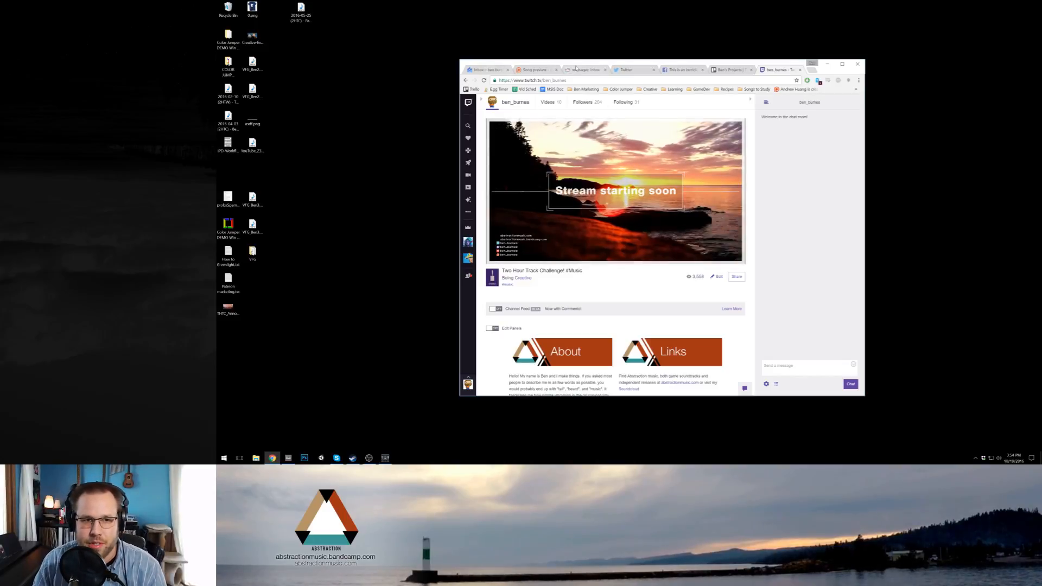
Move the Twitch browser window off this display and switch to Ableton Live.
{"action": "left_click_drag", "start_coordinate": [576, 67], "coordinate": [1041, 54]}
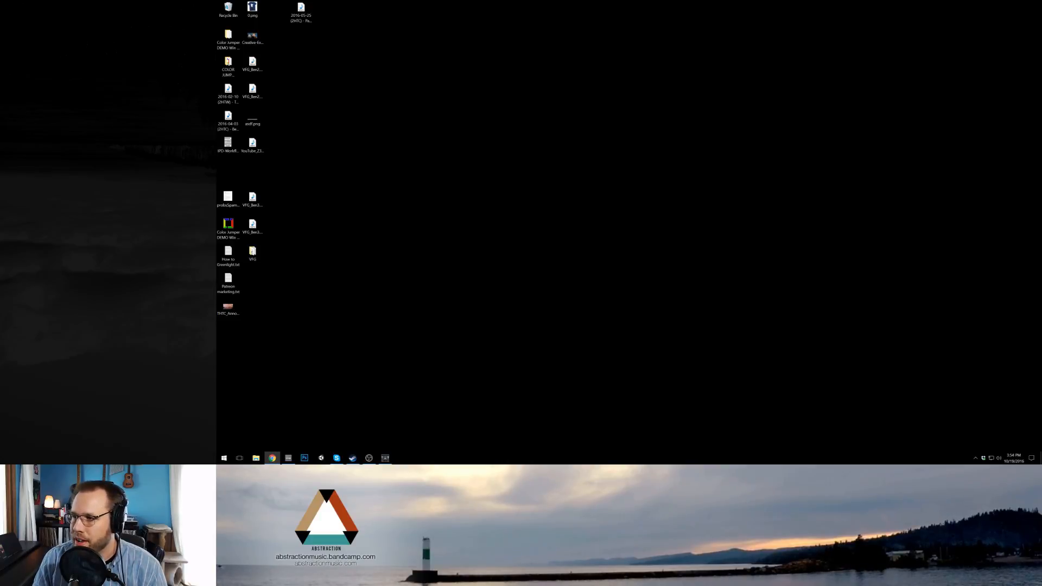
{"action": "key", "text": "alt+Tab"}
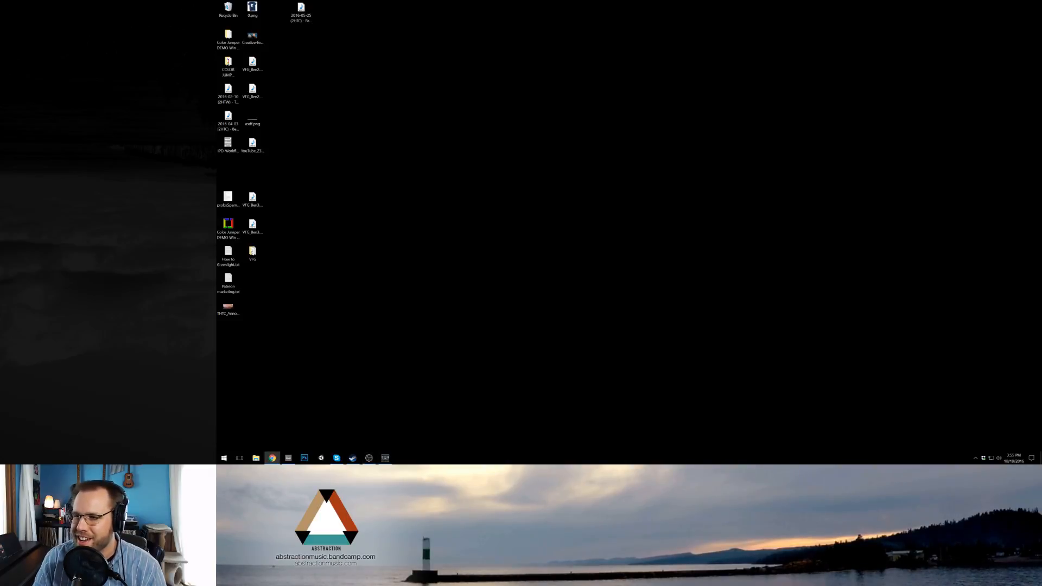
{"action": "left_click", "coordinate": [288, 458]}
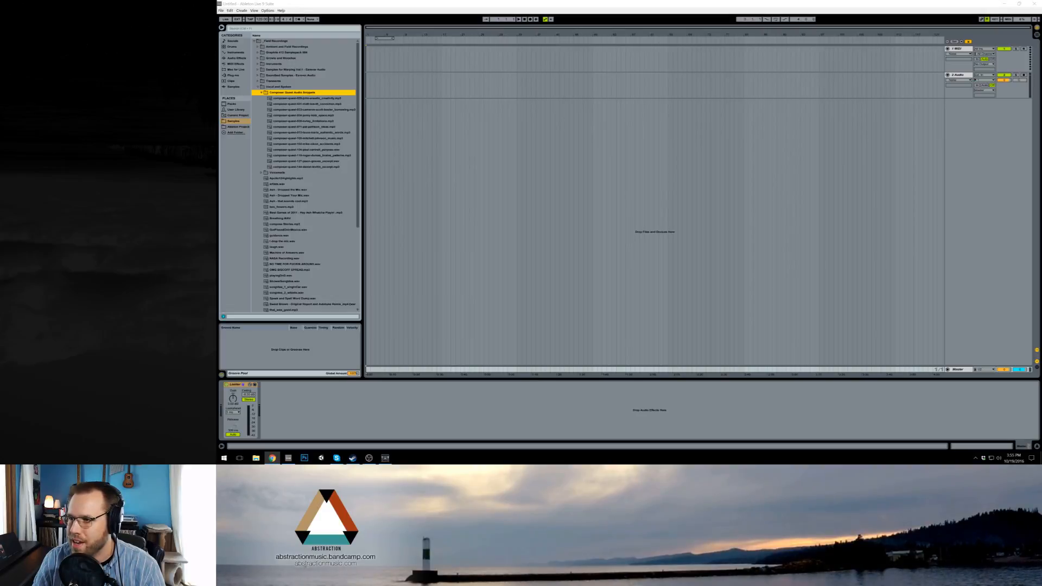
{"action": "key", "text": "alt+Tab"}
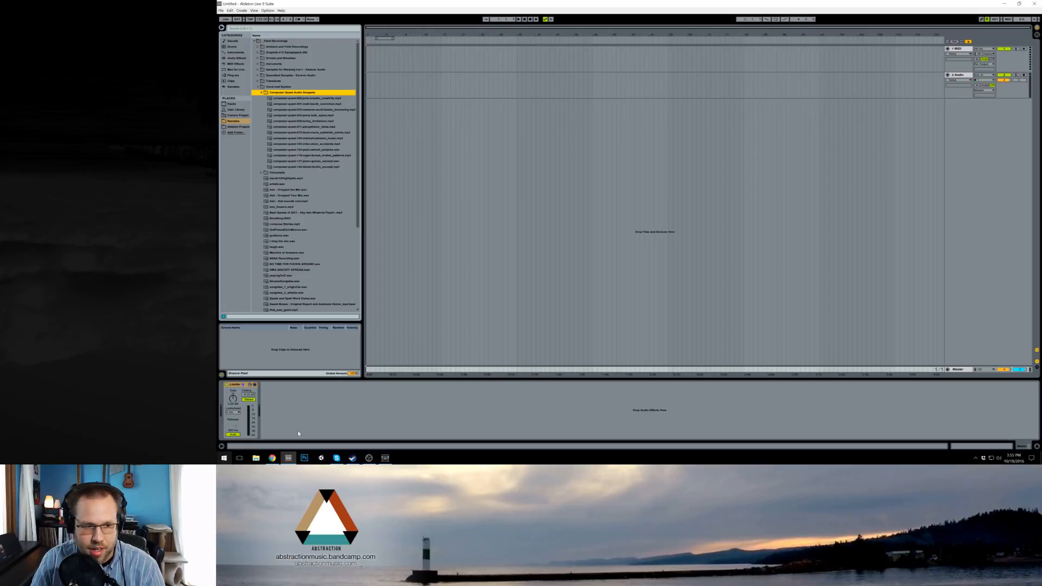
Find Kontakt 5 among the VST plug-ins and load it onto a new MIDI track.
{"action": "left_click", "coordinate": [234, 64]}
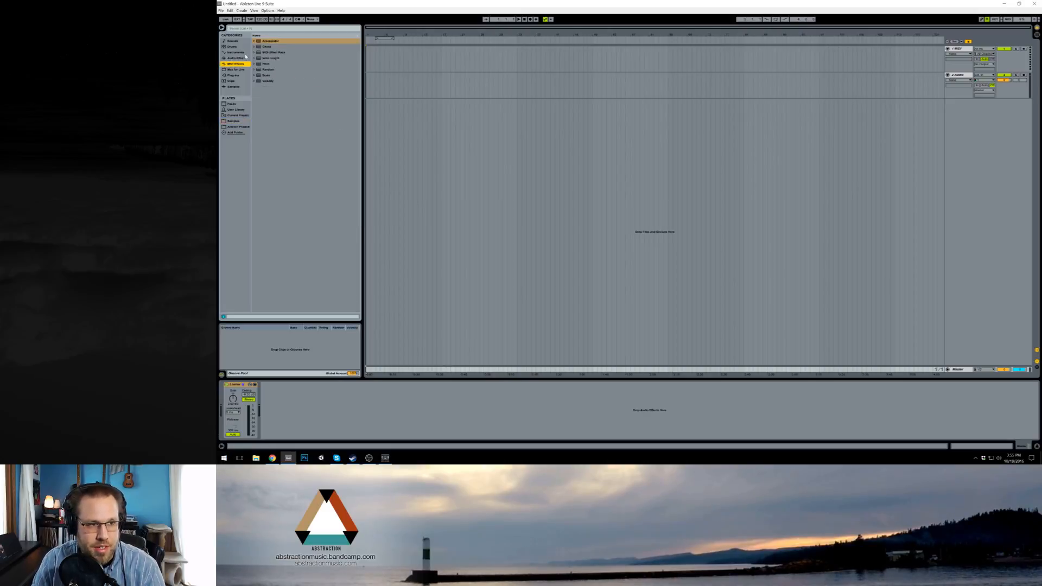
{"action": "left_click", "coordinate": [233, 121]}
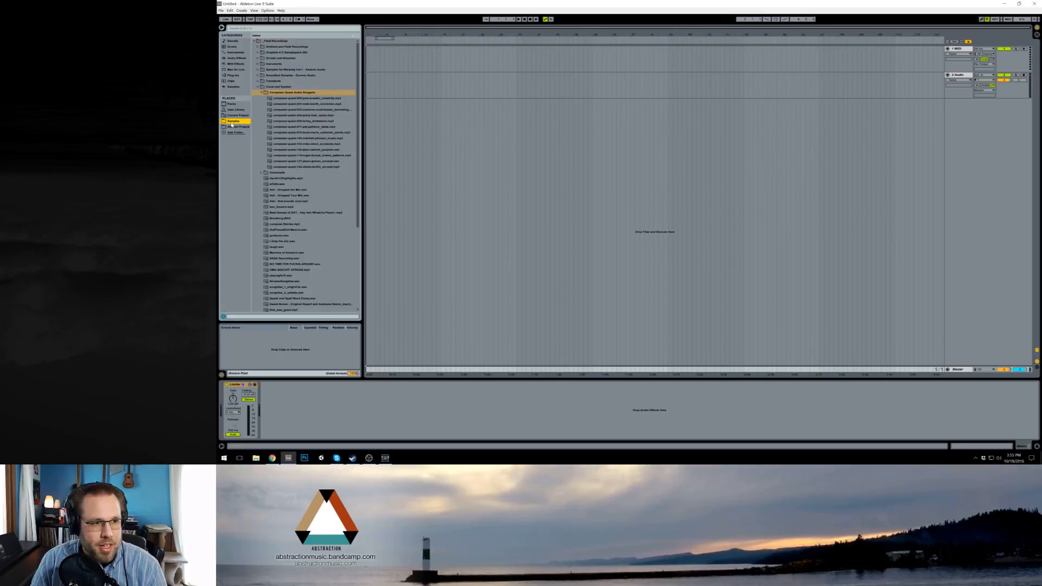
{"action": "left_click", "coordinate": [235, 76]}
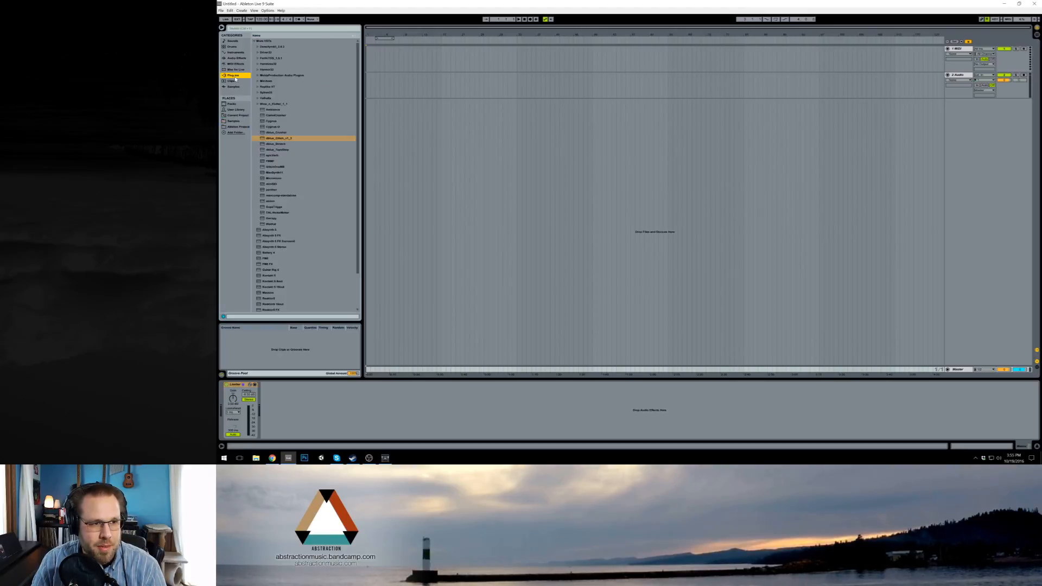
{"action": "left_click", "coordinate": [254, 41]}
{"action": "left_click", "coordinate": [259, 93]}
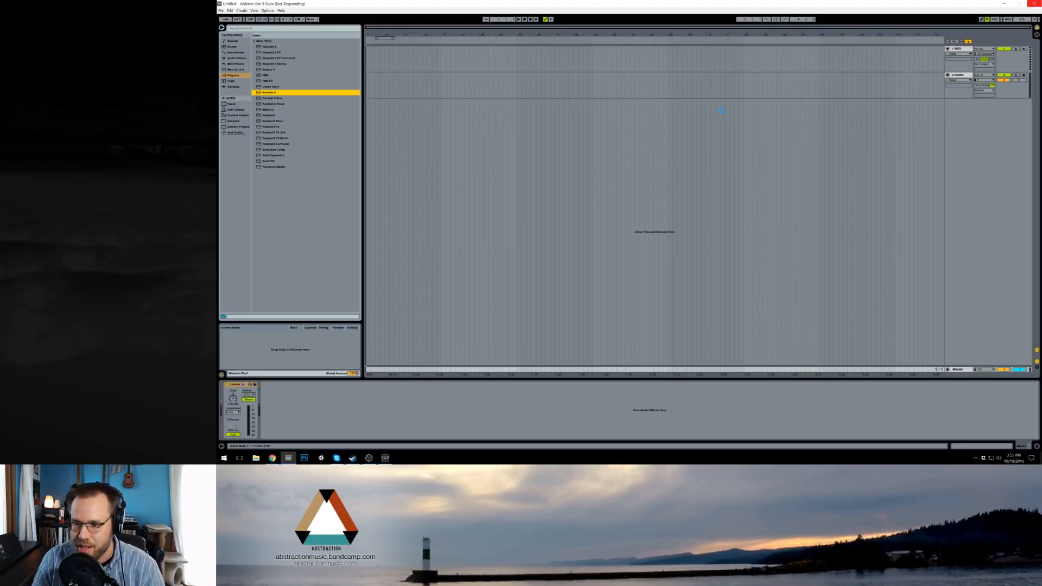
Load The Giant piano instrument in Kontakt and turn on the switch in its Tone section.
{"action": "left_click", "coordinate": [460, 112]}
{"action": "left_click", "coordinate": [465, 139]}
{"action": "double_click", "coordinate": [464, 148]}
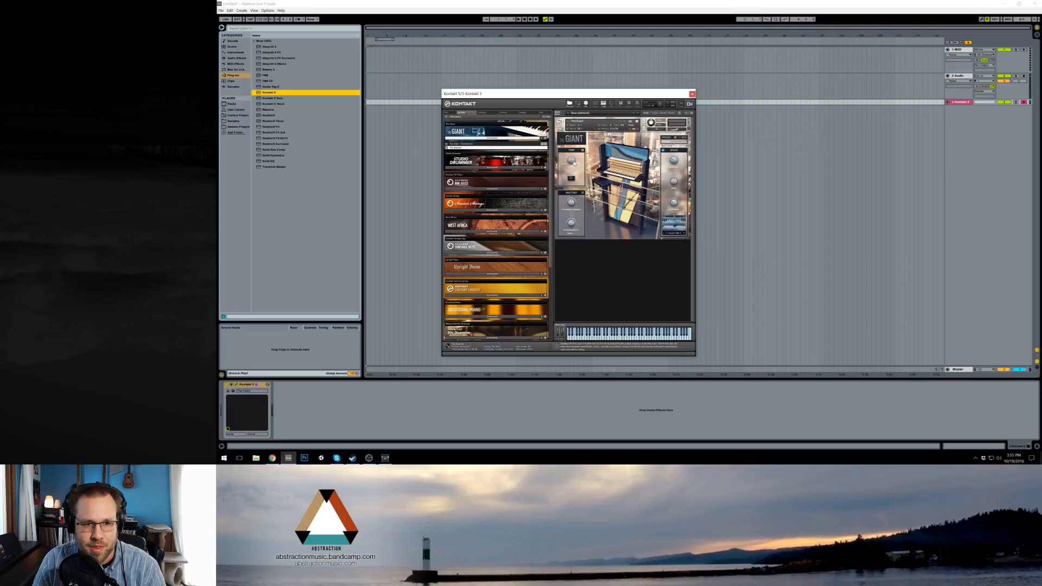
{"action": "left_click", "coordinate": [571, 178]}
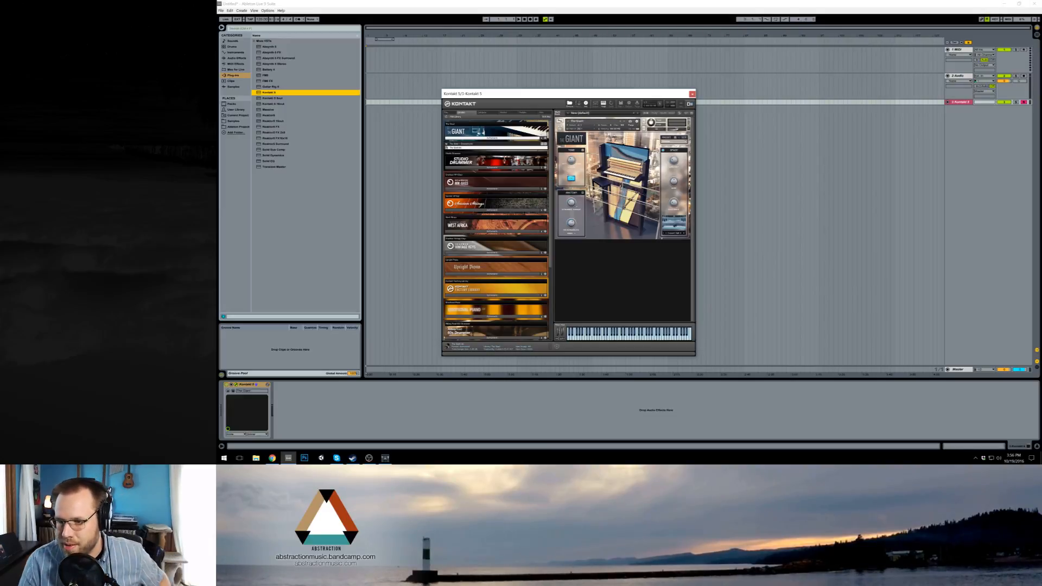
Switch to Firefox, move its window clear of the webcam area and open the bookmarked countdown timer search.
{"action": "key", "text": "alt+Tab"}
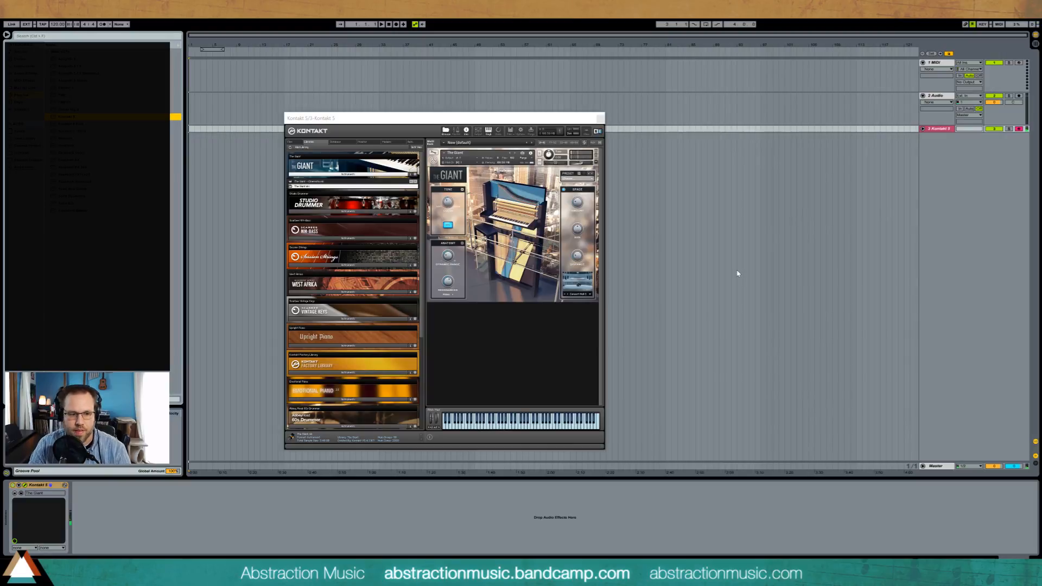
{"action": "key", "text": "super"}
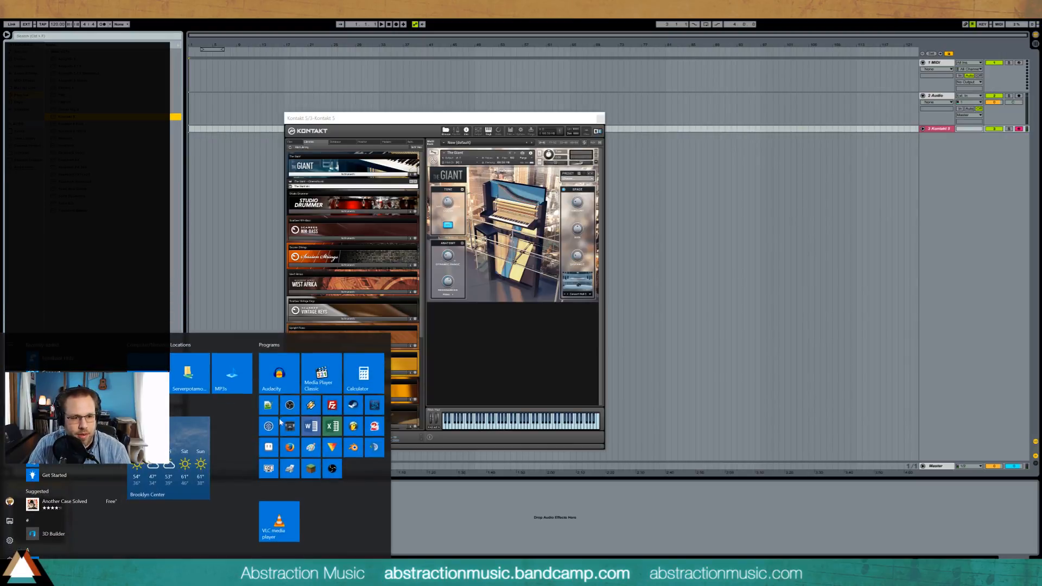
{"action": "key", "text": "super"}
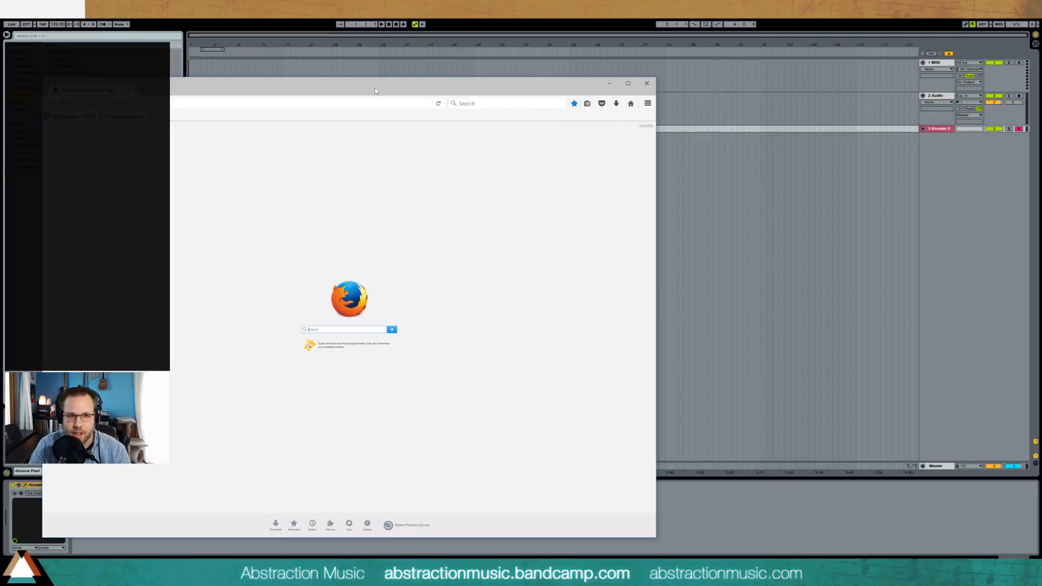
{"action": "left_click_drag", "start_coordinate": [374, 90], "coordinate": [727, 95]}
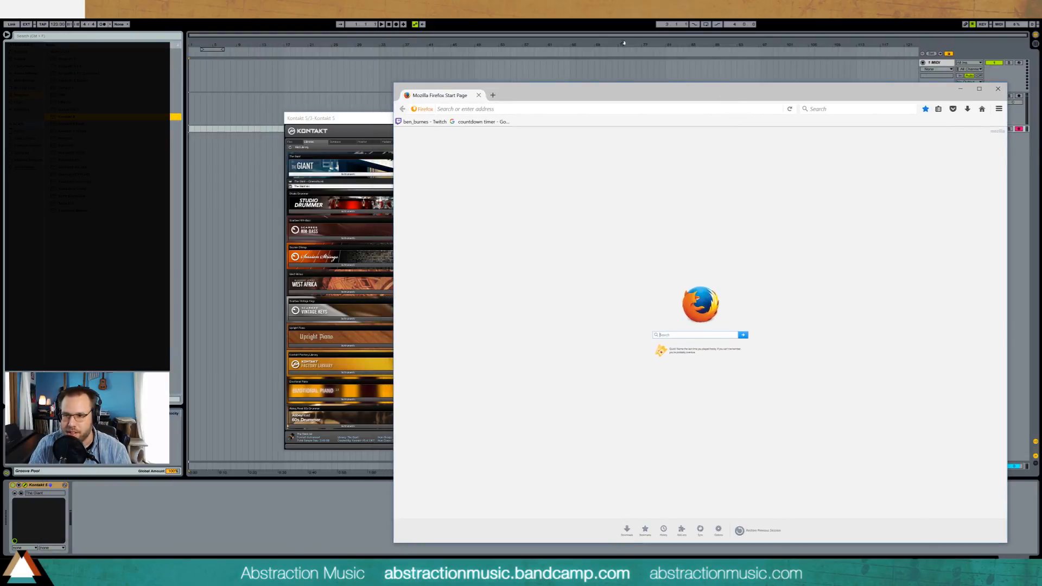
{"action": "left_click", "coordinate": [461, 125]}
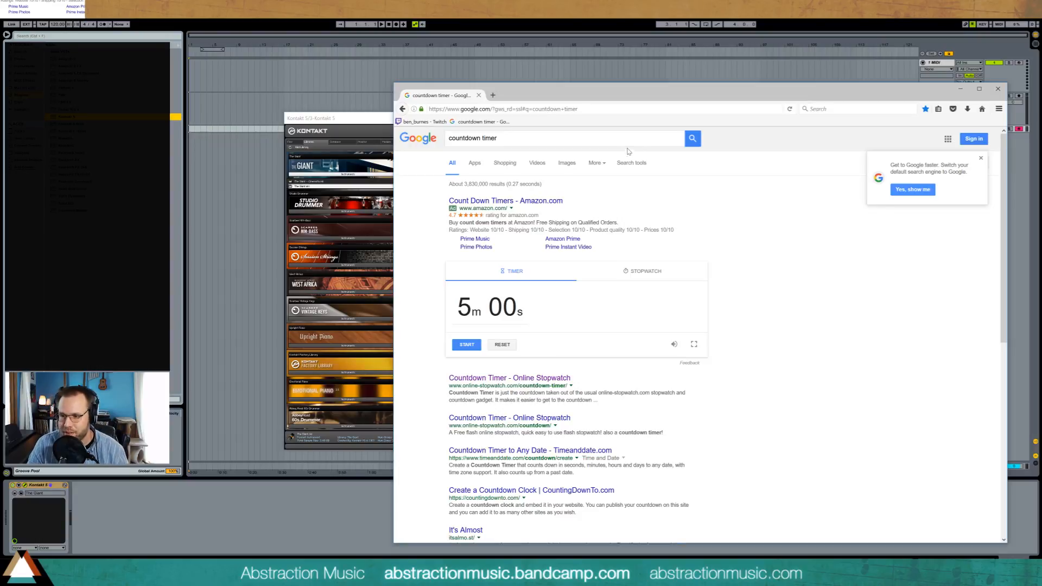
Set the Google countdown timer to 2h 00m 00s and bring it into position on the page.
{"action": "left_click", "coordinate": [494, 319]}
{"action": "type", "text": "2h 00m 00"}
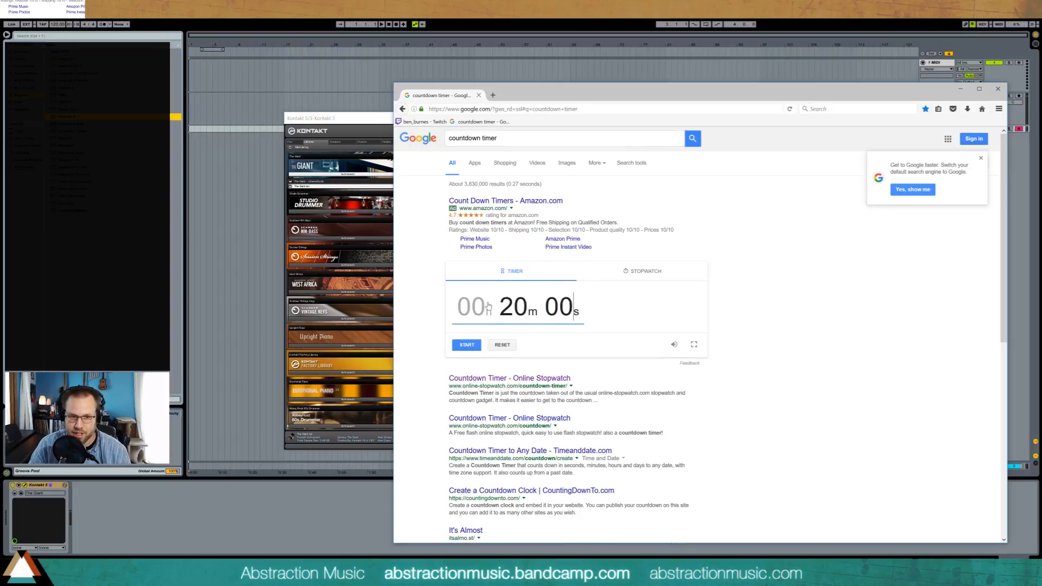
{"action": "left_click", "coordinate": [673, 316]}
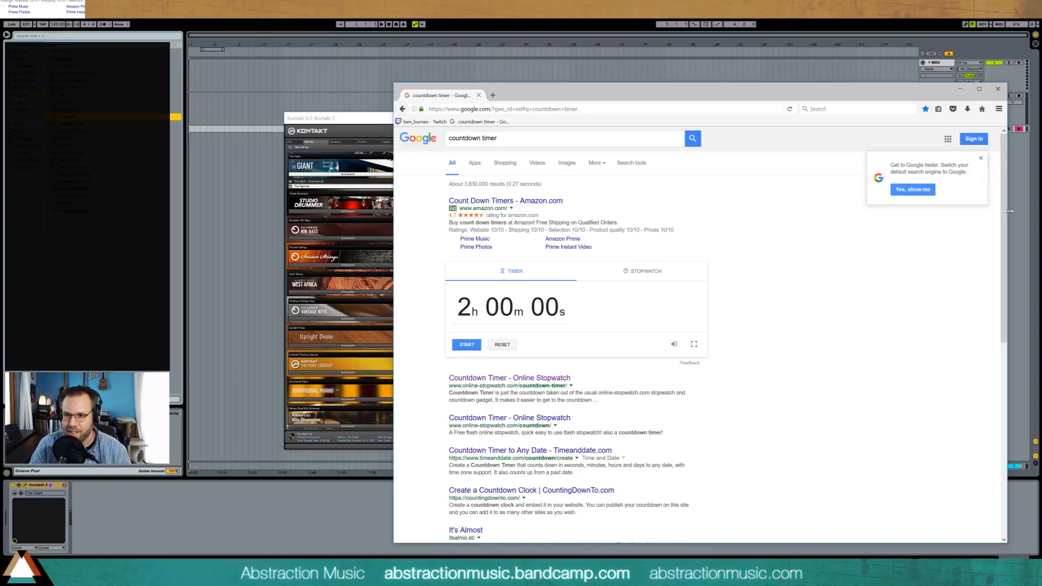
{"action": "left_click_drag", "start_coordinate": [1003, 213], "coordinate": [996, 247]}
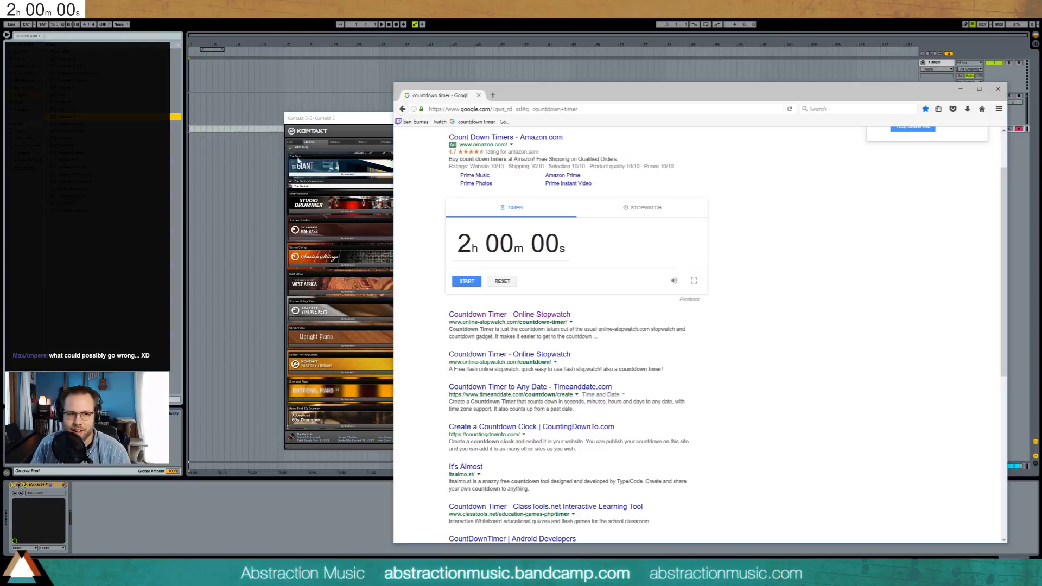
Close the Kontakt window in Ableton Live and narrow the browser pane slightly to widen the arrangement.
{"action": "left_click", "coordinate": [330, 120]}
{"action": "left_click", "coordinate": [600, 119]}
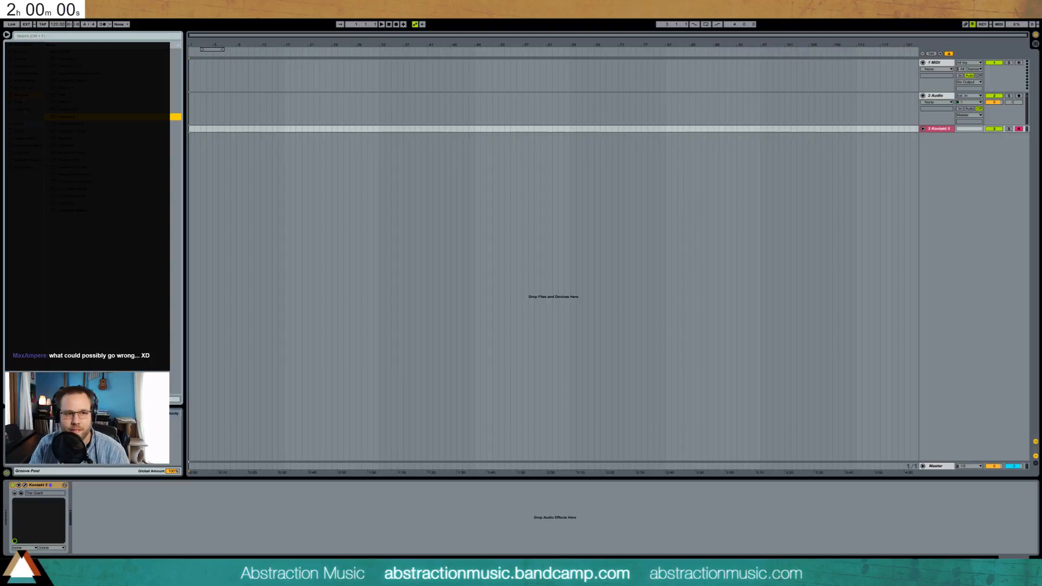
{"action": "left_click_drag", "start_coordinate": [185, 121], "coordinate": [174, 120]}
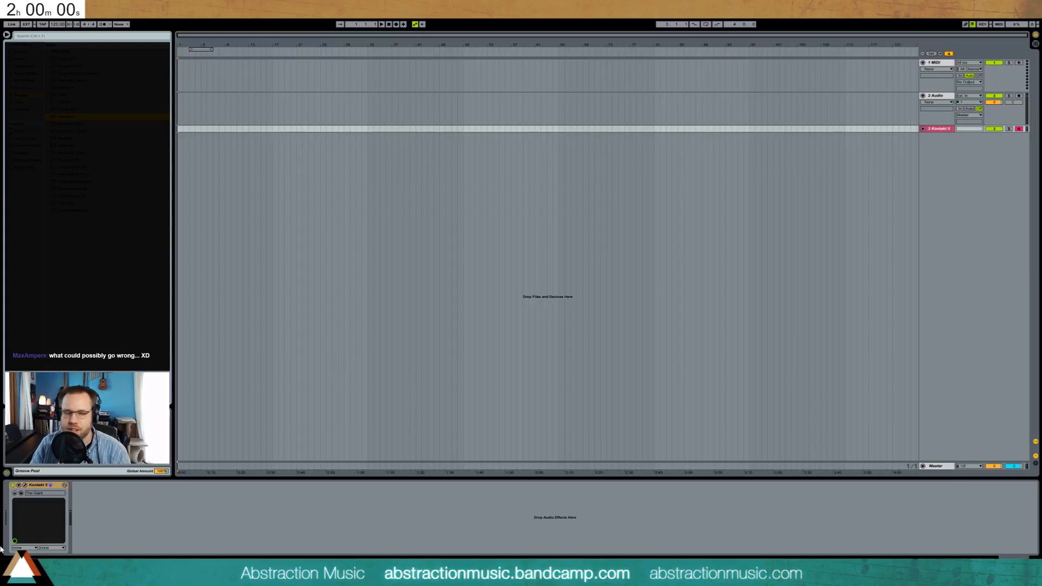
Start the two-hour countdown in Firefox and return to Ableton Live.
{"action": "key", "text": "alt+Tab"}
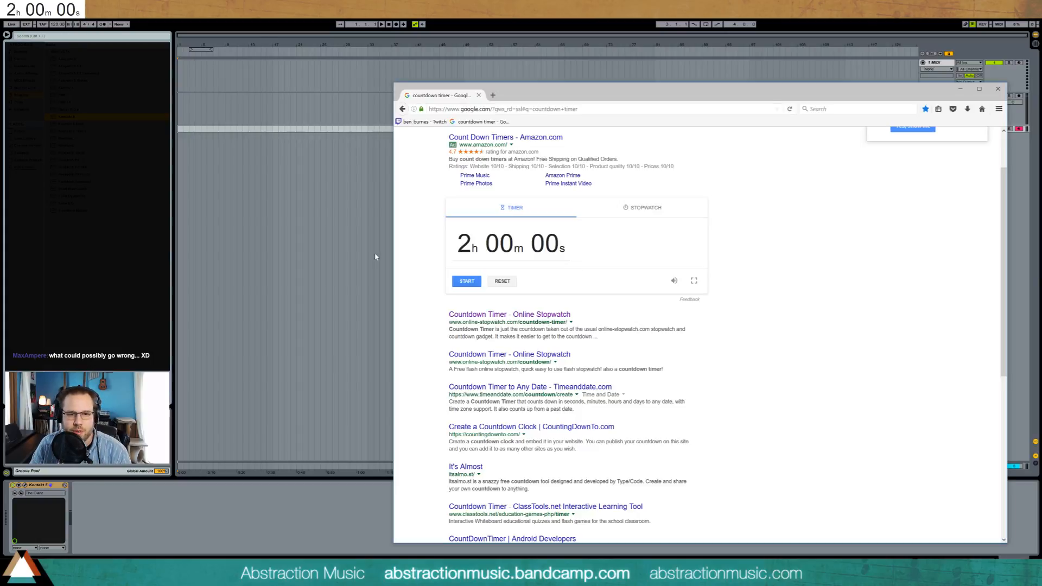
{"action": "left_click", "coordinate": [459, 280]}
{"action": "key", "text": "alt+Tab"}
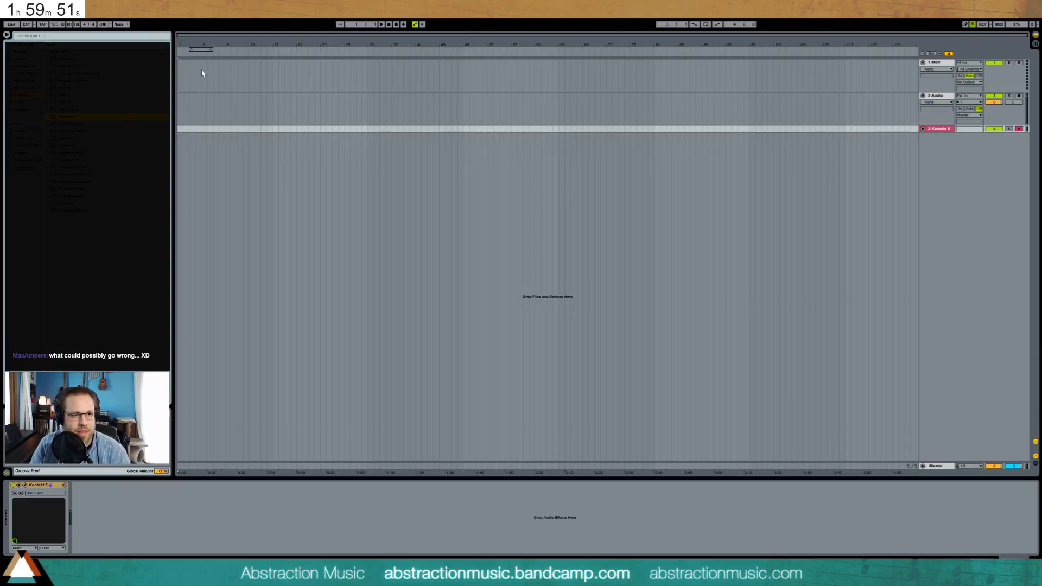
Open the Samples place in Live's browser and audition sounds in its subfolders.
{"action": "left_click", "coordinate": [28, 154]}
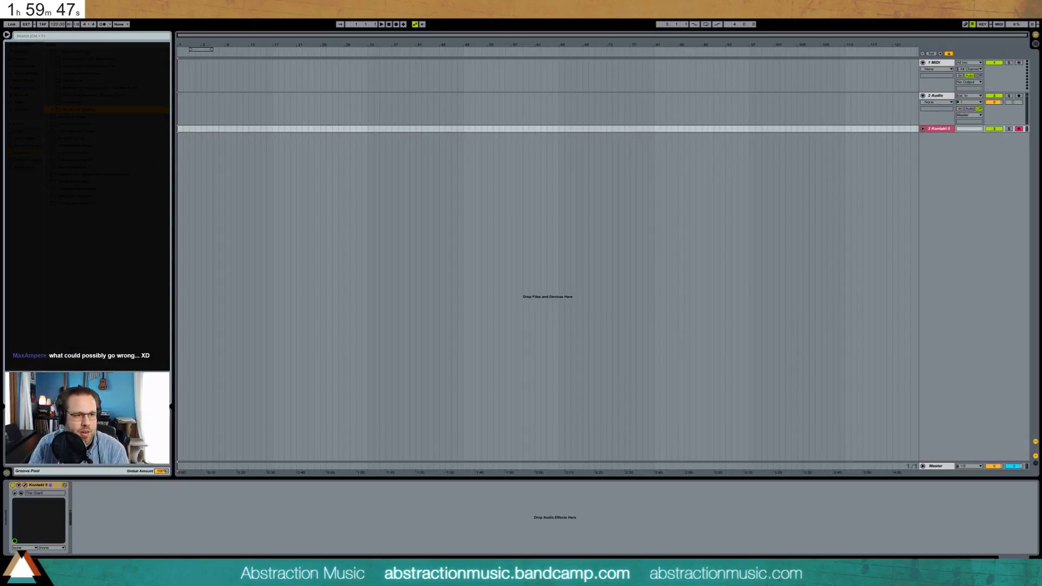
{"action": "left_click", "coordinate": [49, 198]}
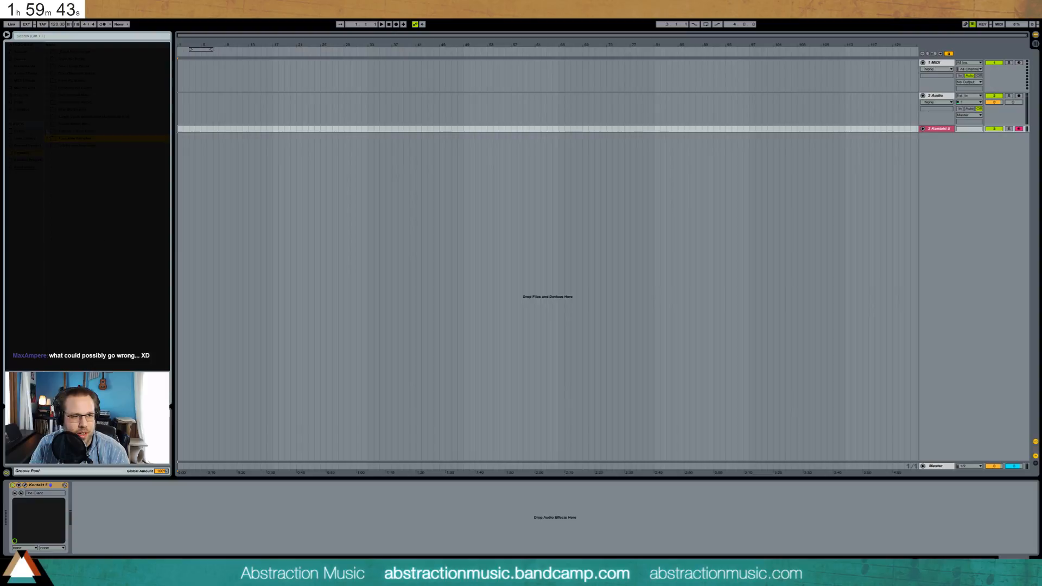
{"action": "left_click", "coordinate": [50, 109]}
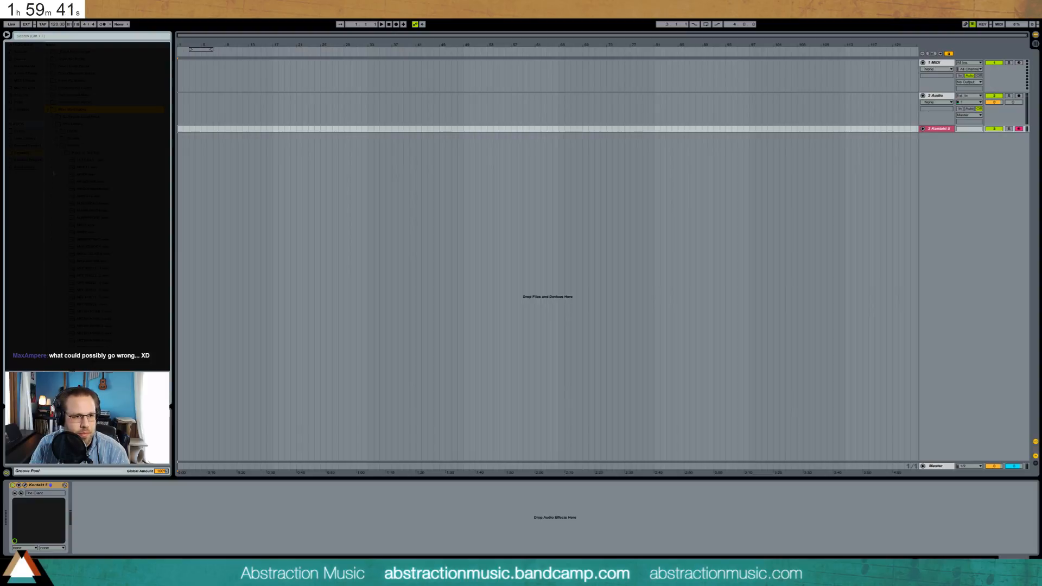
{"action": "left_click", "coordinate": [58, 146]}
{"action": "left_click", "coordinate": [50, 109]}
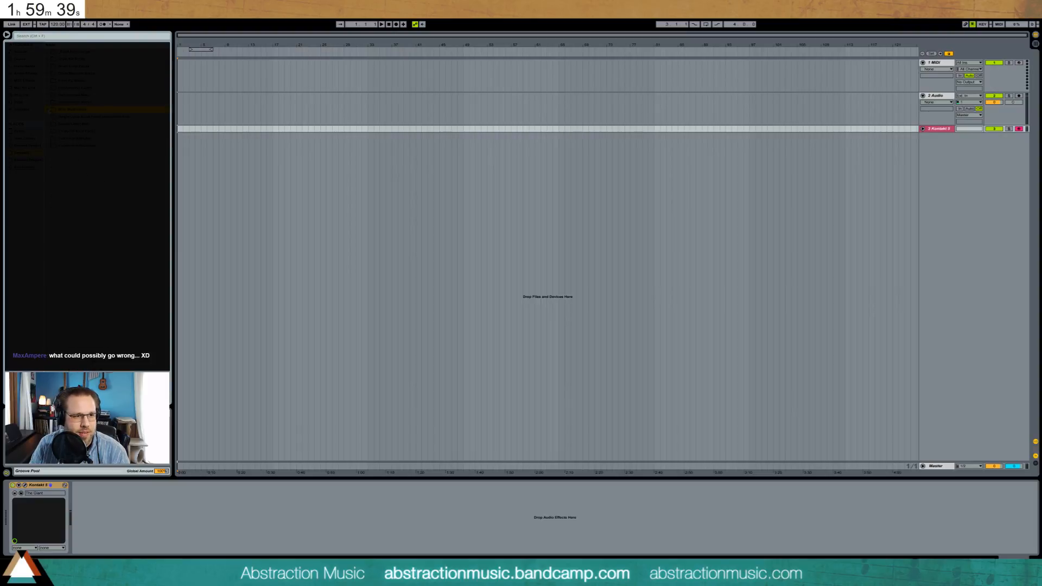
{"action": "left_click", "coordinate": [49, 59]}
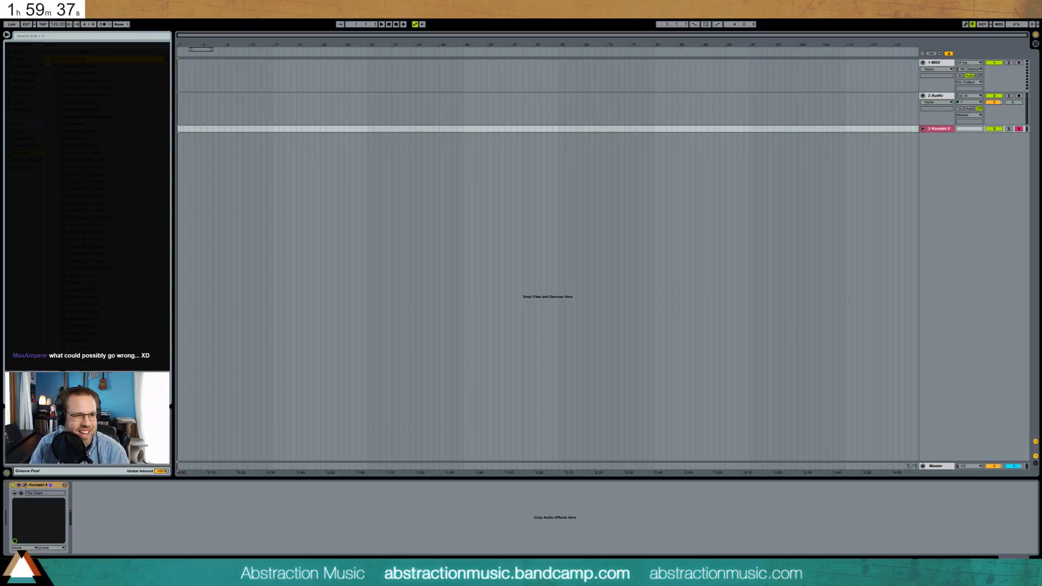
{"action": "left_click", "coordinate": [51, 132]}
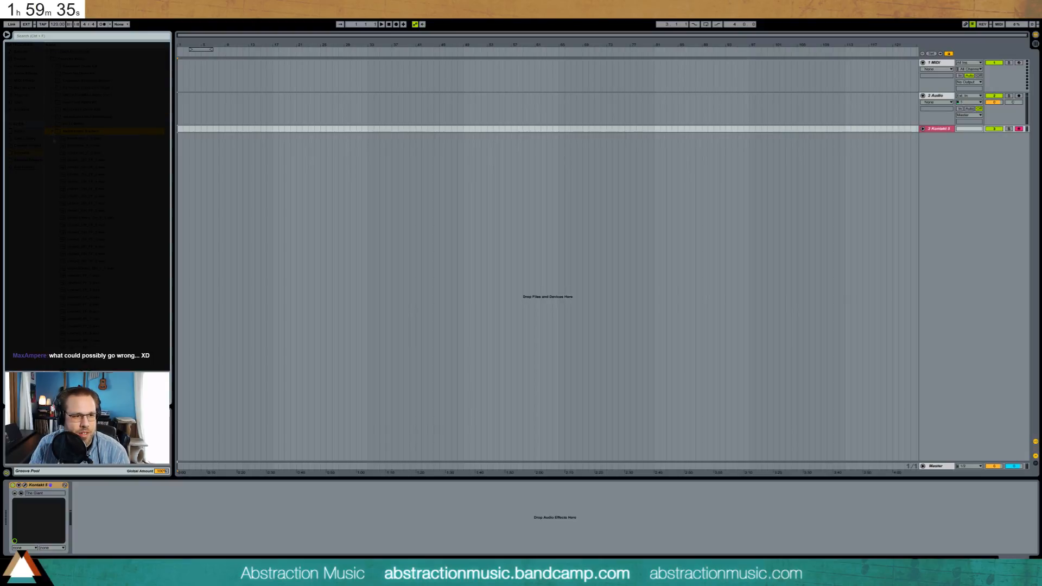
{"action": "left_click", "coordinate": [53, 117]}
{"action": "left_click", "coordinate": [86, 246]}
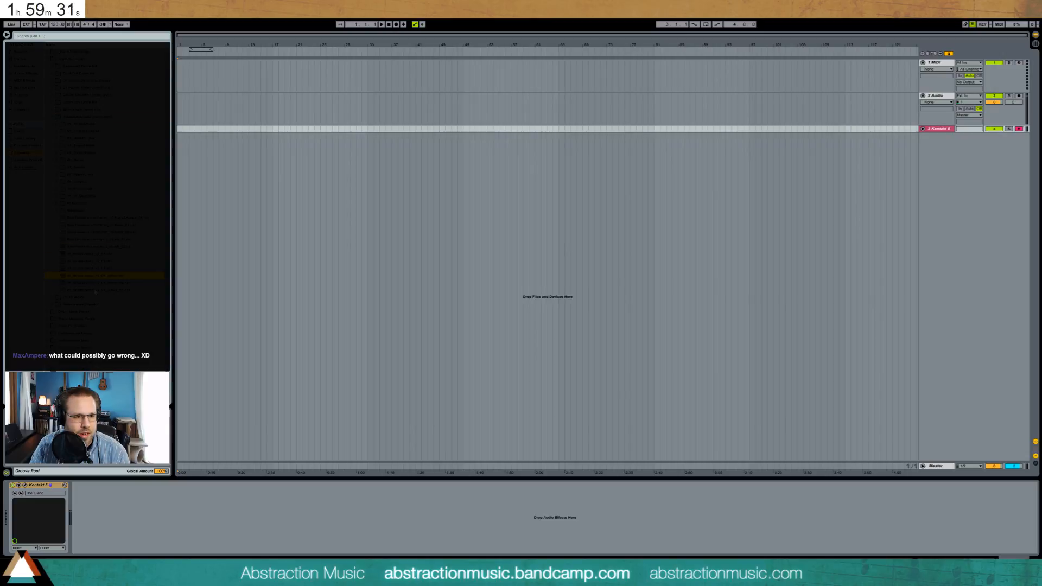
{"action": "left_click", "coordinate": [79, 189]}
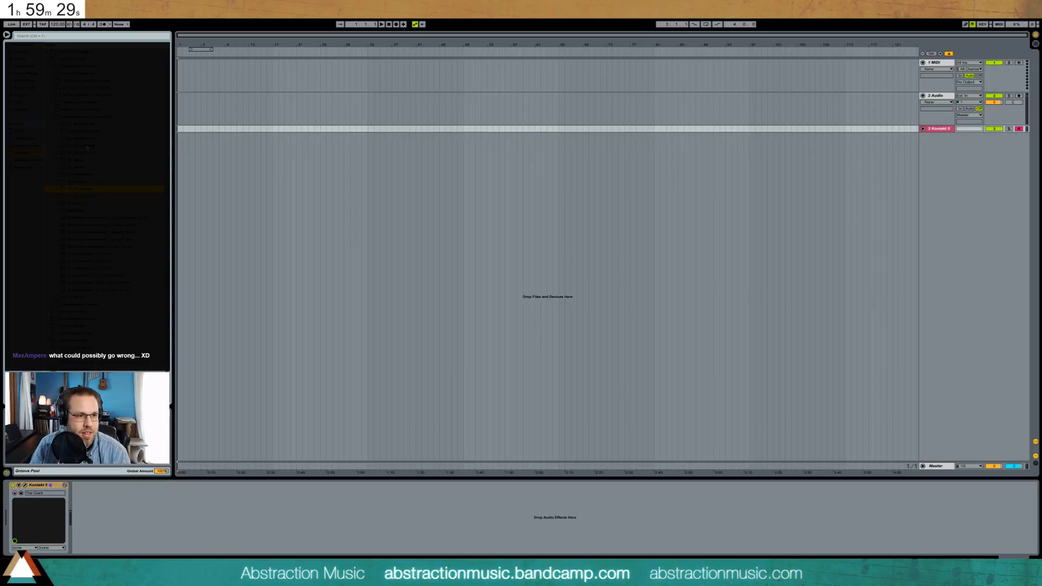
{"action": "left_click", "coordinate": [57, 124]}
{"action": "left_click", "coordinate": [96, 269]}
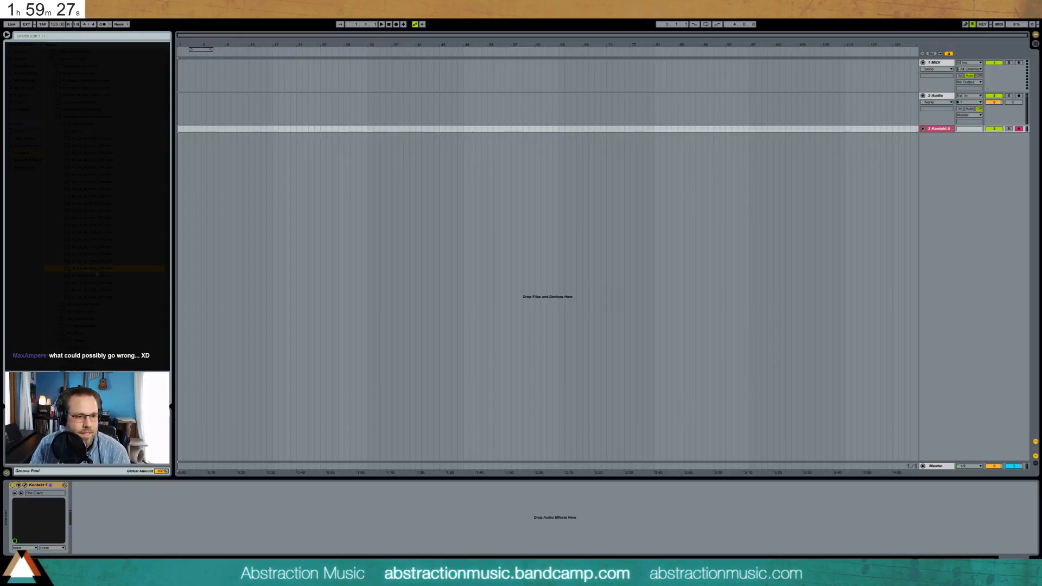
{"action": "key", "text": "Left"}
{"action": "key", "text": "Left"}
Audition further sounds in another sample subfolder, check the remaining folders and collapse the ones examined.
{"action": "left_click", "coordinate": [53, 74]}
{"action": "left_click", "coordinate": [75, 146]}
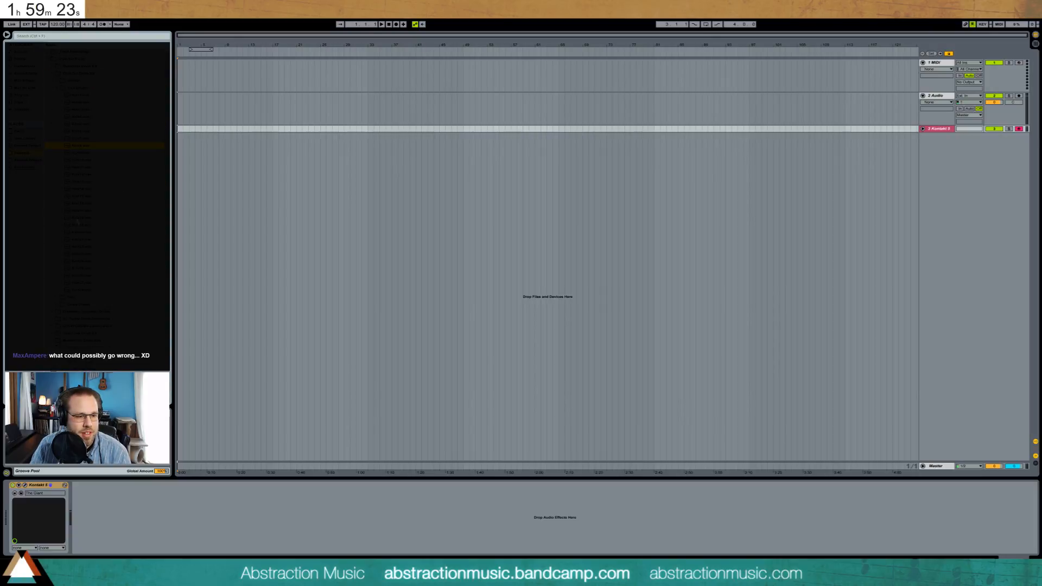
{"action": "key", "text": "Down"}
{"action": "key", "text": "Down"}
{"action": "key", "text": "Down"}
{"action": "key", "text": "Down"}
{"action": "key", "text": "Down"}
{"action": "left_click", "coordinate": [48, 59]}
{"action": "left_click", "coordinate": [48, 52]}
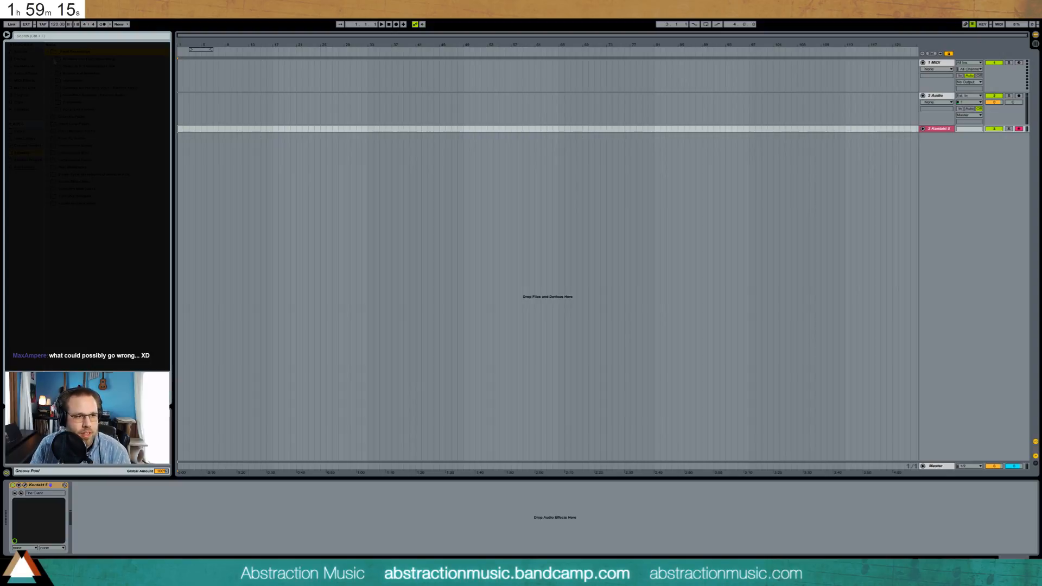
{"action": "left_click", "coordinate": [54, 111]}
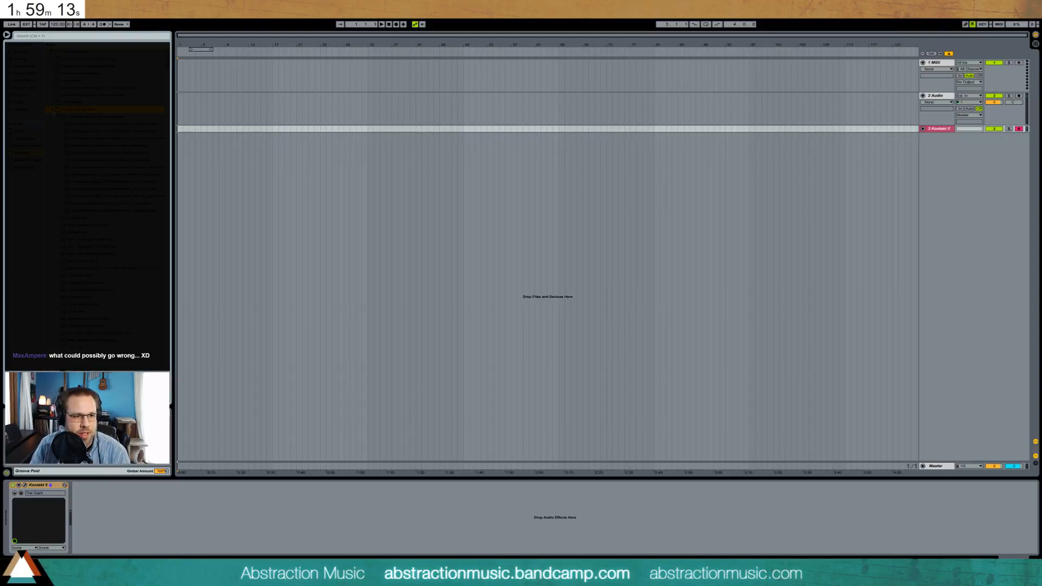
{"action": "left_click", "coordinate": [53, 110]}
{"action": "left_click", "coordinate": [50, 52]}
{"action": "left_click", "coordinate": [48, 53]}
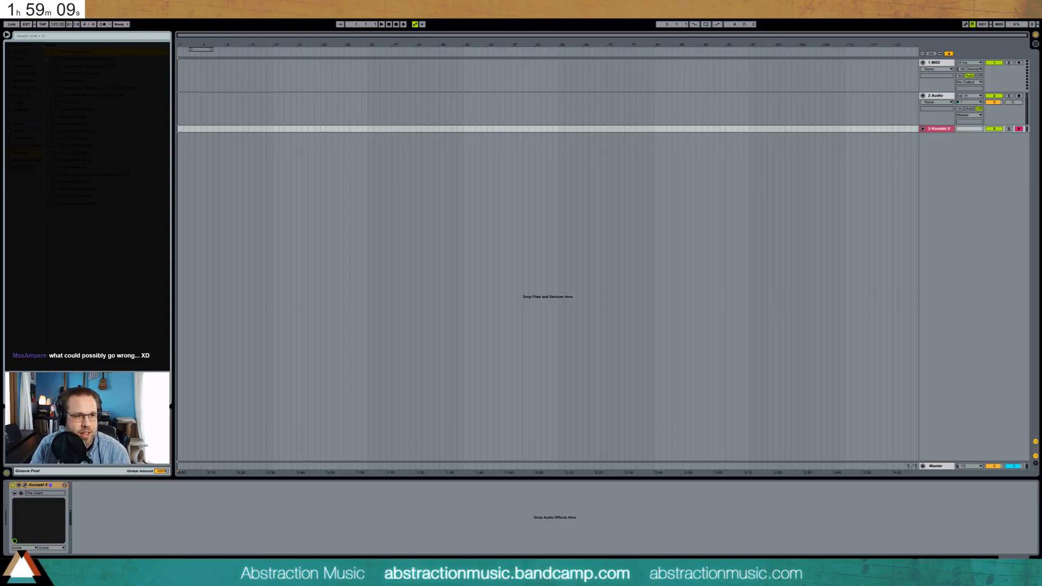
Examine the contents of another sample folder in the browser.
{"action": "left_click", "coordinate": [52, 103]}
{"action": "scroll", "coordinate": [92, 222], "scroll_direction": "down", "scroll_amount": 3}
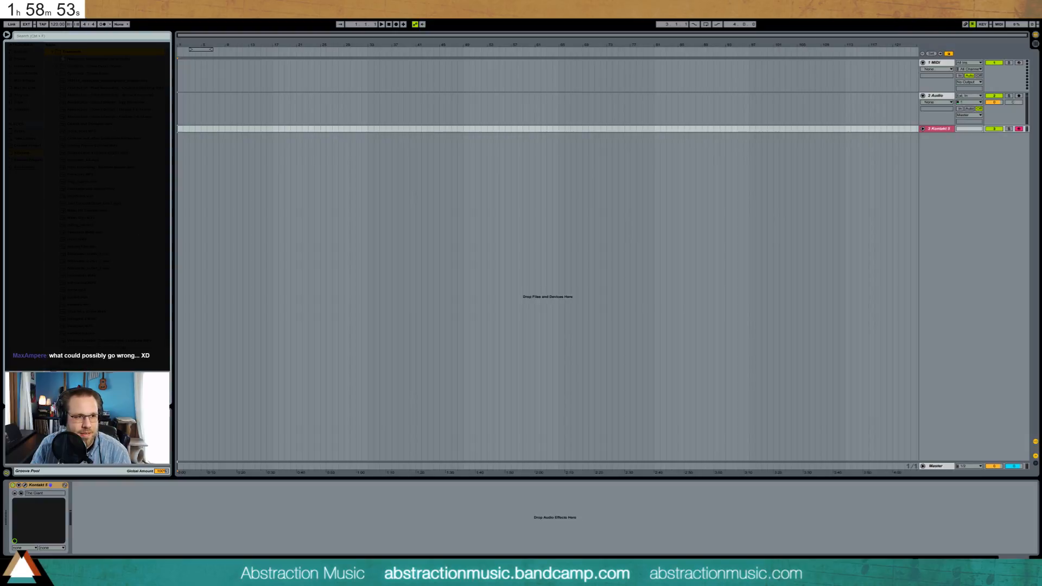
{"action": "left_click", "coordinate": [24, 66]}
{"action": "left_click", "coordinate": [238, 130]}
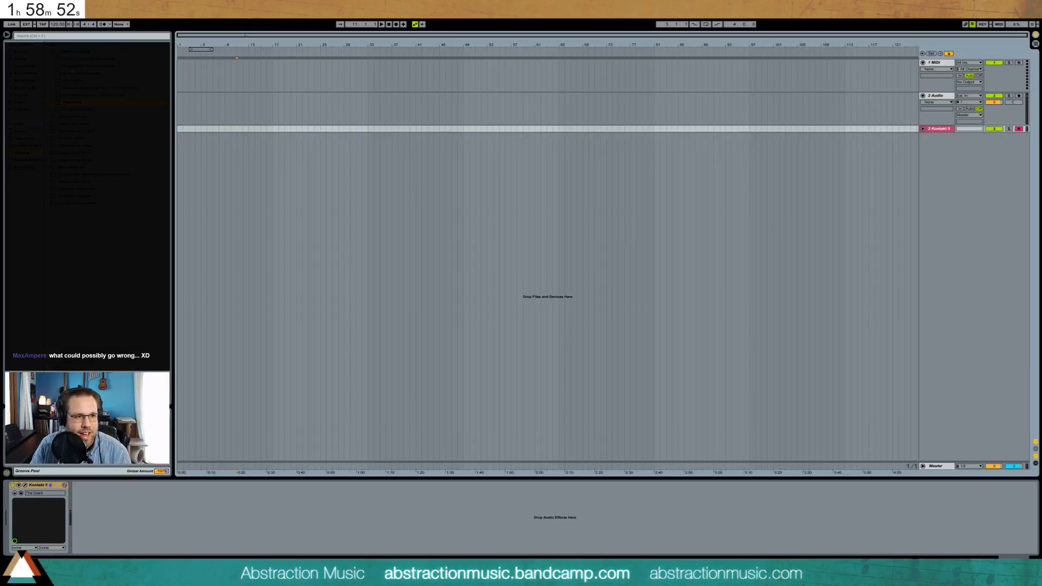
Load the Analog instrument onto a new MIDI track.
{"action": "left_click", "coordinate": [25, 66]}
{"action": "left_click", "coordinate": [62, 52]}
{"action": "key", "text": "Return"}
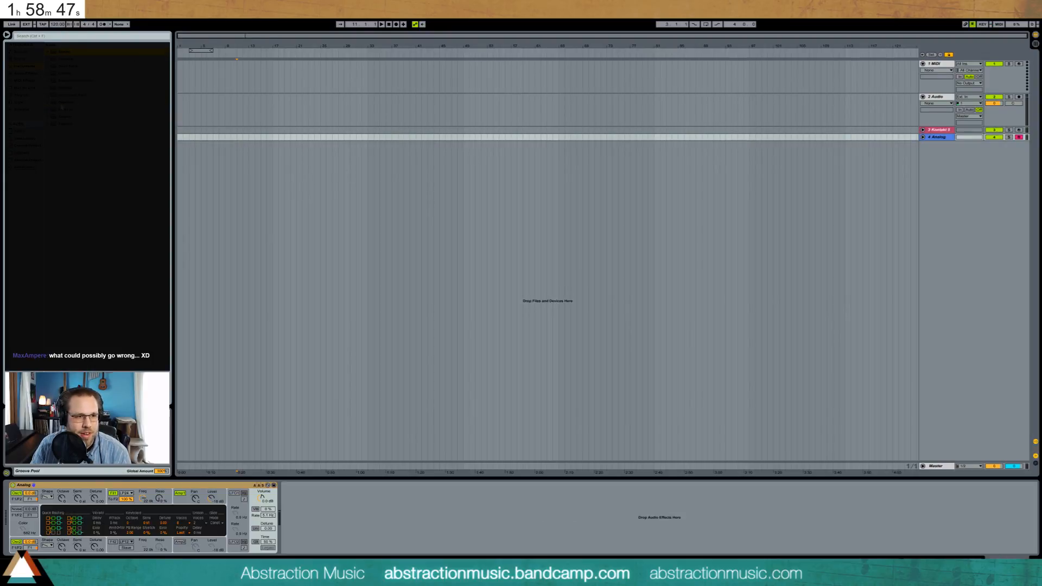
Load the Operator instrument onto its own track and delete the Analog track.
{"action": "key", "text": "Down"}
{"action": "key", "text": "Down"}
{"action": "key", "text": "Down"}
{"action": "key", "text": "Down"}
{"action": "key", "text": "Down"}
{"action": "key", "text": "Down"}
{"action": "key", "text": "Down"}
{"action": "key", "text": "Return"}
{"action": "left_click", "coordinate": [940, 138]}
{"action": "key", "text": "Delete"}
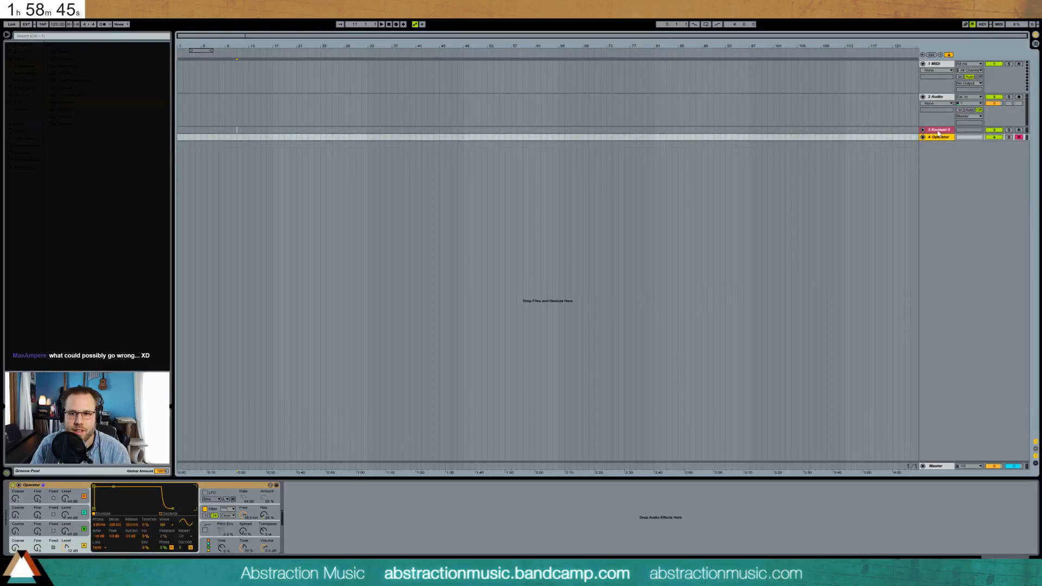
Delete the Kontakt, audio and empty MIDI tracks so that only the Operator track is left.
{"action": "left_click", "coordinate": [939, 129]}
{"action": "key", "text": "Delete"}
{"action": "left_click", "coordinate": [939, 96]}
{"action": "key", "text": "Delete"}
{"action": "left_click", "coordinate": [938, 62]}
{"action": "key", "text": "Delete"}
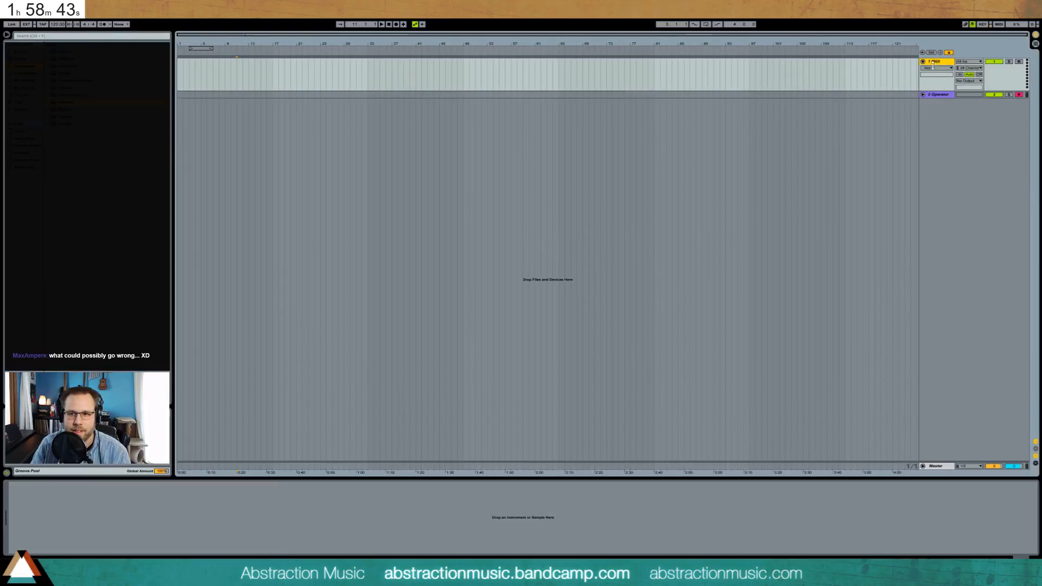
Tap in a tempo, and set the project tempo to 120 BPM.
{"action": "left_click", "coordinate": [43, 25]}
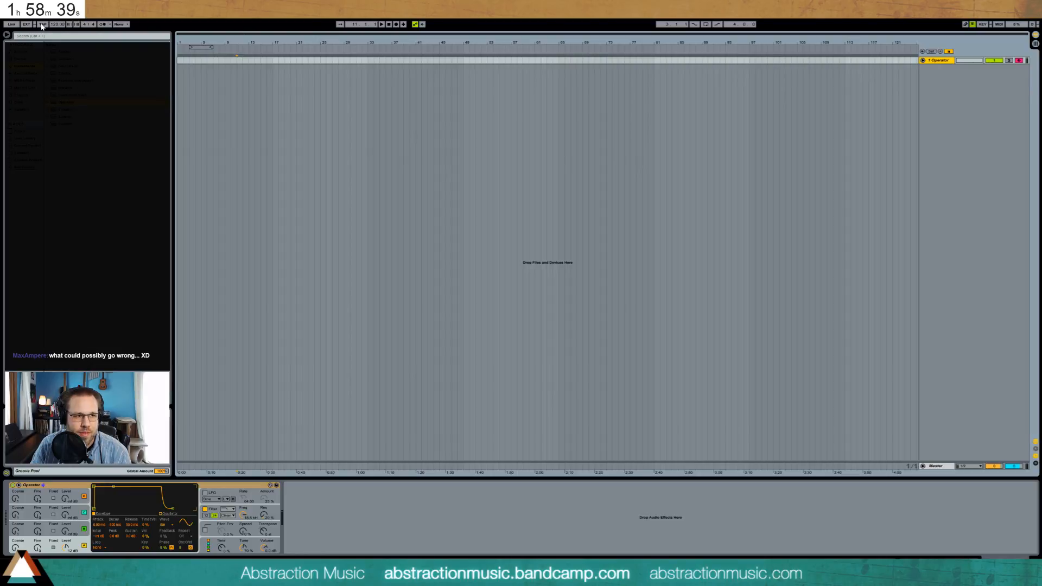
{"action": "left_click", "coordinate": [43, 24]}
{"action": "left_click", "coordinate": [44, 25]}
{"action": "left_click", "coordinate": [44, 24]}
{"action": "left_click", "coordinate": [54, 26]}
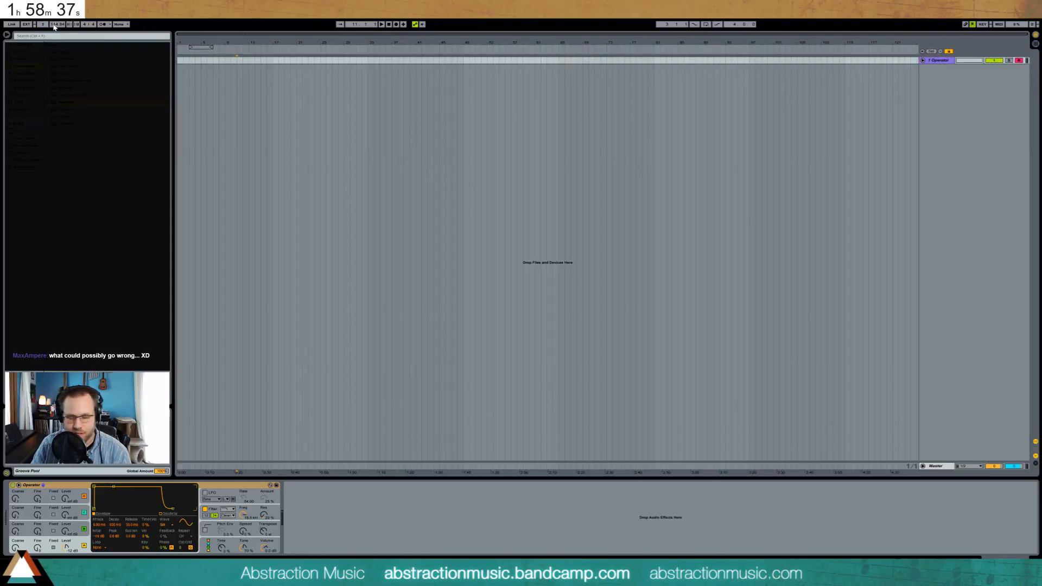
{"action": "type", "text": "120"}
{"action": "key", "text": "Return"}
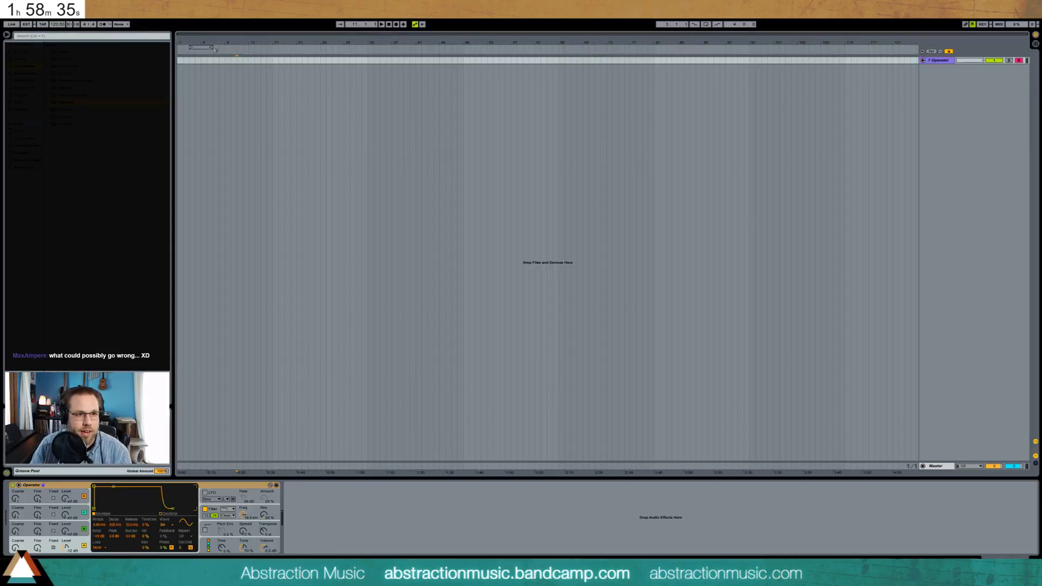
Create a four-bar MIDI clip from bar 5 to bar 9 on the Operator track and unfold the track.
{"action": "left_click_drag", "start_coordinate": [208, 47], "coordinate": [280, 71]}
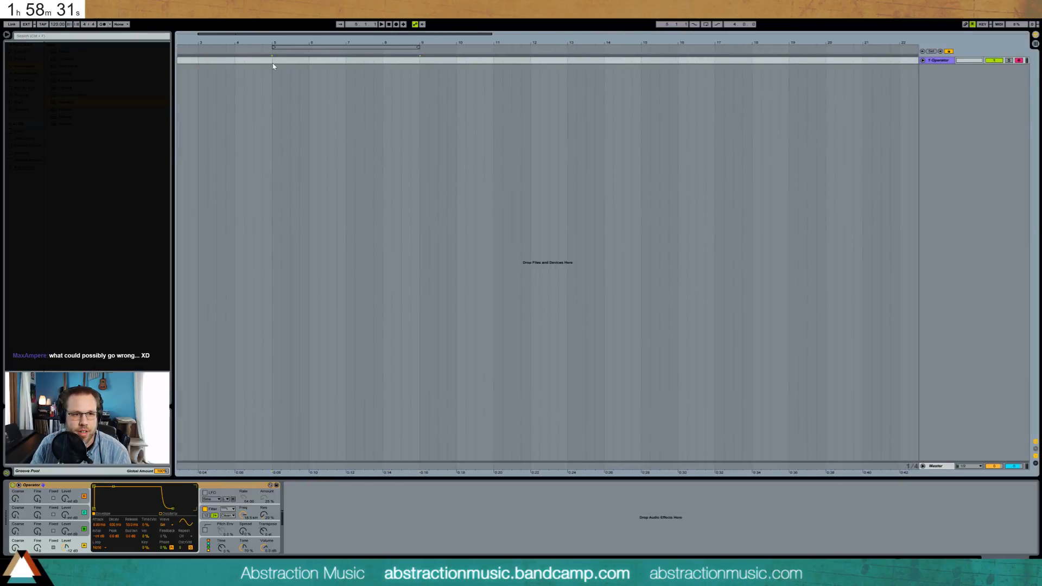
{"action": "left_click", "coordinate": [305, 62]}
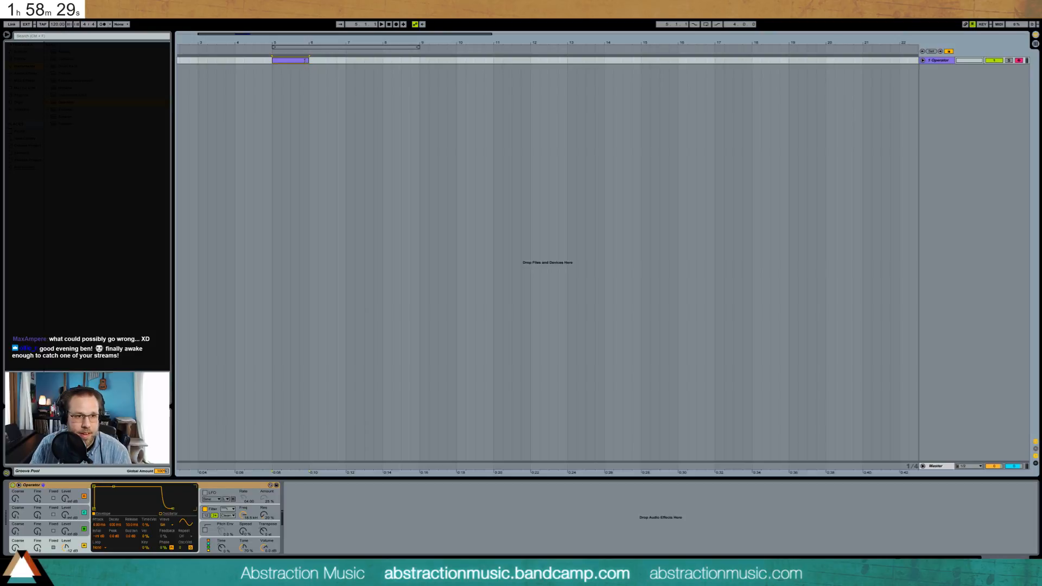
{"action": "left_click_drag", "start_coordinate": [308, 60], "coordinate": [419, 61]}
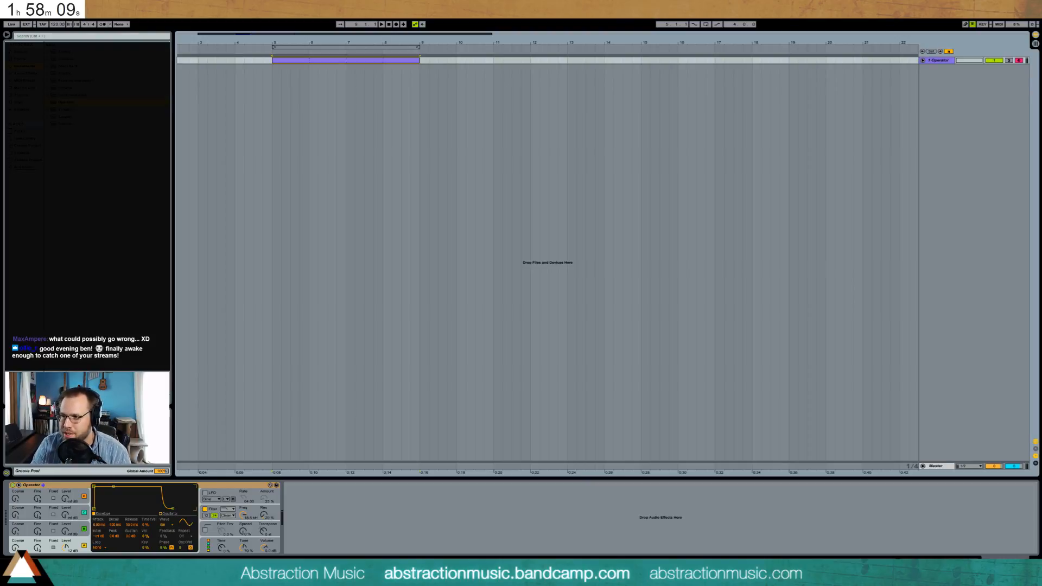
{"action": "left_click", "coordinate": [923, 61]}
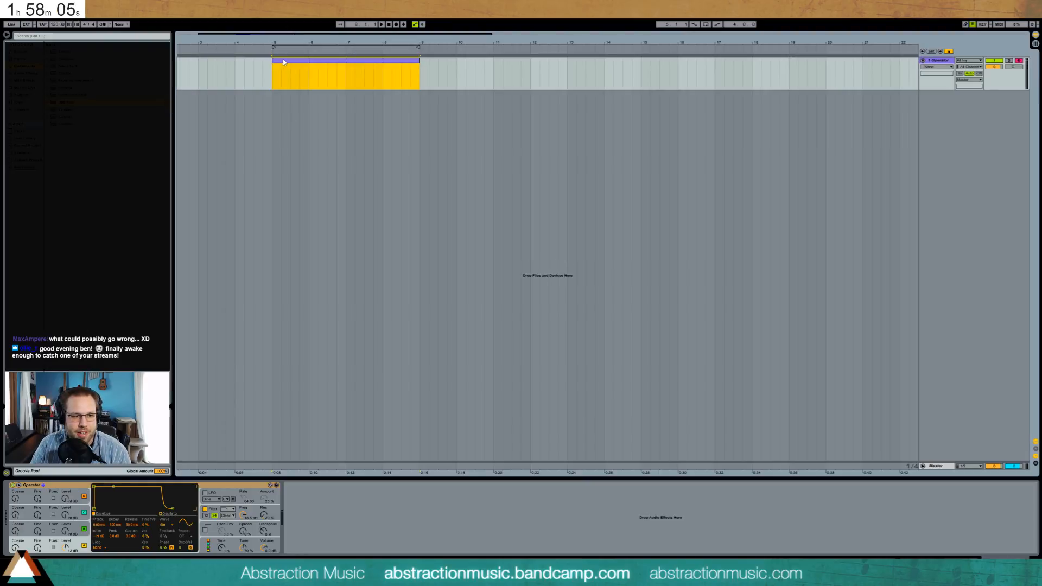
Raise the levels of Operator's oscillators B and C, and switch oscillator A to the Square D waveform.
{"action": "left_click_drag", "start_coordinate": [65, 531], "coordinate": [65, 525]}
{"action": "left_click_drag", "start_coordinate": [65, 515], "coordinate": [65, 509]}
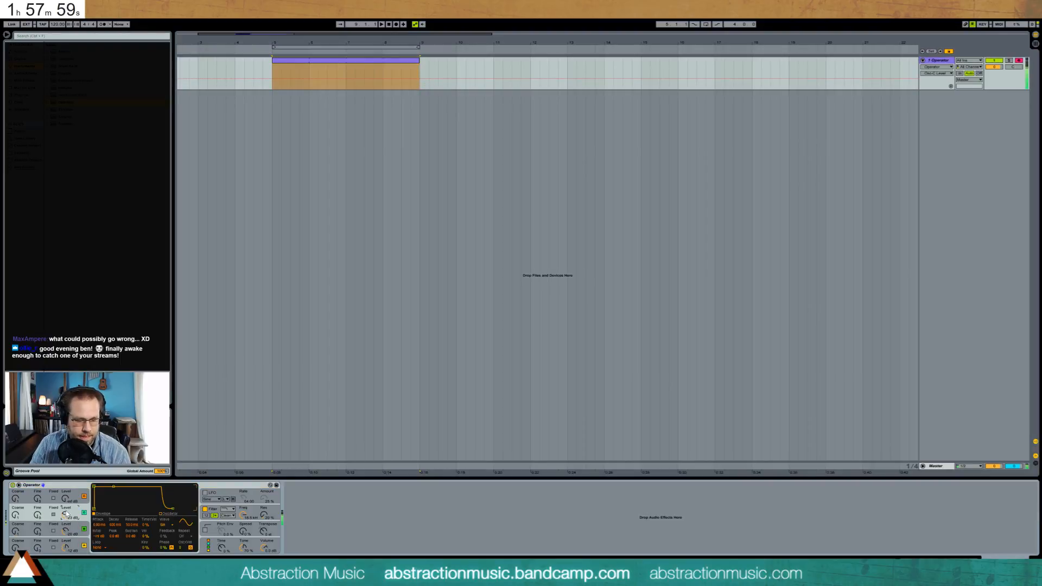
{"action": "left_click", "coordinate": [66, 547]}
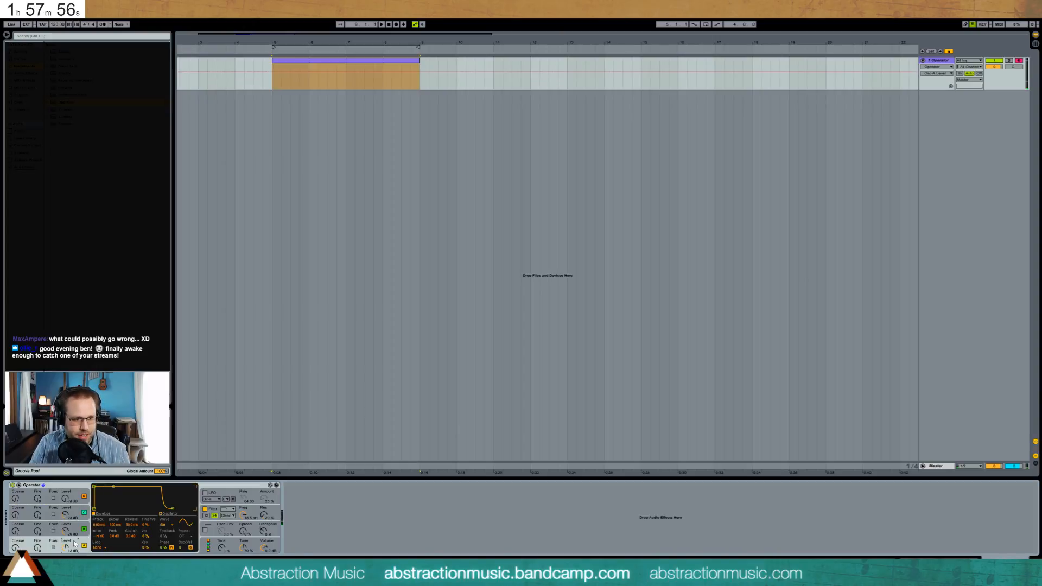
{"action": "left_click", "coordinate": [164, 525]}
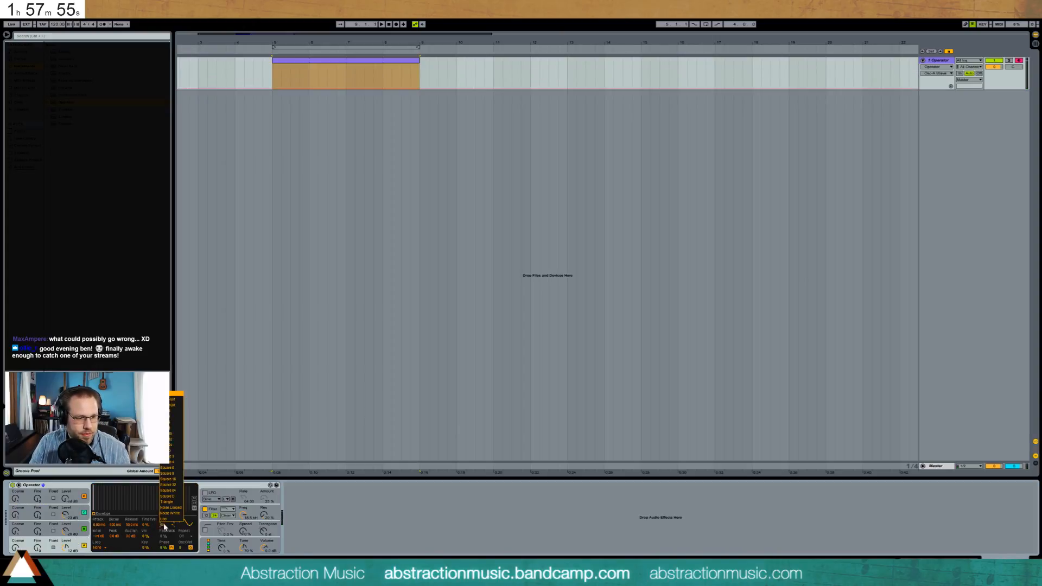
{"action": "left_click", "coordinate": [182, 495]}
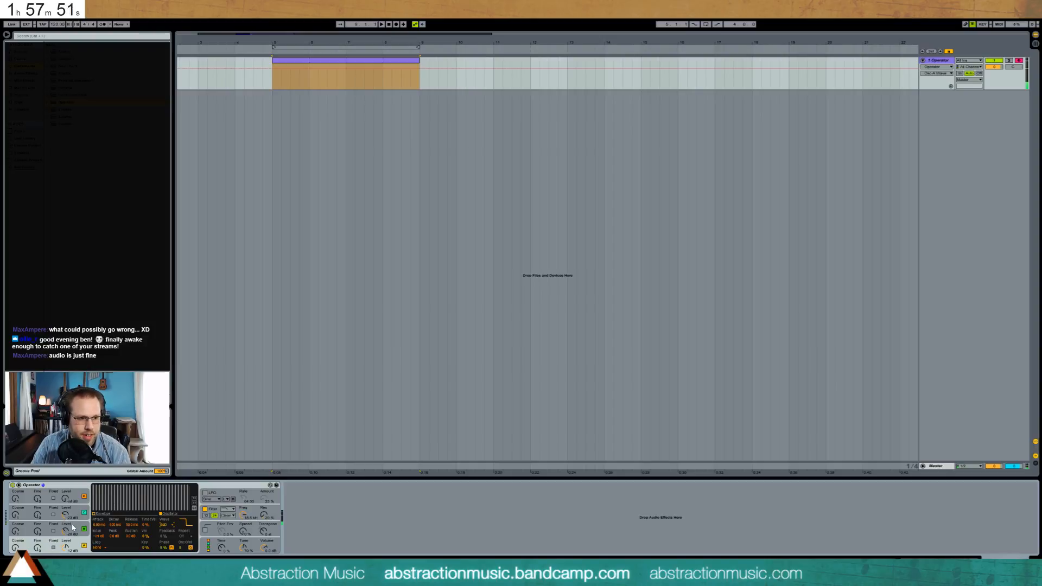
Switch Operator's oscillator B to a saw waveform and raise oscillator C's level further.
{"action": "left_click", "coordinate": [55, 529]}
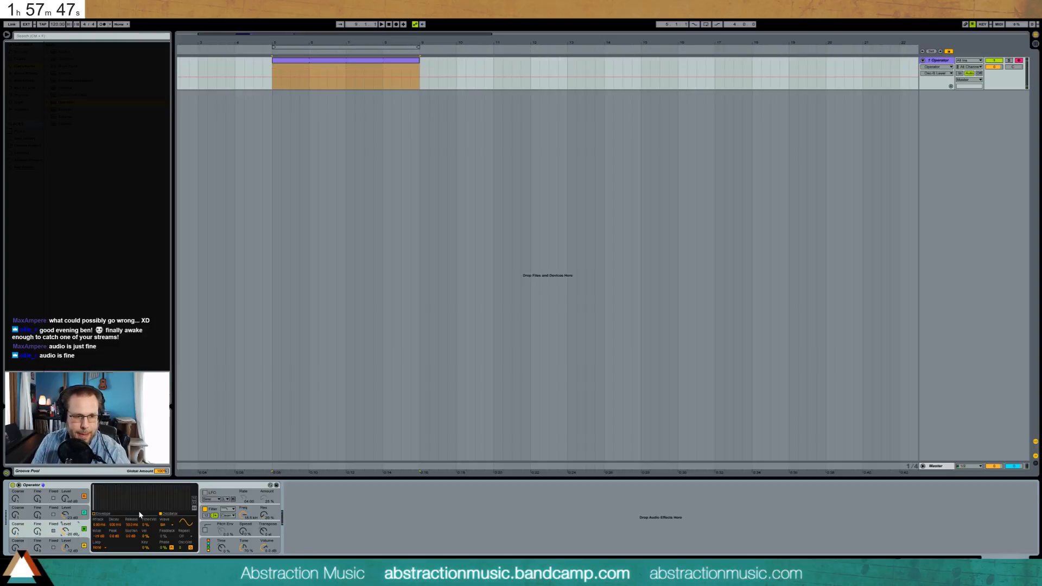
{"action": "left_click", "coordinate": [167, 524]}
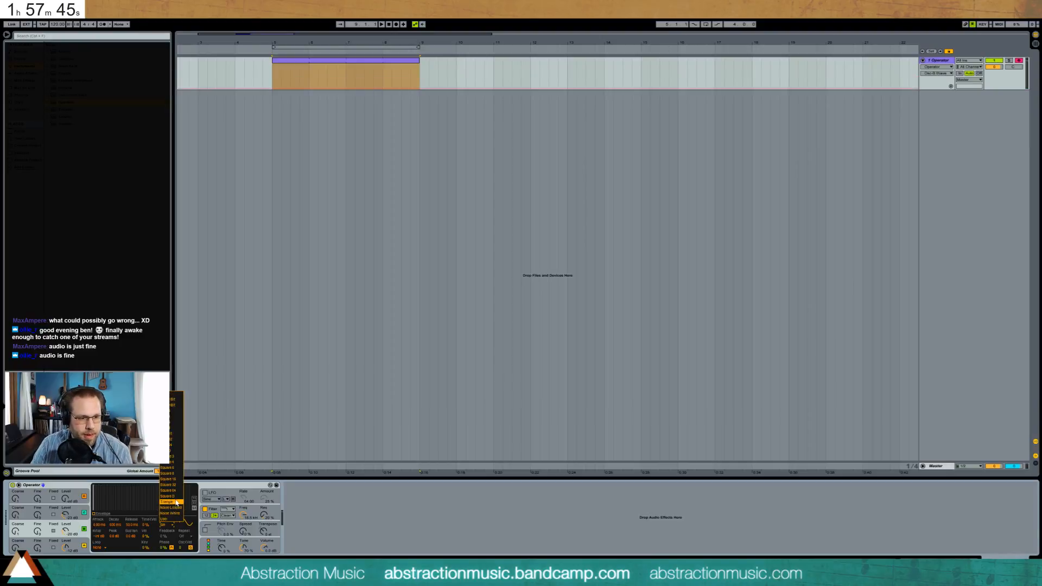
{"action": "left_click", "coordinate": [174, 448]}
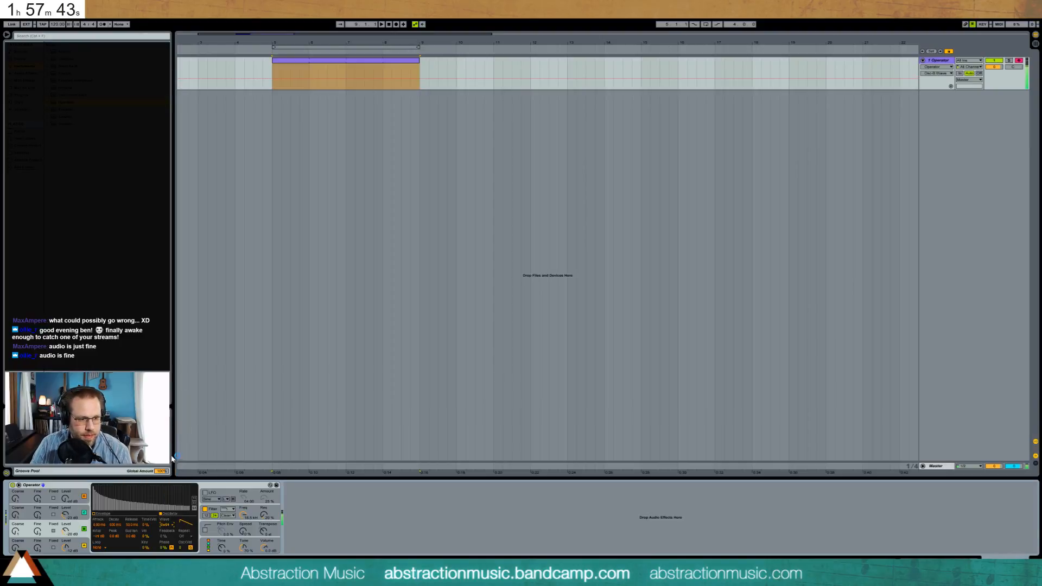
{"action": "left_click_drag", "start_coordinate": [66, 513], "coordinate": [66, 506]}
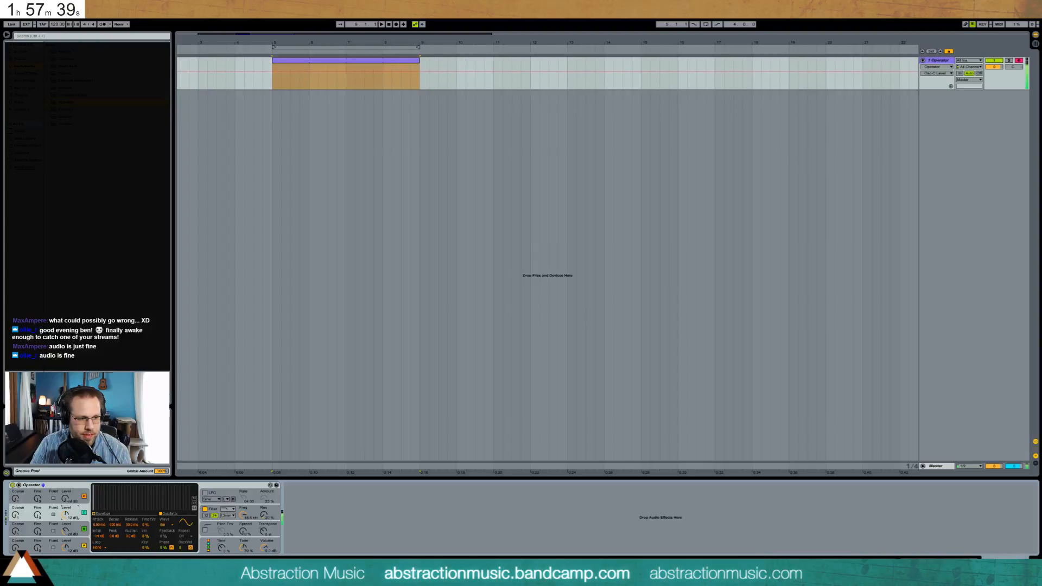
Adjust the coarse tuning of Operator's oscillators B and C, and switch oscillator C to a saw waveform.
{"action": "left_click", "coordinate": [16, 515]}
{"action": "left_click_drag", "start_coordinate": [15, 532], "coordinate": [16, 537]}
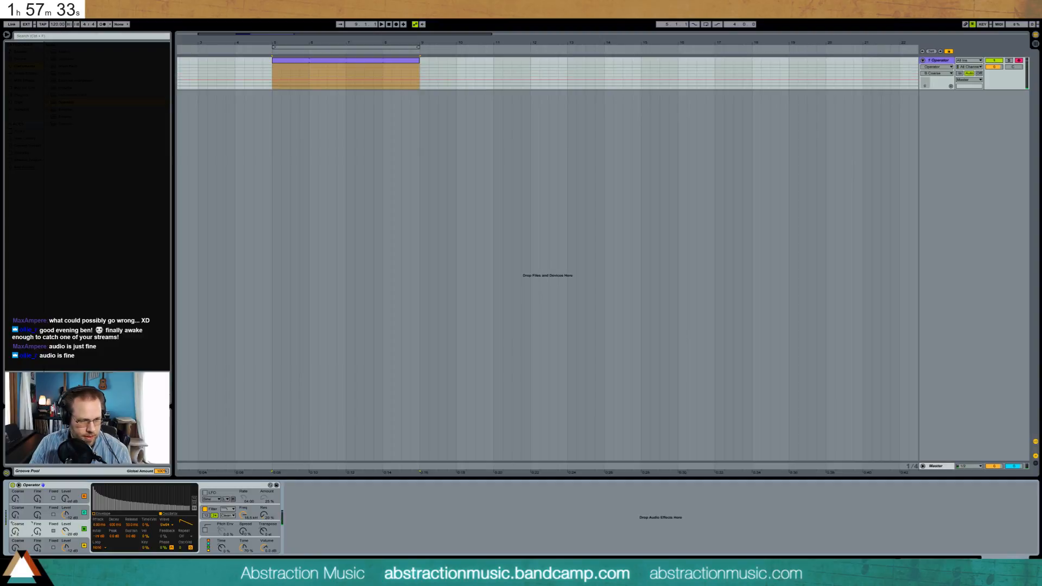
{"action": "left_click", "coordinate": [15, 544]}
{"action": "left_click", "coordinate": [17, 532]}
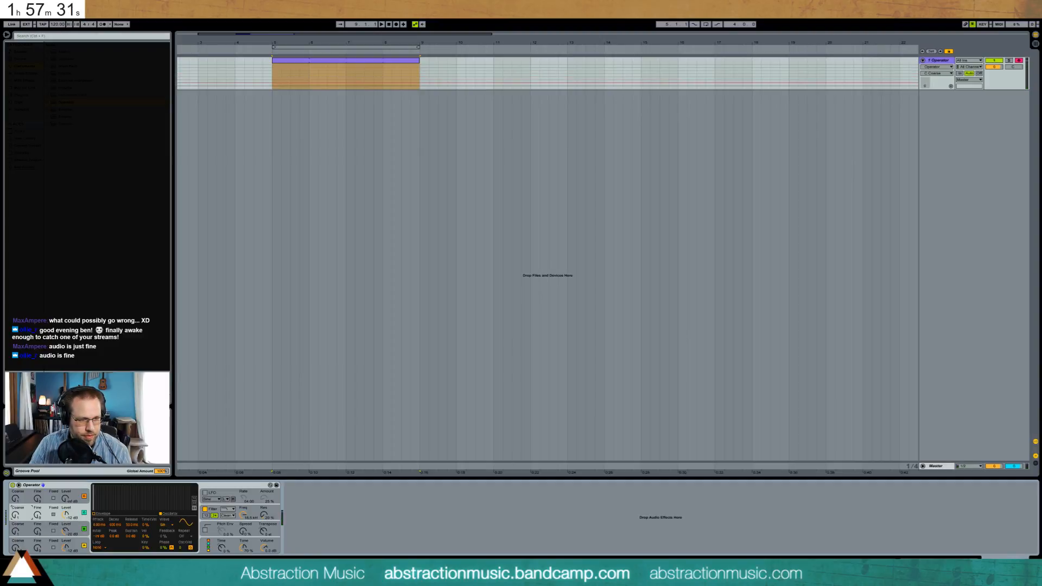
{"action": "left_click", "coordinate": [174, 524]}
{"action": "left_click", "coordinate": [173, 456]}
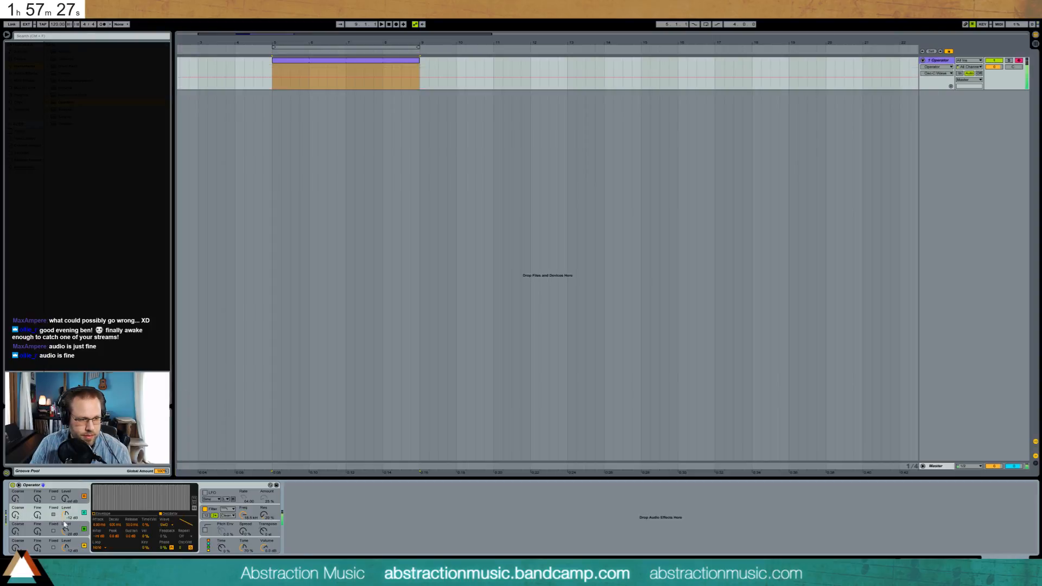
Adjust oscillator A's coarse tuning and bring oscillator C's level down to about -21 dB.
{"action": "left_click_drag", "start_coordinate": [65, 514], "coordinate": [65, 505]}
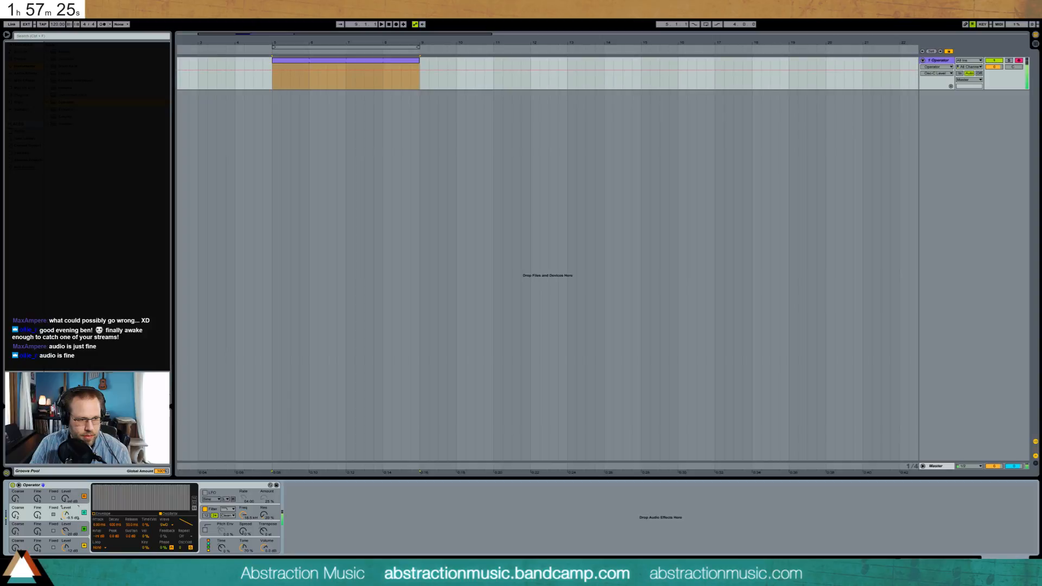
{"action": "left_click", "coordinate": [16, 549]}
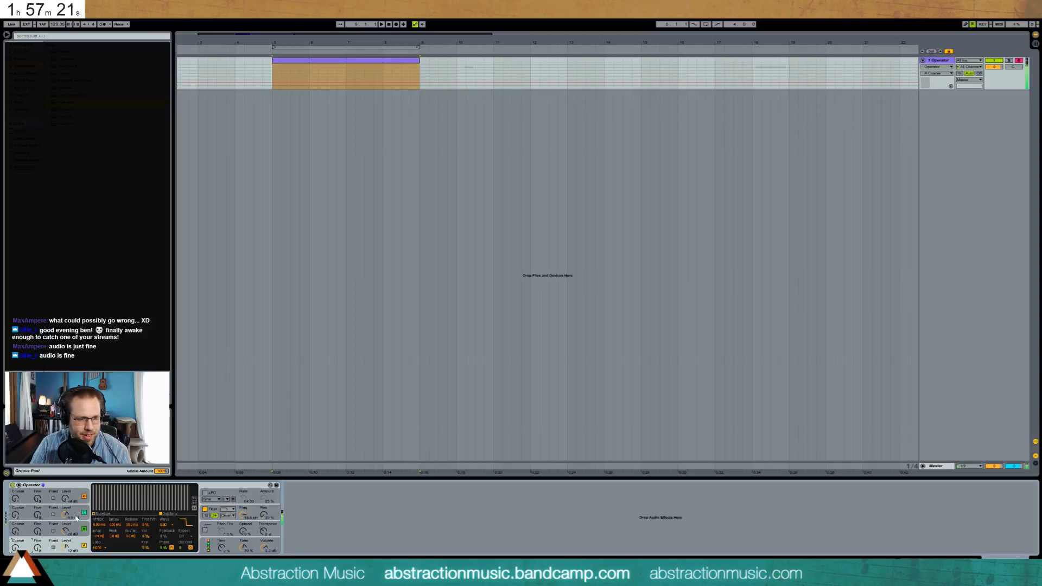
{"action": "mouse_move", "coordinate": [64, 511]}
{"action": "left_mouse_down"}
{"action": "mouse_move", "coordinate": [64, 537]}
{"action": "mouse_move", "coordinate": [64, 525]}
{"action": "left_mouse_up"}
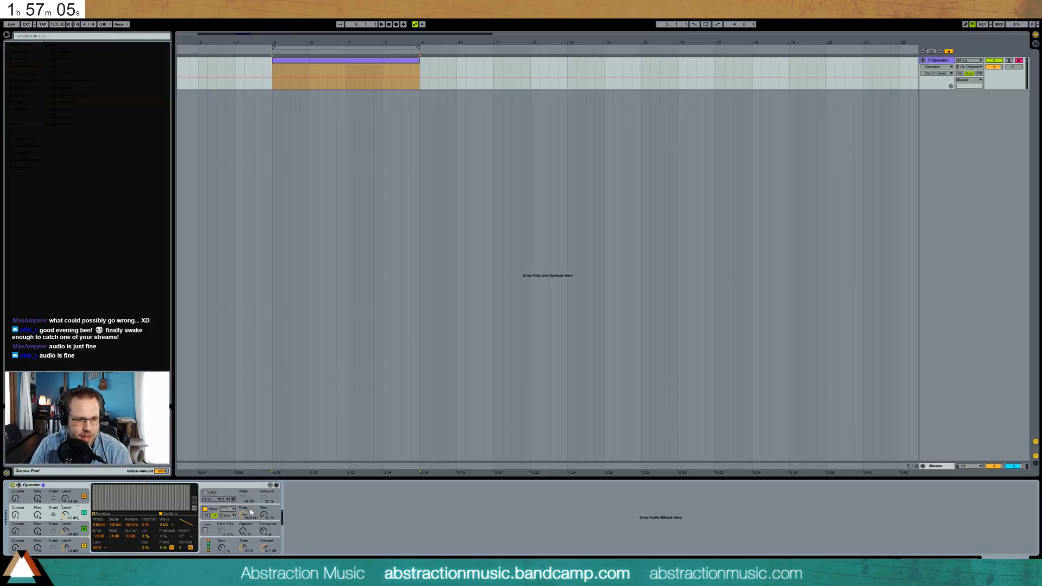
Try the OTT multiband dynamics preset after Operator and remove it again.
{"action": "left_click", "coordinate": [26, 74]}
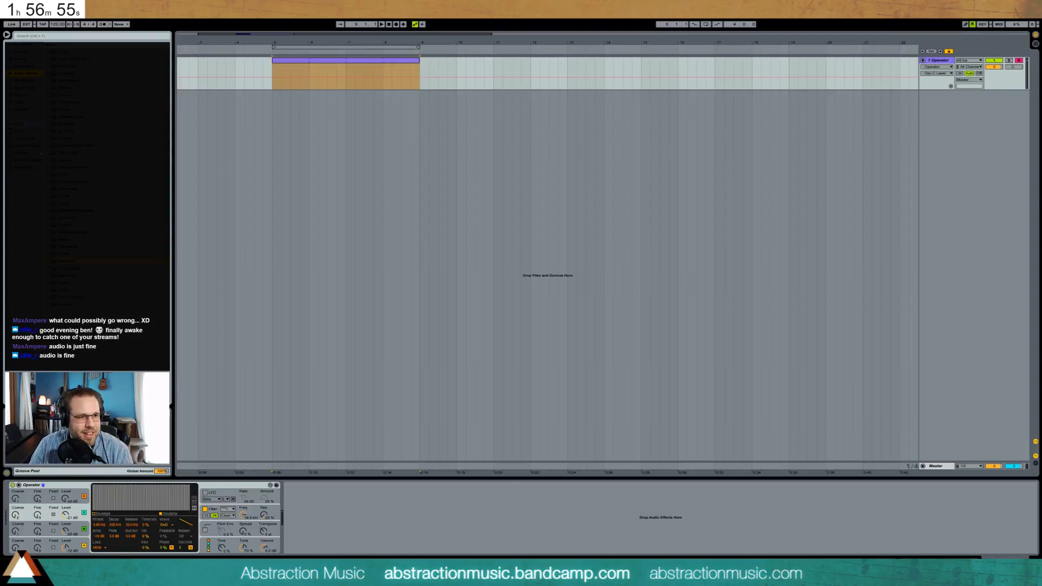
{"action": "left_click", "coordinate": [48, 211]}
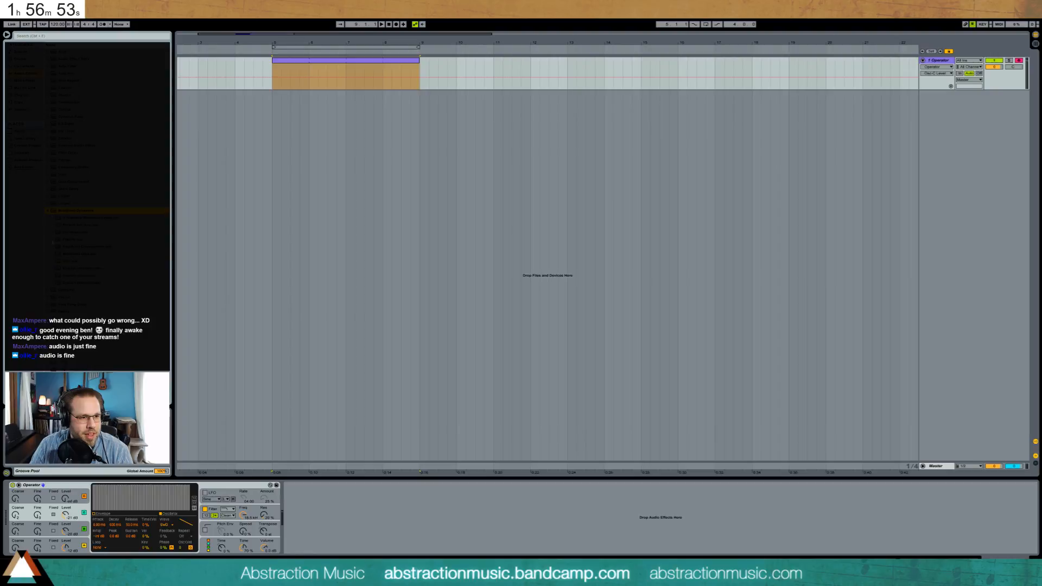
{"action": "left_click_drag", "start_coordinate": [70, 260], "coordinate": [285, 521]}
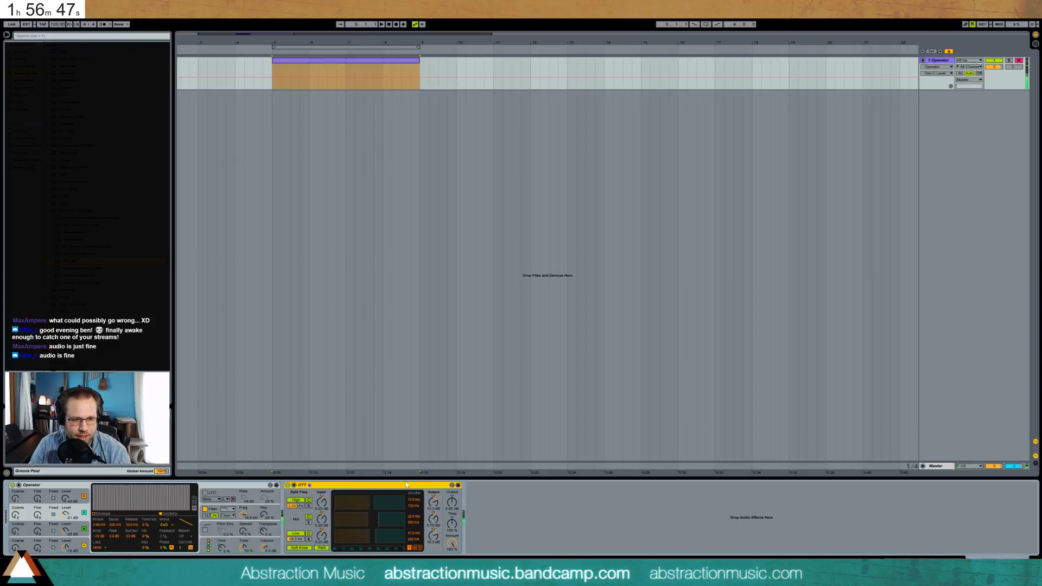
{"action": "key", "text": "Delete"}
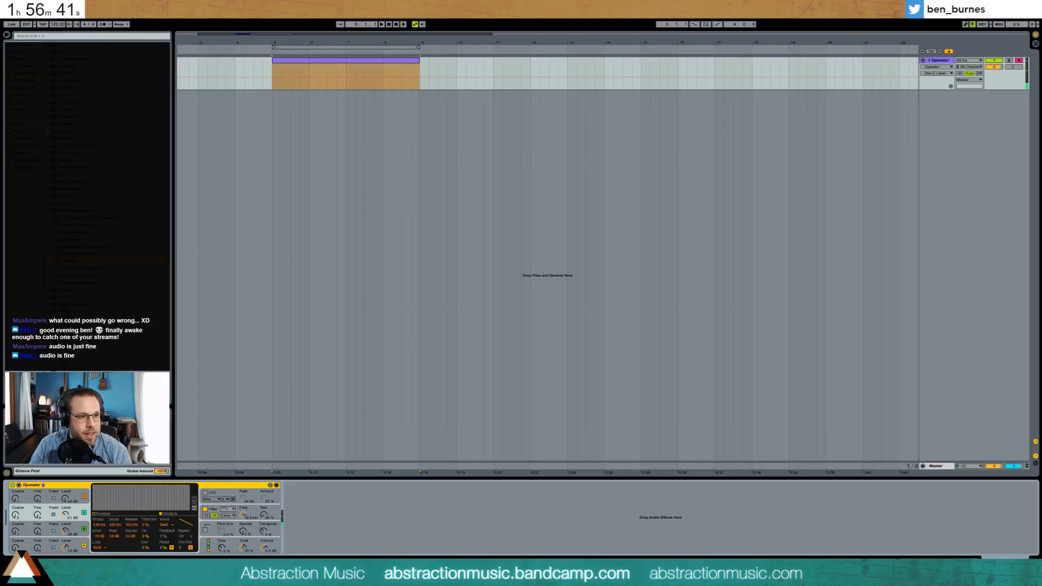
Add a Compressor after Operator and insert an Auto Filter between the two.
{"action": "left_click_drag", "start_coordinate": [55, 104], "coordinate": [320, 532]}
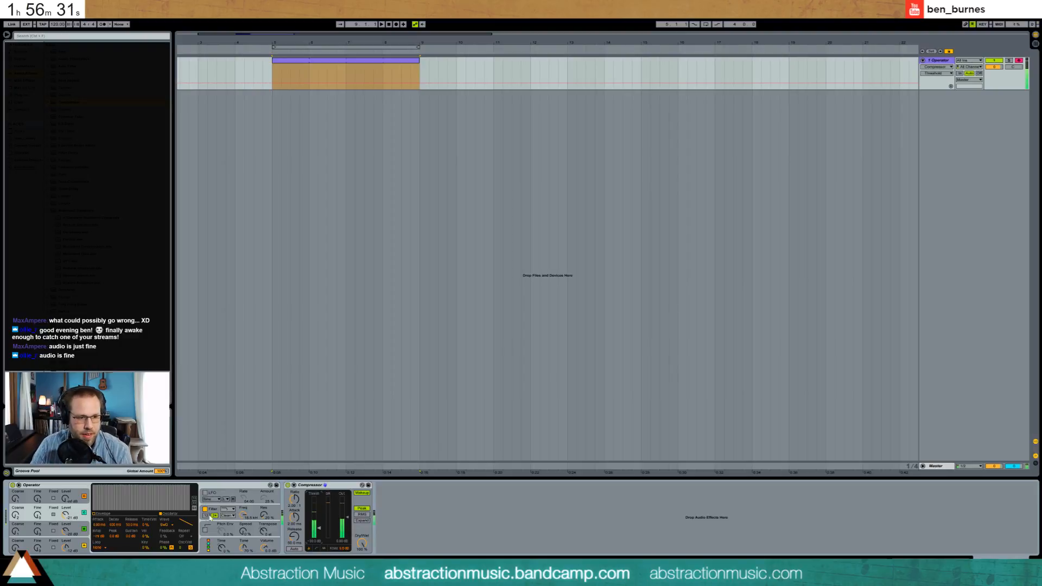
{"action": "left_click", "coordinate": [53, 66]}
{"action": "left_click_drag", "start_coordinate": [52, 66], "coordinate": [324, 515]}
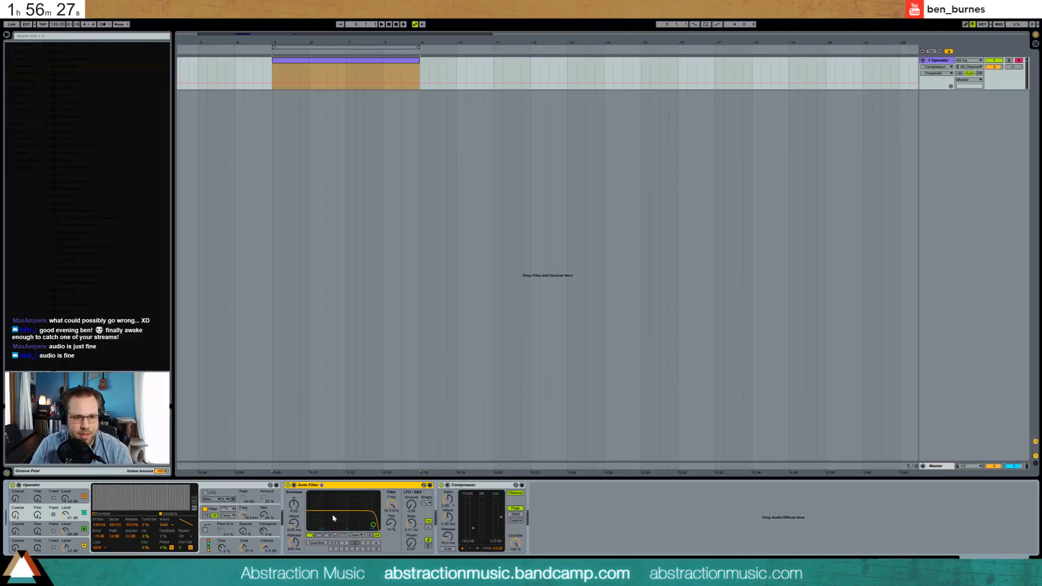
Open the Operator clip's notes and draw one note half a bar long from the clip's start.
{"action": "left_click", "coordinate": [302, 62]}
{"action": "double_click", "coordinate": [302, 62]}
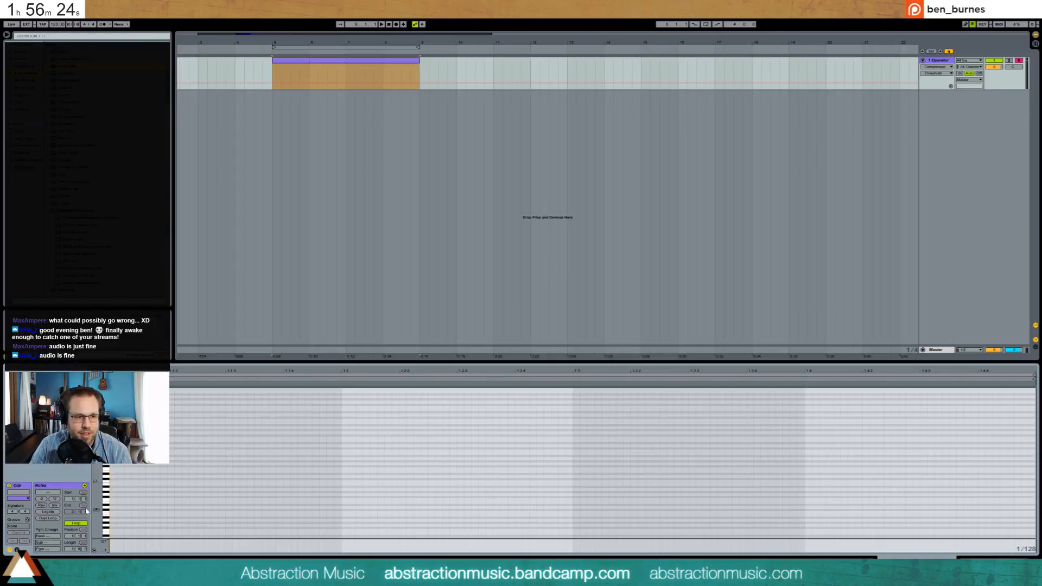
{"action": "double_click", "coordinate": [112, 482]}
{"action": "left_click_drag", "start_coordinate": [116, 482], "coordinate": [598, 479]}
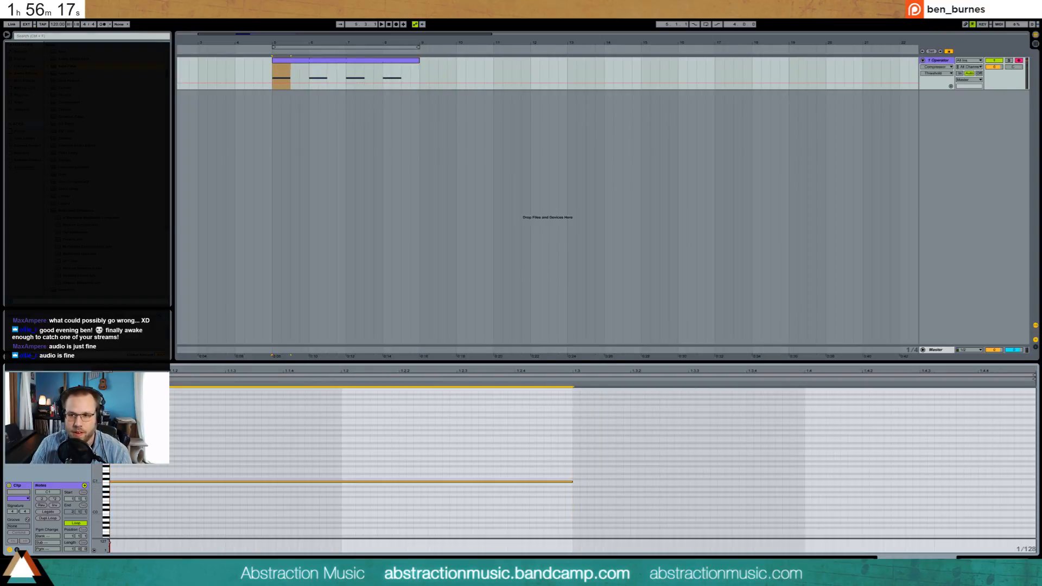
Lower the Auto Filter's cutoff with raised resonance, and show its Frequency parameter on the Operator track.
{"action": "key", "text": "shift+Tab"}
{"action": "left_click_drag", "start_coordinate": [359, 508], "coordinate": [366, 511]}
{"action": "left_click", "coordinate": [395, 505]}
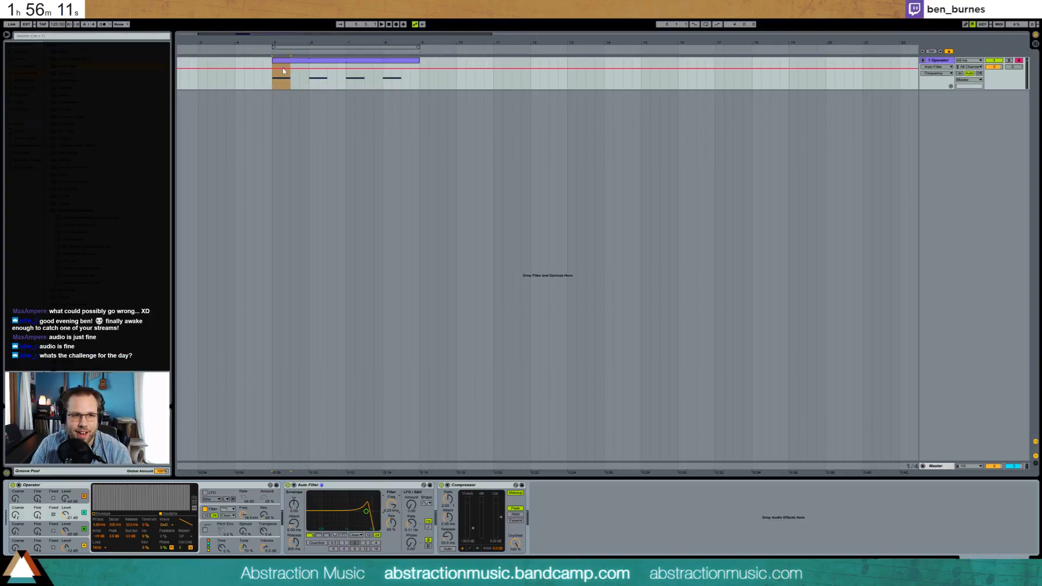
Automate the Auto Filter's frequency to fall across the Operator clip's first note and return at bar 6, and play it.
{"action": "left_click_drag", "start_coordinate": [282, 69], "coordinate": [281, 88]}
{"action": "left_click", "coordinate": [272, 87]}
{"action": "left_click", "coordinate": [308, 77]}
{"action": "left_click_drag", "start_coordinate": [309, 77], "coordinate": [291, 88]}
{"action": "left_click", "coordinate": [290, 88]}
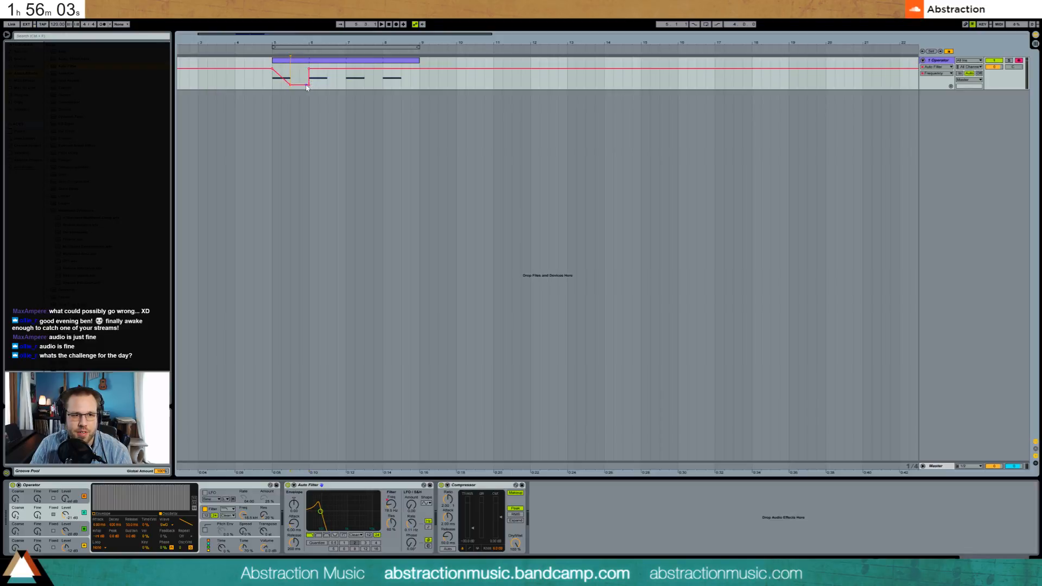
{"action": "left_click", "coordinate": [308, 86]}
{"action": "key", "text": "space"}
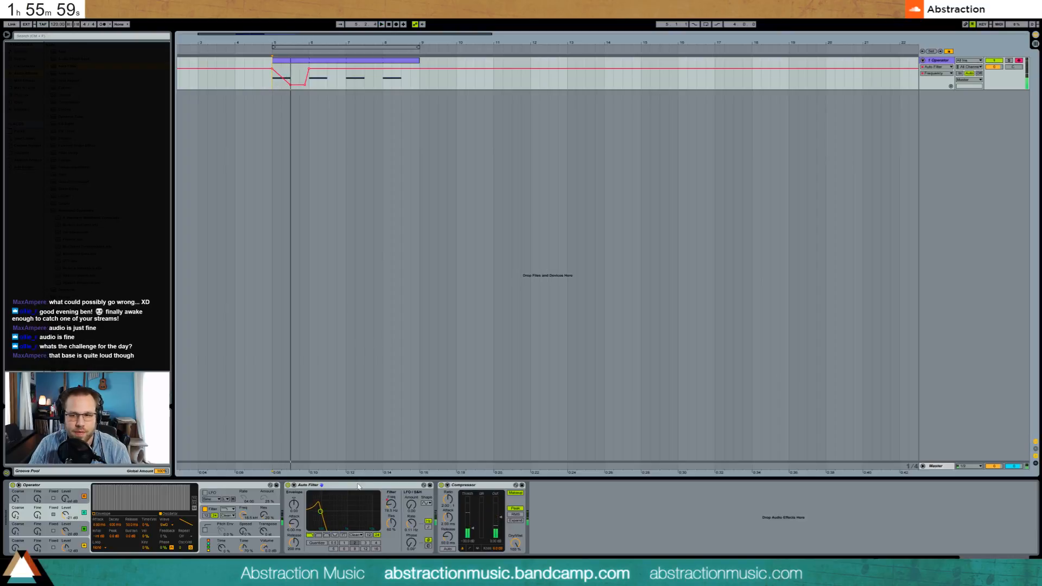
Remove the Auto Filter from the Operator track.
{"action": "left_click", "coordinate": [330, 485]}
{"action": "key", "text": "Delete"}
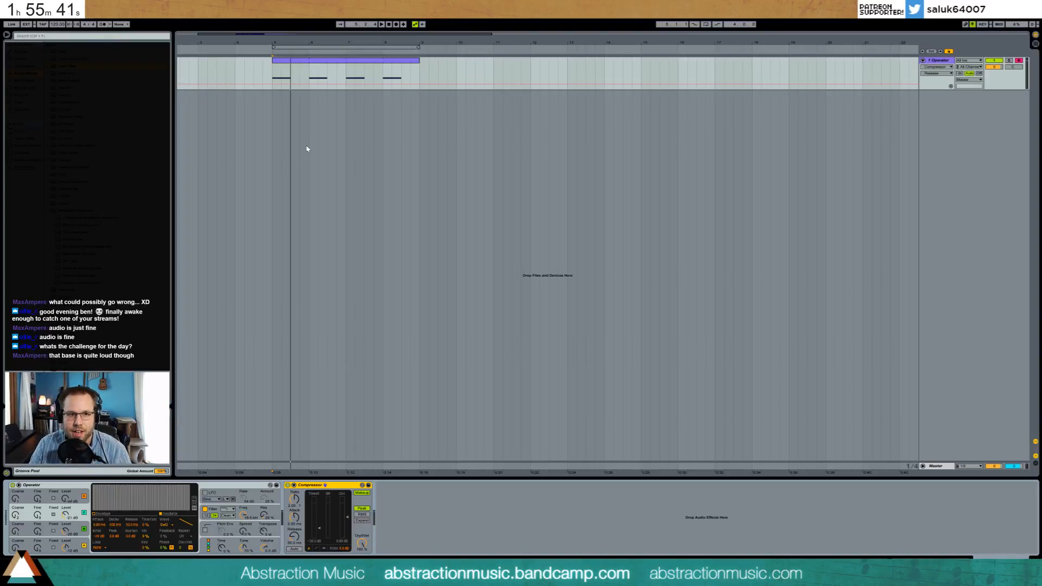
{"action": "left_click", "coordinate": [331, 64]}
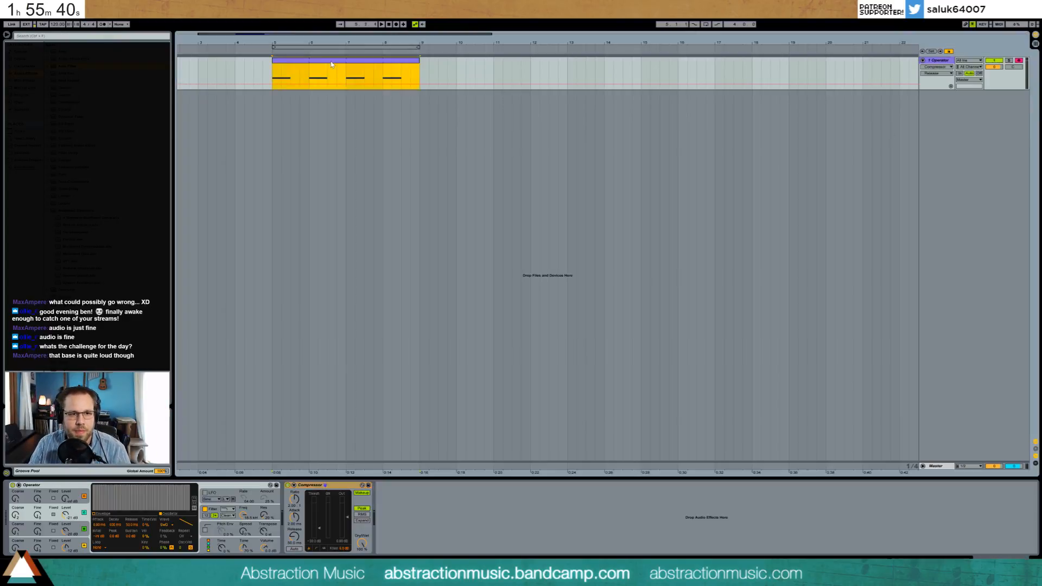
{"action": "left_click", "coordinate": [930, 62]}
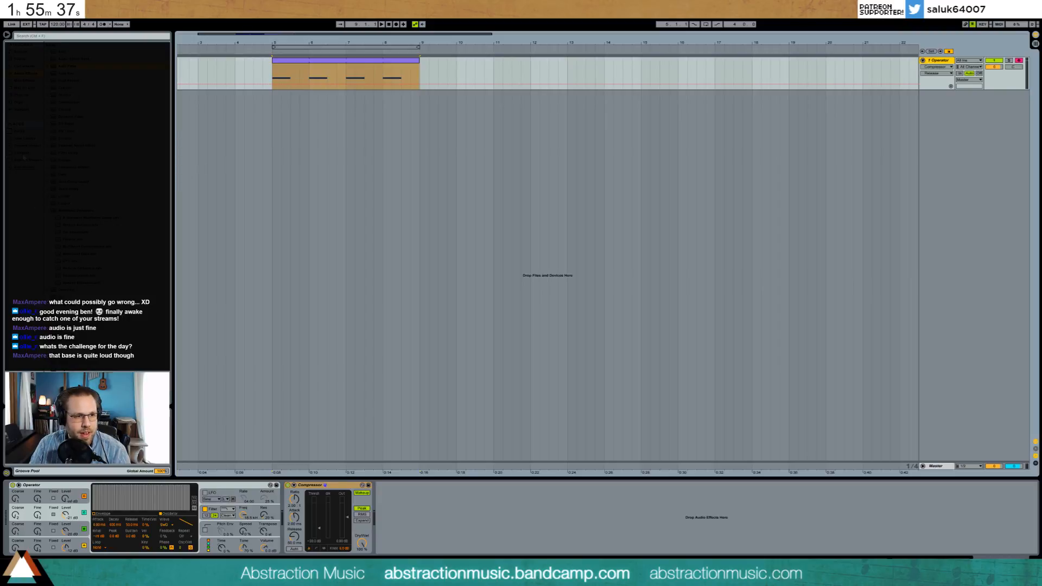
{"action": "left_click", "coordinate": [289, 186]}
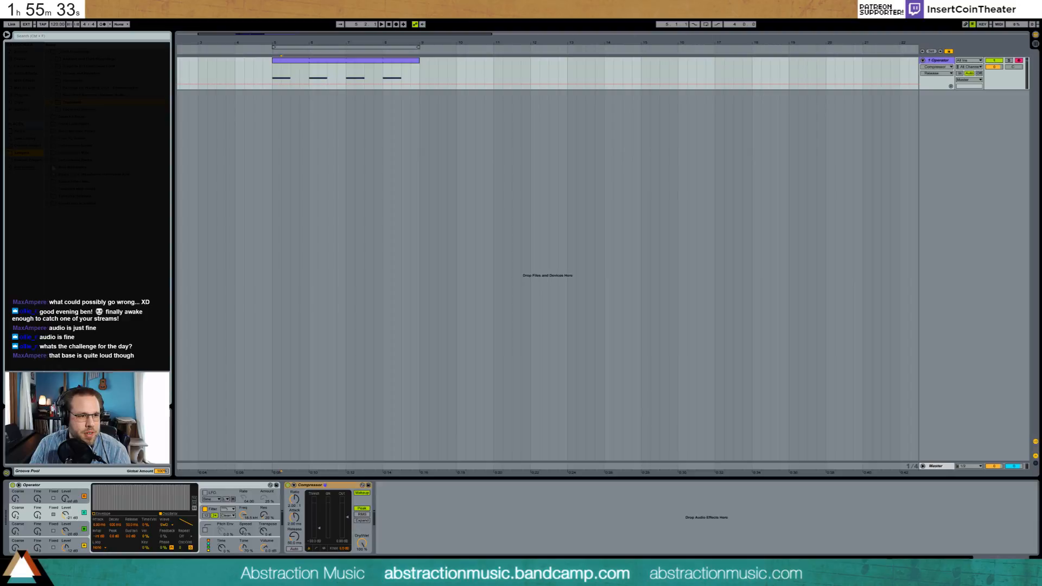
Look through the sample library's folders for a suitable sample and close the unneeded folders again.
{"action": "left_click", "coordinate": [60, 168]}
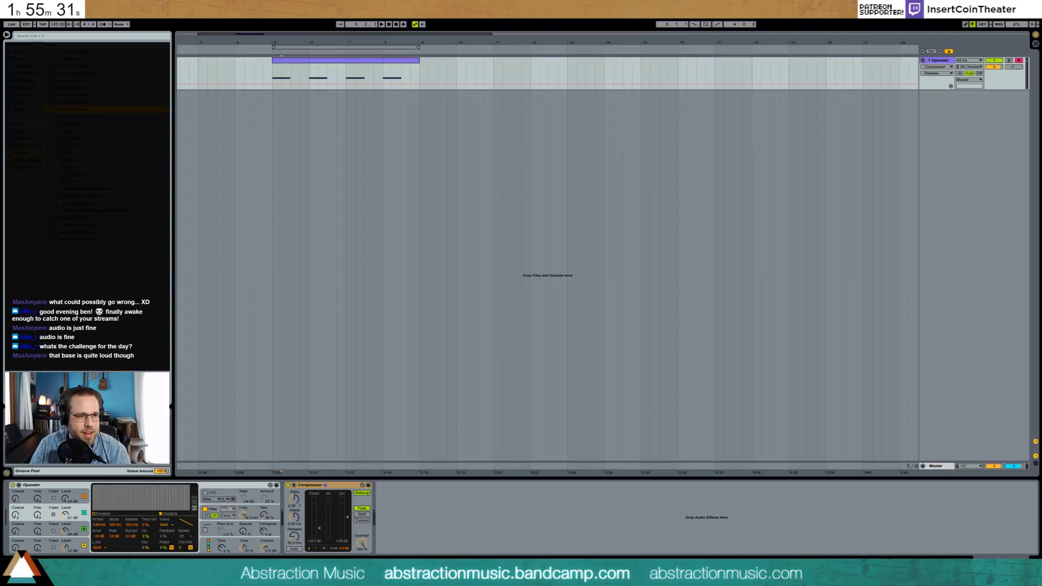
{"action": "left_click", "coordinate": [58, 124]}
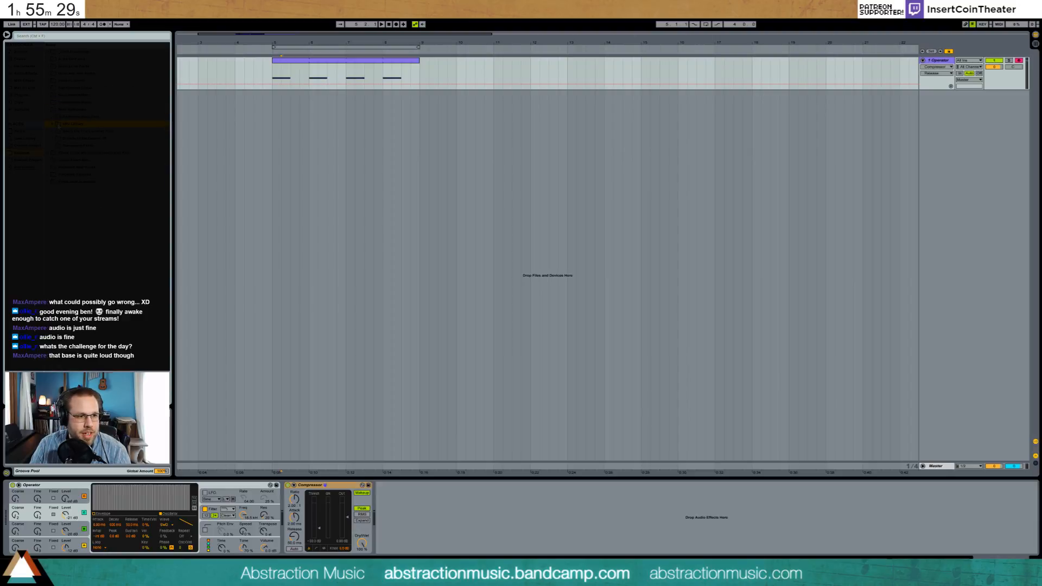
{"action": "left_click", "coordinate": [77, 140]}
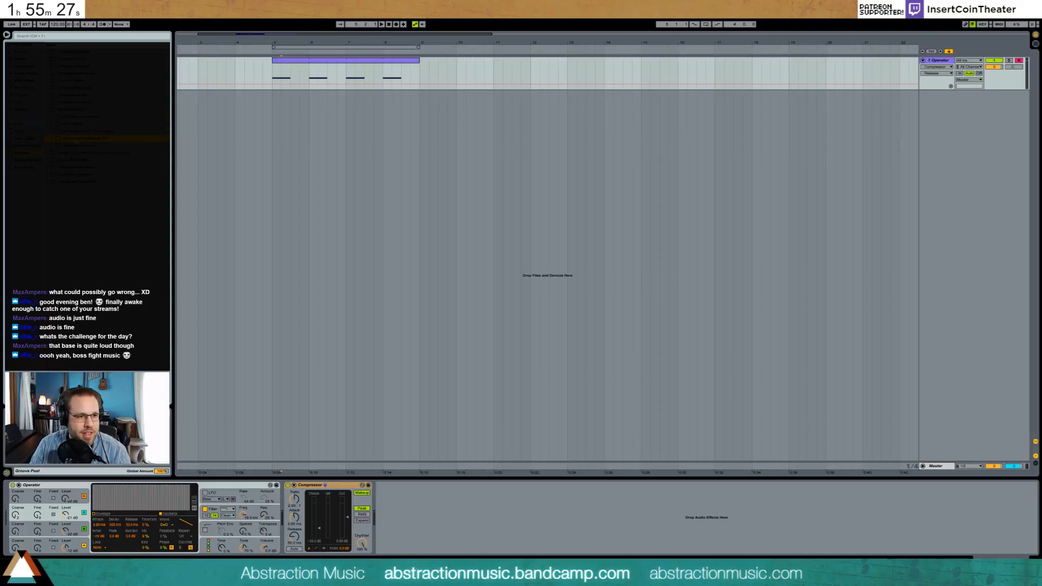
{"action": "left_click", "coordinate": [77, 132]}
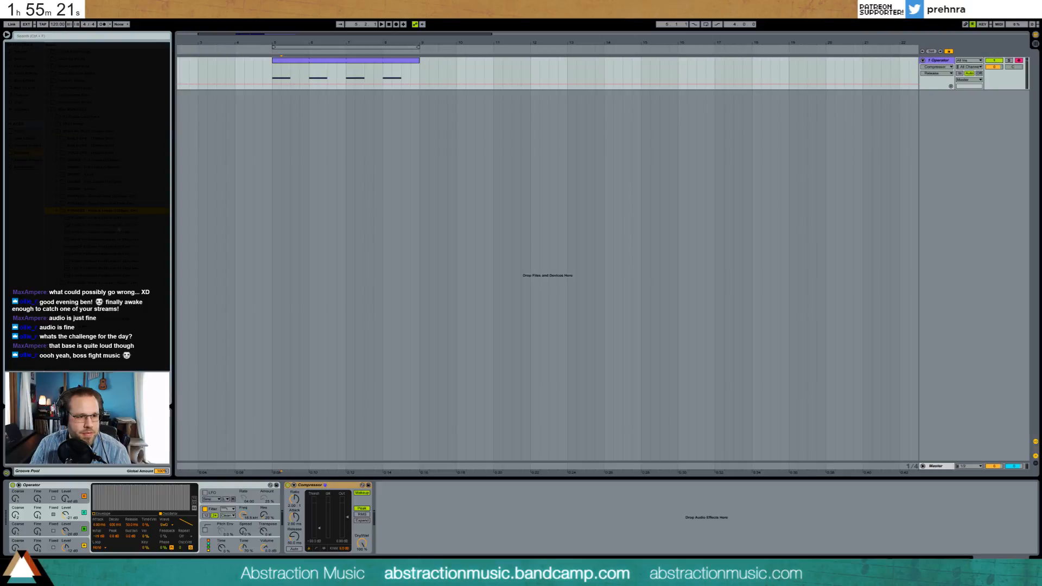
{"action": "left_click", "coordinate": [102, 276]}
{"action": "key", "text": "Up"}
{"action": "key", "text": "Left"}
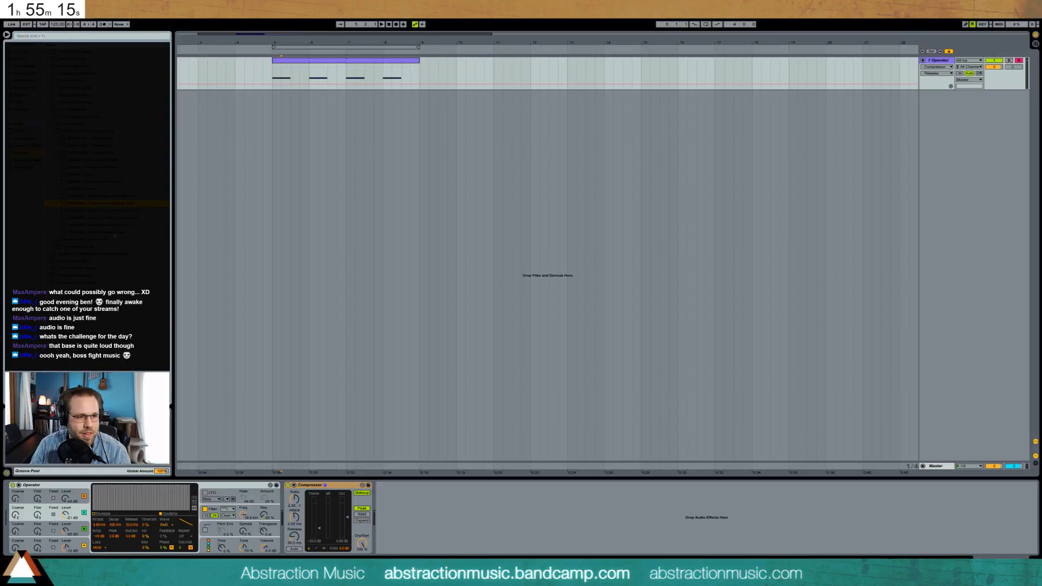
{"action": "key", "text": "Left"}
{"action": "key", "text": "Up"}
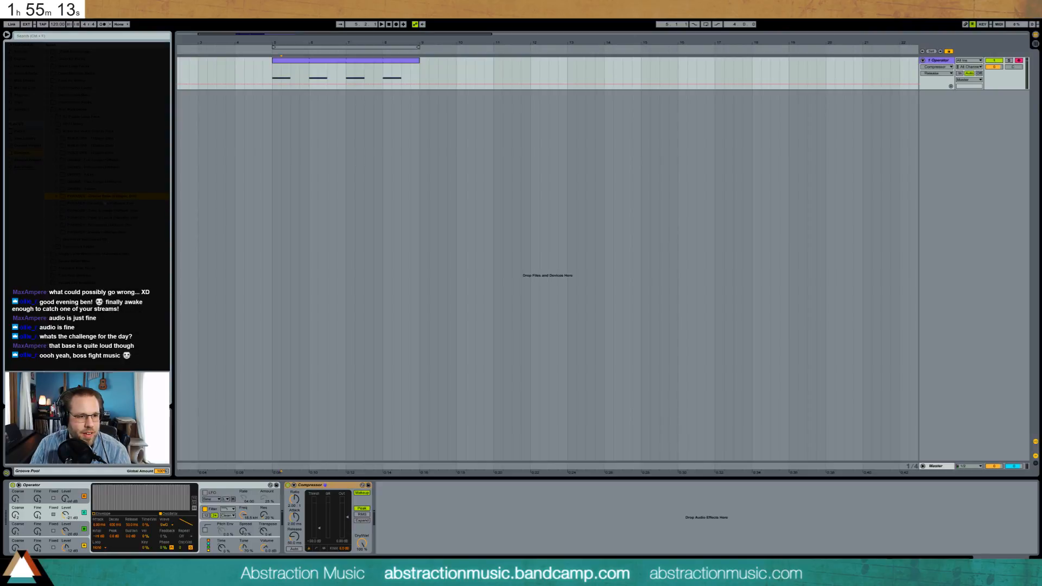
{"action": "left_click", "coordinate": [109, 160]}
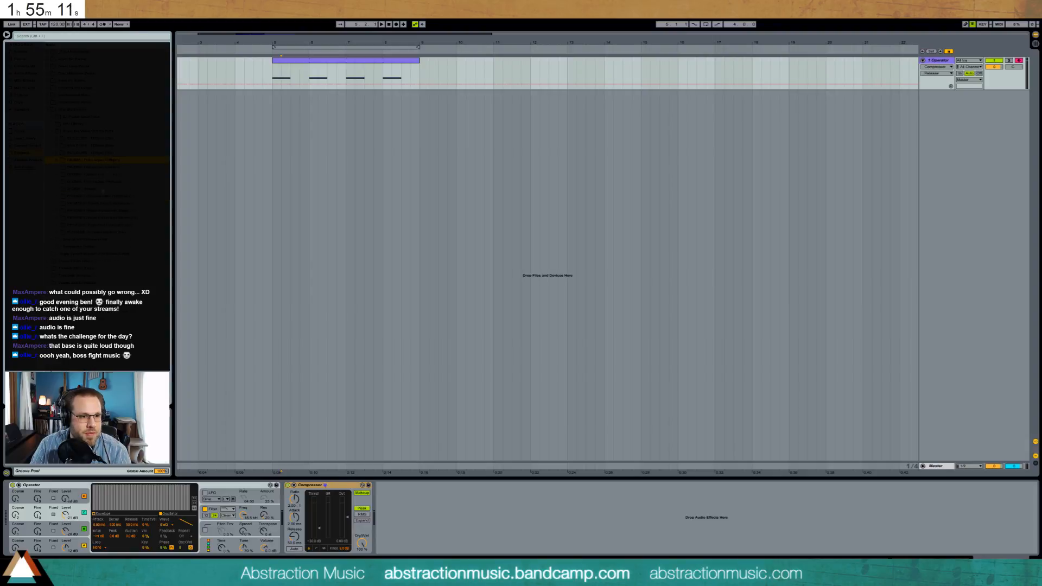
{"action": "double_click", "coordinate": [101, 161]}
{"action": "double_click", "coordinate": [89, 131]}
{"action": "double_click", "coordinate": [76, 124]}
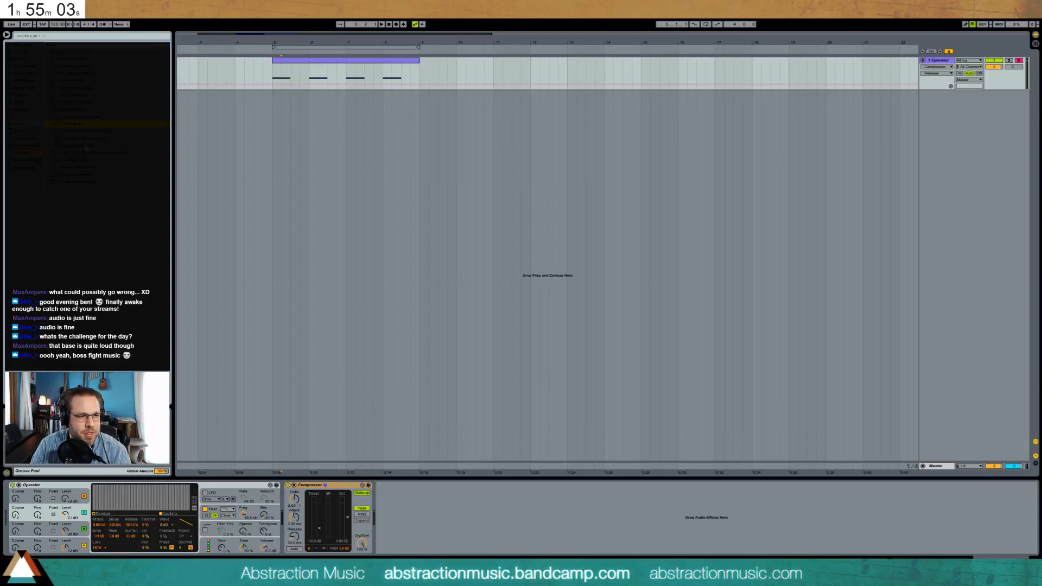
Open another sample folder and audition its bass loops.
{"action": "left_click", "coordinate": [96, 283]}
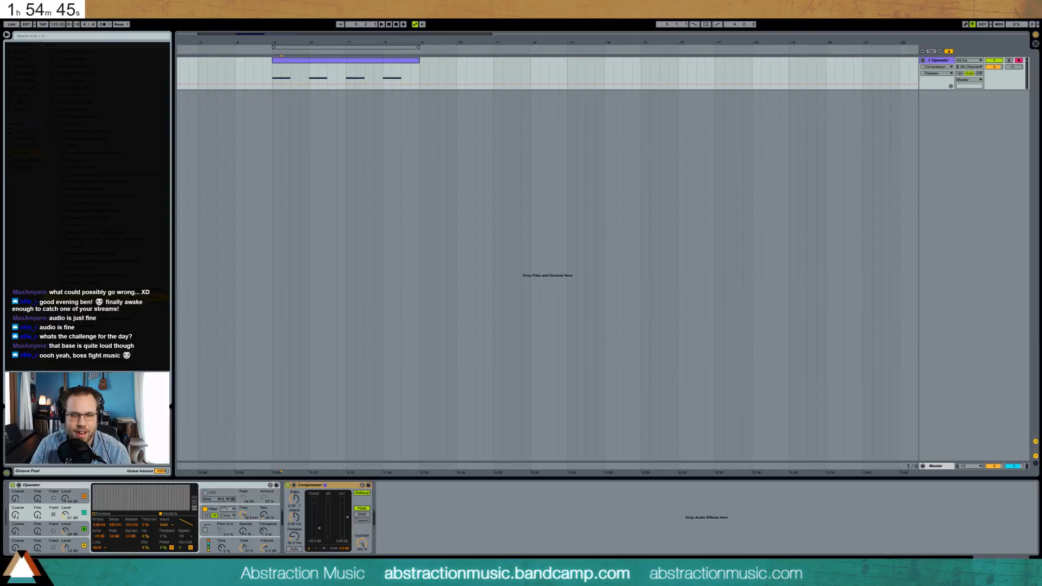
{"action": "left_click", "coordinate": [100, 204]}
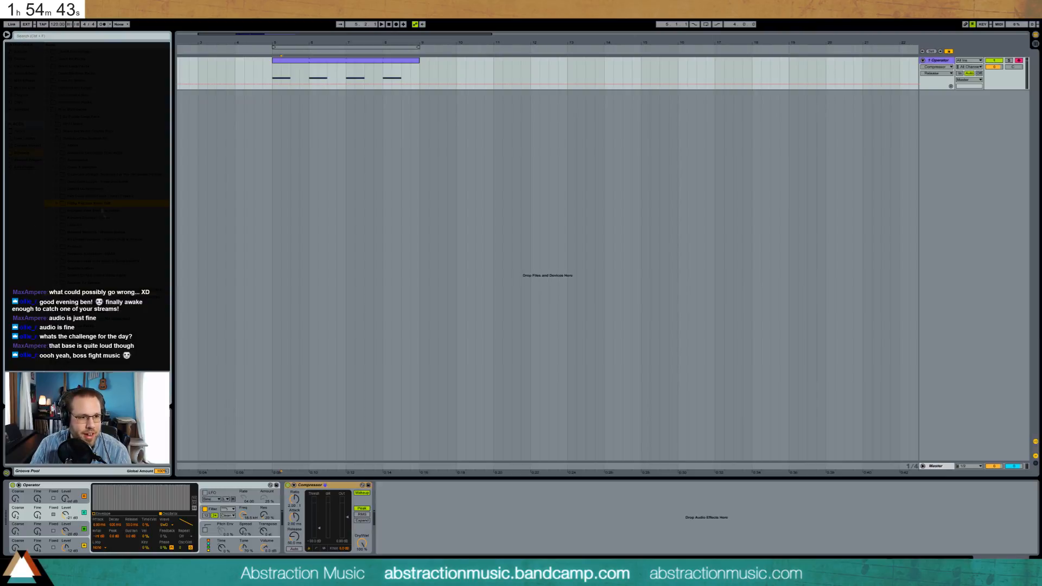
{"action": "key", "text": "Right"}
{"action": "key", "text": "Left"}
{"action": "key", "text": "Right"}
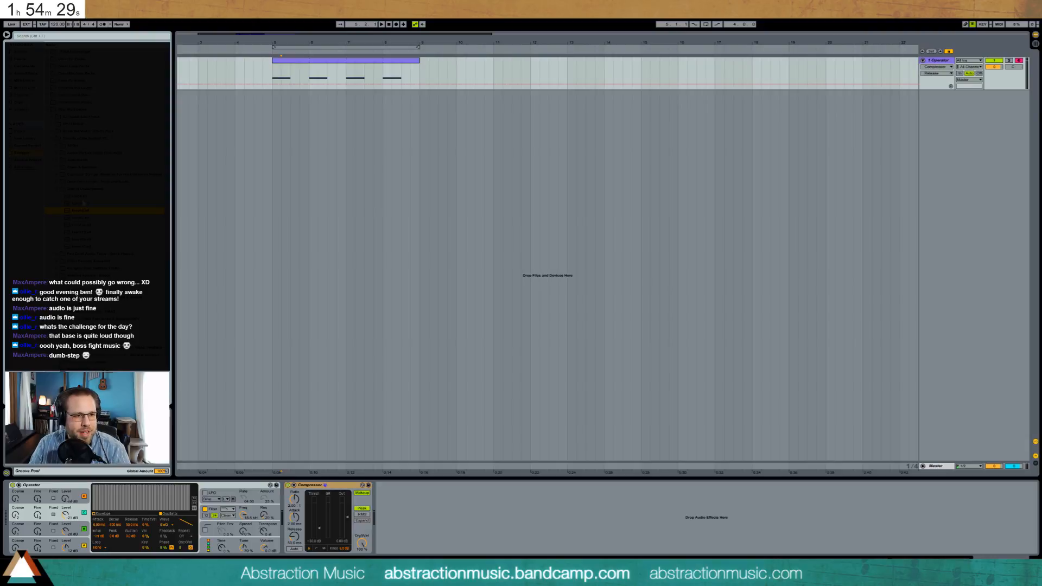
{"action": "left_click", "coordinate": [99, 234]}
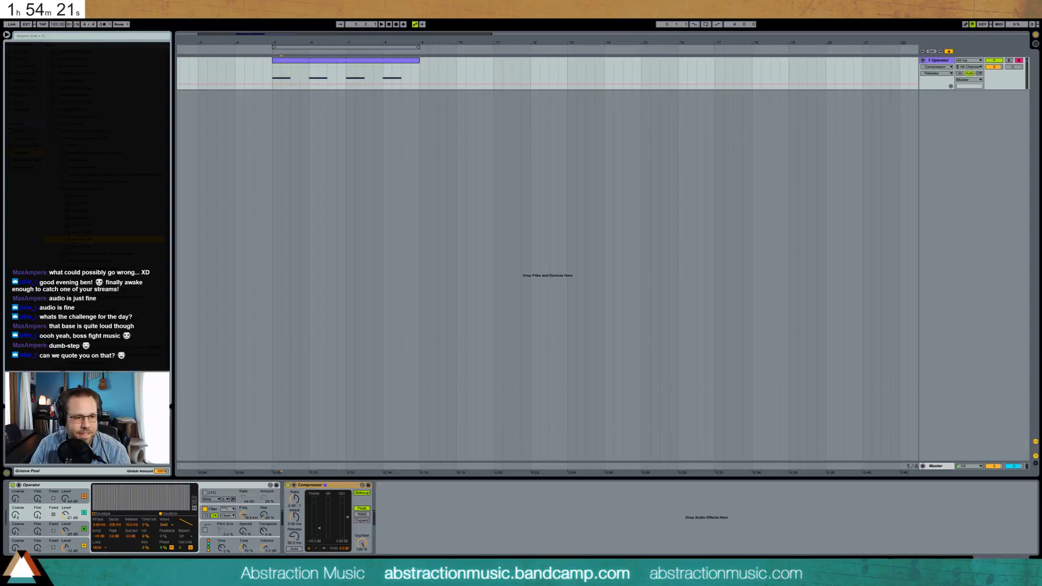
Place the chosen bass loop on a new audio track at bar 11 and delete the Operator track's MIDI clip.
{"action": "left_click_drag", "start_coordinate": [79, 242], "coordinate": [480, 88]}
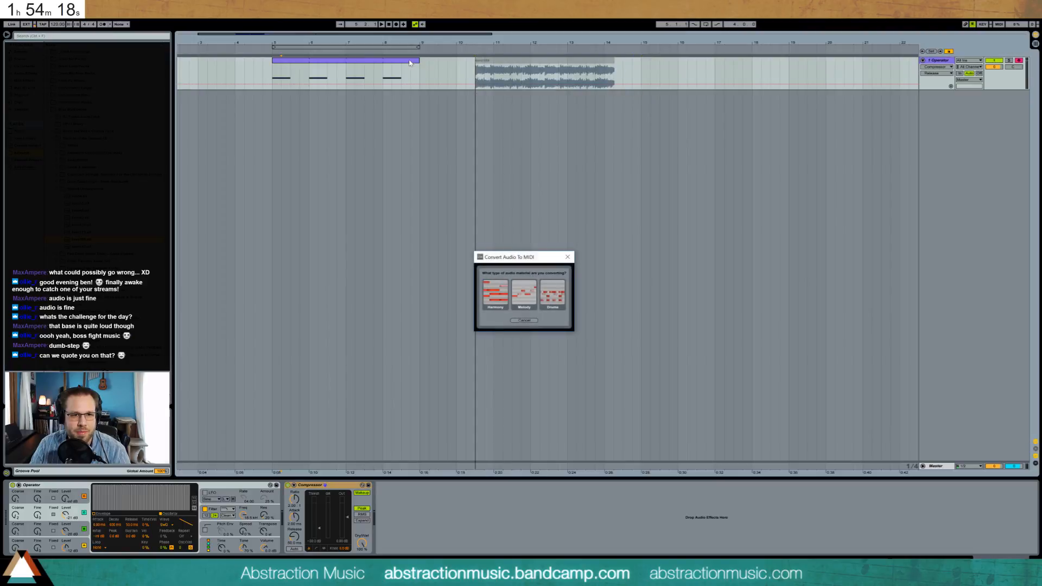
{"action": "left_click", "coordinate": [523, 321]}
{"action": "left_click_drag", "start_coordinate": [80, 239], "coordinate": [493, 122]}
{"action": "left_click", "coordinate": [399, 63]}
{"action": "key", "text": "Delete"}
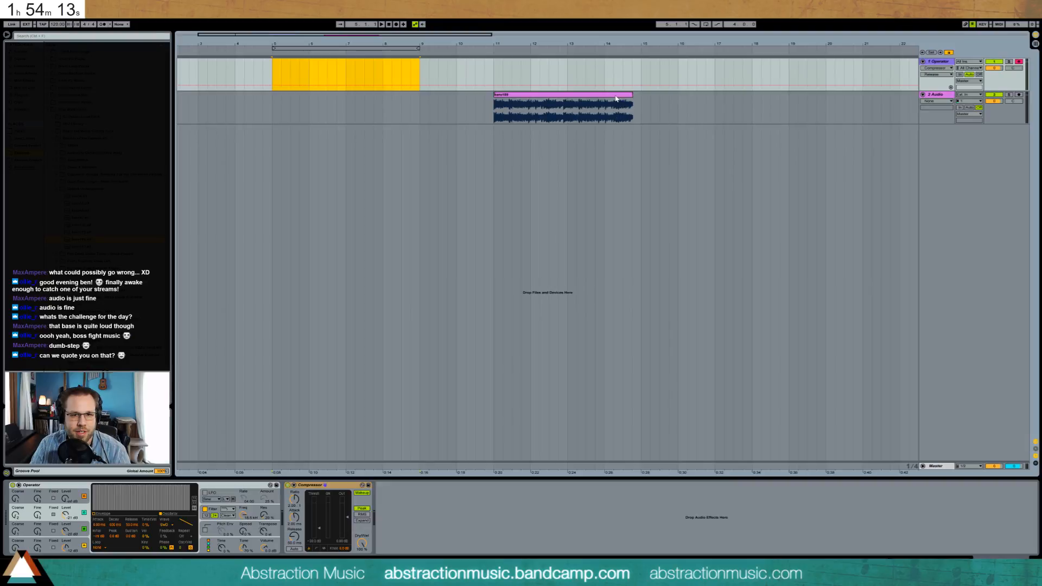
Turn on warping and looping for the bass clip, set its loop length to 4.0.0, and stretch the sample's end to fill it.
{"action": "double_click", "coordinate": [616, 95]}
{"action": "left_click", "coordinate": [84, 492]}
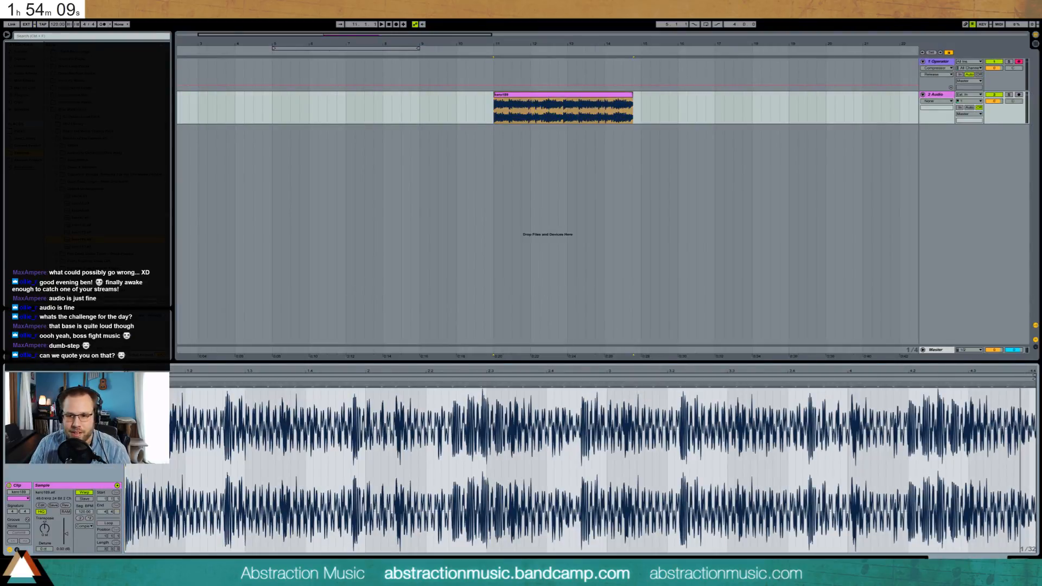
{"action": "mouse_move", "coordinate": [1034, 375]}
{"action": "left_mouse_down"}
{"action": "mouse_move", "coordinate": [1025, 374]}
{"action": "mouse_move", "coordinate": [1034, 375]}
{"action": "left_mouse_up"}
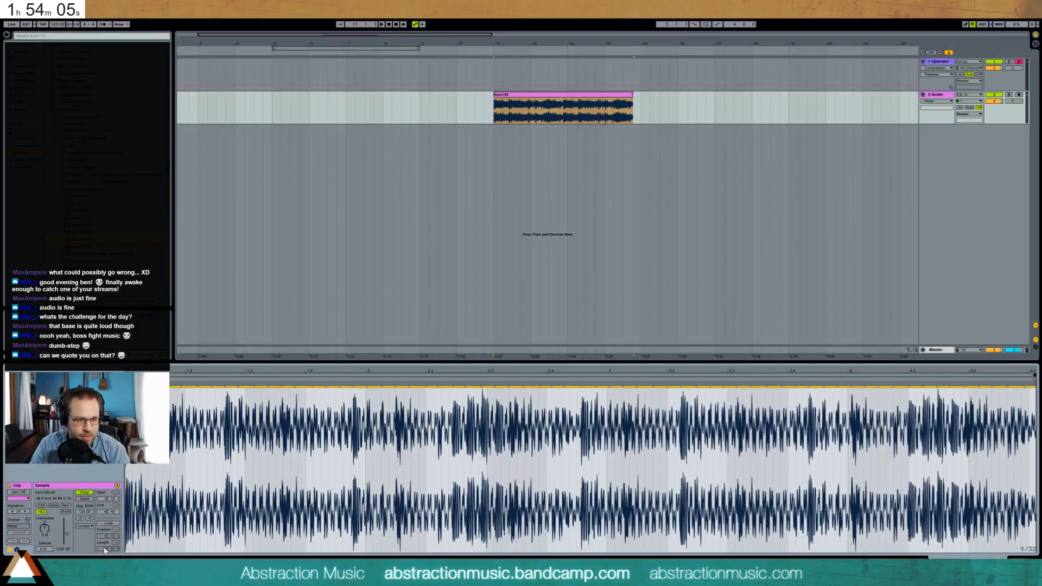
{"action": "key", "text": "ctrl+l"}
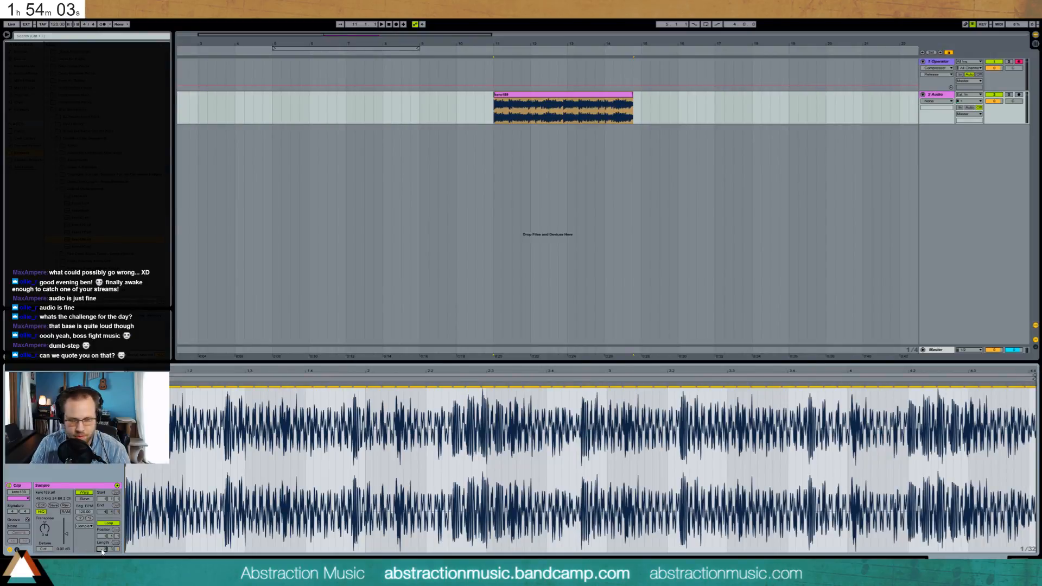
{"action": "type", "text": "4.0."}
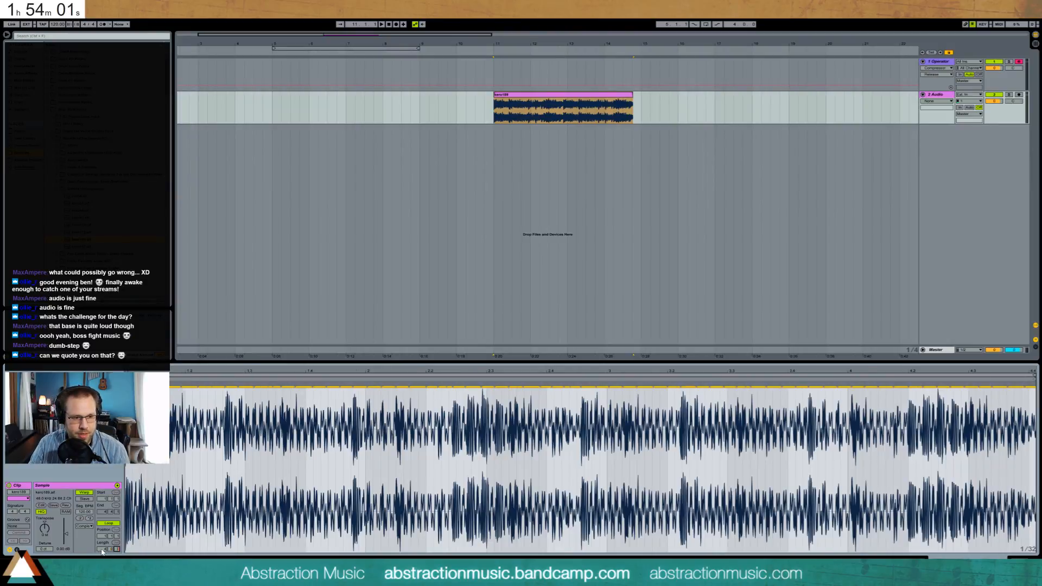
{"action": "type", "text": "0"}
{"action": "key", "text": "Return"}
{"action": "left_click", "coordinate": [984, 379]}
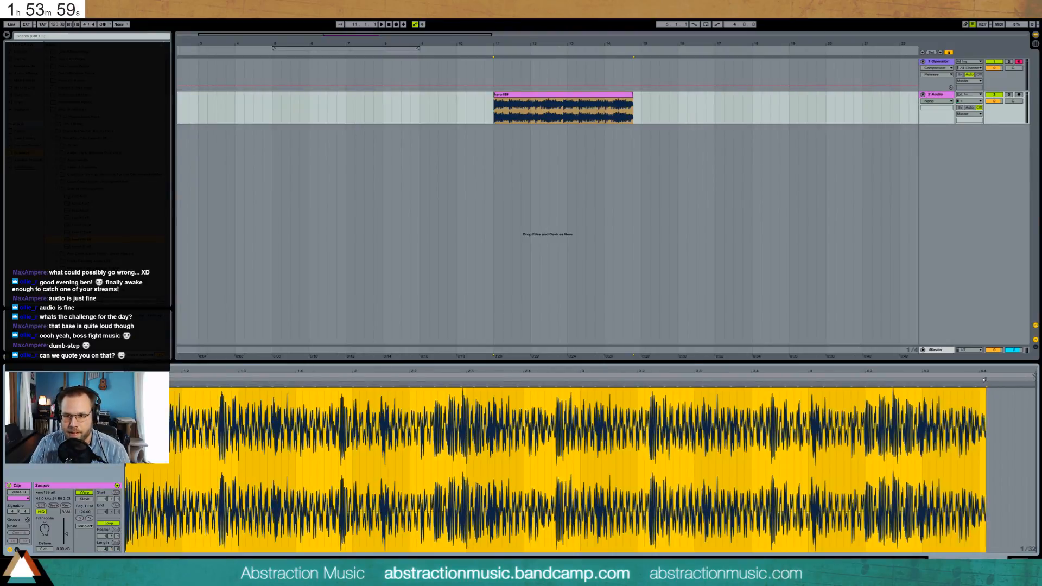
{"action": "left_click_drag", "start_coordinate": [985, 384], "coordinate": [1034, 384]}
Extend the bass clip to end at bar 15, and loop that range for playback from bar 11.
{"action": "left_click", "coordinate": [615, 98]}
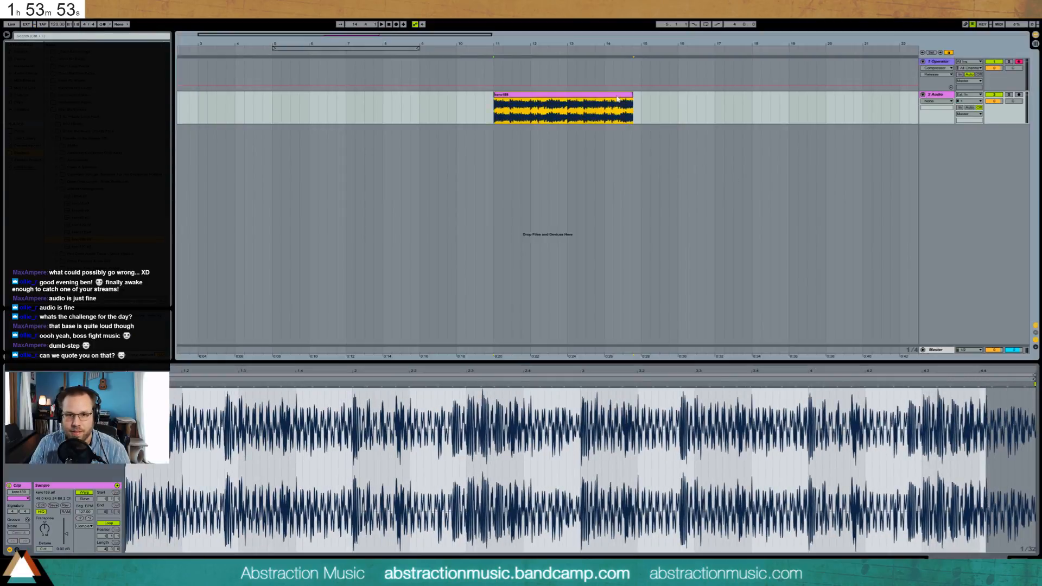
{"action": "left_click_drag", "start_coordinate": [632, 95], "coordinate": [640, 96]}
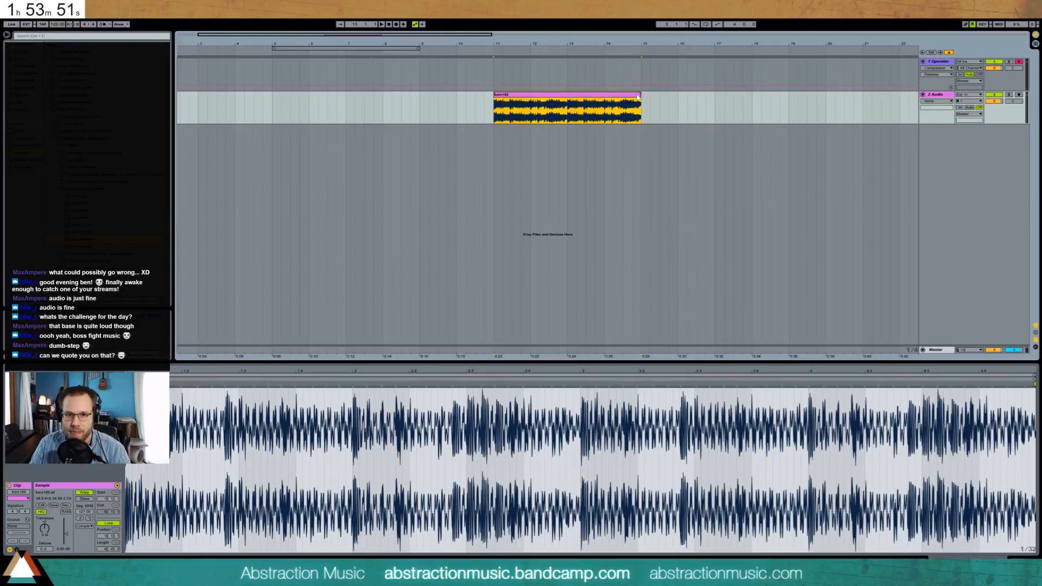
{"action": "key", "text": "ctrl+l"}
{"action": "key", "text": "space"}
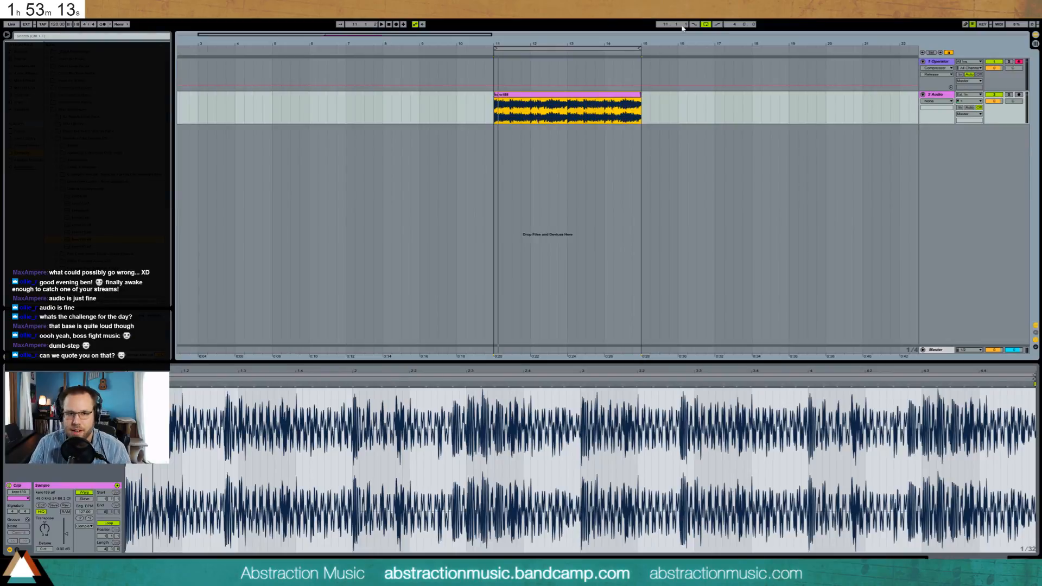
{"action": "left_click", "coordinate": [496, 109]}
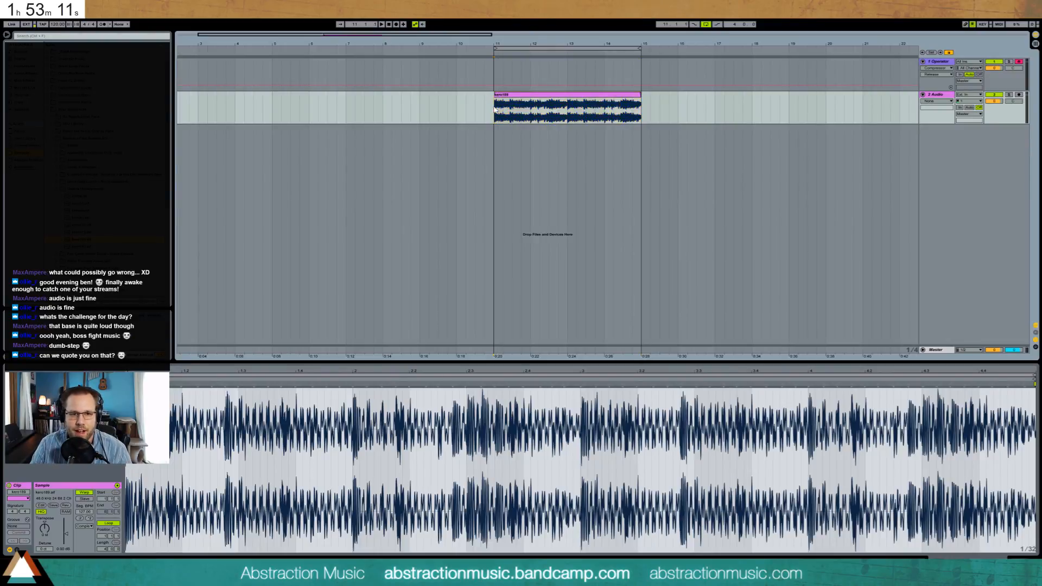
{"action": "key", "text": "space"}
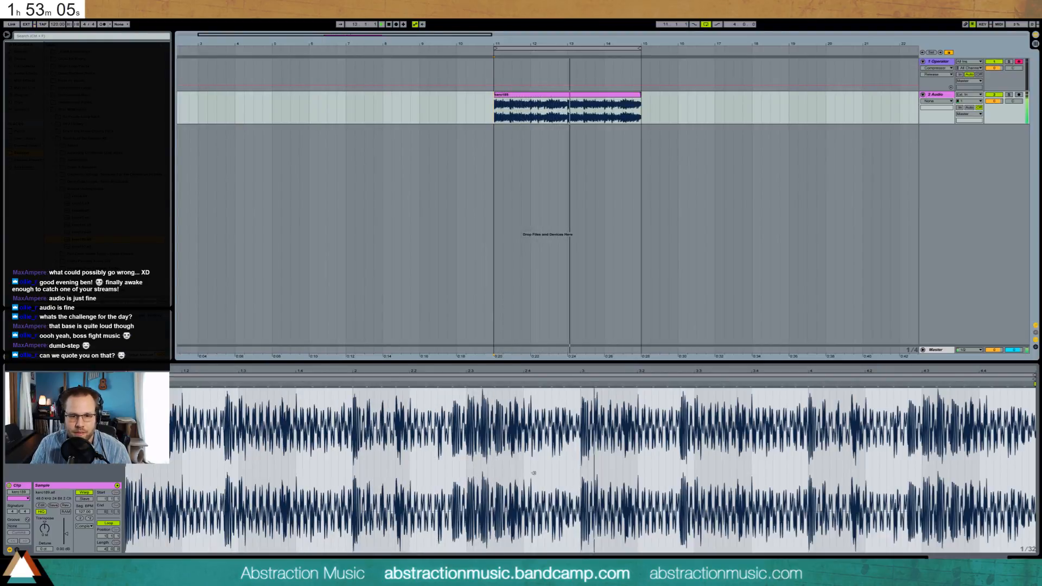
Place warp markers at the starts of the bass sample's third and fourth bars.
{"action": "left_click", "coordinate": [579, 384]}
{"action": "left_click_drag", "start_coordinate": [579, 384], "coordinate": [581, 384]}
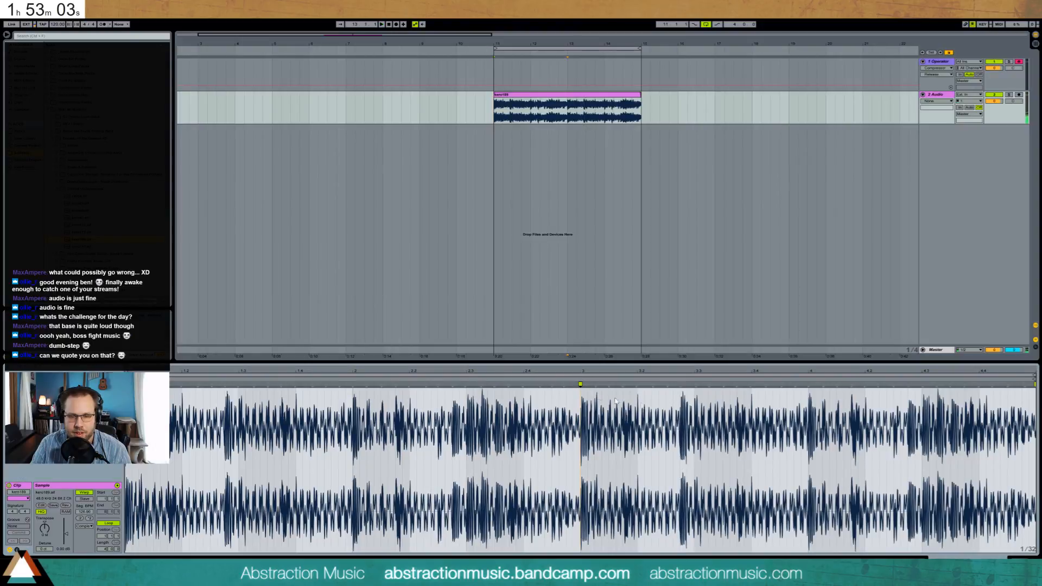
{"action": "double_click", "coordinate": [808, 383]}
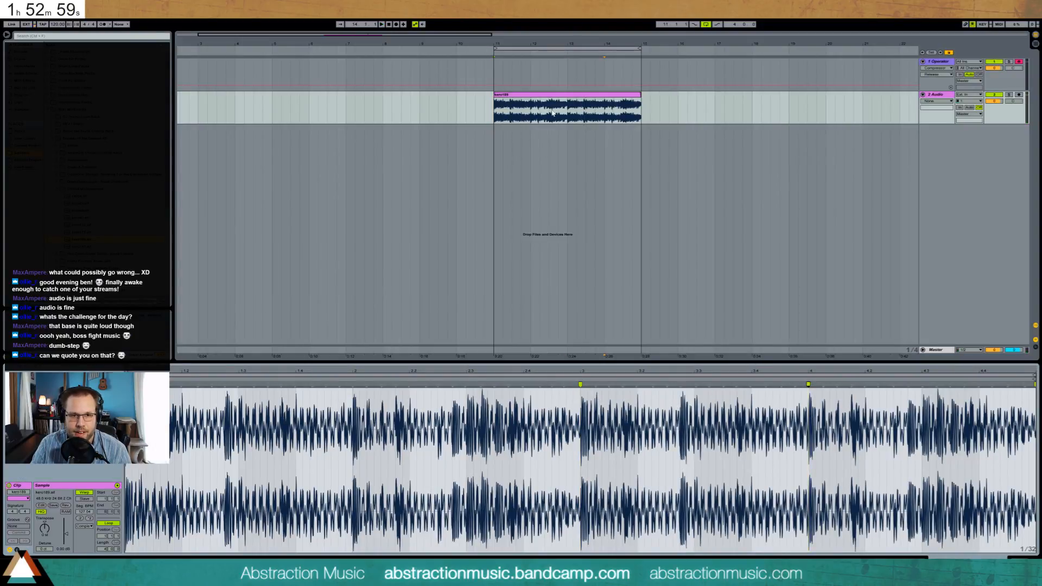
Trim the bass clip to its first two bars and split it at bar 12.
{"action": "left_click_drag", "start_coordinate": [539, 117], "coordinate": [566, 118]}
{"action": "key", "text": "Delete"}
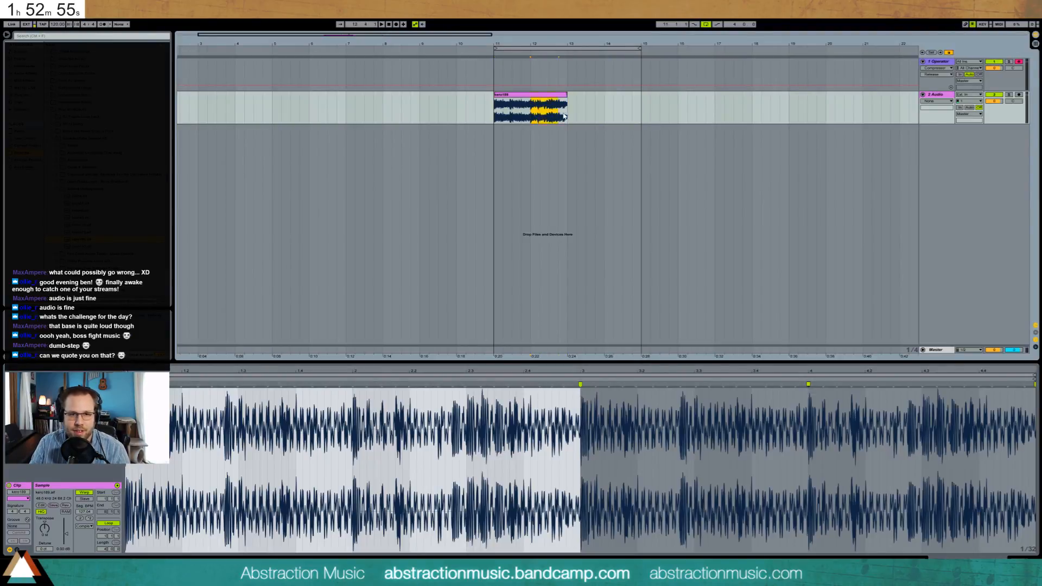
{"action": "key", "text": "ctrl+e"}
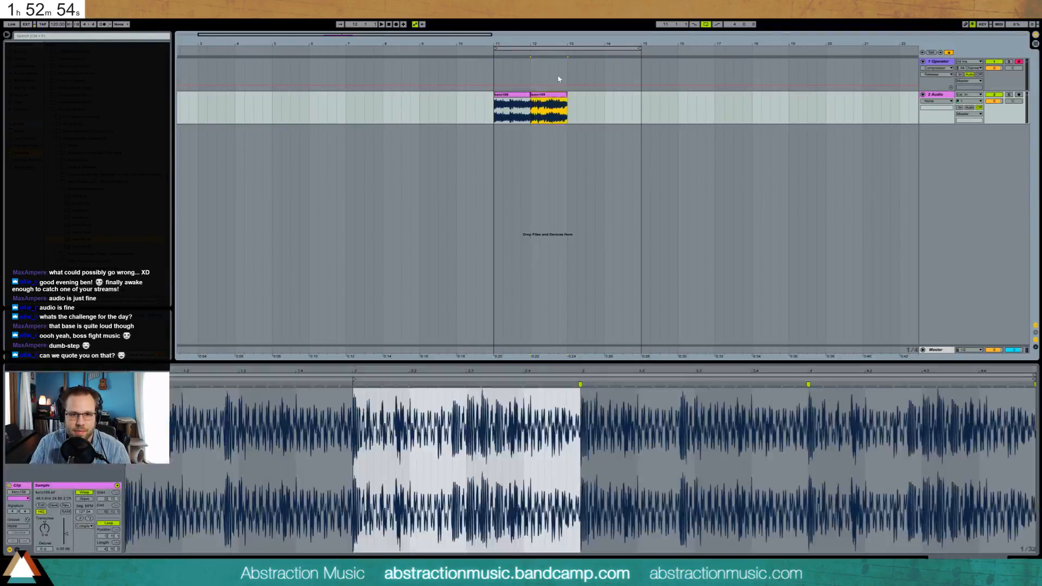
Loop the first one-bar piece of the bass clip and play it.
{"action": "left_click", "coordinate": [518, 102]}
{"action": "key", "text": "space"}
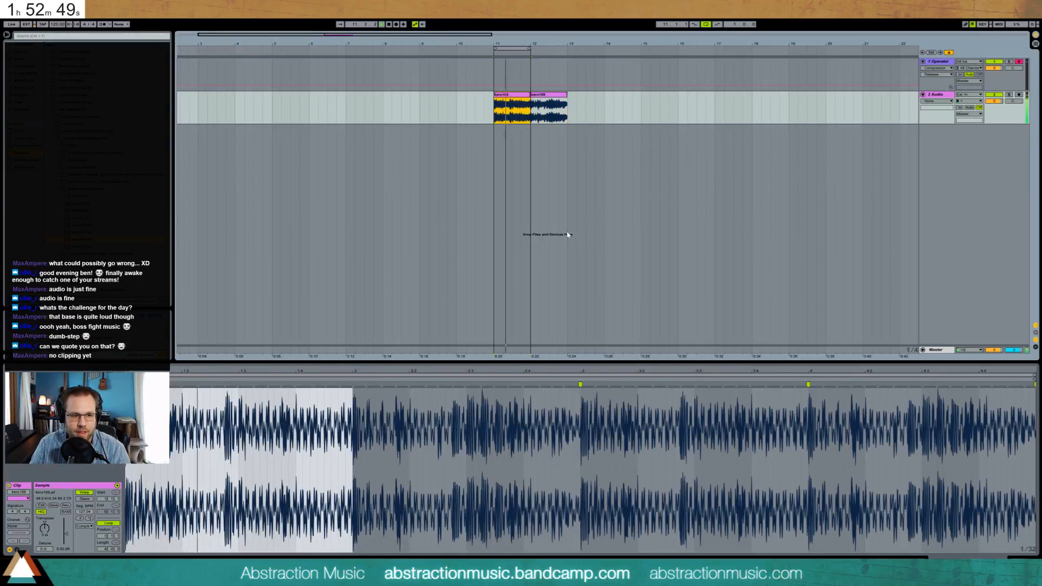
Try warping the bass hit just before beat 1.3 of the sample onto that beat, and play the loop.
{"action": "key", "text": "space"}
{"action": "left_click", "coordinate": [167, 515]}
{"action": "left_click_drag", "start_coordinate": [179, 384], "coordinate": [239, 384]}
{"action": "double_click", "coordinate": [237, 384]}
{"action": "key", "text": "space"}
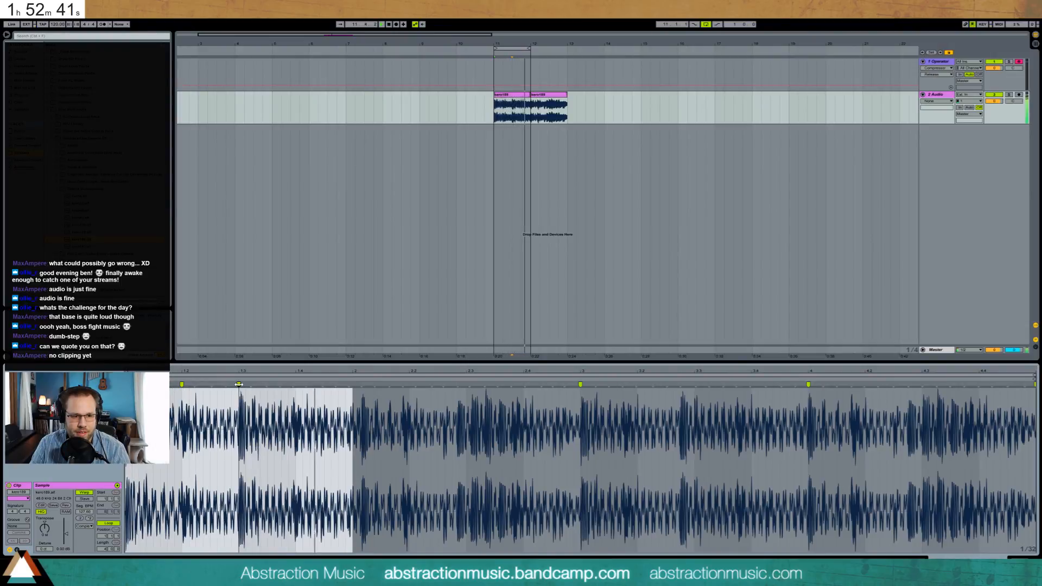
Remove the warp markers at beats 1.2 and 1.3 of the bass sample.
{"action": "key", "text": "space"}
{"action": "double_click", "coordinate": [239, 384]}
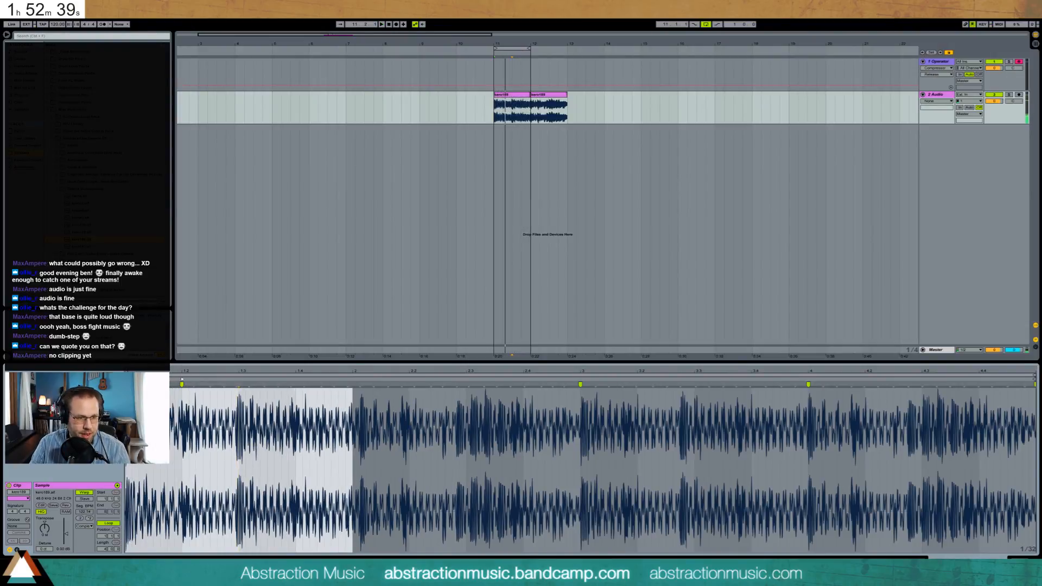
{"action": "double_click", "coordinate": [182, 384]}
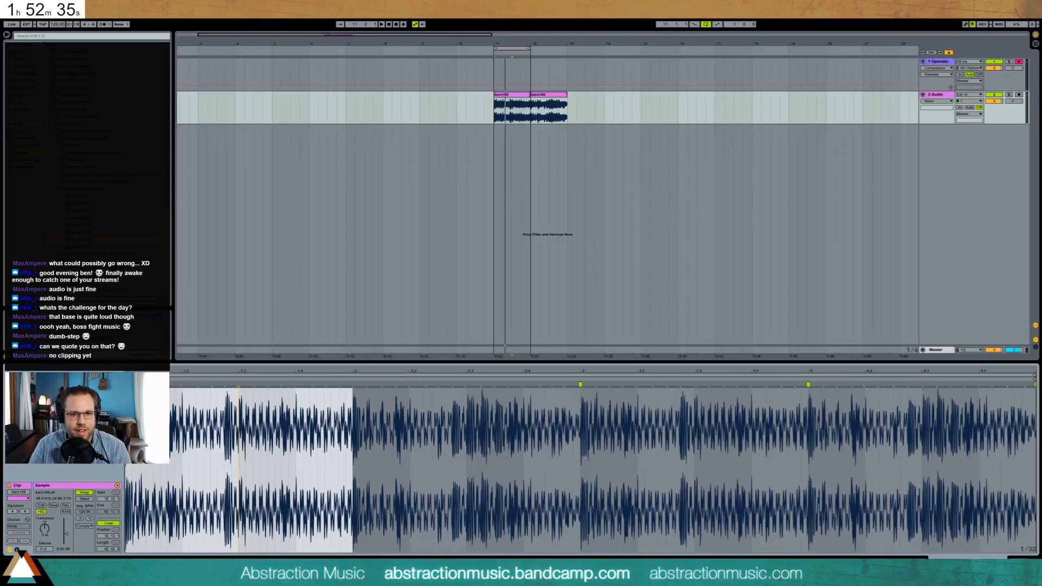
Play the first bass bar, and shorten the second bass clip to end at beat 12.3.
{"action": "left_click_drag", "start_coordinate": [342, 36], "coordinate": [342, 95]}
{"action": "key", "text": "space"}
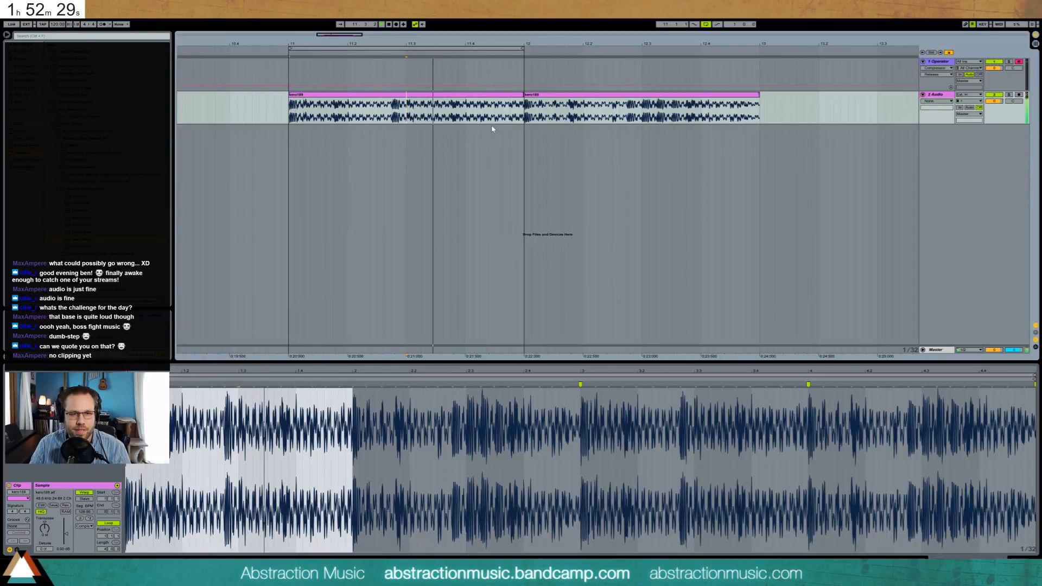
{"action": "left_click", "coordinate": [562, 97]}
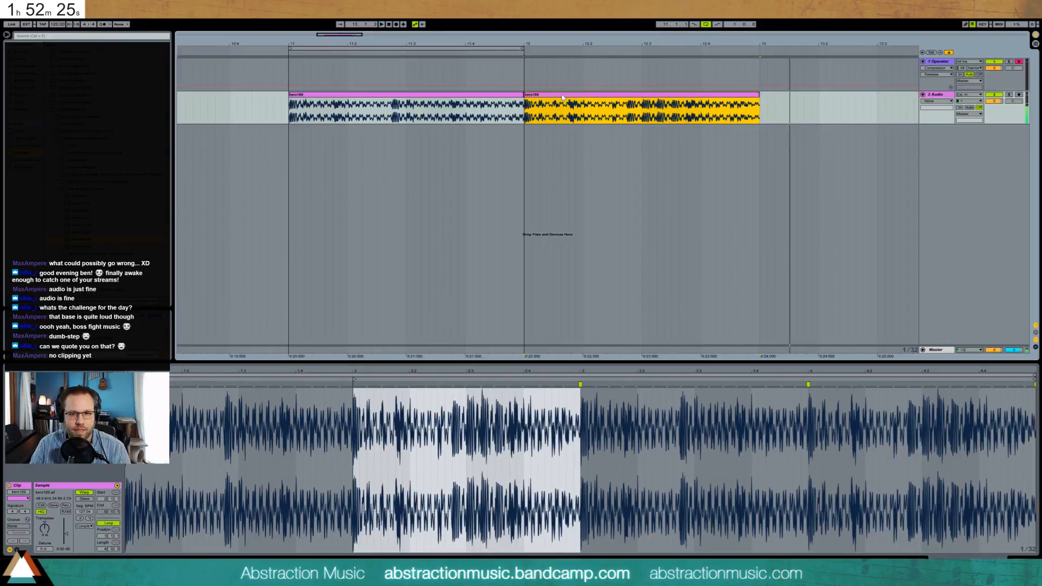
{"action": "left_click_drag", "start_coordinate": [759, 97], "coordinate": [642, 99]}
{"action": "left_click", "coordinate": [409, 103]}
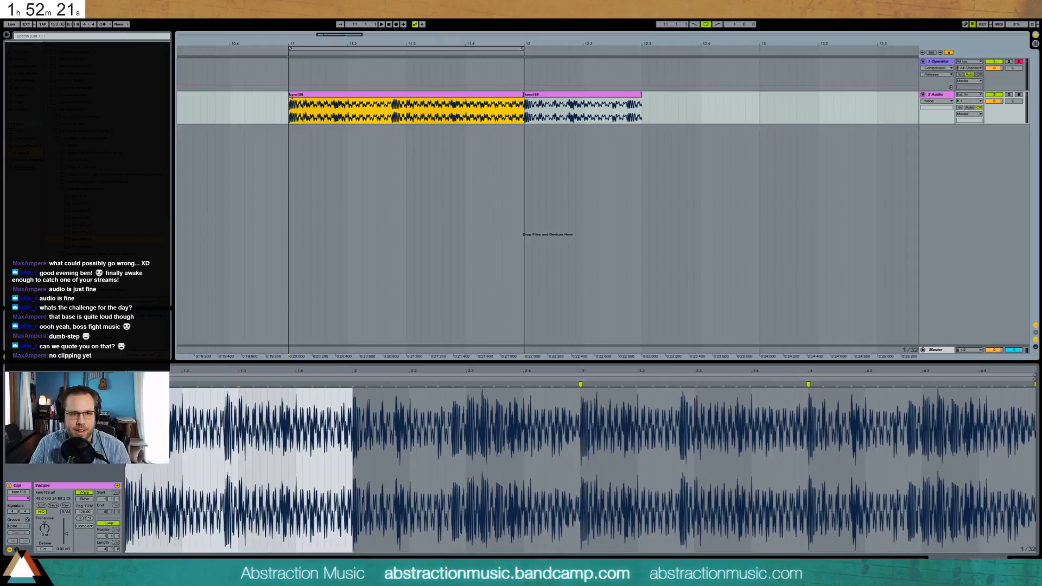
{"action": "mouse_move", "coordinate": [522, 98]}
{"action": "left_mouse_down"}
{"action": "mouse_move", "coordinate": [347, 99]}
{"action": "mouse_move", "coordinate": [524, 100]}
{"action": "left_mouse_up"}
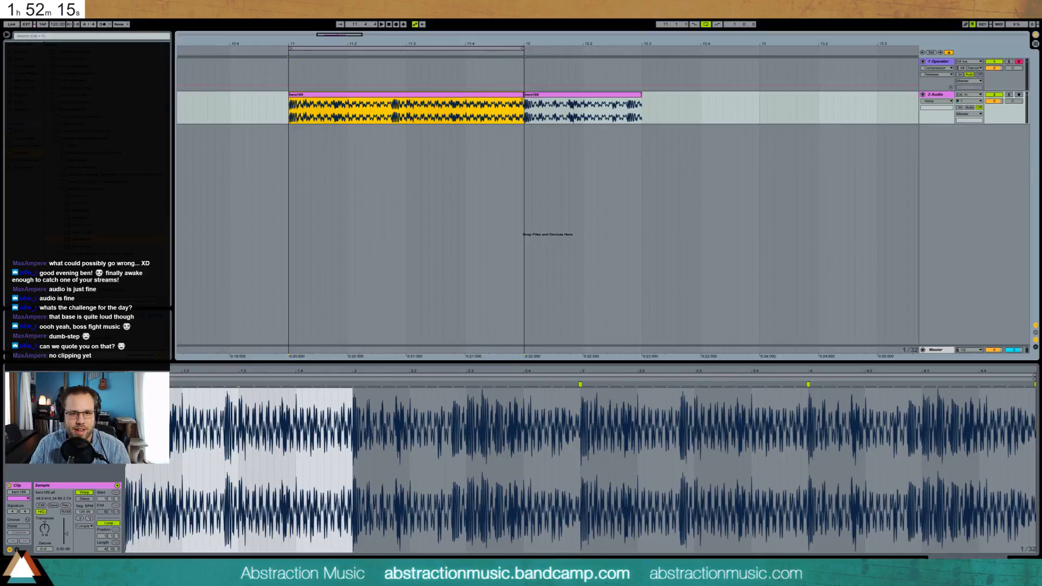
Slice the first bass bar and place copies of its slices at 11.1.4 and beat 11.3.
{"action": "left_click_drag", "start_coordinate": [389, 110], "coordinate": [333, 106]}
{"action": "left_click", "coordinate": [355, 117]}
{"action": "key", "text": "space"}
{"action": "left_click_drag", "start_coordinate": [393, 106], "coordinate": [451, 96]}
{"action": "key", "text": "ctrl+d"}
{"action": "left_click", "coordinate": [460, 96]}
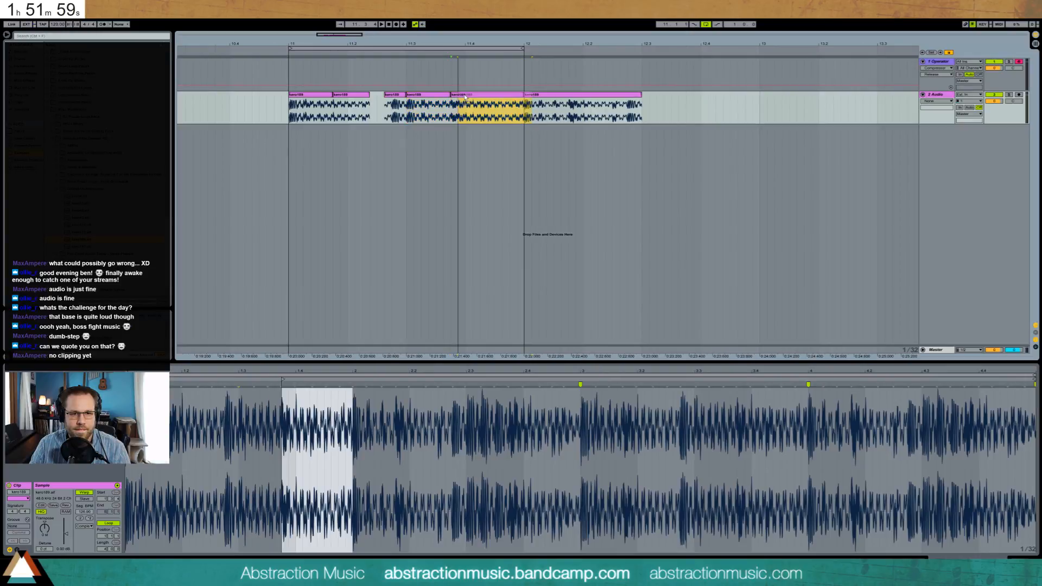
Adjust the split between the last two slices to beat 11.4, fill the gap before 11.3 with a short slice, and play the bar.
{"action": "mouse_move", "coordinate": [523, 101]}
{"action": "left_mouse_down"}
{"action": "mouse_move", "coordinate": [502, 101]}
{"action": "mouse_move", "coordinate": [523, 101]}
{"action": "left_mouse_up"}
{"action": "left_click_drag", "start_coordinate": [450, 95], "coordinate": [465, 98]}
{"action": "mouse_move", "coordinate": [369, 98]}
{"action": "left_mouse_down"}
{"action": "mouse_move", "coordinate": [384, 98]}
{"action": "mouse_move", "coordinate": [371, 107]}
{"action": "left_mouse_up"}
{"action": "key", "text": "ctrl+d"}
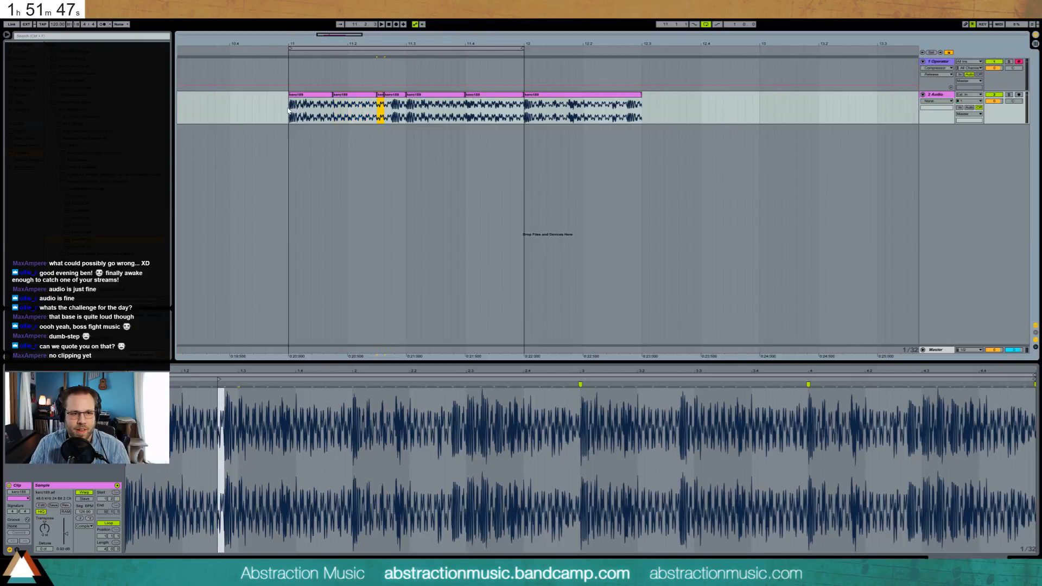
{"action": "left_click", "coordinate": [287, 109]}
{"action": "key", "text": "space"}
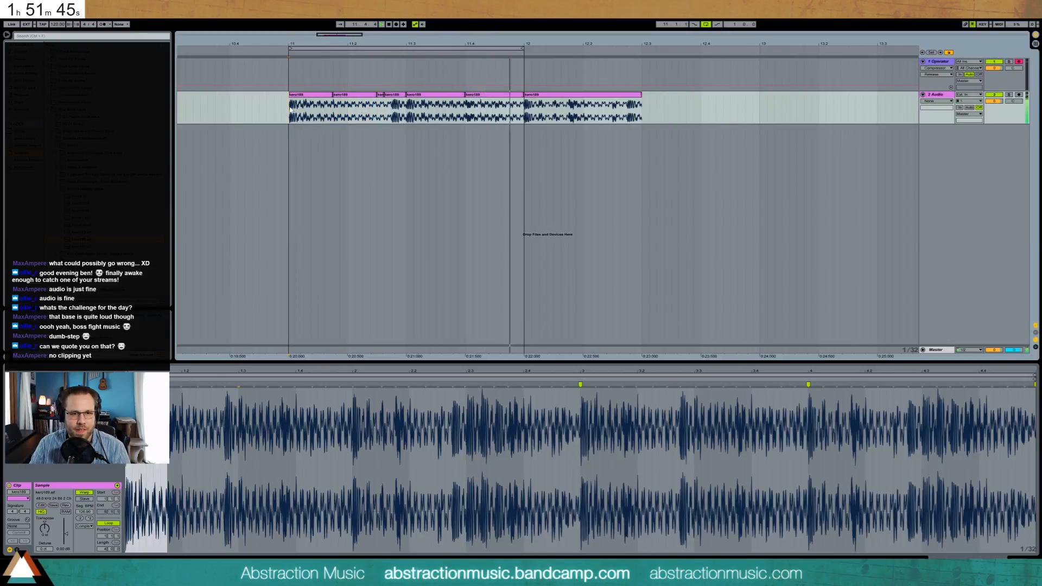
Extend the short bass slice to 11.2.4 and lower the clip gain of the slice that follows it.
{"action": "left_click", "coordinate": [394, 106]}
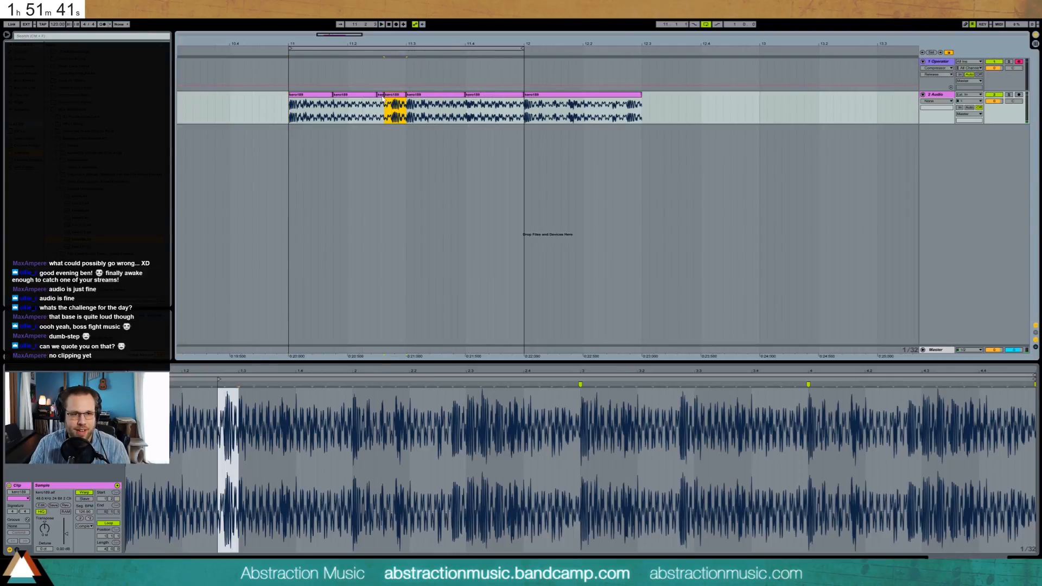
{"action": "left_click_drag", "start_coordinate": [379, 95], "coordinate": [377, 95]}
{"action": "left_click", "coordinate": [401, 96]}
{"action": "left_click", "coordinate": [66, 534]}
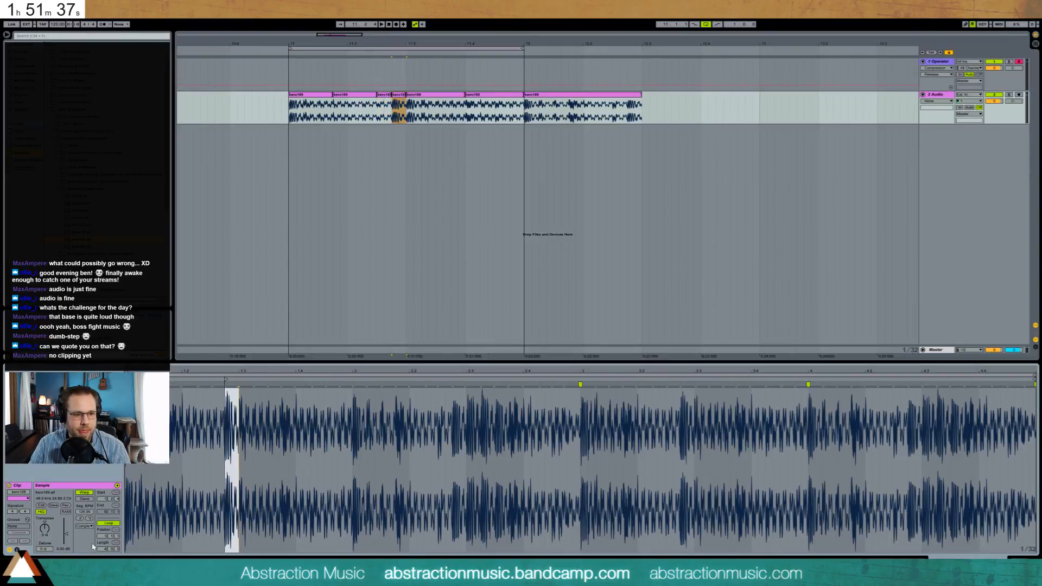
{"action": "left_click_drag", "start_coordinate": [66, 534], "coordinate": [66, 535]}
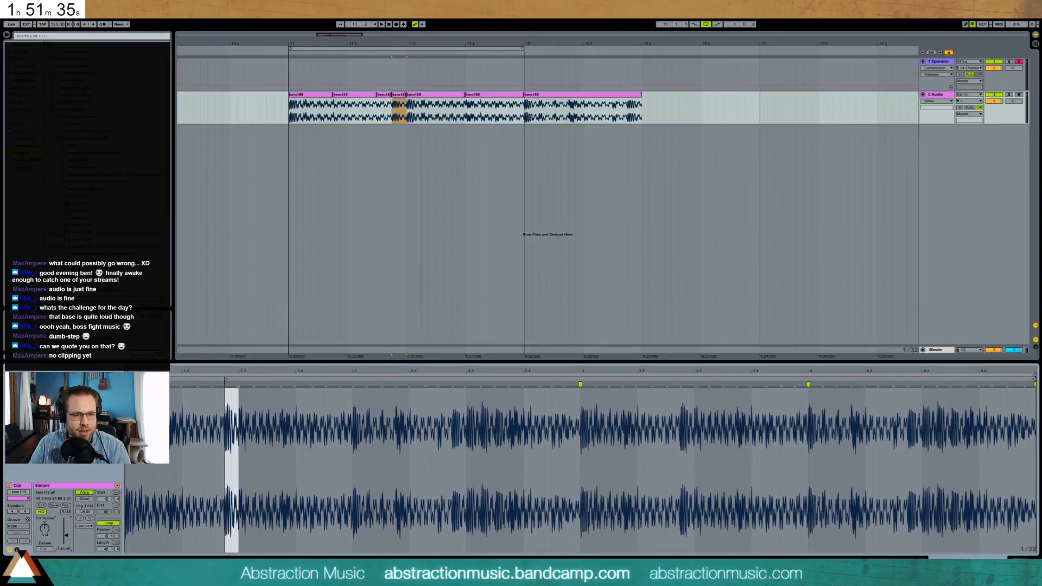
{"action": "left_click", "coordinate": [1016, 561]}
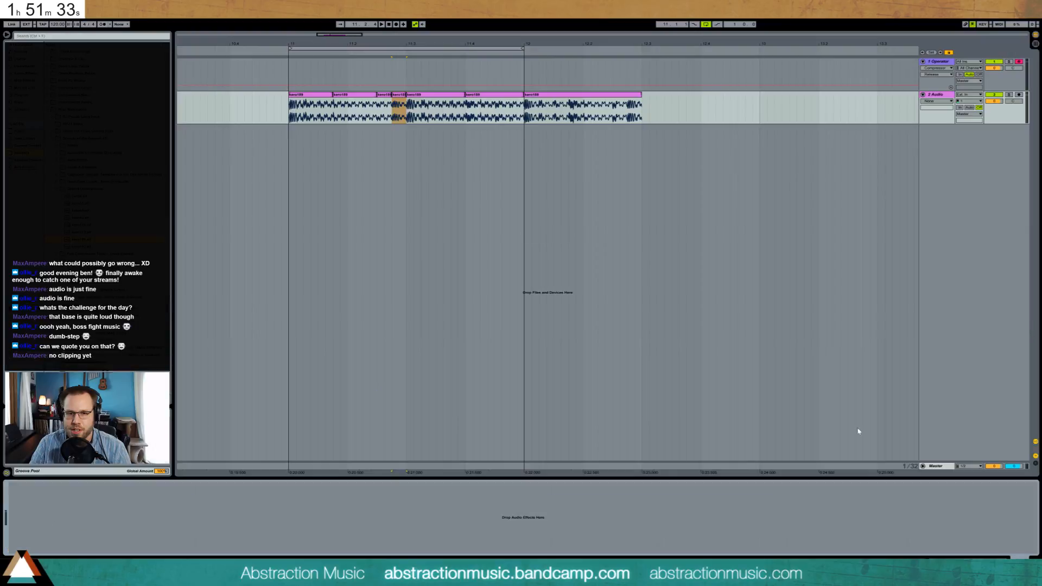
Move the leftover second bass clip beyond bar 13 and duplicate the sliced first bar into bar 12.
{"action": "left_click", "coordinate": [590, 111]}
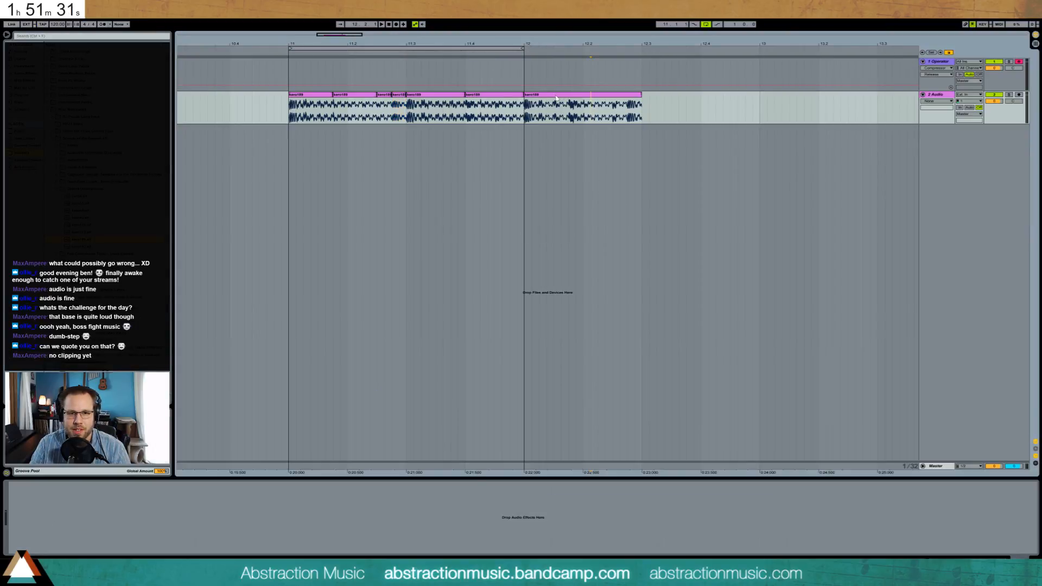
{"action": "mouse_move", "coordinate": [525, 110]}
{"action": "left_mouse_down"}
{"action": "mouse_move", "coordinate": [546, 111]}
{"action": "mouse_move", "coordinate": [544, 96]}
{"action": "mouse_move", "coordinate": [501, 97]}
{"action": "mouse_move", "coordinate": [795, 97]}
{"action": "left_mouse_up"}
{"action": "left_click_drag", "start_coordinate": [525, 108], "coordinate": [301, 118]}
{"action": "key", "text": "ctrl+d"}
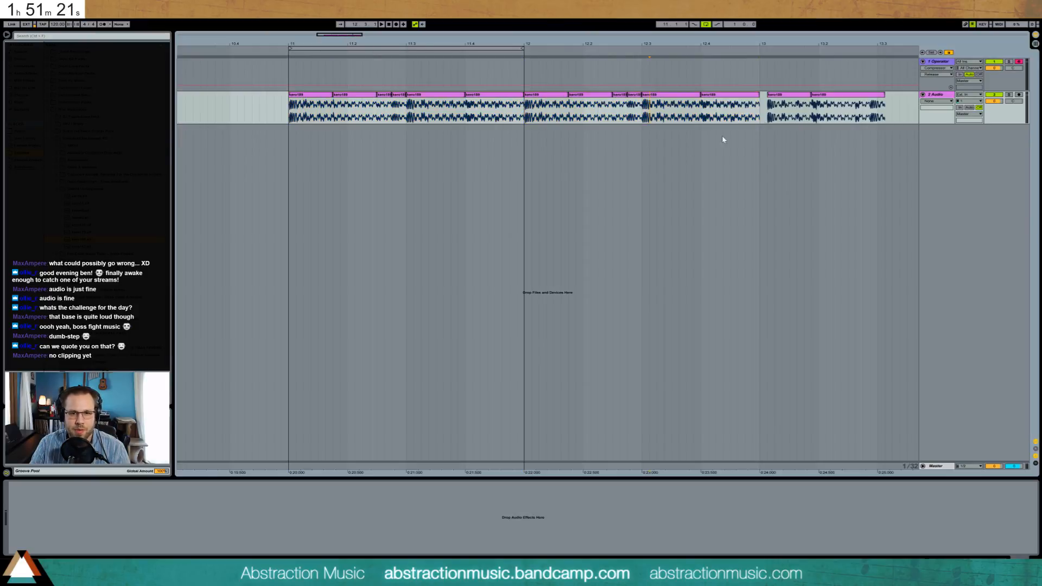
Move a slice of the leftover bass audio to beat 12.3 and a two-sixteenth section of it to beat 12.2.
{"action": "left_click_drag", "start_coordinate": [786, 96], "coordinate": [687, 96]}
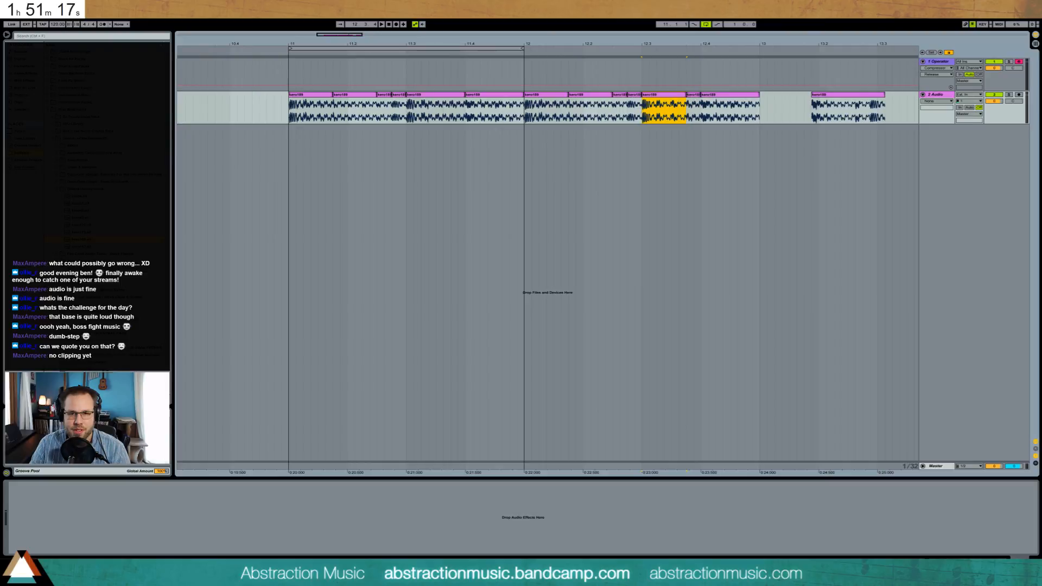
{"action": "left_click", "coordinate": [674, 107]}
{"action": "left_click", "coordinate": [796, 115]}
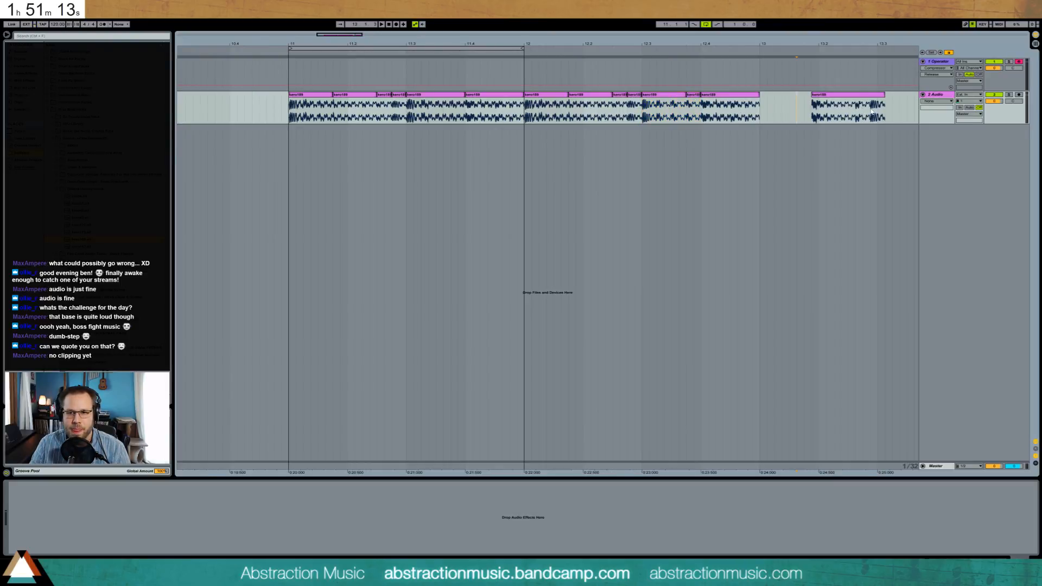
{"action": "key", "text": "space"}
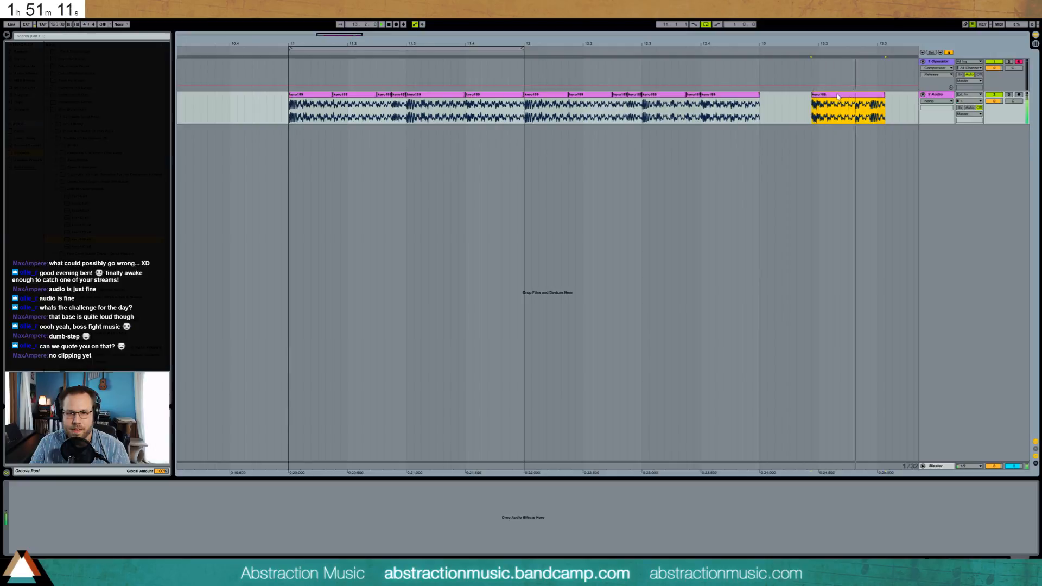
{"action": "left_click_drag", "start_coordinate": [833, 109], "coordinate": [855, 111]}
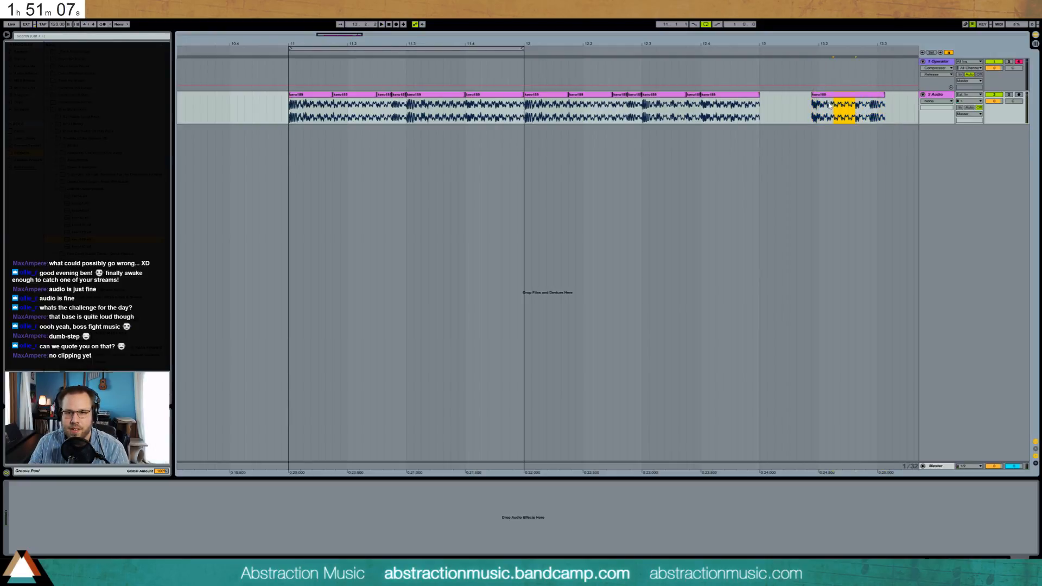
{"action": "left_click_drag", "start_coordinate": [843, 106], "coordinate": [602, 110]}
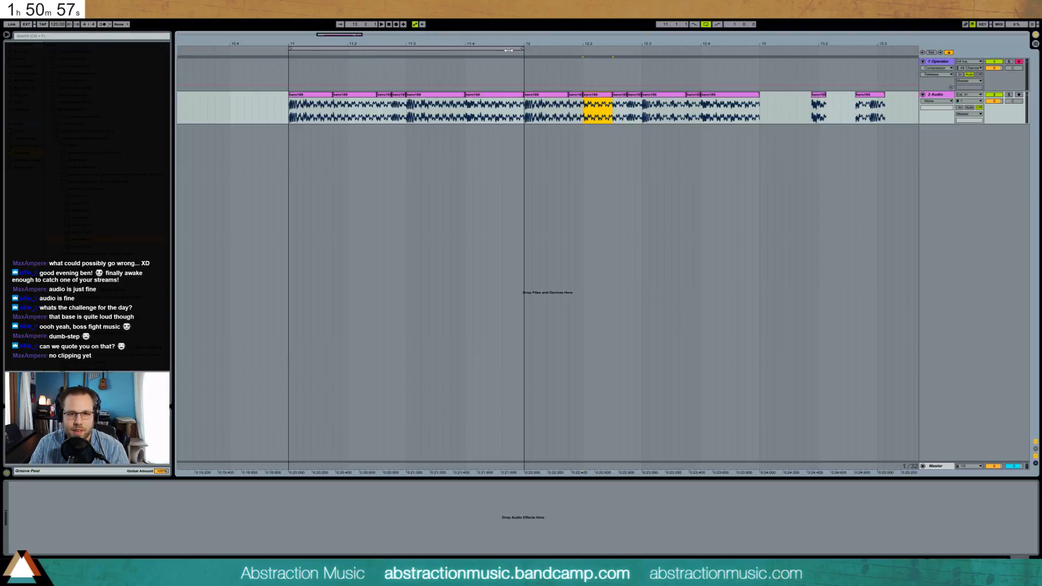
Extend the loop to cover bars 11 and 12, delete the leftover bass slices past bar 13, and play the loop.
{"action": "left_click_drag", "start_coordinate": [522, 48], "coordinate": [758, 48]}
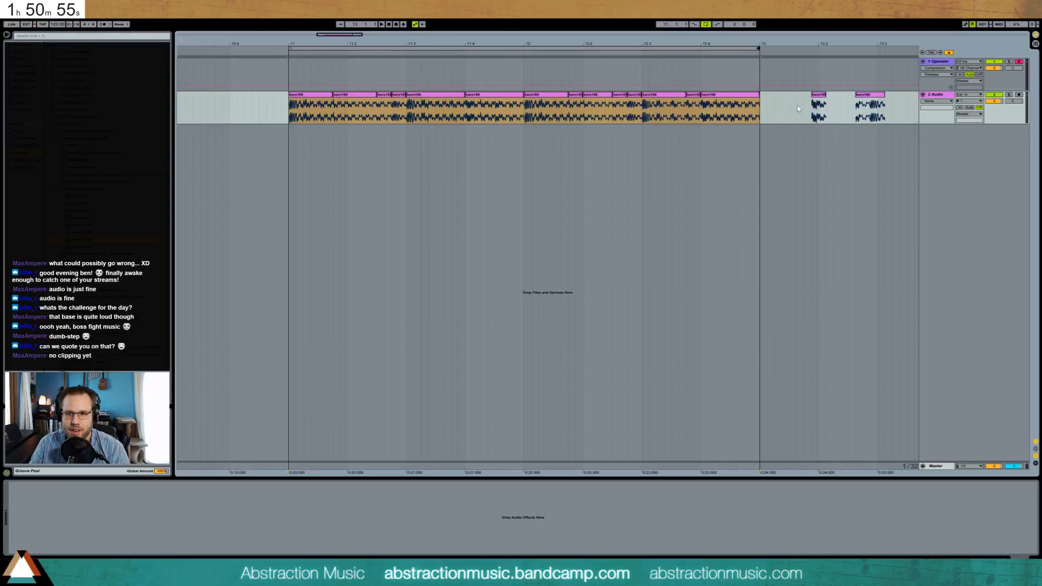
{"action": "left_click_drag", "start_coordinate": [796, 107], "coordinate": [903, 106]}
{"action": "key", "text": "Delete"}
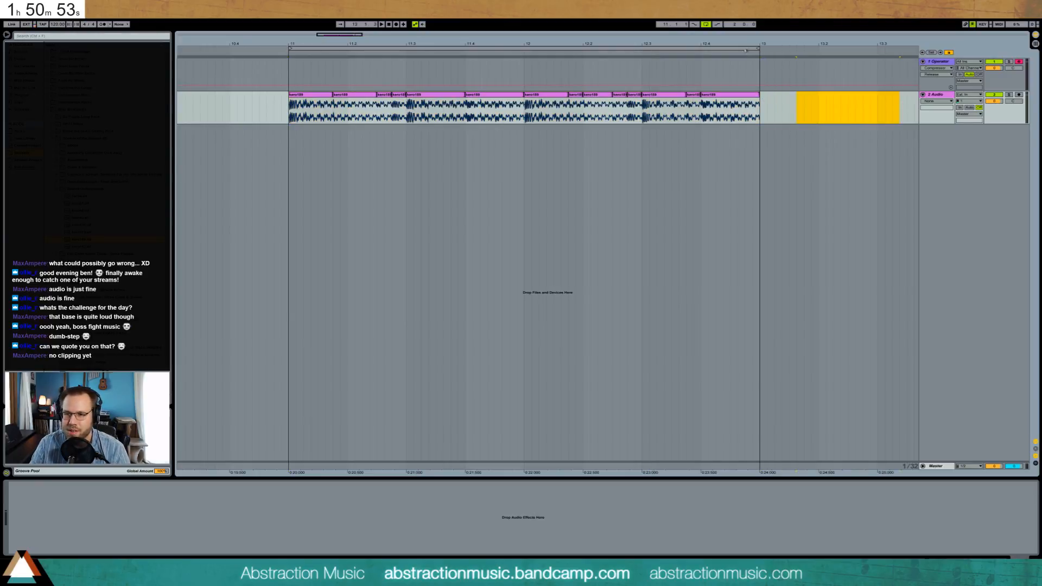
{"action": "left_click", "coordinate": [401, 49]}
{"action": "key", "text": "space"}
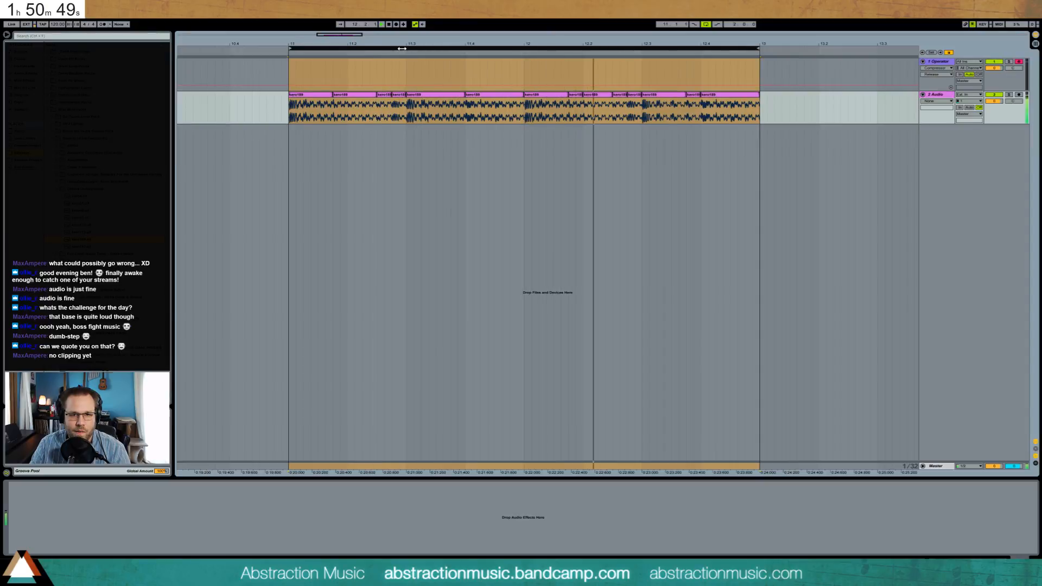
{"action": "key", "text": "space"}
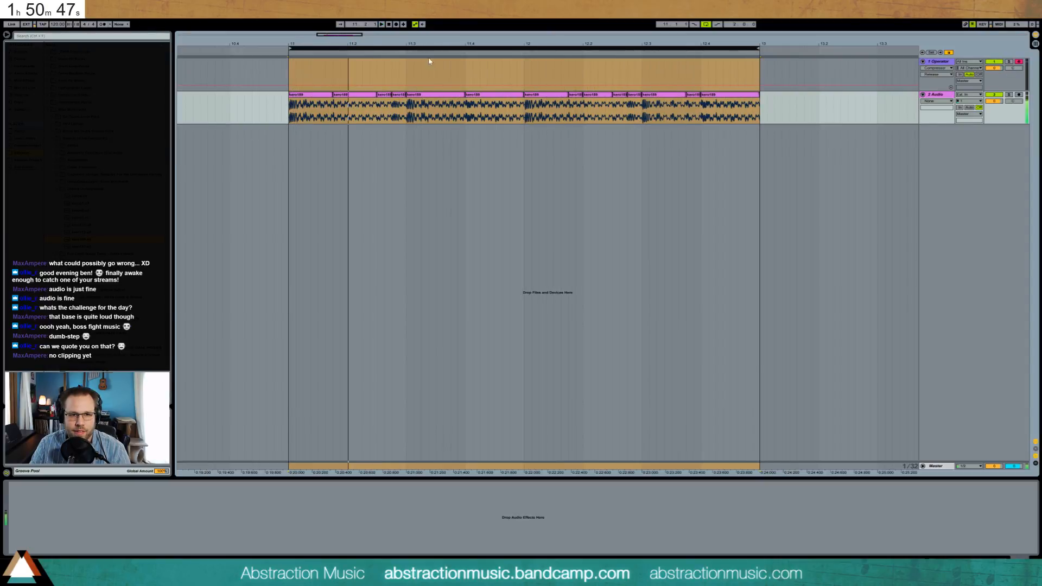
Add EQ Eight to the bass track with a low cut on the first band and a dip in the mids.
{"action": "left_click", "coordinate": [943, 97]}
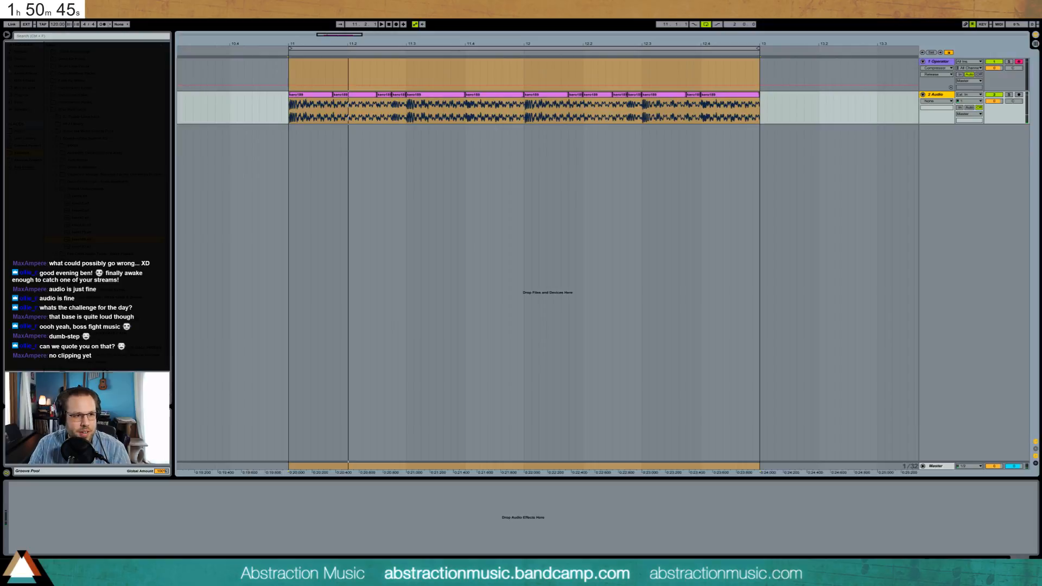
{"action": "left_click", "coordinate": [26, 73]}
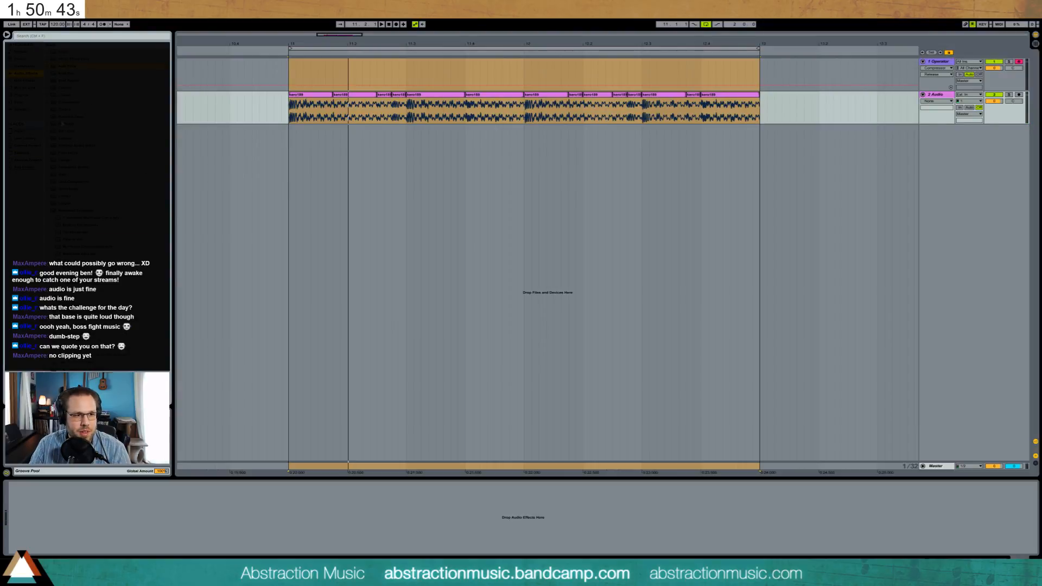
{"action": "left_click_drag", "start_coordinate": [66, 125], "coordinate": [172, 497]}
{"action": "left_click_drag", "start_coordinate": [60, 521], "coordinate": [97, 530]}
{"action": "left_click_drag", "start_coordinate": [18, 543], "coordinate": [18, 560]}
{"action": "left_click_drag", "start_coordinate": [137, 513], "coordinate": [98, 530]}
Play the loop while moving the EQ's mid dip to a lower frequency with a shallower cut, and lower the fourth band's frequency.
{"action": "left_click", "coordinate": [292, 118]}
{"action": "key", "text": "space"}
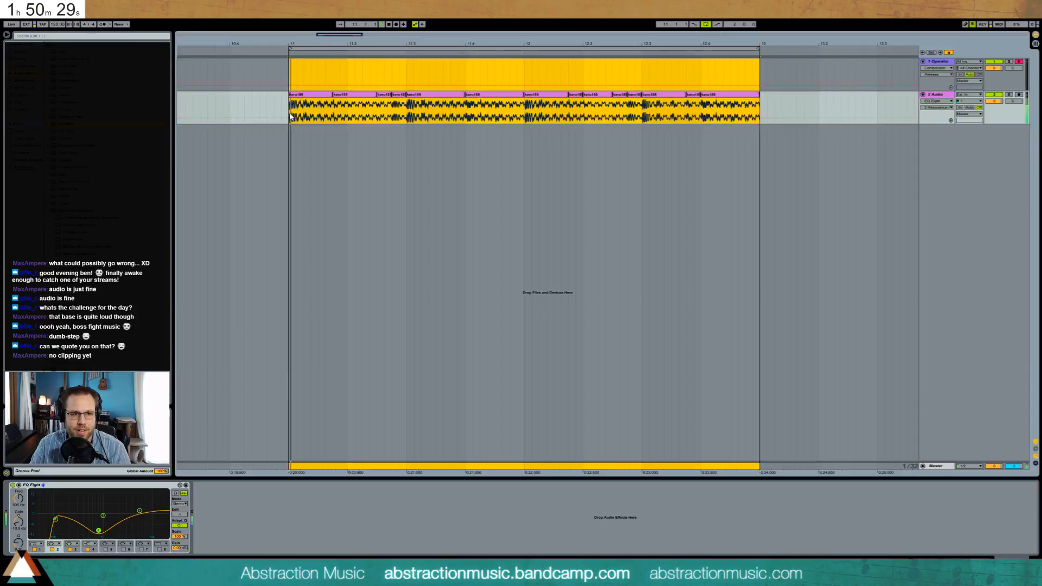
{"action": "left_click_drag", "start_coordinate": [98, 530], "coordinate": [57, 514]}
{"action": "left_click_drag", "start_coordinate": [140, 510], "coordinate": [81, 525]}
{"action": "key", "text": "space"}
Place the ChunkThud sample at bar 11 on a new audio track, trim it to half a bar, and duplicate it up to bar 13.
{"action": "left_click", "coordinate": [487, 109]}
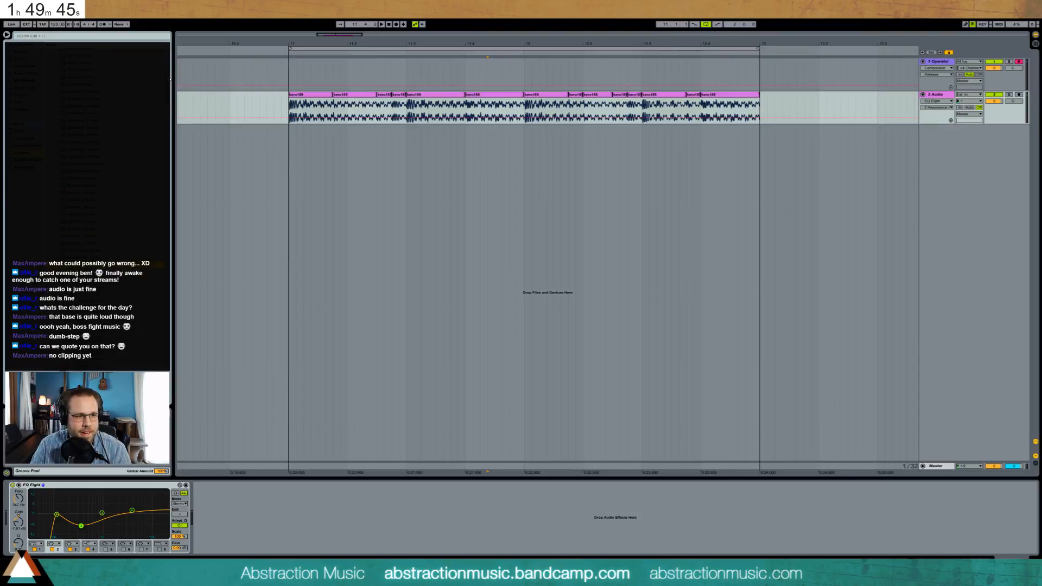
{"action": "left_click", "coordinate": [93, 119]}
{"action": "left_click_drag", "start_coordinate": [93, 119], "coordinate": [288, 136]}
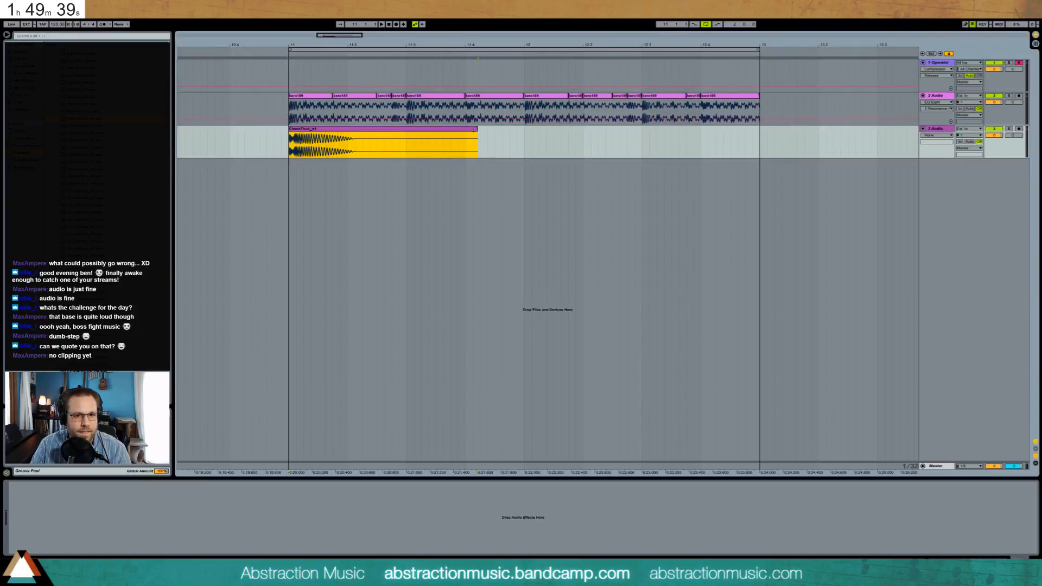
{"action": "left_click_drag", "start_coordinate": [478, 132], "coordinate": [395, 131]}
{"action": "left_click", "coordinate": [395, 131]}
{"action": "key", "text": "ctrl+d"}
{"action": "key", "text": "ctrl+d"}
{"action": "key", "text": "ctrl+d"}
Play the loop and lower the volumes of the ChunkThud and bass tracks.
{"action": "key", "text": "space"}
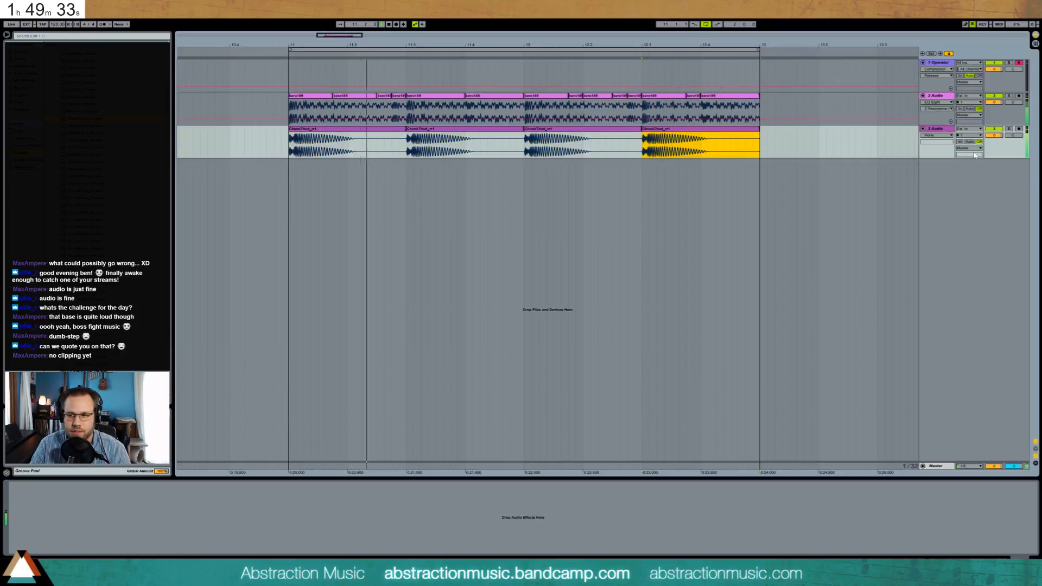
{"action": "left_click", "coordinate": [990, 135]}
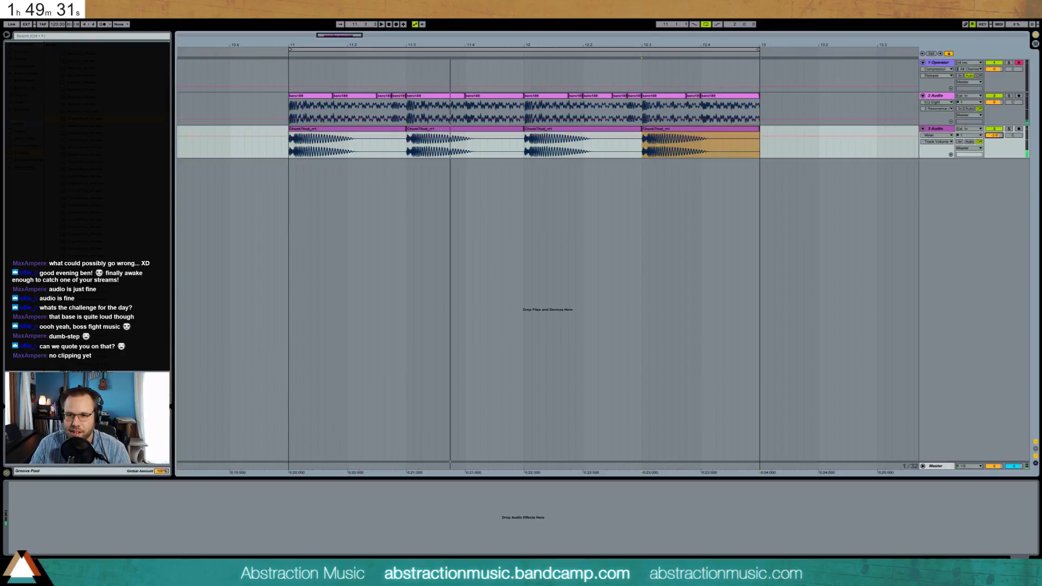
{"action": "left_click_drag", "start_coordinate": [999, 103], "coordinate": [997, 133]}
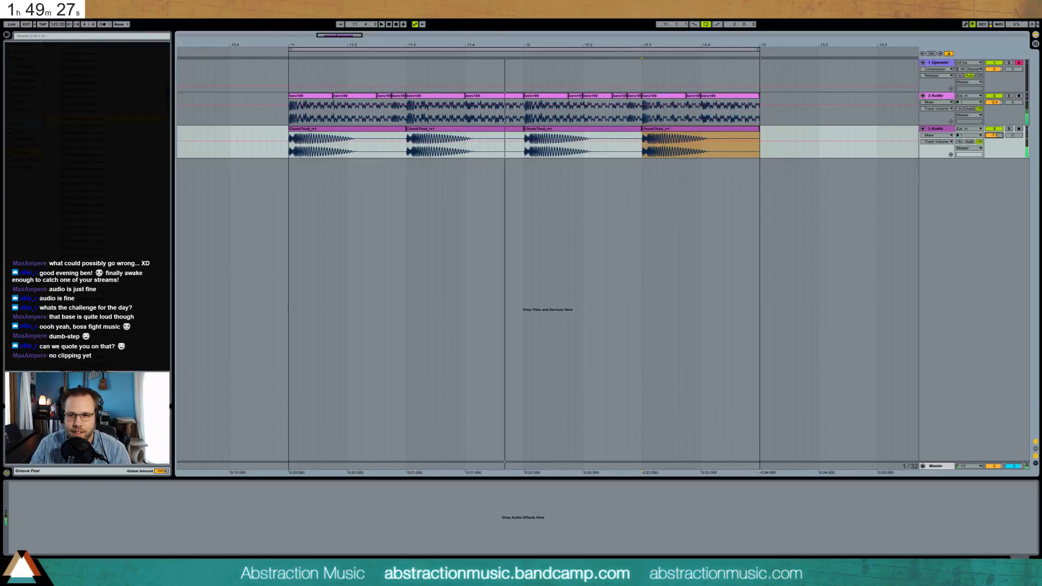
Turn on warping for the first ChunkThud clip.
{"action": "double_click", "coordinate": [332, 129]}
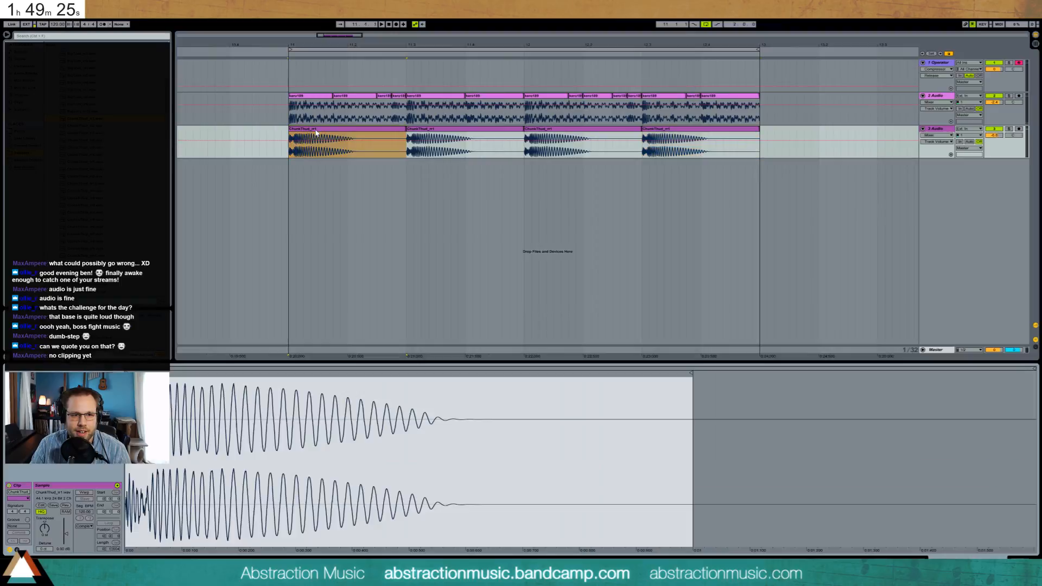
{"action": "left_click", "coordinate": [84, 492]}
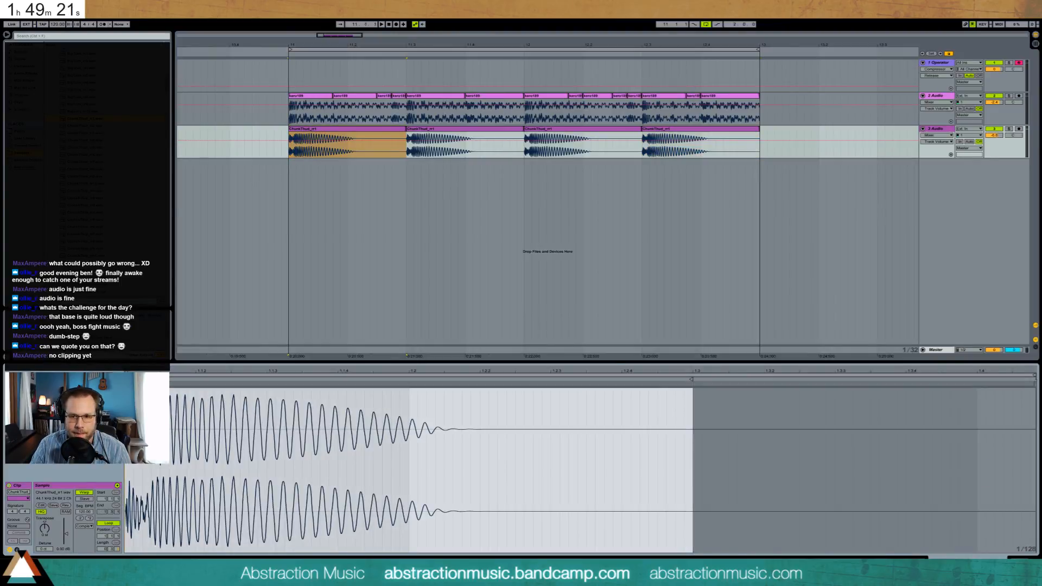
Play the loop and consolidate the ChunkThud clips from bar 11 to bar 13 into a single clip.
{"action": "key", "text": "space"}
{"action": "left_click_drag", "start_coordinate": [406, 129], "coordinate": [759, 129]}
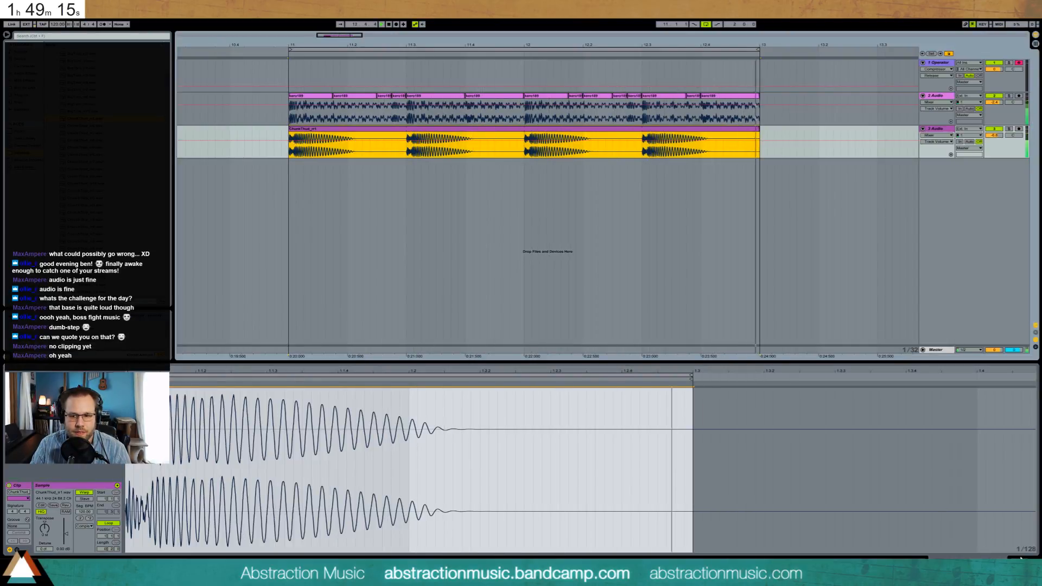
{"action": "left_click", "coordinate": [1018, 561]}
{"action": "key", "text": "space"}
Place the CyberSnare sample on beat 2 of bar 11 on a new audio track, one beat long and with a fade-out.
{"action": "left_click", "coordinate": [87, 240]}
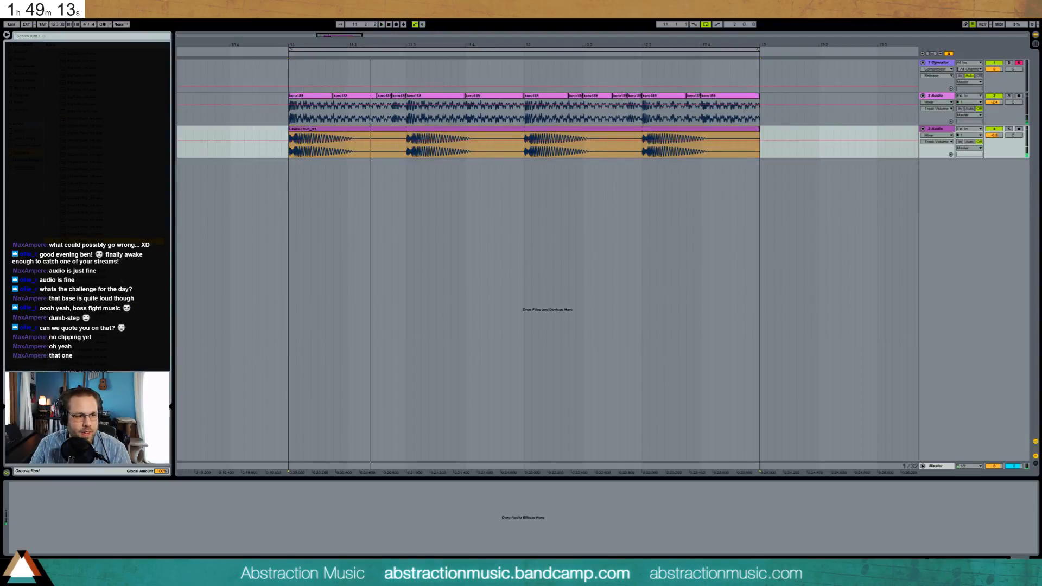
{"action": "scroll", "coordinate": [103, 233], "scroll_direction": "down", "scroll_amount": 2}
{"action": "key", "text": "Down"}
{"action": "key", "text": "Down"}
{"action": "key", "text": "Down"}
{"action": "scroll", "coordinate": [160, 132], "scroll_direction": "down", "scroll_amount": 3}
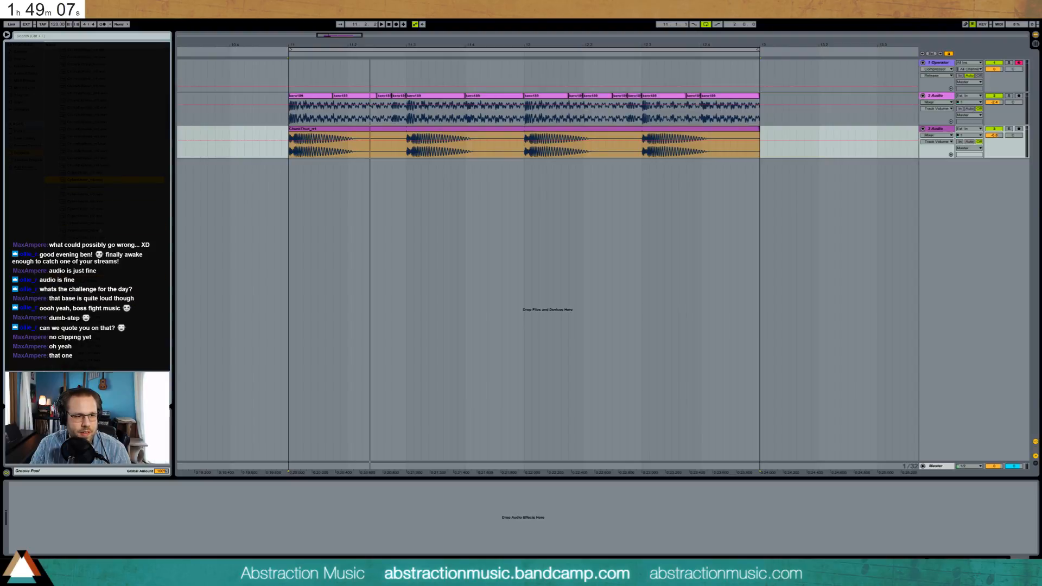
{"action": "left_click_drag", "start_coordinate": [290, 163], "coordinate": [406, 162]}
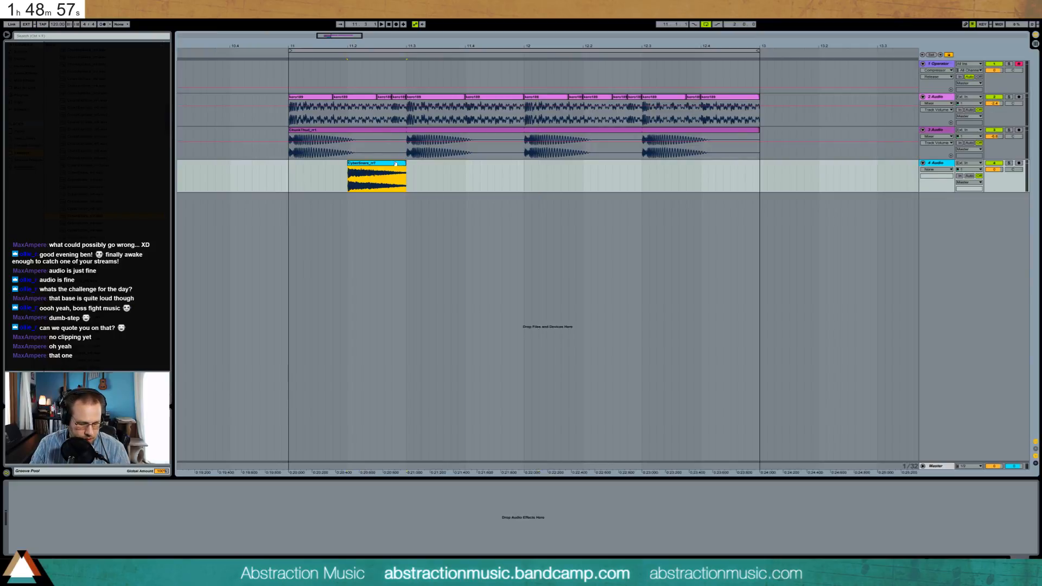
{"action": "left_click", "coordinate": [363, 172]}
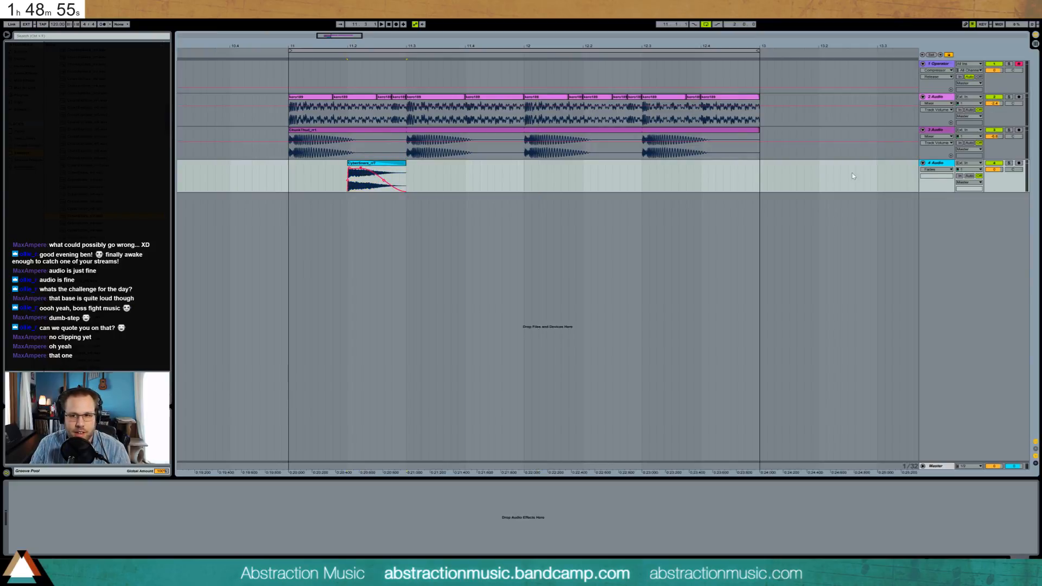
Lower the snare track's volume and duplicate its half-bar pattern up to bar 13 to hear it in the loop.
{"action": "left_click_drag", "start_coordinate": [994, 169], "coordinate": [994, 179]}
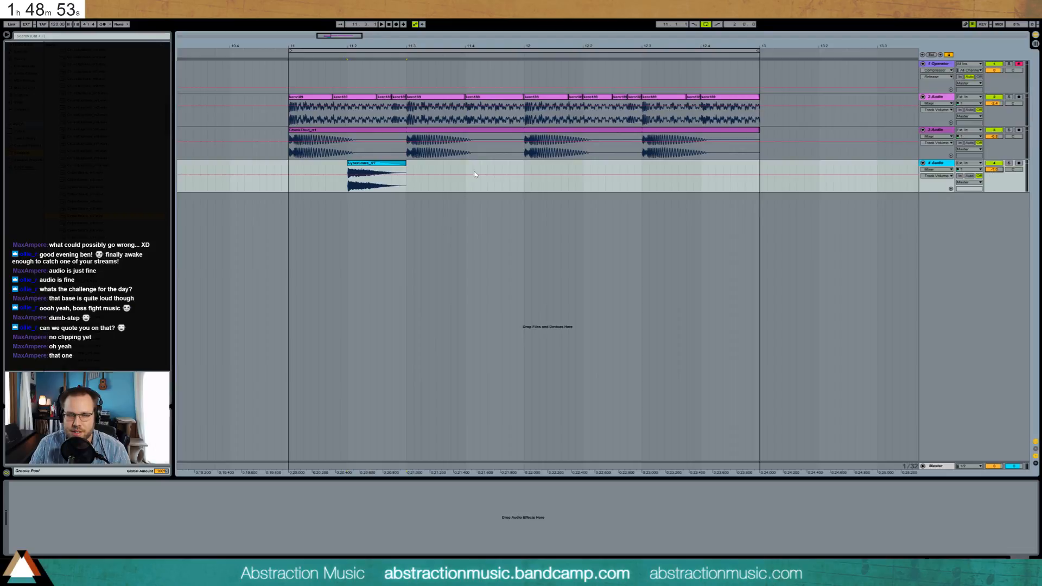
{"action": "left_click_drag", "start_coordinate": [293, 168], "coordinate": [402, 170]}
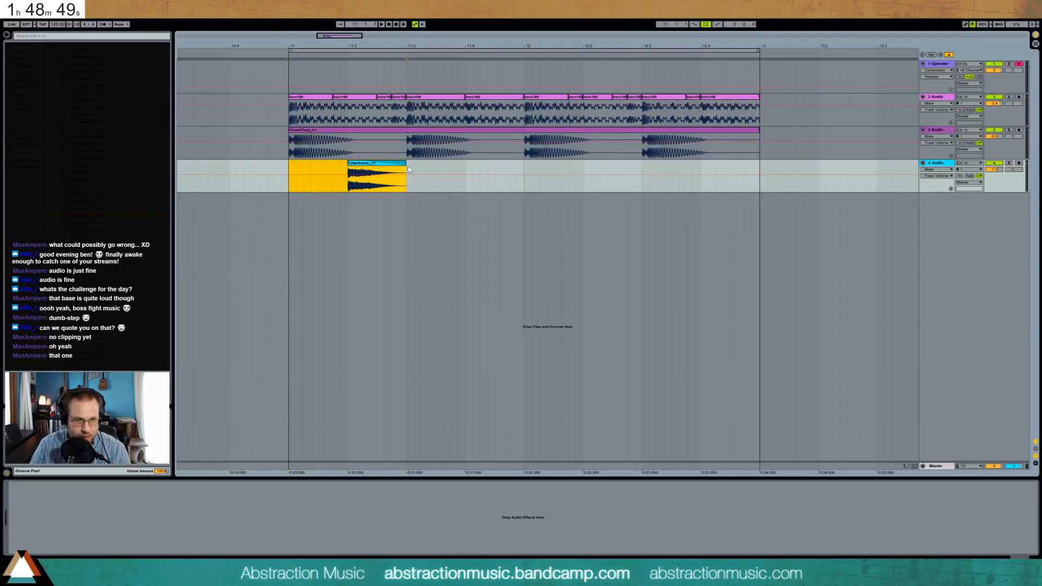
{"action": "key", "text": "ctrl+d"}
{"action": "key", "text": "ctrl+d"}
{"action": "key", "text": "ctrl+d"}
{"action": "key", "text": "space"}
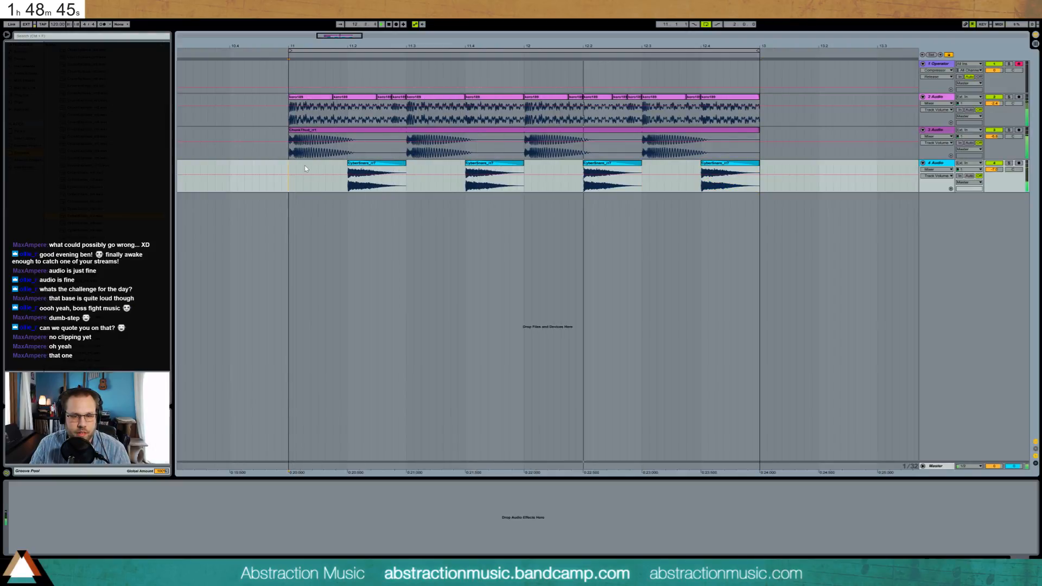
{"action": "key", "text": "space"}
Delete the audio track holding the CyberSnare clips.
{"action": "left_click", "coordinate": [374, 163]}
{"action": "left_click", "coordinate": [936, 163]}
{"action": "key", "text": "Delete"}
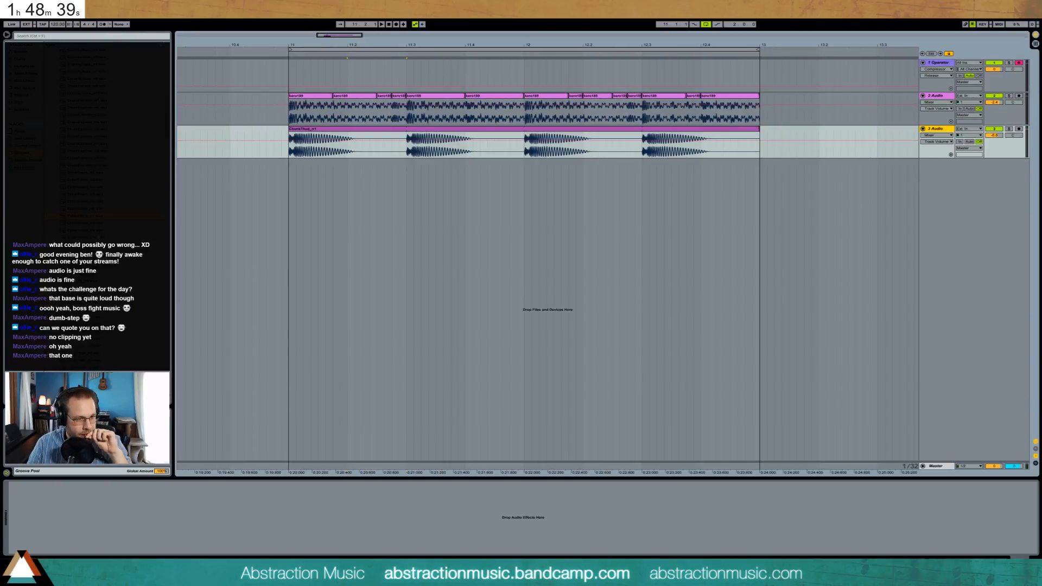
Place the FX_LongMetal sample at bar 3 on a new audio track and play it from its start.
{"action": "left_click", "coordinate": [92, 267]}
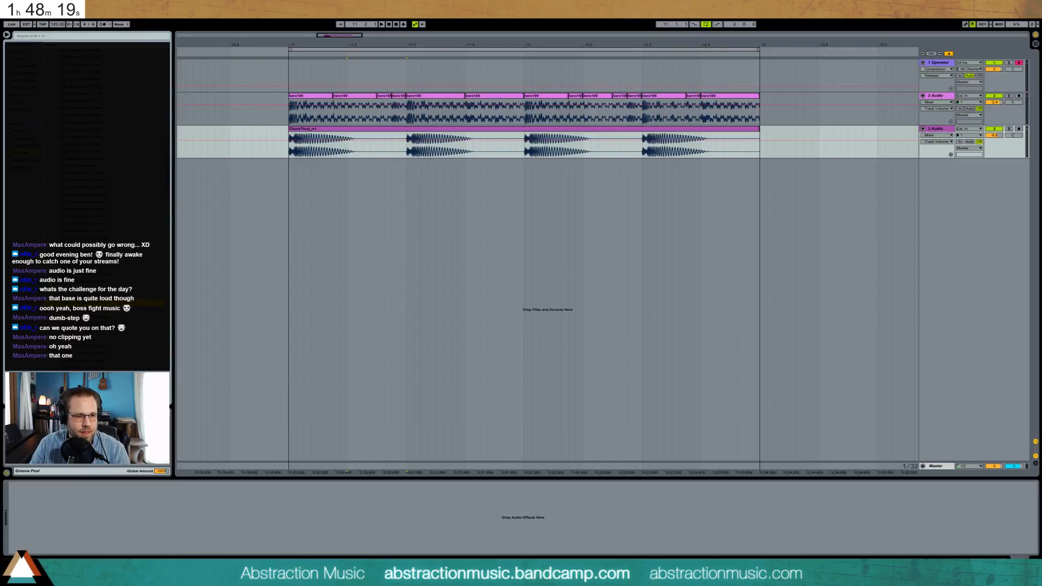
{"action": "left_click_drag", "start_coordinate": [349, 36], "coordinate": [369, 228]}
{"action": "left_click_drag", "start_coordinate": [87, 303], "coordinate": [226, 182]}
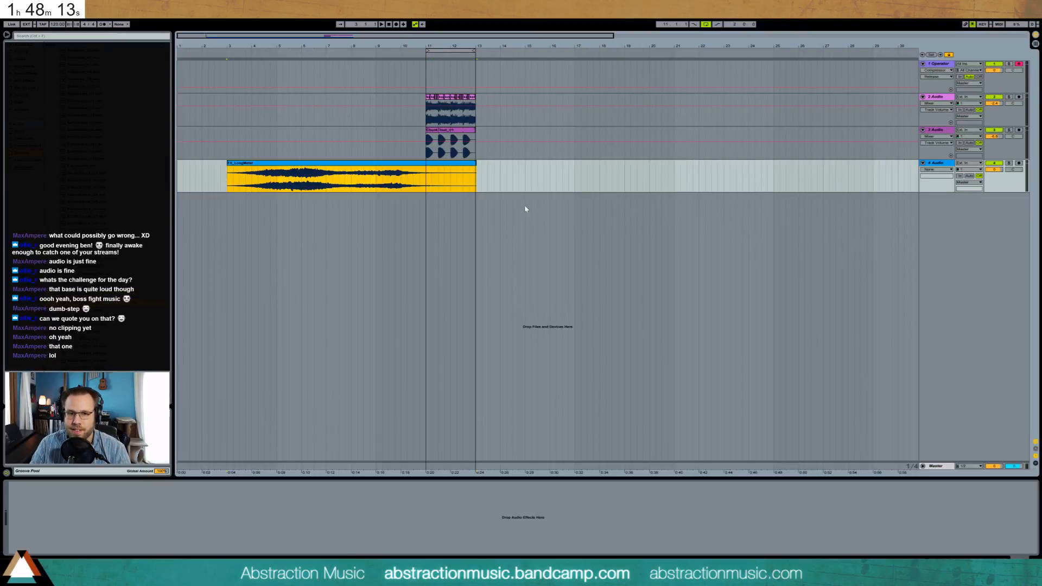
{"action": "left_click", "coordinate": [225, 173]}
{"action": "key", "text": "space"}
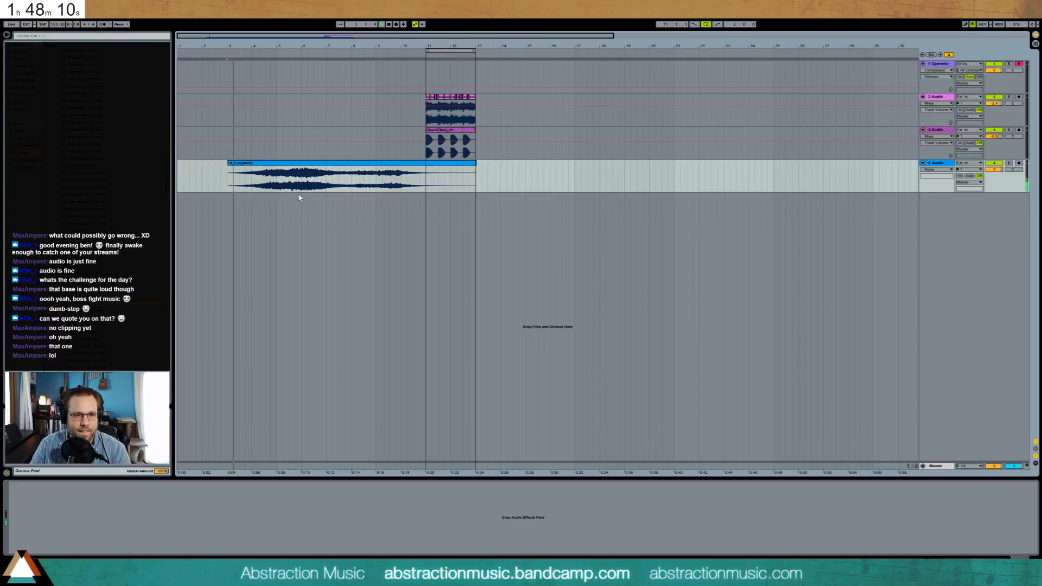
Open the FX_LongMetal clip's sample view and add a fade-in of just under one bar to the clip.
{"action": "double_click", "coordinate": [274, 165]}
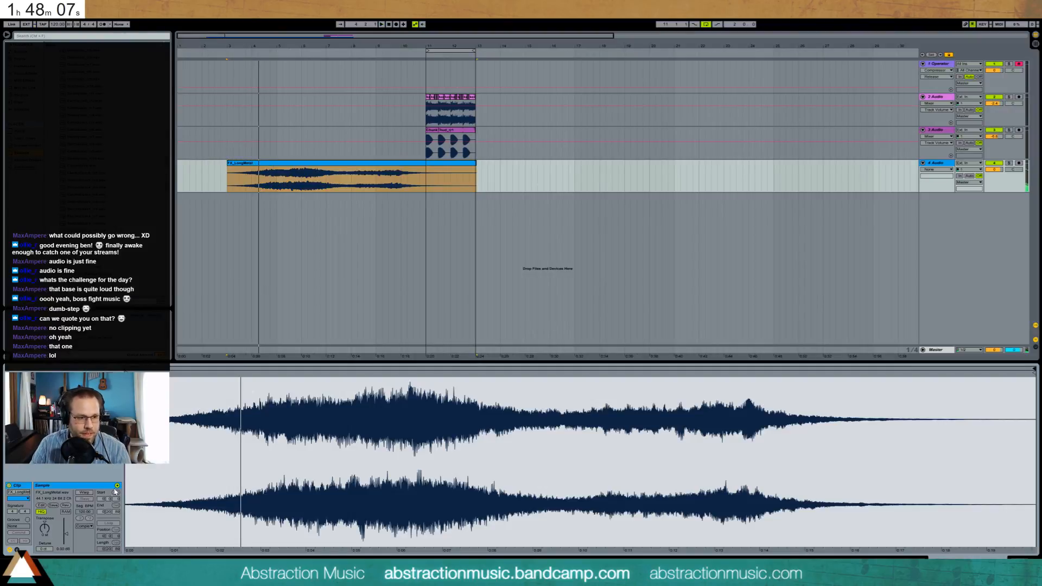
{"action": "key", "text": "Tab"}
{"action": "key", "text": "Tab"}
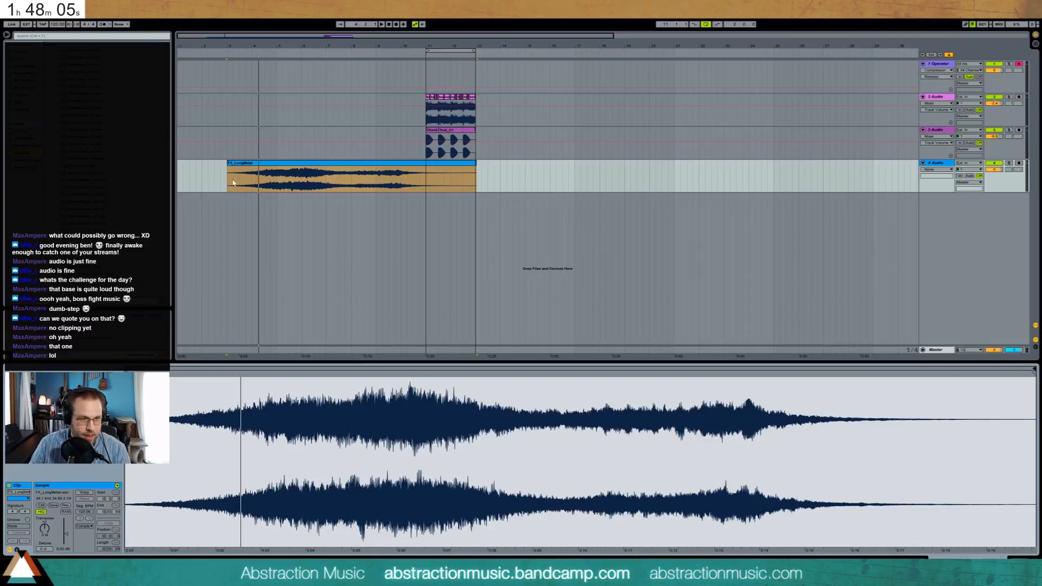
{"action": "left_click", "coordinate": [234, 173]}
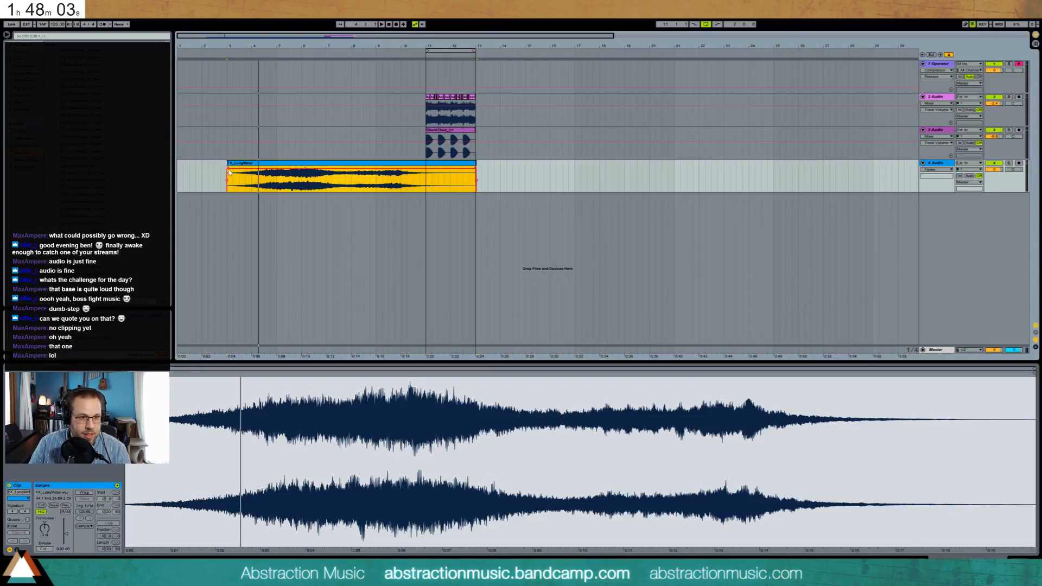
{"action": "left_click_drag", "start_coordinate": [228, 170], "coordinate": [247, 168]}
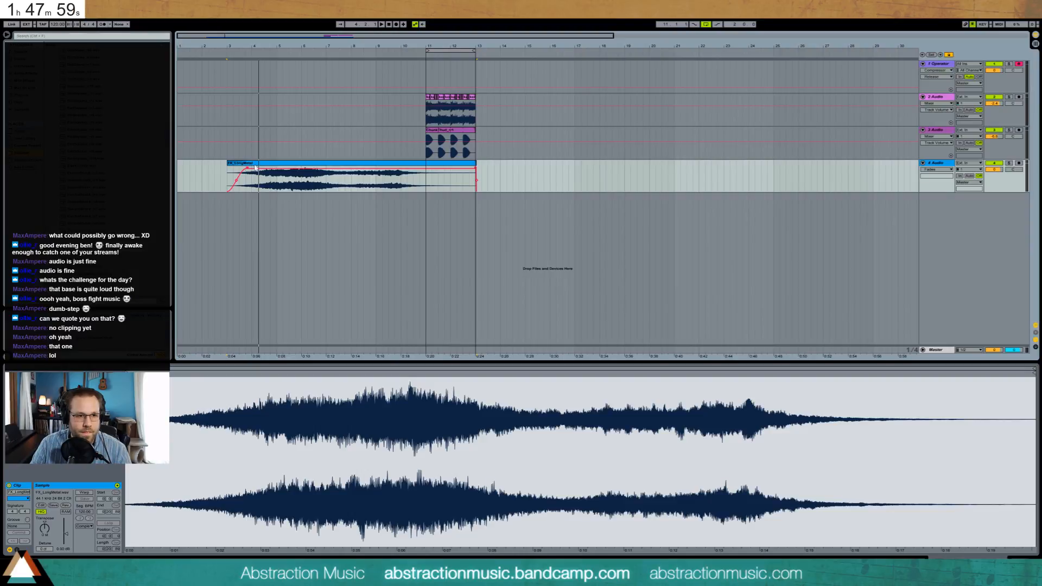
Play the FX_LongMetal clip around its swell and shift the clip slightly earlier so its loudest point falls at bar 6.
{"action": "left_click", "coordinate": [276, 188]}
{"action": "key", "text": "space"}
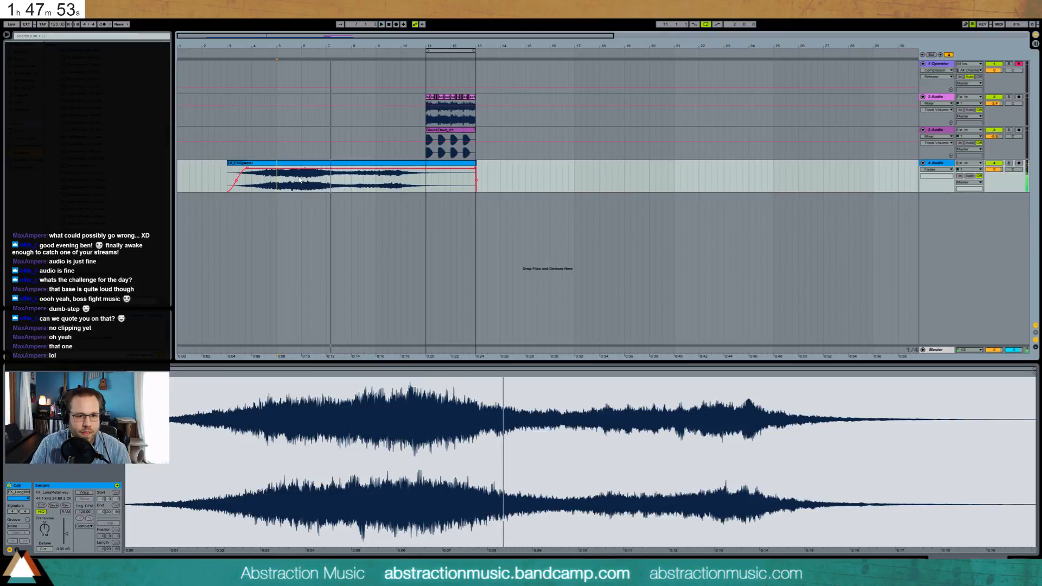
{"action": "left_click", "coordinate": [301, 182]}
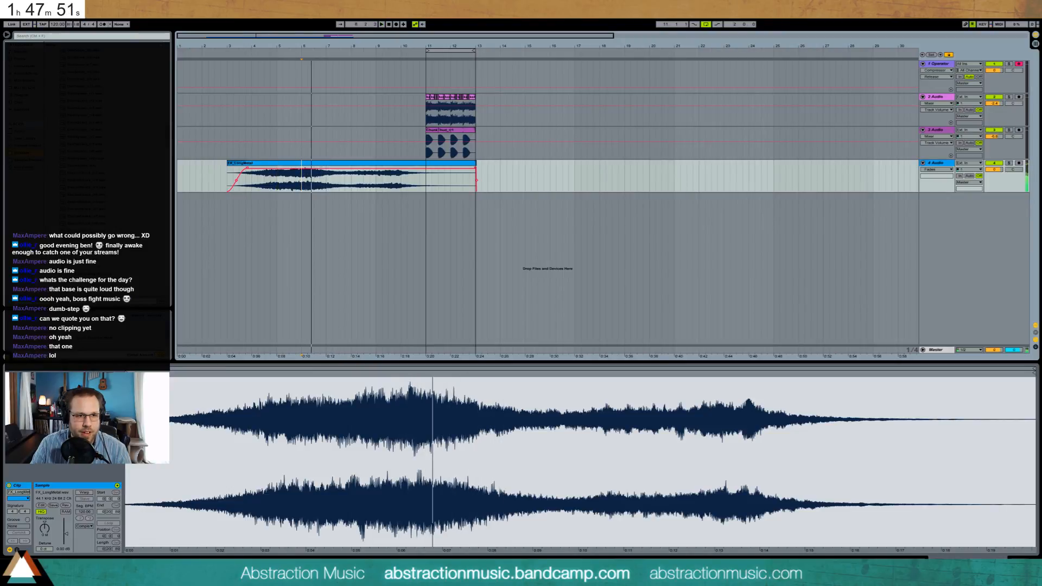
{"action": "mouse_move", "coordinate": [257, 35]}
{"action": "left_mouse_down"}
{"action": "mouse_move", "coordinate": [258, 91]}
{"action": "mouse_move", "coordinate": [325, 157]}
{"action": "mouse_move", "coordinate": [400, 168]}
{"action": "left_mouse_up"}
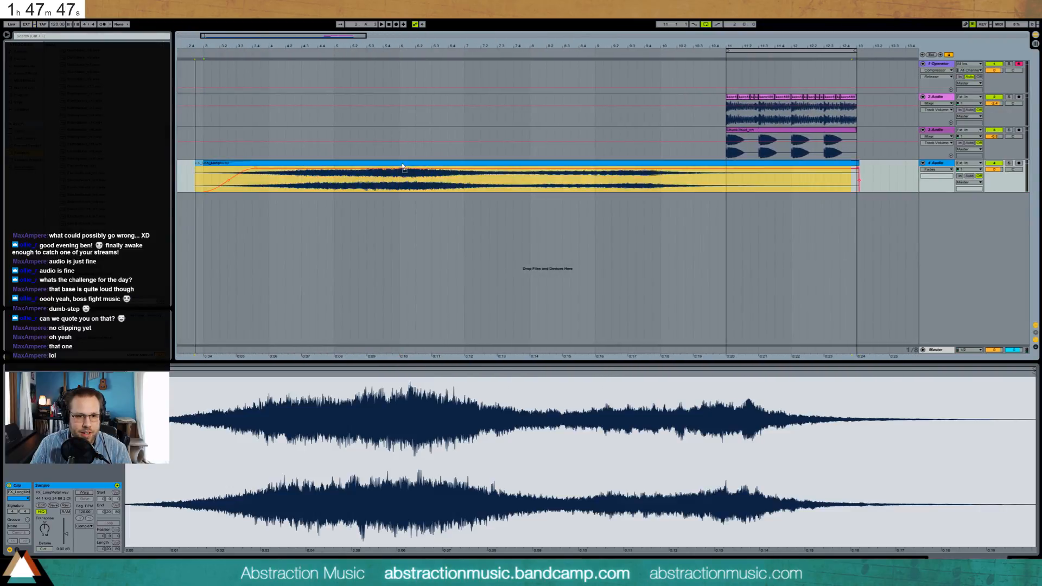
{"action": "left_click", "coordinate": [400, 184]}
{"action": "key", "text": "space"}
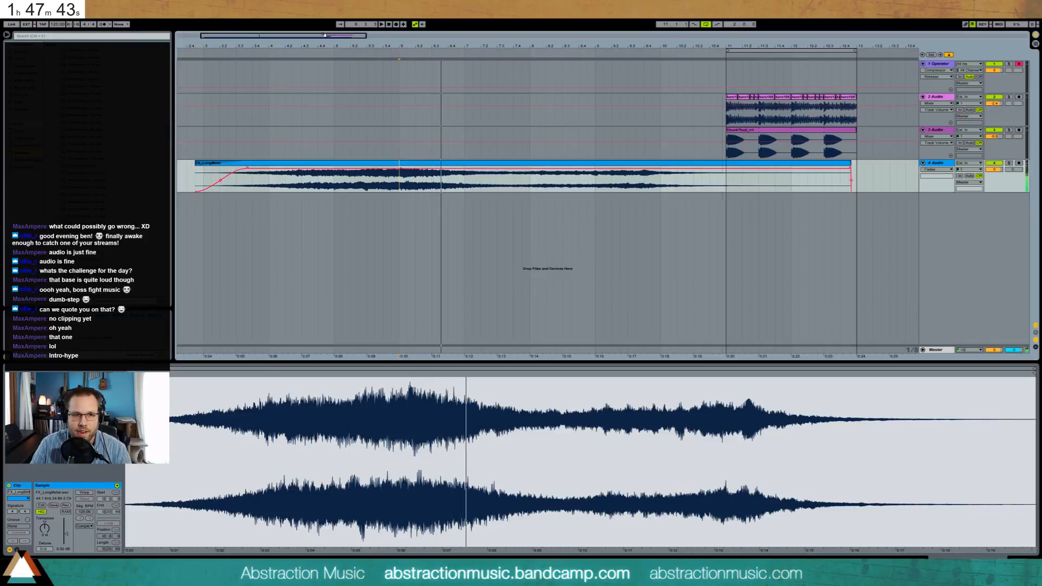
Create an empty one-bar MIDI clip at bar 6 on the Operator track and show its lower note range.
{"action": "key", "text": "minus"}
{"action": "key", "text": "minus"}
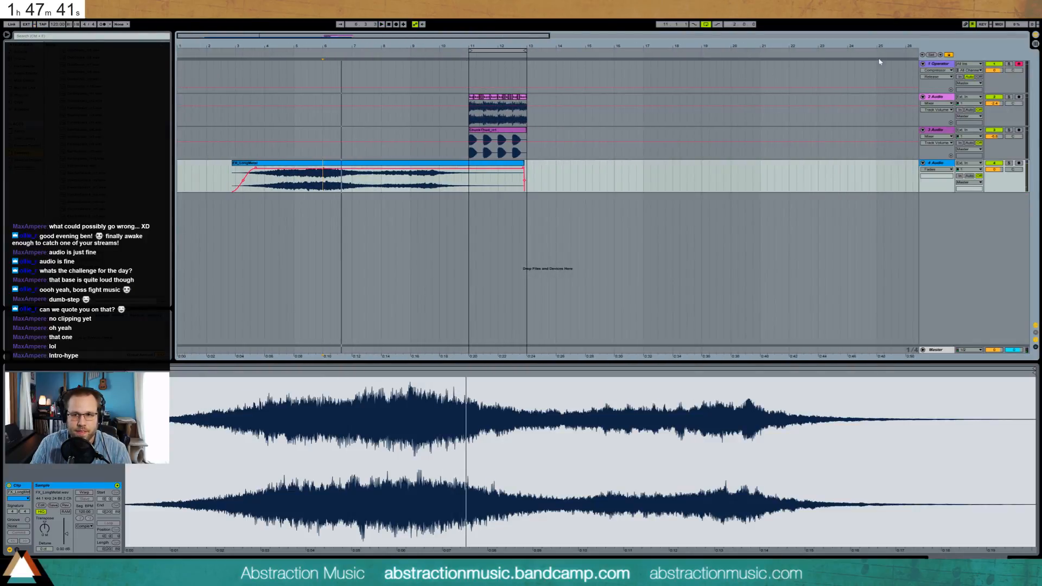
{"action": "left_click", "coordinate": [298, 78]}
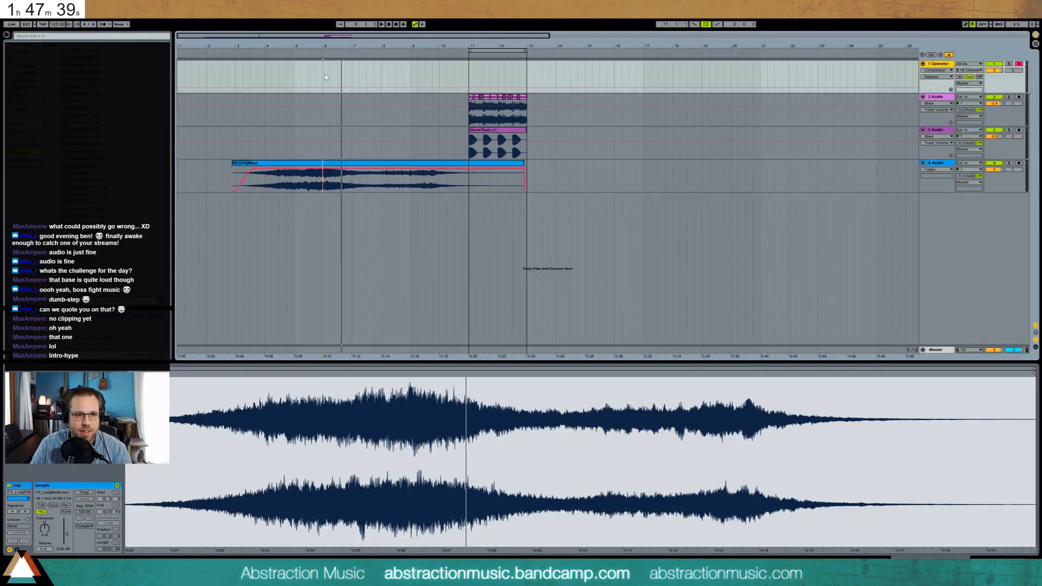
{"action": "left_click_drag", "start_coordinate": [324, 73], "coordinate": [337, 79]}
{"action": "key", "text": "ctrl+shift+m"}
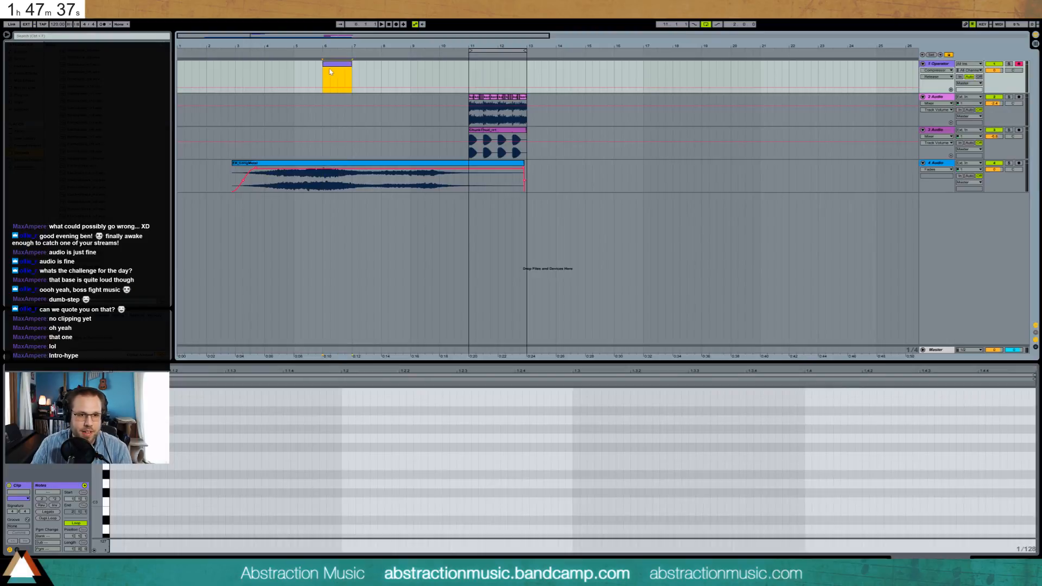
{"action": "left_click", "coordinate": [100, 466]}
{"action": "scroll", "coordinate": [142, 476], "scroll_direction": "down", "scroll_amount": 5}
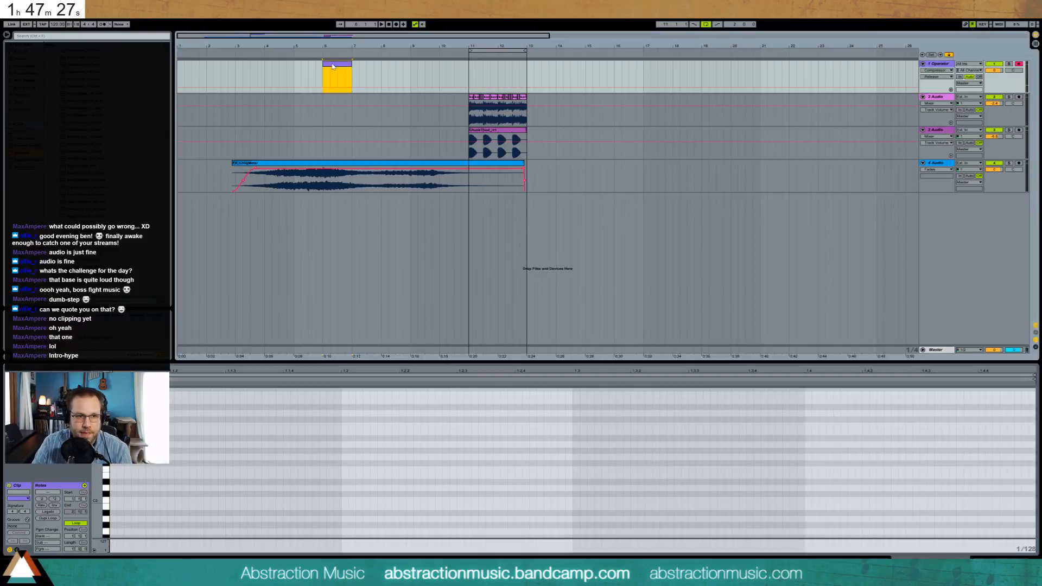
Show the Operator track's devices and lower Operator's filter frequency.
{"action": "key", "text": "shift+Tab"}
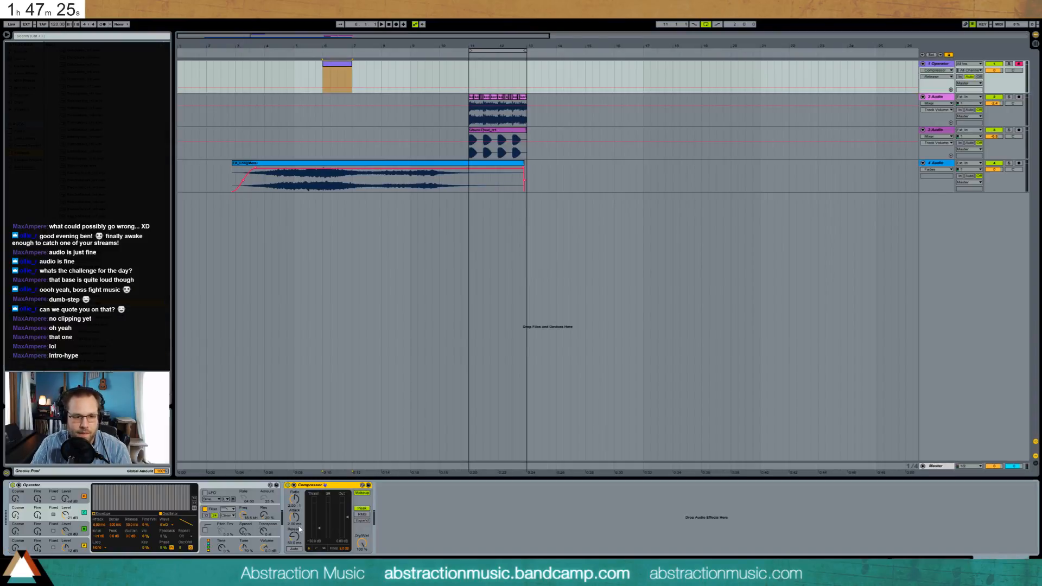
{"action": "left_click_drag", "start_coordinate": [243, 516], "coordinate": [242, 562]}
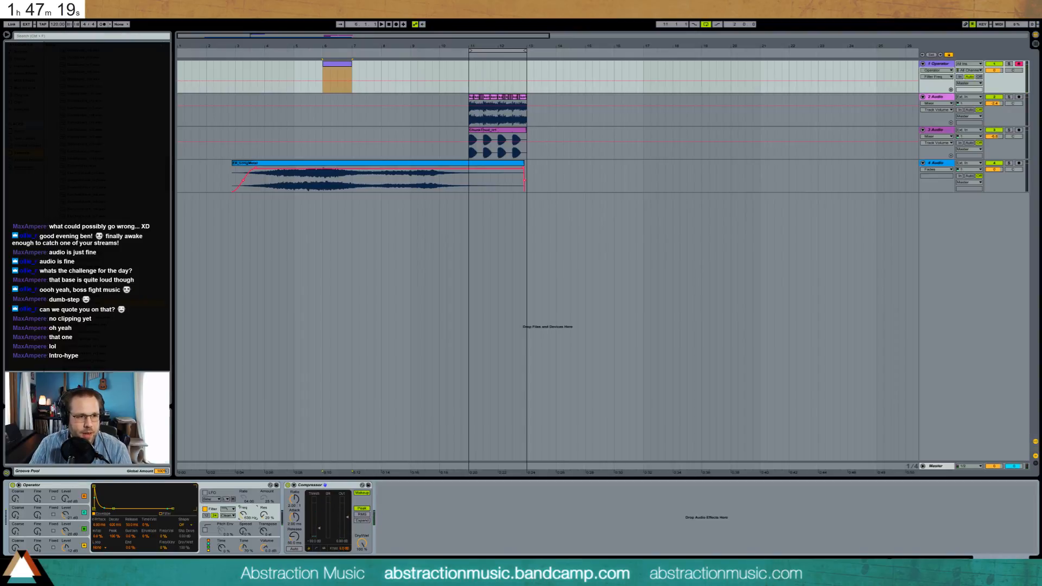
Delete the Compressor from the first track and replace its Operator instrument with Massive.
{"action": "left_click", "coordinate": [18, 96]}
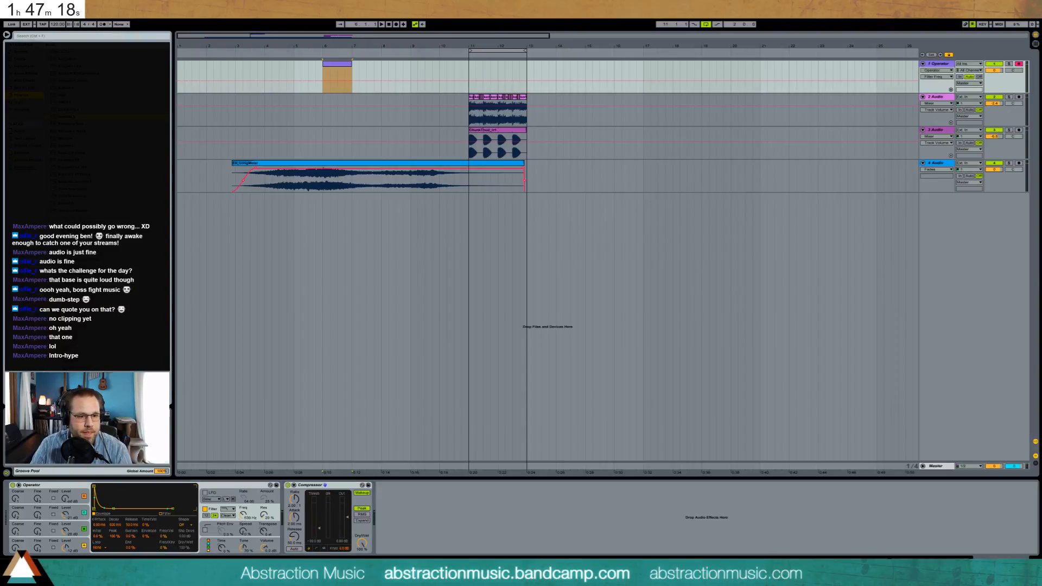
{"action": "left_click", "coordinate": [335, 488]}
{"action": "key", "text": "Delete"}
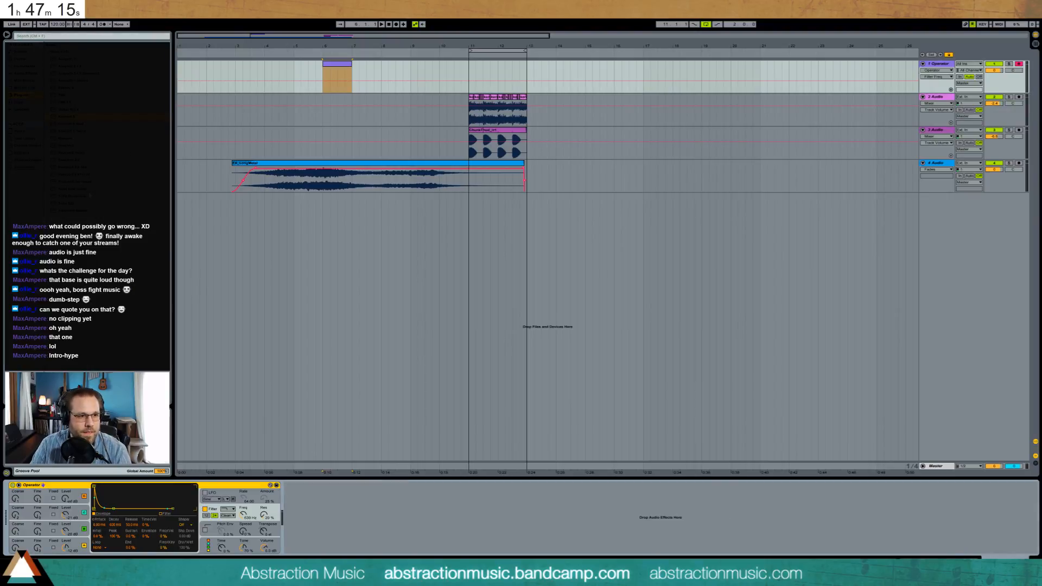
{"action": "left_click_drag", "start_coordinate": [62, 141], "coordinate": [126, 503]}
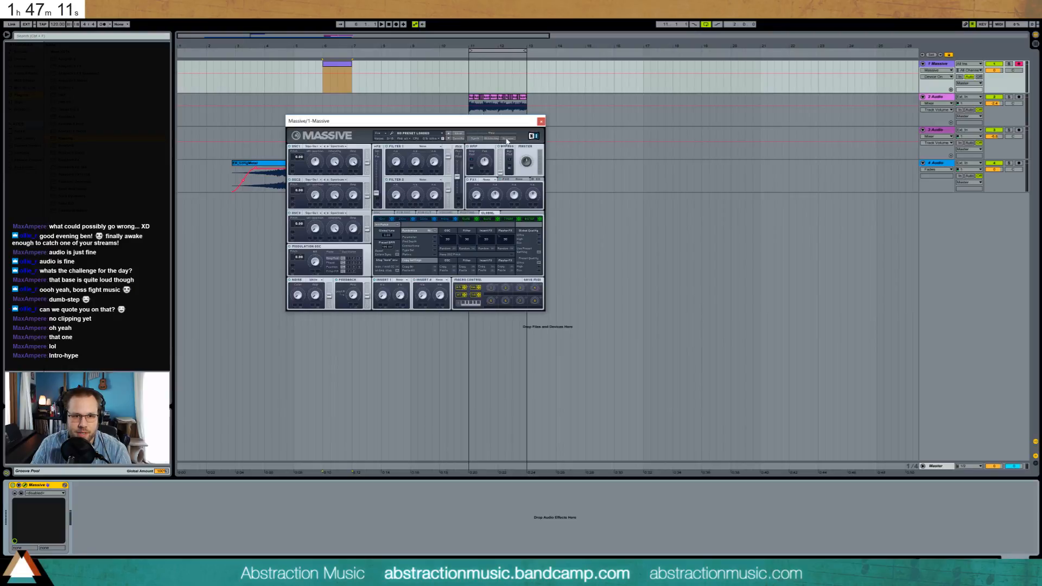
Load a preset from the Bass category of Massive's sound browser and close the plug-in window.
{"action": "left_click", "coordinate": [507, 138]}
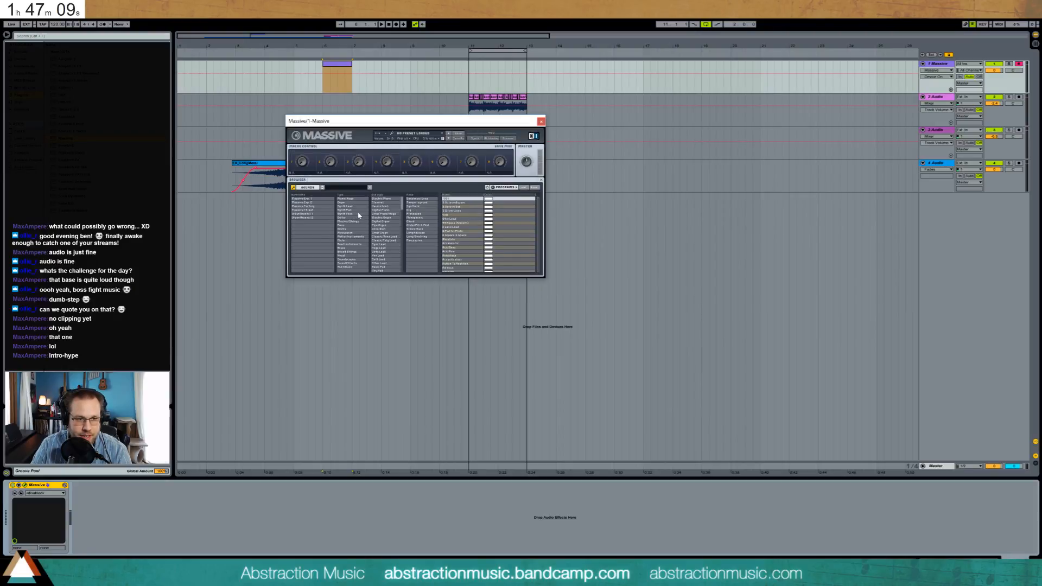
{"action": "left_click", "coordinate": [341, 225]}
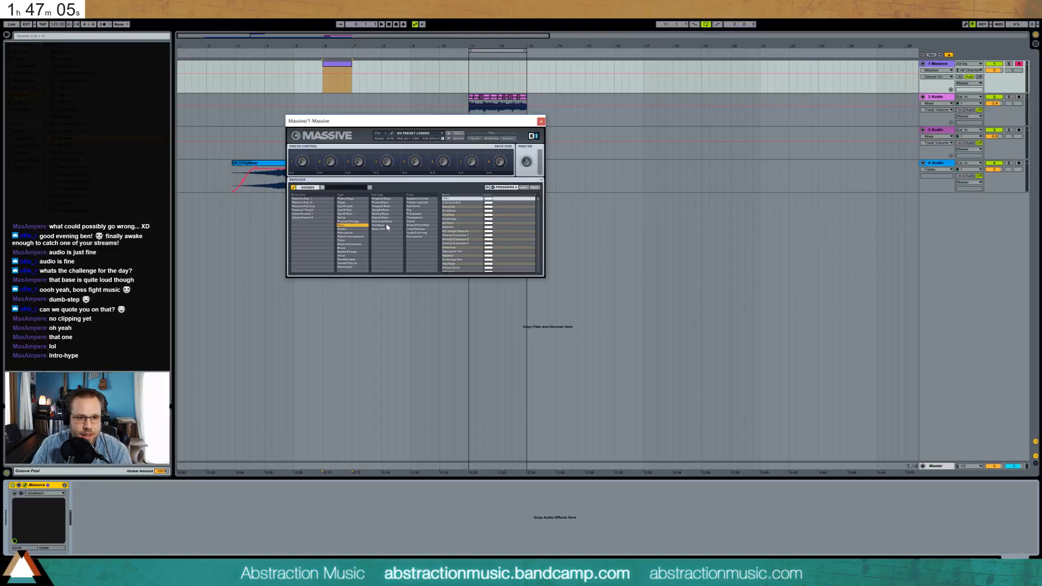
{"action": "left_click", "coordinate": [400, 218]}
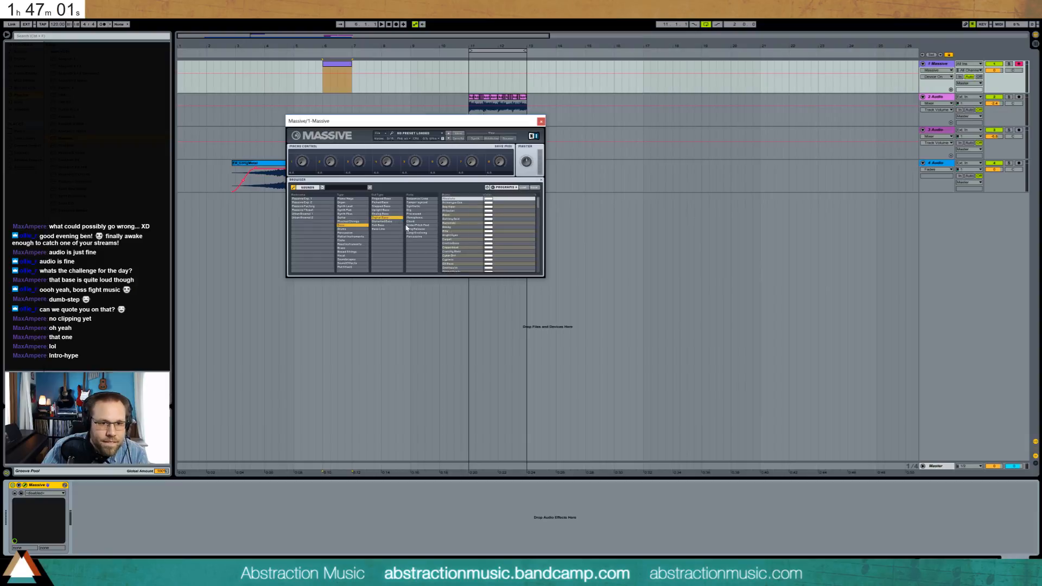
{"action": "left_click", "coordinate": [450, 224]}
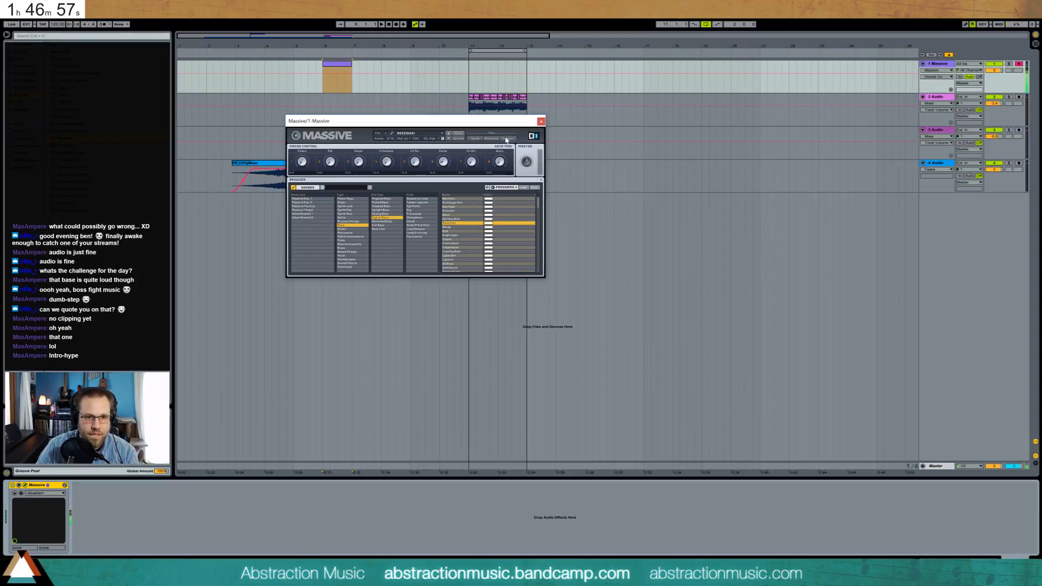
{"action": "left_click", "coordinate": [541, 121]}
Enter low bass notes at the start of the MIDI clip at bar 6 and play from there.
{"action": "double_click", "coordinate": [346, 64]}
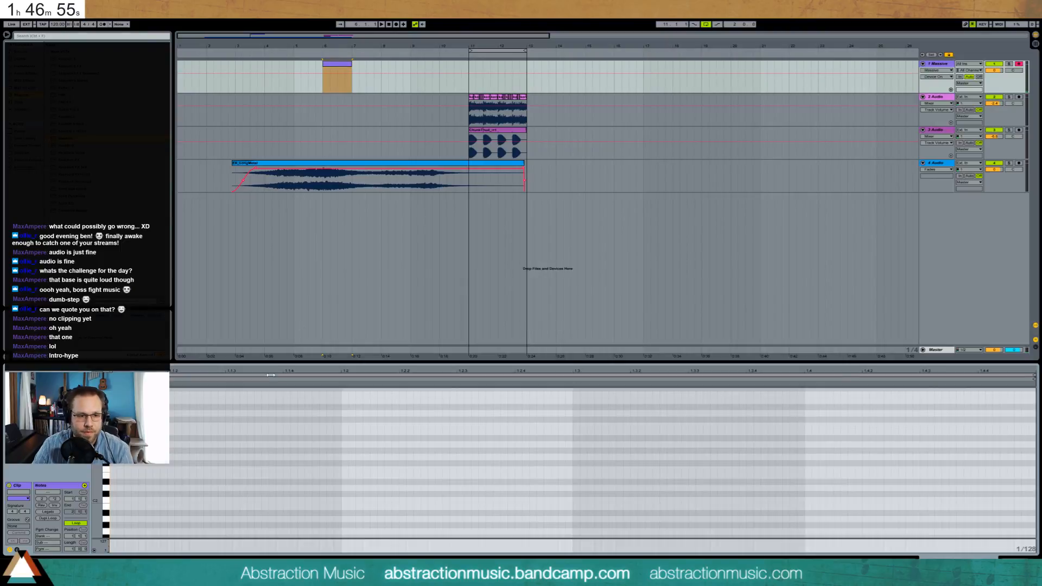
{"action": "left_click_drag", "start_coordinate": [97, 496], "coordinate": [114, 519]}
{"action": "key", "text": "space"}
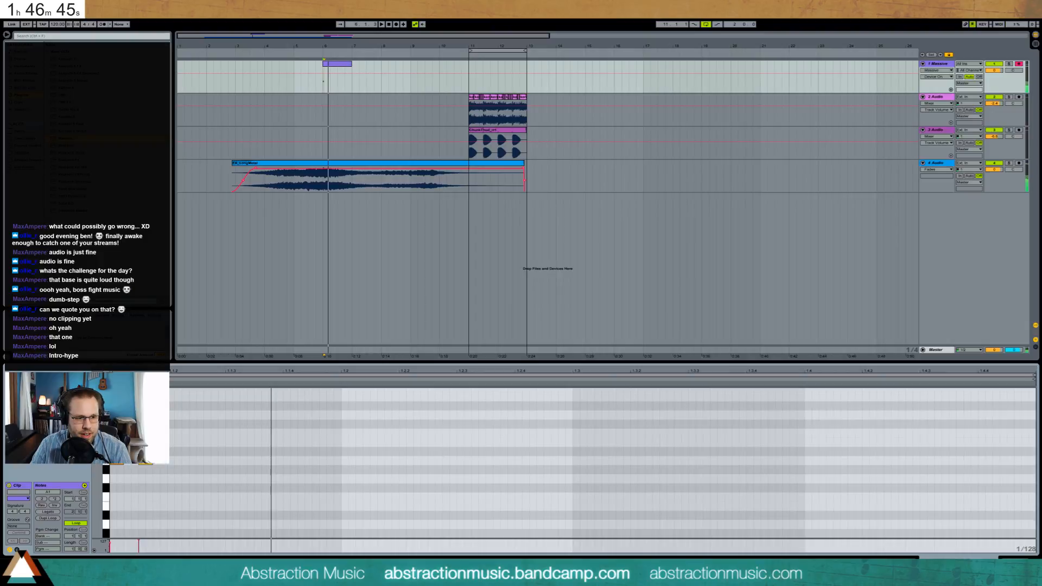
Undo the last edit and duplicate the two A1 bass notes repeatedly until they fill the one-bar Massive clip.
{"action": "key", "text": "space"}
{"action": "key", "text": "ctrl+z"}
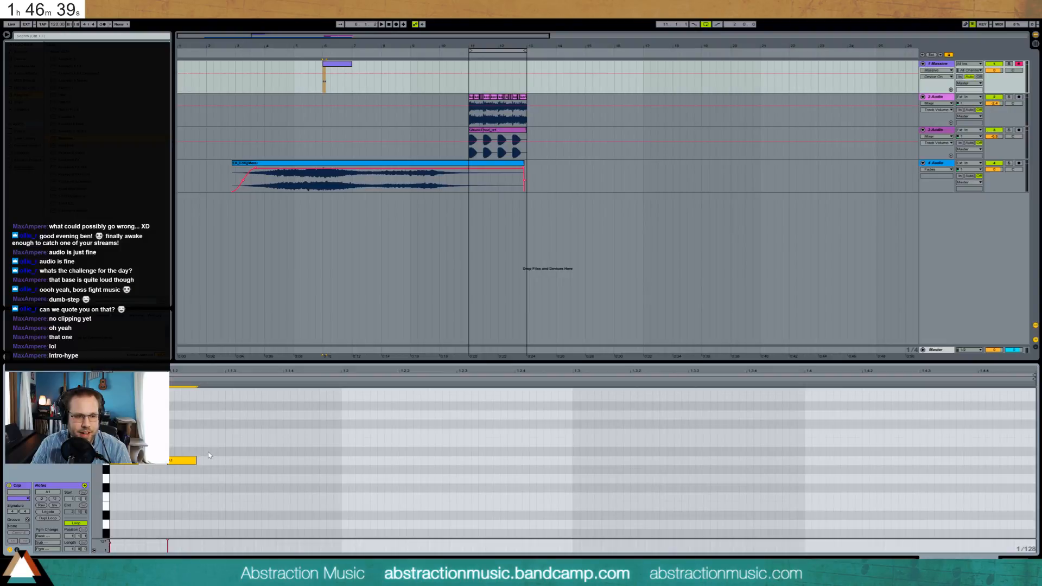
{"action": "key", "text": "space"}
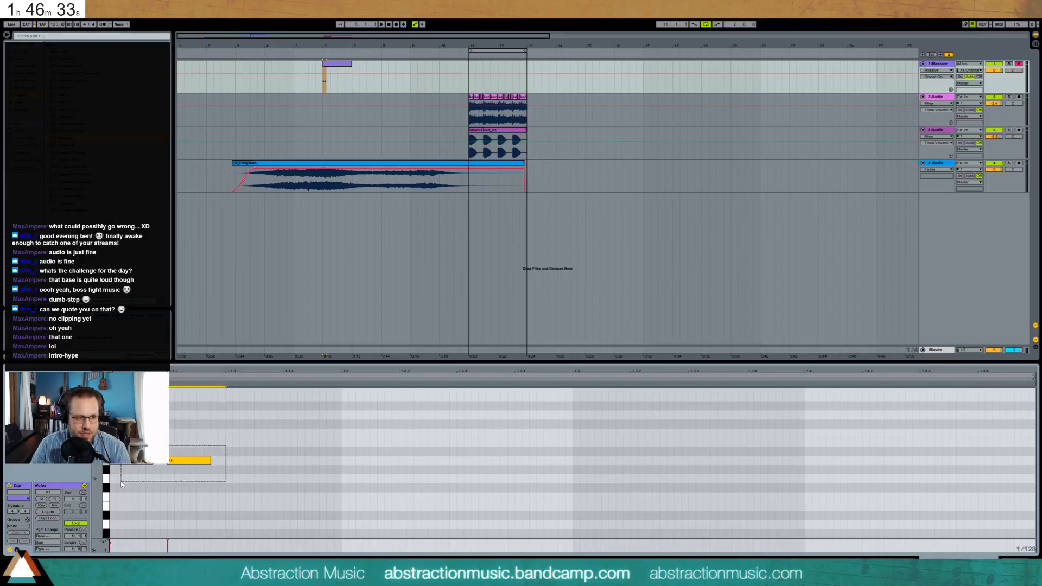
{"action": "key", "text": "ctrl+d"}
{"action": "key", "text": "ctrl+d"}
{"action": "key", "text": "ctrl+d"}
{"action": "key", "text": "ctrl+d"}
{"action": "key", "text": "ctrl+d"}
{"action": "key", "text": "ctrl+d"}
{"action": "key", "text": "ctrl+d"}
{"action": "key", "text": "ctrl+d"}
{"action": "key", "text": "ctrl+d"}
{"action": "key", "text": "ctrl+d"}
{"action": "key", "text": "ctrl+d"}
{"action": "key", "text": "ctrl+d"}
{"action": "key", "text": "ctrl+d"}
{"action": "key", "text": "ctrl+d"}
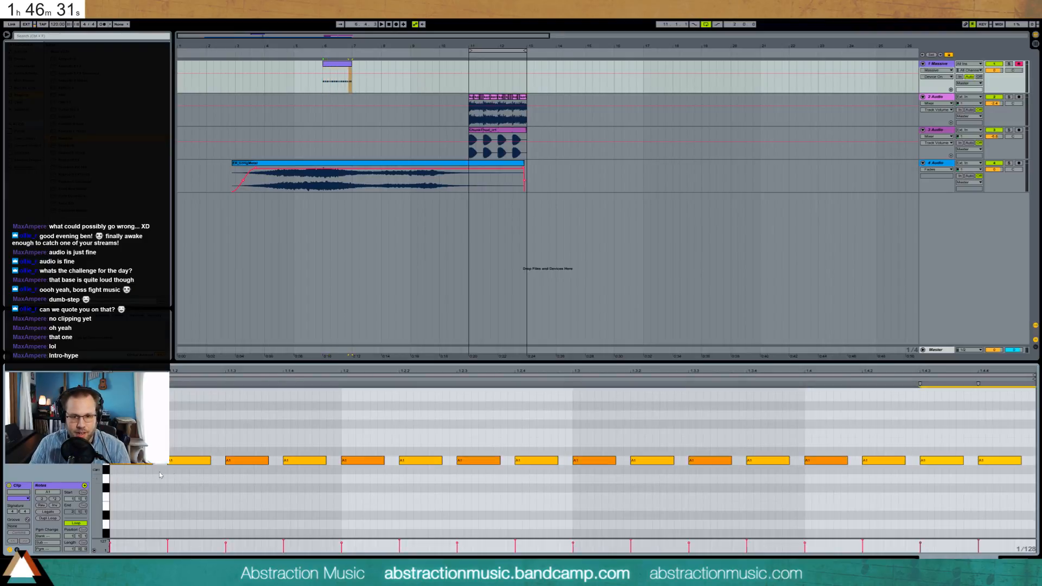
Vary the velocities of the A1 bass notes from the third to the eighth note of the clip.
{"action": "left_click_drag", "start_coordinate": [243, 460], "coordinate": [243, 489]}
{"action": "mouse_move", "coordinate": [311, 460]}
{"action": "left_mouse_down"}
{"action": "mouse_move", "coordinate": [311, 479]}
{"action": "mouse_move", "coordinate": [359, 455]}
{"action": "left_mouse_up"}
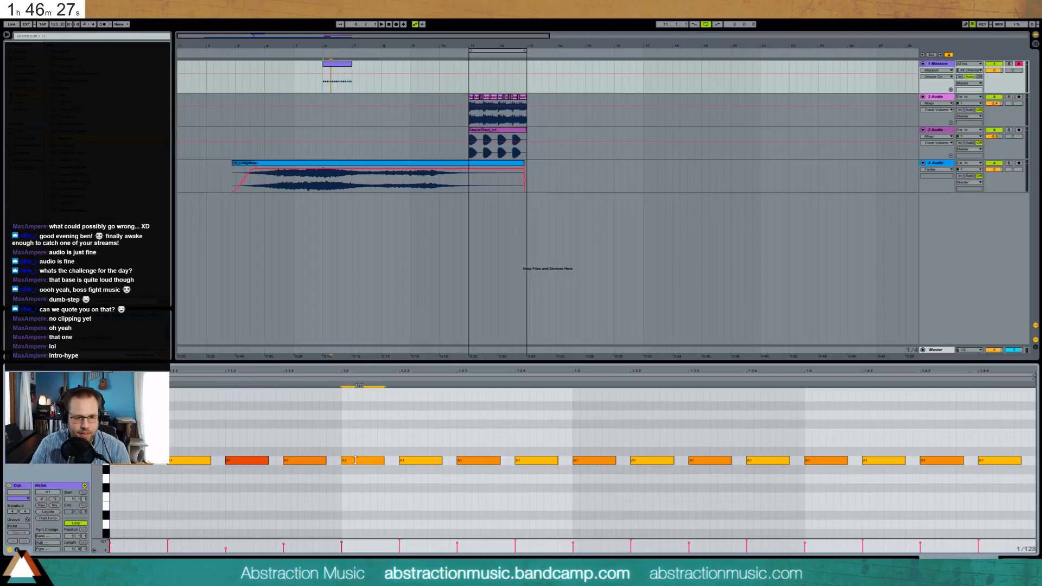
{"action": "left_click_drag", "start_coordinate": [430, 460], "coordinate": [430, 488]}
{"action": "left_click_drag", "start_coordinate": [485, 460], "coordinate": [485, 454]}
{"action": "left_click", "coordinate": [531, 462]}
Raise the note on beat 3 to B1 and vary the velocities of the notes from beat 3 to beat 4.
{"action": "left_click", "coordinate": [590, 460]}
{"action": "left_click_drag", "start_coordinate": [591, 460], "coordinate": [590, 442]}
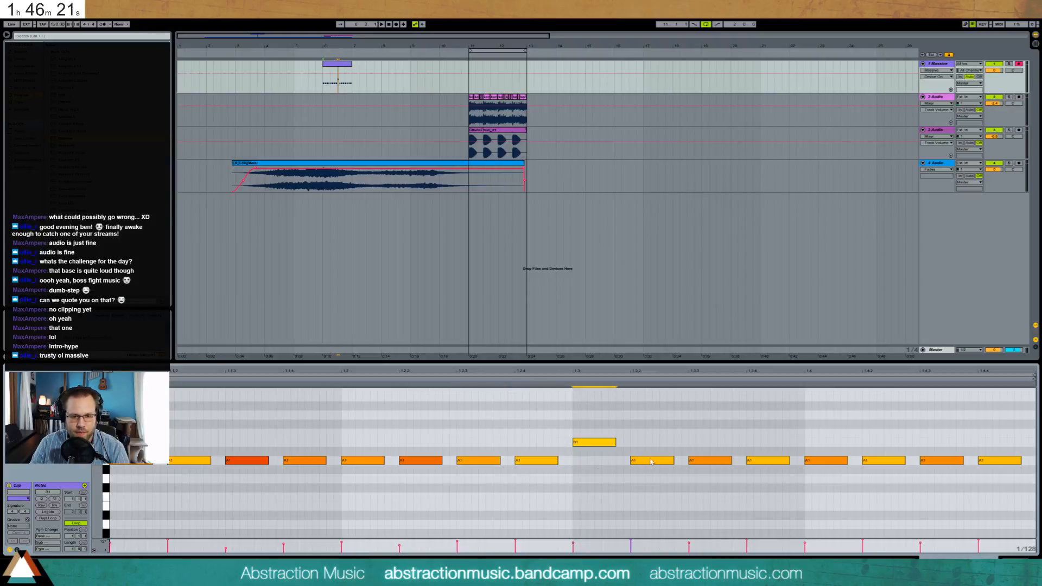
{"action": "left_click", "coordinate": [637, 460]}
{"action": "left_click", "coordinate": [594, 442]}
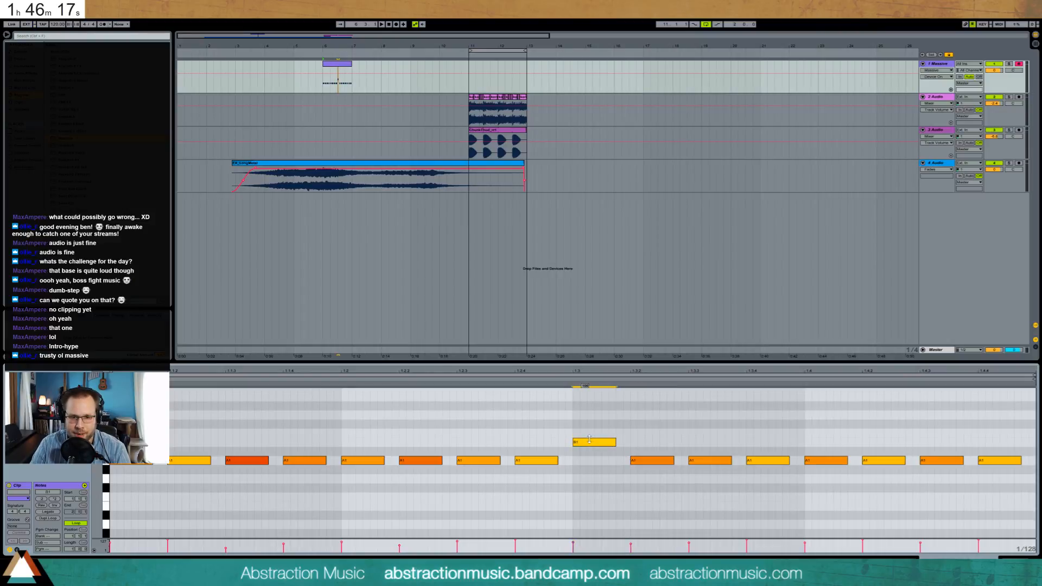
{"action": "left_click_drag", "start_coordinate": [696, 460], "coordinate": [696, 485]}
{"action": "left_click_drag", "start_coordinate": [755, 460], "coordinate": [755, 473]}
{"action": "left_click", "coordinate": [825, 460]}
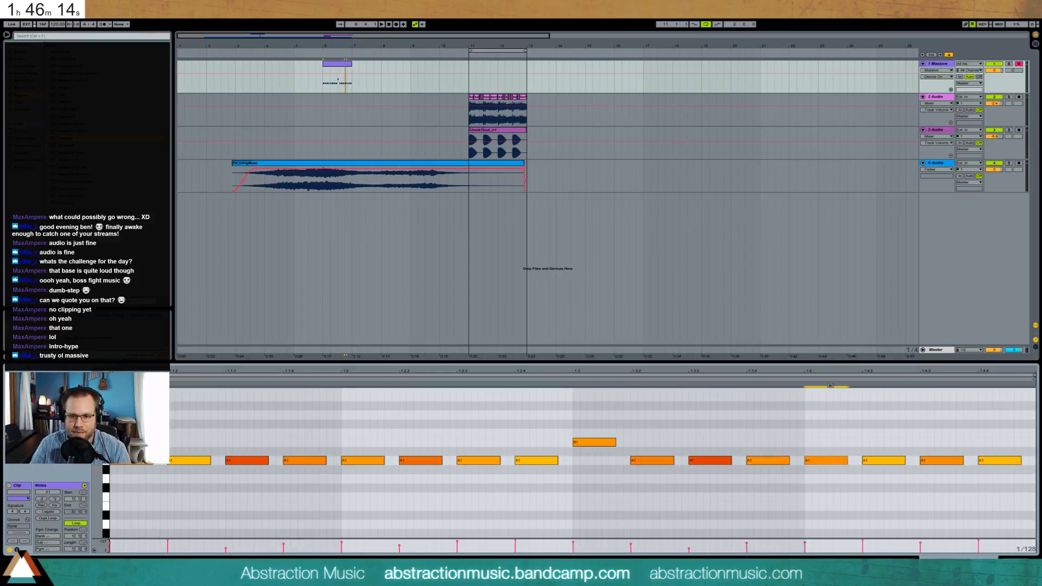
In the last beat of the clip, raise the first and third notes to B1 and the final note to C2.
{"action": "left_click", "coordinate": [882, 460]}
{"action": "key", "text": "Up"}
{"action": "key", "text": "Up"}
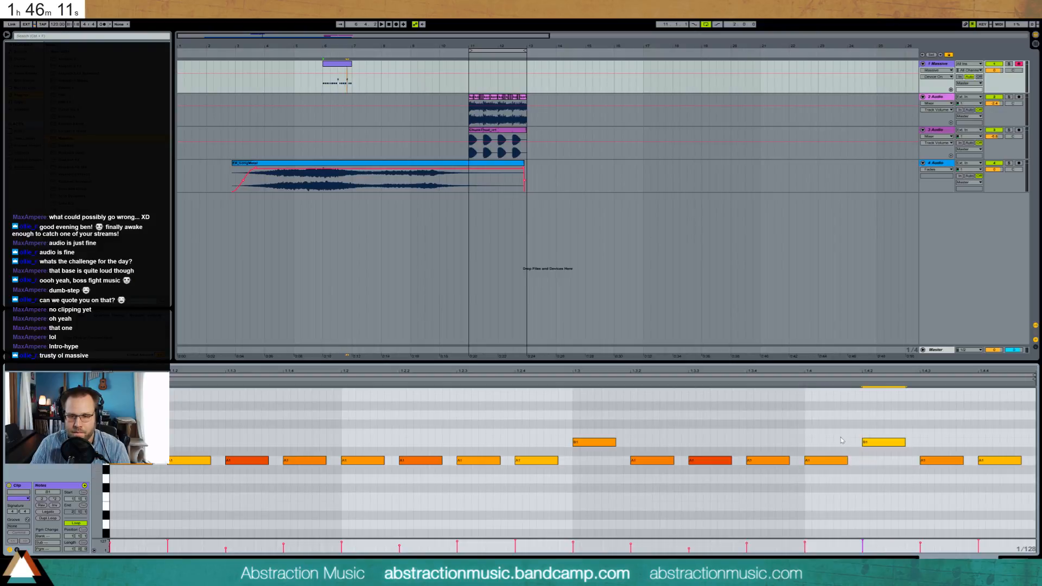
{"action": "key", "text": "Down"}
{"action": "key", "text": "Down"}
{"action": "left_click", "coordinate": [836, 461]}
{"action": "key", "text": "Up"}
{"action": "key", "text": "Up"}
{"action": "left_click_drag", "start_coordinate": [880, 442], "coordinate": [888, 479]}
{"action": "left_click_drag", "start_coordinate": [935, 440], "coordinate": [951, 474]}
{"action": "key", "text": "Up"}
{"action": "key", "text": "Up"}
{"action": "left_click_drag", "start_coordinate": [989, 446], "coordinate": [1004, 474]}
{"action": "key", "text": "Up"}
{"action": "key", "text": "Up"}
{"action": "key", "text": "Up"}
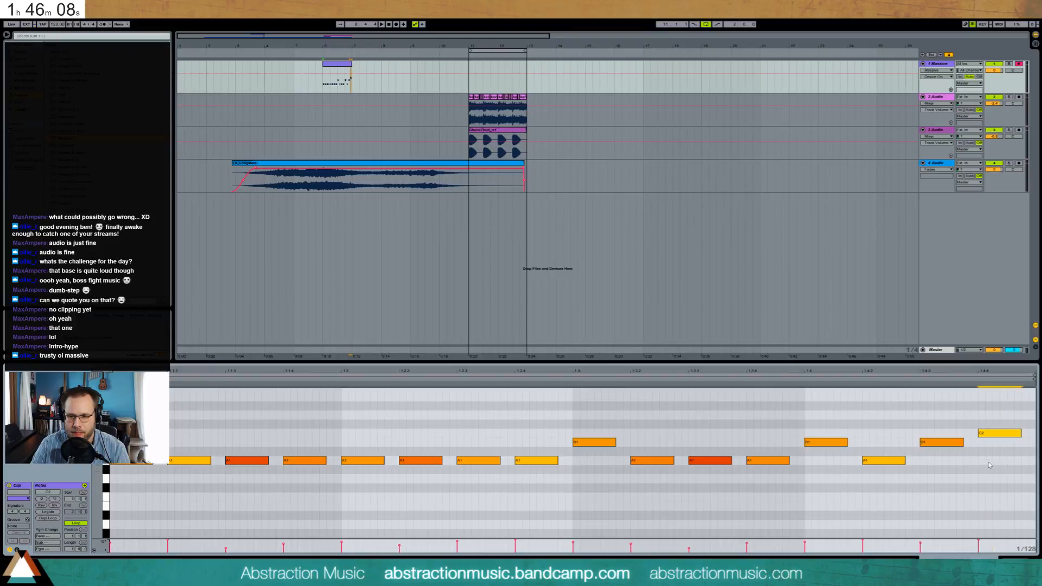
Vary the velocities of the four notes in the clip's last beat.
{"action": "left_click", "coordinate": [882, 460]}
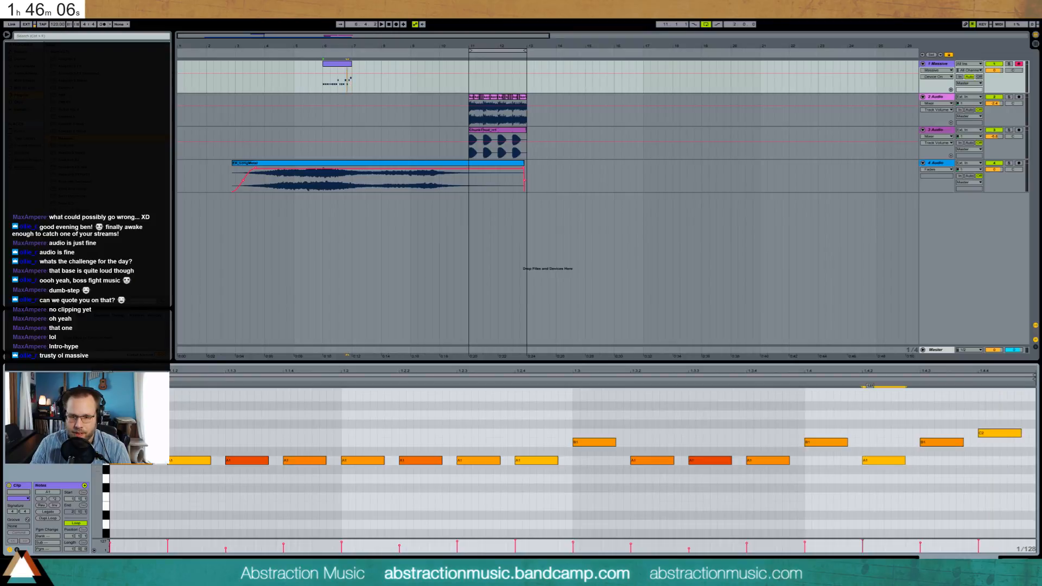
{"action": "left_click", "coordinate": [826, 440]}
{"action": "left_click", "coordinate": [941, 441]}
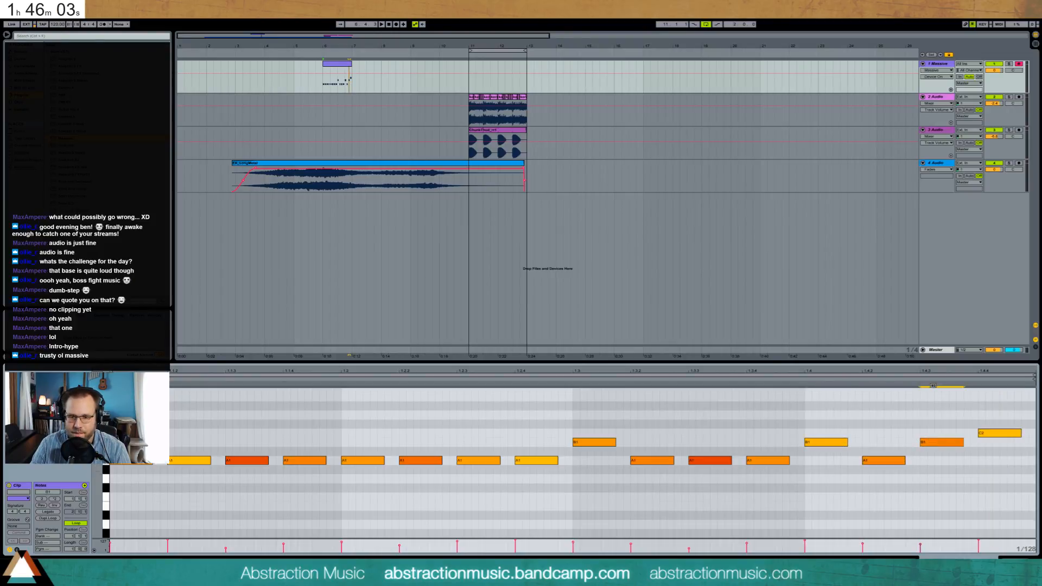
{"action": "left_click", "coordinate": [994, 432]}
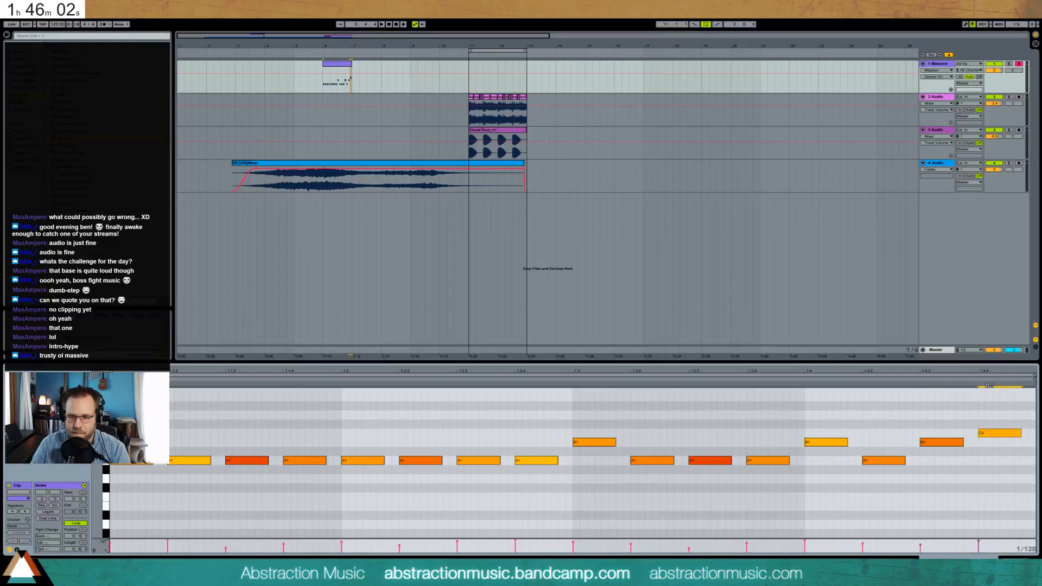
Solo the Massive track and play its bass pattern.
{"action": "left_click", "coordinate": [1008, 64]}
{"action": "key", "text": "space"}
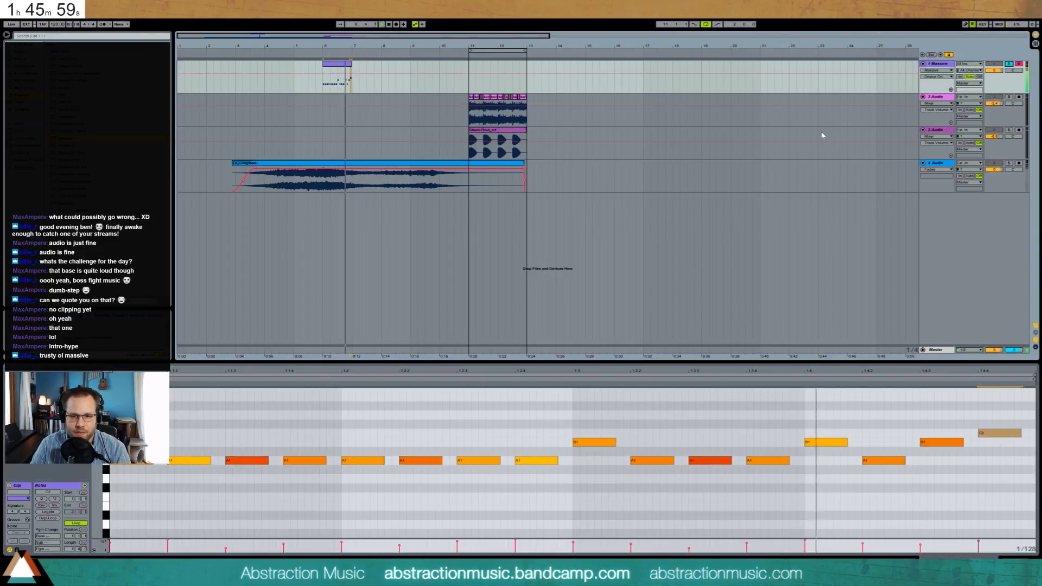
{"action": "key", "text": "space"}
Try lowering the raised notes on beats 3 and 4 by one semitone.
{"action": "left_click", "coordinate": [599, 443]}
{"action": "key", "text": "Down"}
{"action": "left_click_drag", "start_coordinate": [809, 423], "coordinate": [819, 441]}
{"action": "key", "text": "Down"}
{"action": "left_click_drag", "start_coordinate": [956, 407], "coordinate": [983, 441]}
{"action": "key", "text": "Down"}
Loop playback over the Massive clip at bar 6 and raise the lowered notes back to B1 and C2.
{"action": "key", "text": "space"}
{"action": "left_click", "coordinate": [341, 70]}
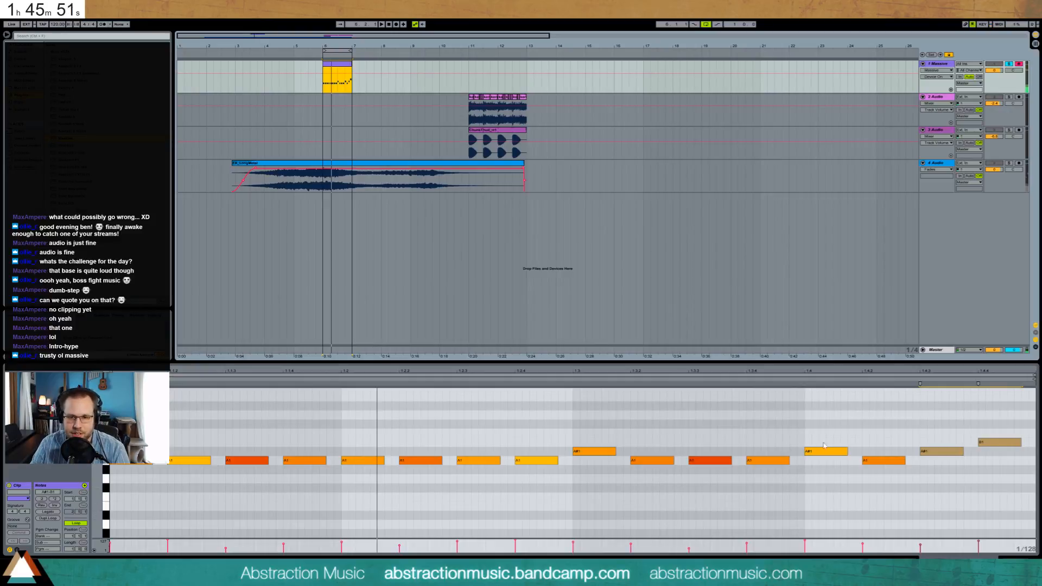
{"action": "left_click_drag", "start_coordinate": [825, 450], "coordinate": [825, 441]}
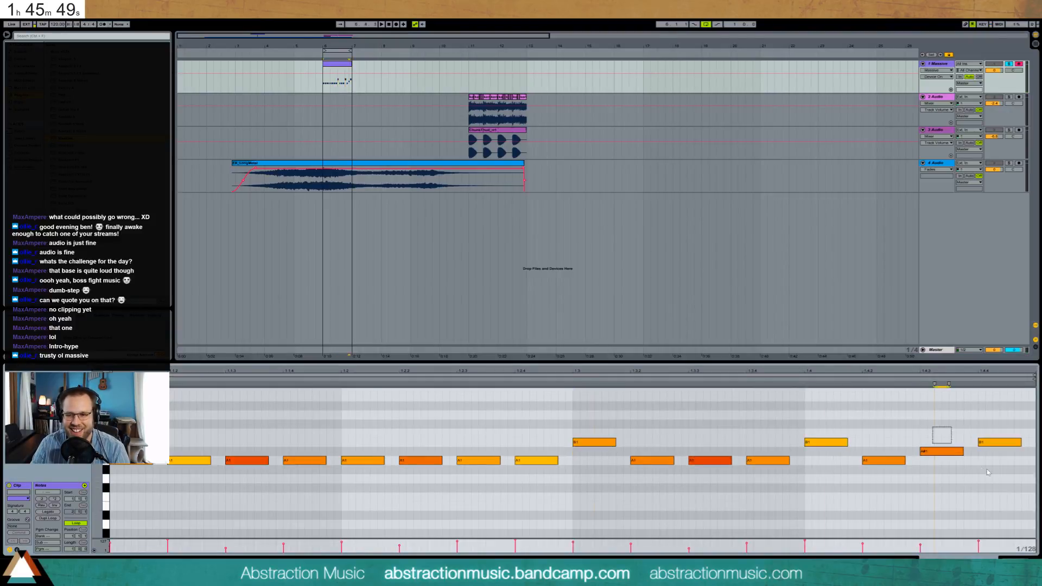
{"action": "left_click_drag", "start_coordinate": [915, 441], "coordinate": [990, 473]}
{"action": "key", "text": "Up"}
{"action": "left_click", "coordinate": [256, 419]}
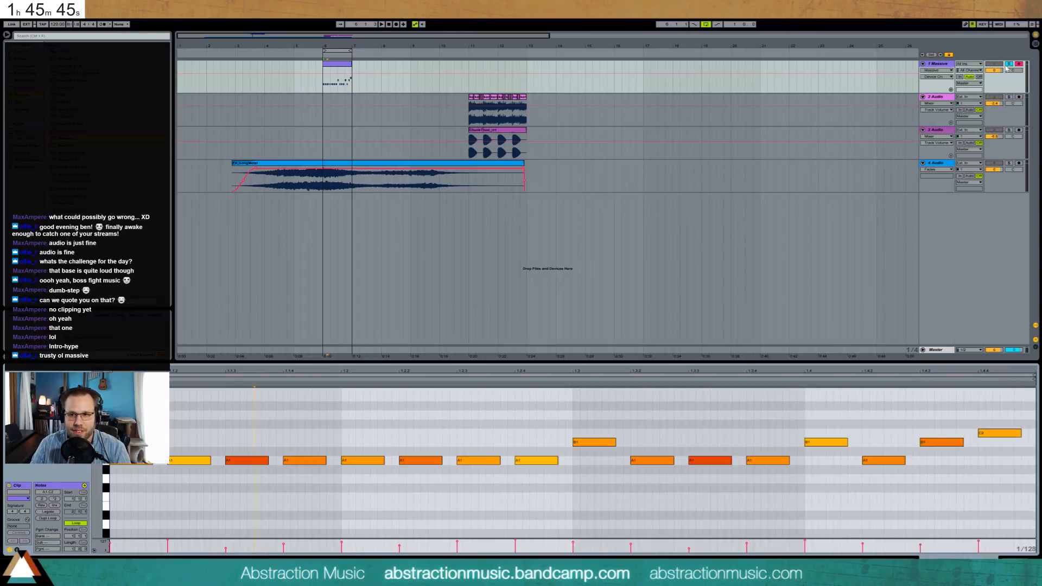
Unsolo the Massive track and play the metallic effect clip together with the bass.
{"action": "left_click", "coordinate": [868, 92]}
{"action": "left_click", "coordinate": [345, 173]}
{"action": "key", "text": "space"}
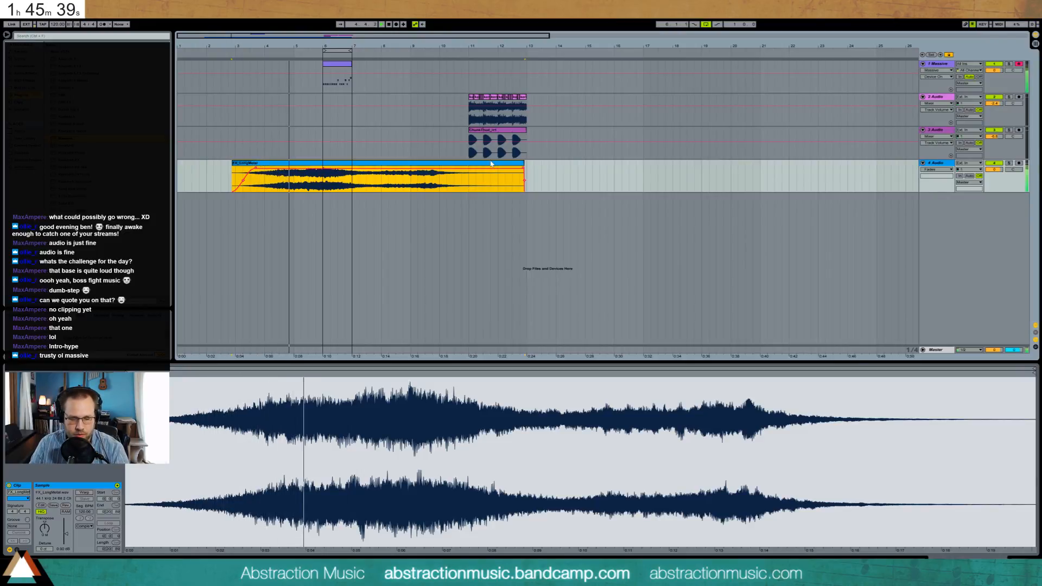
Transpose all notes of the Massive clip up five semitones and down one octave, putting the base note on D1.
{"action": "left_click", "coordinate": [337, 64]}
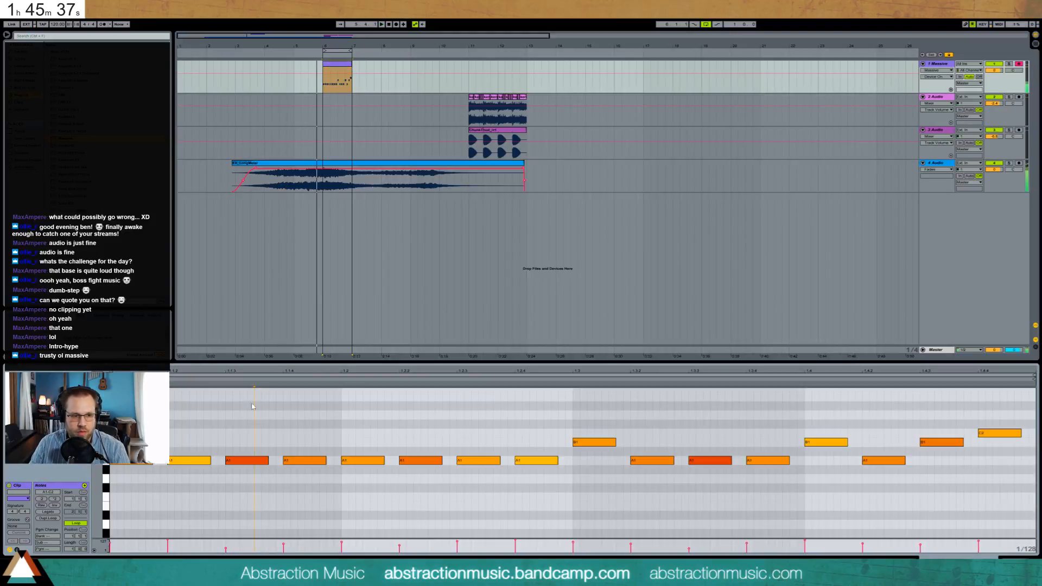
{"action": "key", "text": "Up"}
{"action": "key", "text": "Up"}
{"action": "key", "text": "Up"}
{"action": "key", "text": "Up"}
{"action": "key", "text": "Up"}
{"action": "key", "text": "space"}
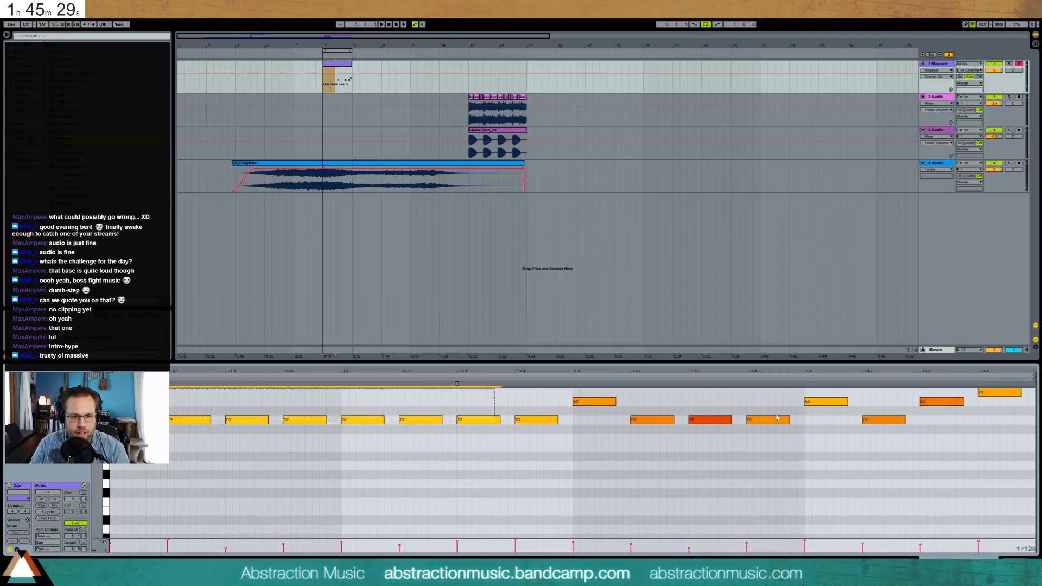
{"action": "key", "text": "shift+Down"}
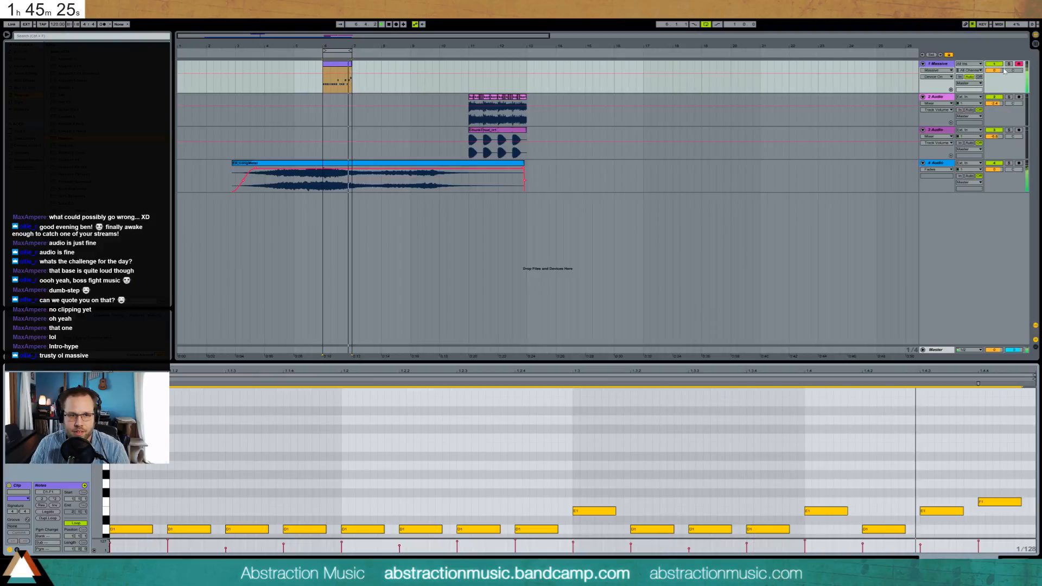
Set the project tempo to 108 BPM.
{"action": "left_click", "coordinate": [58, 27]}
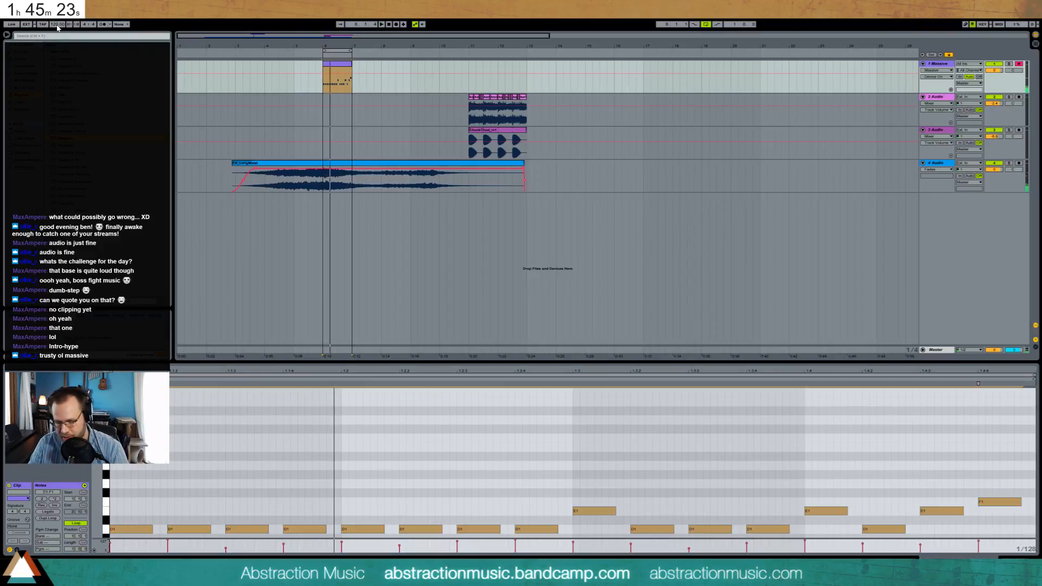
{"action": "type", "text": "108"}
{"action": "key", "text": "Return"}
Move the long metallic effect clip slightly later in the arrangement and play it with the bass clip.
{"action": "left_click", "coordinate": [248, 135]}
{"action": "left_click_drag", "start_coordinate": [328, 163], "coordinate": [335, 163]}
{"action": "key", "text": "space"}
{"action": "key", "text": "space"}
{"action": "left_click", "coordinate": [326, 186]}
{"action": "key", "text": "space"}
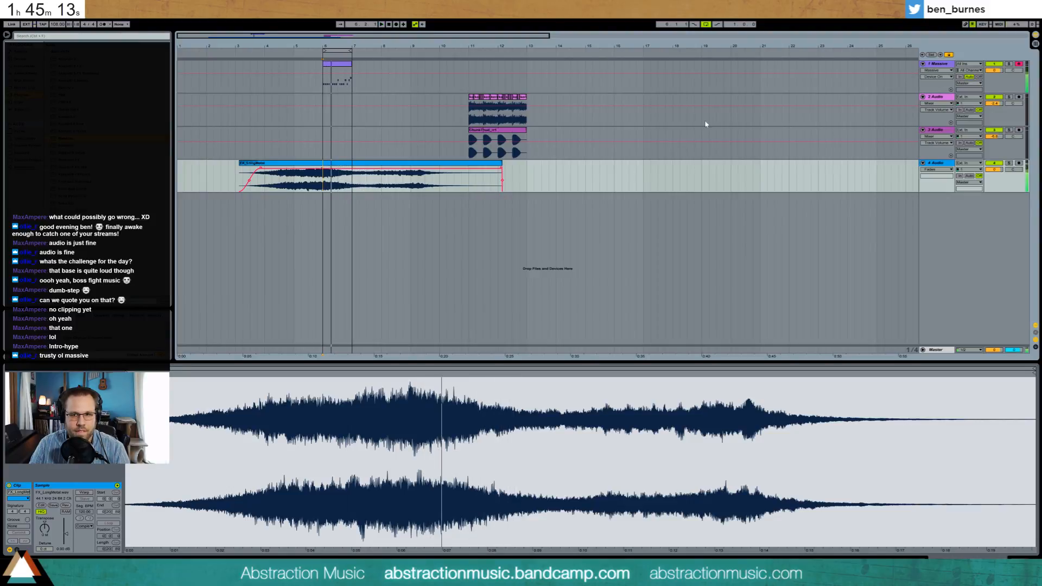
Solo the Massive track and listen to its bass pattern at the new tempo.
{"action": "left_click", "coordinate": [941, 169]}
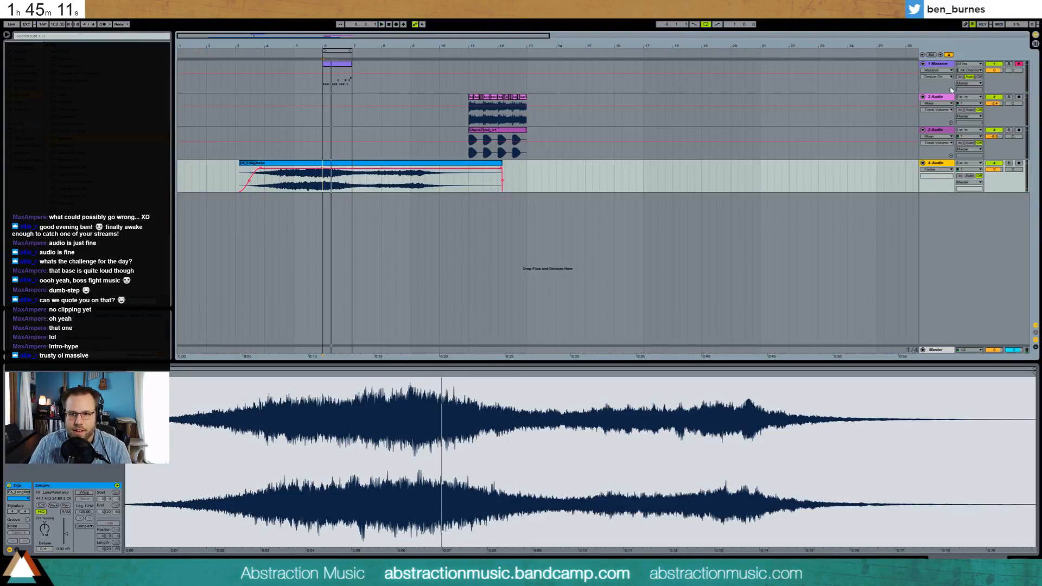
{"action": "left_click", "coordinate": [1008, 63]}
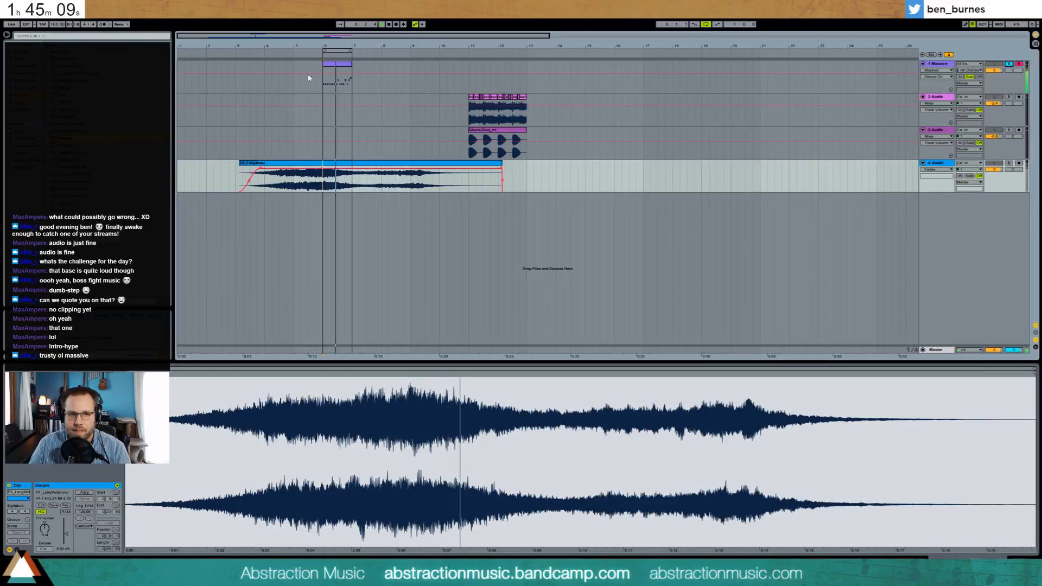
{"action": "left_click", "coordinate": [334, 65]}
{"action": "key", "text": "space"}
Move the bass and drum loop clips from bar 11 to bar 6, unsolo Massive and play the parts together.
{"action": "left_click_drag", "start_coordinate": [471, 116], "coordinate": [368, 142]}
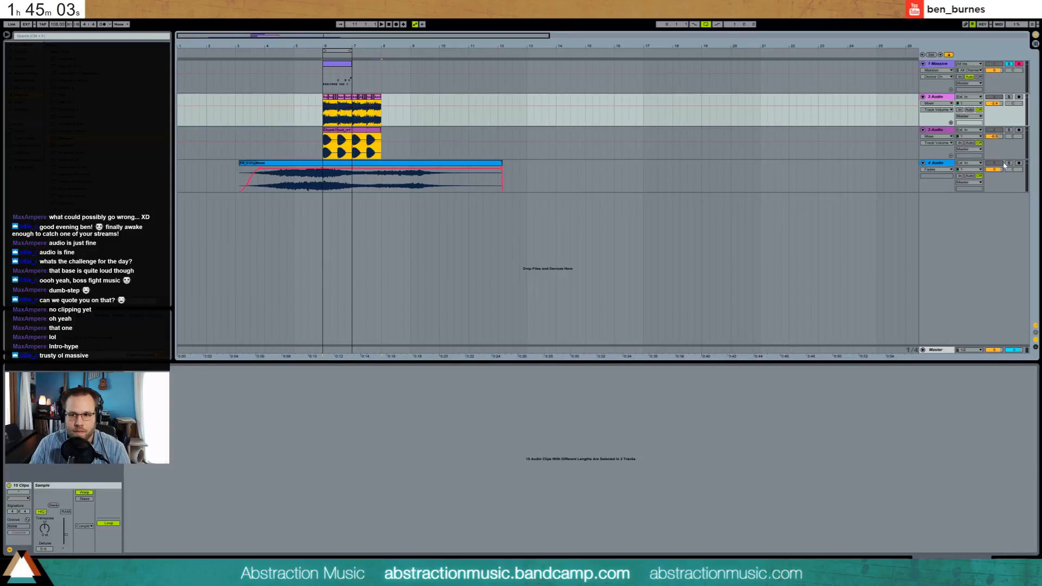
{"action": "left_click", "coordinate": [995, 163]}
{"action": "left_click", "coordinate": [1008, 66]}
{"action": "key", "text": "space"}
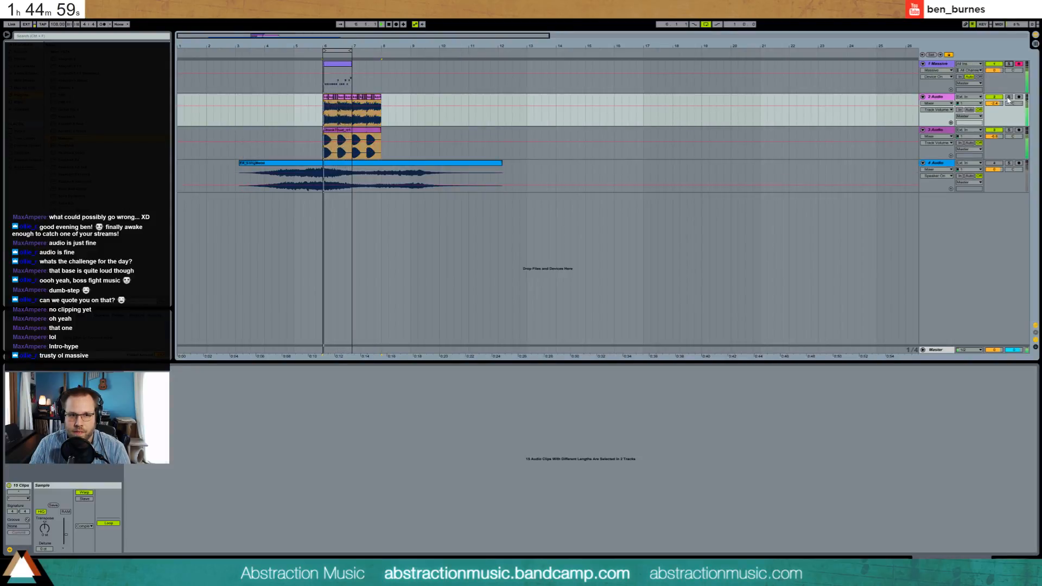
{"action": "key", "text": "space"}
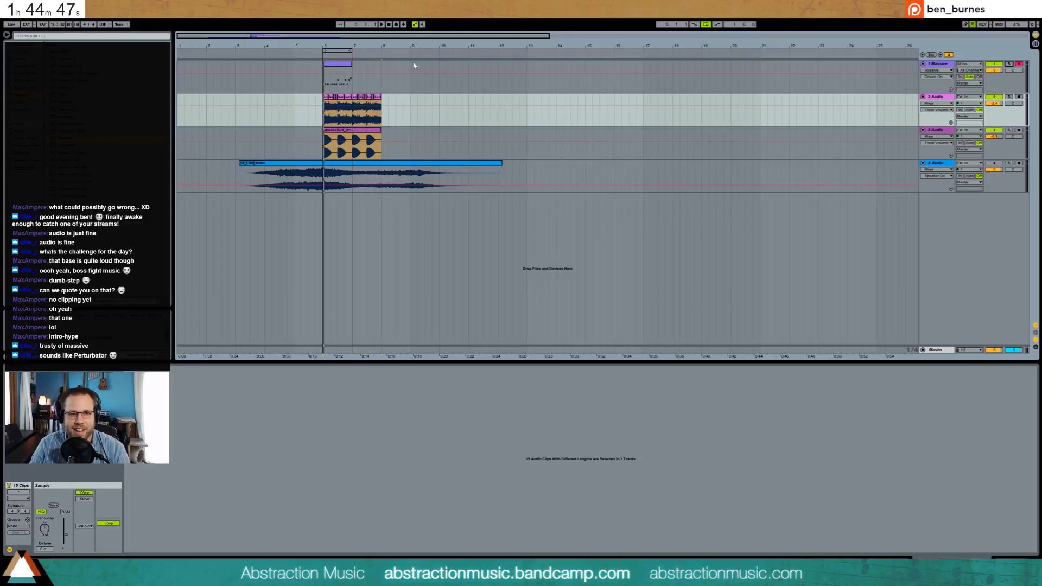
Extend the Massive clip and the playback loop to bar 8 and play the two-bar section.
{"action": "left_click_drag", "start_coordinate": [349, 64], "coordinate": [380, 51]}
{"action": "key", "text": "space"}
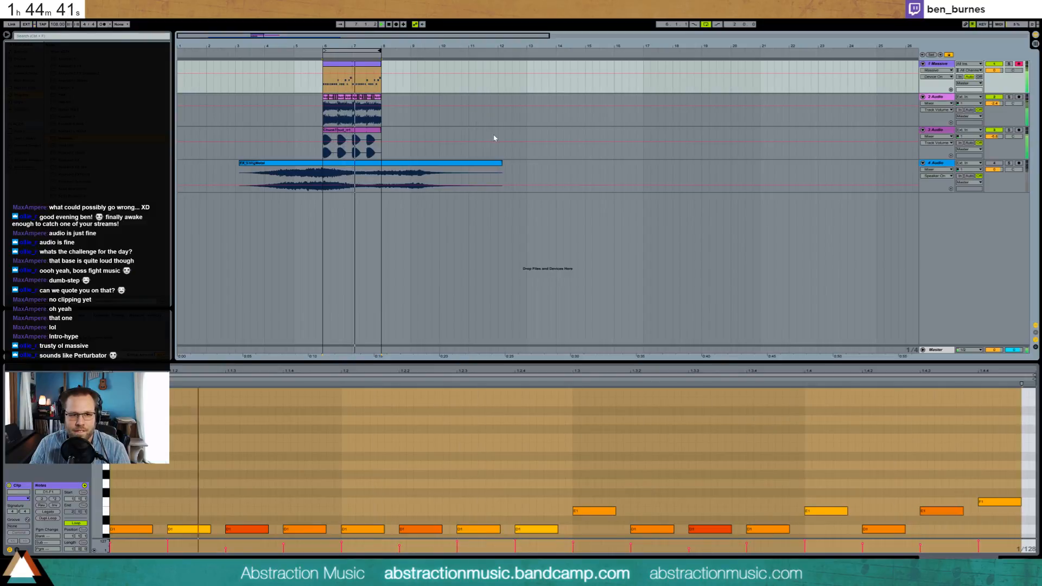
In the second track's EQ Eight, raise the low-cut frequency and make the low-mid dip shallower and higher in frequency.
{"action": "left_click", "coordinate": [937, 97]}
{"action": "key", "text": "shift+Tab"}
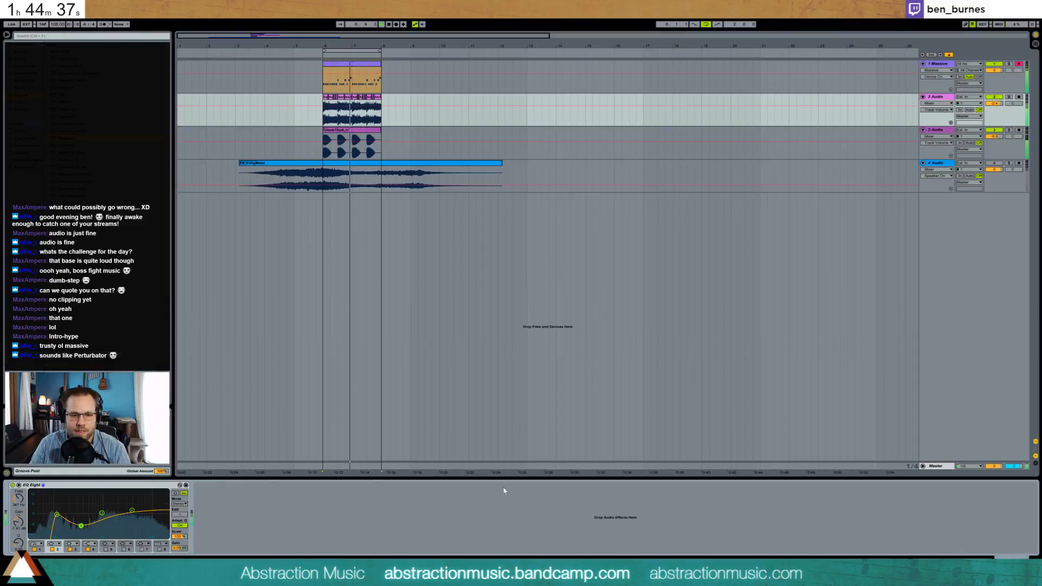
{"action": "mouse_move", "coordinate": [81, 526]}
{"action": "left_mouse_down"}
{"action": "mouse_move", "coordinate": [67, 515]}
{"action": "mouse_move", "coordinate": [93, 519]}
{"action": "left_mouse_up"}
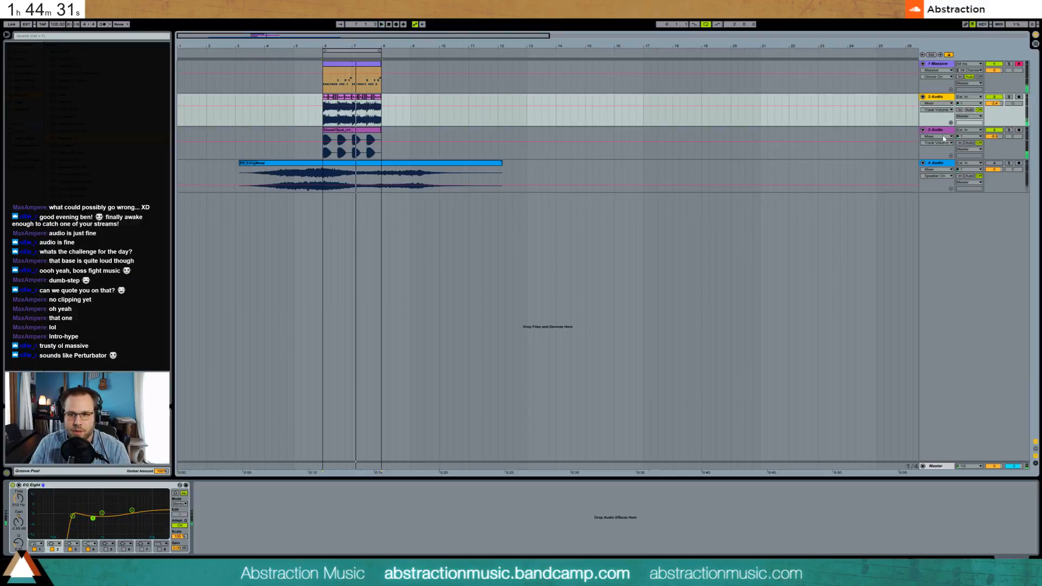
Group the two audio loop tracks below Massive and stop playback.
{"action": "left_click", "coordinate": [941, 132]}
{"action": "key", "text": "ctrl+g"}
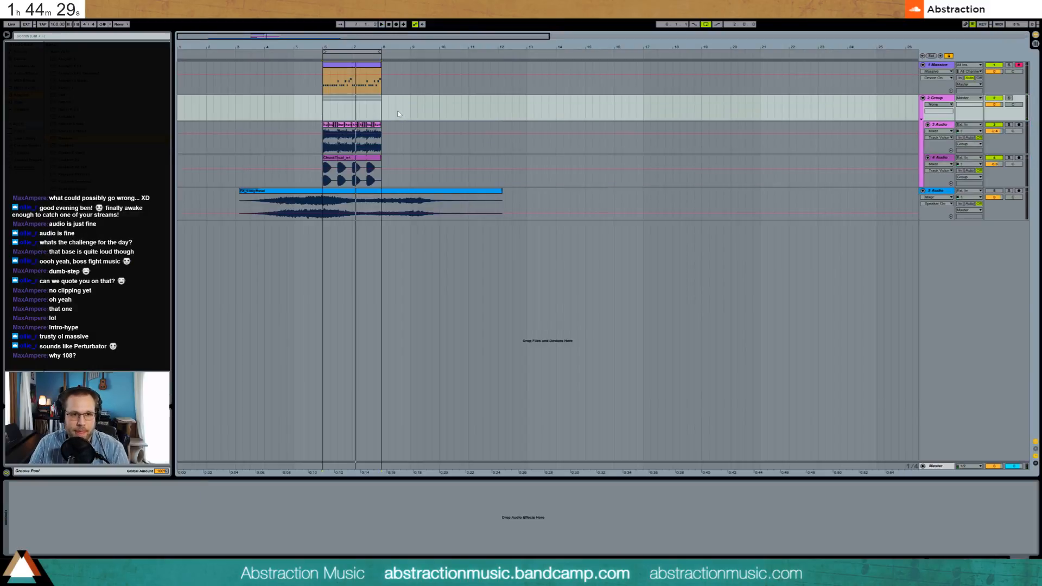
{"action": "key", "text": "space"}
Open the Massive clip's notes, raise the velocity of the weak low note shown third in the pattern, and play it back.
{"action": "double_click", "coordinate": [362, 68]}
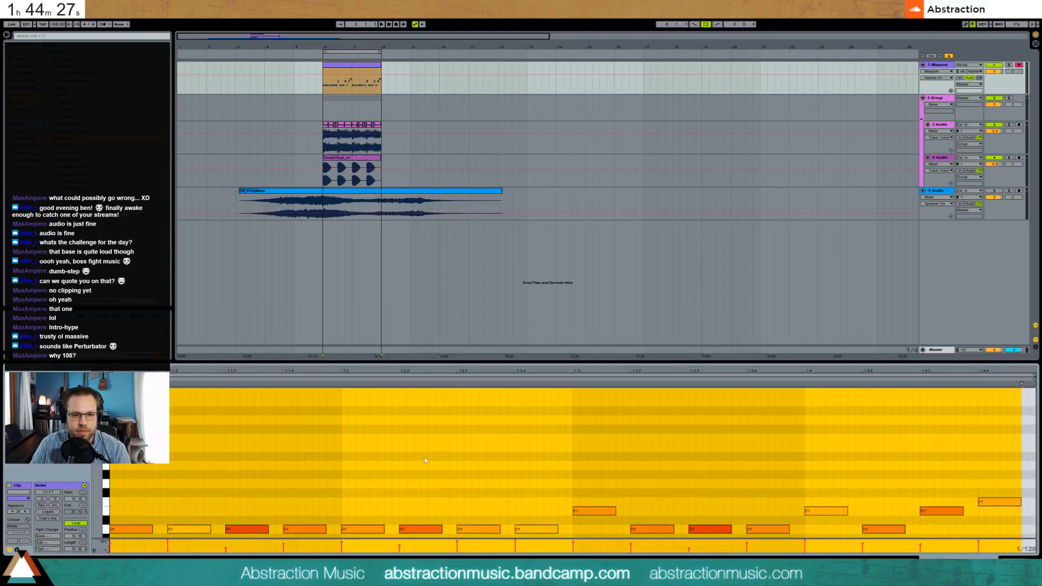
{"action": "left_click", "coordinate": [417, 459]}
{"action": "scroll", "coordinate": [194, 464], "scroll_direction": "down", "scroll_amount": 3}
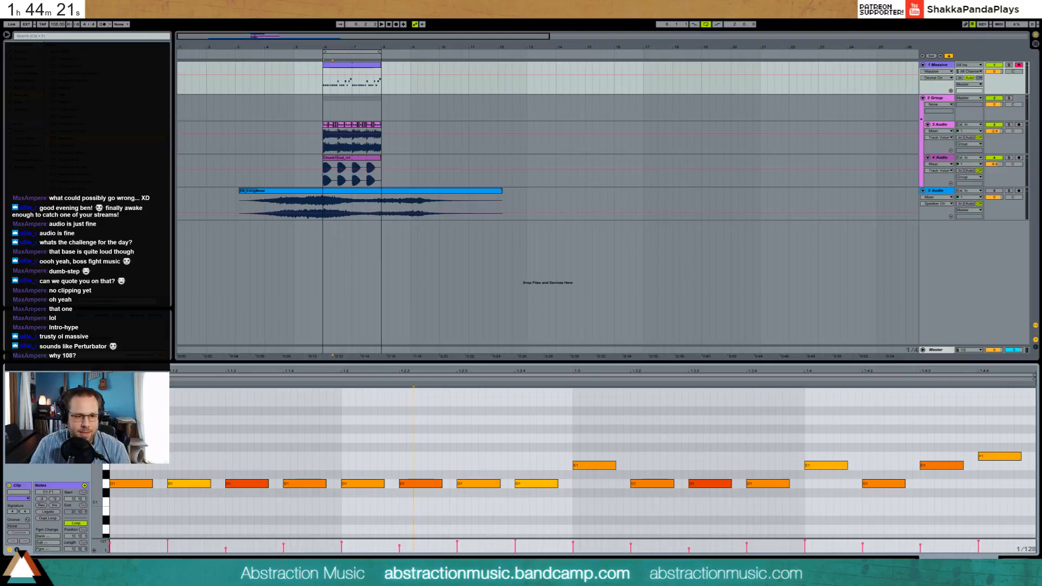
{"action": "left_click", "coordinate": [249, 484]}
{"action": "left_click_drag", "start_coordinate": [252, 483], "coordinate": [252, 470]}
{"action": "left_click_drag", "start_coordinate": [313, 483], "coordinate": [313, 468]}
{"action": "left_click", "coordinate": [247, 483]}
{"action": "key", "text": "space"}
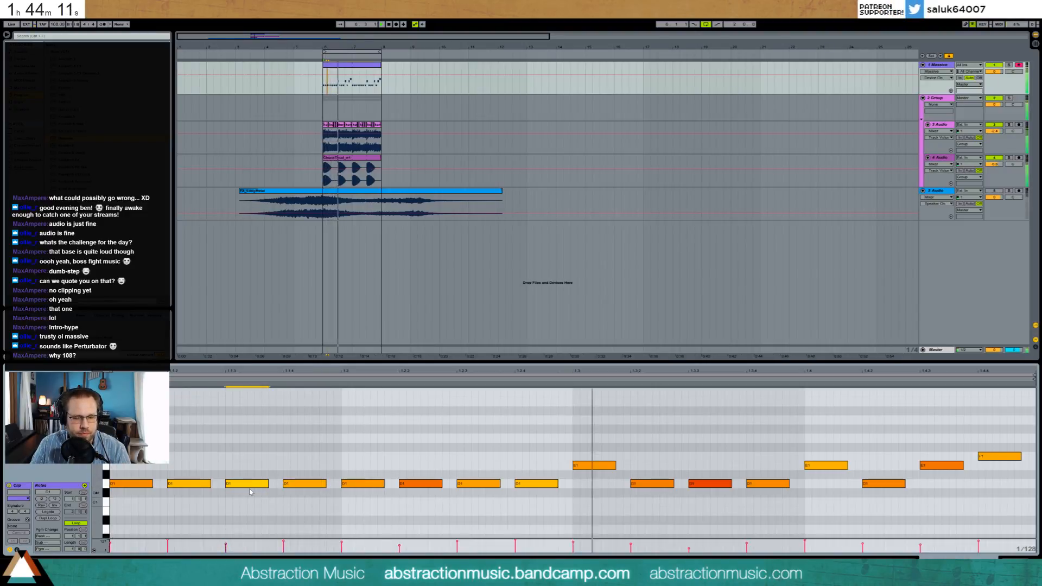
Vary the velocities of the remaining low and high notes in the second half of the Massive pattern.
{"action": "left_click", "coordinate": [524, 482]}
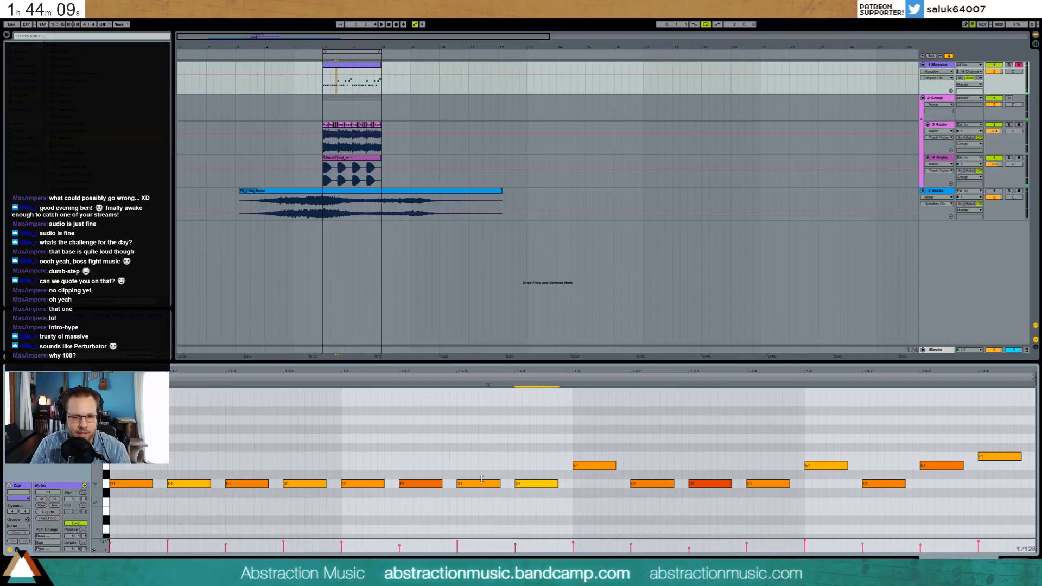
{"action": "left_click", "coordinate": [710, 483]}
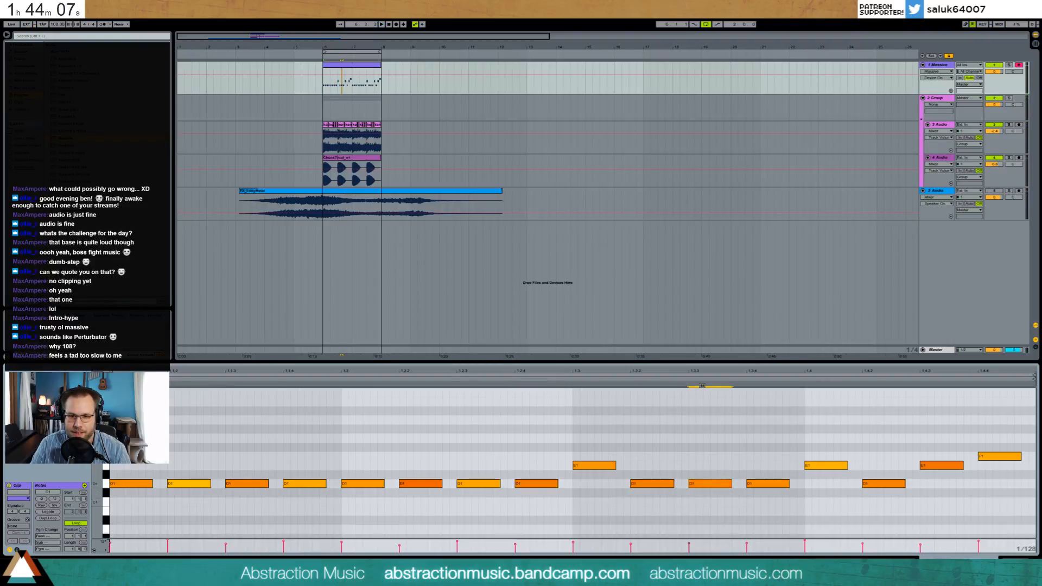
{"action": "left_click", "coordinate": [654, 483]}
{"action": "left_click", "coordinate": [777, 483]}
{"action": "left_click", "coordinate": [825, 465]}
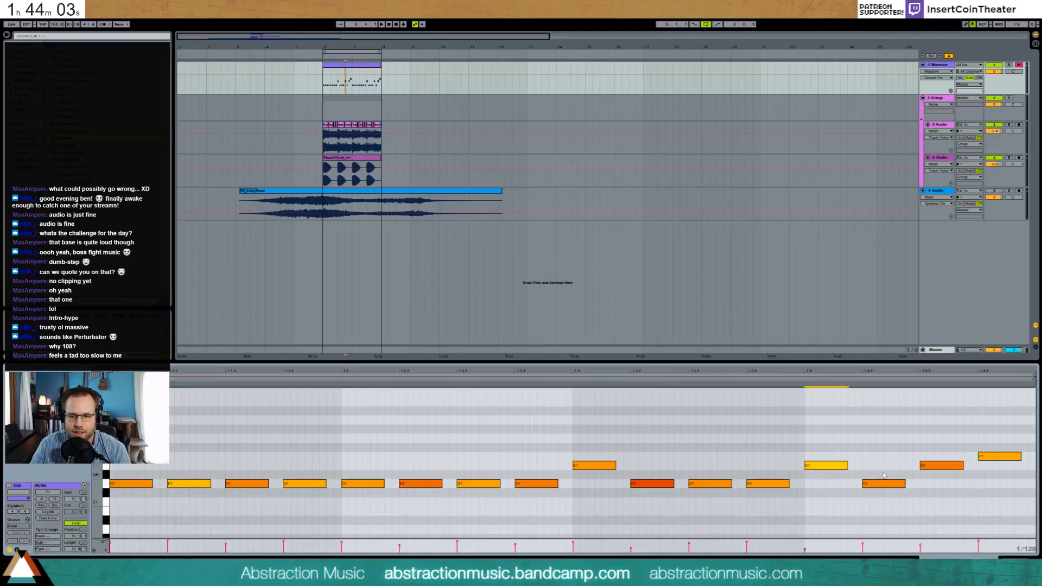
{"action": "left_click_drag", "start_coordinate": [839, 466], "coordinate": [838, 436]}
{"action": "left_click", "coordinate": [872, 483]}
{"action": "left_click", "coordinate": [929, 467]}
{"action": "left_click", "coordinate": [1000, 457]}
{"action": "left_click_drag", "start_coordinate": [996, 457], "coordinate": [996, 454]}
Set the song tempo to 115 BPM and play the looped section.
{"action": "left_click", "coordinate": [53, 24]}
{"action": "type", "text": "115"}
{"action": "key", "text": "Return"}
{"action": "key", "text": "space"}
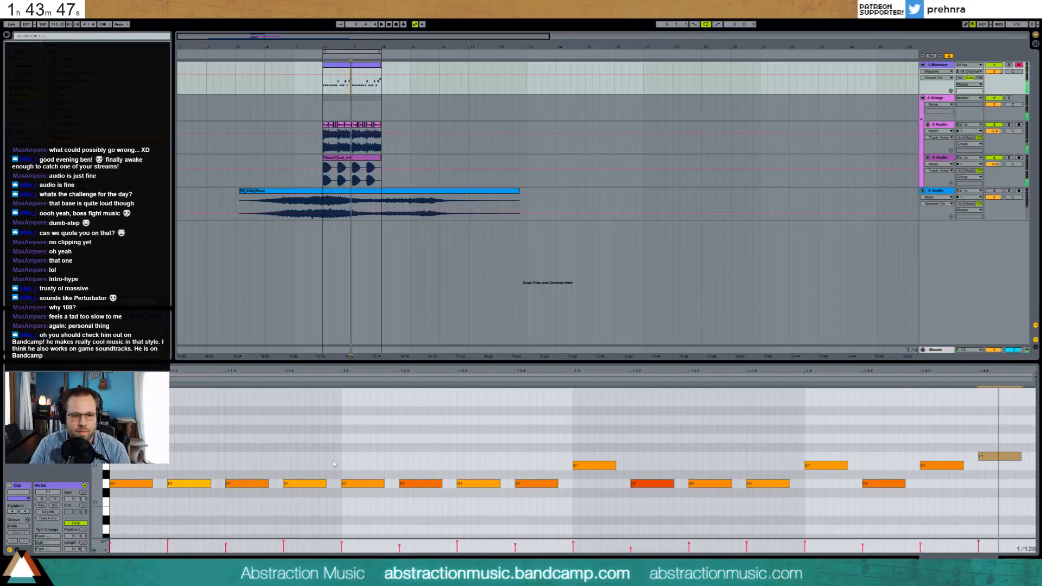
Shift the FX_LongMetal clip slightly earlier and shorten it to about the middle of bar 8 with a fade-out.
{"action": "key", "text": "space"}
{"action": "left_click_drag", "start_coordinate": [338, 191], "coordinate": [333, 192]}
{"action": "left_click", "coordinate": [733, 191]}
{"action": "key", "text": "space"}
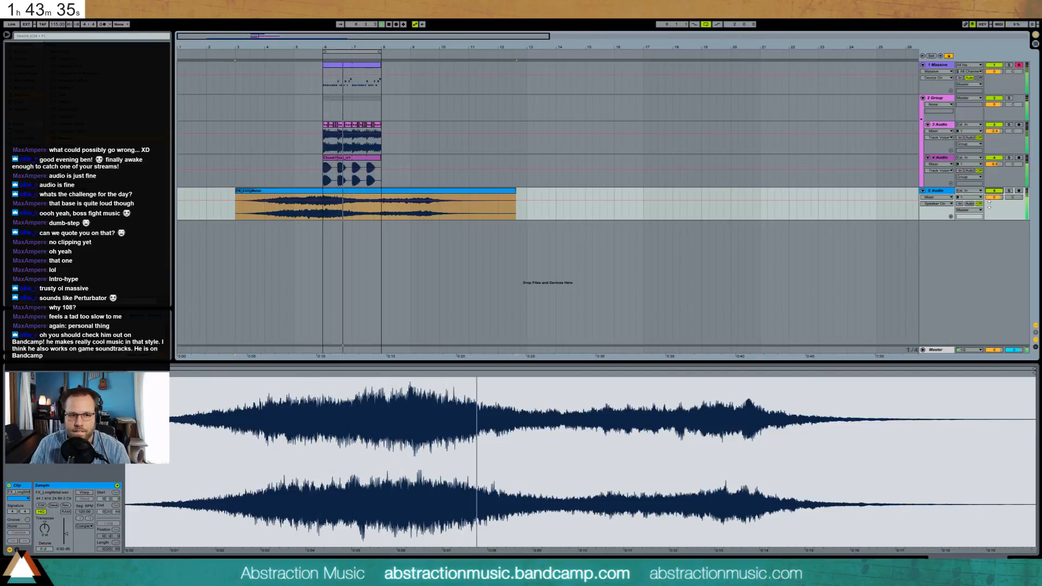
{"action": "mouse_move", "coordinate": [515, 201]}
{"action": "left_mouse_down"}
{"action": "mouse_move", "coordinate": [381, 193]}
{"action": "mouse_move", "coordinate": [402, 192]}
{"action": "mouse_move", "coordinate": [395, 201]}
{"action": "left_mouse_up"}
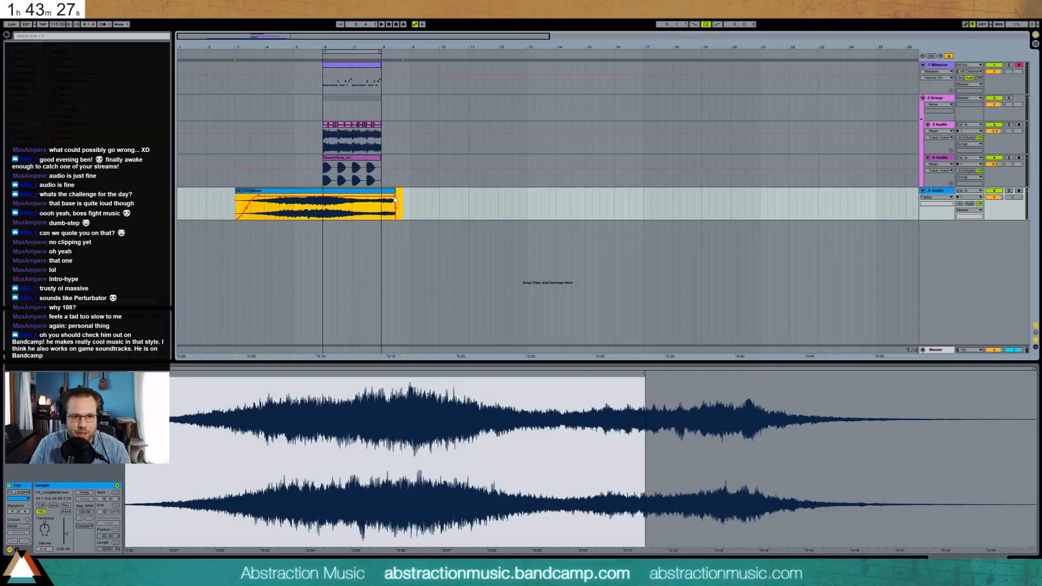
Extend the Massive clip to bar 10 and duplicate the clips on both grouped audio tracks to fill bars 8 to 10.
{"action": "left_click", "coordinate": [371, 71]}
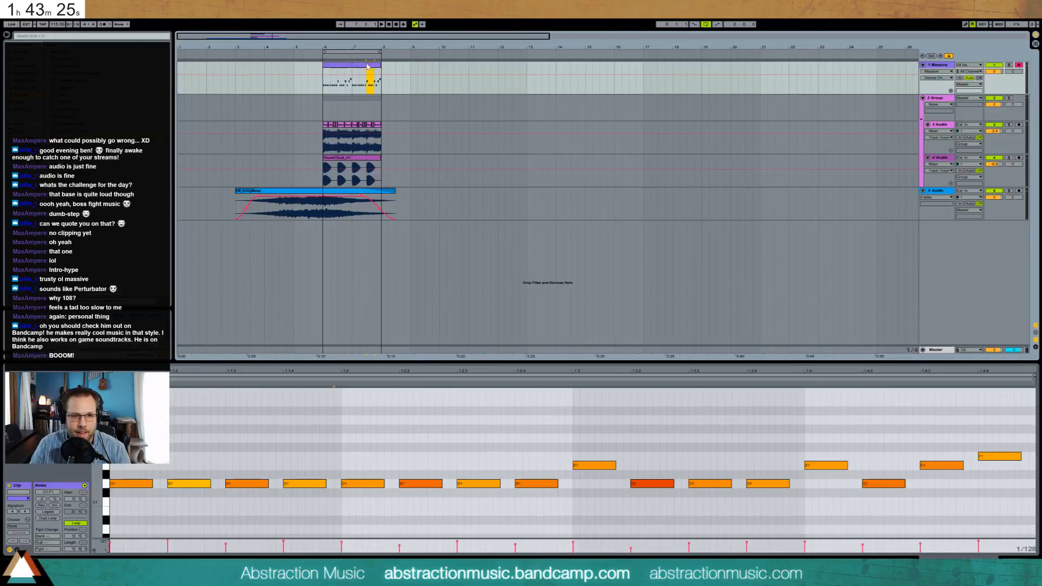
{"action": "left_click_drag", "start_coordinate": [381, 65], "coordinate": [439, 64]}
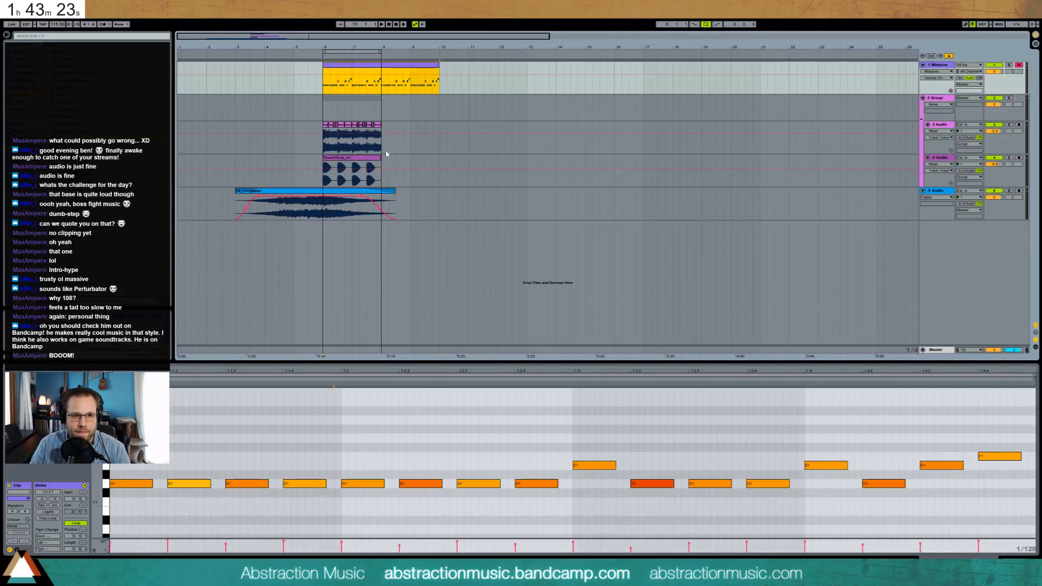
{"action": "left_click_drag", "start_coordinate": [382, 146], "coordinate": [329, 178]}
{"action": "left_click", "coordinate": [326, 180]}
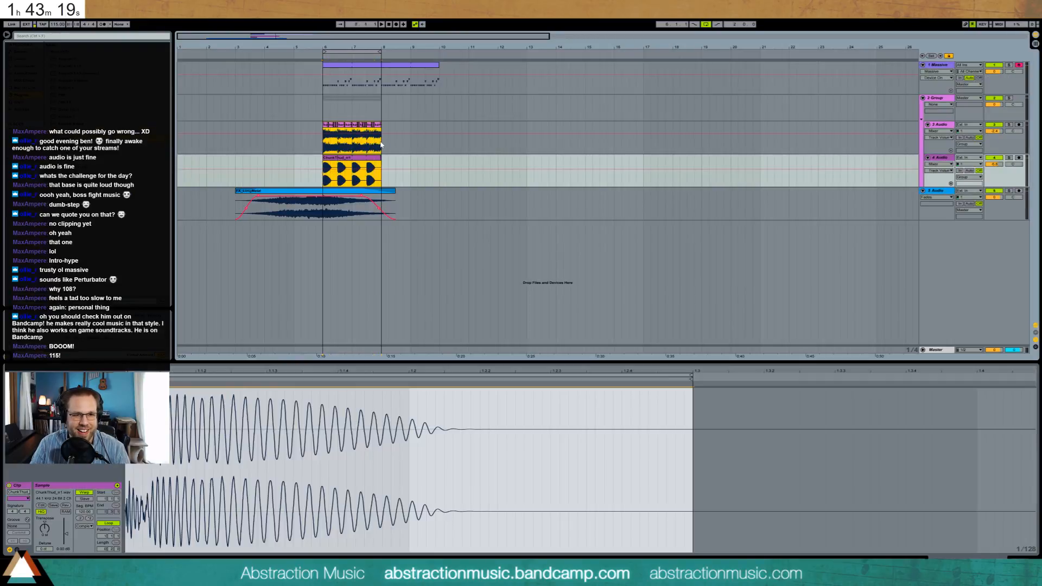
{"action": "left_click", "coordinate": [381, 145], "text": "shift"}
{"action": "key", "text": "ctrl+d"}
Play the new section with the loop on bars 8 to 10, and extend the loop start back to bar 6.
{"action": "left_click_drag", "start_coordinate": [370, 54], "coordinate": [428, 54]}
{"action": "key", "text": "space"}
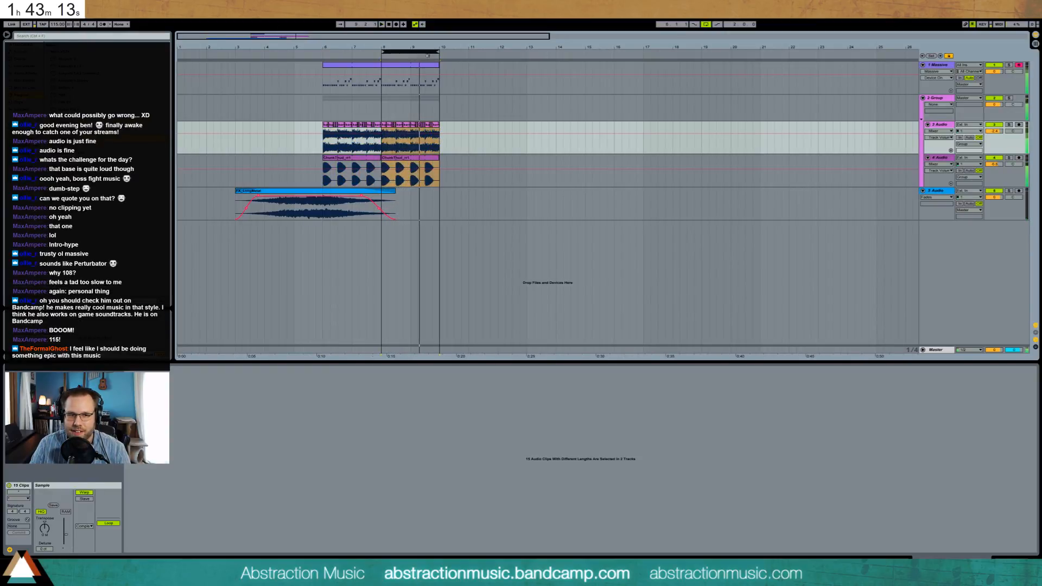
{"action": "left_click_drag", "start_coordinate": [383, 54], "coordinate": [325, 54]}
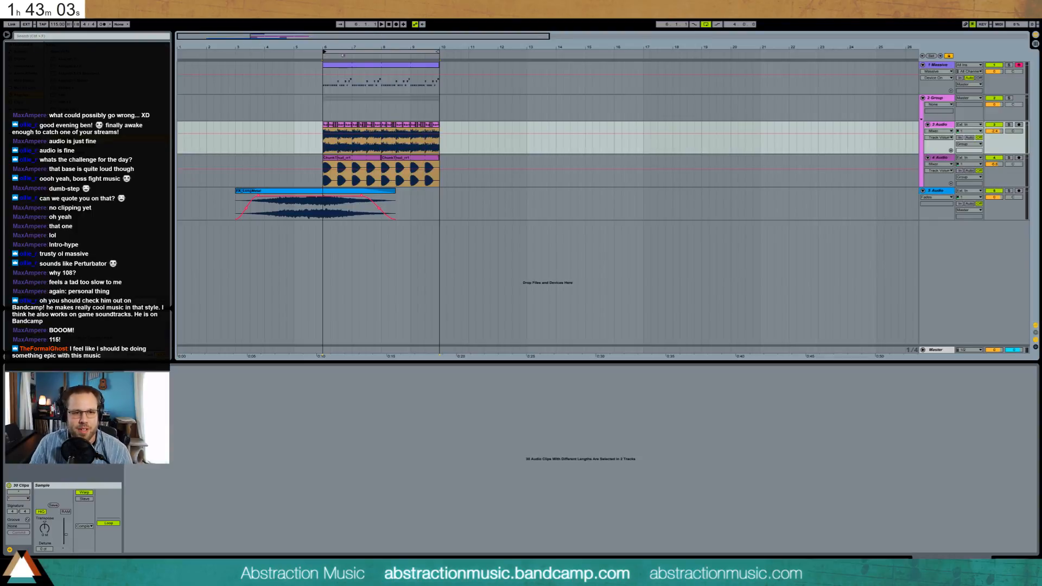
Adjust velocities of more Massive notes, weakening the low note before the first high note, and play the four-bar loop.
{"action": "left_click", "coordinate": [350, 71]}
{"action": "left_click", "coordinate": [278, 459]}
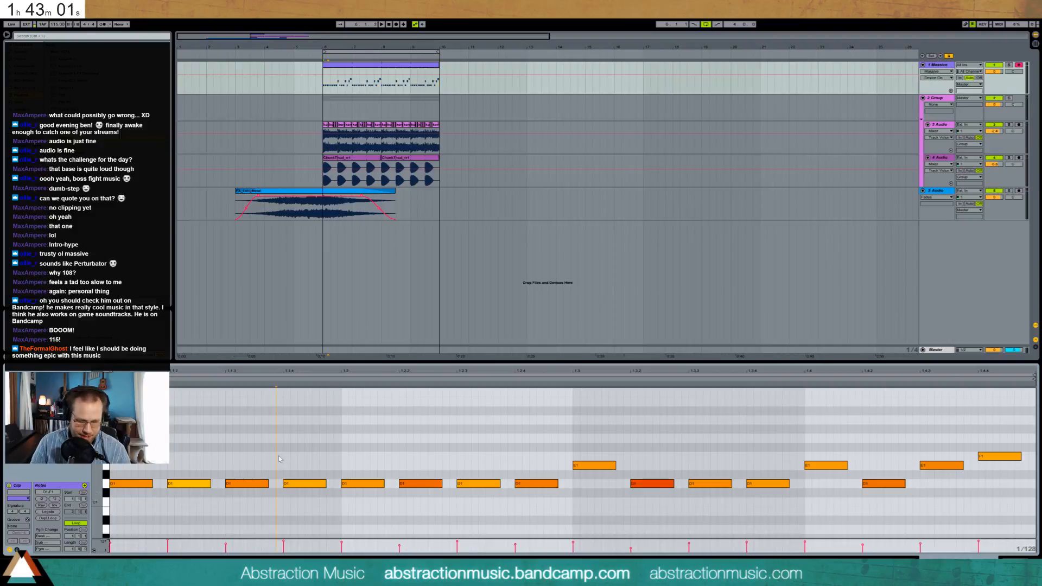
{"action": "left_click", "coordinate": [361, 482]}
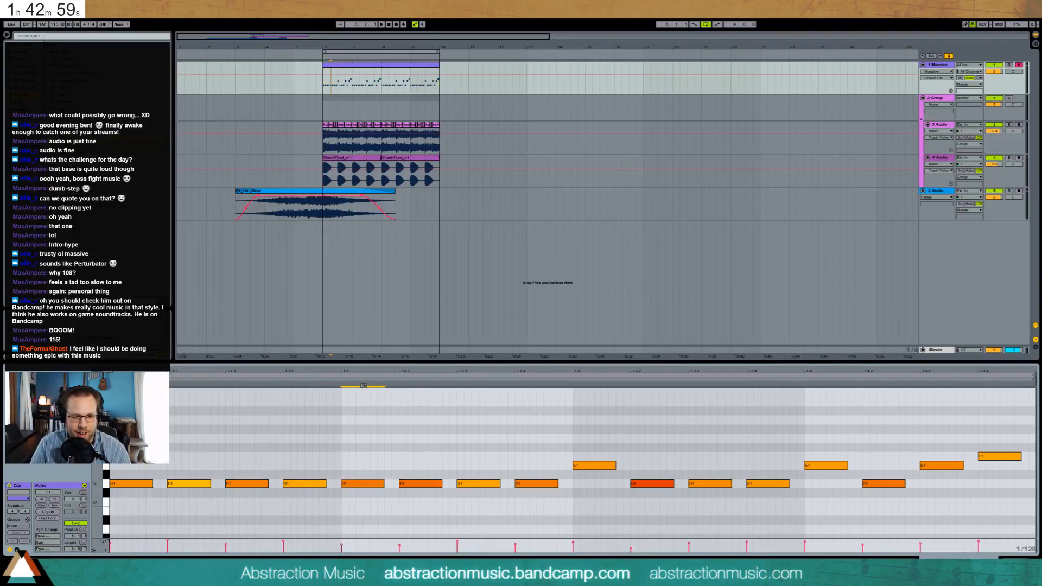
{"action": "left_click", "coordinate": [528, 484]}
{"action": "left_click", "coordinate": [682, 484]}
{"action": "left_click", "coordinate": [777, 485]}
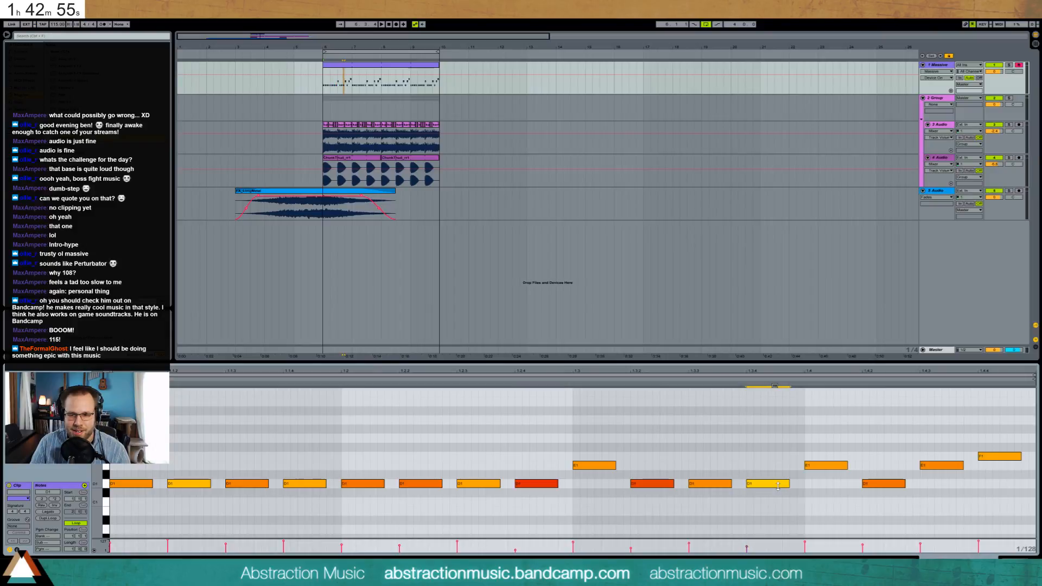
{"action": "left_click", "coordinate": [947, 465]}
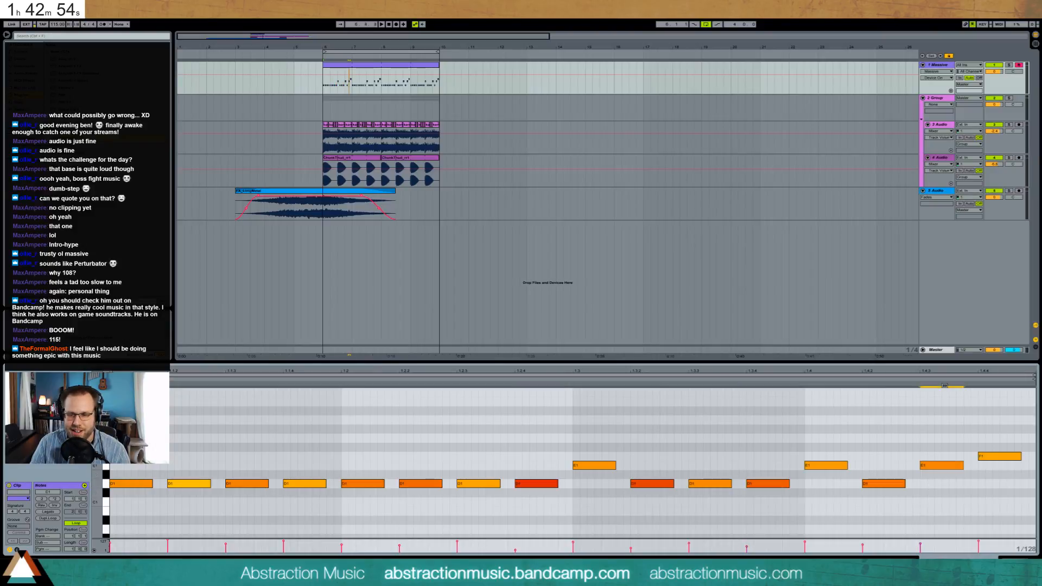
{"action": "left_click", "coordinate": [1001, 457]}
{"action": "key", "text": "space"}
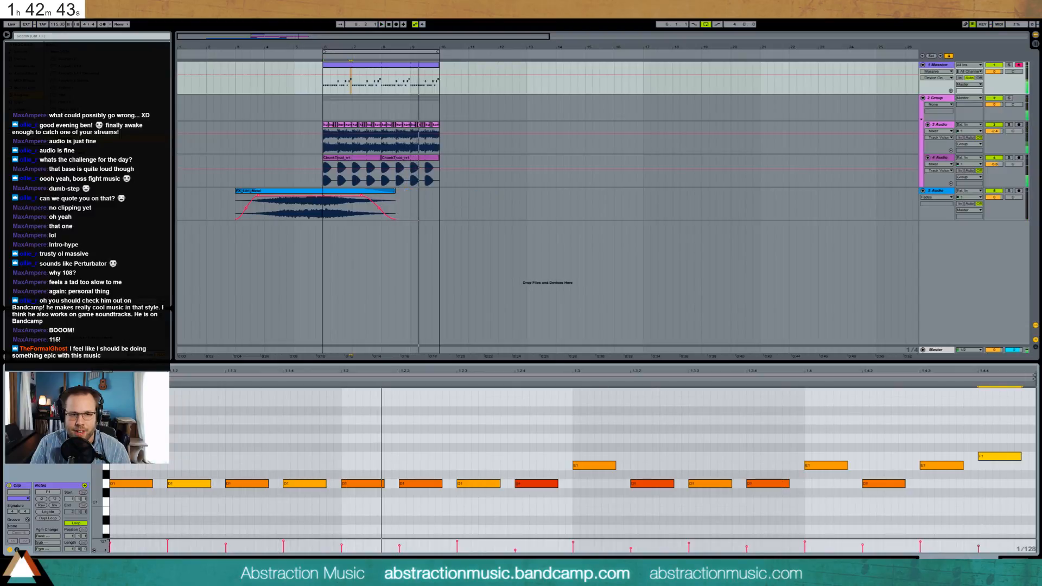
Duplicate the FX_LongMetal track and trim the copied clip so it spans only bars 6 to 8.
{"action": "left_click", "coordinate": [388, 196]}
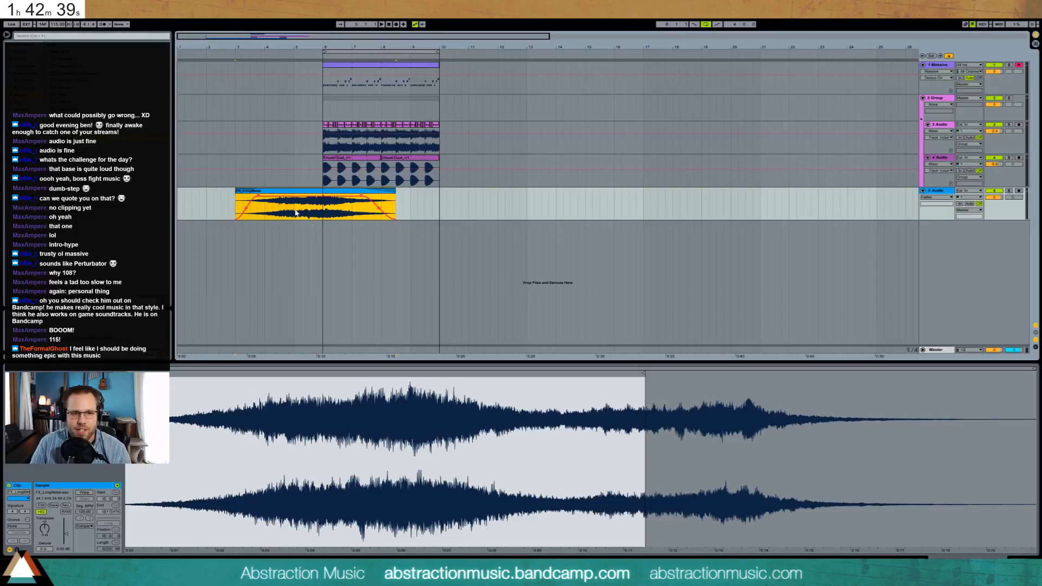
{"action": "left_click", "coordinate": [939, 192]}
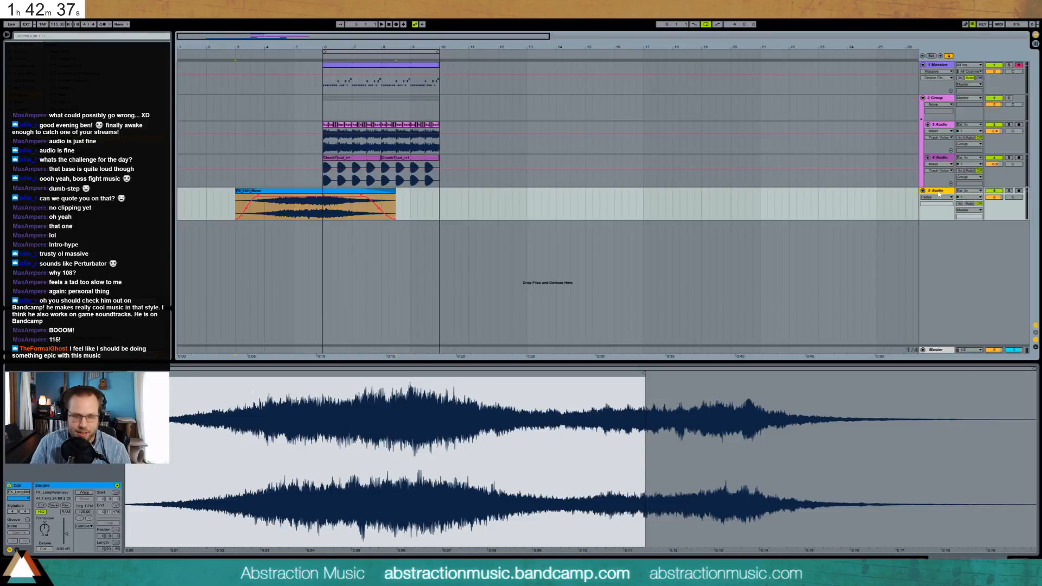
{"action": "key", "text": "ctrl+d"}
{"action": "left_click_drag", "start_coordinate": [331, 228], "coordinate": [382, 228]}
{"action": "left_click_drag", "start_coordinate": [291, 228], "coordinate": [391, 230]}
{"action": "left_click", "coordinate": [388, 231]}
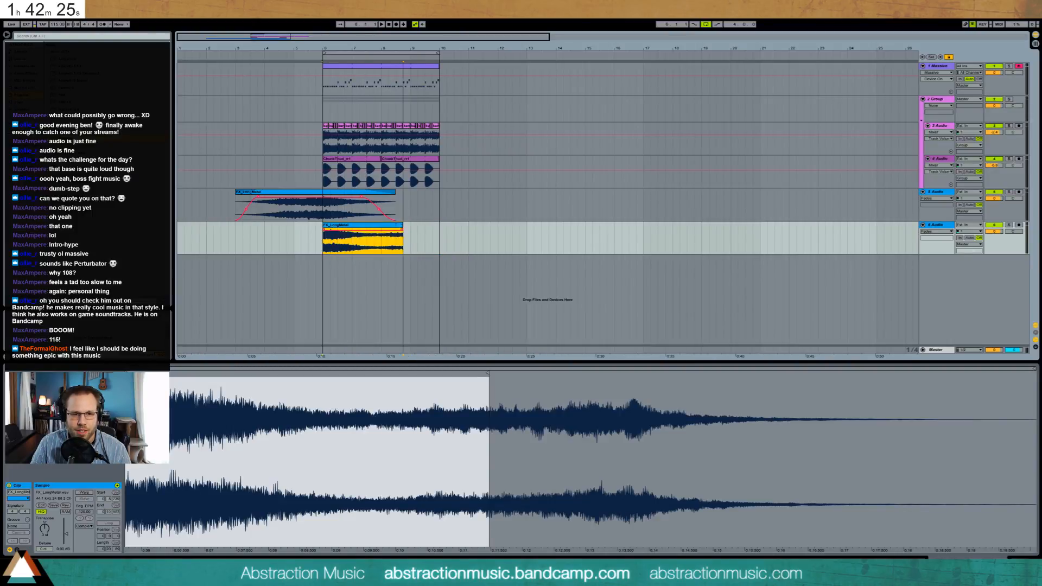
{"action": "left_click_drag", "start_coordinate": [487, 374], "coordinate": [389, 373]}
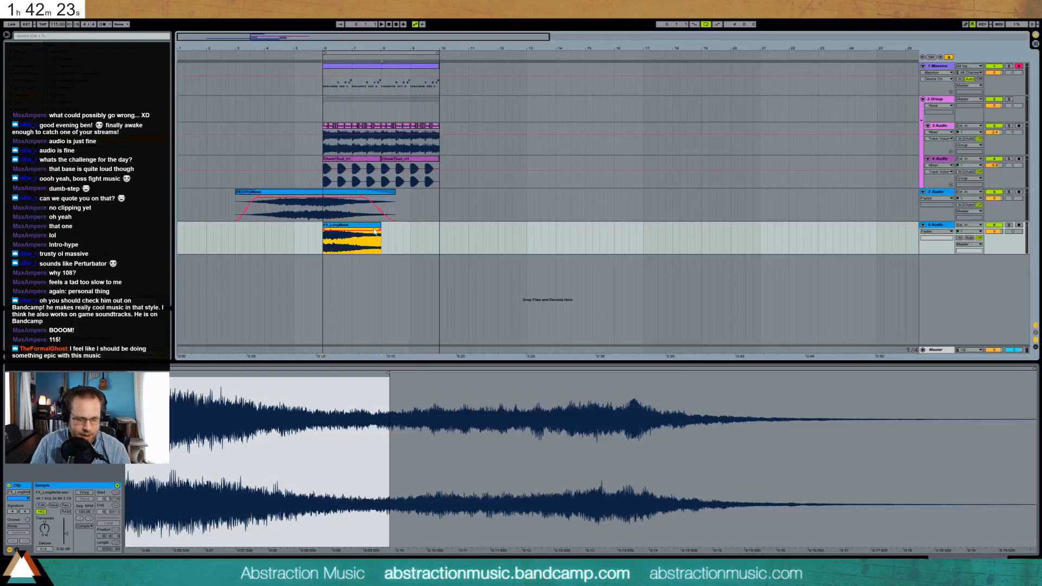
Add a Reverb to the duplicated metal track, adjust its decay time and raise its Dry/Wet amount.
{"action": "left_click", "coordinate": [1017, 561]}
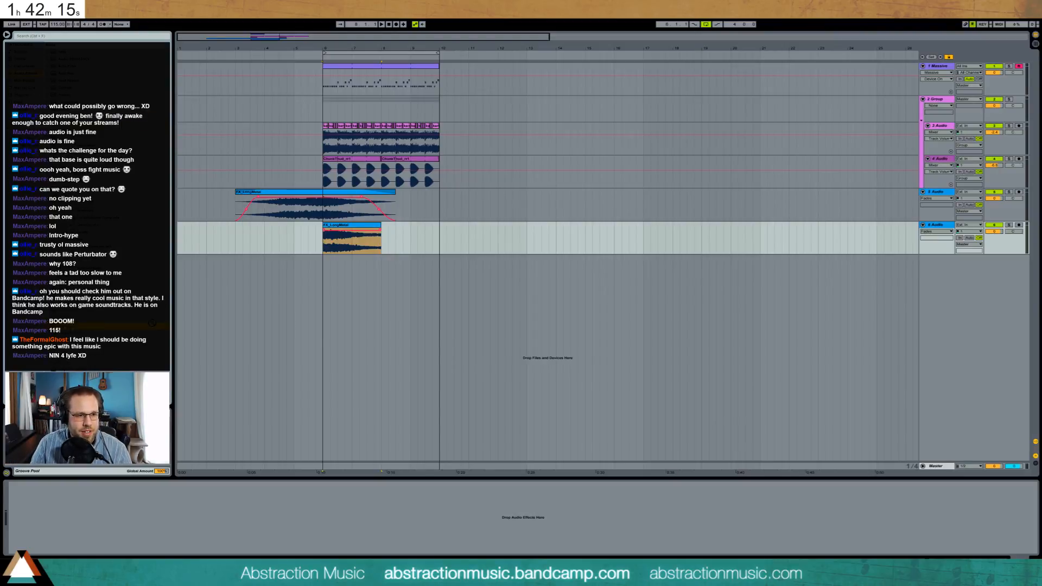
{"action": "left_click_drag", "start_coordinate": [138, 498], "coordinate": [113, 508]}
{"action": "left_click", "coordinate": [107, 545]}
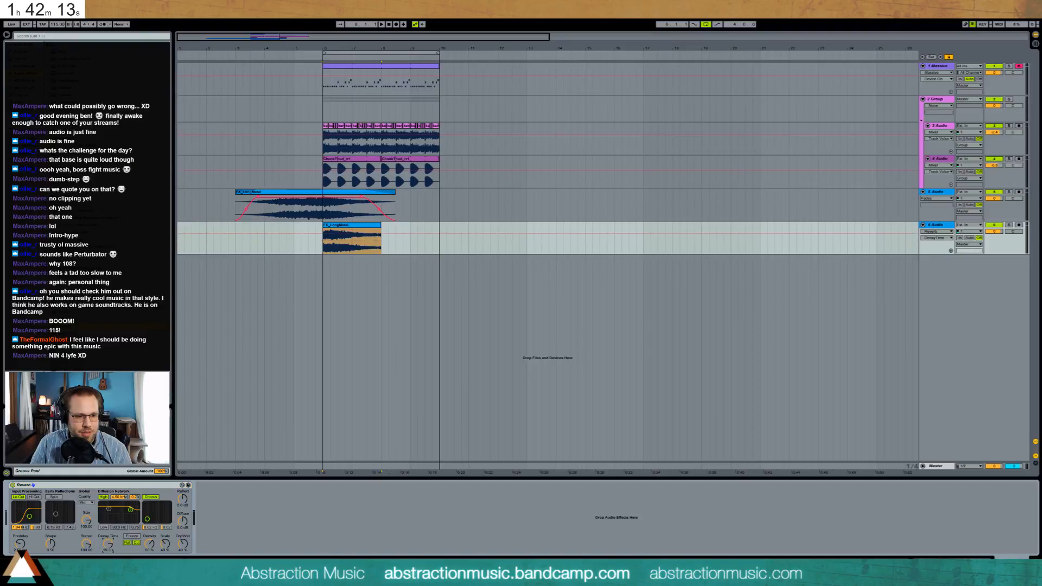
{"action": "left_click_drag", "start_coordinate": [183, 543], "coordinate": [182, 515]}
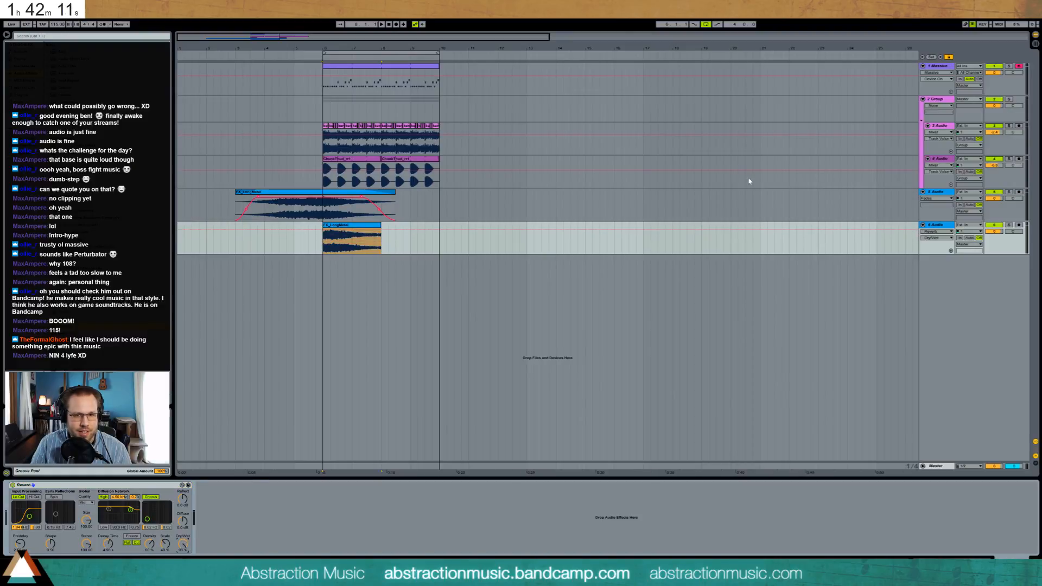
Solo the duplicated metal track, duplicate its clip to bars 8 to 10 and crossfade the two clips around bar 8.
{"action": "left_click", "coordinate": [1008, 225]}
{"action": "key", "text": "space"}
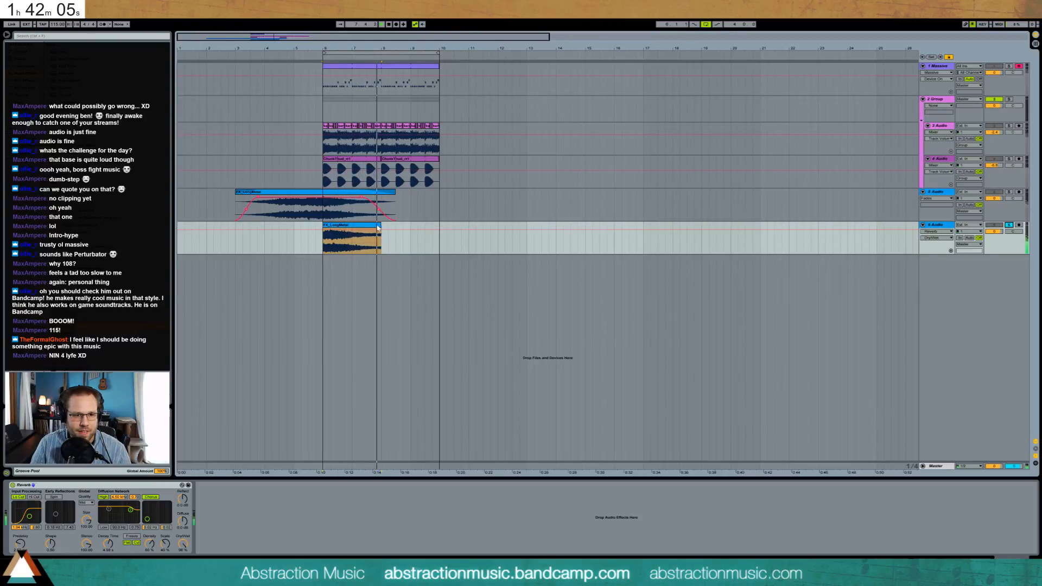
{"action": "key", "text": "ctrl+d"}
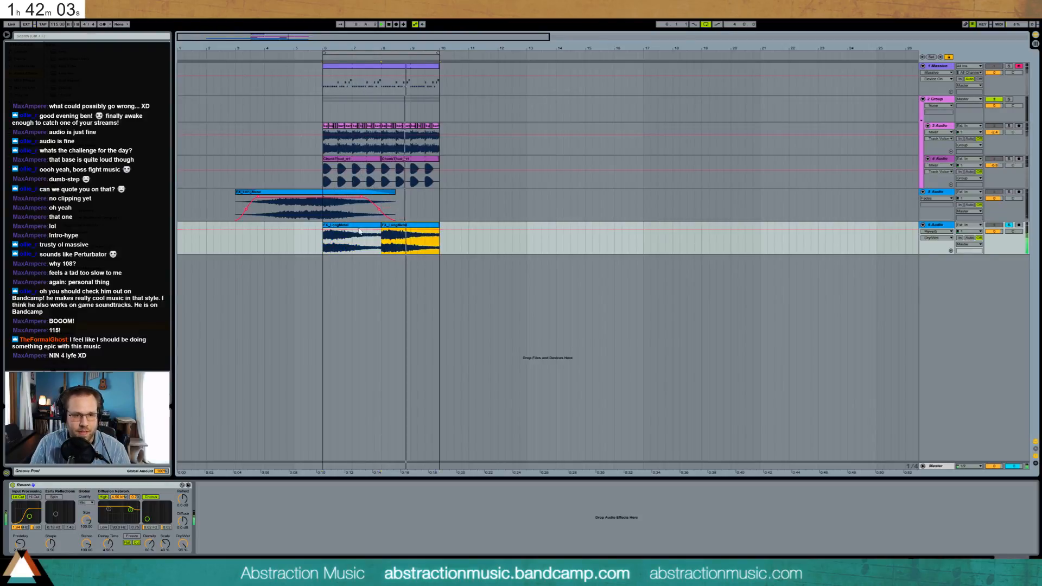
{"action": "key", "text": "ctrl+alt+f"}
{"action": "left_click", "coordinate": [380, 232]}
{"action": "left_click_drag", "start_coordinate": [380, 230], "coordinate": [371, 230]}
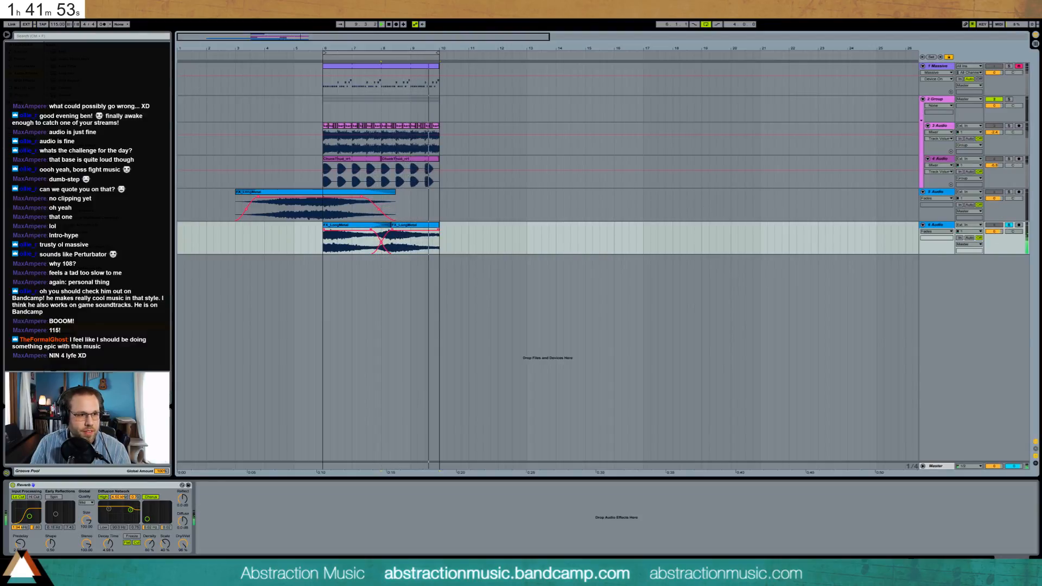
Add an Auto Filter before the Reverb, switch it to high-pass and lower its cutoff frequency.
{"action": "left_click_drag", "start_coordinate": [67, 66], "coordinate": [49, 516]}
{"action": "left_click", "coordinate": [43, 536]}
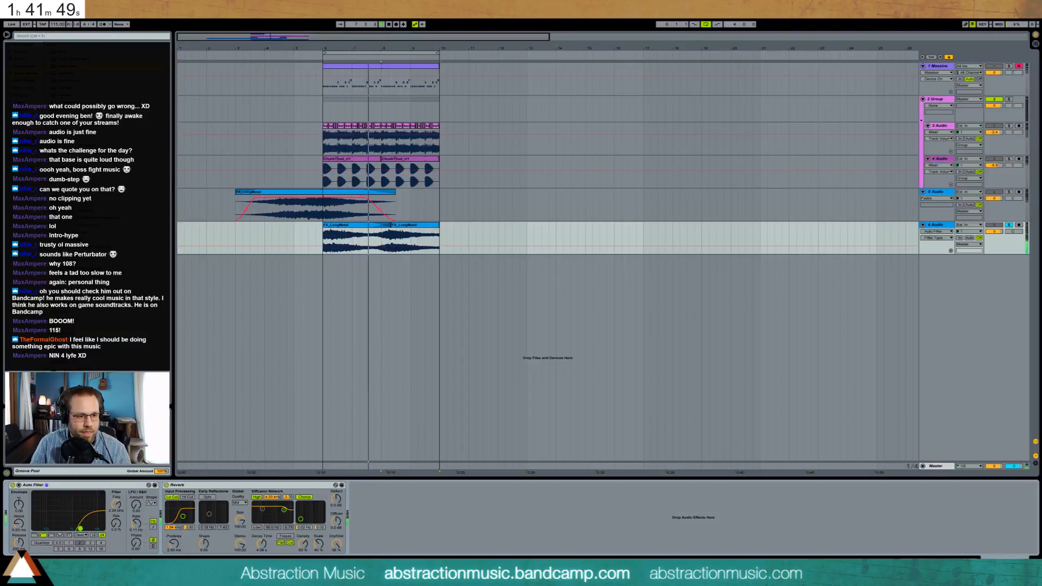
{"action": "left_click_drag", "start_coordinate": [67, 526], "coordinate": [61, 527]}
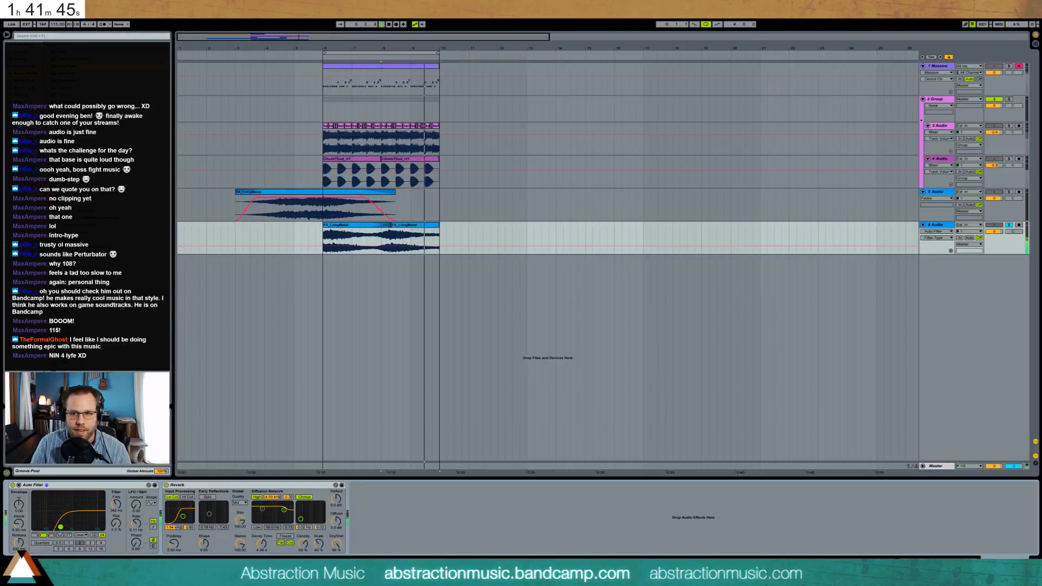
Unsolo the duplicated metal track and shorten the playback loop to bars 8 to 10.
{"action": "left_click", "coordinate": [1008, 225]}
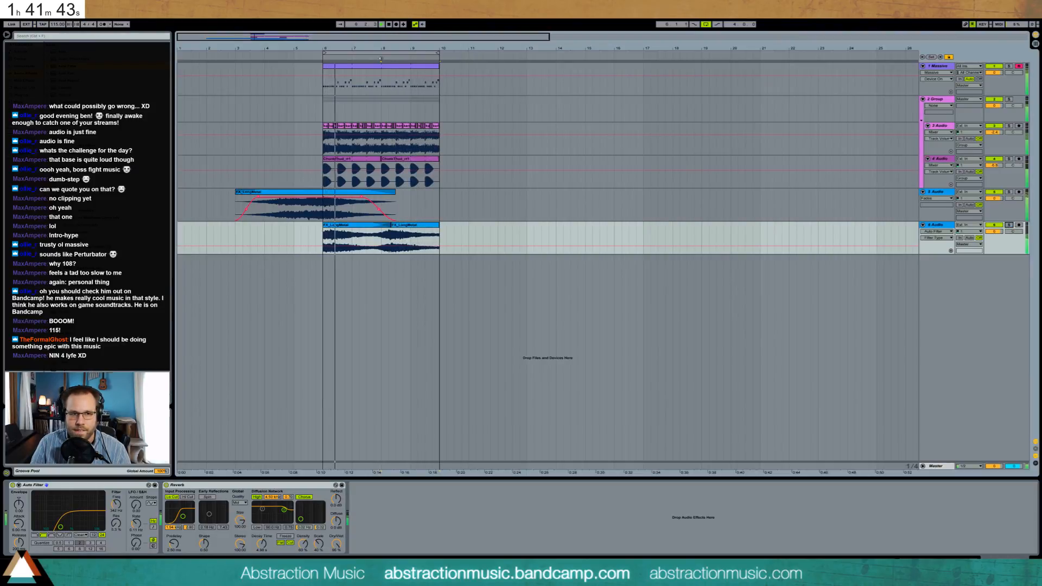
{"action": "left_click_drag", "start_coordinate": [324, 52], "coordinate": [383, 54]}
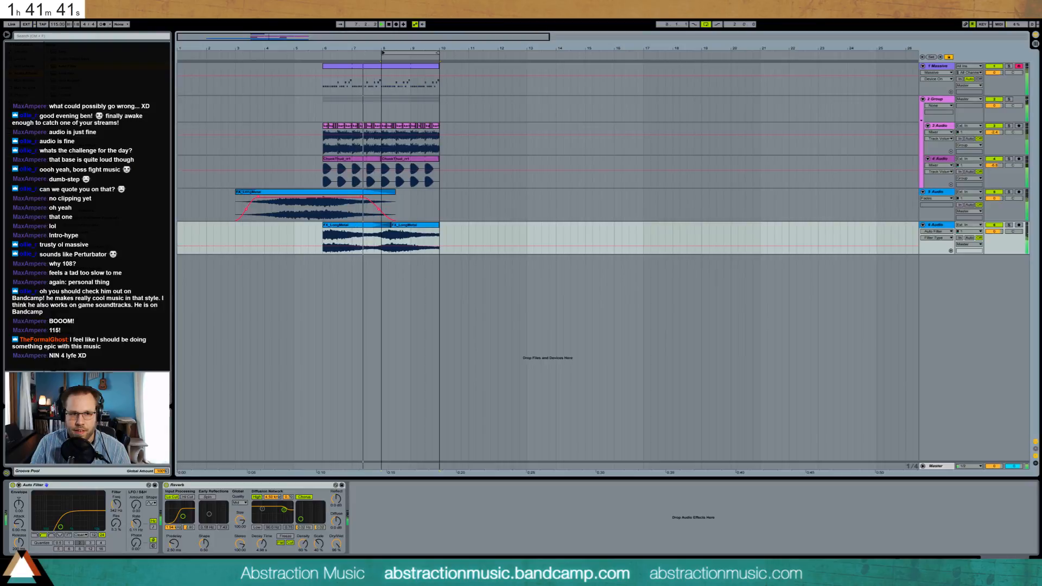
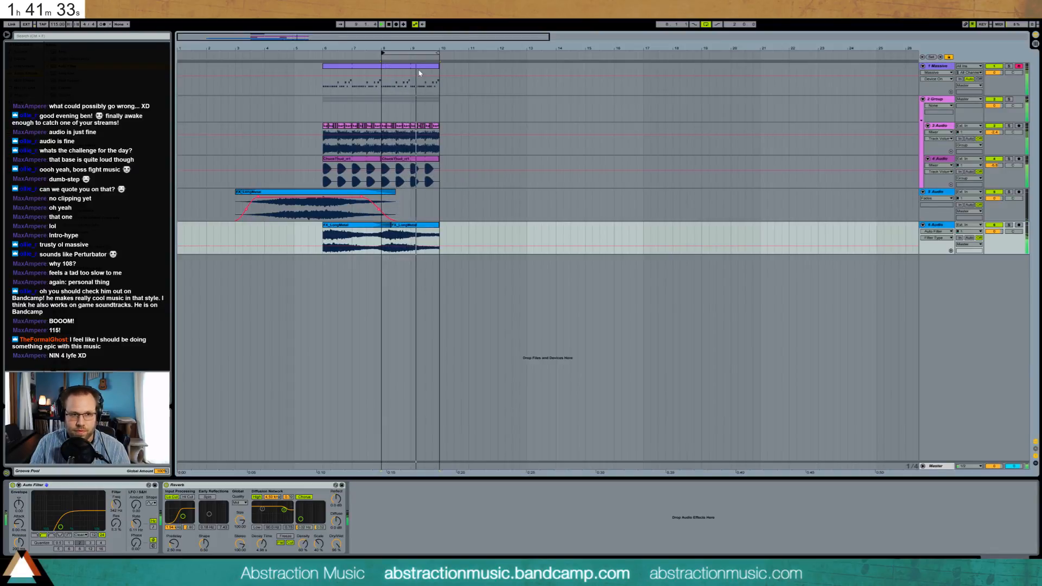
{"action": "left_click", "coordinate": [53, 26]}
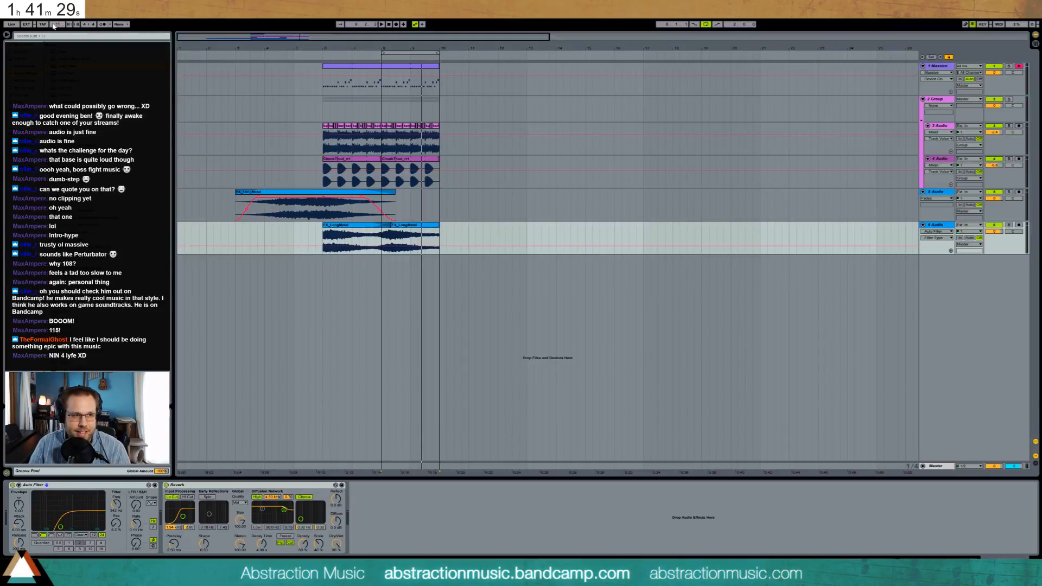
{"action": "key", "text": "Return"}
{"action": "key", "text": "ctrl+z"}
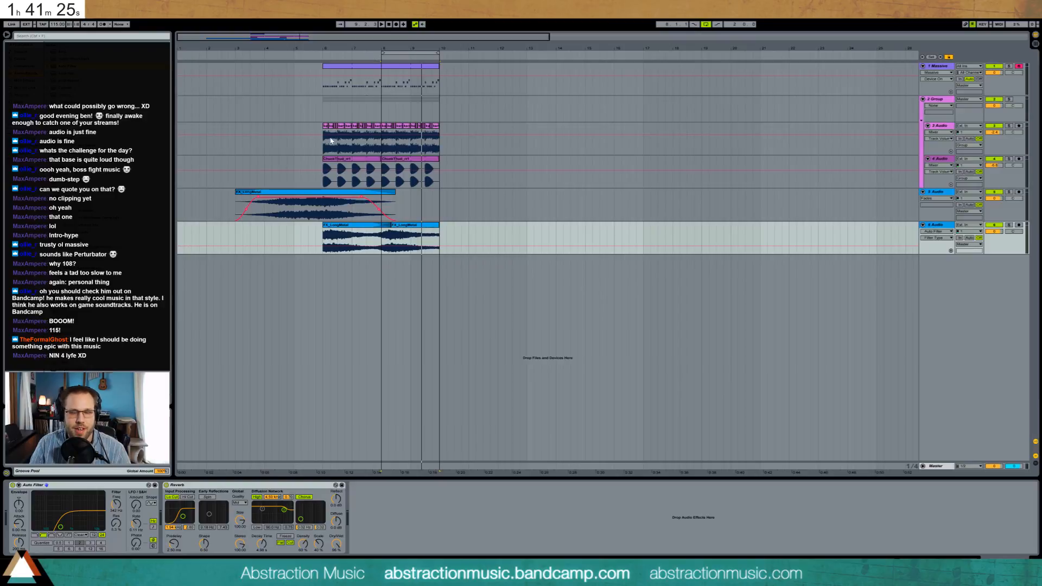
Play the arrangement from bar 6, and shift the upper loop clip in the group to bars 10 to 14.
{"action": "left_click", "coordinate": [324, 85]}
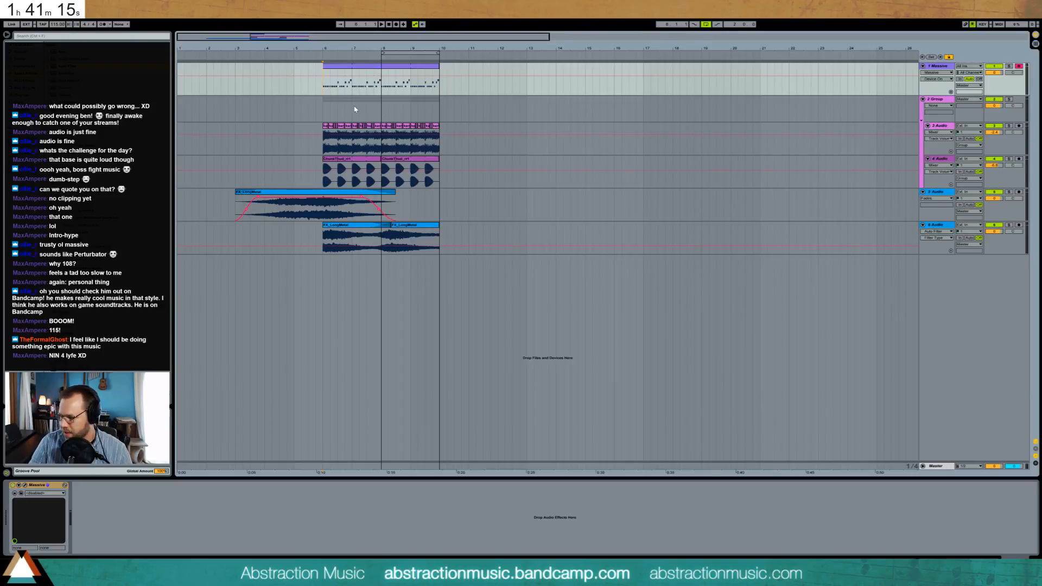
{"action": "key", "text": "space"}
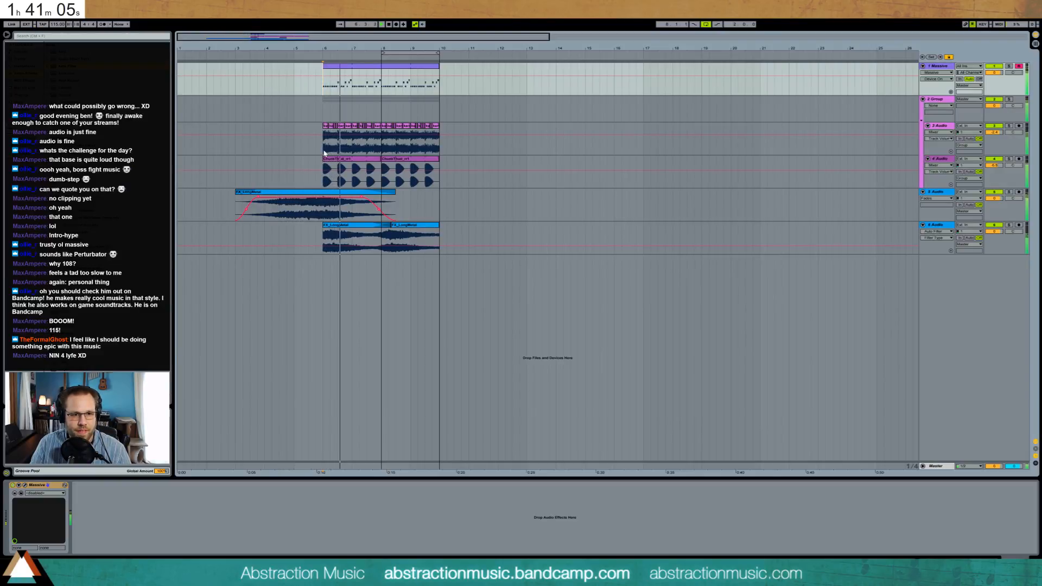
{"action": "left_click", "coordinate": [426, 141]}
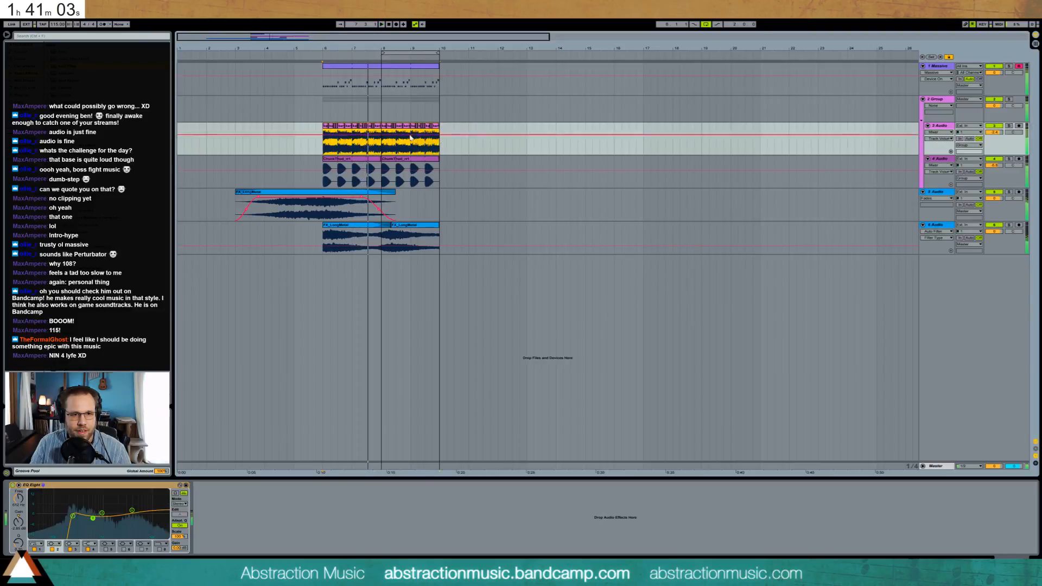
{"action": "key", "text": "ctrl+d"}
{"action": "key", "text": "space"}
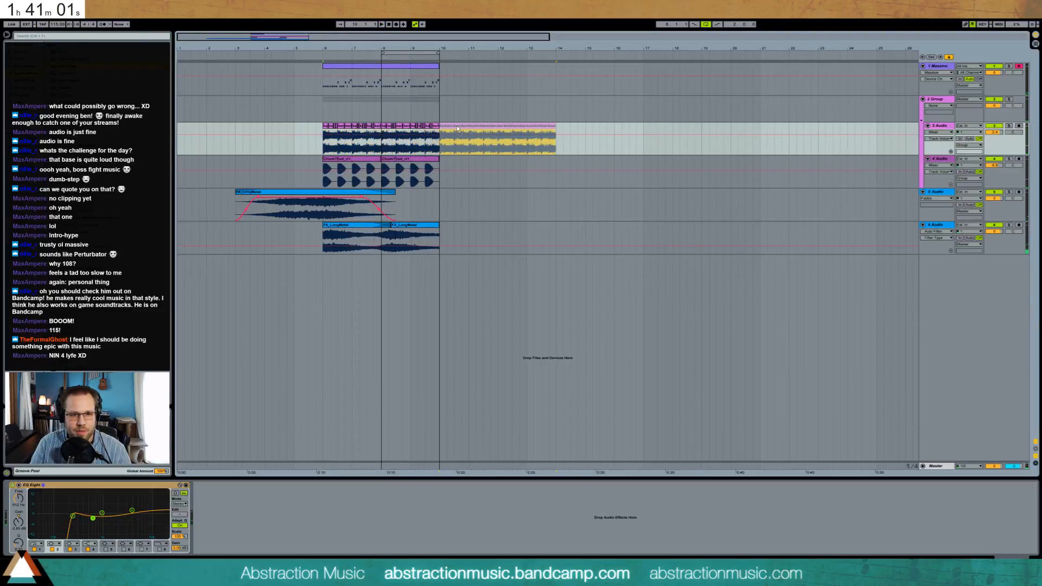
{"action": "left_click_drag", "start_coordinate": [459, 129], "coordinate": [458, 129]}
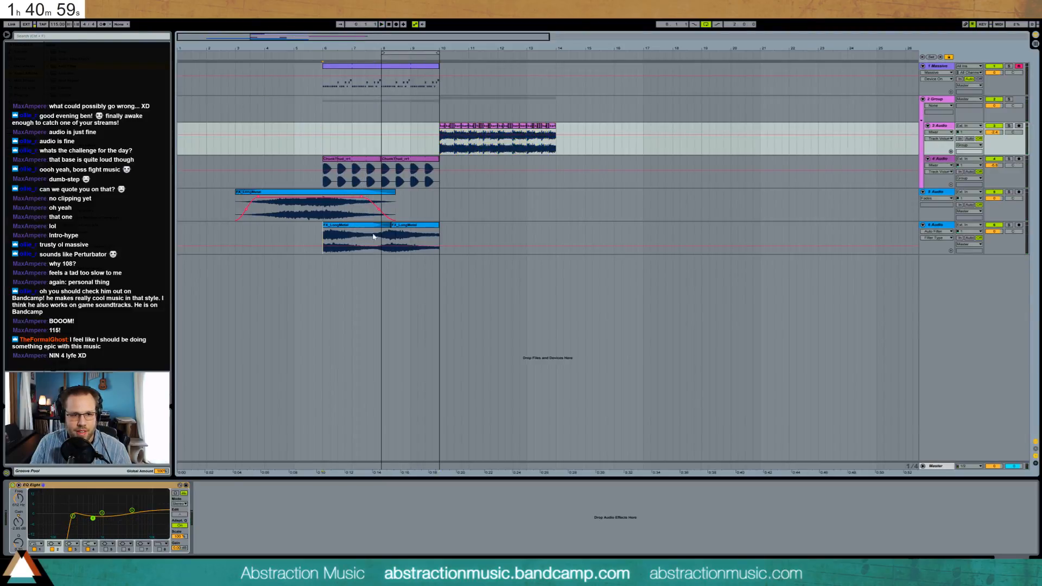
Extend the processed metal, lower group loop and Massive parts to bar 14, and move the playback loop to bars 10 to 12.
{"action": "left_click_drag", "start_coordinate": [321, 239], "coordinate": [434, 239]}
{"action": "key", "text": "ctrl+d"}
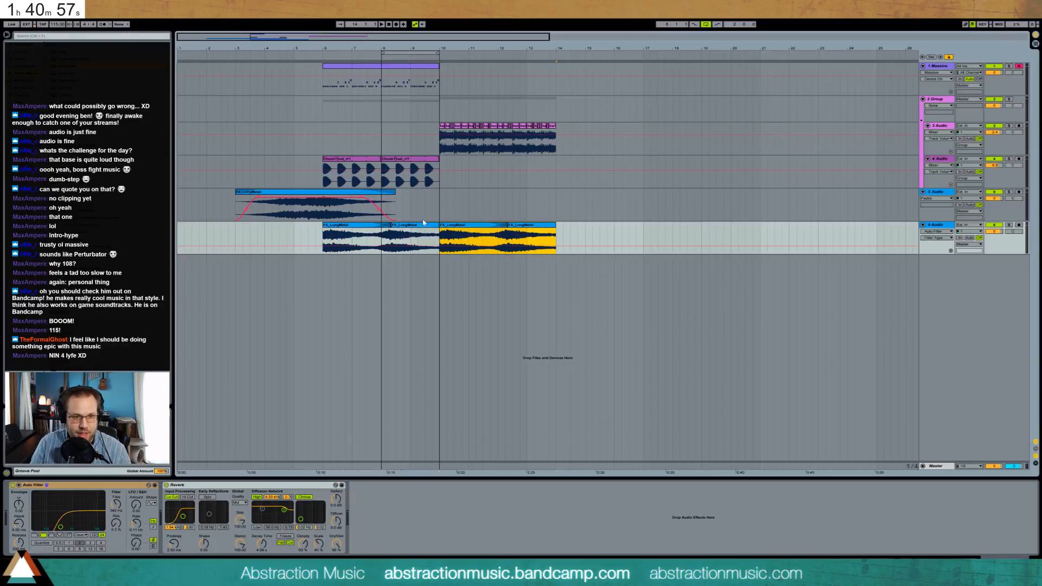
{"action": "left_click_drag", "start_coordinate": [379, 158], "coordinate": [557, 163]}
{"action": "left_click_drag", "start_coordinate": [438, 66], "coordinate": [556, 65]}
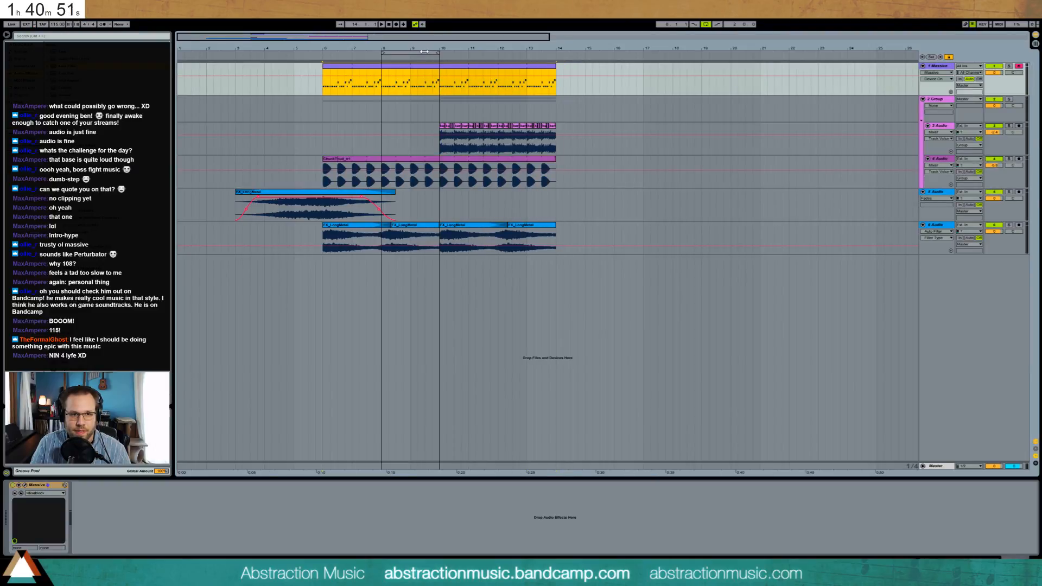
{"action": "left_click_drag", "start_coordinate": [425, 51], "coordinate": [488, 52]}
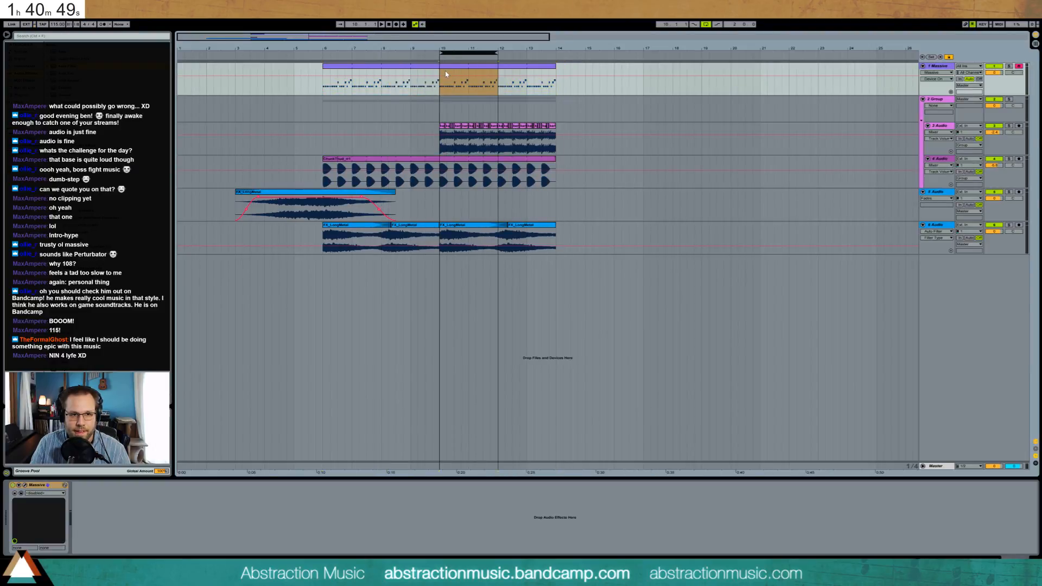
Insert a MIDI track below the Massive track and create an empty one-bar clip at bar 8.
{"action": "left_click", "coordinate": [934, 66]}
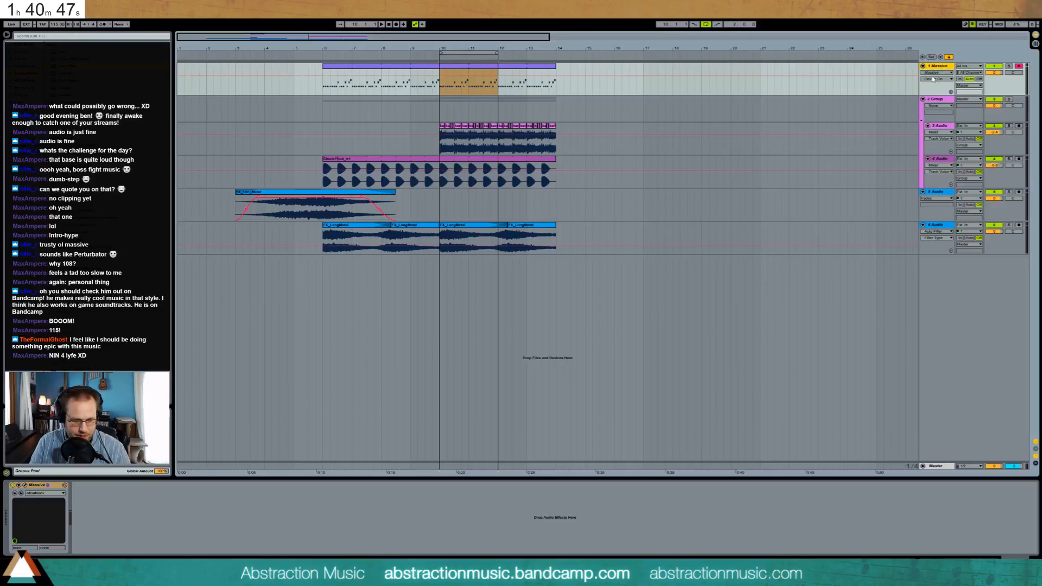
{"action": "key", "text": "ctrl+shift+t"}
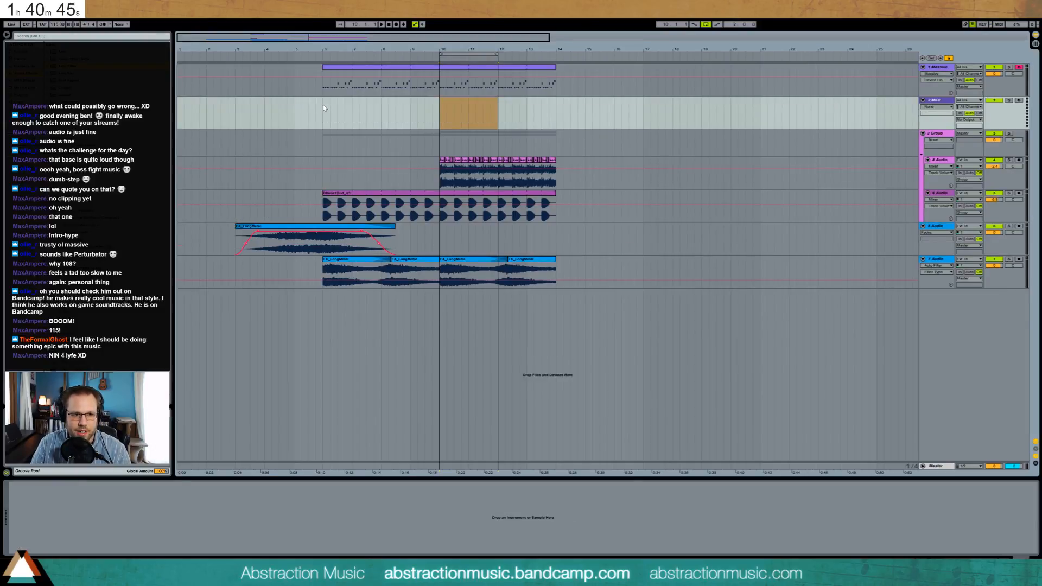
{"action": "left_click", "coordinate": [383, 116]}
{"action": "left_click_drag", "start_coordinate": [383, 116], "coordinate": [406, 117]}
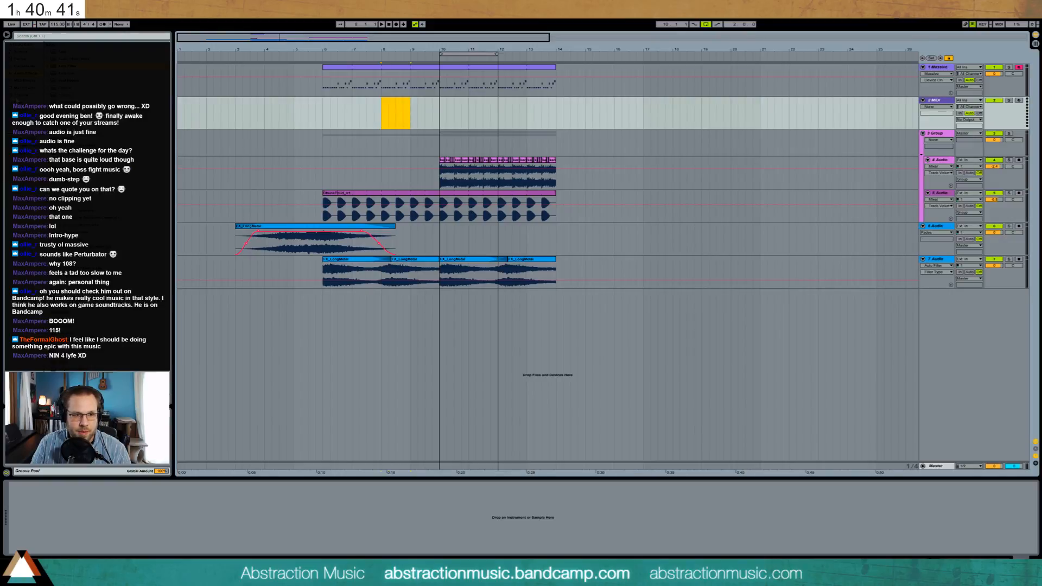
{"action": "key", "text": "ctrl+shift+m"}
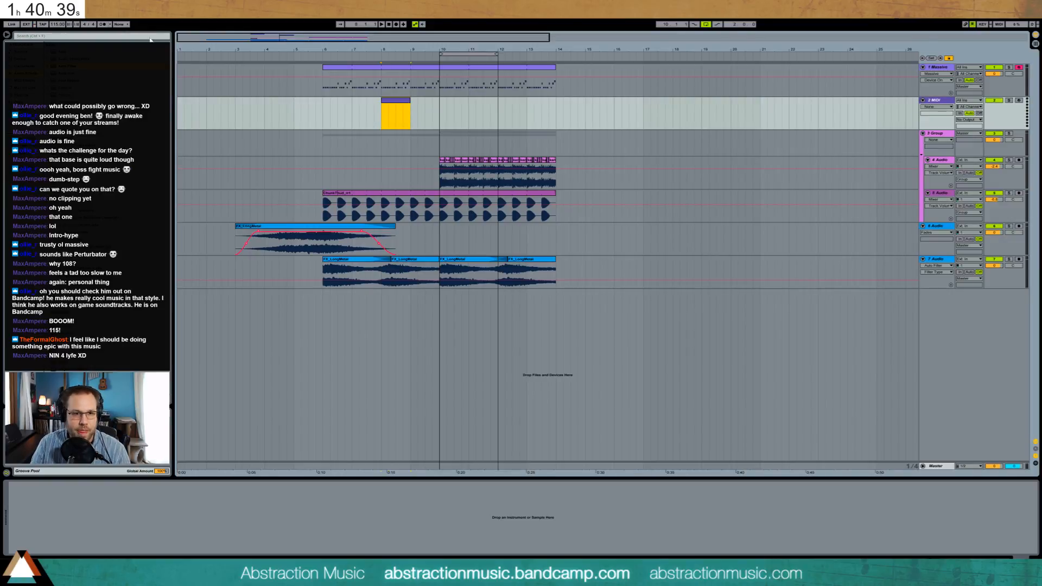
Load the Analog instrument on the new MIDI track and change the waveform of its first oscillator.
{"action": "left_click", "coordinate": [26, 74]}
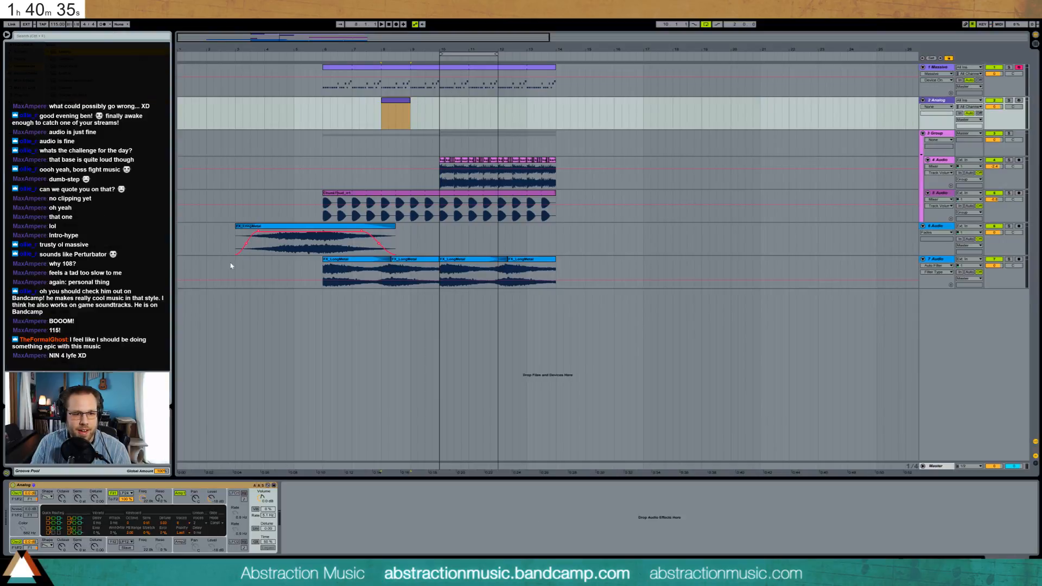
{"action": "left_click", "coordinate": [47, 498]}
{"action": "left_click", "coordinate": [46, 511]}
{"action": "left_click", "coordinate": [17, 548]}
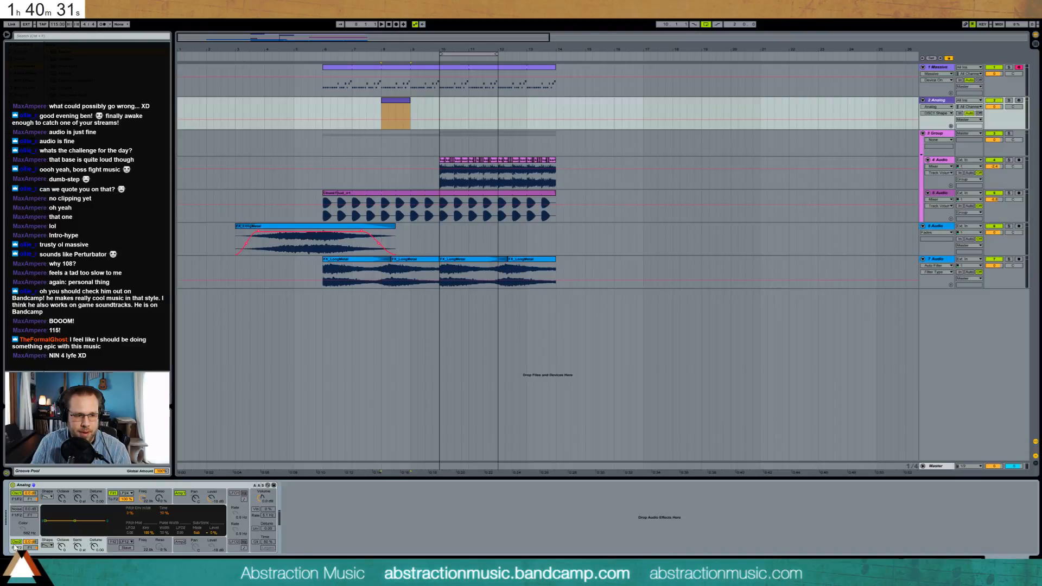
Adjust the cutoff frequency of Analog's first filter and shape its filter envelope.
{"action": "left_click", "coordinate": [140, 493]}
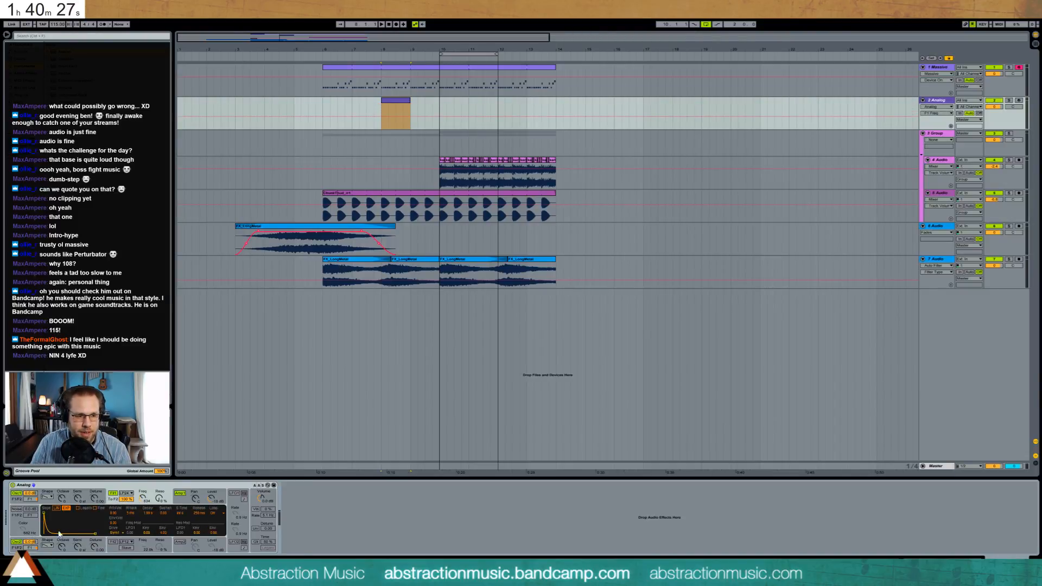
{"action": "left_click_drag", "start_coordinate": [142, 499], "coordinate": [142, 468]}
{"action": "left_click_drag", "start_coordinate": [60, 537], "coordinate": [64, 515]}
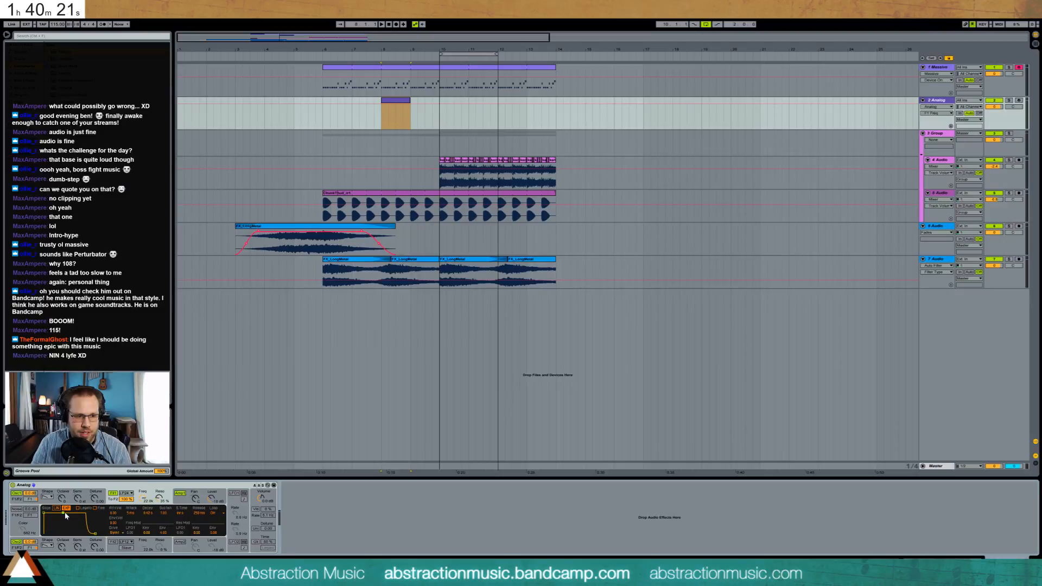
{"action": "left_click_drag", "start_coordinate": [142, 498], "coordinate": [142, 530]}
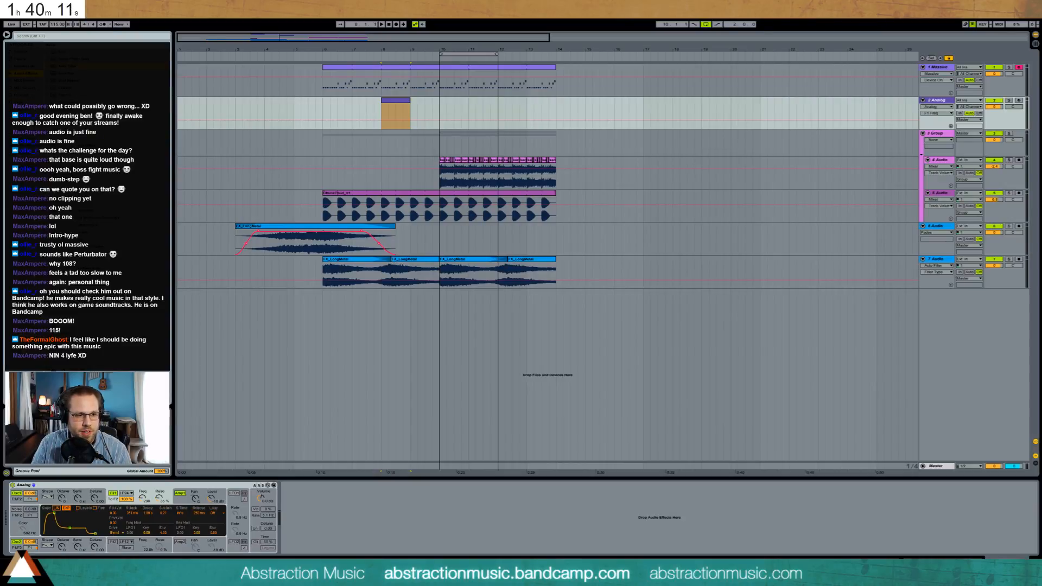
Add a Reverb after Analog, and raise its Dry/Wet amount and decay time.
{"action": "left_click_drag", "start_coordinate": [422, 450], "coordinate": [348, 514]}
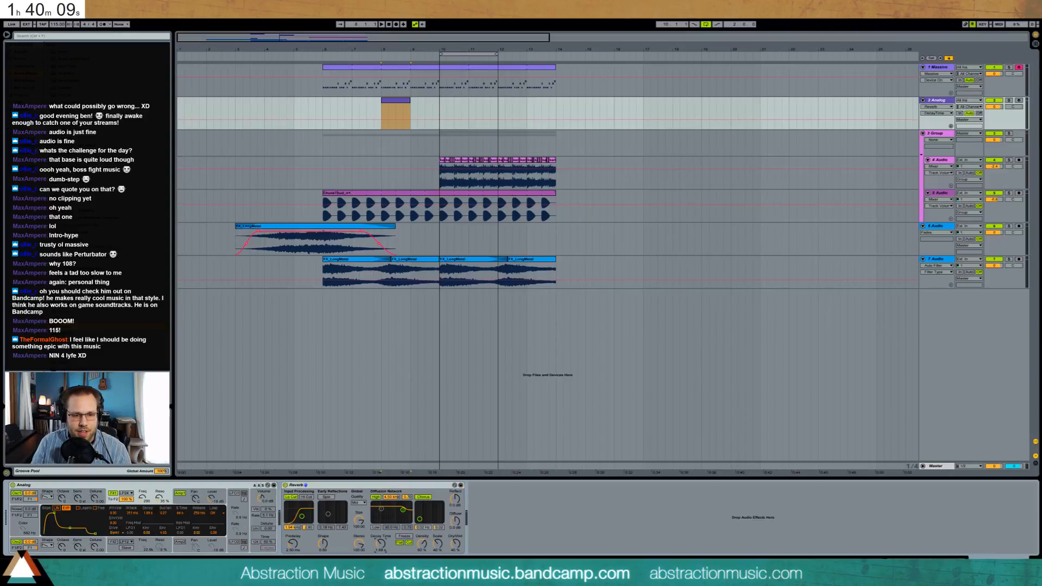
{"action": "mouse_move", "coordinate": [455, 544]}
{"action": "left_mouse_down"}
{"action": "mouse_move", "coordinate": [455, 524]}
{"action": "mouse_move", "coordinate": [455, 539]}
{"action": "left_mouse_up"}
{"action": "left_click_drag", "start_coordinate": [380, 544], "coordinate": [381, 523]}
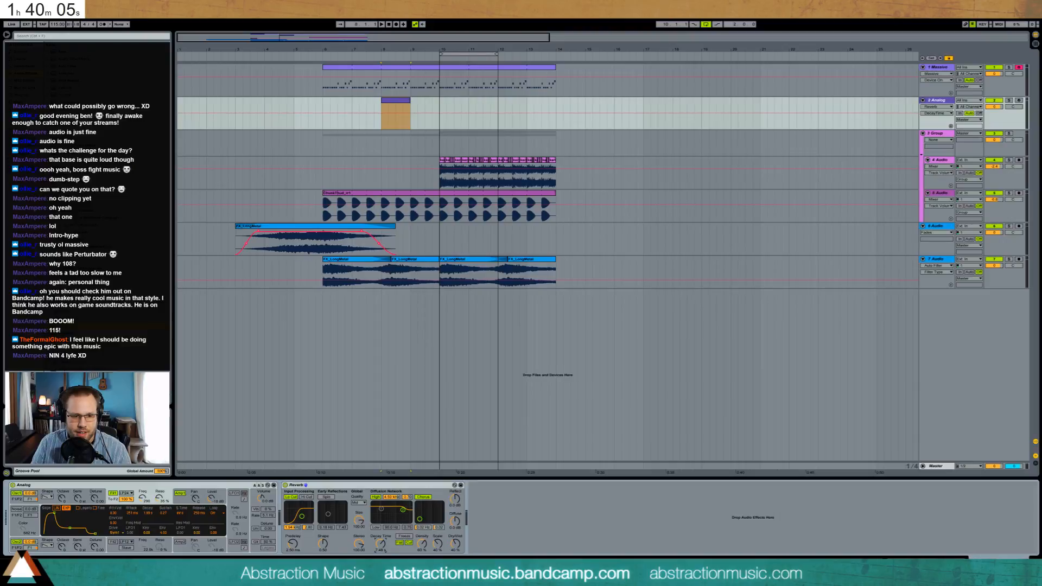
Add a short note at the start of the Analog clip and play it back.
{"action": "double_click", "coordinate": [403, 102]}
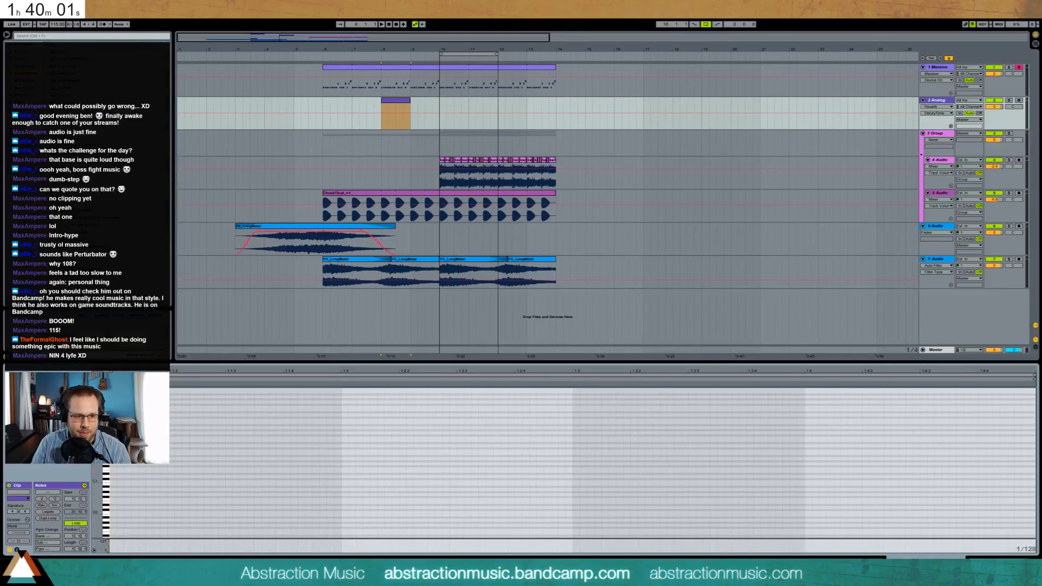
{"action": "double_click", "coordinate": [221, 414]}
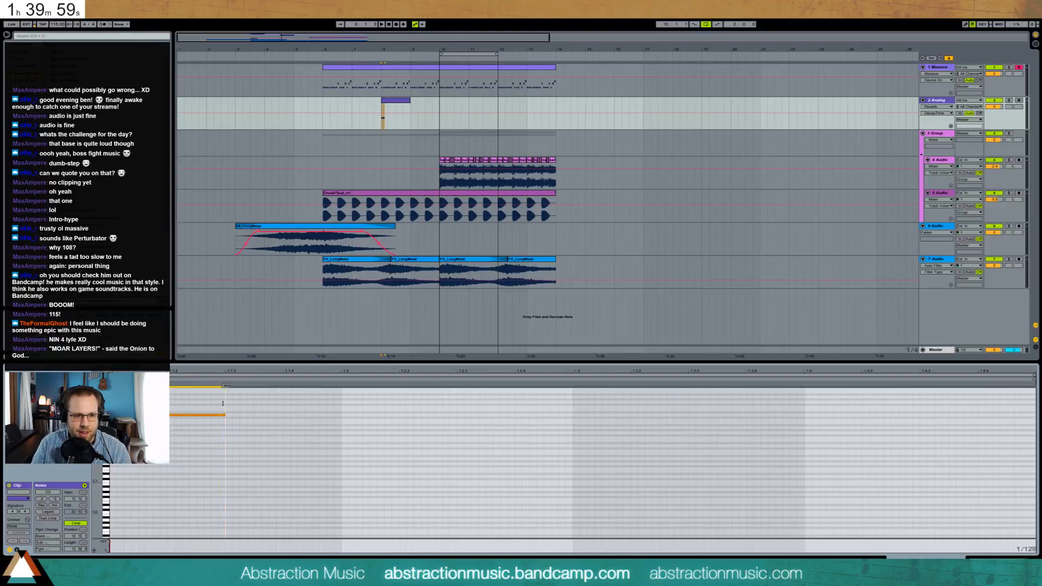
{"action": "left_click_drag", "start_coordinate": [222, 403], "coordinate": [226, 400]}
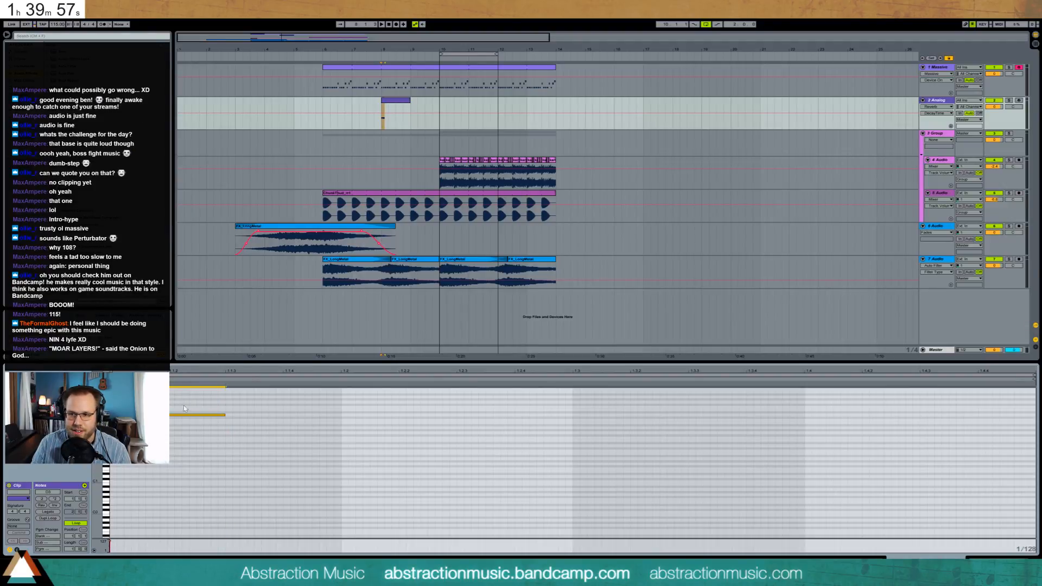
{"action": "left_click_drag", "start_coordinate": [188, 404], "coordinate": [211, 438]}
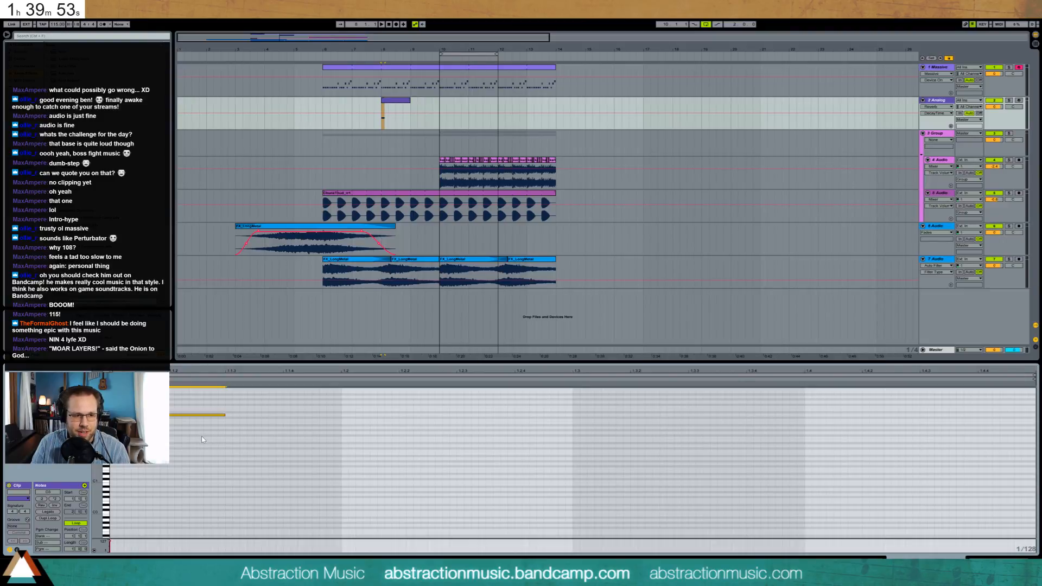
{"action": "key", "text": "space"}
{"action": "scroll", "coordinate": [188, 427], "scroll_direction": "down", "scroll_amount": 3}
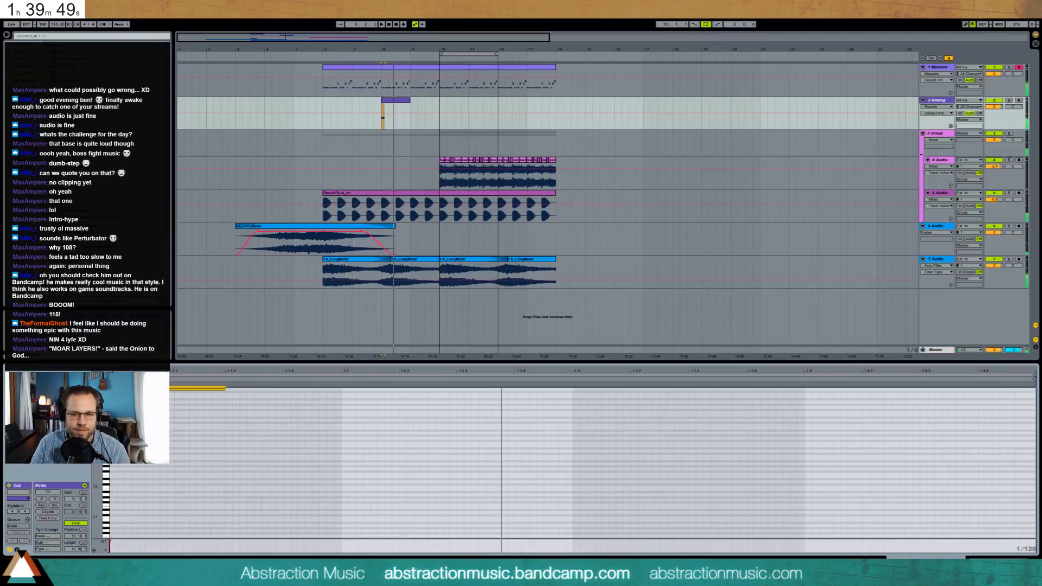
Lengthen the note in the Analog clip to half a bar.
{"action": "key", "text": "shift+Tab"}
{"action": "double_click", "coordinate": [402, 101]}
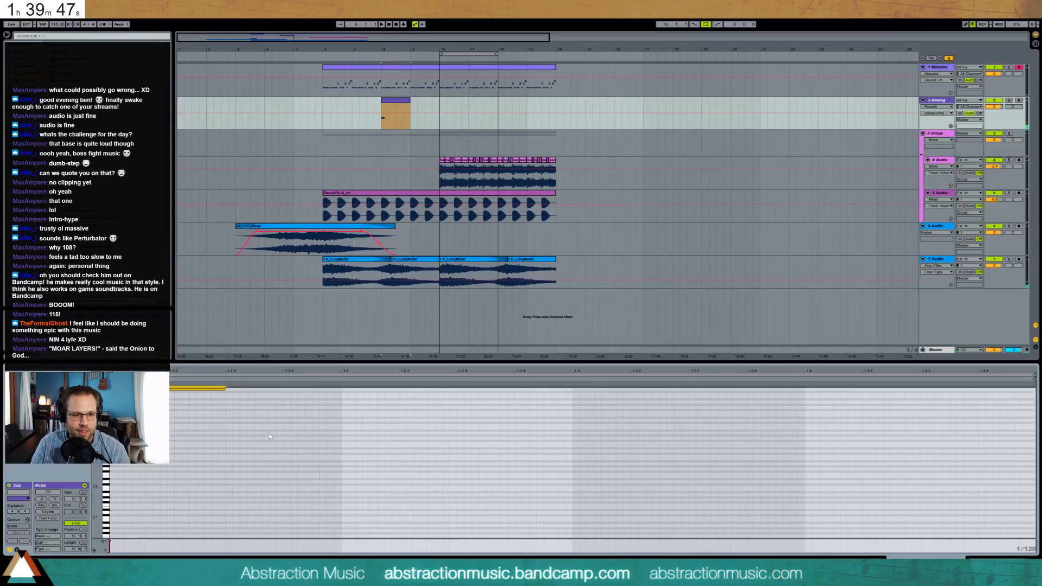
{"action": "scroll", "coordinate": [602, 461], "scroll_direction": "up", "scroll_amount": 4}
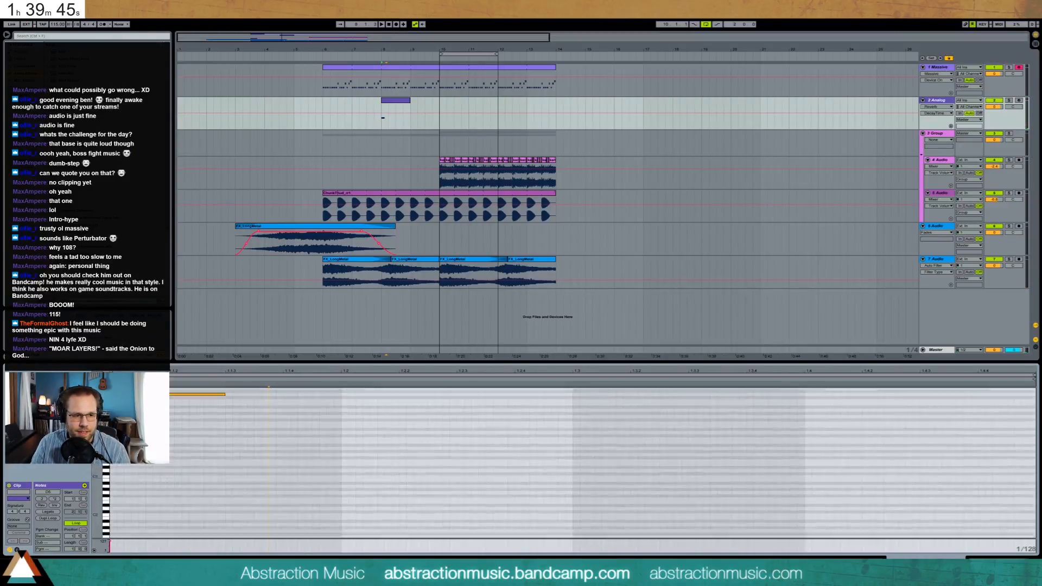
{"action": "left_click_drag", "start_coordinate": [223, 453], "coordinate": [573, 451]}
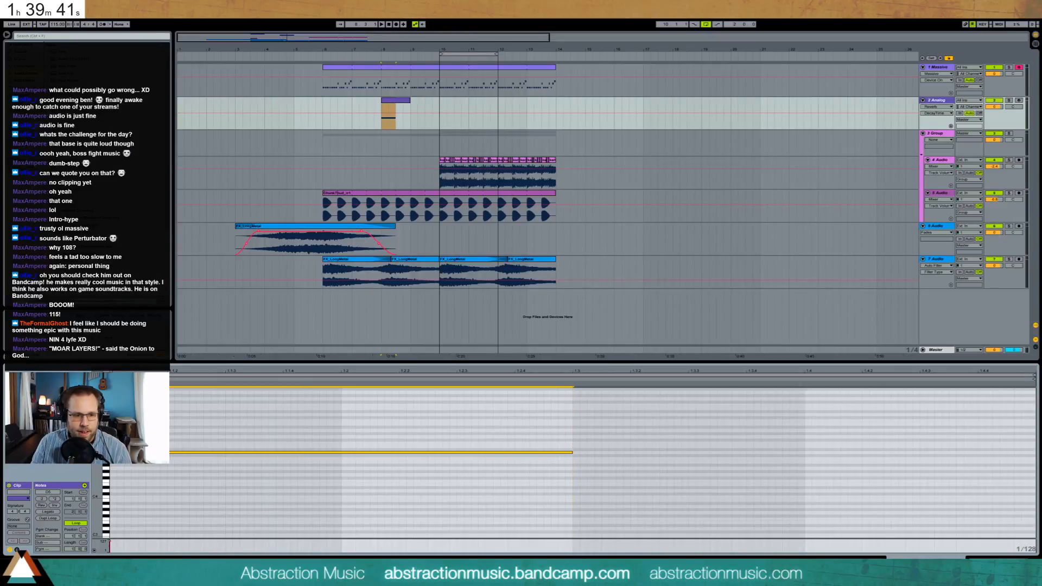
Shape Analog's first amplifier envelope, enable vibrato and unison, adjust the vibrato settings and audition the sound.
{"action": "key", "text": "shift+Tab"}
{"action": "left_click", "coordinate": [178, 503]}
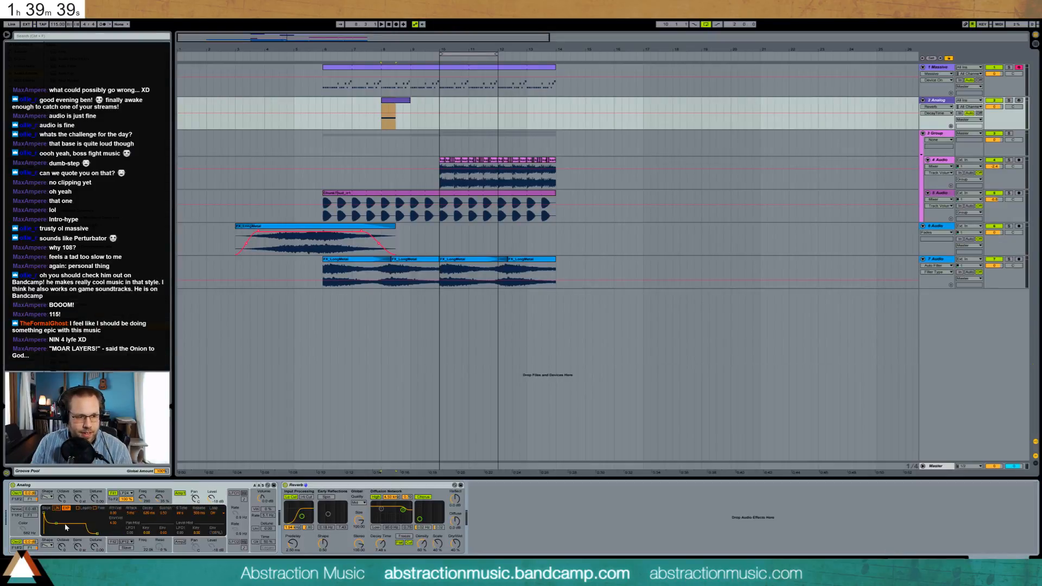
{"action": "left_click", "coordinate": [255, 530]}
{"action": "left_click", "coordinate": [257, 511]}
{"action": "left_click_drag", "start_coordinate": [268, 514], "coordinate": [270, 511]}
{"action": "key", "text": "space"}
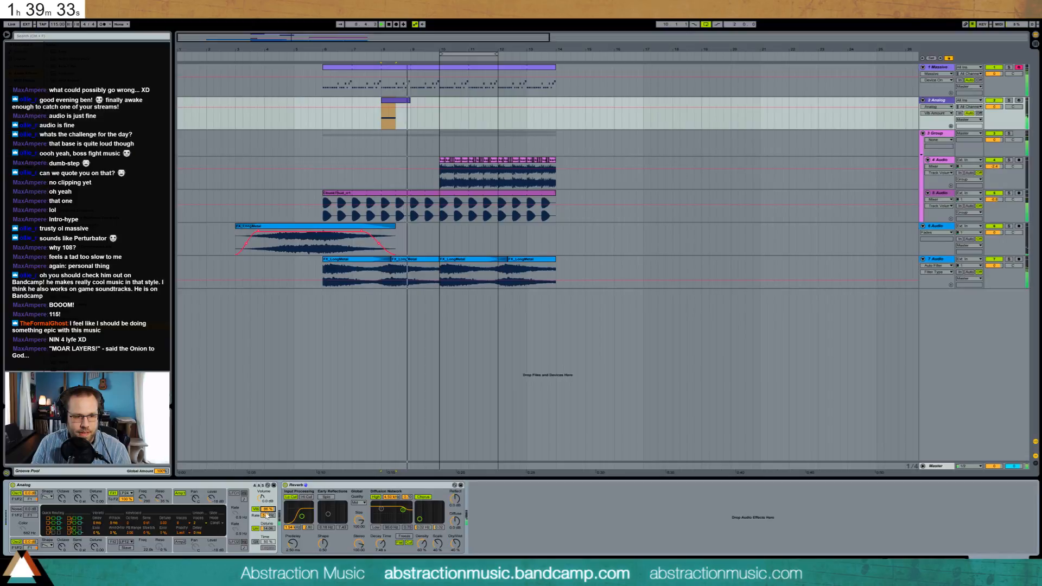
{"action": "left_click", "coordinate": [189, 504]}
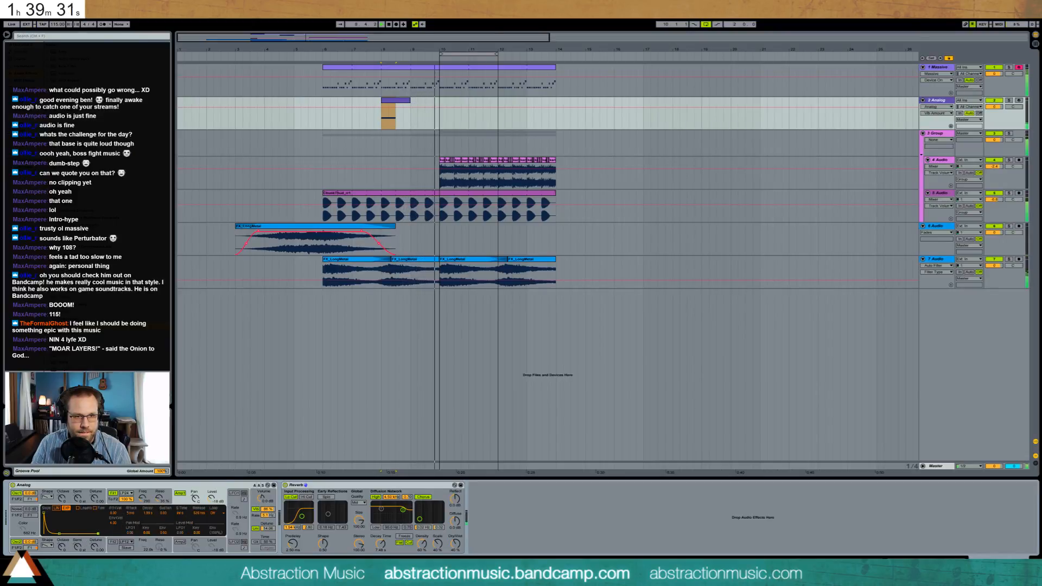
Check the notes in the Massive and Analog clips, and audition the Analog part with its first oscillator's pitch envelope.
{"action": "left_click", "coordinate": [410, 67]}
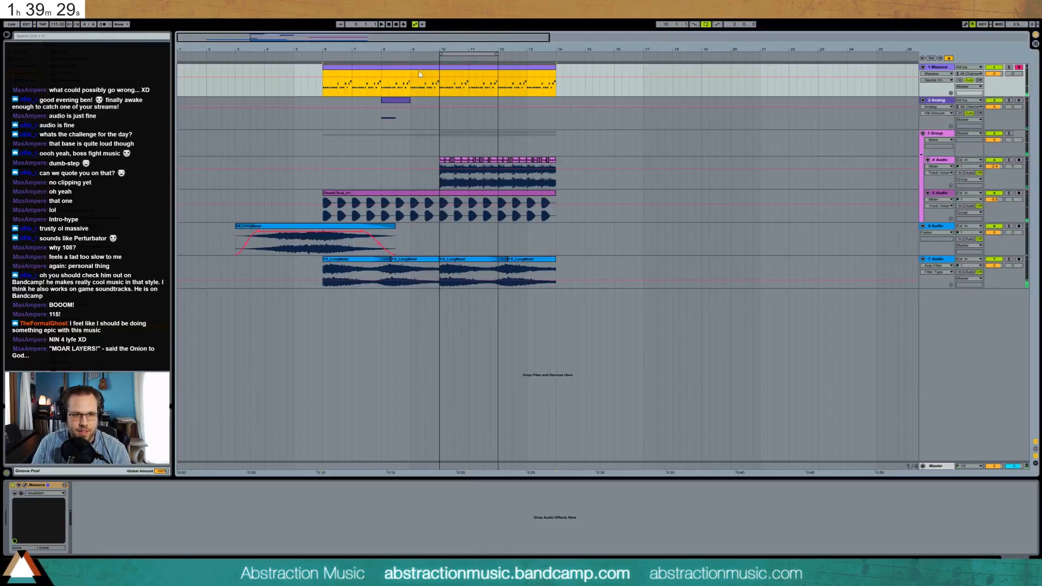
{"action": "double_click", "coordinate": [419, 69]}
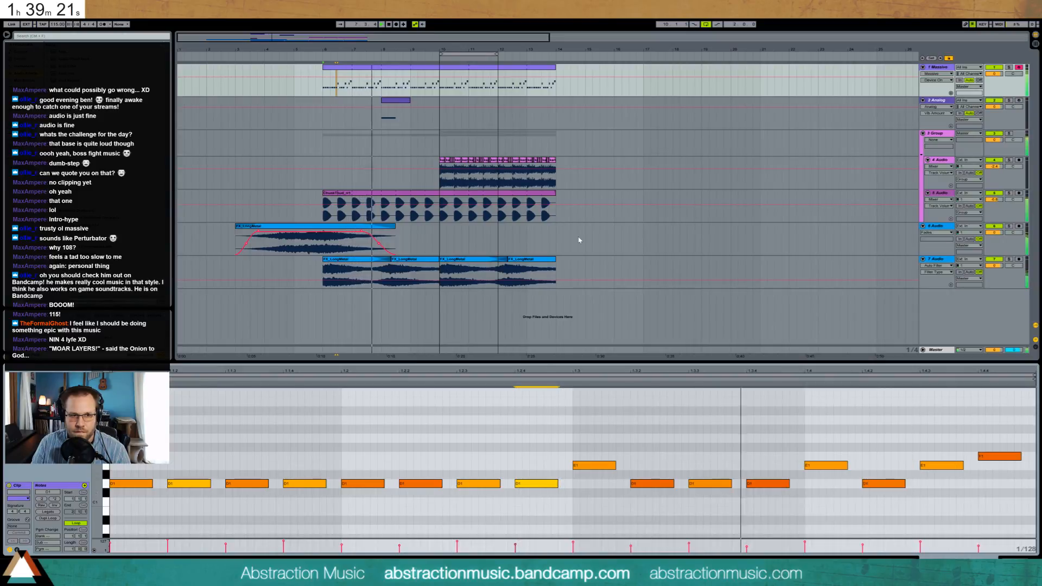
{"action": "left_click", "coordinate": [395, 112]}
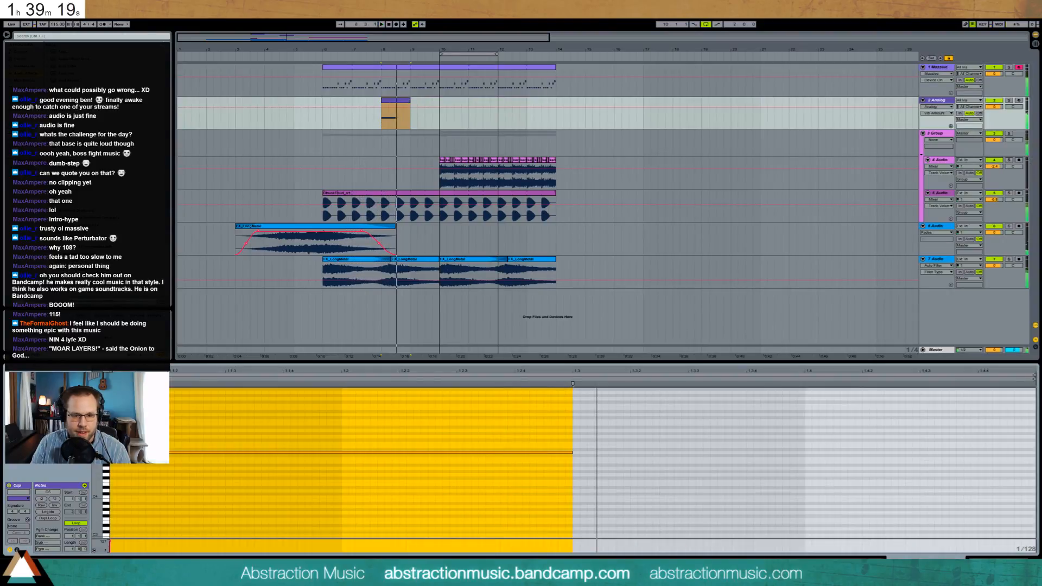
{"action": "key", "text": "shift+Tab"}
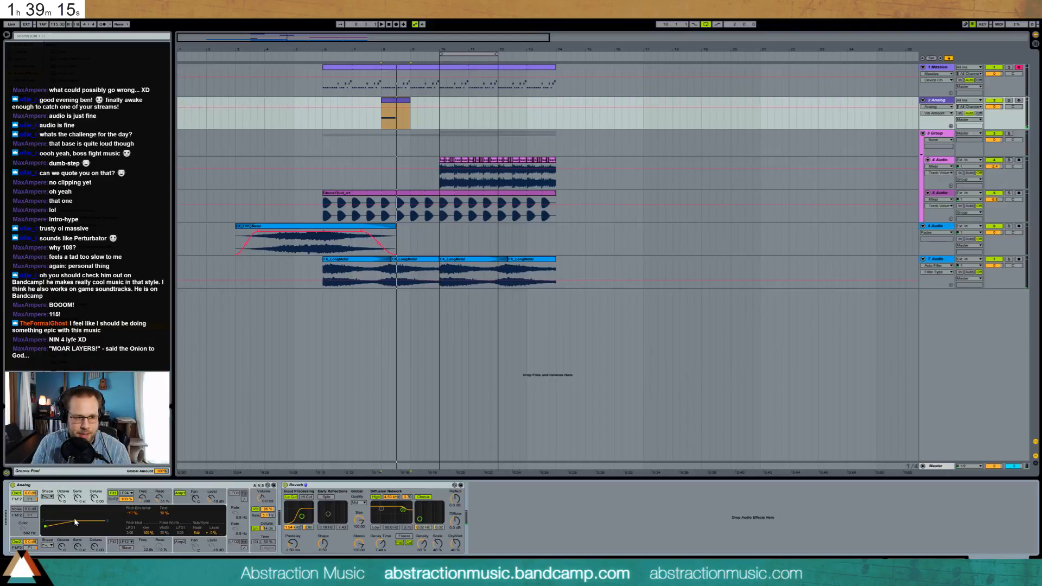
{"action": "key", "text": "space"}
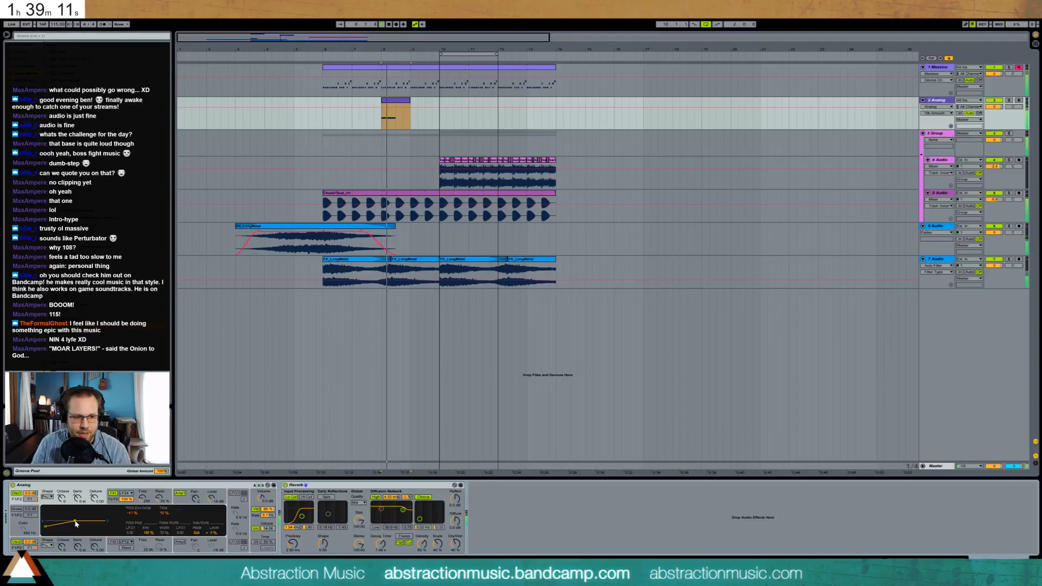
Audition Analog with oscillator 2 off and on, leave it enabled, and shape its pitch envelope.
{"action": "left_click", "coordinate": [18, 542]}
{"action": "left_click", "coordinate": [20, 543]}
{"action": "key", "text": "space"}
{"action": "key", "text": "space"}
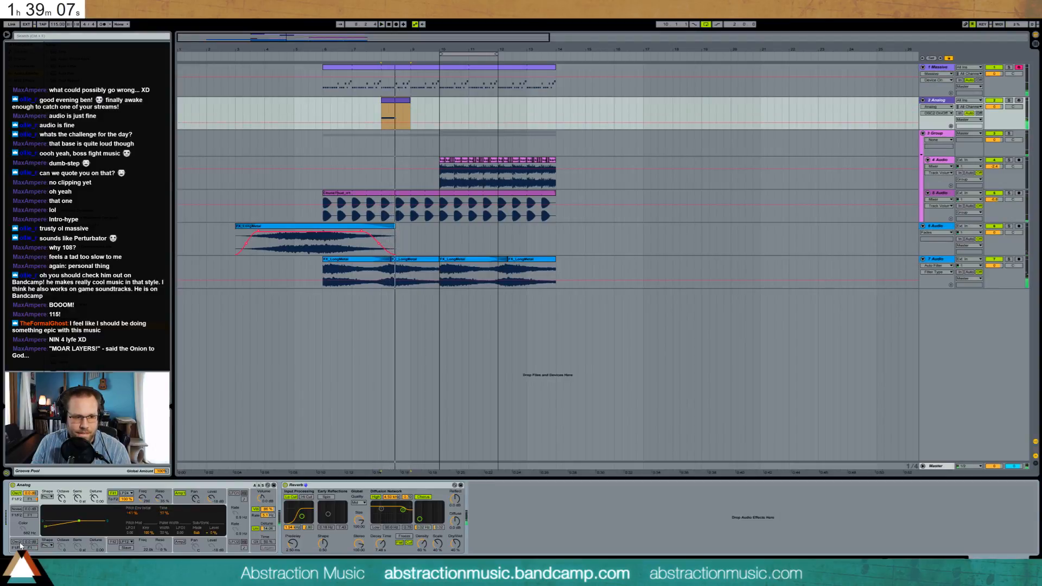
{"action": "left_click", "coordinate": [19, 542]}
{"action": "key", "text": "space"}
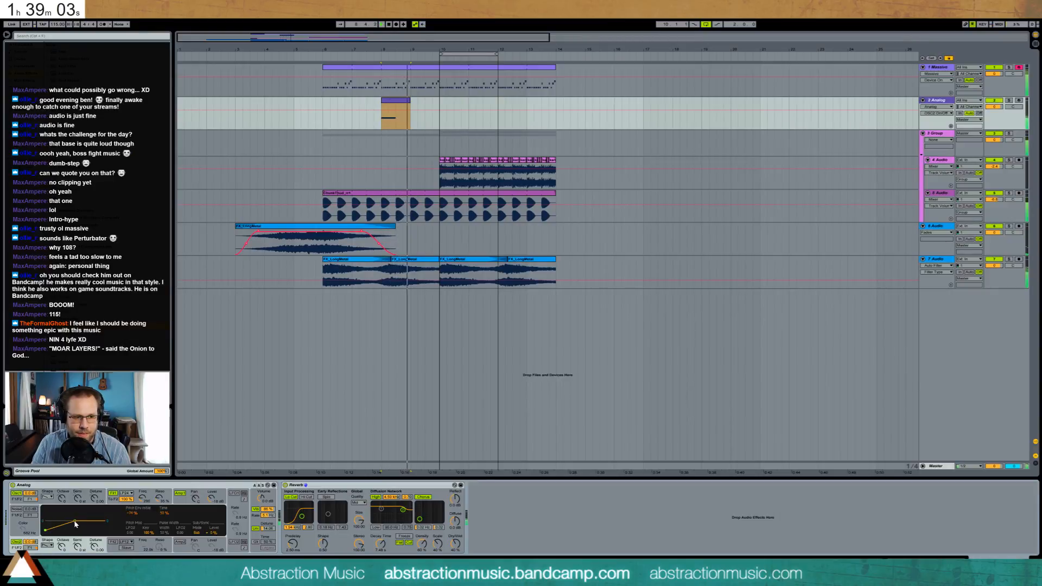
{"action": "left_click_drag", "start_coordinate": [76, 522], "coordinate": [71, 523]}
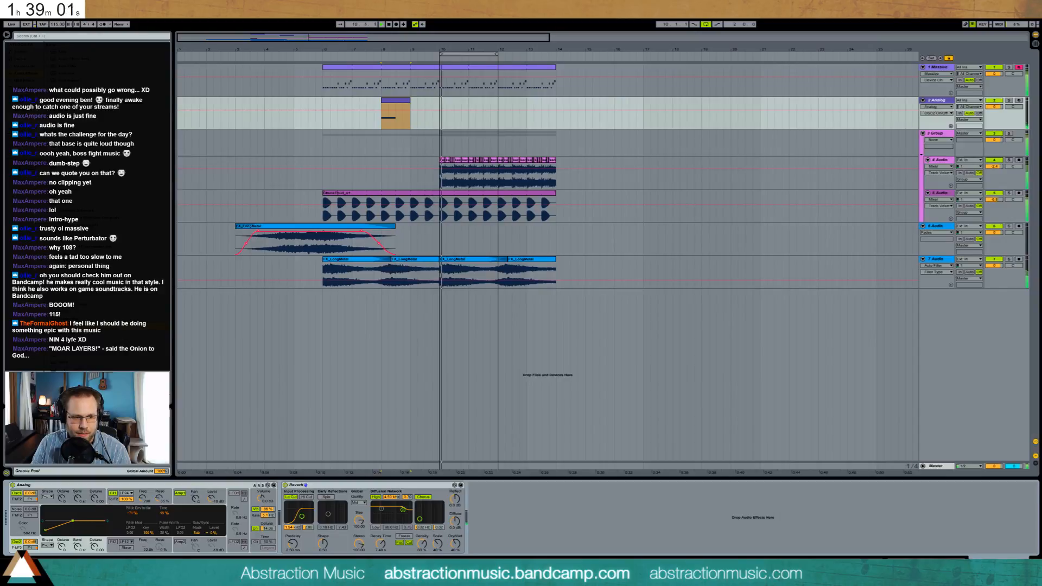
Extend the arrangement loop to bar 14 and copy the Analog clip to bar 12.
{"action": "left_click_drag", "start_coordinate": [496, 54], "coordinate": [554, 54]}
{"action": "left_click", "coordinate": [403, 101]}
{"action": "key", "text": "space"}
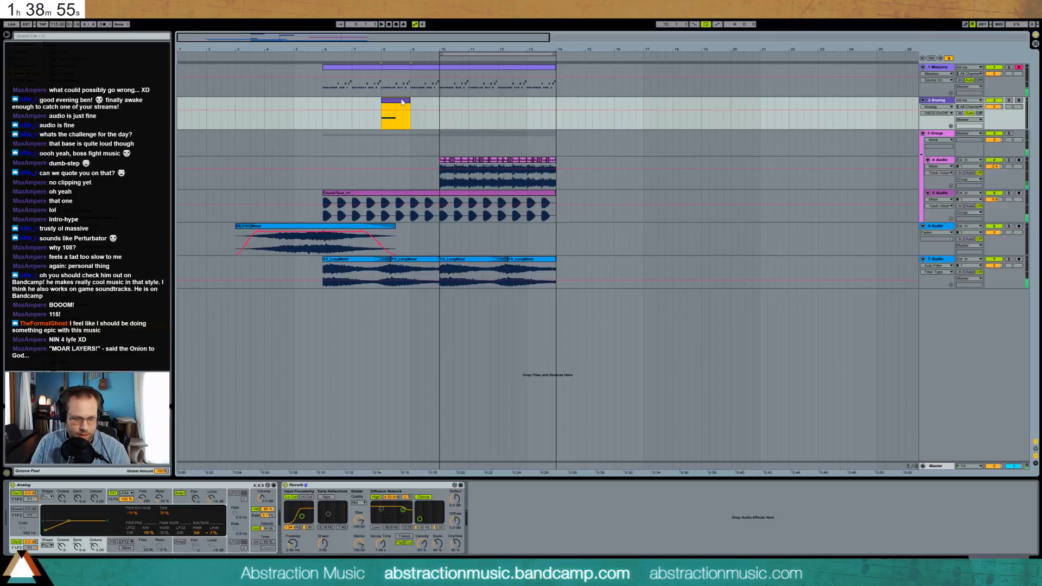
{"action": "key", "text": "ctrl+v"}
{"action": "key", "text": "ctrl+v"}
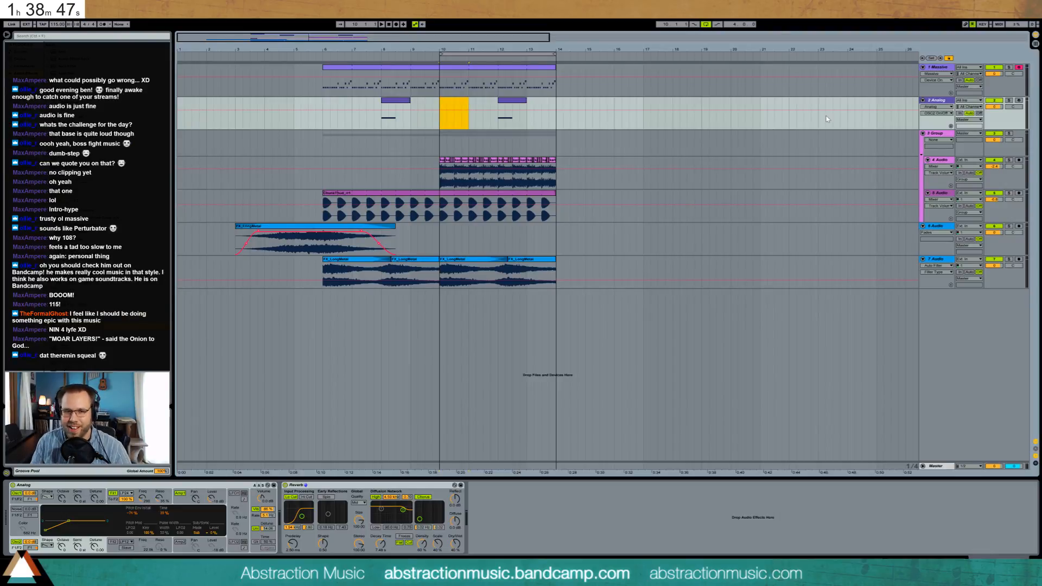
Solo the Analog track and raise its first filter's cutoff frequency while listening from bar 8.
{"action": "left_click", "coordinate": [1008, 101]}
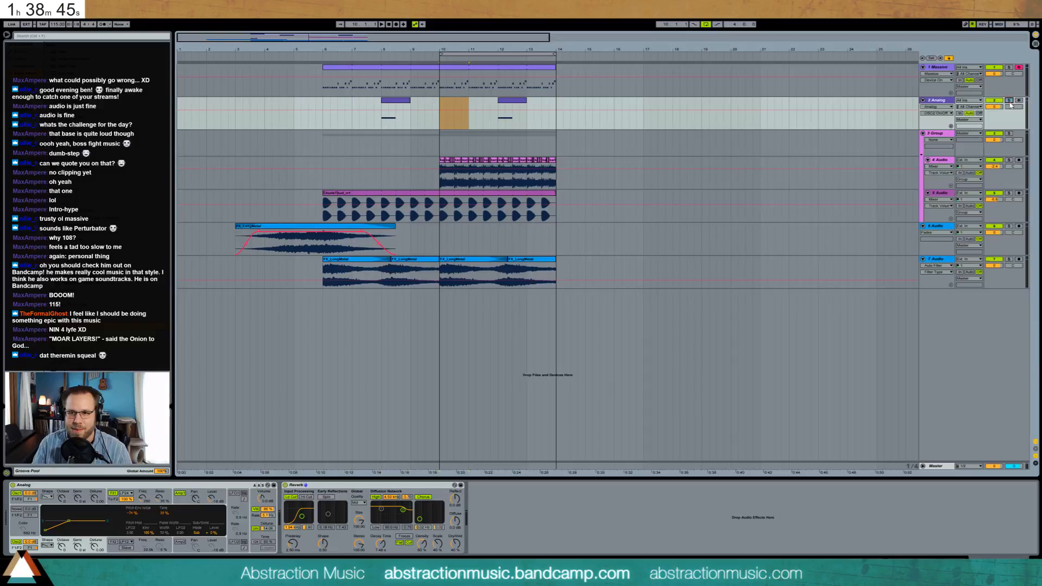
{"action": "left_click", "coordinate": [381, 122]}
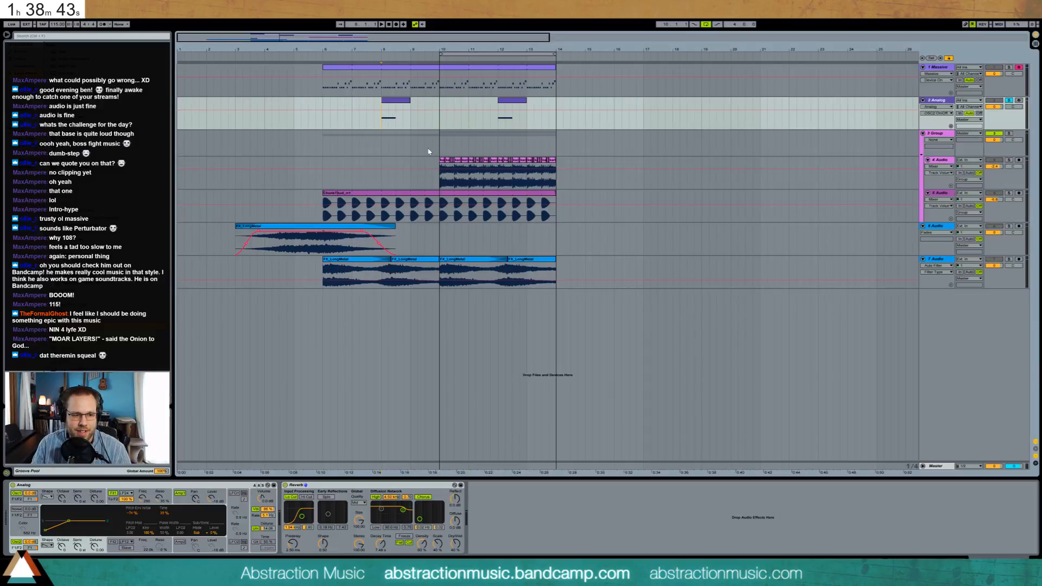
{"action": "left_click_drag", "start_coordinate": [142, 498], "coordinate": [142, 490]}
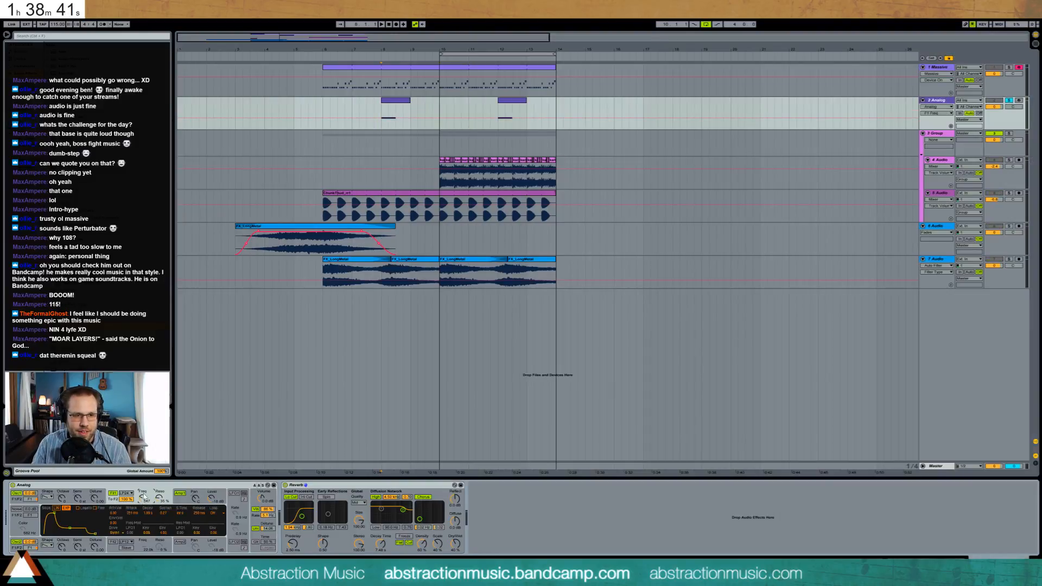
{"action": "left_click_drag", "start_coordinate": [142, 498], "coordinate": [142, 495]}
Compare the pitch envelopes of Analog's two oscillators, unsolo the track and play the full mix from bar 8.
{"action": "left_click", "coordinate": [16, 502]}
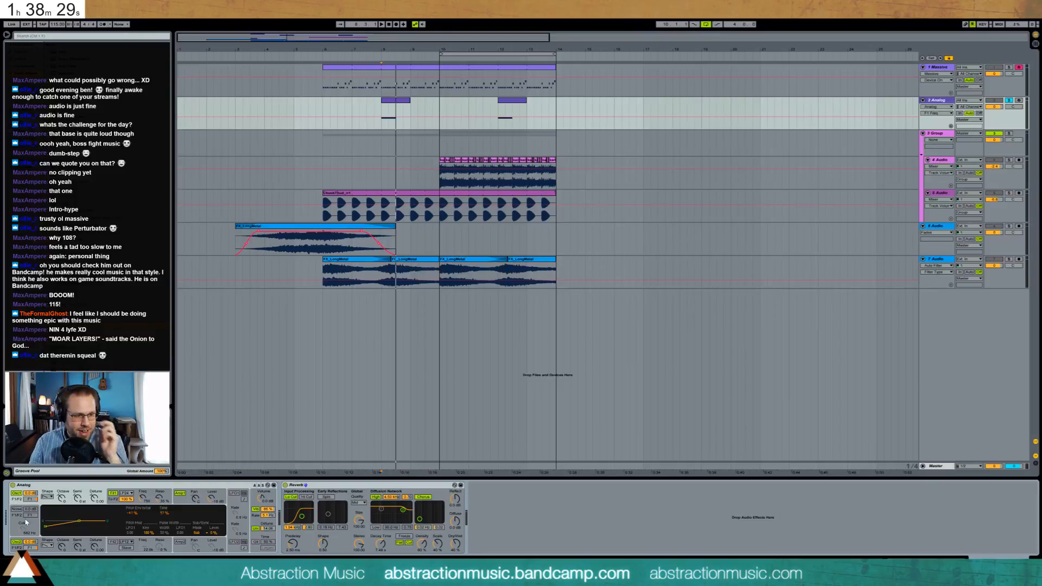
{"action": "left_click", "coordinate": [14, 548]}
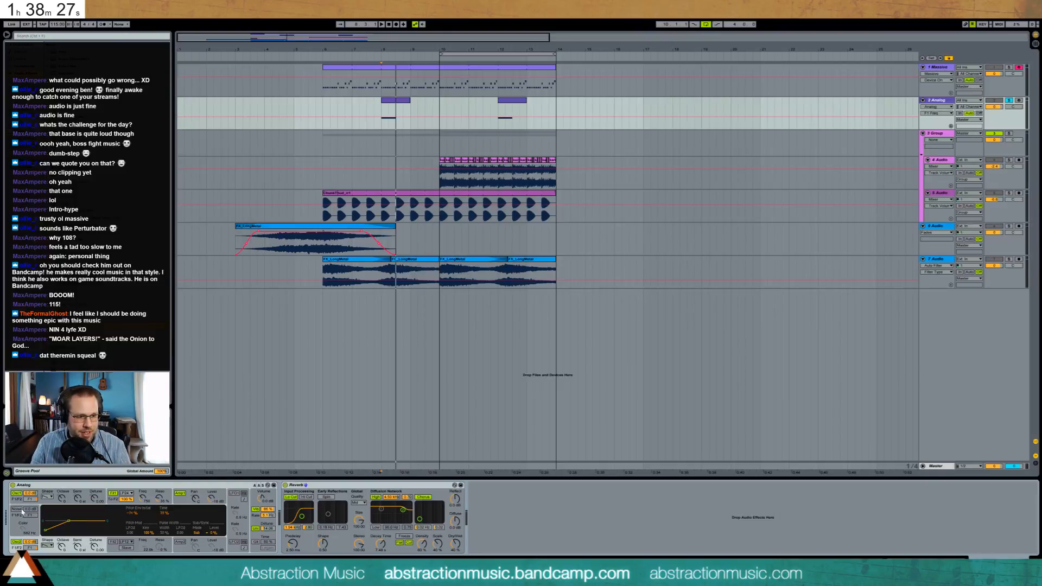
{"action": "left_click", "coordinate": [16, 502]}
{"action": "left_click", "coordinate": [62, 539]}
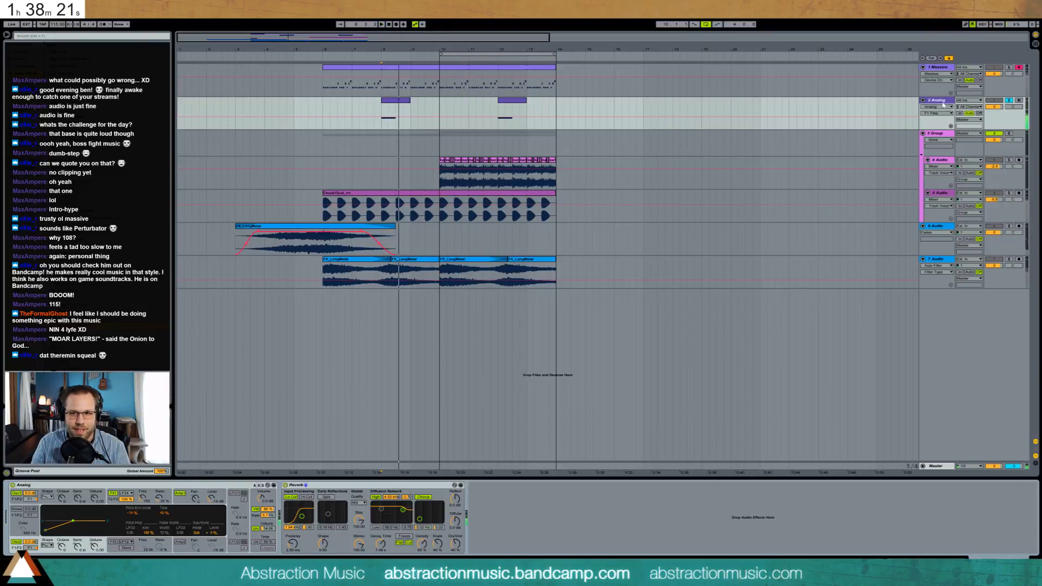
{"action": "left_click", "coordinate": [1008, 100]}
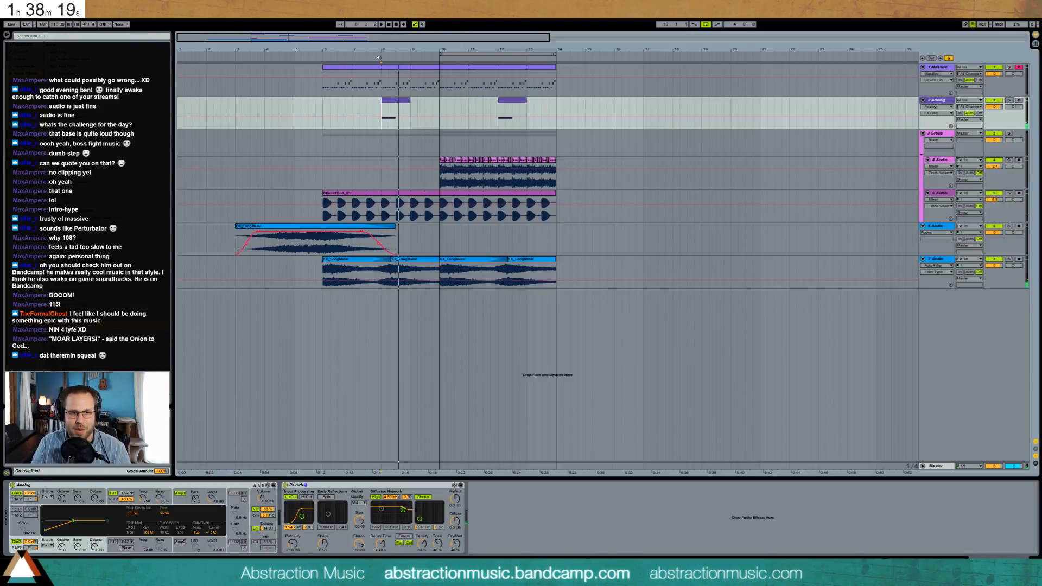
{"action": "left_click", "coordinate": [379, 58]}
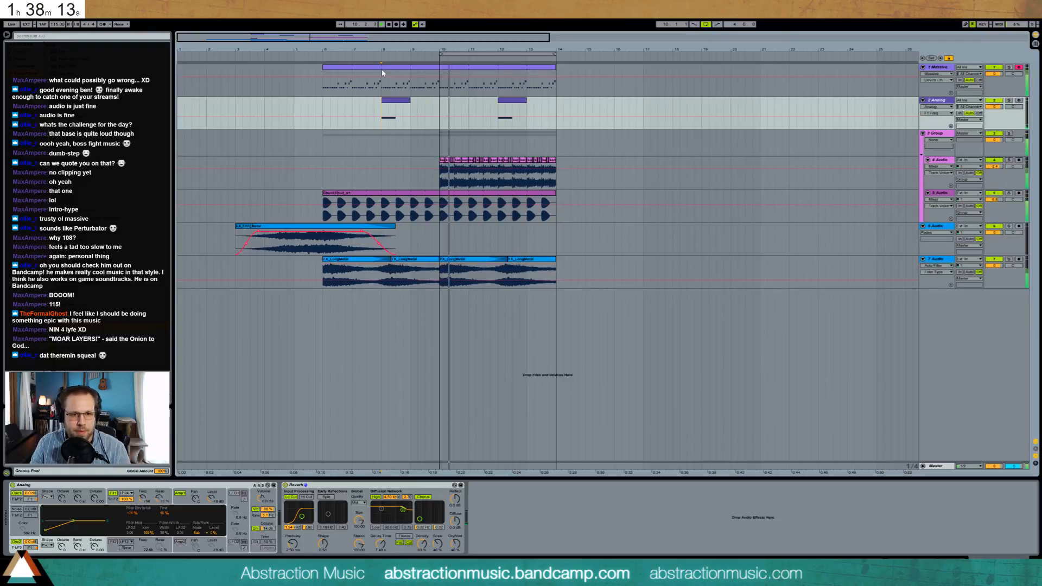
Add a MIDI track below track 5 in the group, with a Drum Rack holding a VEC2 Snares sample on the C#1 pad.
{"action": "left_click", "coordinate": [943, 194]}
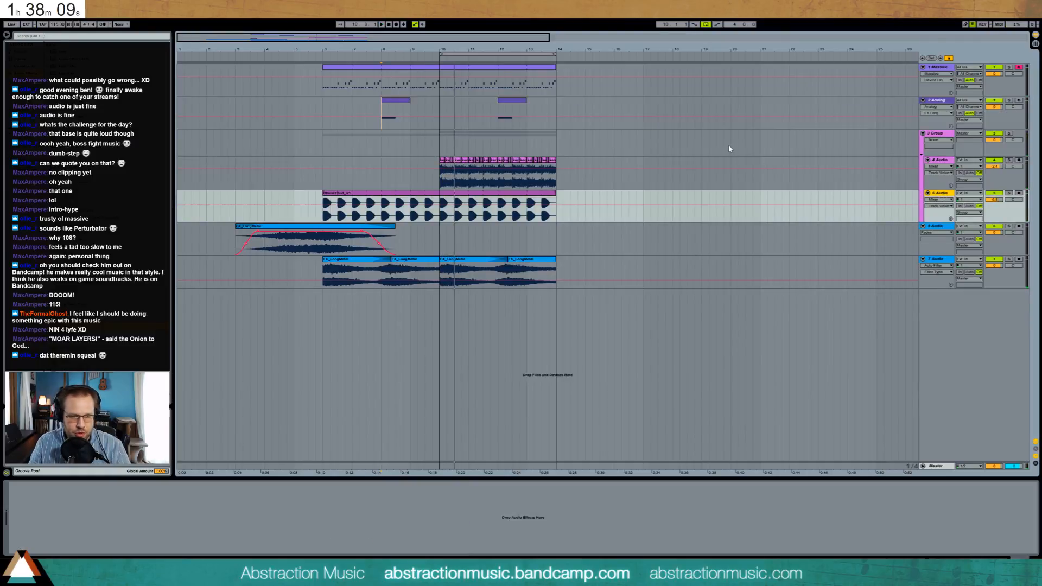
{"action": "key", "text": "ctrl+shift+t"}
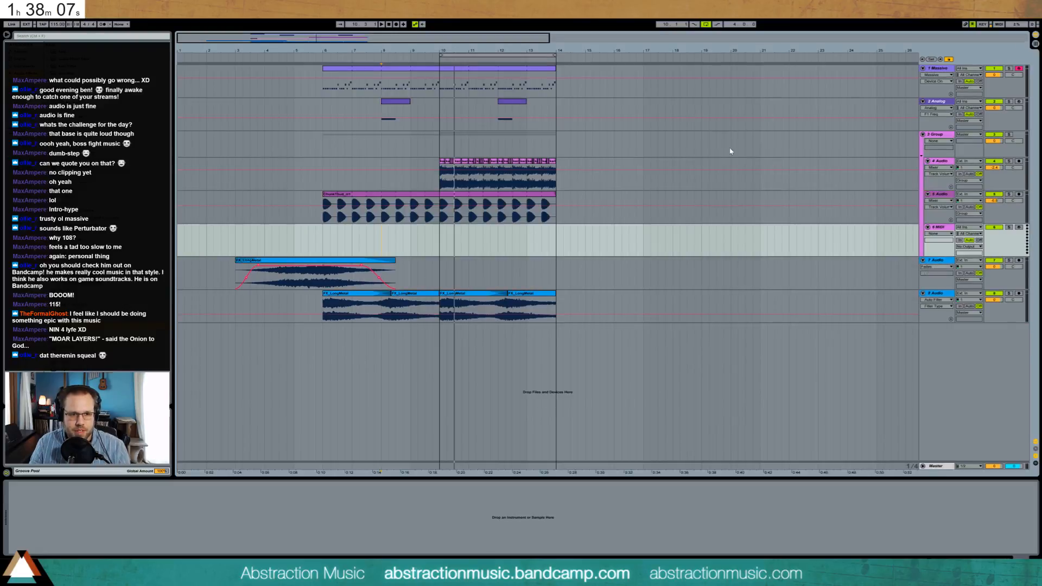
{"action": "left_click_drag", "start_coordinate": [63, 66], "coordinate": [466, 240]}
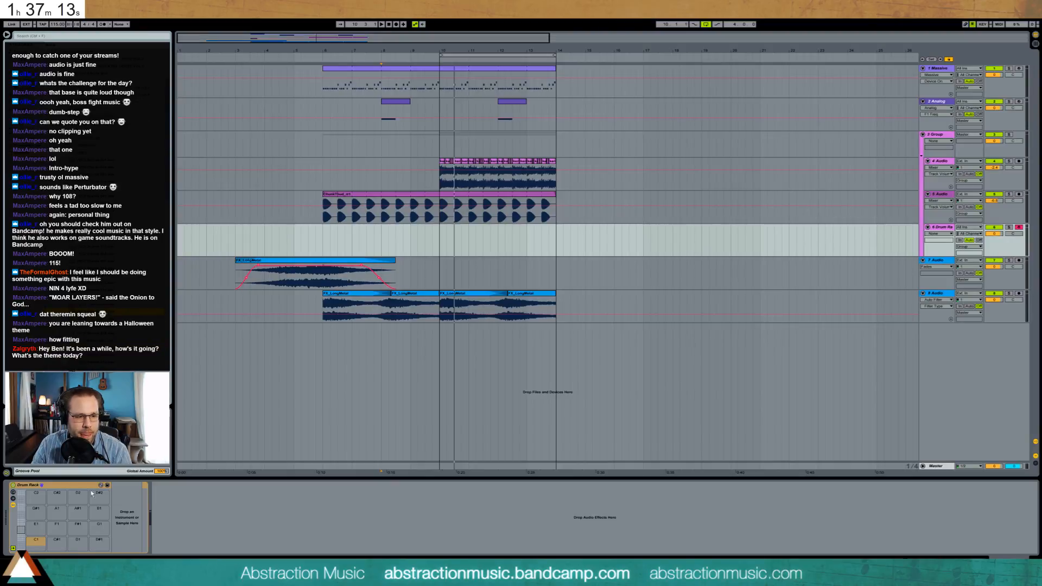
{"action": "left_click_drag", "start_coordinate": [78, 531], "coordinate": [57, 543]}
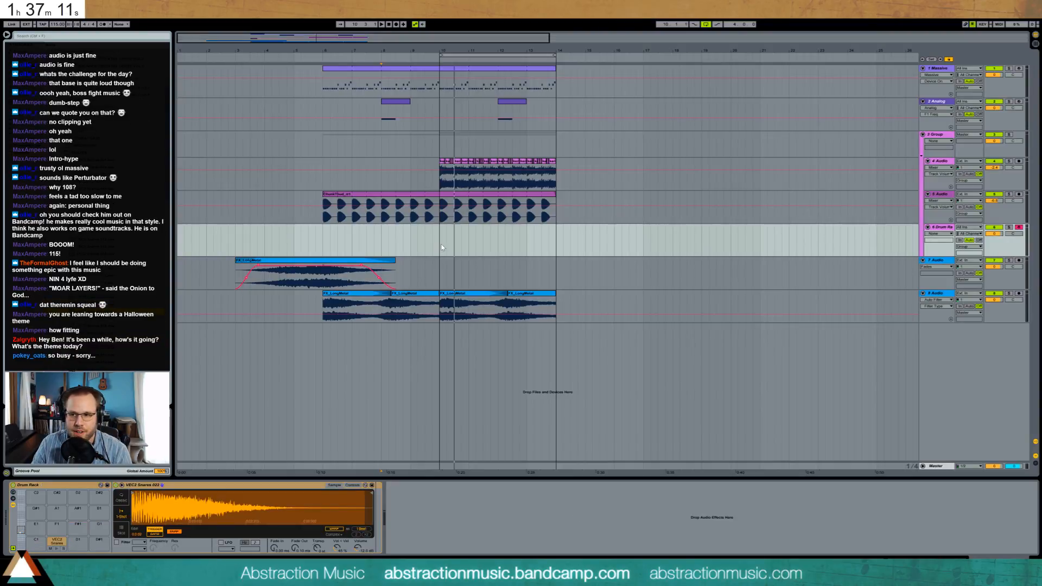
Create an empty one-bar MIDI clip at bar 10 on the Drum Rack track.
{"action": "left_click_drag", "start_coordinate": [443, 247], "coordinate": [455, 247]}
{"action": "key", "text": "ctrl+shift+m"}
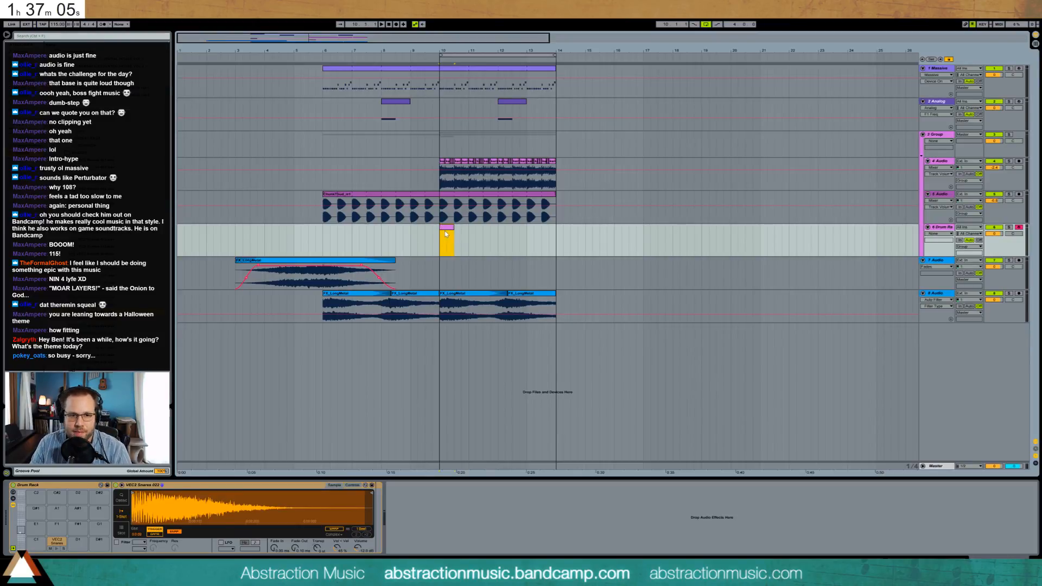
{"action": "double_click", "coordinate": [446, 231]}
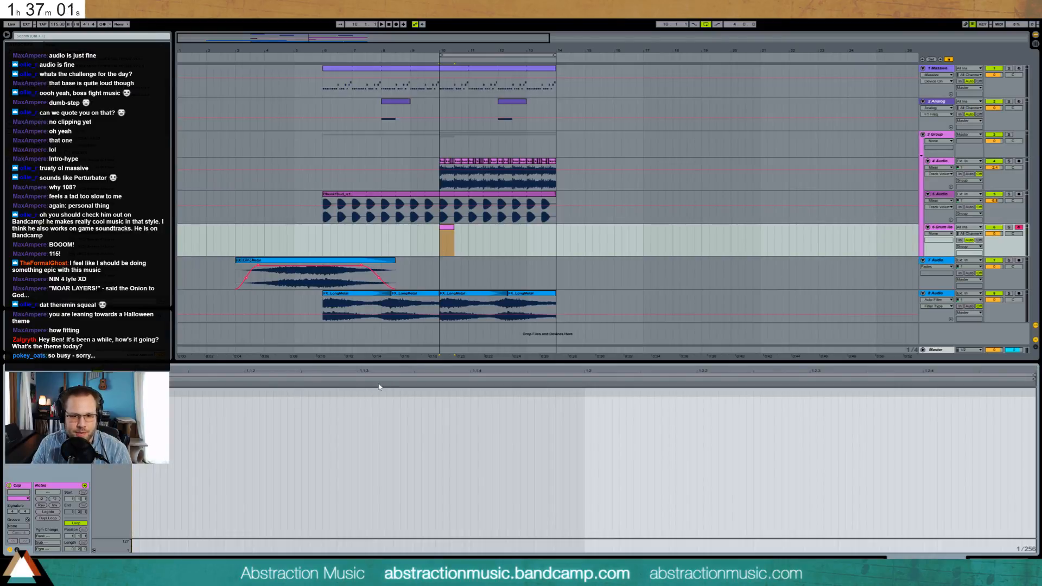
{"action": "left_click_drag", "start_coordinate": [454, 238], "coordinate": [465, 237]}
{"action": "key", "text": "ctrl+j"}
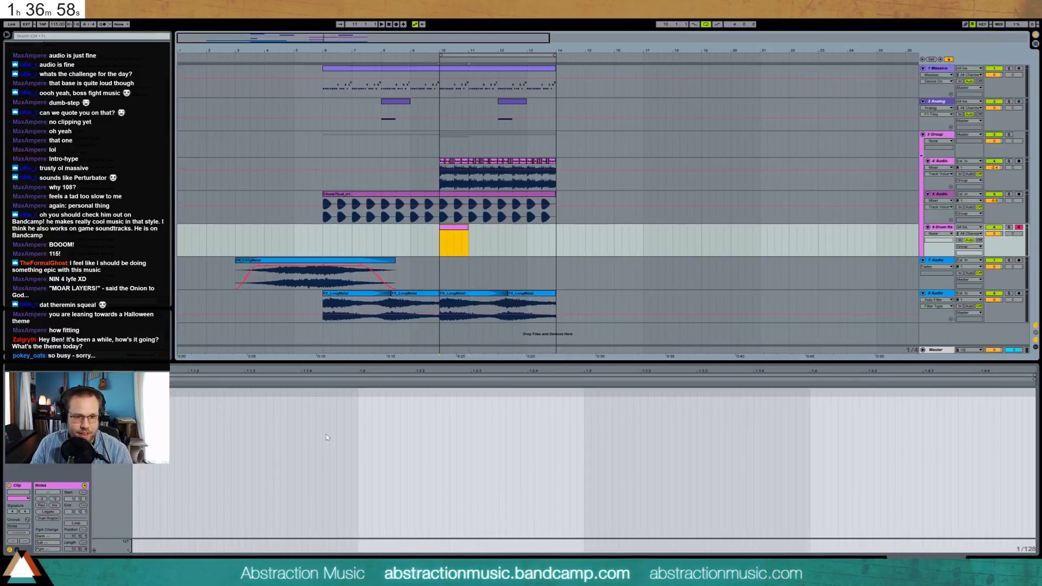
Add an eighth-note snare hit on beat 2 of the clip and duplicate it to beat 4.
{"action": "left_click", "coordinate": [362, 394]}
{"action": "left_click_drag", "start_coordinate": [364, 395], "coordinate": [470, 393]}
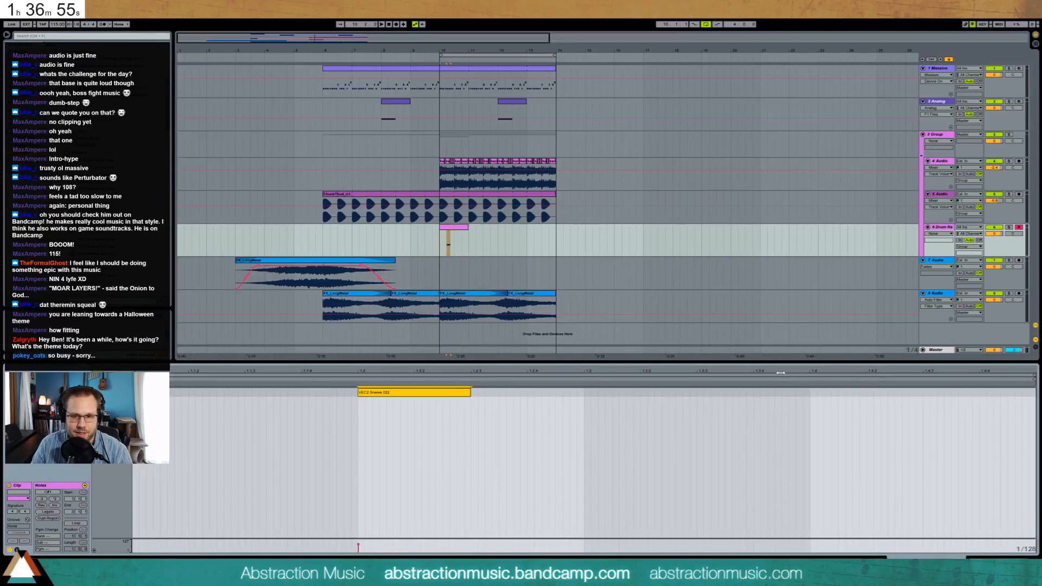
{"action": "key", "text": "ctrl+d"}
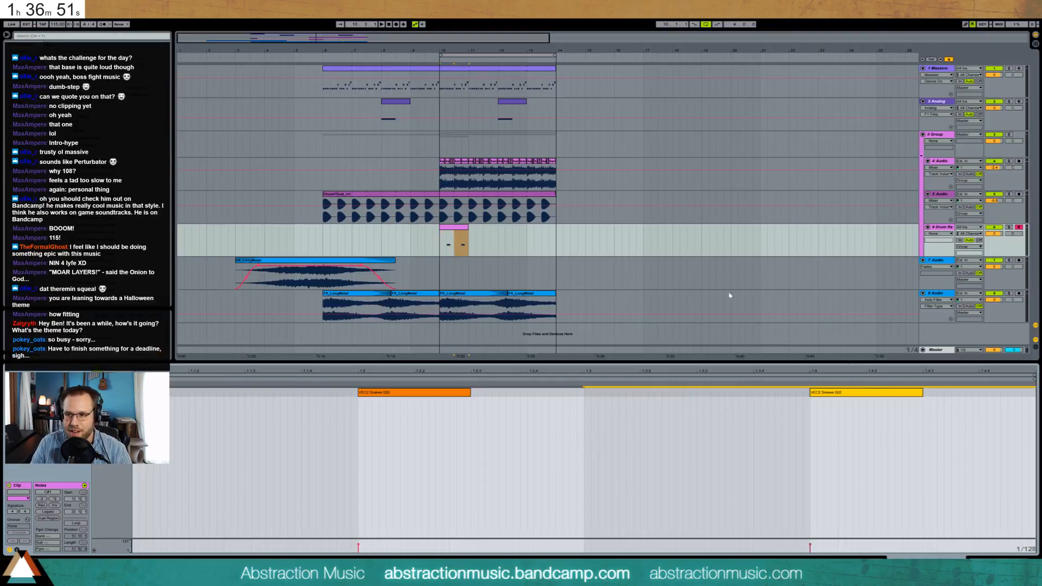
Enable looping for the snare clip and extend it to bar 14.
{"action": "left_click", "coordinate": [505, 241]}
{"action": "mouse_move", "coordinate": [468, 228]}
{"action": "left_mouse_down"}
{"action": "mouse_move", "coordinate": [527, 238]}
{"action": "mouse_move", "coordinate": [472, 244]}
{"action": "left_mouse_up"}
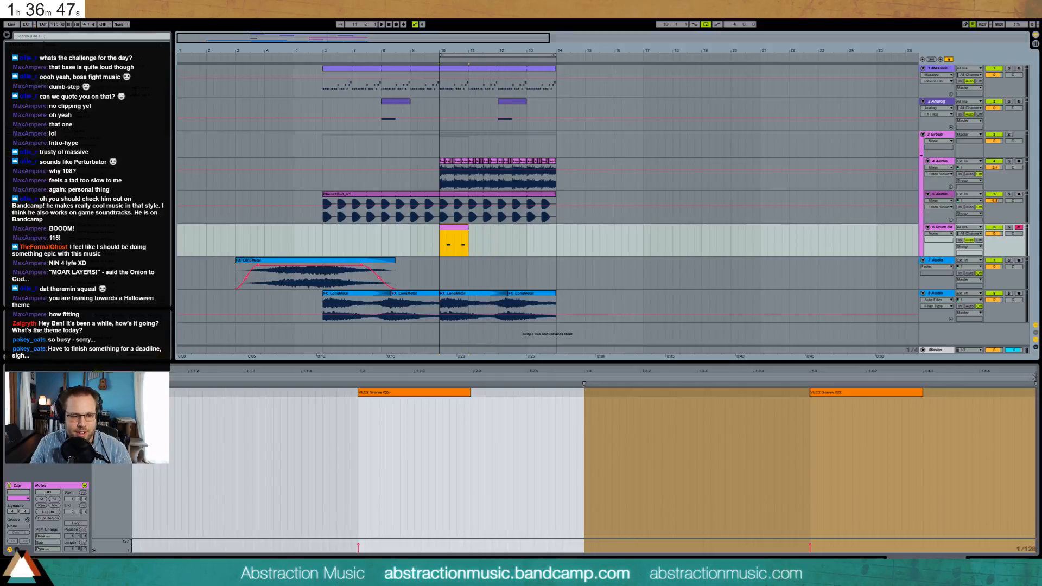
{"action": "left_click", "coordinate": [76, 522]}
{"action": "left_click_drag", "start_coordinate": [469, 239], "coordinate": [555, 239]}
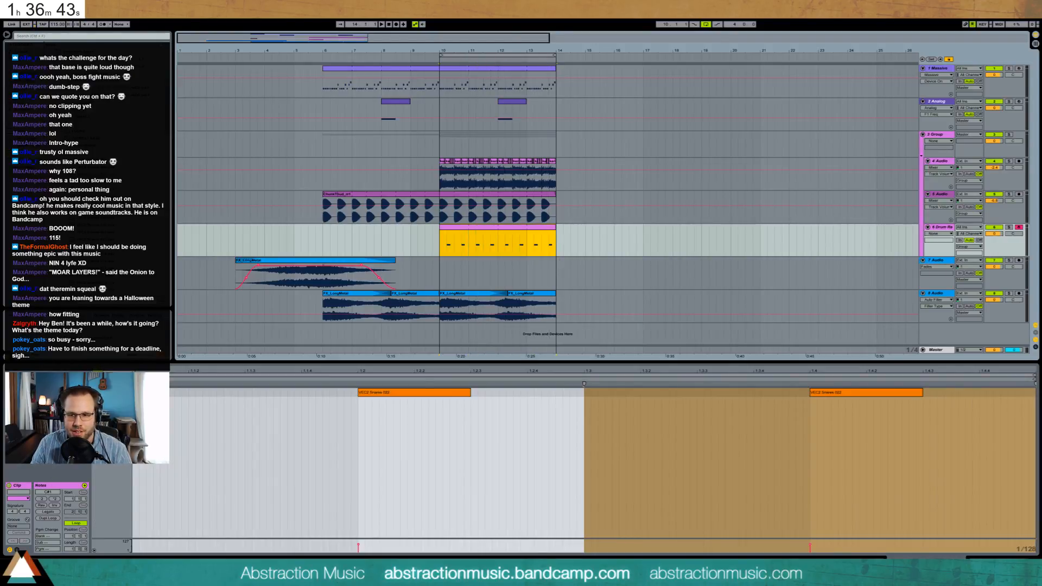
Return to the Drum Rack devices and play the arrangement from just before bar 10 with the snare.
{"action": "key", "text": "shift+Tab"}
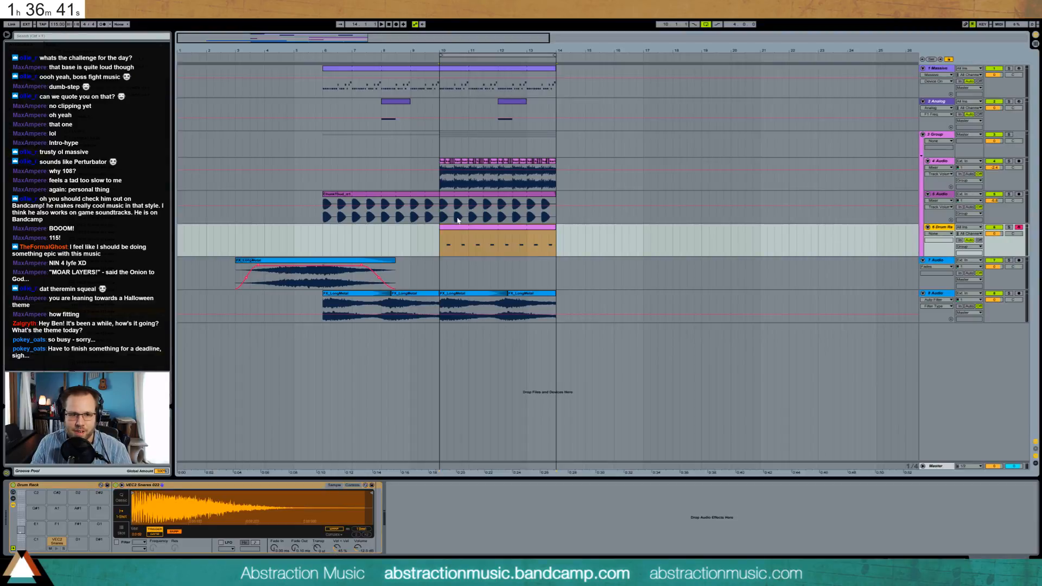
{"action": "left_click", "coordinate": [432, 240]}
{"action": "key", "text": "space"}
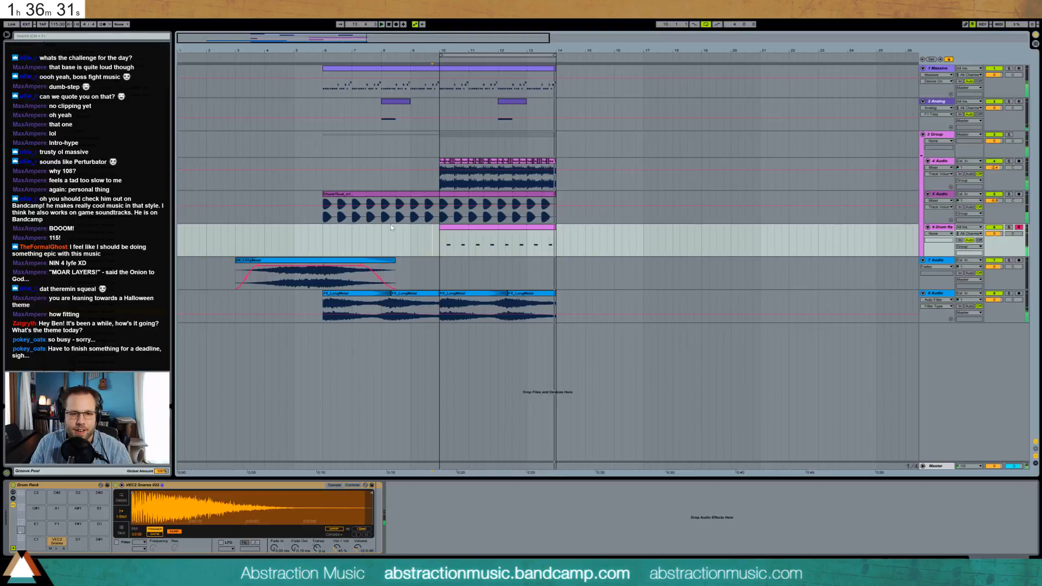
Deactivate the beat 4 snare note in the looped clip, audition the pattern from bar 10 and return to the devices.
{"action": "left_click", "coordinate": [461, 229]}
{"action": "double_click", "coordinate": [462, 230]}
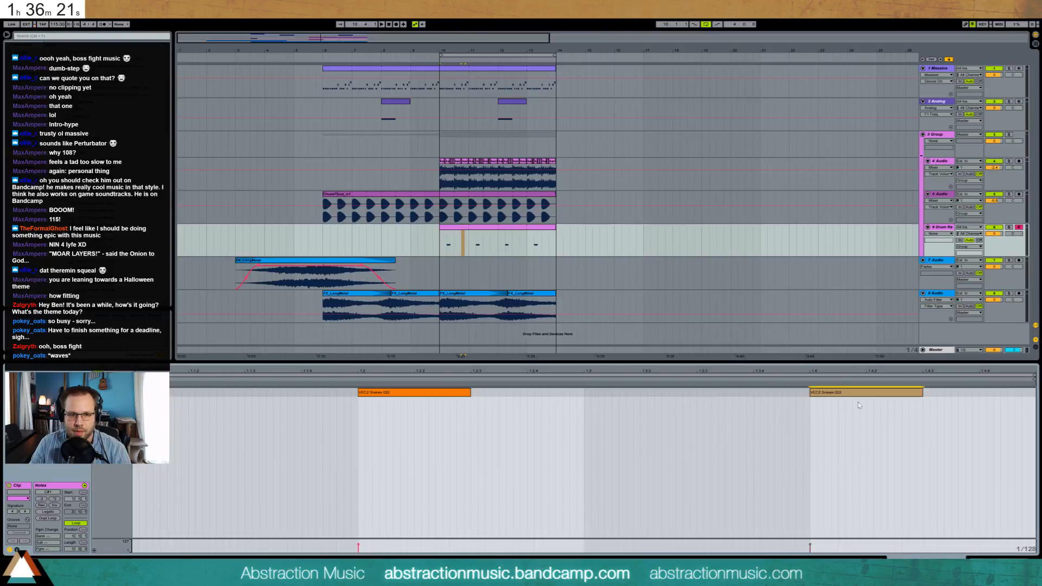
{"action": "left_click", "coordinate": [437, 243]}
{"action": "key", "text": "space"}
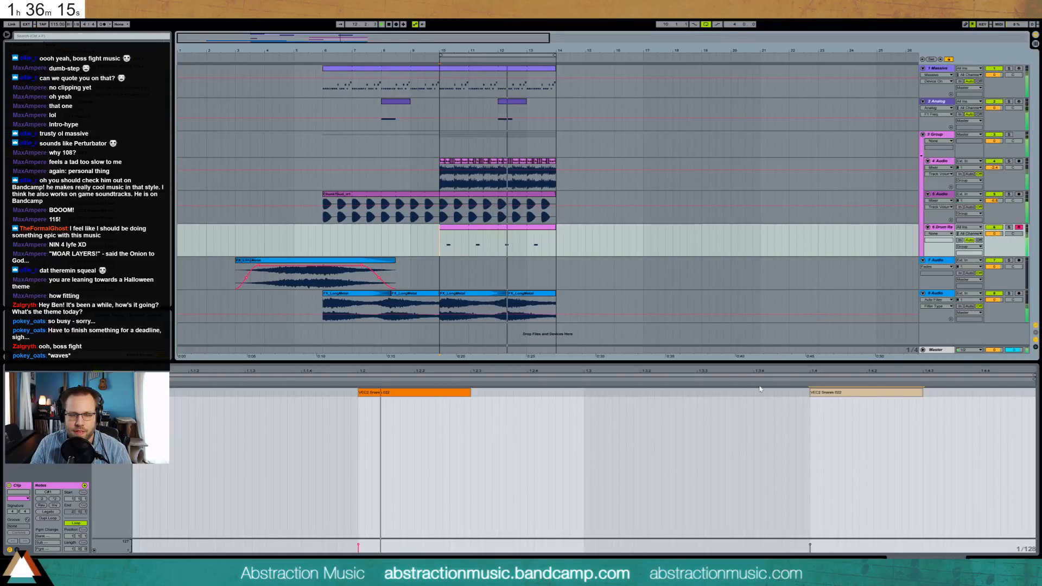
{"action": "key", "text": "space"}
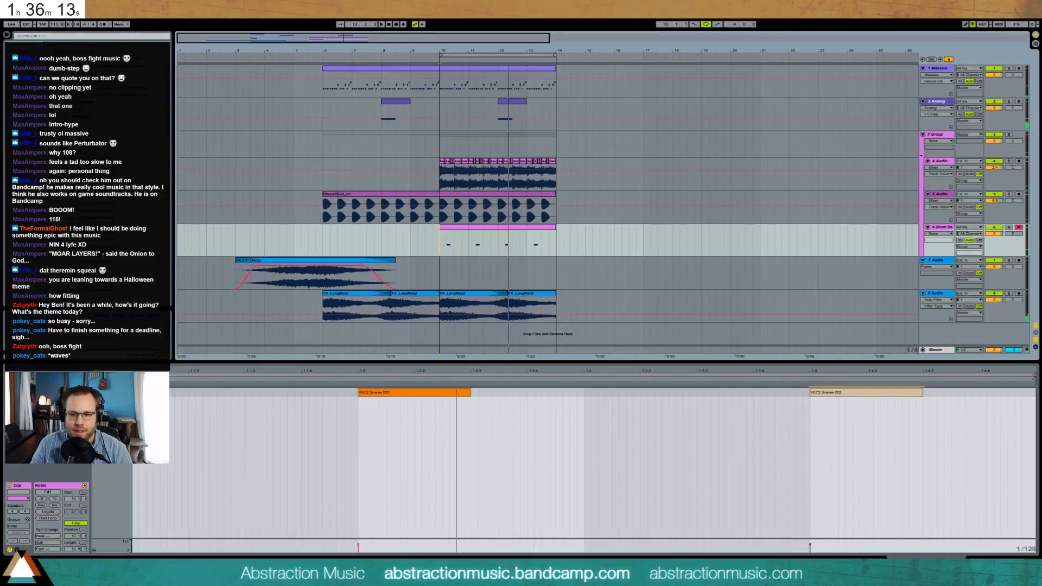
{"action": "key", "text": "shift+Tab"}
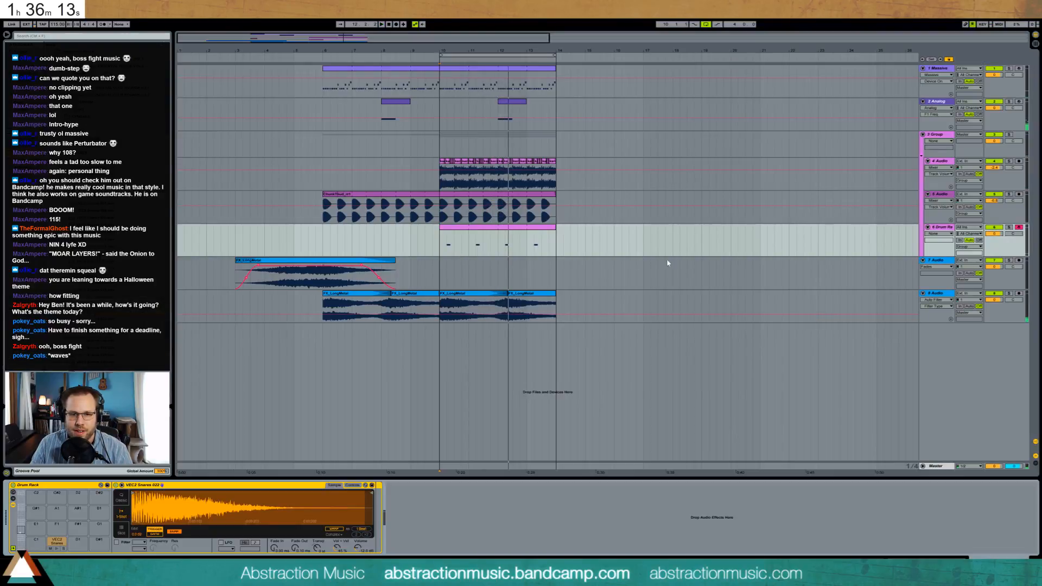
Import the metalpole_standingwave_master recording onto a new audio track, starting between bars 15 and 16.
{"action": "left_click", "coordinate": [504, 233]}
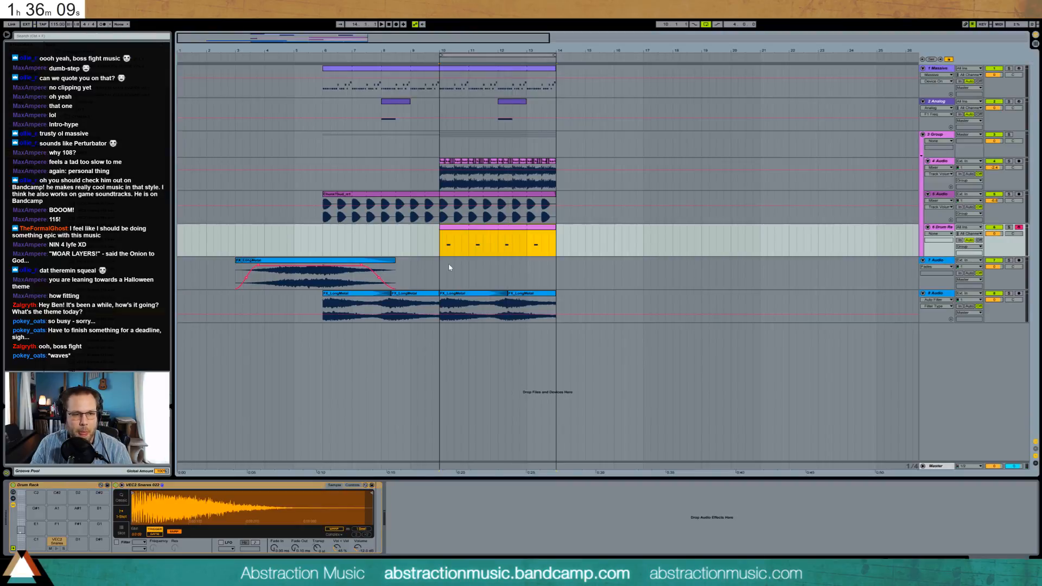
{"action": "left_click", "coordinate": [109, 247]}
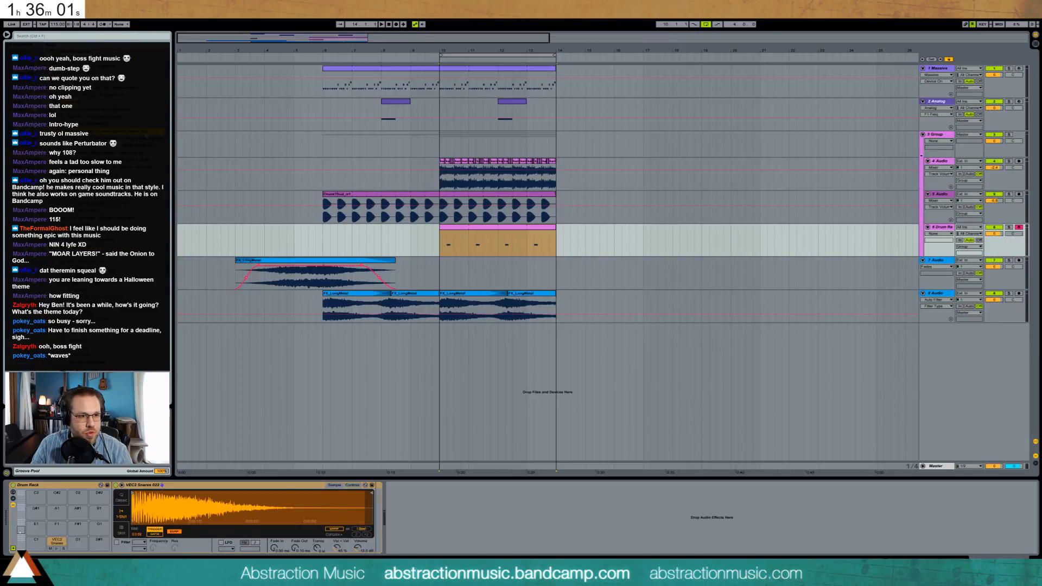
{"action": "left_click_drag", "start_coordinate": [1041, 374], "coordinate": [606, 363]}
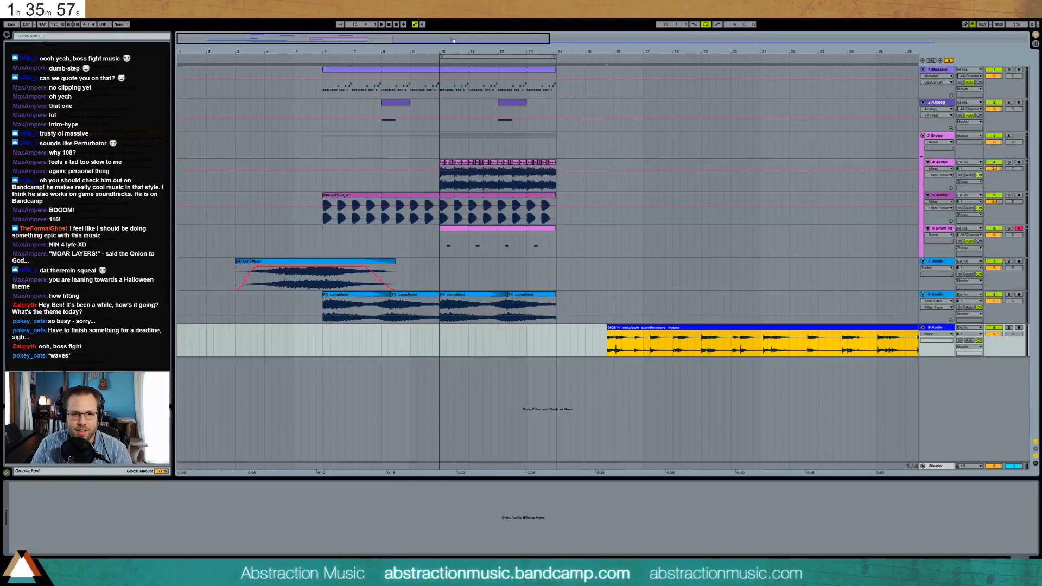
Audition the metal pole recording and select a single short hit near bar 45.
{"action": "scroll", "coordinate": [608, 90], "scroll_direction": "right", "scroll_amount": 10}
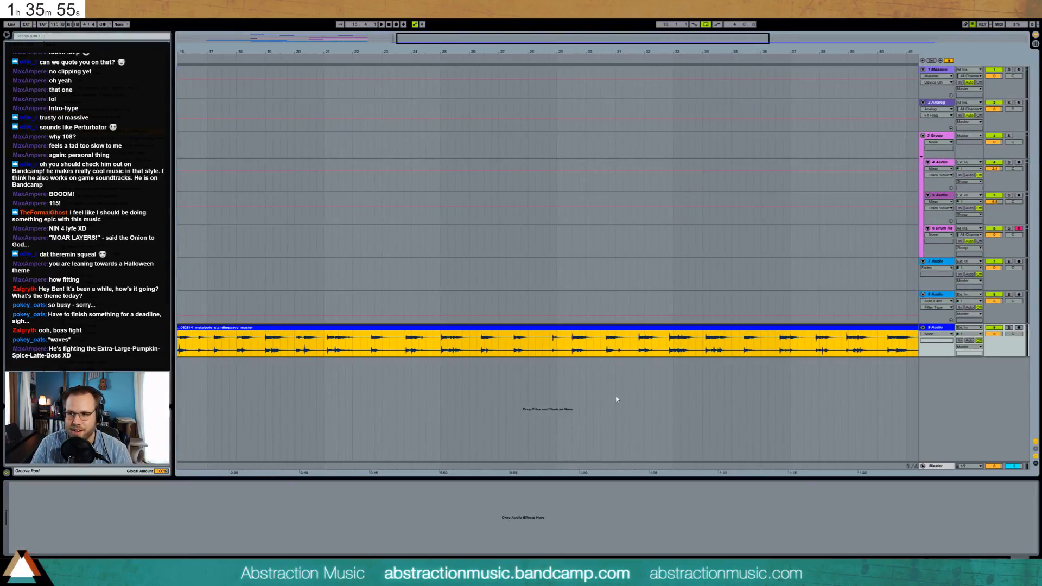
{"action": "left_click", "coordinate": [572, 346]}
{"action": "key", "text": "space"}
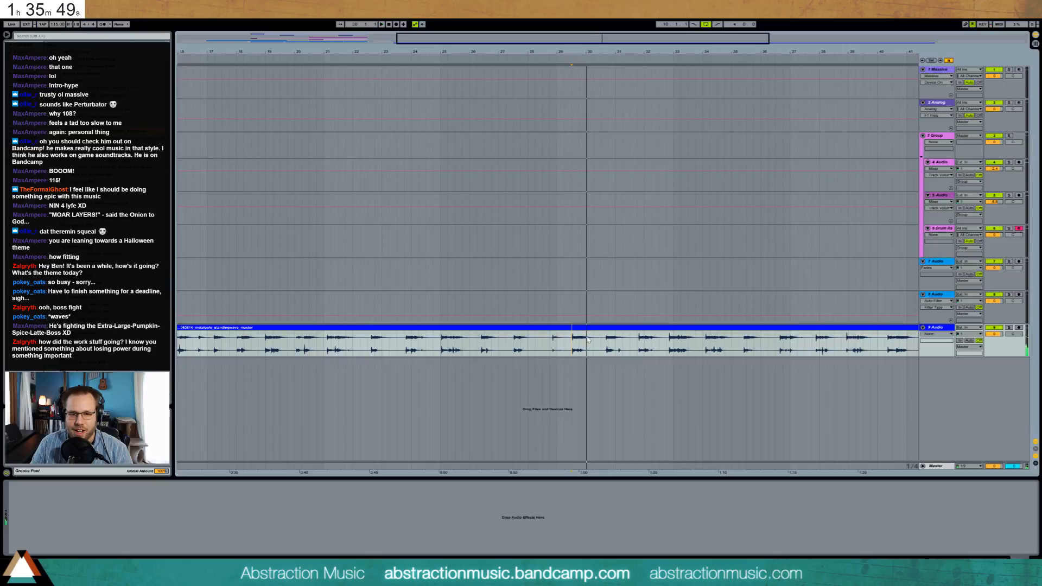
{"action": "left_click", "coordinate": [638, 340]}
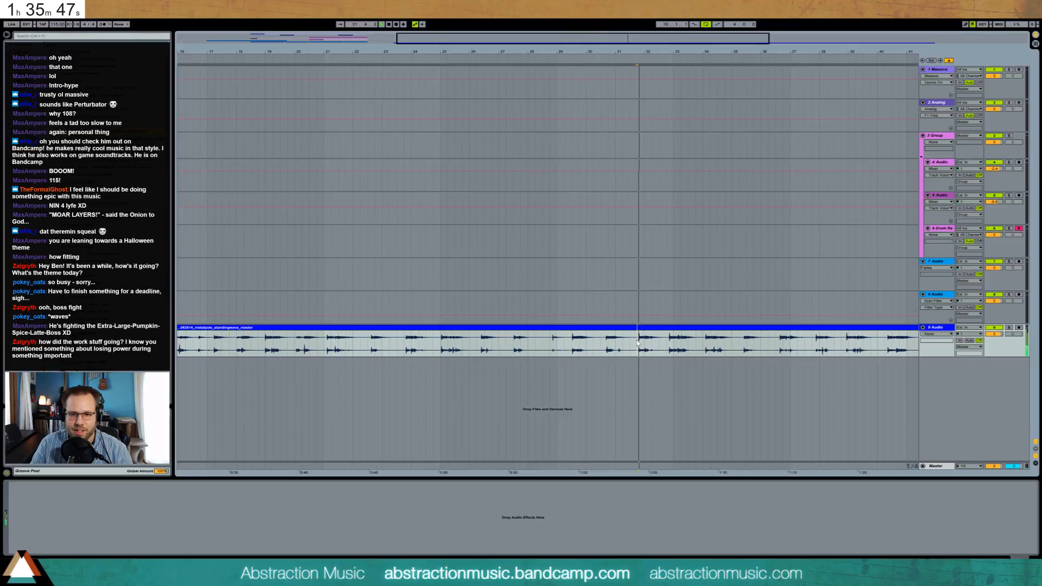
{"action": "left_click", "coordinate": [626, 36]}
{"action": "left_click", "coordinate": [551, 344]}
{"action": "left_click", "coordinate": [578, 344]}
{"action": "left_click_drag", "start_coordinate": [578, 344], "coordinate": [587, 343]}
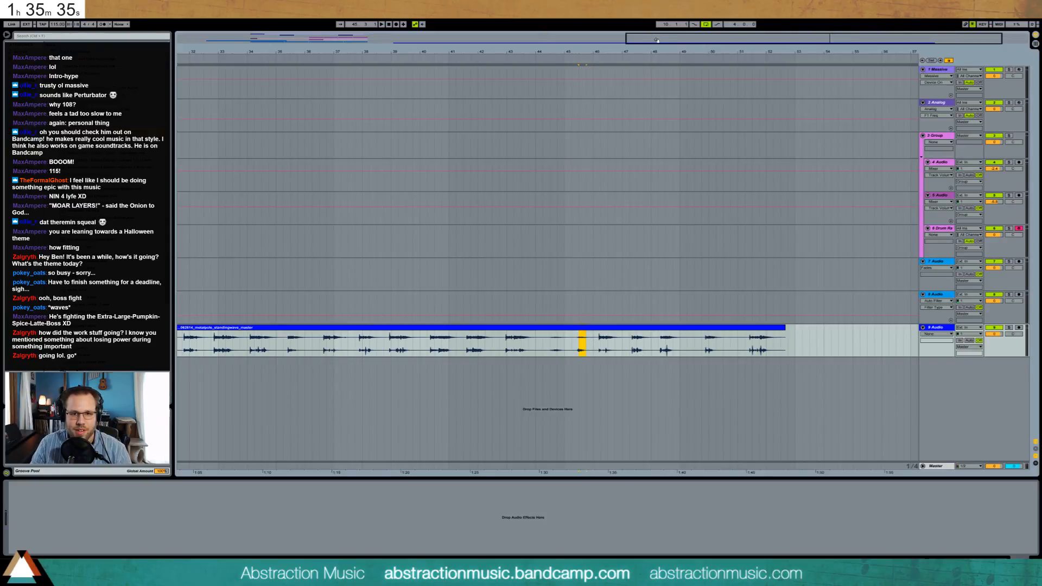
Load the selected metal hit onto an empty Drum Rack pad and adjust the sample's start and end around the hit.
{"action": "key", "text": "minus"}
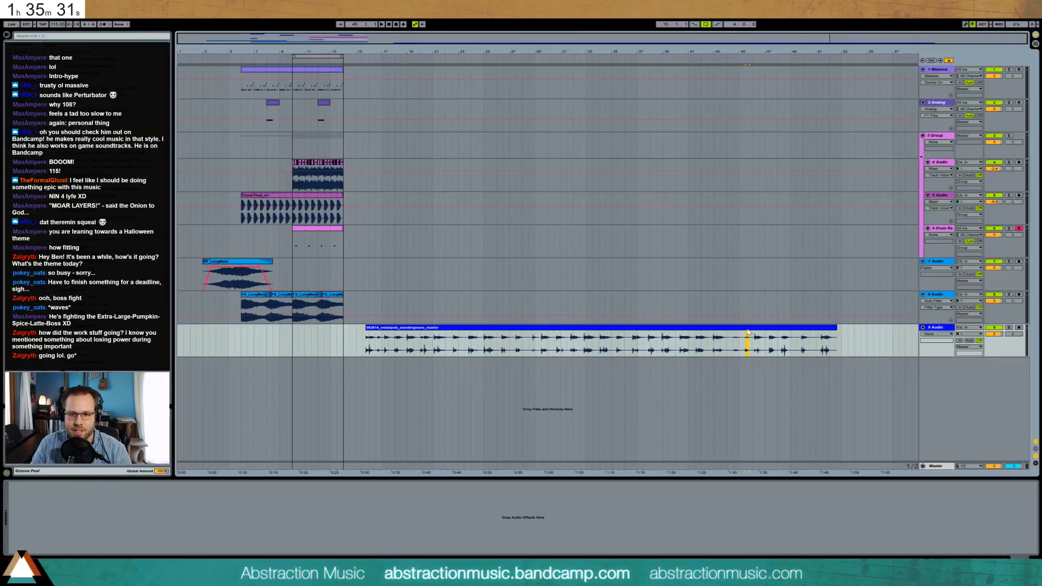
{"action": "left_click", "coordinate": [938, 228]}
{"action": "left_click_drag", "start_coordinate": [938, 227], "coordinate": [38, 529]}
{"action": "mouse_move", "coordinate": [340, 495]}
{"action": "left_mouse_down"}
{"action": "mouse_move", "coordinate": [165, 496]}
{"action": "mouse_move", "coordinate": [181, 497]}
{"action": "left_mouse_up"}
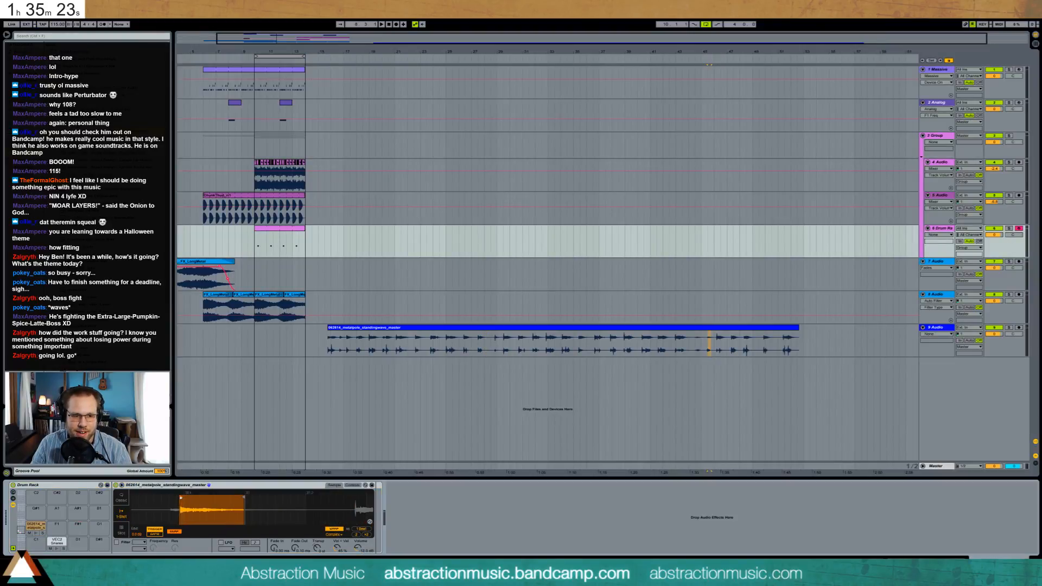
{"action": "left_click_drag", "start_coordinate": [244, 497], "coordinate": [277, 497]}
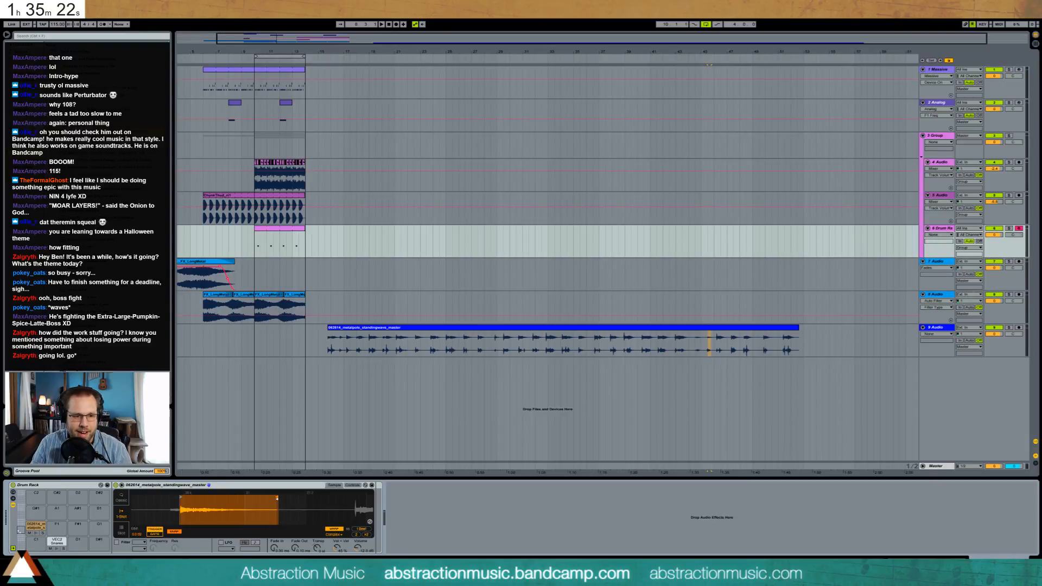
{"action": "left_click", "coordinate": [37, 532]}
Add a Compressor after the first metal hit's sample in its Drum Rack pad and audition the pad.
{"action": "left_click", "coordinate": [108, 98]}
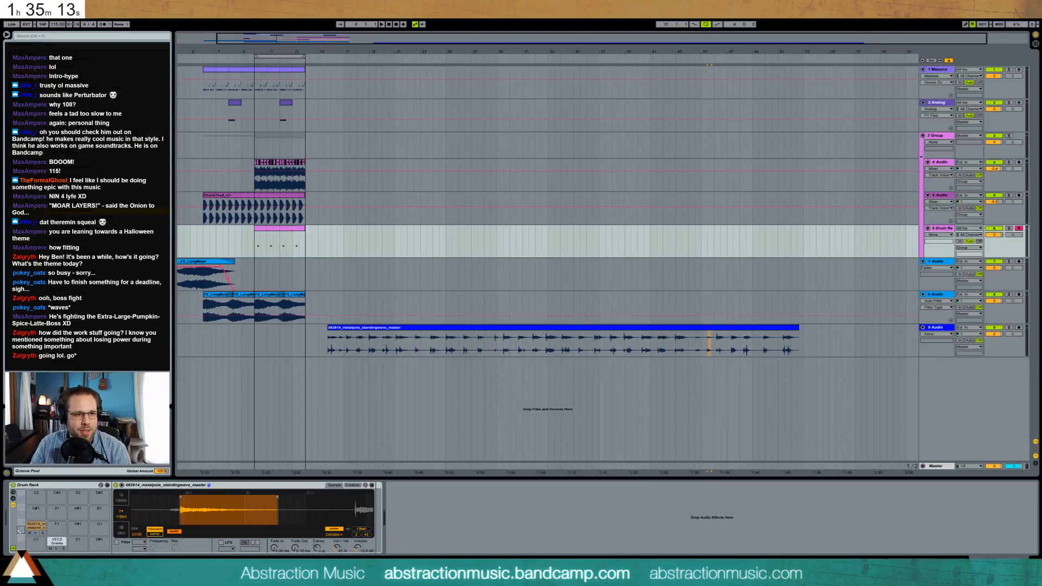
{"action": "left_click_drag", "start_coordinate": [481, 212], "coordinate": [411, 531]}
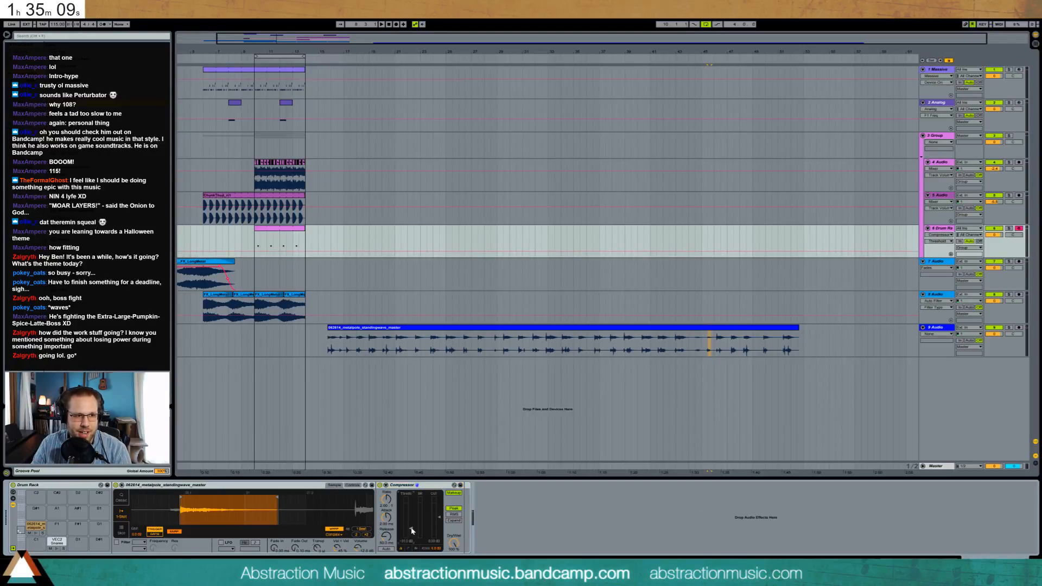
{"action": "left_click", "coordinate": [35, 531]}
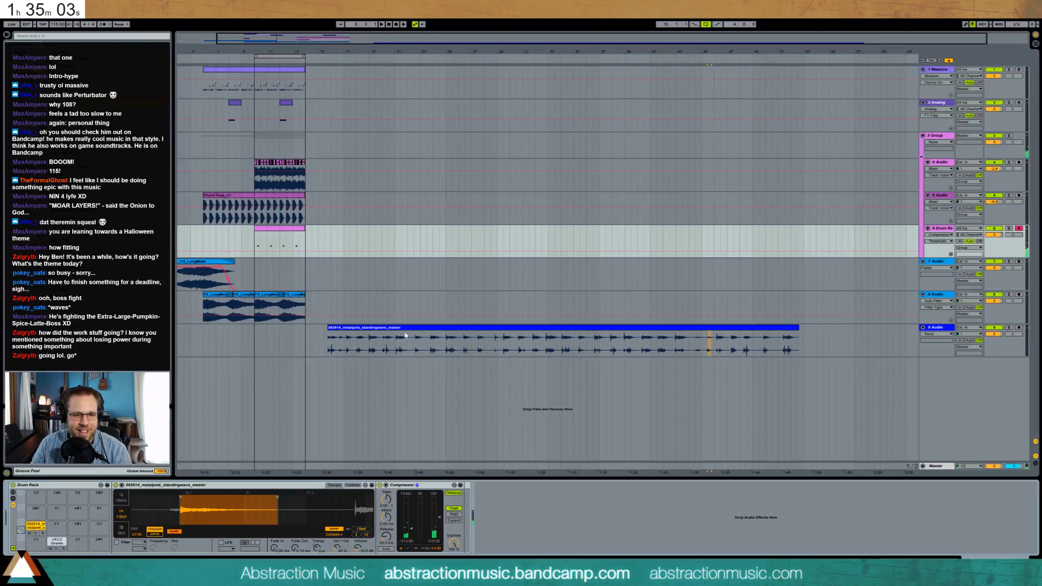
Select a second hit near bar 17 of the metal pole recording and load it onto the next empty Drum Rack pad.
{"action": "left_click", "coordinate": [339, 342]}
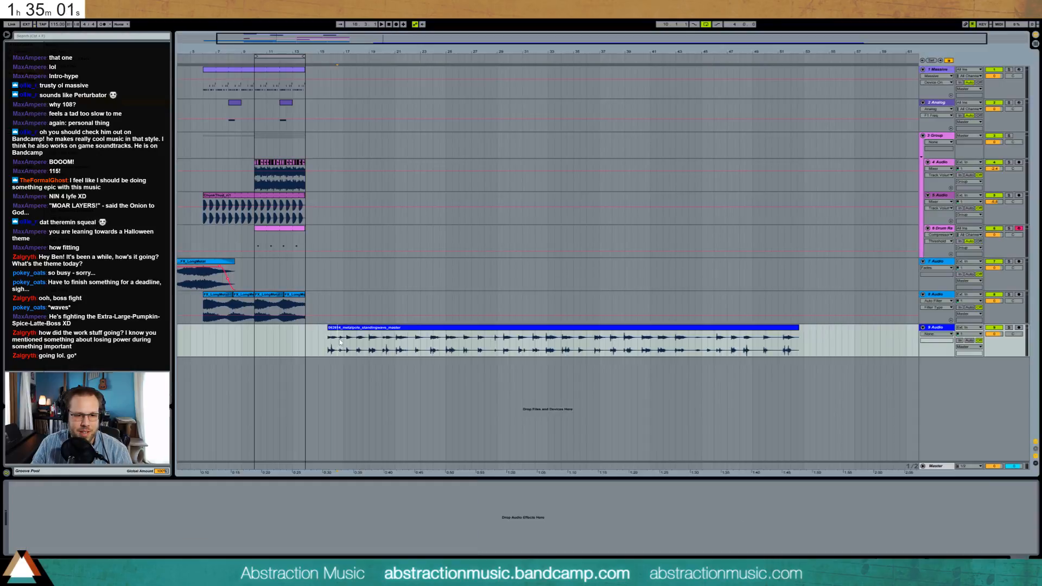
{"action": "left_click_drag", "start_coordinate": [384, 39], "coordinate": [541, 288]}
{"action": "left_click", "coordinate": [532, 343]}
{"action": "key", "text": "space"}
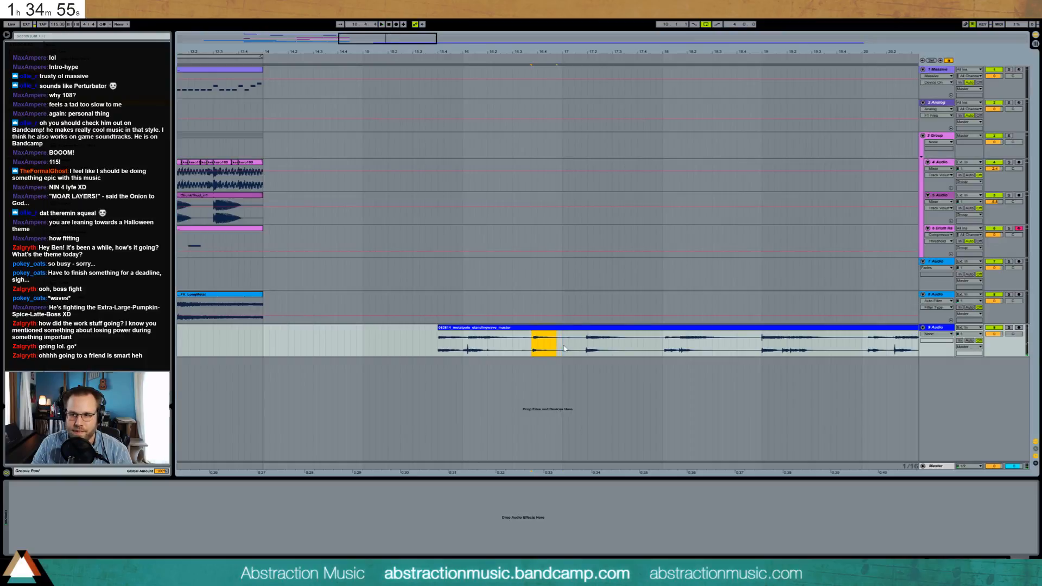
{"action": "left_click_drag", "start_coordinate": [565, 348], "coordinate": [56, 525]}
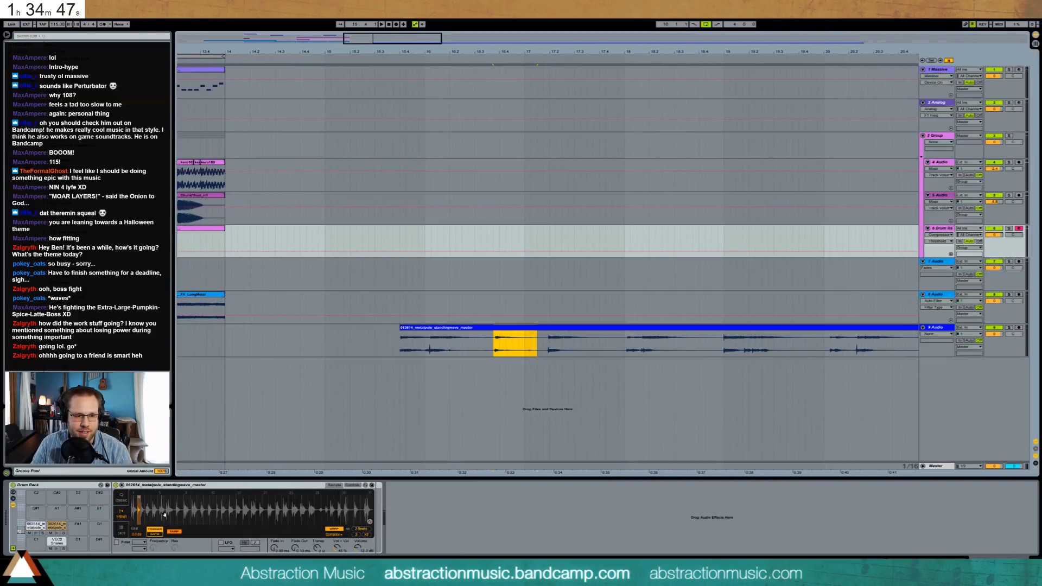
Adjust the second metal hit's sample start and extend its end to include the full decay.
{"action": "left_click_drag", "start_coordinate": [143, 511], "coordinate": [334, 508]}
{"action": "left_click_drag", "start_coordinate": [158, 495], "coordinate": [161, 497]}
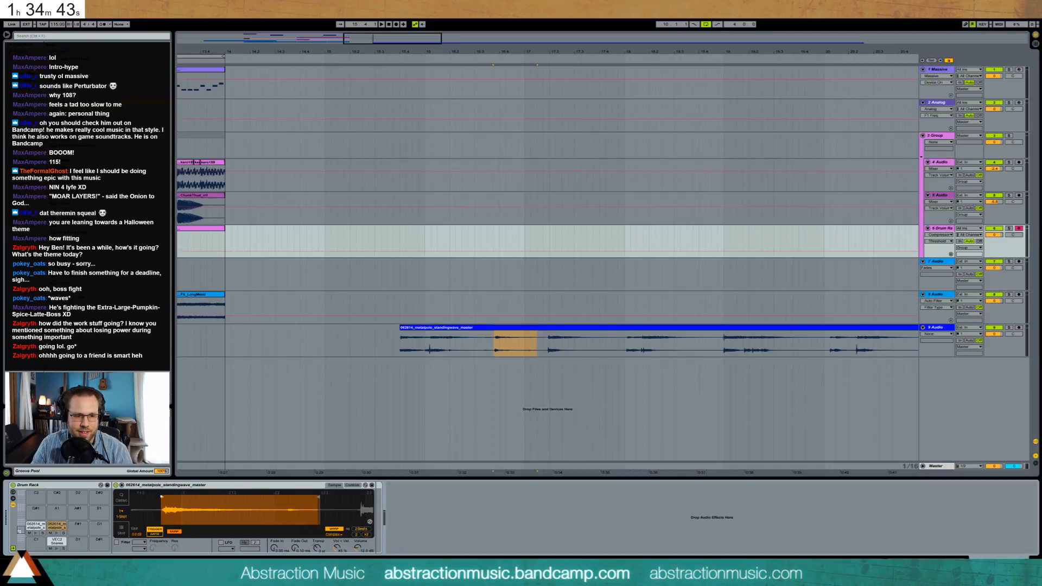
{"action": "left_click_drag", "start_coordinate": [318, 496], "coordinate": [344, 496]}
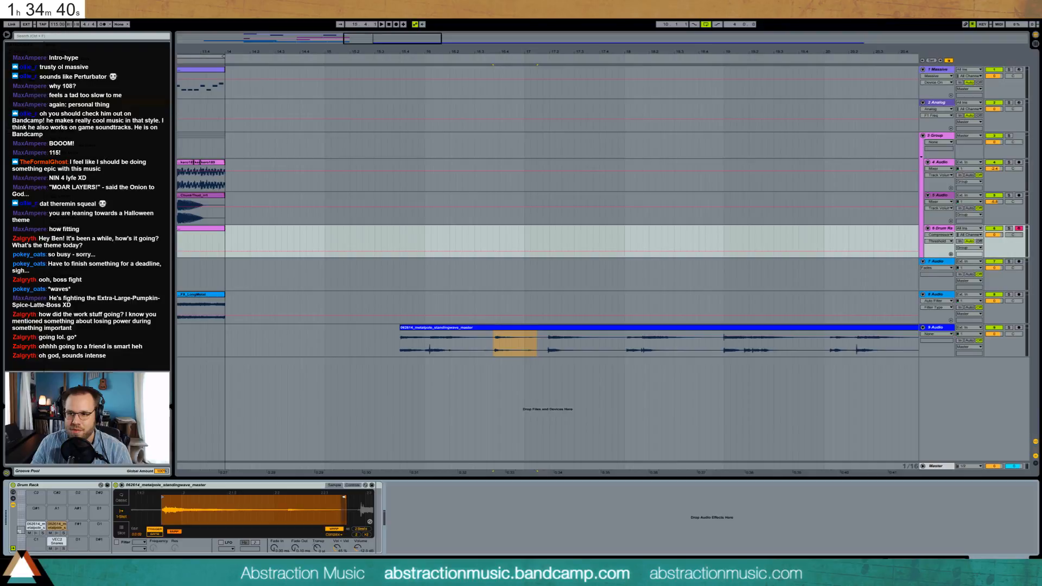
Audition the recording for a third hit and load the short one near bar 35 onto the next empty Drum Rack pad.
{"action": "left_click", "coordinate": [544, 341]}
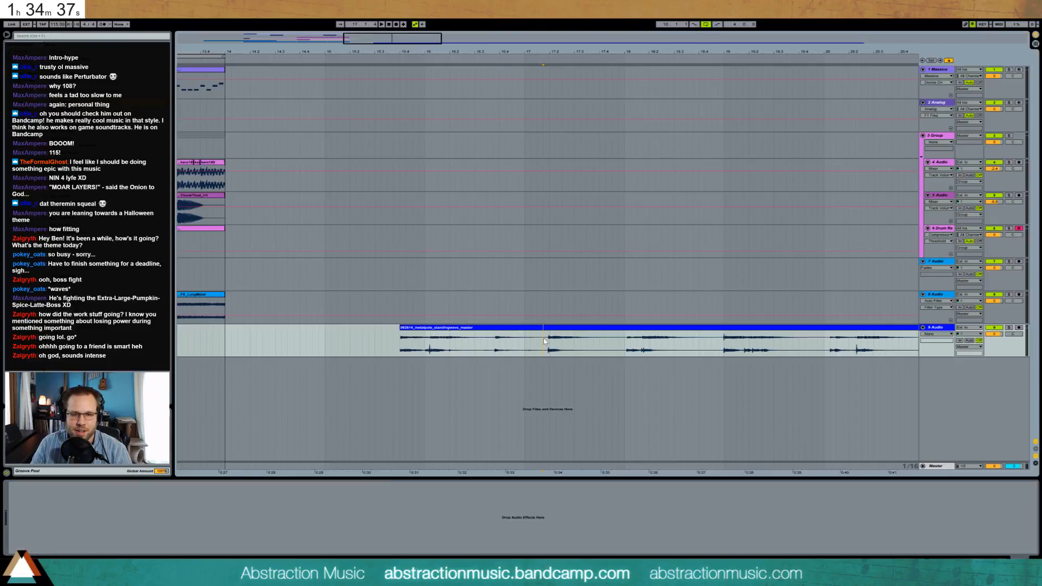
{"action": "left_click_drag", "start_coordinate": [432, 52], "coordinate": [261, 26]}
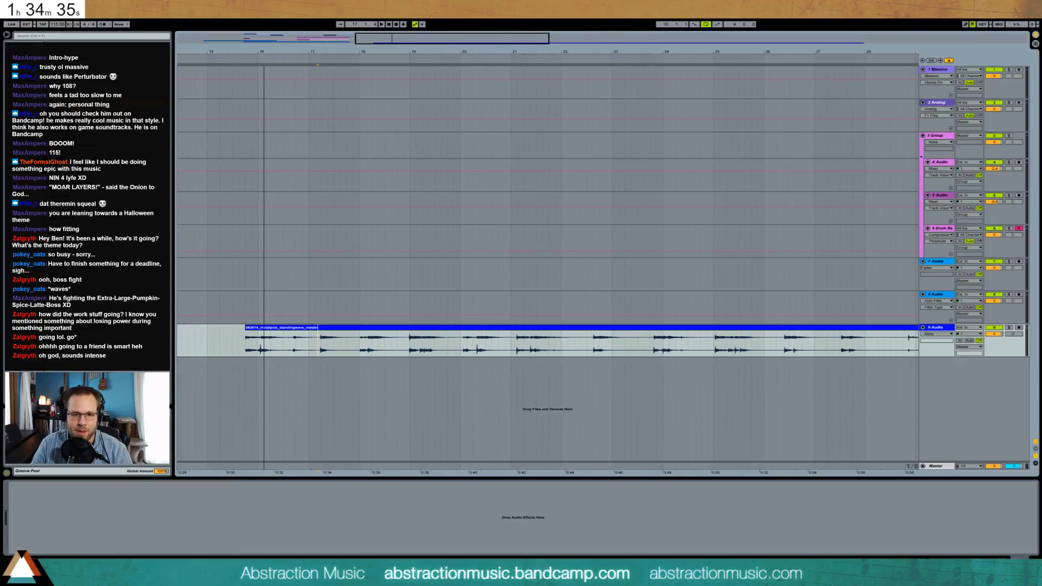
{"action": "left_click", "coordinate": [359, 346]}
{"action": "key", "text": "space"}
{"action": "left_click", "coordinate": [404, 342]}
{"action": "left_click", "coordinate": [460, 343]}
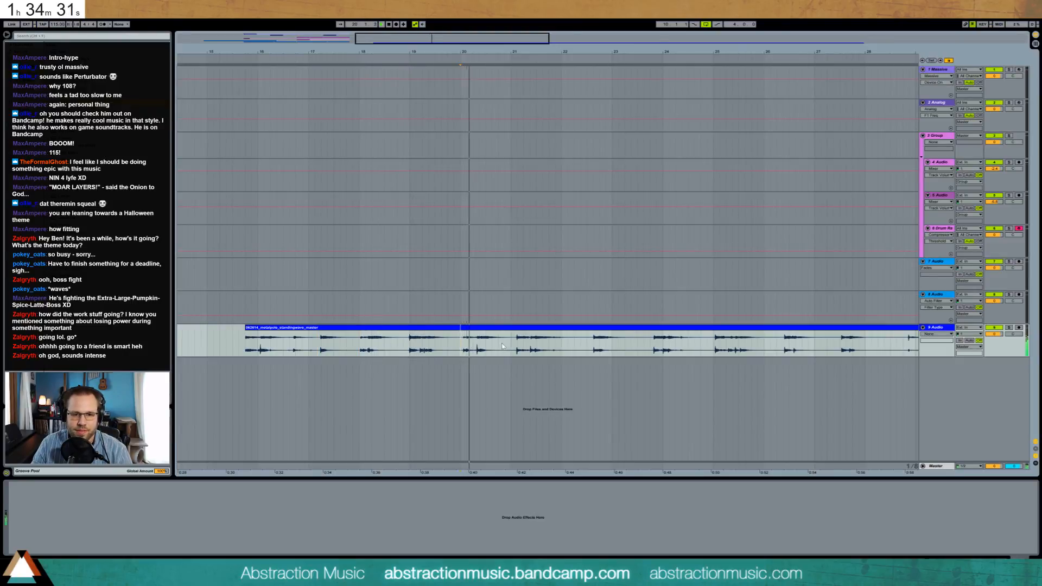
{"action": "left_click", "coordinate": [594, 340]}
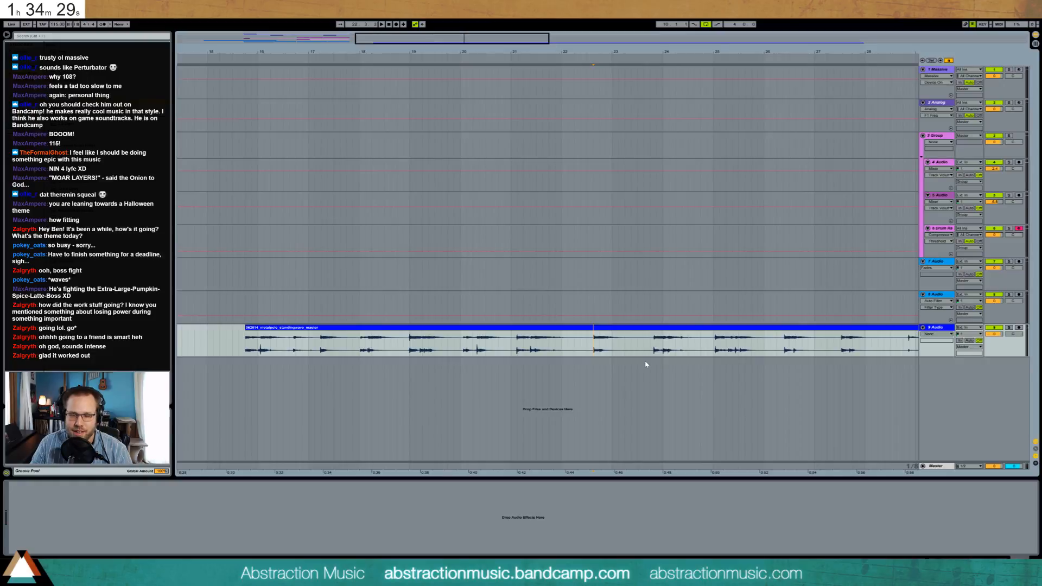
{"action": "left_click_drag", "start_coordinate": [431, 48], "coordinate": [163, 33]}
{"action": "left_click", "coordinate": [542, 345]}
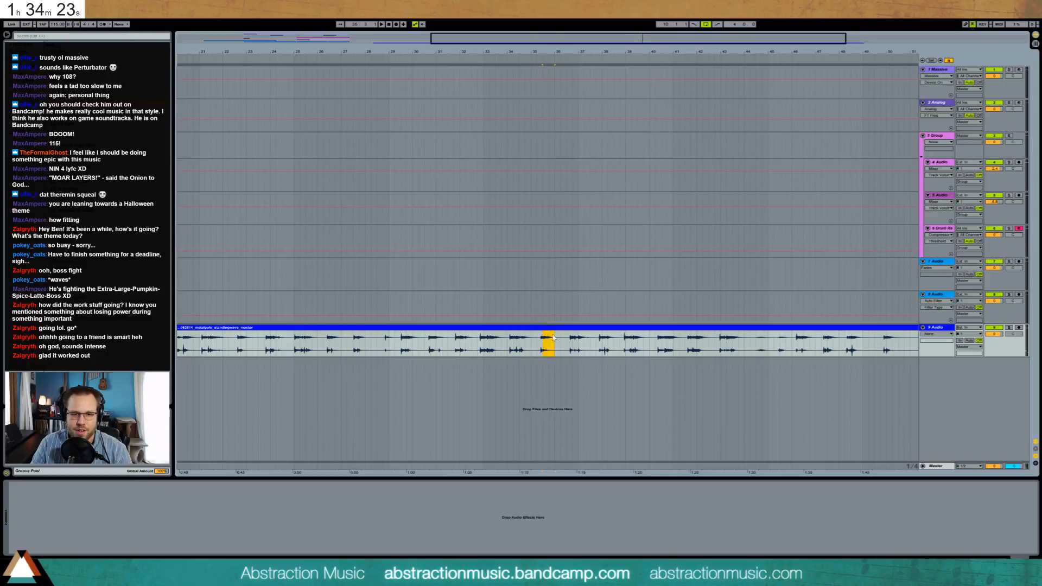
{"action": "left_click_drag", "start_coordinate": [551, 328], "coordinate": [937, 229]}
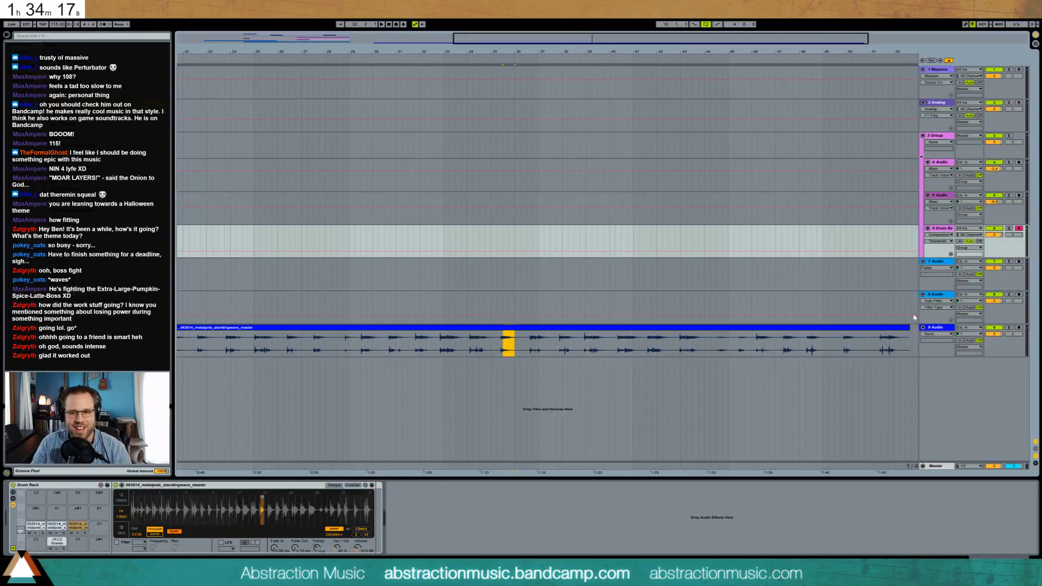
Delete the audio track holding the metal pole recording and return the insert marker to bar 10.
{"action": "left_click", "coordinate": [937, 327]}
{"action": "key", "text": "Delete"}
{"action": "left_click", "coordinate": [415, 307]}
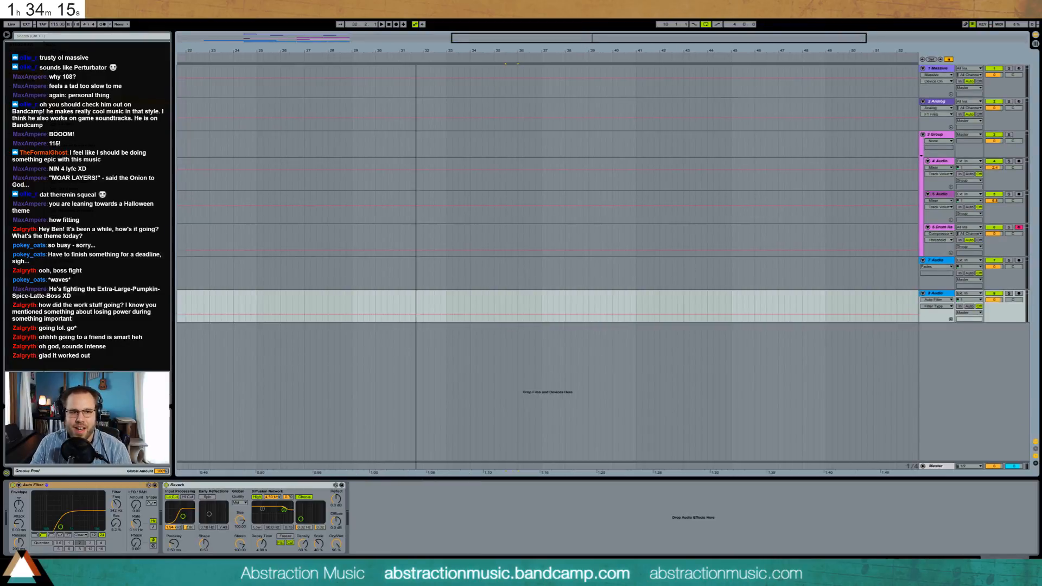
{"action": "scroll", "coordinate": [364, 153], "scroll_direction": "left", "scroll_amount": 10}
{"action": "left_click", "coordinate": [356, 178]}
{"action": "left_click_drag", "start_coordinate": [324, 42], "coordinate": [305, 49]}
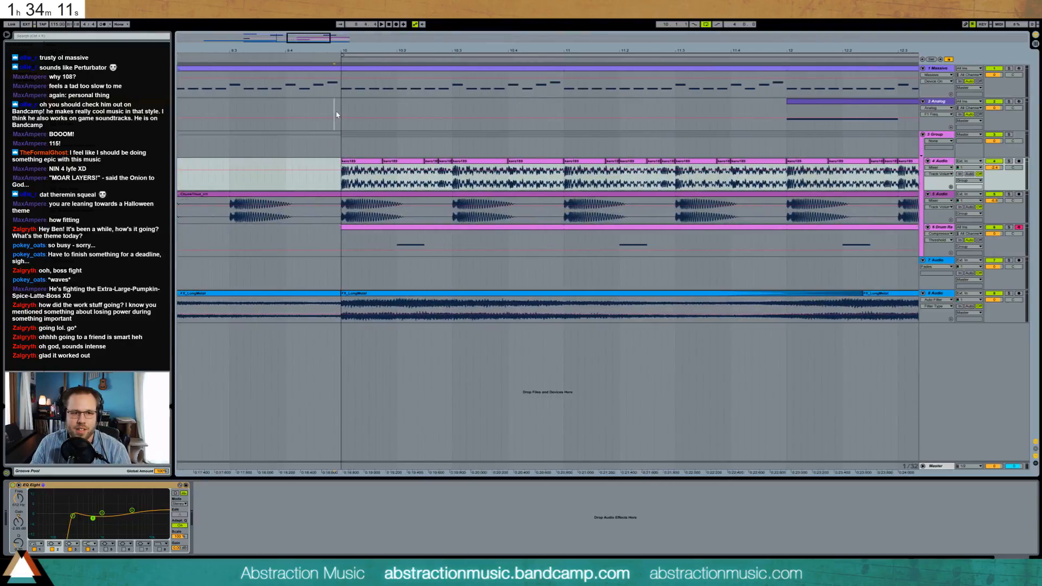
{"action": "left_click", "coordinate": [342, 114]}
{"action": "scroll", "coordinate": [514, 87], "scroll_direction": "left", "scroll_amount": 5}
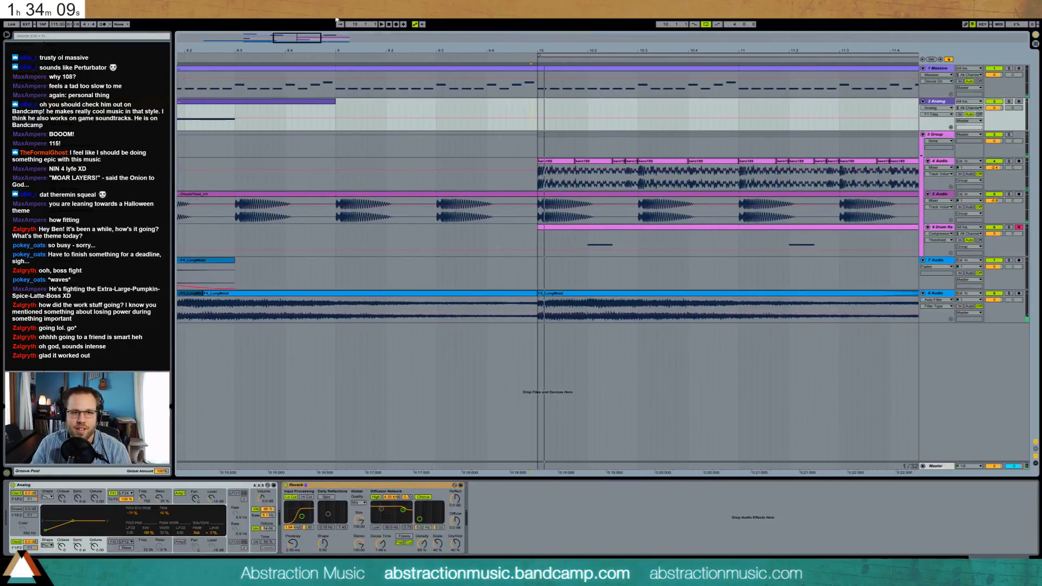
Remove the leftover empty time from bar 18 onward across all tracks.
{"action": "left_click_drag", "start_coordinate": [544, 50], "coordinate": [544, 27]}
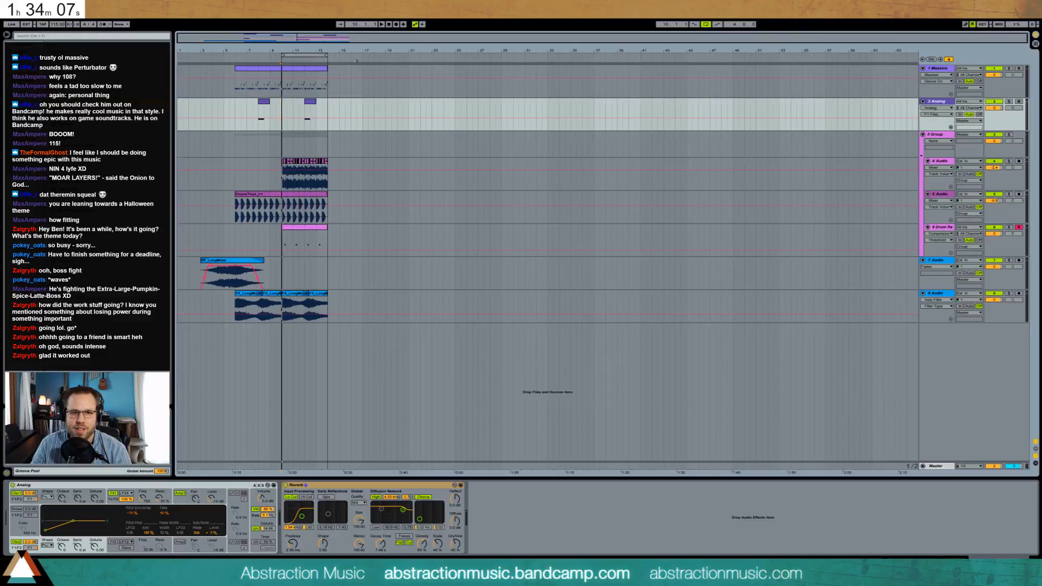
{"action": "left_click_drag", "start_coordinate": [373, 72], "coordinate": [917, 465]}
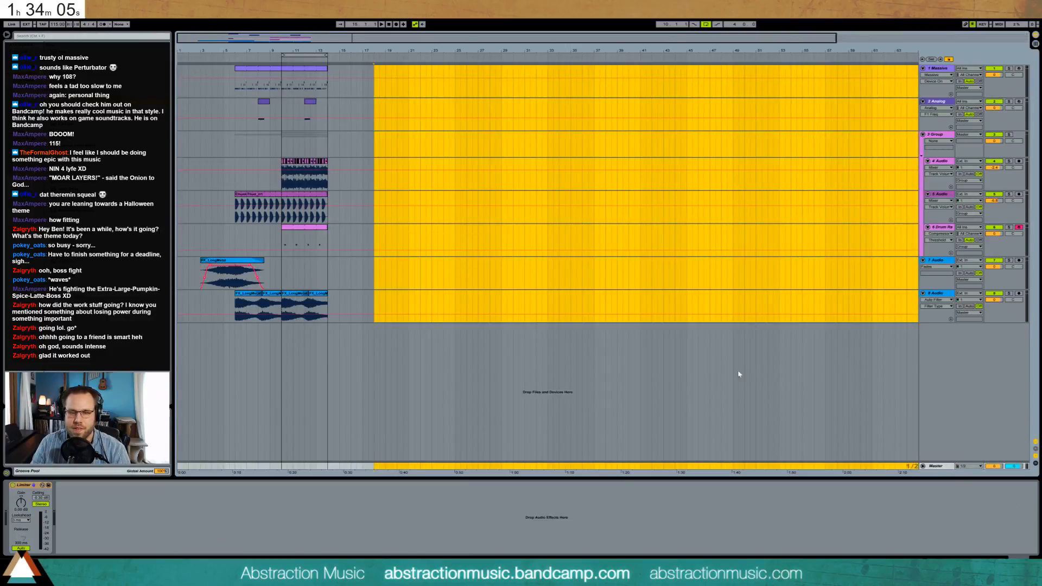
{"action": "left_click", "coordinate": [236, 141]}
{"action": "mouse_move", "coordinate": [243, 51]}
{"action": "left_mouse_down"}
{"action": "mouse_move", "coordinate": [243, 108]}
{"action": "mouse_move", "coordinate": [386, 131]}
{"action": "mouse_move", "coordinate": [251, 48]}
{"action": "mouse_move", "coordinate": [299, 92]}
{"action": "mouse_move", "coordinate": [318, 136]}
{"action": "left_mouse_up"}
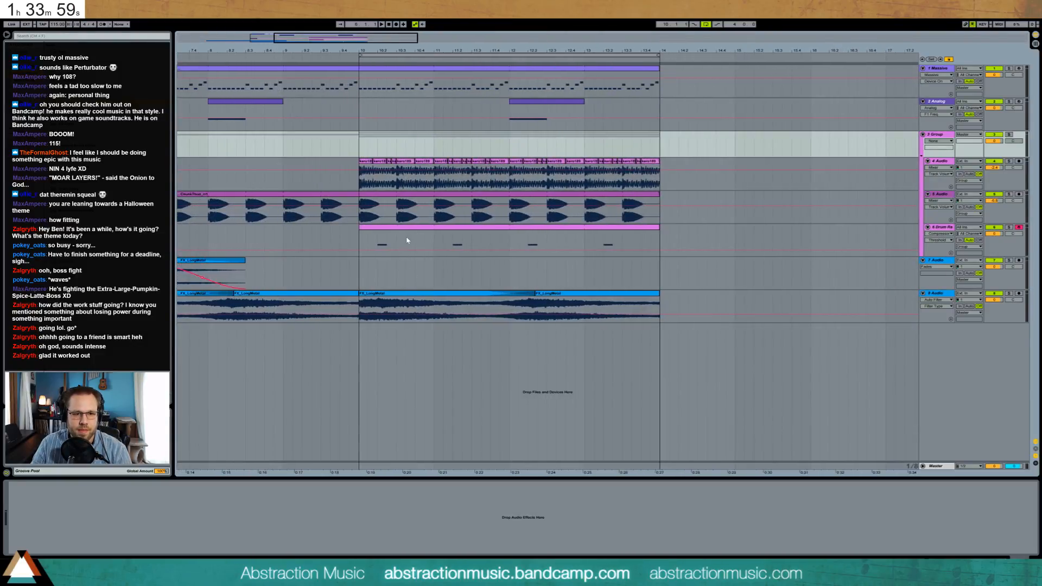
Reopen the snare track's Drum Rack, audition the first metal hit and add Auto Pan to the second metal hit's pad.
{"action": "left_click", "coordinate": [408, 229]}
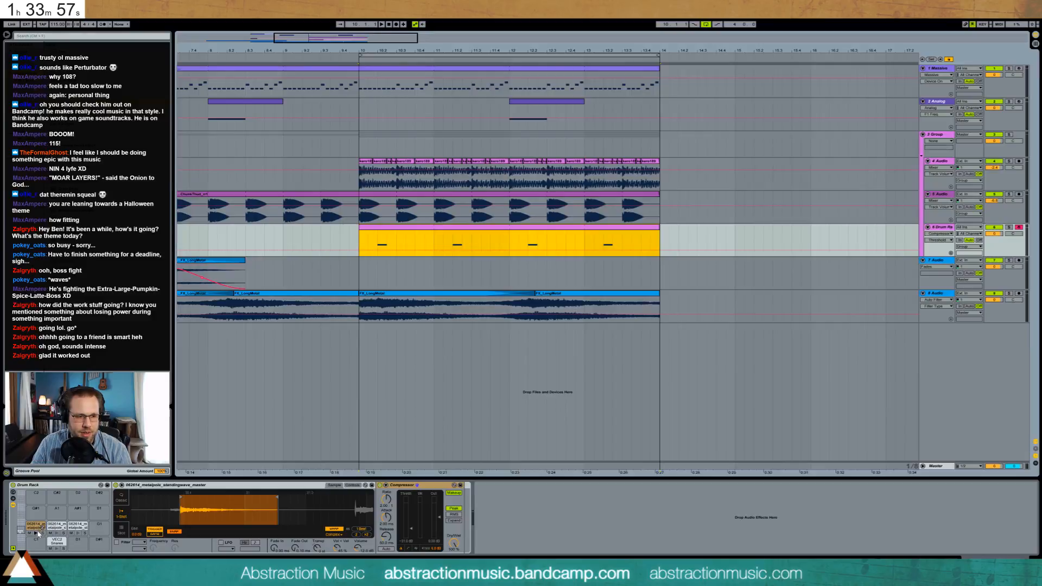
{"action": "left_click", "coordinate": [36, 533]}
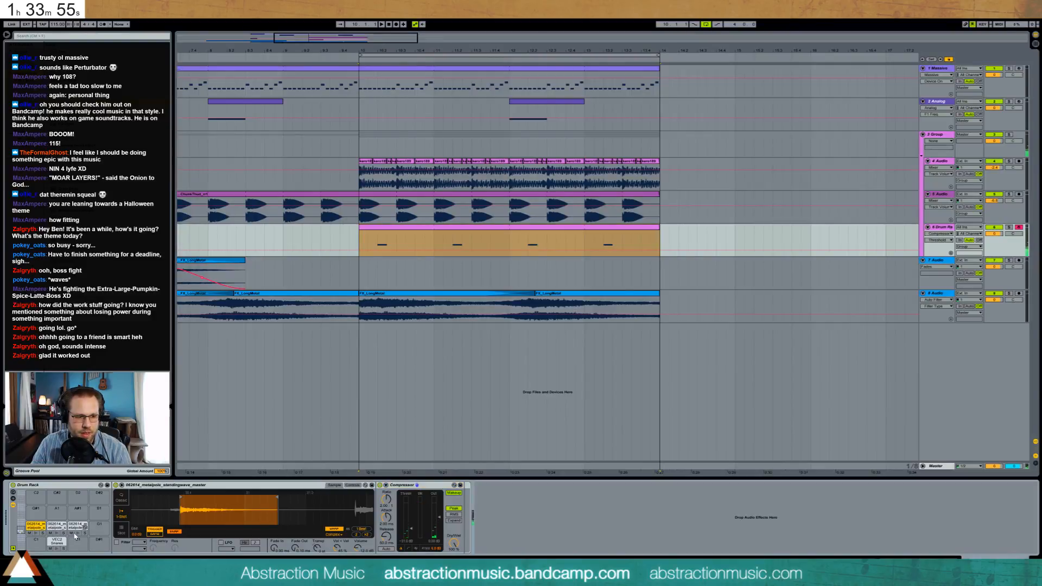
{"action": "left_click", "coordinate": [56, 531]}
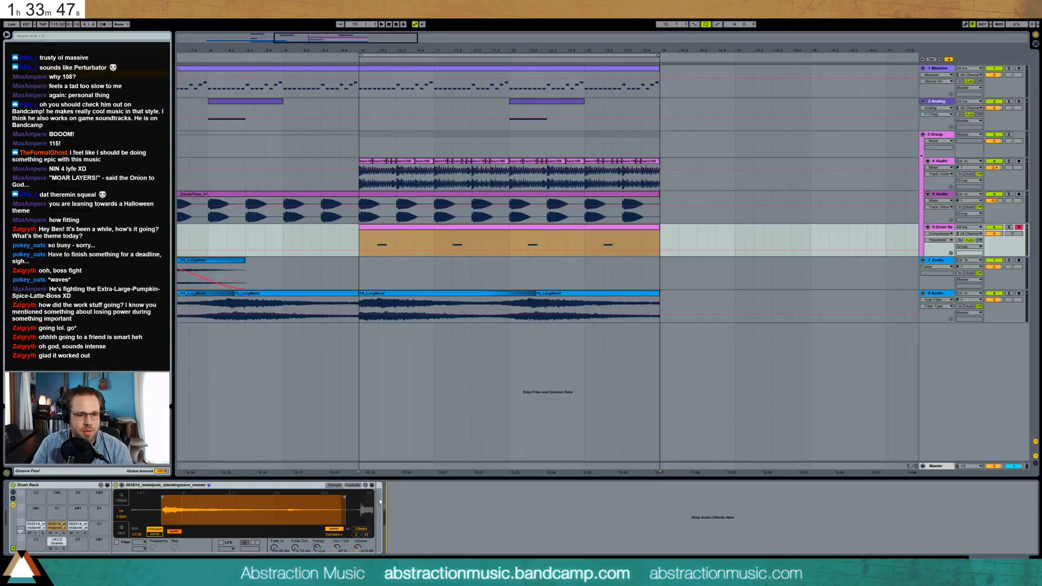
{"action": "left_click_drag", "start_coordinate": [378, 502], "coordinate": [379, 502]}
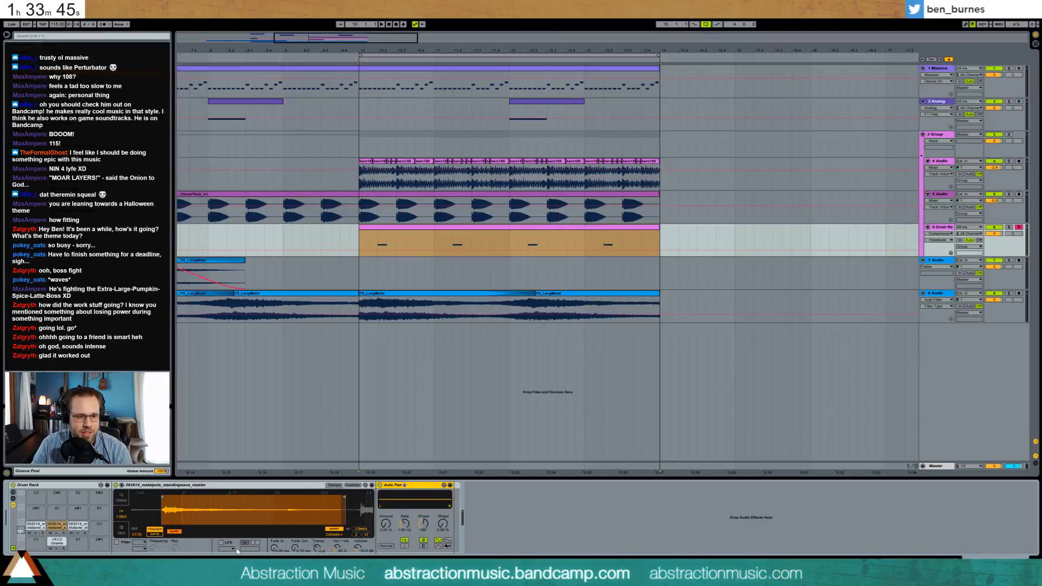
Set Auto Pan to a tempo-synced rate with 100% amount, 100% shape and 0° phase, and adjust its offset.
{"action": "left_click", "coordinate": [404, 546]}
{"action": "left_click", "coordinate": [403, 527]}
{"action": "left_click_drag", "start_coordinate": [386, 523], "coordinate": [386, 461]}
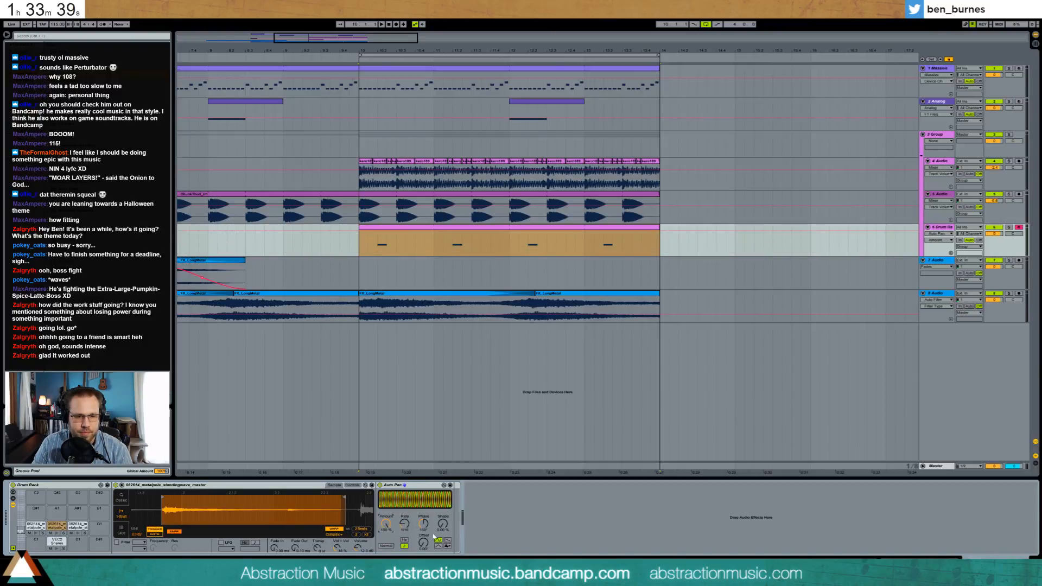
{"action": "left_click_drag", "start_coordinate": [443, 524], "coordinate": [443, 488]}
{"action": "left_click", "coordinate": [424, 524]}
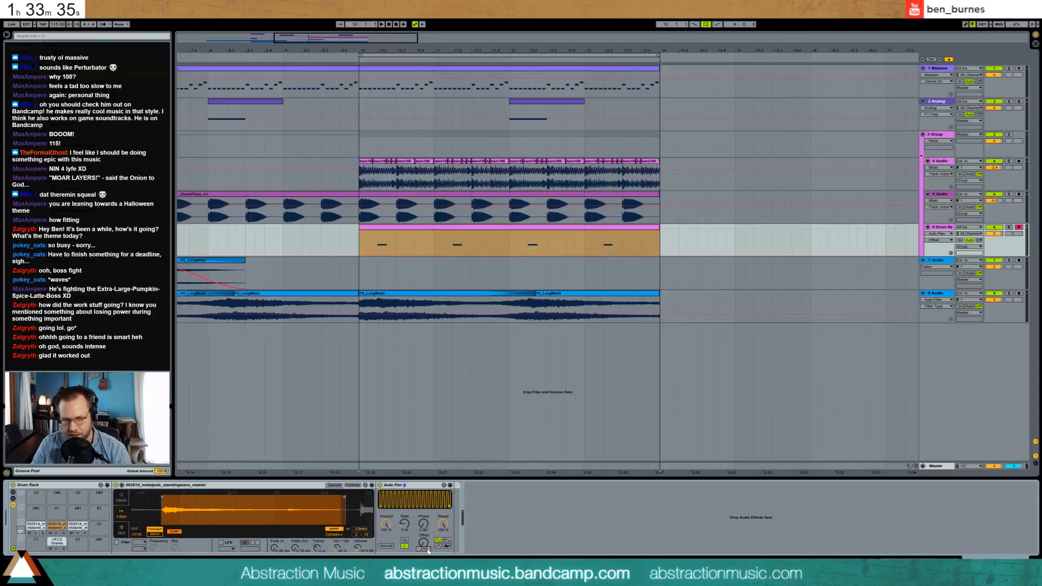
{"action": "left_click_drag", "start_coordinate": [423, 543], "coordinate": [423, 515]}
Audition the second metal hit through Auto Pan, adjust the synced rate and audition it again.
{"action": "left_click", "coordinate": [58, 534]}
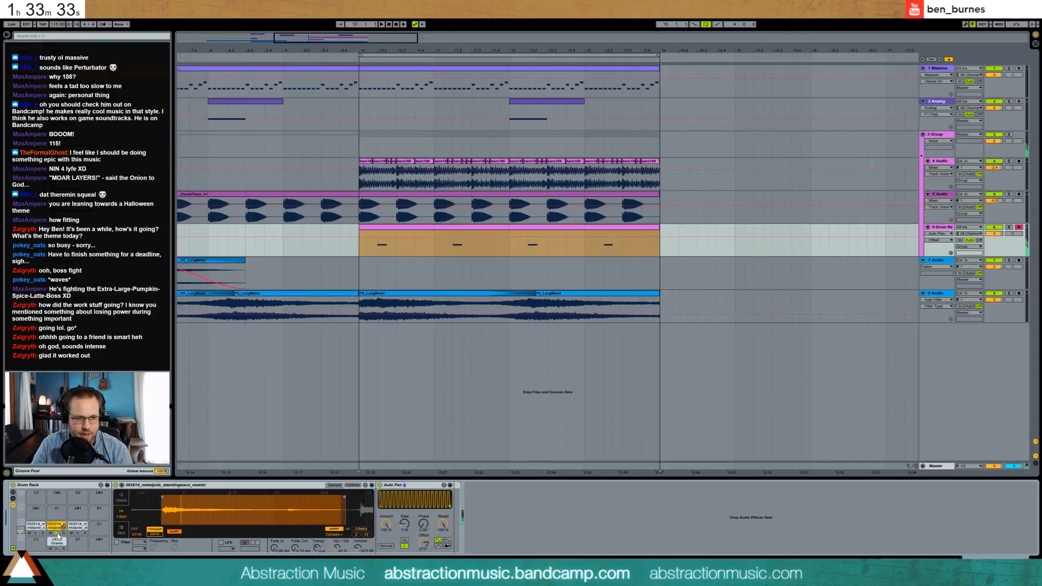
{"action": "left_click_drag", "start_coordinate": [405, 524], "coordinate": [404, 517]}
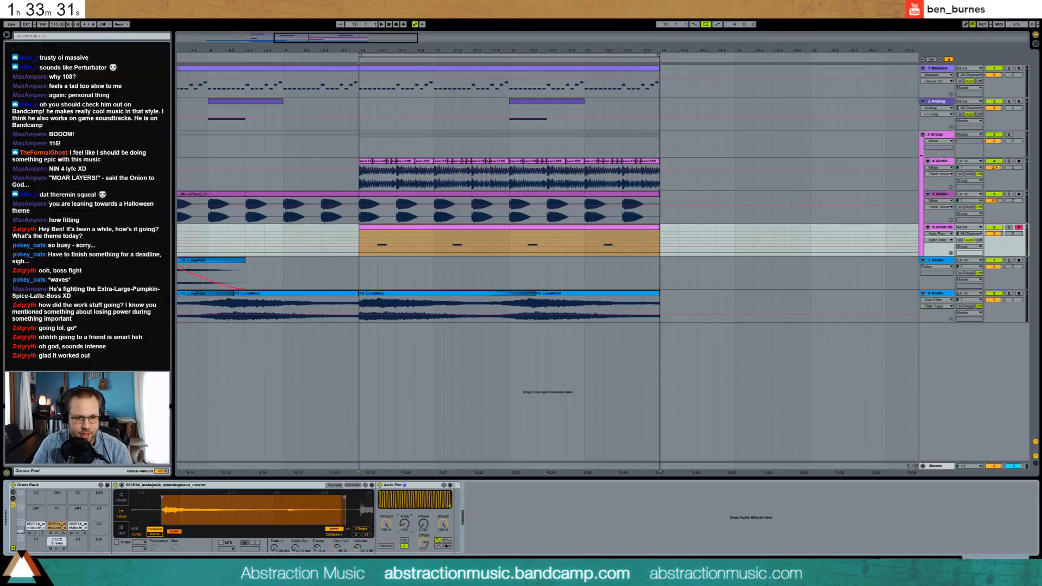
{"action": "left_click", "coordinate": [57, 534]}
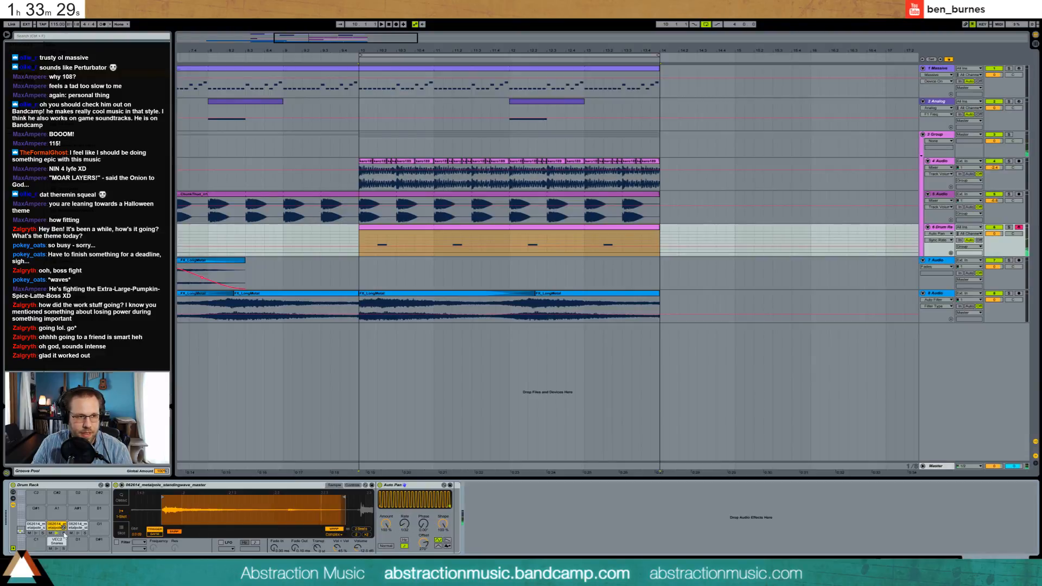
Insert a Compressor before the Auto Pan on the second metal pole pad and lower the Auto Pan amount.
{"action": "left_click_drag", "start_coordinate": [87, 102], "coordinate": [376, 510]}
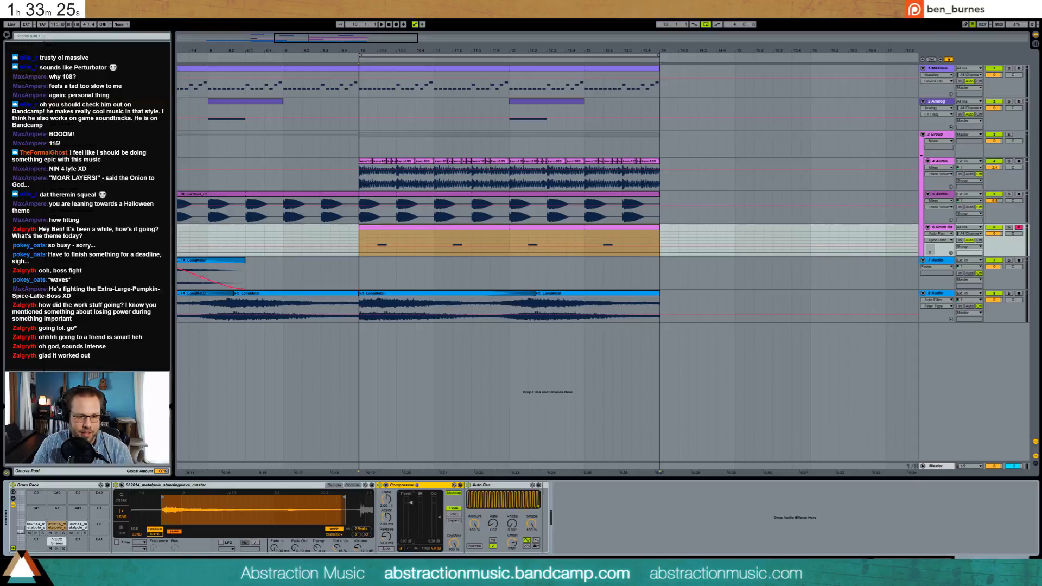
{"action": "left_click", "coordinate": [57, 533]}
{"action": "left_click", "coordinate": [57, 534]}
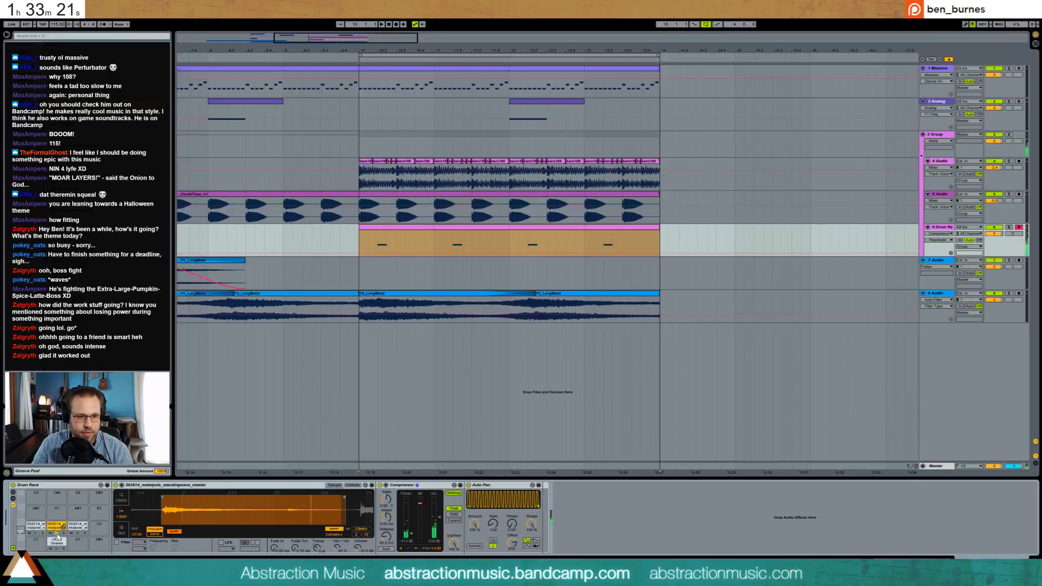
{"action": "left_click_drag", "start_coordinate": [474, 523], "coordinate": [474, 539]}
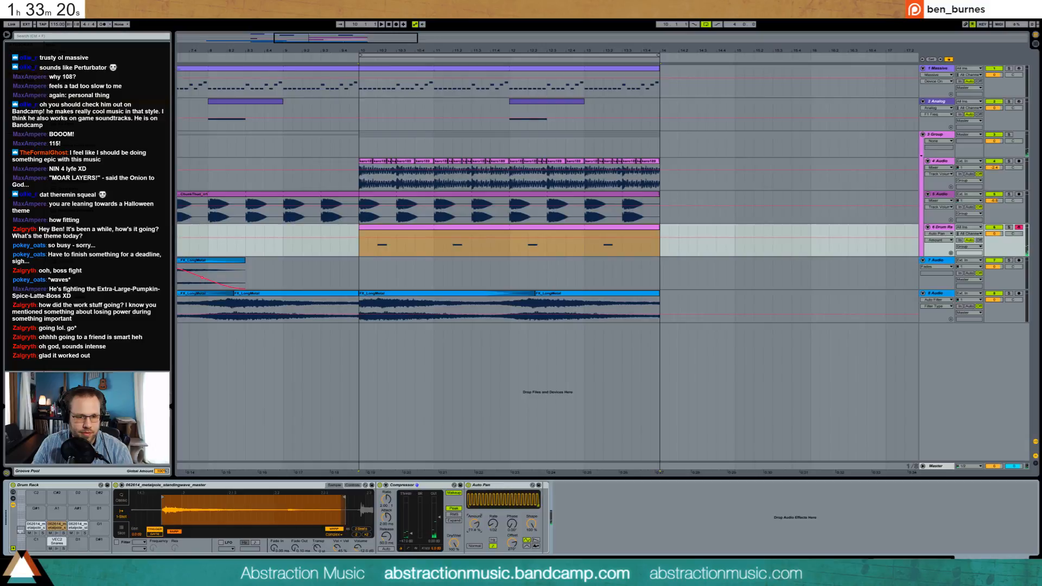
{"action": "left_click", "coordinate": [56, 533]}
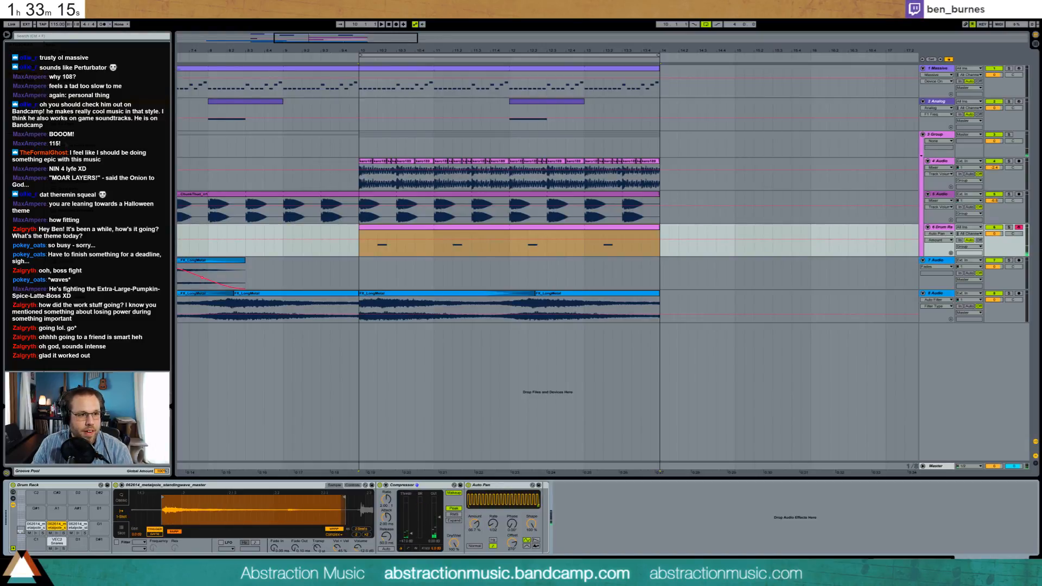
Enable the sample filter on the second metal pole pad, choose a filter type and lower its frequency.
{"action": "left_click", "coordinate": [116, 542]}
{"action": "mouse_move", "coordinate": [153, 547]}
{"action": "left_mouse_down"}
{"action": "mouse_move", "coordinate": [153, 567]}
{"action": "mouse_move", "coordinate": [153, 551]}
{"action": "left_mouse_up"}
{"action": "left_click", "coordinate": [137, 542]}
{"action": "left_click", "coordinate": [139, 519]}
{"action": "left_click_drag", "start_coordinate": [153, 548], "coordinate": [154, 554]}
{"action": "left_click", "coordinate": [57, 533]}
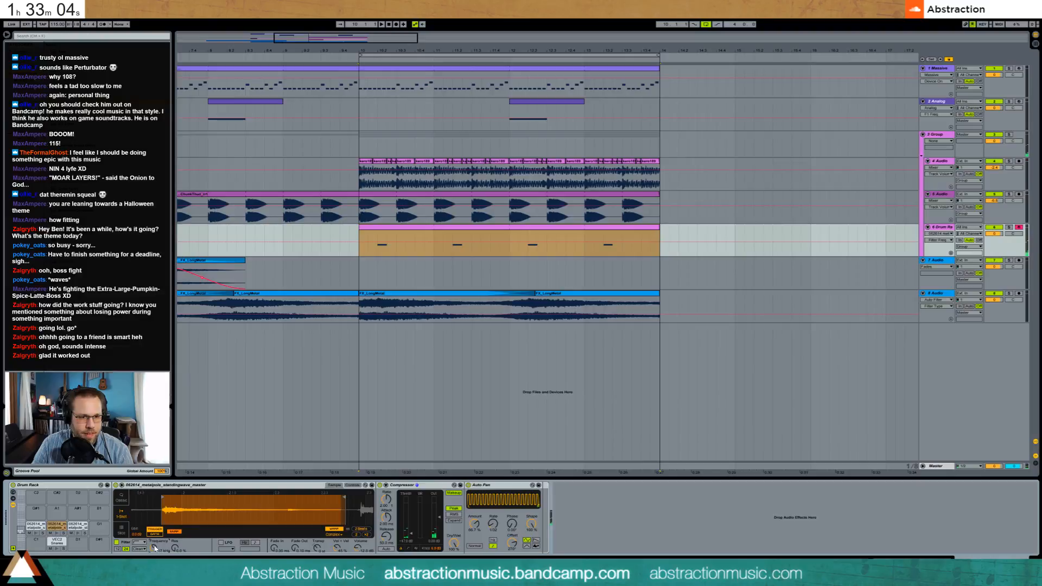
Draw one-beat notes for the second metal pole pad on beats 1 and 3 of the drum clip.
{"action": "double_click", "coordinate": [451, 228]}
{"action": "left_click_drag", "start_coordinate": [162, 401], "coordinate": [372, 401]}
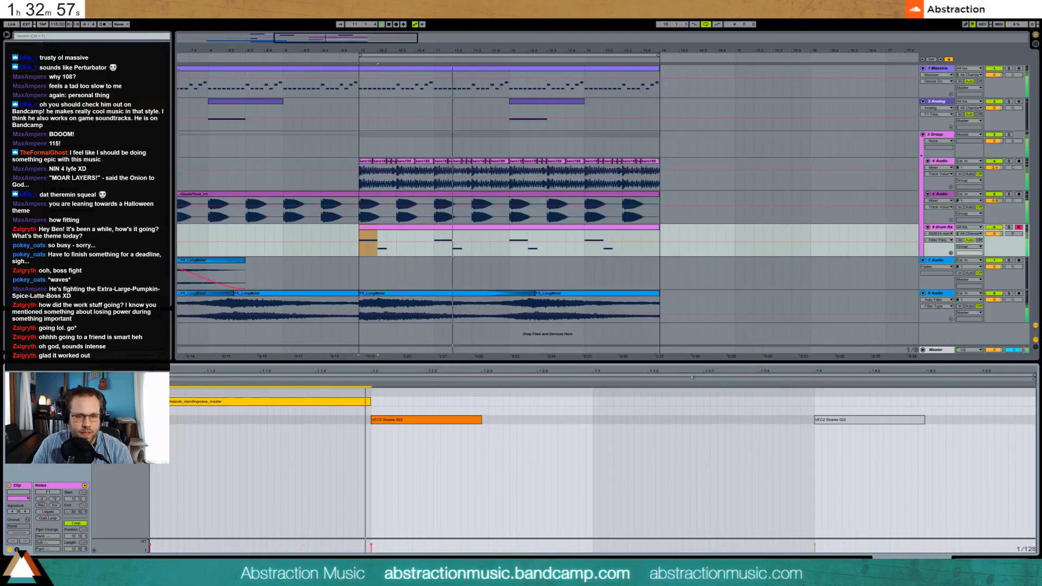
{"action": "mouse_move", "coordinate": [594, 401]}
{"action": "left_mouse_down"}
{"action": "mouse_move", "coordinate": [800, 401]}
{"action": "mouse_move", "coordinate": [810, 386]}
{"action": "mouse_move", "coordinate": [814, 402]}
{"action": "left_mouse_up"}
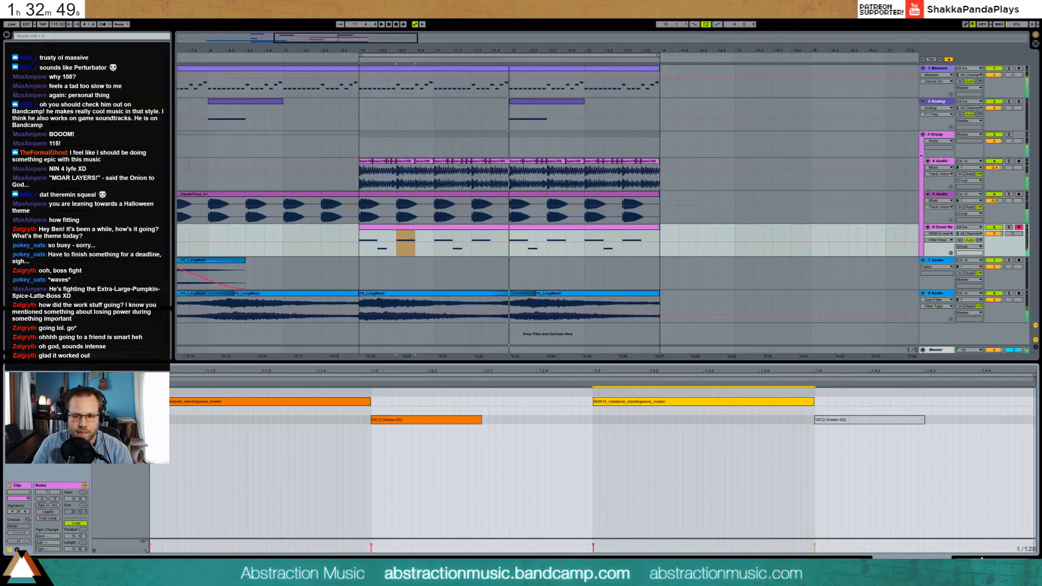
{"action": "key", "text": "shift+Tab"}
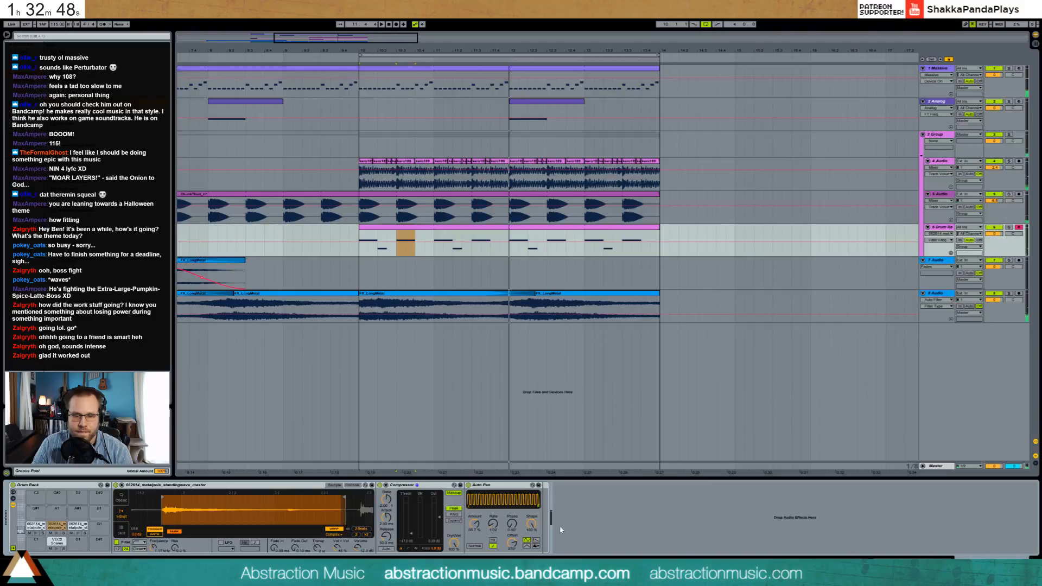
Isolate a single metal hit in the third metal pole pad's sample, extend its end and lengthen the fade-out.
{"action": "left_click", "coordinate": [77, 529]}
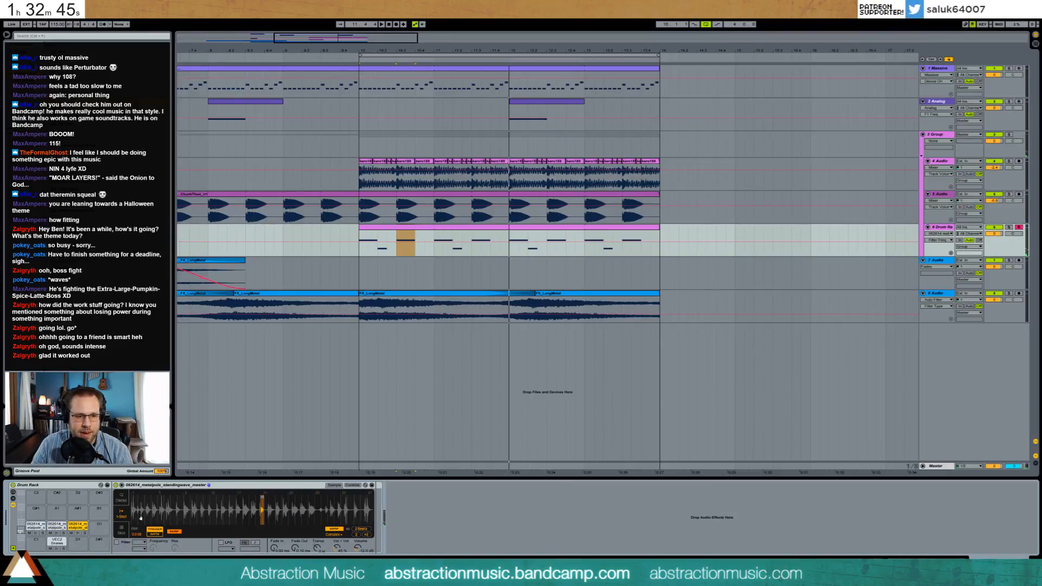
{"action": "mouse_move", "coordinate": [264, 503]}
{"action": "left_mouse_down"}
{"action": "mouse_move", "coordinate": [254, 511]}
{"action": "mouse_move", "coordinate": [221, 496]}
{"action": "left_mouse_up"}
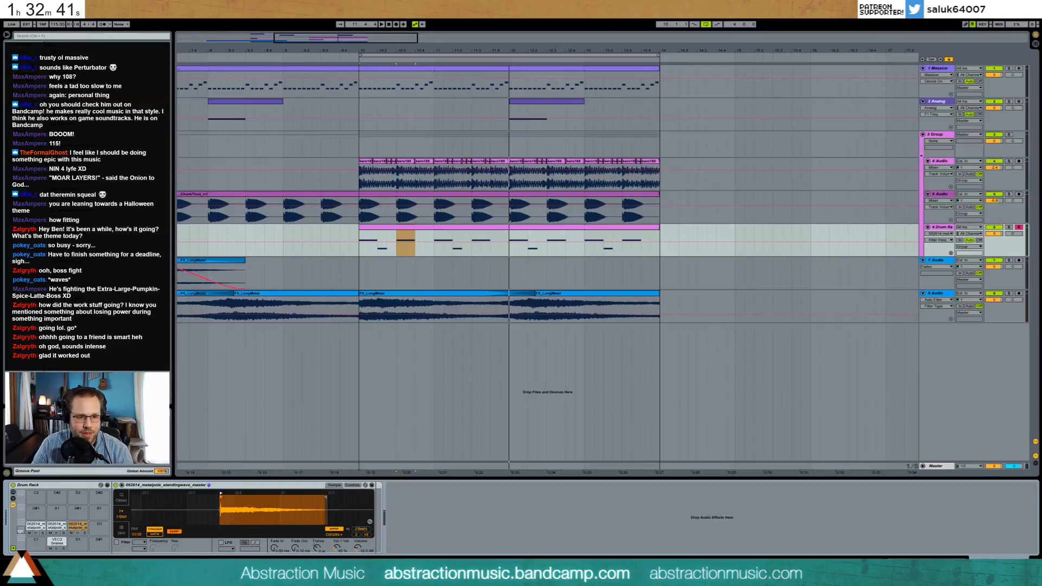
{"action": "left_click_drag", "start_coordinate": [325, 497], "coordinate": [347, 497]}
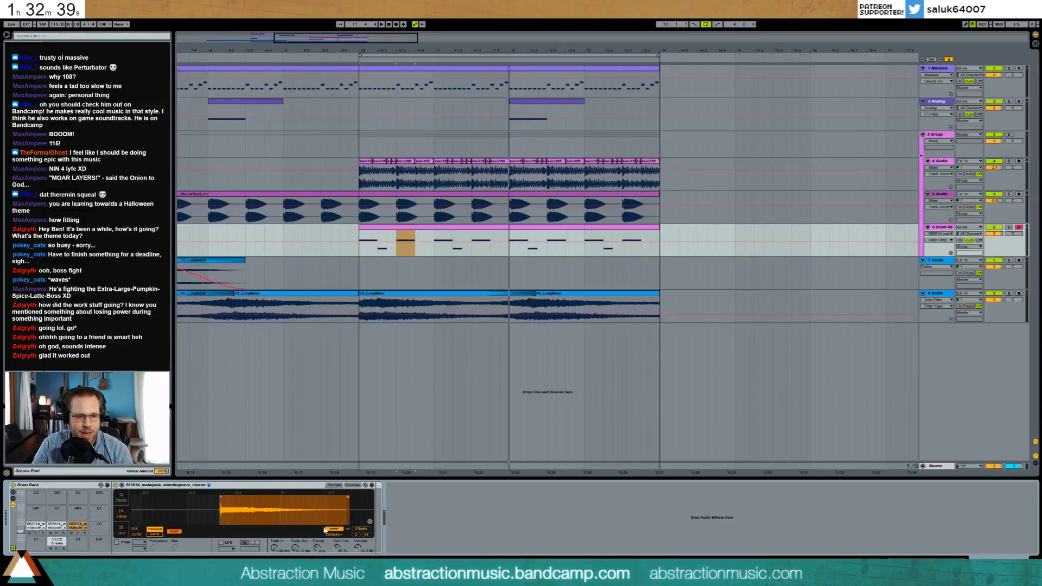
{"action": "left_click_drag", "start_coordinate": [295, 549], "coordinate": [282, 516]}
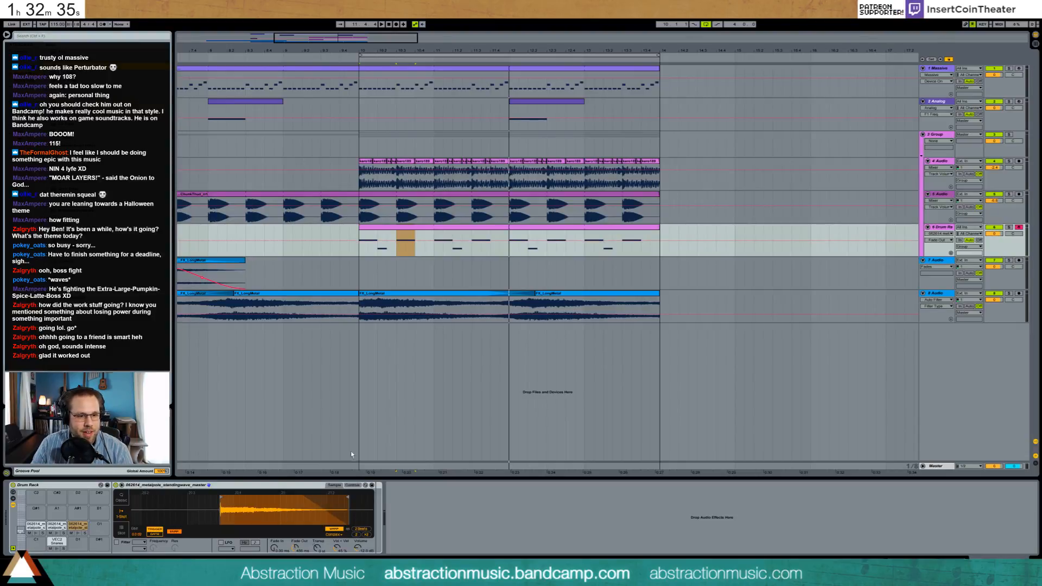
Add an Auto Filter to the third metal pole pad, set it to high-pass and raise its cutoff.
{"action": "left_click_drag", "start_coordinate": [369, 499], "coordinate": [418, 527]}
{"action": "left_click", "coordinate": [410, 535]}
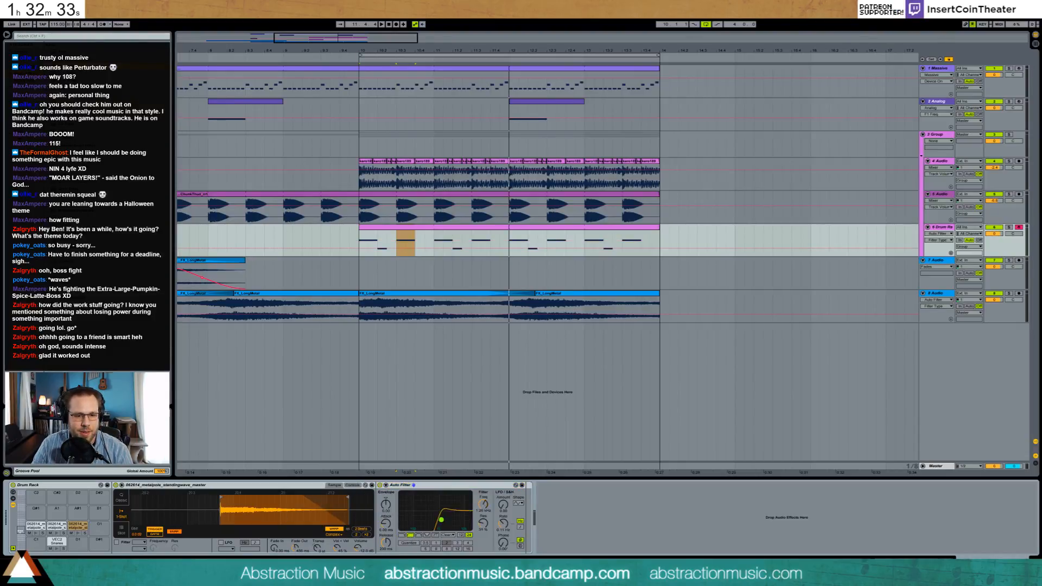
{"action": "left_click", "coordinate": [78, 534]}
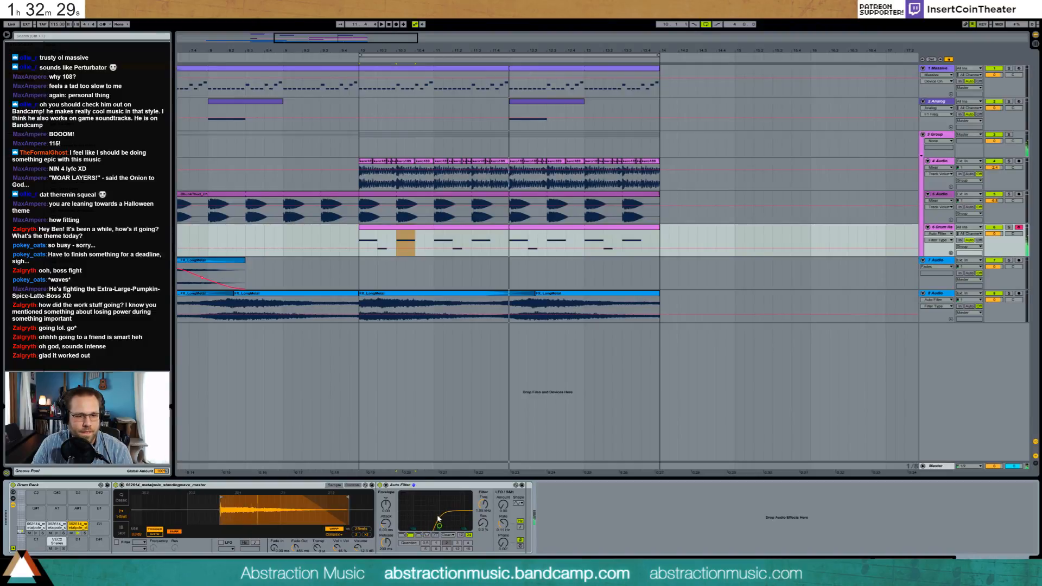
{"action": "left_click_drag", "start_coordinate": [440, 526], "coordinate": [445, 526]}
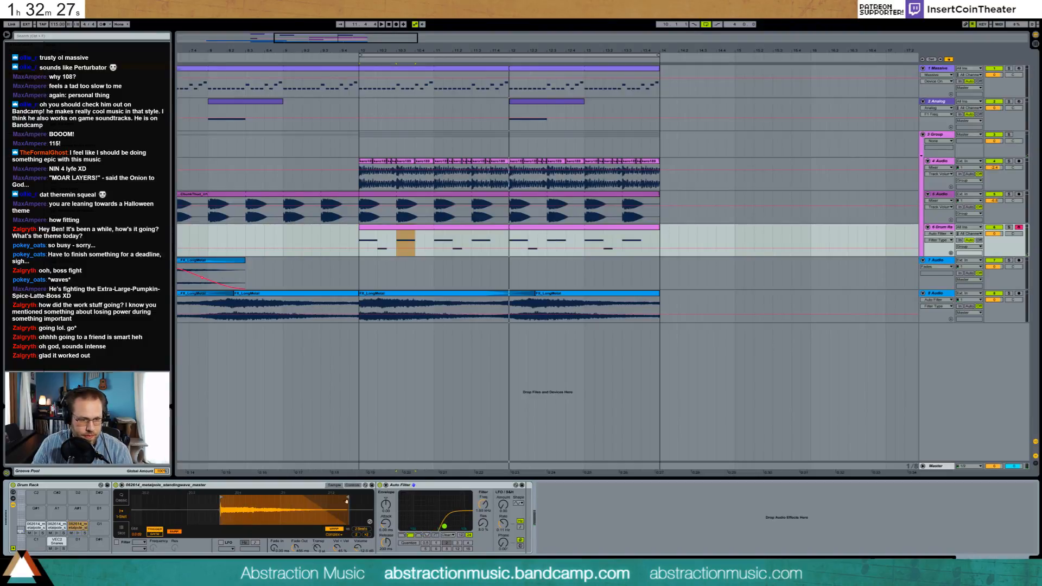
{"action": "left_click", "coordinate": [352, 485]}
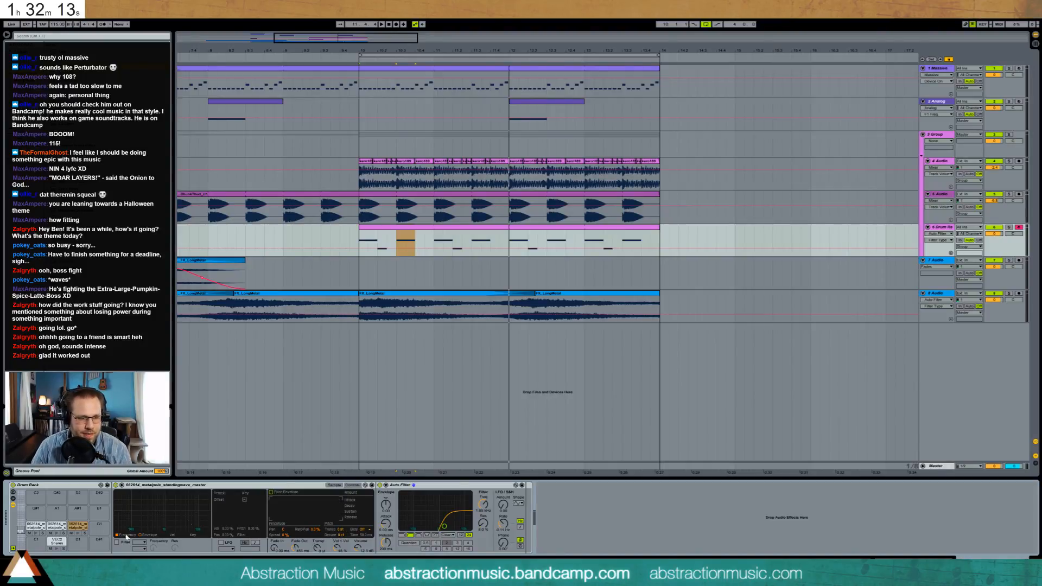
{"action": "left_click", "coordinate": [79, 534]}
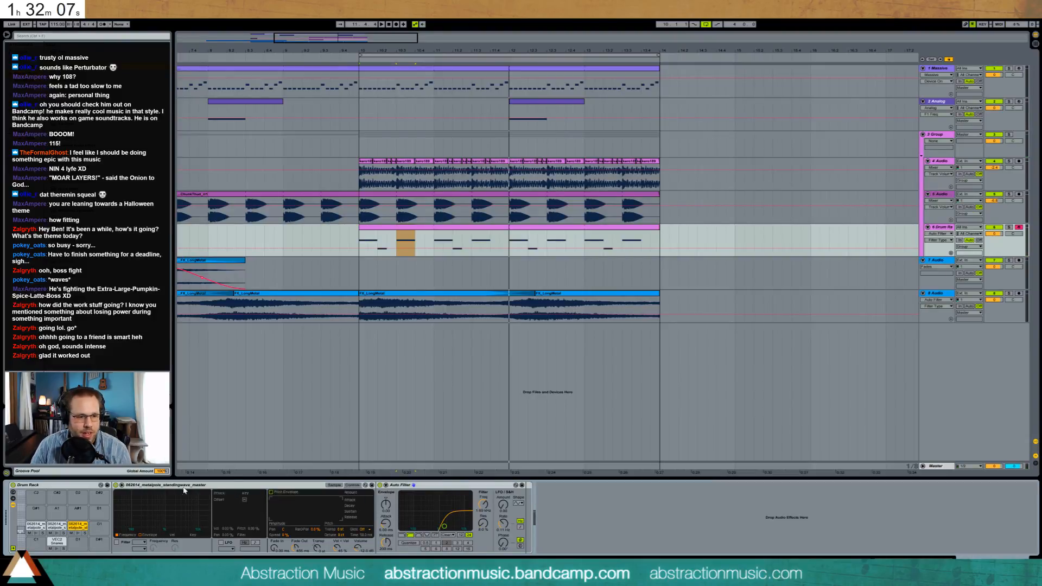
{"action": "left_click", "coordinate": [123, 486]}
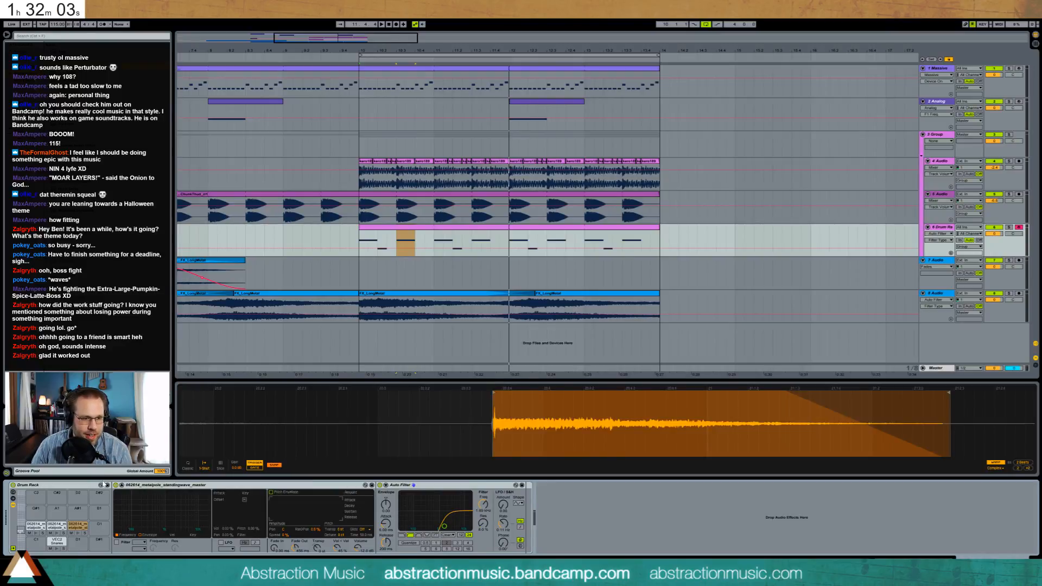
{"action": "left_click", "coordinate": [123, 486]}
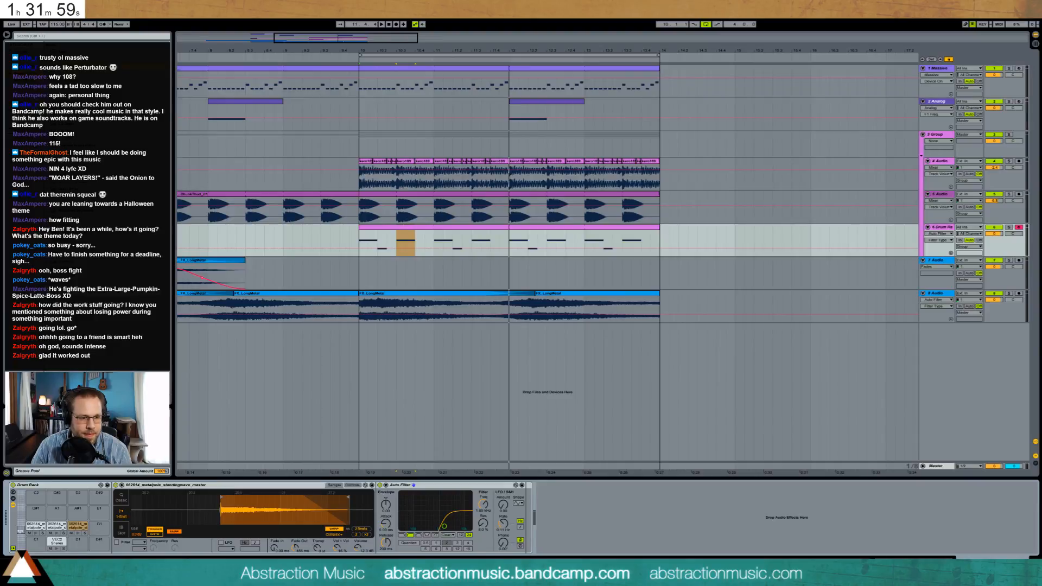
Adjust the sample volume of the third metal pole pad, auditioning the hit between changes.
{"action": "left_click", "coordinate": [77, 533]}
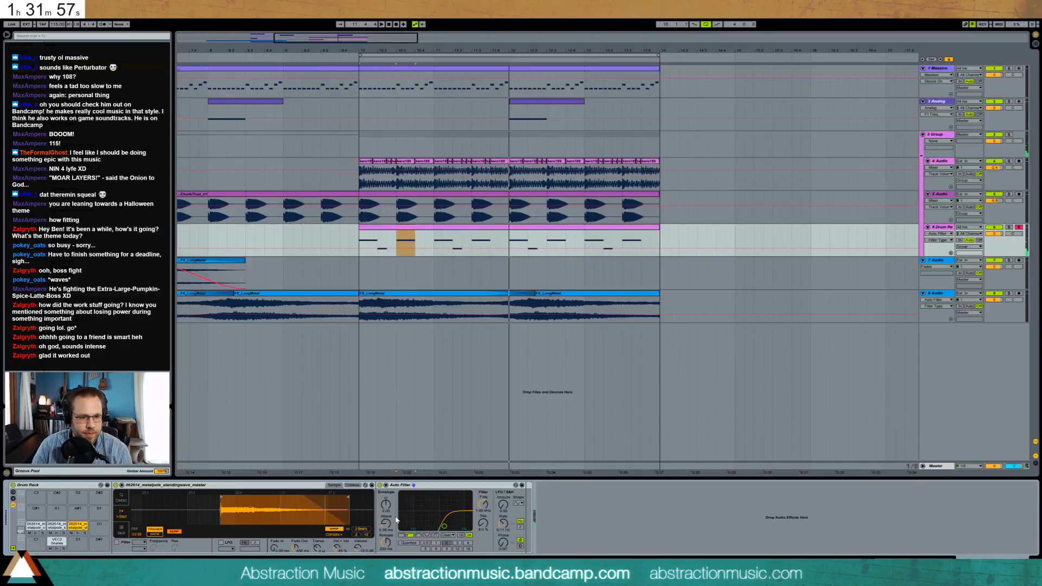
{"action": "left_click_drag", "start_coordinate": [358, 549], "coordinate": [359, 512]}
{"action": "left_click", "coordinate": [78, 533]}
{"action": "left_click_drag", "start_coordinate": [368, 548], "coordinate": [368, 563]}
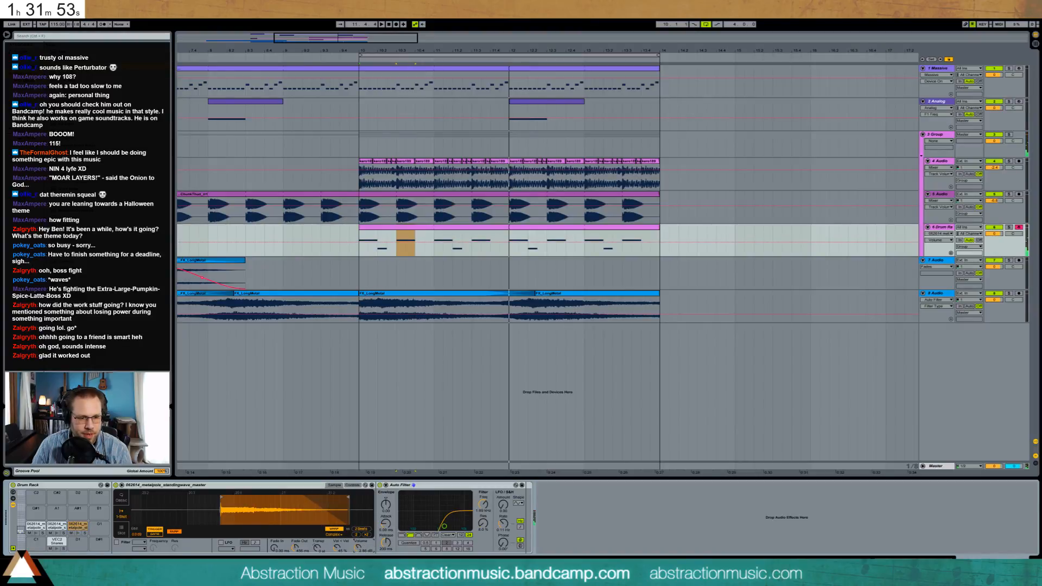
{"action": "left_click", "coordinate": [79, 533]}
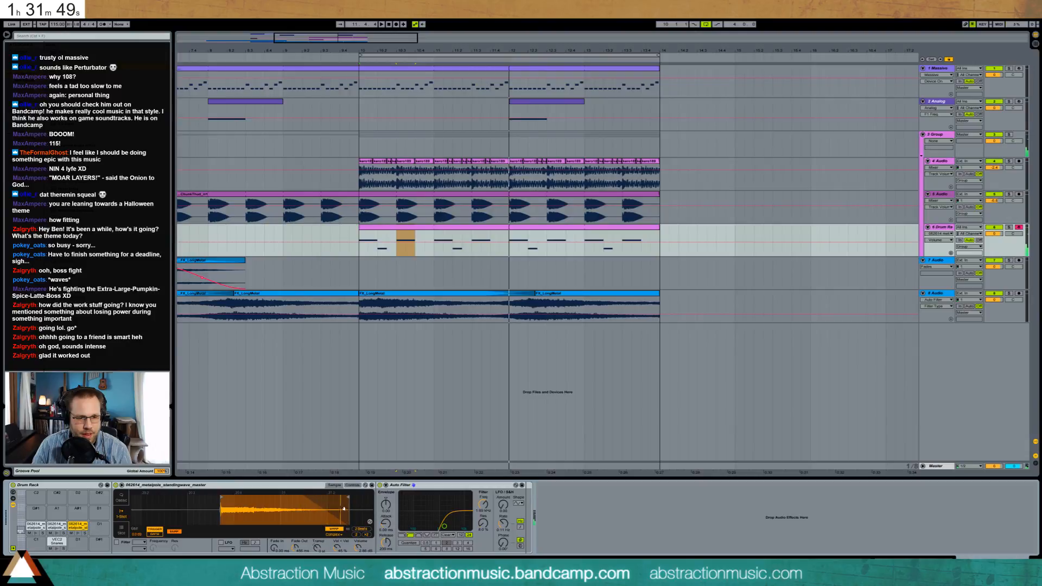
Shorten the third metal pole pad's sample to the start of the hit and reduce its fade-out.
{"action": "left_click_drag", "start_coordinate": [347, 496], "coordinate": [285, 501]}
{"action": "left_click", "coordinate": [78, 535]}
{"action": "left_click_drag", "start_coordinate": [282, 495], "coordinate": [258, 496]}
{"action": "left_click_drag", "start_coordinate": [296, 548], "coordinate": [295, 556]}
{"action": "left_click", "coordinate": [77, 534]}
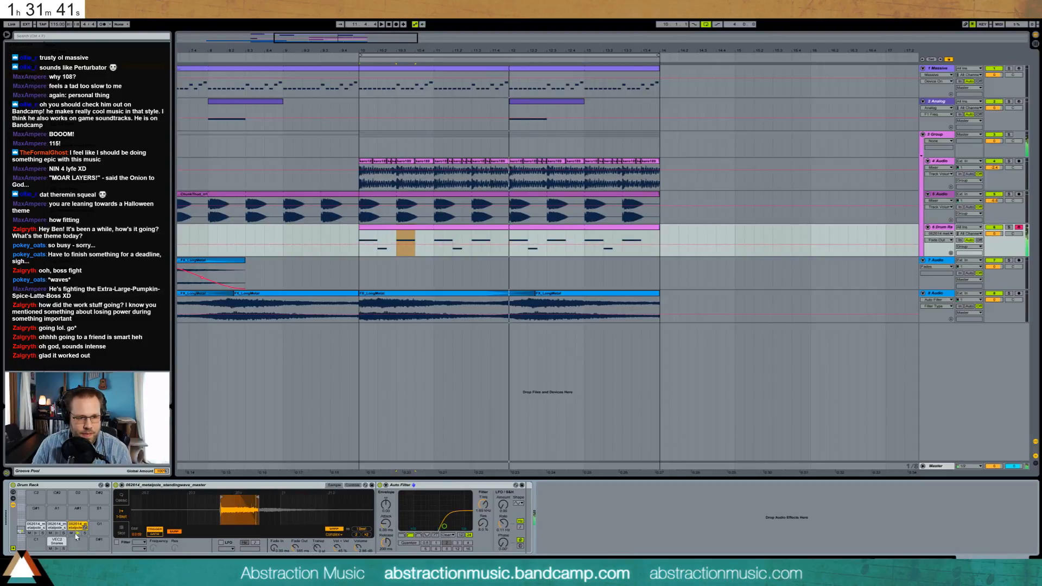
{"action": "left_click_drag", "start_coordinate": [254, 499], "coordinate": [250, 498]}
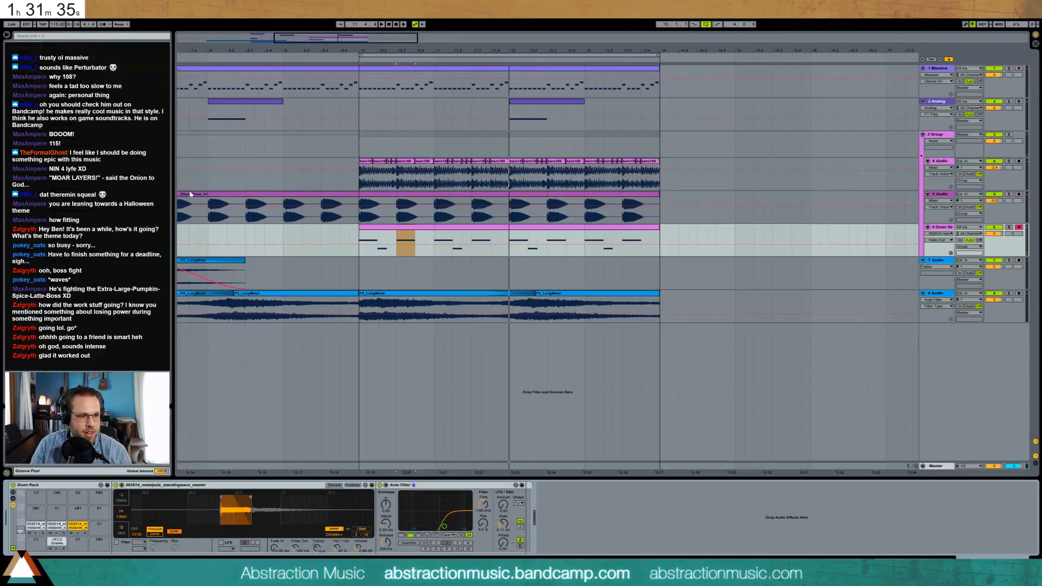
Add a Reverb after the third metal pole pad's Auto Filter, adjust its decay time and lower the dry/wet mix.
{"action": "left_click_drag", "start_coordinate": [530, 487], "coordinate": [526, 503]}
{"action": "left_click_drag", "start_coordinate": [630, 549], "coordinate": [629, 562]}
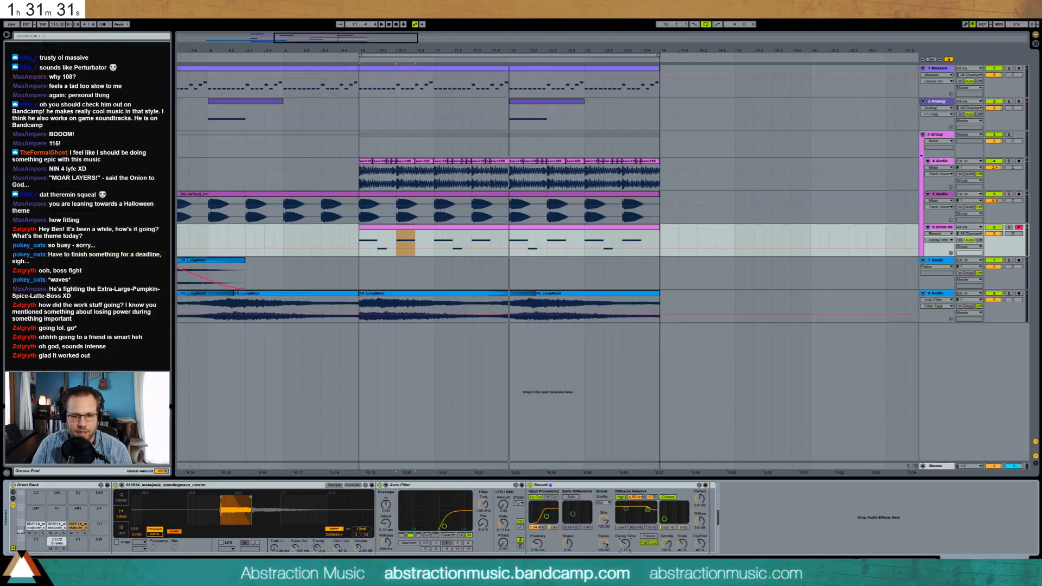
{"action": "left_click", "coordinate": [77, 533]}
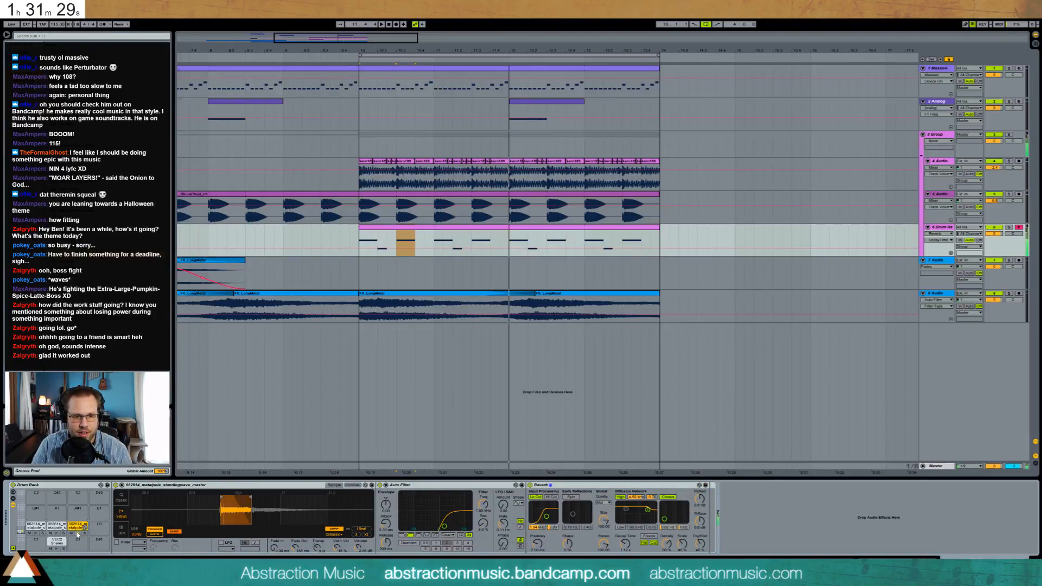
{"action": "left_click_drag", "start_coordinate": [638, 539], "coordinate": [637, 526]}
{"action": "left_click_drag", "start_coordinate": [700, 542], "coordinate": [700, 556]}
{"action": "left_click", "coordinate": [77, 532]}
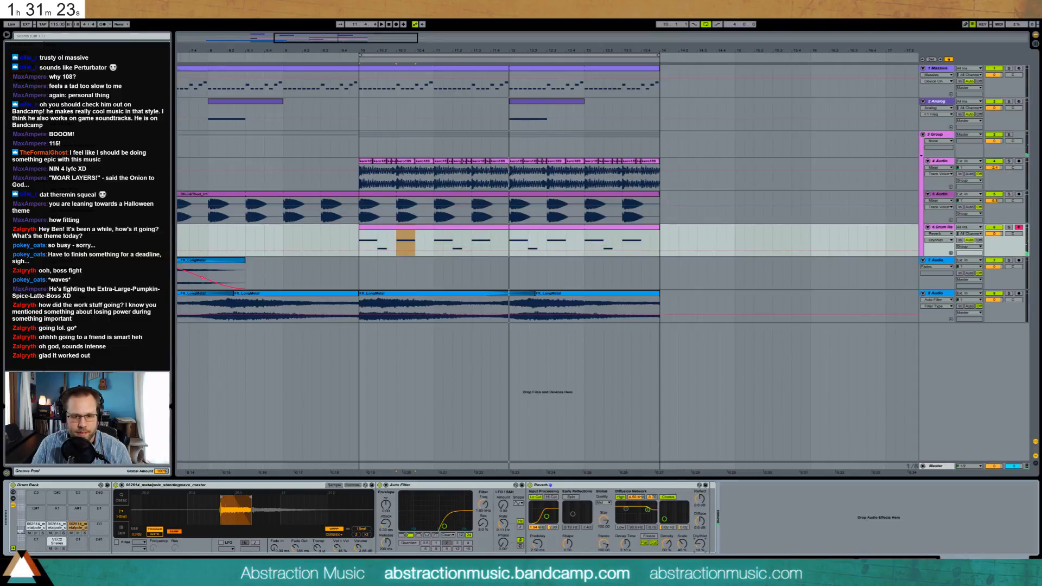
Add half-beat notes for the third metal pole pad on beat 2 and on the off-beat after beat 4 in the drum clip.
{"action": "double_click", "coordinate": [446, 226]}
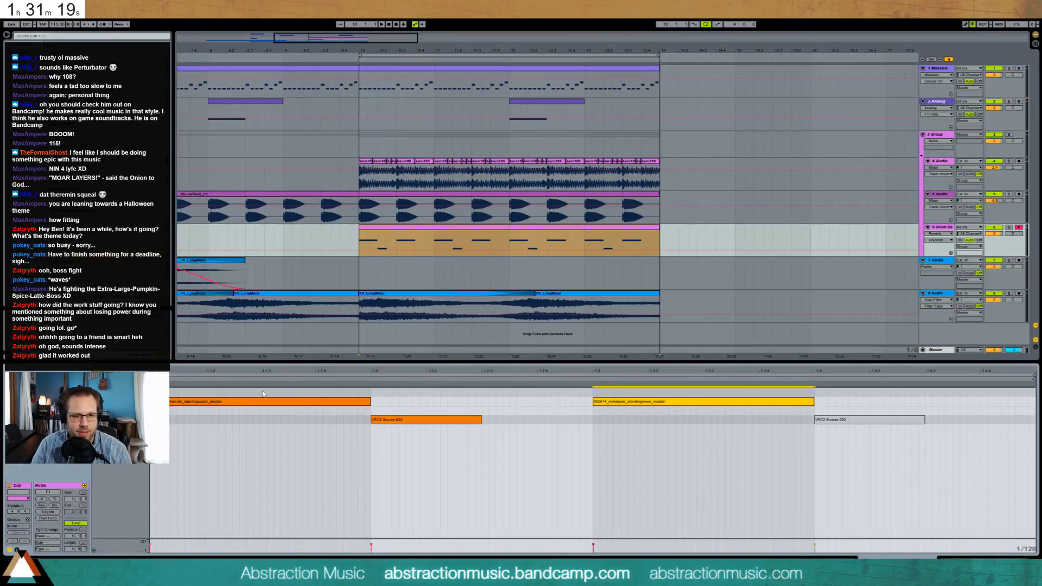
{"action": "left_click_drag", "start_coordinate": [815, 392], "coordinate": [924, 391]}
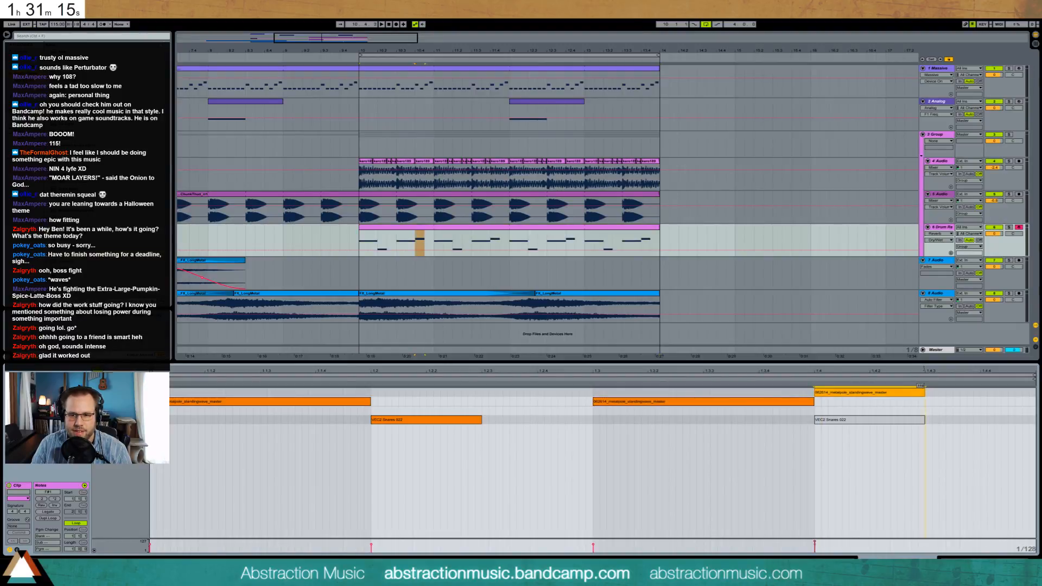
{"action": "mouse_move", "coordinate": [364, 391]}
{"action": "left_mouse_down"}
{"action": "mouse_move", "coordinate": [460, 391]}
{"action": "mouse_move", "coordinate": [468, 379]}
{"action": "mouse_move", "coordinate": [476, 392]}
{"action": "left_mouse_up"}
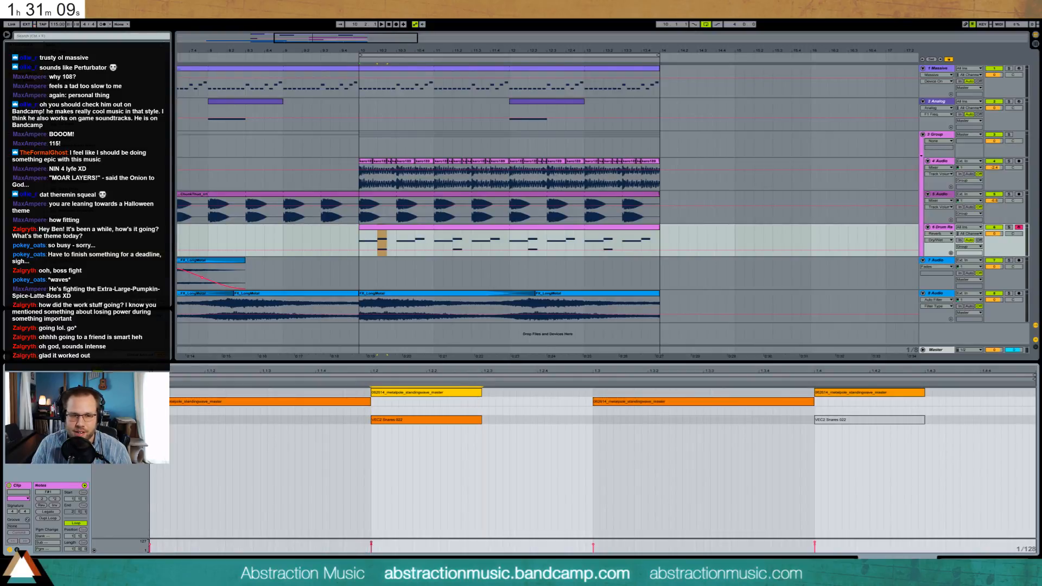
{"action": "key", "text": "space"}
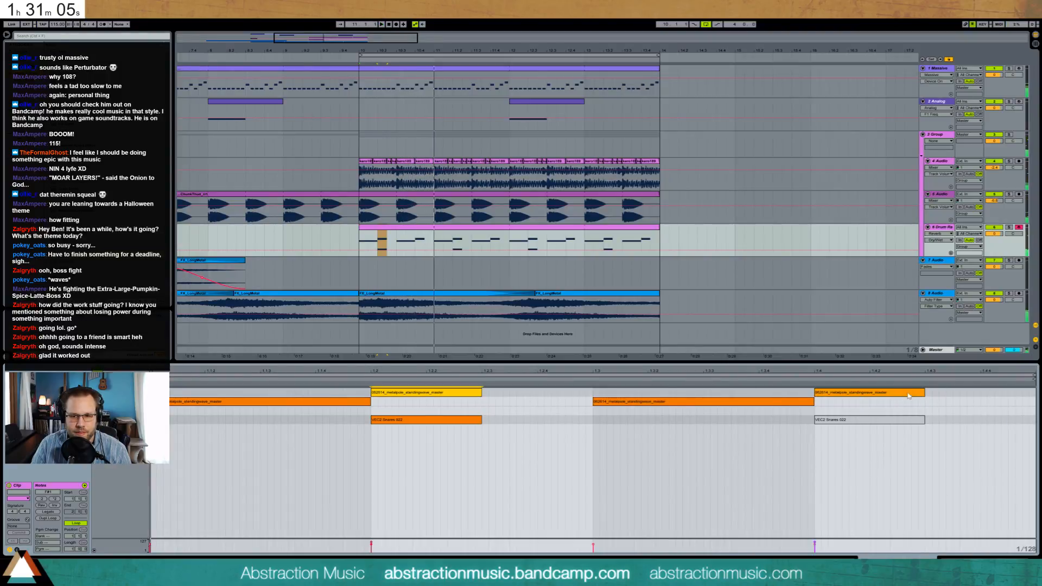
{"action": "left_click_drag", "start_coordinate": [847, 397], "coordinate": [947, 394]}
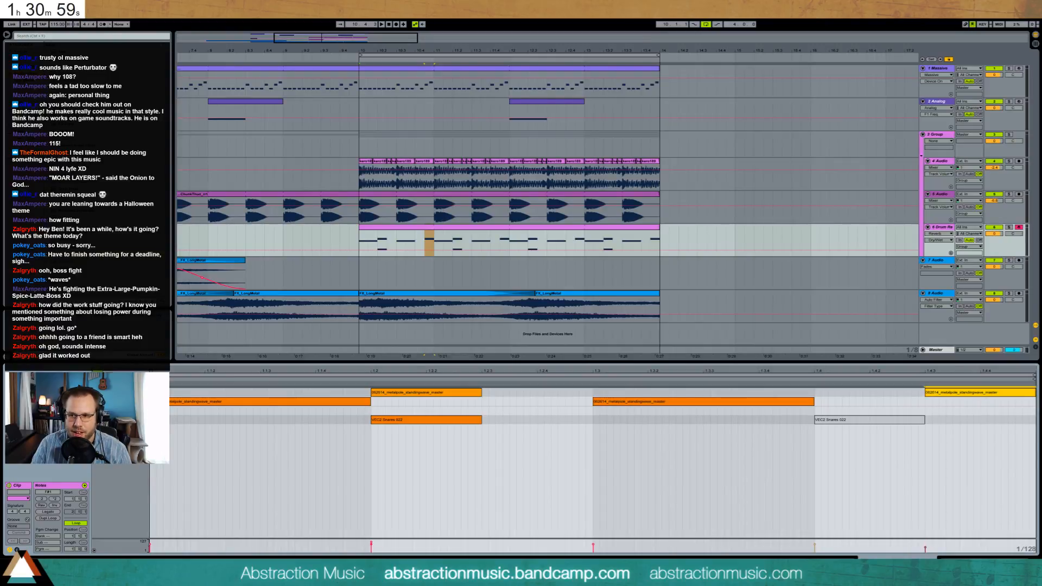
Return from the note editor to the drum rack's devices and audition the third metal pole pad.
{"action": "key", "text": "shift+Tab"}
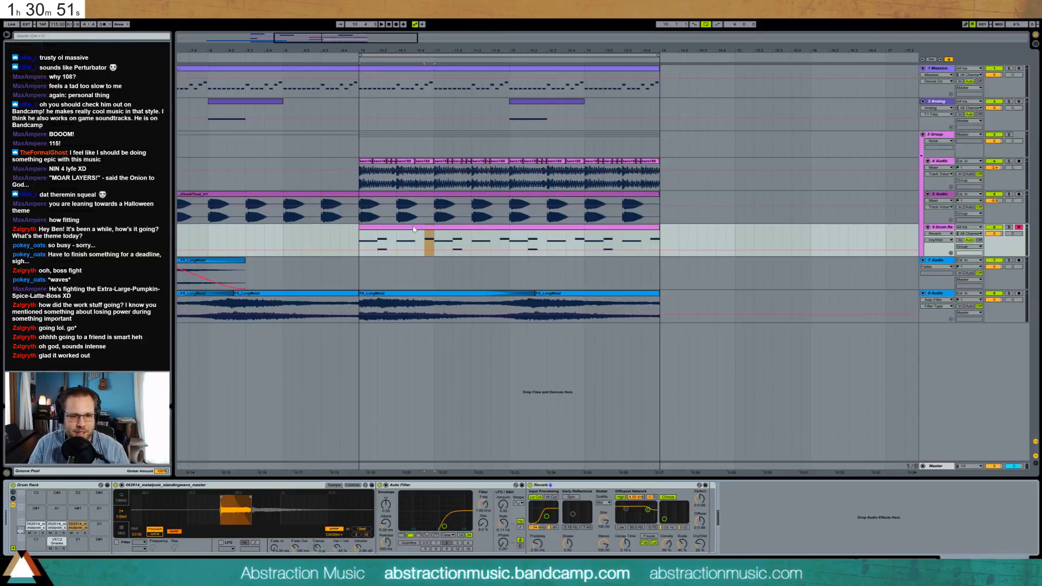
{"action": "left_click", "coordinate": [394, 228]}
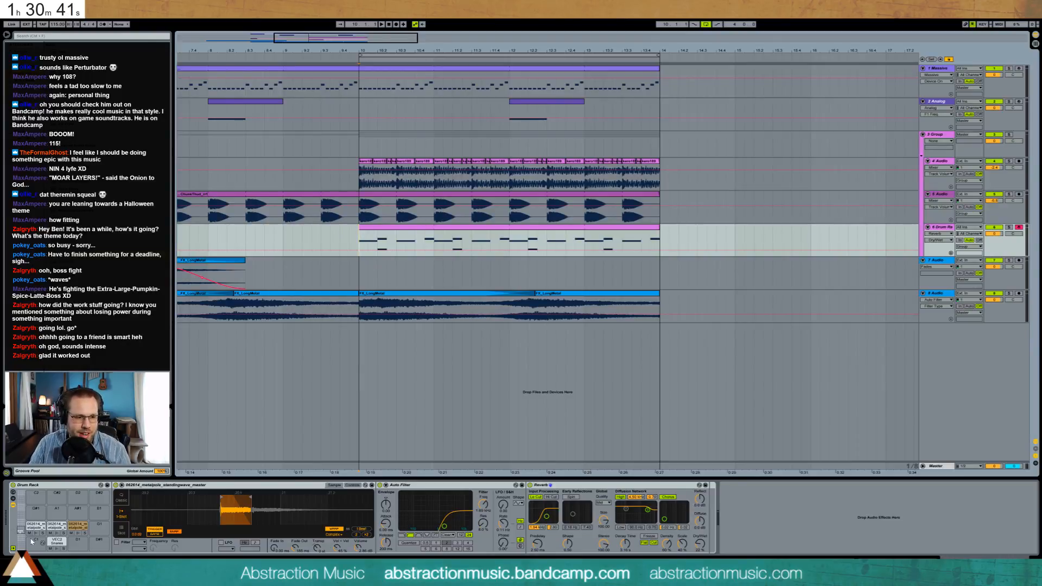
{"action": "left_click", "coordinate": [78, 528]}
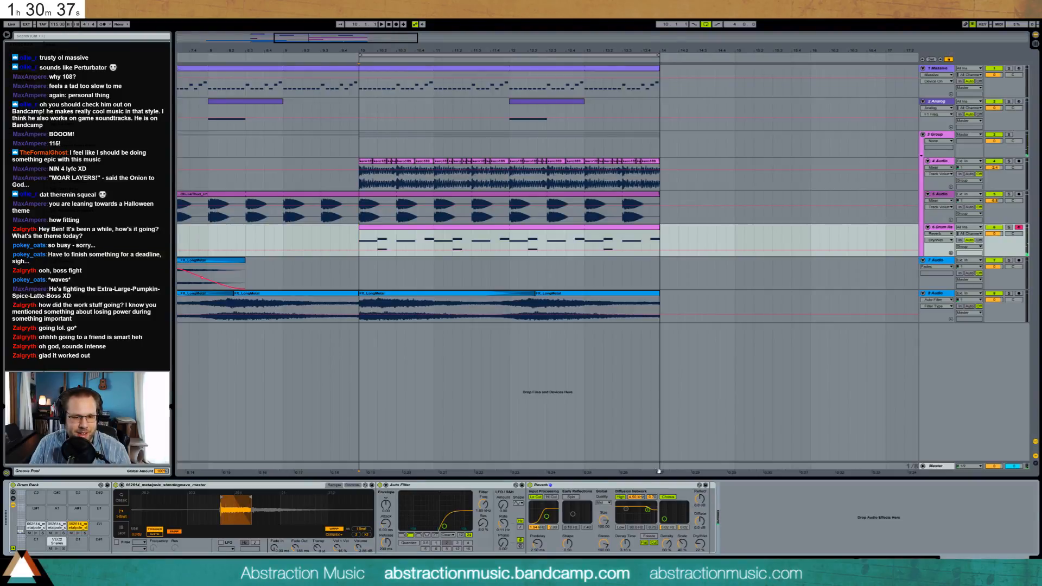
Raise the Auto Filter cutoff on the third metal pole pad in small adjustments, auditioning the pad between changes.
{"action": "left_click_drag", "start_coordinate": [445, 526], "coordinate": [440, 521]}
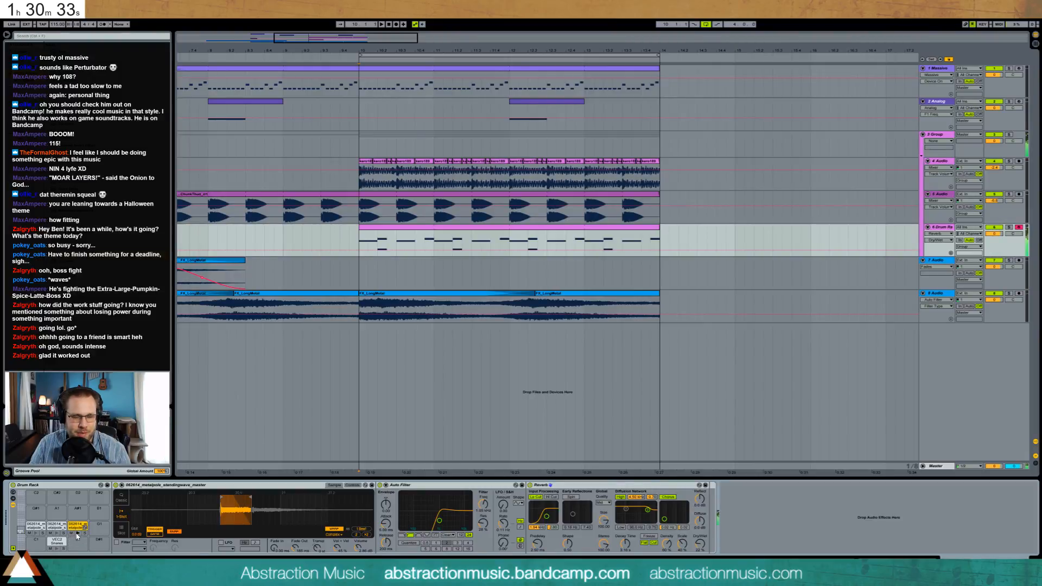
{"action": "left_click_drag", "start_coordinate": [442, 523], "coordinate": [445, 523]}
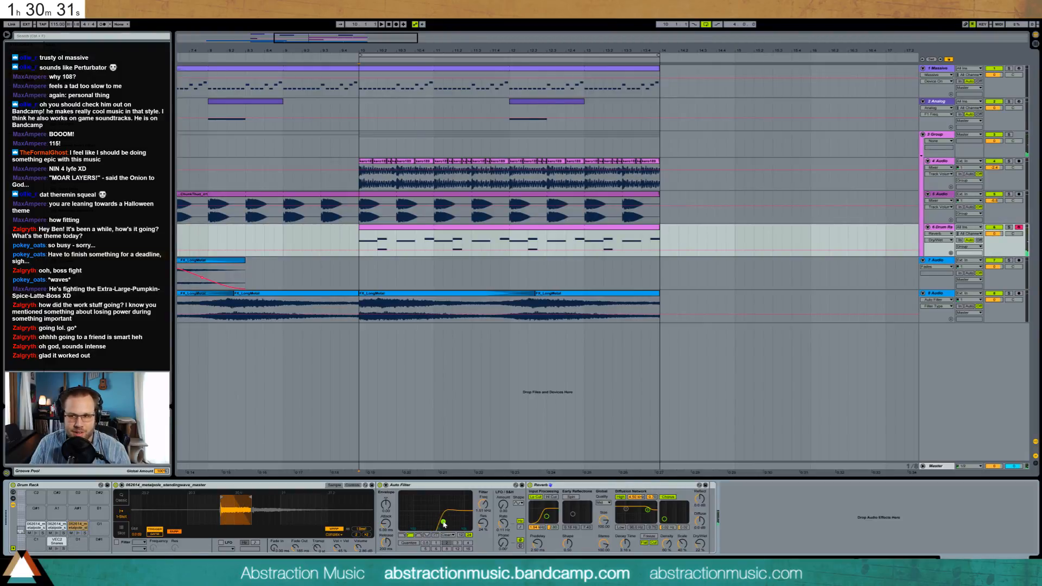
{"action": "left_click", "coordinate": [79, 535]}
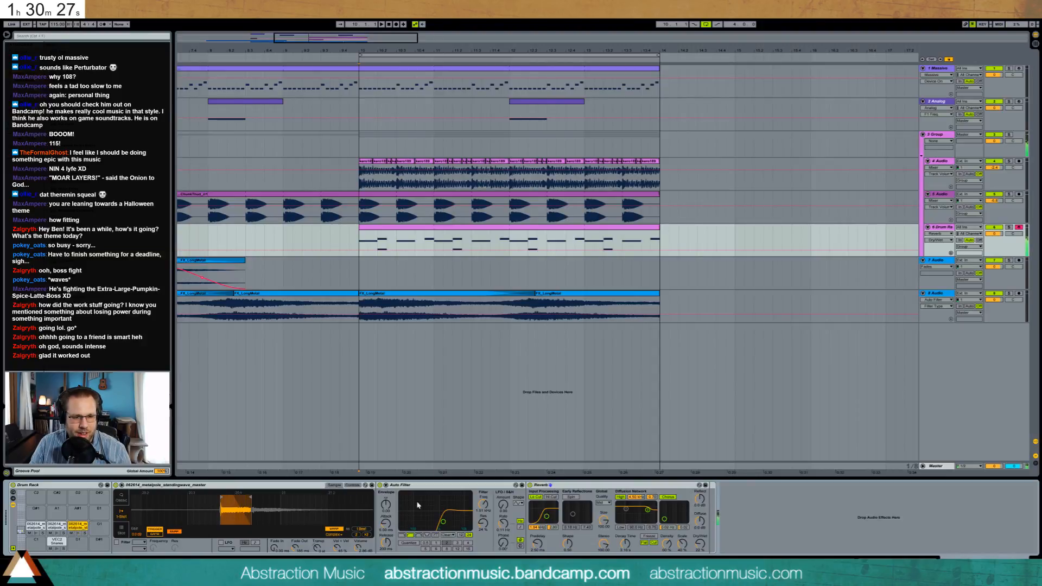
{"action": "left_click_drag", "start_coordinate": [443, 522], "coordinate": [451, 522]}
{"action": "left_click", "coordinate": [78, 533]}
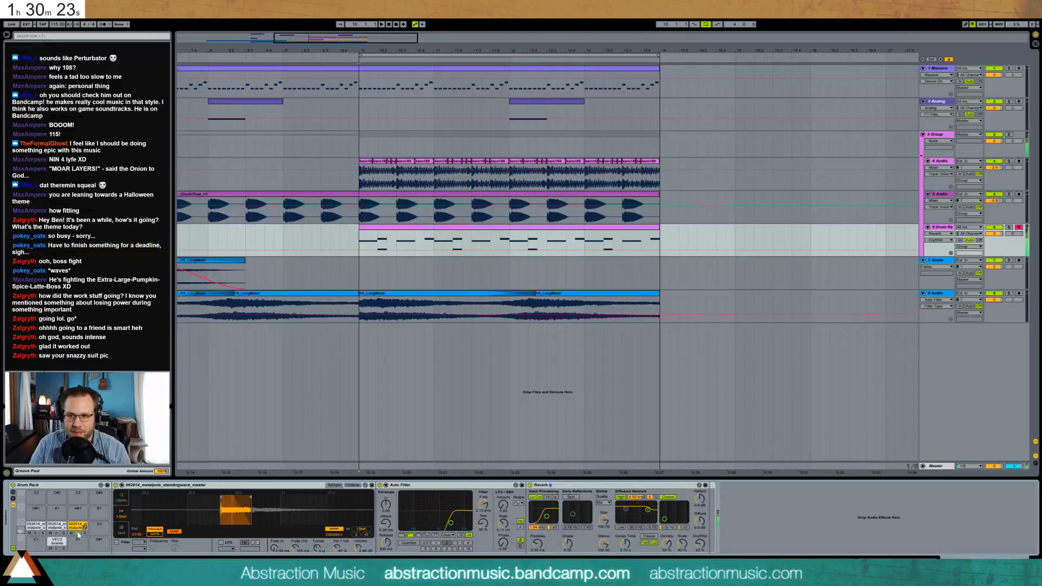
Shorten the end of the first metal pole pad's sample and audition the pad.
{"action": "left_click", "coordinate": [37, 525]}
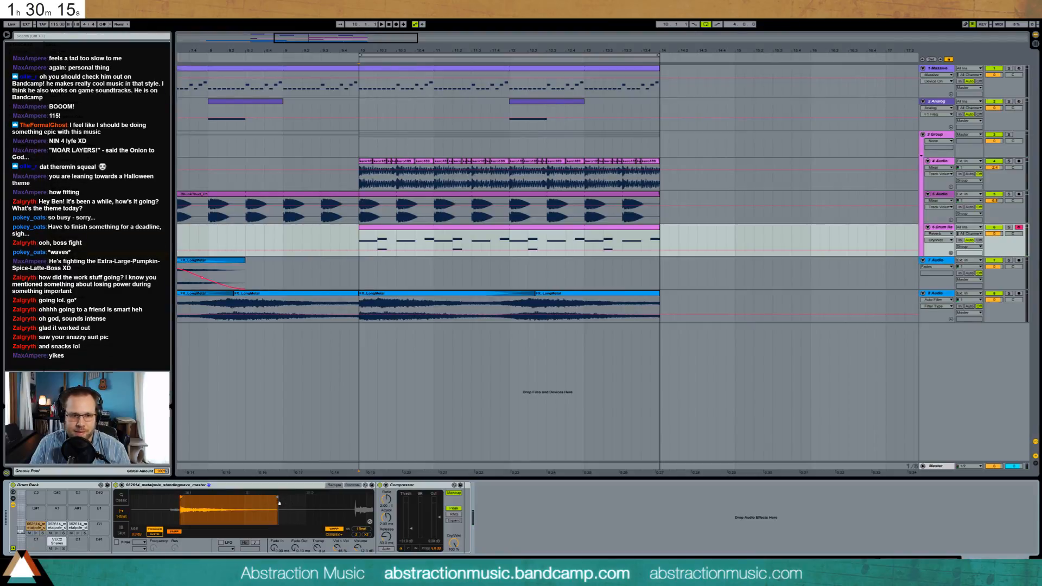
{"action": "left_click_drag", "start_coordinate": [277, 498], "coordinate": [244, 498]}
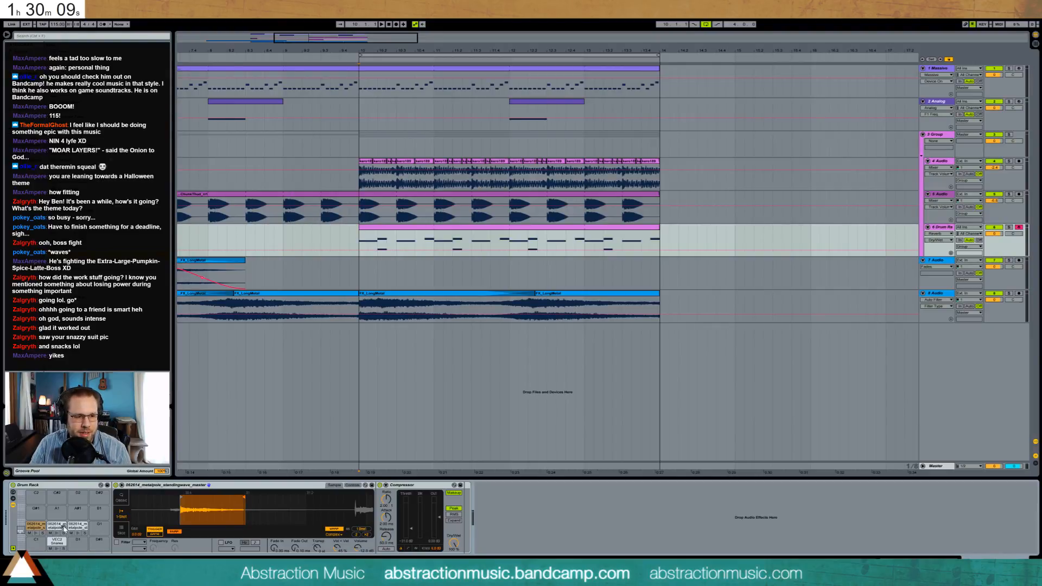
{"action": "left_click", "coordinate": [39, 524]}
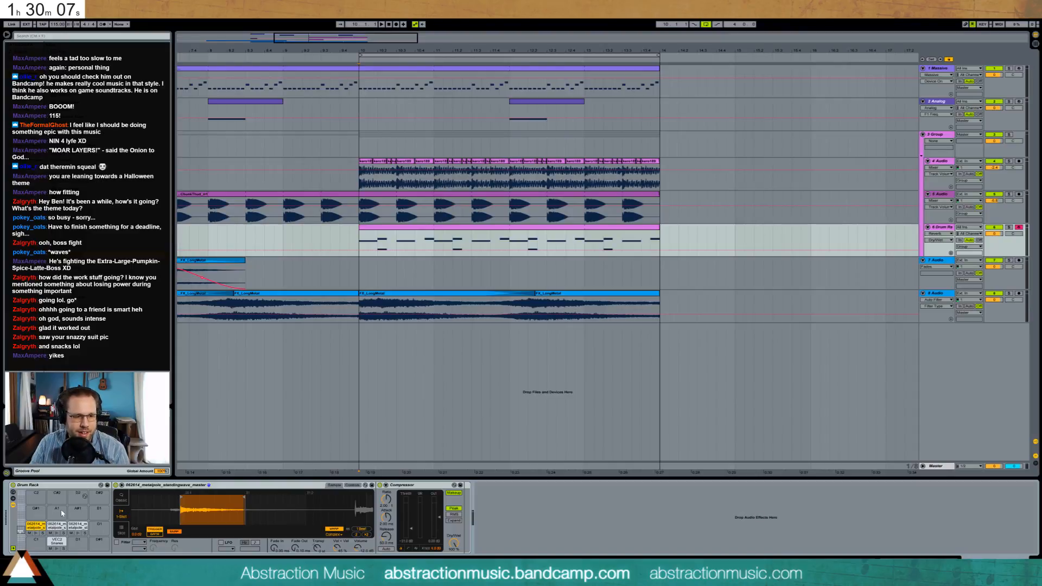
Delete the first metal pole pad from the drum rack.
{"action": "left_click", "coordinate": [34, 532]}
{"action": "key", "text": "Delete"}
Play back the arrangement from its opening through the looped drum section.
{"action": "left_click", "coordinate": [361, 236]}
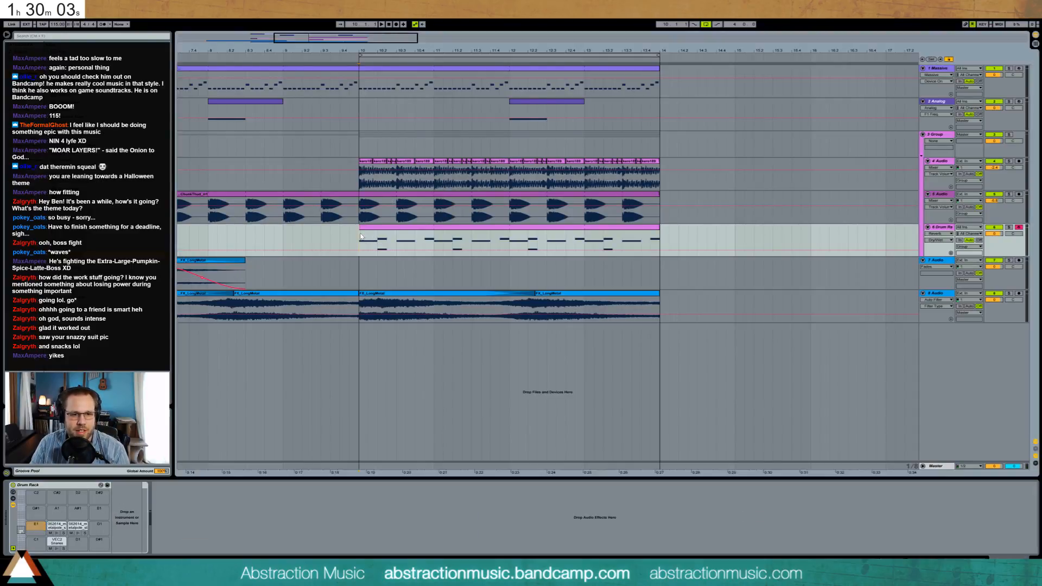
{"action": "left_click", "coordinate": [446, 53]}
{"action": "key", "text": "ctrl+c"}
{"action": "left_click_drag", "start_coordinate": [564, 51], "coordinate": [515, 28]}
{"action": "left_click", "coordinate": [230, 60]}
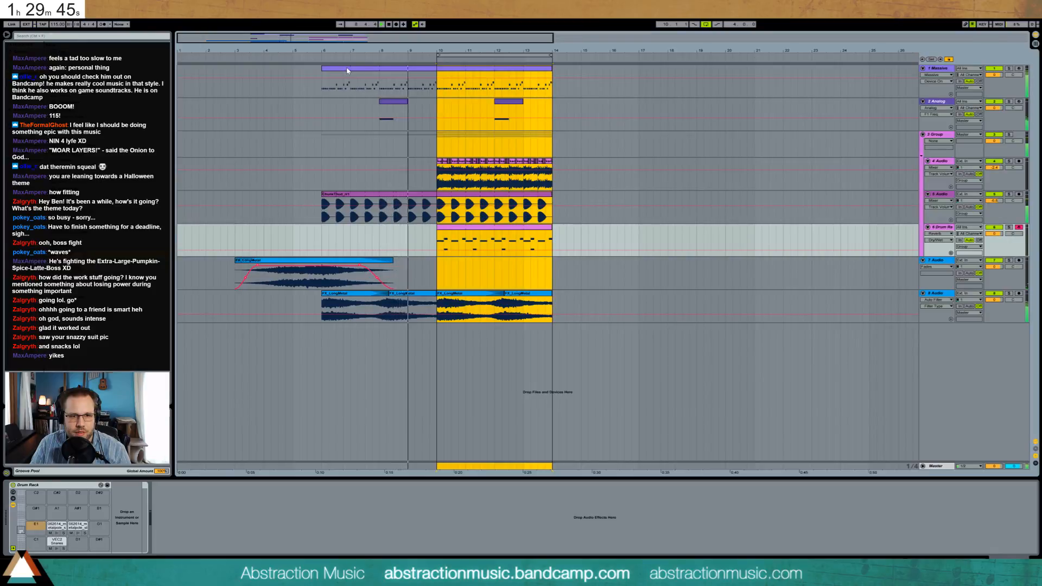
{"action": "left_click", "coordinate": [386, 111]}
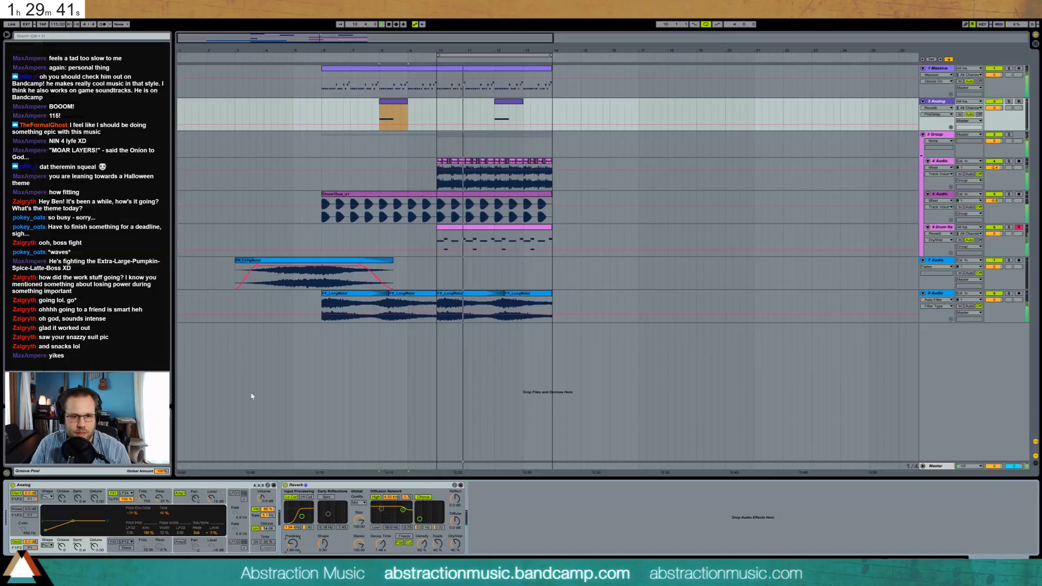
Delay the third metal pole pad's off-beat note after beat 4 to the bar's last sixteenth, and return to the drum rack's devices.
{"action": "double_click", "coordinate": [495, 234]}
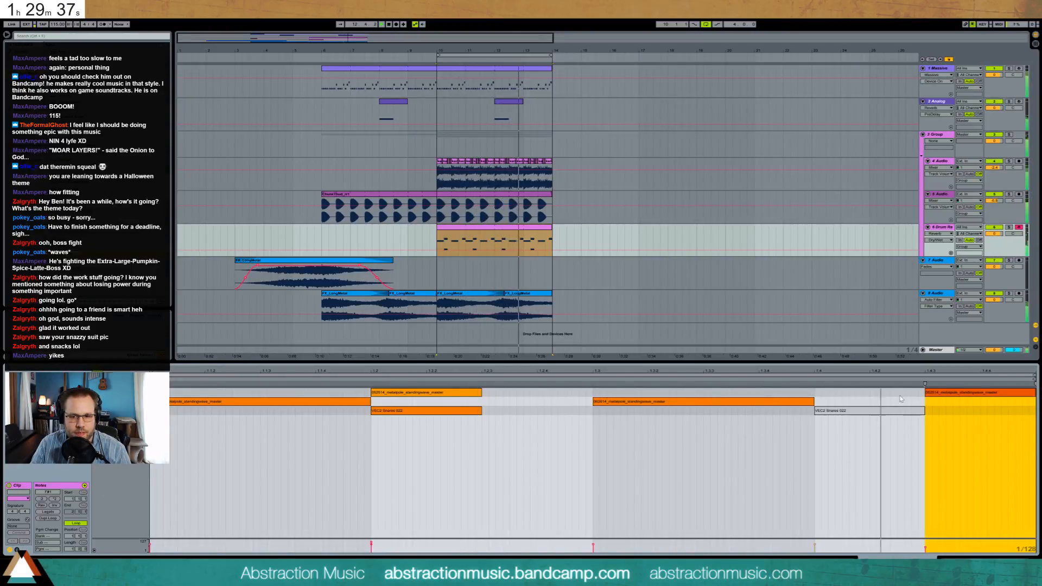
{"action": "left_click", "coordinate": [942, 400]}
{"action": "left_click_drag", "start_coordinate": [926, 393], "coordinate": [992, 374]}
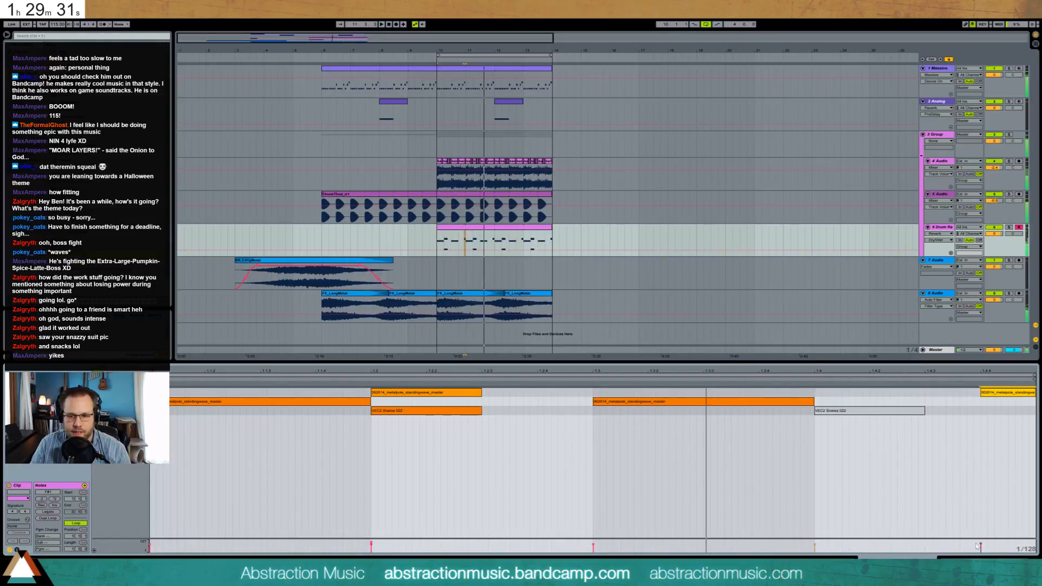
{"action": "key", "text": "shift+Tab"}
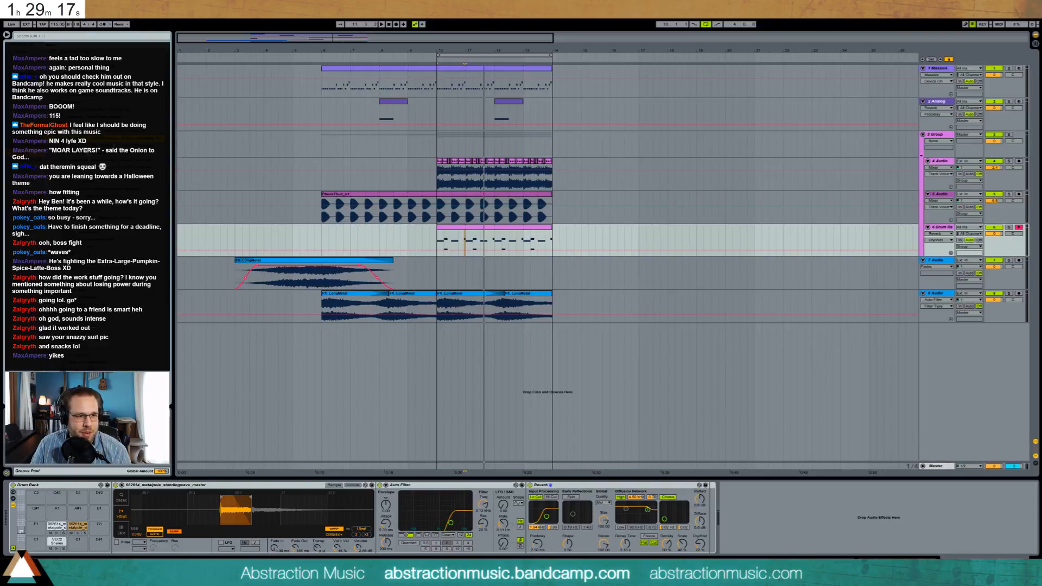
Place the Creaking Breaking Glass field recording on a new audio track, audition it and select the short burst near bar 23.
{"action": "left_click_drag", "start_coordinate": [198, 176], "coordinate": [625, 346]}
{"action": "left_click", "coordinate": [747, 347]}
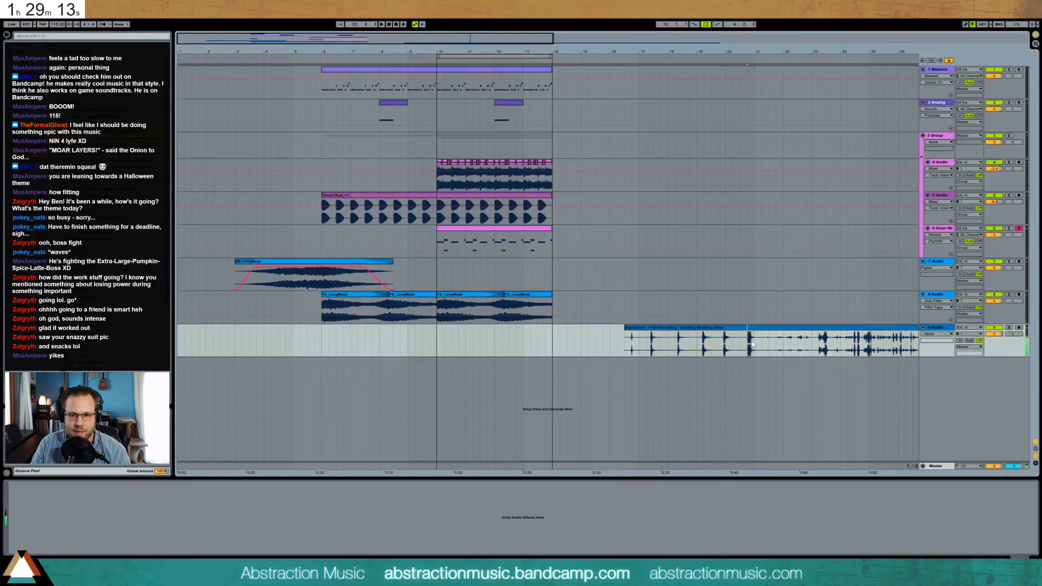
{"action": "left_click", "coordinate": [820, 342]}
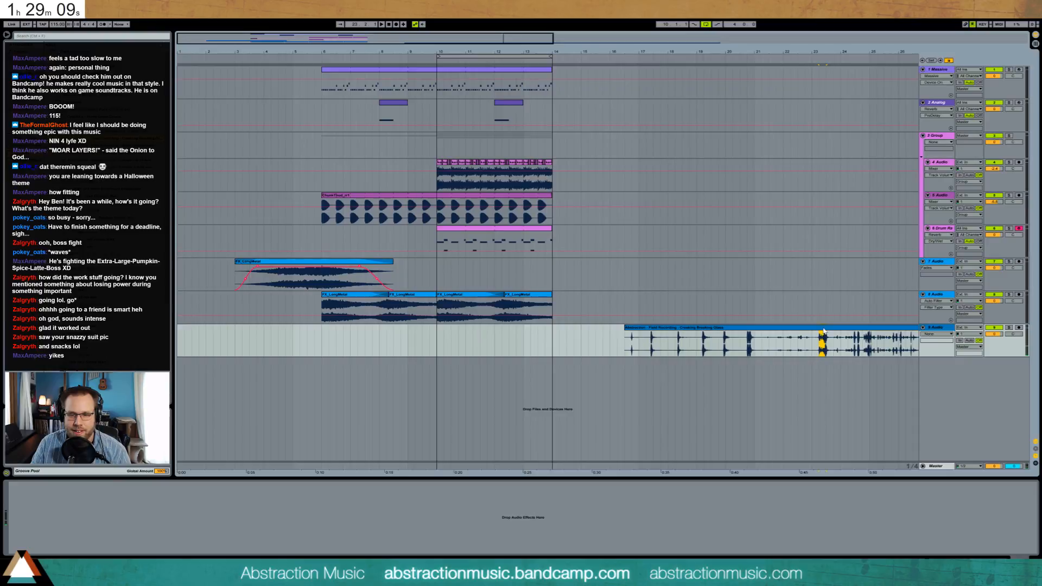
Consolidate the looped drum rack clip into one four-bar clip and open its notes for editing.
{"action": "left_click", "coordinate": [462, 234]}
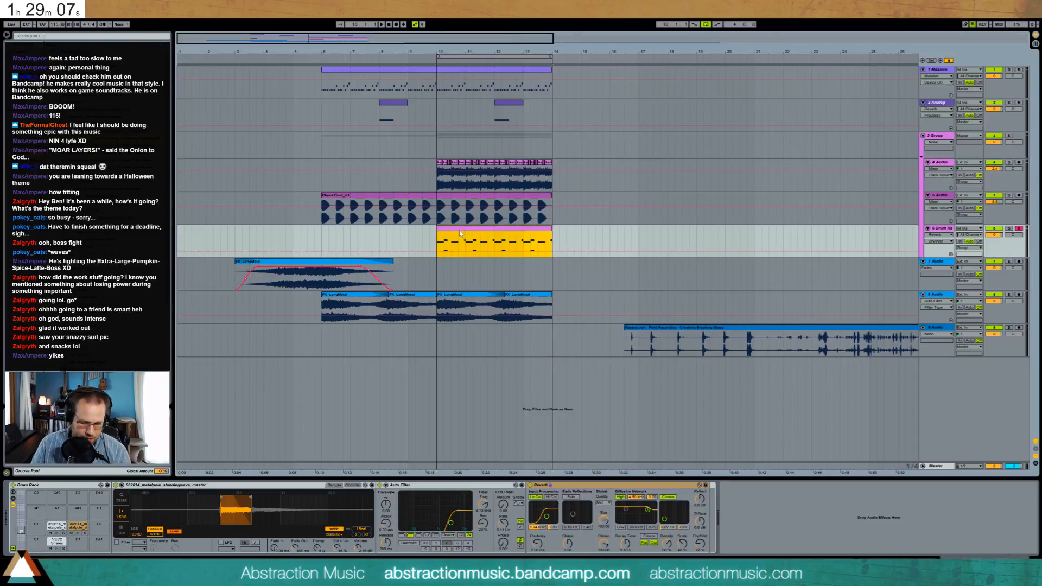
{"action": "double_click", "coordinate": [459, 234]}
{"action": "left_click", "coordinate": [414, 476]}
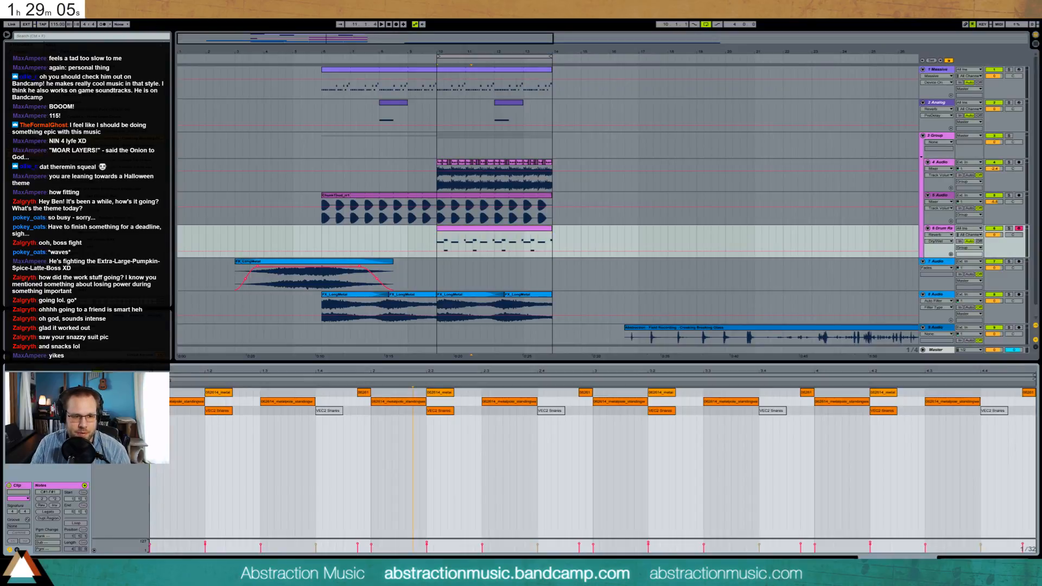
Add extra sixteenth notes for the third metal pole pad within beat 4 of bars 2 and 4, and reactivate the last snare note.
{"action": "left_click", "coordinate": [226, 392]}
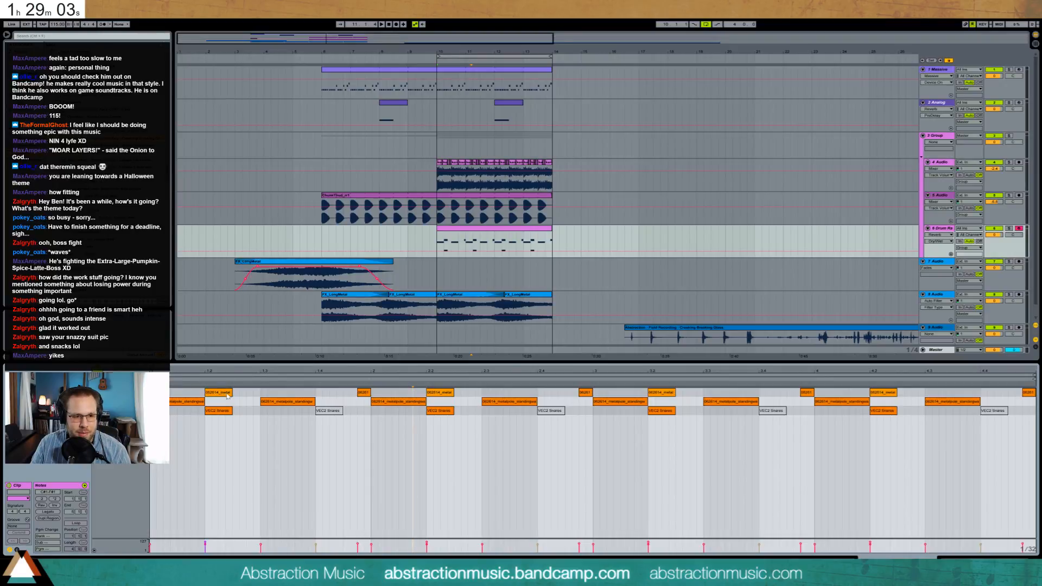
{"action": "double_click", "coordinate": [571, 392]}
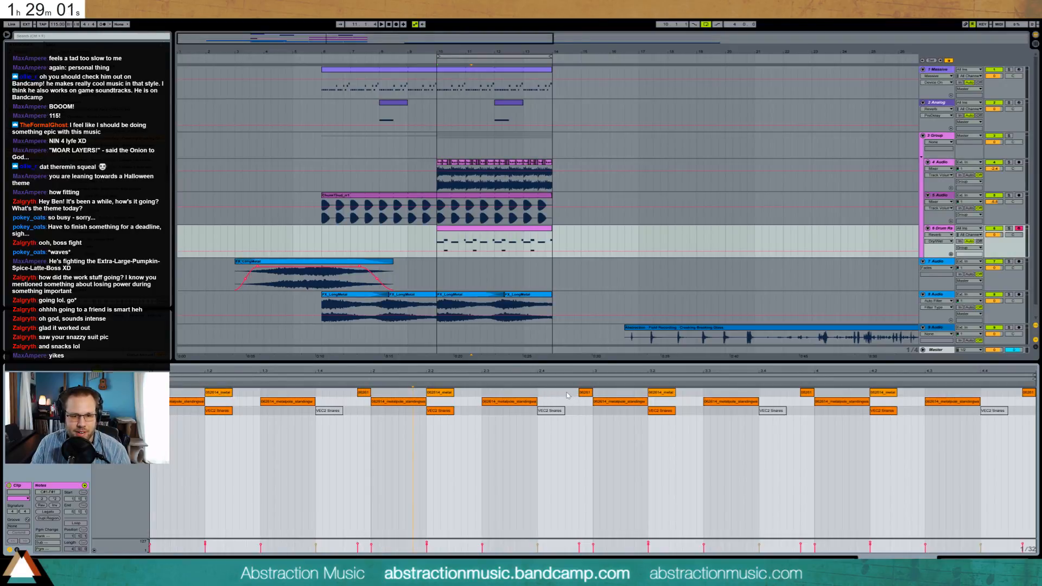
{"action": "left_click", "coordinate": [584, 391]}
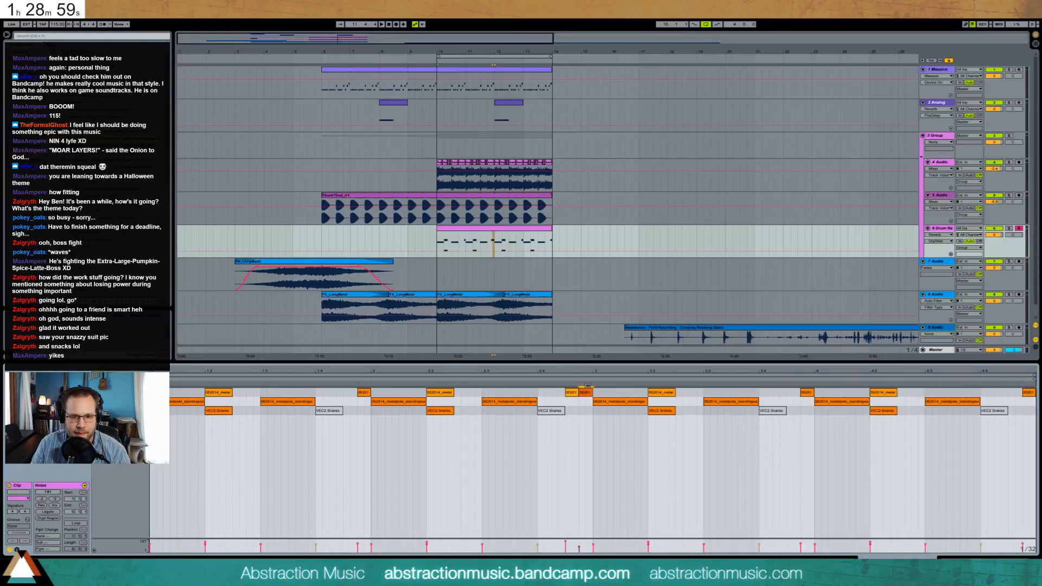
{"action": "double_click", "coordinate": [996, 393]}
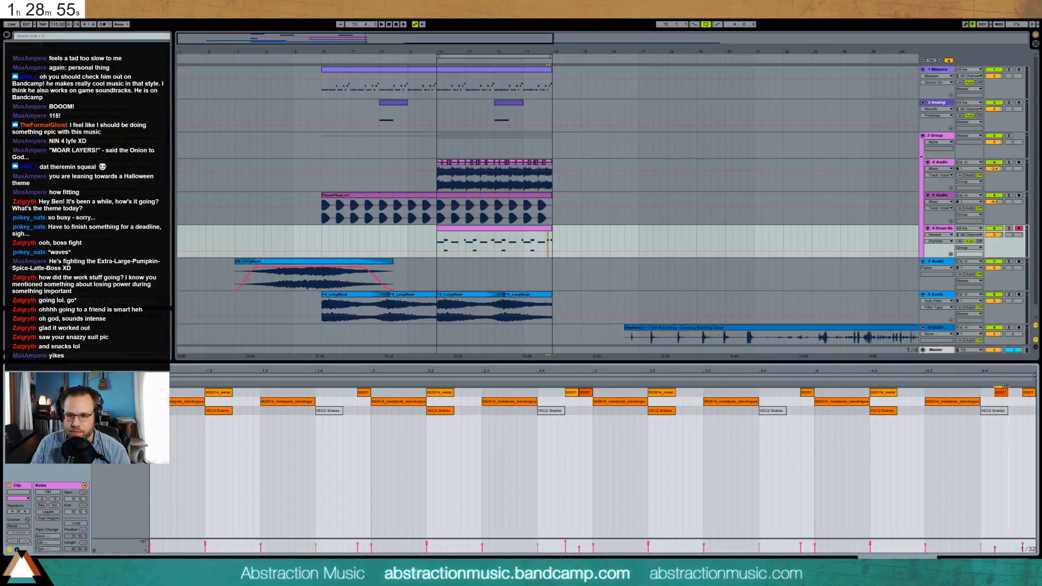
{"action": "left_click", "coordinate": [993, 411]}
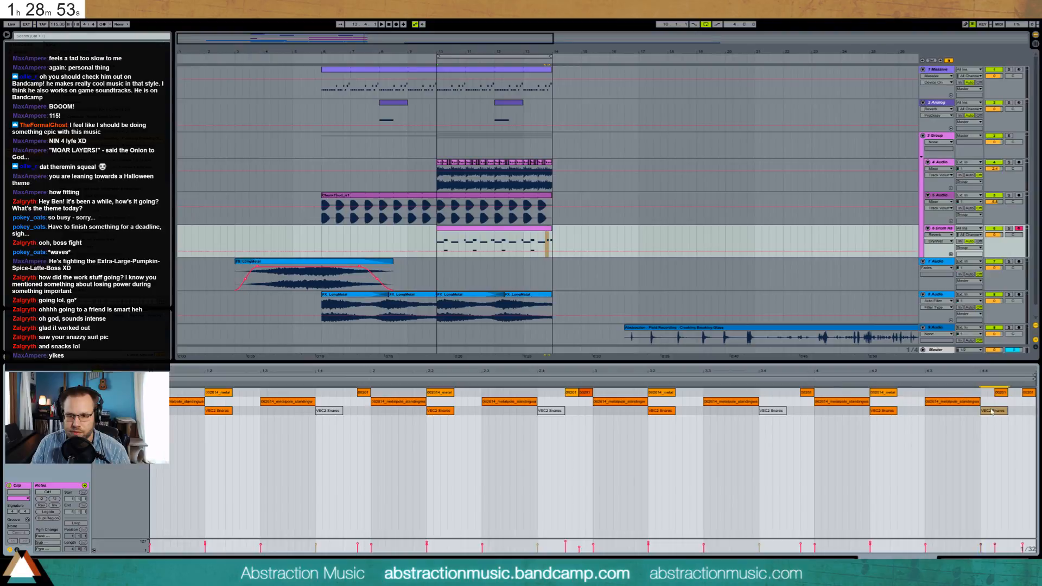
{"action": "key", "text": "0"}
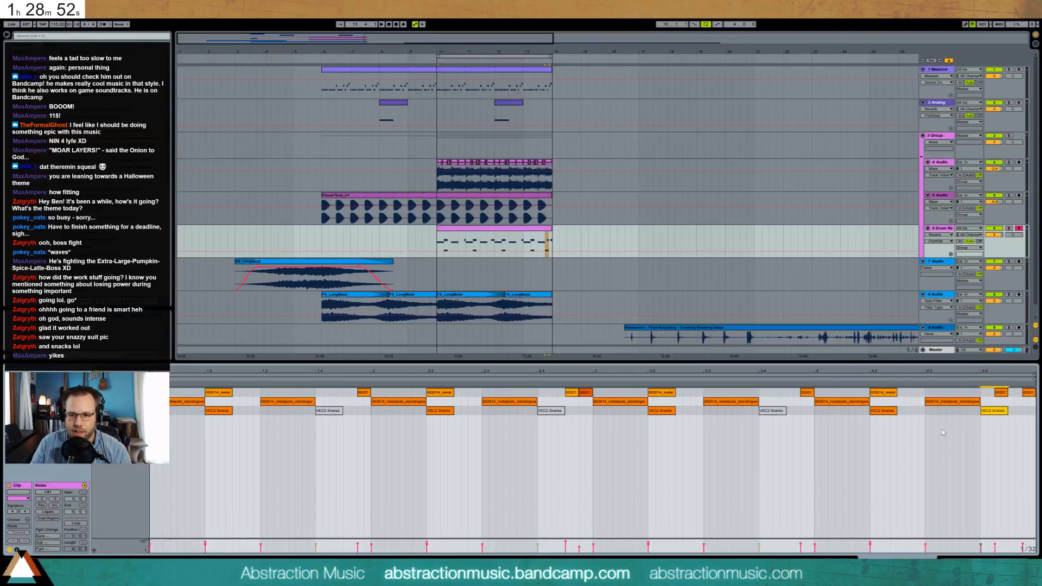
Add a half-beat note for the second metal pole pad on the off-beat after beat 4 of bar 2, and solo the drum rack track.
{"action": "left_click", "coordinate": [727, 402]}
{"action": "left_click_drag", "start_coordinate": [567, 404], "coordinate": [592, 402]}
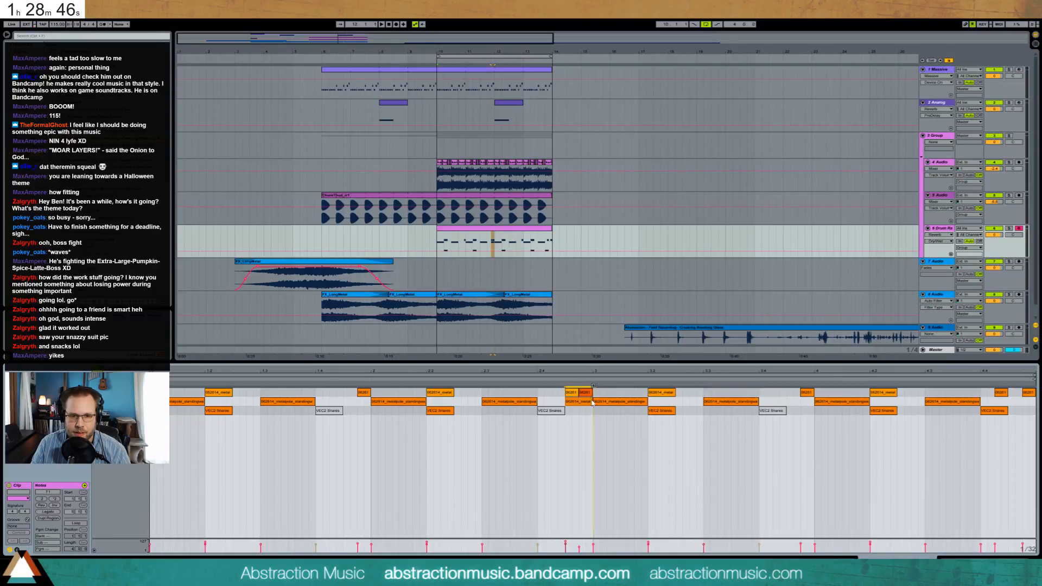
{"action": "left_click", "coordinate": [1008, 228]}
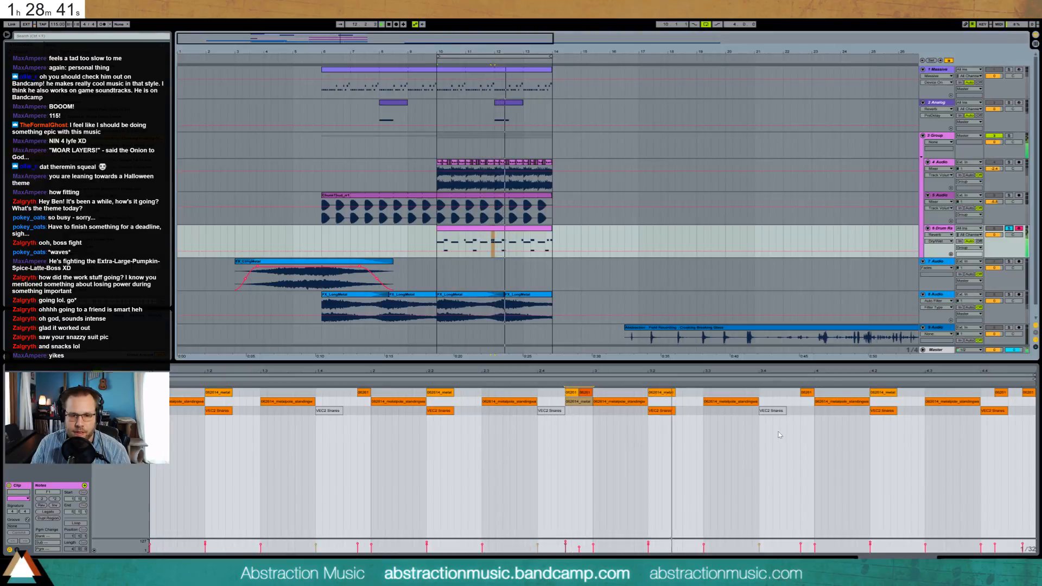
Solo the breaking glass track, select the burst near bar 23 and load it onto an empty pad above the metal pole pads.
{"action": "left_click", "coordinate": [816, 327]}
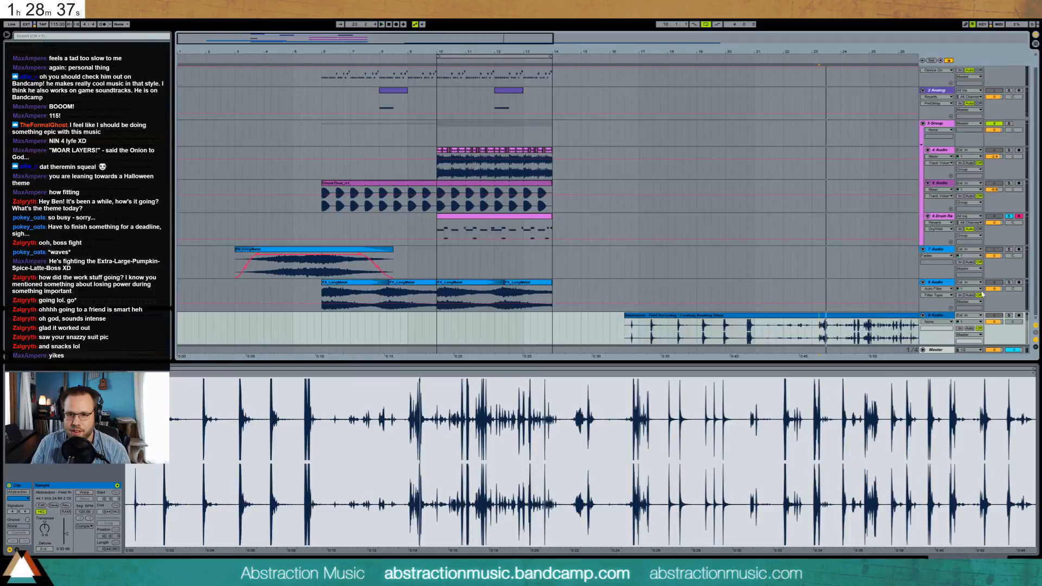
{"action": "left_click", "coordinate": [822, 331]}
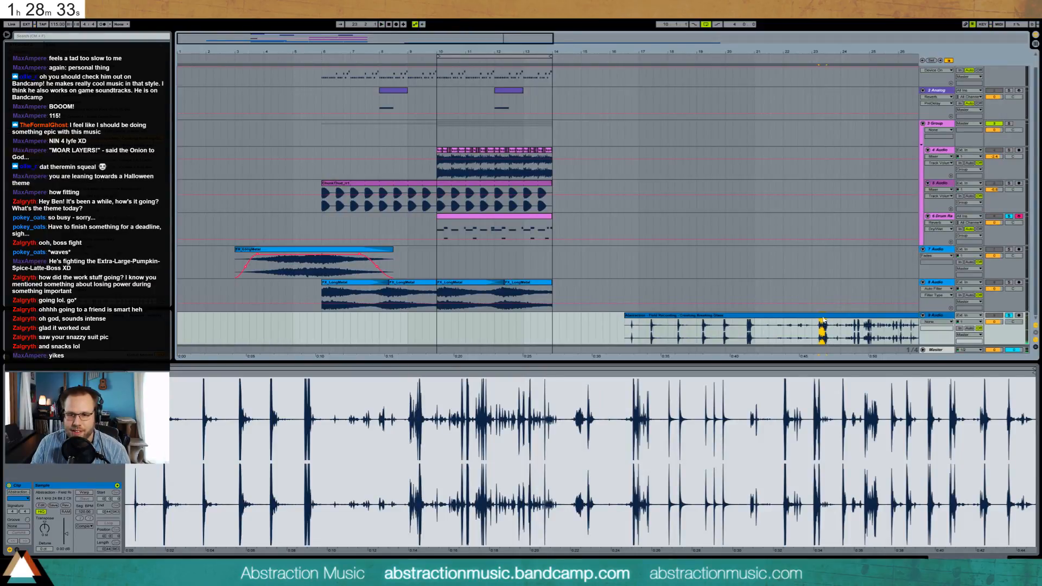
{"action": "left_click", "coordinate": [942, 216]}
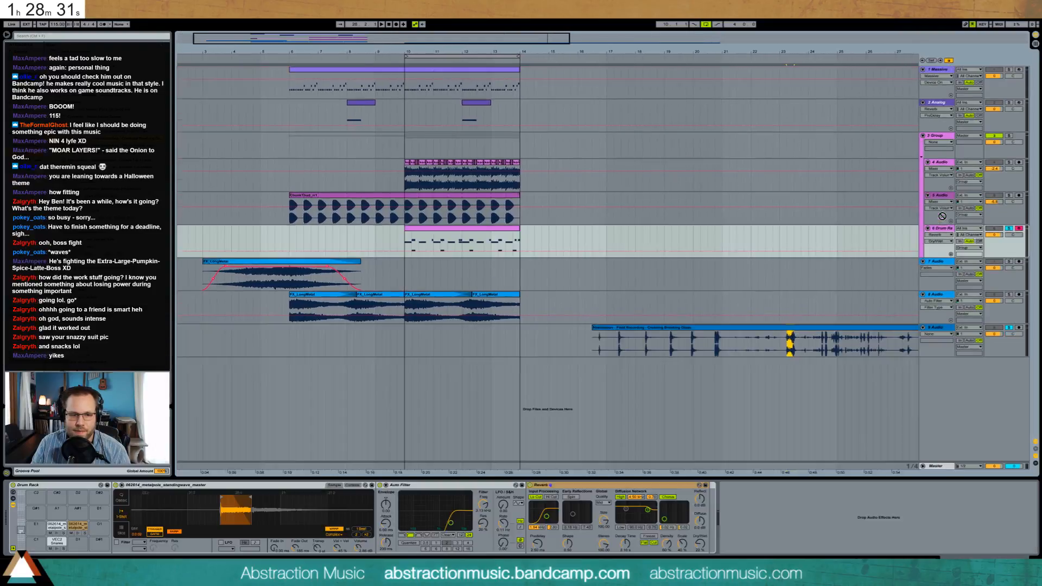
{"action": "left_click_drag", "start_coordinate": [58, 514], "coordinate": [36, 513]}
Add a note slightly longer than one beat for the breaking glass pad on beat 4 of bar 2, and play it back.
{"action": "double_click", "coordinate": [414, 247]}
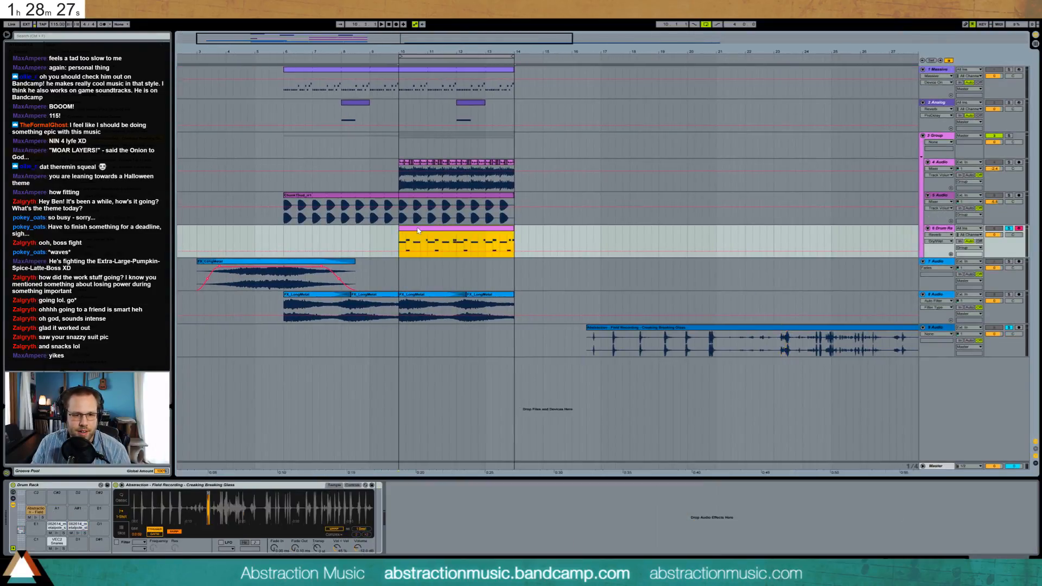
{"action": "left_click_drag", "start_coordinate": [540, 393], "coordinate": [597, 392]}
{"action": "key", "text": "space"}
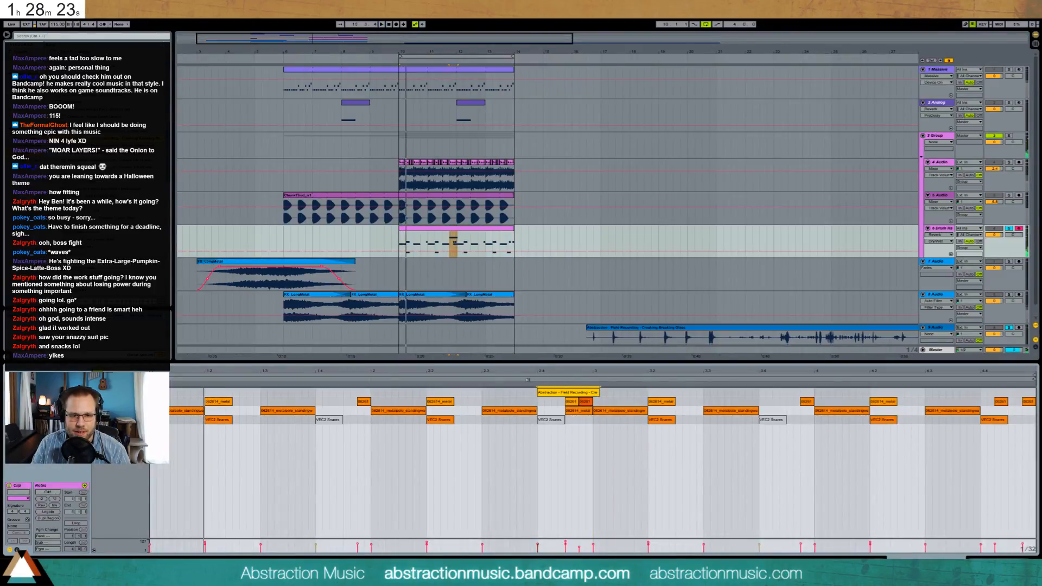
{"action": "key", "text": "space"}
Try the breaking glass note at slightly later positions during playback and move it back to beat 4 of bar 2.
{"action": "left_click_drag", "start_coordinate": [566, 391], "coordinate": [574, 392]}
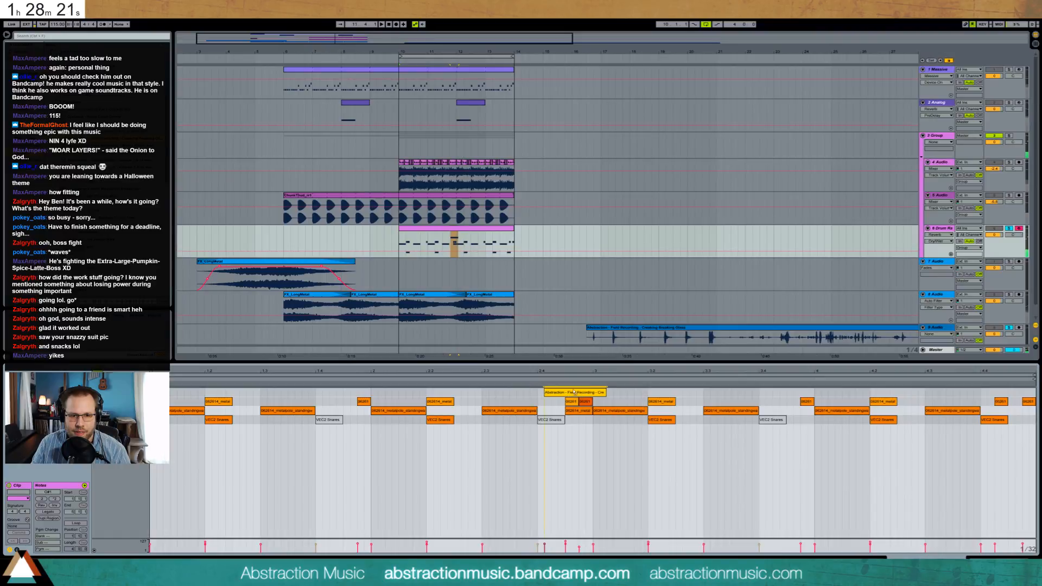
{"action": "key", "text": "space"}
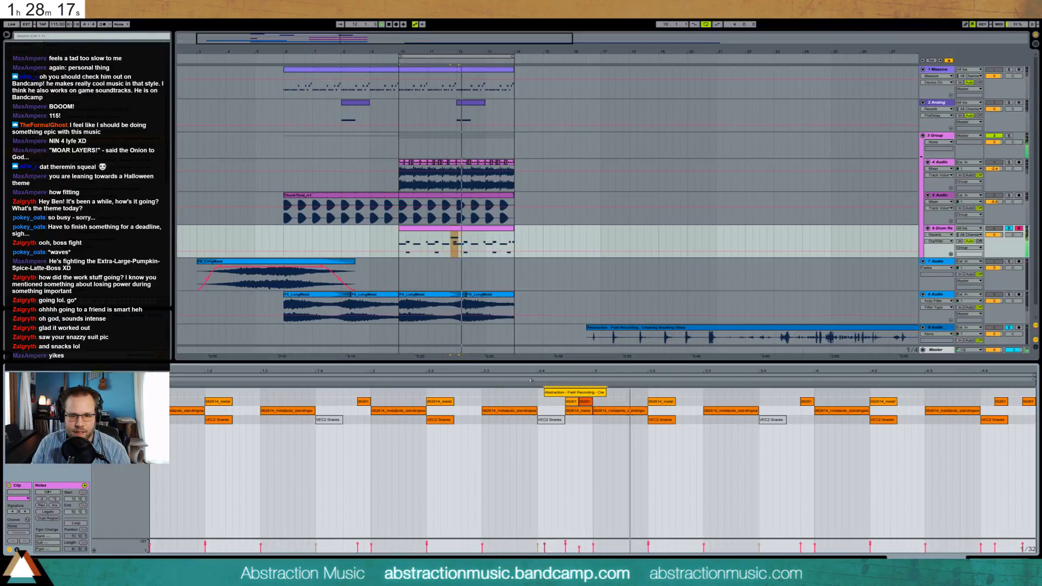
{"action": "left_click_drag", "start_coordinate": [578, 394], "coordinate": [585, 393]}
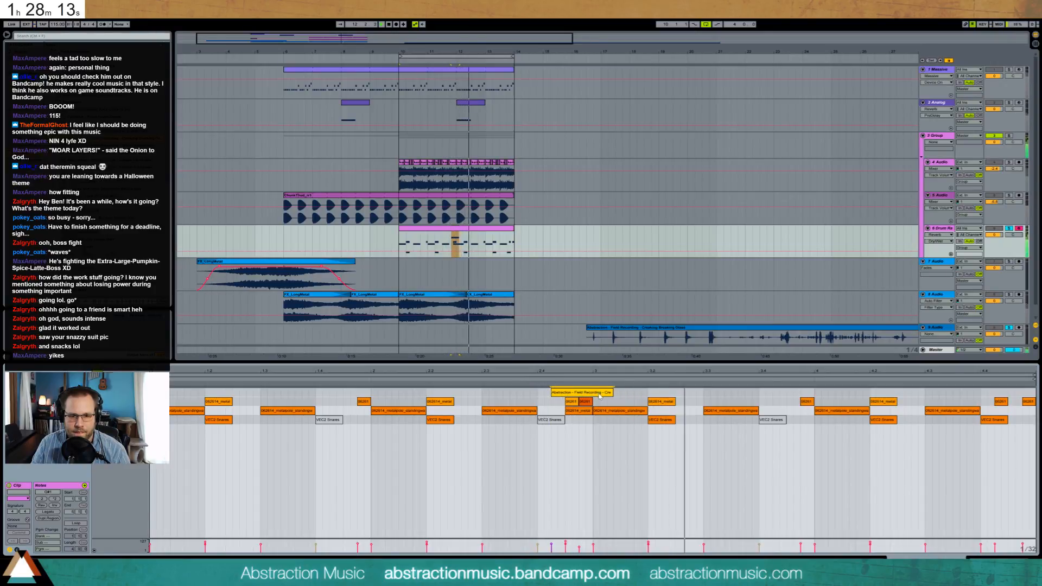
{"action": "left_click_drag", "start_coordinate": [597, 393], "coordinate": [582, 392]}
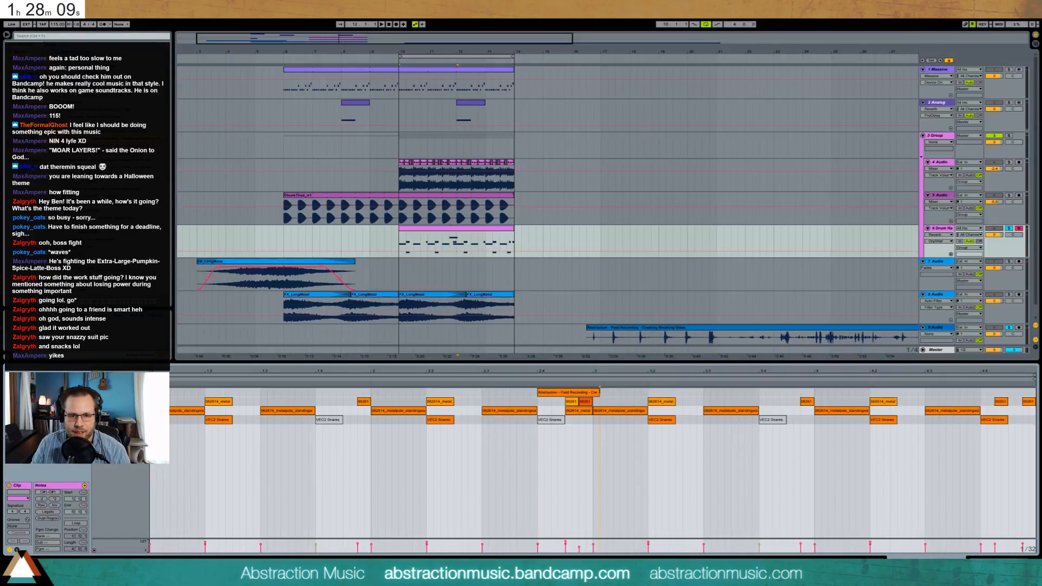
Return from the note editor to the breaking glass pad's devices in the drum rack.
{"action": "key", "text": "shift+Tab"}
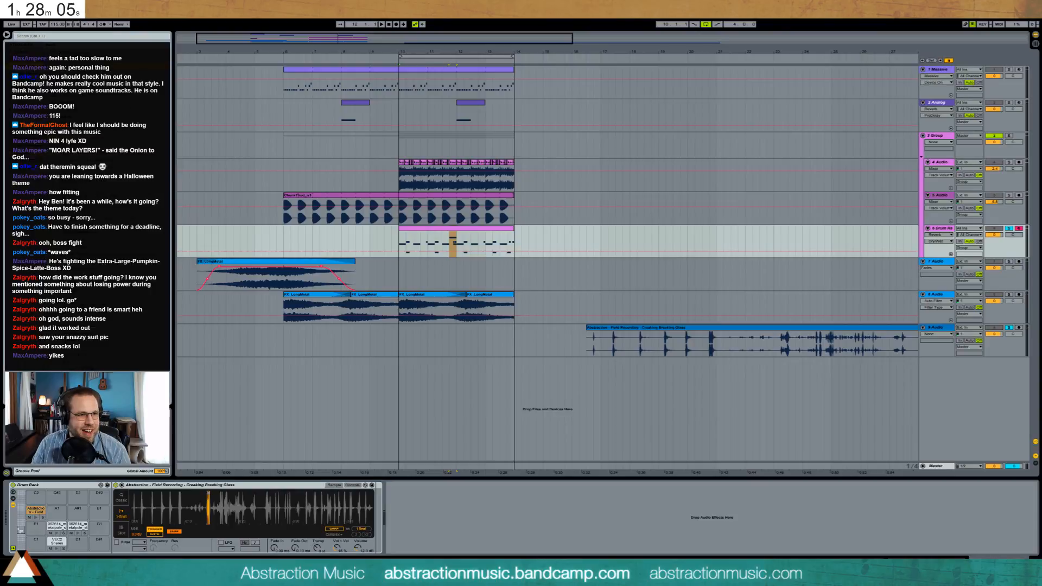
Add a high-pass Auto Filter and a Compressor to the breaking glass pad, and trigger the pad to check the sound.
{"action": "left_click_drag", "start_coordinate": [517, 208], "coordinate": [439, 528]}
{"action": "left_click", "coordinate": [410, 535]}
{"action": "left_click", "coordinate": [36, 516]}
{"action": "left_click", "coordinate": [548, 522]}
{"action": "left_click_drag", "start_coordinate": [525, 511], "coordinate": [561, 528]}
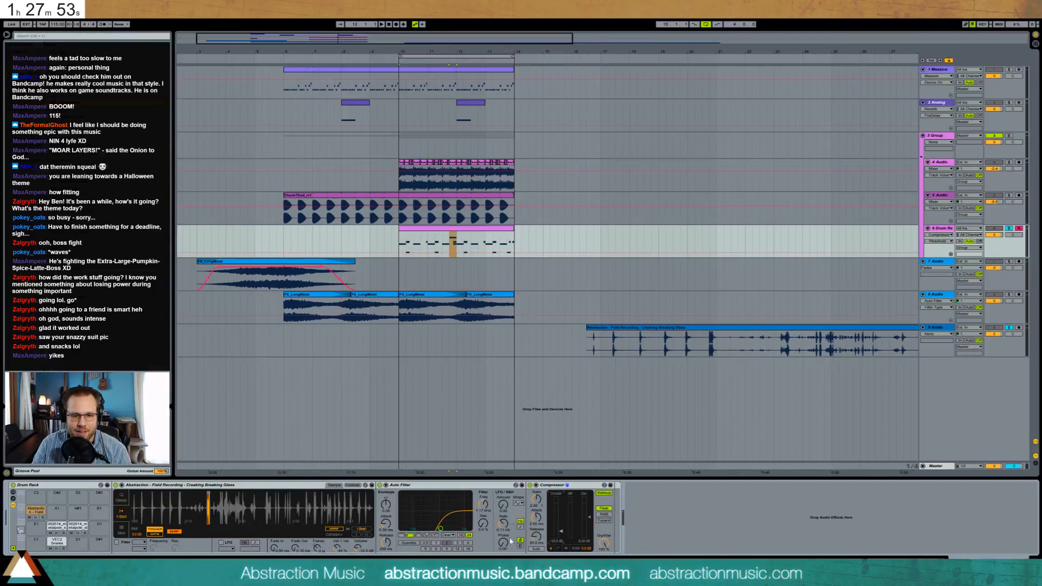
{"action": "left_click", "coordinate": [35, 519]}
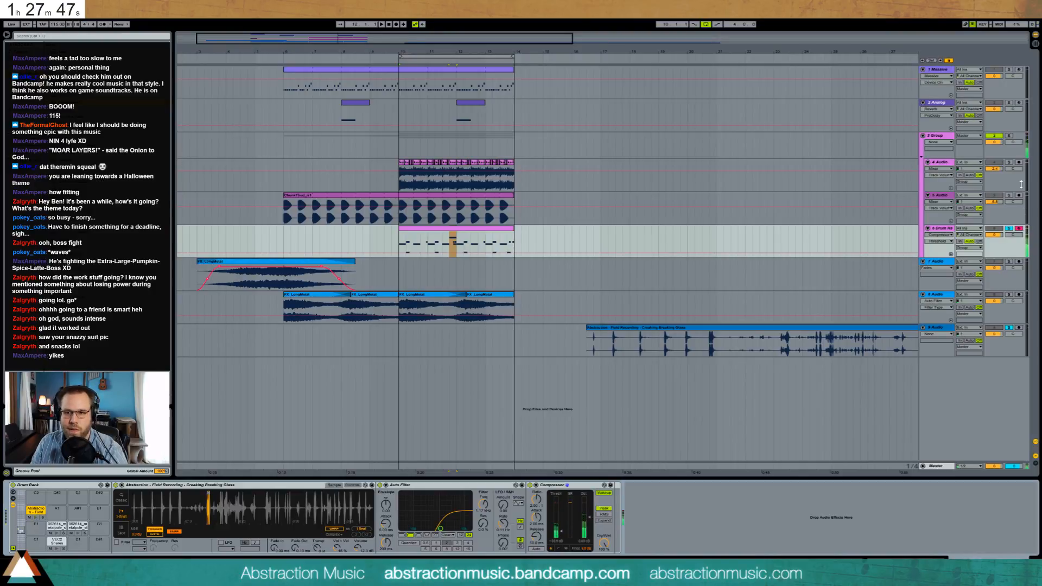
Adjust the breaking glass sample's volume while auditioning it, and play the loop from bar 10.
{"action": "left_click", "coordinate": [358, 548]}
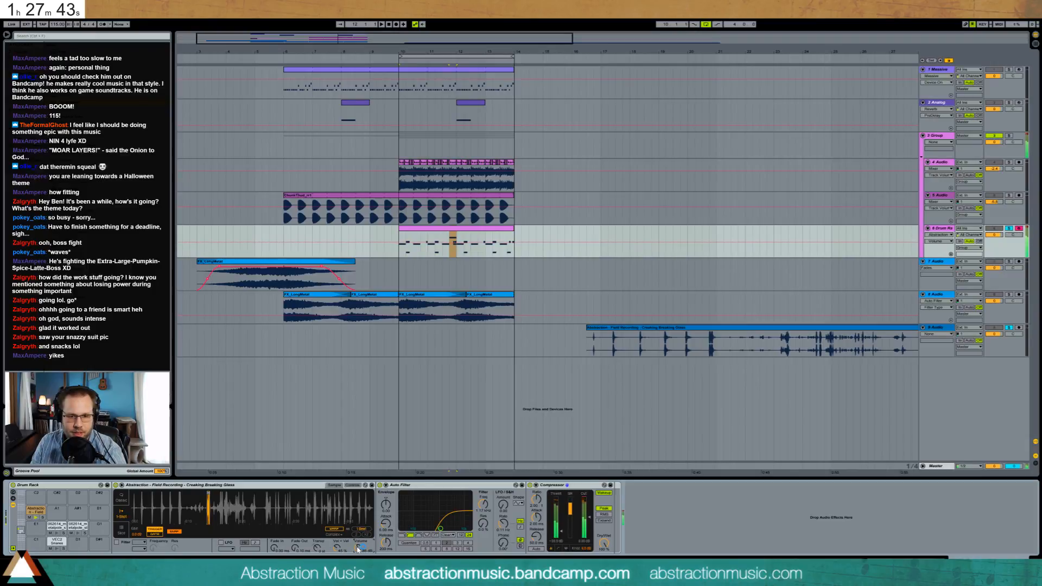
{"action": "left_click_drag", "start_coordinate": [357, 547], "coordinate": [356, 544]}
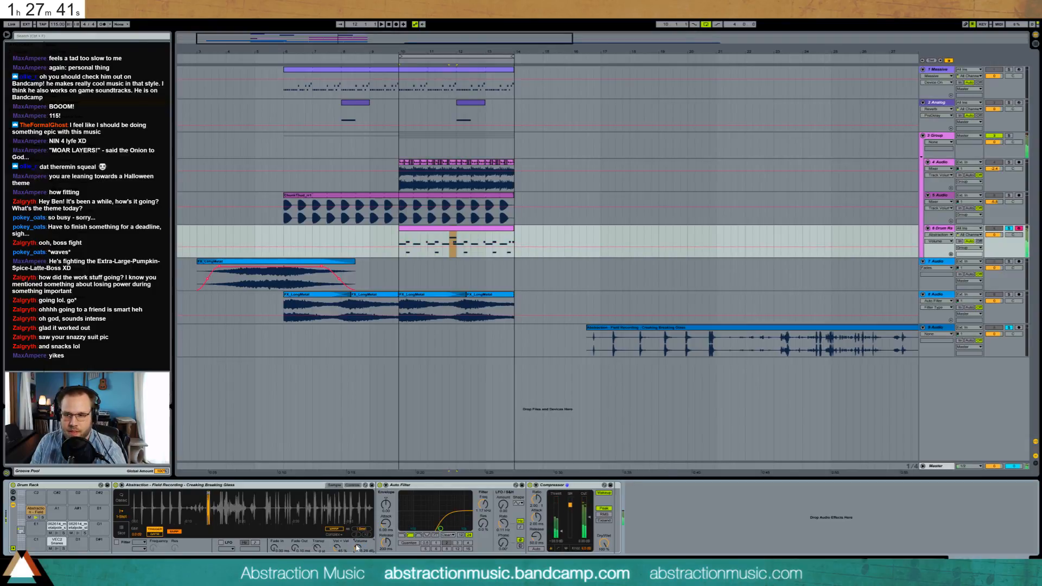
{"action": "left_click", "coordinate": [398, 245]}
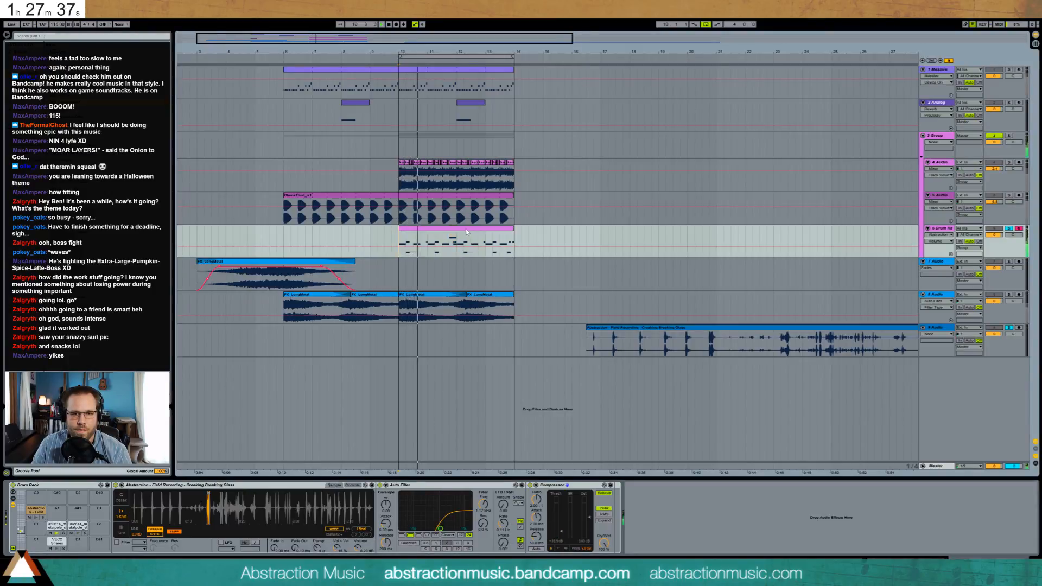
Add a second breaking glass note on beat 4 of bar 4 reaching the clip's end, and return to the pad's devices.
{"action": "double_click", "coordinate": [464, 233]}
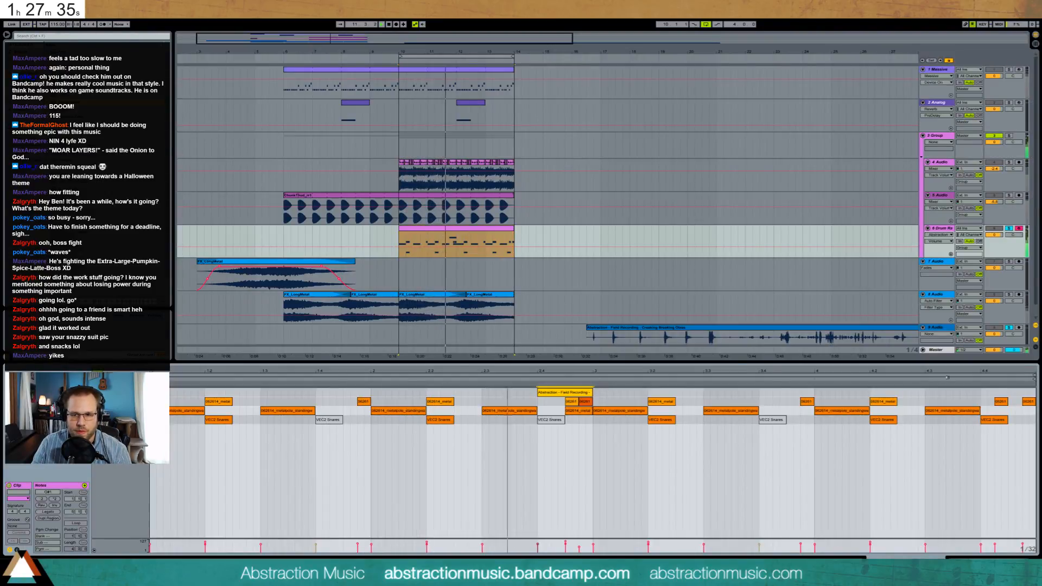
{"action": "double_click", "coordinate": [987, 392]}
{"action": "left_click_drag", "start_coordinate": [987, 392], "coordinate": [1035, 375]}
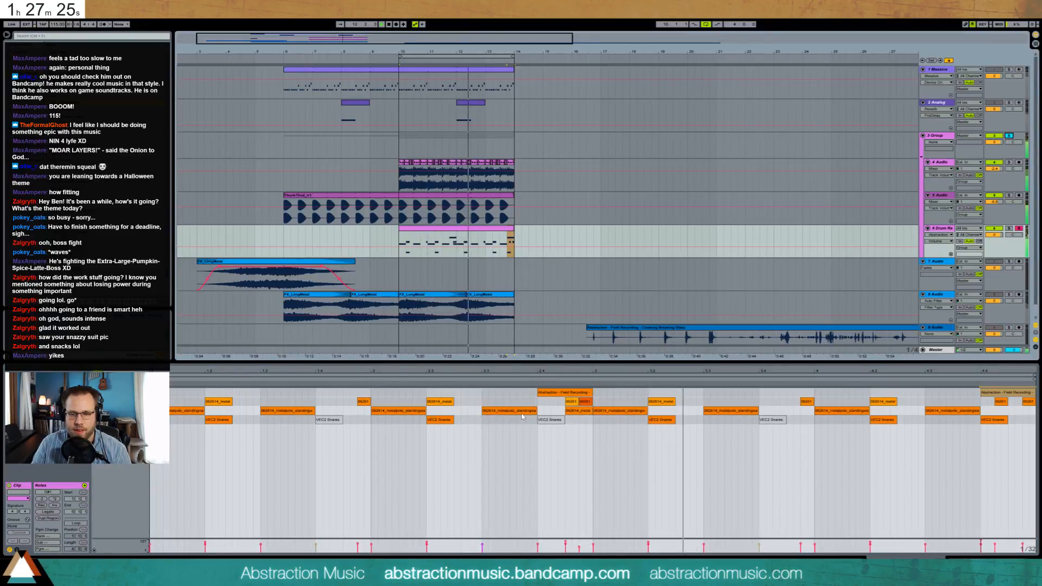
{"action": "key", "text": "shift+Tab"}
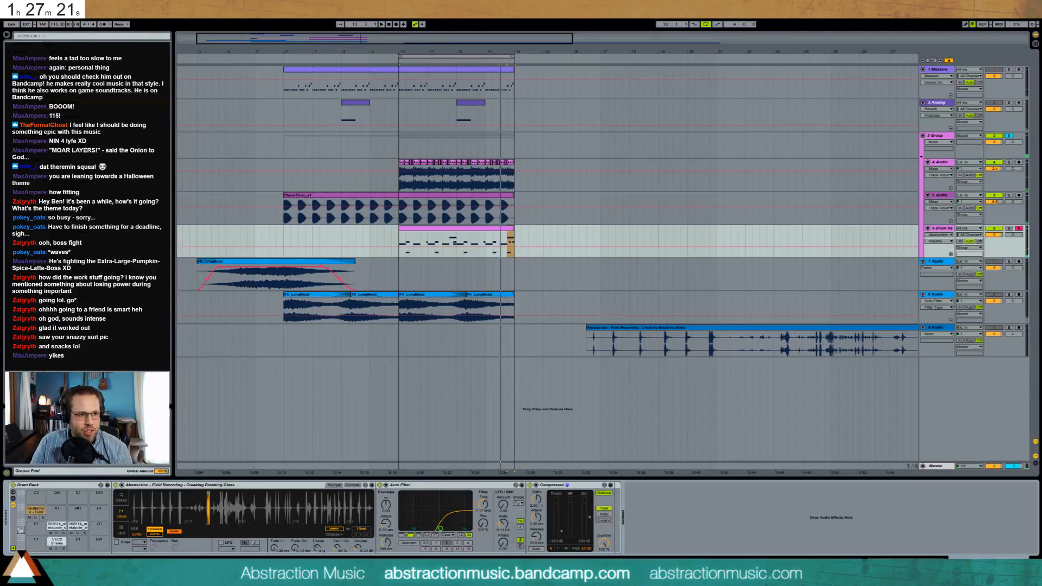
Search the browser for "servo" samples.
{"action": "left_click", "coordinate": [48, 36]}
{"action": "type", "text": "servo"}
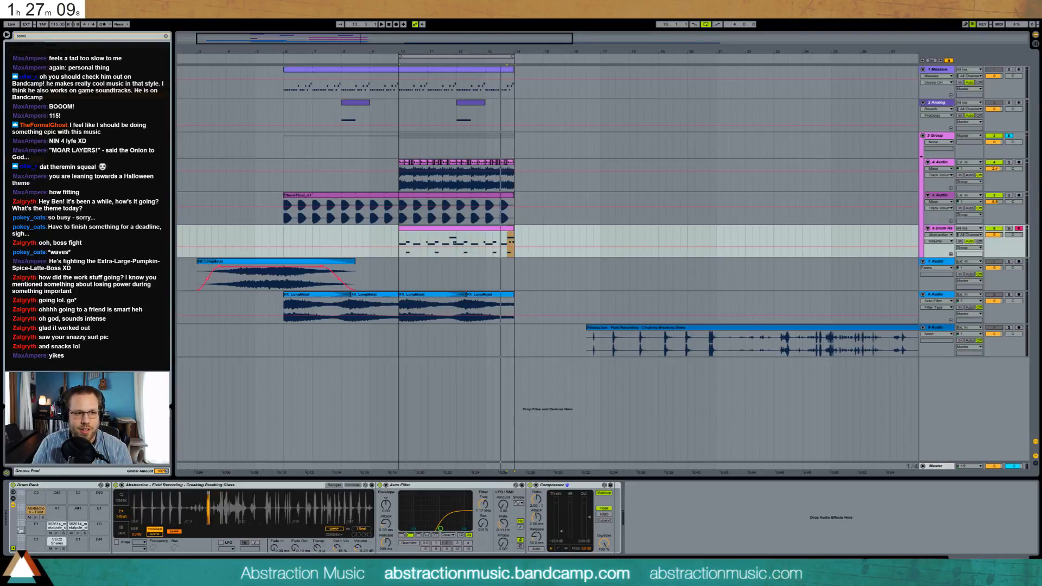
Solo the breaking glass track and audition the later part of the recording from several points.
{"action": "scroll", "coordinate": [589, 297], "scroll_direction": "right", "scroll_amount": 8}
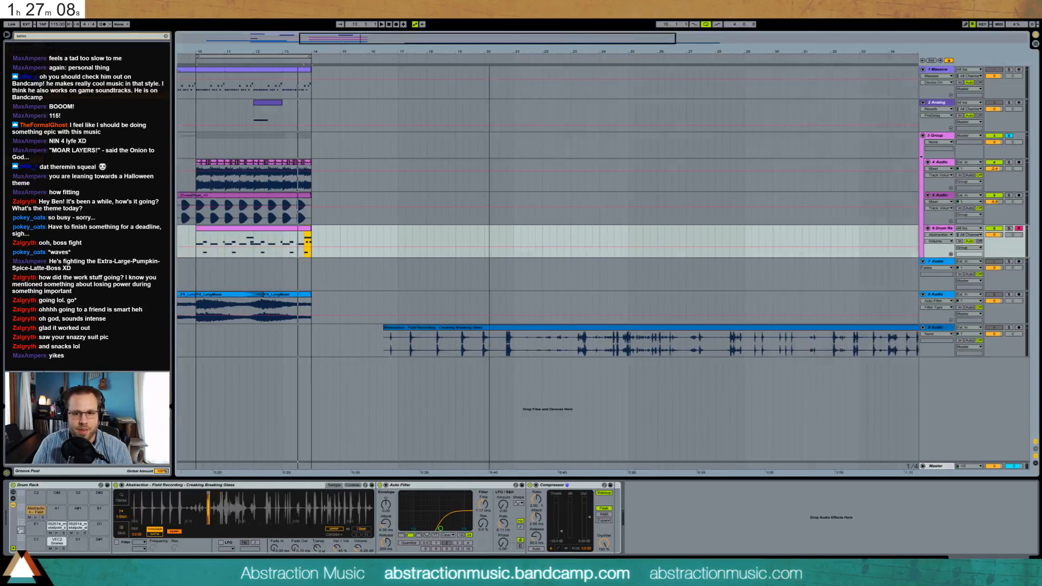
{"action": "left_click", "coordinate": [432, 338]}
{"action": "key", "text": "space"}
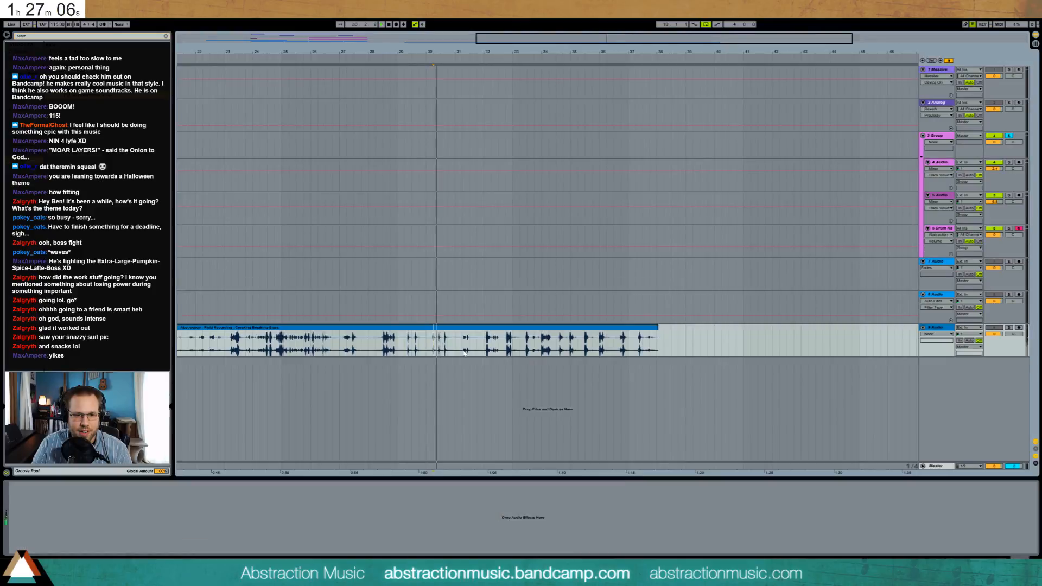
{"action": "left_click", "coordinate": [1009, 328]}
{"action": "left_click", "coordinate": [528, 341]}
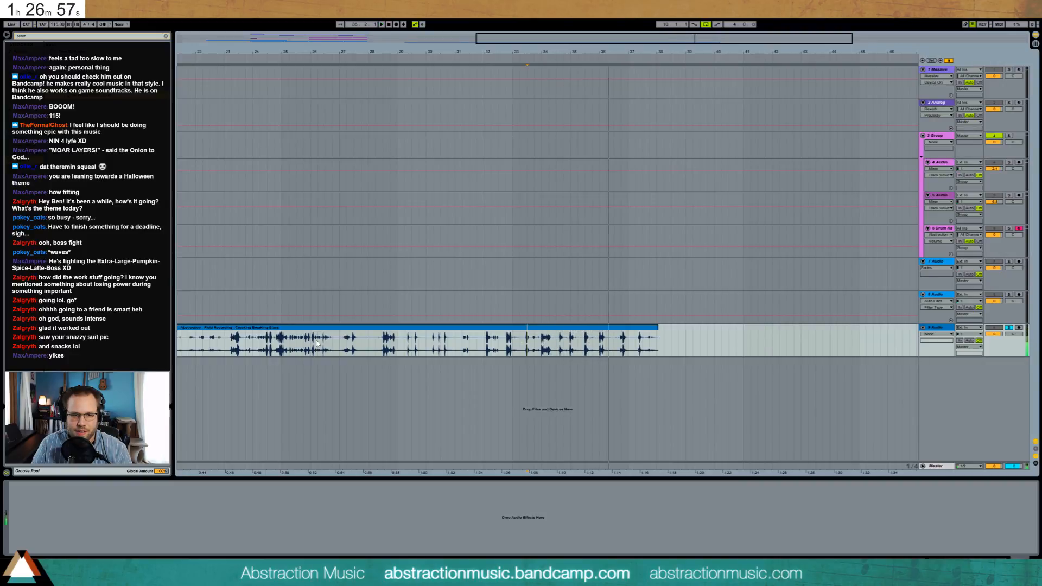
{"action": "left_click", "coordinate": [290, 340]}
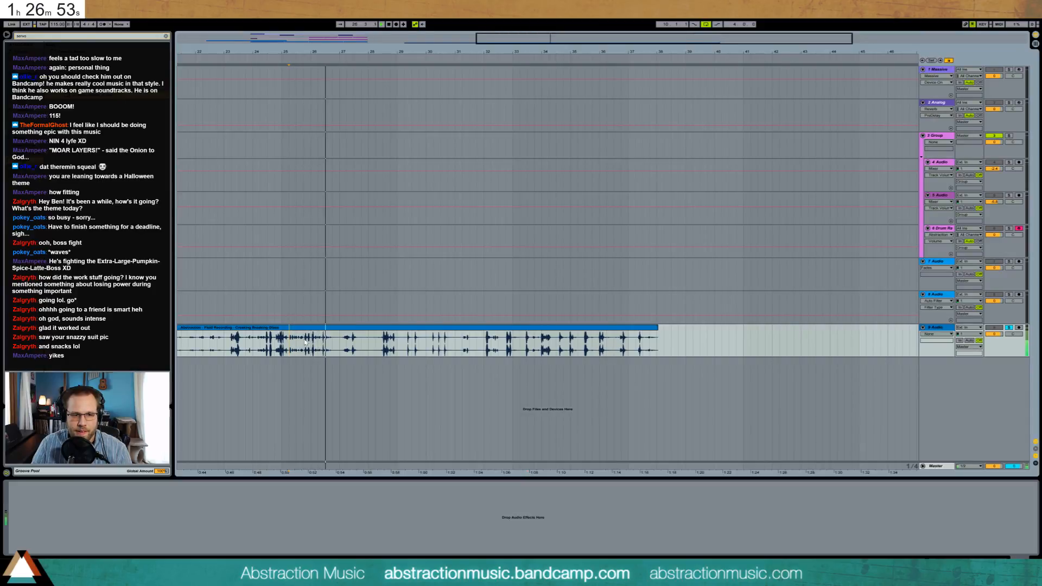
Select the breaking glass burst near bar 27 and load it onto the empty pad beside the first breaking glass pad.
{"action": "key", "text": "space"}
{"action": "left_click", "coordinate": [341, 339]}
{"action": "left_click_drag", "start_coordinate": [341, 339], "coordinate": [57, 513]}
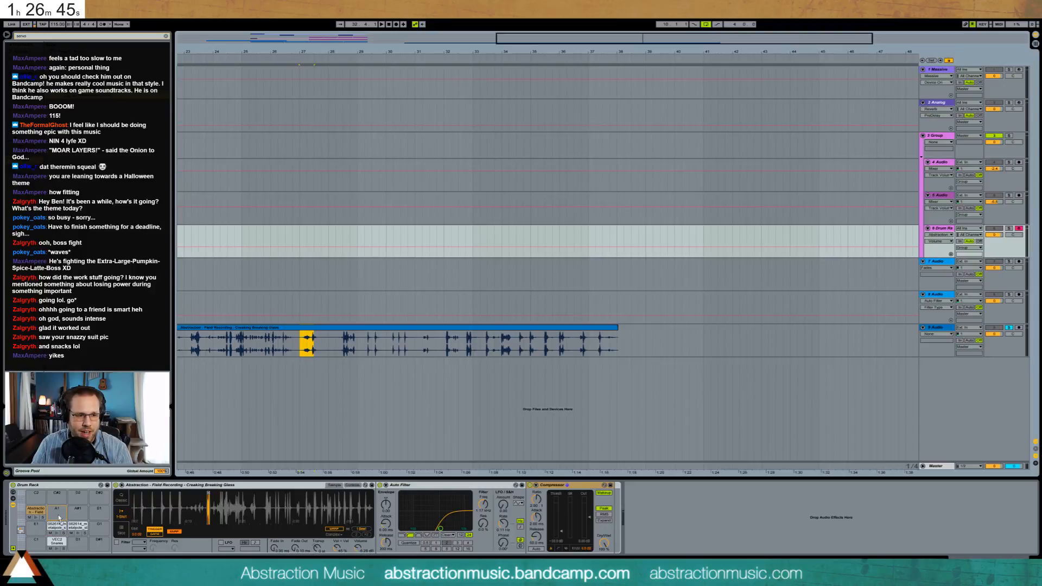
{"action": "mouse_move", "coordinate": [291, 525]}
{"action": "left_mouse_down"}
{"action": "mouse_move", "coordinate": [217, 493]}
{"action": "mouse_move", "coordinate": [241, 494]}
{"action": "left_mouse_up"}
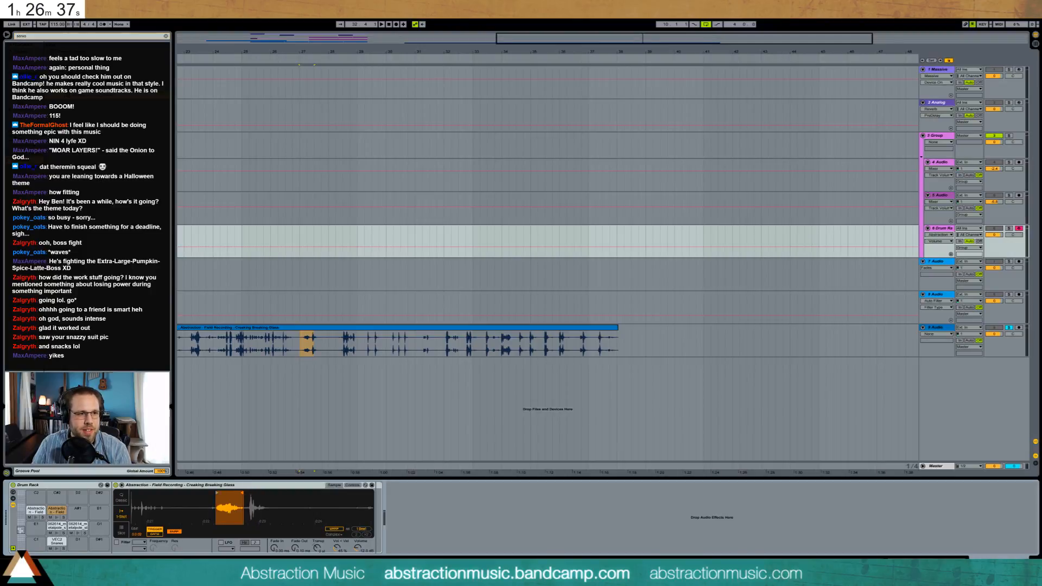
Place two servo samples on the breaking glass track, just after the end of the glass recording.
{"action": "left_click", "coordinate": [30, 38]}
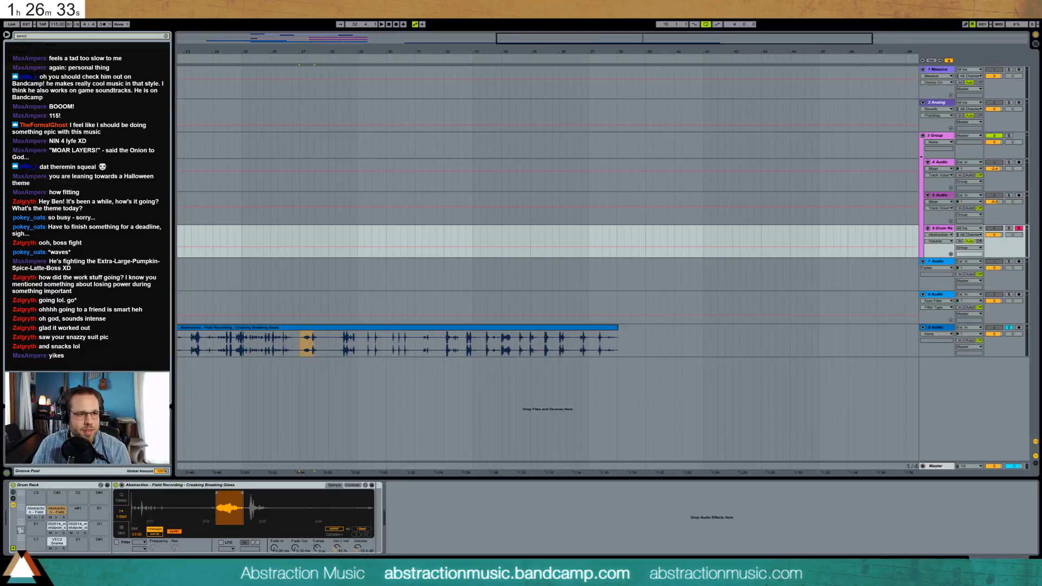
{"action": "left_click_drag", "start_coordinate": [518, 156], "coordinate": [639, 341]}
{"action": "left_click_drag", "start_coordinate": [519, 168], "coordinate": [668, 342]}
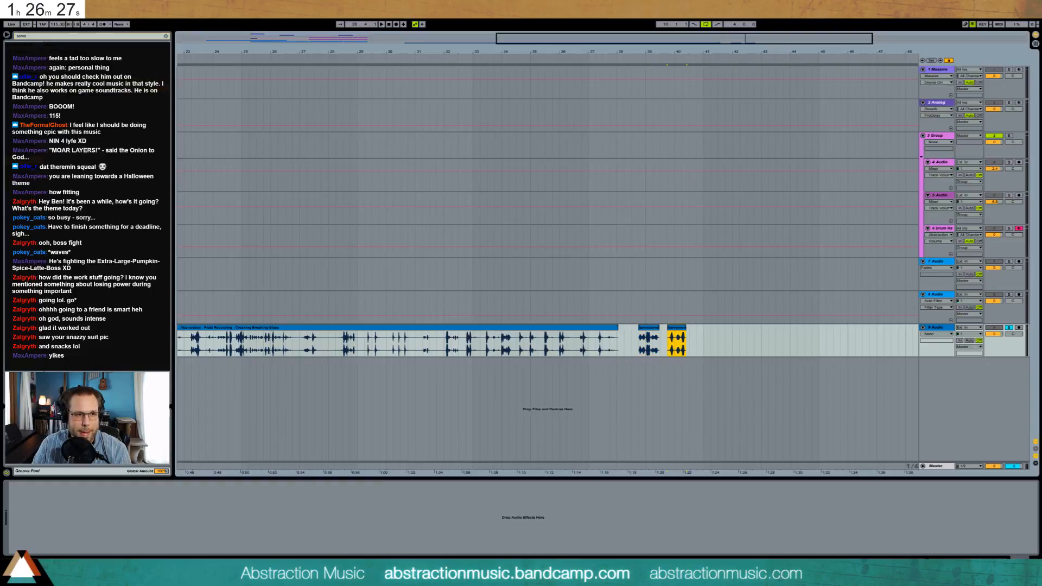
Remove the breaking glass recording from its track and move the servo clips to just after the end of the loop.
{"action": "left_click", "coordinate": [697, 349]}
{"action": "left_click_drag", "start_coordinate": [694, 345], "coordinate": [186, 344]}
{"action": "left_click", "coordinate": [597, 332]}
{"action": "scroll", "coordinate": [381, 311], "scroll_direction": "down", "scroll_amount": 5}
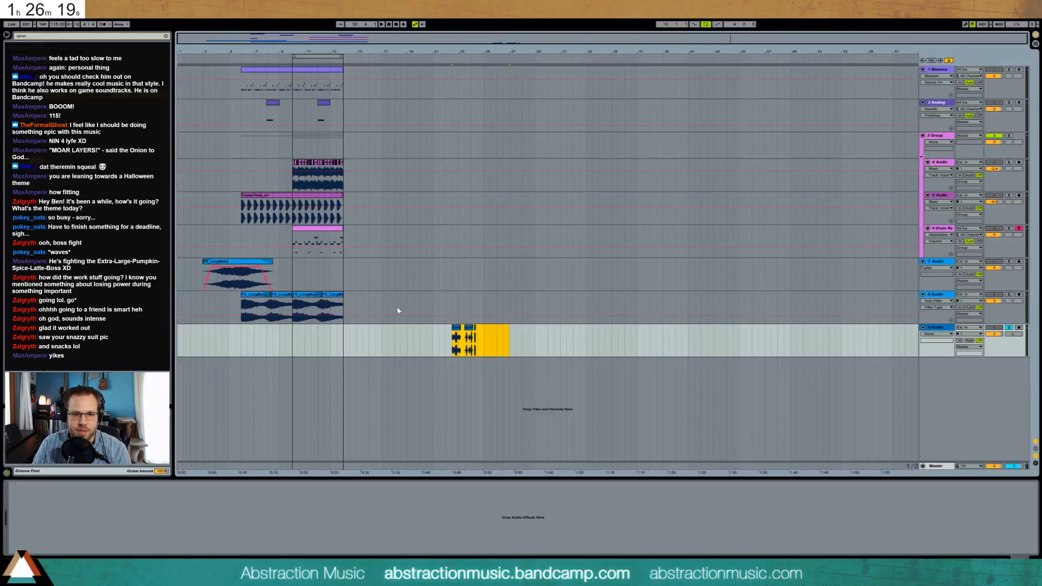
{"action": "left_click_drag", "start_coordinate": [458, 329], "coordinate": [336, 340]}
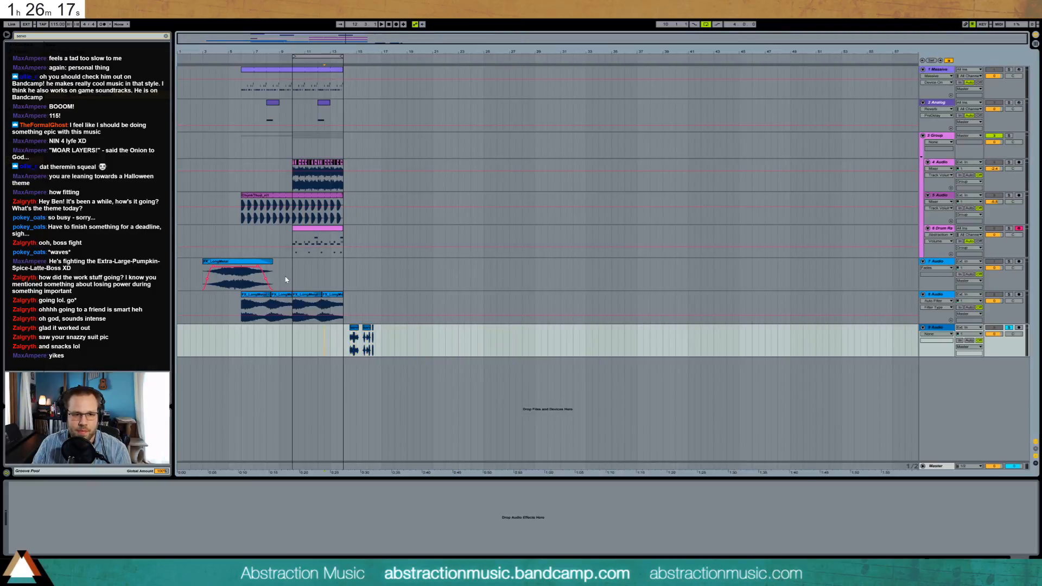
Select the drum rack clip in the loop, unsolo the sample track, and audition the two breaking glass pads.
{"action": "left_click", "coordinate": [282, 285]}
{"action": "left_click_drag", "start_coordinate": [296, 53], "coordinate": [423, 120]}
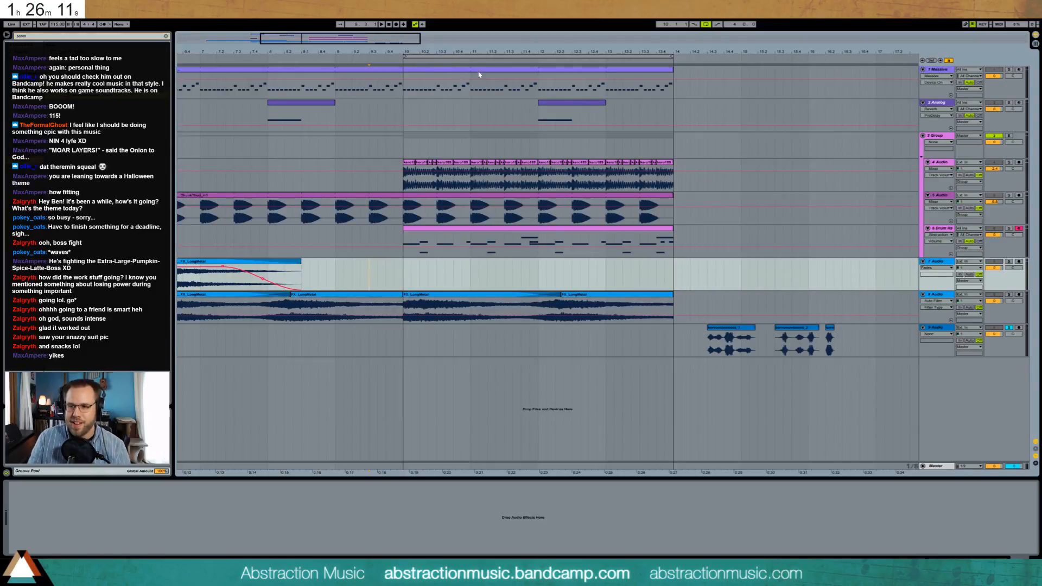
{"action": "left_click", "coordinate": [481, 233]}
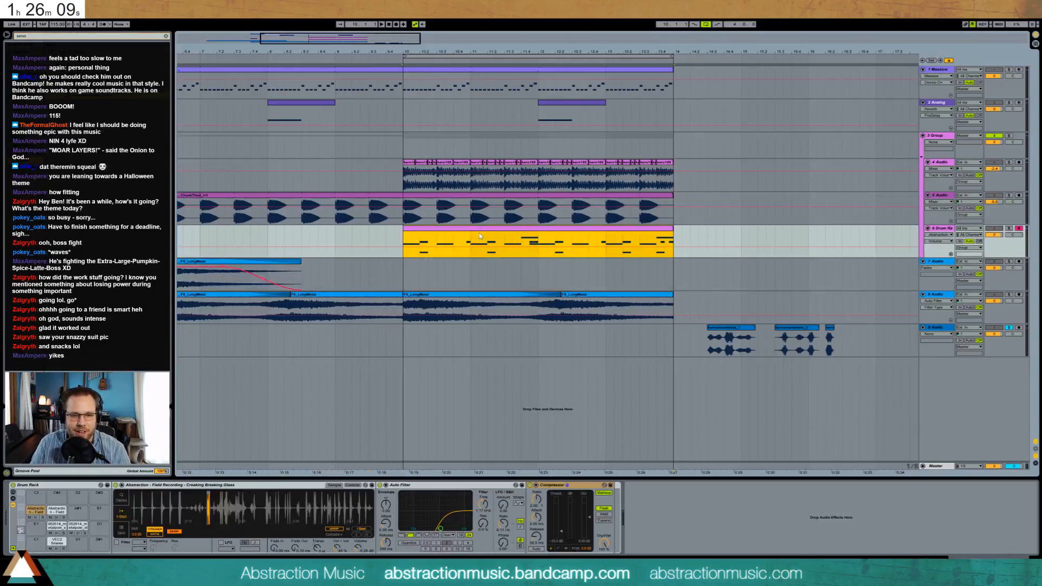
{"action": "left_click", "coordinate": [58, 524]}
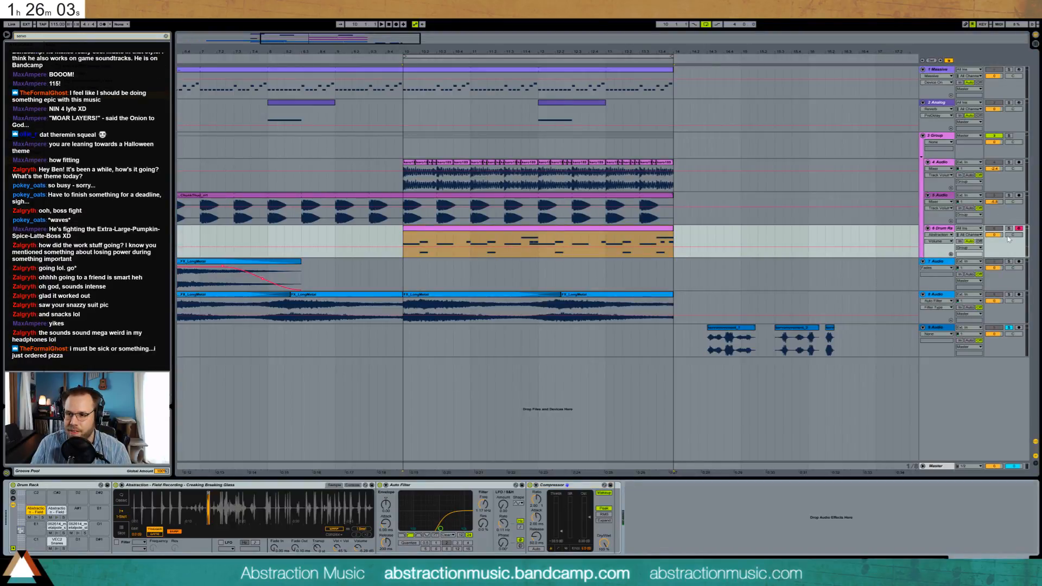
{"action": "left_click", "coordinate": [1014, 327]}
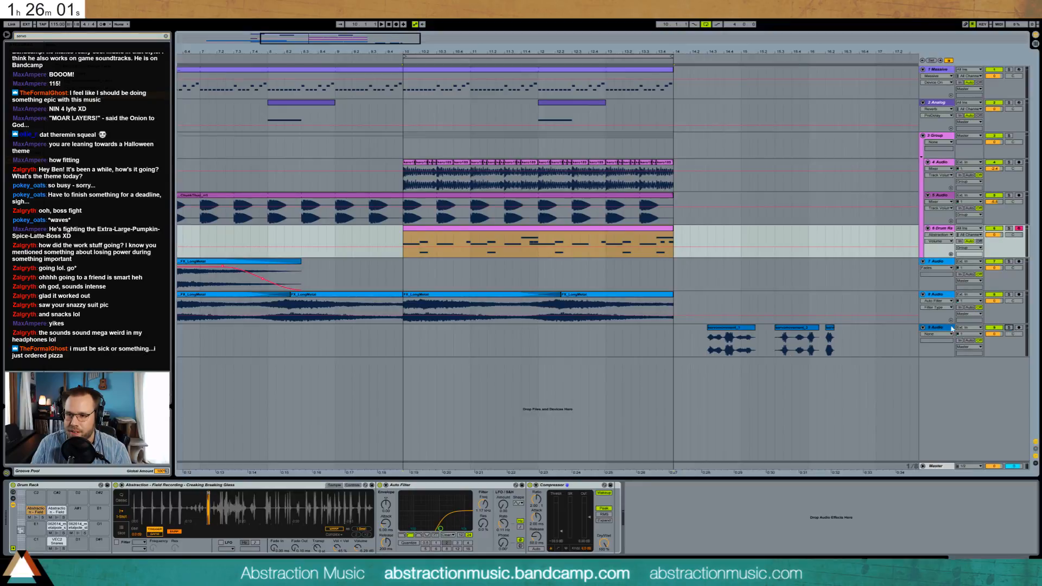
{"action": "left_click", "coordinate": [56, 517]}
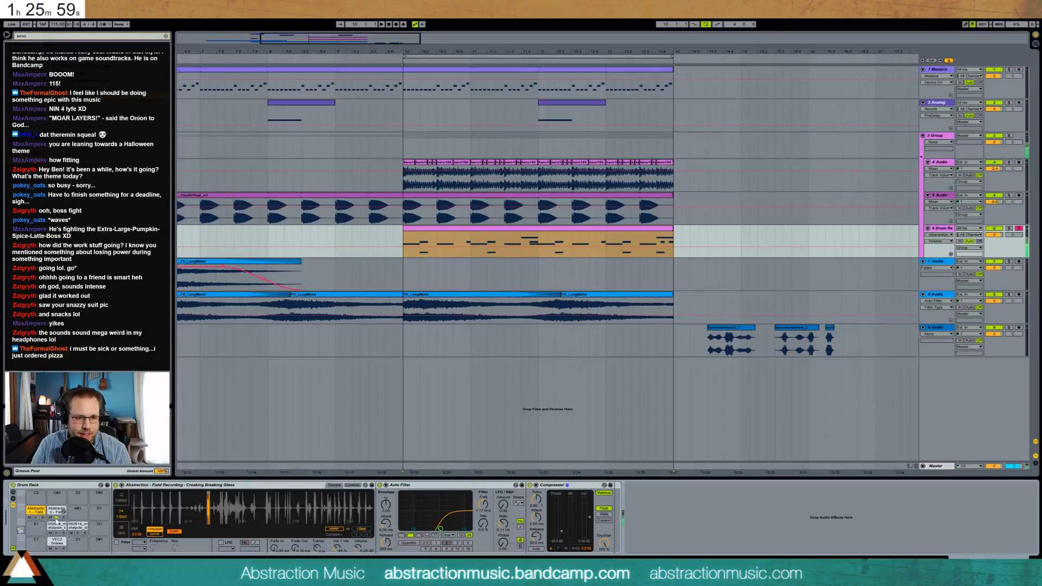
{"action": "left_click", "coordinate": [57, 515]}
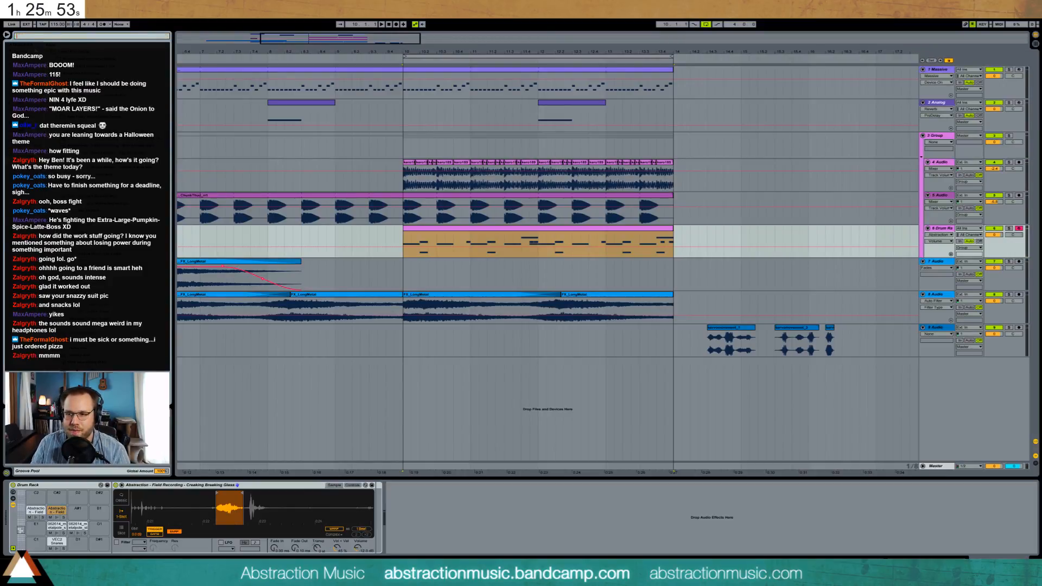
Add Corpus after the second breaking glass pad's sampler and trigger the pad.
{"action": "key", "text": "Escape"}
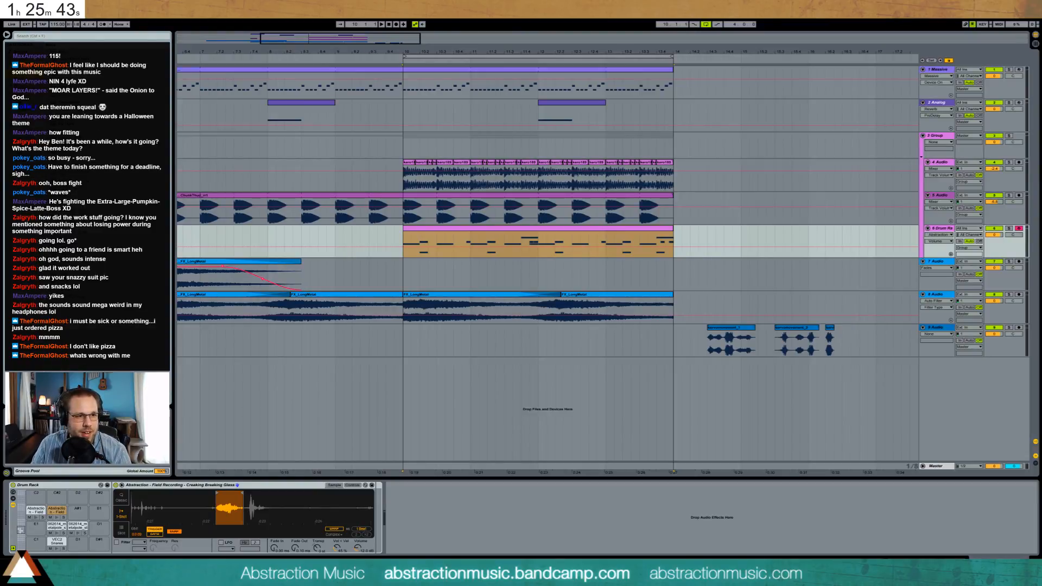
{"action": "left_click_drag", "start_coordinate": [375, 497], "coordinate": [499, 527]}
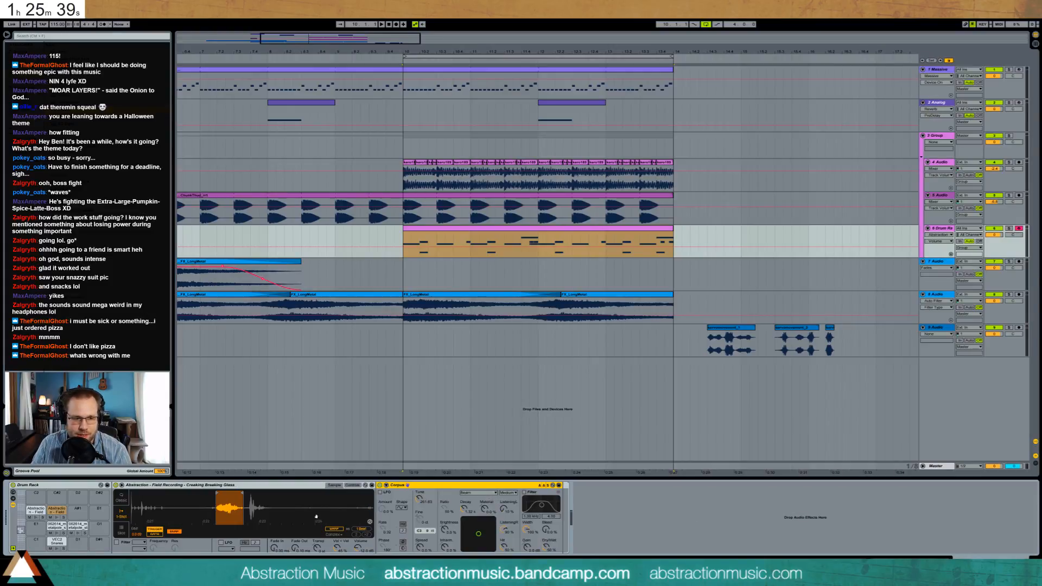
{"action": "left_click", "coordinate": [56, 517]}
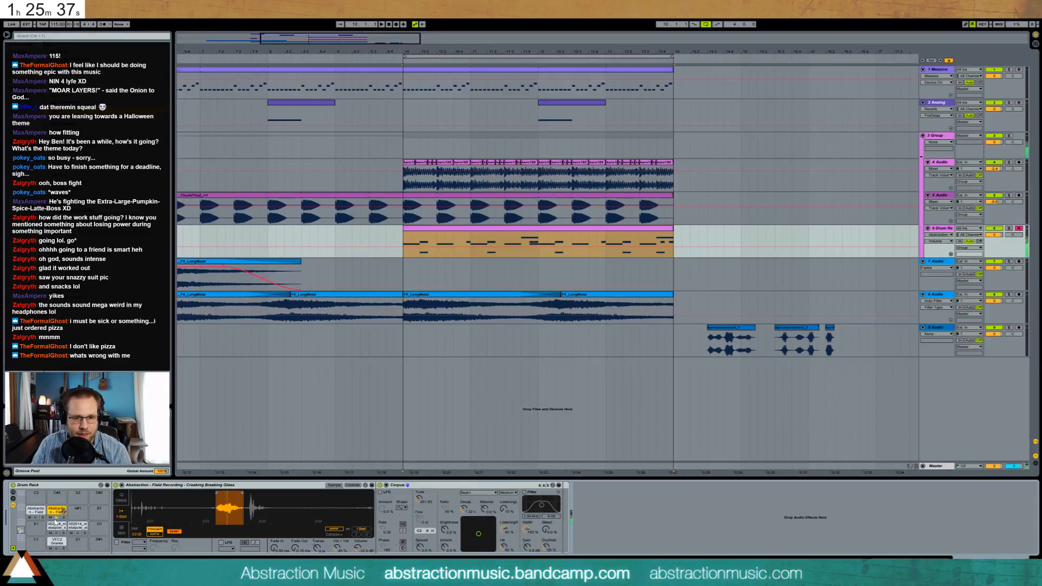
Try the Marimba resonator in Corpus with a lower tuning.
{"action": "left_click", "coordinate": [477, 492]}
{"action": "left_click", "coordinate": [471, 499]}
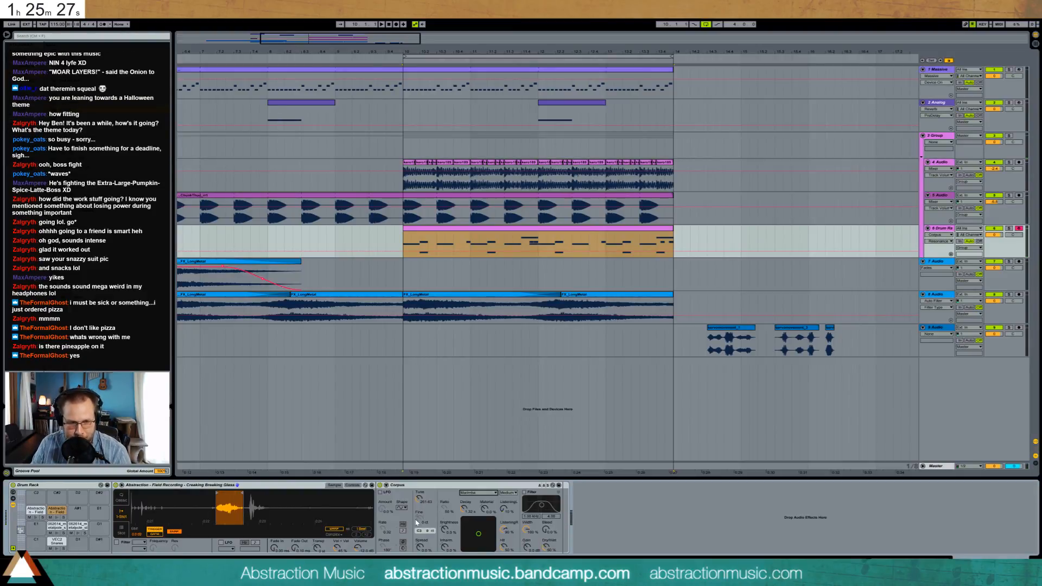
{"action": "left_click", "coordinate": [418, 500]}
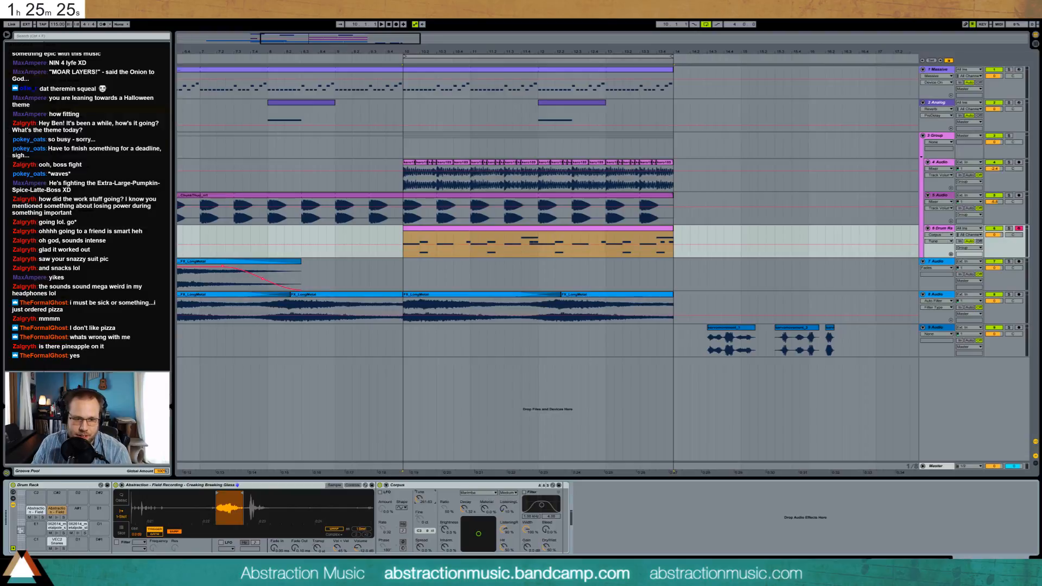
{"action": "left_click_drag", "start_coordinate": [418, 499], "coordinate": [418, 501]}
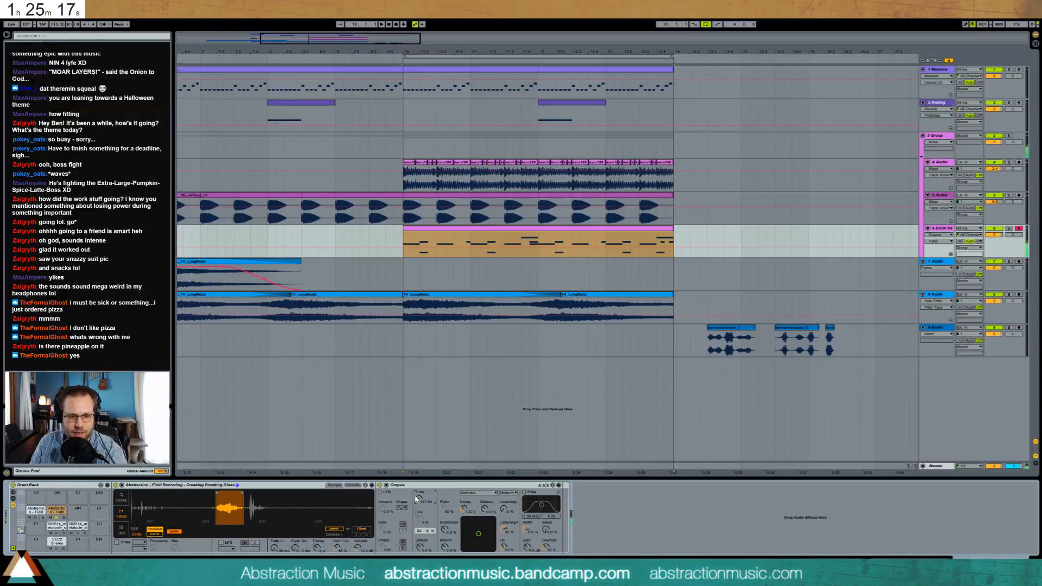
Try the String resonator in Corpus, then switch it to Membrane and raise its tuning.
{"action": "left_click", "coordinate": [476, 492]}
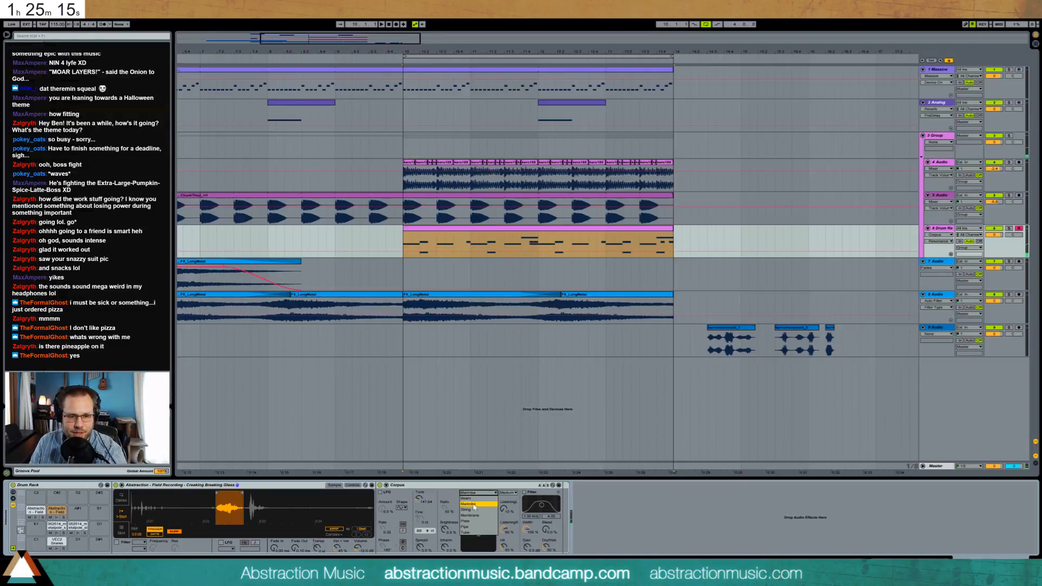
{"action": "left_click", "coordinate": [476, 510]}
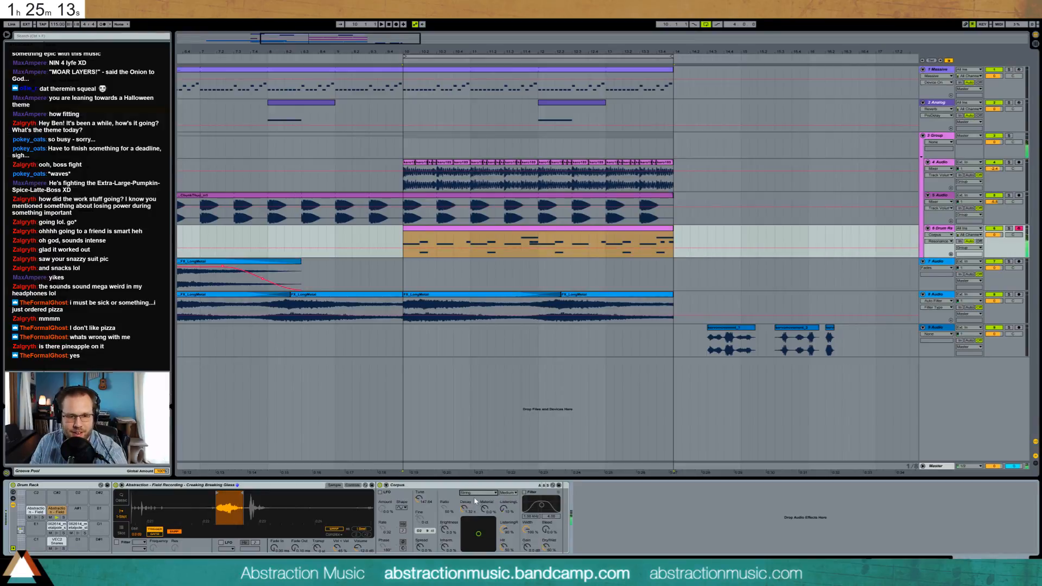
{"action": "left_click", "coordinate": [474, 496]}
{"action": "left_click", "coordinate": [478, 515]}
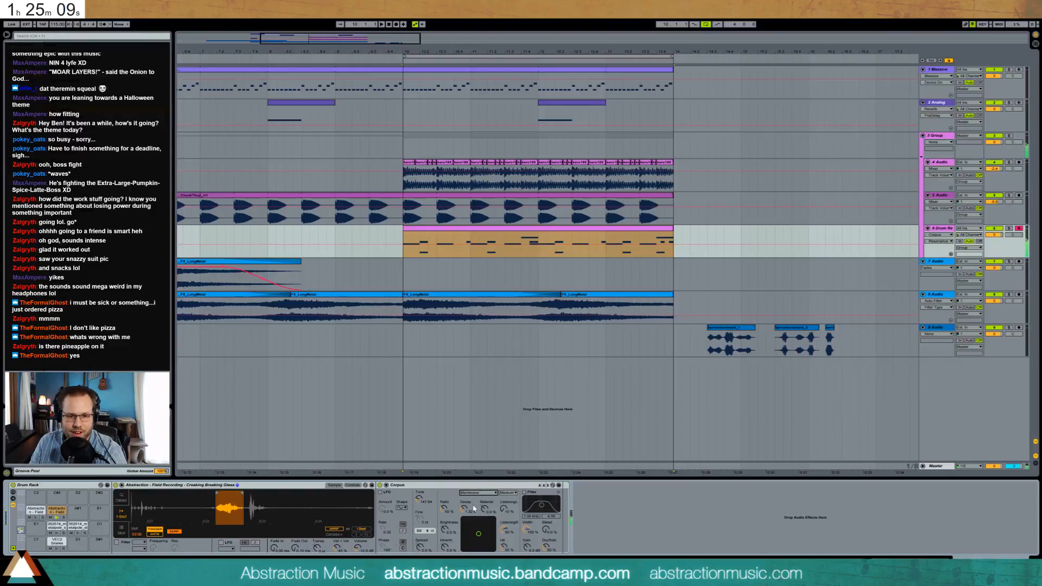
{"action": "left_click_drag", "start_coordinate": [419, 502], "coordinate": [419, 480]}
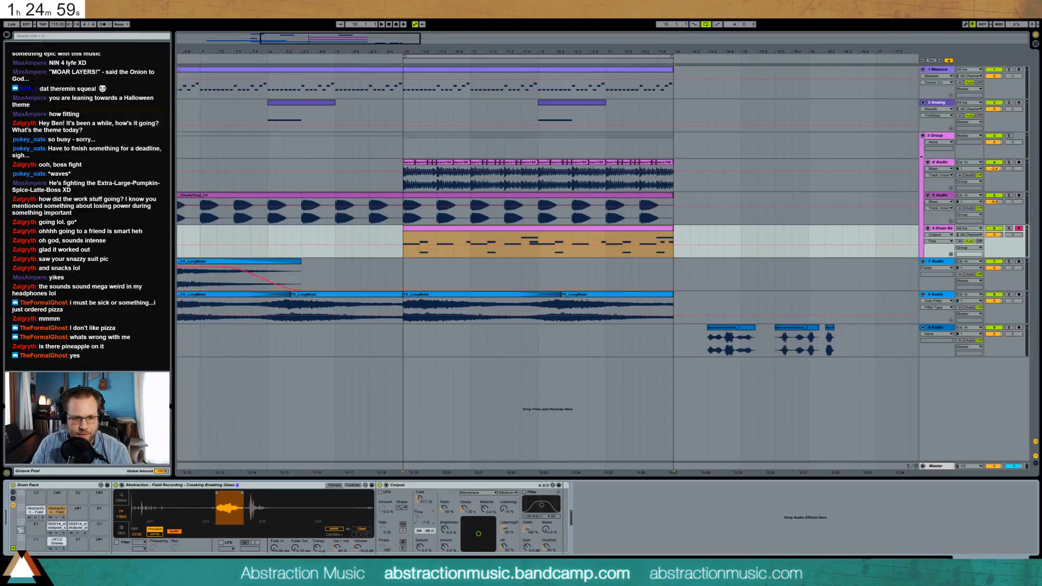
Retune Corpus, then add one-beat notes for the second breaking glass pad at 1.4 and 3.4 in the drum rack clip.
{"action": "left_click", "coordinate": [426, 505]}
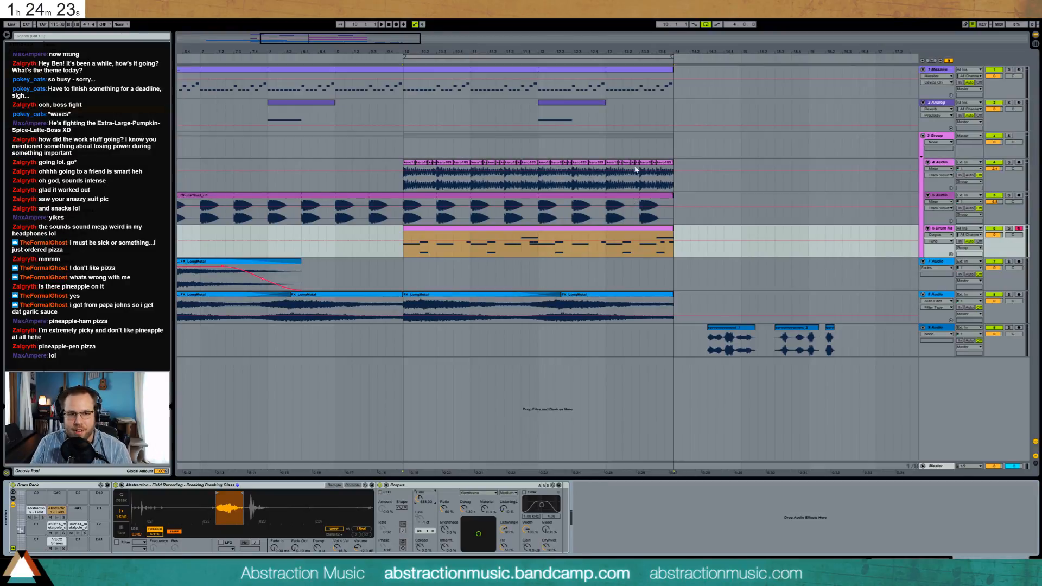
{"action": "double_click", "coordinate": [451, 228]}
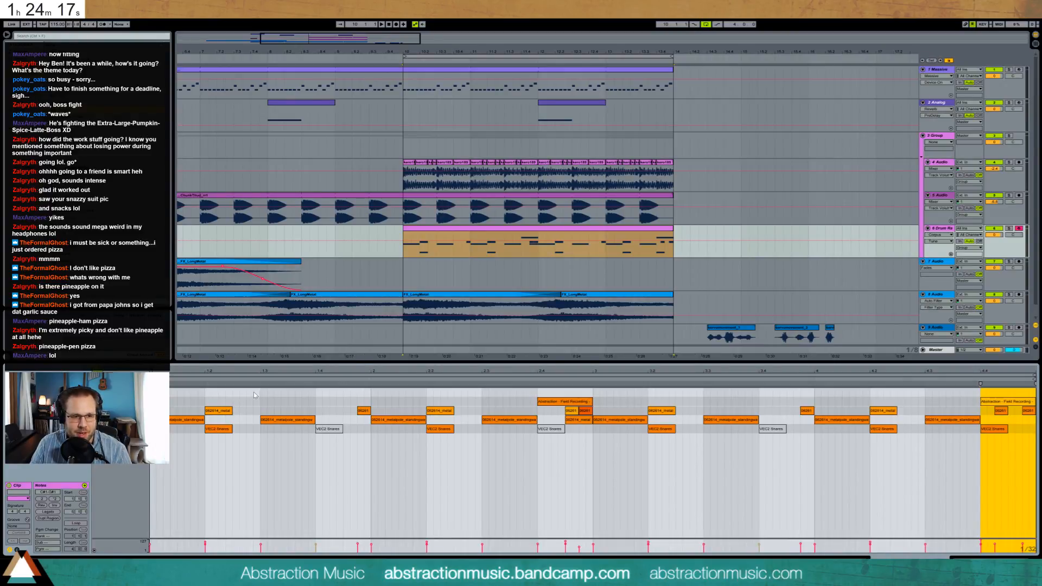
{"action": "left_click", "coordinate": [318, 392]}
{"action": "left_click_drag", "start_coordinate": [317, 392], "coordinate": [364, 396]}
{"action": "left_click", "coordinate": [357, 392]}
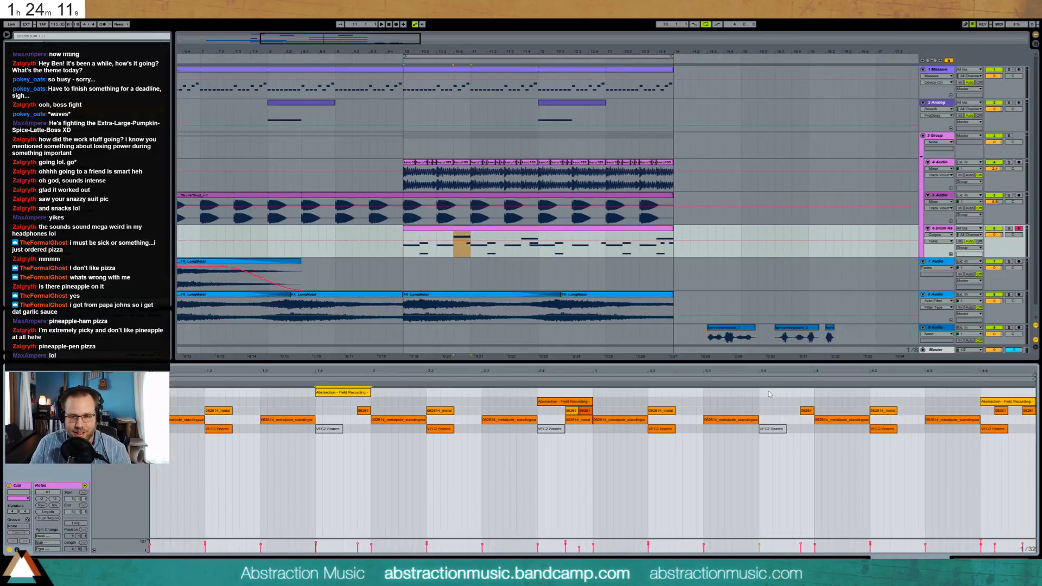
{"action": "left_click_drag", "start_coordinate": [759, 392], "coordinate": [812, 379]}
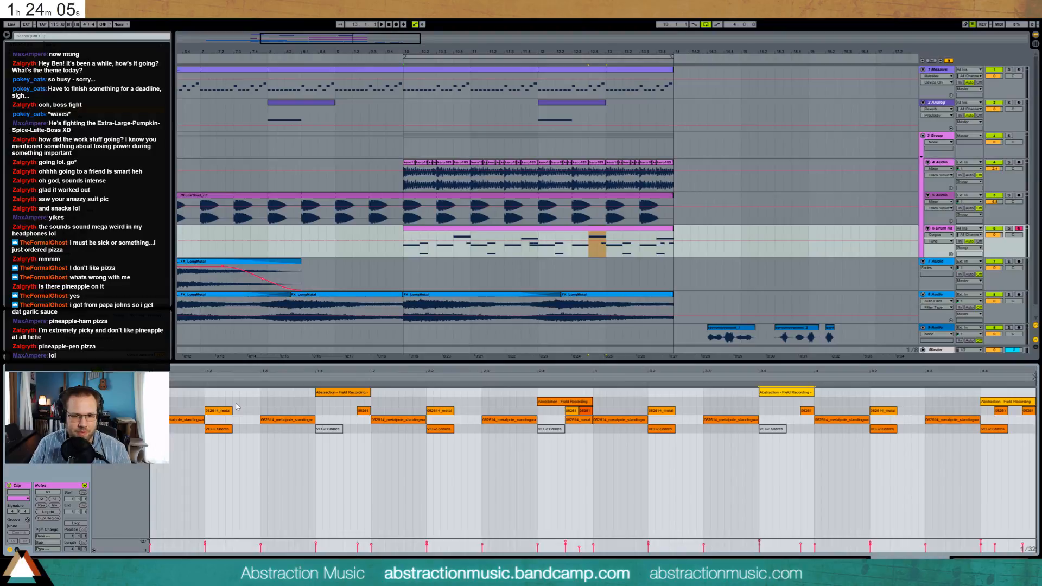
Solo the drum rack track, then trim the start and lengthen the fade-out of the second breaking glass sample.
{"action": "key", "text": "space"}
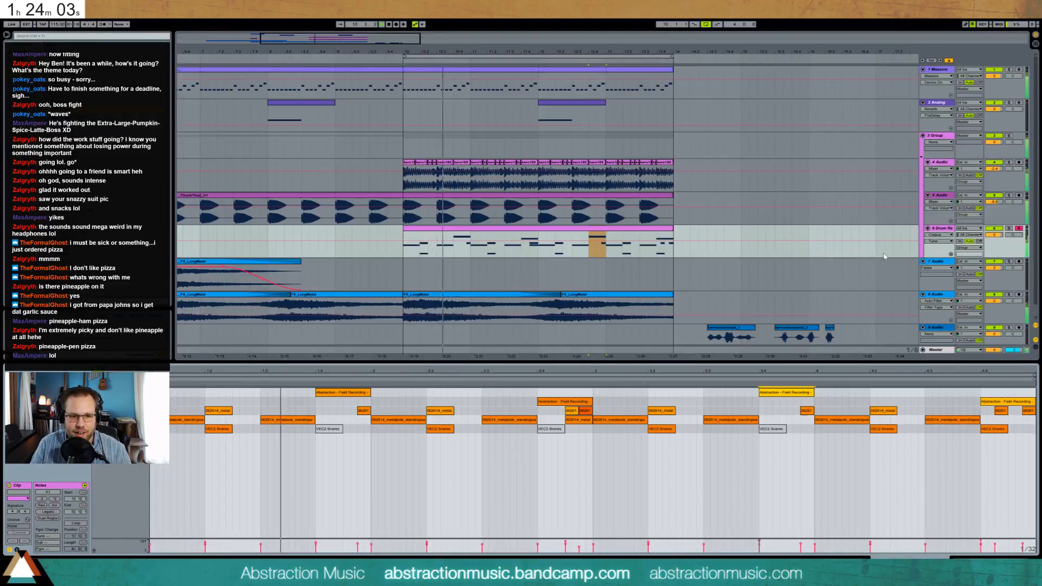
{"action": "left_click", "coordinate": [1008, 228]}
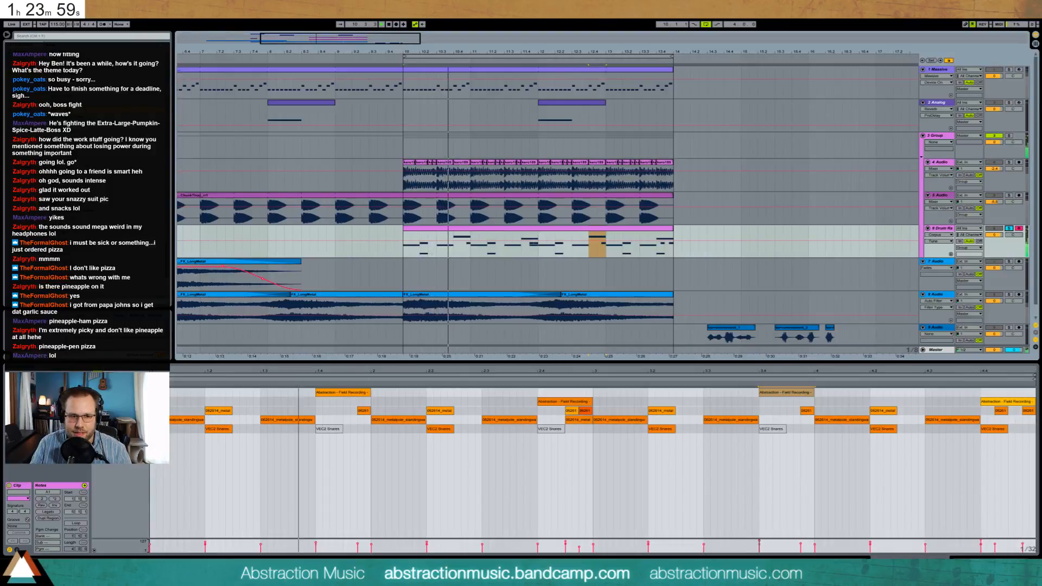
{"action": "key", "text": "shift+Tab"}
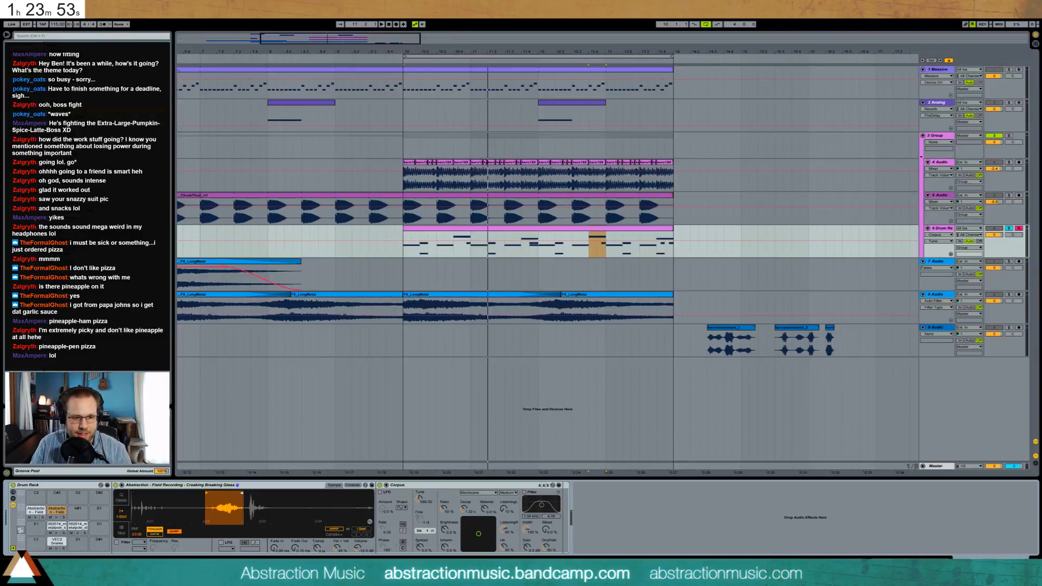
{"action": "left_click_drag", "start_coordinate": [237, 498], "coordinate": [275, 499]}
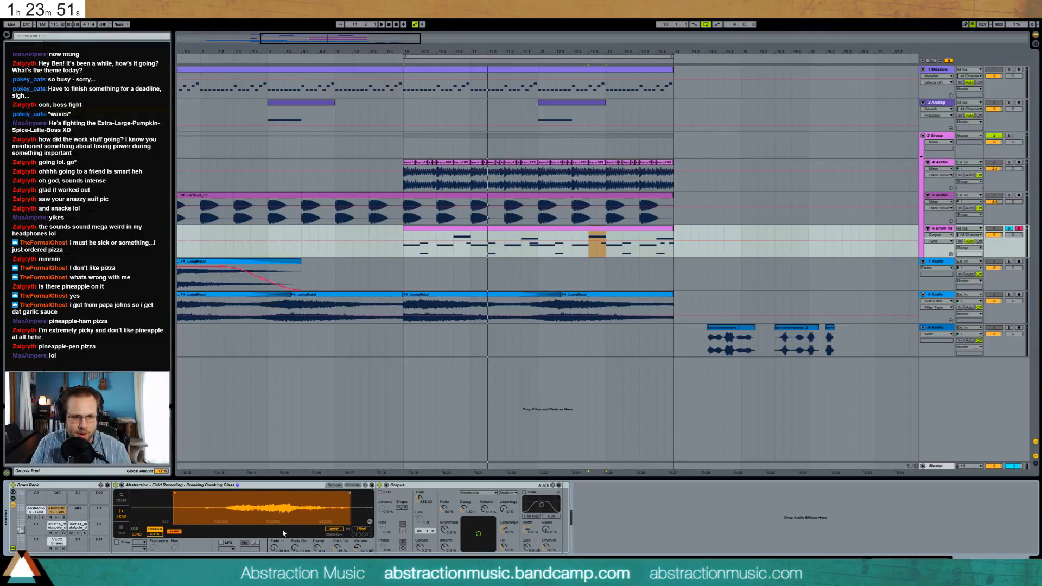
{"action": "left_click_drag", "start_coordinate": [294, 548], "coordinate": [294, 528]}
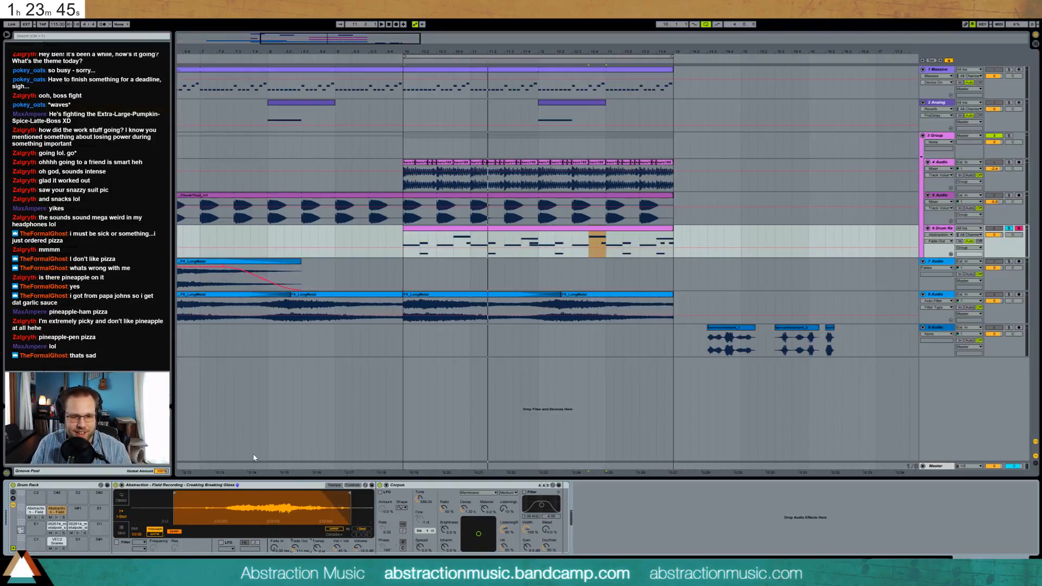
{"action": "key", "text": "space"}
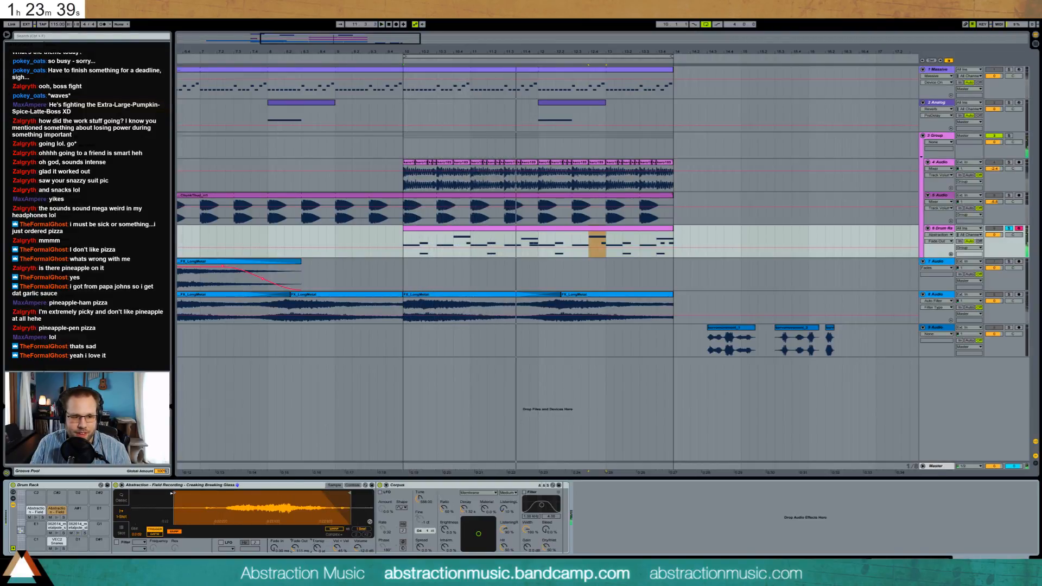
{"action": "key", "text": "space"}
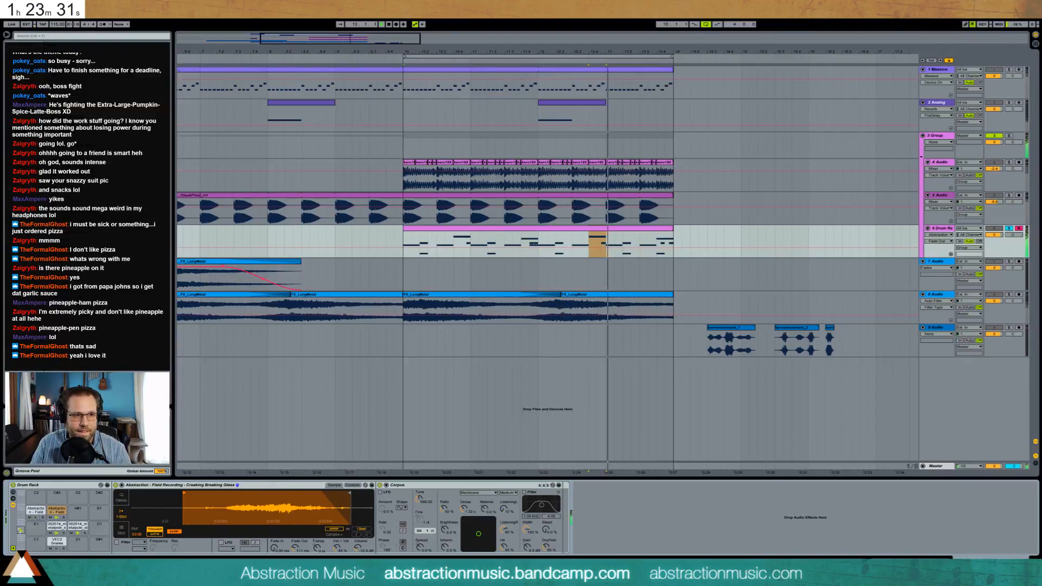
Insert an Auto Filter between the second breaking glass sampler and Corpus, set it to high-pass, and audition it.
{"action": "key", "text": "space"}
{"action": "left_click_drag", "start_coordinate": [109, 217], "coordinate": [425, 528]}
{"action": "left_click", "coordinate": [411, 536]}
{"action": "key", "text": "space"}
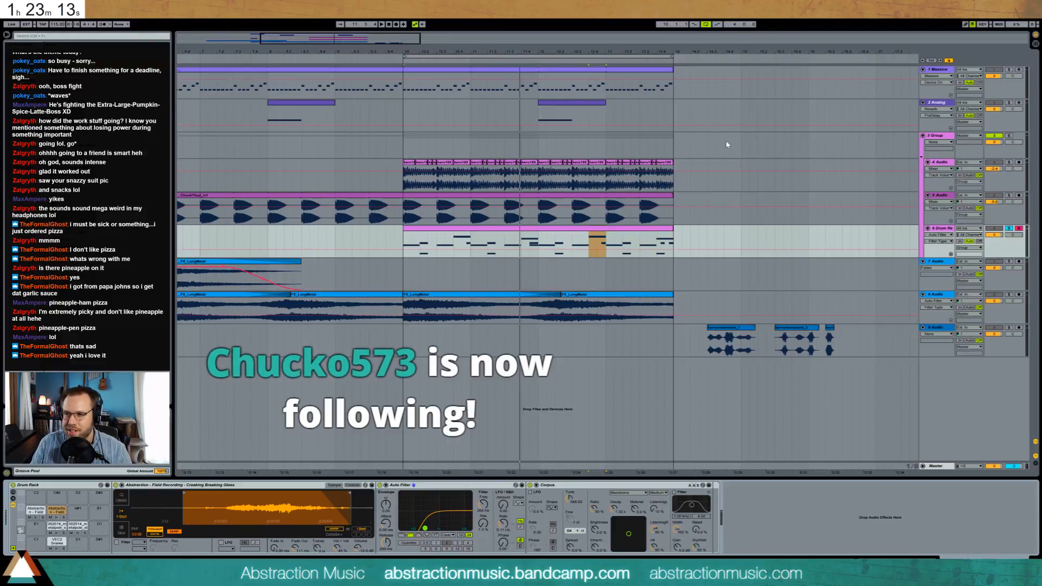
Unsolo the drum rack track and play the loop with the full mix.
{"action": "left_click", "coordinate": [480, 232]}
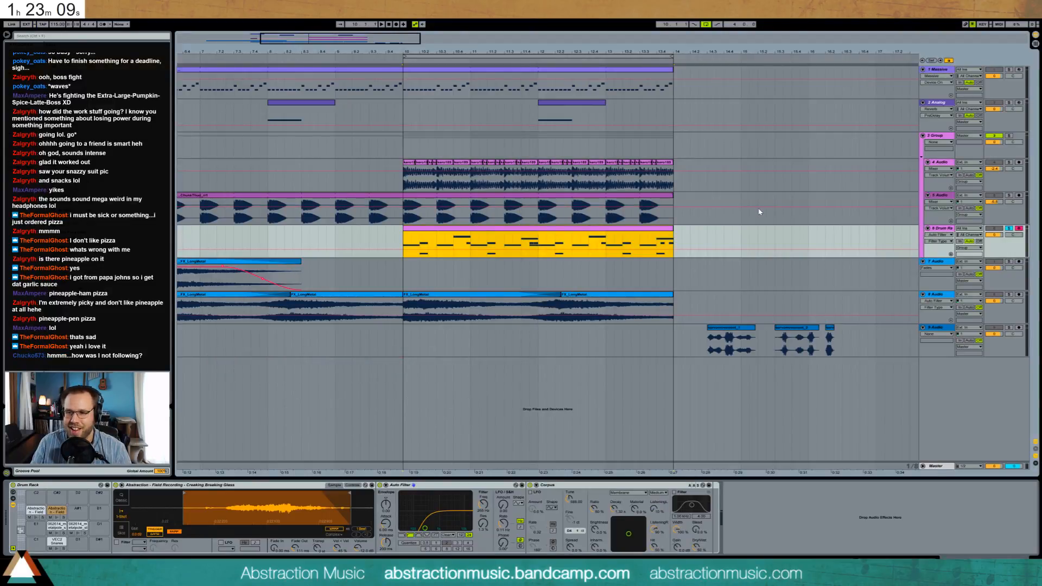
{"action": "left_click", "coordinate": [676, 237]}
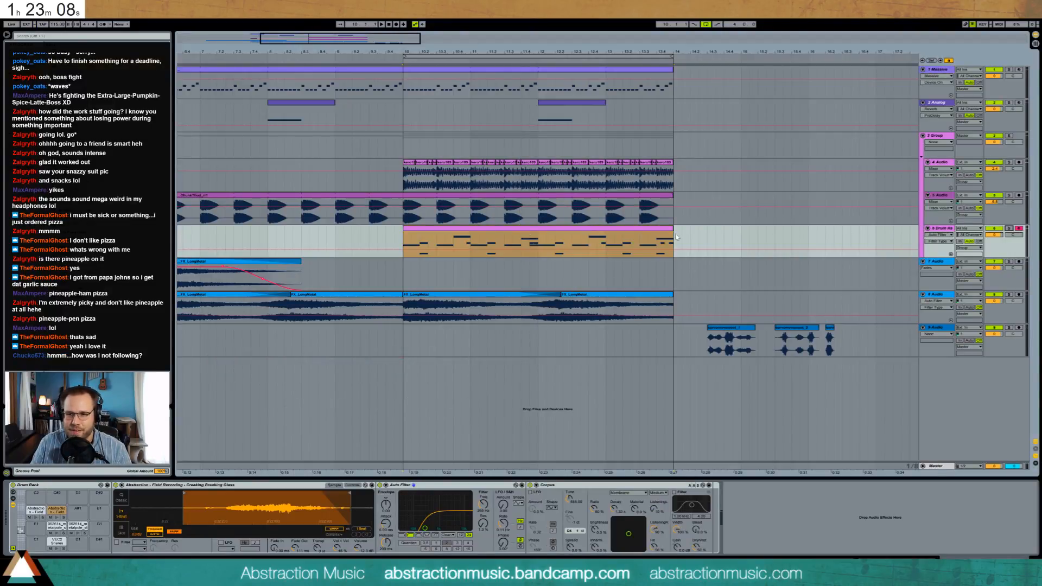
{"action": "left_click", "coordinate": [402, 235]}
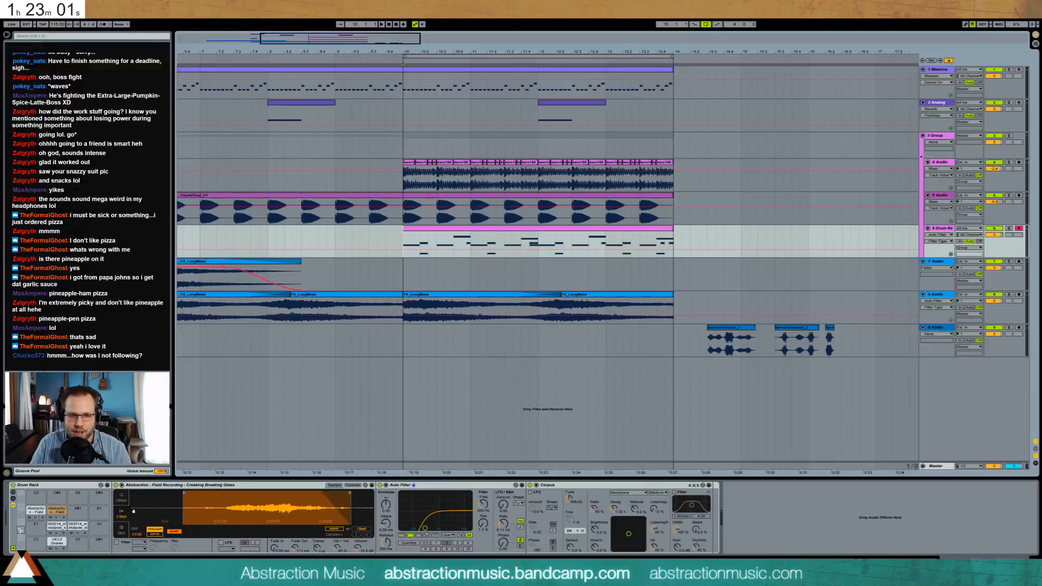
{"action": "left_click", "coordinate": [63, 486]}
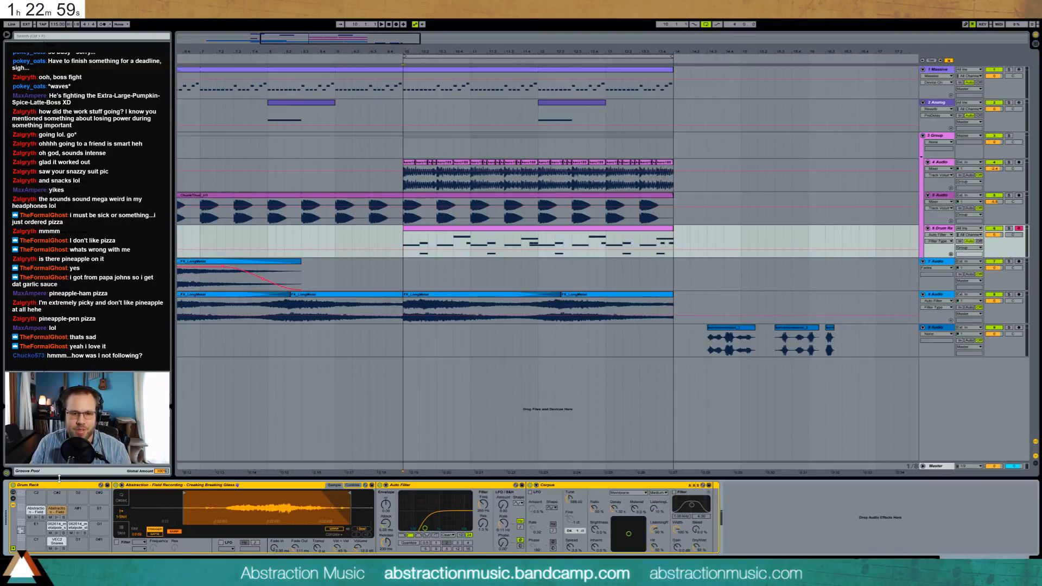
{"action": "key", "text": "space"}
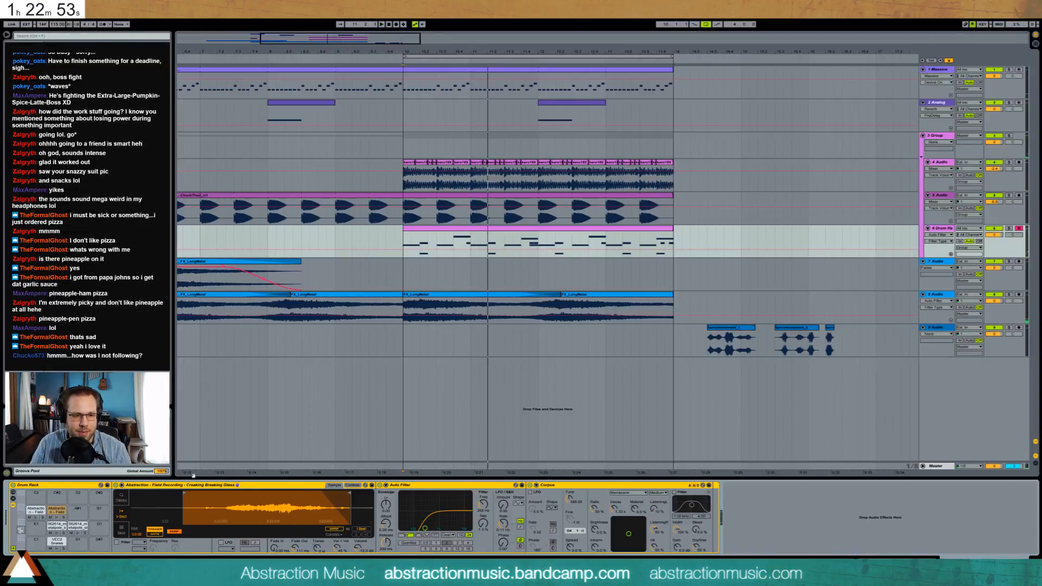
Balance the second breaking glass sampler's volume against the full mix while auditioning the loop.
{"action": "left_click_drag", "start_coordinate": [370, 544], "coordinate": [370, 528]}
{"action": "key", "text": "space"}
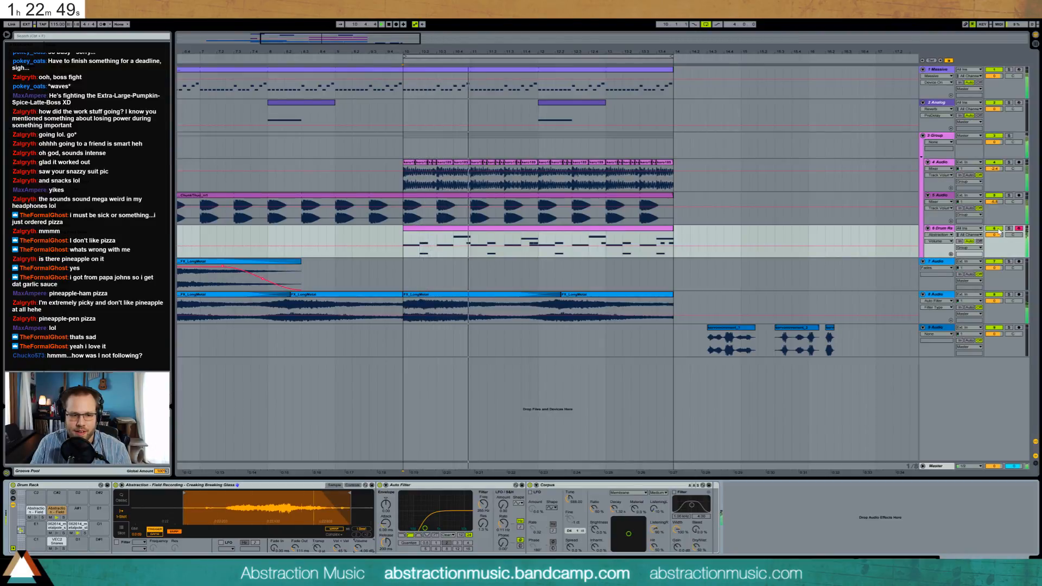
{"action": "key", "text": "space"}
{"action": "left_click_drag", "start_coordinate": [358, 547], "coordinate": [359, 556]}
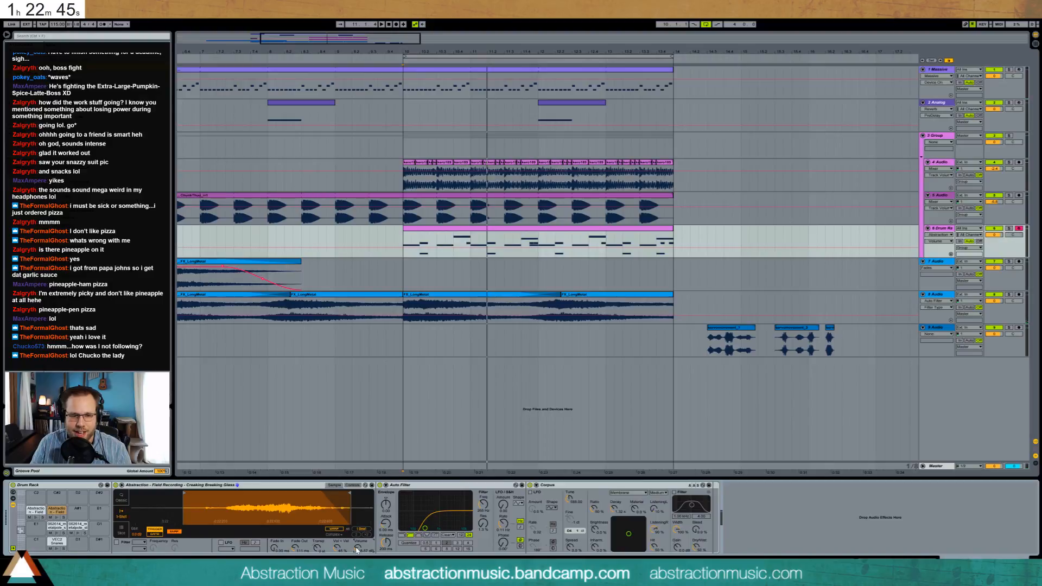
{"action": "key", "text": "space"}
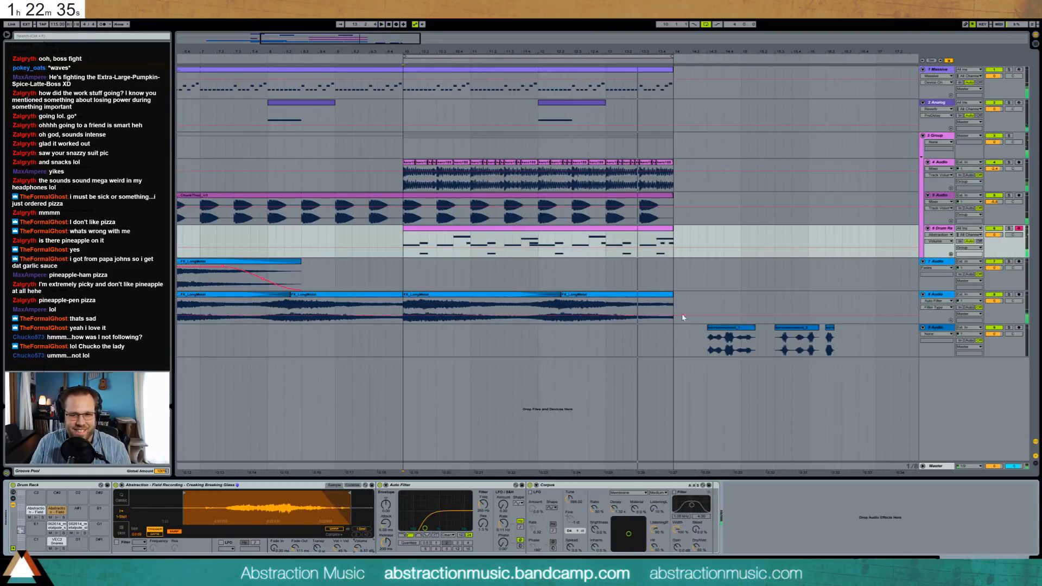
Insert an audio track below the drum rack track and add Glue Compressor to the drum group.
{"action": "left_click", "coordinate": [710, 337]}
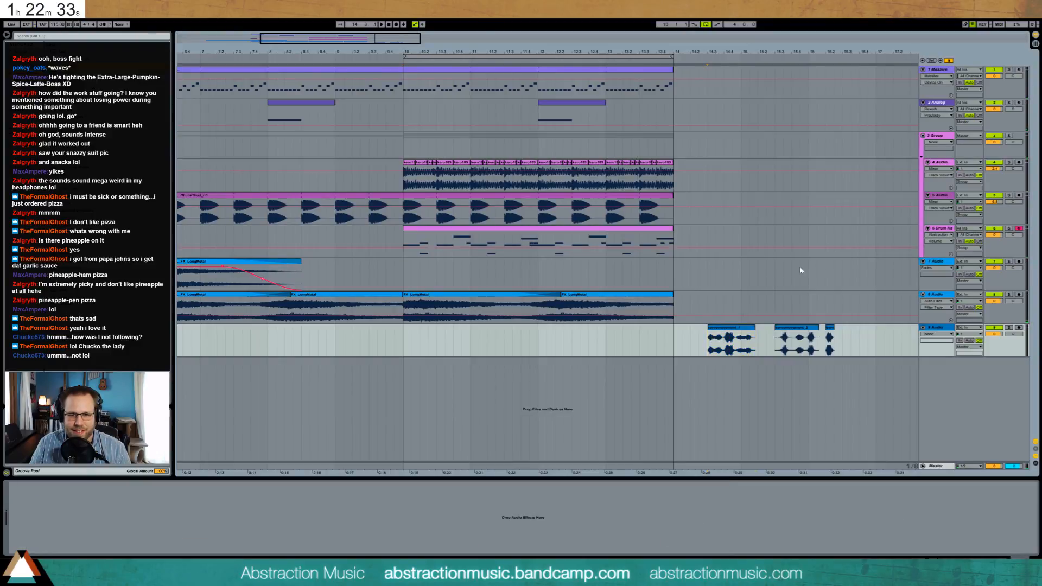
{"action": "left_click", "coordinate": [898, 256]}
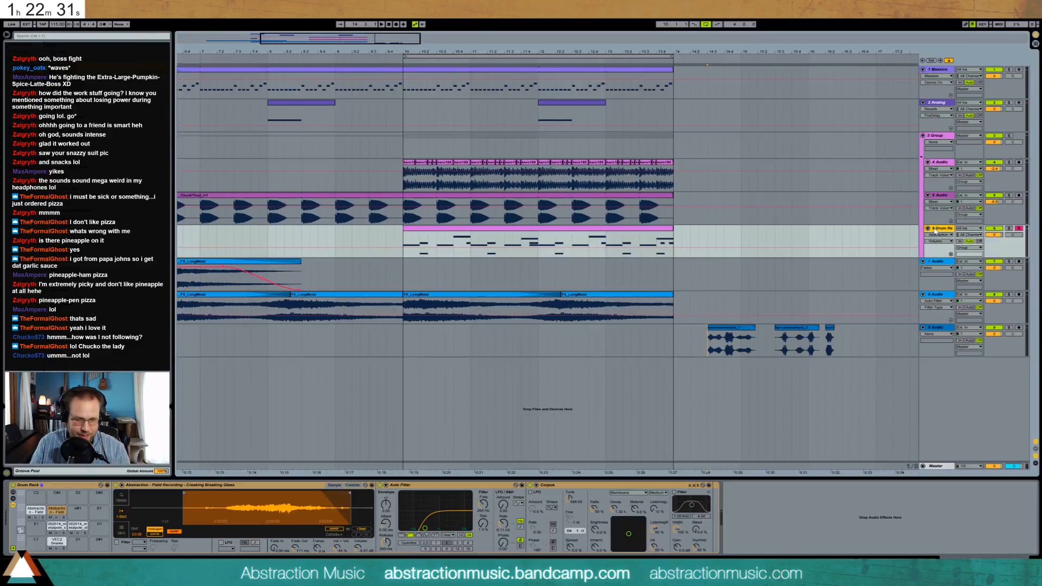
{"action": "key", "text": "ctrl+t"}
{"action": "left_click", "coordinate": [852, 135]}
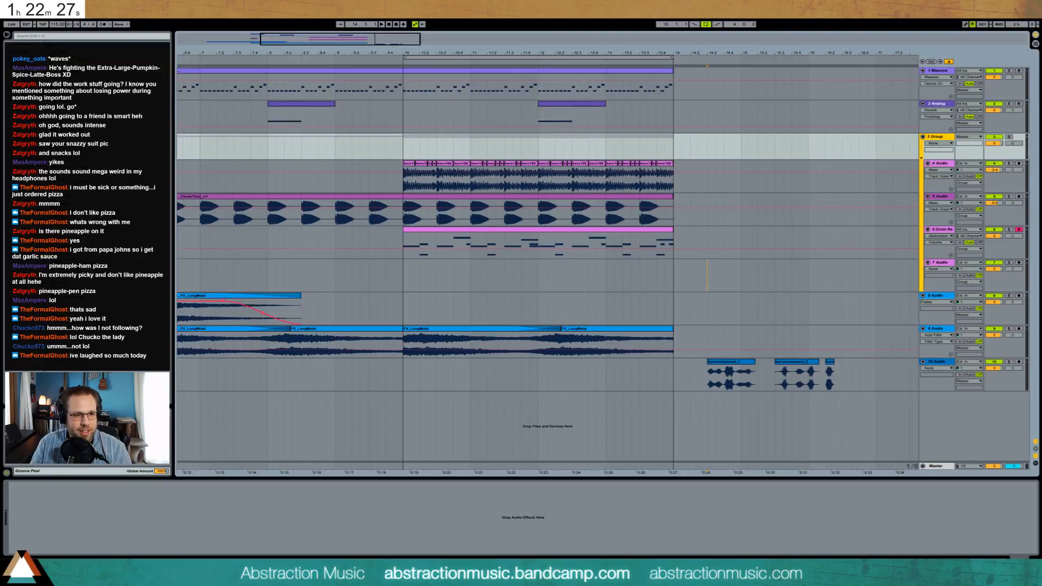
{"action": "key", "text": "Return"}
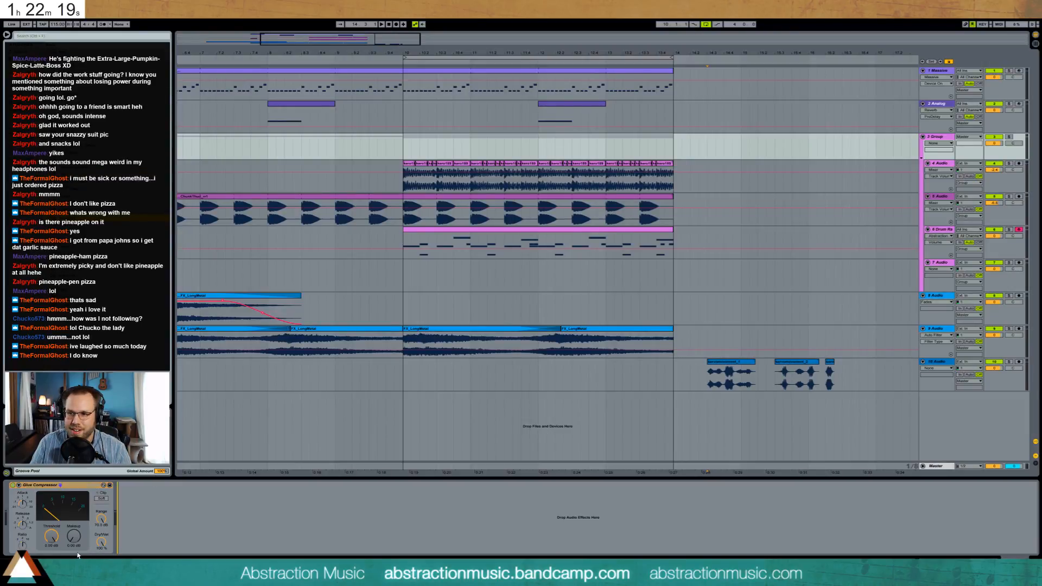
Add Overdrive before the group's Glue Compressor, raise and narrow its filter band, and solo the drum group.
{"action": "mouse_move", "coordinate": [70, 549]}
{"action": "left_mouse_down"}
{"action": "mouse_move", "coordinate": [36, 529]}
{"action": "mouse_move", "coordinate": [52, 537]}
{"action": "left_mouse_up"}
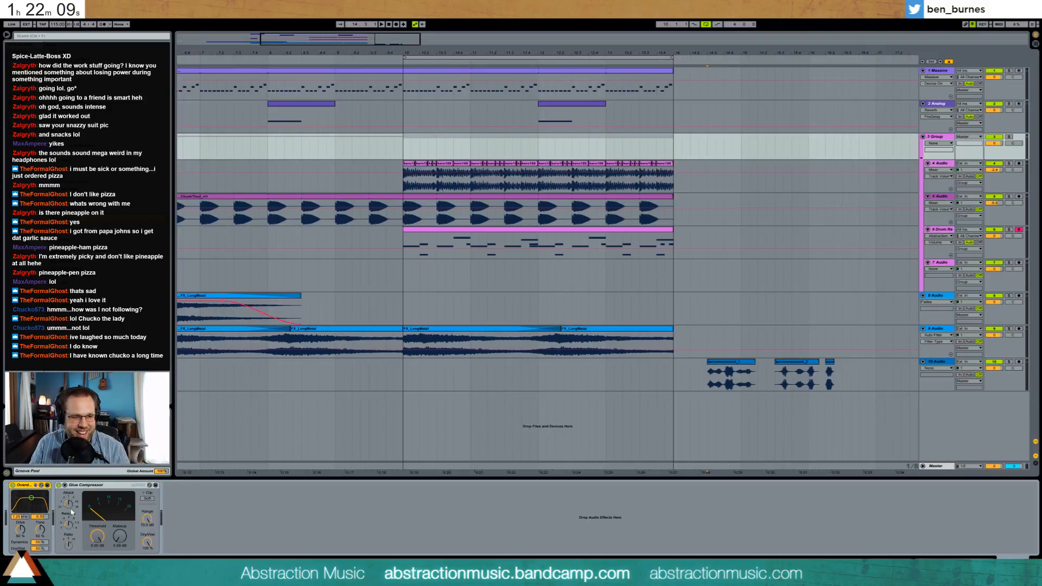
{"action": "left_click_drag", "start_coordinate": [31, 498], "coordinate": [35, 502]}
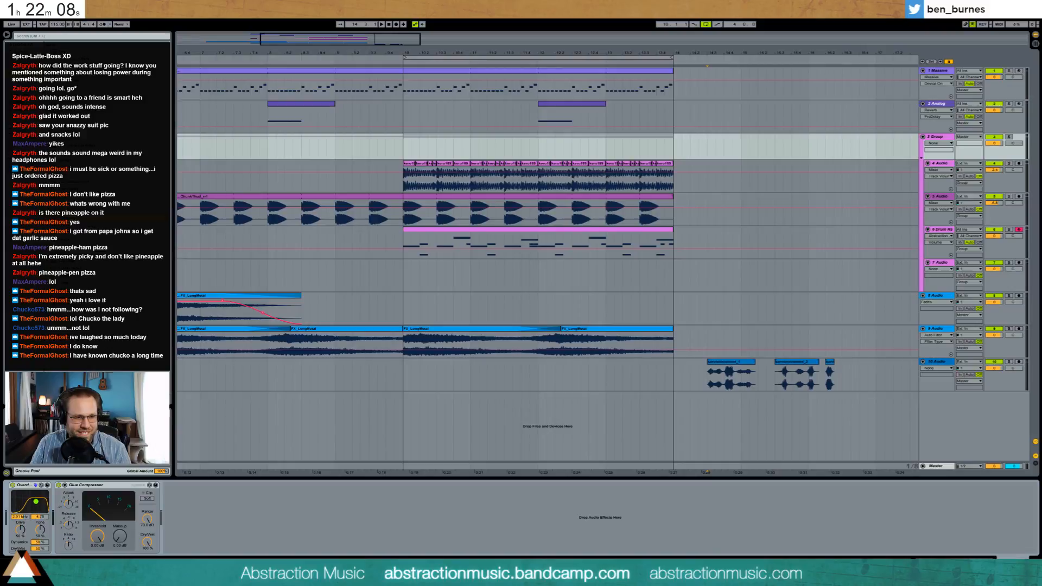
{"action": "left_click", "coordinate": [1009, 136]}
{"action": "left_click_drag", "start_coordinate": [36, 502], "coordinate": [36, 506]}
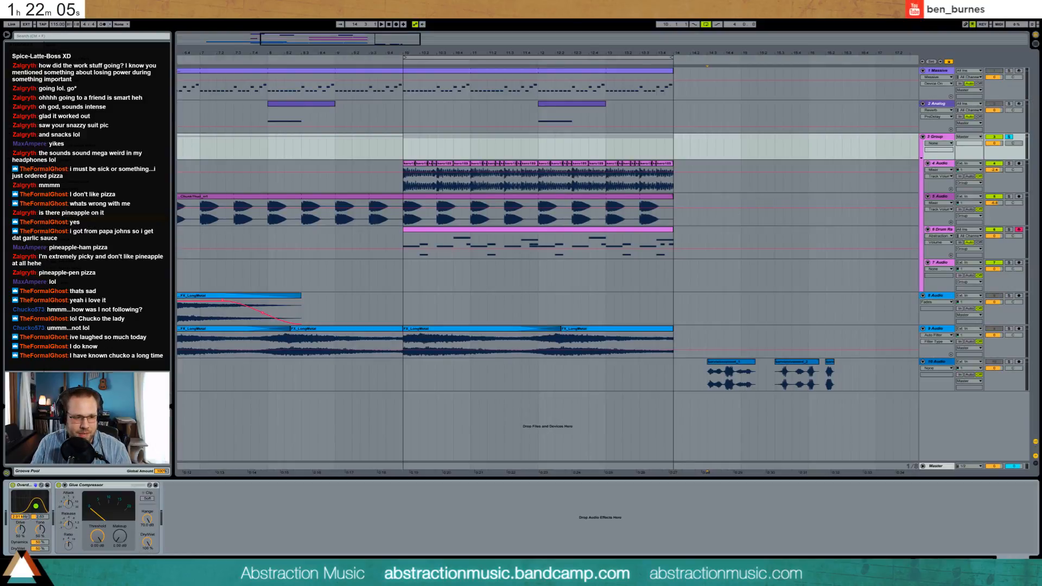
Play the soloed drum group from the loop's start and reduce Overdrive's Dry/Wet amount.
{"action": "key", "text": "space"}
{"action": "key", "text": "space"}
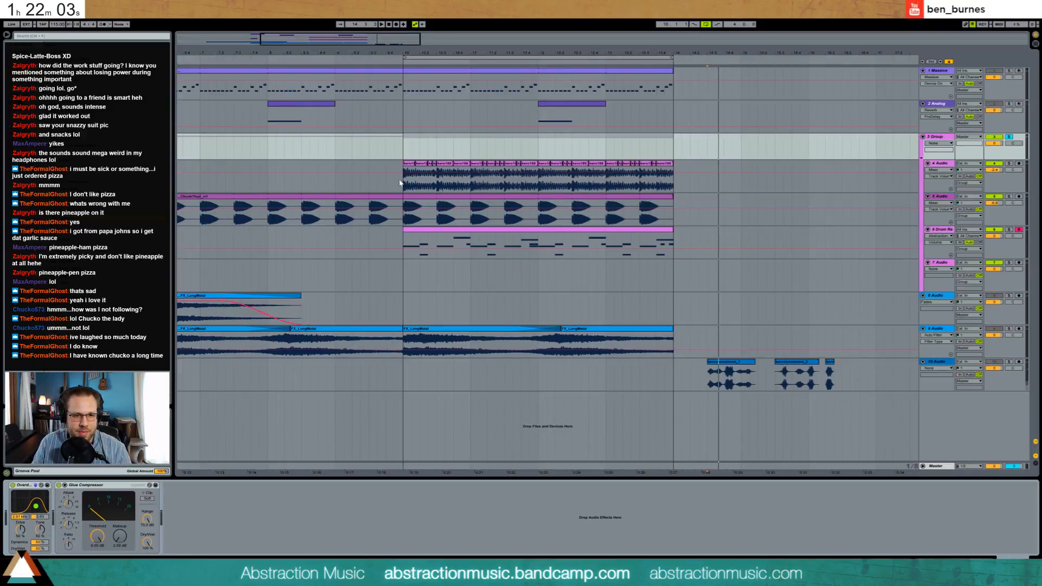
{"action": "left_click", "coordinate": [429, 176]}
{"action": "key", "text": "space"}
{"action": "key", "text": "Up"}
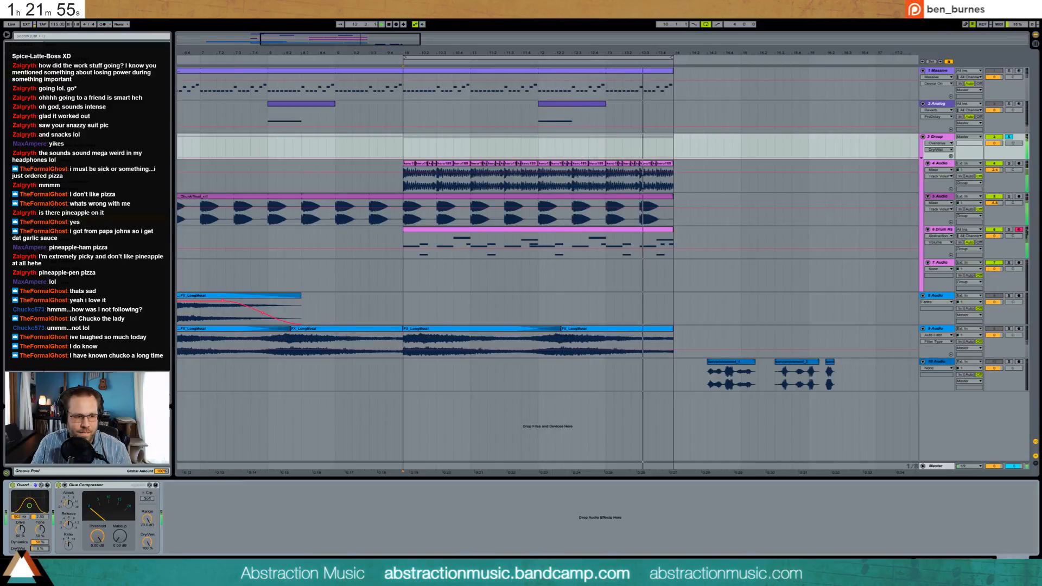
{"action": "mouse_move", "coordinate": [41, 548]}
{"action": "left_mouse_down"}
{"action": "mouse_move", "coordinate": [41, 537]}
{"action": "mouse_move", "coordinate": [41, 556]}
{"action": "left_mouse_up"}
Lower the drum group's Glue Compressor threshold to -11.1 dB.
{"action": "left_click_drag", "start_coordinate": [96, 536], "coordinate": [121, 539]}
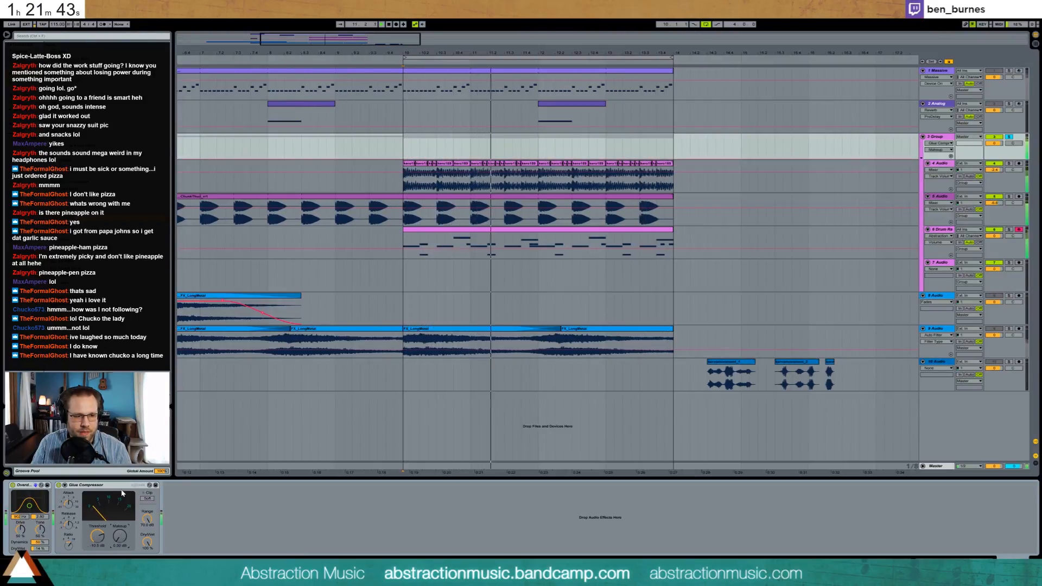
{"action": "left_click", "coordinate": [97, 536]}
{"action": "left_click_drag", "start_coordinate": [98, 536], "coordinate": [97, 537]}
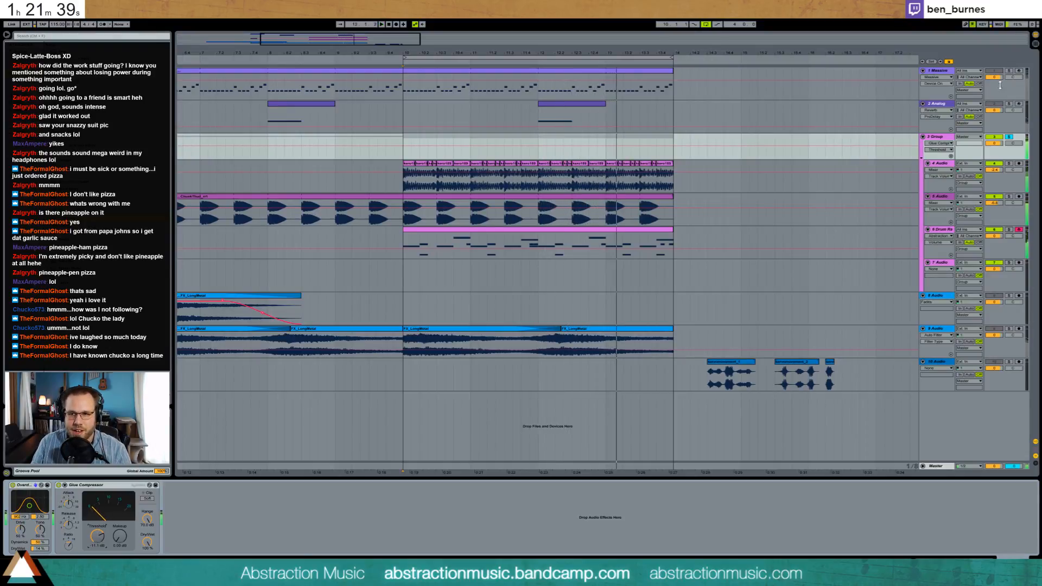
Compare the long metal and Massive tracks in solo, then lower the drum group's volume in the full mix.
{"action": "left_click", "coordinate": [1008, 330]}
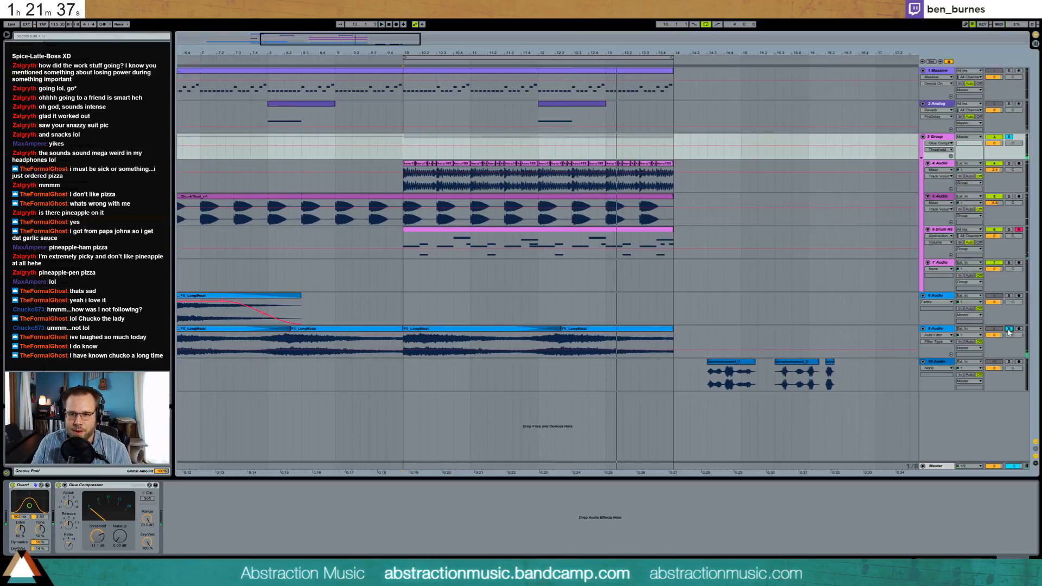
{"action": "left_click", "coordinate": [1008, 70]}
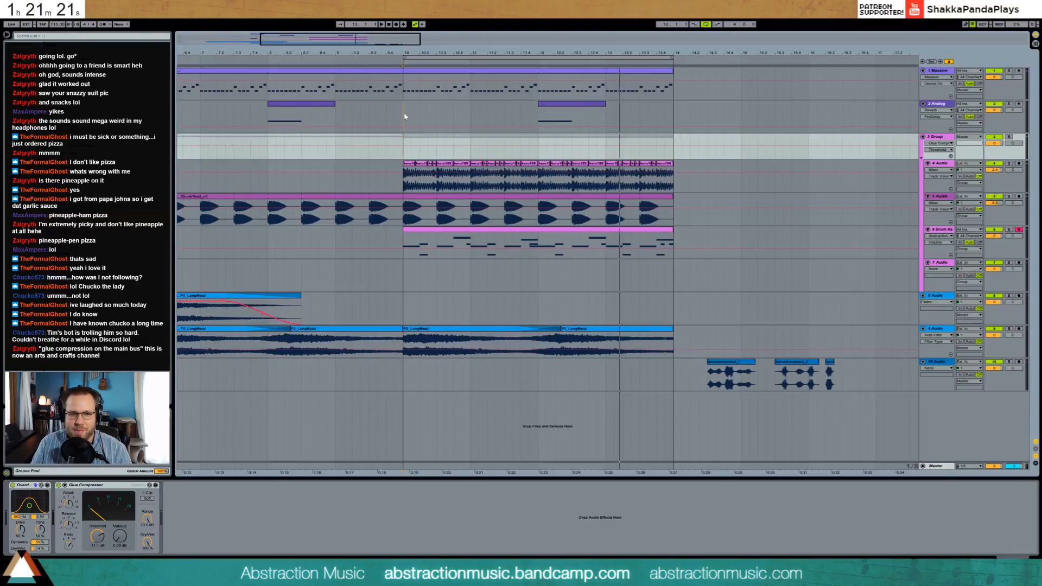
{"action": "left_click", "coordinate": [616, 111]}
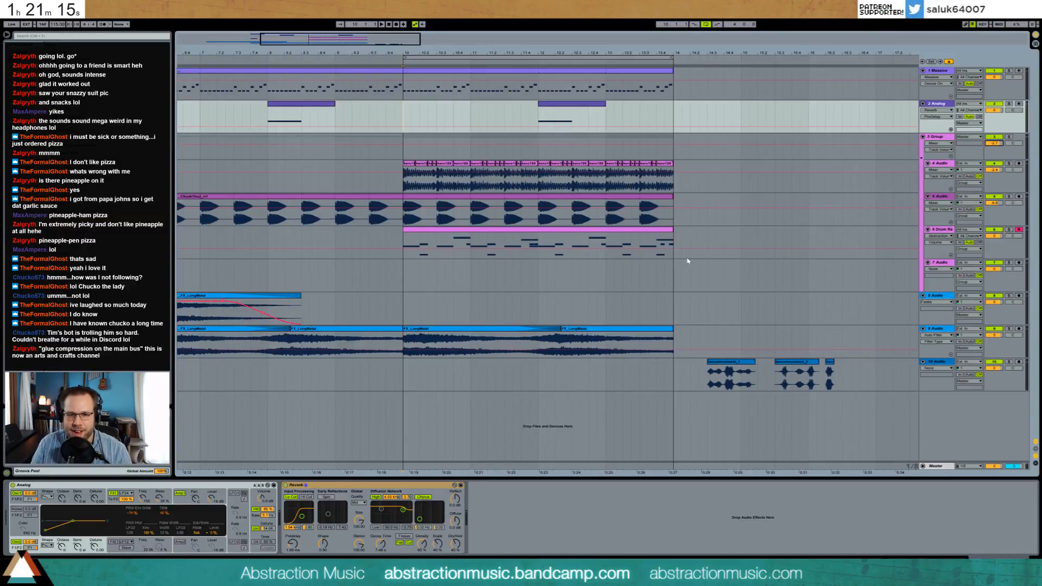
Move two short slices of the second servo movement clip from 10 Audio into the start of 7 Audio, auditioning the track in solo.
{"action": "left_click", "coordinate": [727, 373]}
{"action": "left_click_drag", "start_coordinate": [380, 41], "coordinate": [379, 66]}
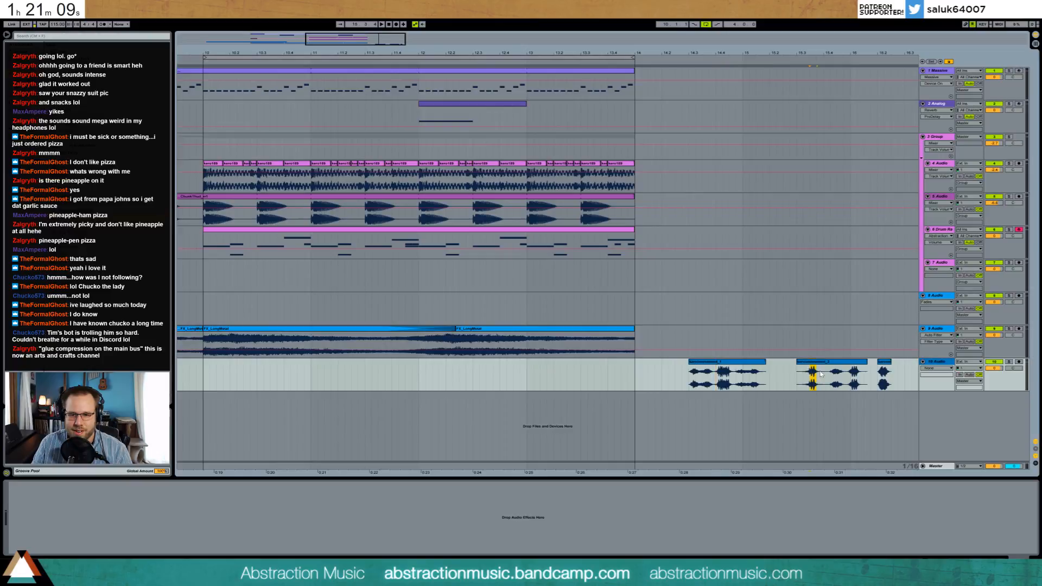
{"action": "left_click_drag", "start_coordinate": [814, 369], "coordinate": [211, 280]}
{"action": "key", "text": "space"}
{"action": "key", "text": "space"}
{"action": "left_click", "coordinate": [1009, 263]}
{"action": "key", "text": "space"}
{"action": "mouse_move", "coordinate": [829, 374]}
{"action": "left_mouse_down"}
{"action": "mouse_move", "coordinate": [845, 374]}
{"action": "mouse_move", "coordinate": [268, 304]}
{"action": "mouse_move", "coordinate": [239, 278]}
{"action": "mouse_move", "coordinate": [267, 264]}
{"action": "mouse_move", "coordinate": [210, 265]}
{"action": "mouse_move", "coordinate": [234, 266]}
{"action": "left_mouse_up"}
{"action": "key", "text": "space"}
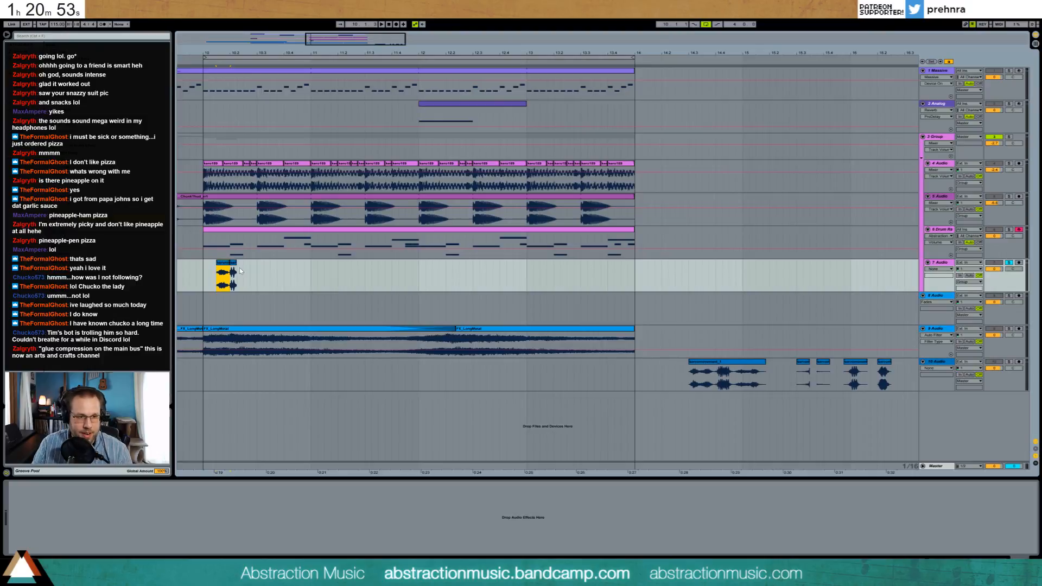
Paste another slice after a short gap on 7 Audio, then add two slices from the first servo movement clip up to bar 11.
{"action": "key", "text": "ctrl+v"}
{"action": "left_click", "coordinate": [203, 272]}
{"action": "key", "text": "space"}
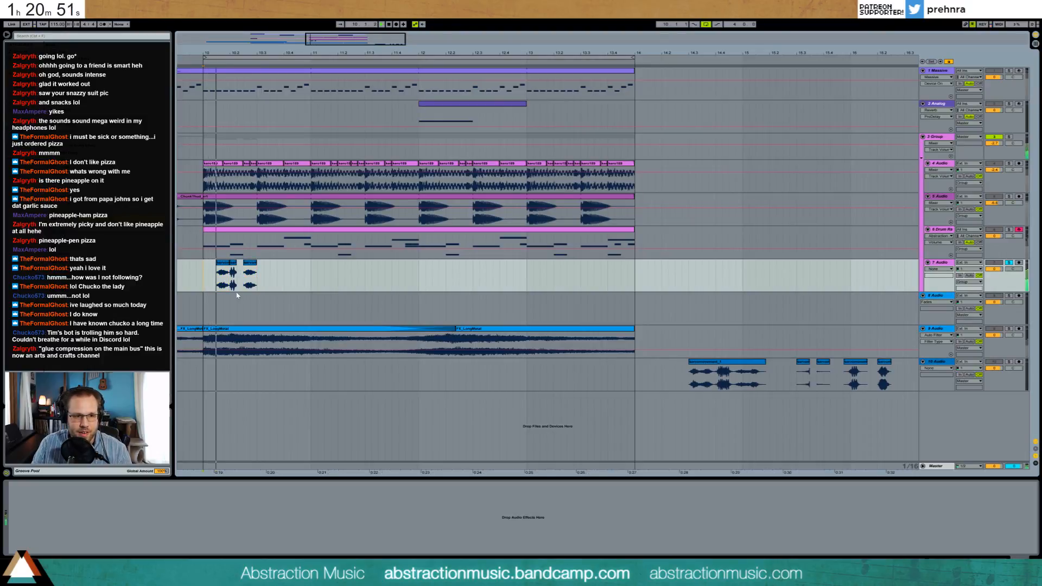
{"action": "left_click", "coordinate": [711, 371]}
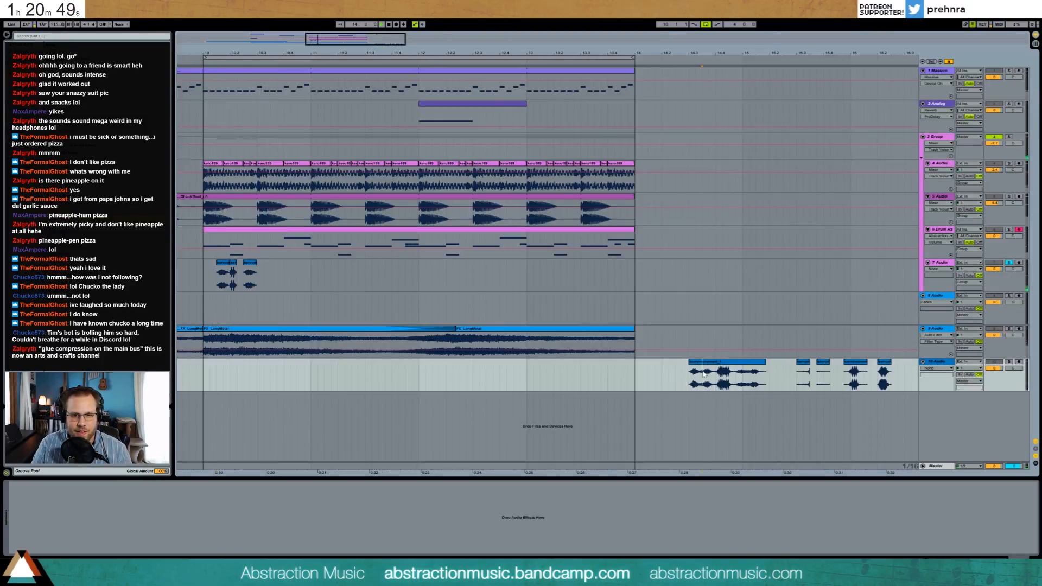
{"action": "left_click_drag", "start_coordinate": [712, 363], "coordinate": [279, 271]}
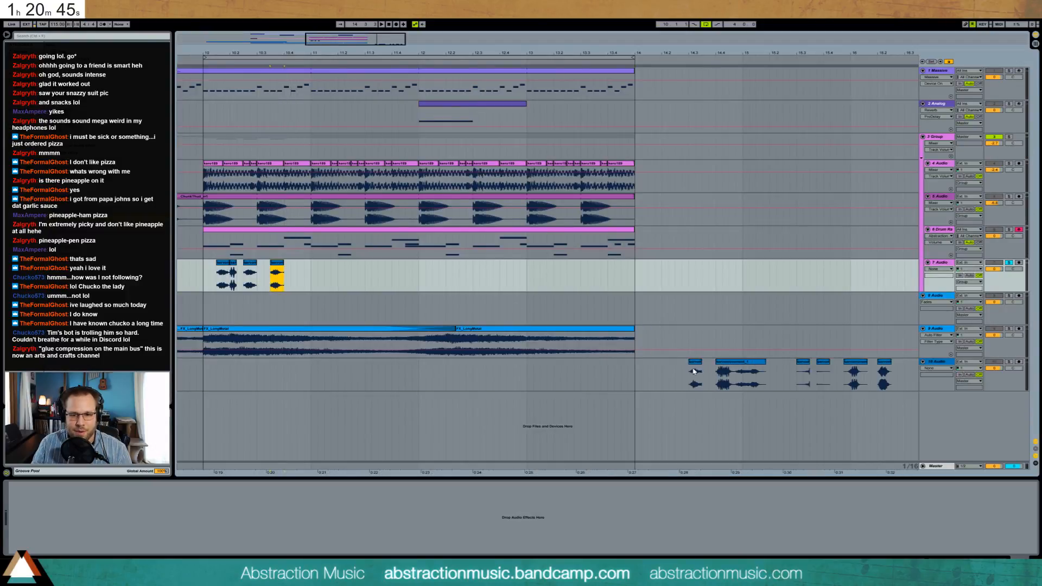
{"action": "left_click_drag", "start_coordinate": [720, 378], "coordinate": [293, 265]}
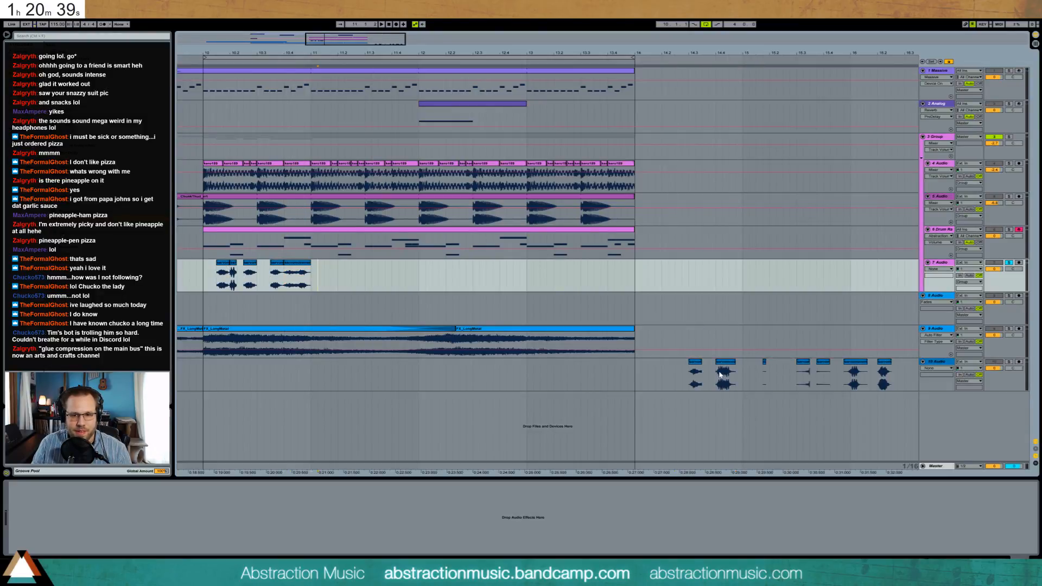
Copy a loud slice of the first servo movement clip into 7 Audio just before the slices that end at bar 11.
{"action": "left_click_drag", "start_coordinate": [717, 374], "coordinate": [734, 374]}
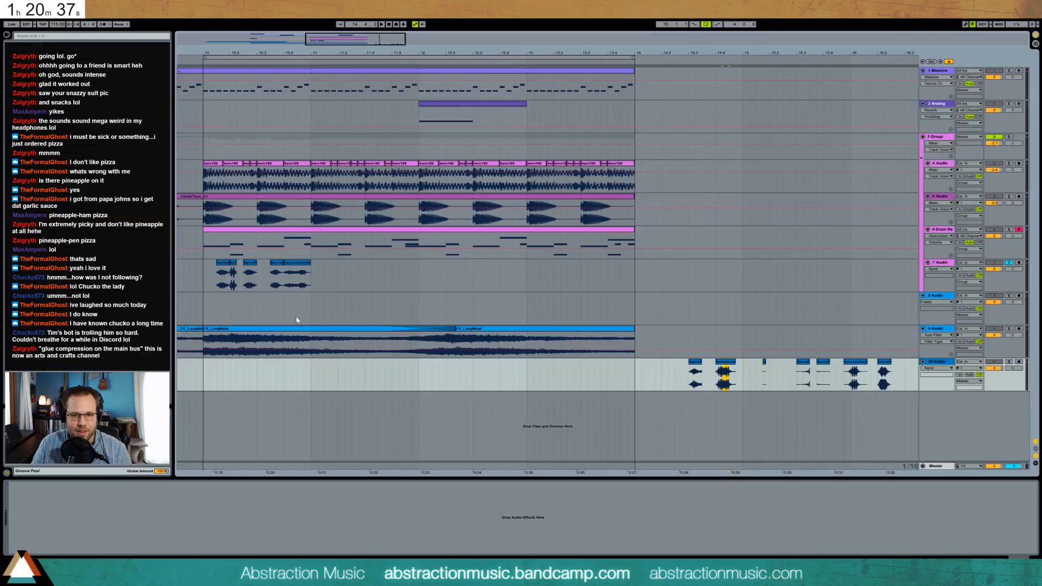
{"action": "left_click", "coordinate": [237, 270]}
{"action": "left_click_drag", "start_coordinate": [265, 275], "coordinate": [273, 287]}
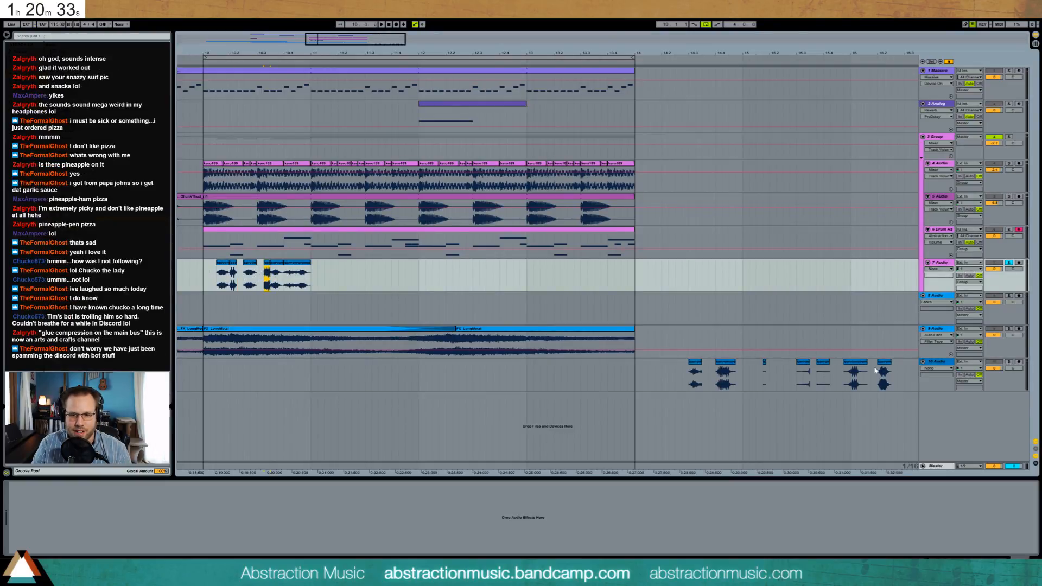
Move the last servo clip from 10 Audio to the loop start on 7 Audio and play the soloed track.
{"action": "left_click_drag", "start_coordinate": [878, 373], "coordinate": [885, 374]}
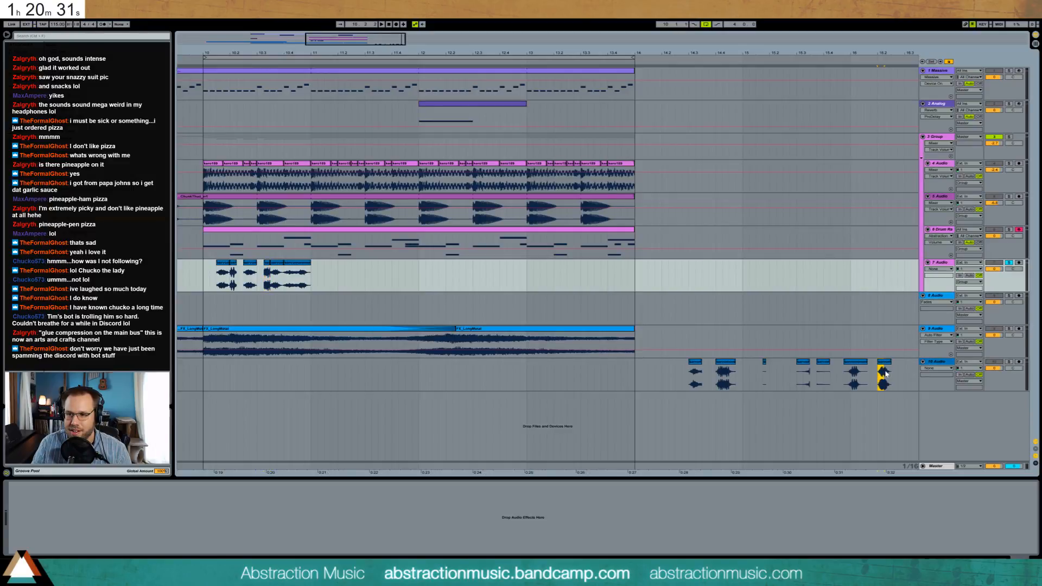
{"action": "left_click", "coordinate": [885, 372]}
{"action": "left_click_drag", "start_coordinate": [884, 372], "coordinate": [211, 273]}
{"action": "key", "text": "space"}
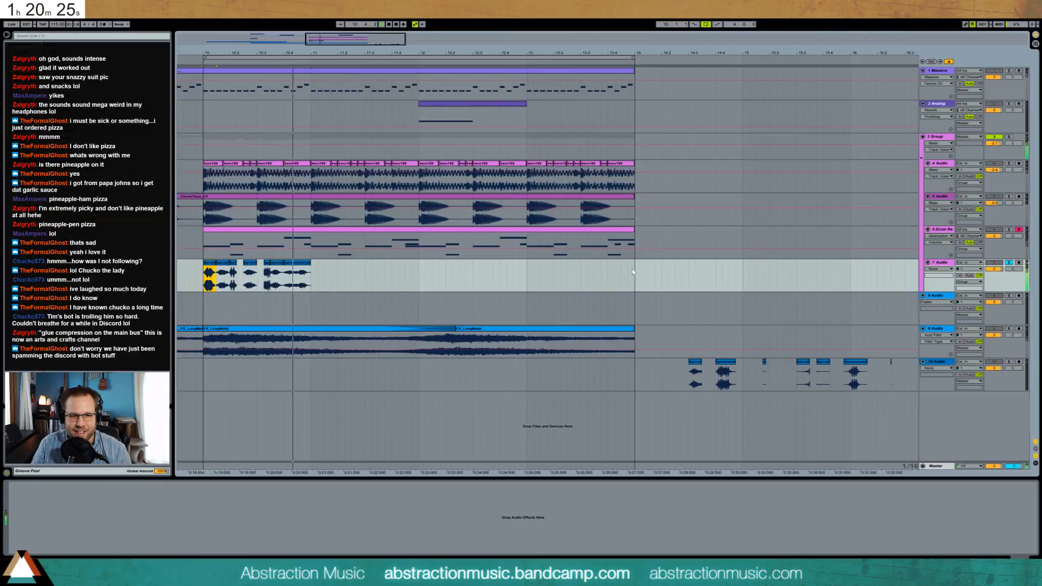
{"action": "key", "text": "space"}
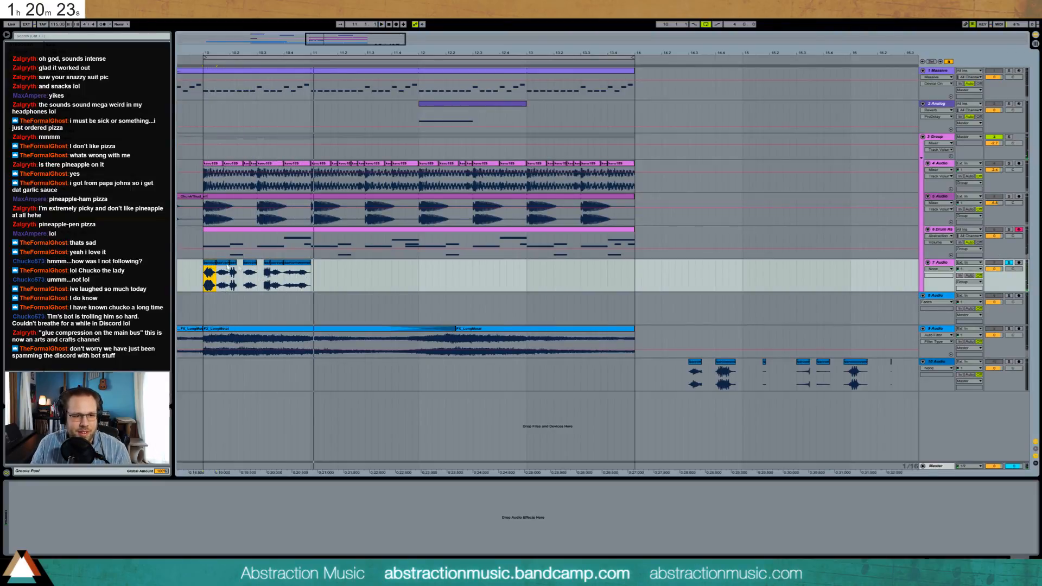
Spread the servo slices on 7 Audio out with gaps so that they cover bars 10 and 11.
{"action": "left_click_drag", "start_coordinate": [292, 264], "coordinate": [401, 266]}
{"action": "left_click_drag", "start_coordinate": [279, 264], "coordinate": [372, 264]}
{"action": "left_click_drag", "start_coordinate": [267, 264], "coordinate": [334, 264]}
{"action": "mouse_move", "coordinate": [246, 262]}
{"action": "left_mouse_down"}
{"action": "mouse_move", "coordinate": [280, 266]}
{"action": "mouse_move", "coordinate": [239, 264]}
{"action": "left_mouse_up"}
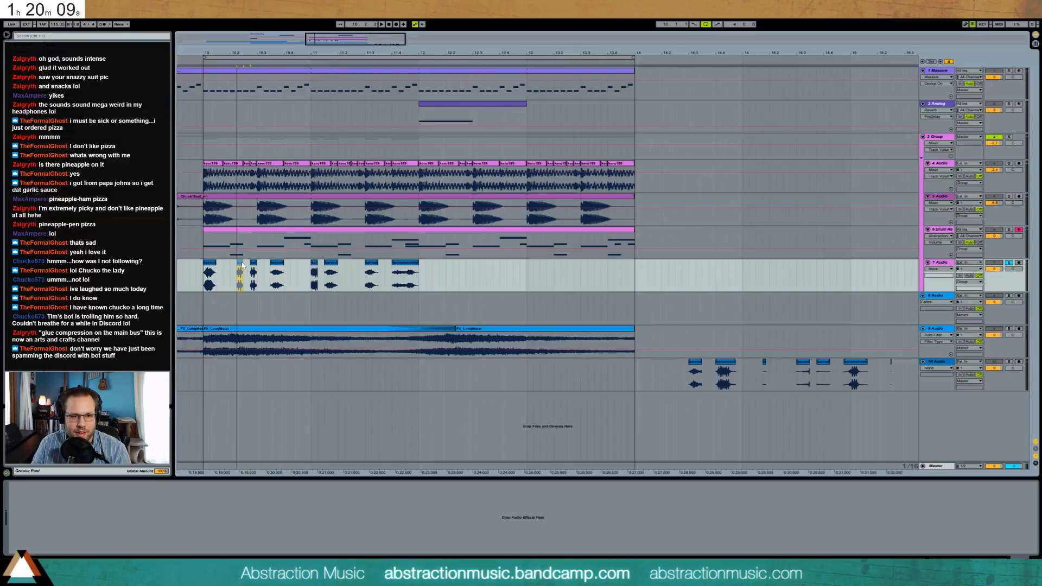
Move the short slice after 10.2 to just before bar 11, shift the slice after 11.3 slightly earlier, and play the result.
{"action": "left_click", "coordinate": [298, 277]}
{"action": "key", "text": "ctrl+v"}
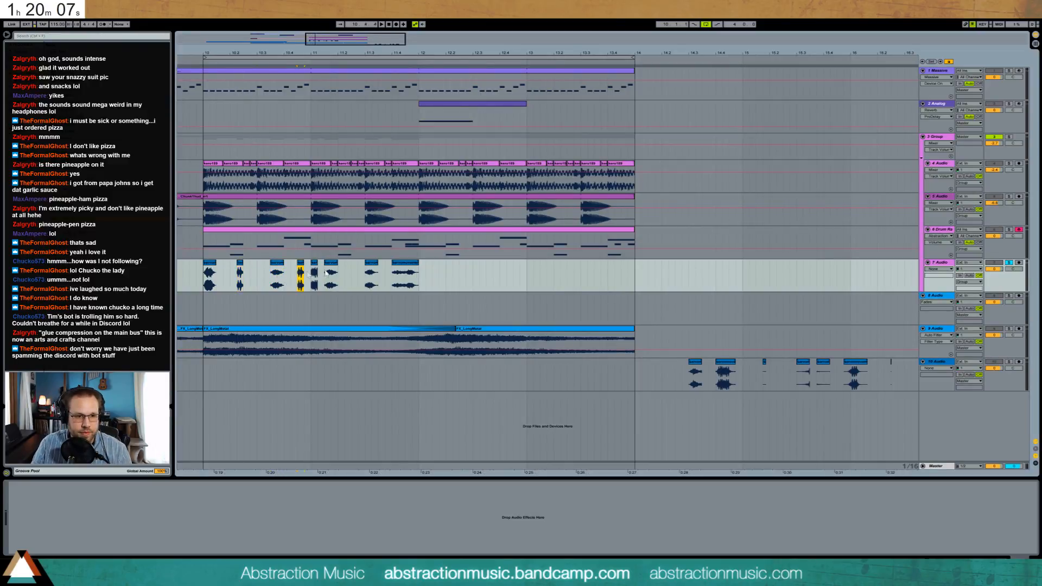
{"action": "left_click_drag", "start_coordinate": [369, 266], "coordinate": [355, 265]}
{"action": "key", "text": "space"}
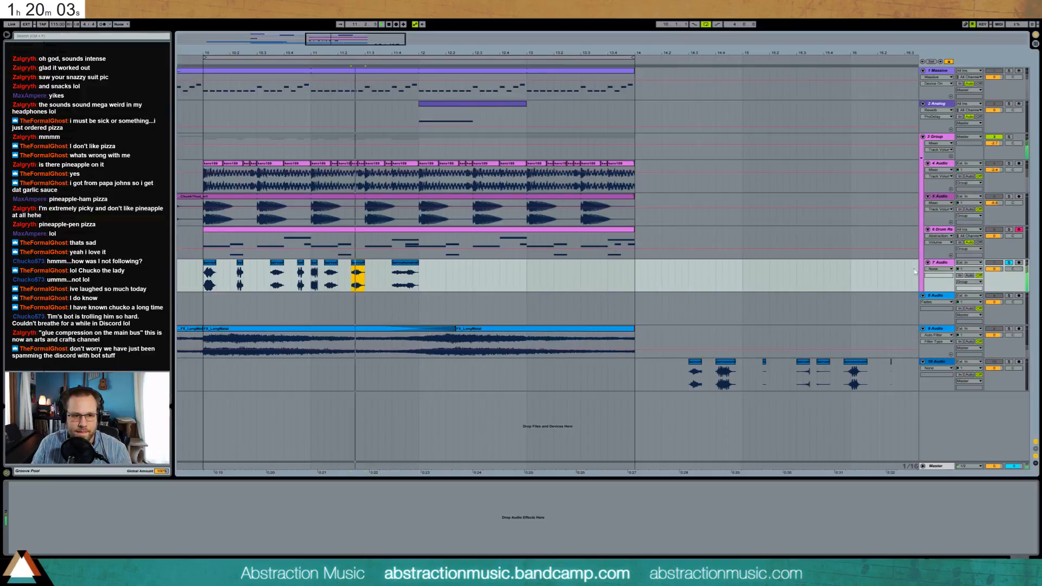
Copy the short slice at bar 11 and repeat it four times in a row from 11.3.
{"action": "left_click", "coordinate": [330, 272]}
{"action": "left_click", "coordinate": [313, 272]}
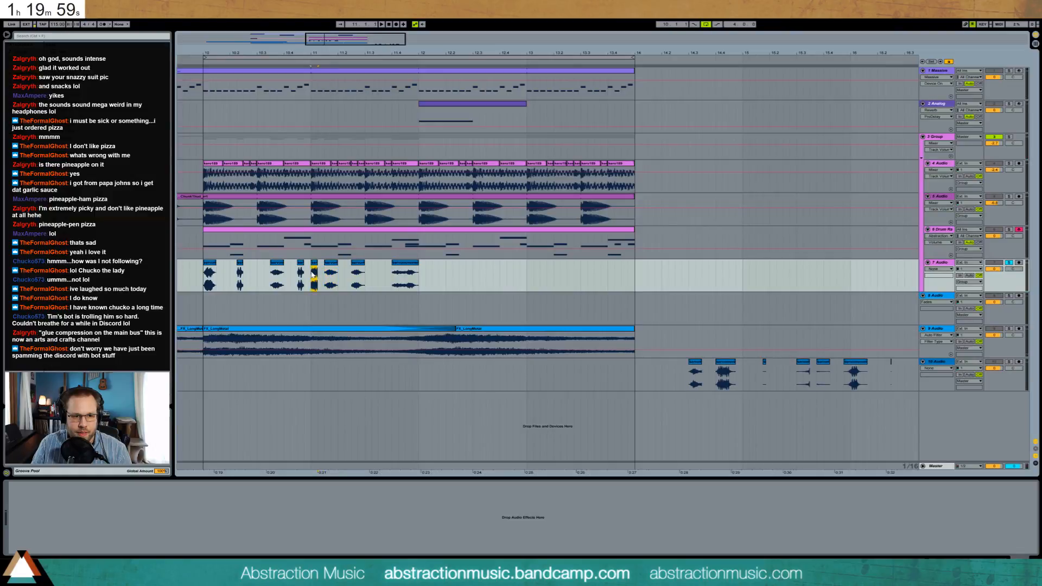
{"action": "left_click", "coordinate": [371, 272]}
{"action": "key", "text": "ctrl+v"}
{"action": "key", "text": "ctrl+v"}
{"action": "key", "text": "ctrl+v"}
{"action": "key", "text": "ctrl+v"}
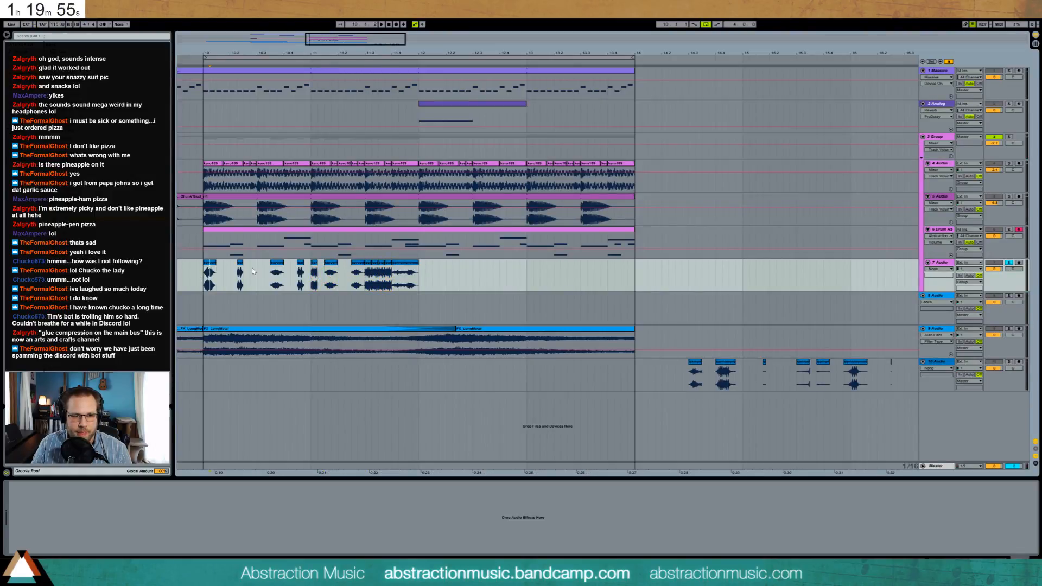
Paste the short slice twice at 10.2, nudge the pair slightly later, lower the clip gain and play the pattern.
{"action": "left_click", "coordinate": [233, 270]}
{"action": "key", "text": "ctrl+v"}
{"action": "key", "text": "ctrl+v"}
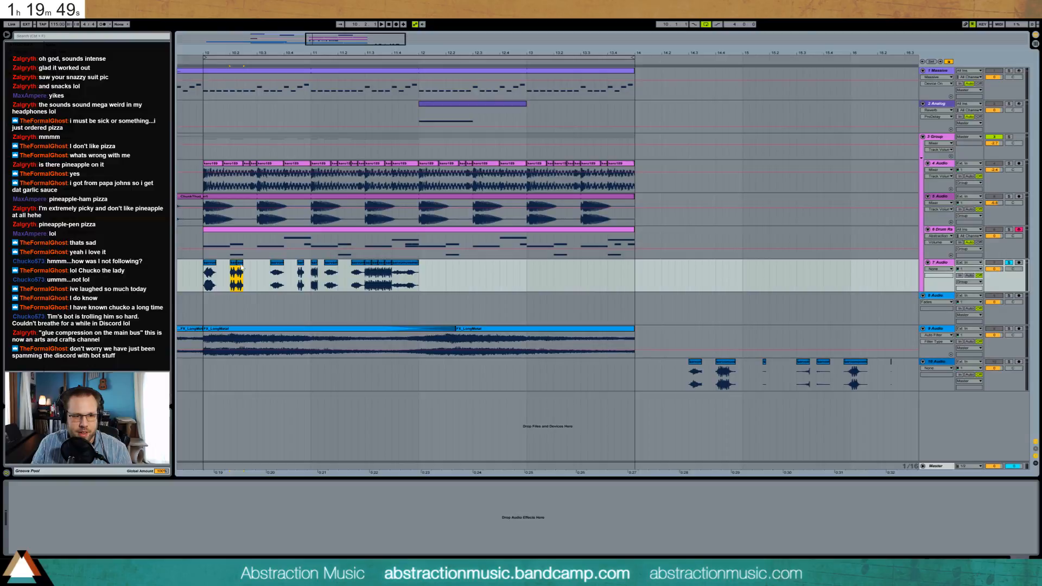
{"action": "left_click_drag", "start_coordinate": [241, 266], "coordinate": [247, 267]}
{"action": "double_click", "coordinate": [241, 267]}
{"action": "left_click_drag", "start_coordinate": [66, 534], "coordinate": [66, 537]}
{"action": "key", "text": "space"}
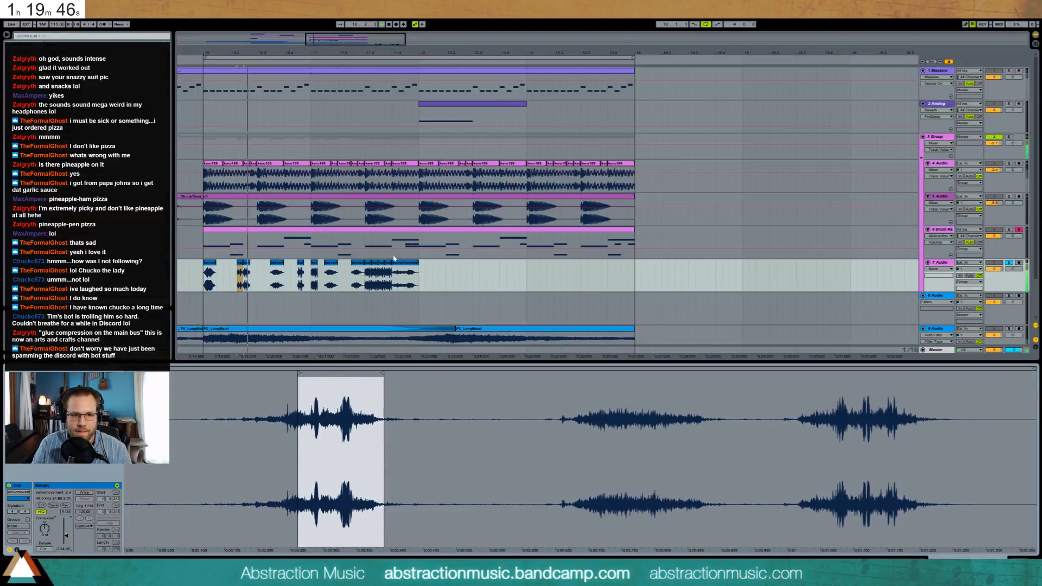
{"action": "left_click", "coordinate": [211, 273]}
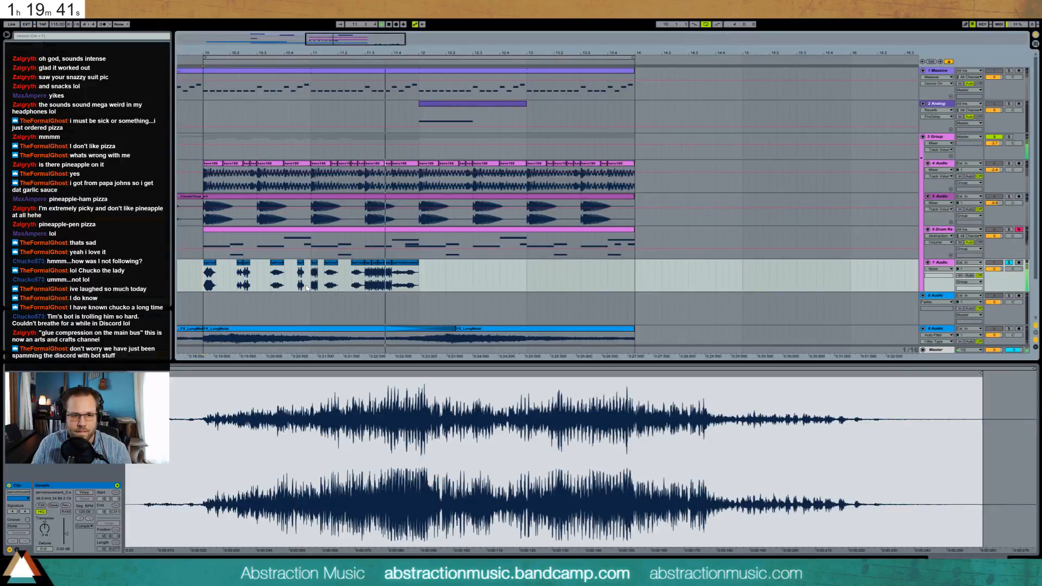
Duplicate the entire two-bar servo pattern on 7 Audio into bars 12 and 13.
{"action": "left_click_drag", "start_coordinate": [421, 276], "coordinate": [191, 287]}
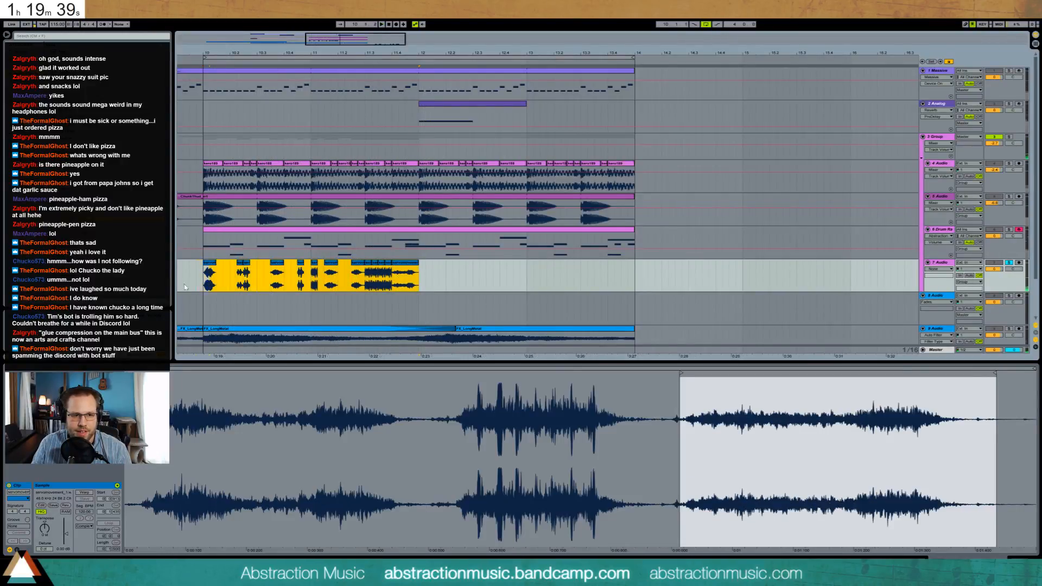
{"action": "key", "text": "ctrl+d"}
{"action": "left_click", "coordinate": [442, 276]}
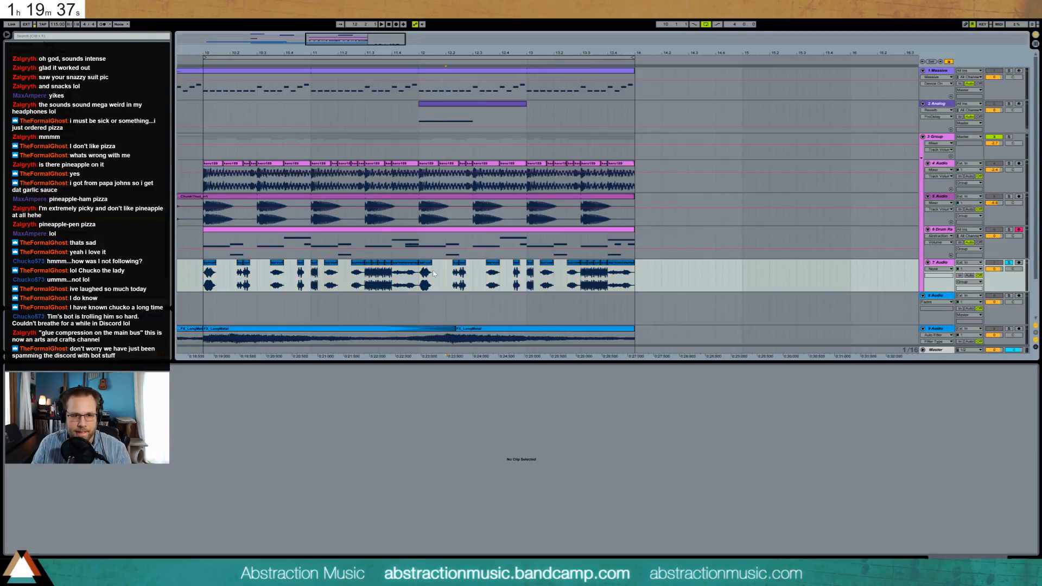
Fill the start of bar 12 with copies of its opening slice and the following short slice, lowering each copy's clip gain.
{"action": "left_click", "coordinate": [425, 264]}
{"action": "key", "text": "ctrl+d"}
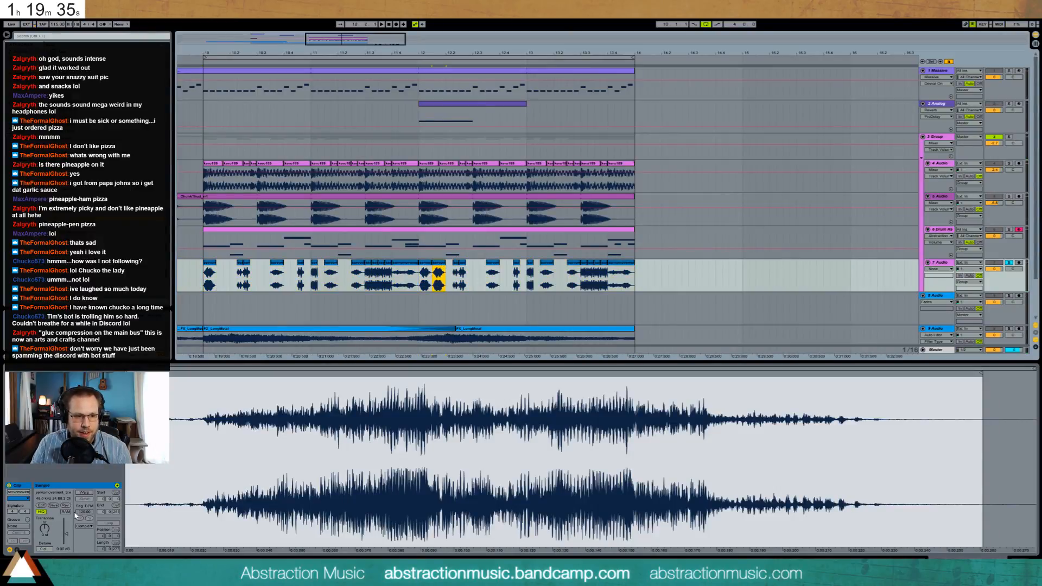
{"action": "left_click_drag", "start_coordinate": [69, 534], "coordinate": [68, 540]}
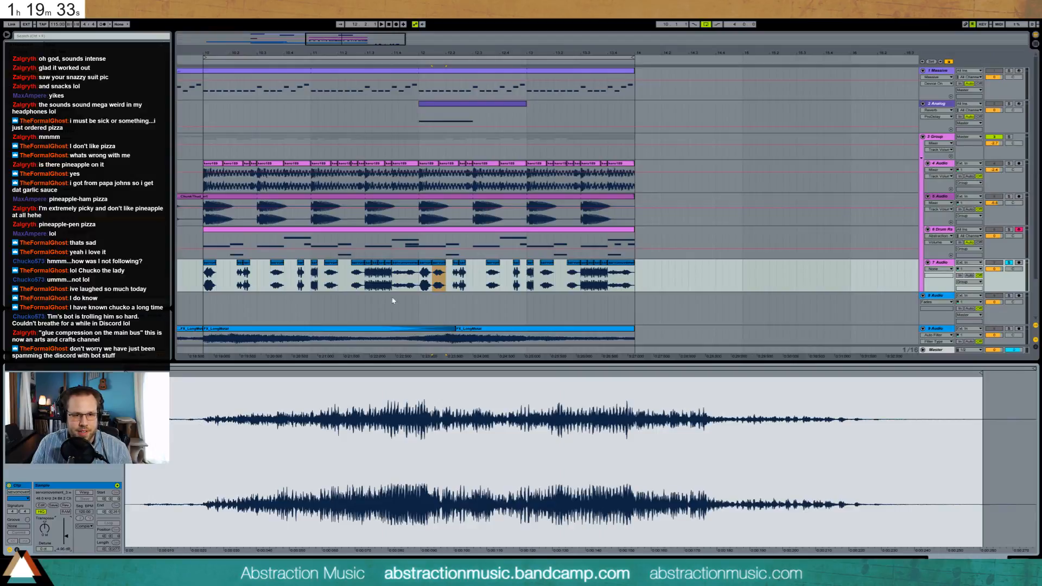
{"action": "left_click", "coordinate": [457, 265]}
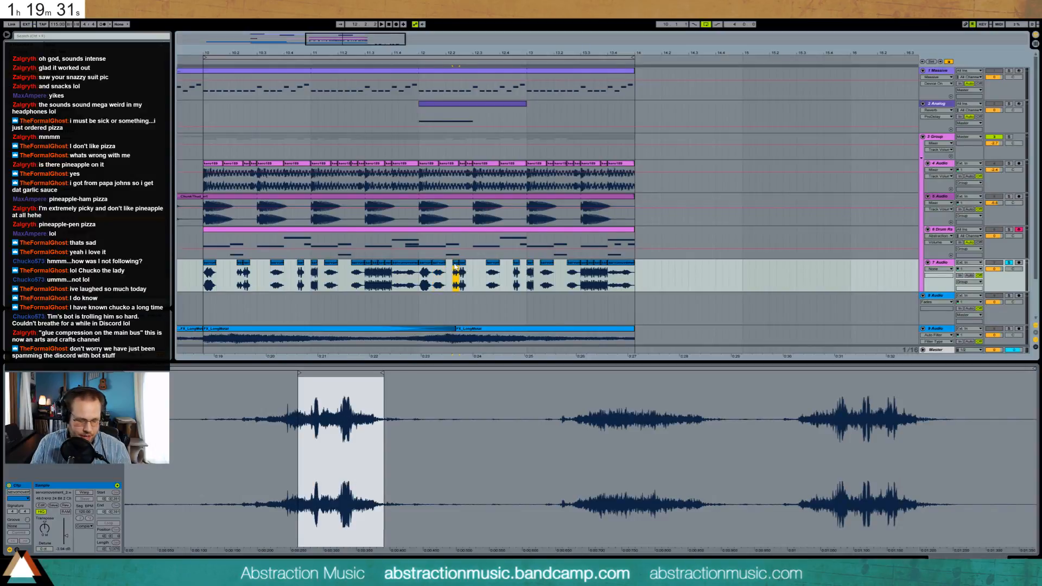
{"action": "left_click_drag", "start_coordinate": [457, 266], "coordinate": [451, 266]}
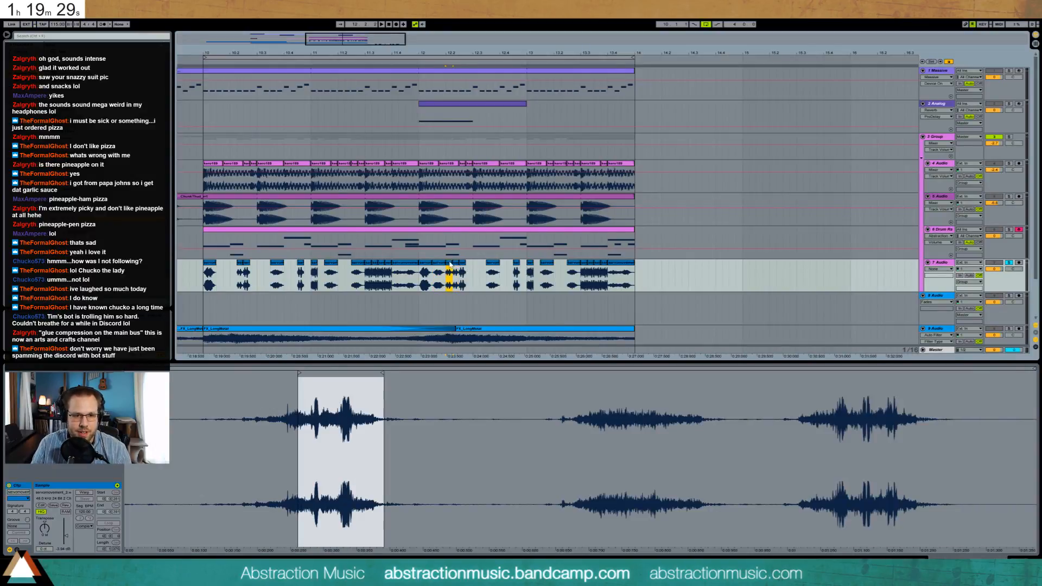
{"action": "left_click_drag", "start_coordinate": [64, 539], "coordinate": [64, 545]}
Add quieter copies of the short servo slices directly before the one ending bar 12 and after the one starting bar 13.
{"action": "left_click", "coordinate": [493, 266]}
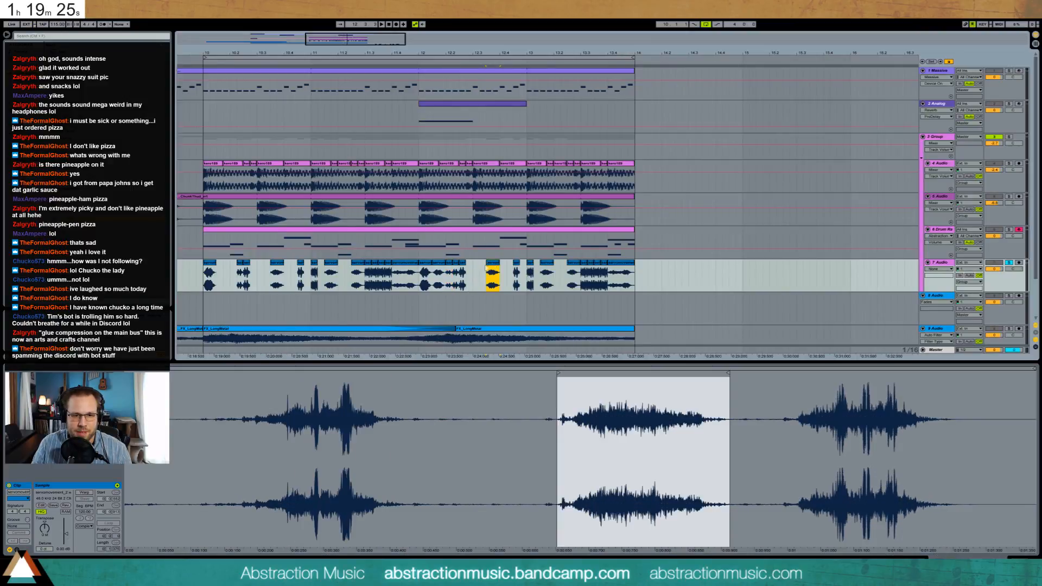
{"action": "left_click", "coordinate": [513, 272]}
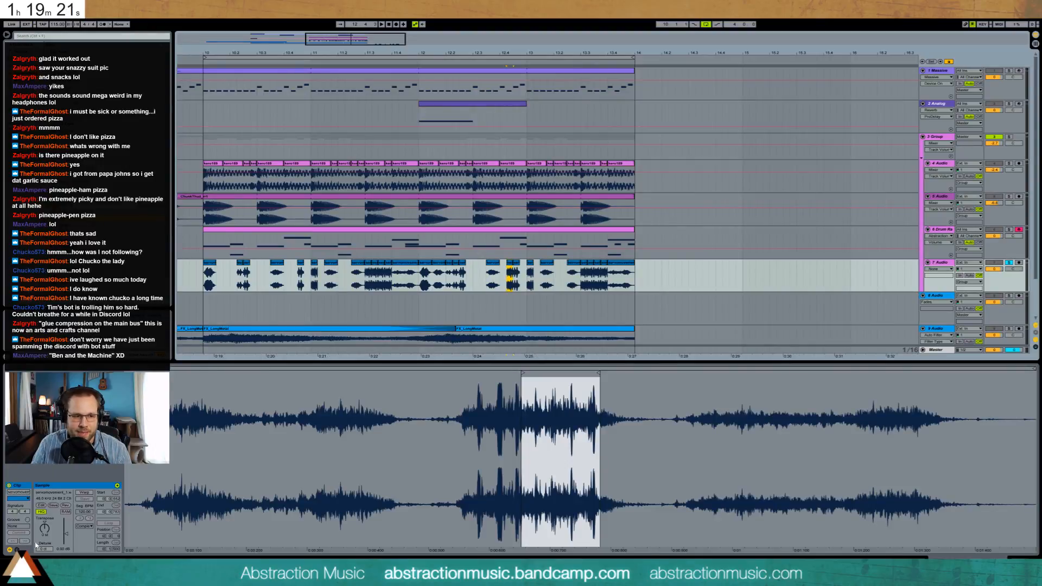
{"action": "left_click_drag", "start_coordinate": [66, 535], "coordinate": [66, 537]}
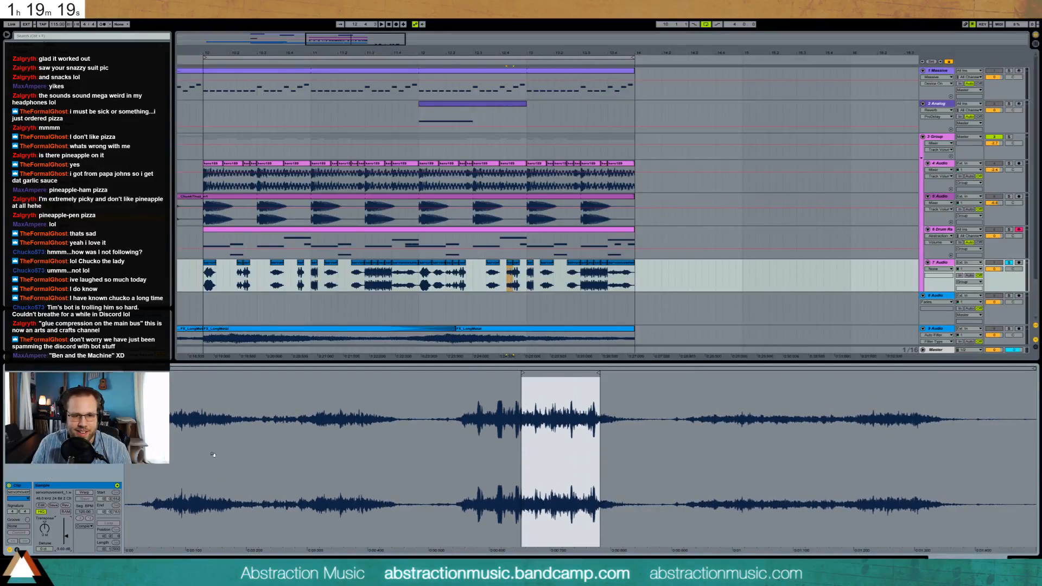
{"action": "left_click", "coordinate": [530, 266]}
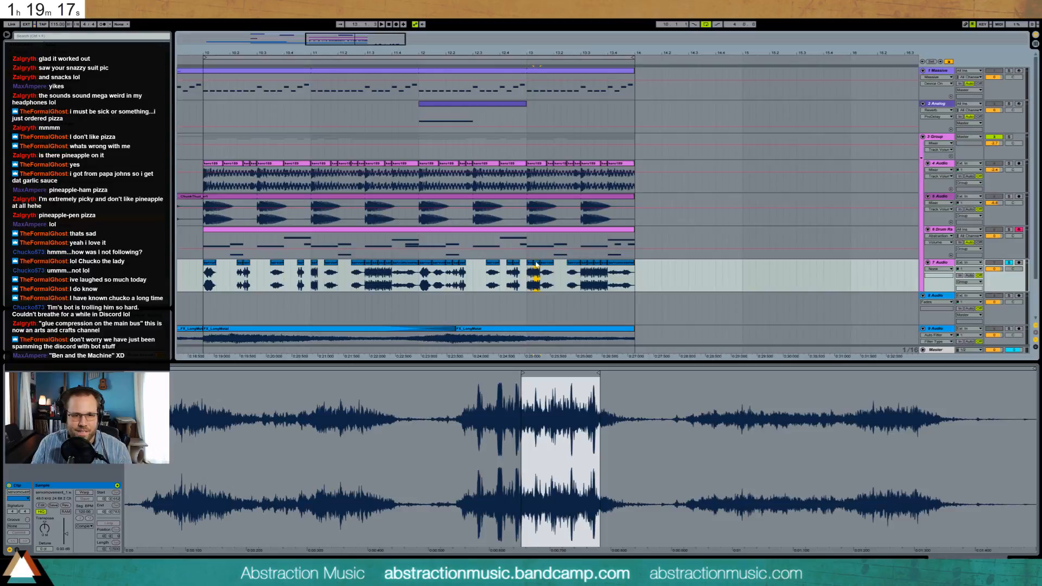
{"action": "left_click_drag", "start_coordinate": [65, 536], "coordinate": [65, 538]}
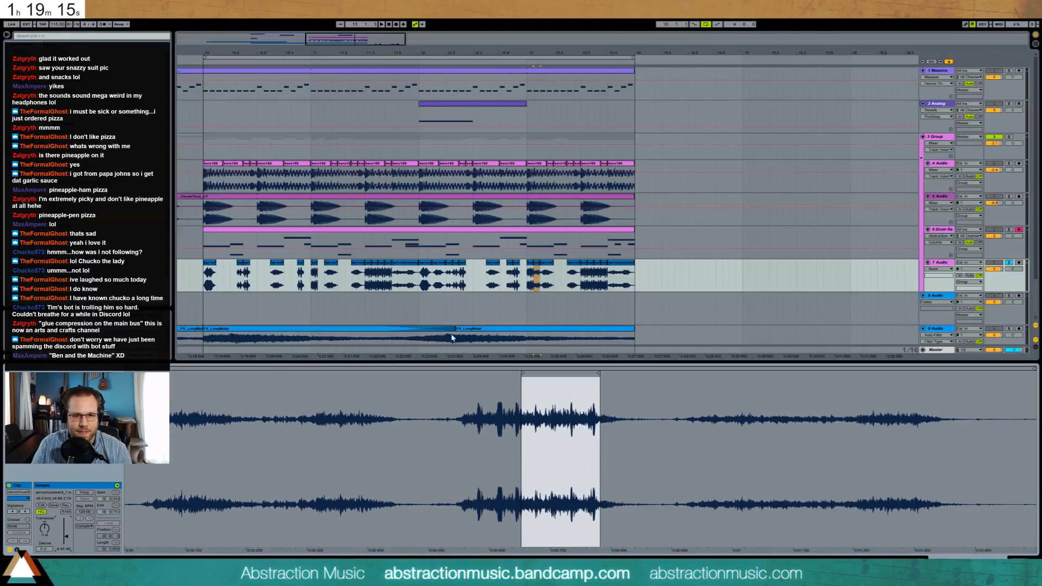
Extend the longer servo slice after 13.1 to include its second burst, and delete the leftover fragment before 13.3.
{"action": "left_click", "coordinate": [548, 271]}
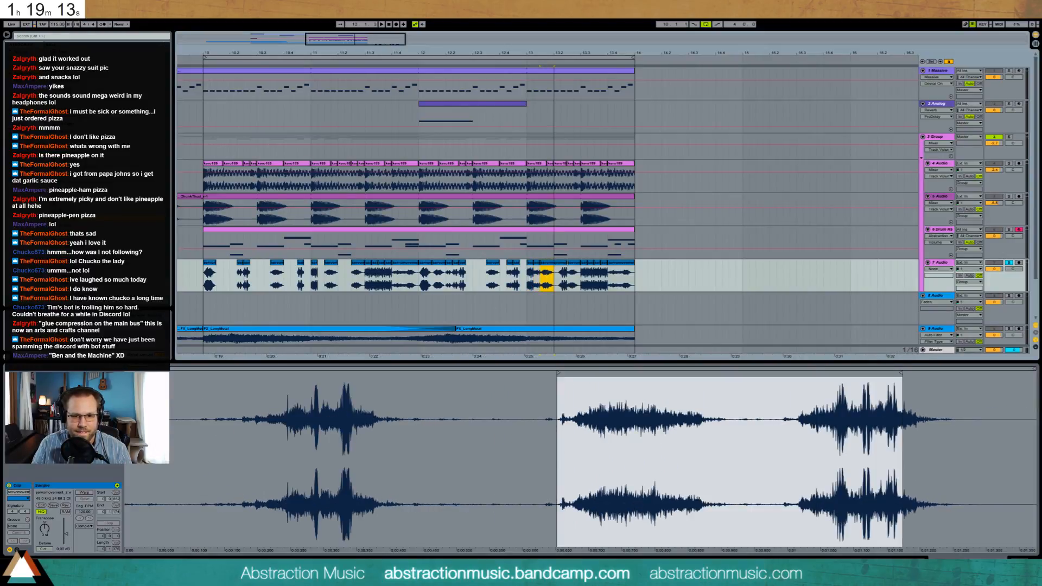
{"action": "left_click", "coordinate": [571, 269]}
{"action": "left_click", "coordinate": [548, 269]}
{"action": "left_click_drag", "start_coordinate": [554, 269], "coordinate": [567, 269]}
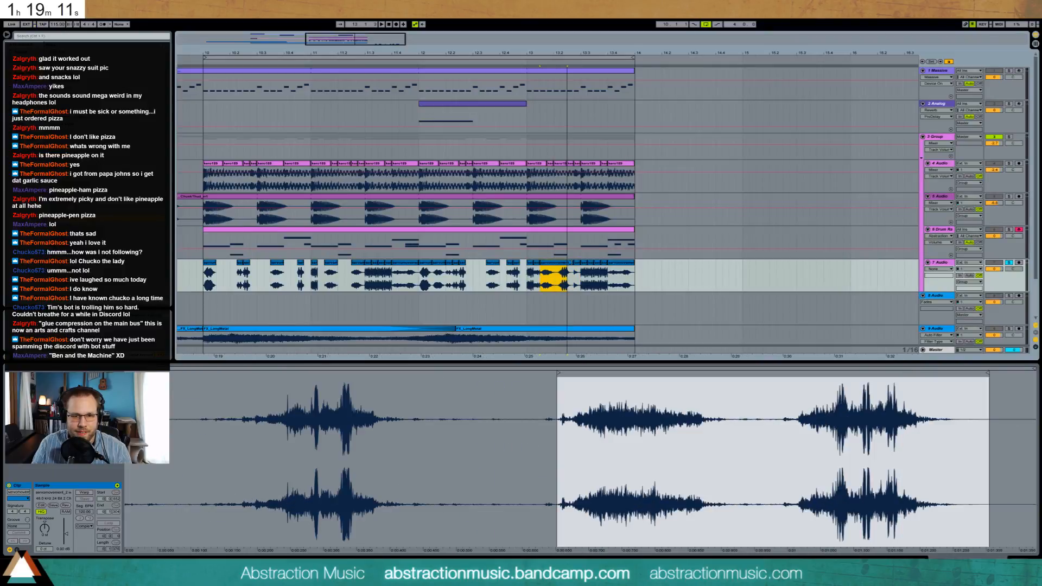
{"action": "left_click", "coordinate": [575, 269]}
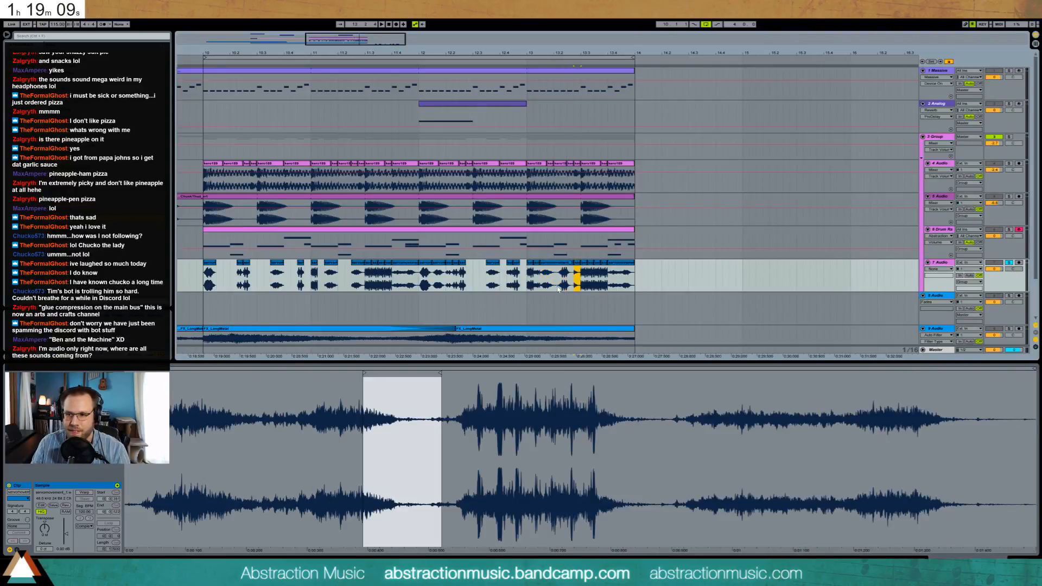
{"action": "key", "text": "Delete"}
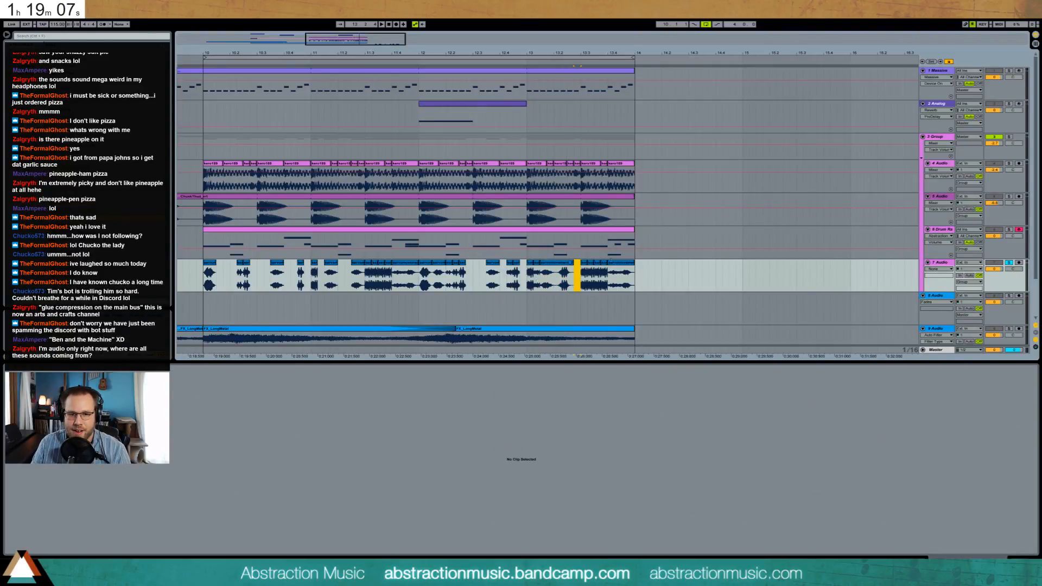
Move a spare servo slice from 10 Audio to 12.3 on 7 Audio and remove the tiny spare slice around 15.1.
{"action": "left_click", "coordinate": [605, 262]}
{"action": "left_click", "coordinate": [610, 263]}
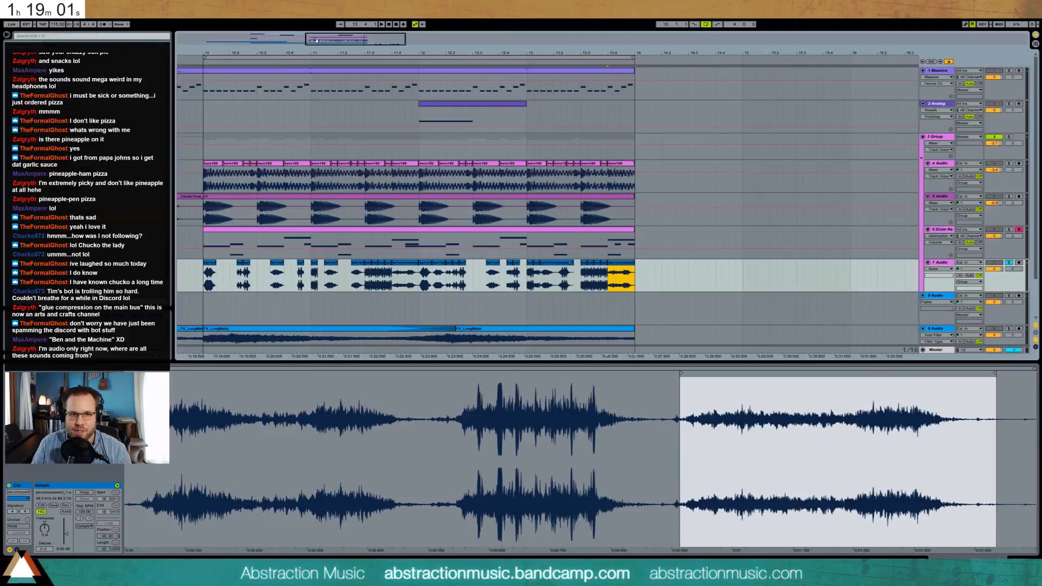
{"action": "scroll", "coordinate": [488, 174], "scroll_direction": "down", "scroll_amount": 2, "text": "ctrl"}
{"action": "scroll", "coordinate": [543, 228], "scroll_direction": "down", "scroll_amount": 2}
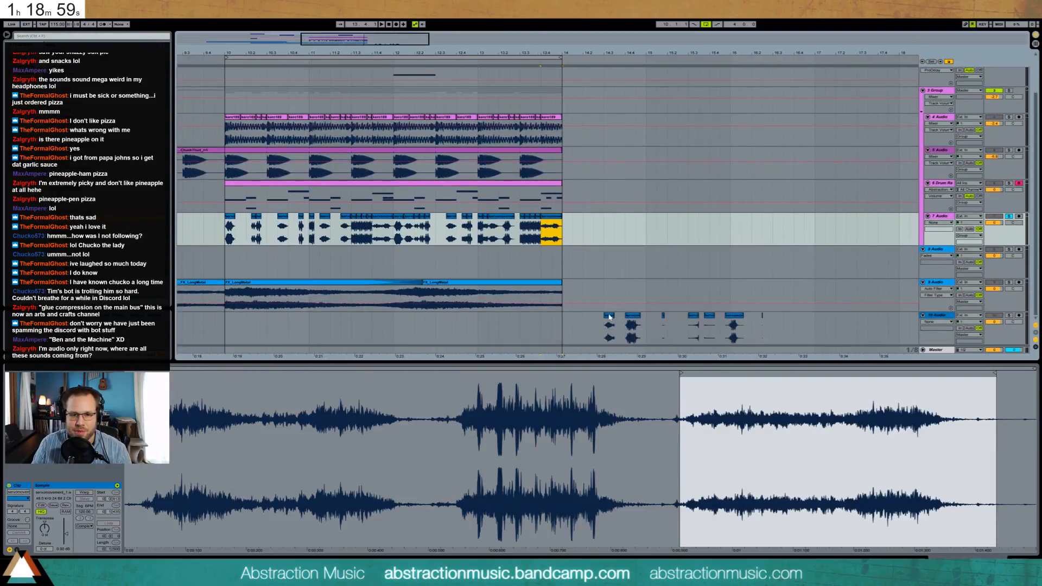
{"action": "left_click", "coordinate": [610, 317]}
{"action": "left_click", "coordinate": [662, 320]}
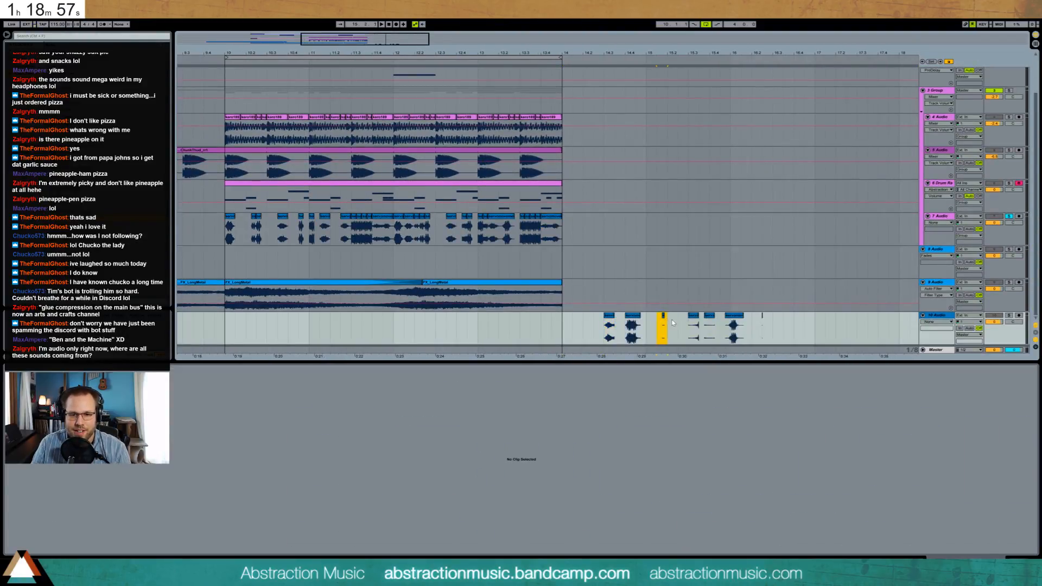
{"action": "left_click", "coordinate": [427, 223]}
{"action": "left_click_drag", "start_coordinate": [427, 223], "coordinate": [441, 223]}
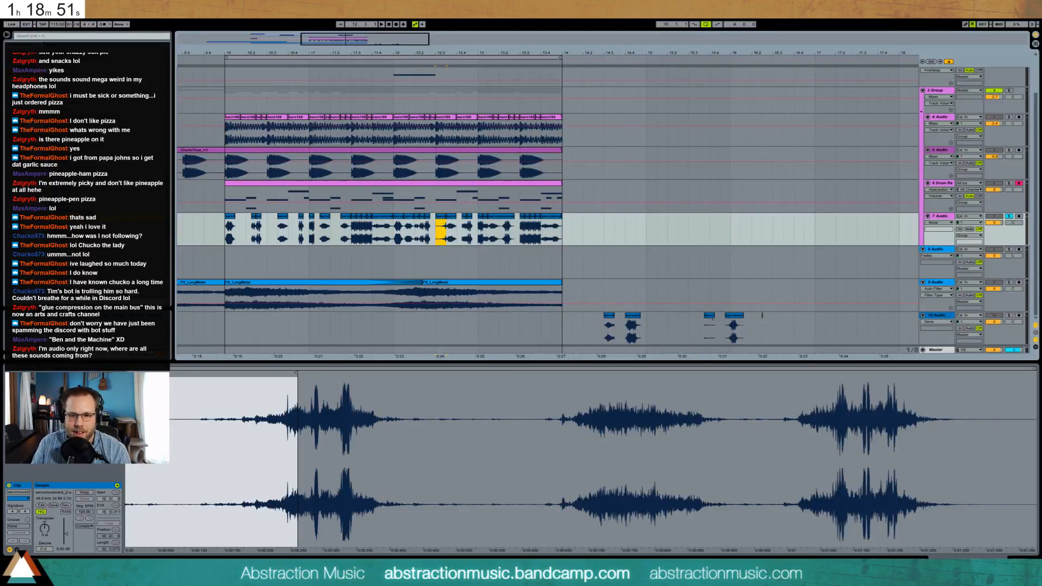
Delete all the remaining spare servo slices on 10 Audio.
{"action": "left_click", "coordinate": [709, 326]}
{"action": "key", "text": "Delete"}
{"action": "key", "text": "Delete"}
{"action": "left_click_drag", "start_coordinate": [666, 327], "coordinate": [594, 337]}
{"action": "key", "text": "Delete"}
Play the servo pattern from bar 10, adding the drum rack and 5 Audio tracks to the solo.
{"action": "key", "text": "space"}
{"action": "left_click", "coordinate": [226, 237]}
{"action": "key", "text": "space"}
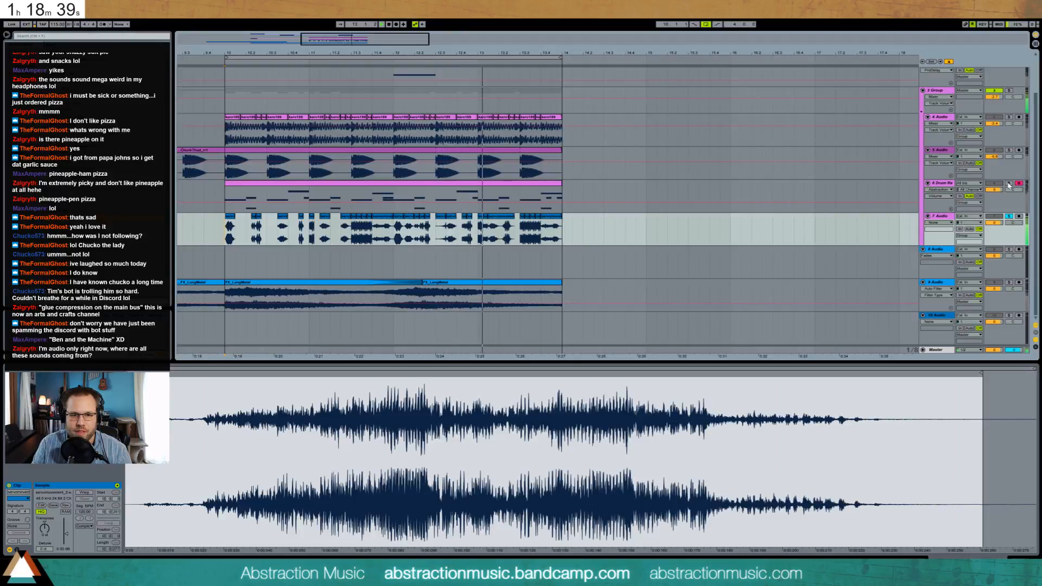
{"action": "left_click", "coordinate": [1009, 184]}
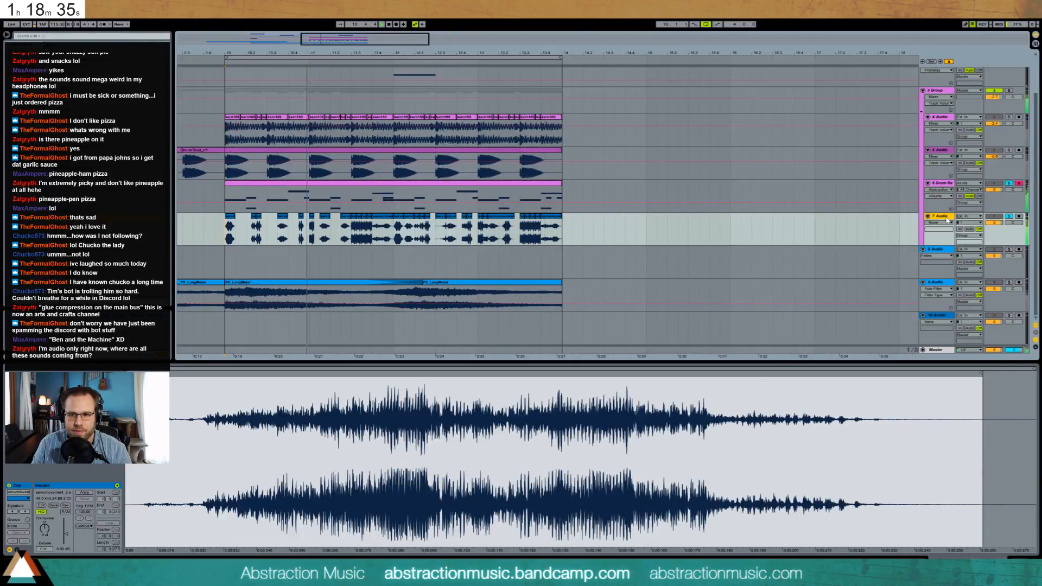
{"action": "key", "text": "shift+Tab"}
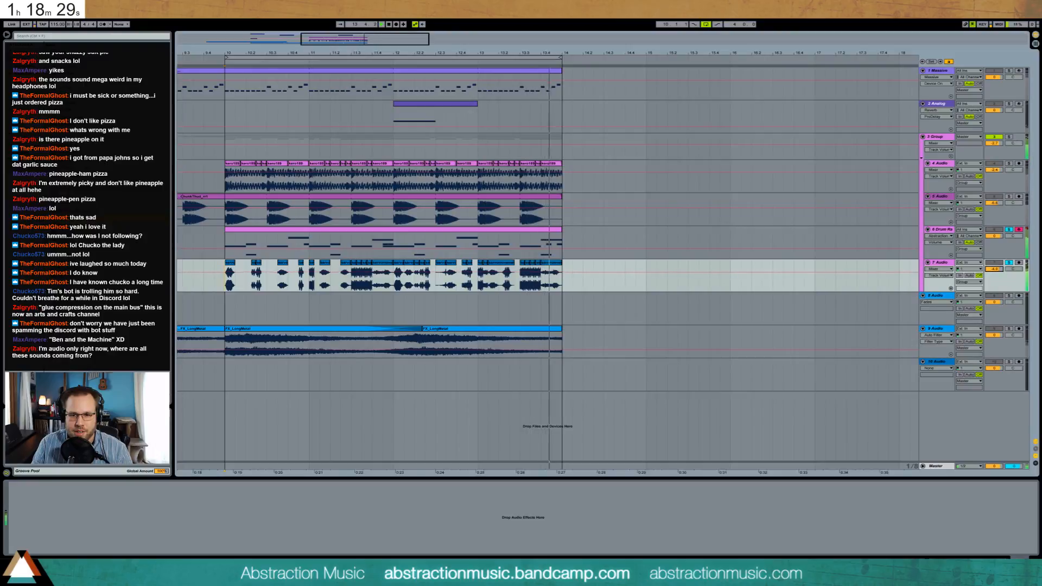
{"action": "left_click", "coordinate": [1008, 197]}
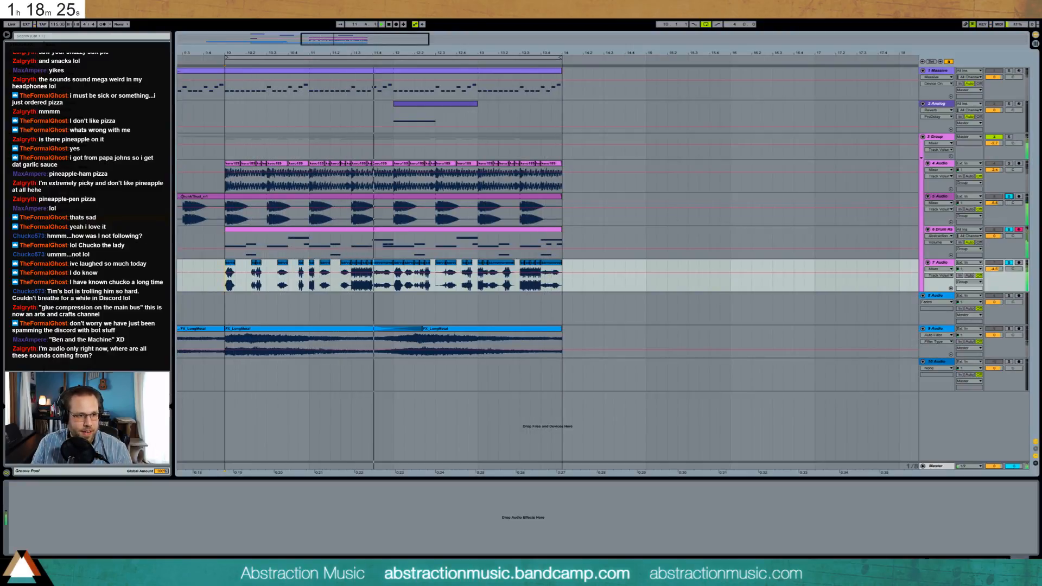
Try a high-pass Auto Filter on the servo track 7 Audio.
{"action": "left_click_drag", "start_coordinate": [89, 70], "coordinate": [154, 536]}
{"action": "left_click", "coordinate": [43, 535]}
{"action": "left_click_drag", "start_coordinate": [64, 520], "coordinate": [53, 522]}
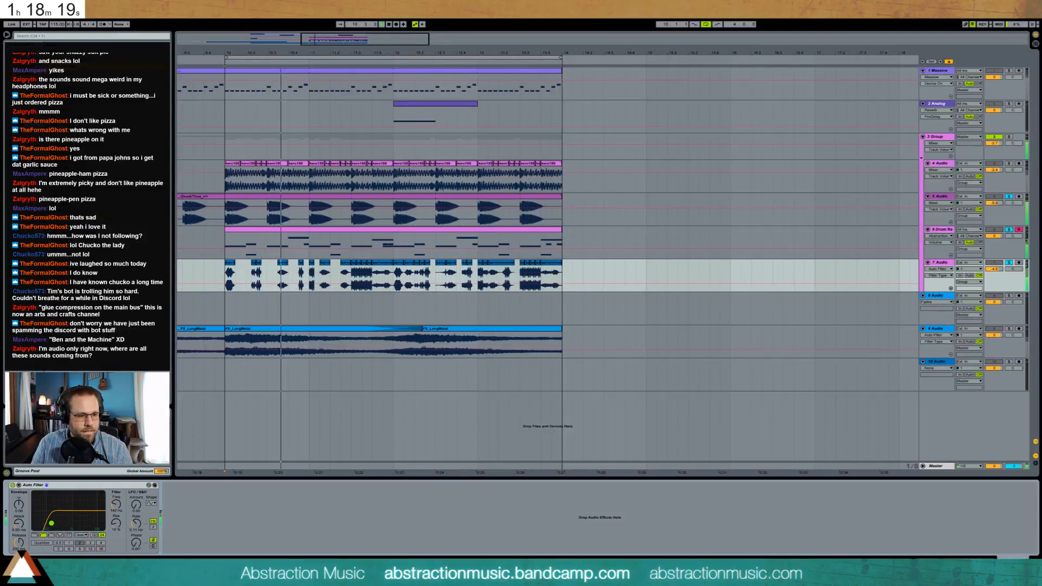
Use EQ Eight instead of Auto Filter on 7 Audio, cutting the lows and scooping the mids deeply.
{"action": "left_click_drag", "start_coordinate": [89, 127], "coordinate": [317, 519]}
{"action": "left_click", "coordinate": [111, 485]}
{"action": "key", "text": "Delete"}
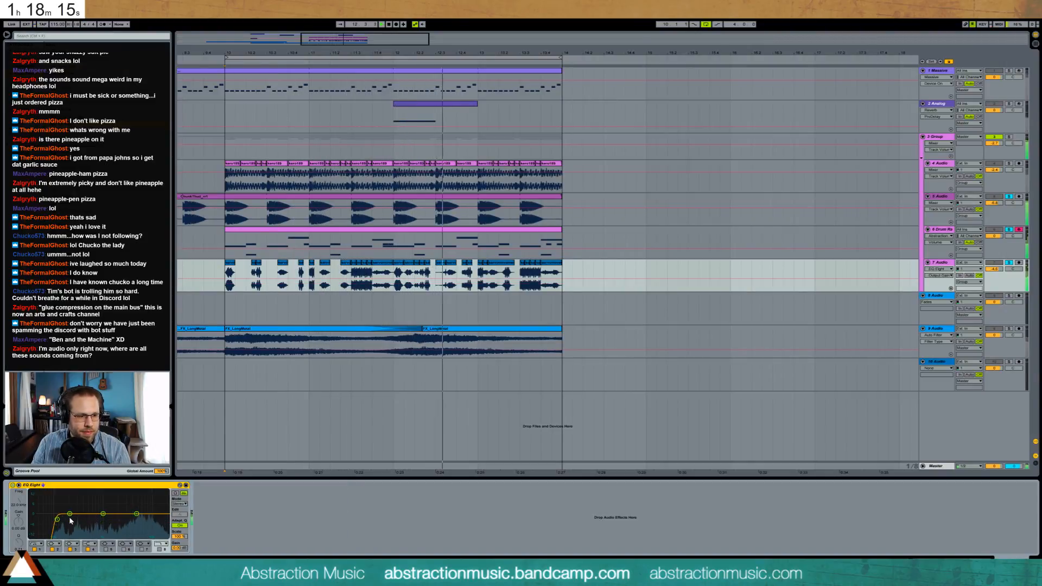
{"action": "left_click_drag", "start_coordinate": [57, 519], "coordinate": [55, 519]}
{"action": "left_click_drag", "start_coordinate": [137, 513], "coordinate": [125, 513]}
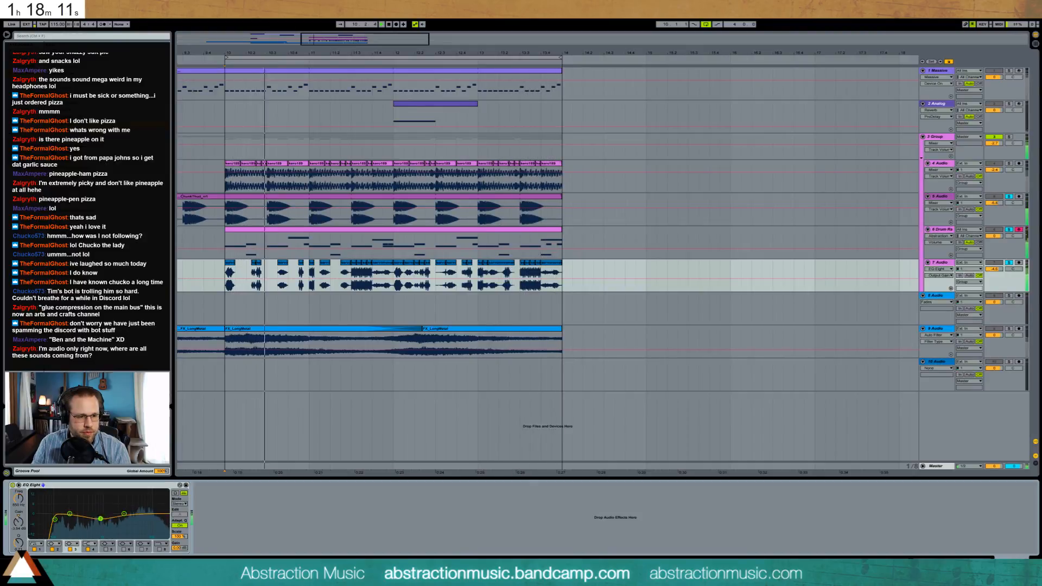
{"action": "left_click_drag", "start_coordinate": [103, 513], "coordinate": [96, 530]}
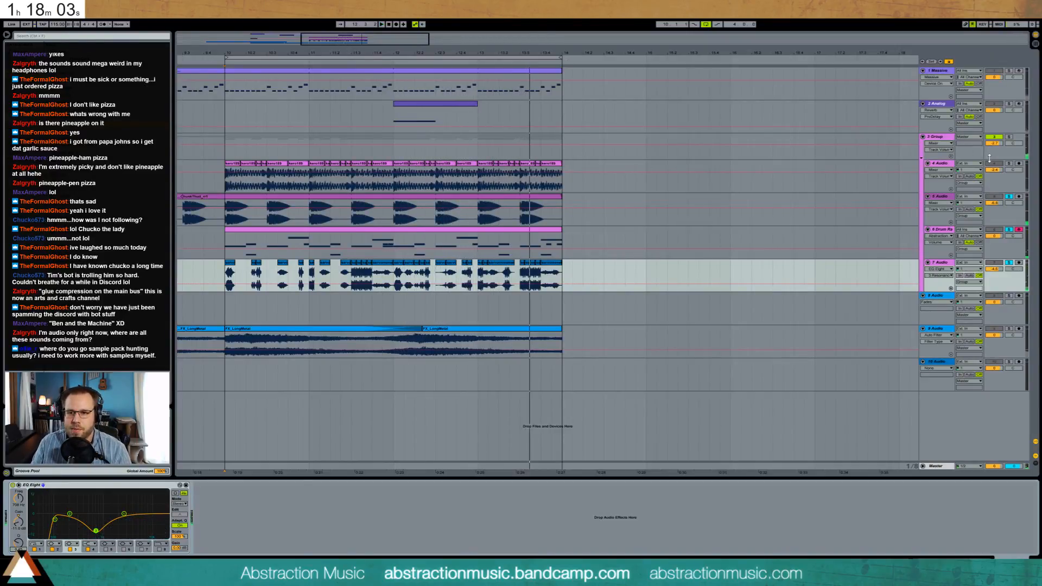
Solo the drum group and place the Silhouette_cutter_2 sample at bar 10 on a new audio track below 7 Audio.
{"action": "left_click", "coordinate": [1010, 137]}
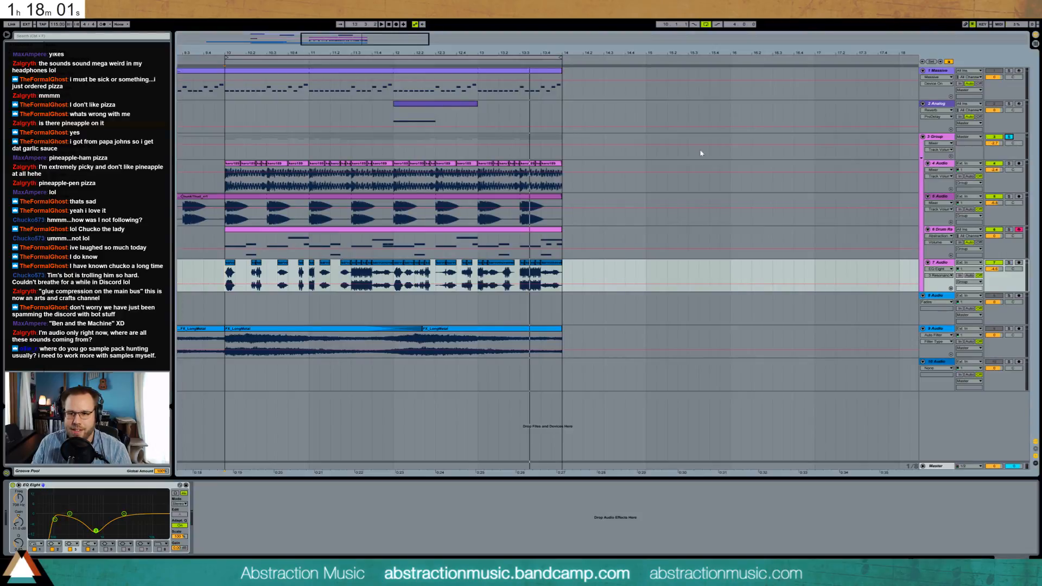
{"action": "left_click", "coordinate": [225, 181]}
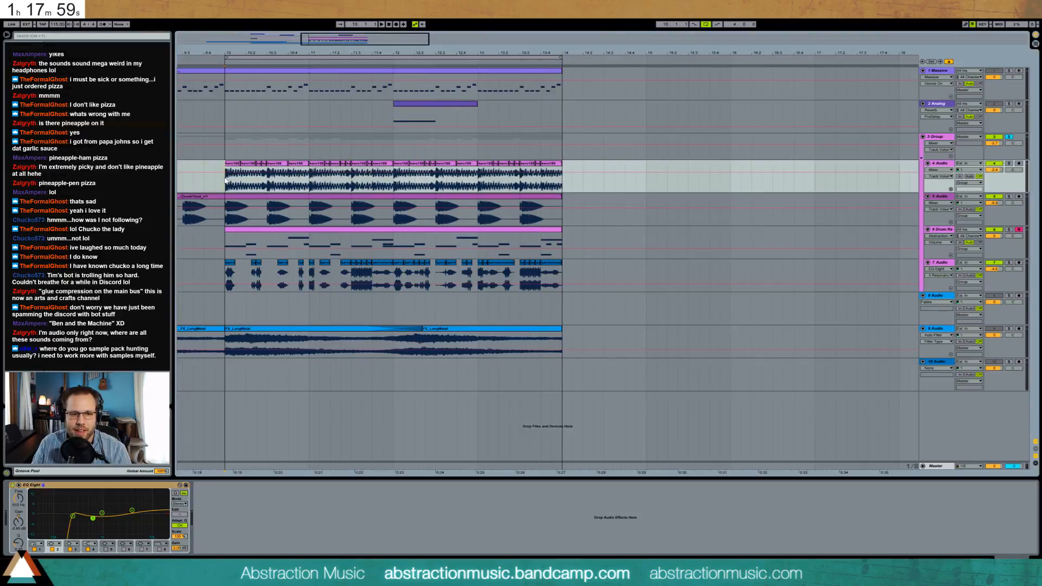
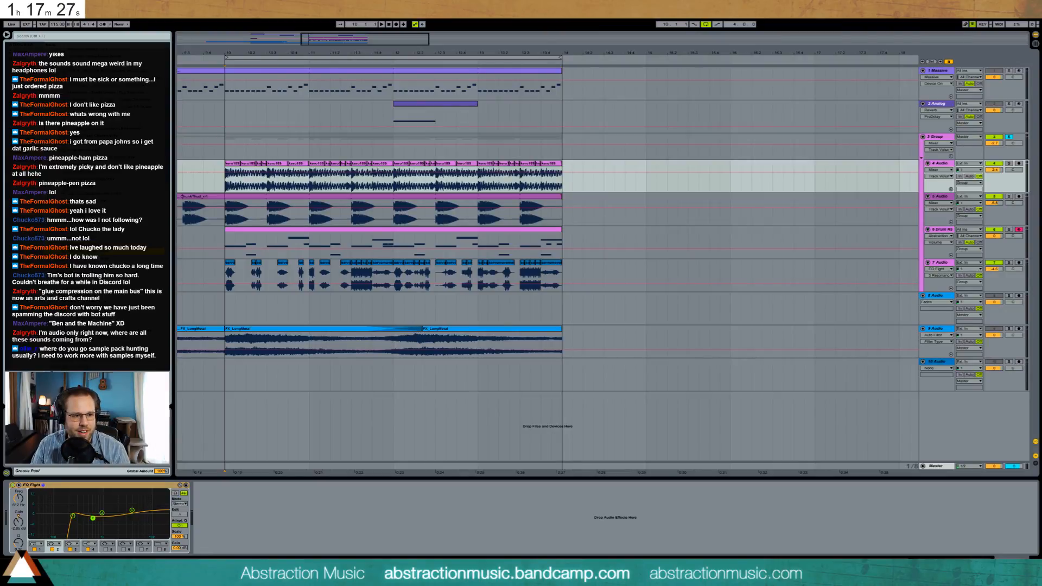
{"action": "left_click", "coordinate": [942, 267]}
{"action": "key", "text": "ctrl+t"}
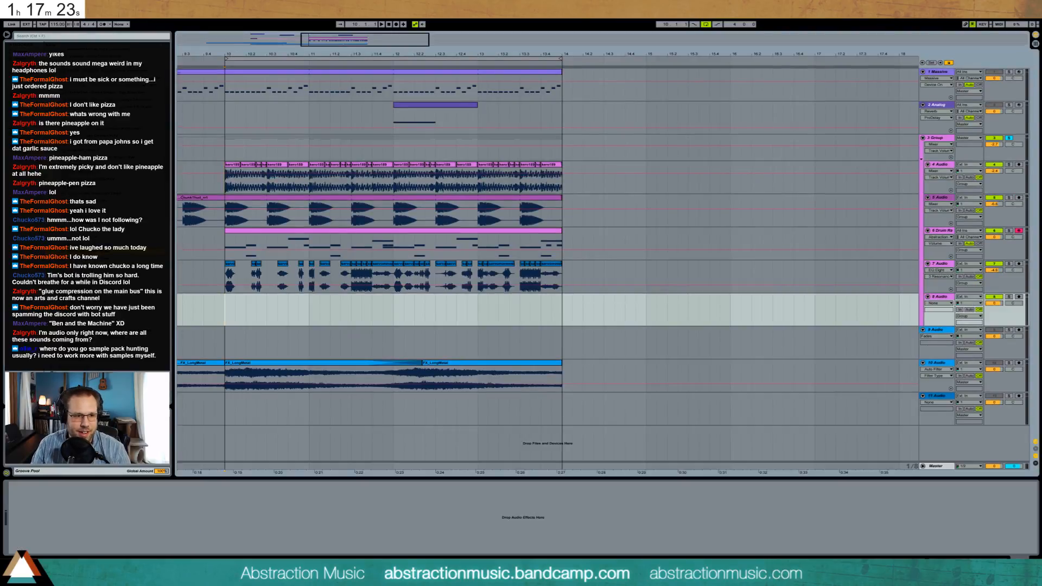
{"action": "left_click_drag", "start_coordinate": [260, 308], "coordinate": [200, 304]}
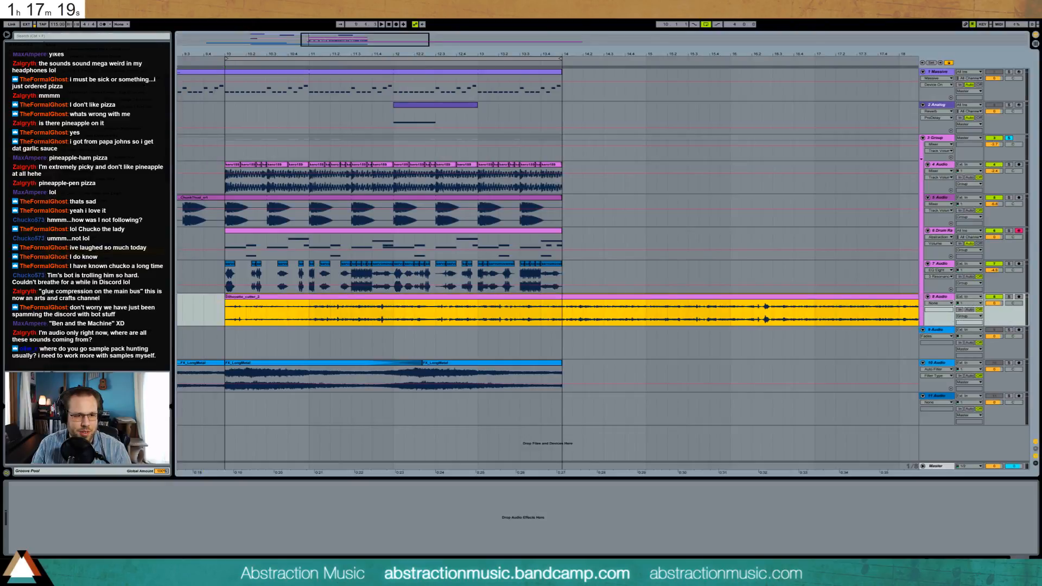
Remove the opening section of the cutter sample, align the rest to bar 10, and cut it off at bar 14.
{"action": "left_click_drag", "start_coordinate": [625, 320], "coordinate": [426, 342]}
{"action": "left_click", "coordinate": [530, 314]}
{"action": "left_click_drag", "start_coordinate": [591, 299], "coordinate": [225, 296]}
{"action": "left_click", "coordinate": [196, 292]}
{"action": "left_click", "coordinate": [196, 297]}
{"action": "key", "text": "Delete"}
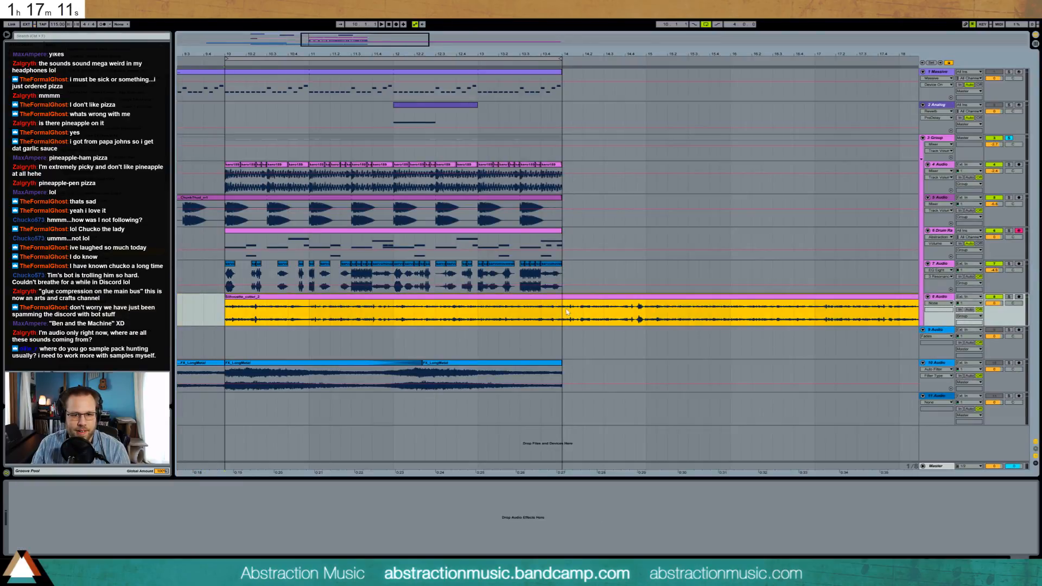
{"action": "left_click", "coordinate": [624, 303]}
{"action": "key", "text": "Delete"}
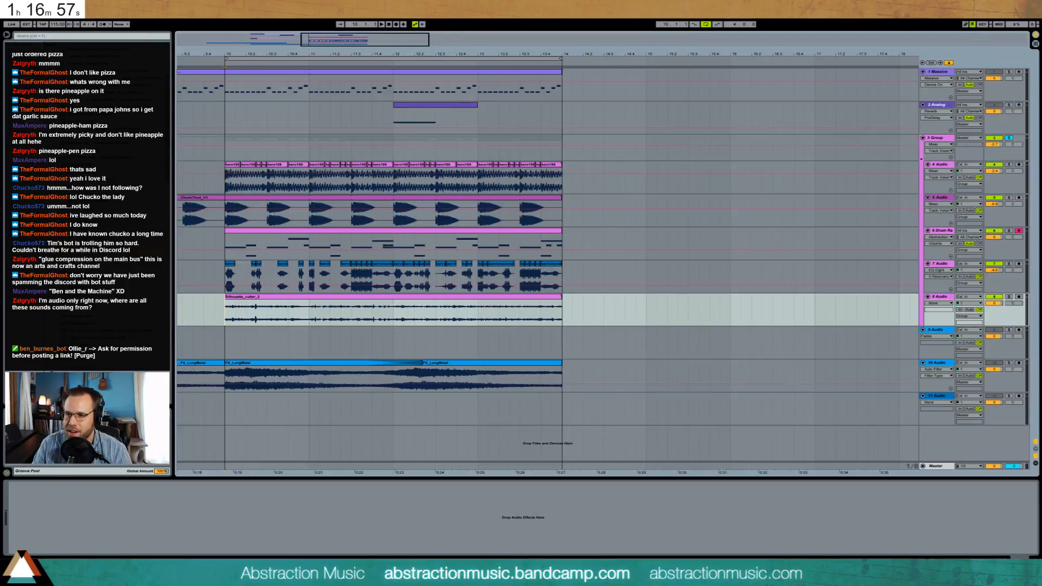
Listen to the cutter clip within the drum group and soloed, and examine its waveform.
{"action": "left_click", "coordinate": [248, 298]}
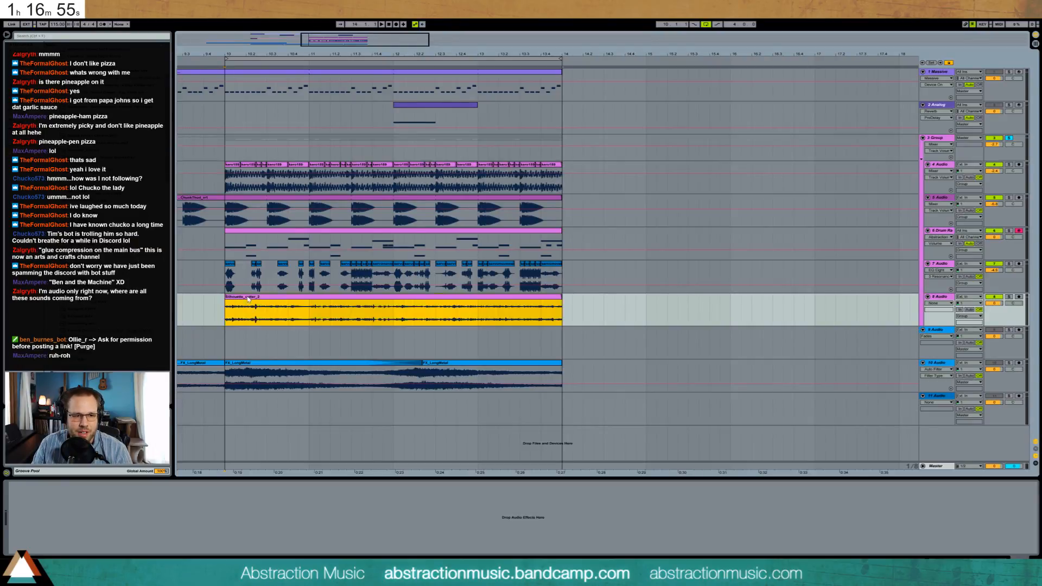
{"action": "key", "text": "space"}
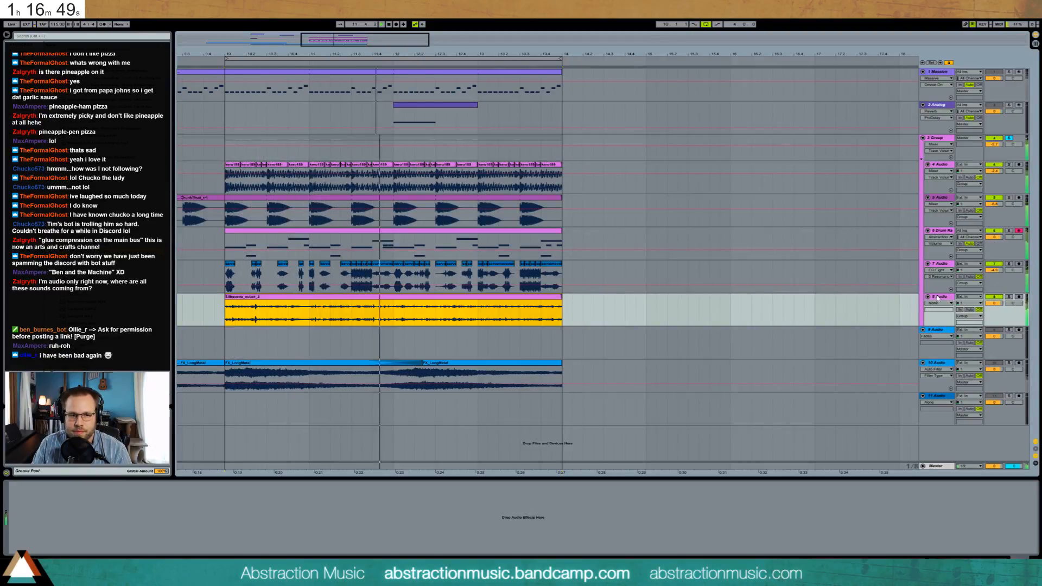
{"action": "left_click", "coordinate": [1008, 297]}
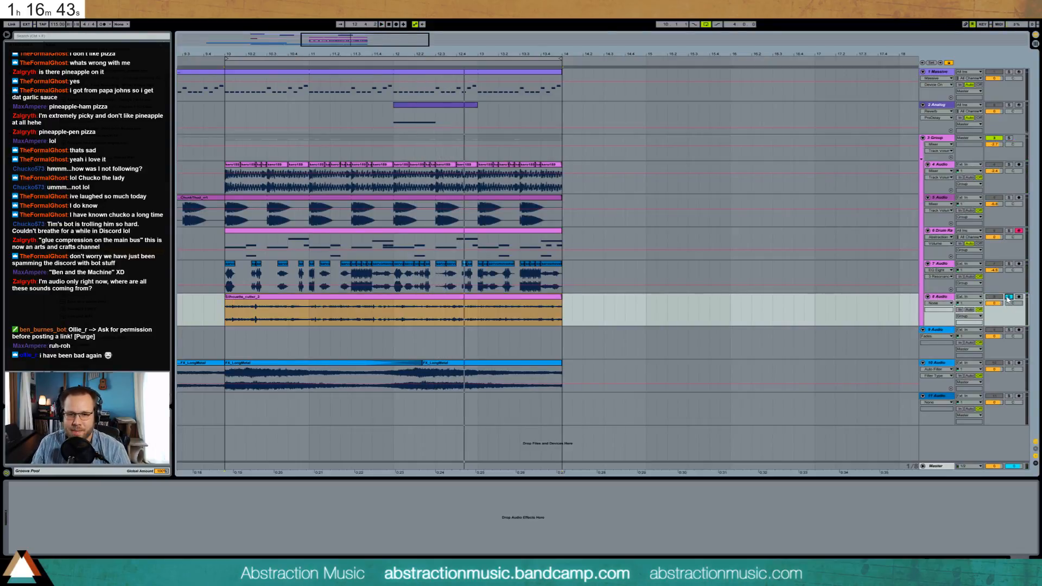
{"action": "double_click", "coordinate": [515, 311]}
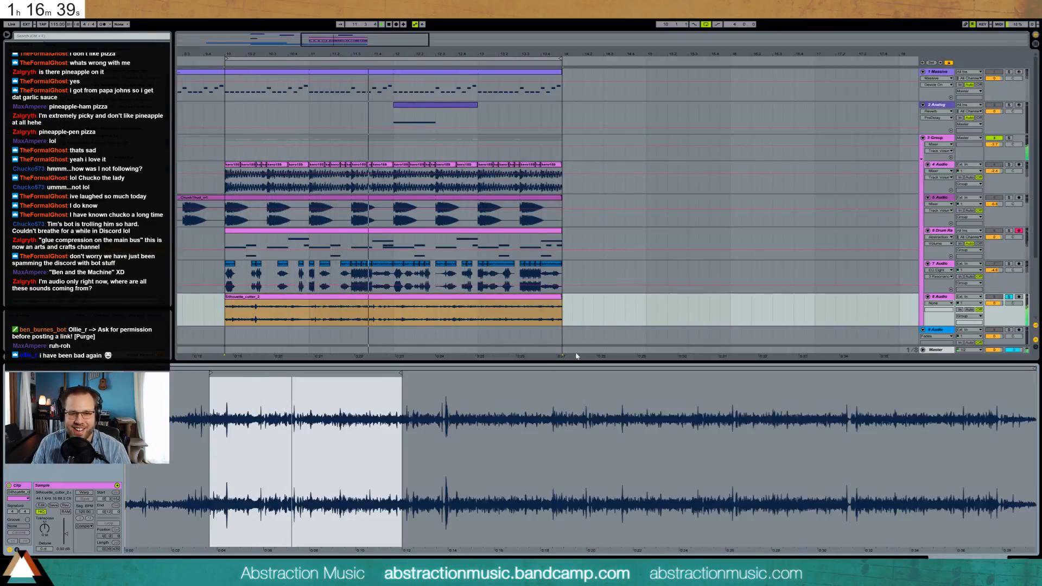
{"action": "left_click", "coordinate": [578, 304]}
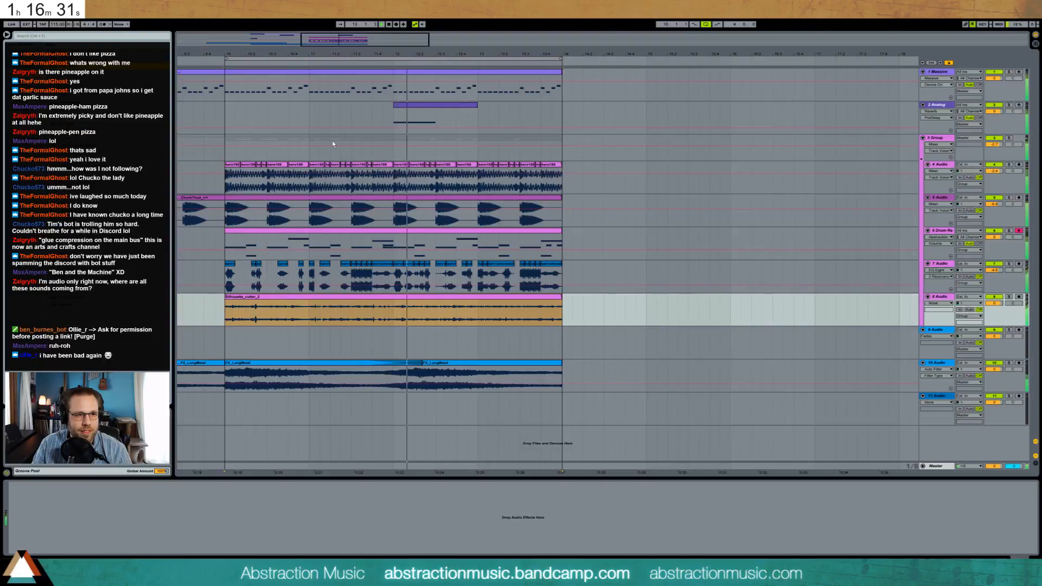
Add Auto Pan to the cutter track with a tempo-synced rate, 100% amount, a different waveform, and 0° phase.
{"action": "left_click_drag", "start_coordinate": [108, 72], "coordinate": [98, 546]}
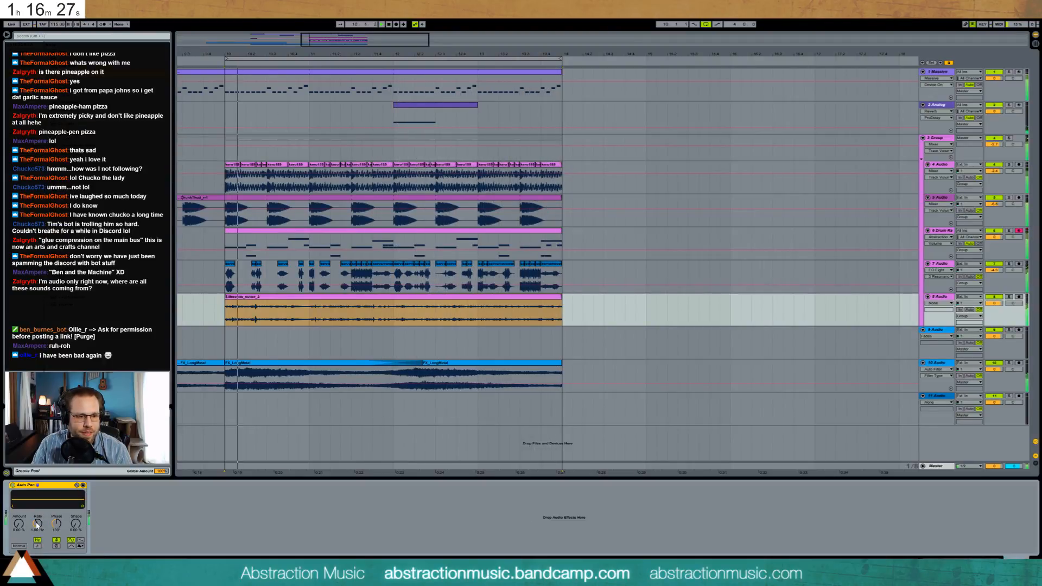
{"action": "left_click", "coordinate": [37, 546]}
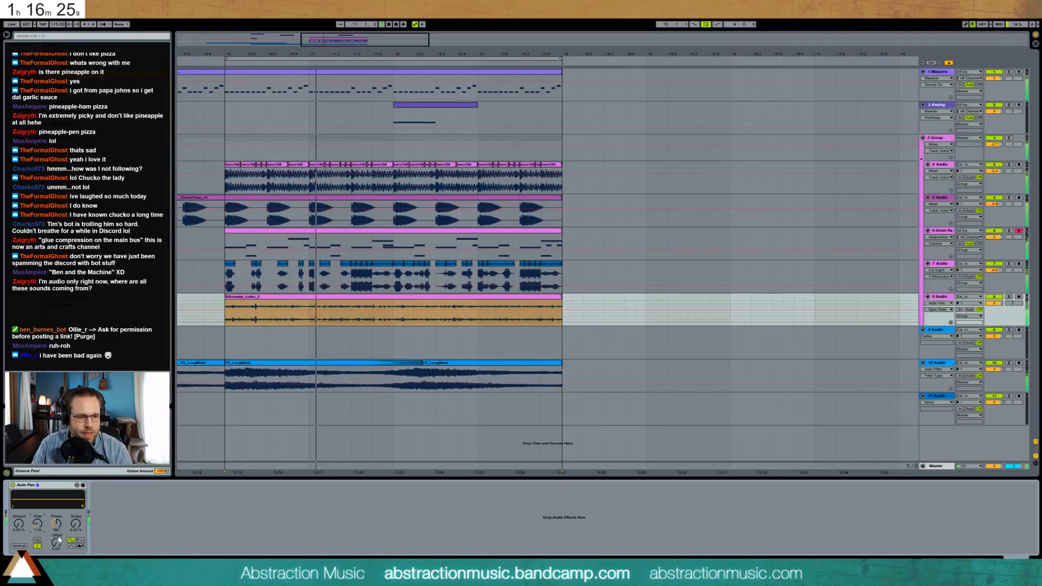
{"action": "left_click_drag", "start_coordinate": [19, 524], "coordinate": [19, 455]}
{"action": "left_click", "coordinate": [75, 524]}
{"action": "mouse_move", "coordinate": [75, 524]}
{"action": "left_mouse_down"}
{"action": "mouse_move", "coordinate": [76, 464]}
{"action": "mouse_move", "coordinate": [76, 529]}
{"action": "left_mouse_up"}
{"action": "left_click", "coordinate": [80, 541]}
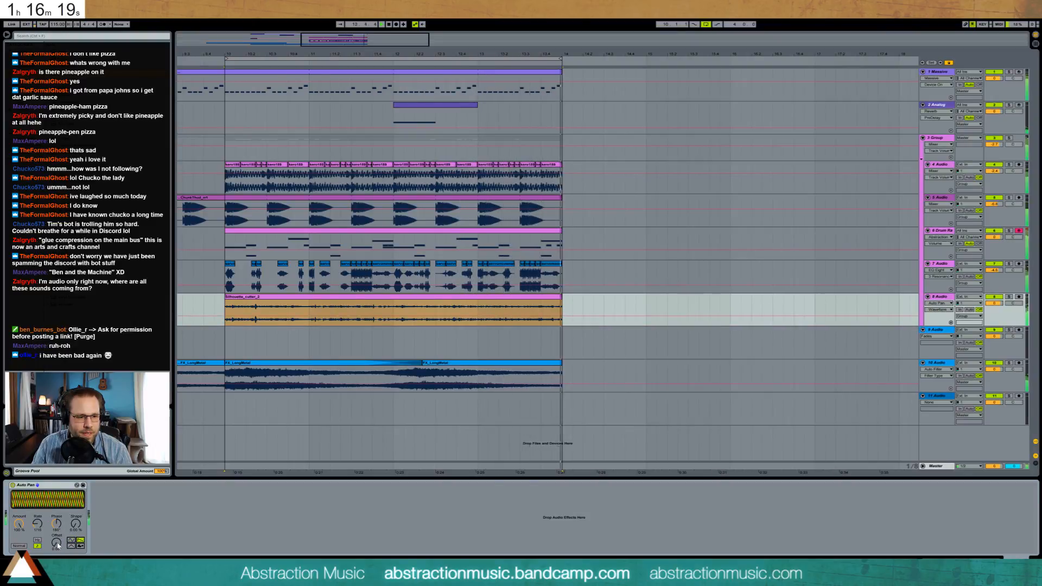
{"action": "left_click_drag", "start_coordinate": [56, 524], "coordinate": [57, 575]}
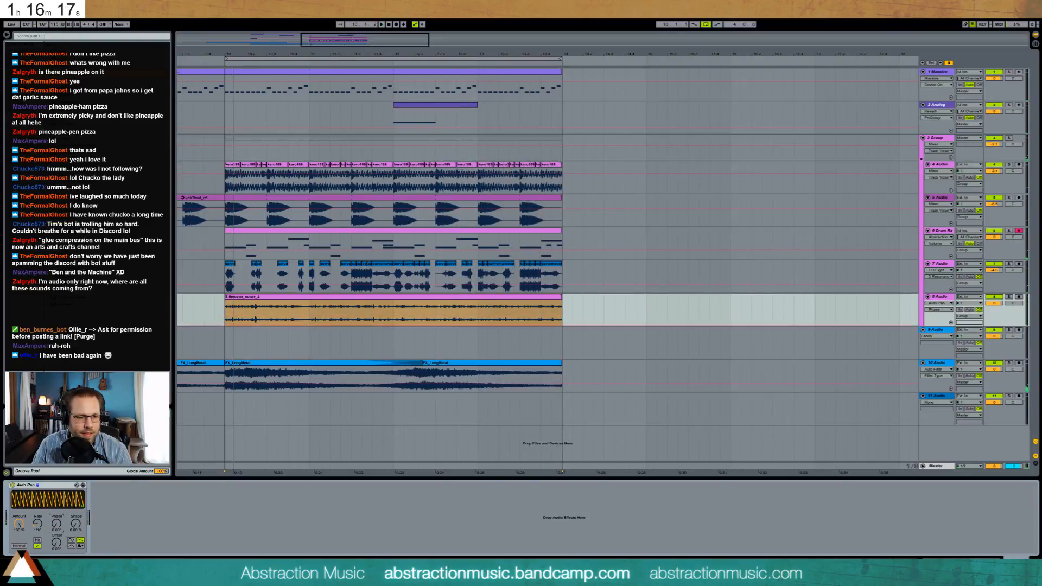
Listen to the auto-panned cutter track soloed, together with the other drum tracks, and within the whole drum group.
{"action": "left_click", "coordinate": [1009, 297]}
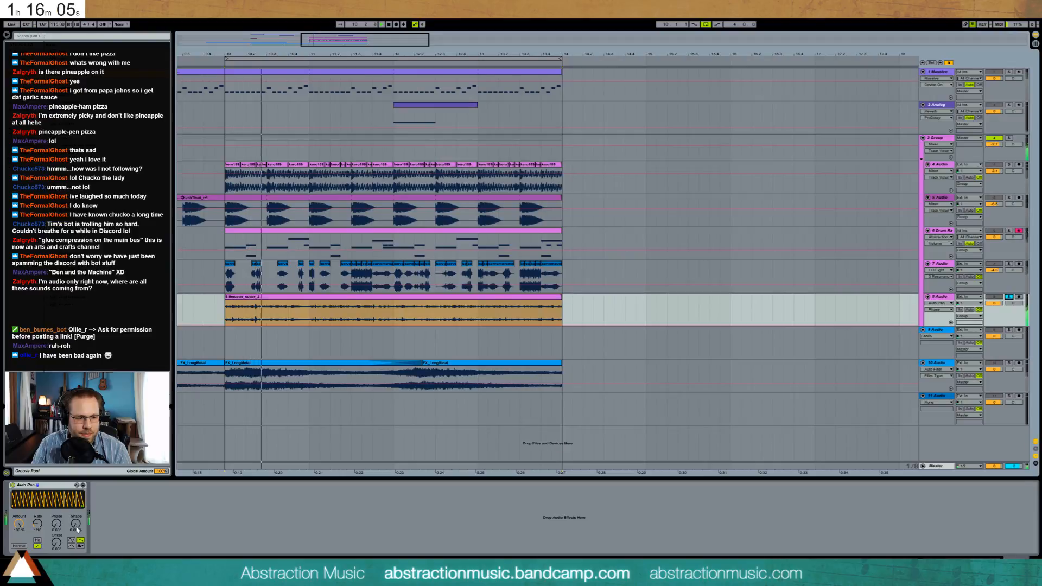
{"action": "mouse_move", "coordinate": [76, 523]}
{"action": "left_mouse_down"}
{"action": "mouse_move", "coordinate": [76, 507]}
{"action": "mouse_move", "coordinate": [76, 524]}
{"action": "left_mouse_up"}
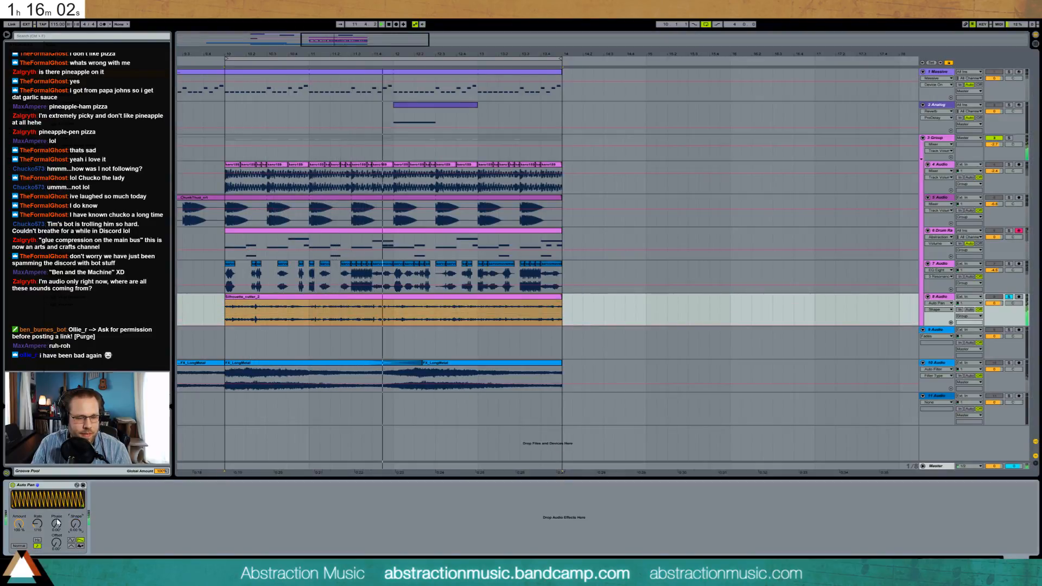
{"action": "left_click", "coordinate": [1009, 263]}
{"action": "left_click", "coordinate": [1008, 231]}
{"action": "left_click", "coordinate": [1008, 197]}
{"action": "left_click", "coordinate": [1008, 138]}
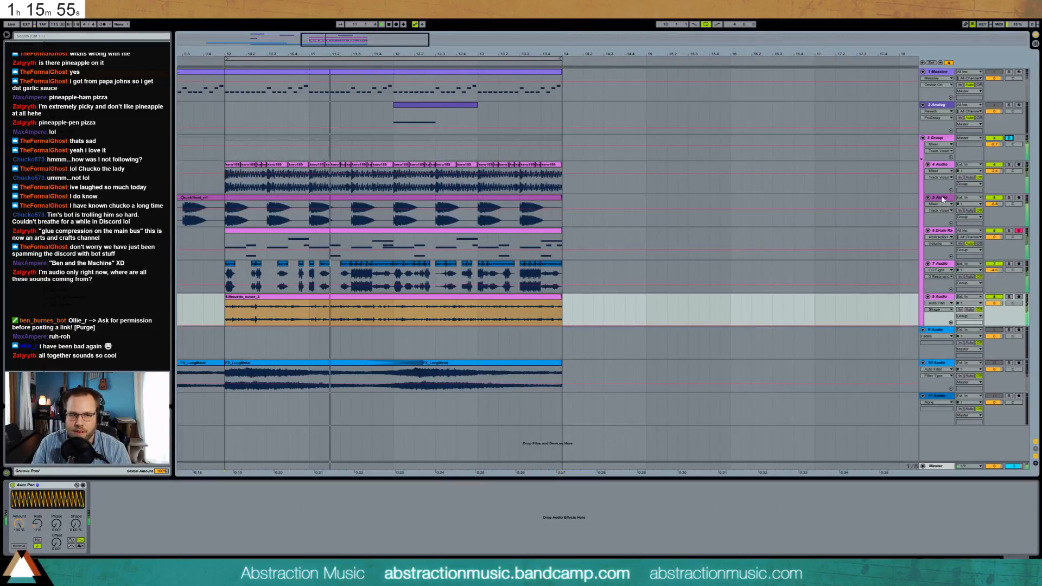
Inspect the drum rack's VEC2 Snares sample, play the full mix with the drum group unsoloed, and return to bar 10.
{"action": "left_click", "coordinate": [304, 214]}
{"action": "left_click", "coordinate": [322, 232]}
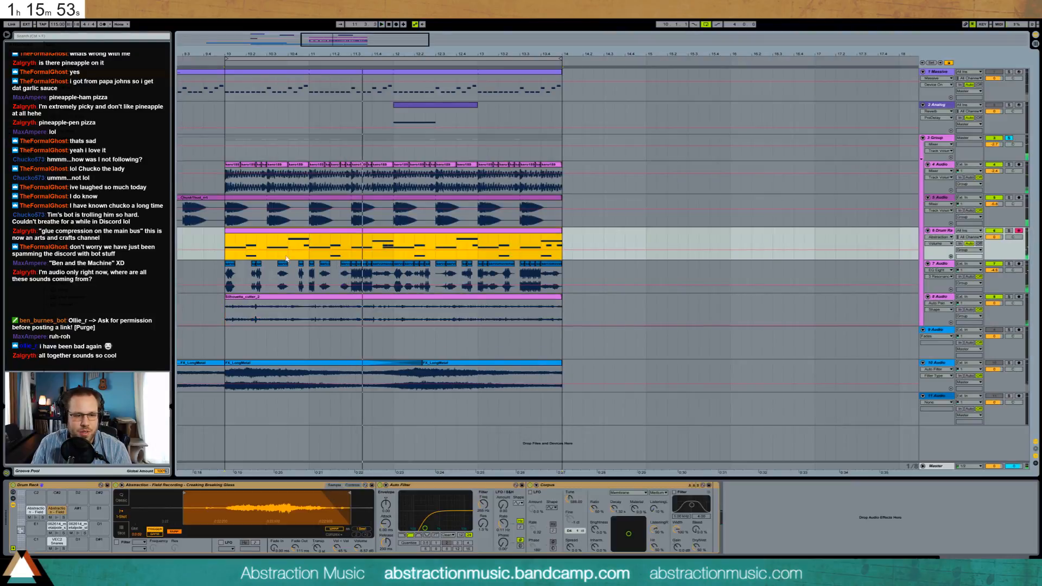
{"action": "left_click", "coordinate": [56, 543]}
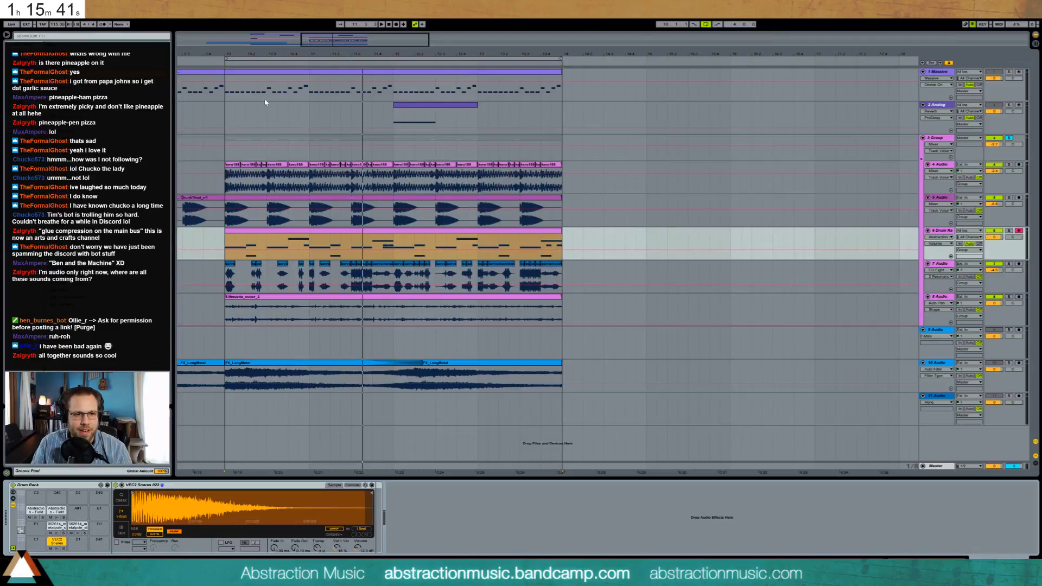
{"action": "left_click", "coordinate": [1009, 138]}
{"action": "key", "text": "space"}
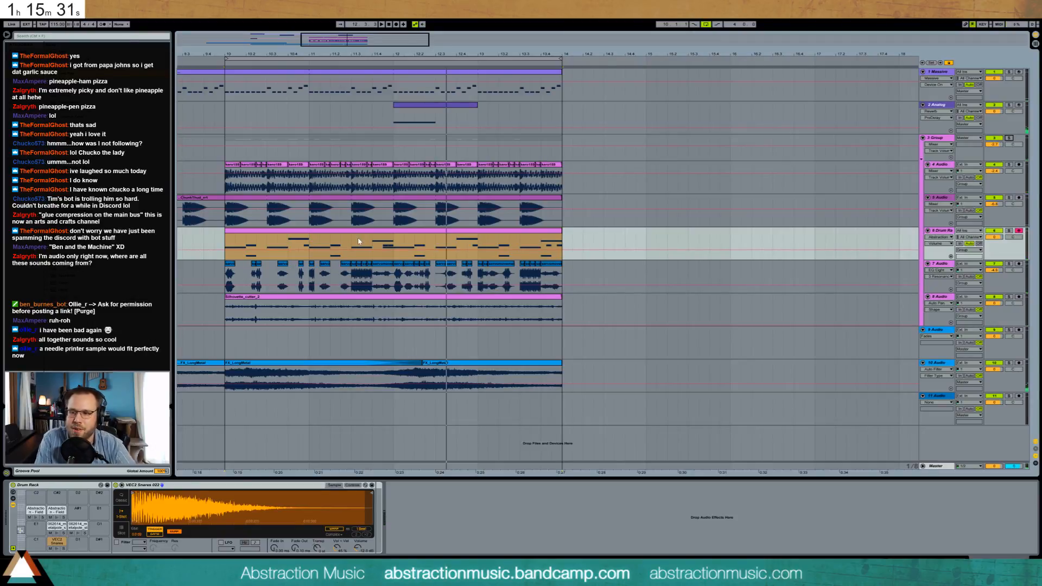
{"action": "left_click", "coordinate": [223, 239]}
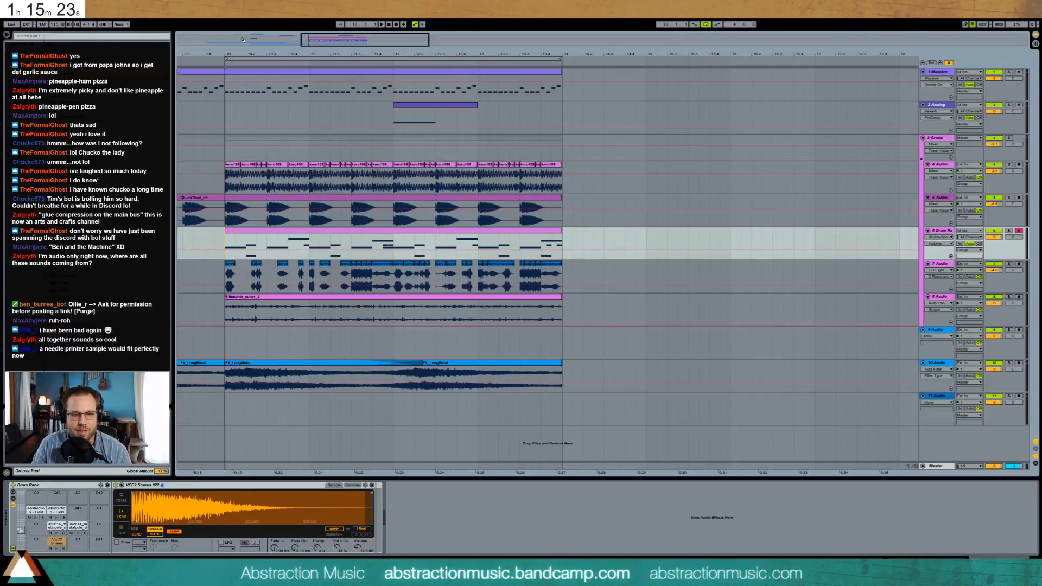
Play the arrangement from the start of the Massive clip at bar 6.
{"action": "left_click", "coordinate": [660, 99]}
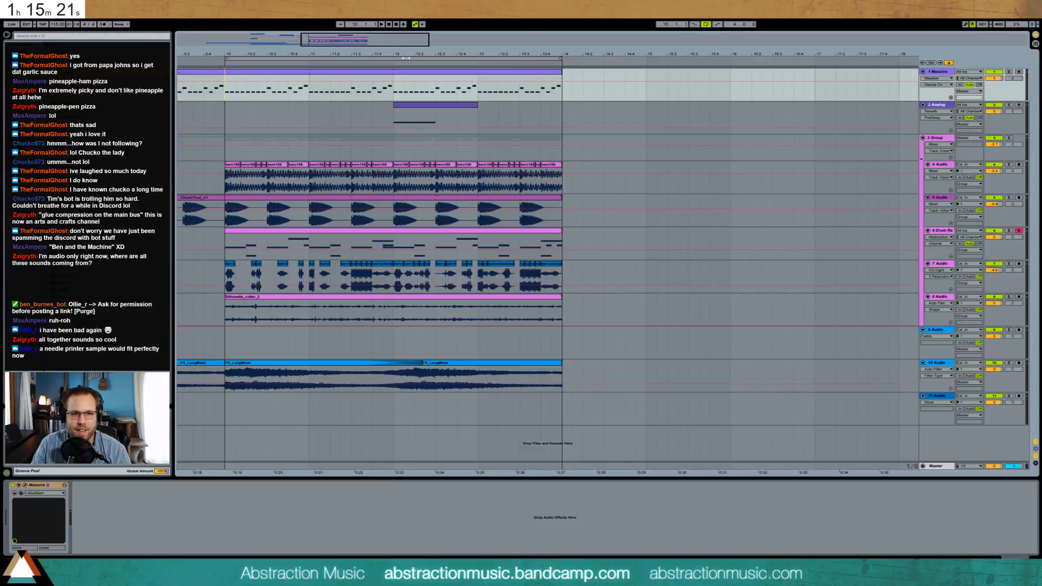
{"action": "key", "text": "minus"}
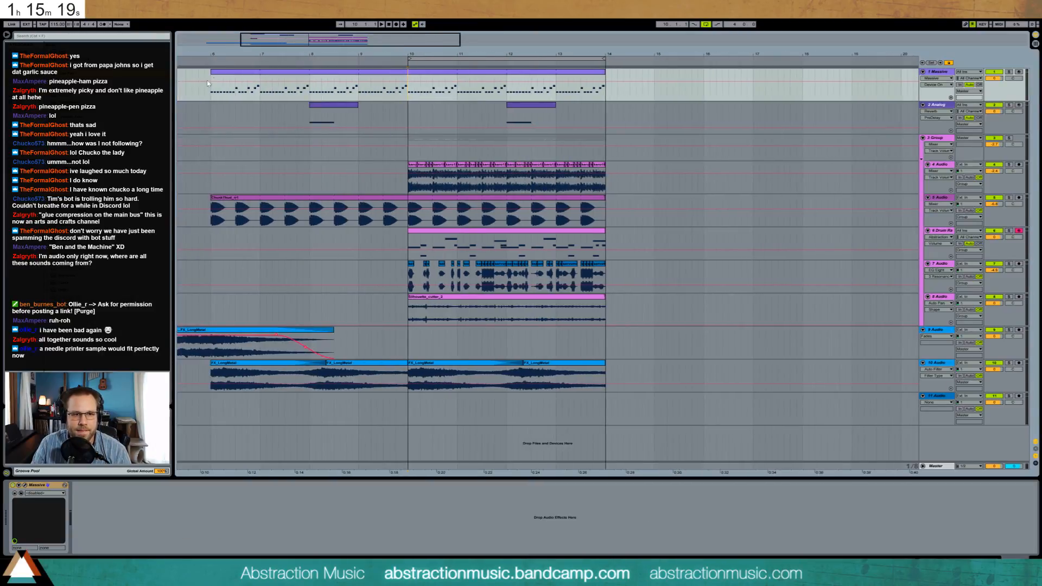
{"action": "left_click", "coordinate": [211, 92]}
{"action": "key", "text": "space"}
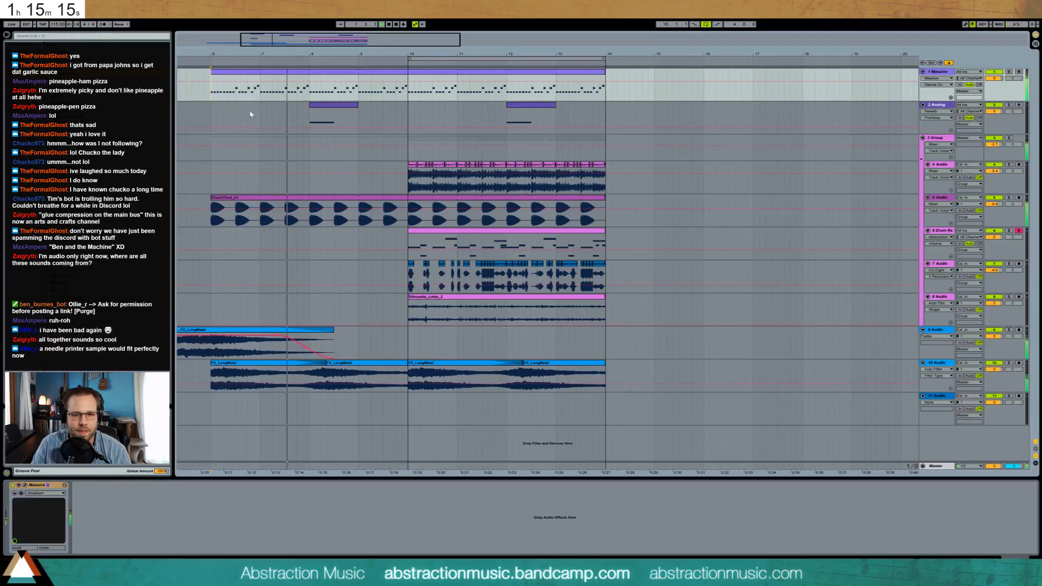
Insert a new MIDI track below the Analog track and rename the Analog track "Wash".
{"action": "left_click", "coordinate": [940, 107]}
{"action": "key", "text": "ctrl+shift+t"}
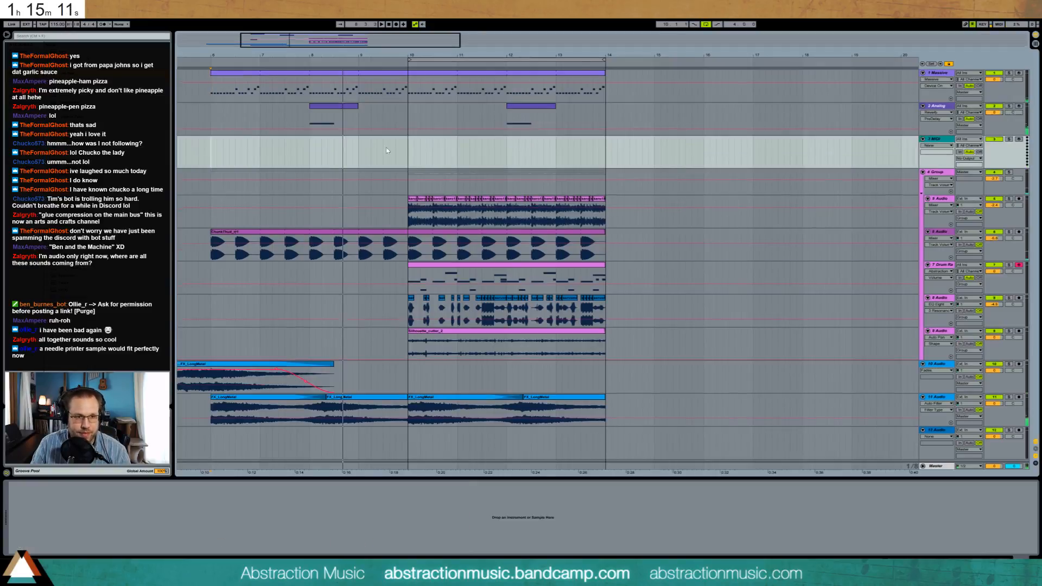
{"action": "left_click", "coordinate": [943, 108]}
{"action": "key", "text": "ctrl+r"}
{"action": "type", "text": "Wash"}
{"action": "key", "text": "Return"}
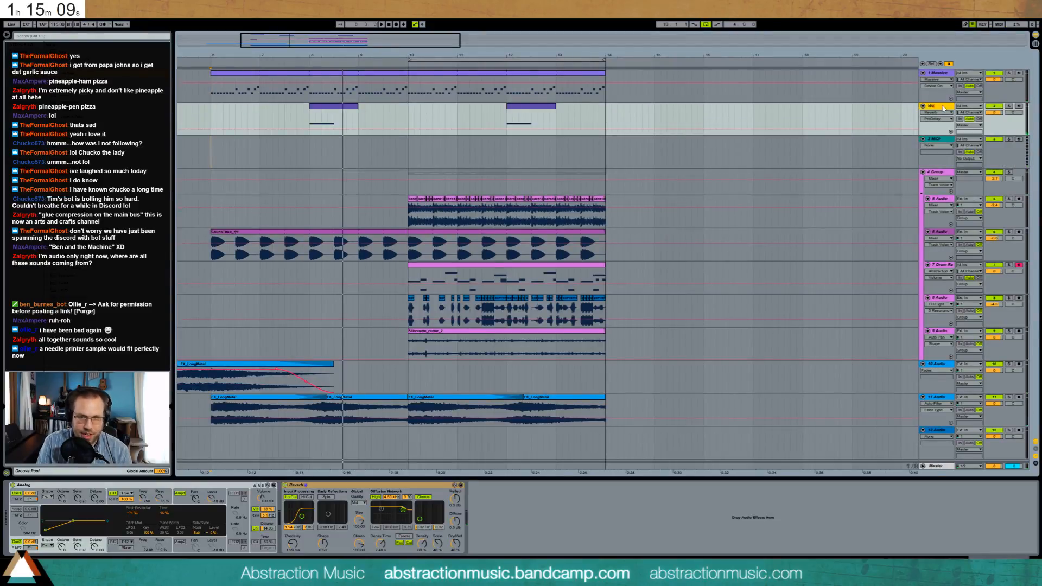
Rename the Massive track "Mainbass" and the empty MIDI track "BassAdd".
{"action": "left_click", "coordinate": [943, 74]}
{"action": "key", "text": "ctrl+r"}
{"action": "type", "text": "Mai"}
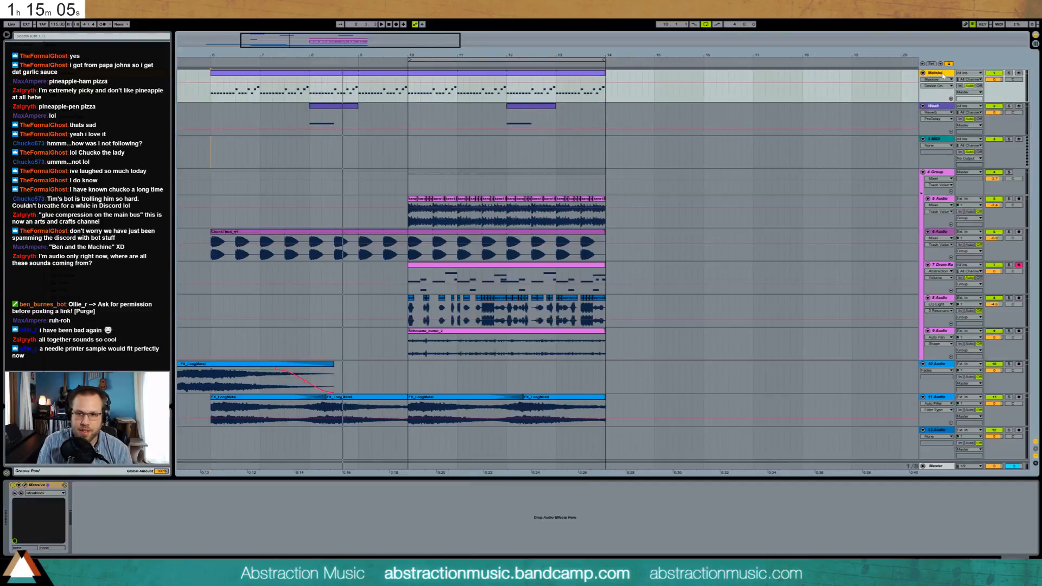
{"action": "left_click", "coordinate": [939, 141]}
{"action": "key", "text": "ctrl+r"}
{"action": "type", "text": "B"}
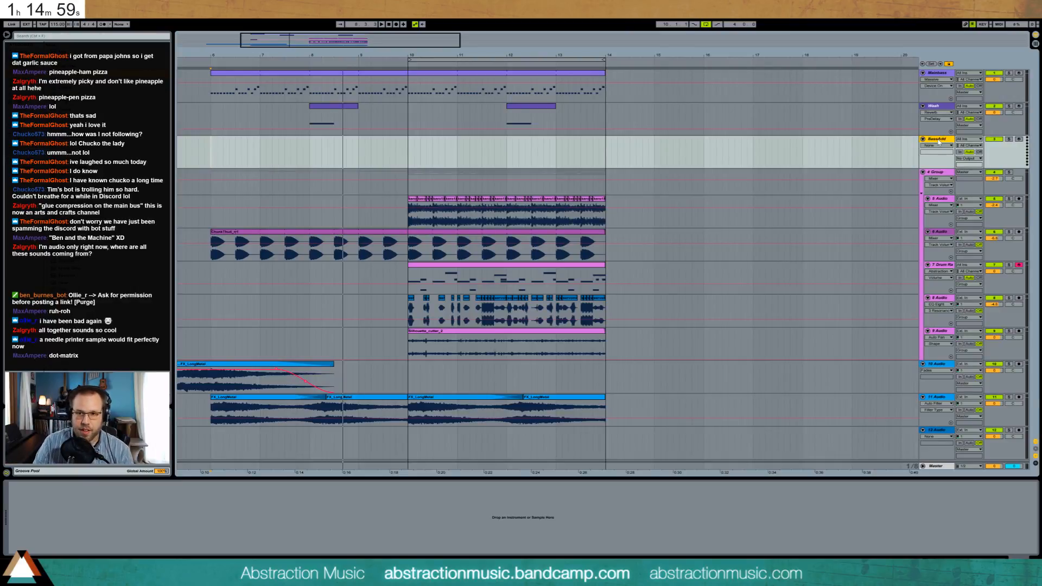
Rename the drum group "Drums" and the first audio track inside it "Stuff".
{"action": "left_click", "coordinate": [934, 173]}
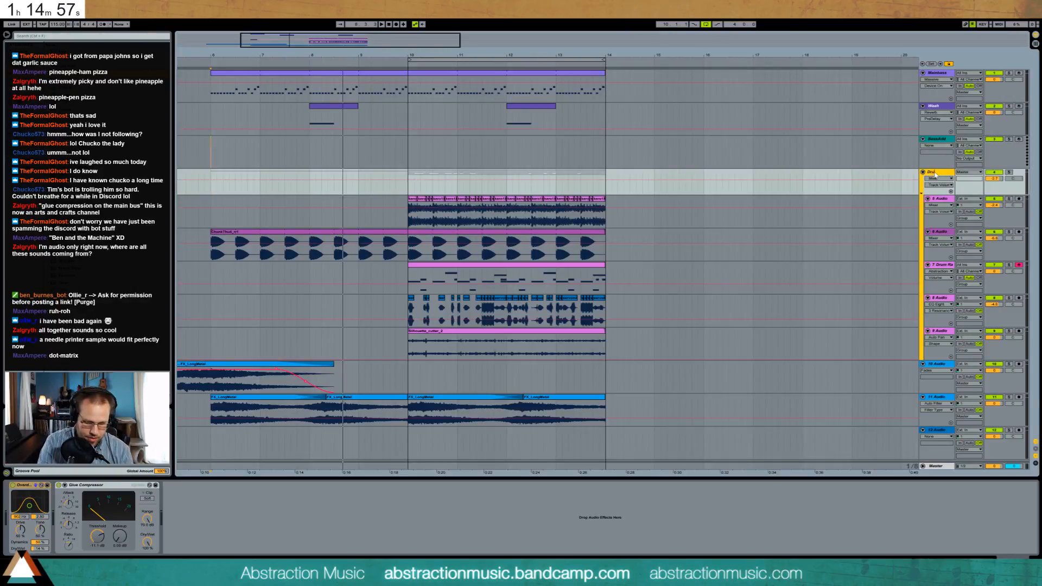
{"action": "left_click", "coordinate": [939, 203]}
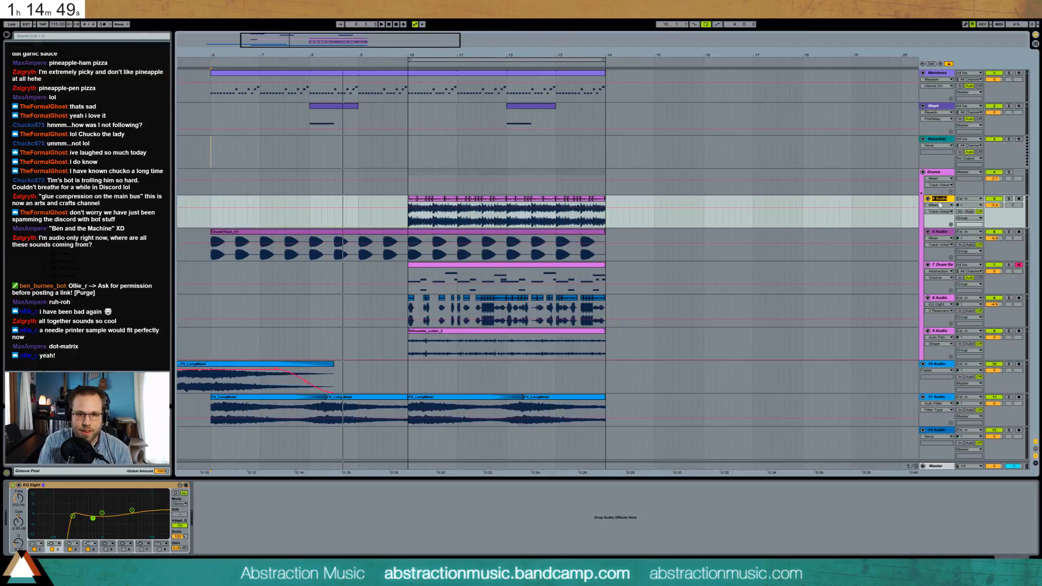
{"action": "type", "text": "S"}
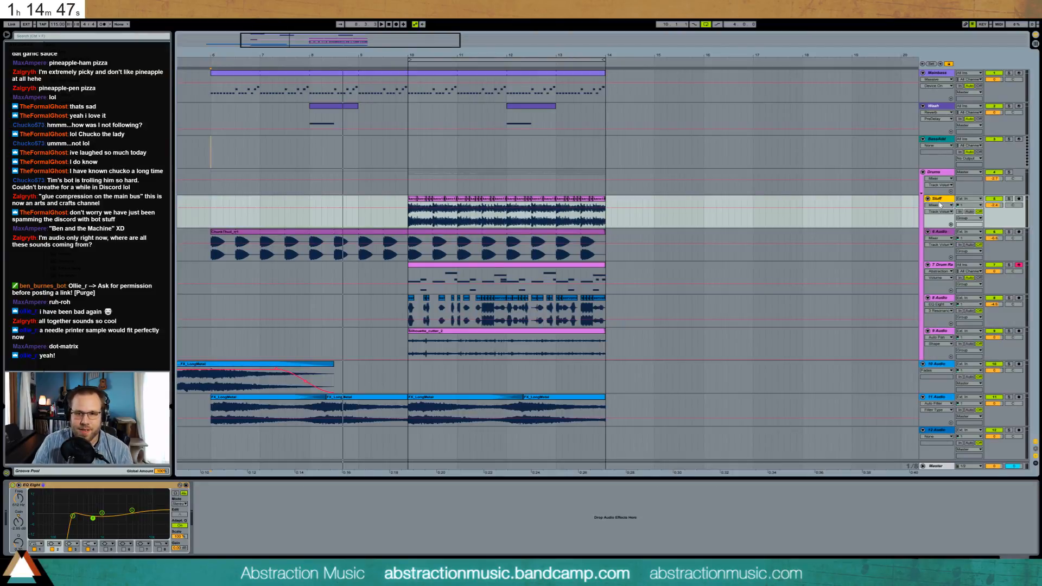
{"action": "type", "text": "tuff"}
Move the kick audio track above Stuff in the Drums group and rename it "Kick".
{"action": "left_click_drag", "start_coordinate": [939, 233], "coordinate": [940, 201]}
{"action": "key", "text": "ctrl+r"}
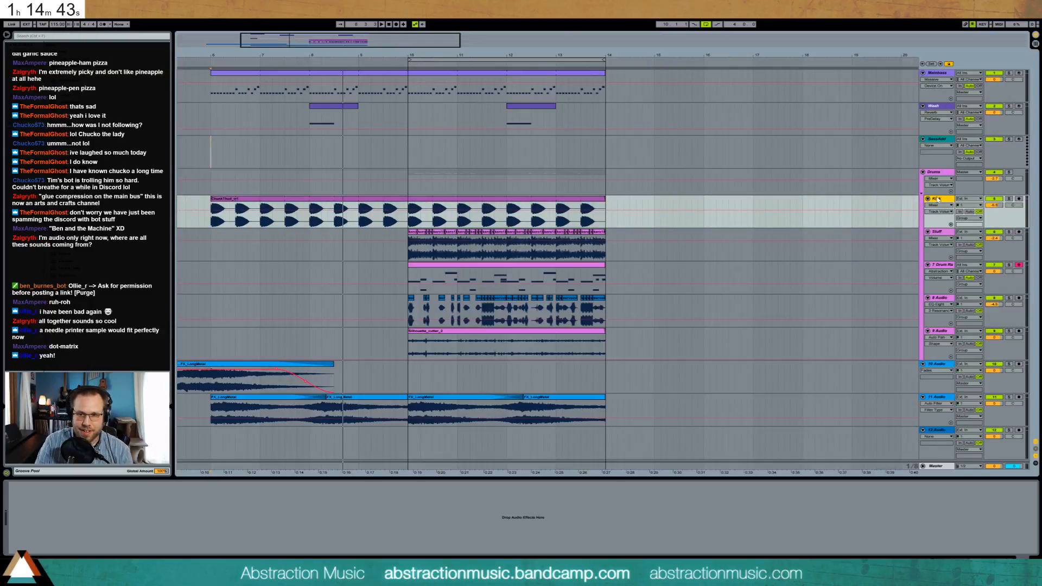
{"action": "key", "text": "Return"}
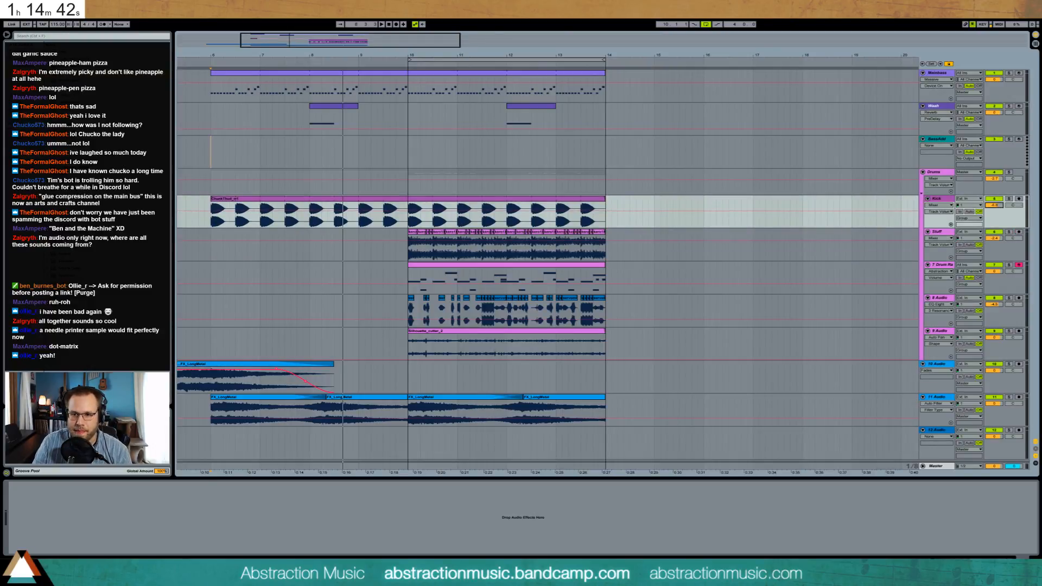
{"action": "left_click", "coordinate": [938, 263]}
{"action": "key", "text": "ctrl+r"}
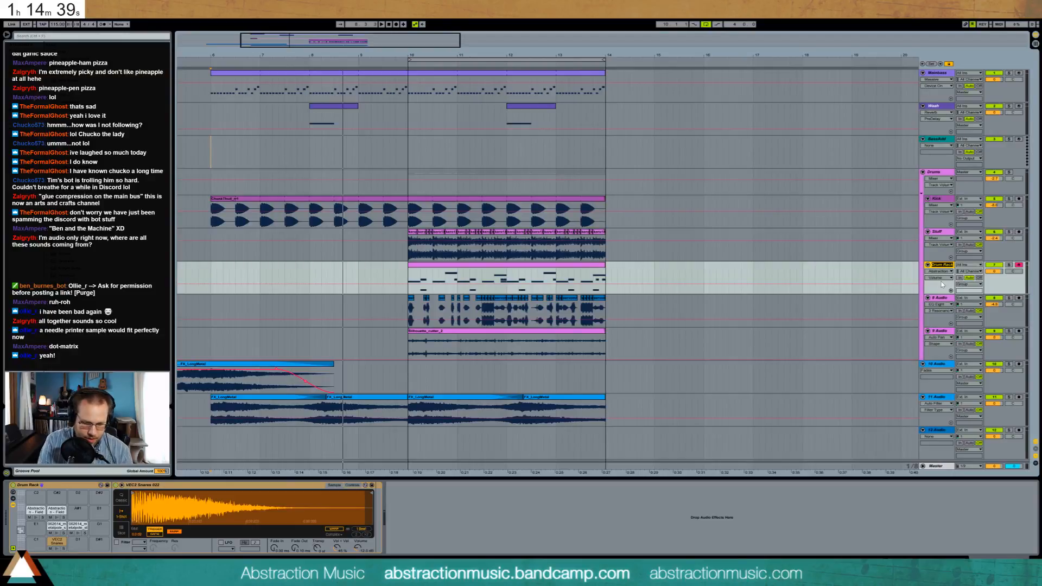
{"action": "type", "text": "Sa"}
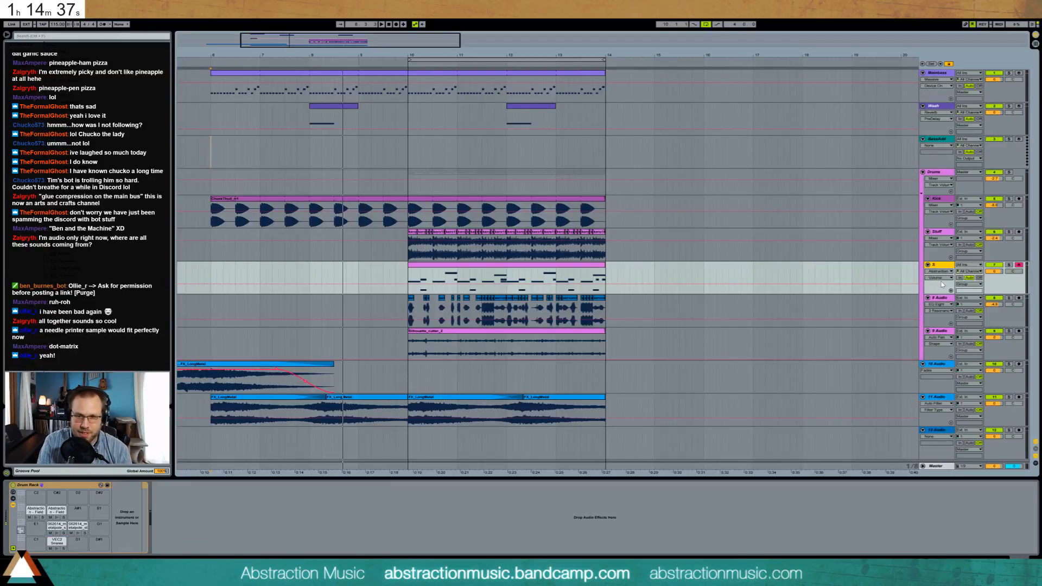
{"action": "key", "text": "ctrl+z"}
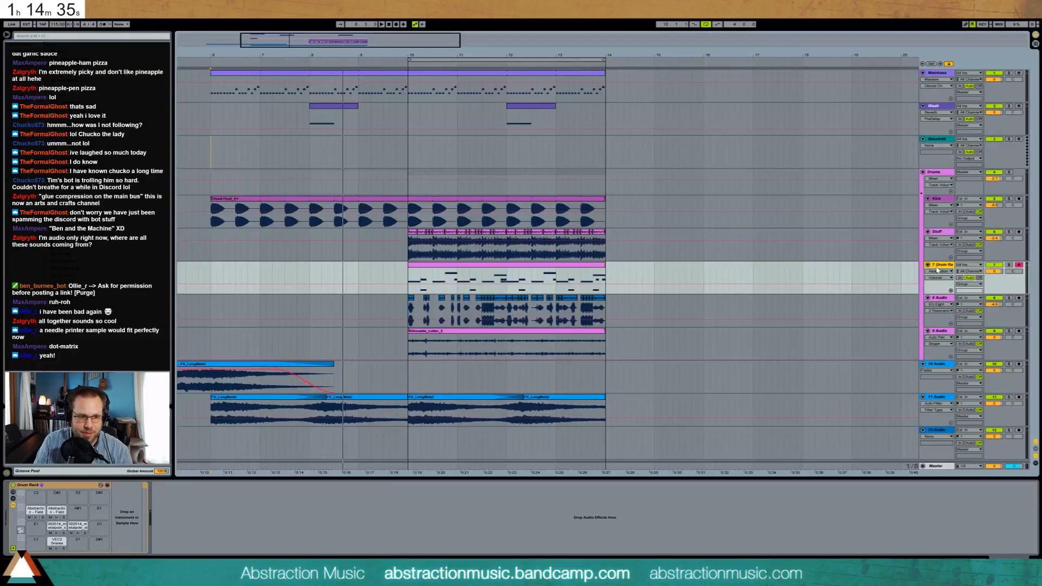
Rename the drum rack track "MoreStuff", the sliced servo track "Servos", and the cutter track "CuttingMa".
{"action": "left_click", "coordinate": [73, 527]}
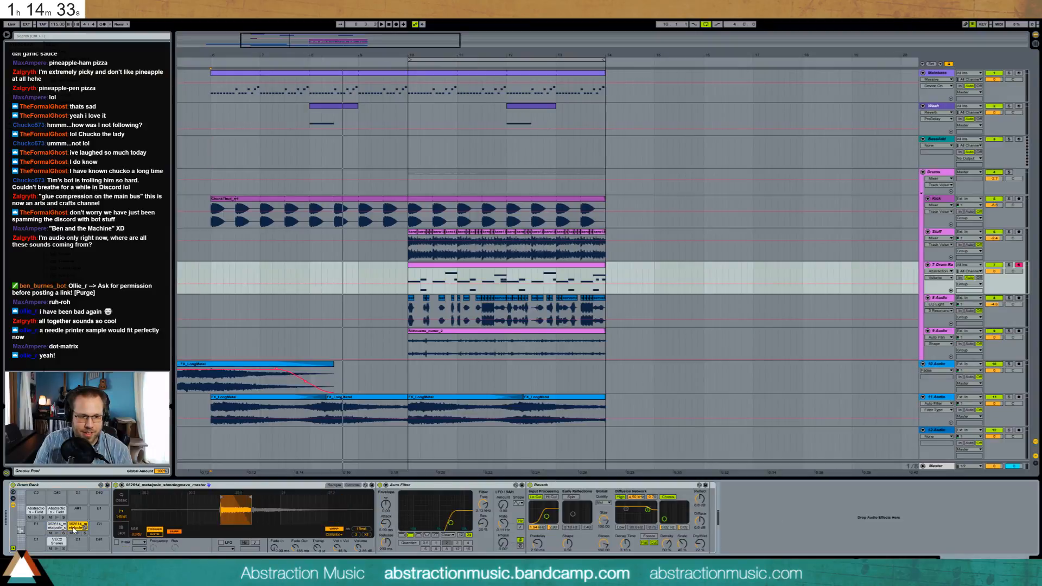
{"action": "key", "text": "ctrl+r"}
{"action": "type", "text": "Mor"}
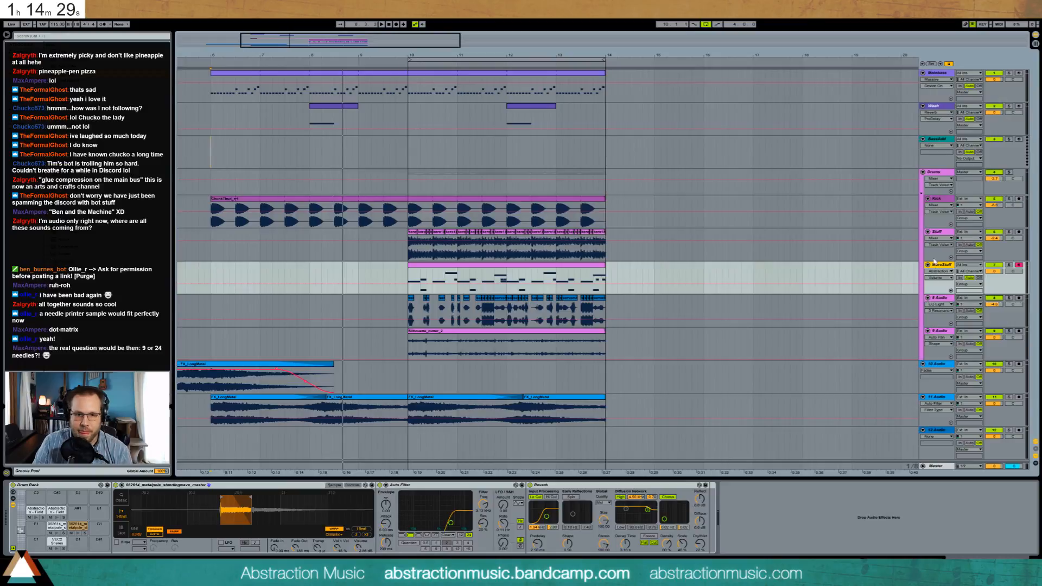
{"action": "left_click", "coordinate": [939, 298]}
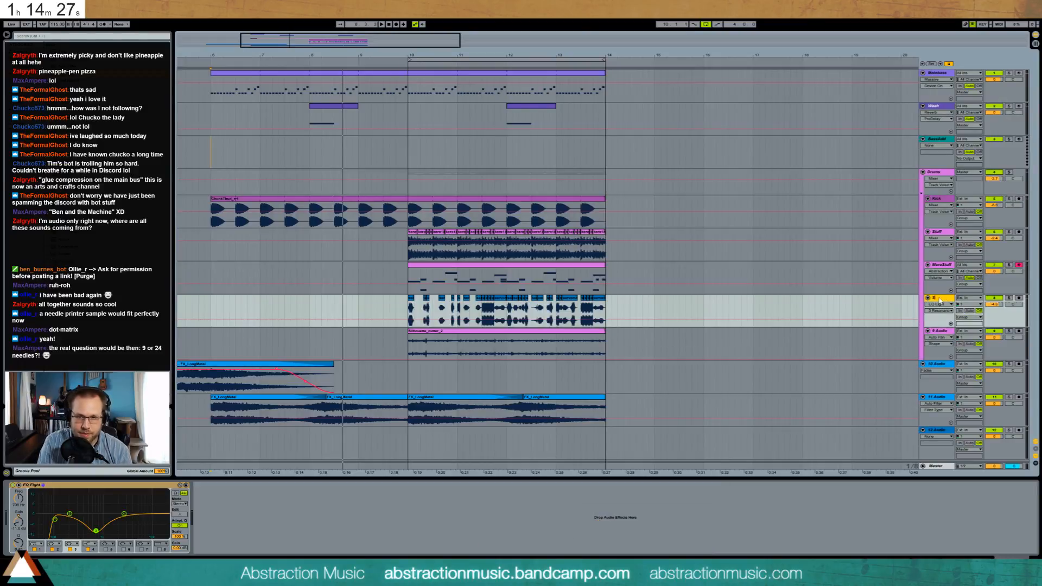
{"action": "left_click", "coordinate": [941, 331]}
{"action": "type", "text": "CuttingMa"}
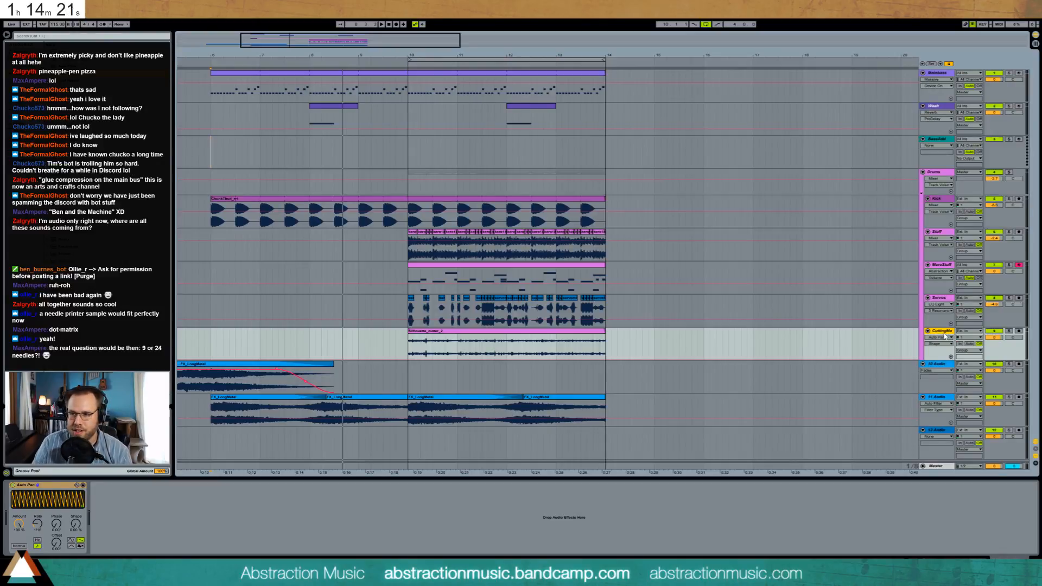
Fold all five tracks inside the Drums group and play the arrangement from bar 6 into the drum section.
{"action": "left_click", "coordinate": [927, 330]}
{"action": "left_click", "coordinate": [927, 298]}
{"action": "left_click", "coordinate": [927, 265]}
{"action": "left_click", "coordinate": [928, 231]}
{"action": "left_click", "coordinate": [928, 198]}
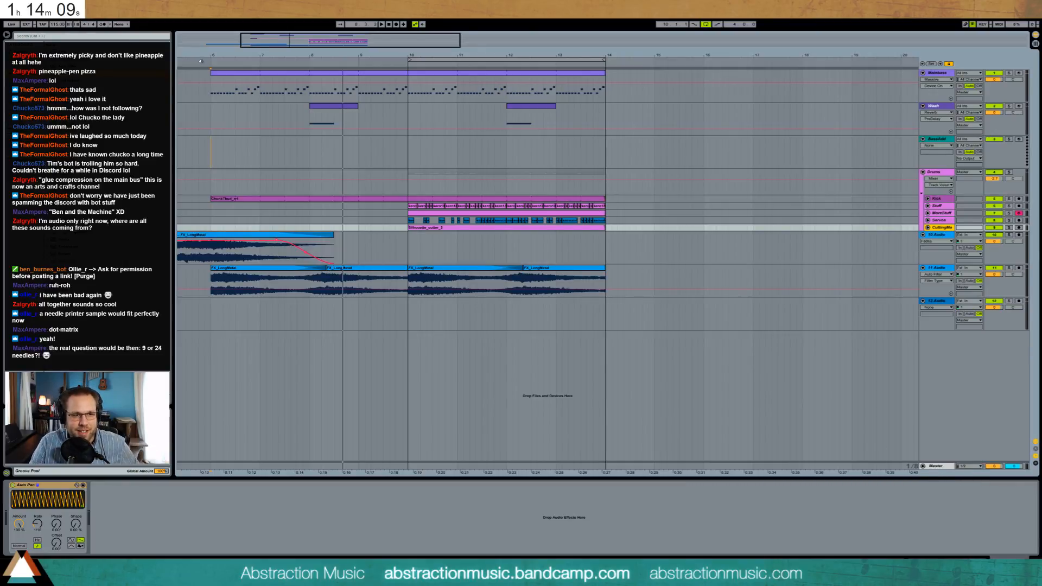
{"action": "left_click", "coordinate": [204, 61]}
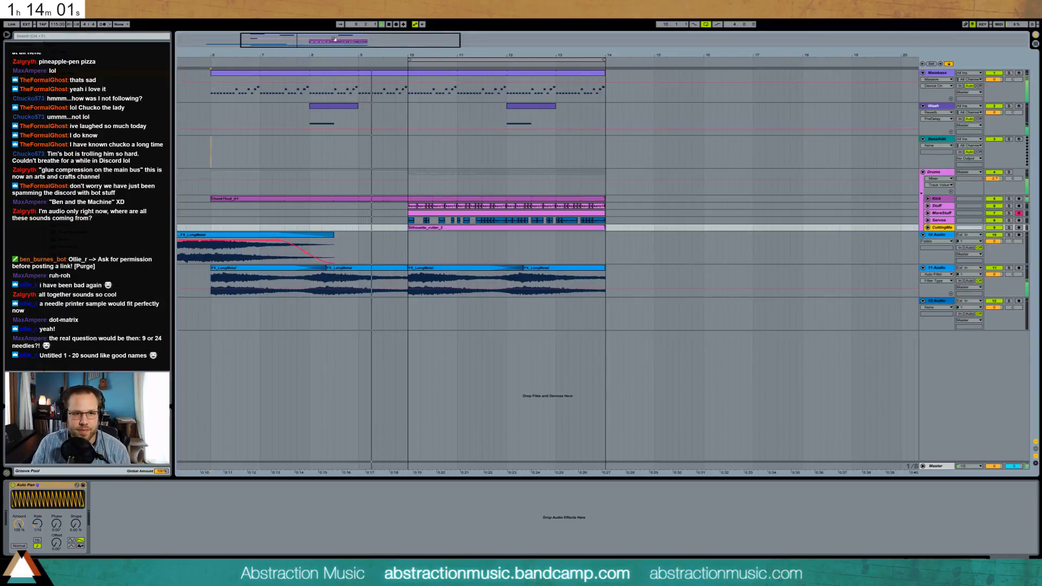
{"action": "key", "text": "space"}
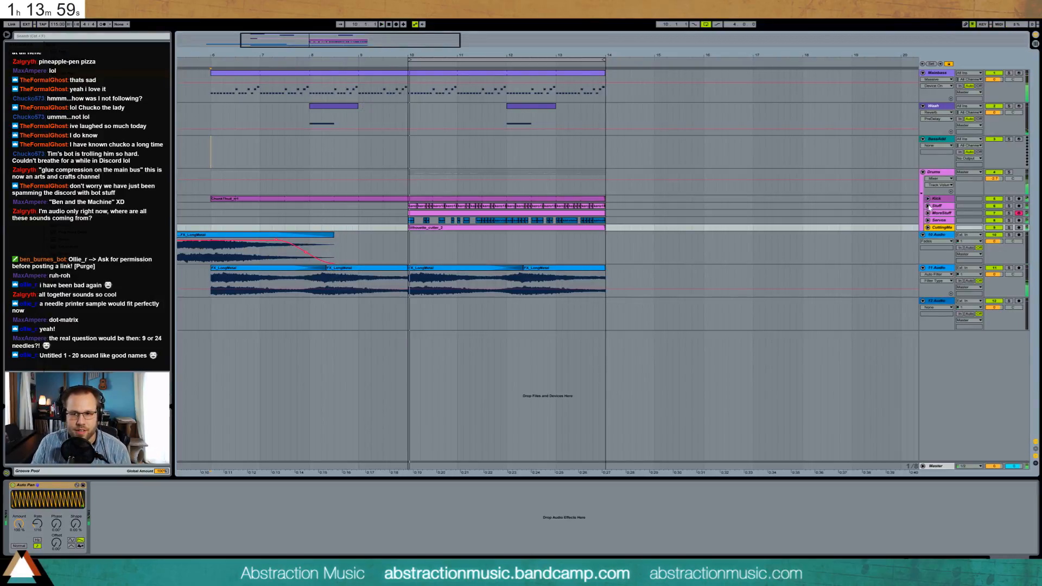
Move the unfolded MoreStuff track above Stuff and insert an empty one-bar MIDI clip on it at bar 9.
{"action": "left_click", "coordinate": [927, 206]}
{"action": "left_click", "coordinate": [927, 206]}
{"action": "left_click", "coordinate": [927, 213]}
{"action": "left_click", "coordinate": [938, 212]}
{"action": "left_click_drag", "start_coordinate": [942, 214], "coordinate": [406, 216]}
{"action": "key", "text": "ctrl+shift+m"}
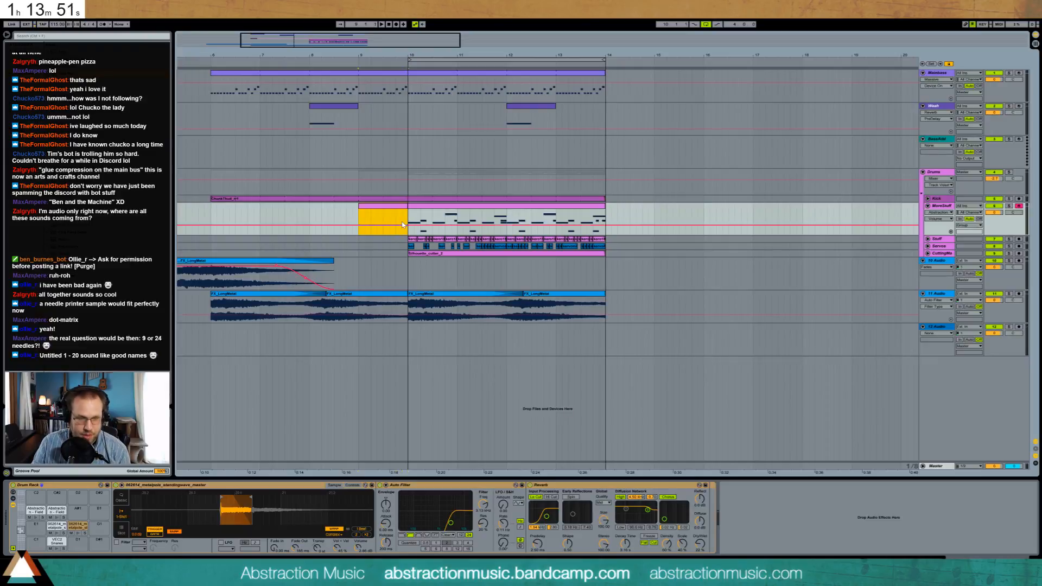
Add three consecutive equal-length VEC2 Snares notes filling the end of the bar 9 clip and play the transition into bar 10.
{"action": "double_click", "coordinate": [398, 210]}
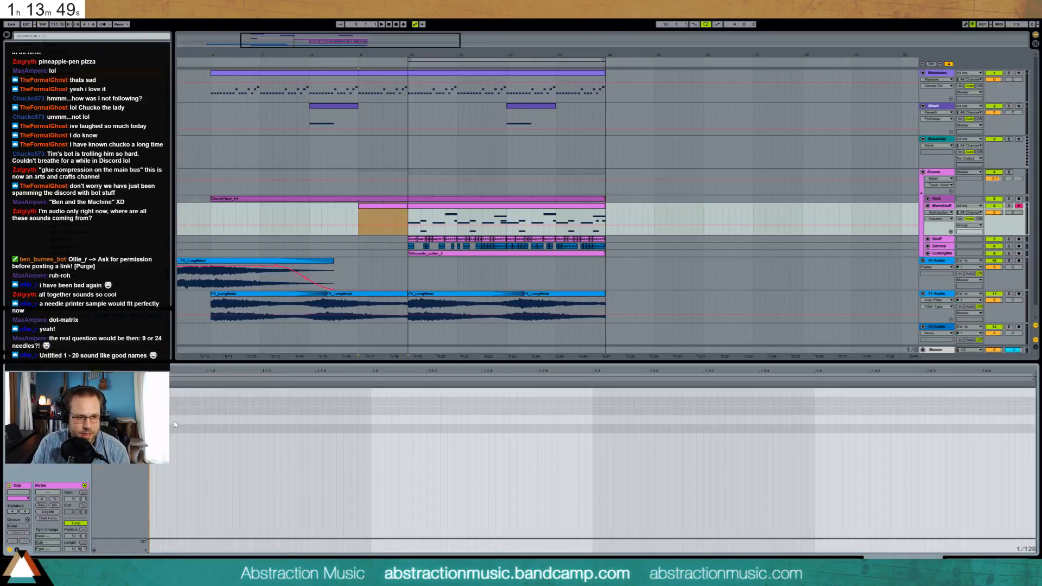
{"action": "double_click", "coordinate": [708, 430]}
{"action": "left_click_drag", "start_coordinate": [728, 428], "coordinate": [814, 429]}
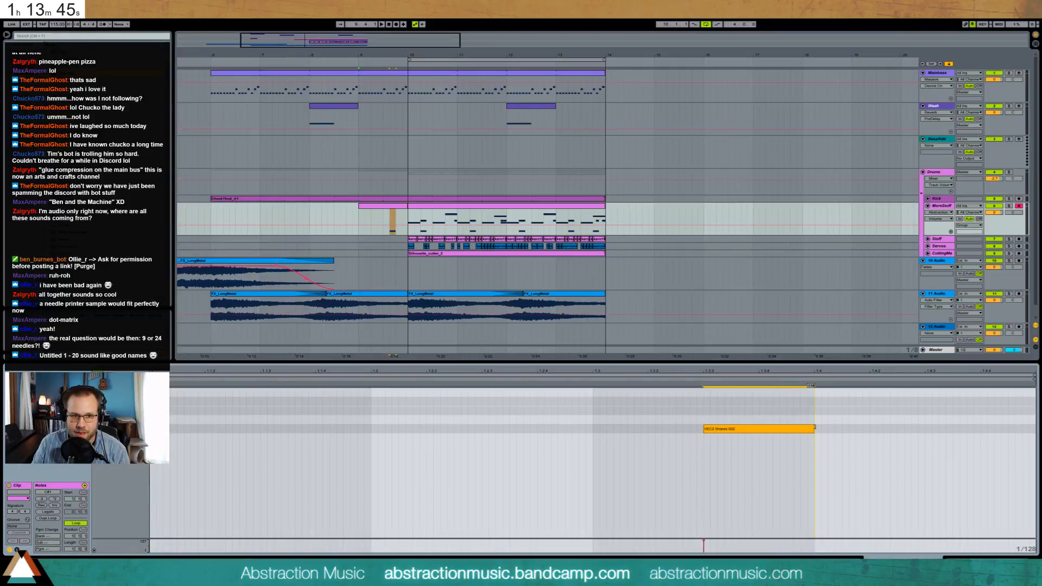
{"action": "key", "text": "ctrl+d"}
{"action": "key", "text": "ctrl+d"}
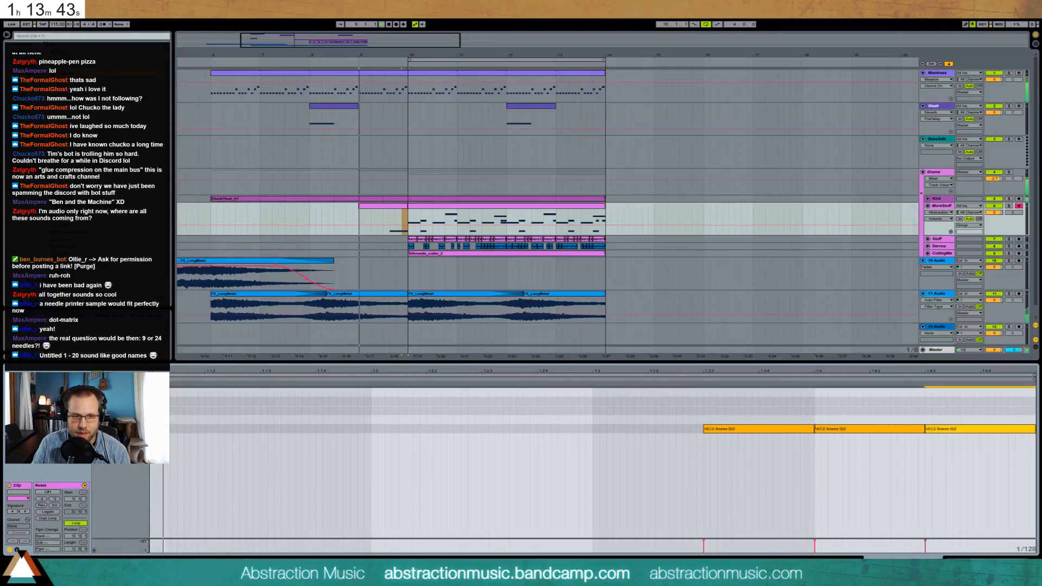
{"action": "key", "text": "space"}
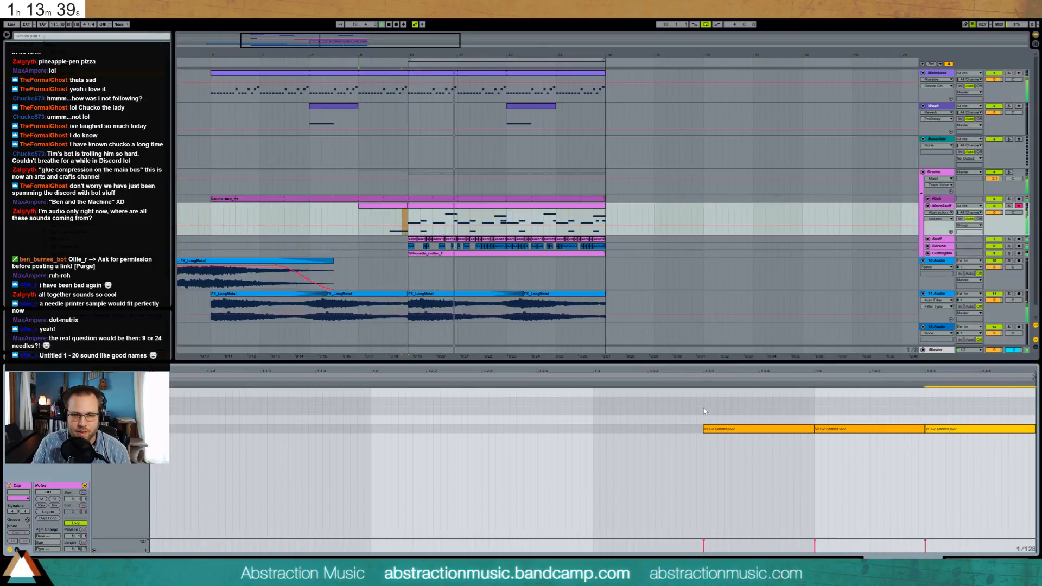
Delete the first two snare notes and add one half-length snare note directly before the remaining one.
{"action": "left_click_drag", "start_coordinate": [749, 405], "coordinate": [874, 462]}
{"action": "key", "text": "Delete"}
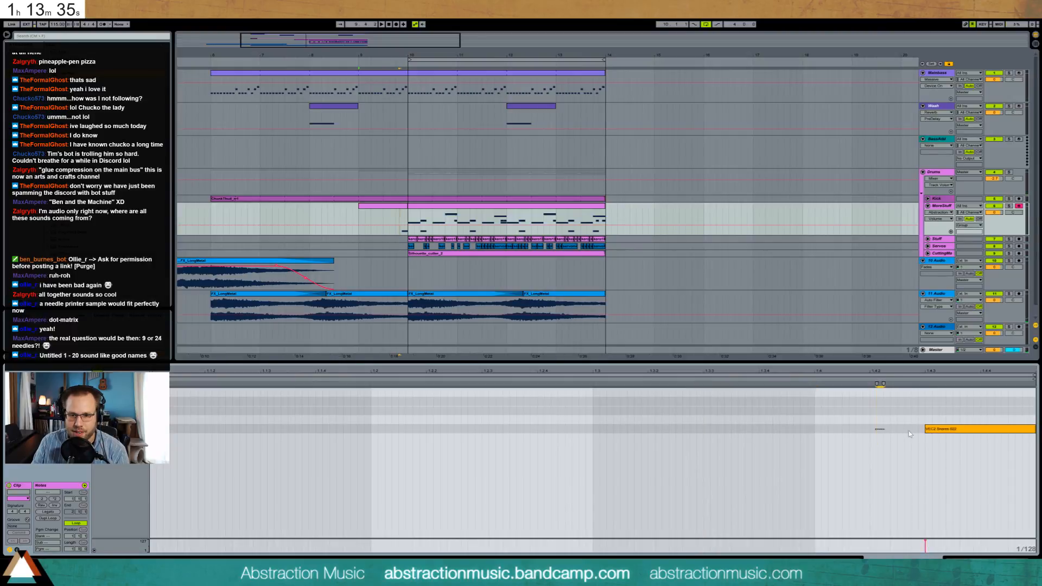
{"action": "left_click_drag", "start_coordinate": [872, 433], "coordinate": [924, 426]}
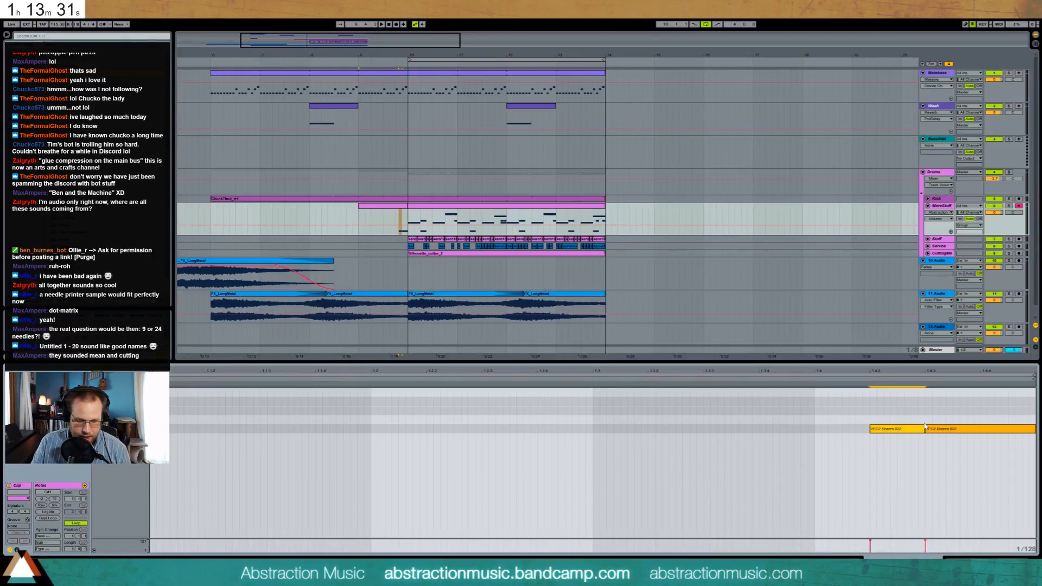
{"action": "key", "text": "shift+Tab"}
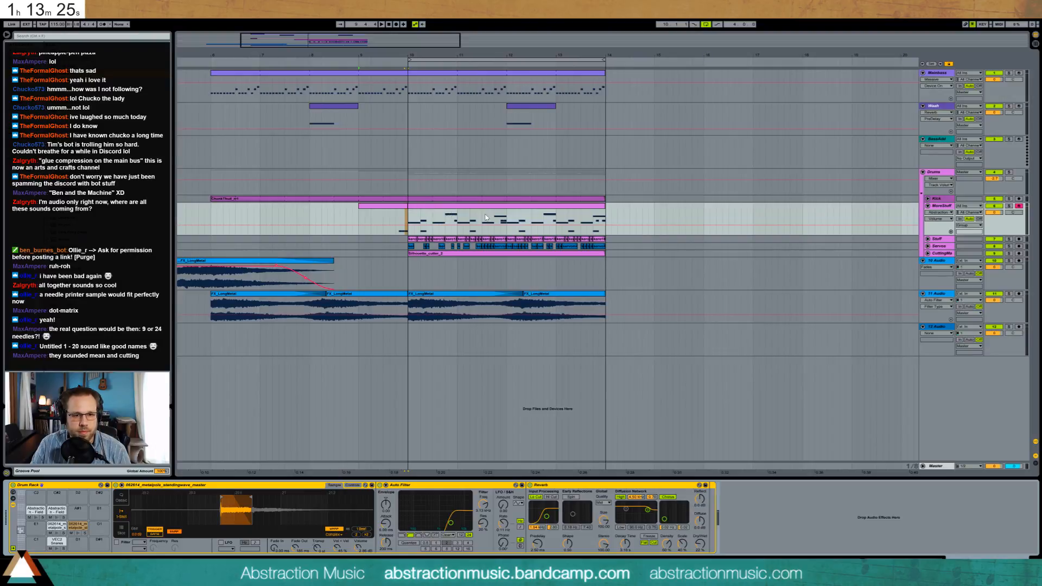
Place a bass audio sample on the BassAdd track at bar 10 and play it in the mix.
{"action": "left_click", "coordinate": [936, 140]}
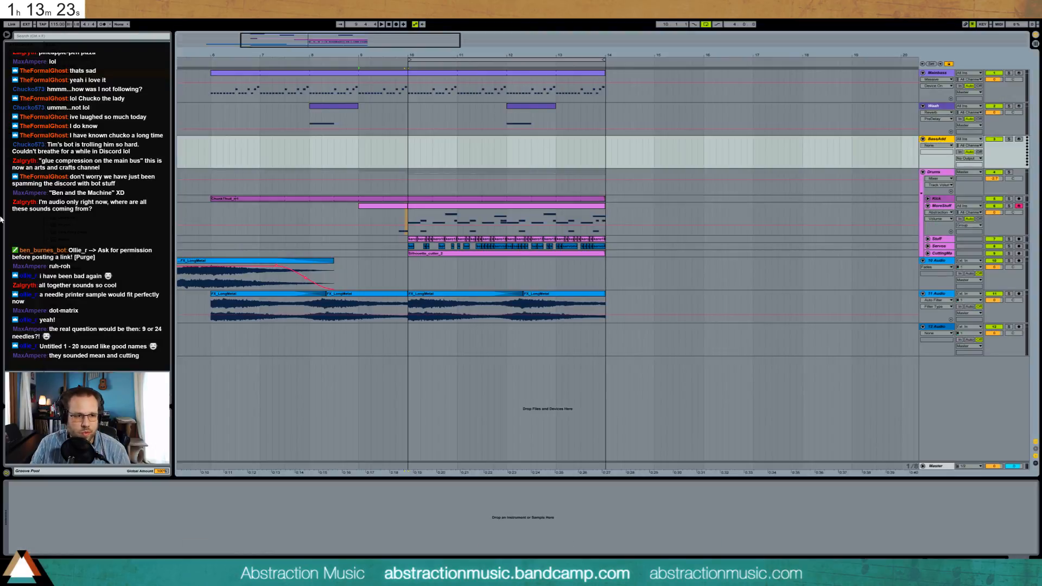
{"action": "left_click", "coordinate": [3, 135]}
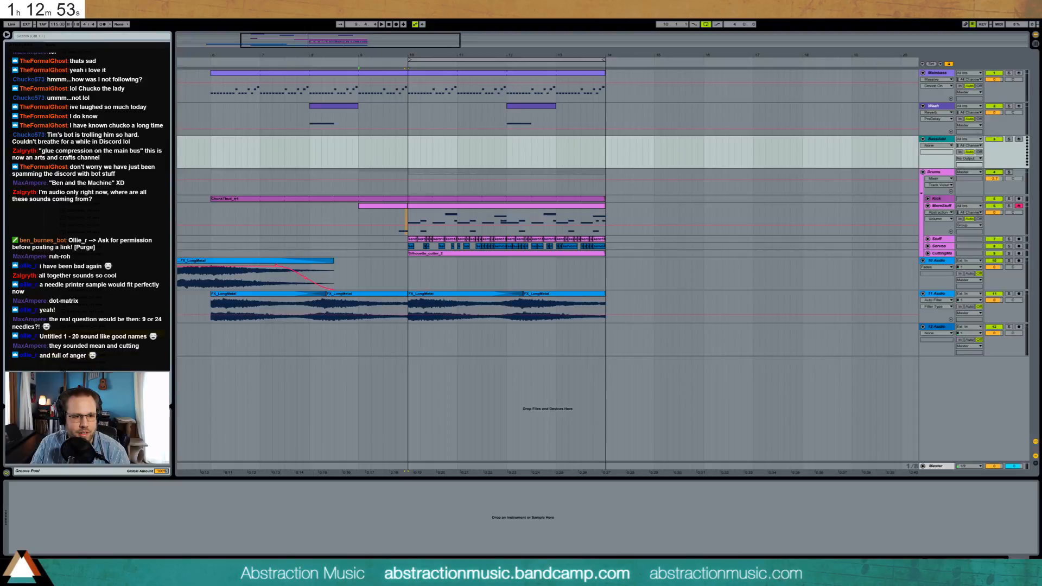
{"action": "left_click_drag", "start_coordinate": [425, 220], "coordinate": [407, 154]}
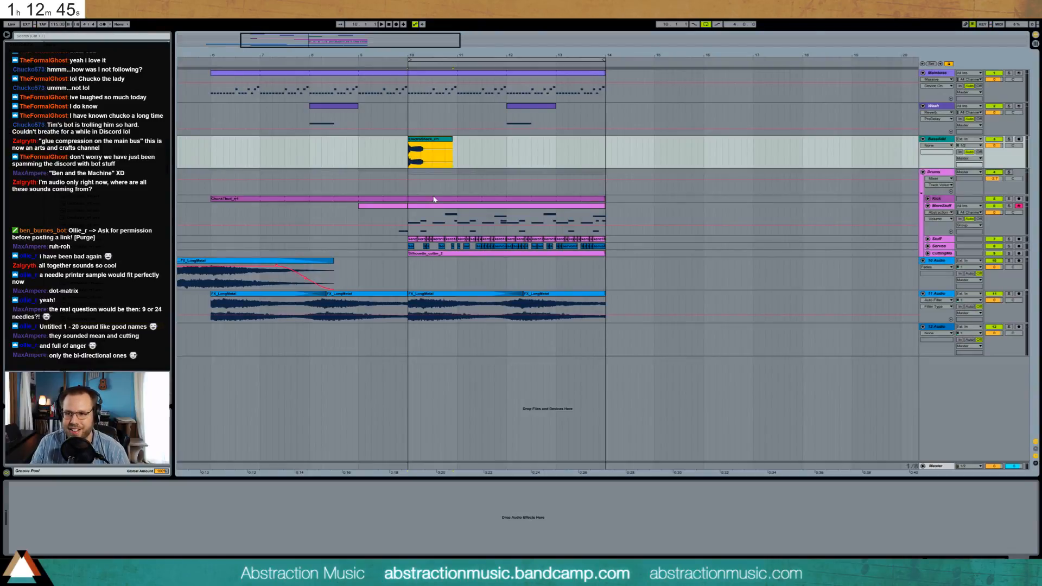
{"action": "key", "text": "space"}
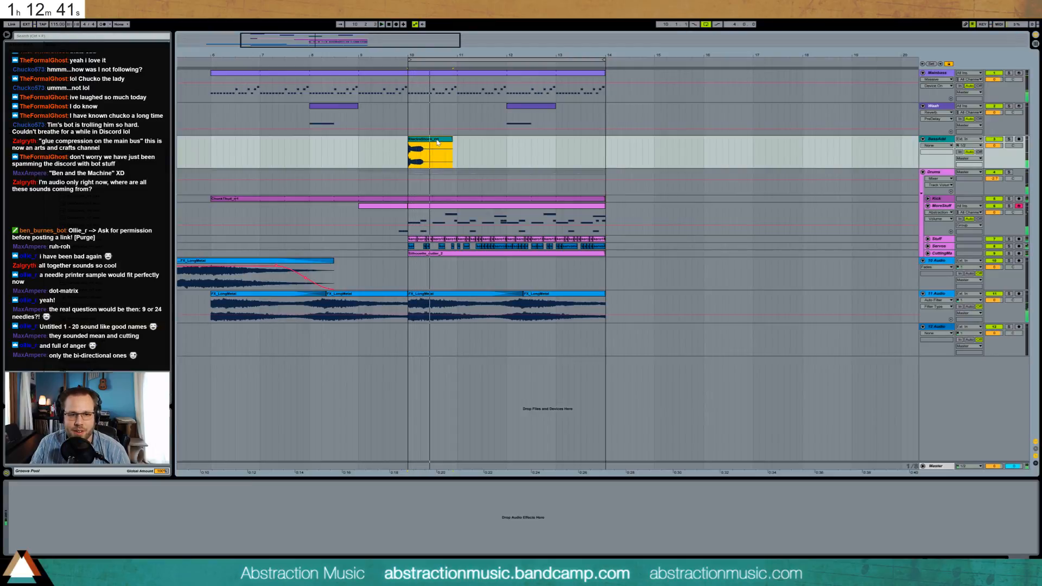
Add an EQ Eight to the Mainbass track, reset the track volume and shape a low cut while playing the mix.
{"action": "left_click", "coordinate": [943, 74]}
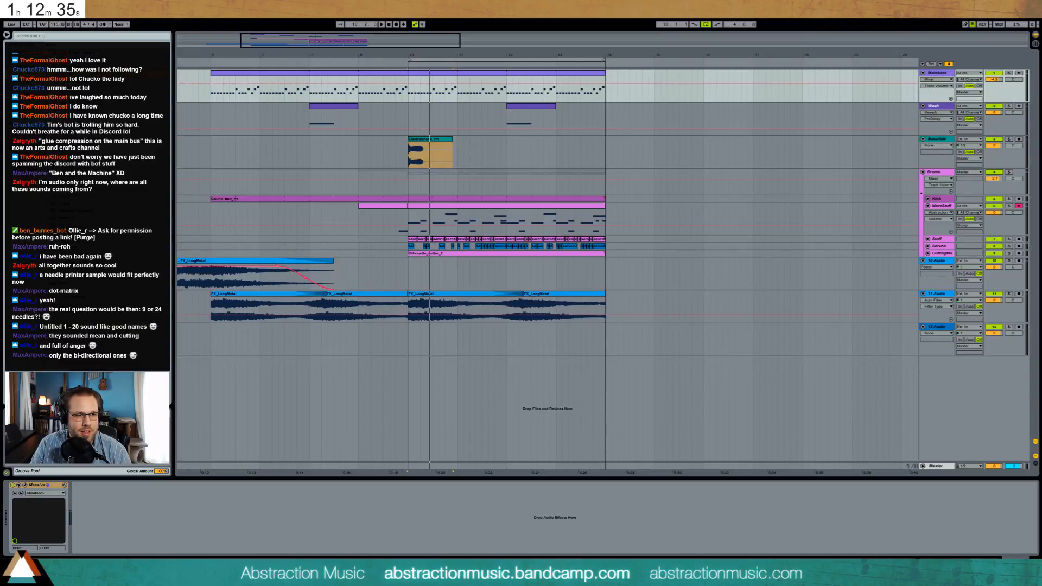
{"action": "left_click", "coordinate": [168, 525]}
{"action": "key", "text": "ctrl+v"}
{"action": "key", "text": "space"}
{"action": "left_click_drag", "start_coordinate": [122, 519], "coordinate": [128, 521]}
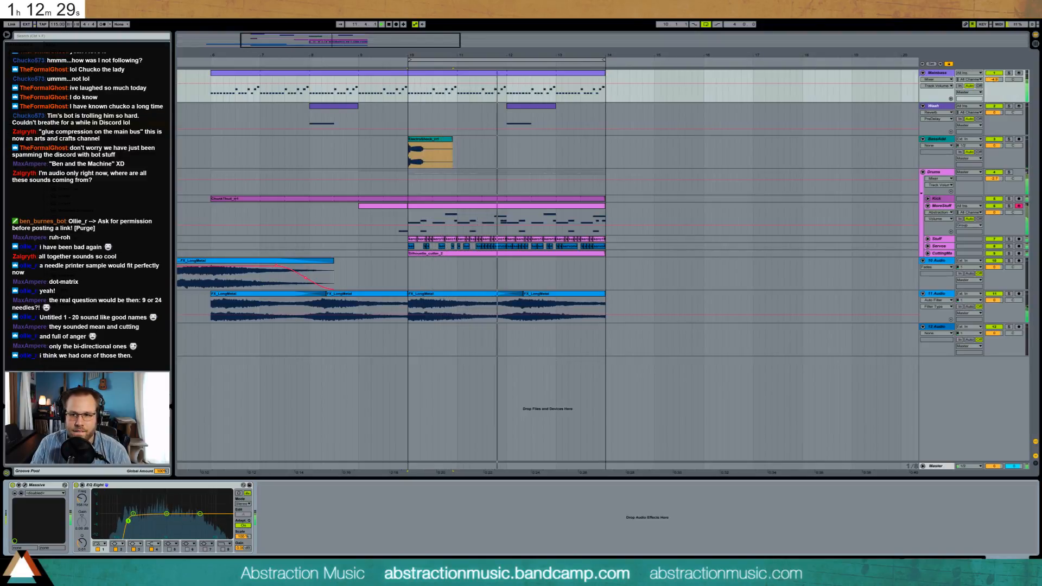
{"action": "left_click", "coordinate": [992, 80]}
{"action": "key", "text": "Delete"}
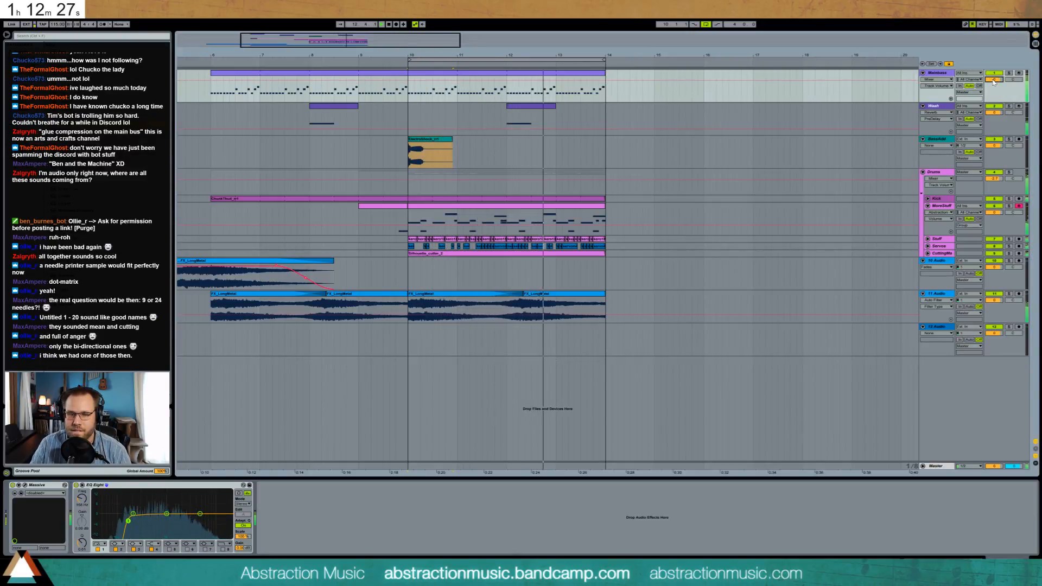
{"action": "left_click_drag", "start_coordinate": [128, 521], "coordinate": [111, 523]}
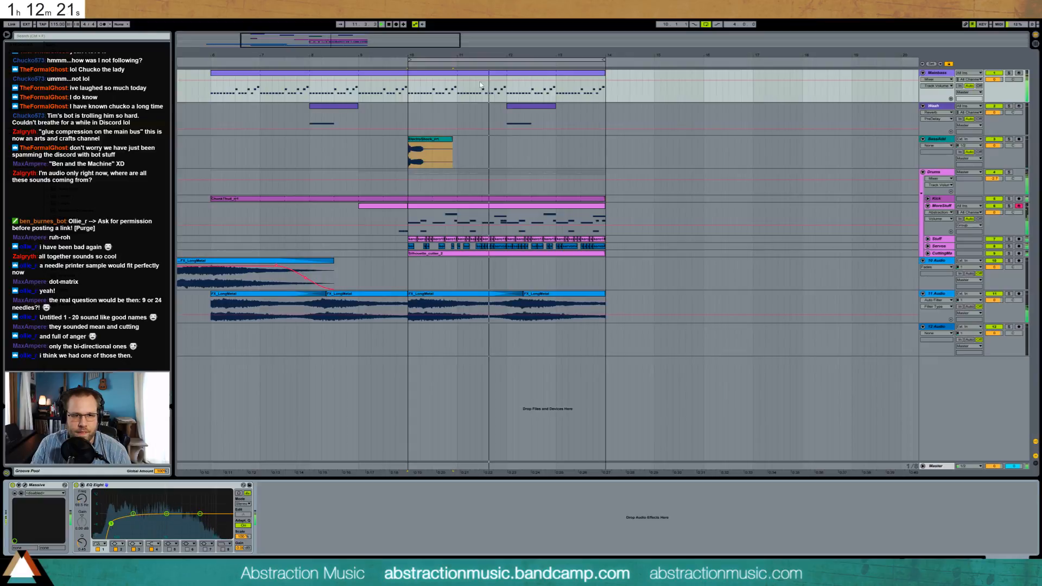
Add a low-pass Auto Filter after EQ Eight on the Mainbass track and play the build-up from bar 6.
{"action": "left_click", "coordinate": [210, 77]}
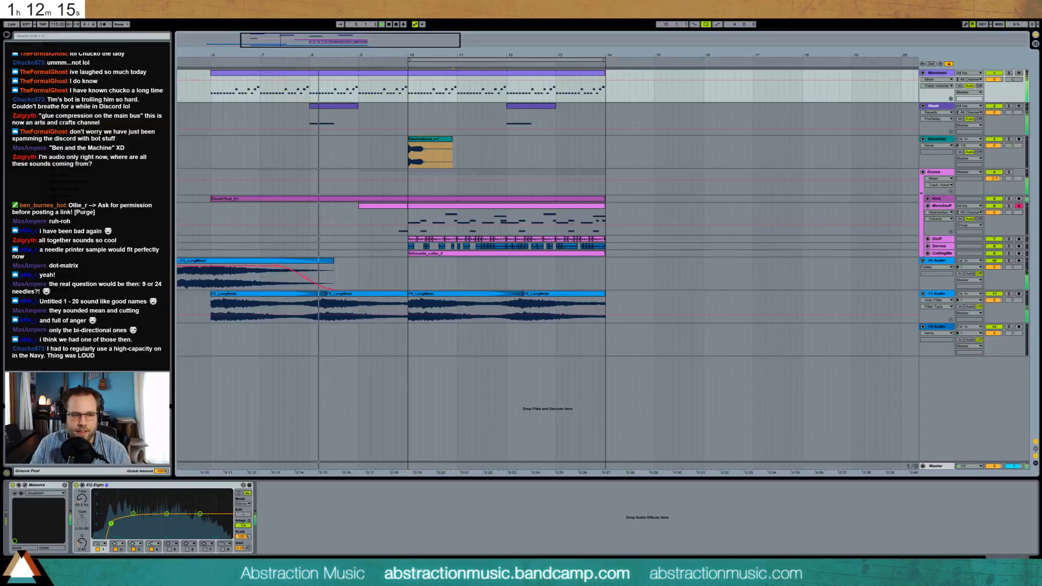
{"action": "key", "text": "space"}
{"action": "left_click_drag", "start_coordinate": [71, 66], "coordinate": [310, 527]}
{"action": "key", "text": "space"}
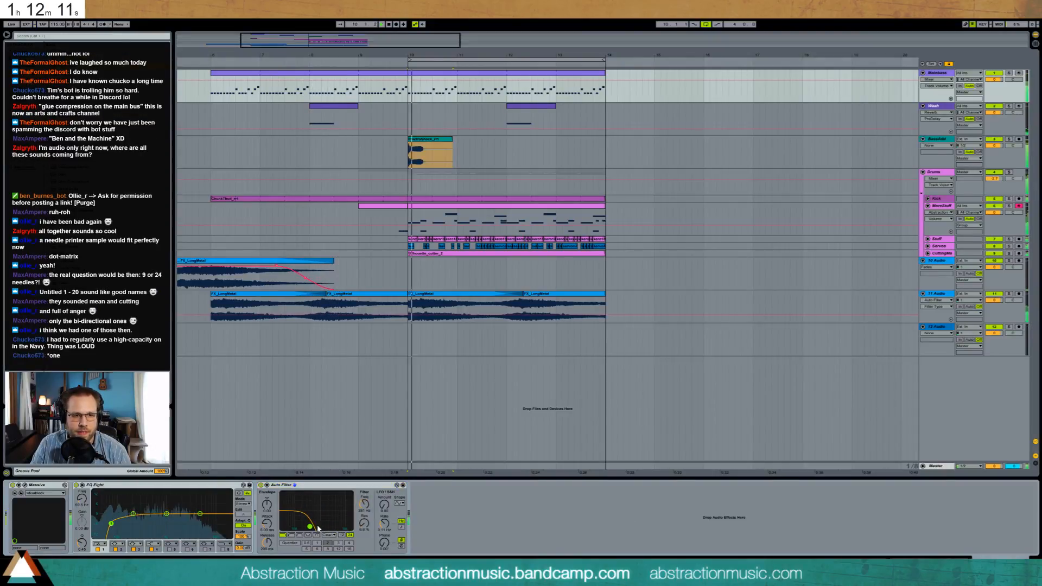
{"action": "key", "text": "space"}
{"action": "left_click", "coordinate": [211, 86]}
{"action": "key", "text": "space"}
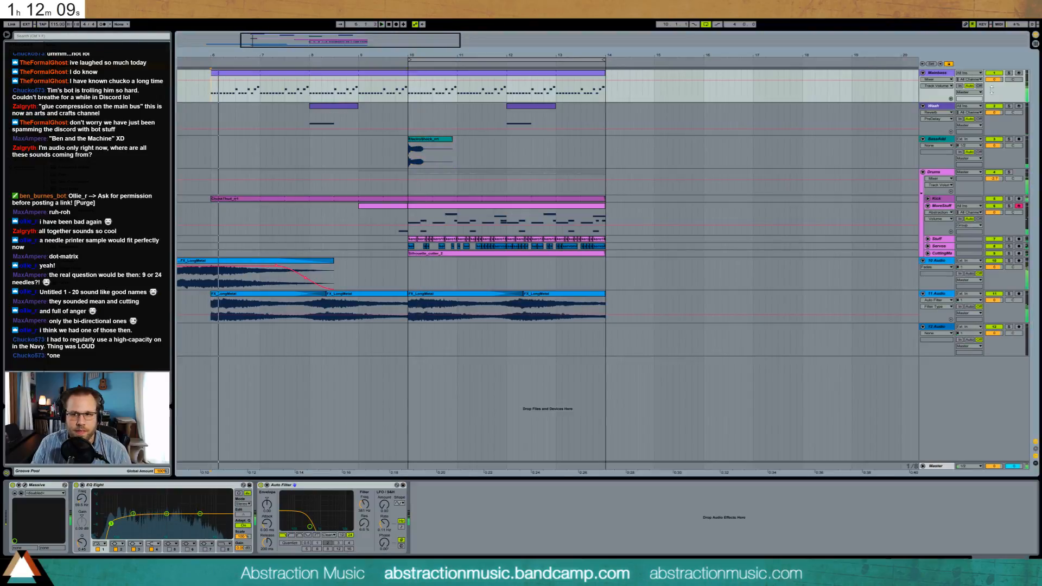
Solo Mainbass, adjust the Auto Filter cutoff and automate its frequency to rise in a curve from bar 6 to bar 10.
{"action": "left_click", "coordinate": [1008, 74]}
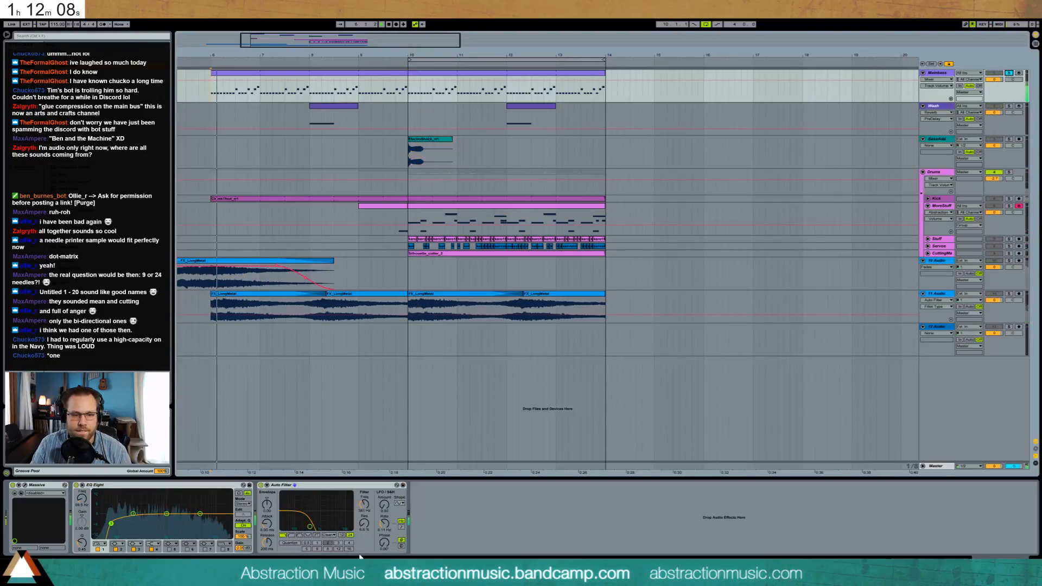
{"action": "left_click_drag", "start_coordinate": [310, 523], "coordinate": [310, 522]}
{"action": "key", "text": "space"}
{"action": "left_click", "coordinate": [364, 505]}
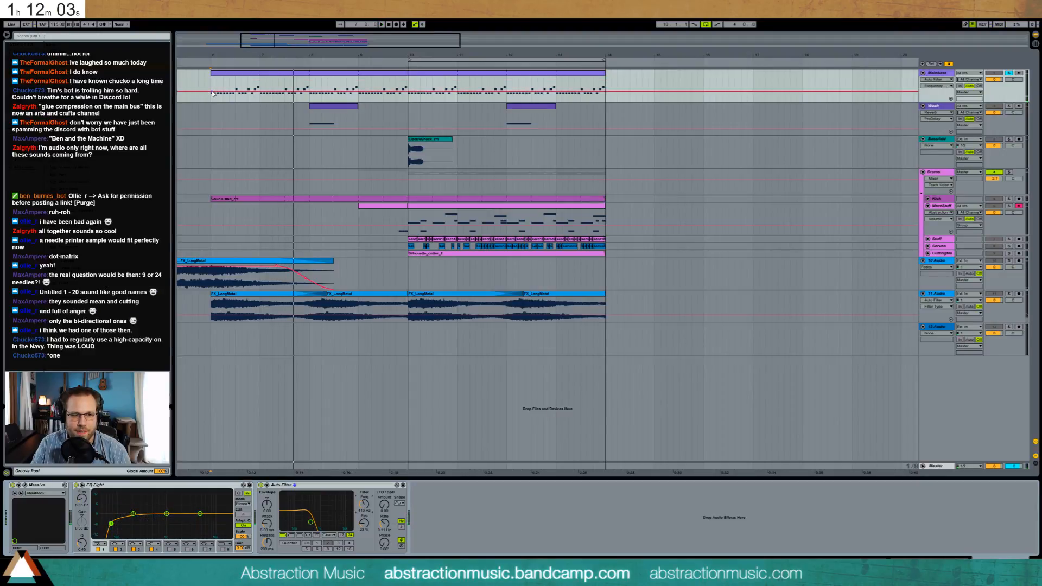
{"action": "left_click", "coordinate": [214, 93]}
{"action": "mouse_move", "coordinate": [407, 94]}
{"action": "left_mouse_down"}
{"action": "mouse_move", "coordinate": [407, 80]}
{"action": "mouse_move", "coordinate": [378, 85]}
{"action": "mouse_move", "coordinate": [407, 76]}
{"action": "left_mouse_up"}
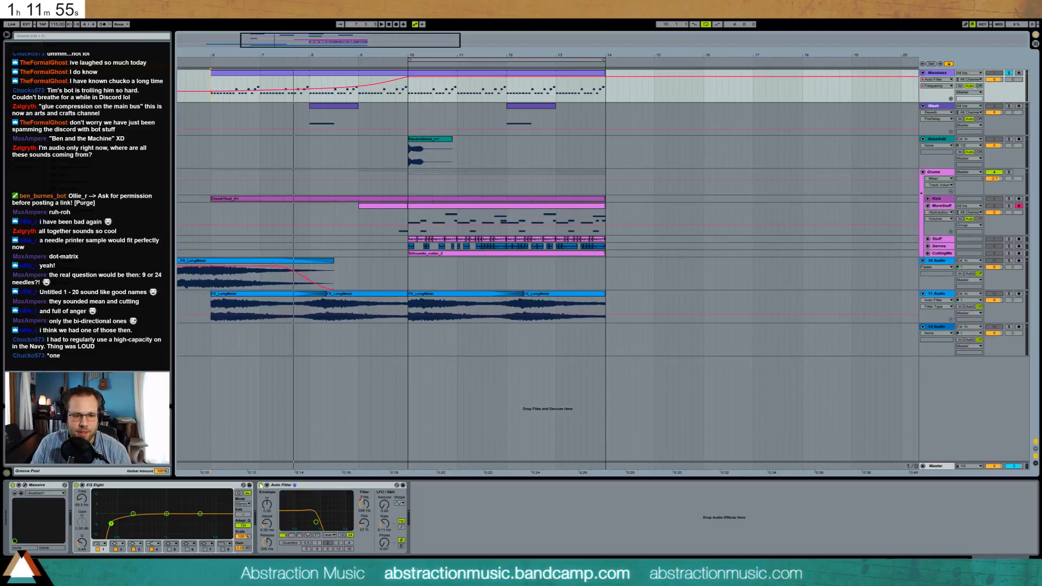
Automate the Auto Filter to be on until bar 10 and off from there, play from bar 6, and unsolo Mainbass.
{"action": "left_click", "coordinate": [261, 485]}
{"action": "left_click_drag", "start_coordinate": [403, 85], "coordinate": [327, 87]}
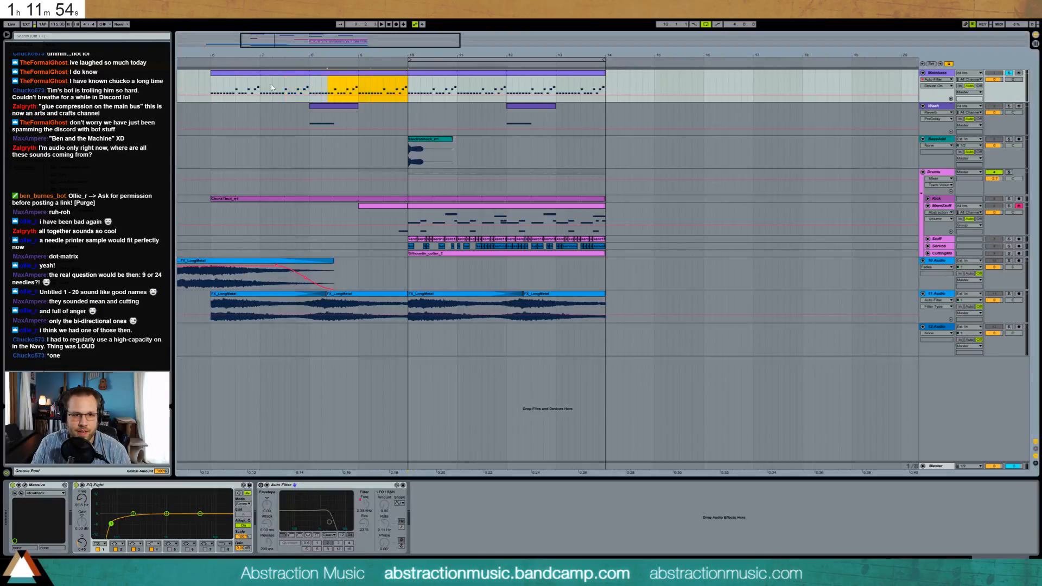
{"action": "left_click_drag", "start_coordinate": [219, 95], "coordinate": [210, 84]}
{"action": "left_click", "coordinate": [199, 87]}
{"action": "key", "text": "space"}
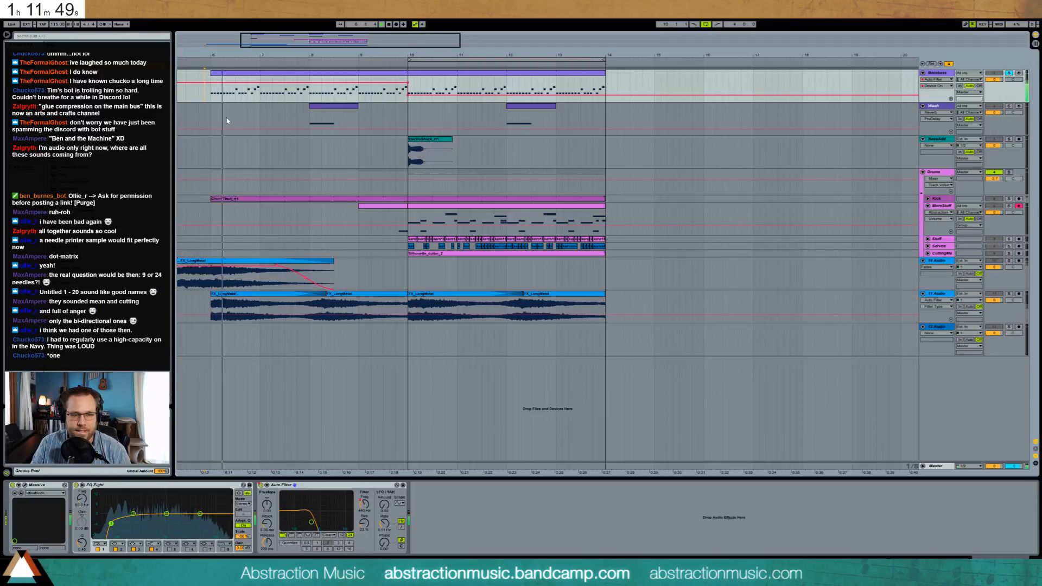
{"action": "left_click", "coordinate": [1008, 73]}
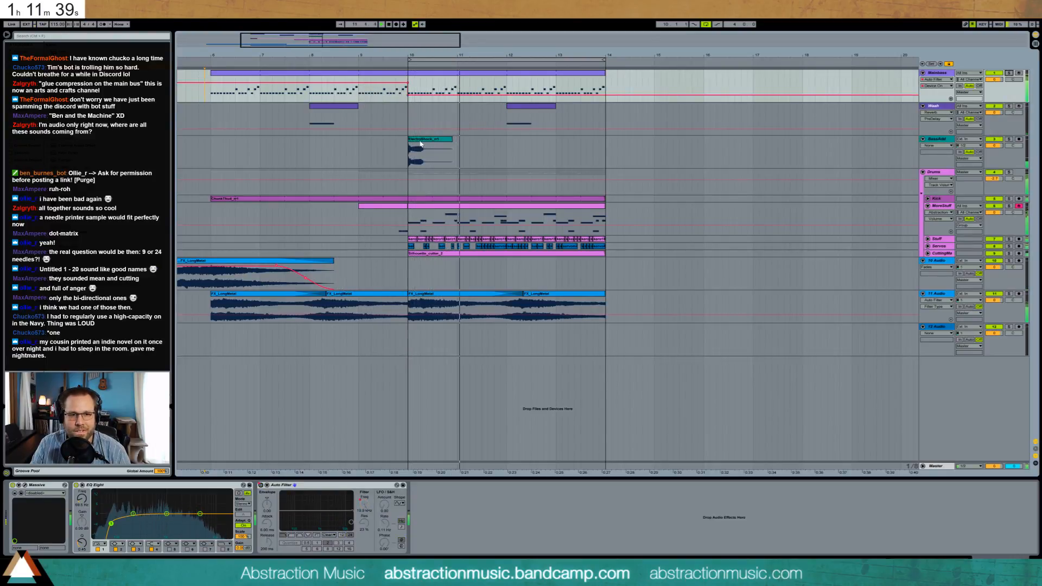
Stop playback and insert a new audio track below Kick inside the Drums group.
{"action": "left_click", "coordinate": [924, 200]}
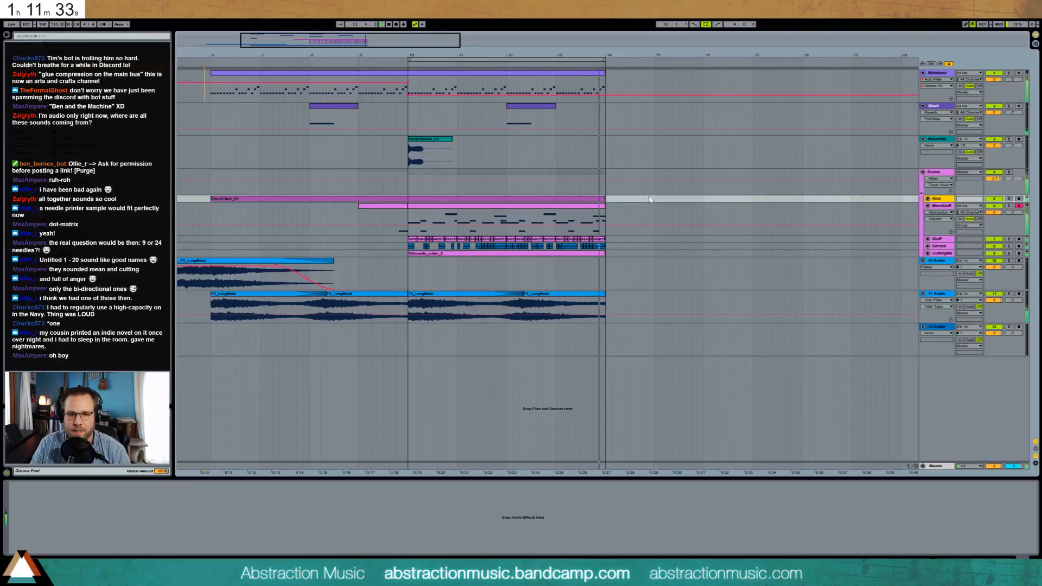
{"action": "key", "text": "space"}
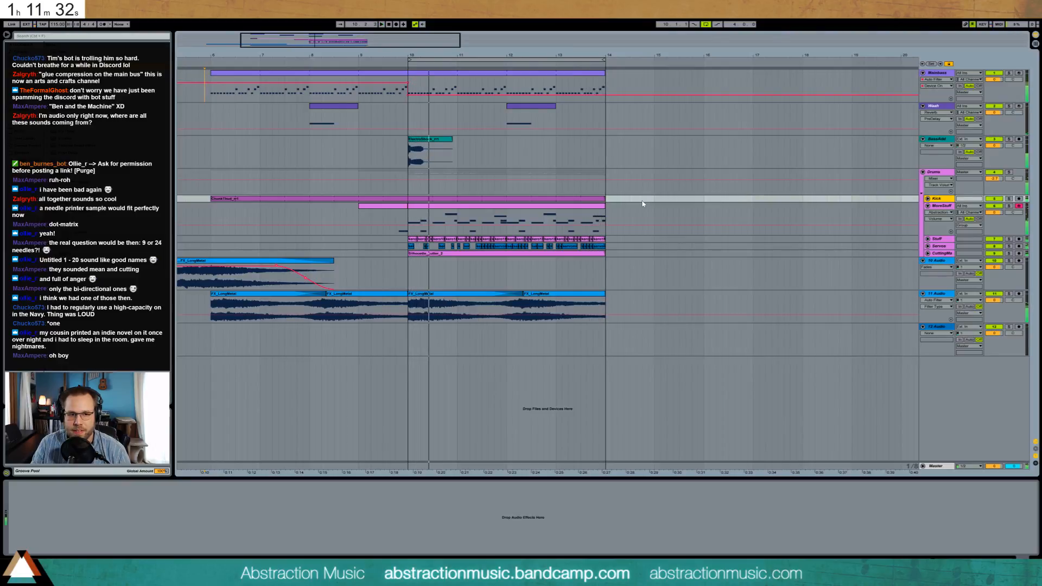
{"action": "left_click", "coordinate": [940, 206]}
{"action": "left_click", "coordinate": [941, 199]}
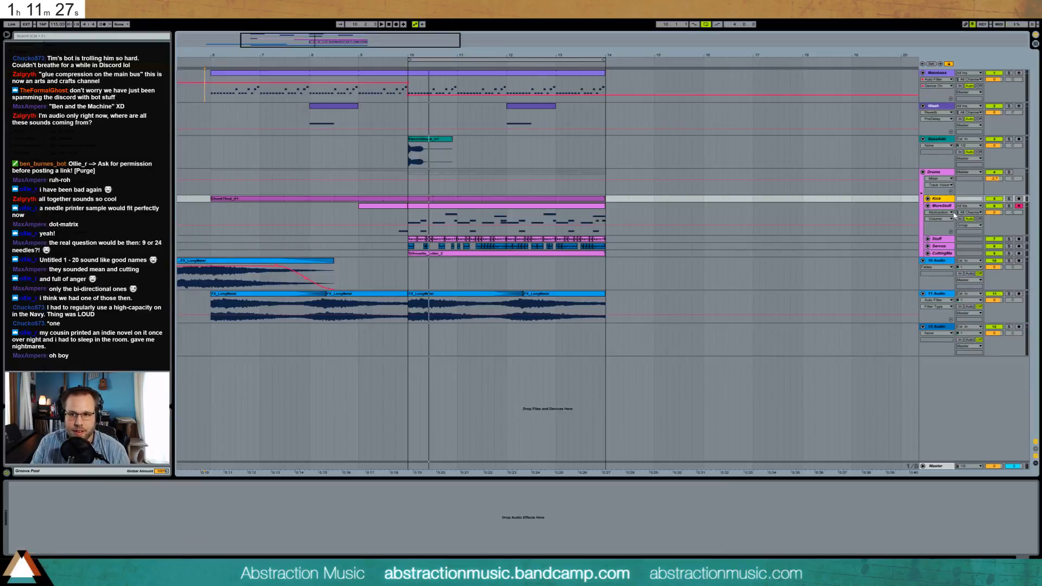
{"action": "key", "text": "ctrl+t"}
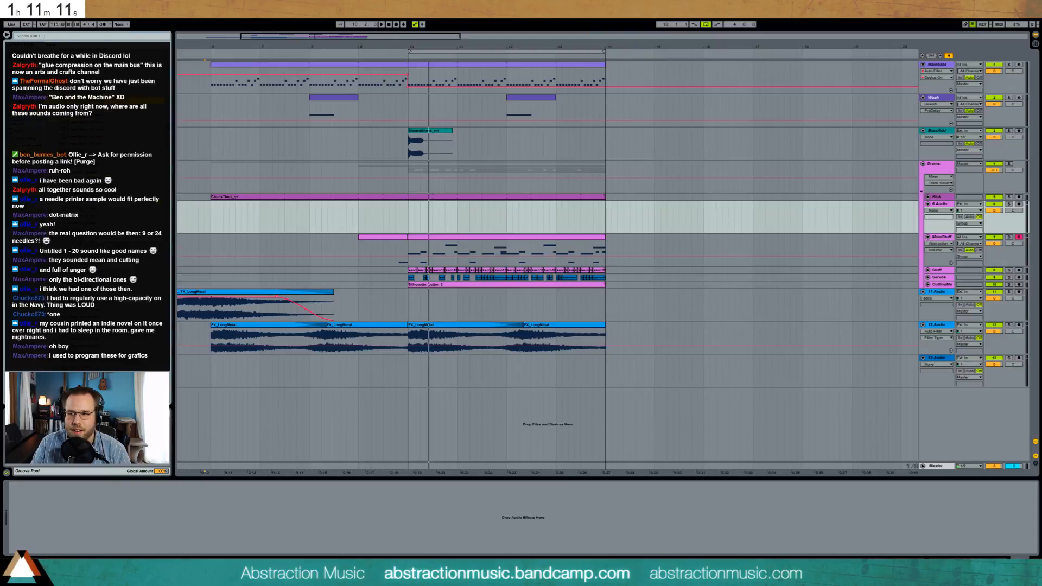
Place the CyberSnare sample on the new audio track at bar 10 beat 2 and play it in the mix.
{"action": "mouse_move", "coordinate": [428, 284]}
{"action": "left_mouse_down"}
{"action": "mouse_move", "coordinate": [427, 212]}
{"action": "mouse_move", "coordinate": [419, 215]}
{"action": "mouse_move", "coordinate": [451, 217]}
{"action": "mouse_move", "coordinate": [454, 206]}
{"action": "left_mouse_up"}
{"action": "left_click", "coordinate": [451, 214]}
{"action": "key", "text": "space"}
Open the CyberSnare clip and enable Warp and Loop for its sample.
{"action": "double_click", "coordinate": [452, 205]}
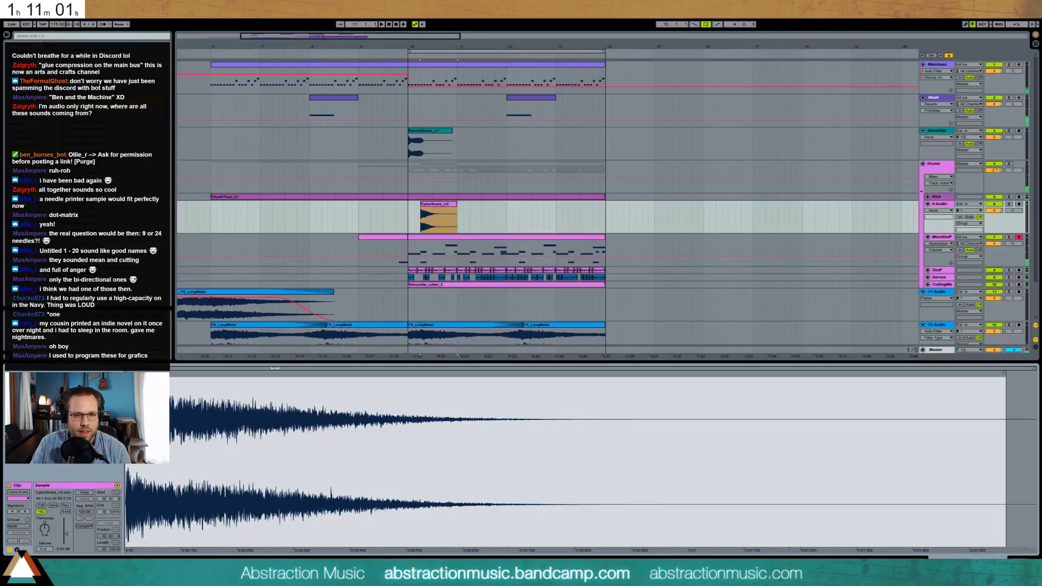
{"action": "left_click", "coordinate": [84, 492]}
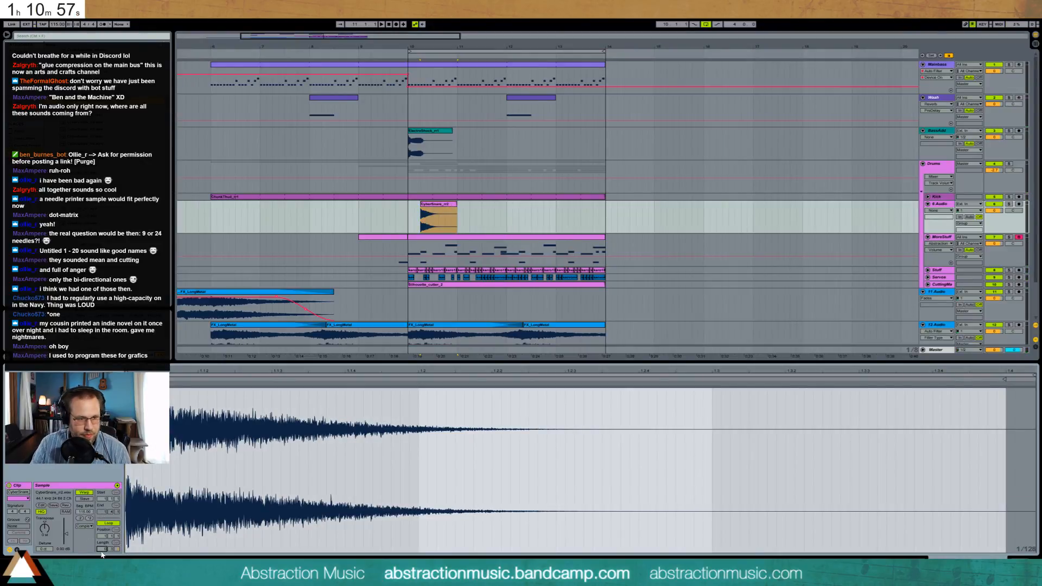
{"action": "key", "text": "Return"}
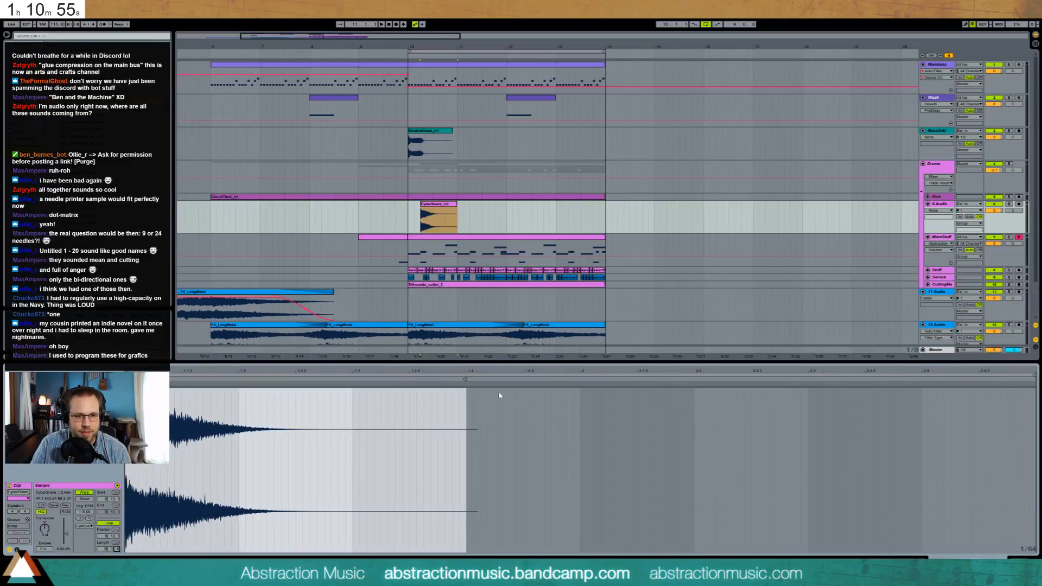
Try a loop length of 0.2.0 for the CyberSnare clip and move its end marker to the loop end.
{"action": "left_click_drag", "start_coordinate": [1019, 380], "coordinate": [1029, 381]}
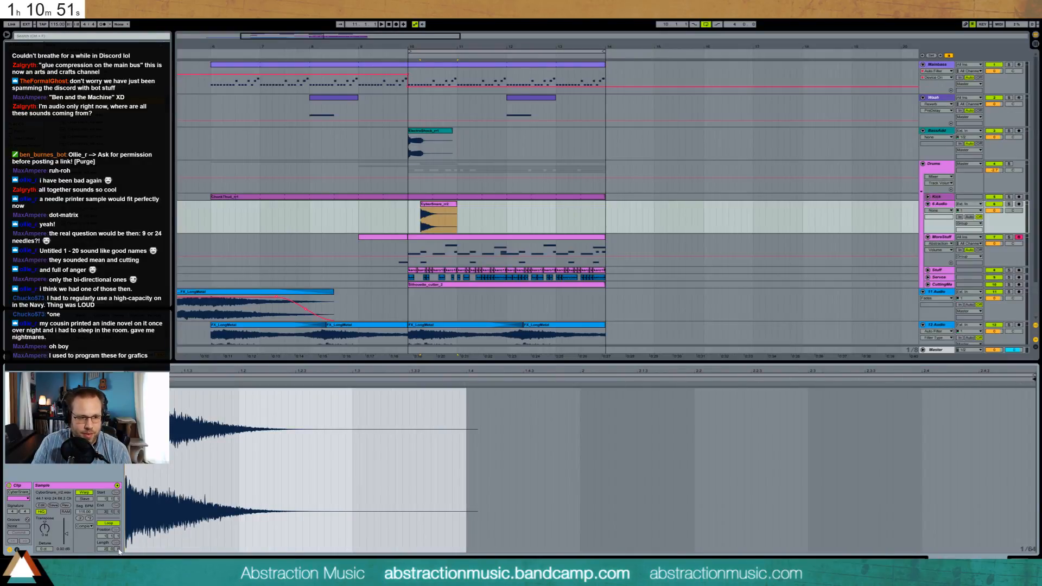
{"action": "type", "text": "0.2.0"}
{"action": "key", "text": "Return"}
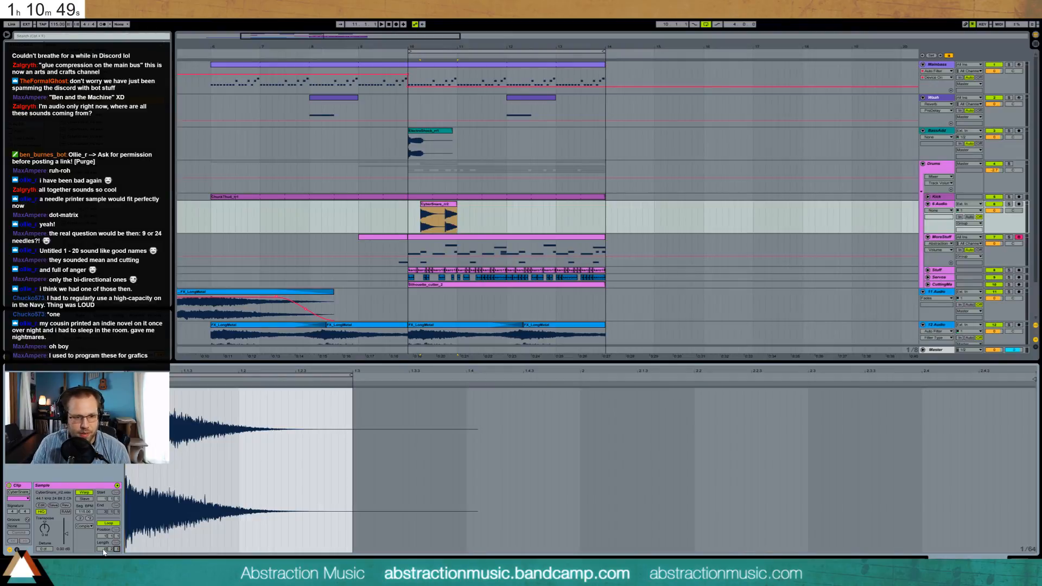
{"action": "left_click_drag", "start_coordinate": [1032, 380], "coordinate": [343, 380]}
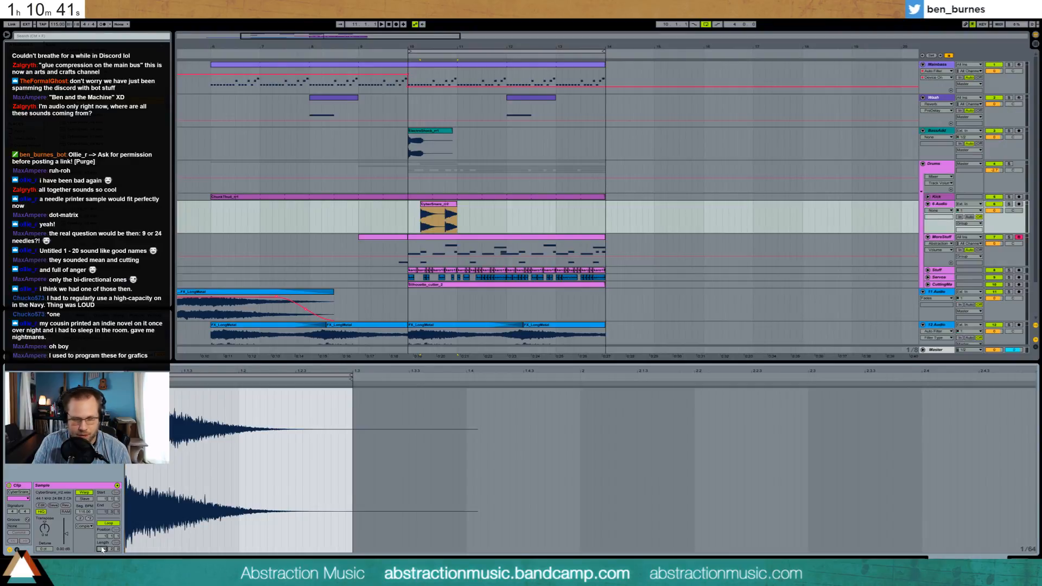
Set the CyberSnare clip's loop length to 1.0.0 and move its end marker to the end of the loop.
{"action": "type", "text": "1.0.0"}
{"action": "key", "text": "Return"}
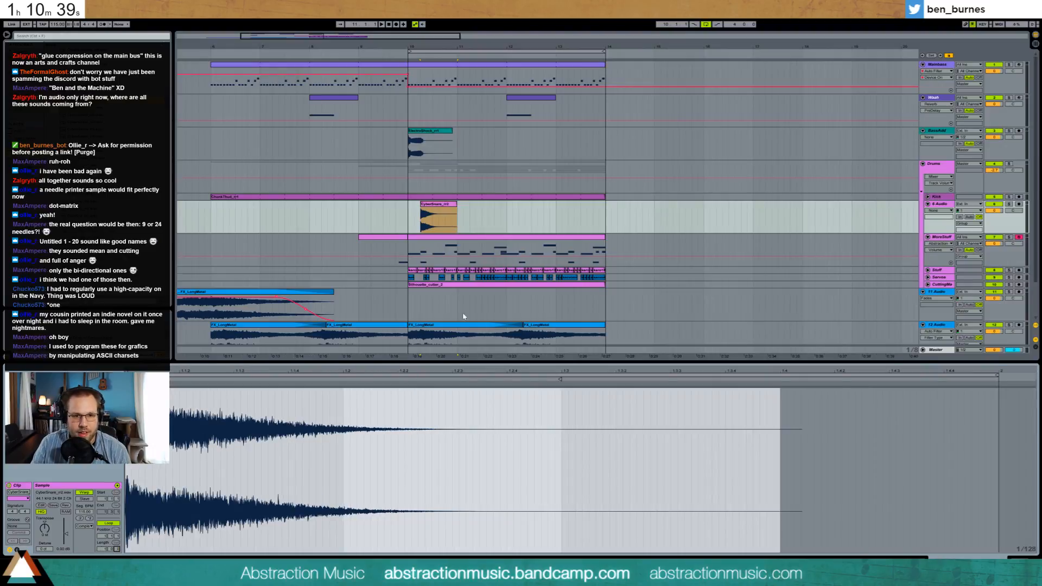
{"action": "mouse_move", "coordinate": [560, 384]}
{"action": "left_mouse_down"}
{"action": "mouse_move", "coordinate": [936, 372]}
{"action": "mouse_move", "coordinate": [998, 383]}
{"action": "left_mouse_up"}
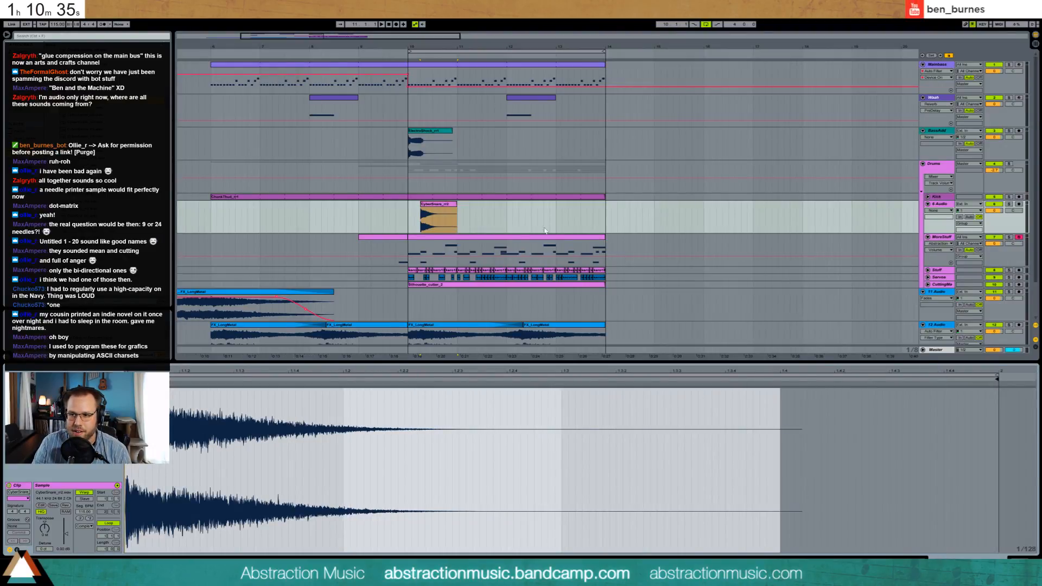
Extend the looped CyberSnare clip to bar 14 and play the section from bar 10.
{"action": "left_click_drag", "start_coordinate": [457, 217], "coordinate": [605, 217]}
{"action": "left_click", "coordinate": [408, 217]}
{"action": "key", "text": "space"}
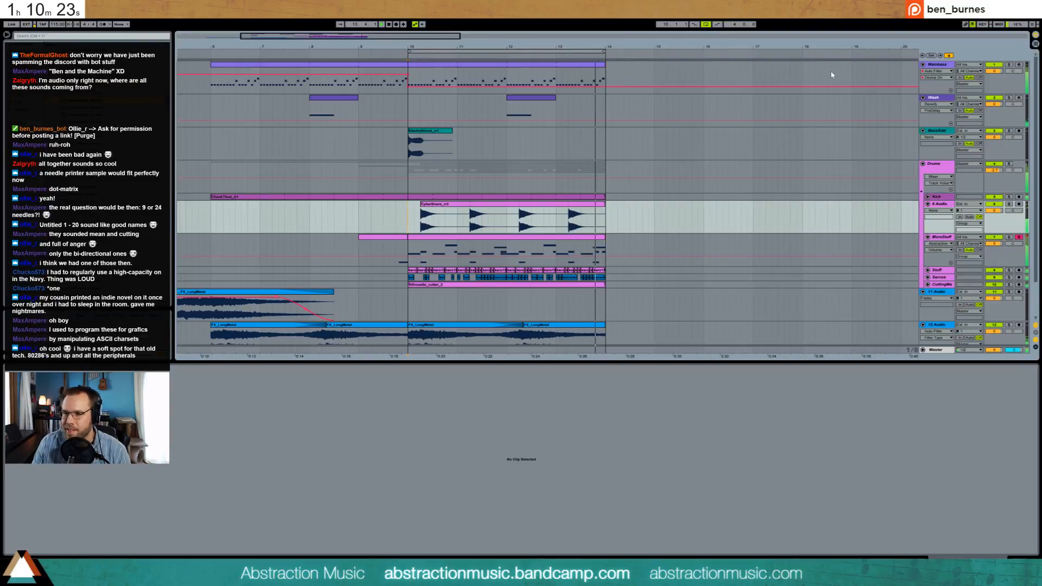
{"action": "key", "text": "space"}
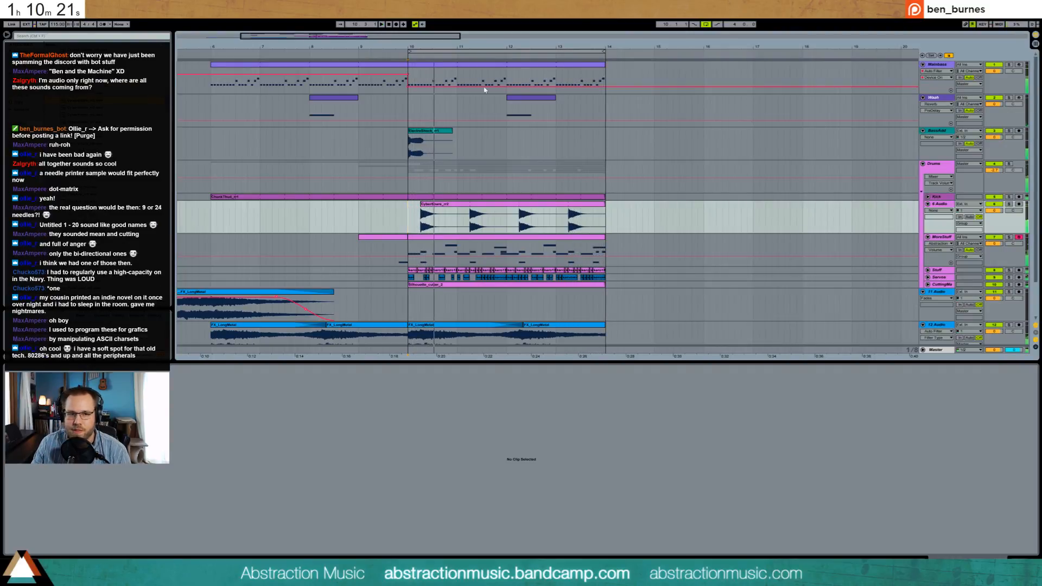
Fold the new snare track and MoreStuff, and play the arrangement from near its beginning.
{"action": "key", "text": "ctrl+t"}
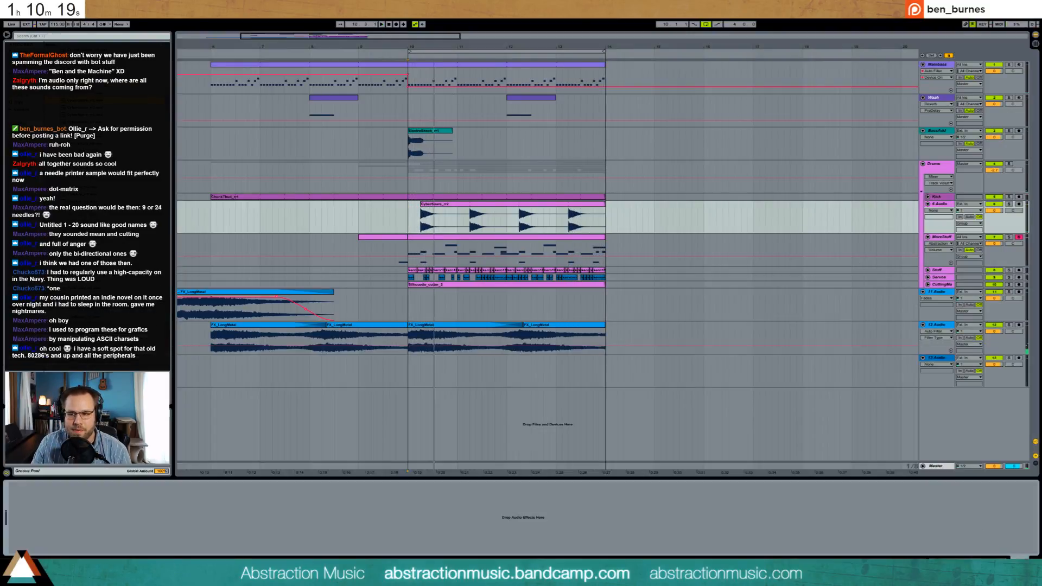
{"action": "left_click", "coordinate": [927, 204]}
{"action": "left_click", "coordinate": [927, 211]}
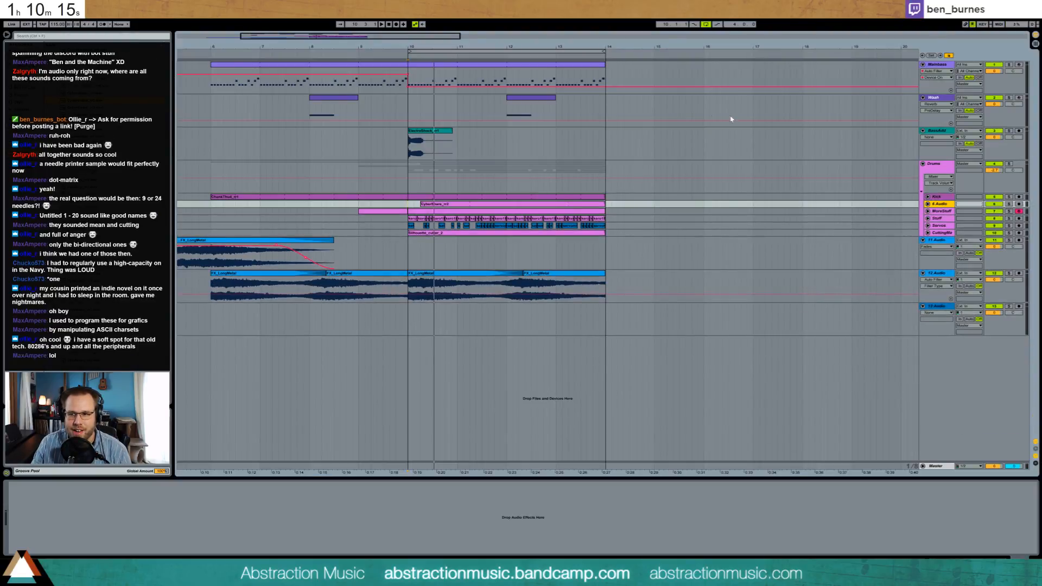
{"action": "left_click_drag", "start_coordinate": [311, 37], "coordinate": [311, 14]}
{"action": "left_click", "coordinate": [220, 54]}
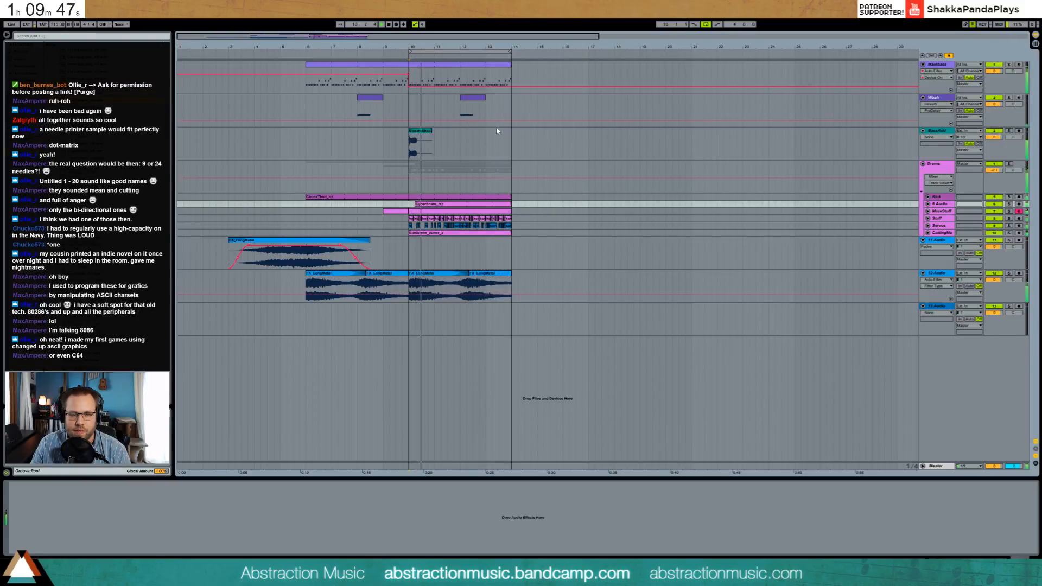
{"action": "key", "text": "space"}
Insert an Overdrive between EQ Eight and Auto Filter on Mainbass, adjust its Dry/Wet and play the mix.
{"action": "left_click_drag", "start_coordinate": [349, 37], "coordinate": [346, 59]}
{"action": "left_click", "coordinate": [936, 66]}
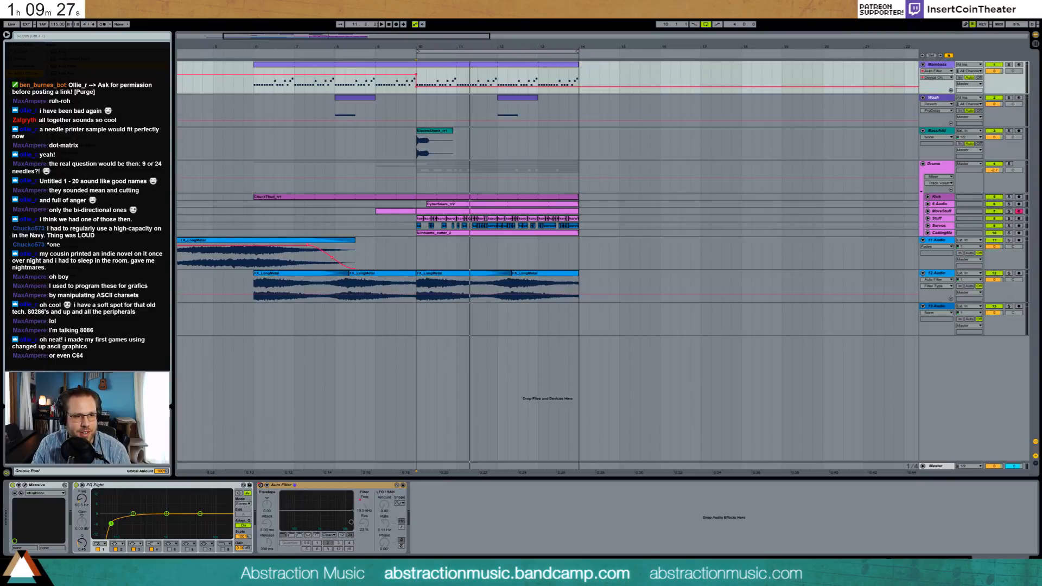
{"action": "left_click_drag", "start_coordinate": [65, 216], "coordinate": [279, 509]}
{"action": "left_click_drag", "start_coordinate": [289, 550], "coordinate": [289, 551]}
{"action": "key", "text": "space"}
{"action": "key", "text": "space"}
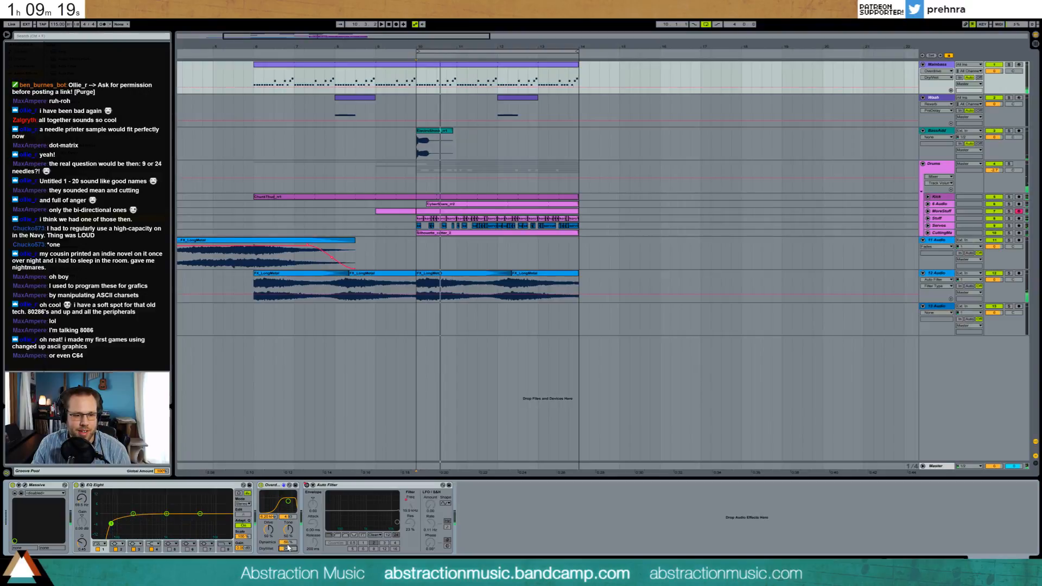
Solo Mainbass and play it with the Overdrive switched off and on to compare, checking its Dry/Wet amount.
{"action": "left_click", "coordinate": [1009, 65]}
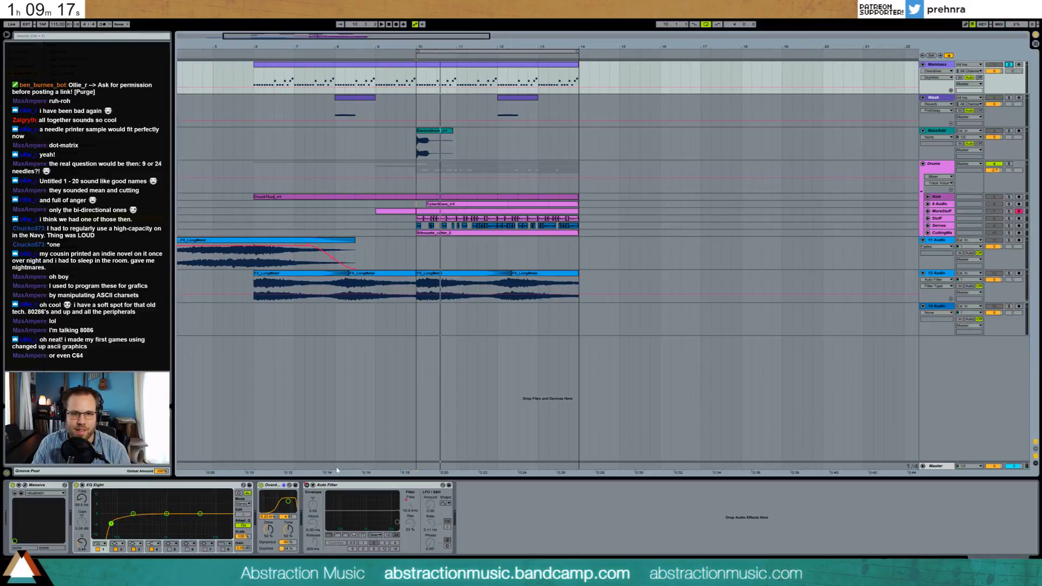
{"action": "key", "text": "space"}
{"action": "left_click", "coordinate": [261, 485]}
{"action": "left_click", "coordinate": [260, 485]}
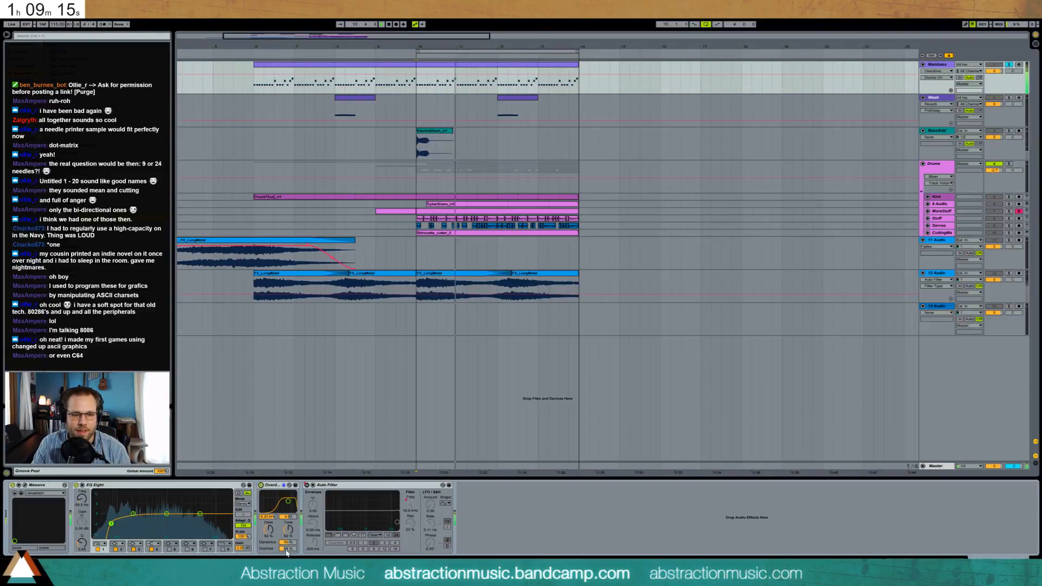
{"action": "left_click", "coordinate": [288, 548]}
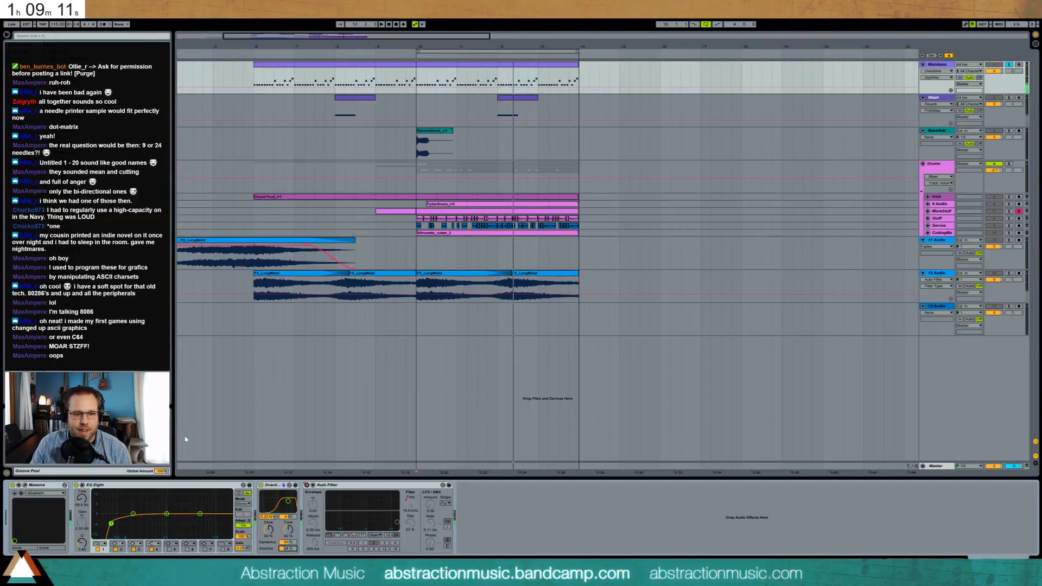
Try a deep mid-frequency cut in band 3 of the soloed Mainbass's EQ Eight while it plays.
{"action": "key", "text": "space"}
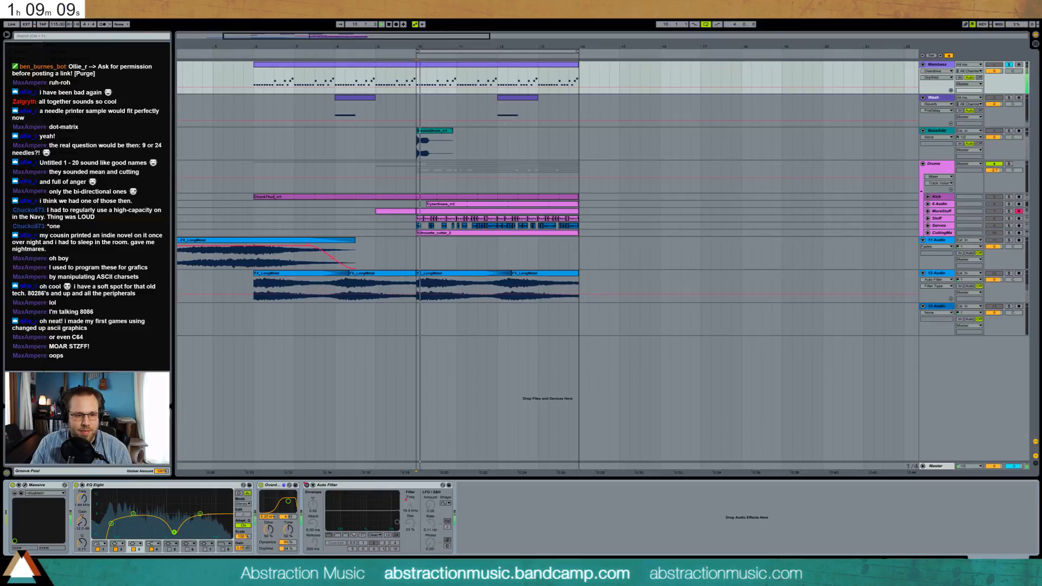
{"action": "left_click_drag", "start_coordinate": [82, 504], "coordinate": [83, 513]}
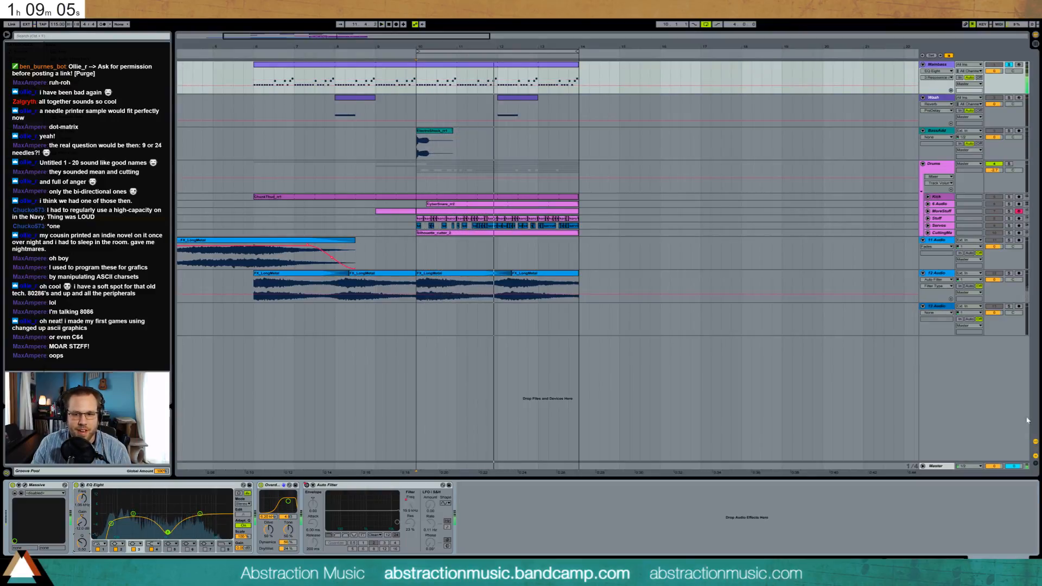
Add an EQ Eight before the Limiter on Master with all its bands off, and play the mix with Mainbass unsoloed.
{"action": "left_click", "coordinate": [938, 65]}
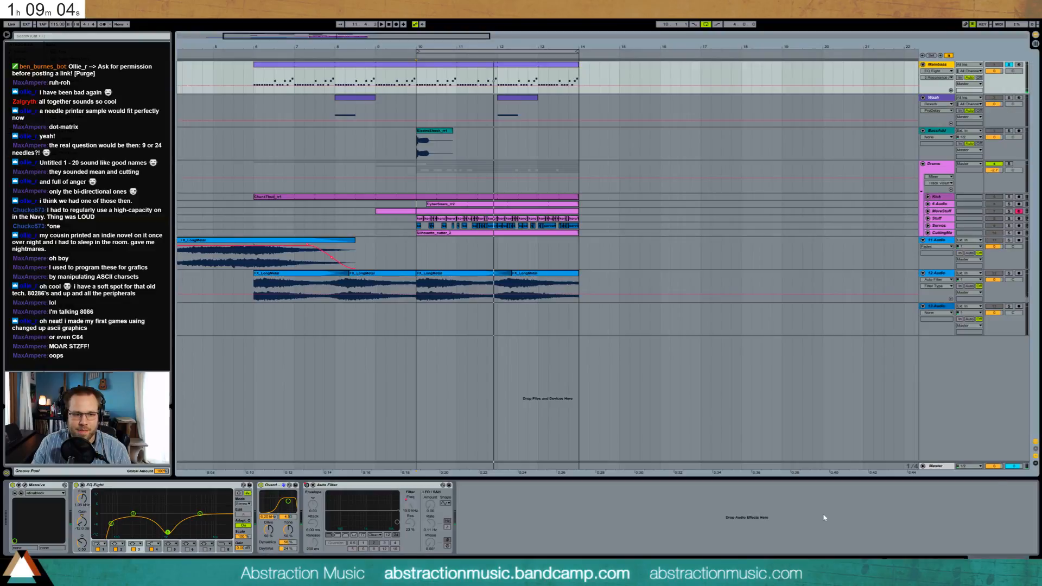
{"action": "left_click", "coordinate": [946, 467]}
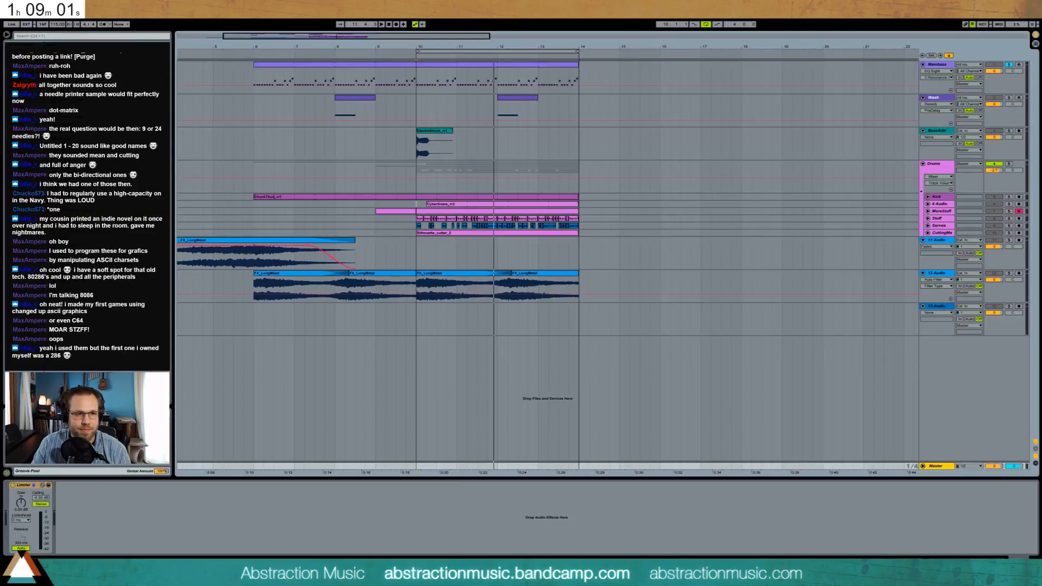
{"action": "left_click_drag", "start_coordinate": [122, 124], "coordinate": [21, 510]}
{"action": "left_click", "coordinate": [19, 485]}
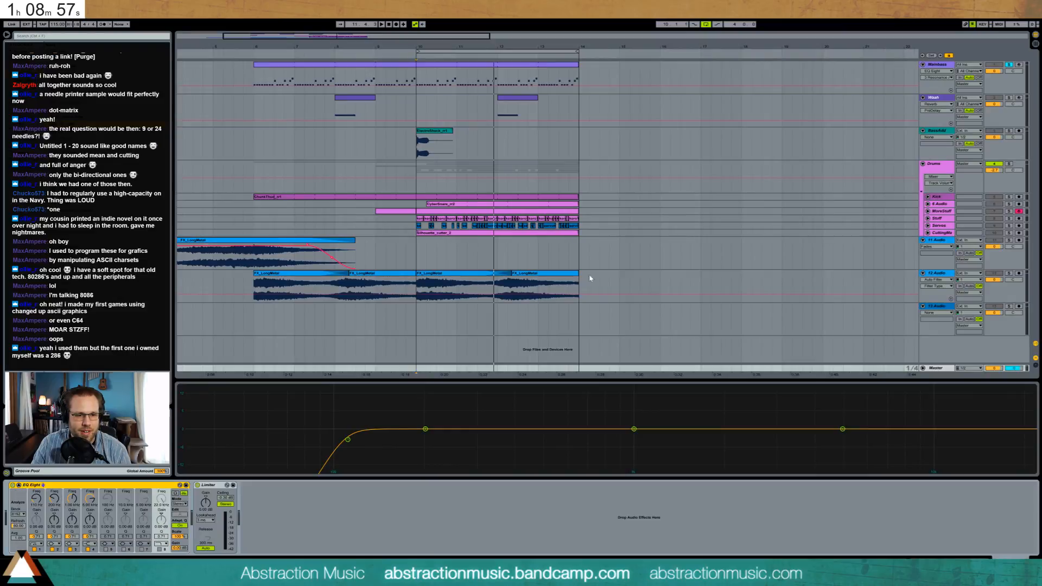
{"action": "left_click", "coordinate": [1009, 66]}
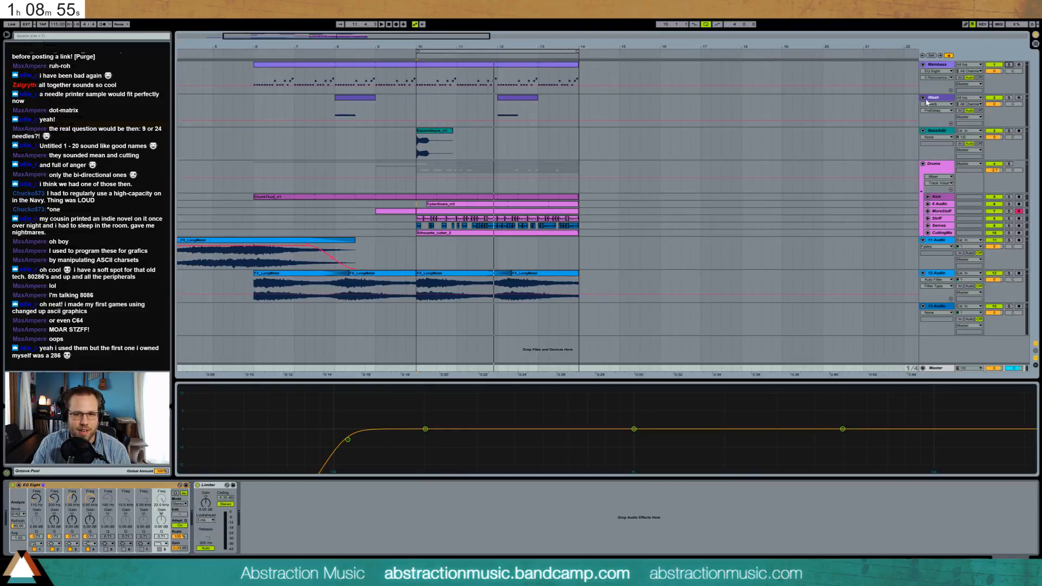
{"action": "left_click", "coordinate": [34, 549]}
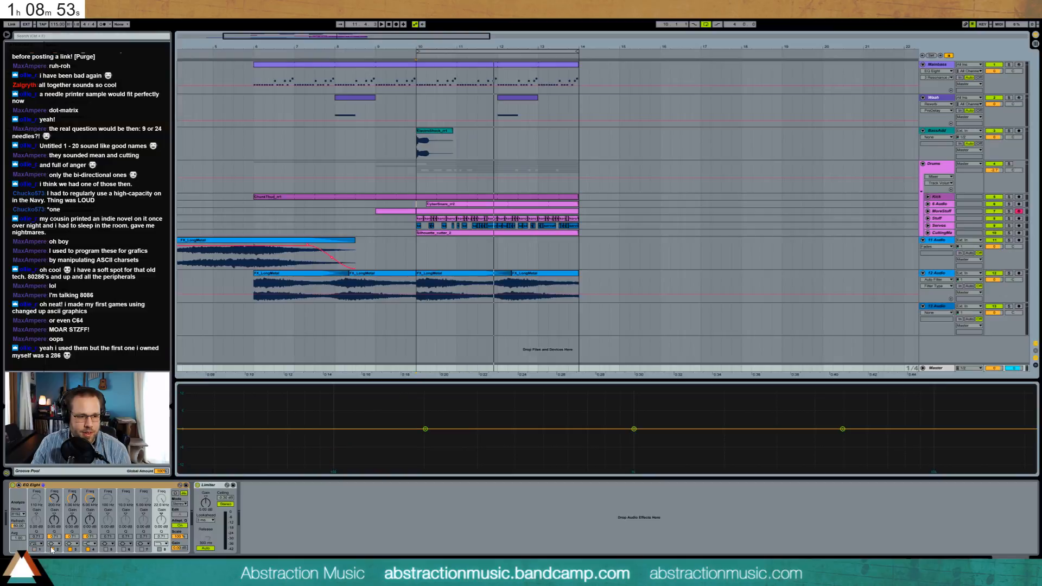
{"action": "left_click", "coordinate": [87, 549]}
{"action": "key", "text": "space"}
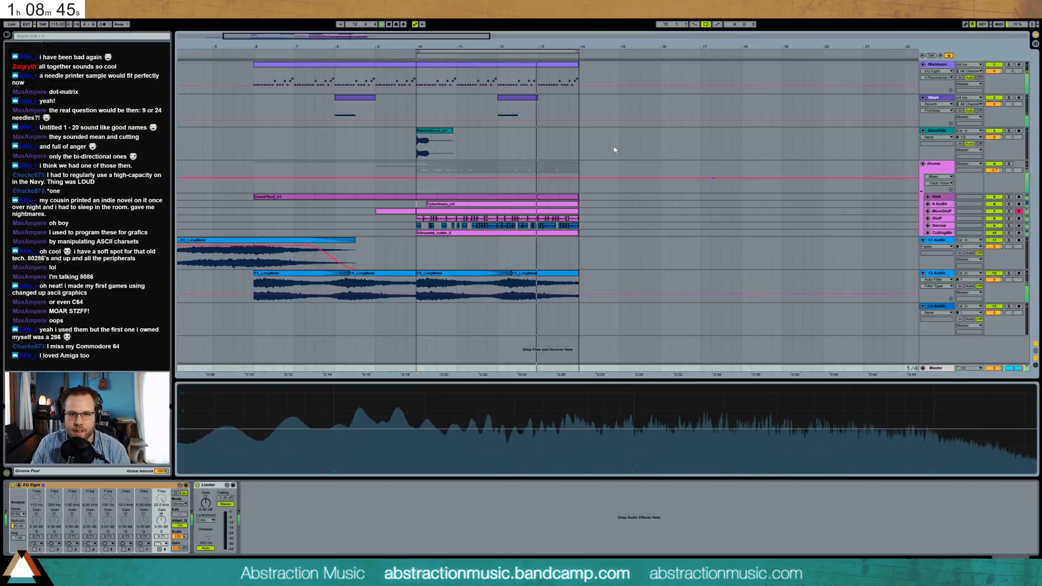
Make a deep low-mid cut with band 2 of Mainbass's EQ Eight while the full mix plays.
{"action": "left_click", "coordinate": [935, 65]}
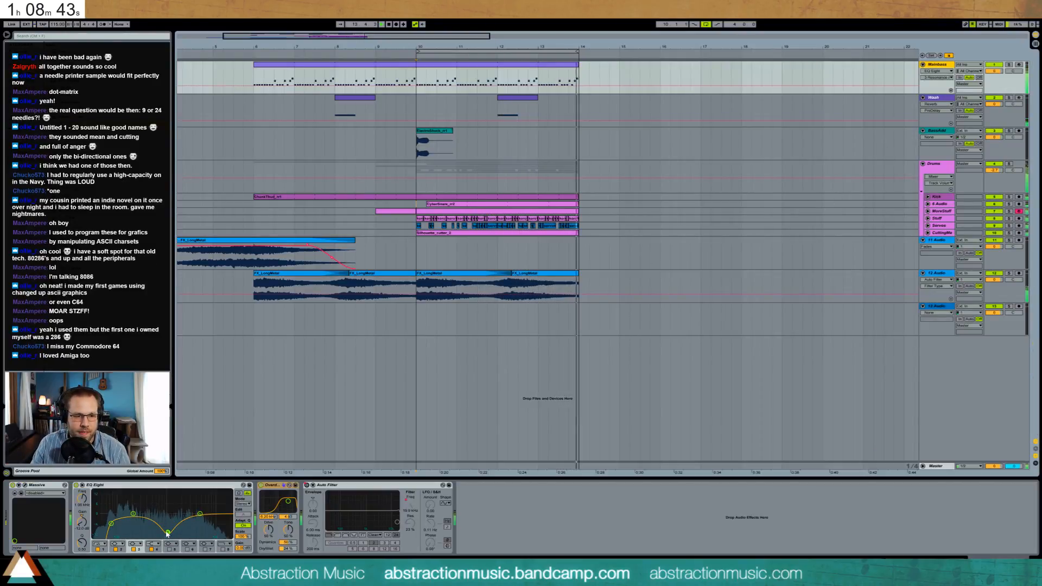
{"action": "left_click_drag", "start_coordinate": [172, 510], "coordinate": [146, 529]}
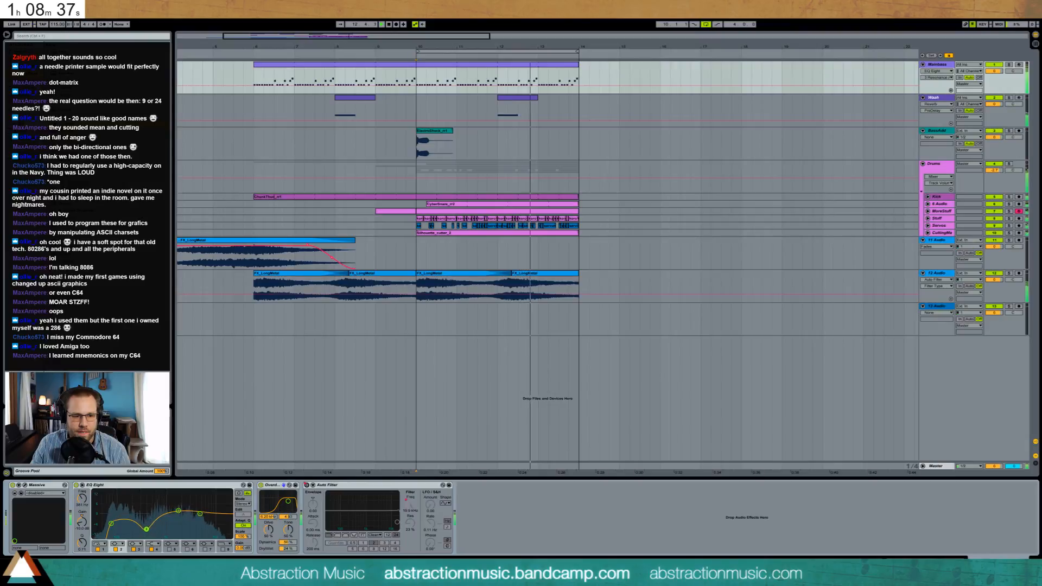
Save the set in the 2 Hour Tracks 2016 folder under a date-based name starting with 2016-10-1.
{"action": "key", "text": "ctrl+s"}
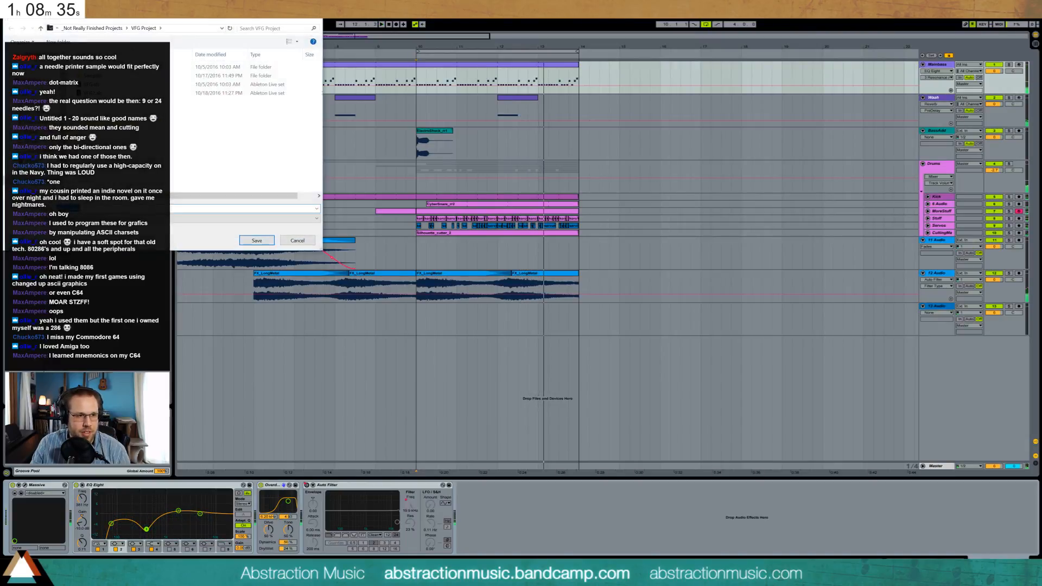
{"action": "left_click", "coordinate": [104, 30]}
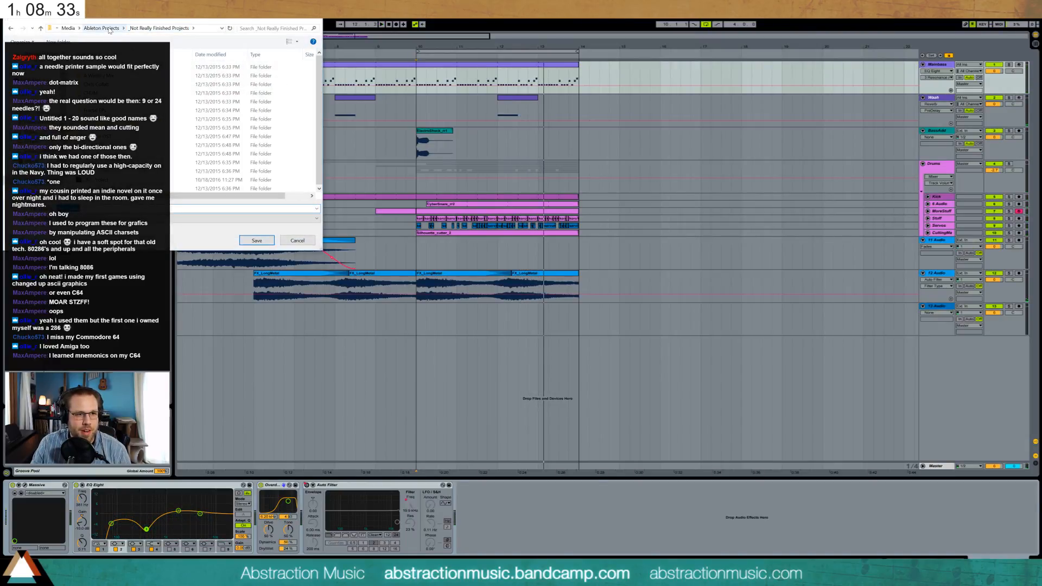
{"action": "double_click", "coordinate": [77, 93]}
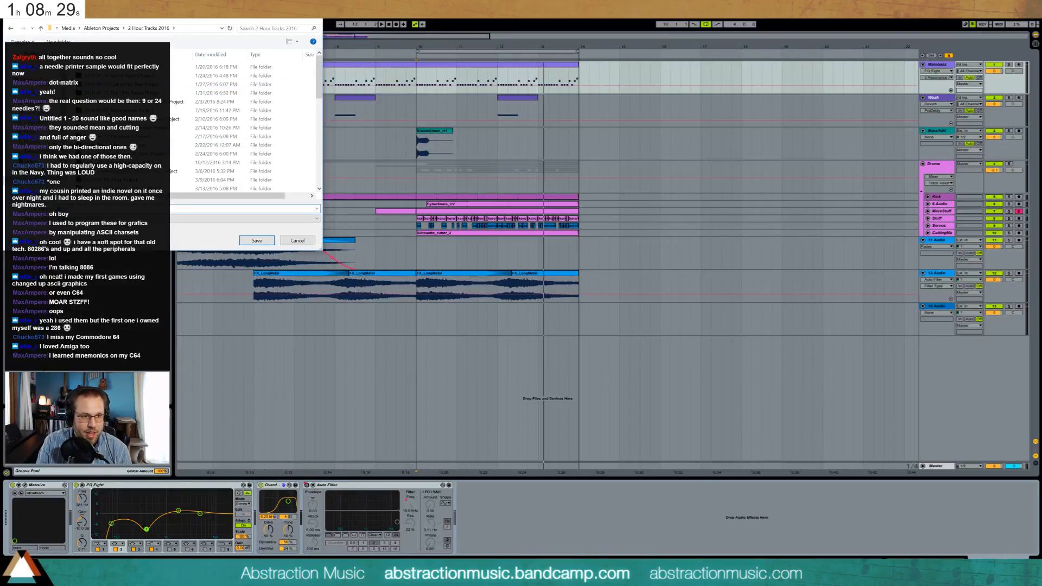
{"action": "type", "text": "2016-10"}
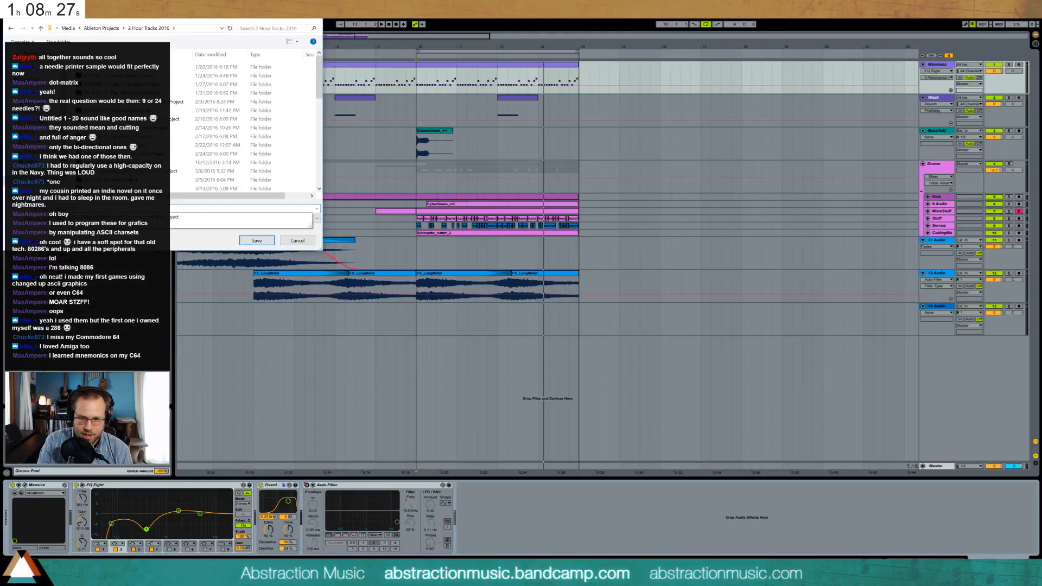
{"action": "type", "text": "-1"}
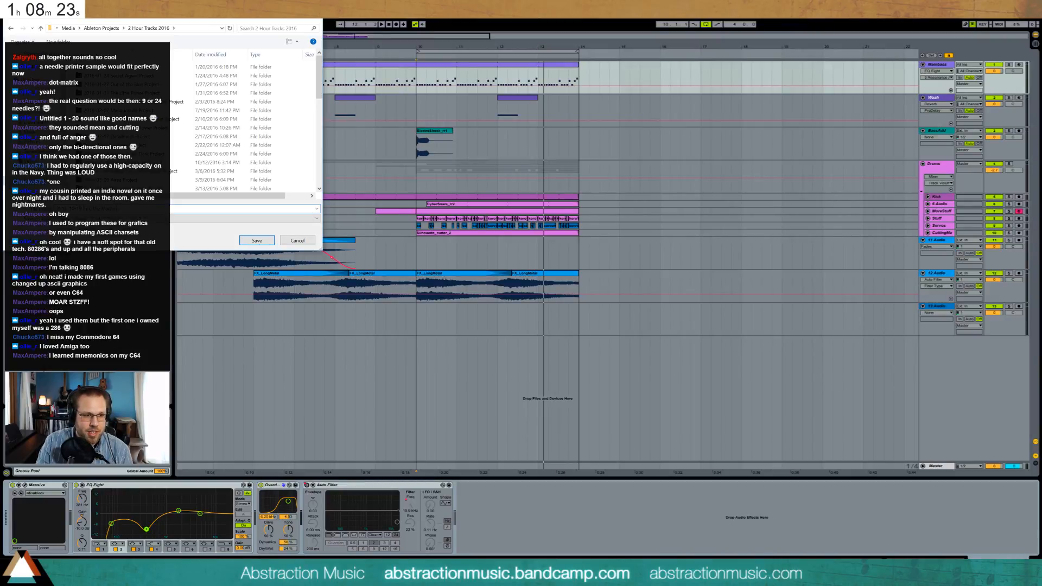
{"action": "key", "text": "Return"}
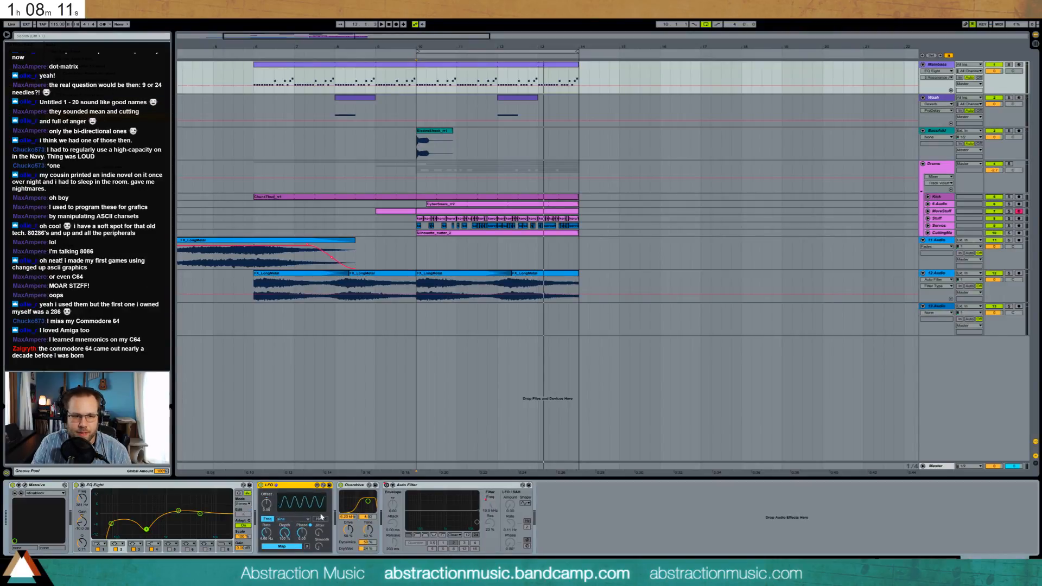
Add a slow LFO before Mainbass's Overdrive, mapped to EQ Eight's 2 Frequency A with reduced depth.
{"action": "left_click_drag", "start_coordinate": [267, 532], "coordinate": [266, 556]}
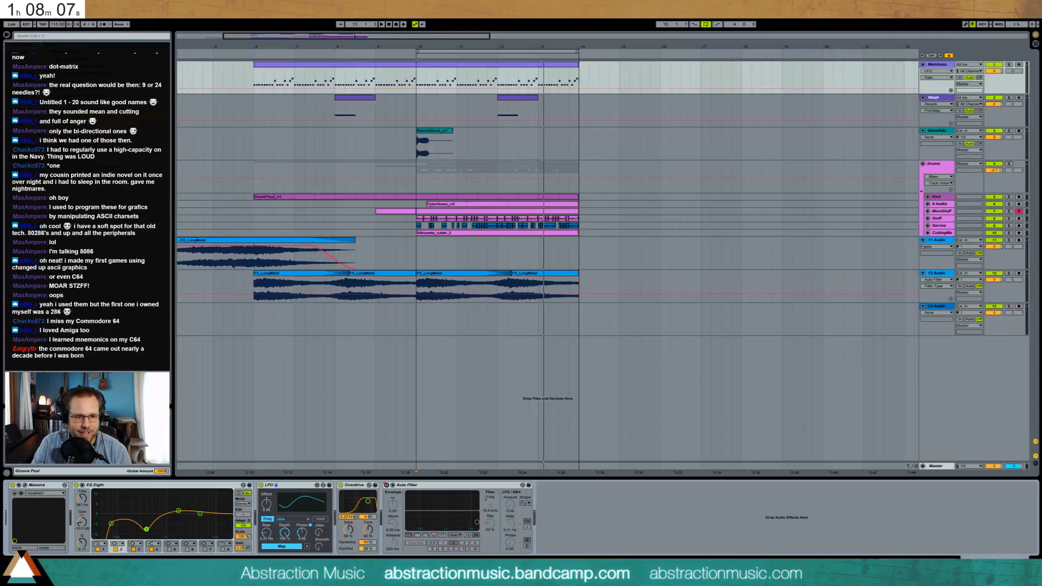
{"action": "left_click", "coordinate": [82, 498]}
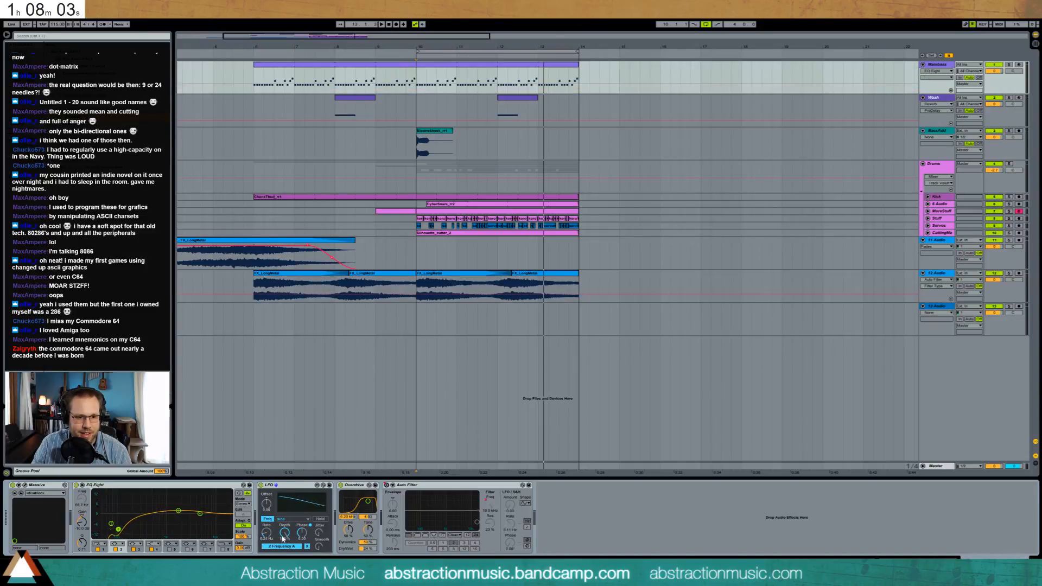
{"action": "left_click_drag", "start_coordinate": [285, 533], "coordinate": [285, 578]}
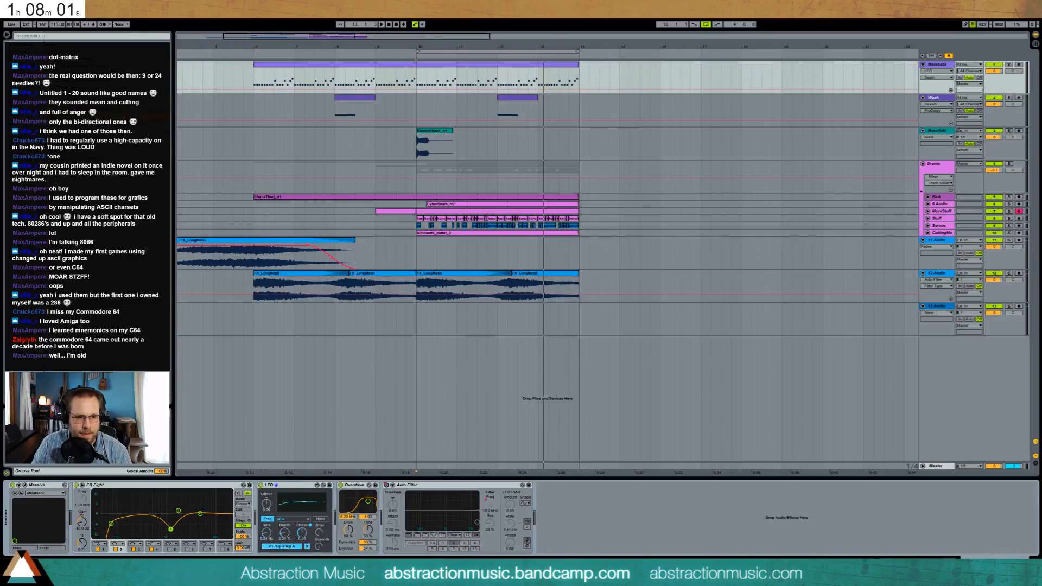
{"action": "left_click_drag", "start_coordinate": [284, 534], "coordinate": [268, 508]}
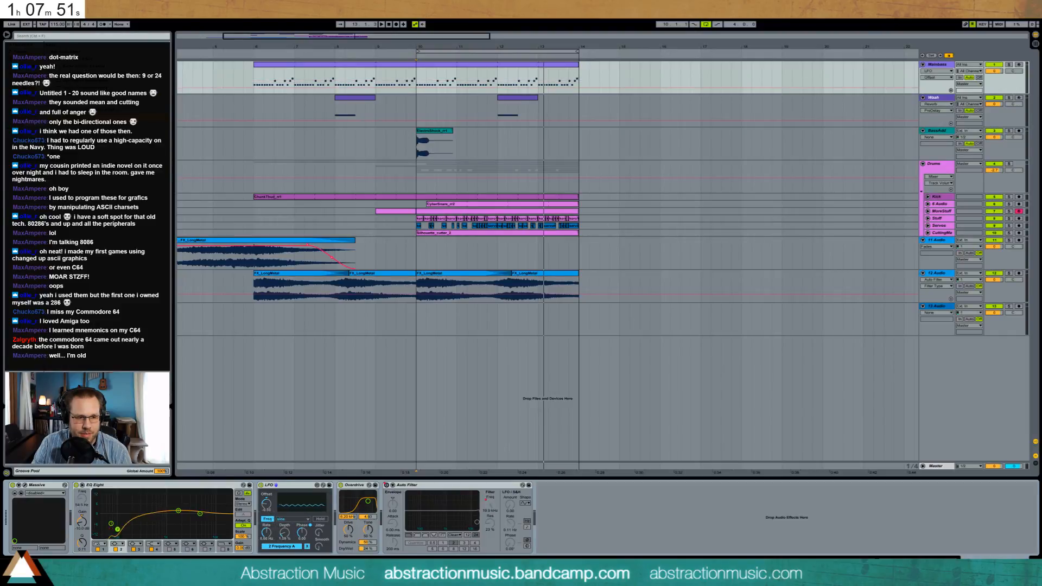
Fine-tune the LFO's depth, offset, rate and jitter so it gently sweeps the EQ cut, checking it in playback.
{"action": "left_click_drag", "start_coordinate": [288, 535], "coordinate": [266, 502]}
{"action": "left_click", "coordinate": [286, 533]}
{"action": "left_click", "coordinate": [269, 534]}
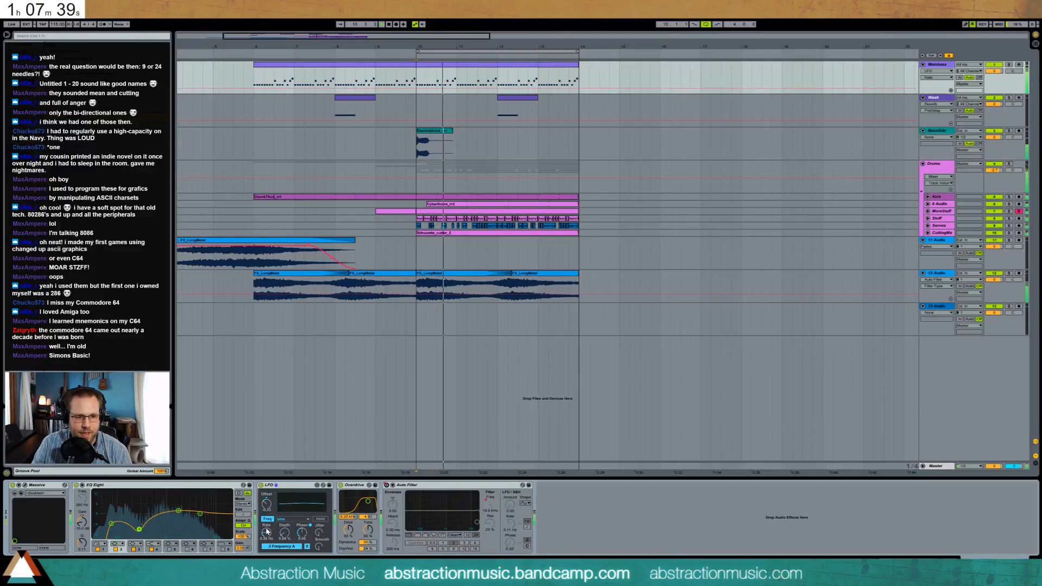
{"action": "left_click_drag", "start_coordinate": [284, 534], "coordinate": [266, 502]}
{"action": "left_click", "coordinate": [267, 505]}
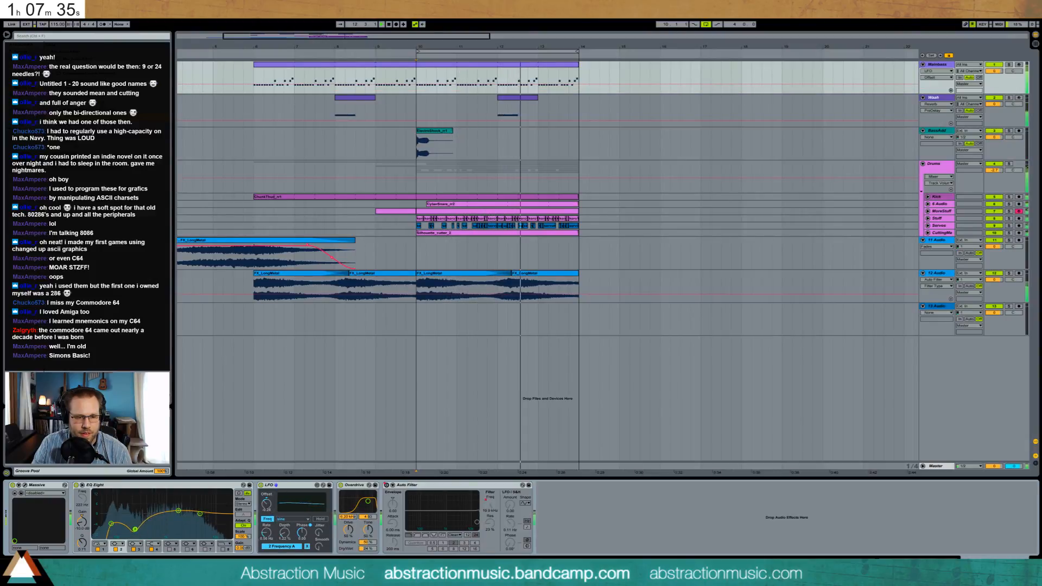
{"action": "mouse_move", "coordinate": [319, 533]}
{"action": "left_mouse_down"}
{"action": "mouse_move", "coordinate": [319, 478]}
{"action": "mouse_move", "coordinate": [318, 521]}
{"action": "left_mouse_up"}
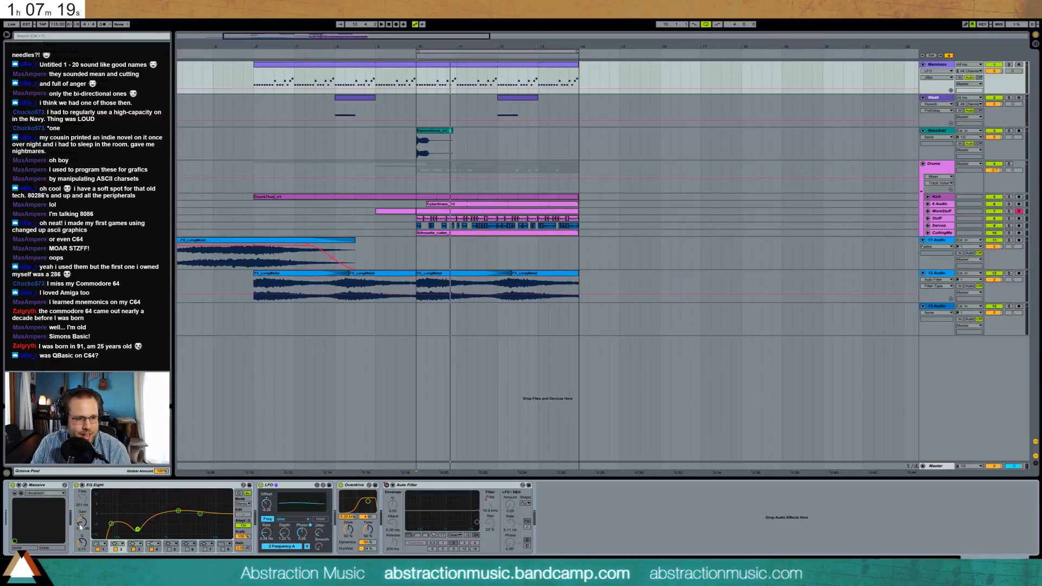
Adjust the resonance of Mainbass's EQ Eight band 2 and play Mainbass soloed to check the EQ.
{"action": "left_click", "coordinate": [81, 543]}
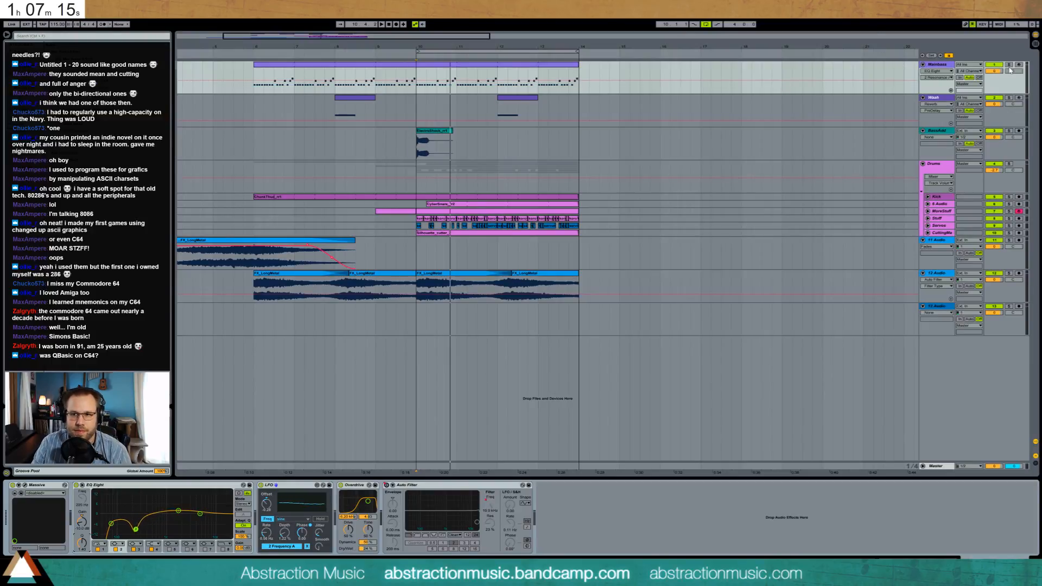
{"action": "key", "text": "space"}
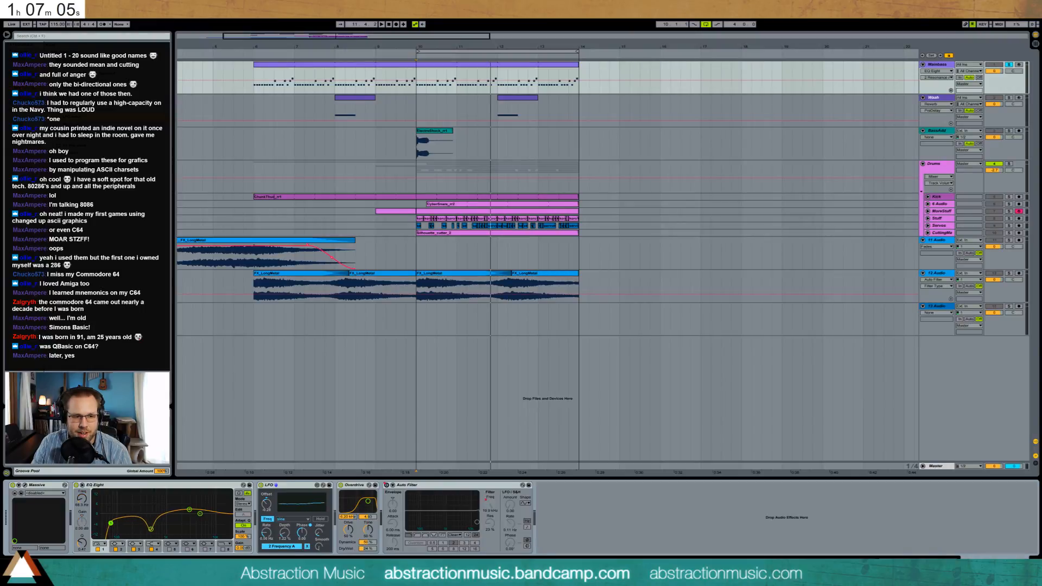
{"action": "key", "text": "space"}
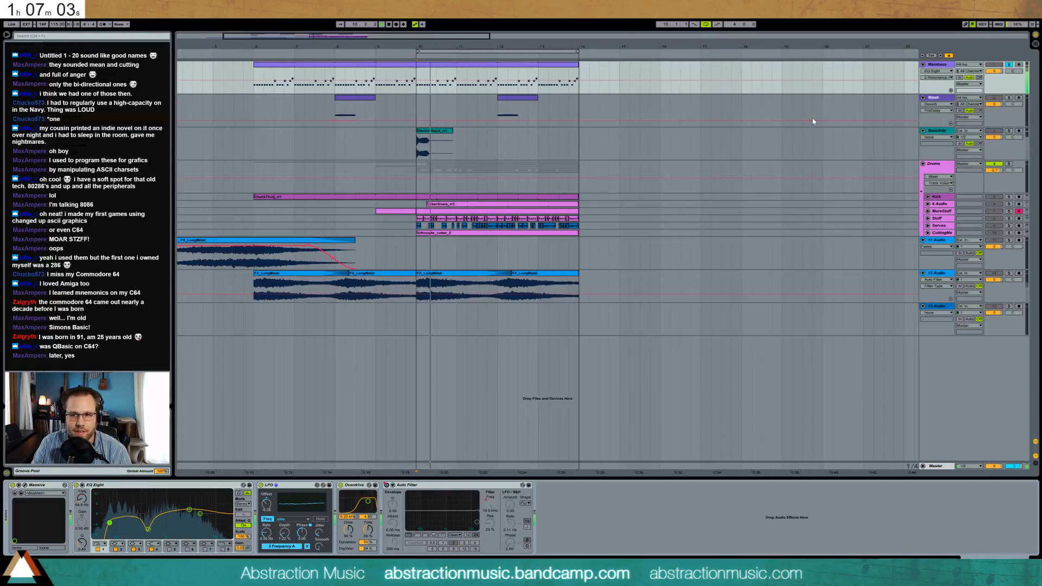
Solo 12 Audio together with Mainbass and lower Mainbass's track volume during playback.
{"action": "left_click", "coordinate": [1009, 273], "text": "ctrl"}
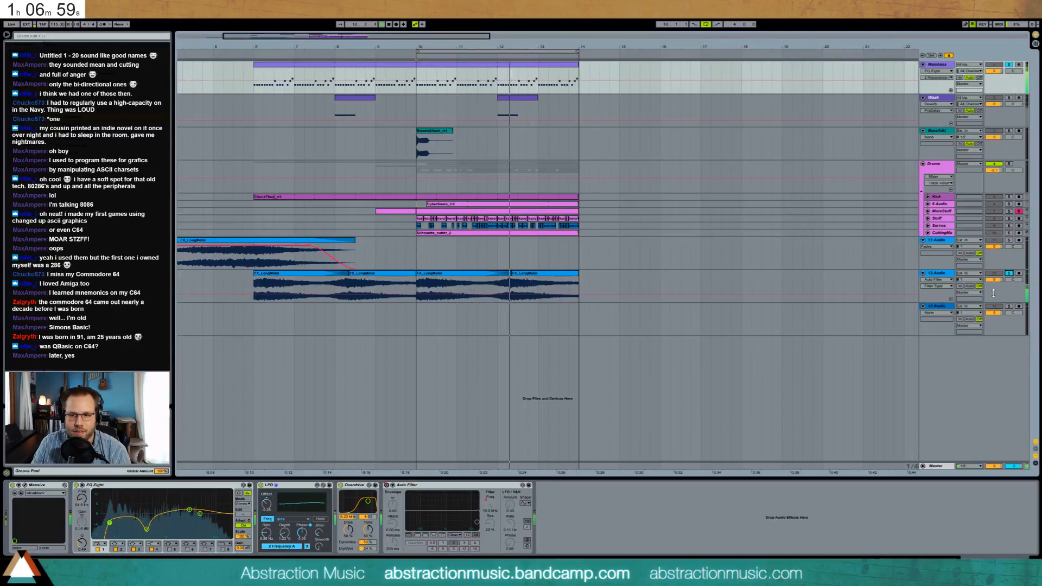
{"action": "left_click_drag", "start_coordinate": [993, 71], "coordinate": [993, 80]}
{"action": "key", "text": "space"}
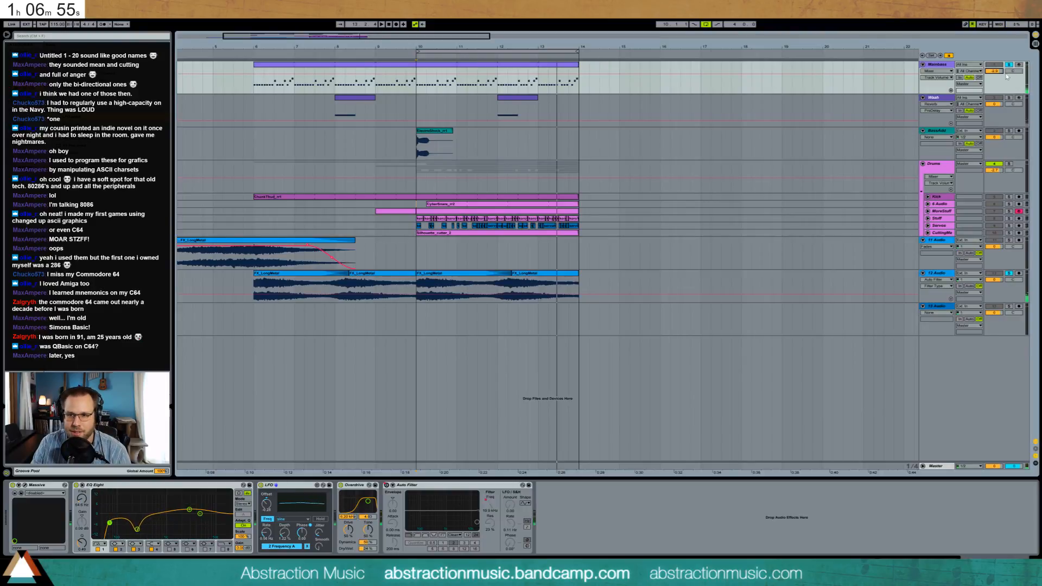
Switch to Session View, clear the solos and play the full mix to check the levels.
{"action": "key", "text": "Tab"}
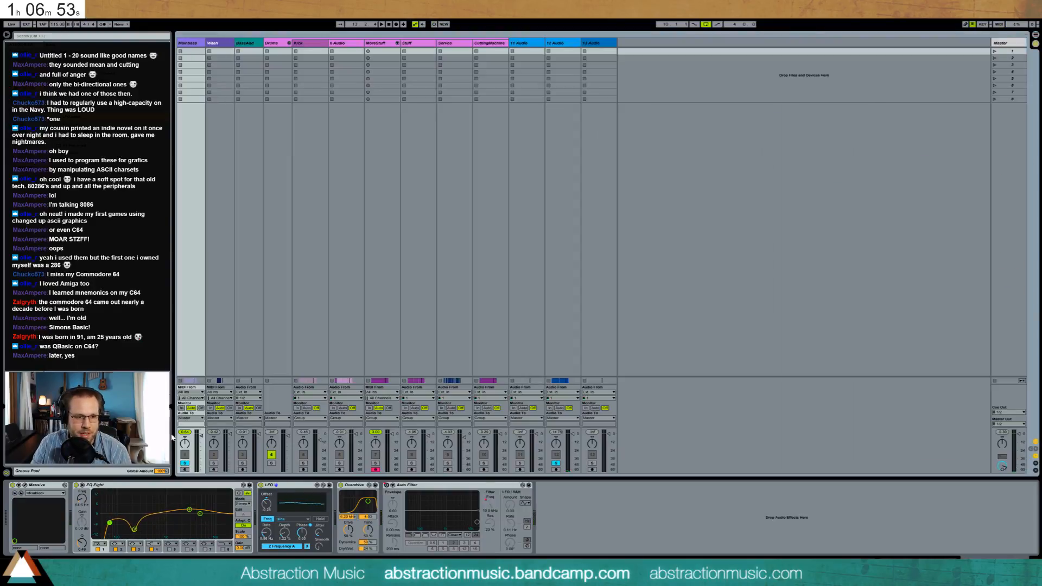
{"action": "left_click", "coordinate": [185, 463]}
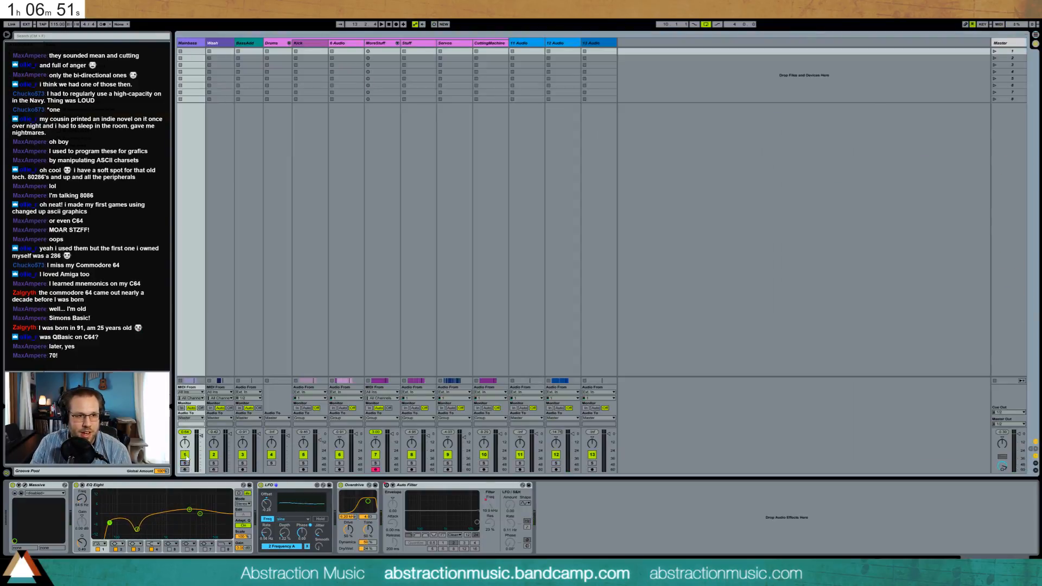
{"action": "key", "text": "space"}
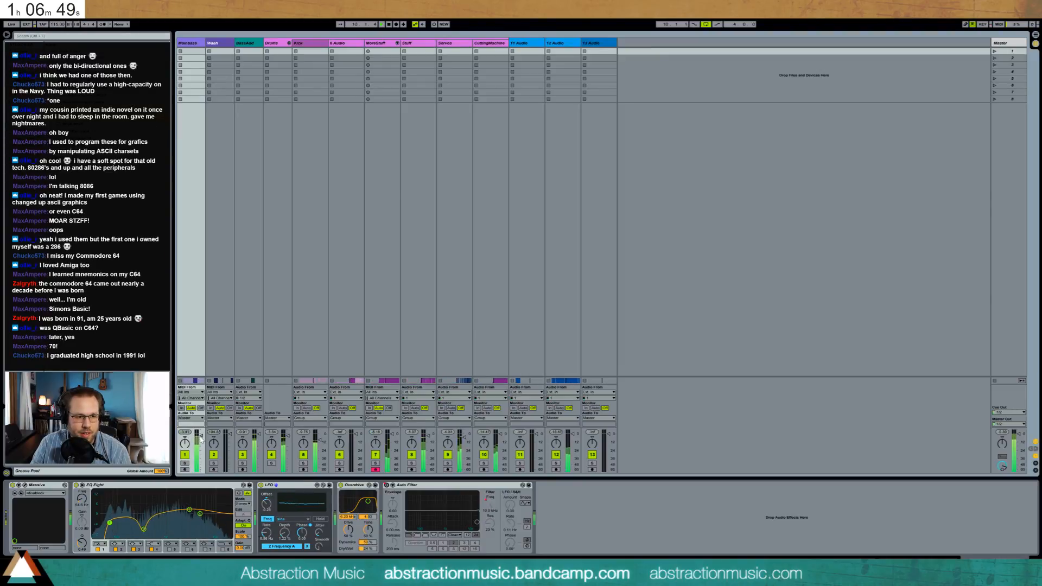
Solo Mainbass, lower the Kick track's volume and stop playback.
{"action": "left_click", "coordinate": [185, 463]}
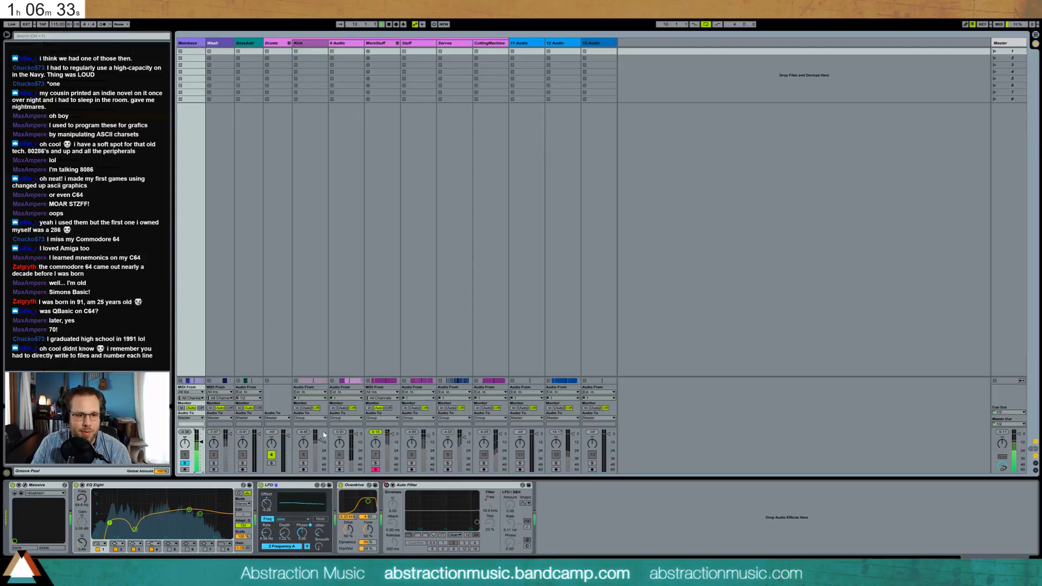
{"action": "mouse_move", "coordinate": [319, 440]}
{"action": "left_mouse_down"}
{"action": "mouse_move", "coordinate": [318, 470]}
{"action": "mouse_move", "coordinate": [315, 451]}
{"action": "left_mouse_up"}
{"action": "left_click", "coordinate": [300, 432]}
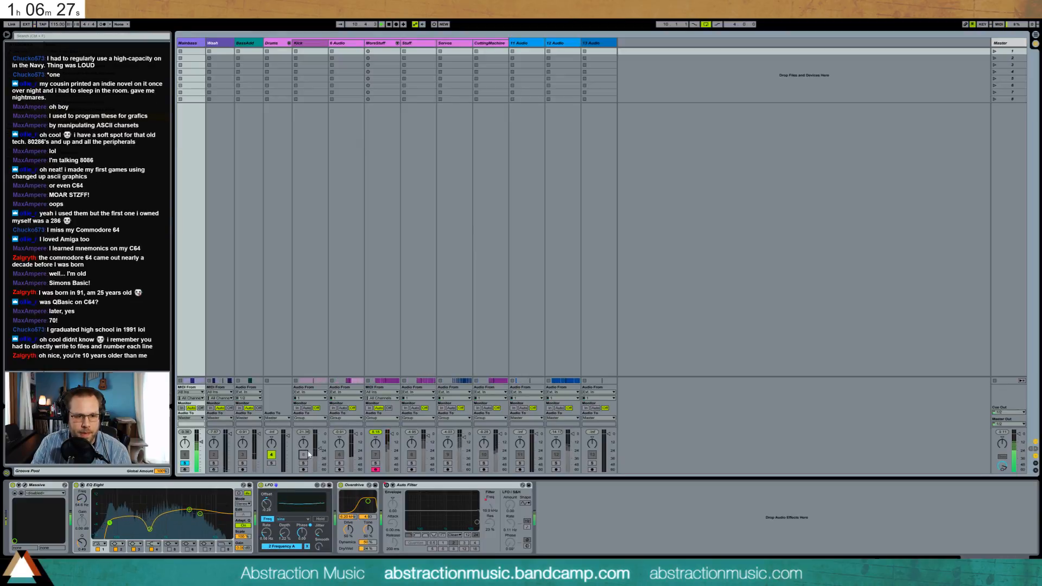
{"action": "key", "text": "space"}
Clear Mainbass's solo and mute the other tracks, keeping only Mainbass, the Drums group and Kick active.
{"action": "left_click", "coordinate": [186, 463]}
{"action": "left_click", "coordinate": [214, 455]}
{"action": "left_click", "coordinate": [242, 455]}
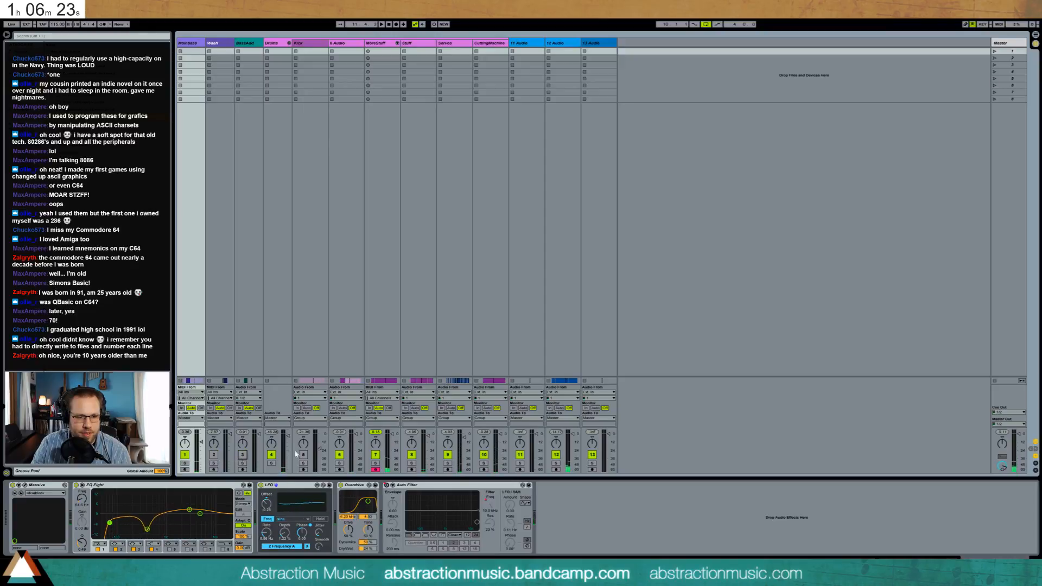
{"action": "left_click", "coordinate": [339, 454]}
{"action": "left_click", "coordinate": [375, 455]}
{"action": "left_click", "coordinate": [411, 455]}
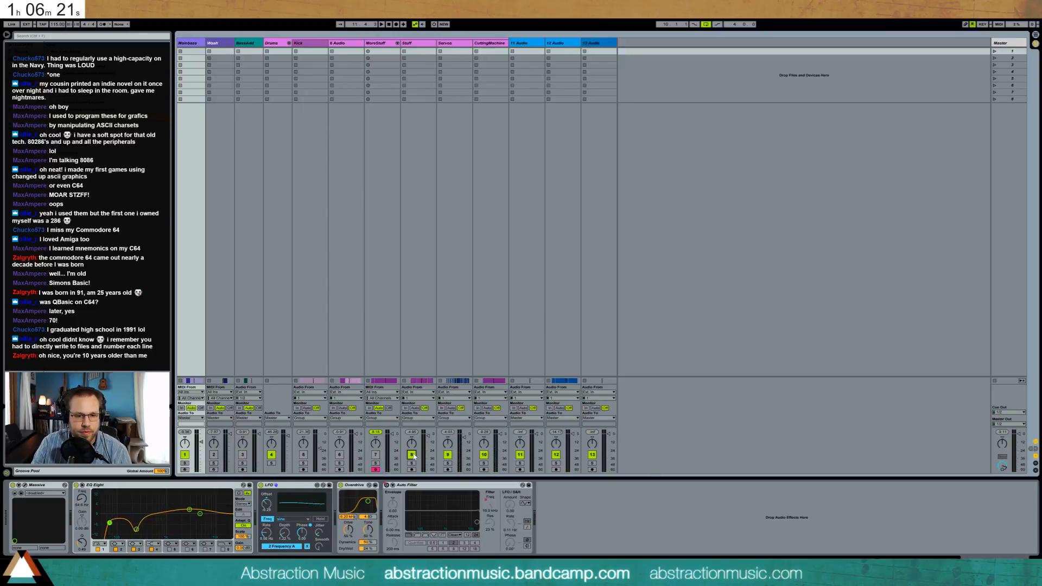
{"action": "left_click", "coordinate": [484, 455]}
{"action": "left_click", "coordinate": [519, 454]}
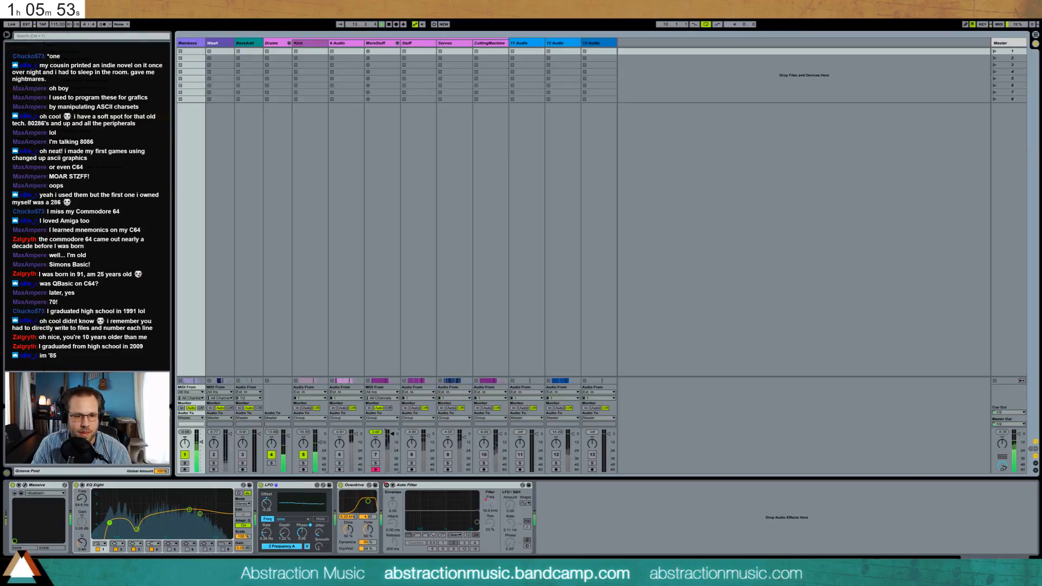
Lower 6 Audio's track volume slightly, unmute it in the mix and select its track.
{"action": "mouse_move", "coordinate": [356, 434]}
{"action": "left_mouse_down"}
{"action": "mouse_move", "coordinate": [356, 470]}
{"action": "mouse_move", "coordinate": [356, 437]}
{"action": "left_mouse_up"}
{"action": "left_click", "coordinate": [339, 454]}
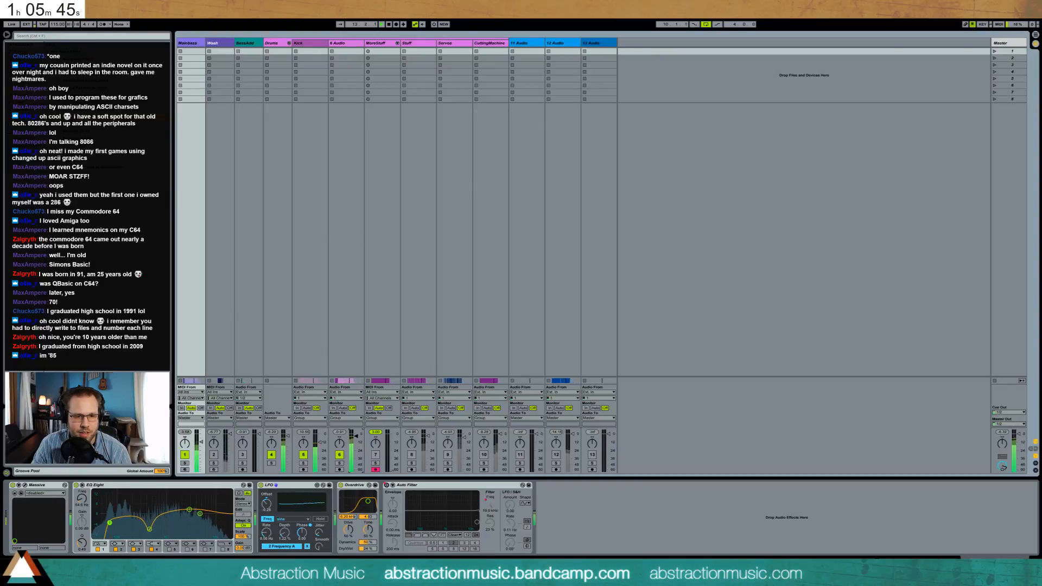
{"action": "left_click", "coordinate": [350, 340]}
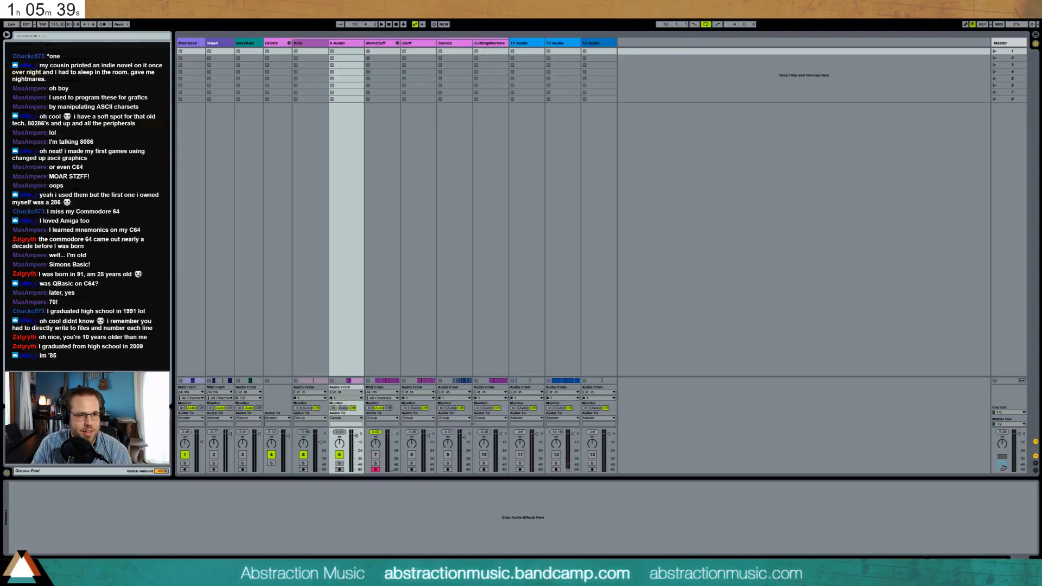
Add a Compressor and a Gate to 6 Audio, adjust the Compressor's threshold and resume playback.
{"action": "left_click_drag", "start_coordinate": [268, 161], "coordinate": [69, 514]}
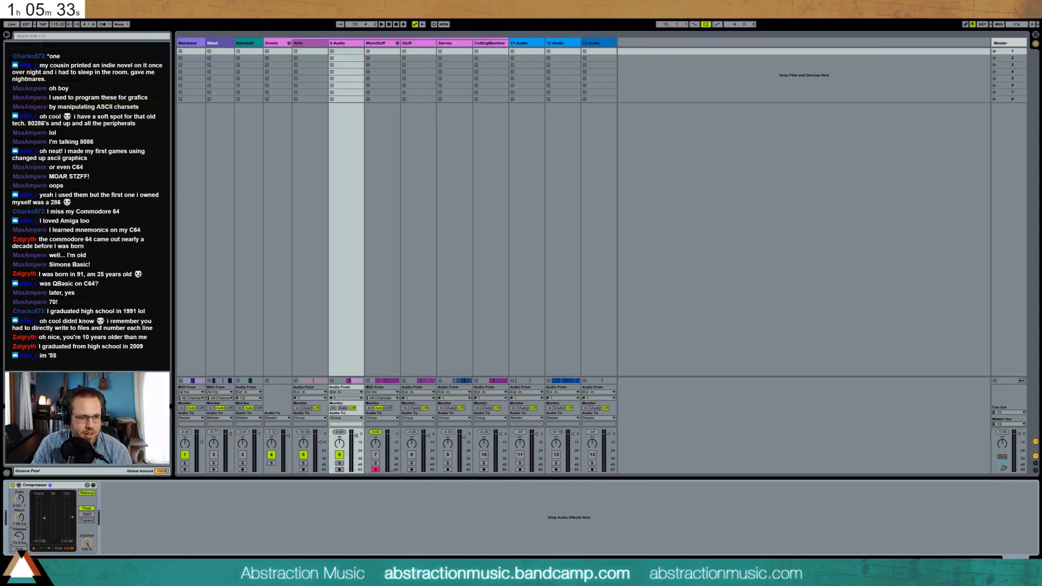
{"action": "key", "text": "space"}
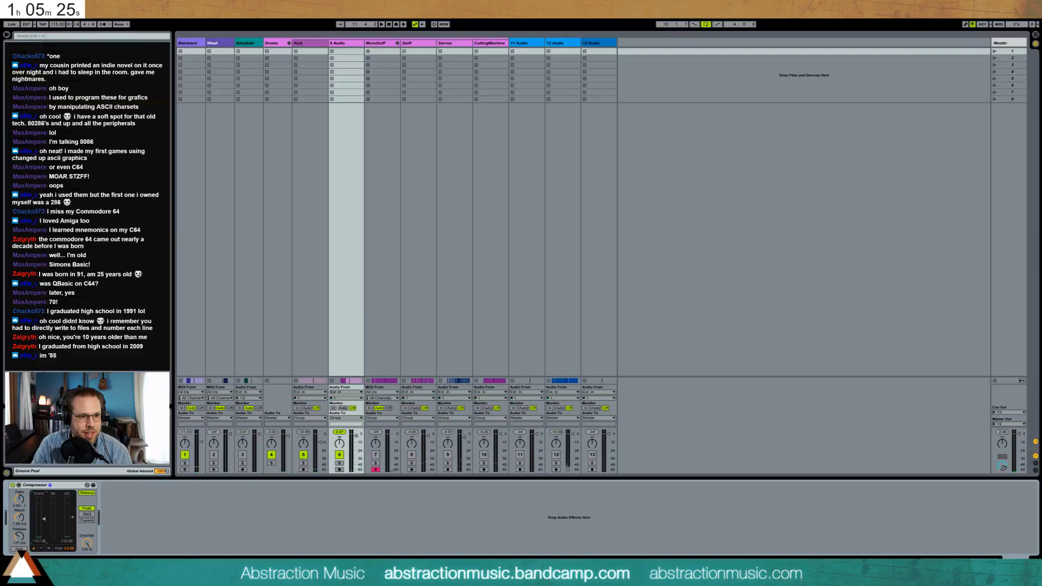
{"action": "mouse_move", "coordinate": [114, 523]}
{"action": "left_mouse_down"}
{"action": "mouse_move", "coordinate": [113, 504]}
{"action": "mouse_move", "coordinate": [113, 522]}
{"action": "left_mouse_up"}
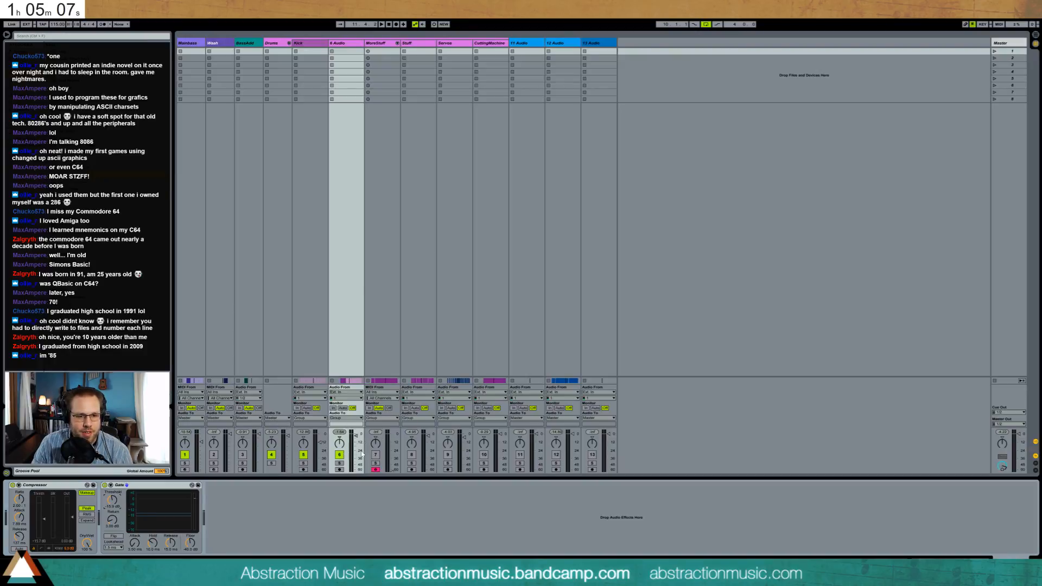
{"action": "key", "text": "space"}
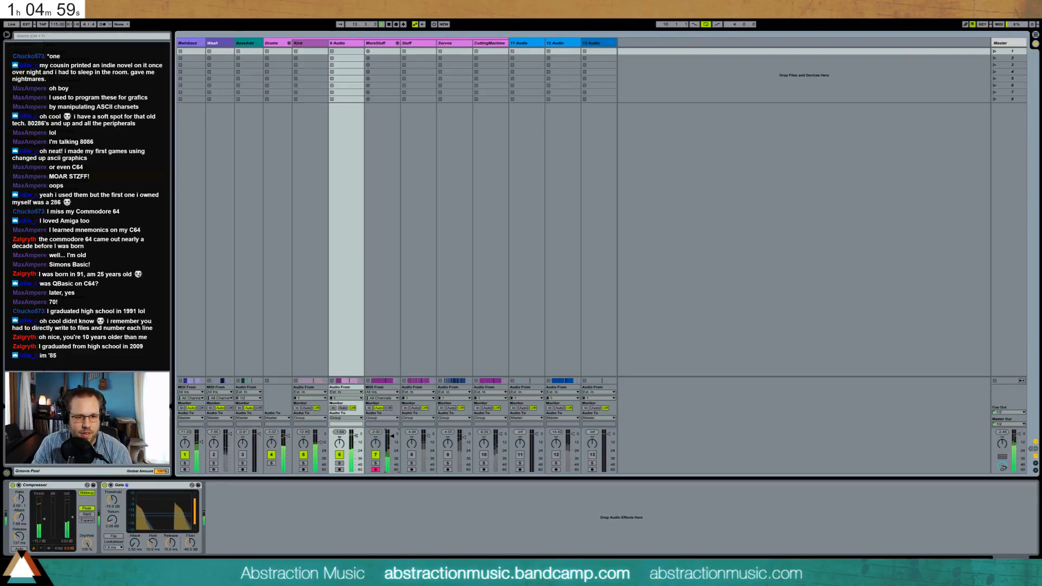
Try a Compressor with a lowered threshold after the Reverb in MoreStuff's drum chain, and remove it.
{"action": "left_click", "coordinate": [367, 446]}
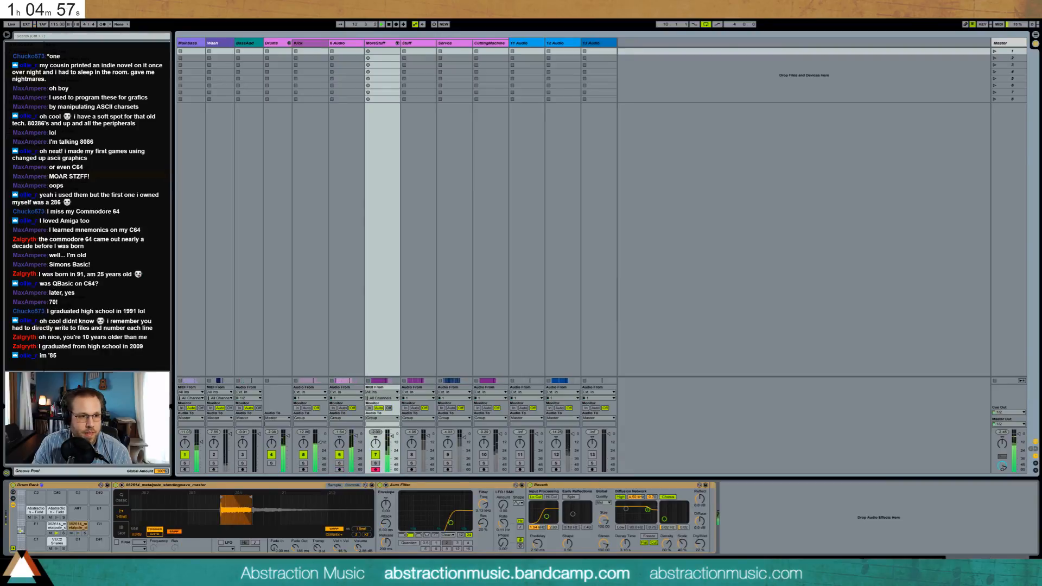
{"action": "left_click_drag", "start_coordinate": [820, 523], "coordinate": [802, 530]}
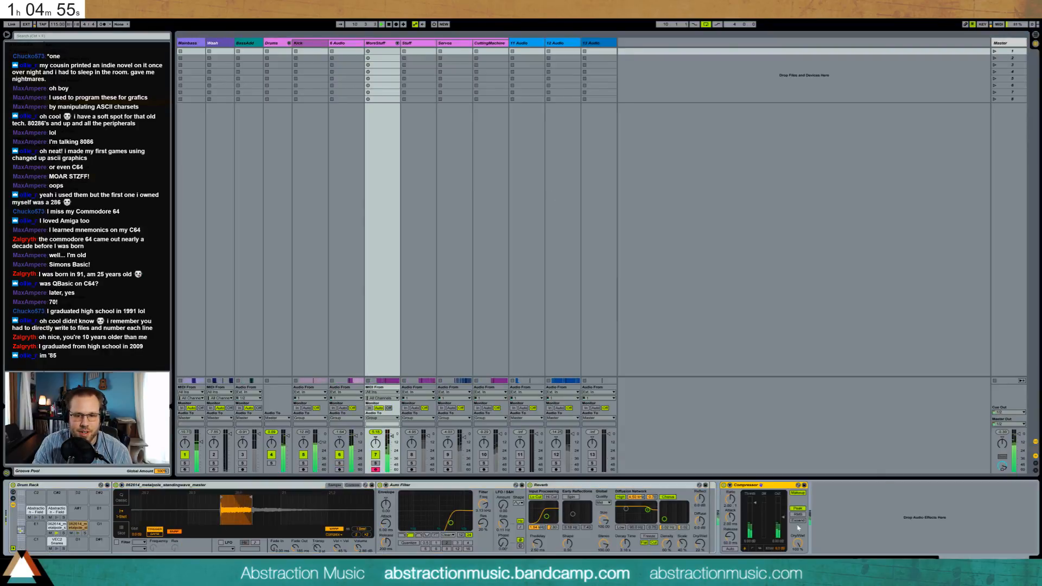
{"action": "left_click_drag", "start_coordinate": [755, 504], "coordinate": [755, 519]}
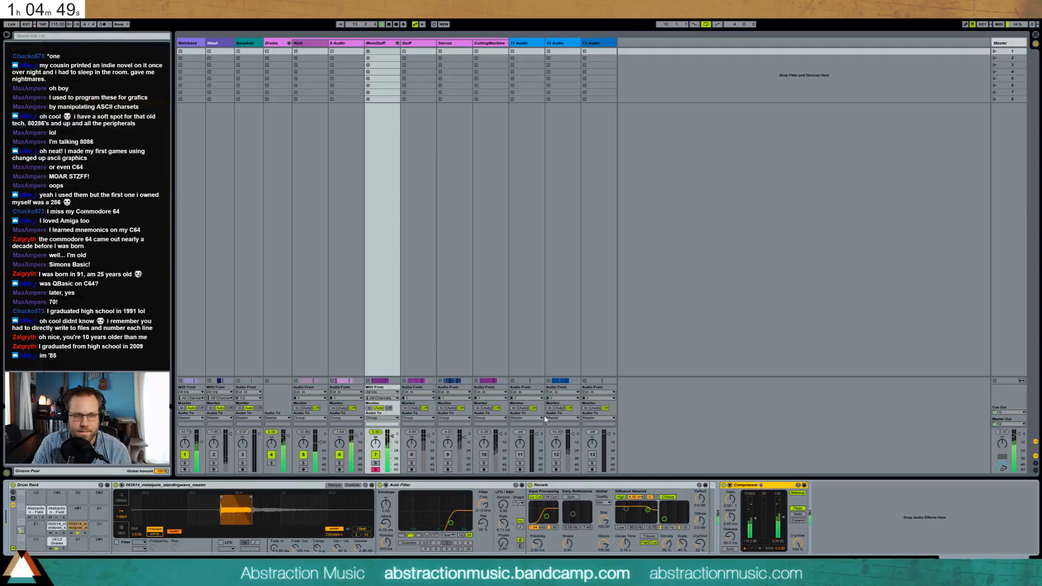
{"action": "key", "text": "Delete"}
Add a Saturator with Medium Curve after MoreStuff's Reverb, and adjust its drive and output with the track soloed.
{"action": "left_click_drag", "start_coordinate": [109, 261], "coordinate": [750, 535]}
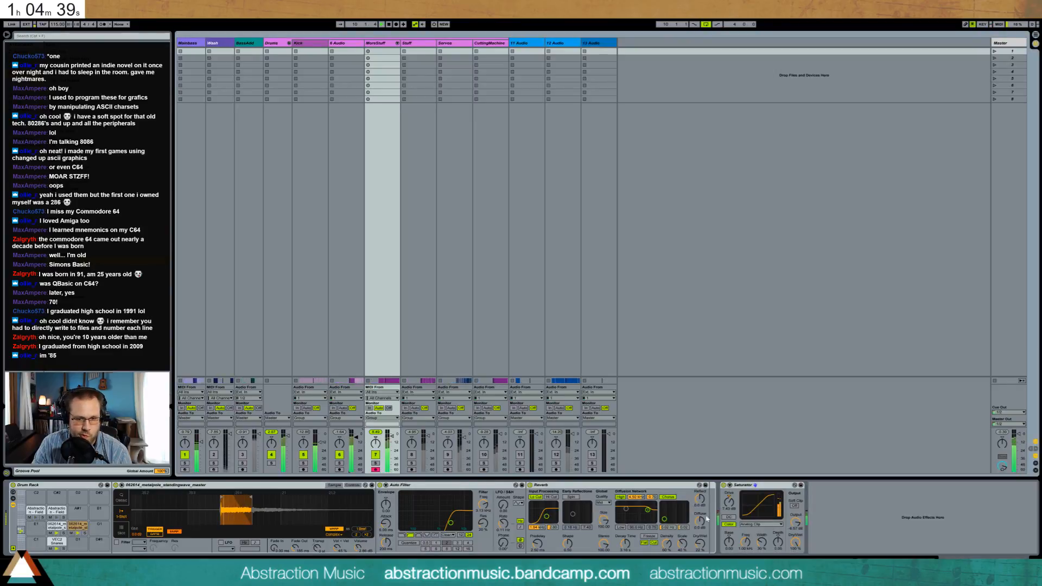
{"action": "left_click", "coordinate": [757, 524]}
{"action": "left_click", "coordinate": [761, 534]}
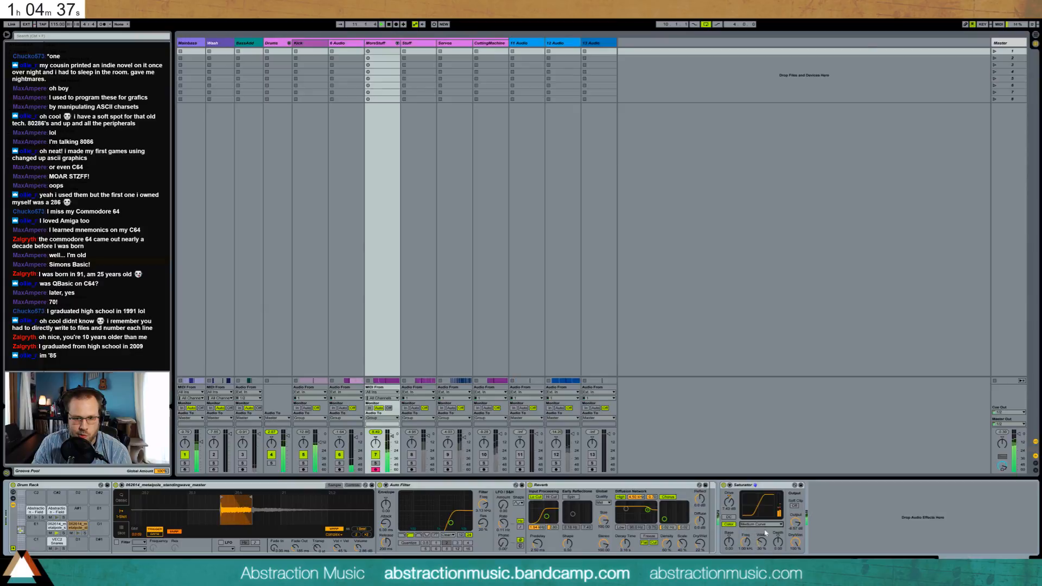
{"action": "left_click", "coordinate": [376, 463]}
{"action": "left_click_drag", "start_coordinate": [729, 504], "coordinate": [729, 488]}
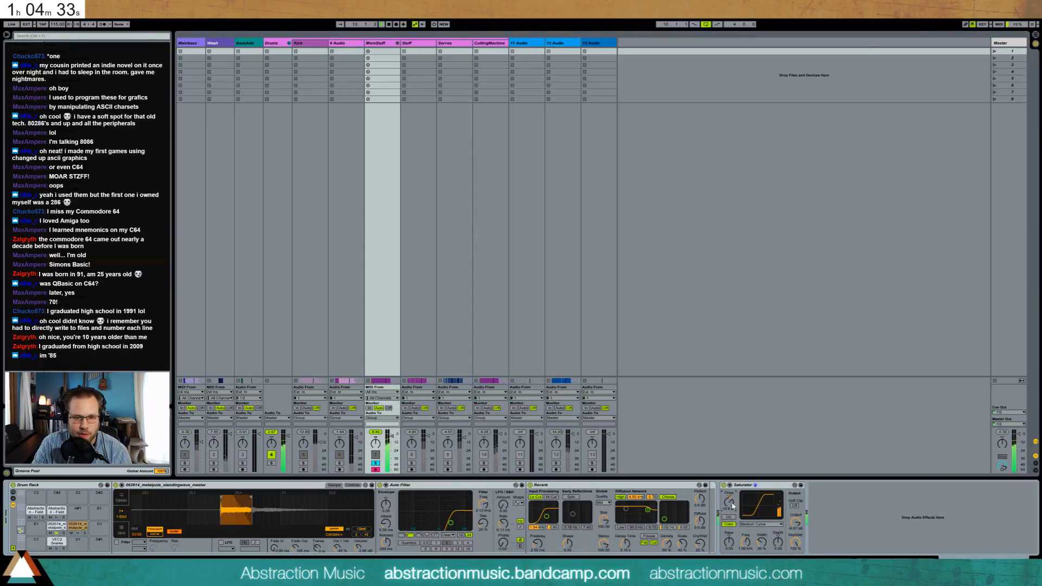
{"action": "left_click_drag", "start_coordinate": [796, 525], "coordinate": [796, 535]}
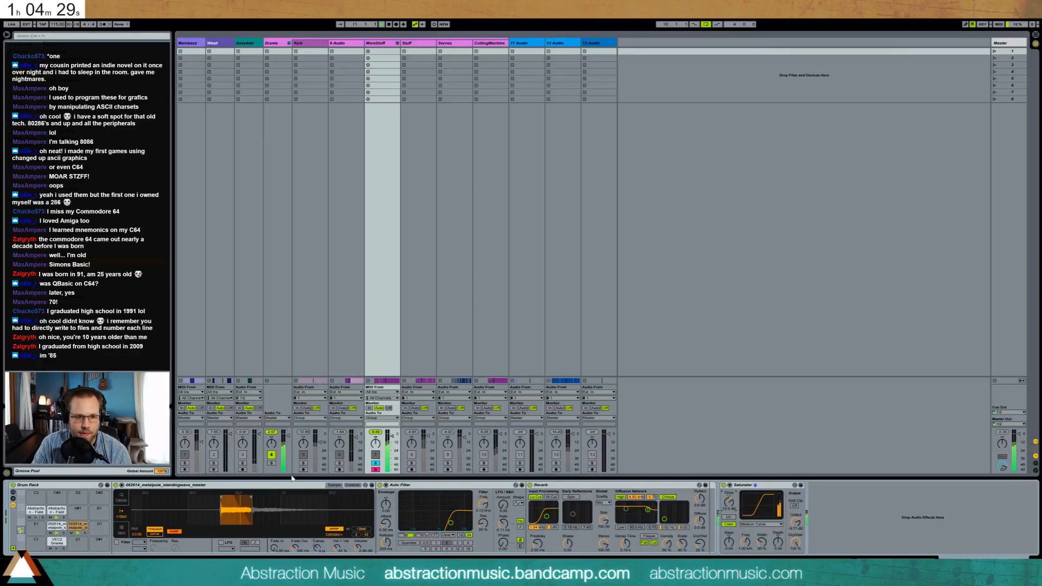
{"action": "left_click", "coordinate": [375, 464]}
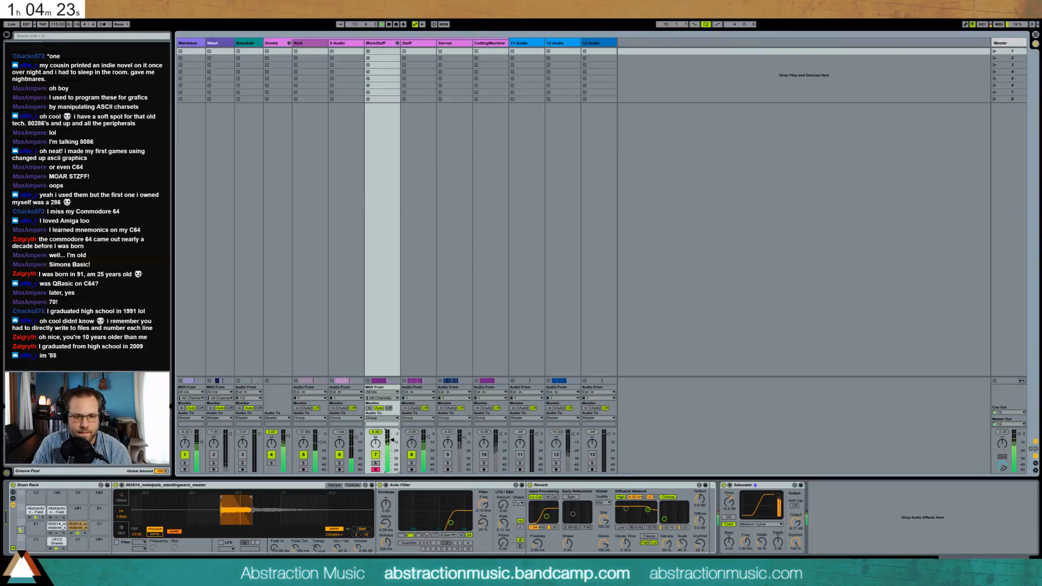
Open the Creaking Breaking Glass pad in MoreStuff's Drum Rack, and unmute Stuff, Servos and CuttingMachine.
{"action": "left_click", "coordinate": [60, 510]}
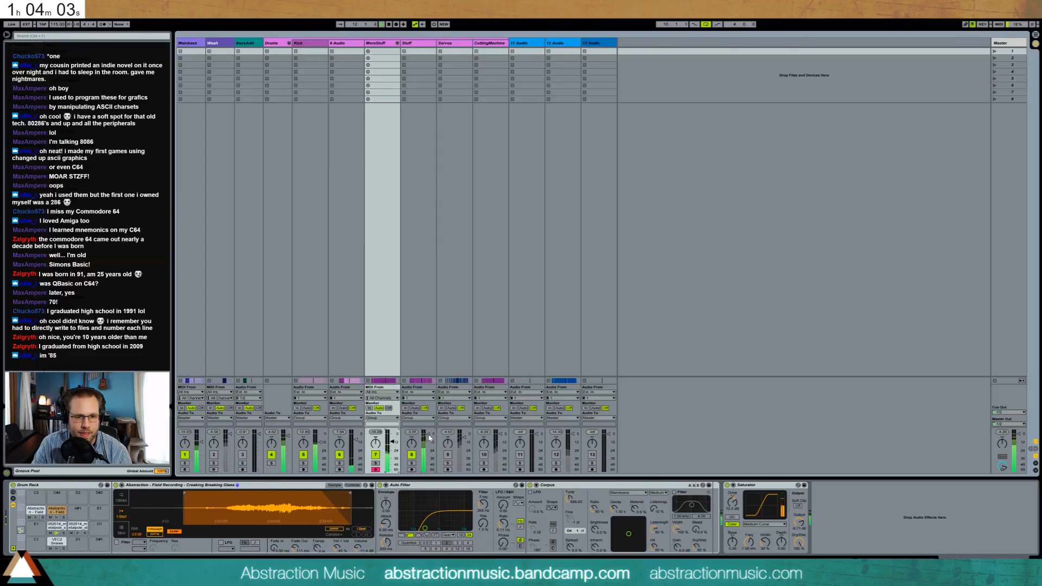
{"action": "left_click", "coordinate": [448, 454]}
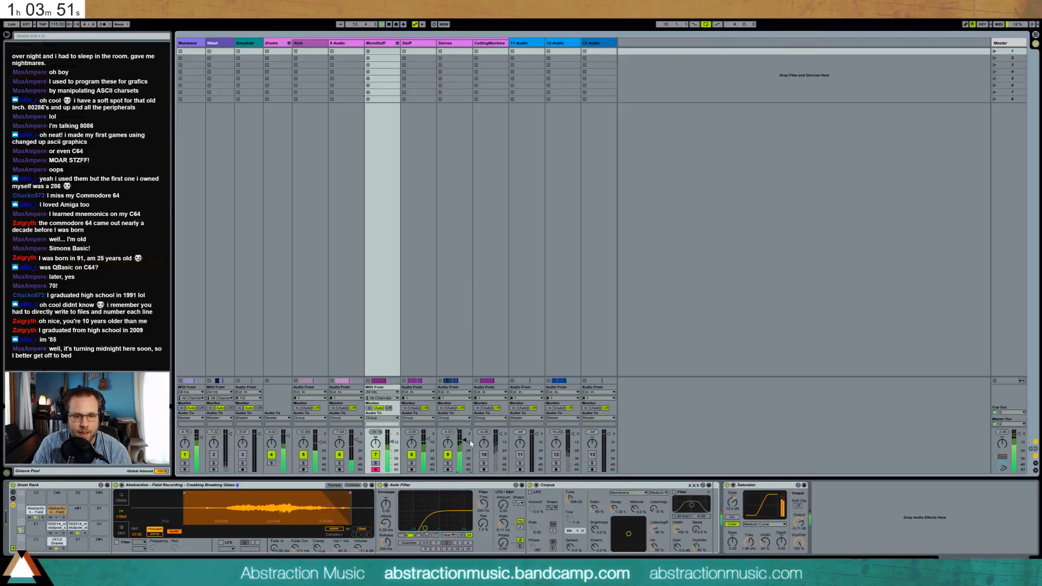
{"action": "left_click", "coordinate": [483, 455]}
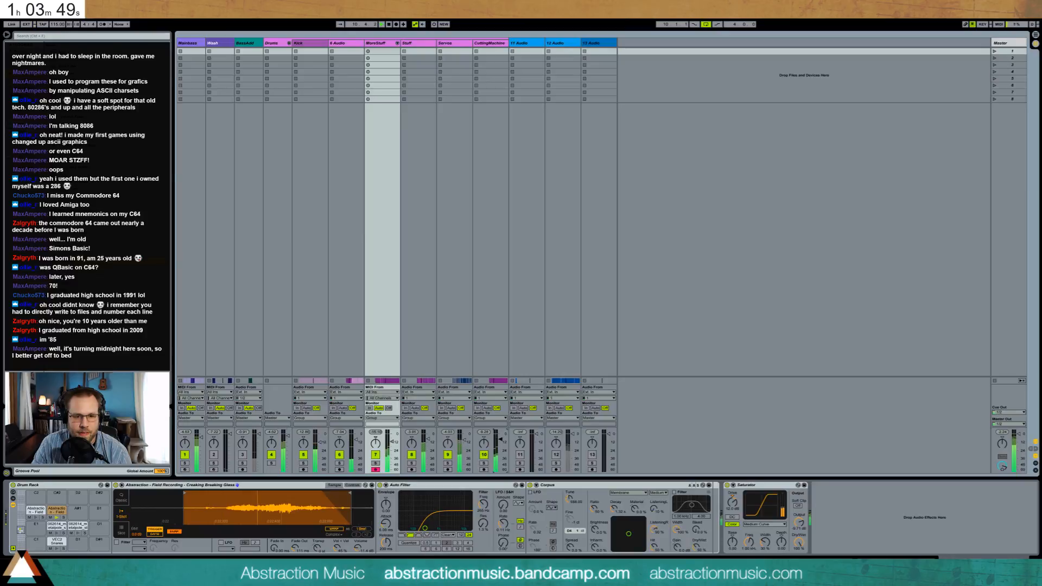
Insert an Auto Filter before CuttingMachine's Auto Pan, make it high-pass and set its cutoff and resonance.
{"action": "left_click", "coordinate": [492, 415]}
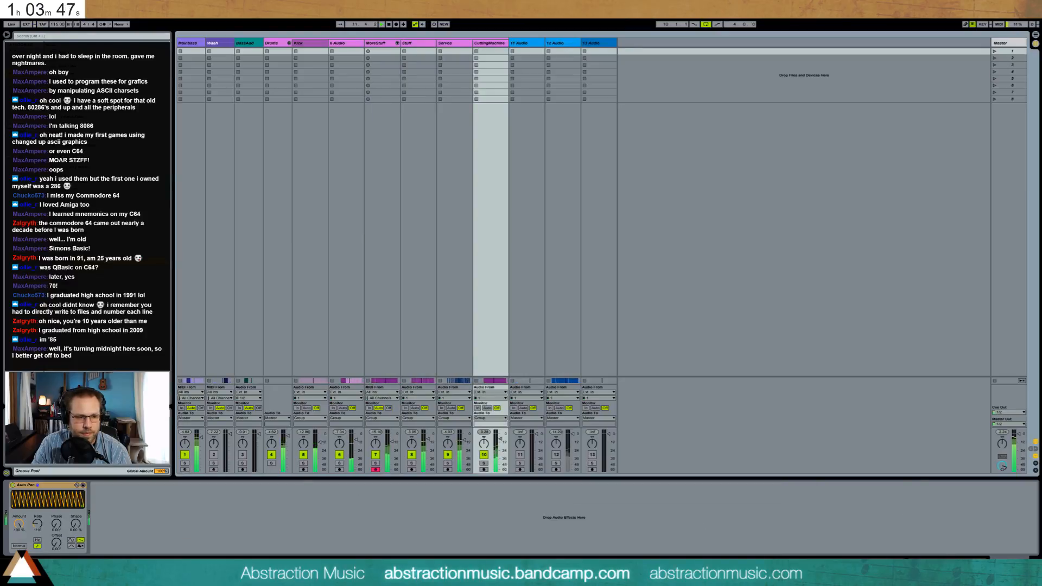
{"action": "left_click_drag", "start_coordinate": [4, 447], "coordinate": [8, 498]}
{"action": "left_click", "coordinate": [43, 536]}
{"action": "left_click_drag", "start_coordinate": [72, 526], "coordinate": [74, 510]}
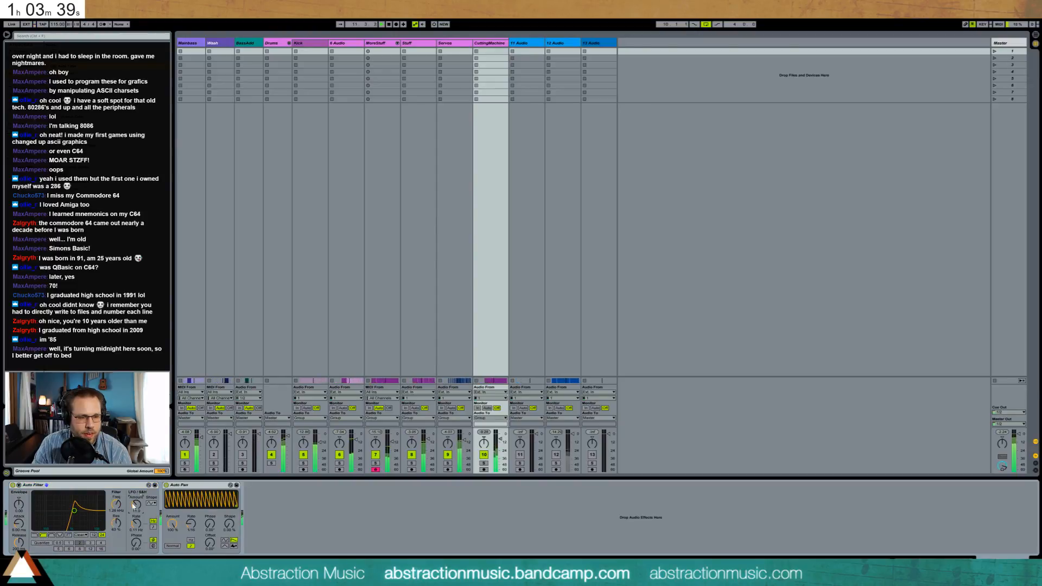
Solo CuttingMachine, lower its Auto Filter's cutoff and LFO rate, and clear the solo.
{"action": "left_click", "coordinate": [485, 463]}
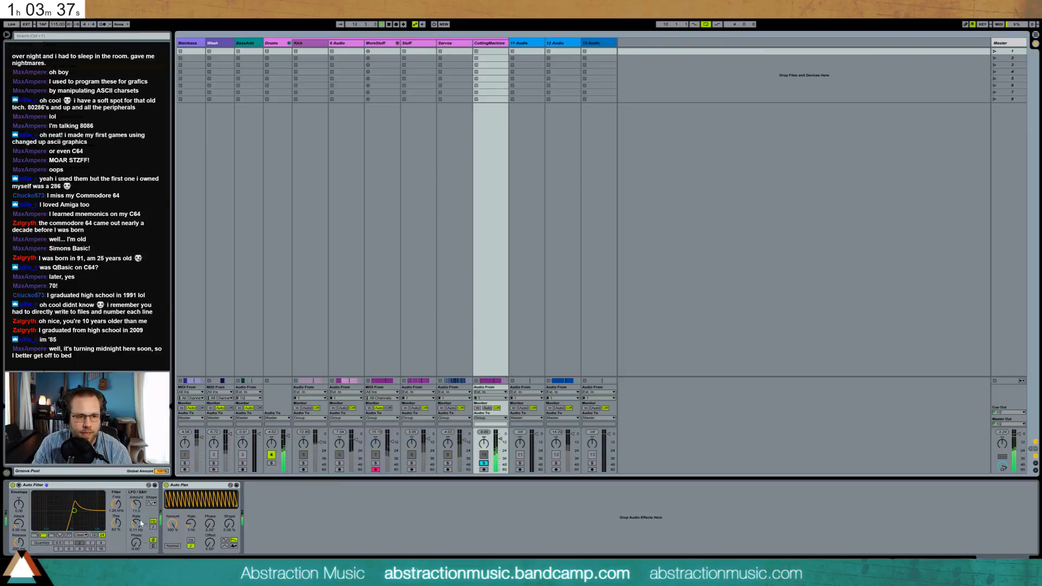
{"action": "left_click_drag", "start_coordinate": [77, 514], "coordinate": [75, 514]}
{"action": "left_click_drag", "start_coordinate": [136, 525], "coordinate": [136, 528]}
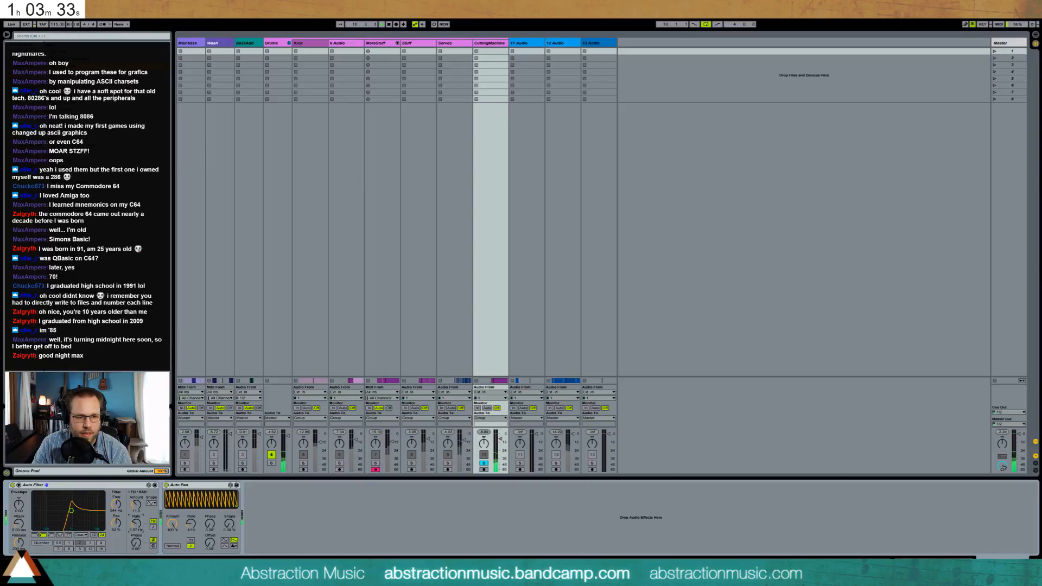
{"action": "left_click_drag", "start_coordinate": [71, 510], "coordinate": [66, 507]}
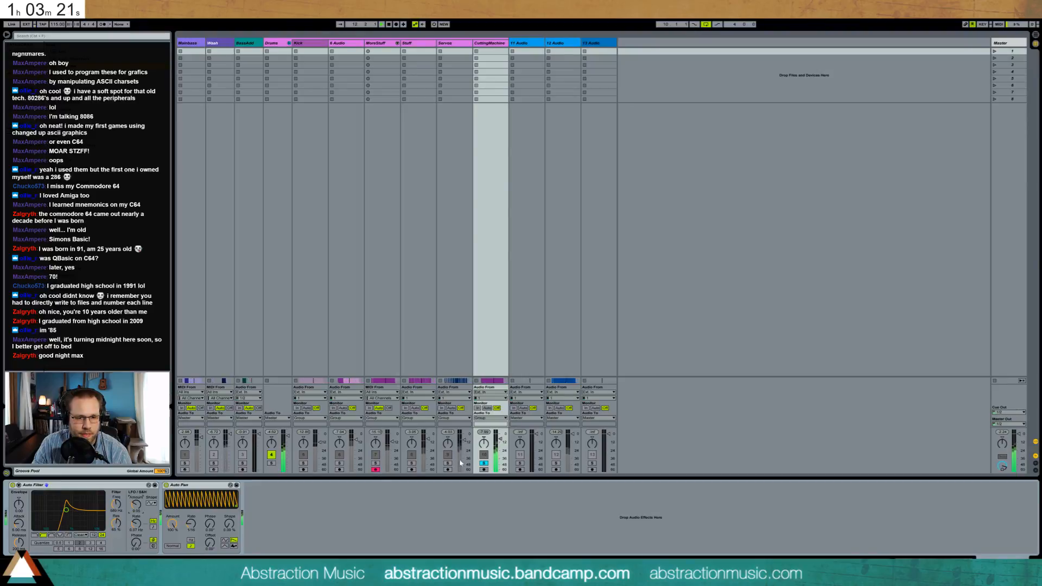
{"action": "left_click", "coordinate": [484, 464]}
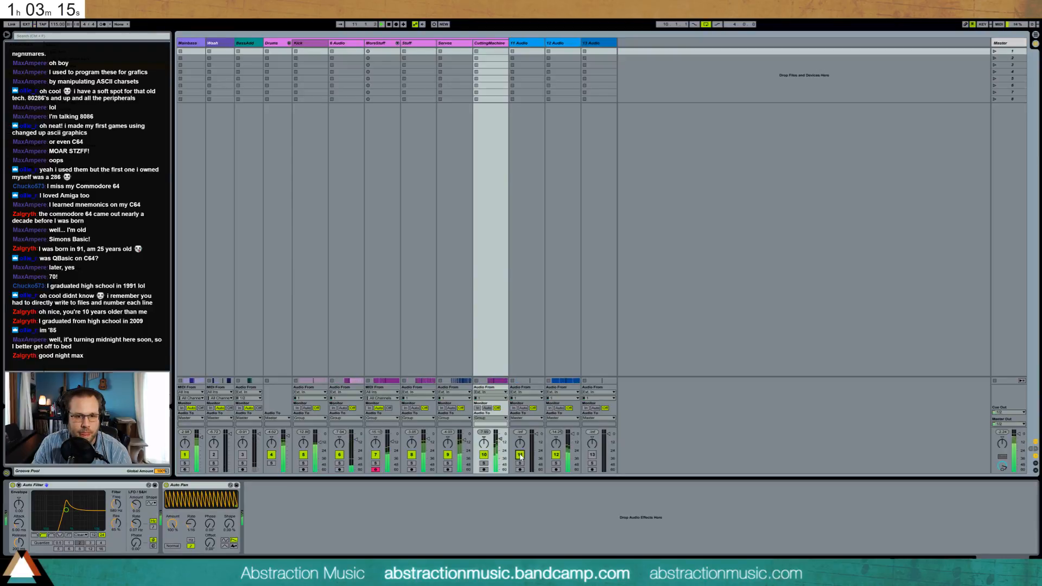
In Arrangement View, play from the start of 11 Audio's clip while unmuting 13 Audio and lowering 11 Audio's volume.
{"action": "key", "text": "Tab"}
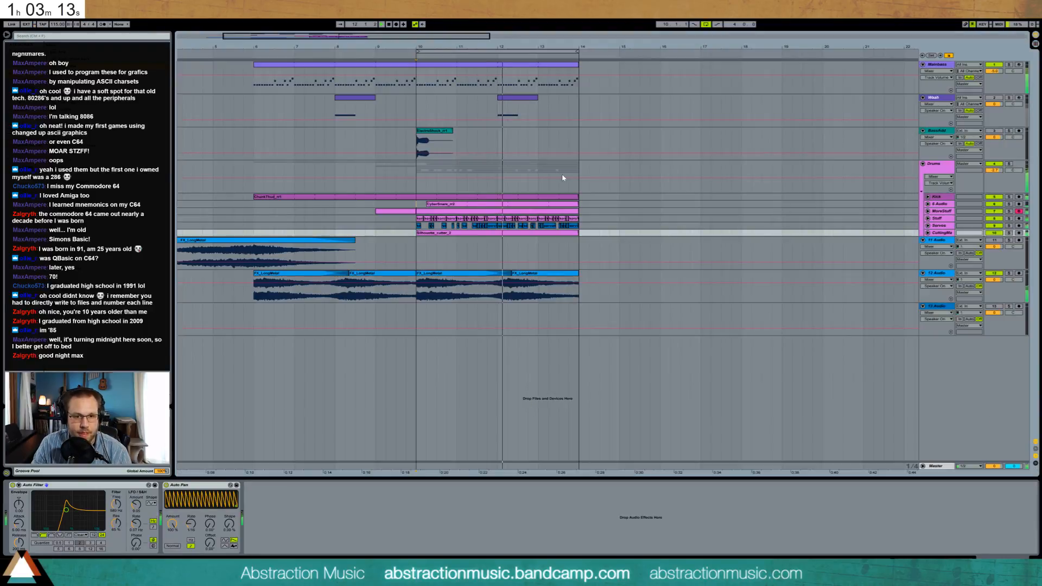
{"action": "left_click", "coordinate": [413, 250]}
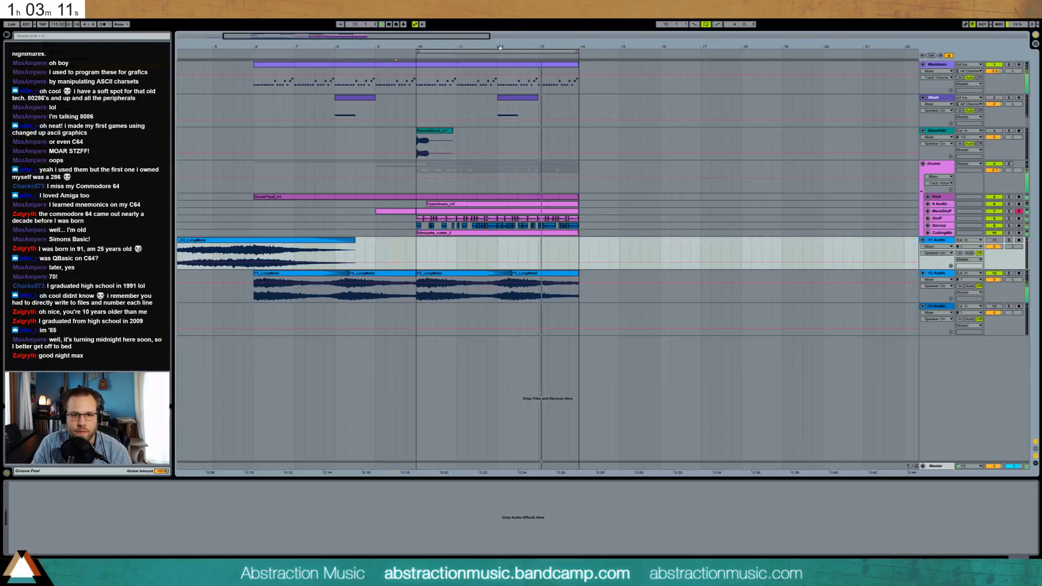
{"action": "left_click_drag", "start_coordinate": [361, 36], "coordinate": [360, 28]}
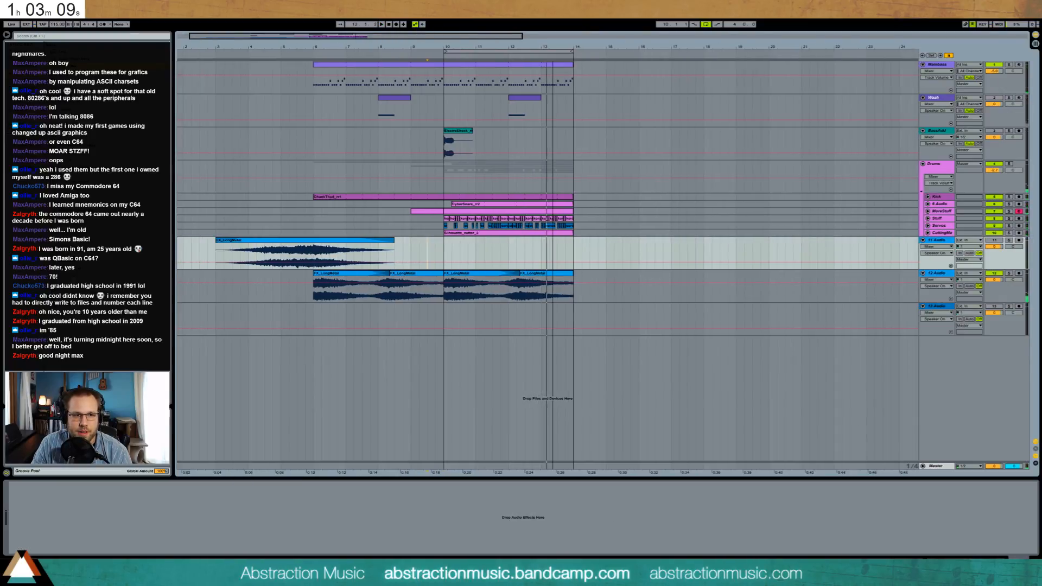
{"action": "left_click", "coordinate": [214, 53]}
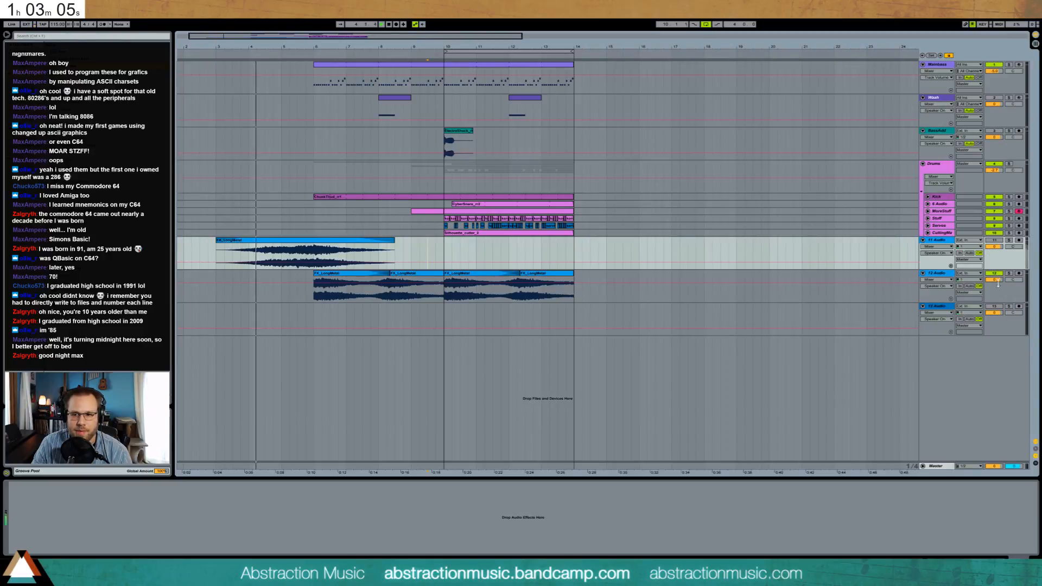
{"action": "left_click", "coordinate": [993, 306]}
{"action": "left_click_drag", "start_coordinate": [993, 247], "coordinate": [994, 260]}
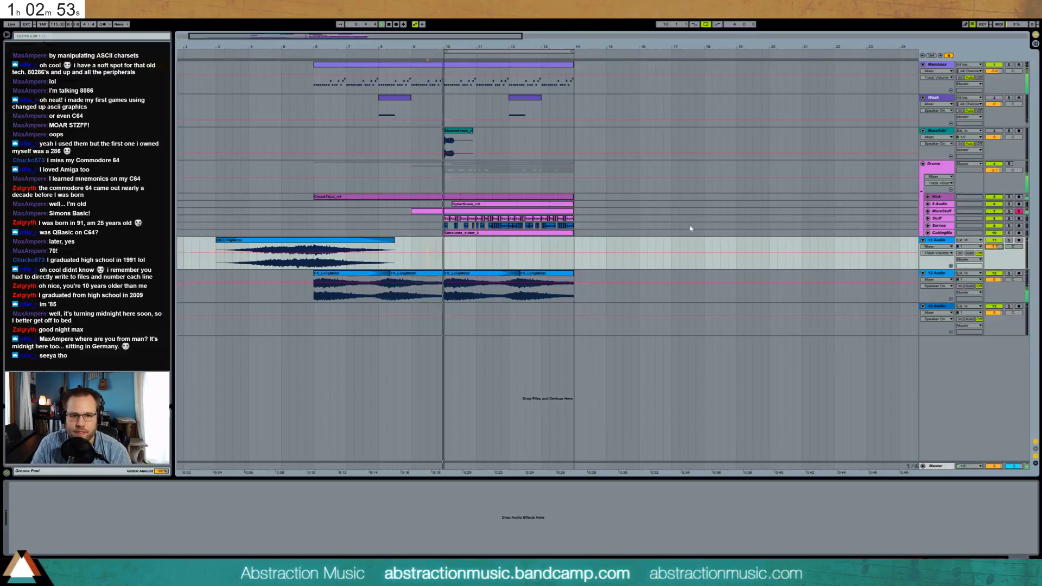
Open the VEC3 Snares pad in MoreStuff's Drum Rack, and play the section with the MoreStuff track unfolded.
{"action": "left_click", "coordinate": [929, 212]}
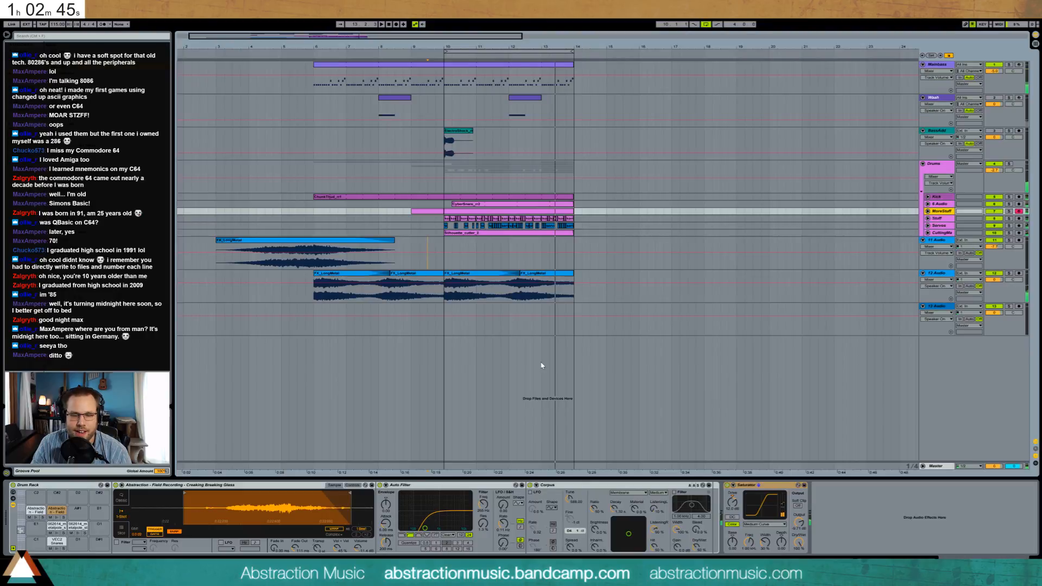
{"action": "left_click", "coordinate": [56, 543]}
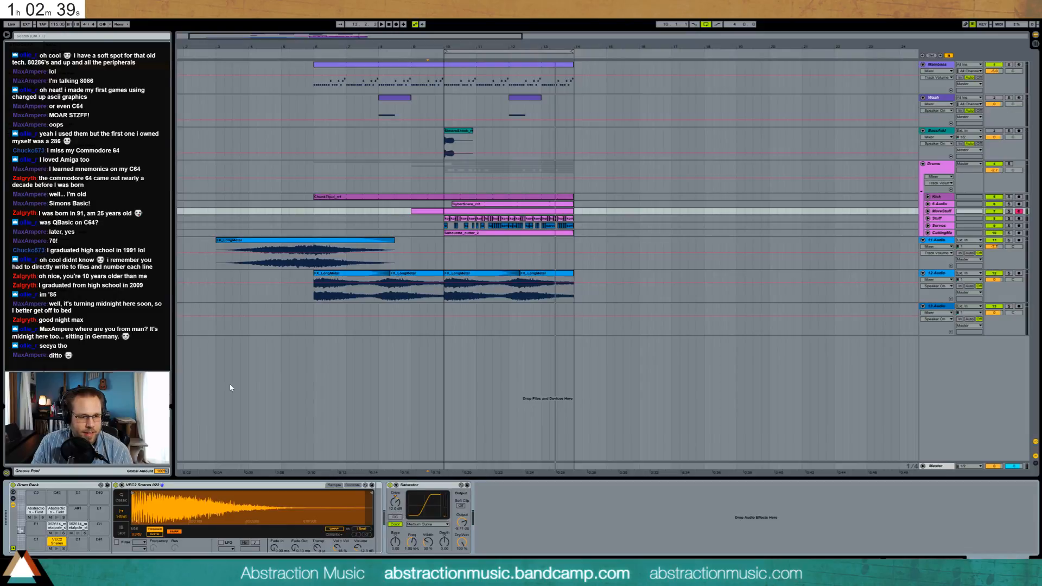
{"action": "left_click", "coordinate": [429, 472]}
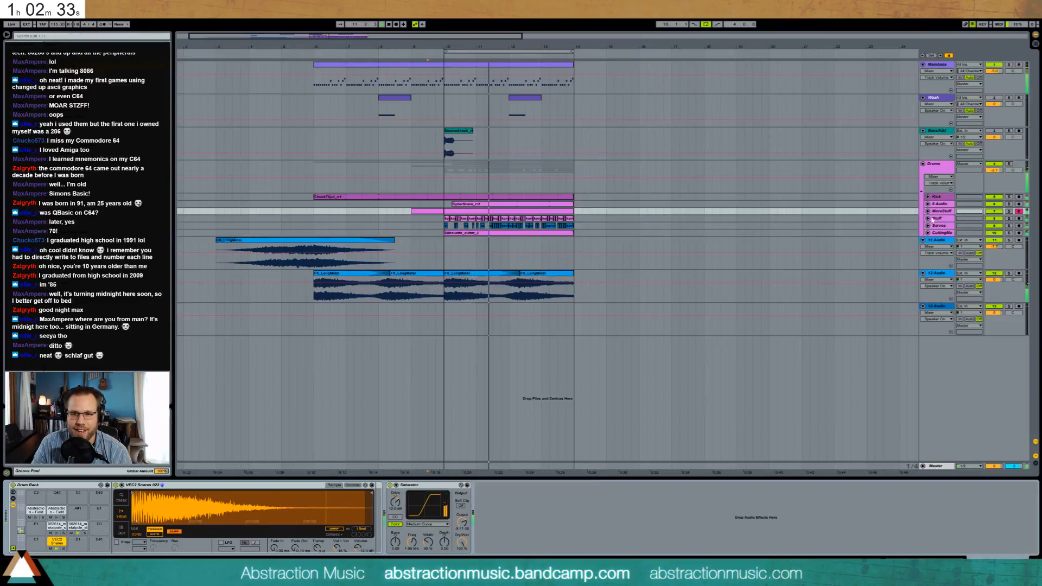
{"action": "left_click", "coordinate": [928, 211]}
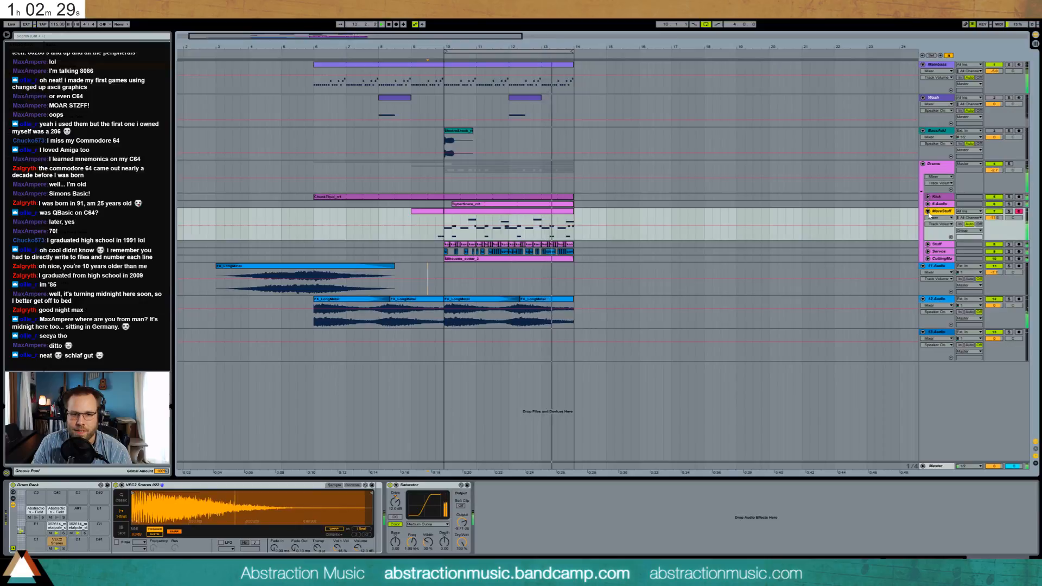
Select the Mainbass track to show its device chain.
{"action": "left_click", "coordinate": [934, 67]}
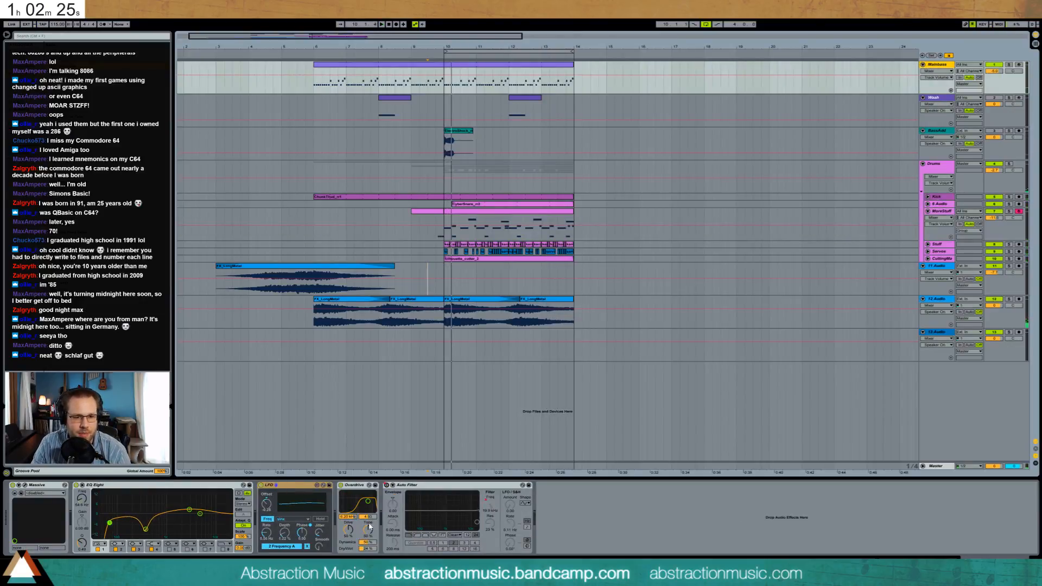
Adjust the Overdrive's Dry/Wet amount on the Mainbass track, comparing with the effect bypassed, and lower the track's volume.
{"action": "left_click_drag", "start_coordinate": [368, 549], "coordinate": [373, 550]}
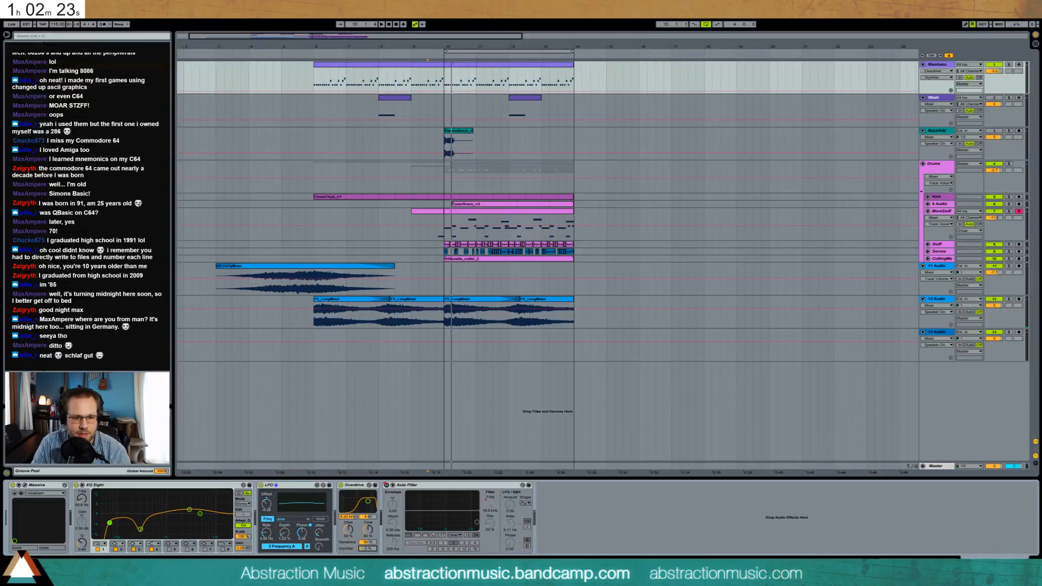
{"action": "left_click", "coordinate": [341, 485]}
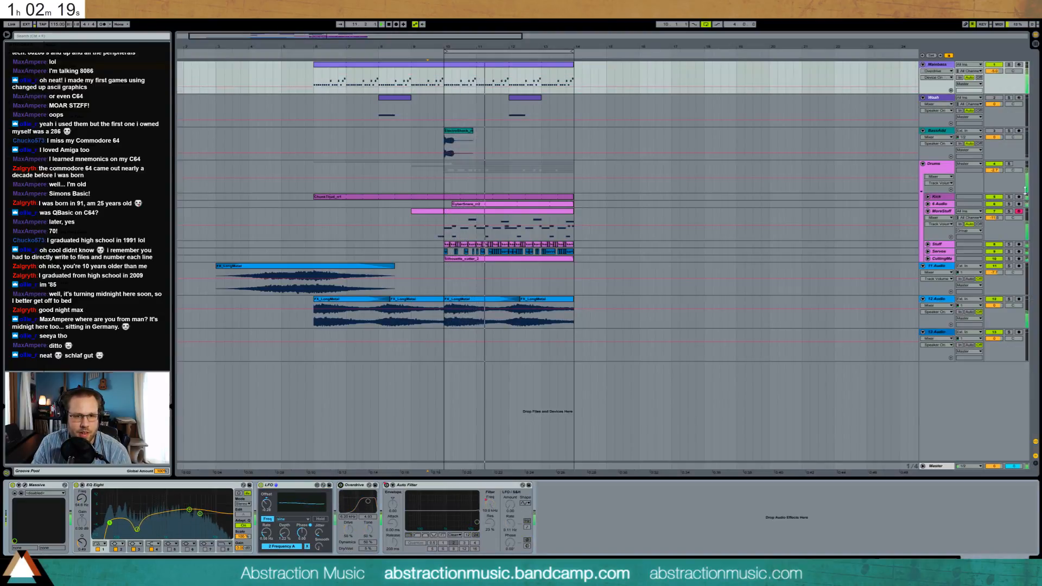
{"action": "left_click", "coordinate": [341, 485]}
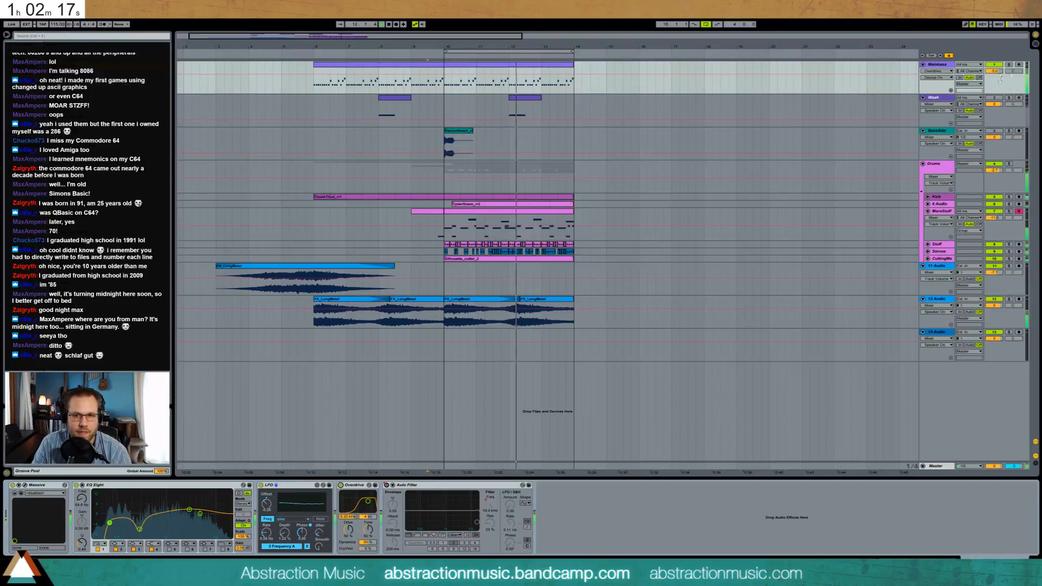
{"action": "left_click_drag", "start_coordinate": [993, 71], "coordinate": [993, 80]}
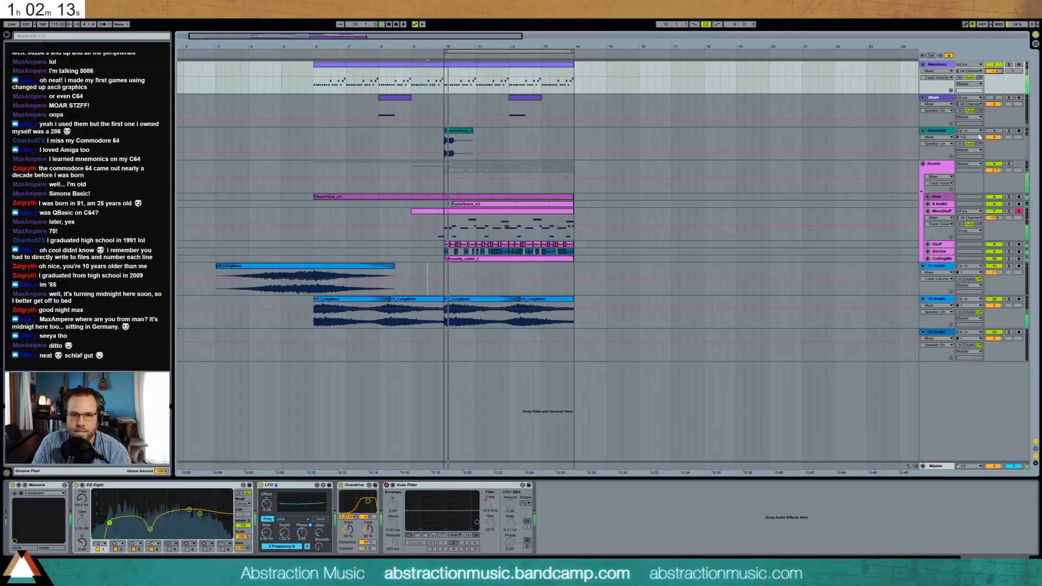
Solo the Drums group and rename its "6 Audio" track as Snare.
{"action": "left_click", "coordinate": [950, 180]}
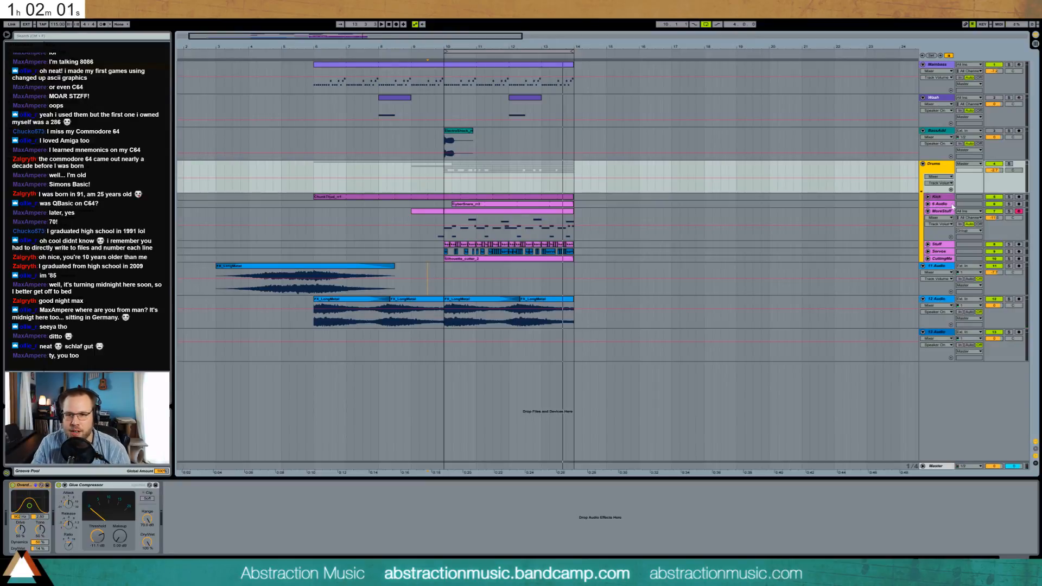
{"action": "left_click", "coordinate": [1008, 164]}
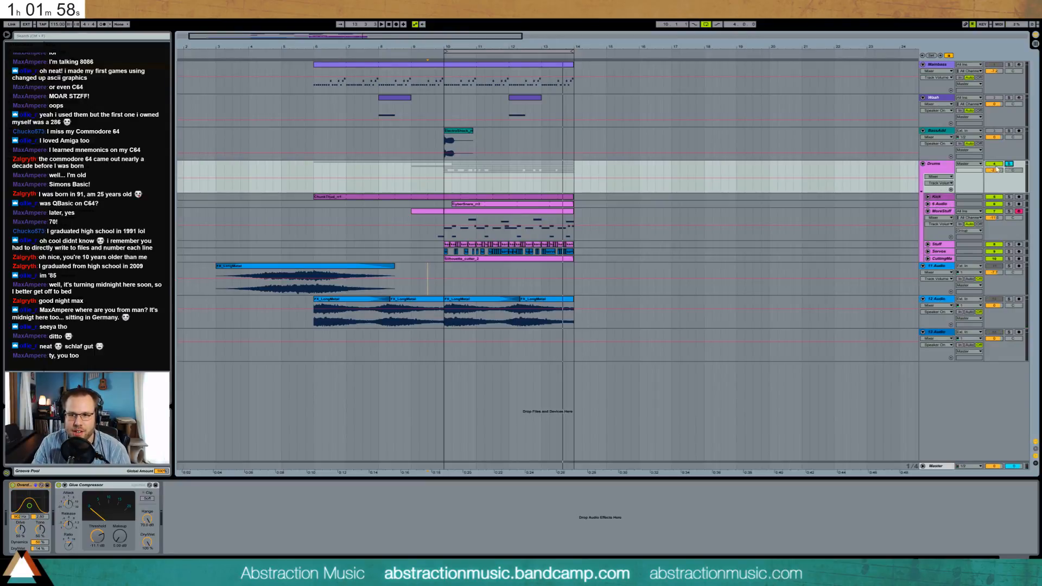
{"action": "left_click", "coordinate": [938, 203]}
{"action": "key", "text": "ctrl+r"}
{"action": "type", "text": "Snare"}
{"action": "key", "text": "Return"}
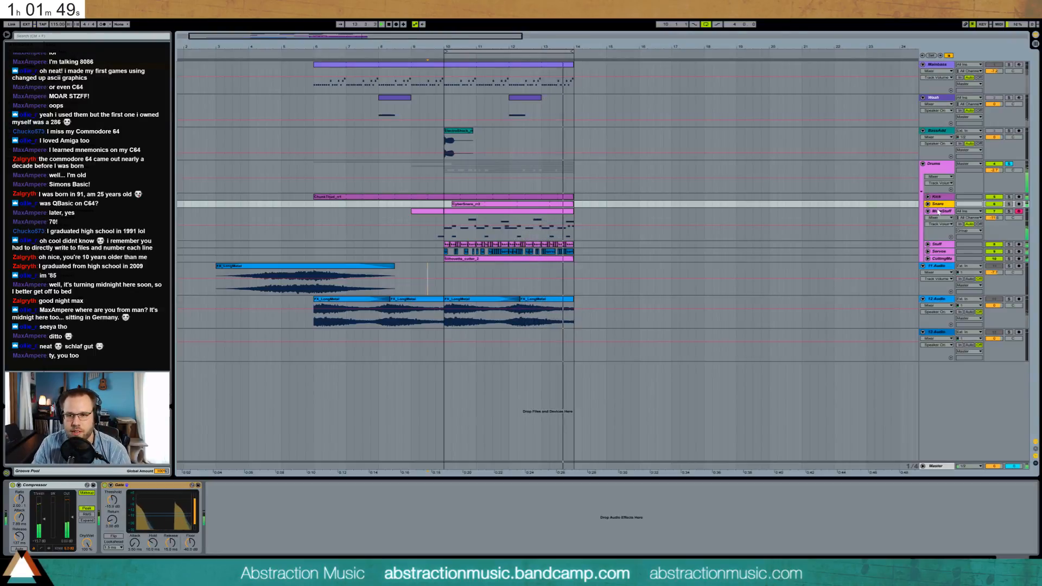
Unfold the last two tracks of the Drums group and lower the volume of the upper one.
{"action": "left_click", "coordinate": [927, 251]}
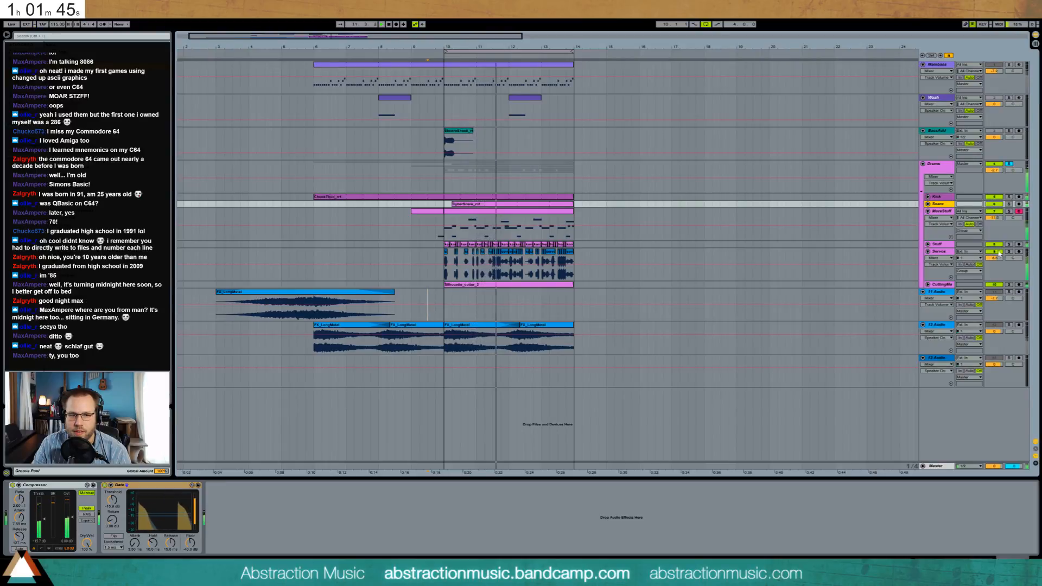
{"action": "left_click_drag", "start_coordinate": [1000, 259], "coordinate": [1000, 264]}
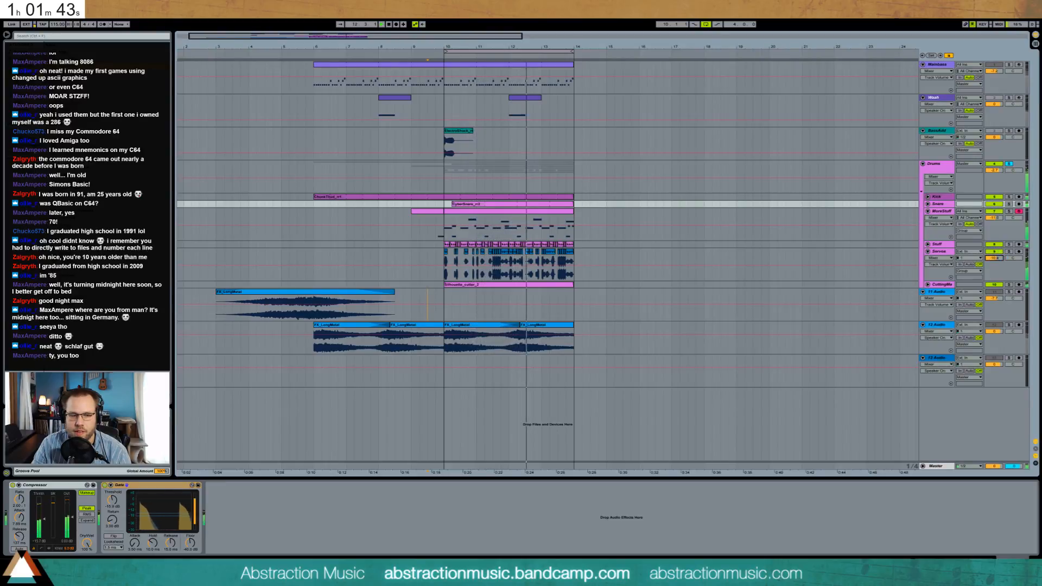
{"action": "left_click", "coordinate": [908, 257]}
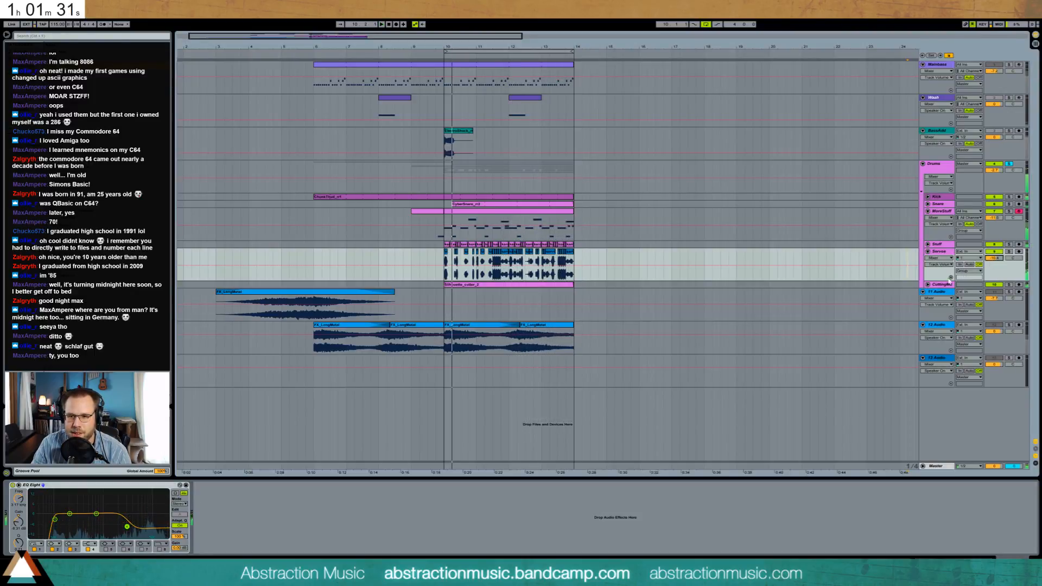
{"action": "left_click", "coordinate": [927, 284]}
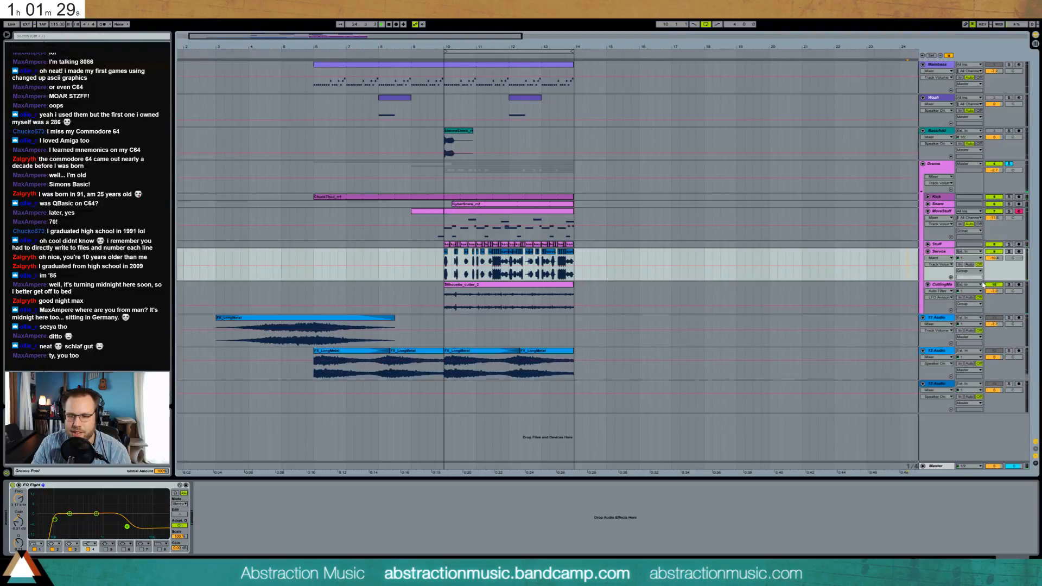
On the MoreStuff track, adjust the VEC2 Snares 022 sample's volume and insert a Compressor before the Saturator, checking it in playback.
{"action": "left_click", "coordinate": [435, 239]}
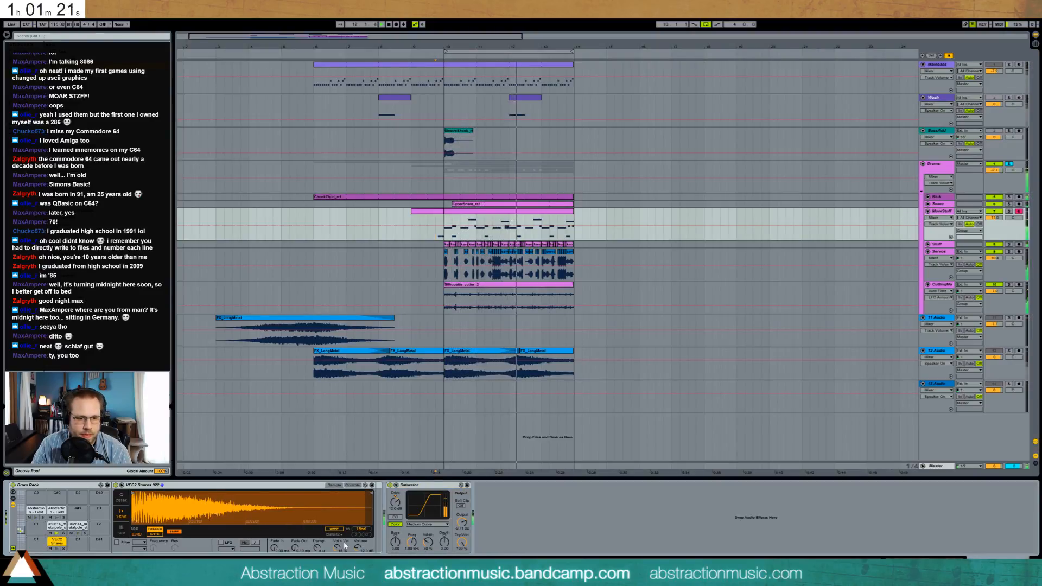
{"action": "left_click_drag", "start_coordinate": [357, 547], "coordinate": [356, 540]}
{"action": "key", "text": "space"}
{"action": "mouse_move", "coordinate": [124, 102]}
{"action": "left_mouse_down"}
{"action": "mouse_move", "coordinate": [396, 152]}
{"action": "mouse_move", "coordinate": [400, 526]}
{"action": "mouse_move", "coordinate": [385, 512]}
{"action": "mouse_move", "coordinate": [404, 499]}
{"action": "mouse_move", "coordinate": [410, 528]}
{"action": "left_mouse_up"}
{"action": "key", "text": "space"}
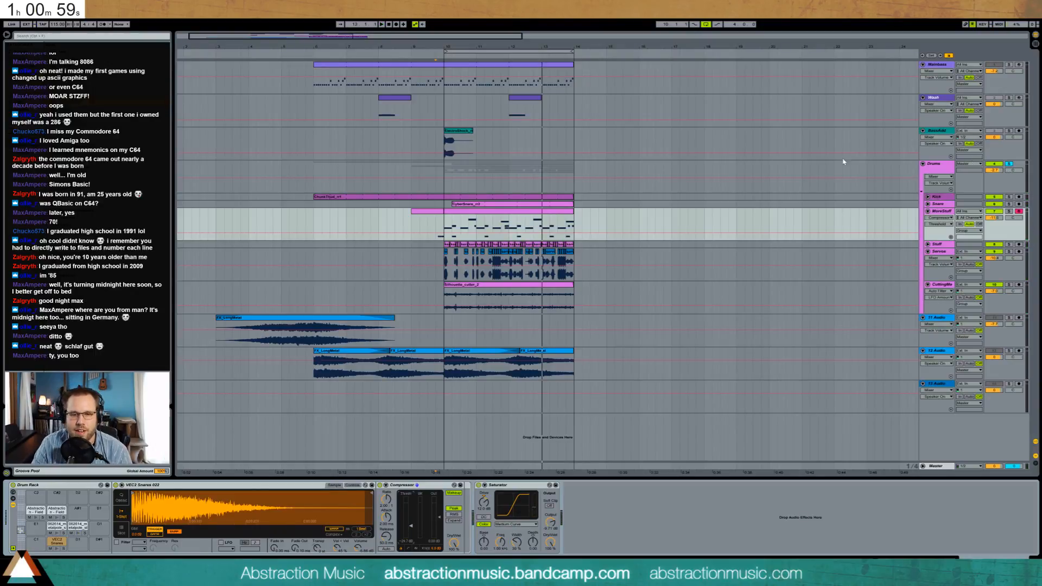
{"action": "key", "text": "space"}
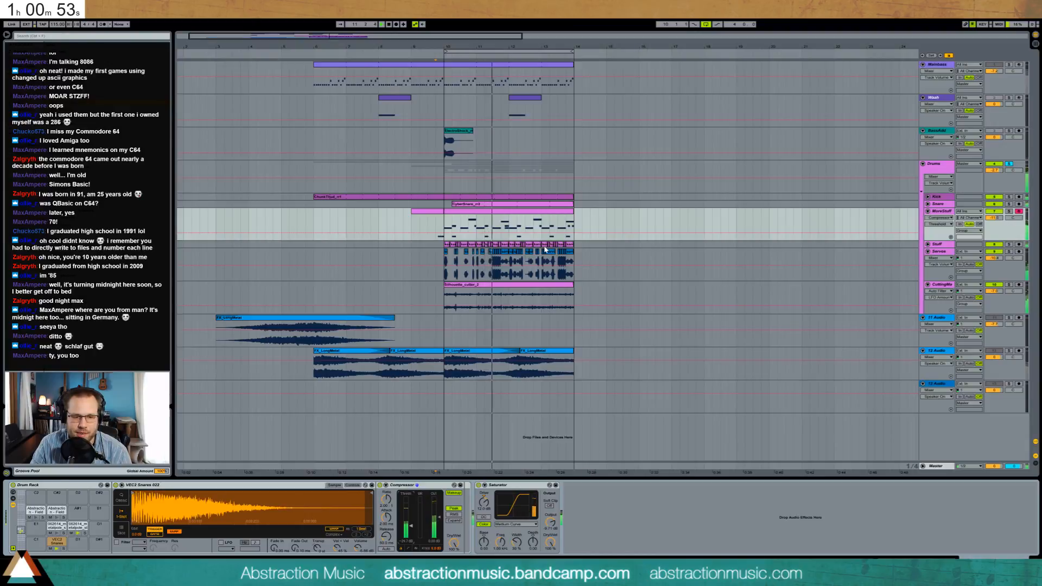
Unsolo the Drums group and duplicate the FX_LongMetal clips of bars 10 to 14 twice, filling the track up to bar 22.
{"action": "left_click", "coordinate": [1007, 164]}
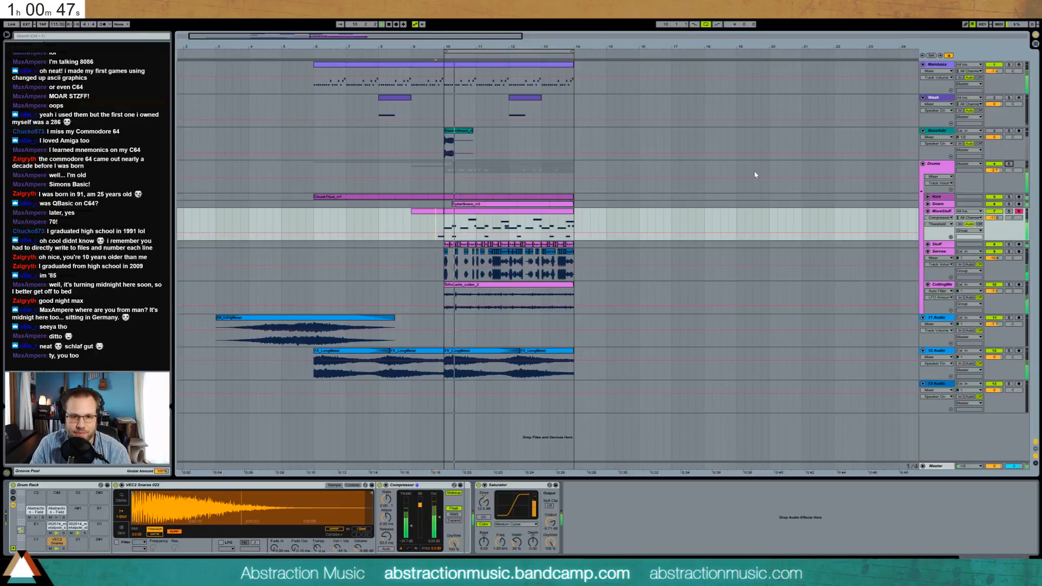
{"action": "left_click", "coordinate": [461, 353]}
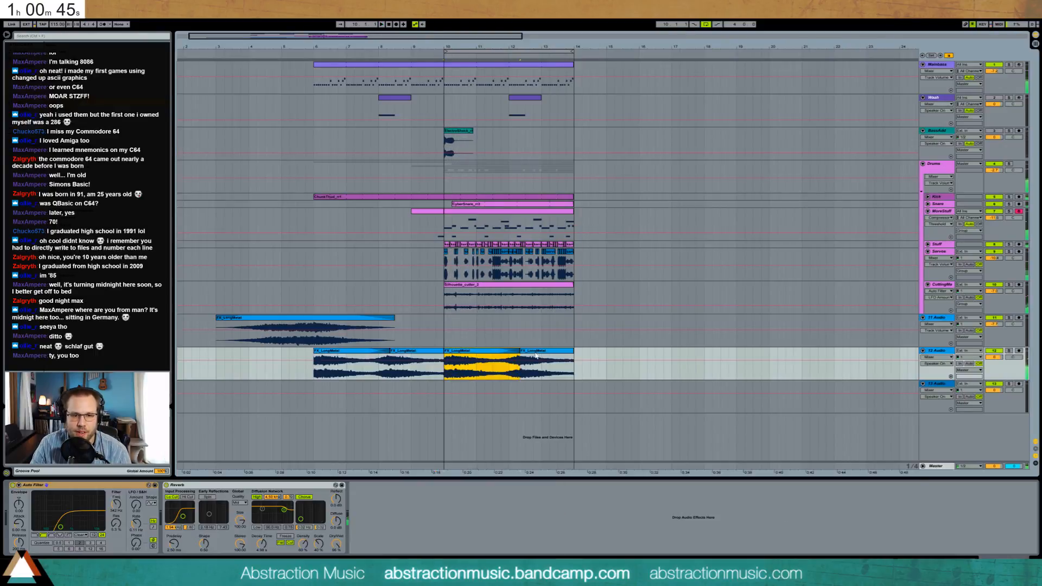
{"action": "key", "text": "ctrl+d"}
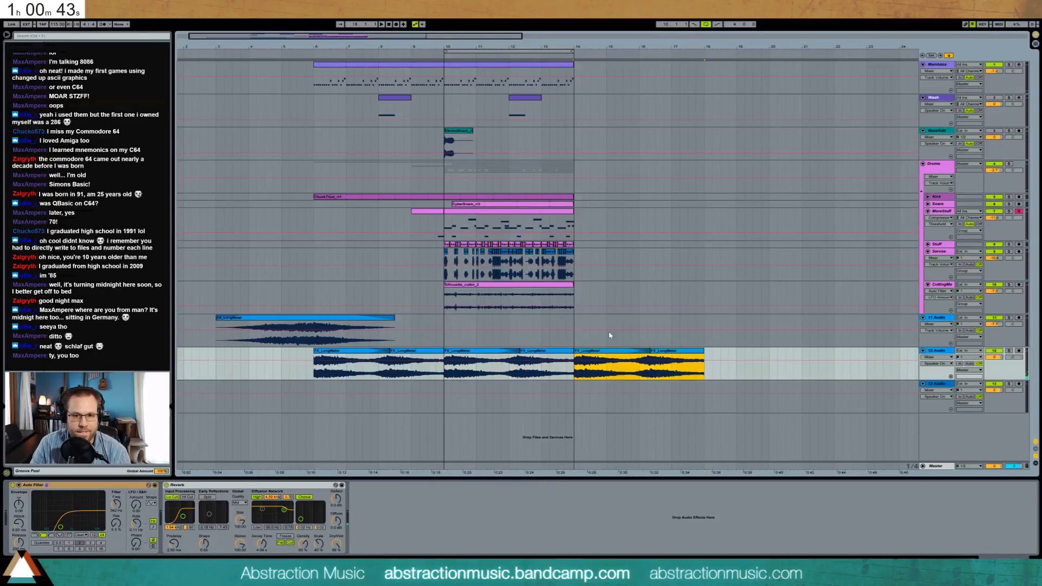
{"action": "key", "text": "ctrl+d"}
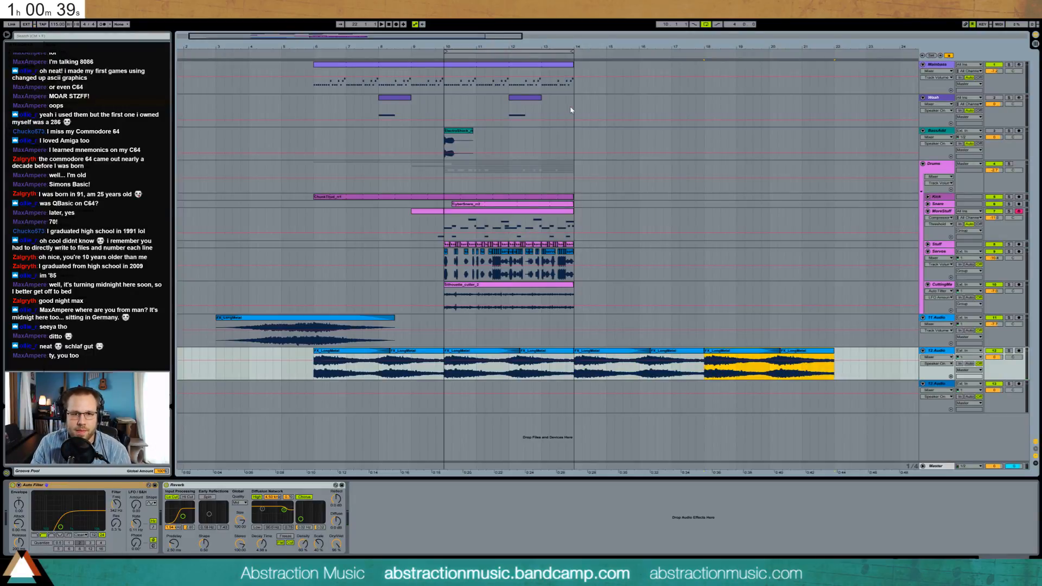
Extend the Mainbass clip to bar 18 and duplicate the bar 10 to 14 content of the two tracks below it.
{"action": "left_click_drag", "start_coordinate": [571, 66], "coordinate": [704, 66]}
{"action": "left_click_drag", "start_coordinate": [572, 112], "coordinate": [443, 144]}
{"action": "key", "text": "ctrl+d"}
Split the Mainbass clip at bar 13 and open the new clip's notes for editing.
{"action": "left_click", "coordinate": [541, 80]}
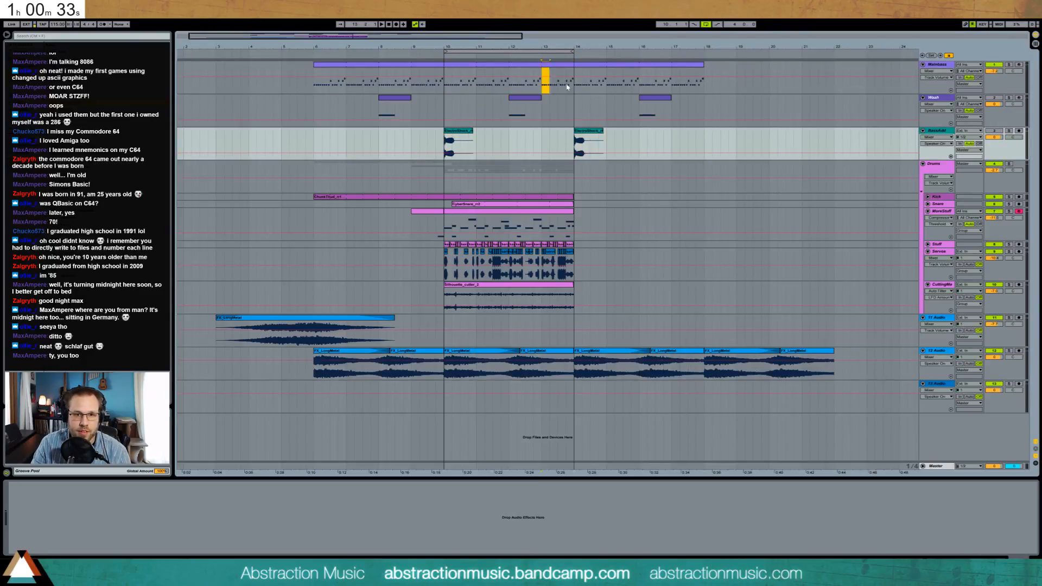
{"action": "left_click_drag", "start_coordinate": [572, 87], "coordinate": [572, 88]}
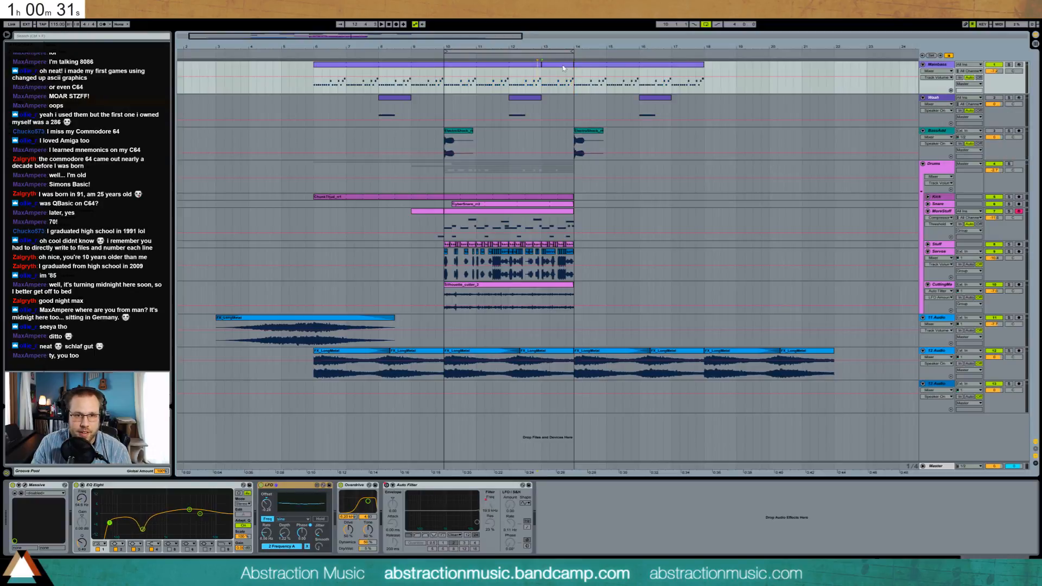
{"action": "double_click", "coordinate": [563, 68]}
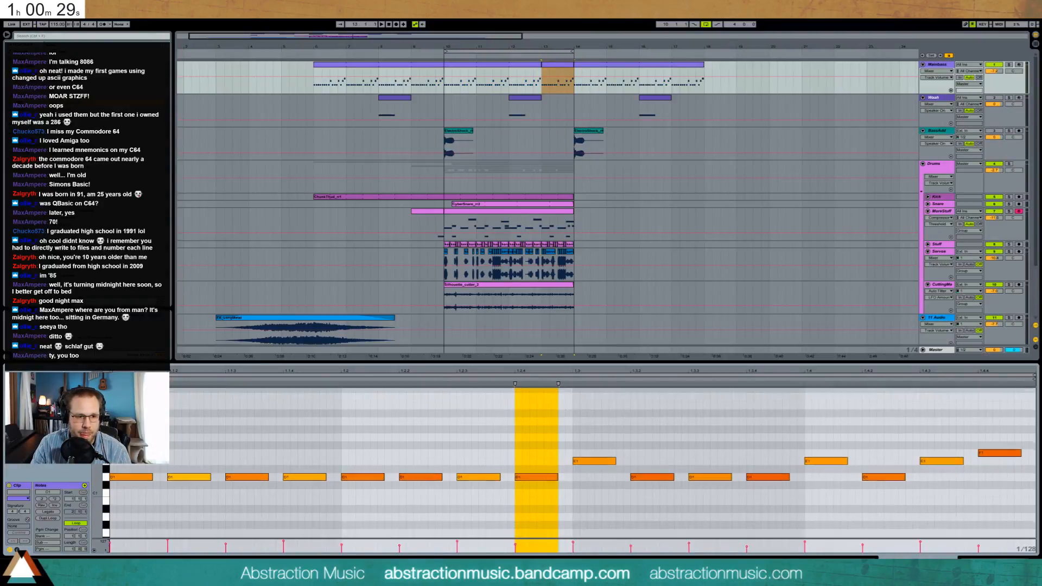
Raise the second note of the Mainbass clip at bar 13 by seven semitones.
{"action": "left_click_drag", "start_coordinate": [176, 455], "coordinate": [204, 492]}
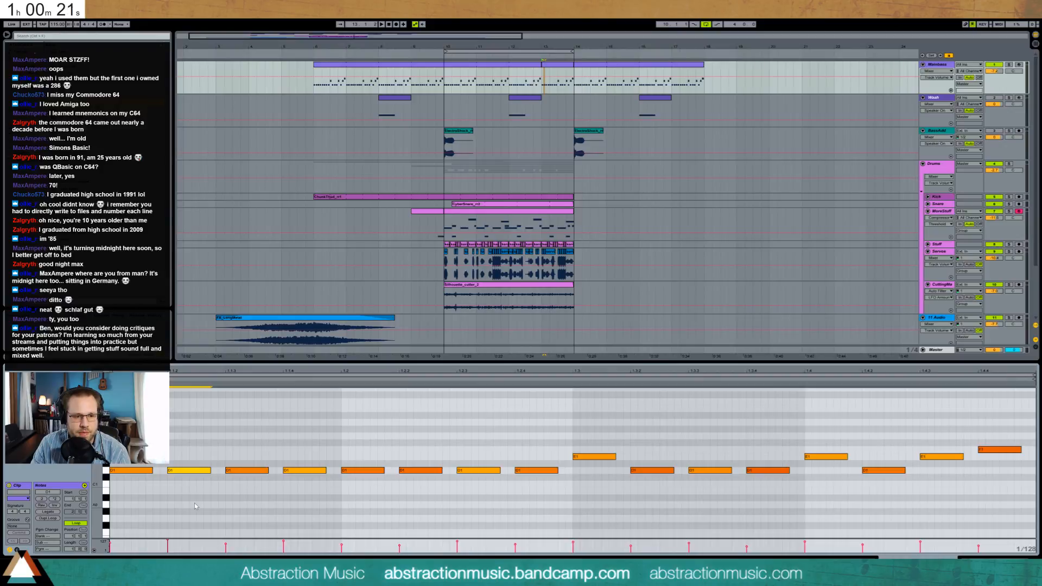
{"action": "key", "text": "Up"}
{"action": "key", "text": "Up"}
{"action": "key", "text": "Up"}
{"action": "key", "text": "Up"}
{"action": "key", "text": "Up"}
{"action": "key", "text": "Up"}
{"action": "key", "text": "Up"}
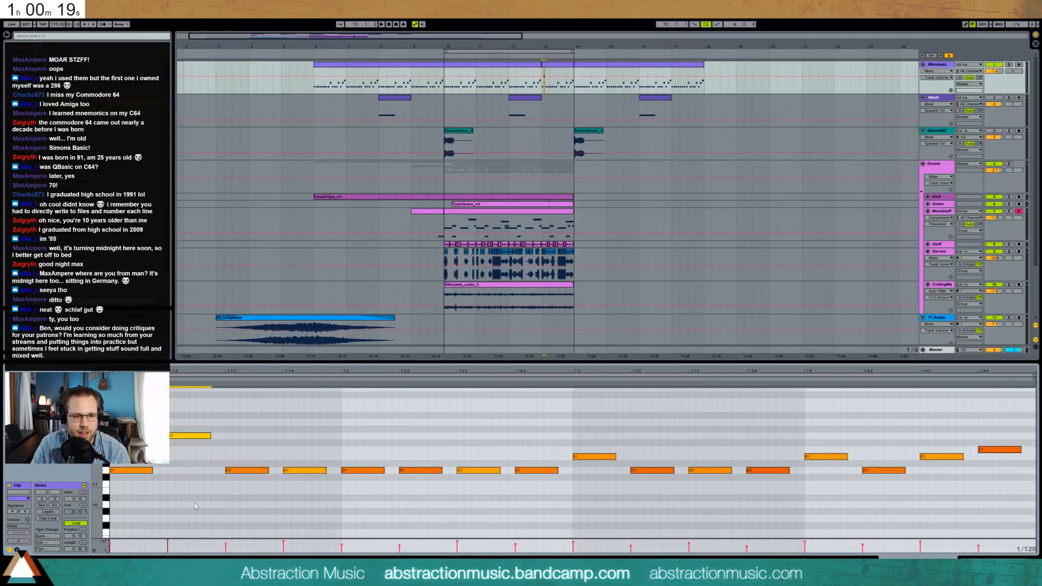
Raise the third note of the bar 13 clip by five semitones.
{"action": "left_click", "coordinate": [239, 470]}
{"action": "key", "text": "Up"}
{"action": "key", "text": "Up"}
{"action": "key", "text": "Up"}
{"action": "key", "text": "Up"}
{"action": "key", "text": "Up"}
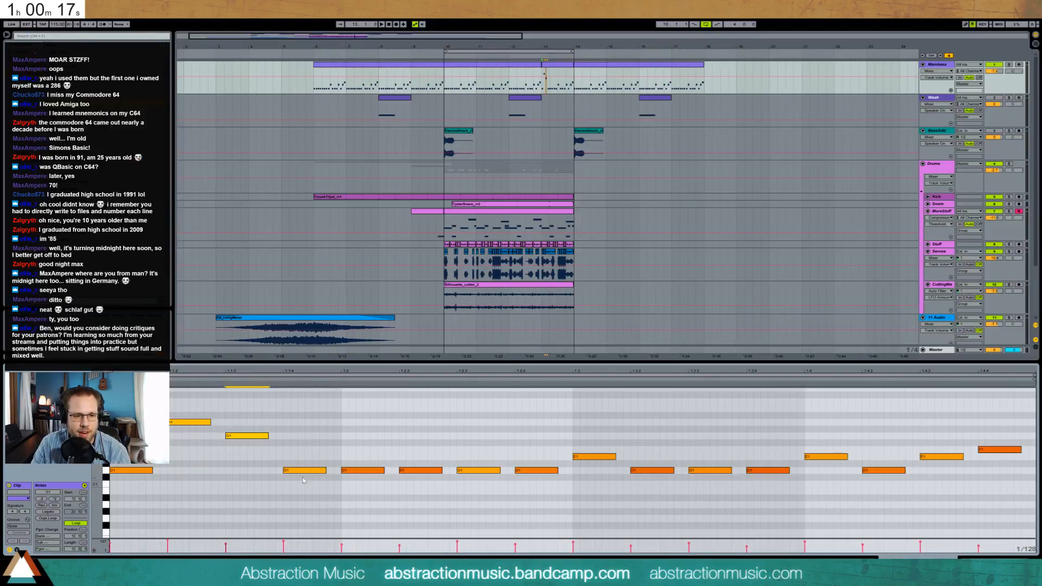
Raise the clip's fifth note by six semitones and its sixth note by four.
{"action": "left_click_drag", "start_coordinate": [346, 454], "coordinate": [414, 488]}
{"action": "key", "text": "Up"}
{"action": "key", "text": "Up"}
{"action": "key", "text": "Up"}
{"action": "key", "text": "Up"}
{"action": "key", "text": "Up"}
{"action": "key", "text": "Up"}
{"action": "left_click_drag", "start_coordinate": [402, 412], "coordinate": [419, 442]}
Raise the clip's eighth note by five semitones and its ninth note by one.
{"action": "left_click_drag", "start_coordinate": [527, 443], "coordinate": [601, 475]}
{"action": "key", "text": "Up"}
{"action": "key", "text": "Up"}
{"action": "key", "text": "Up"}
{"action": "key", "text": "Up"}
{"action": "key", "text": "Up"}
{"action": "key", "text": "Up"}
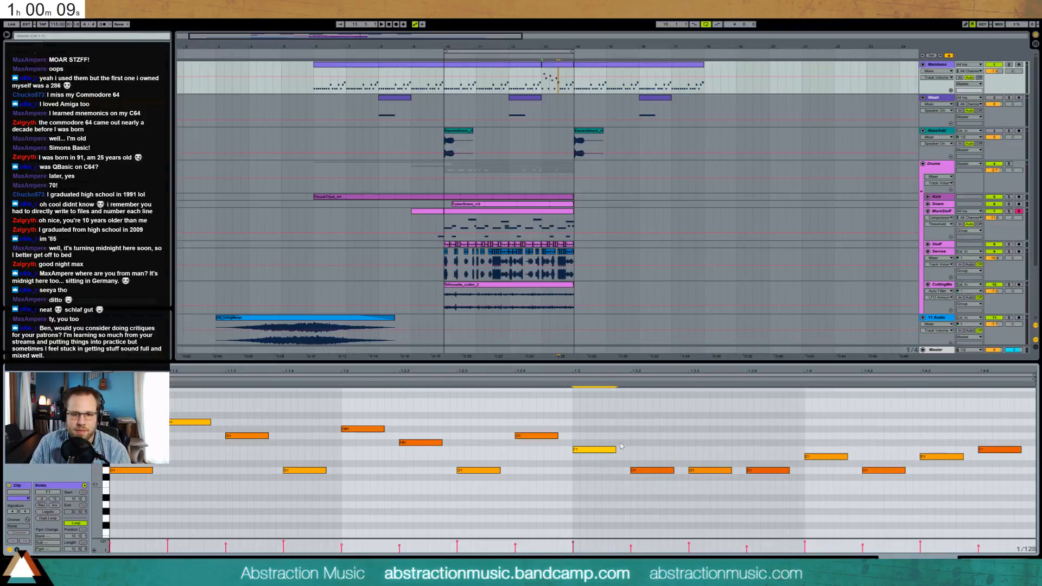
Raise the clip's eleventh note by four semitones and the twelfth by two, and play back the edited melody.
{"action": "left_click_drag", "start_coordinate": [704, 447], "coordinate": [770, 475]}
{"action": "key", "text": "Up"}
{"action": "key", "text": "Up"}
{"action": "key", "text": "Up"}
{"action": "key", "text": "Up"}
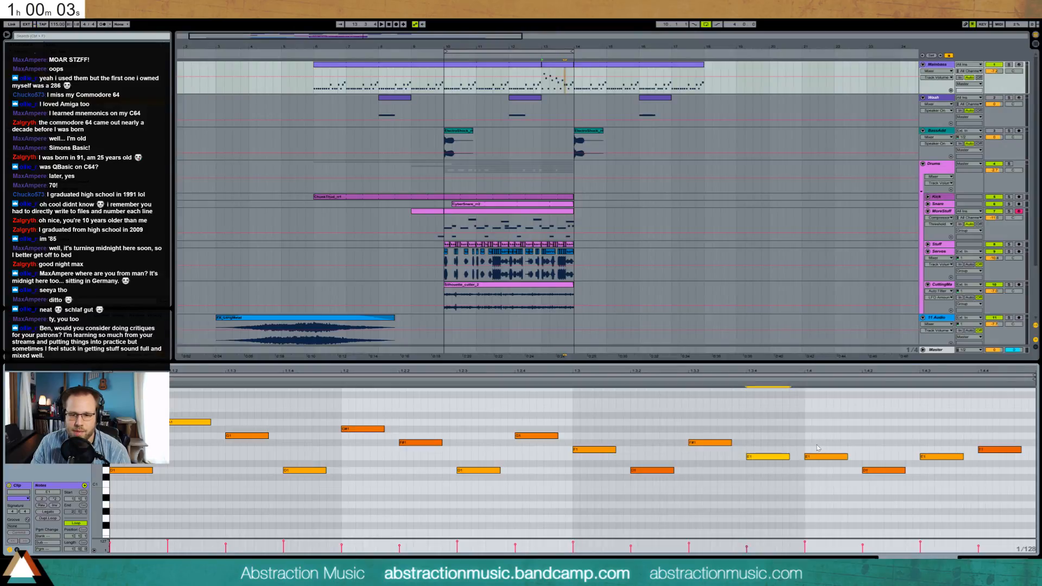
{"action": "key", "text": "space"}
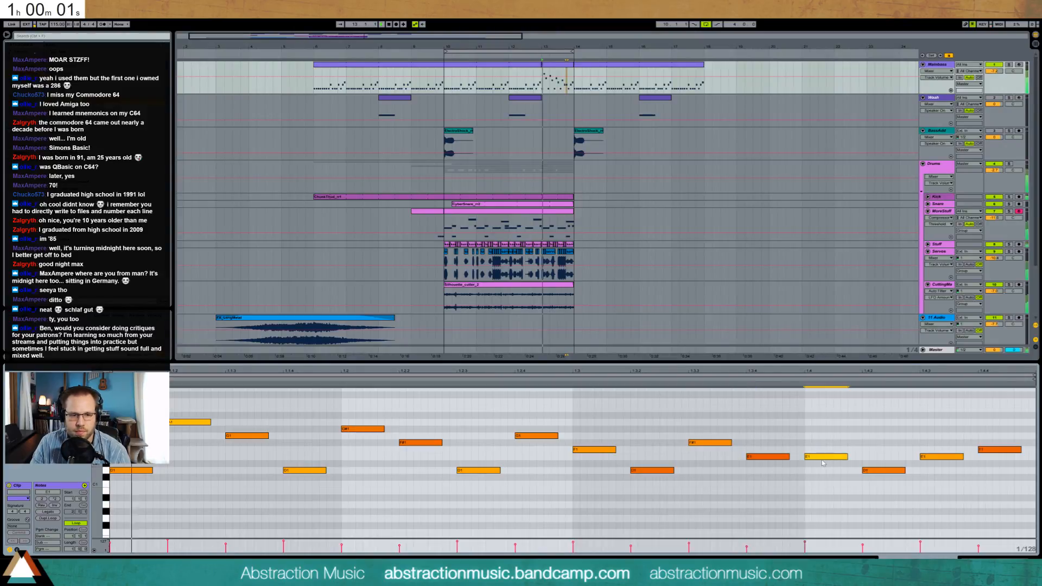
{"action": "key", "text": "space"}
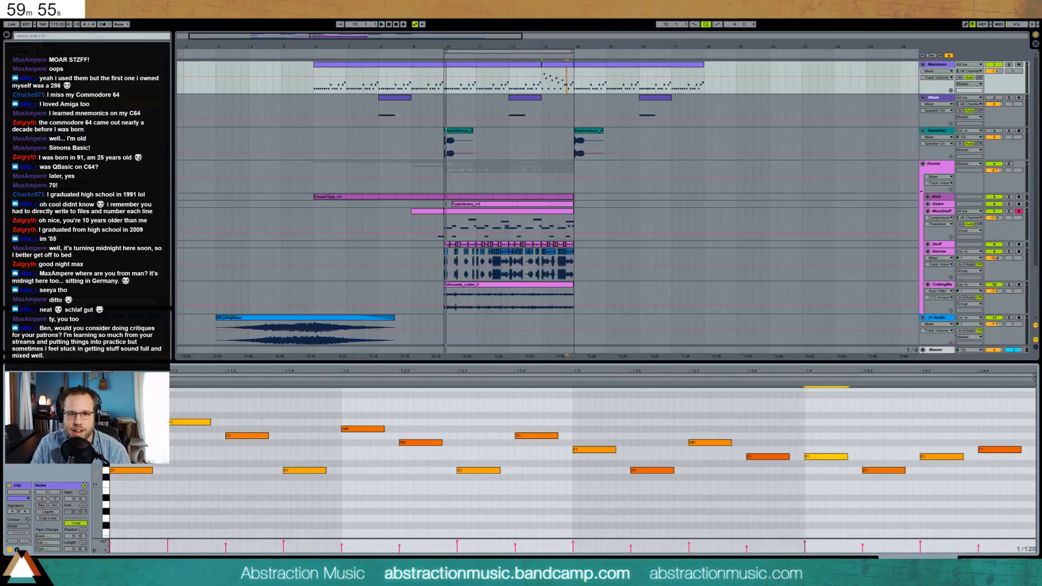
Duplicate bars 10 to 14 of the Mainbass track into bars 14 to 18 and move the loop range there.
{"action": "left_click", "coordinate": [504, 63]}
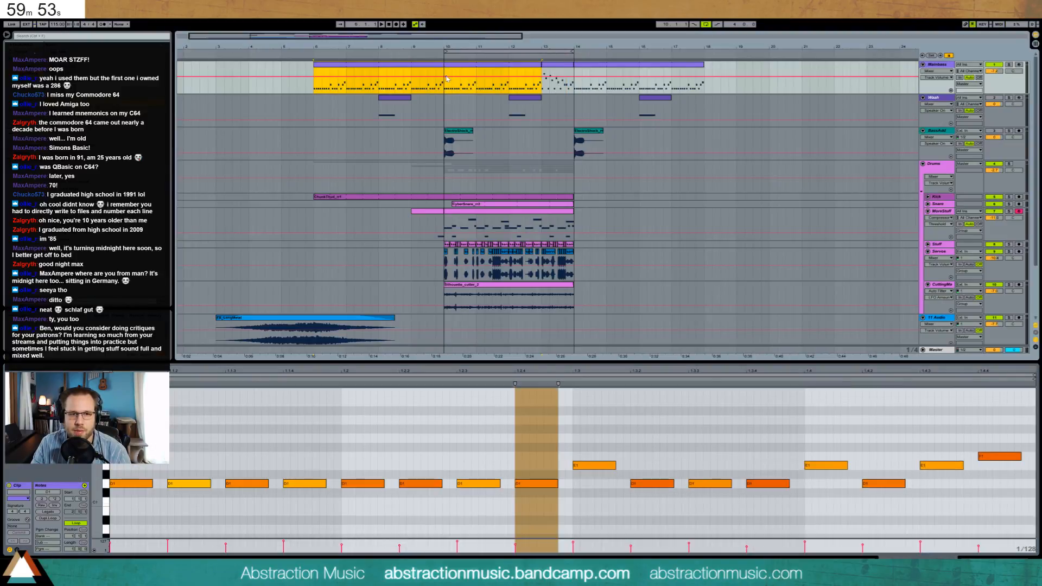
{"action": "left_click", "coordinate": [572, 88], "text": "shift"}
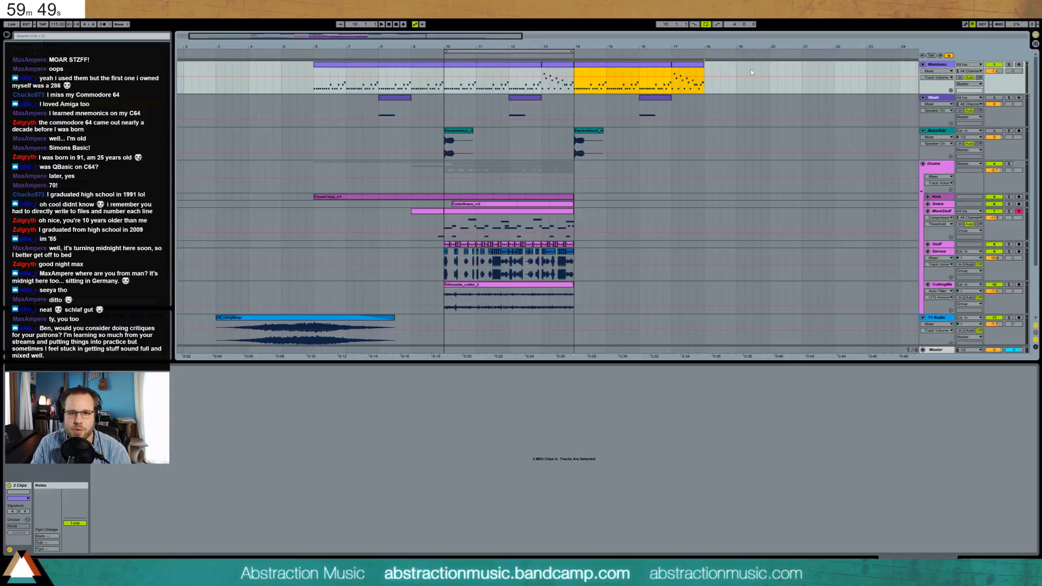
{"action": "left_click_drag", "start_coordinate": [536, 50], "coordinate": [671, 53]}
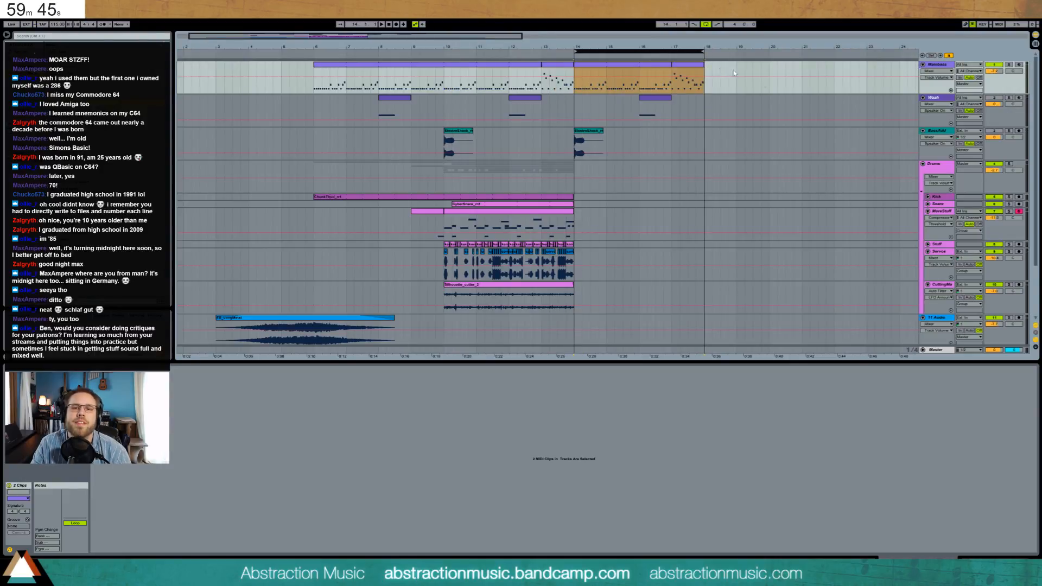
Solo the Mainbass track and play it from bar 14.
{"action": "left_click", "coordinate": [1009, 65]}
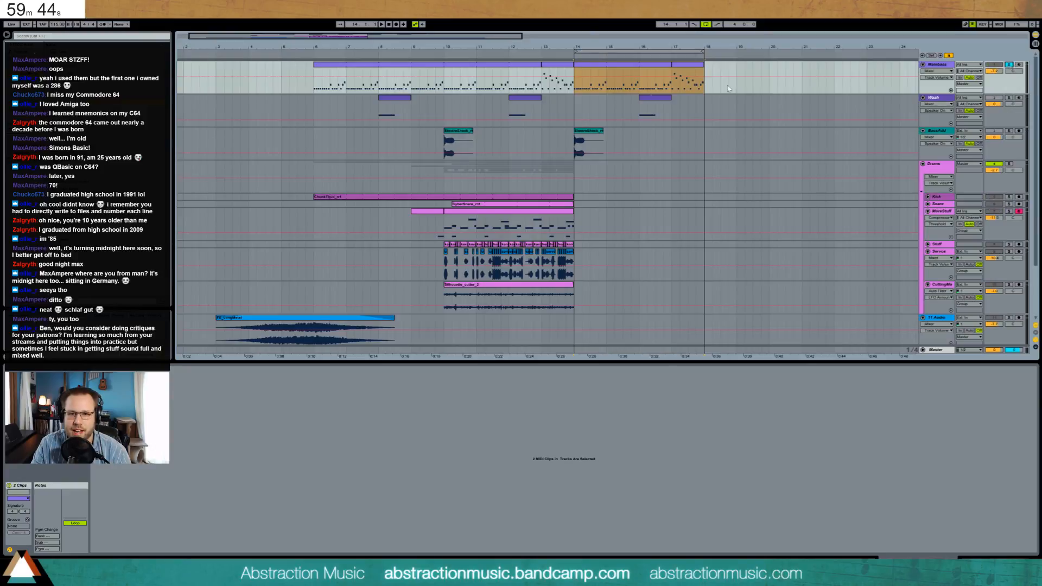
{"action": "left_click", "coordinate": [575, 87]}
{"action": "key", "text": "space"}
{"action": "left_click", "coordinate": [640, 87]}
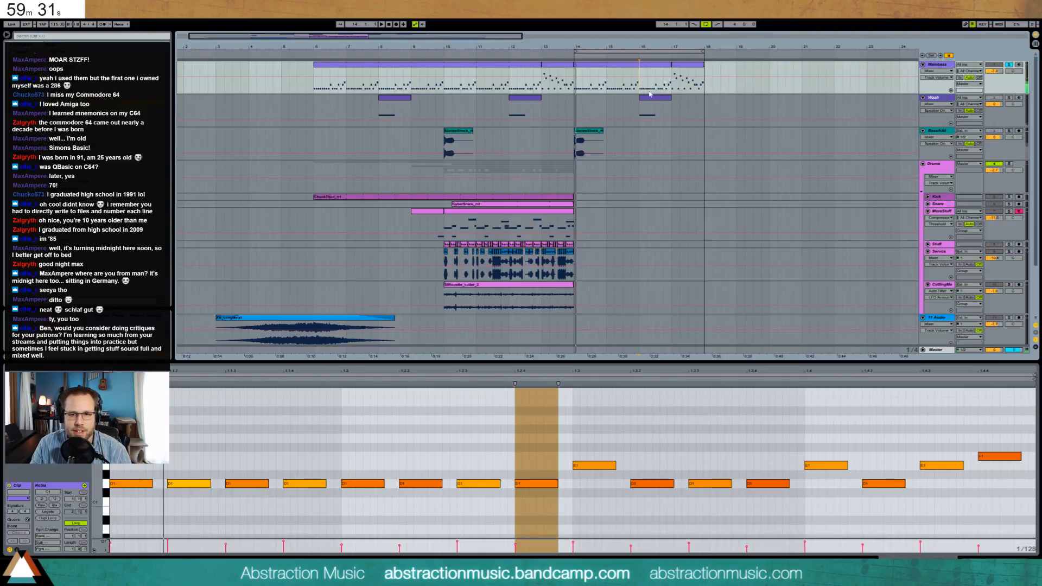
In the Mainbass clip at bar 17, raise the second, third, fifth and sixth notes by two semitones.
{"action": "left_click", "coordinate": [680, 68]}
{"action": "left_click_drag", "start_coordinate": [170, 411], "coordinate": [251, 469]}
{"action": "key", "text": "Up"}
{"action": "key", "text": "Up"}
{"action": "left_click_drag", "start_coordinate": [353, 405], "coordinate": [421, 458]}
{"action": "key", "text": "Up"}
{"action": "key", "text": "Up"}
Raise the eighth, ninth, eleventh and twelfth notes of the bar 17 clip by two semitones.
{"action": "left_click_drag", "start_coordinate": [500, 411], "coordinate": [618, 476]}
{"action": "key", "text": "Up"}
{"action": "key", "text": "Up"}
{"action": "left_click_drag", "start_coordinate": [686, 419], "coordinate": [711, 439]}
{"action": "left_click_drag", "start_coordinate": [765, 474], "coordinate": [765, 474]}
{"action": "key", "text": "Up"}
{"action": "key", "text": "Up"}
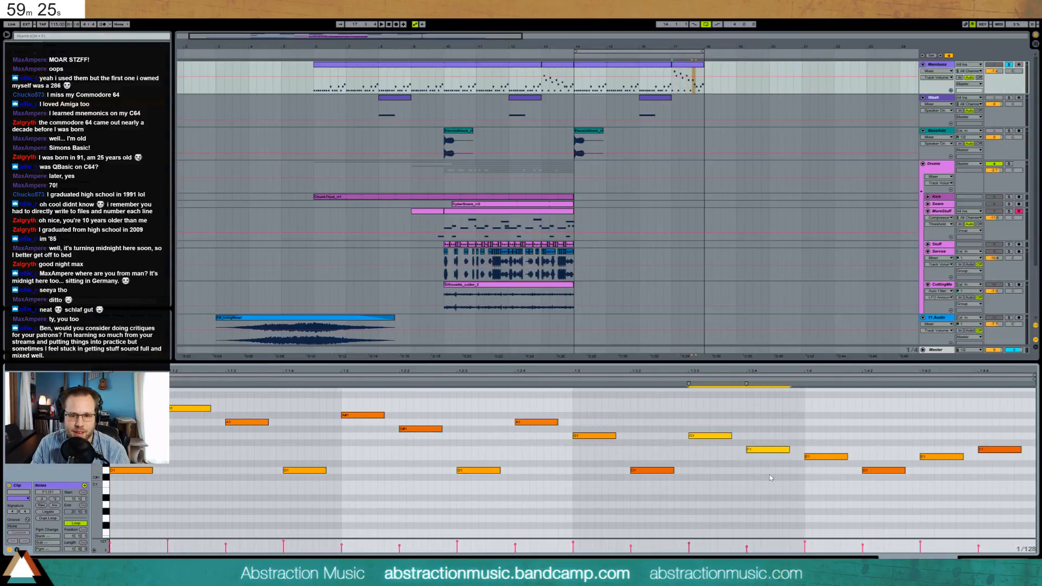
{"action": "left_click_drag", "start_coordinate": [813, 436], "coordinate": [824, 469]}
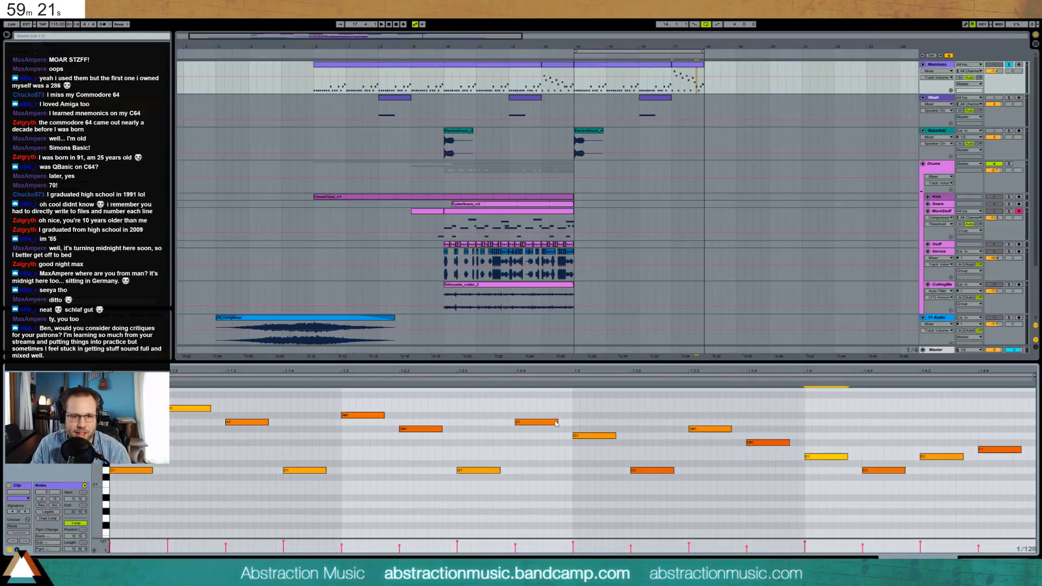
Play the bar 17 Mainbass clip and lower its second, third, fifth and sixth notes by two semitones.
{"action": "left_click", "coordinate": [678, 69]}
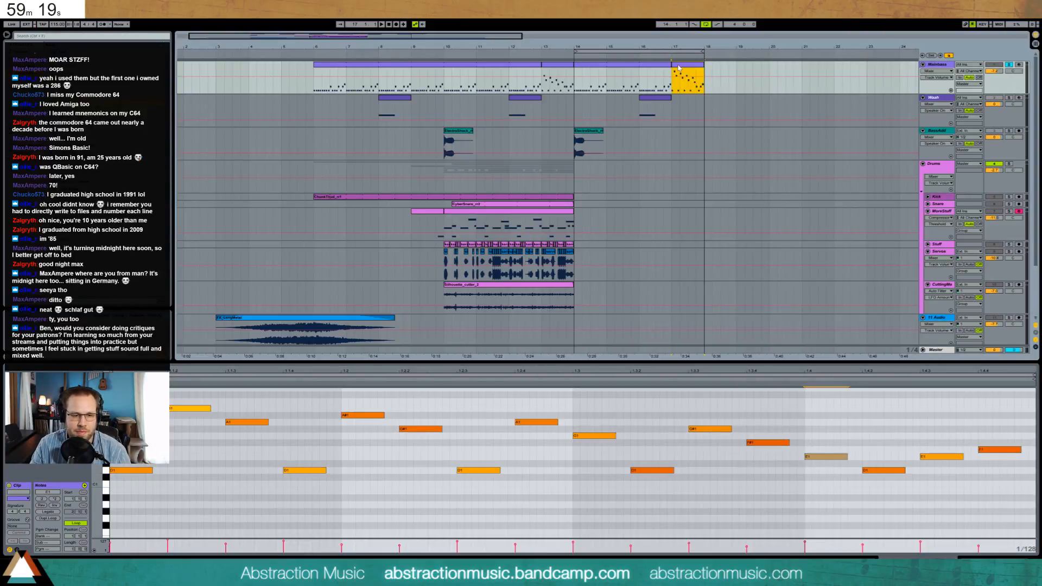
{"action": "key", "text": "space"}
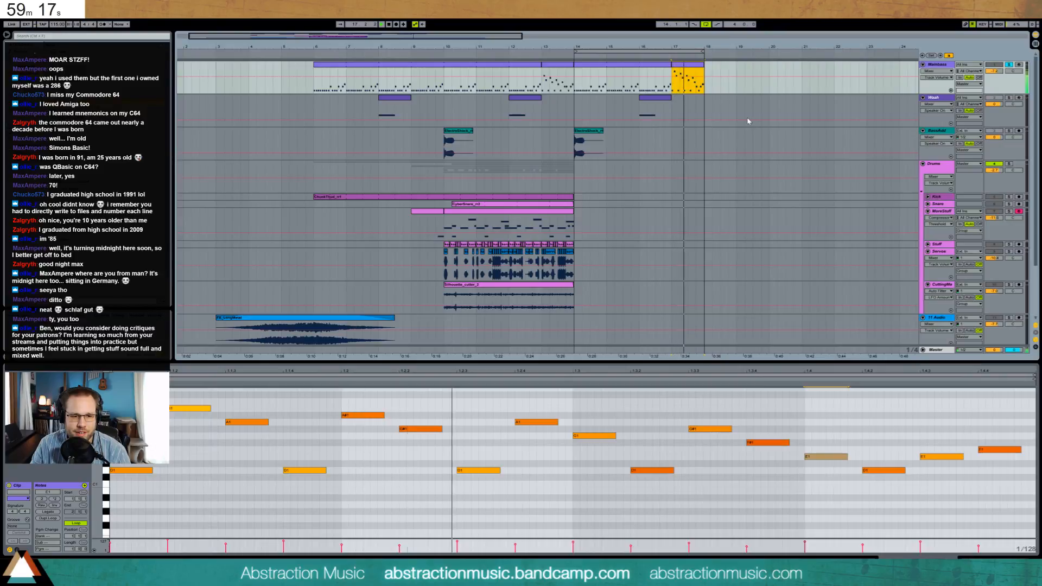
{"action": "key", "text": "space"}
{"action": "left_click_drag", "start_coordinate": [227, 400], "coordinate": [183, 437]}
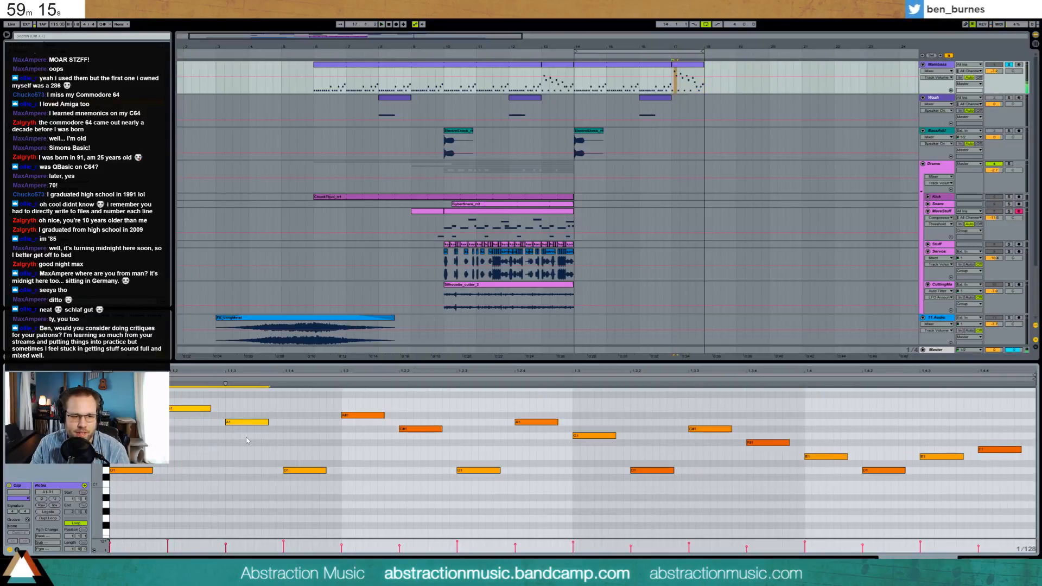
{"action": "key", "text": "Down"}
{"action": "key", "text": "Down"}
{"action": "left_click_drag", "start_coordinate": [352, 405], "coordinate": [449, 445]}
{"action": "key", "text": "Down"}
{"action": "key", "text": "Down"}
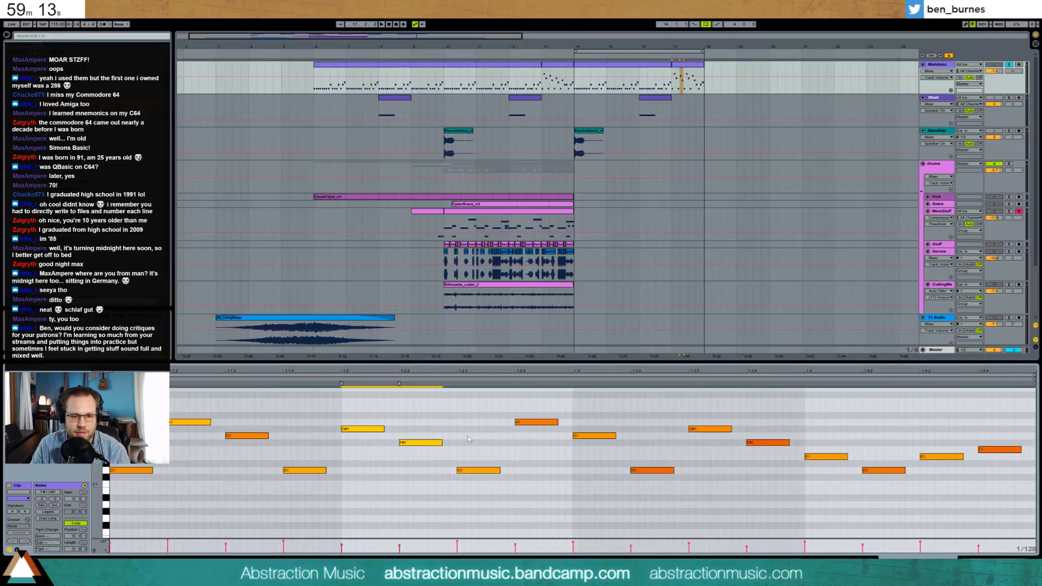
Lower the eighth, ninth, eleventh and twelfth notes of the bar 17 clip by two semitones.
{"action": "left_click_drag", "start_coordinate": [519, 418], "coordinate": [590, 461]}
{"action": "key", "text": "Down"}
{"action": "key", "text": "Down"}
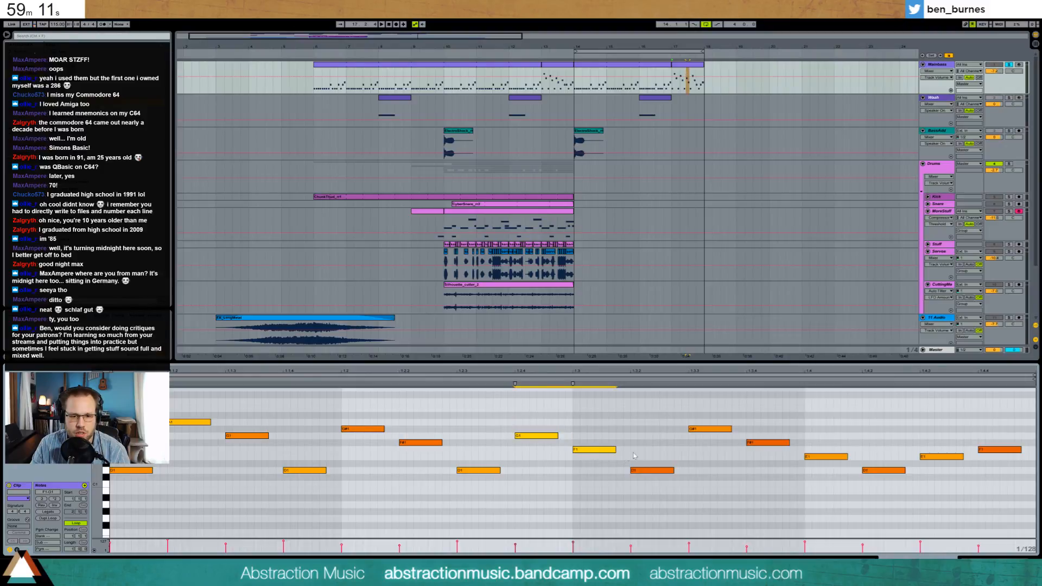
{"action": "left_click_drag", "start_coordinate": [690, 417], "coordinate": [761, 463]}
{"action": "key", "text": "Down"}
{"action": "key", "text": "Down"}
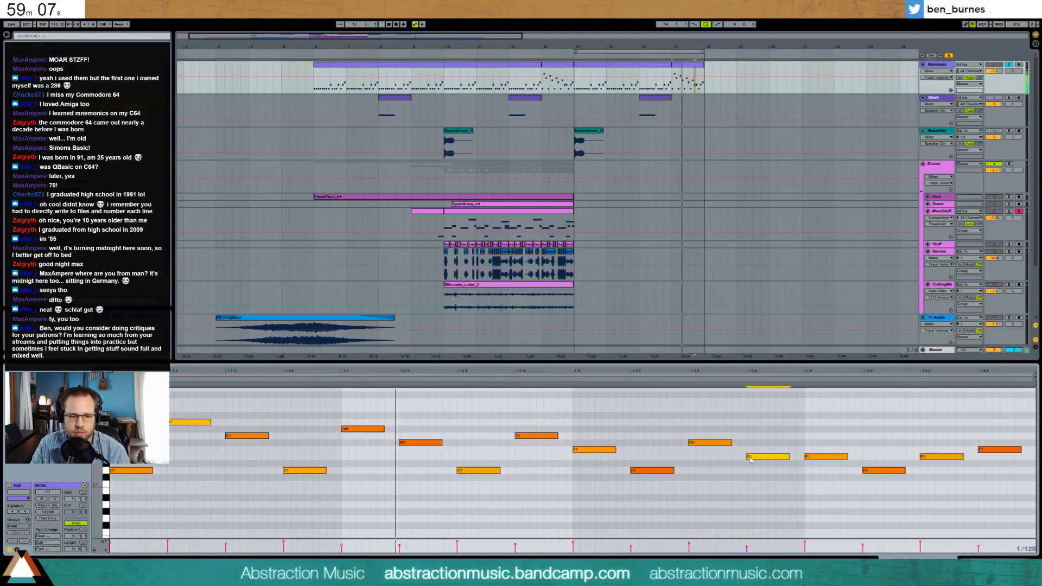
{"action": "key", "text": "Down"}
{"action": "key", "text": "Down"}
In the bar 17 clip, move the last four notes: thirteenth down two semitones, fourteenth up two, fifteenth up one, sixteenth down five.
{"action": "left_click_drag", "start_coordinate": [801, 446], "coordinate": [885, 487]}
{"action": "key", "text": "Up"}
{"action": "key", "text": "Up"}
{"action": "key", "text": "Up"}
{"action": "left_click_drag", "start_coordinate": [928, 461], "coordinate": [1004, 468]}
{"action": "key", "text": "Down"}
{"action": "key", "text": "Down"}
Play the bar 17 clip and lower its fifth and sixth notes by one semitone.
{"action": "key", "text": "space"}
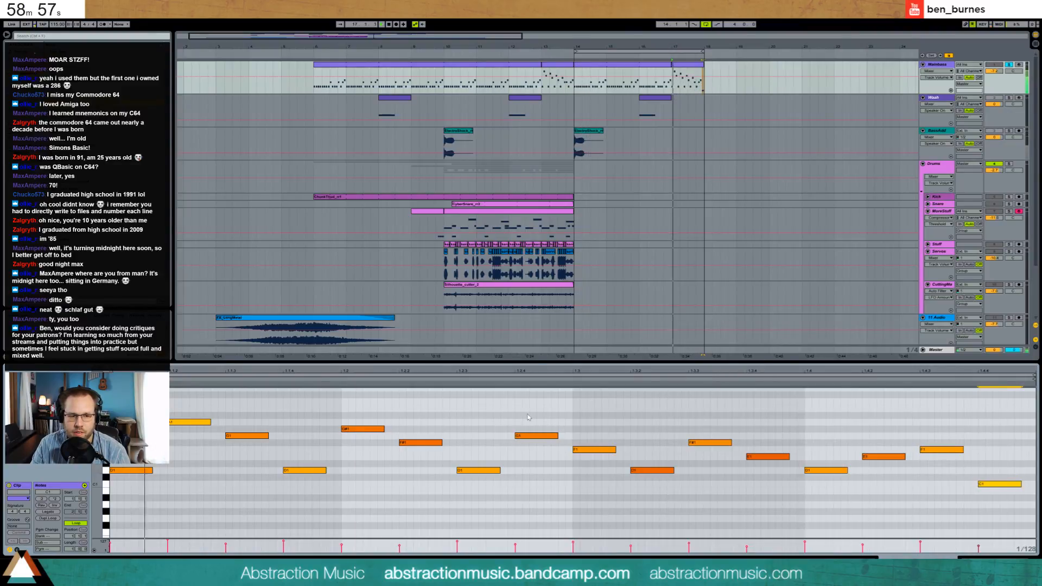
{"action": "key", "text": "space"}
{"action": "left_click_drag", "start_coordinate": [334, 418], "coordinate": [413, 458]}
{"action": "key", "text": "Down"}
{"action": "key", "text": "space"}
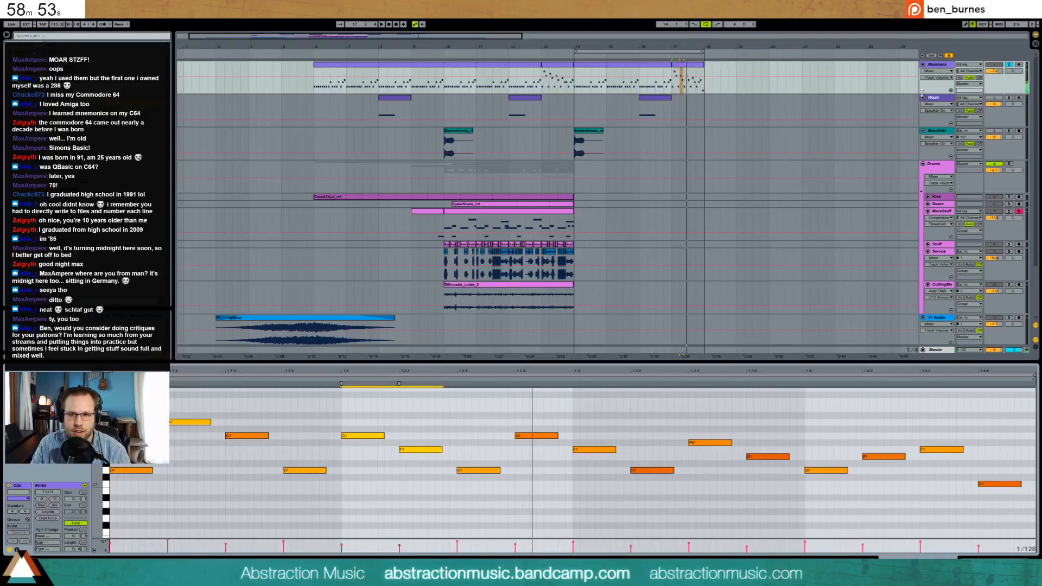
Compare the Mainbass sound with and without its EQ Eight during playback and leave the EQ Eight switched off.
{"action": "key", "text": "shift+Tab"}
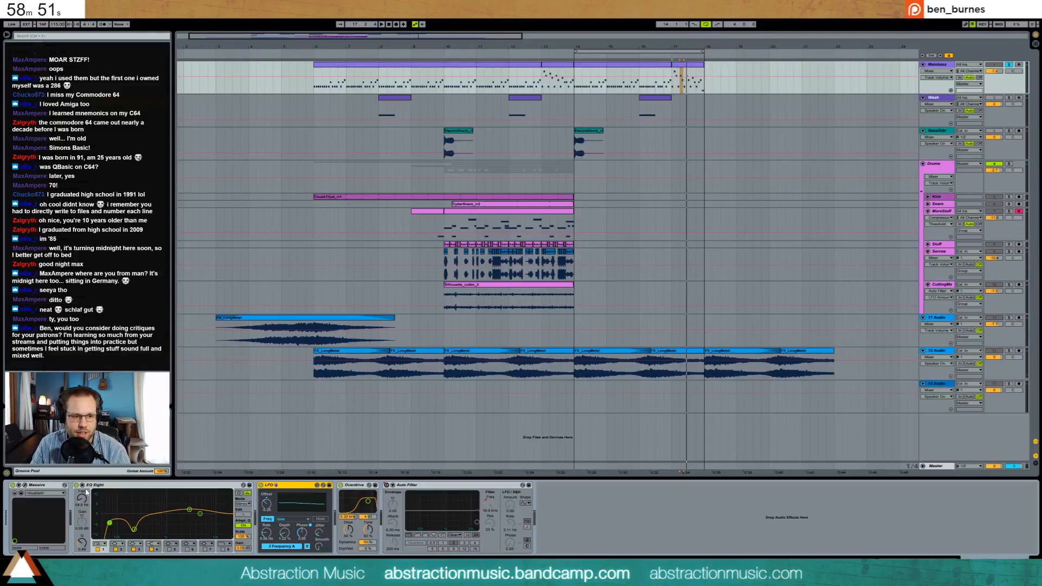
{"action": "left_click", "coordinate": [75, 486]}
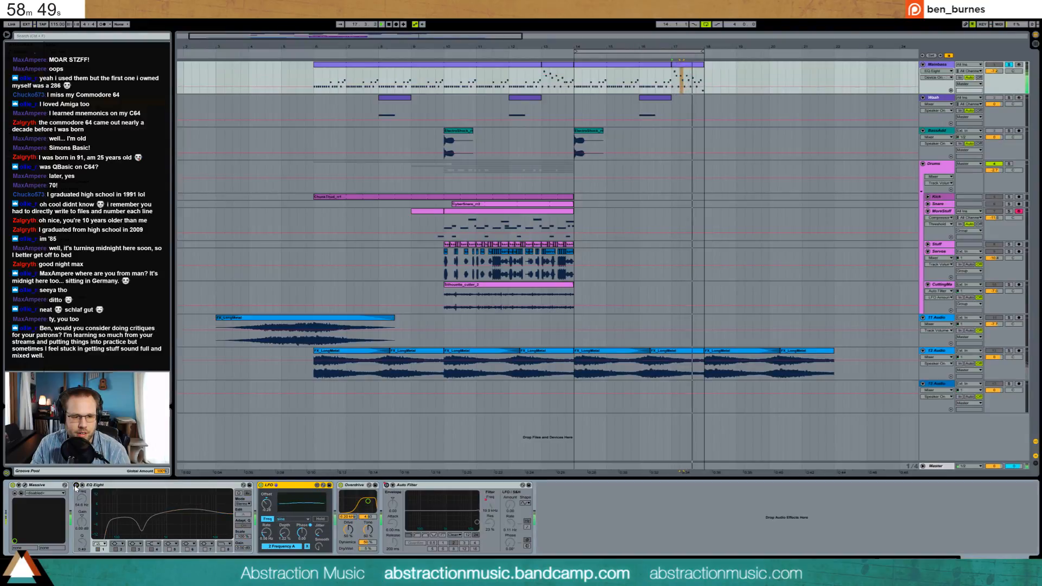
{"action": "left_click", "coordinate": [75, 485]}
{"action": "left_click", "coordinate": [75, 486]}
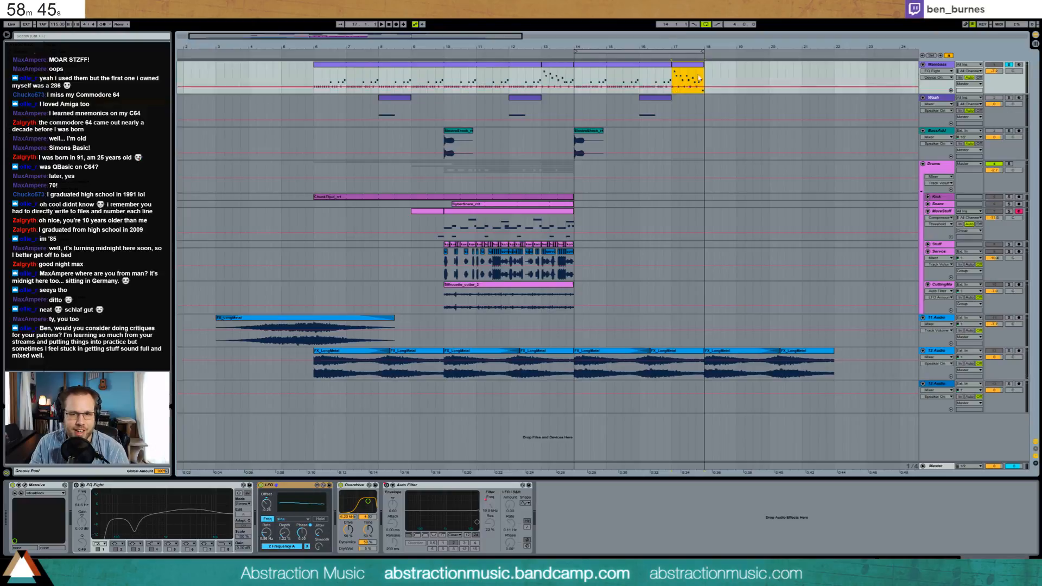
Try raising the fifth note of the bar 17 clip by two semitones and the sixth note by one semitone.
{"action": "key", "text": "shift+Tab"}
{"action": "key", "text": "space"}
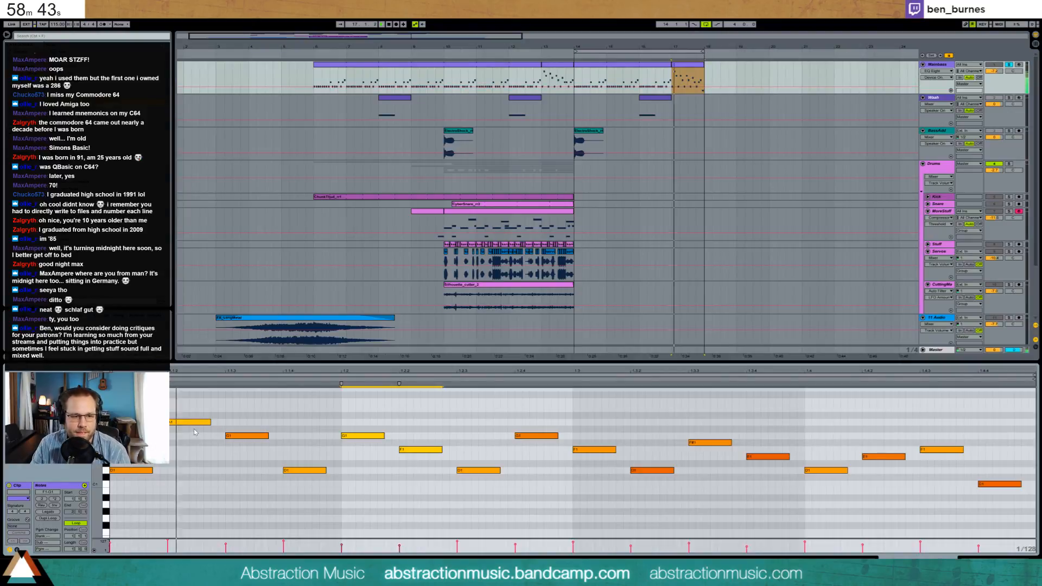
{"action": "key", "text": "space"}
{"action": "left_click_drag", "start_coordinate": [360, 417], "coordinate": [425, 472]}
{"action": "left_click_drag", "start_coordinate": [425, 450], "coordinate": [424, 443]}
{"action": "left_click", "coordinate": [424, 441]}
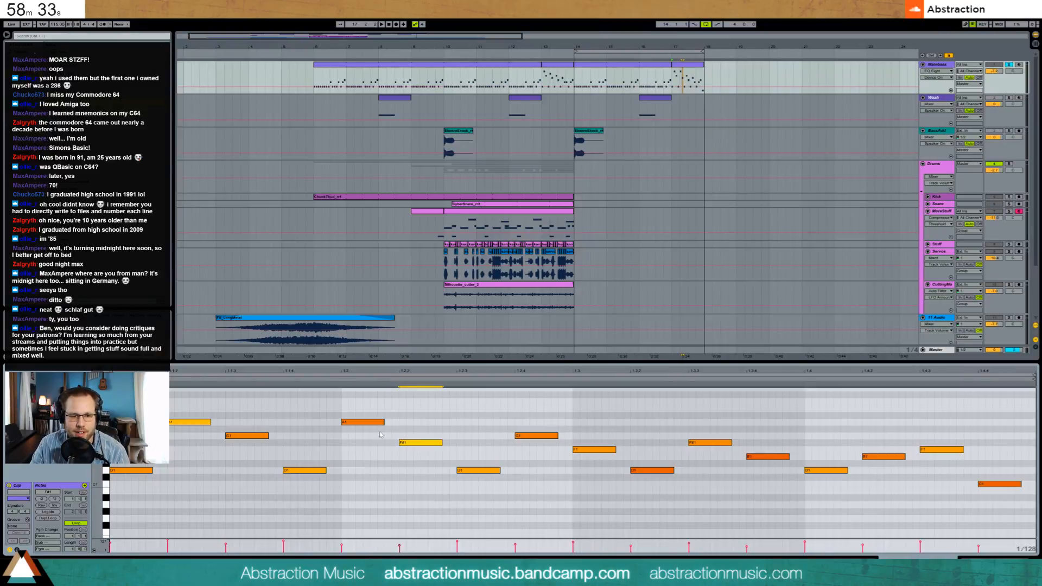
{"action": "key", "text": "Down"}
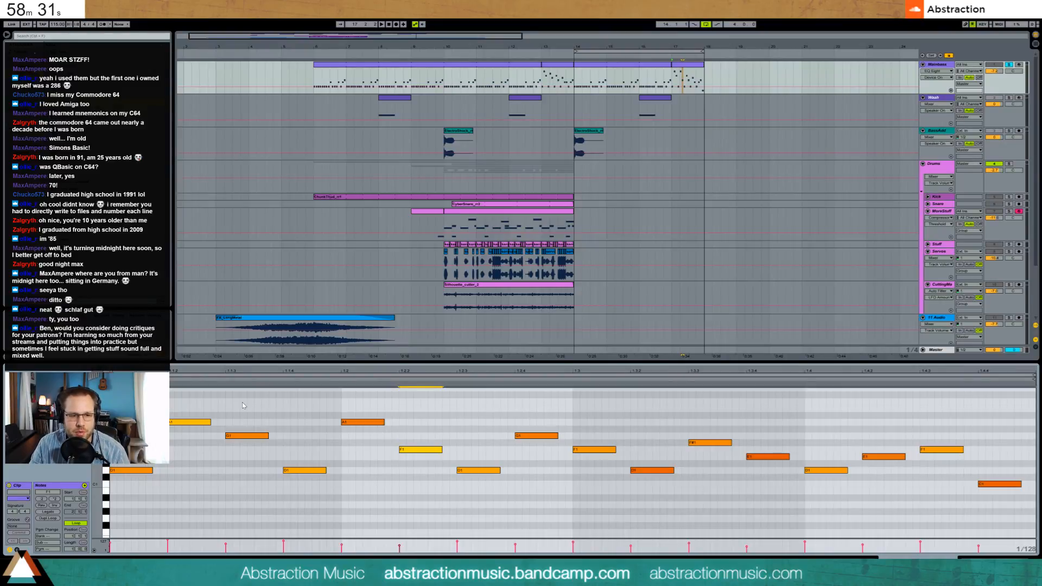
{"action": "left_click", "coordinate": [371, 422]}
{"action": "key", "text": "Down"}
{"action": "key", "text": "Down"}
{"action": "left_click_drag", "start_coordinate": [417, 433], "coordinate": [424, 461]}
Lower the eighth note of the bar 17 clip by two semitones and the ninth and eleventh by one, and play the result.
{"action": "left_click_drag", "start_coordinate": [540, 426], "coordinate": [595, 466]}
{"action": "key", "text": "Down"}
{"action": "key", "text": "Down"}
{"action": "key", "text": "Up"}
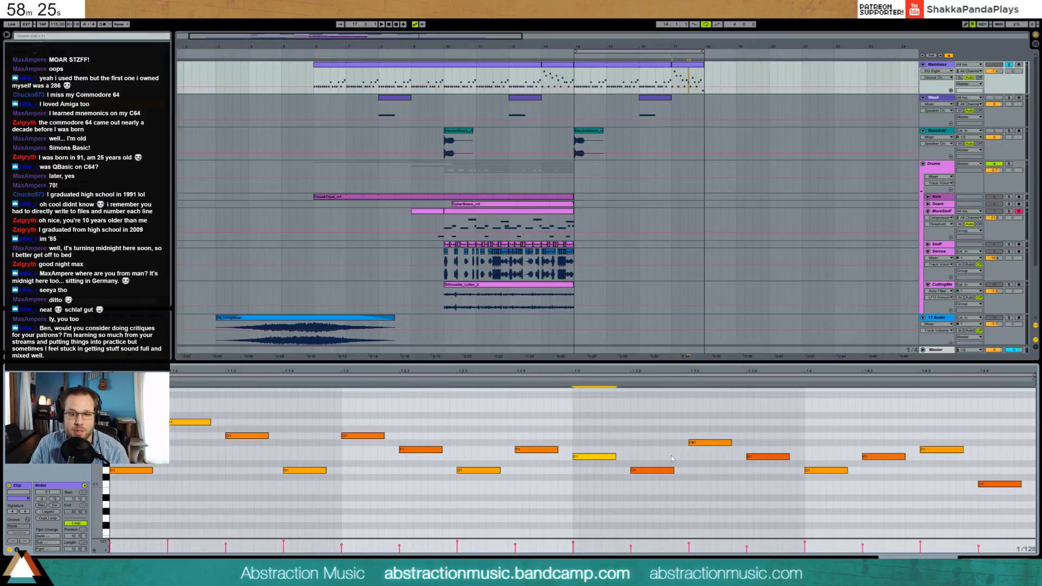
{"action": "left_click", "coordinate": [708, 443]}
{"action": "key", "text": "Down"}
{"action": "key", "text": "space"}
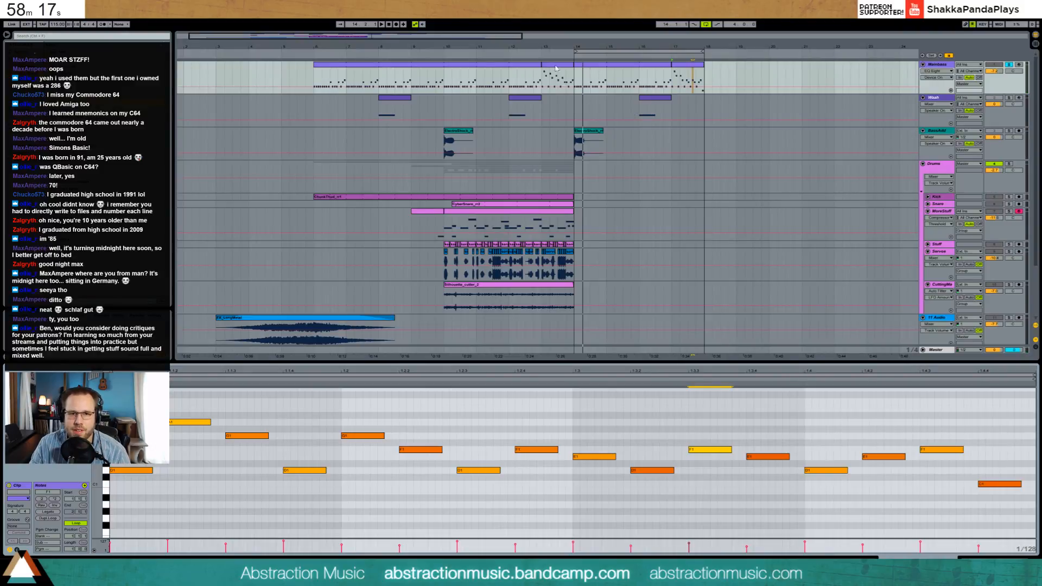
Copy the bar 13 Mainbass clip to bar 9 of the same track.
{"action": "left_click", "coordinate": [686, 68]}
{"action": "left_click", "coordinate": [566, 85]}
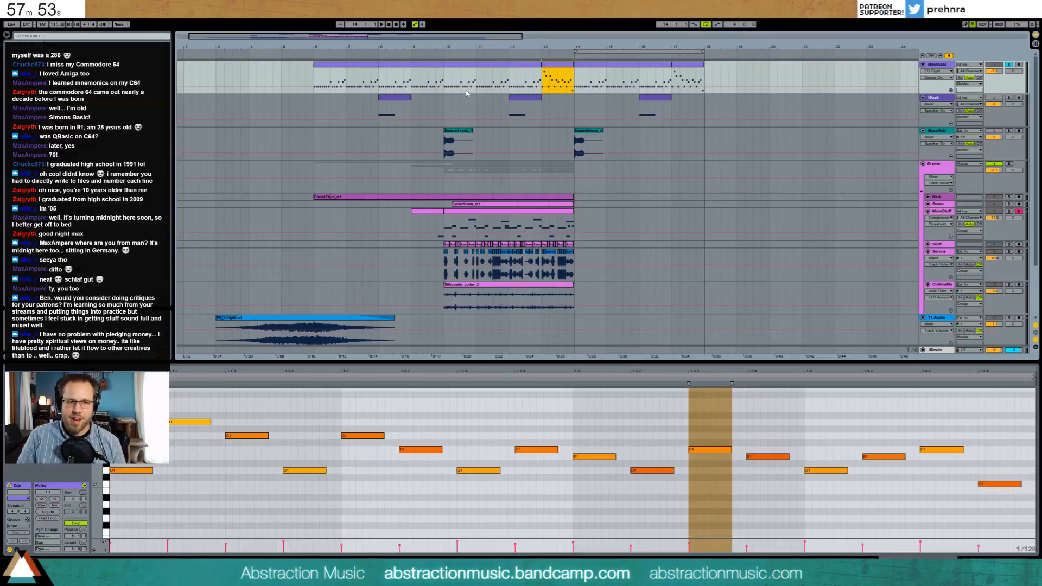
{"action": "left_click", "coordinate": [413, 75]}
{"action": "key", "text": "ctrl+v"}
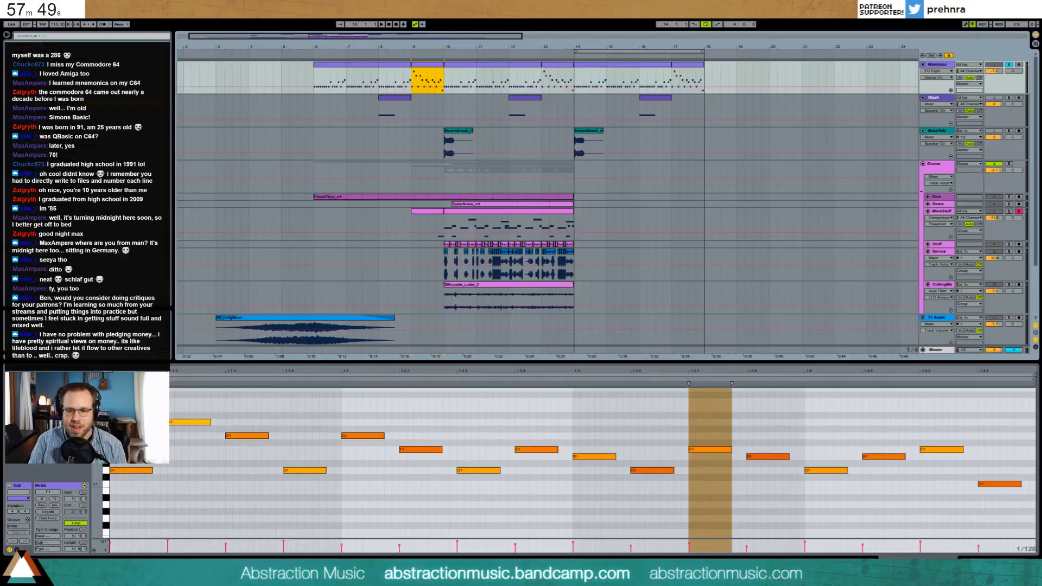
Play the song from bar 6 and unsolo the Mainbass track during playback.
{"action": "key", "text": "shift+Tab"}
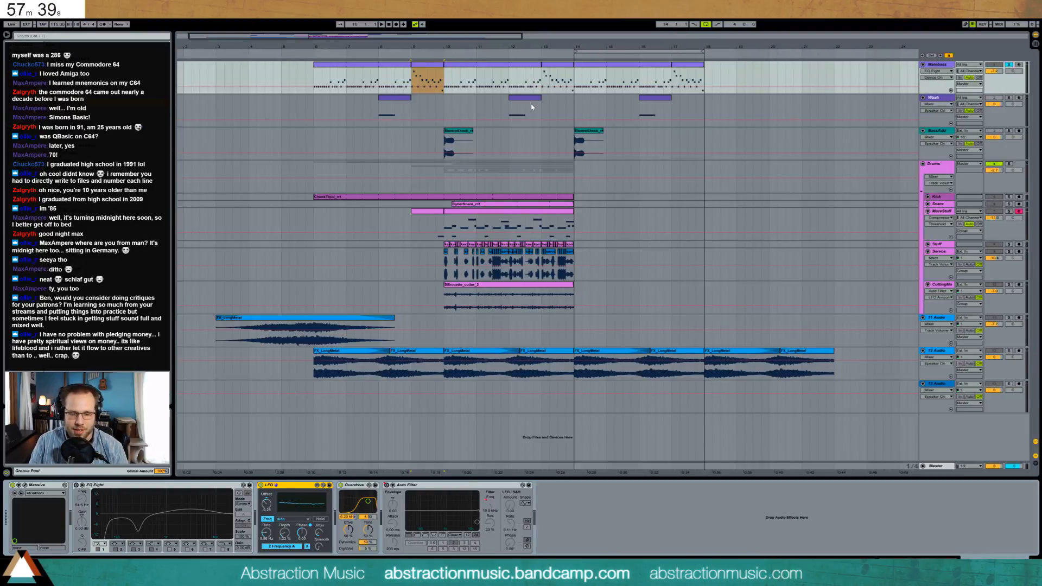
{"action": "left_click", "coordinate": [313, 73]}
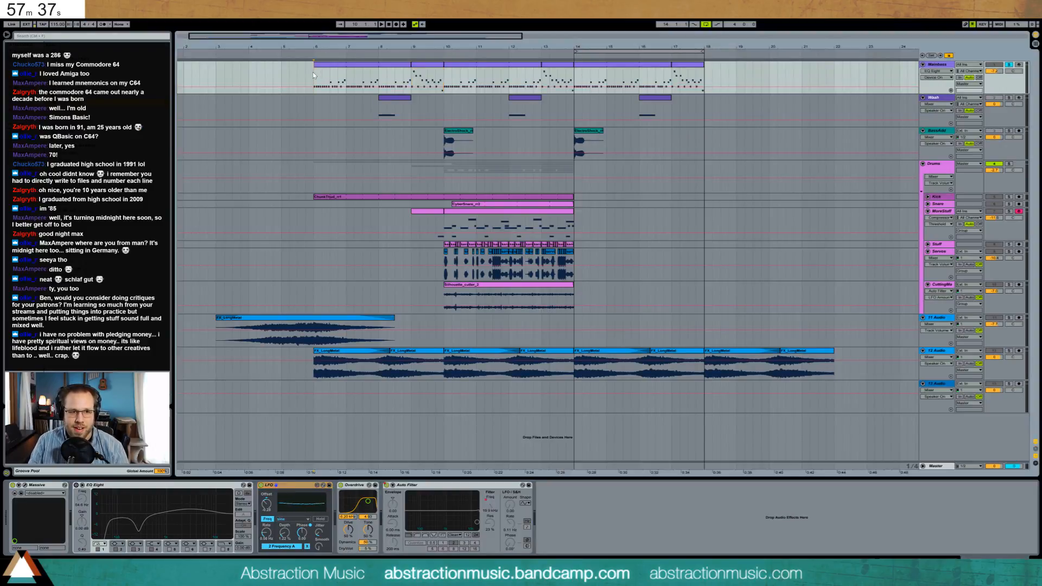
{"action": "key", "text": "space"}
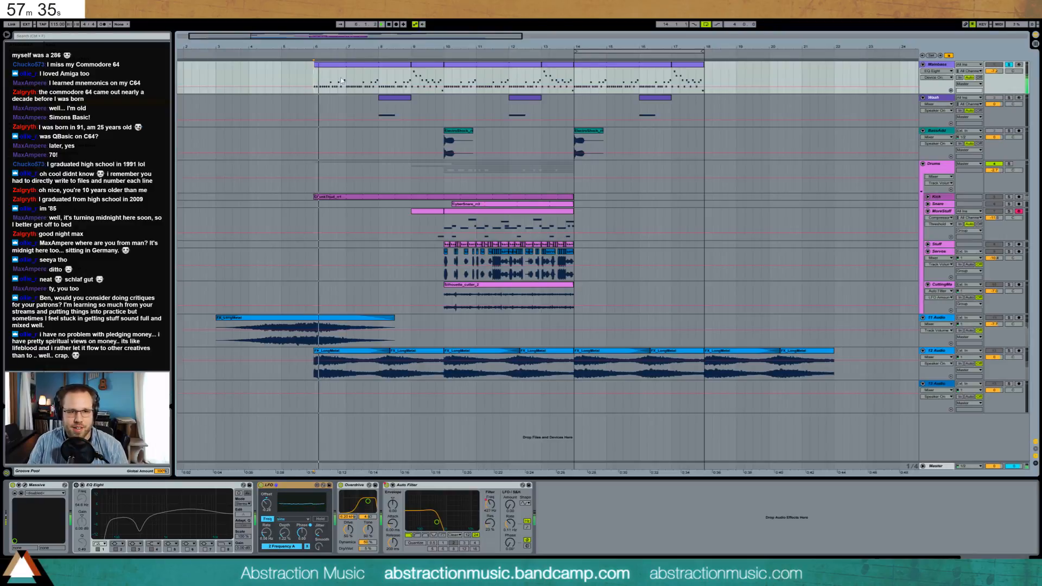
{"action": "left_click", "coordinate": [1009, 65]}
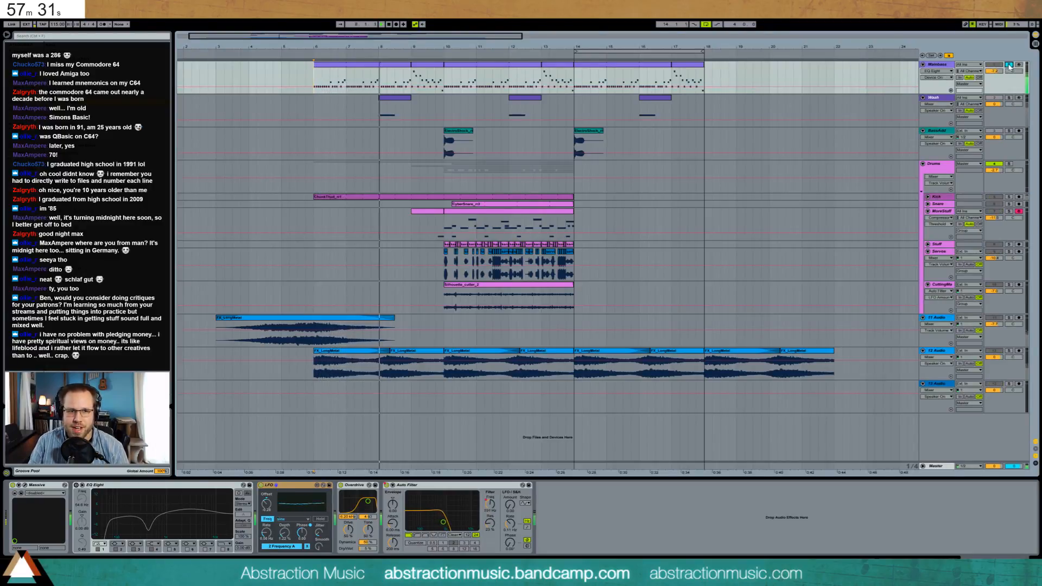
{"action": "left_click", "coordinate": [1009, 65]}
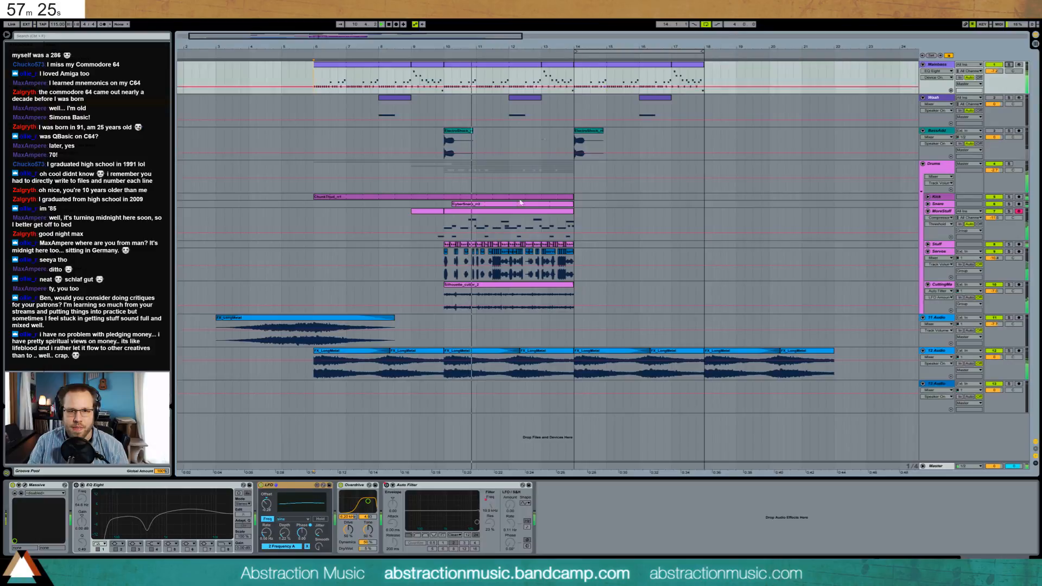
Extend the Kick and Snare clips to bar 18.
{"action": "left_click", "coordinate": [726, 200]}
{"action": "left_click_drag", "start_coordinate": [726, 201], "coordinate": [704, 200]}
{"action": "left_click_drag", "start_coordinate": [573, 204], "coordinate": [703, 205]}
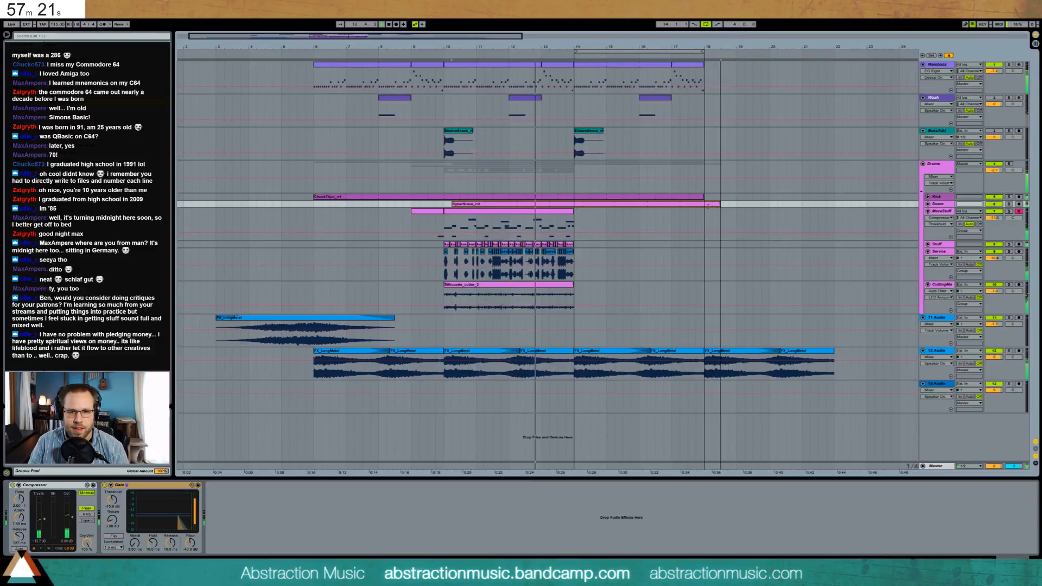
Duplicate the bar 10 to 14 clips of the MoreStuff track and the drum tracks below it into bars 14 to 18.
{"action": "left_click", "coordinate": [571, 214]}
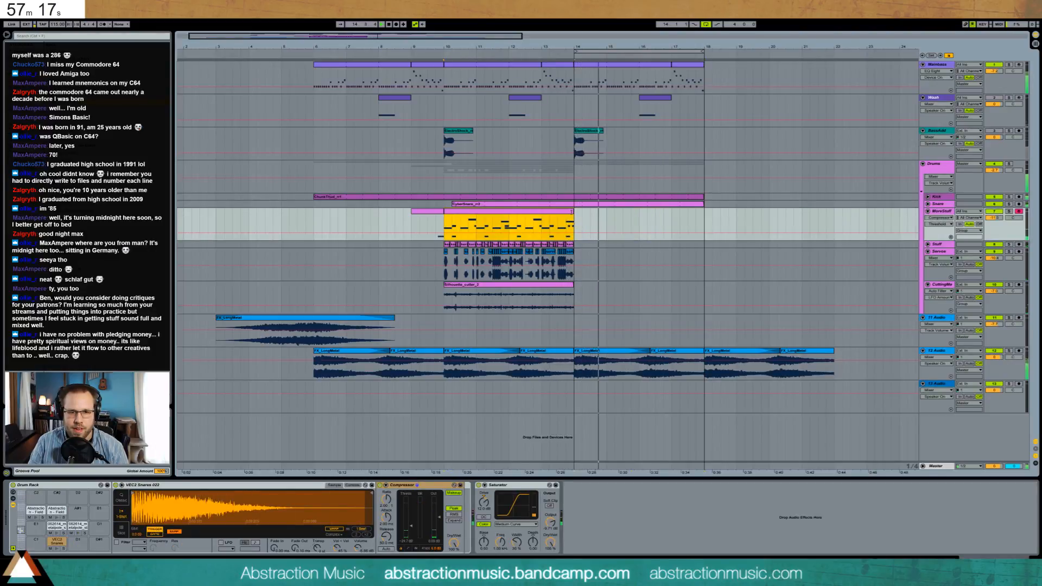
{"action": "key", "text": "ctrl+d"}
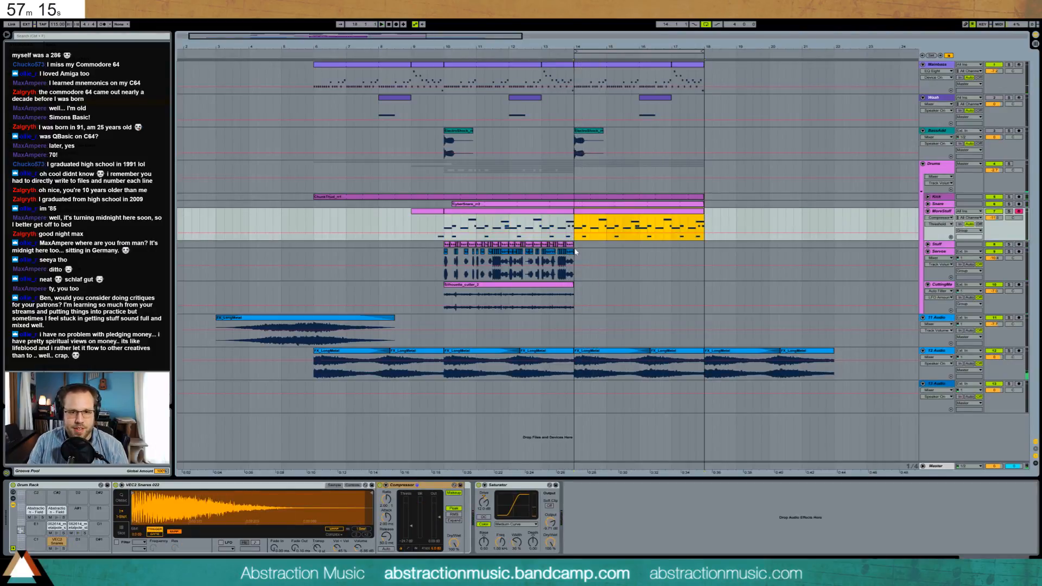
{"action": "left_click_drag", "start_coordinate": [574, 310], "coordinate": [446, 247]}
{"action": "key", "text": "ctrl+d"}
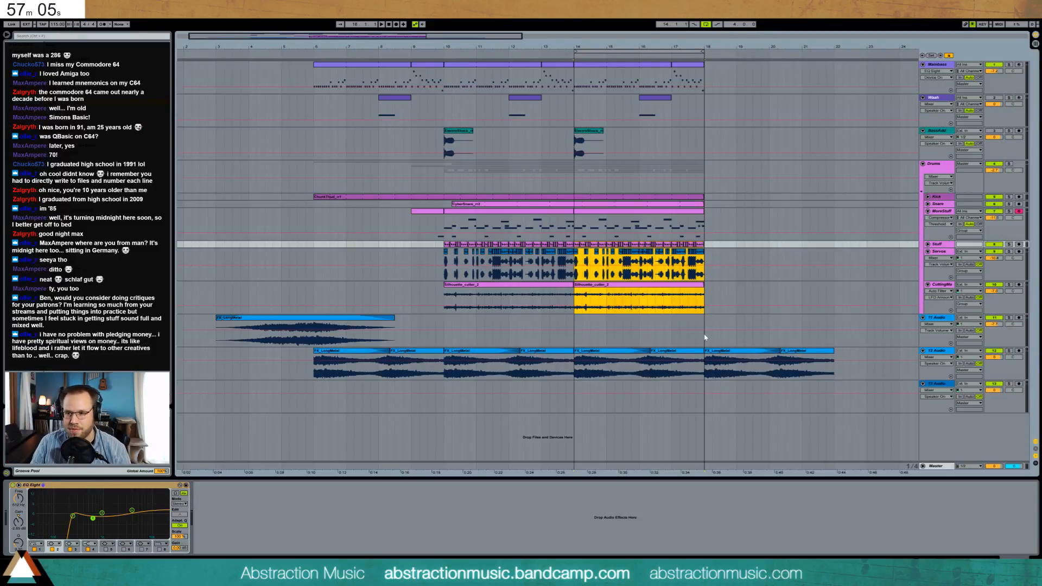
Insert a MIDI track directly above the Drums group and load the Analog instrument on it.
{"action": "left_click", "coordinate": [935, 127]}
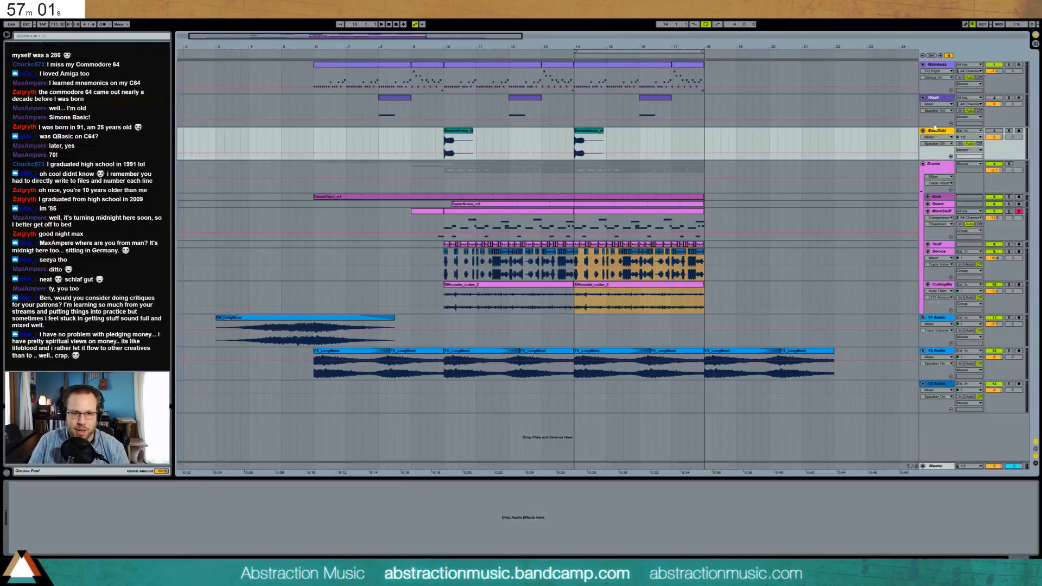
{"action": "key", "text": "ctrl+shift+t"}
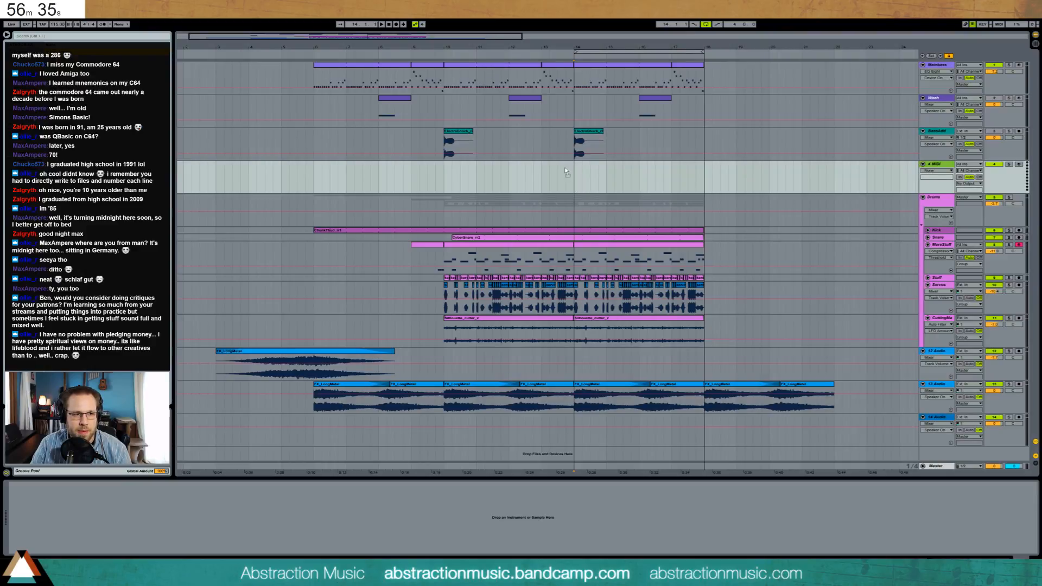
{"action": "left_click_drag", "start_coordinate": [576, 173], "coordinate": [574, 168]}
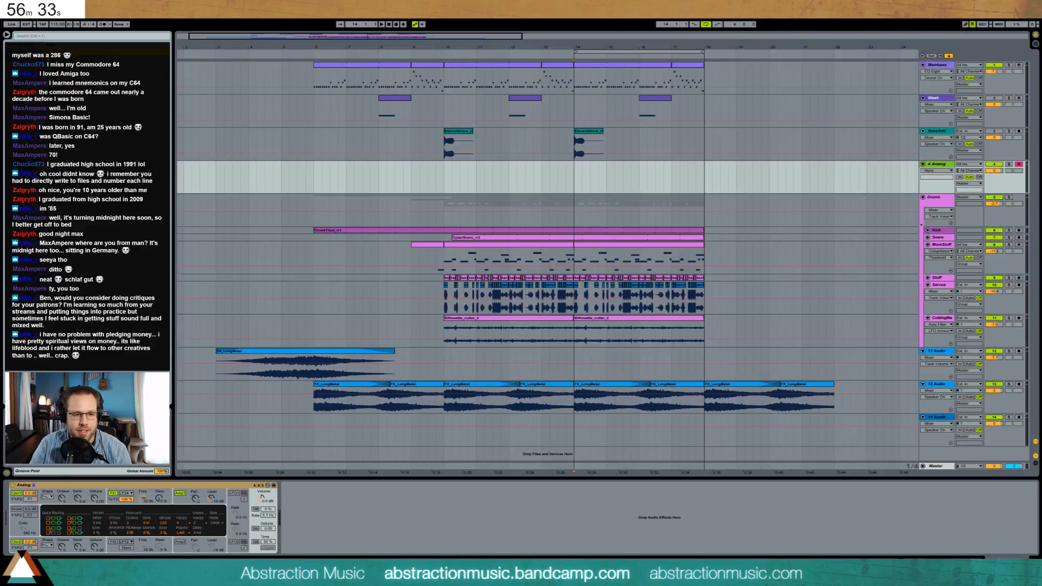
Adjust Analog's first filter frequency, and enable unison with a changed detune and voice setting.
{"action": "mouse_move", "coordinate": [143, 497]}
{"action": "left_mouse_down"}
{"action": "mouse_move", "coordinate": [143, 513]}
{"action": "mouse_move", "coordinate": [143, 502]}
{"action": "left_mouse_up"}
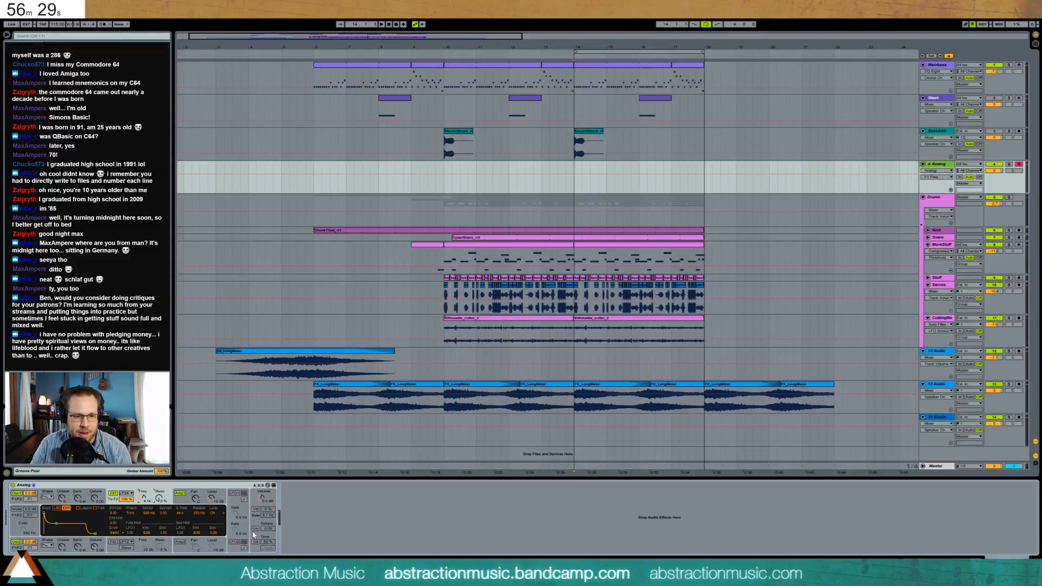
{"action": "left_click", "coordinate": [255, 528]}
{"action": "left_click_drag", "start_coordinate": [267, 529], "coordinate": [267, 525]}
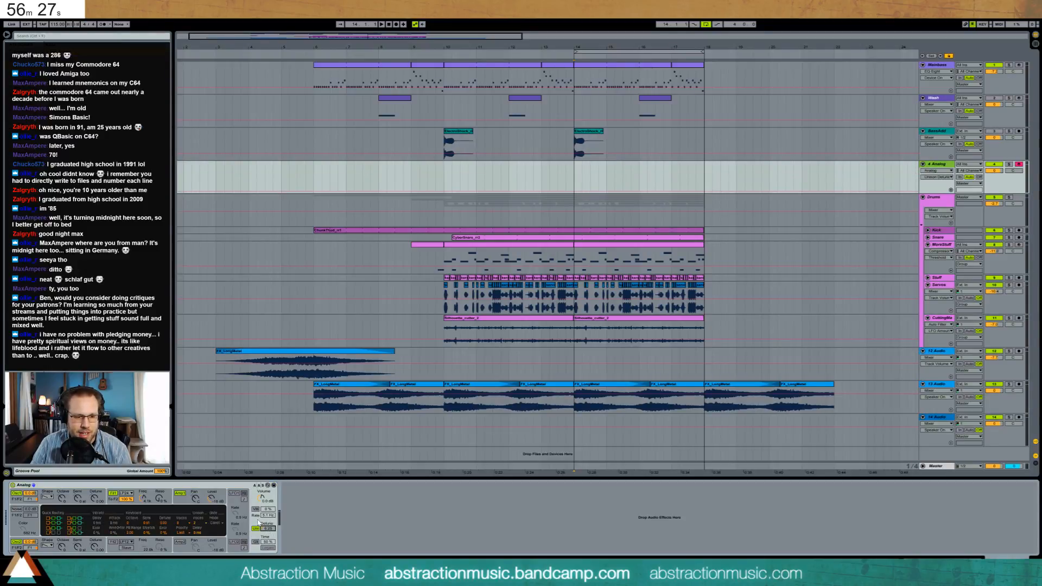
{"action": "left_click", "coordinate": [186, 524]}
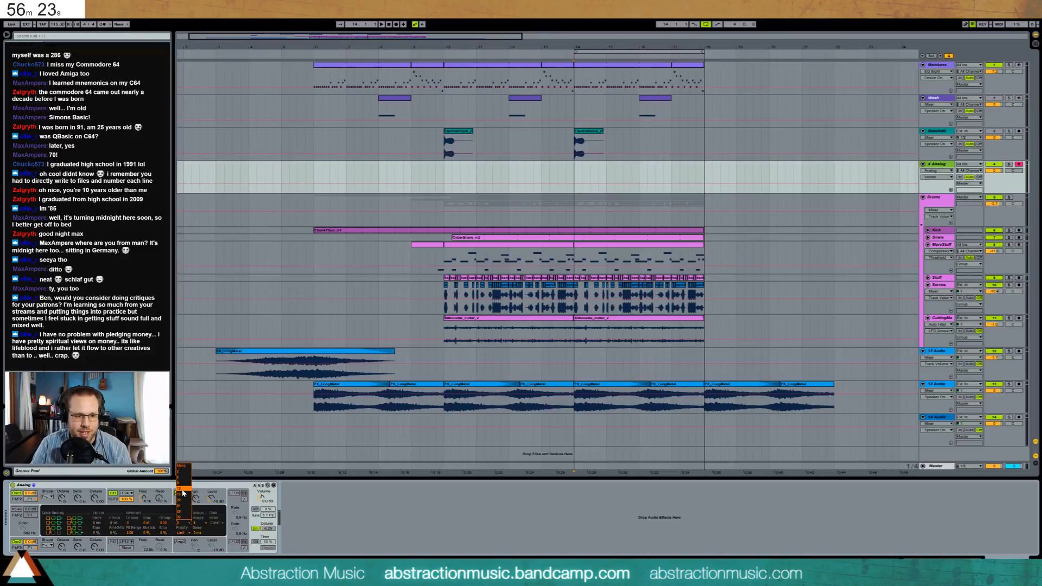
{"action": "left_click", "coordinate": [186, 495]}
{"action": "left_click_drag", "start_coordinate": [266, 528], "coordinate": [267, 527]}
Change the shape of Analog's second oscillator and enable vibrato.
{"action": "left_click", "coordinate": [48, 546]}
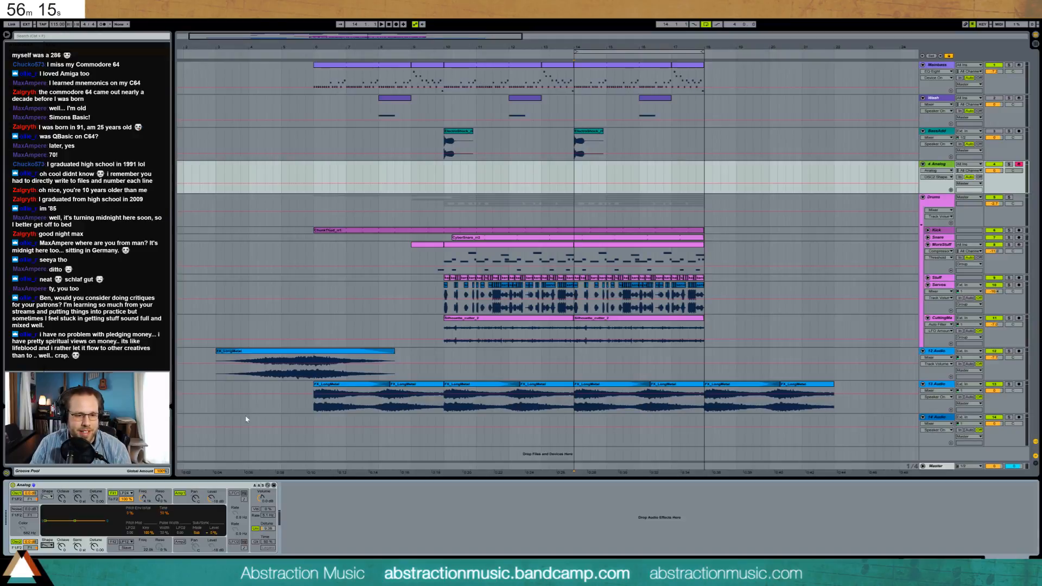
{"action": "left_click", "coordinate": [255, 509]}
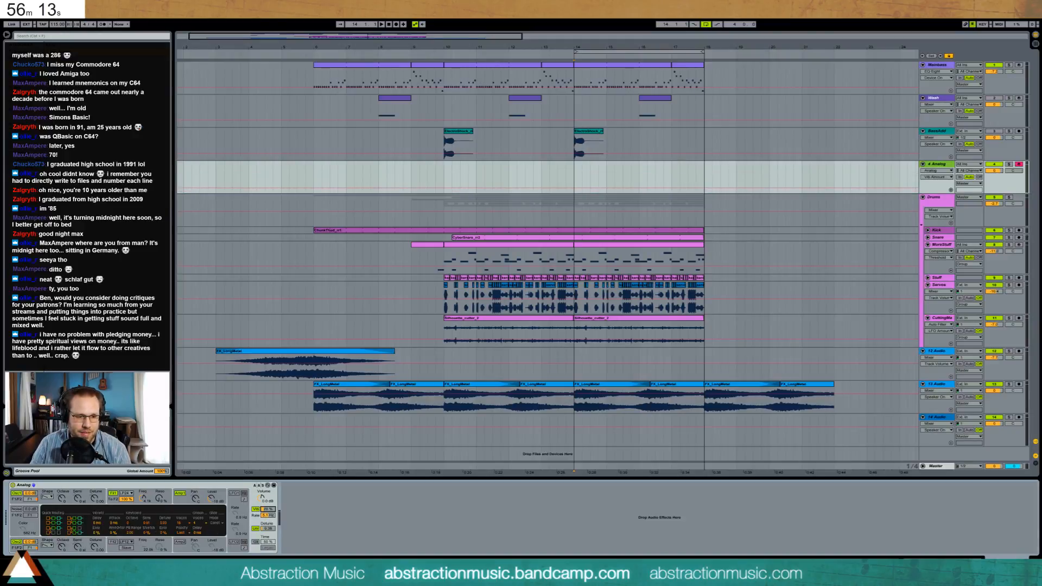
Adjust Analog's vibrato amount and insert an Overdrive effect after the instrument.
{"action": "mouse_move", "coordinate": [268, 515]}
{"action": "left_mouse_down"}
{"action": "mouse_move", "coordinate": [268, 499]}
{"action": "mouse_move", "coordinate": [268, 524]}
{"action": "mouse_move", "coordinate": [266, 506]}
{"action": "left_mouse_up"}
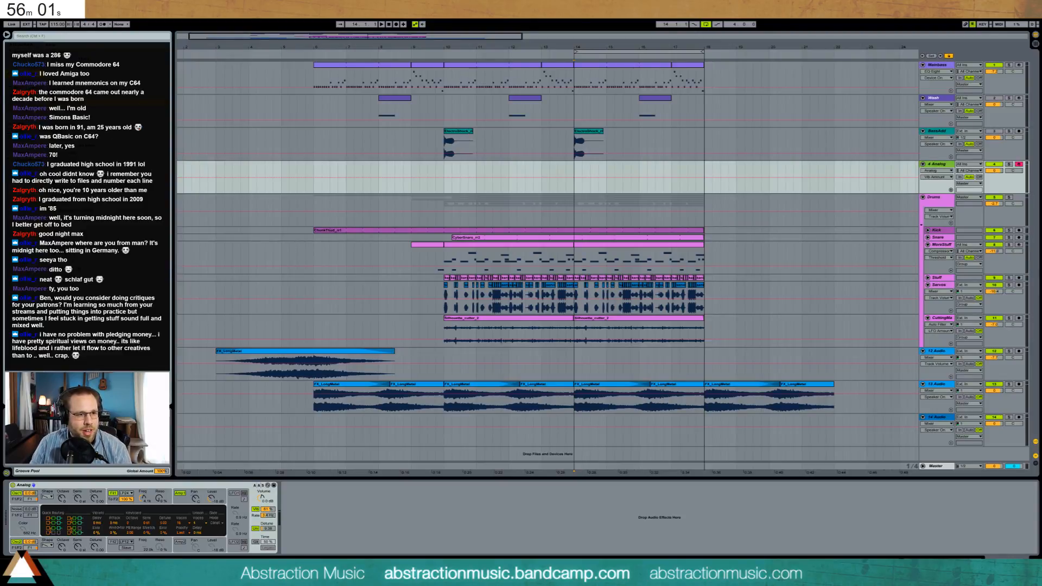
{"action": "left_click_drag", "start_coordinate": [98, 217], "coordinate": [378, 523]}
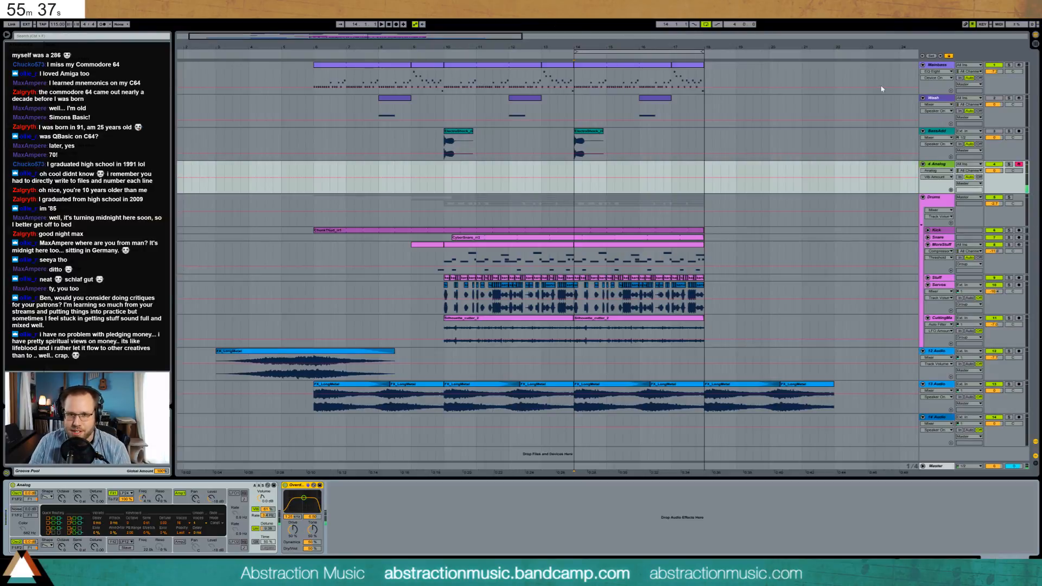
Adjust the Analog track's volume and add a Reverb after Overdrive with a changed dry/wet mix.
{"action": "left_click_drag", "start_coordinate": [998, 169], "coordinate": [998, 181]}
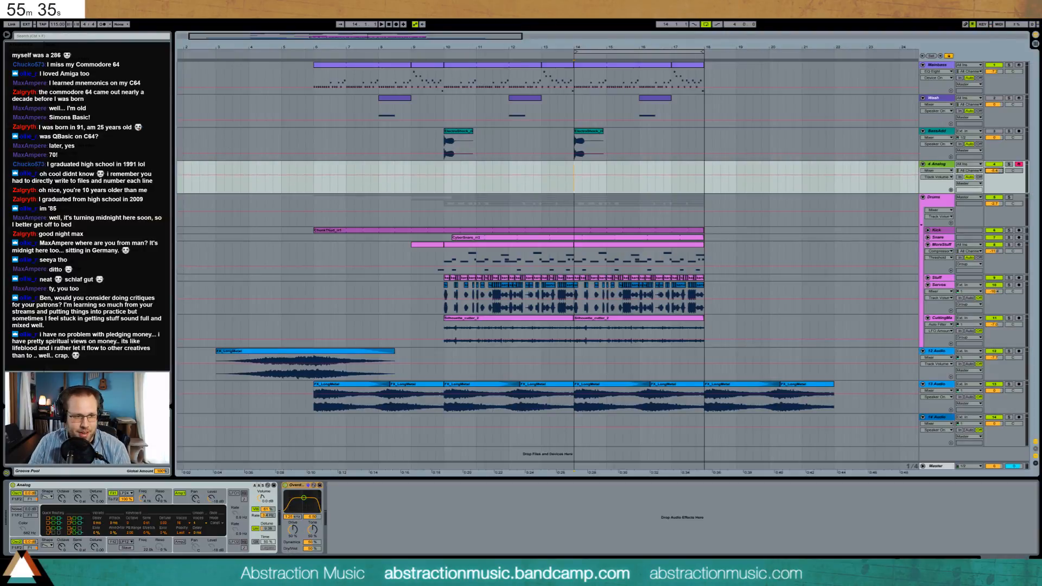
{"action": "left_click_drag", "start_coordinate": [108, 271], "coordinate": [407, 549]}
{"action": "left_click_drag", "start_coordinate": [501, 543], "coordinate": [500, 548]}
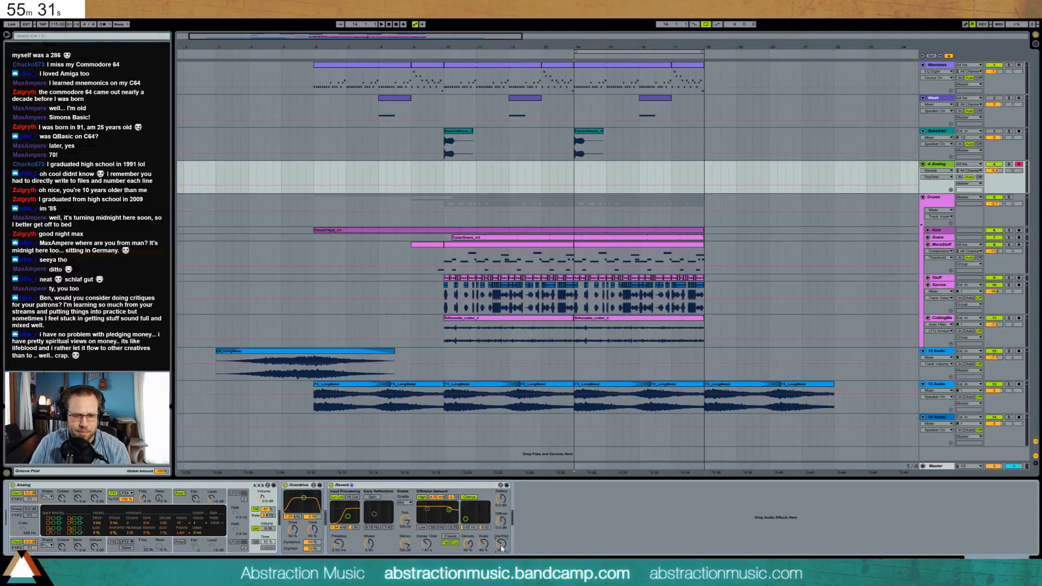
{"action": "left_click", "coordinate": [935, 170]}
{"action": "left_click", "coordinate": [936, 172]}
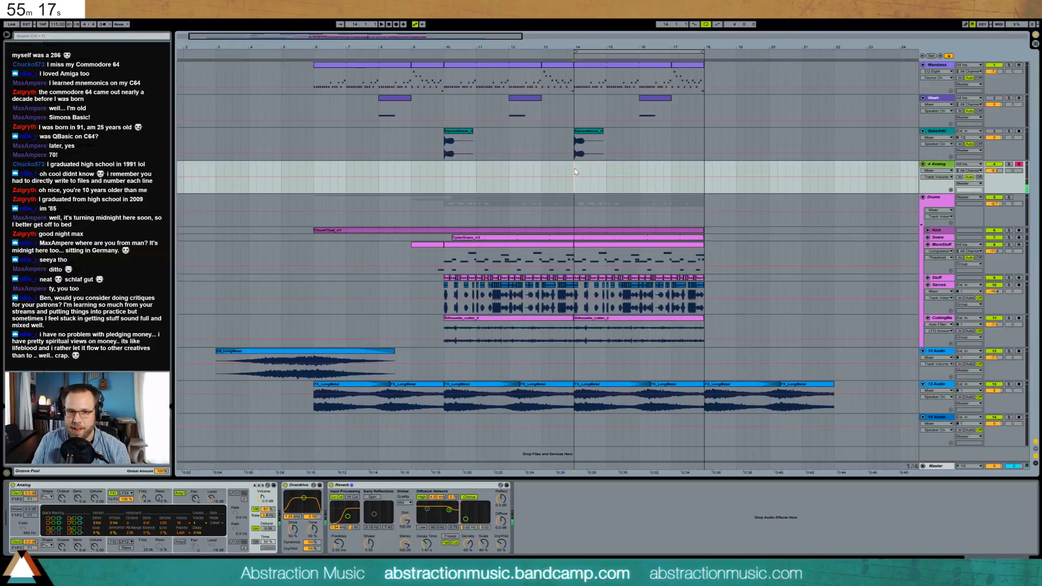
{"action": "key", "text": "space"}
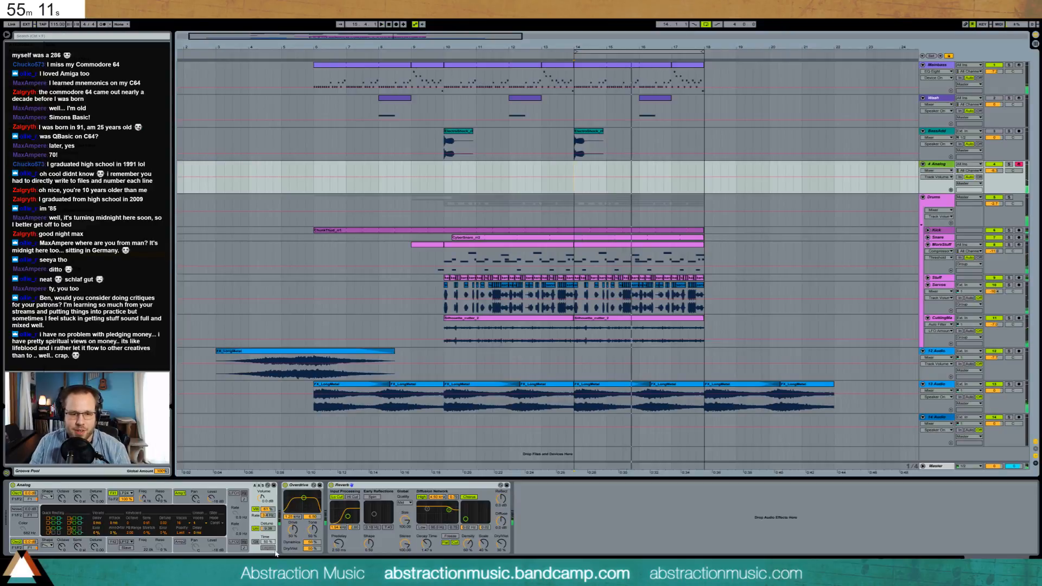
Adjust Reverb's decay time along with Analog's oscillator detune and vibrato speed.
{"action": "left_click_drag", "start_coordinate": [426, 544], "coordinate": [427, 539]}
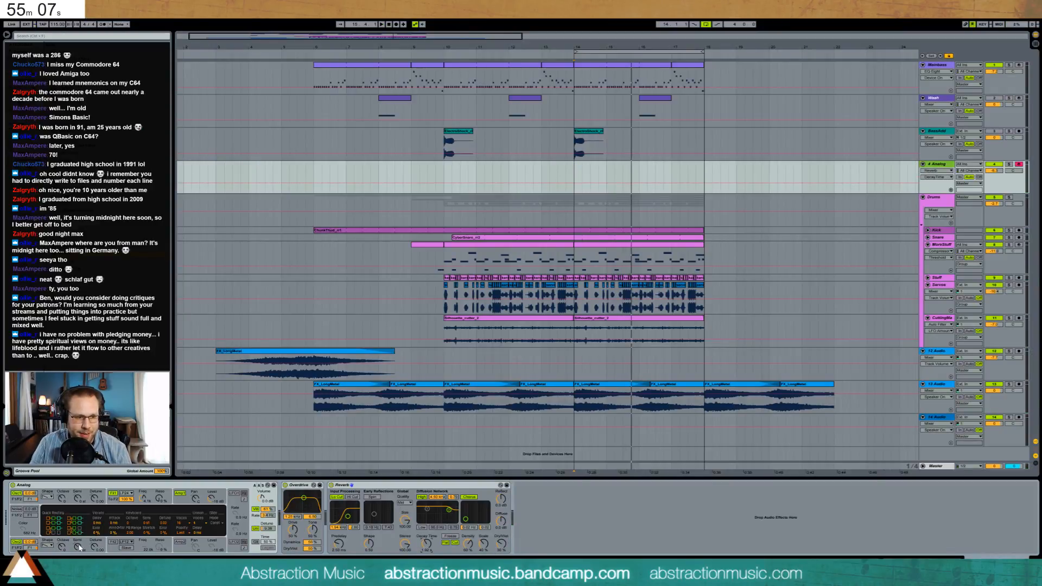
{"action": "left_click_drag", "start_coordinate": [96, 544], "coordinate": [96, 545]}
{"action": "left_click_drag", "start_coordinate": [95, 498], "coordinate": [95, 497]}
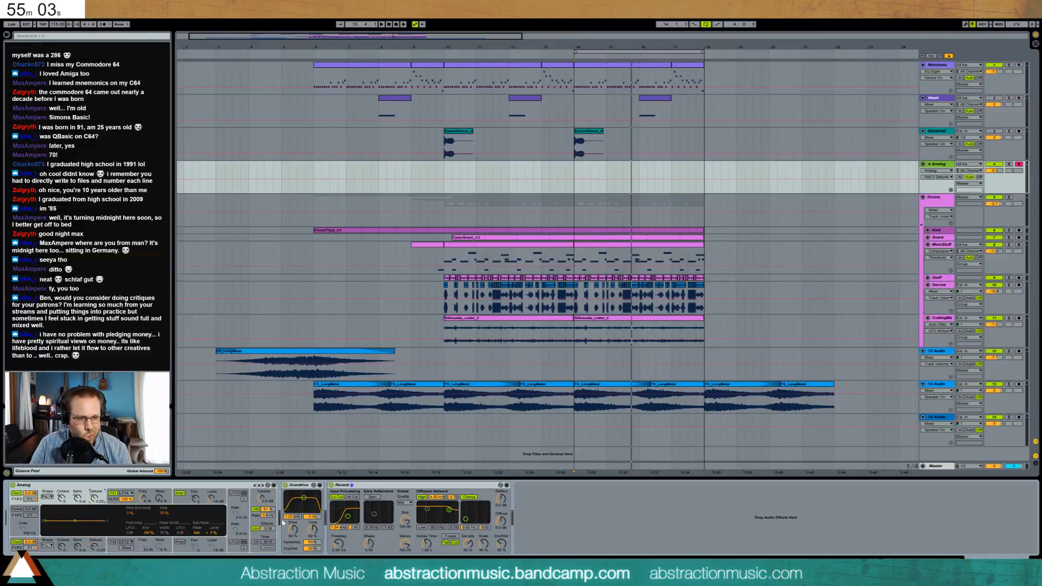
{"action": "left_click_drag", "start_coordinate": [272, 511], "coordinate": [273, 508]}
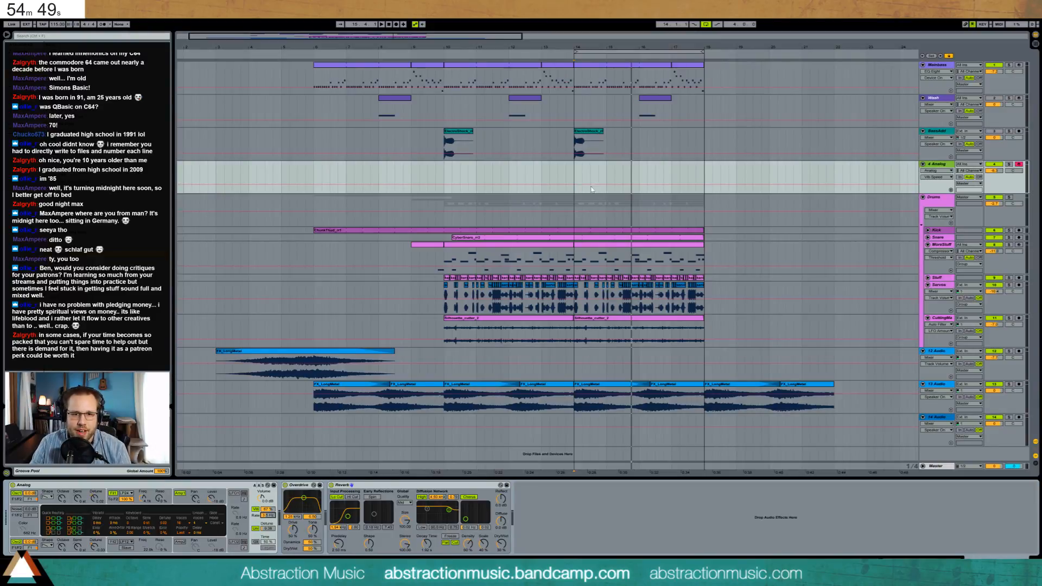
Trim the ends of both audio clips, at bars 10 and 14, on the track above Analog.
{"action": "left_click", "coordinate": [576, 169]}
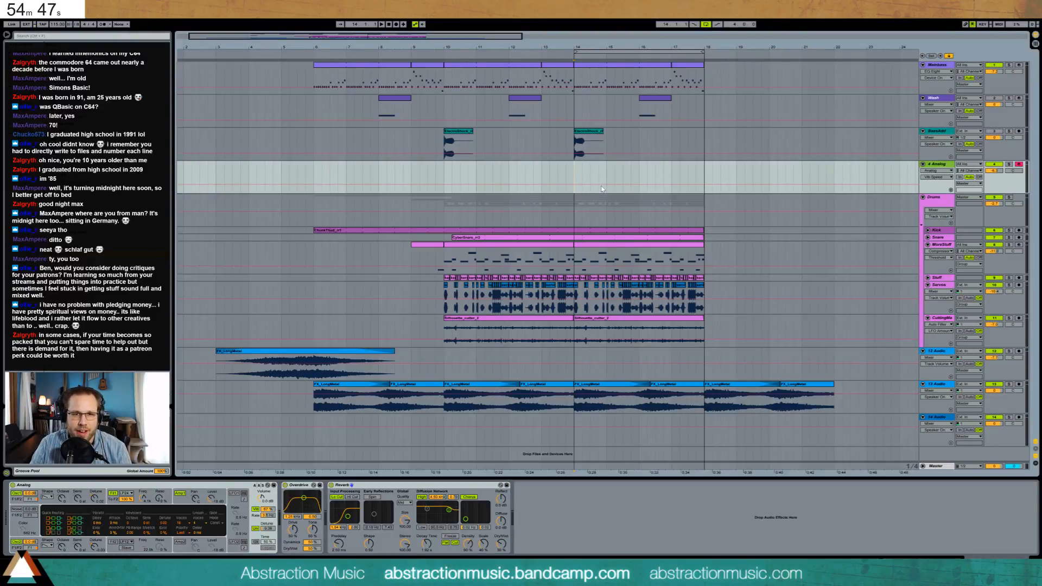
{"action": "left_click", "coordinate": [588, 142]}
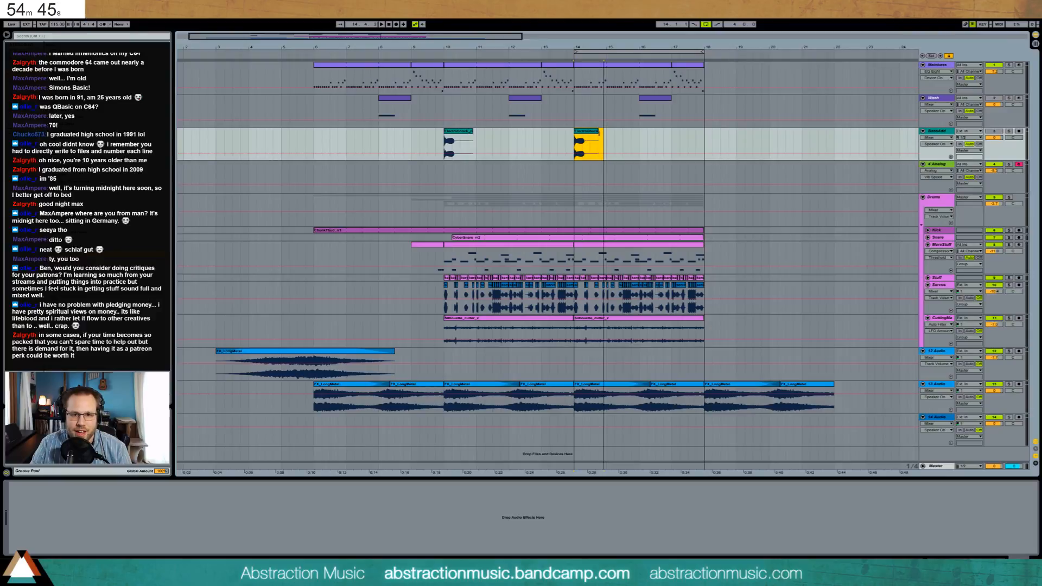
{"action": "left_click_drag", "start_coordinate": [472, 131], "coordinate": [468, 132]}
{"action": "left_click", "coordinate": [476, 140]}
{"action": "left_click", "coordinate": [573, 172]}
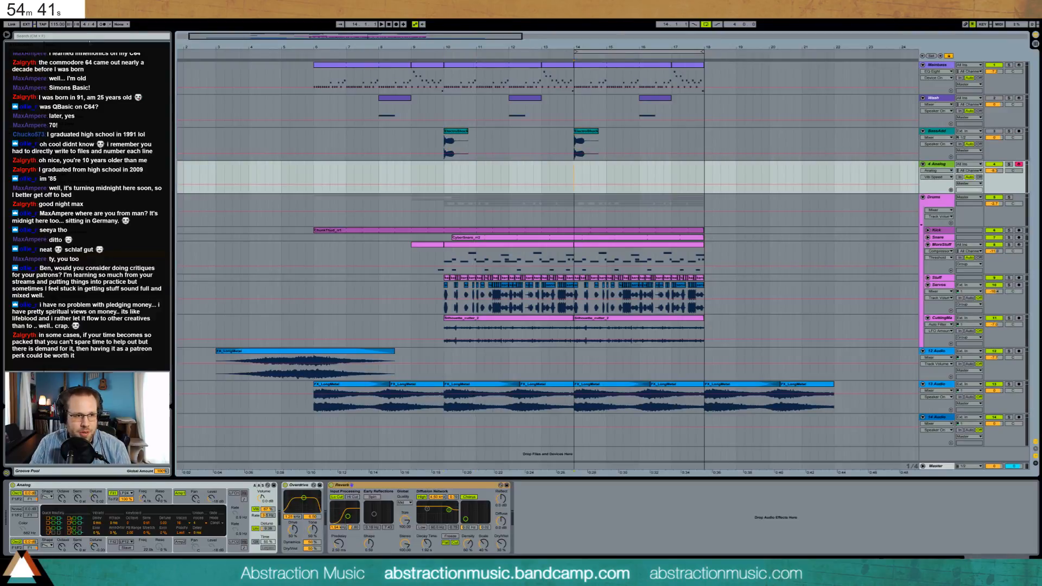
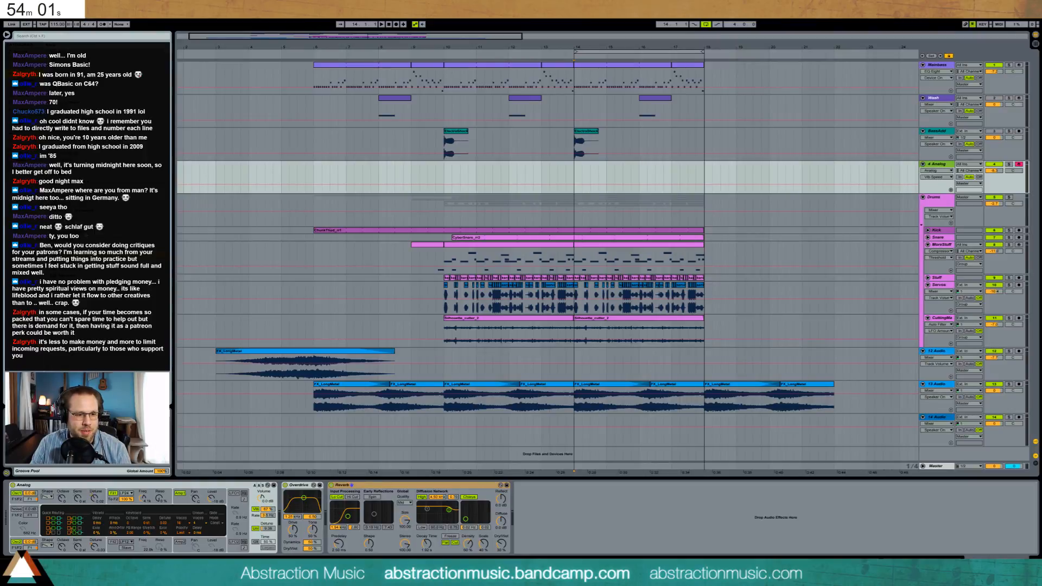
Insert a Ping Pong Delay between Overdrive and Reverb on the Analog track and adjust its dry/wet mix.
{"action": "left_click_drag", "start_coordinate": [49, 233], "coordinate": [548, 521]}
{"action": "left_click_drag", "start_coordinate": [524, 485], "coordinate": [361, 548]}
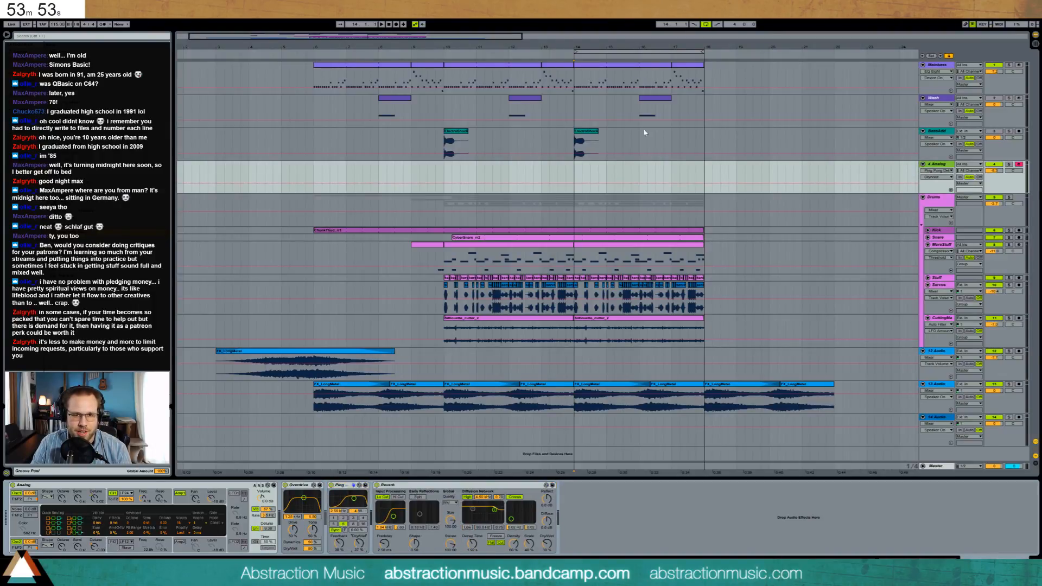
{"action": "left_click", "coordinate": [573, 173]}
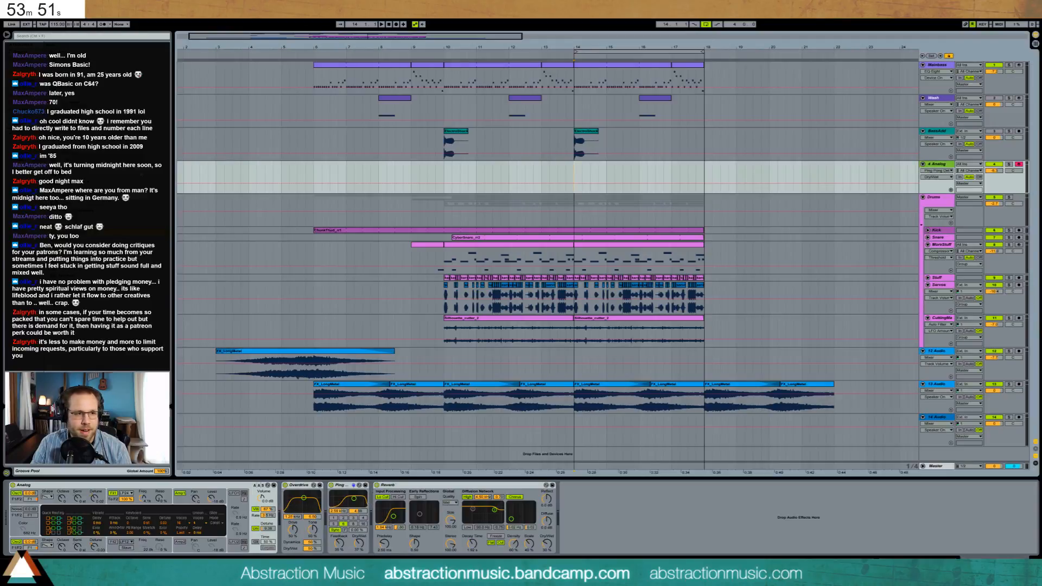
Insert Amp and Cabinet between Overdrive and Ping Pong Delay, with the amp model set to Rock.
{"action": "mouse_move", "coordinate": [119, 52]}
{"action": "left_mouse_down"}
{"action": "mouse_move", "coordinate": [202, 114]}
{"action": "mouse_move", "coordinate": [259, 495]}
{"action": "mouse_move", "coordinate": [314, 511]}
{"action": "left_mouse_up"}
{"action": "left_click_drag", "start_coordinate": [109, 92], "coordinate": [361, 534]}
{"action": "left_click", "coordinate": [380, 528]}
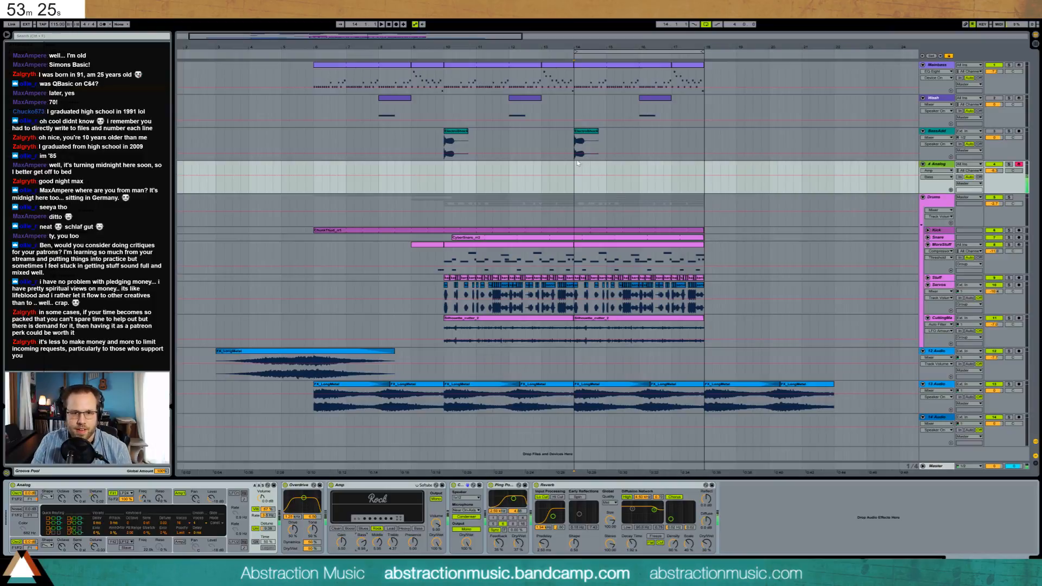
Record a melody on the Analog track from bar 14 to 18 and play it back.
{"action": "key", "text": "F9"}
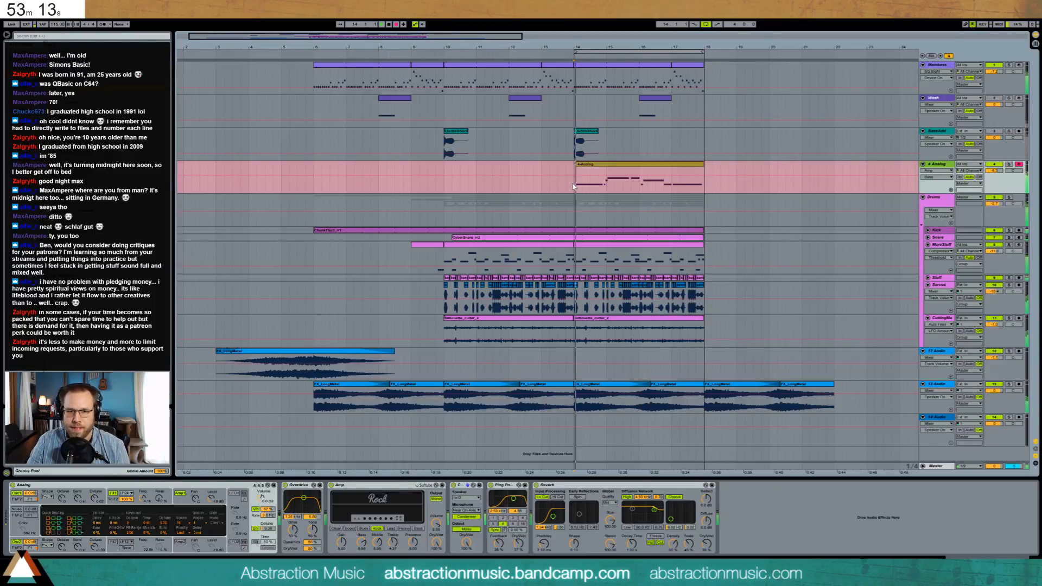
{"action": "key", "text": "space"}
{"action": "key", "text": "space"}
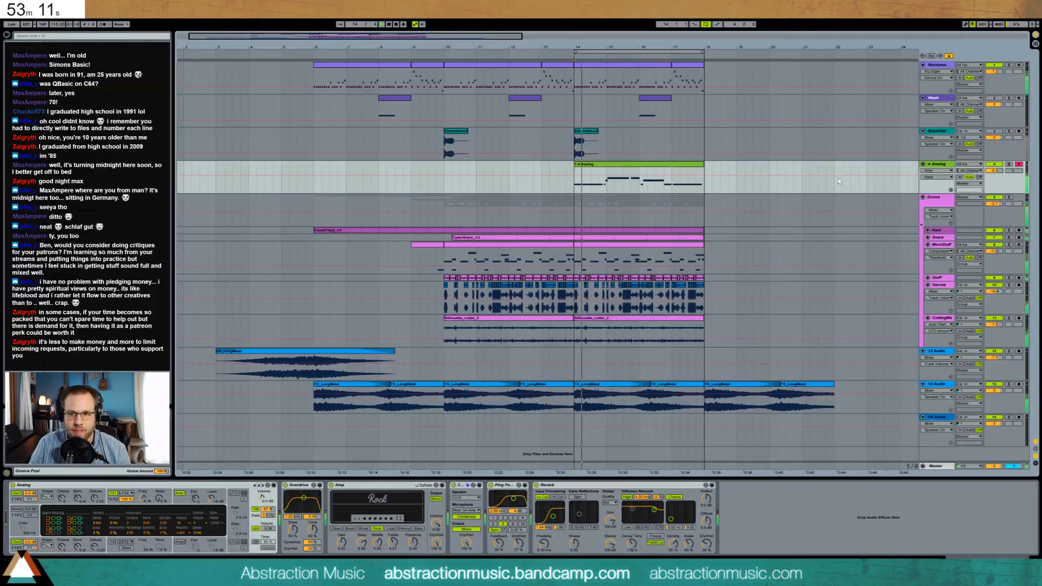
Reduce Reverb's decay time and the Ping Pong Delay's feedback on the Analog track during playback.
{"action": "left_click_drag", "start_coordinate": [631, 543], "coordinate": [631, 547]}
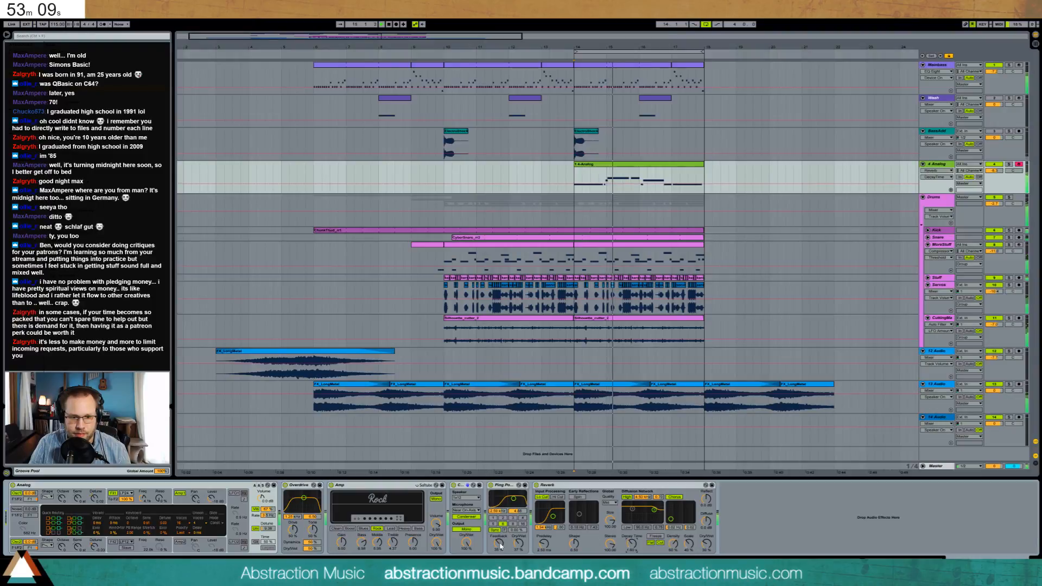
{"action": "left_click_drag", "start_coordinate": [498, 543], "coordinate": [498, 561]}
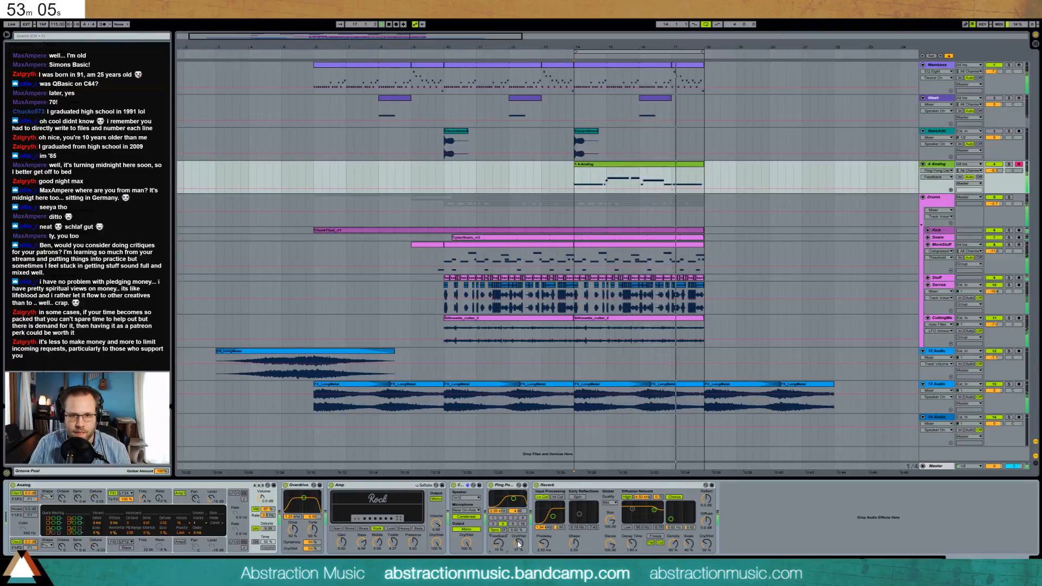
{"action": "key", "text": "space"}
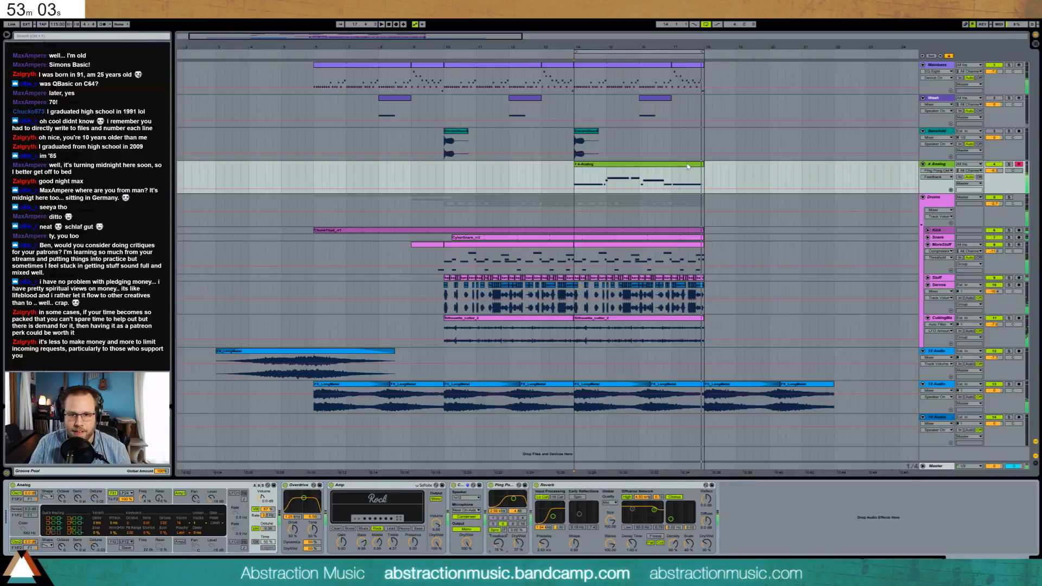
Add a short G4 note at the end of the recorded Analog clip and shorten the long note before it.
{"action": "double_click", "coordinate": [673, 164]}
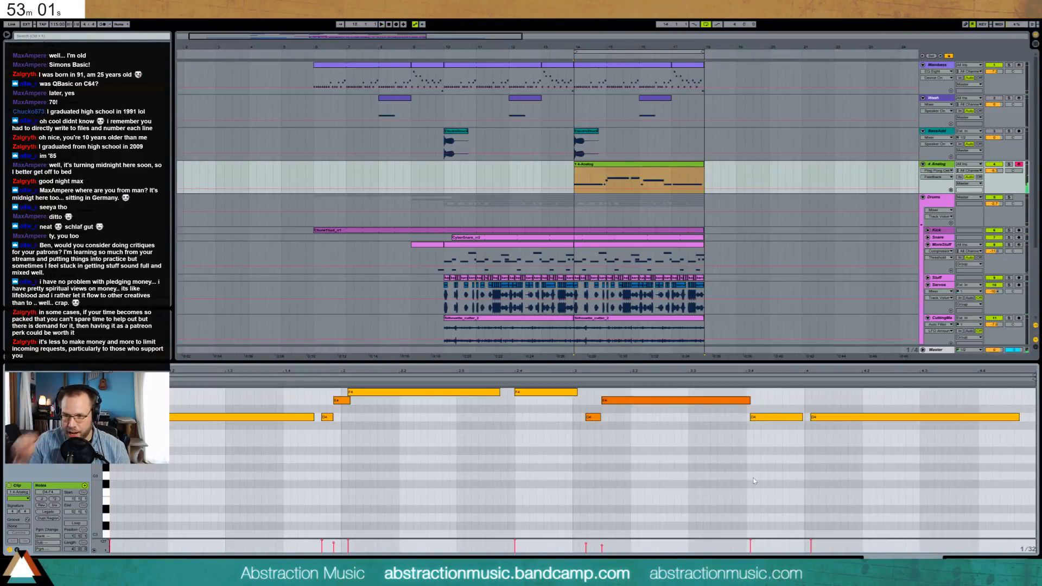
{"action": "left_click", "coordinate": [913, 449]}
{"action": "scroll", "coordinate": [913, 450], "scroll_direction": "up", "scroll_amount": 3}
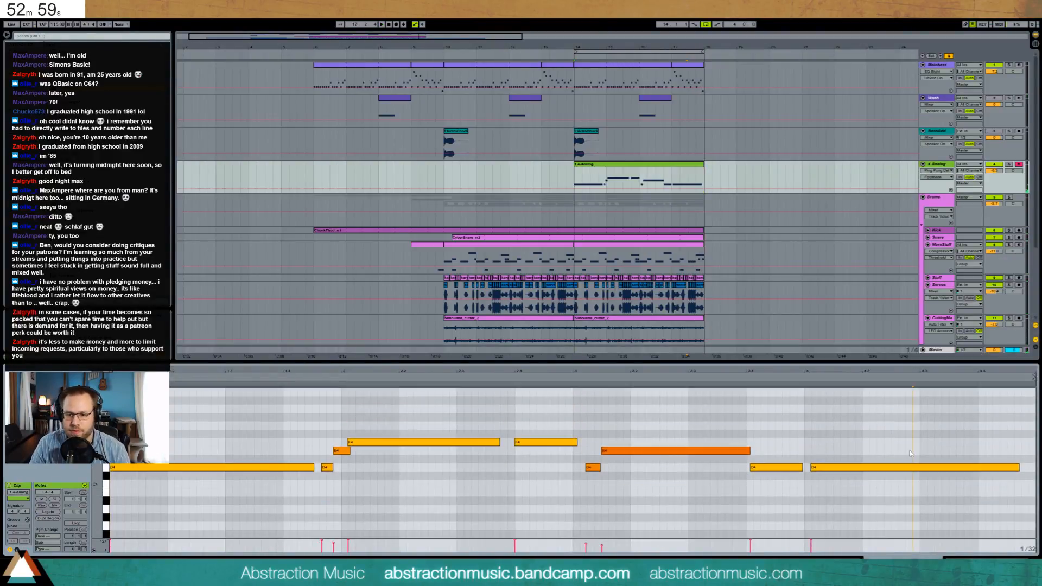
{"action": "double_click", "coordinate": [1010, 434]}
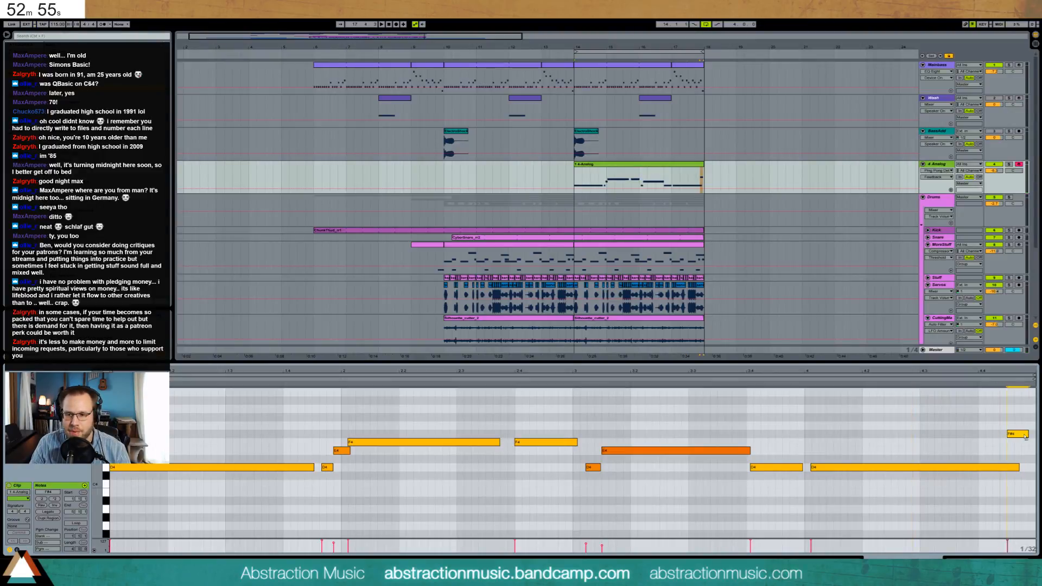
{"action": "left_click_drag", "start_coordinate": [1023, 438], "coordinate": [1027, 430]}
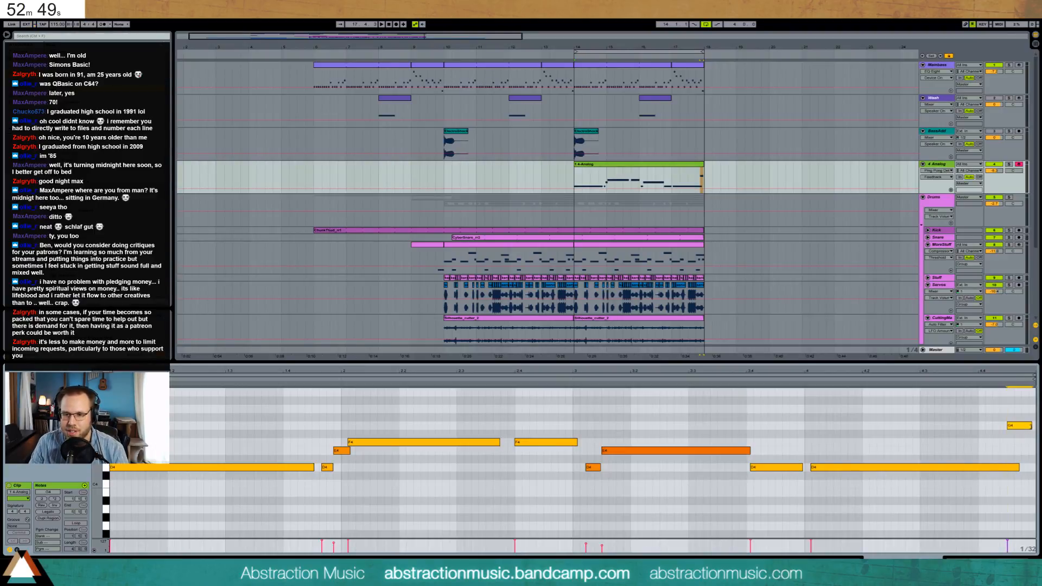
{"action": "left_click_drag", "start_coordinate": [1019, 467], "coordinate": [1004, 467]}
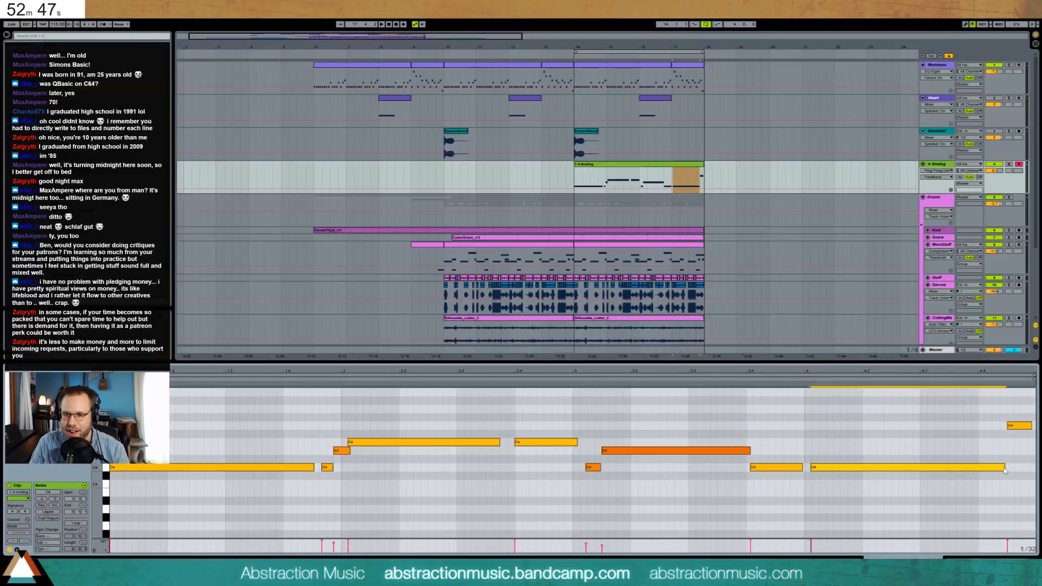
{"action": "left_click_drag", "start_coordinate": [1004, 466], "coordinate": [991, 464]}
Examine the Analog clip's pitch bend envelope and listen to the arrangement from bar 14.
{"action": "left_click", "coordinate": [25, 541]}
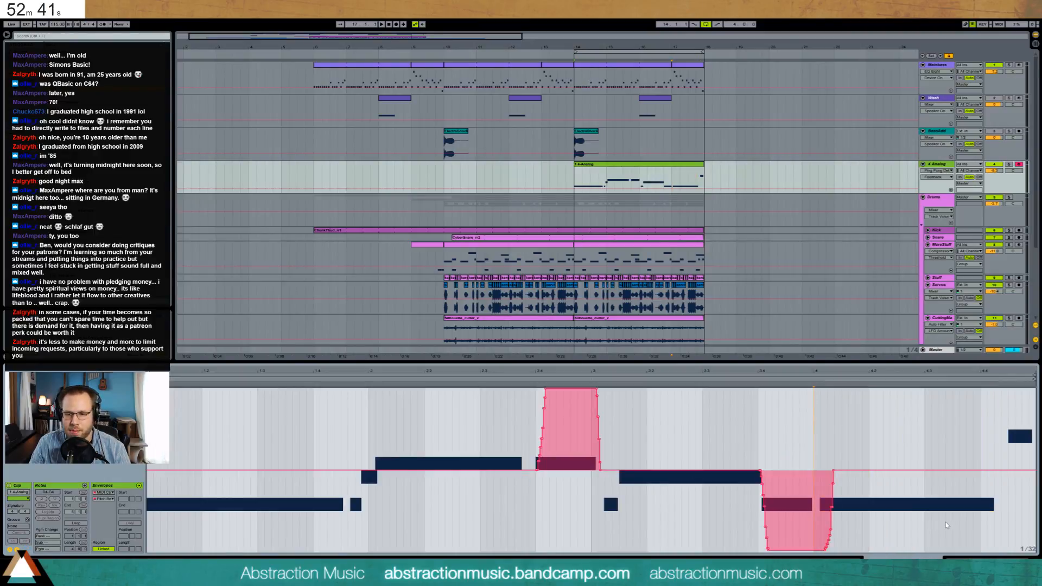
{"action": "key", "text": "shift+Tab"}
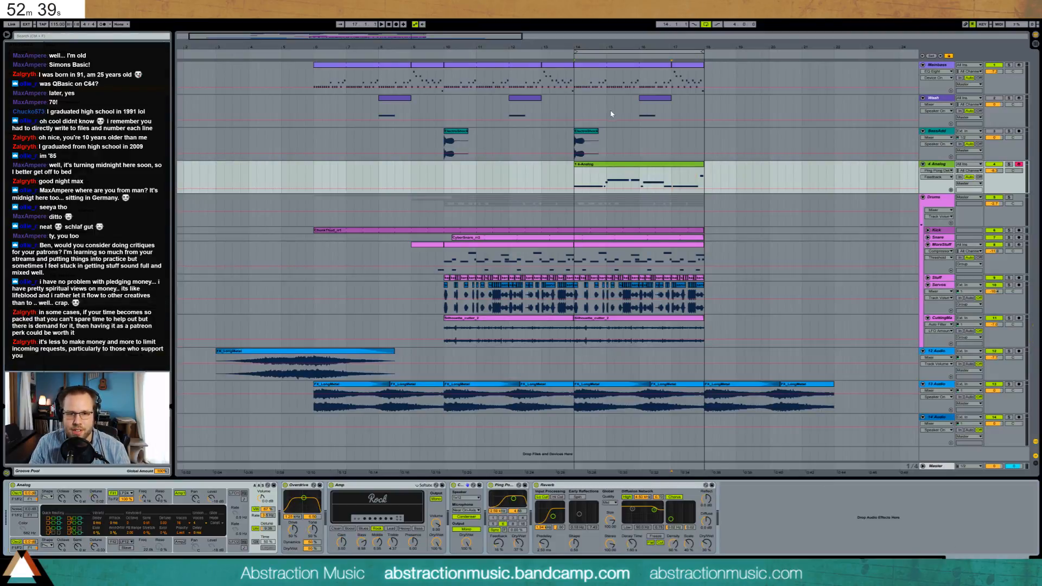
{"action": "left_click", "coordinate": [572, 177]}
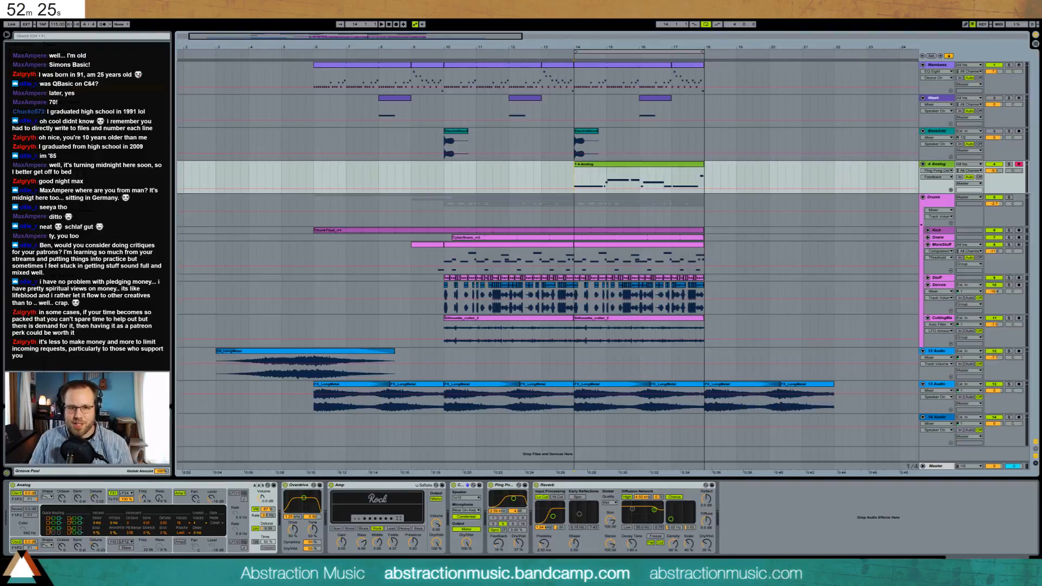
{"action": "left_click", "coordinate": [440, 56]}
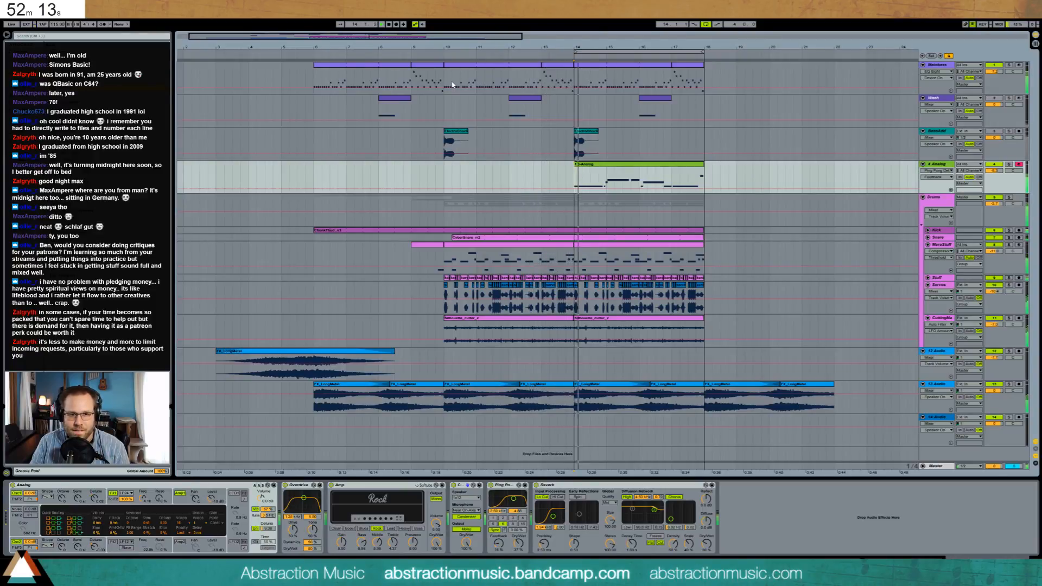
{"action": "left_click", "coordinate": [610, 166]}
{"action": "key", "text": "space"}
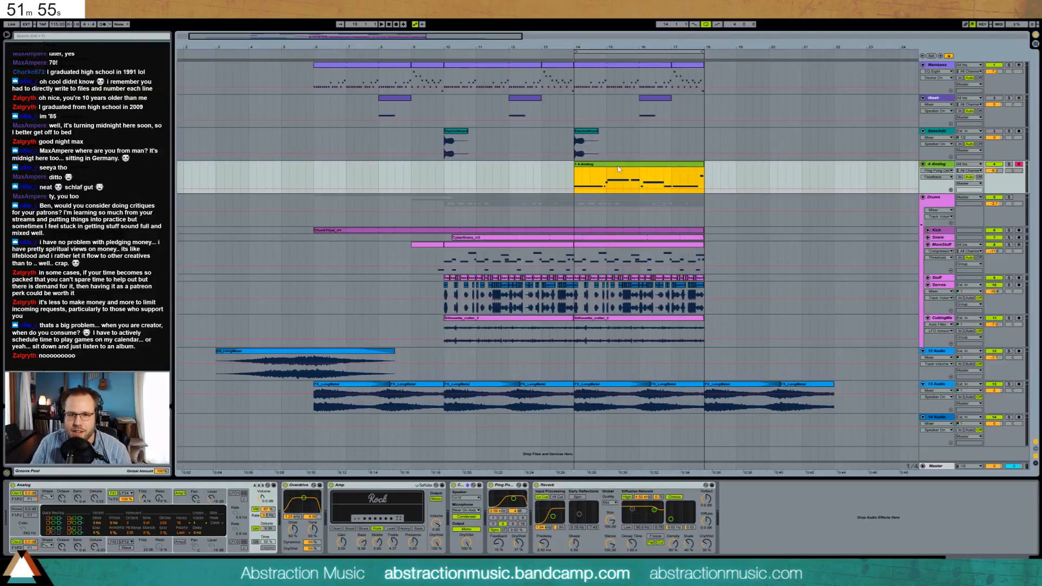
Move the loop to bars 18 to 22 and duplicate the top bass track's bar 14 to 18 clips into it.
{"action": "left_click_drag", "start_coordinate": [667, 51], "coordinate": [799, 47]}
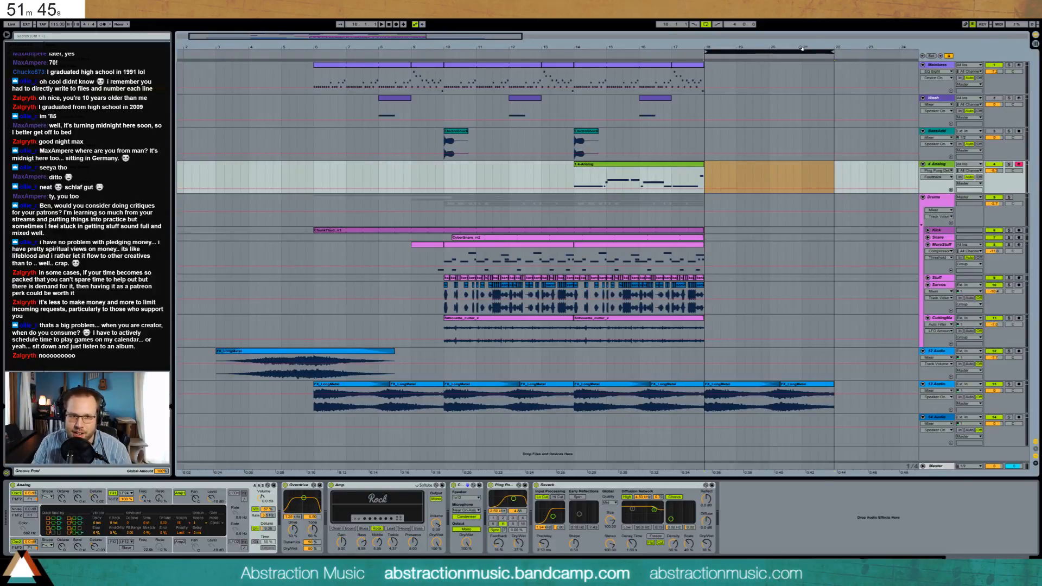
{"action": "left_click", "coordinate": [614, 70]}
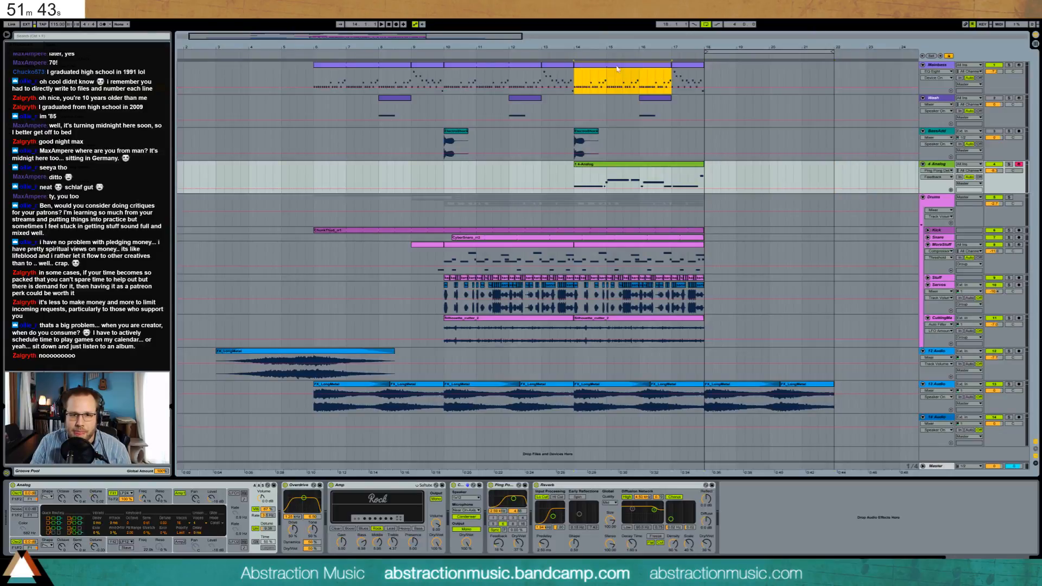
{"action": "left_click", "coordinate": [677, 76], "text": "shift"}
{"action": "key", "text": "ctrl+d"}
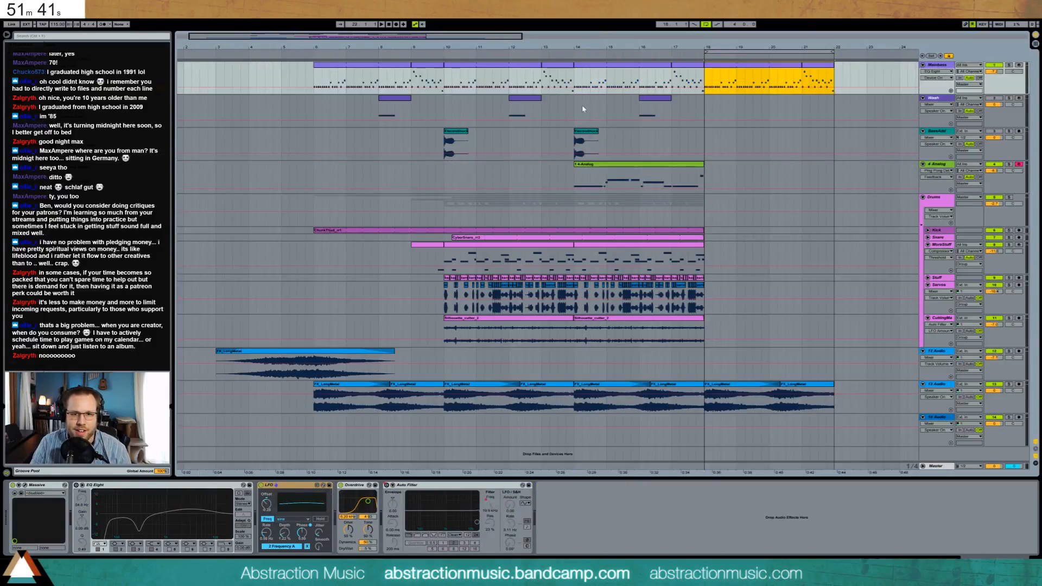
Duplicate the second track's bars 14 to 18 into bars 18 to 22, and the third track's bar 14 clip to bar 18.
{"action": "left_click_drag", "start_coordinate": [575, 112], "coordinate": [699, 108]}
{"action": "key", "text": "ctrl+d"}
{"action": "left_click", "coordinate": [575, 140]}
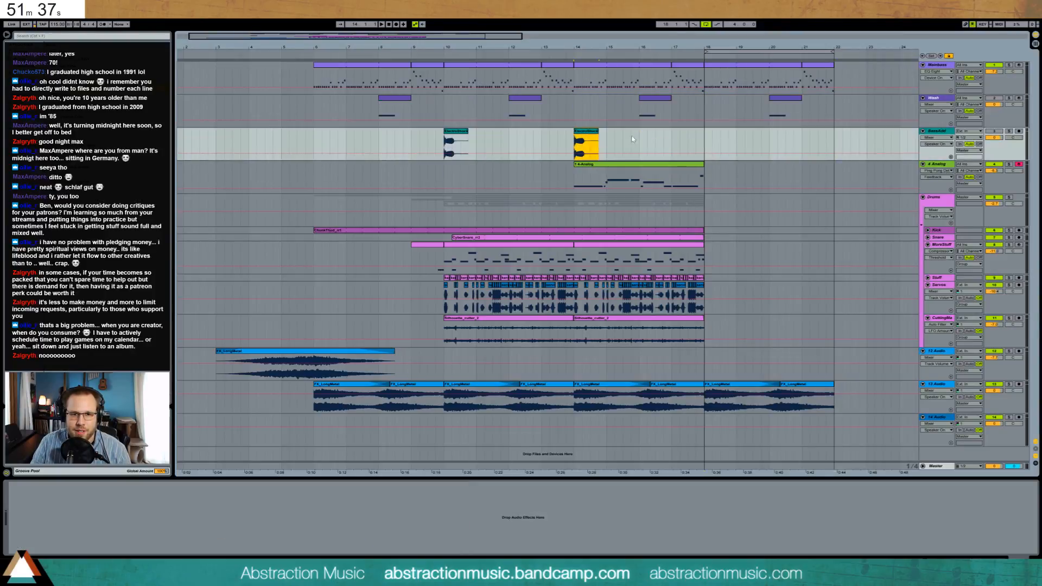
{"action": "key", "text": "ctrl+d"}
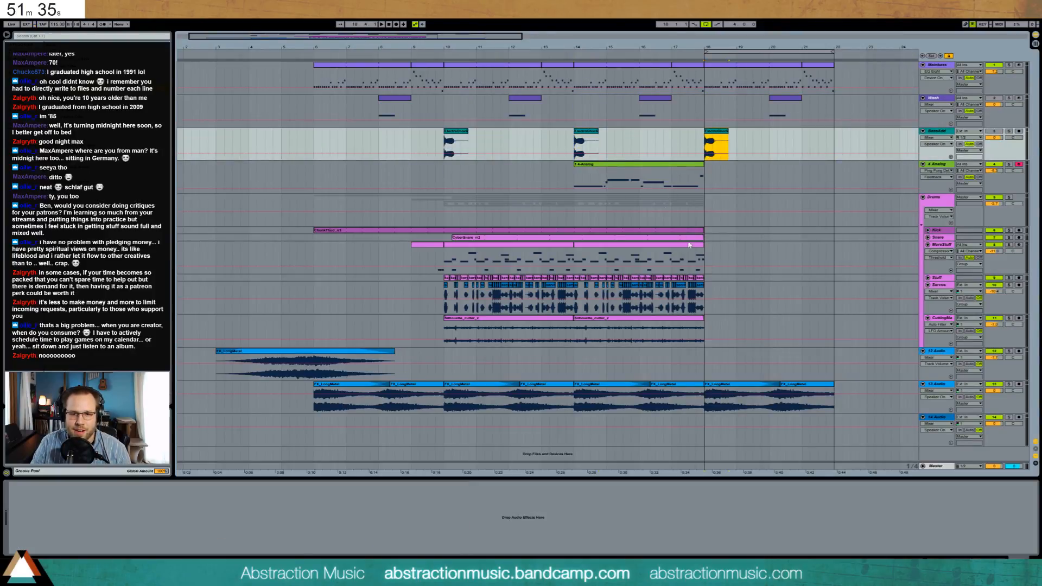
Extend the Kick and Snare clips to bar 22 and duplicate the remaining drum tracks' bars 10 to 18 into bars 18 to 26.
{"action": "left_click_drag", "start_coordinate": [702, 228], "coordinate": [832, 229]}
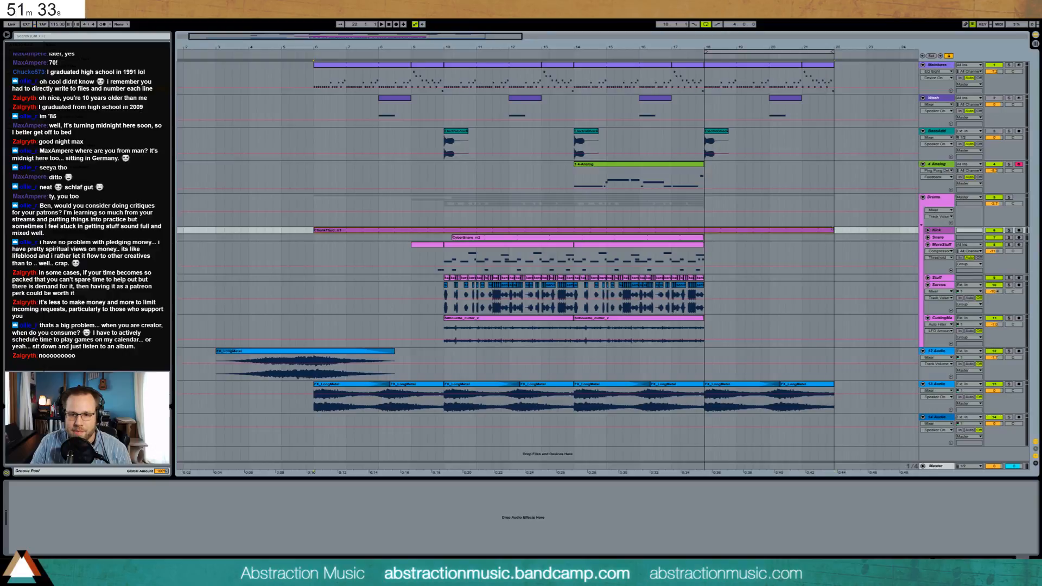
{"action": "left_click_drag", "start_coordinate": [705, 239], "coordinate": [836, 238]}
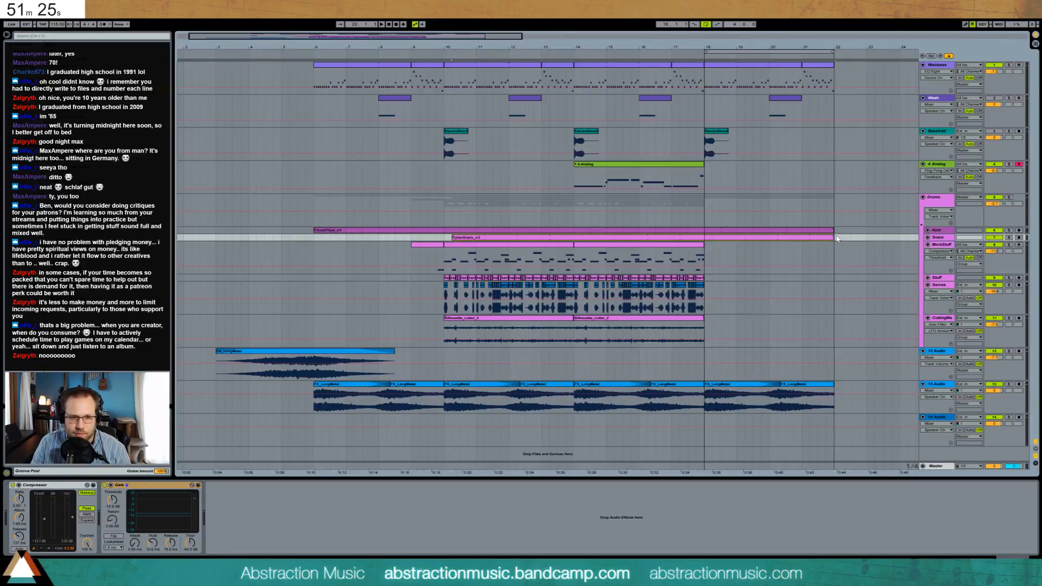
{"action": "left_click", "coordinate": [565, 252]}
{"action": "left_click", "coordinate": [657, 322], "text": "shift"}
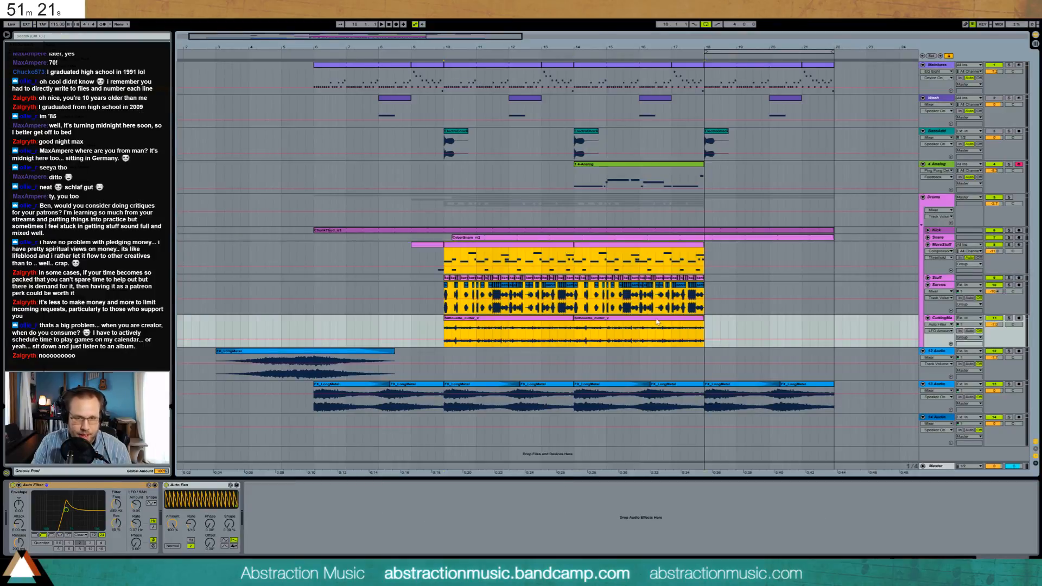
{"action": "key", "text": "ctrl+d"}
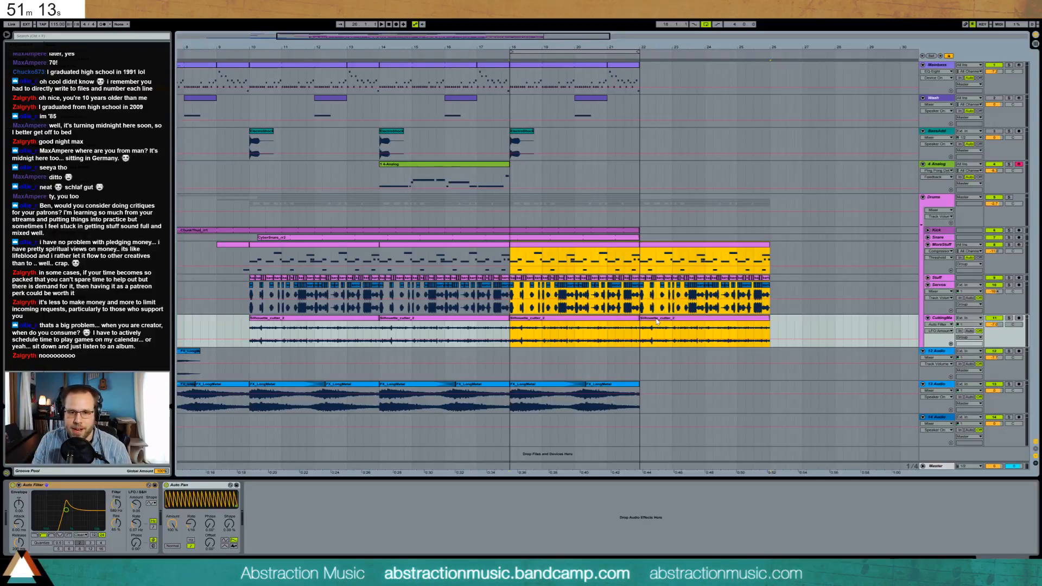
Duplicate the LongMetal clips from bars 18 to 22 into bars 22 to 26, and extend the Kick and Snare clips to bar 26.
{"action": "left_click", "coordinate": [554, 387]}
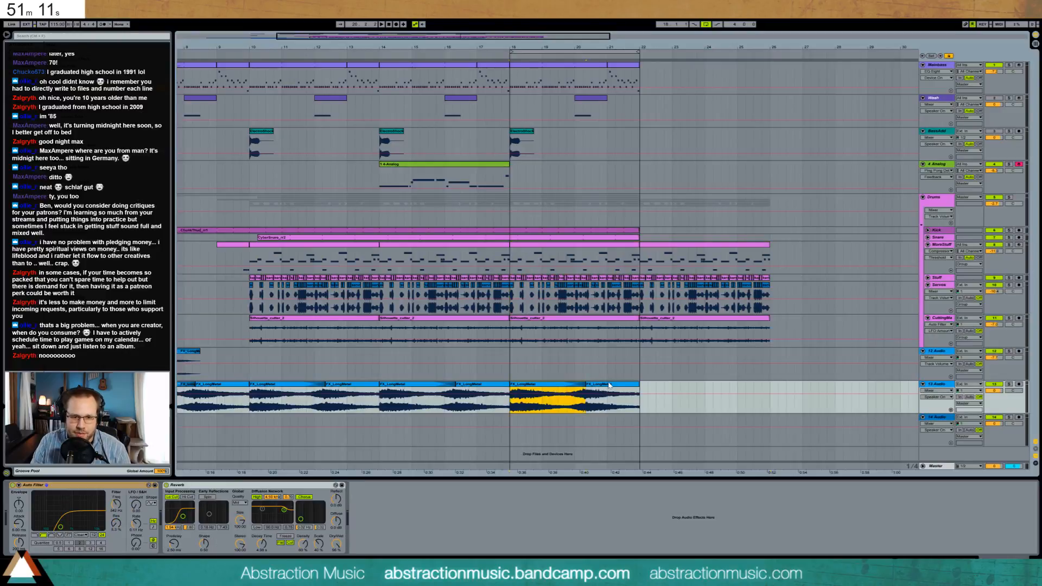
{"action": "key", "text": "ctrl+d"}
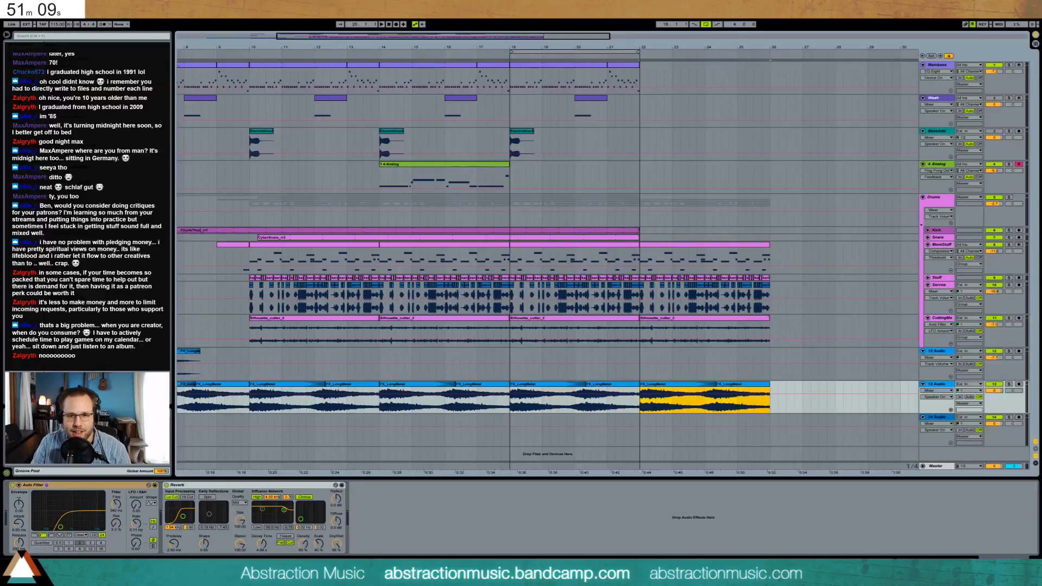
{"action": "left_click", "coordinate": [632, 231]}
{"action": "left_click", "coordinate": [637, 238]}
{"action": "key", "text": "ctrl+d"}
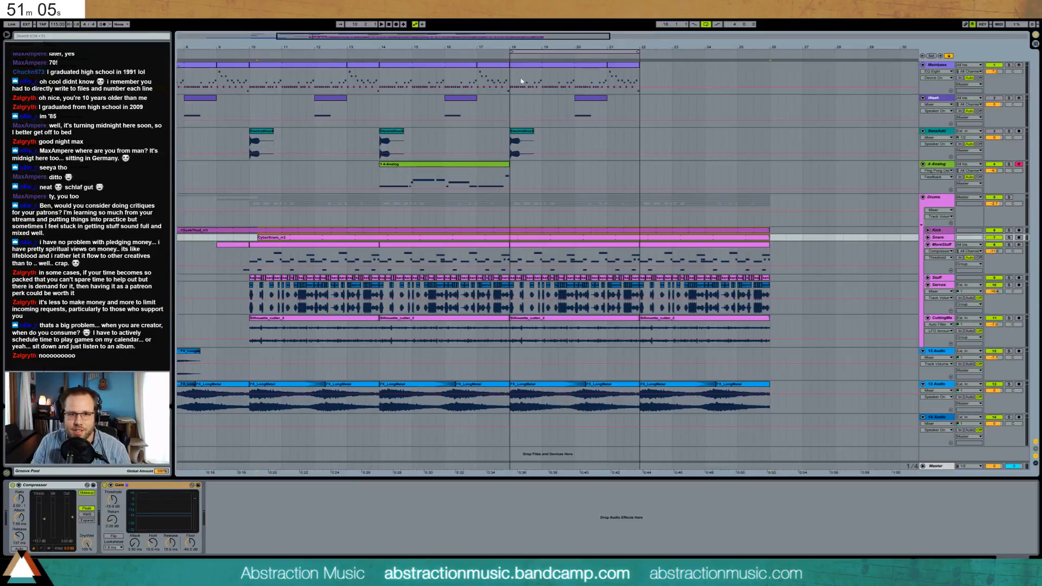
Duplicate the top three tracks' bars 18 to 22 into bars 22 to 26, and duplicate the Analog clip to bar 18.
{"action": "left_click_drag", "start_coordinate": [511, 81], "coordinate": [639, 154]}
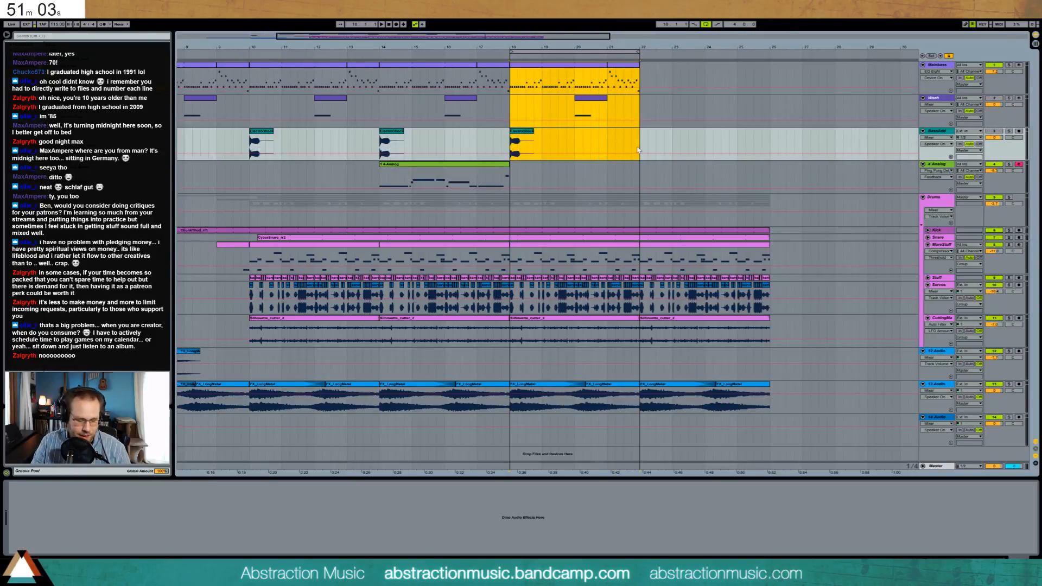
{"action": "key", "text": "ctrl+d"}
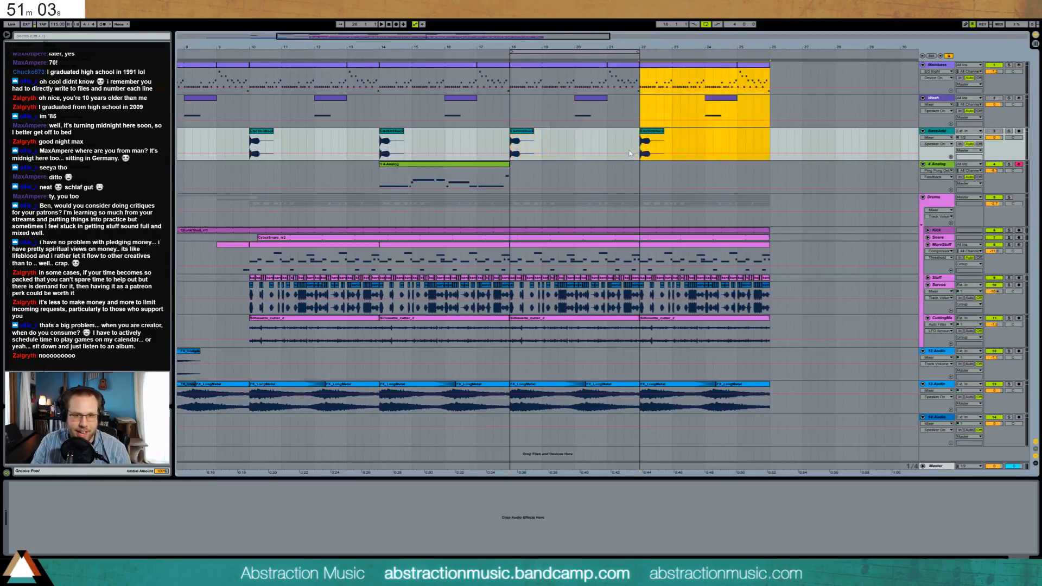
{"action": "left_click", "coordinate": [512, 176]}
{"action": "left_click", "coordinate": [499, 163]}
{"action": "key", "text": "ctrl+d"}
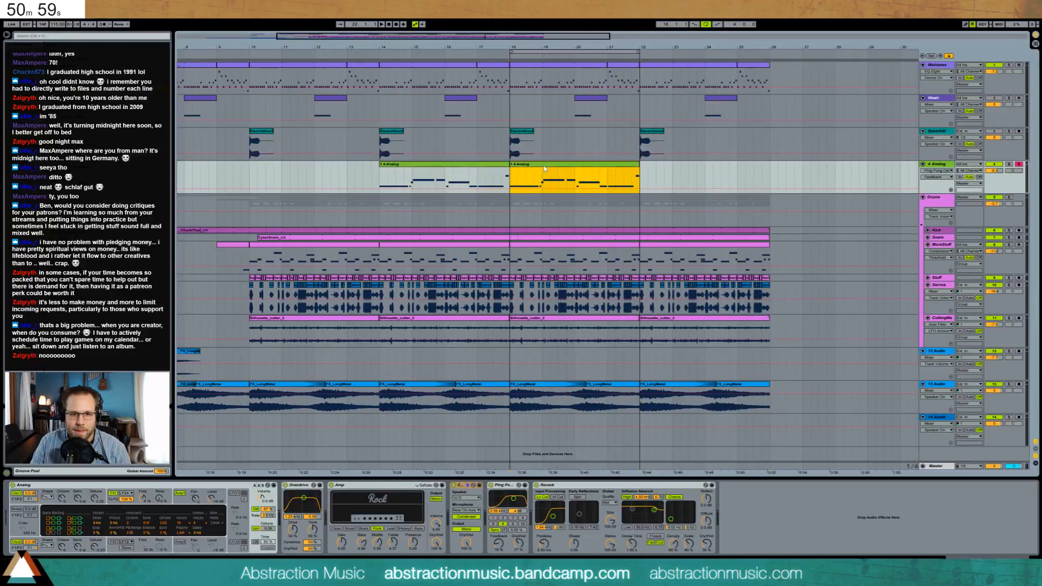
In the duplicated Analog clip, transpose the first three notes up seven semitones.
{"action": "double_click", "coordinate": [545, 169]}
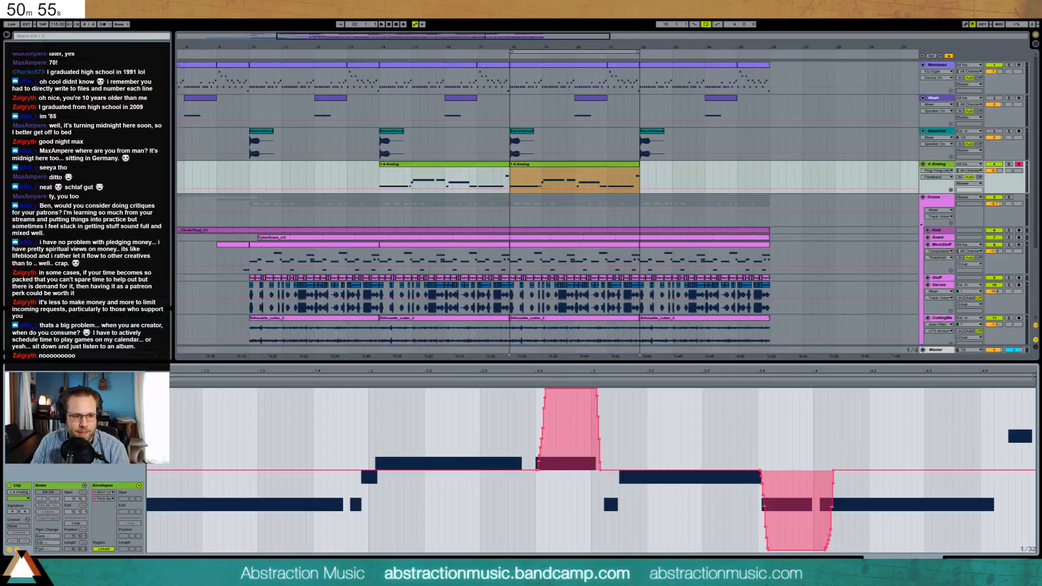
{"action": "left_click", "coordinate": [16, 549]}
{"action": "left_click_drag", "start_coordinate": [198, 440], "coordinate": [328, 500]}
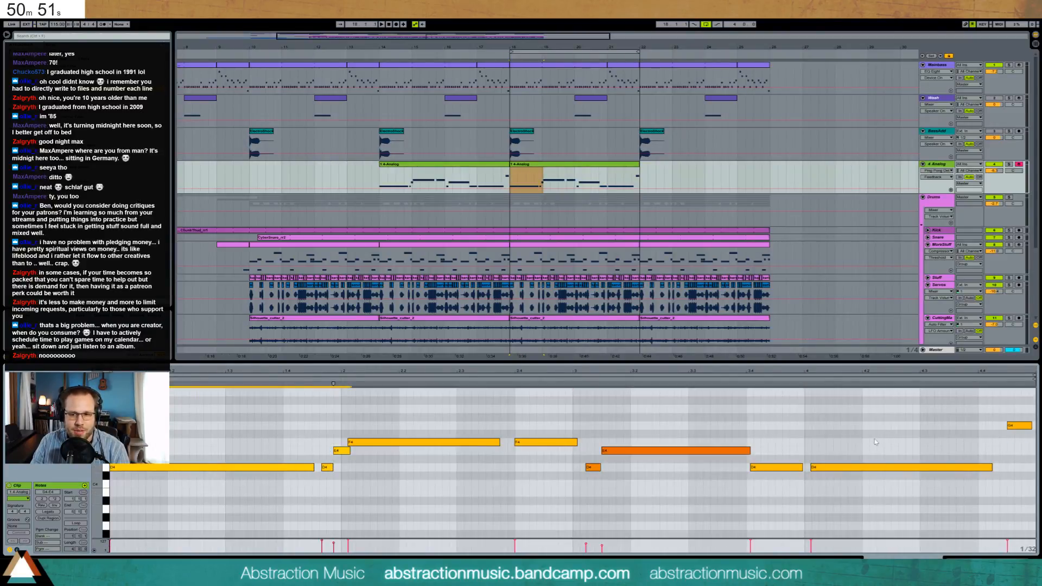
{"action": "key", "text": "Up"}
{"action": "key", "text": "Up"}
{"action": "key", "text": "Up"}
{"action": "key", "text": "Up"}
{"action": "key", "text": "Up"}
{"action": "key", "text": "Up"}
{"action": "key", "text": "Up"}
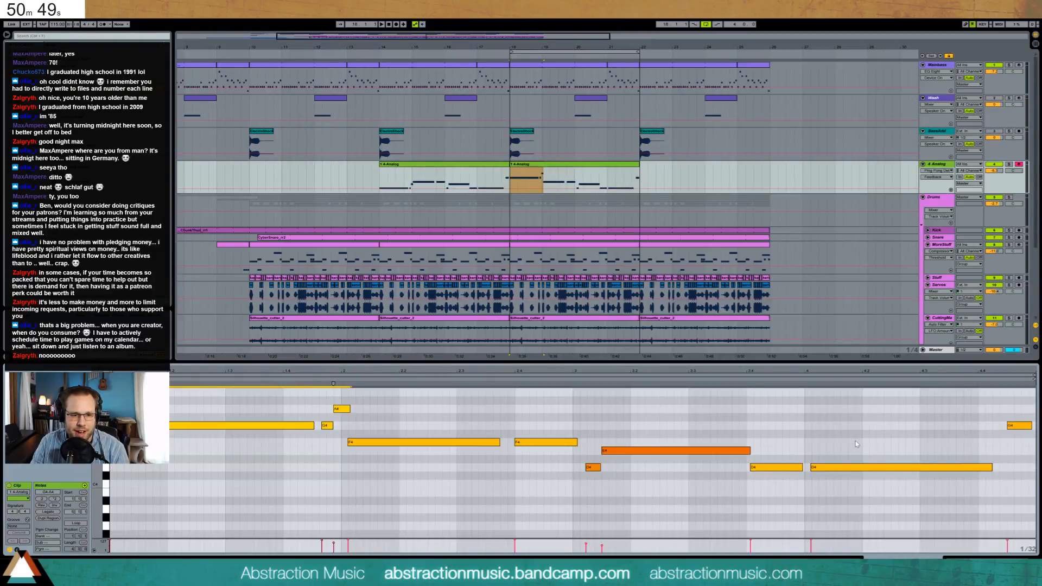
Lower the duplicated Analog clip's third note, the short one just before the F4 note, to G4.
{"action": "left_click", "coordinate": [343, 393]}
{"action": "key", "text": "Down"}
{"action": "key", "text": "Down"}
{"action": "key", "text": "Down"}
{"action": "key", "text": "Down"}
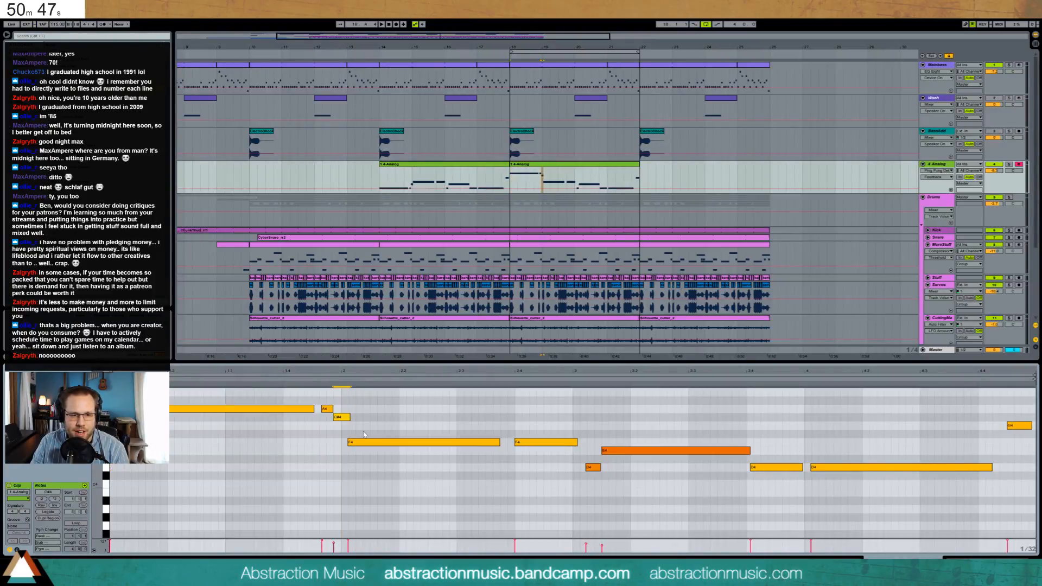
{"action": "left_click", "coordinate": [383, 443]}
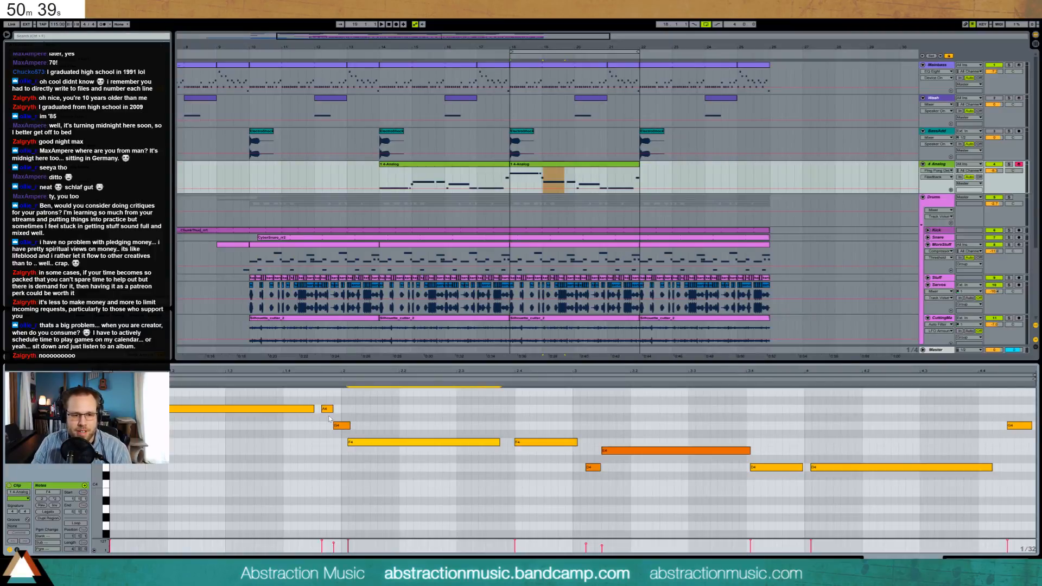
Shift the short A4 and G4 notes and the following long F4 note slightly earlier, trimming the G4 note to end where F4 starts.
{"action": "left_click_drag", "start_coordinate": [324, 403], "coordinate": [346, 427]}
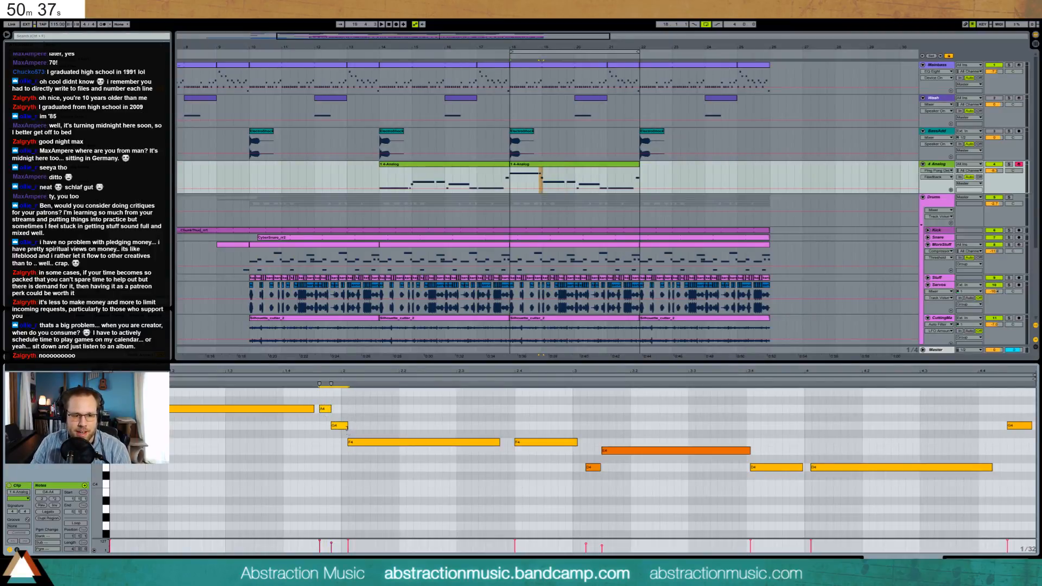
{"action": "key", "text": "Left"}
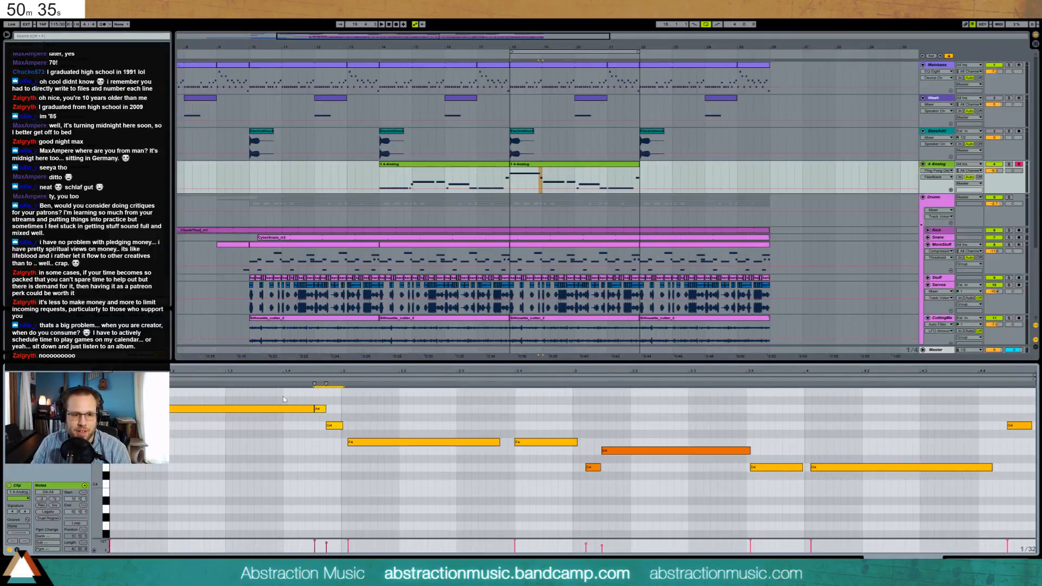
{"action": "key", "text": "Left"}
{"action": "left_click", "coordinate": [330, 422]}
{"action": "key", "text": "Right"}
{"action": "left_click", "coordinate": [365, 442]}
{"action": "key", "text": "Left"}
{"action": "left_click_drag", "start_coordinate": [343, 426], "coordinate": [341, 426]}
Raise the F4 note at beat 2.4 to G4 and the long E4 note in bar 3 to F4.
{"action": "left_click", "coordinate": [442, 452]}
{"action": "left_click_drag", "start_coordinate": [531, 424], "coordinate": [603, 470]}
{"action": "key", "text": "Up"}
{"action": "key", "text": "Up"}
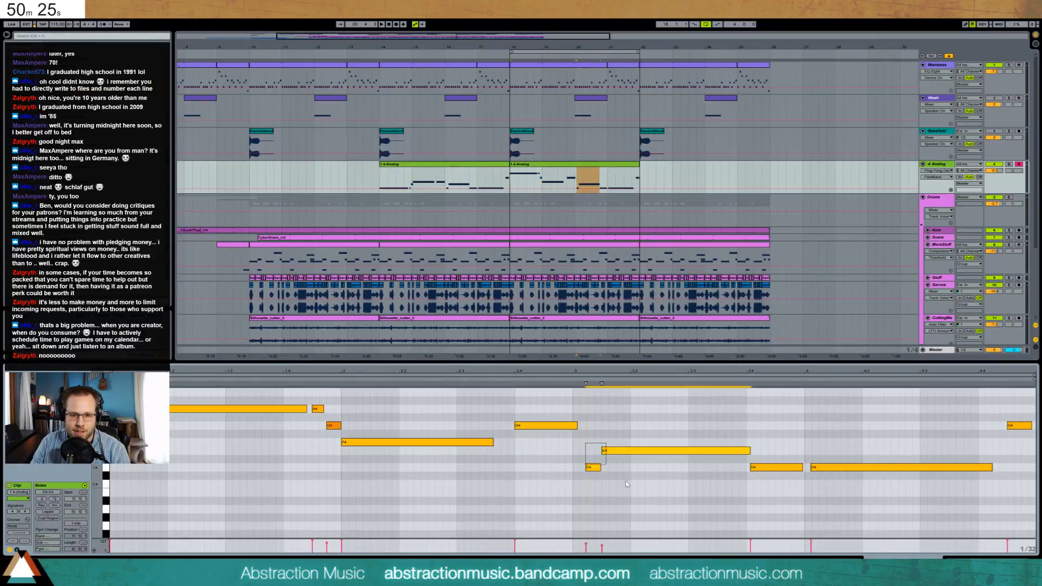
{"action": "left_click", "coordinate": [640, 451]}
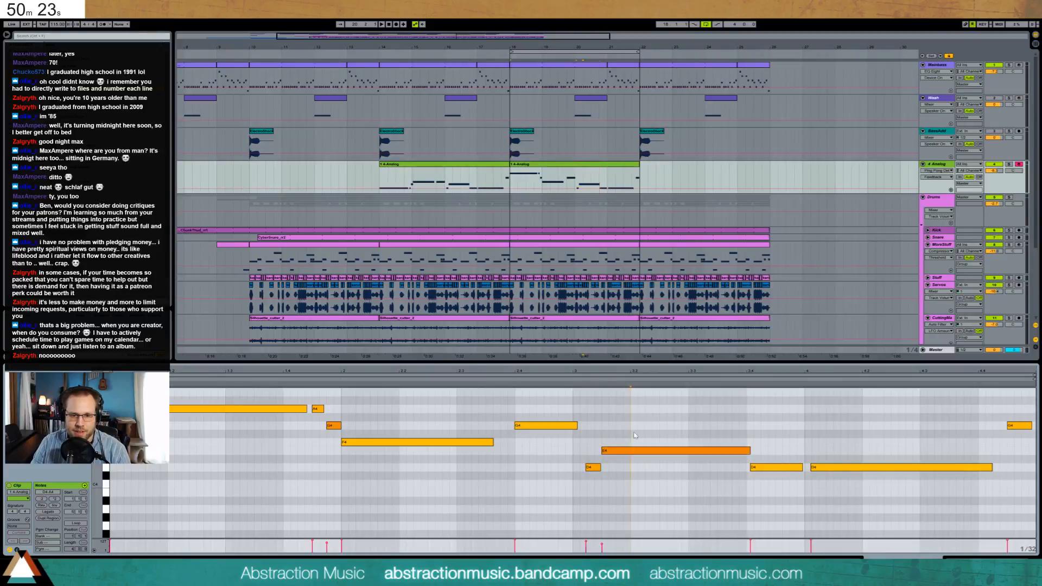
{"action": "key", "text": "Up"}
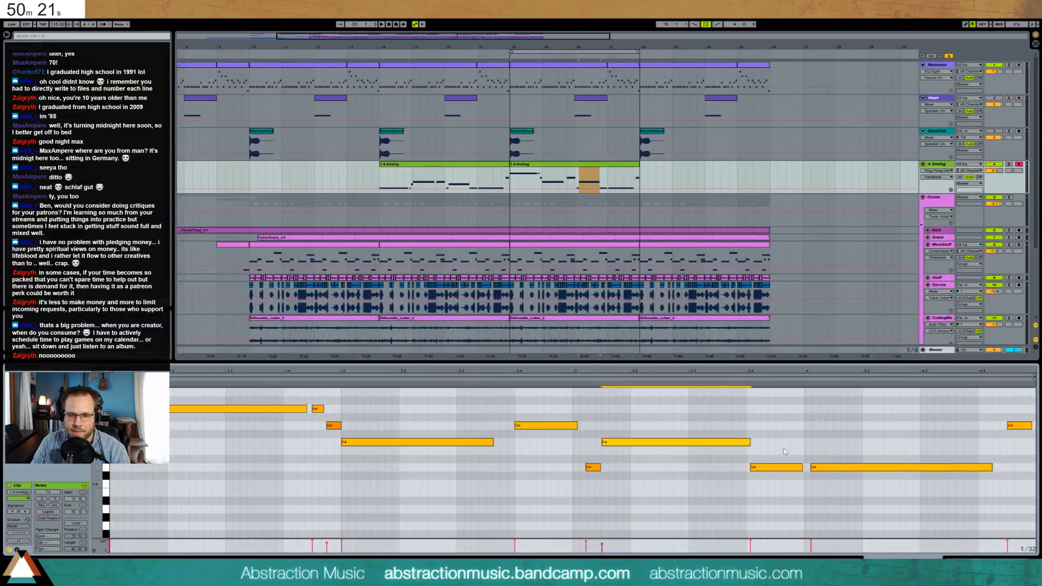
Raise the D4 note at beat 3.4 to G4.
{"action": "left_click", "coordinate": [782, 467]}
{"action": "key", "text": "Up"}
{"action": "key", "text": "Up"}
{"action": "key", "text": "Up"}
{"action": "key", "text": "Up"}
{"action": "key", "text": "Up"}
Raise the long note in the clip's bar 4 to B4 and the short closing note to A4.
{"action": "left_click", "coordinate": [912, 467]}
{"action": "key", "text": "Up"}
{"action": "key", "text": "Up"}
{"action": "key", "text": "Up"}
{"action": "key", "text": "Up"}
{"action": "key", "text": "Up"}
{"action": "key", "text": "Up"}
{"action": "key", "text": "Up"}
{"action": "key", "text": "Up"}
{"action": "key", "text": "Up"}
{"action": "left_click", "coordinate": [1016, 425]}
{"action": "key", "text": "Up"}
{"action": "key", "text": "Up"}
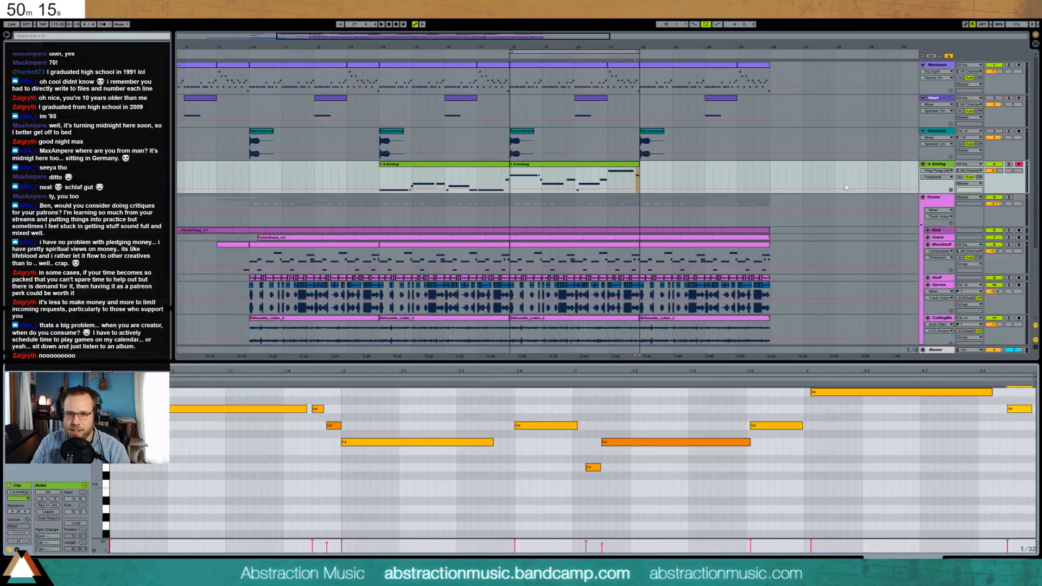
Listen to the first Analog clip from bar 14 and check its pitch bend envelope.
{"action": "left_click", "coordinate": [405, 165]}
{"action": "key", "text": "space"}
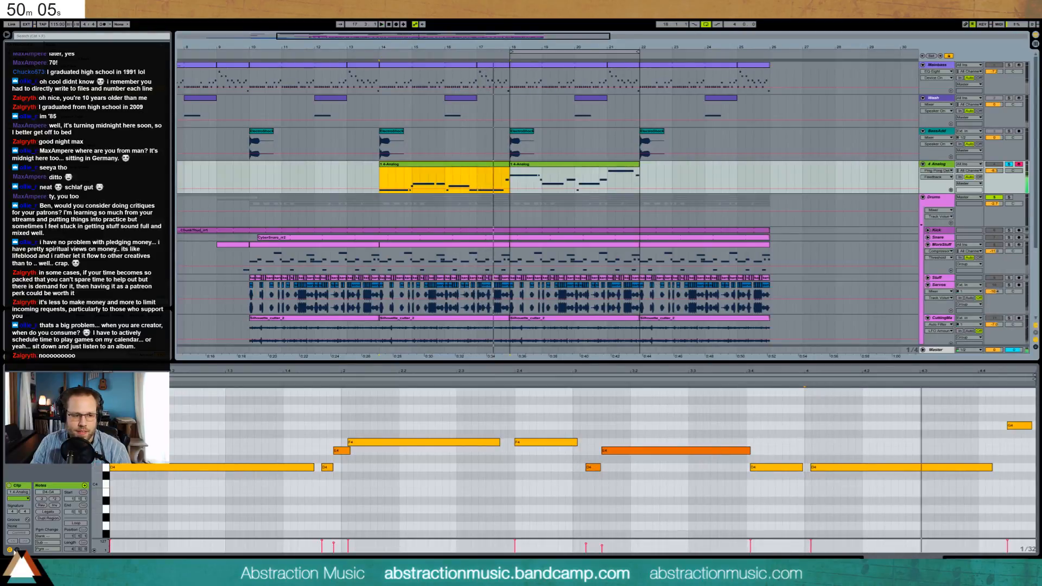
{"action": "left_click", "coordinate": [17, 550]}
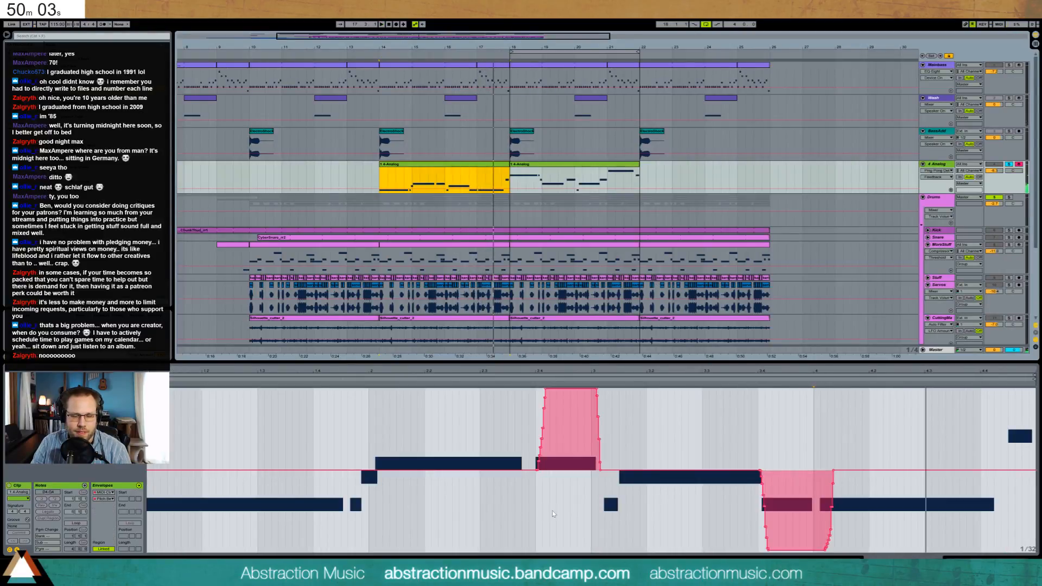
{"action": "left_click", "coordinate": [17, 550]}
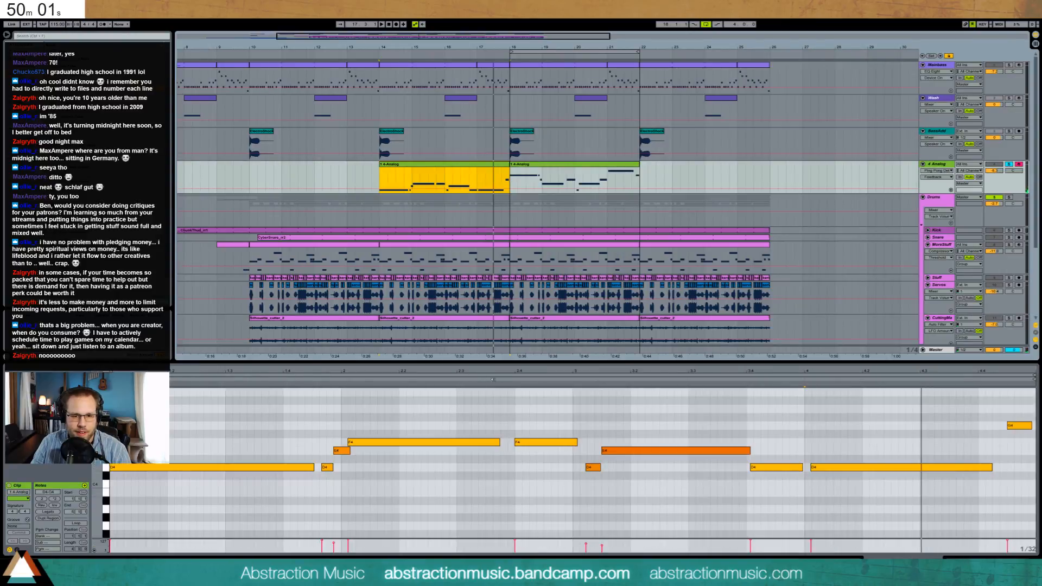
{"action": "key", "text": "space"}
Delete the short D4 note in bar 3 of the first Analog clip, extend the E4 note's start back over it, and play the result.
{"action": "left_click_drag", "start_coordinate": [588, 458], "coordinate": [599, 489]}
{"action": "key", "text": "Delete"}
{"action": "left_click", "coordinate": [604, 452]}
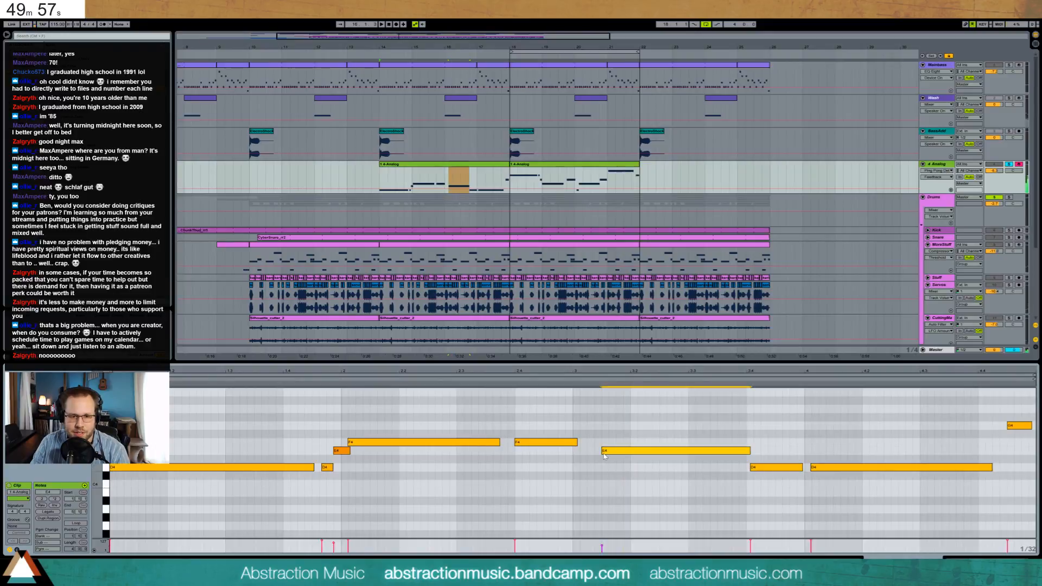
{"action": "left_click_drag", "start_coordinate": [603, 451], "coordinate": [587, 451]}
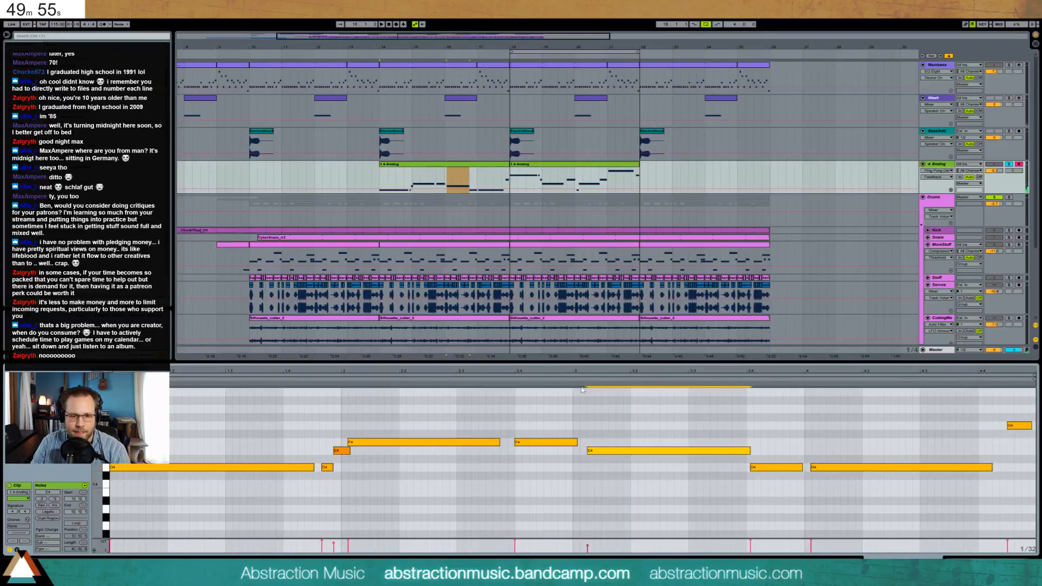
{"action": "key", "text": "space"}
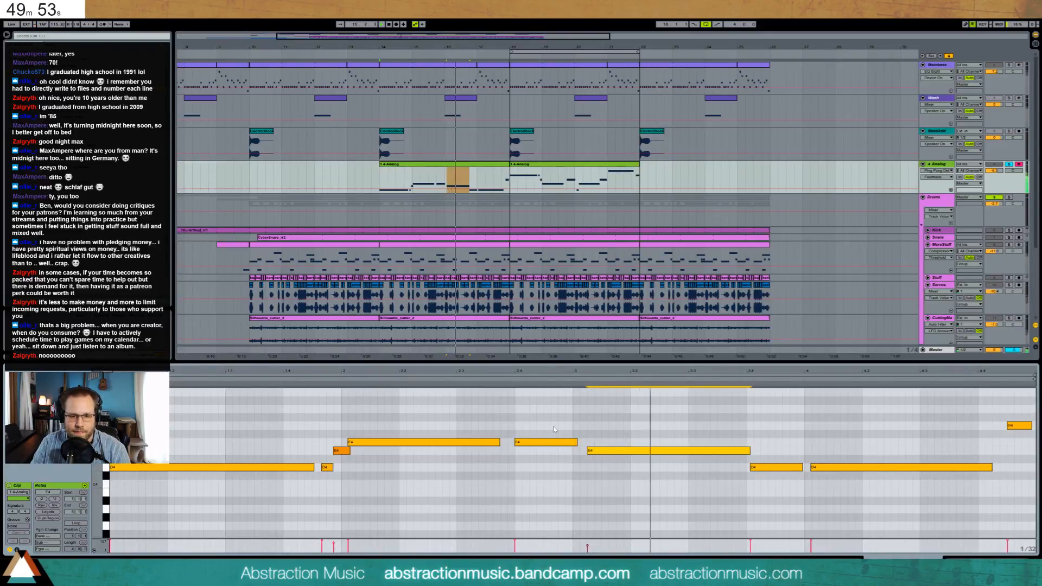
In the second Analog clip, replace the D4 and F4 notes at the start of bar 3 with one long G4 note, checking it in playback.
{"action": "left_click", "coordinate": [554, 168]}
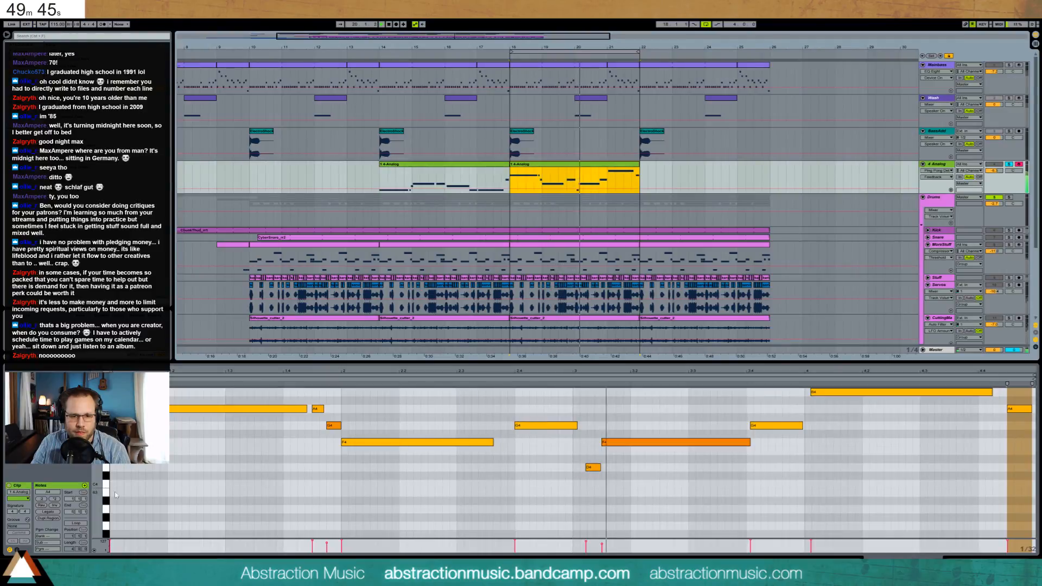
{"action": "key", "text": "space"}
{"action": "left_click_drag", "start_coordinate": [576, 479], "coordinate": [616, 435]}
{"action": "key", "text": "Delete"}
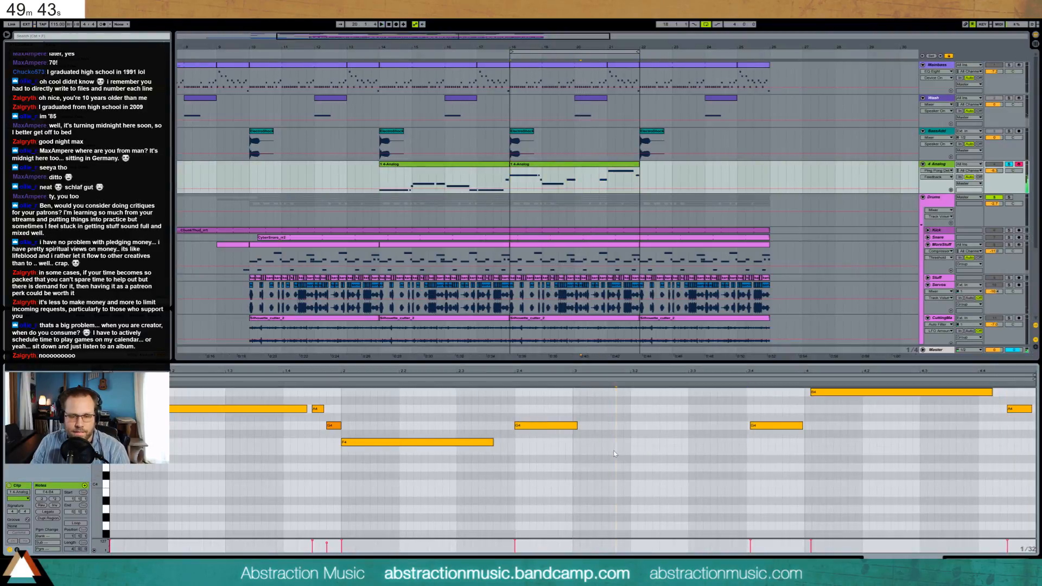
{"action": "left_click_drag", "start_coordinate": [589, 411], "coordinate": [739, 409]}
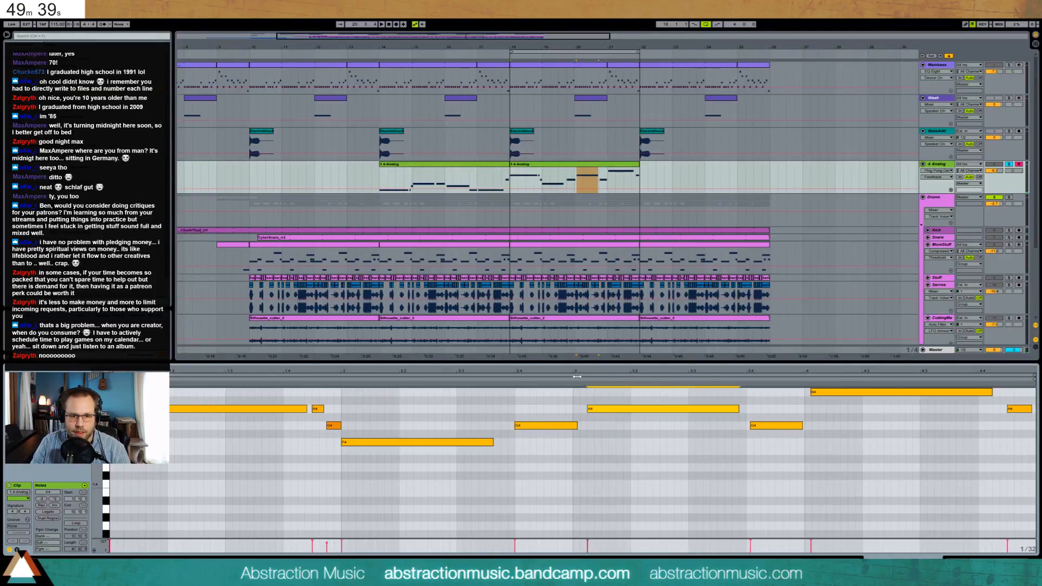
{"action": "key", "text": "space"}
{"action": "key", "text": "Down"}
{"action": "key", "text": "Down"}
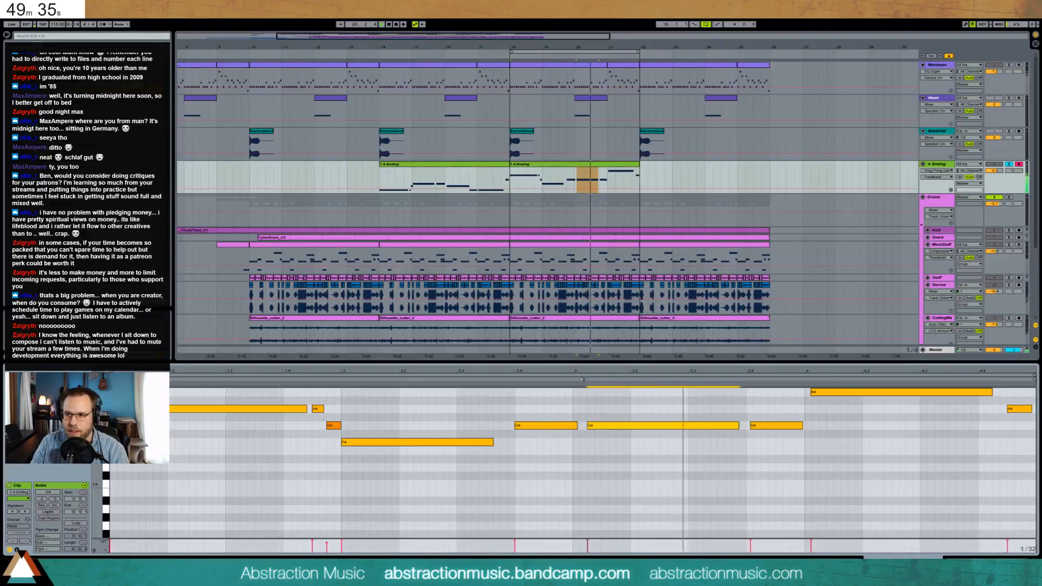
{"action": "key", "text": "space"}
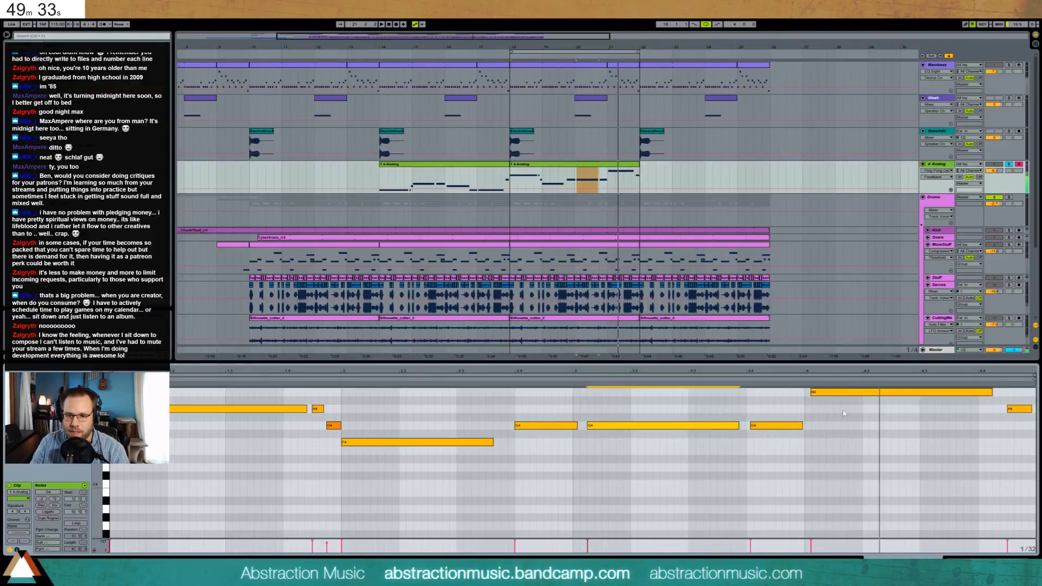
Lower the long B4 note in the second Analog clip's bar 4 to F4 and select the G4 note just before it.
{"action": "left_click", "coordinate": [866, 392]}
{"action": "key", "text": "Down"}
{"action": "key", "text": "Down"}
{"action": "key", "text": "Down"}
{"action": "key", "text": "Down"}
{"action": "key", "text": "Down"}
{"action": "key", "text": "Down"}
{"action": "left_click", "coordinate": [776, 425]}
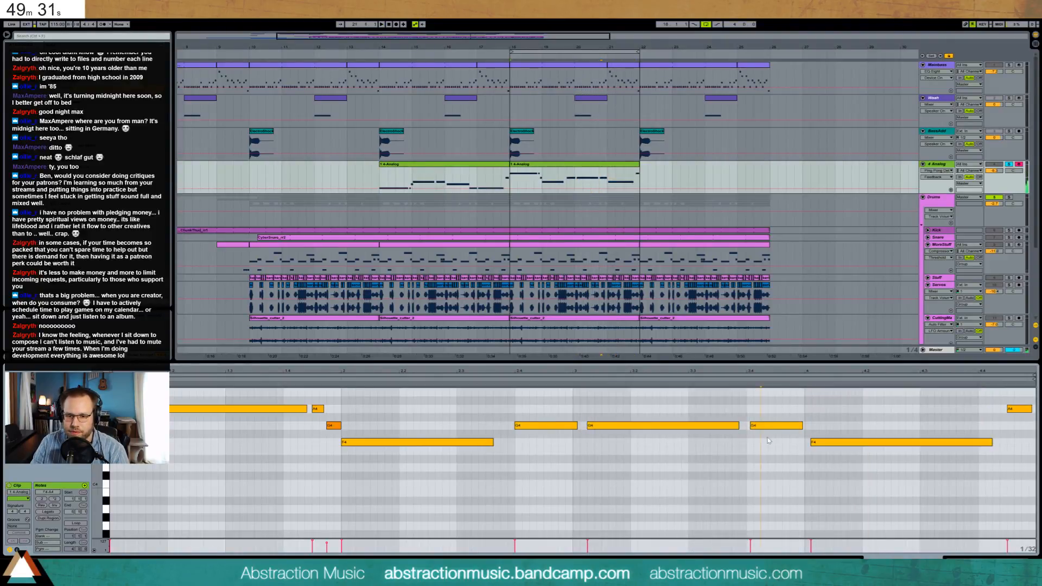
In the second Analog clip, lower the short G4 note just before bar 4 to C4 and the long F4 note in bar 4 to D4.
{"action": "key", "text": "Down"}
{"action": "key", "text": "Down"}
{"action": "key", "text": "Down"}
{"action": "key", "text": "Down"}
{"action": "key", "text": "Down"}
{"action": "key", "text": "Down"}
{"action": "left_click", "coordinate": [844, 442]}
{"action": "key", "text": "Down"}
{"action": "key", "text": "Down"}
{"action": "key", "text": "Down"}
{"action": "left_click", "coordinate": [777, 475]}
{"action": "key", "text": "Down"}
Clear the downward pitch bend around the start of bar 4 in the second Analog clip's envelope.
{"action": "key", "text": "0"}
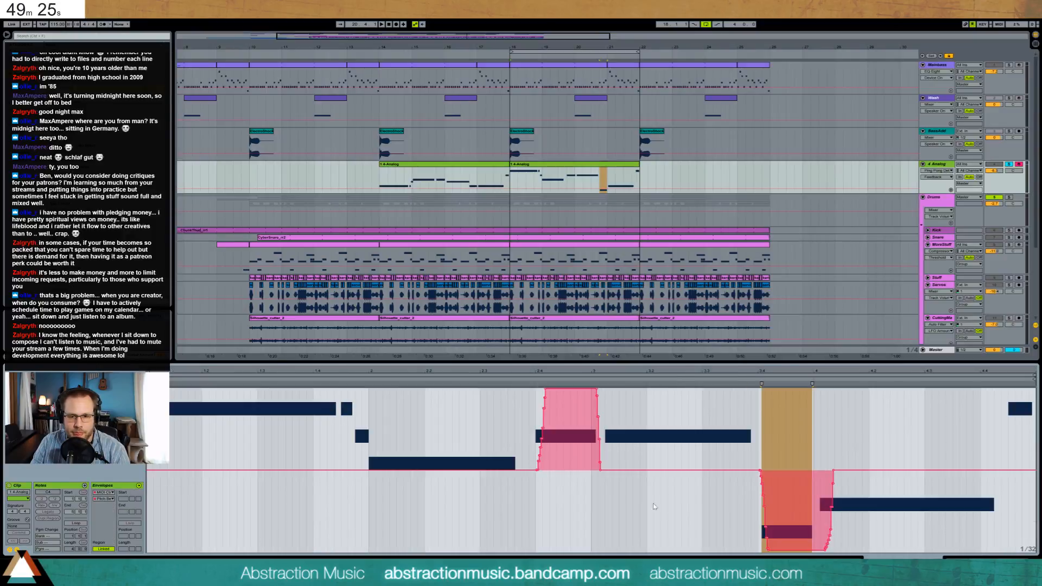
{"action": "left_click_drag", "start_coordinate": [707, 509], "coordinate": [937, 500]}
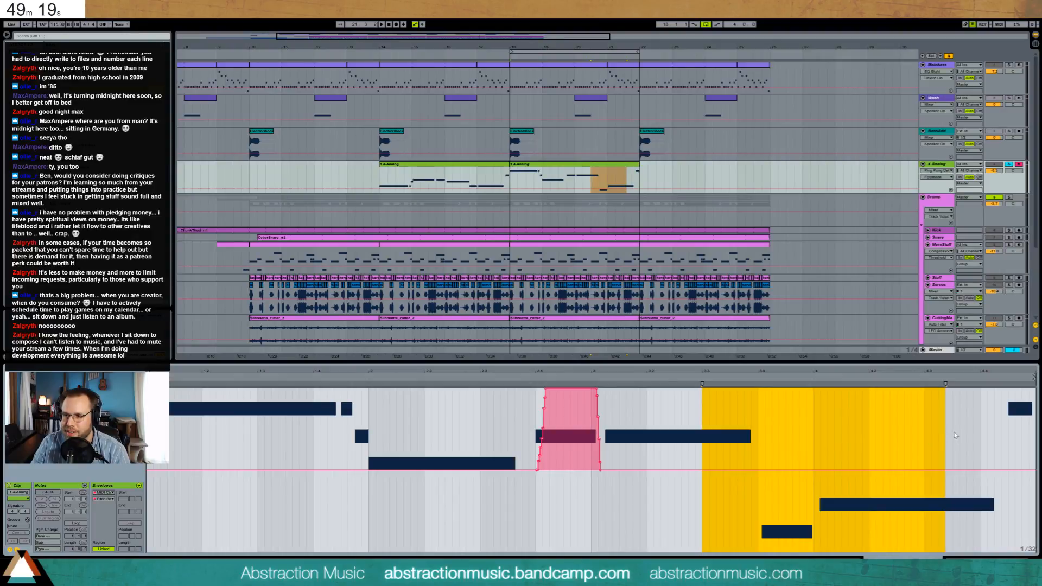
{"action": "left_click", "coordinate": [744, 432]}
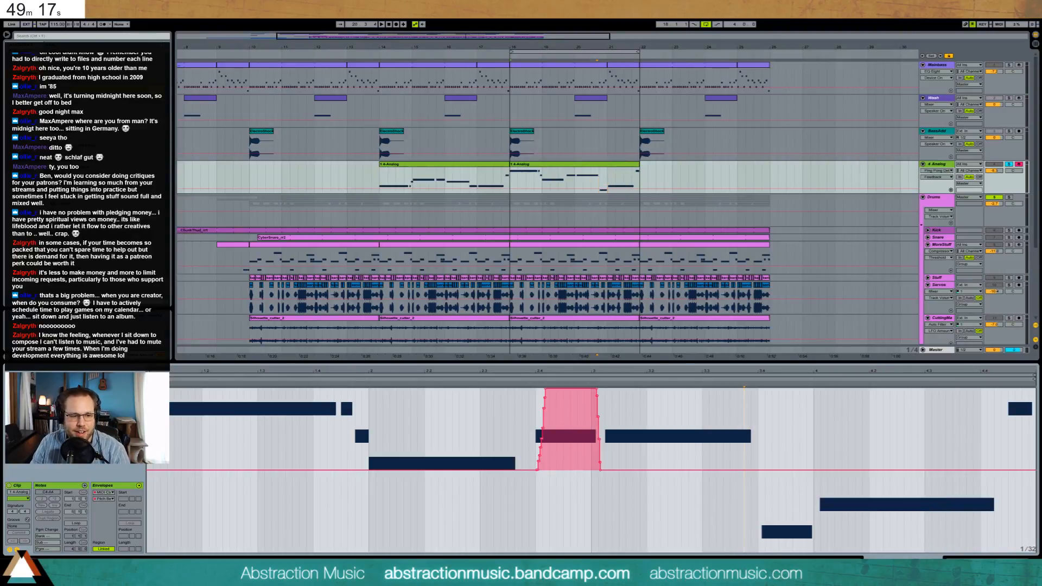
Shift the C4 and long D4 notes around bar 4 slightly earlier and extend the D4's end towards the final A4 note.
{"action": "left_click", "coordinate": [41, 486]}
{"action": "left_click", "coordinate": [768, 482]}
{"action": "key", "text": "Left"}
{"action": "left_click", "coordinate": [838, 467]}
{"action": "key", "text": "Left"}
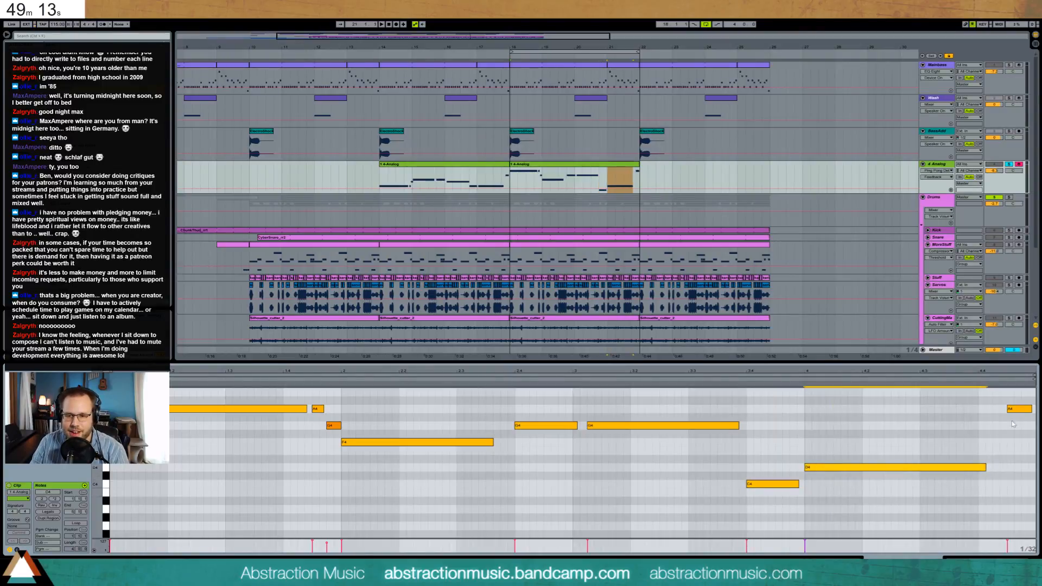
{"action": "left_click_drag", "start_coordinate": [986, 467], "coordinate": [999, 467]}
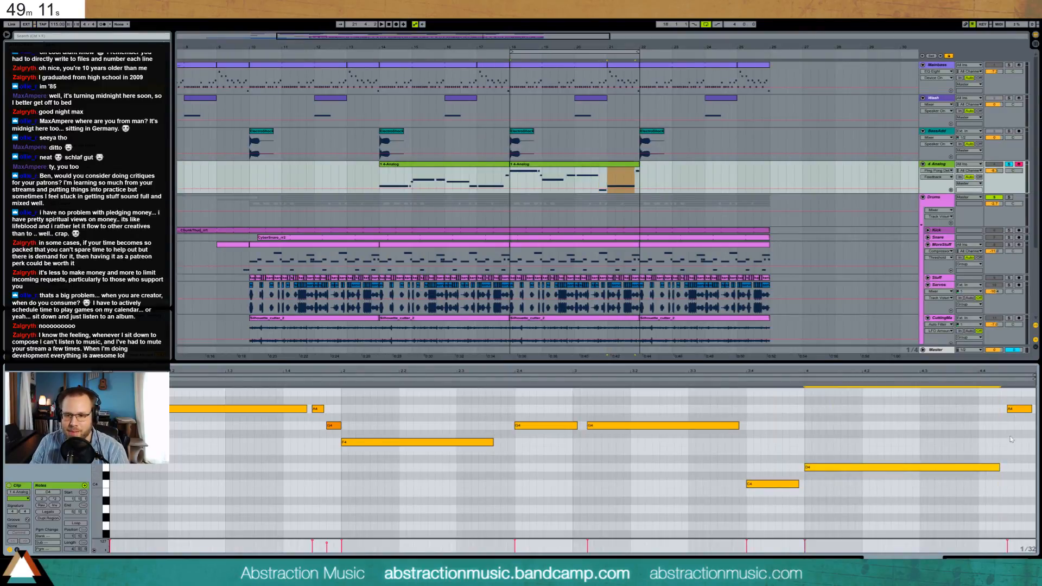
Slightly shorten the short G4 note before bar 3 and shift the long G4 note in bar 3 a little earlier.
{"action": "left_click", "coordinate": [1014, 409]}
{"action": "left_click", "coordinate": [624, 425]}
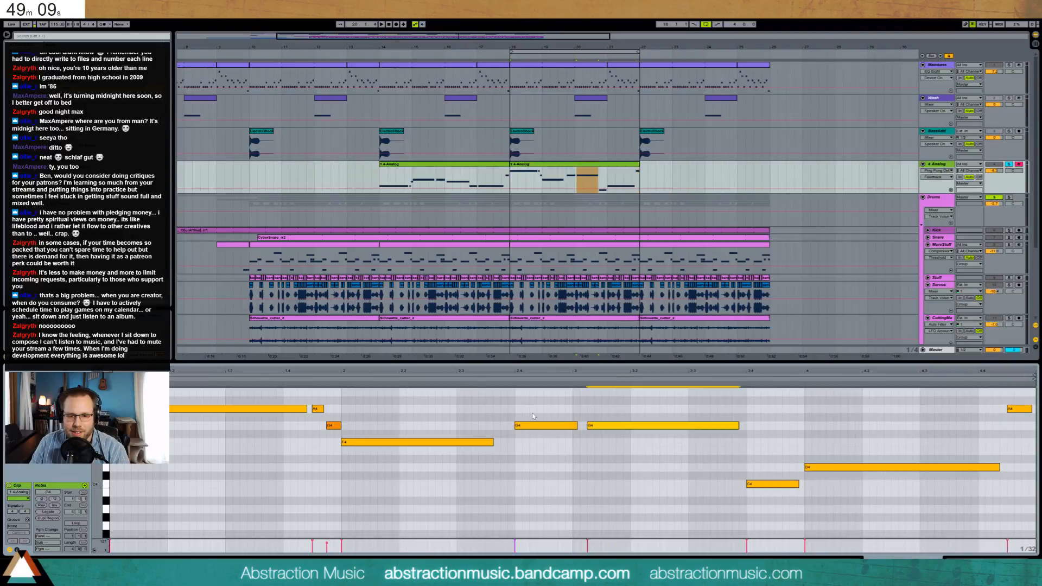
{"action": "left_click_drag", "start_coordinate": [576, 425], "coordinate": [572, 426]}
{"action": "left_click", "coordinate": [597, 437]}
{"action": "left_click", "coordinate": [602, 426]}
{"action": "key", "text": "Left"}
Listen to the Analog melody from the first clip at bar 14 into the second clip.
{"action": "key", "text": "shift+Tab"}
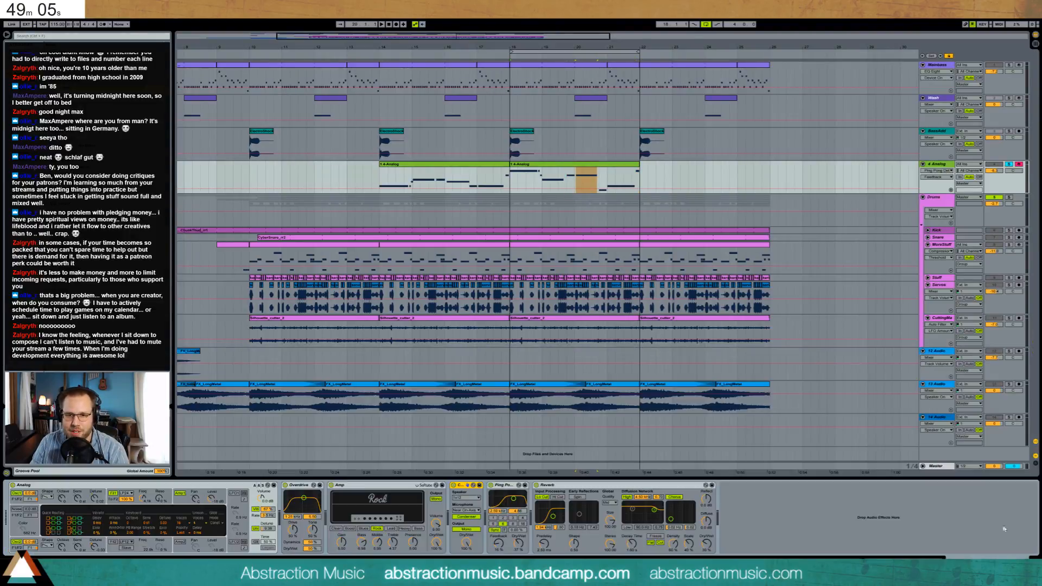
{"action": "left_click", "coordinate": [500, 165]}
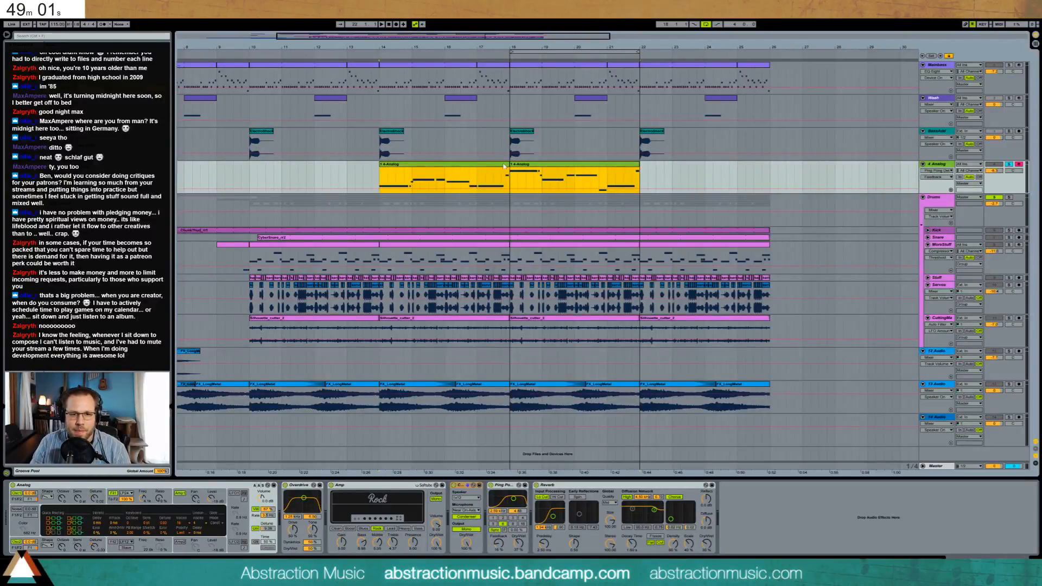
{"action": "double_click", "coordinate": [634, 166]}
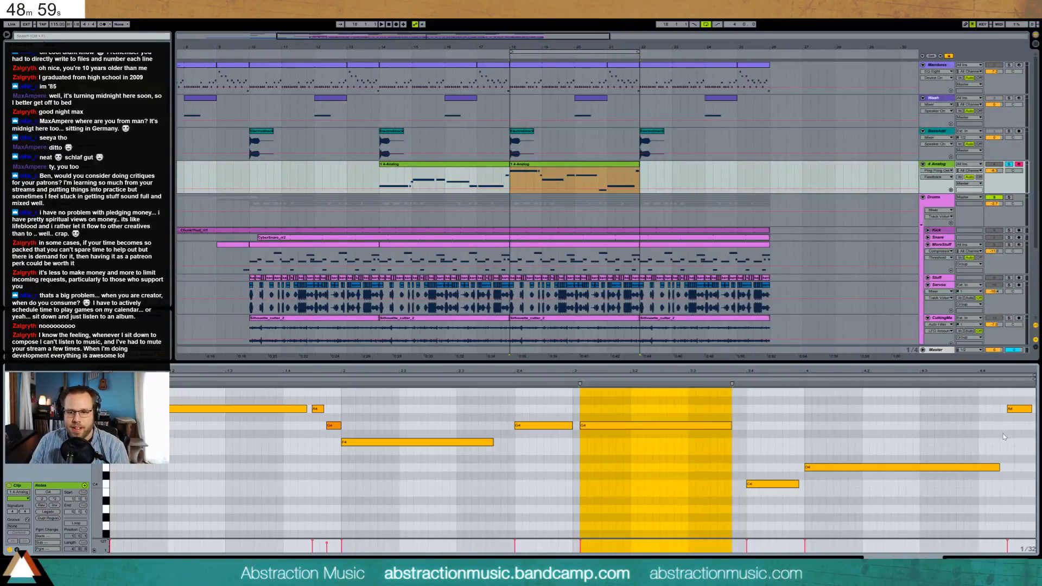
{"action": "left_click", "coordinate": [474, 168]}
{"action": "key", "text": "space"}
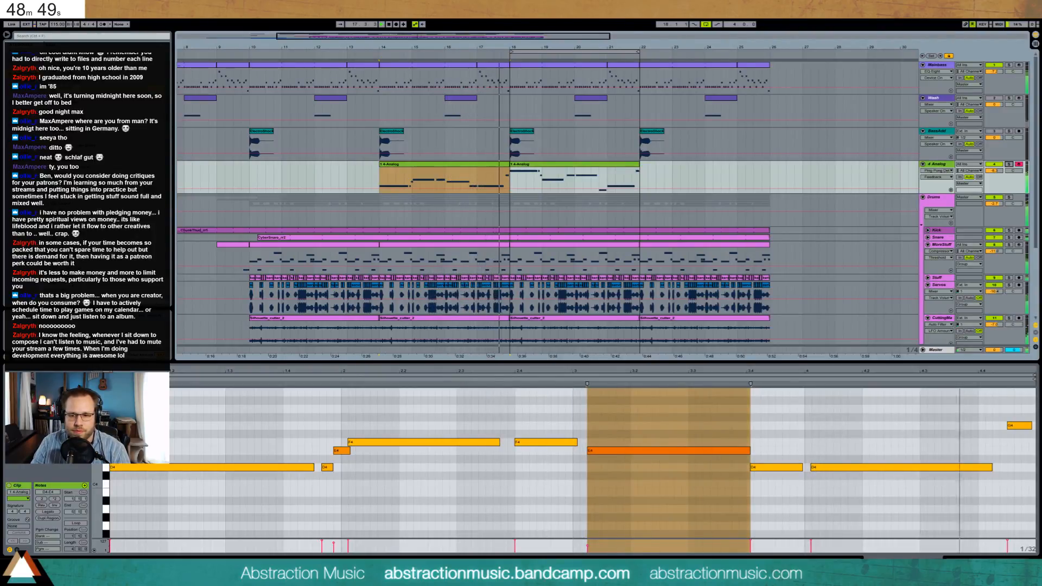
{"action": "key", "text": "shift+Tab"}
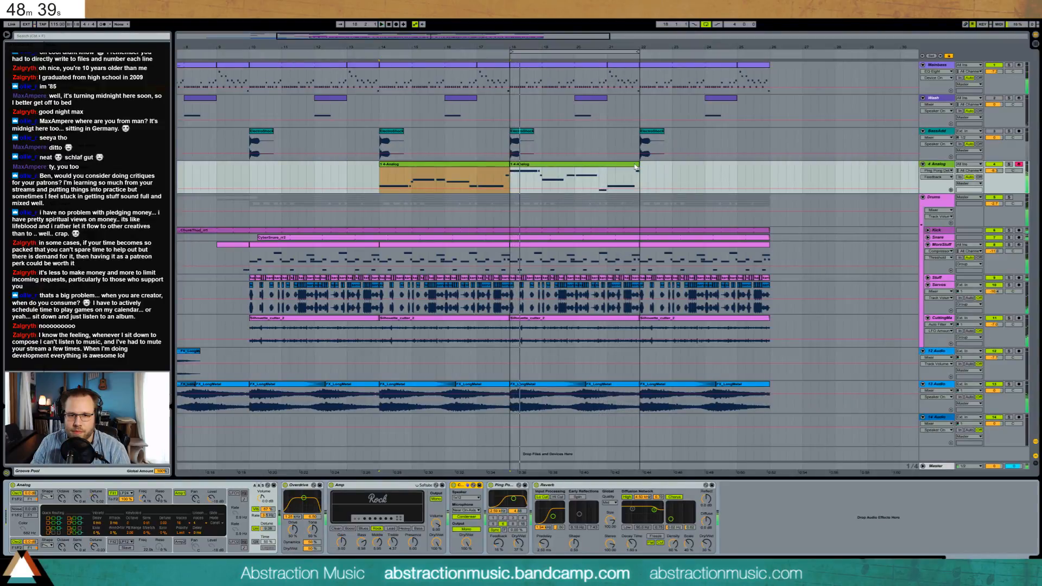
{"action": "key", "text": "space"}
Copy the first Analog clip and paste it at bar 22, directly after the second Analog clip.
{"action": "left_click", "coordinate": [494, 166]}
{"action": "key", "text": "ctrl+c"}
{"action": "left_click", "coordinate": [643, 173]}
{"action": "key", "text": "ctrl+v"}
In the new Analog clip at bar 22, raise the long opening D4 note by eight semitones.
{"action": "key", "text": "shift+Tab"}
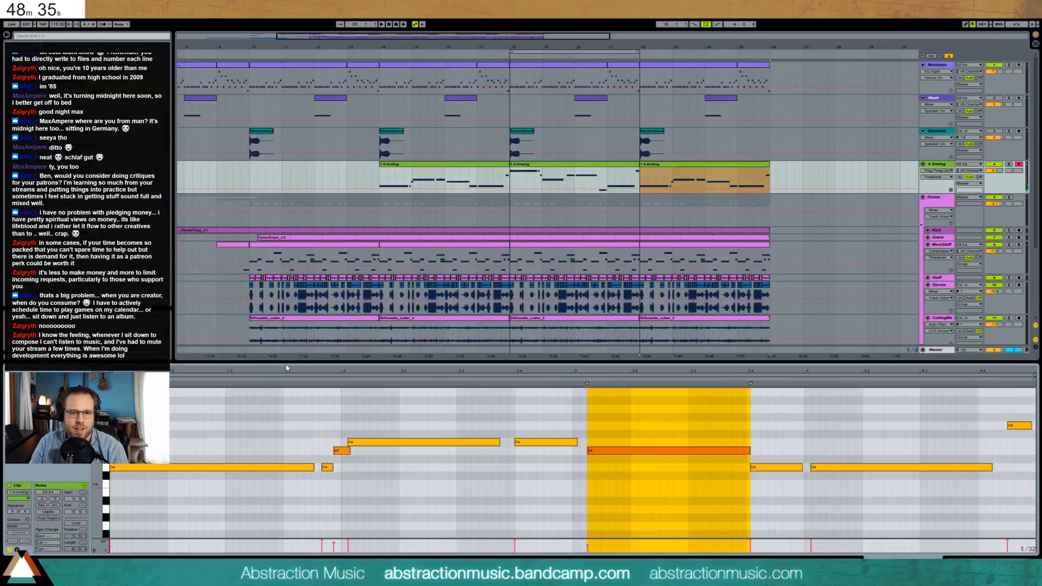
{"action": "left_click", "coordinate": [220, 469]}
{"action": "key", "text": "shift+Up"}
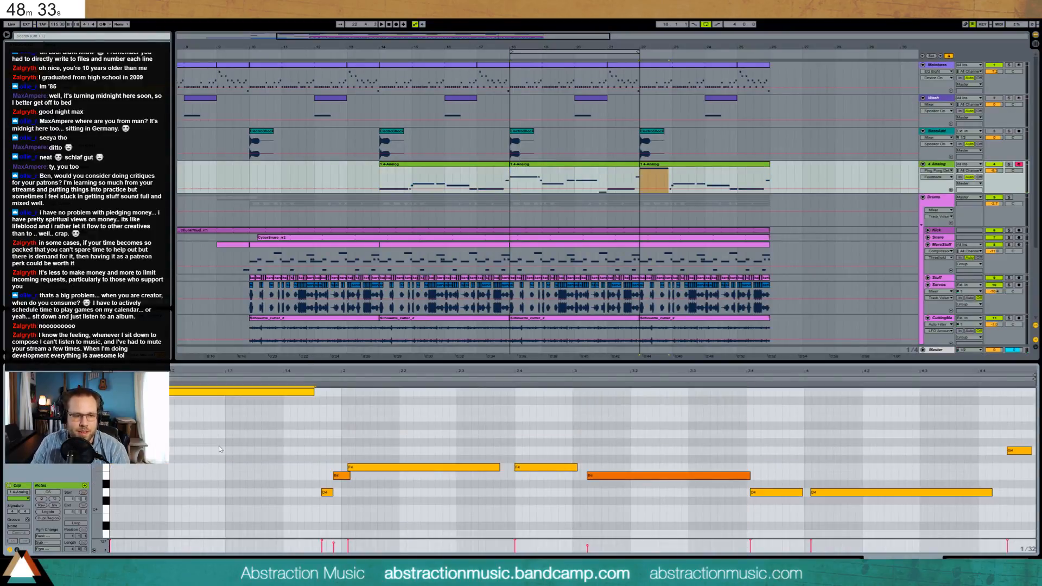
{"action": "key", "text": "Down"}
{"action": "key", "text": "Down"}
{"action": "key", "text": "Down"}
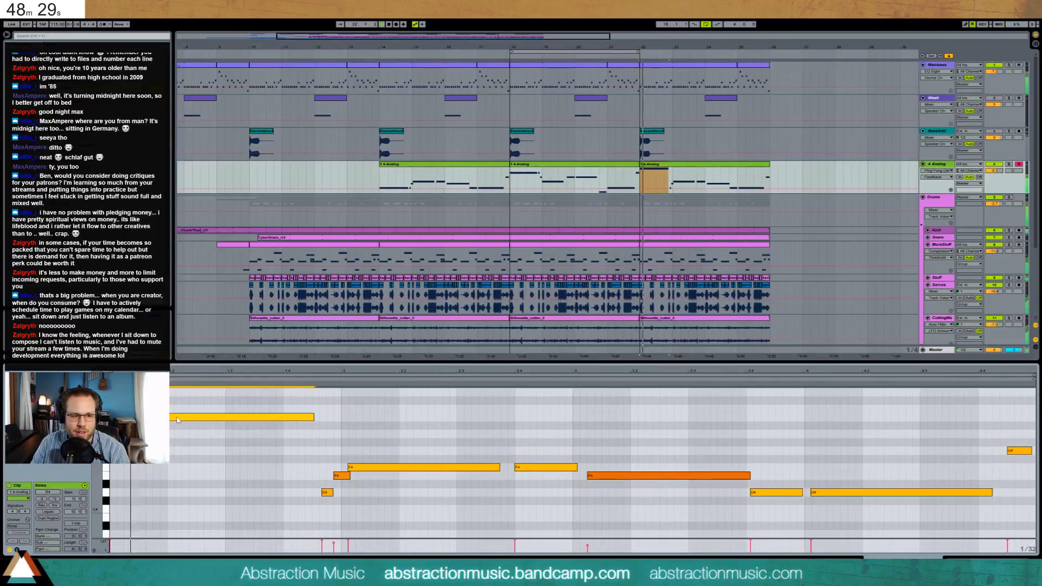
{"action": "key", "text": "Down"}
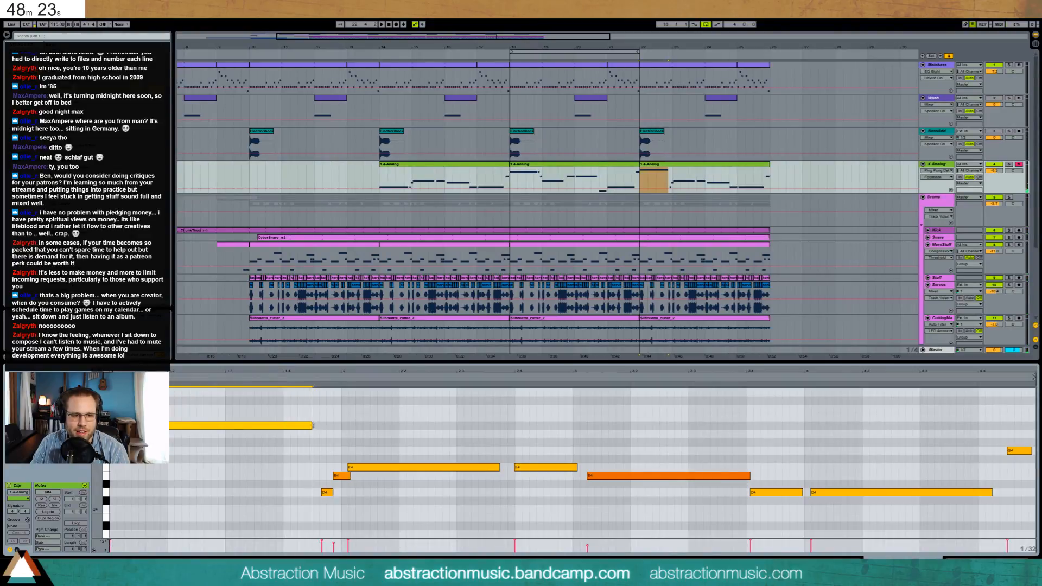
Delete every note after the opening one in the bar 22 Analog clip and extend the opening note almost to the clip's bar 2.
{"action": "left_click_drag", "start_coordinate": [319, 445], "coordinate": [1025, 533]}
{"action": "key", "text": "Delete"}
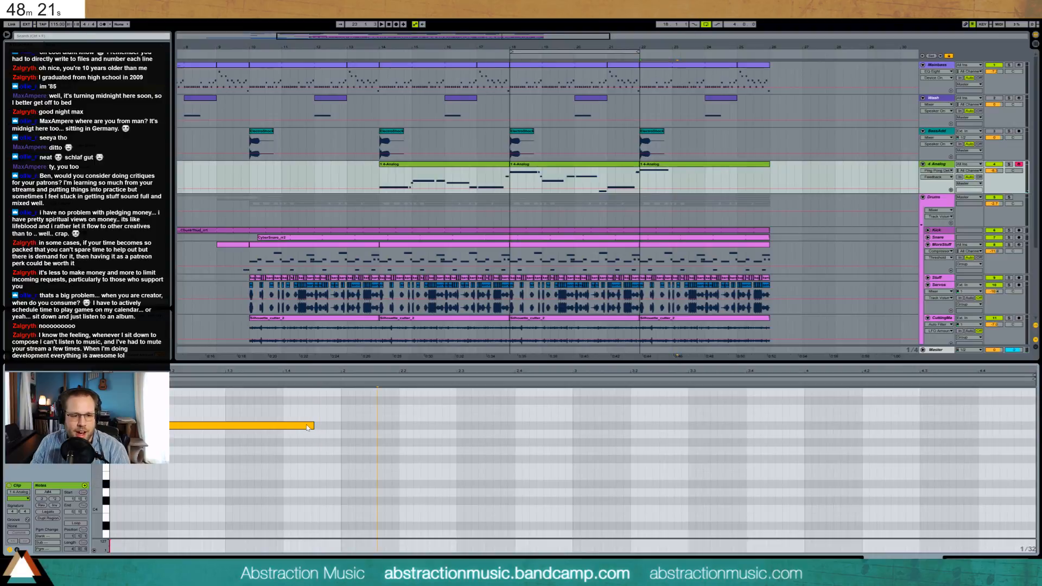
{"action": "left_click_drag", "start_coordinate": [313, 426], "coordinate": [333, 426]}
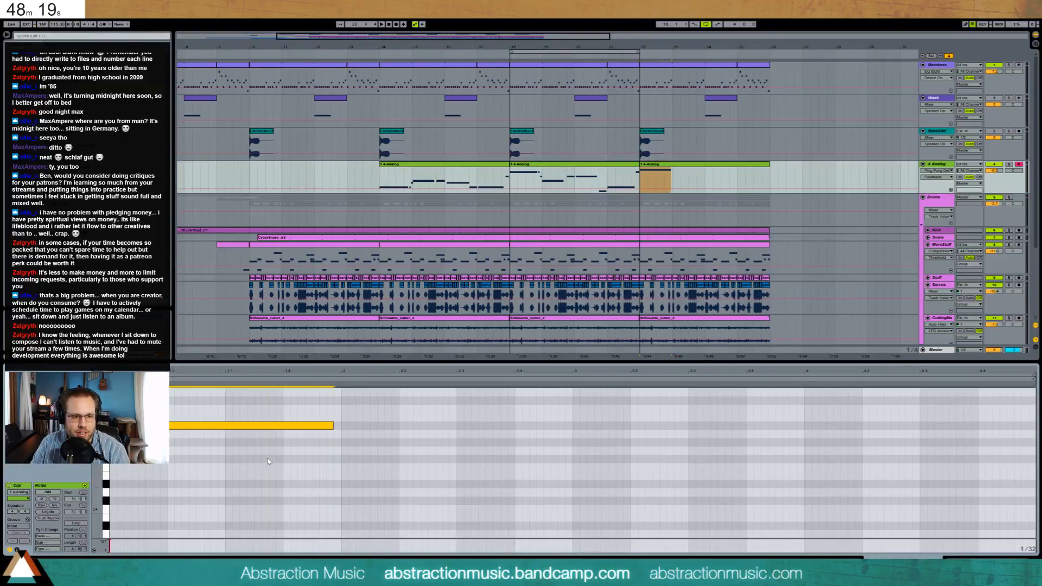
Clear the upward and downward pitch bends left over in the bar 22 Analog clip's envelope.
{"action": "left_click", "coordinate": [17, 549]}
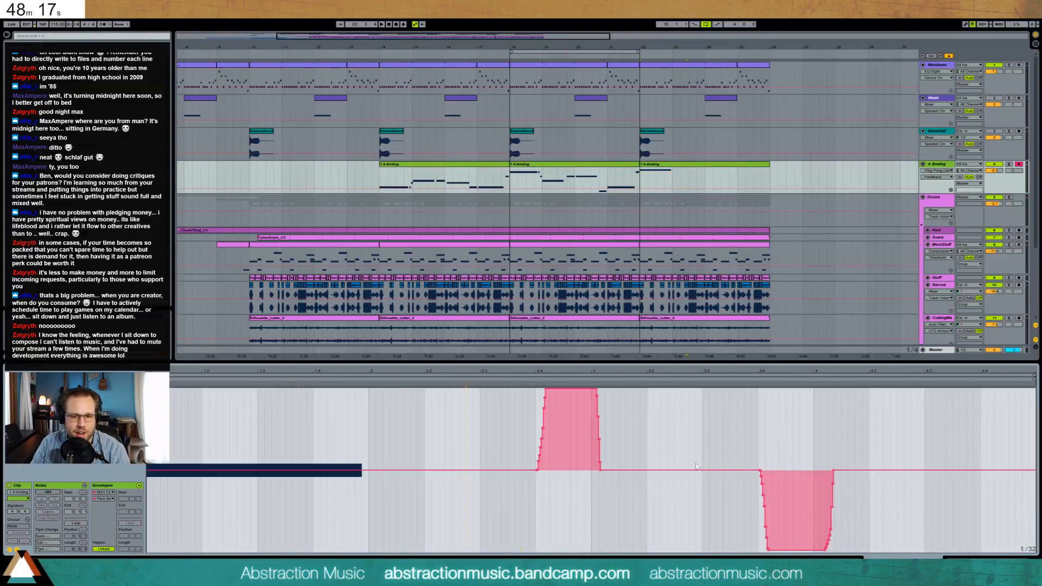
{"action": "left_click_drag", "start_coordinate": [466, 444], "coordinate": [938, 478]}
{"action": "key", "text": "Delete"}
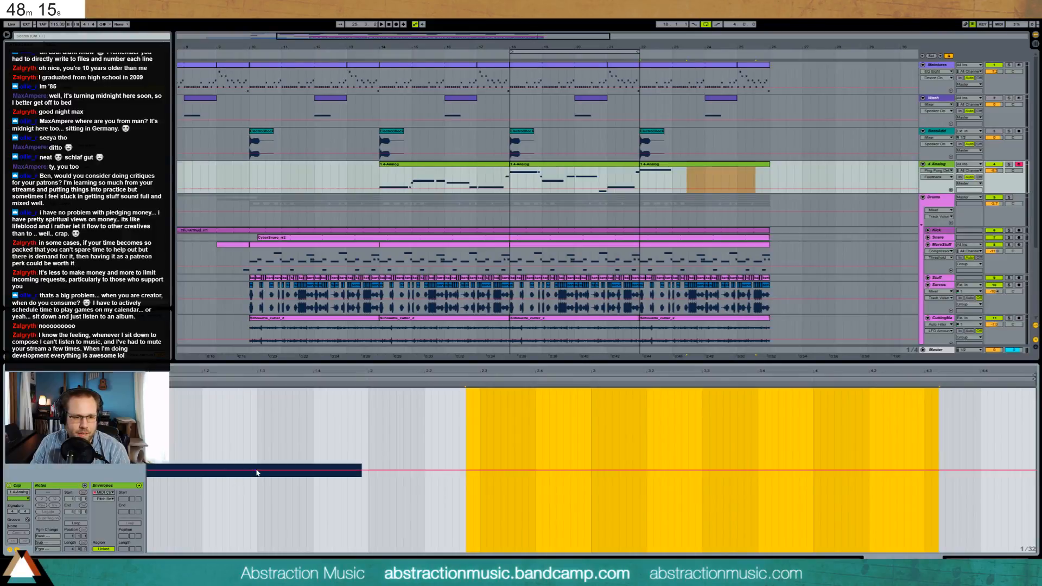
Draw a pitch bend that drops from beat 3 of the opening note, holds past its end, and ramps back to centre in bar 2.
{"action": "left_click", "coordinate": [204, 470]}
{"action": "left_click_drag", "start_coordinate": [258, 473], "coordinate": [240, 520]}
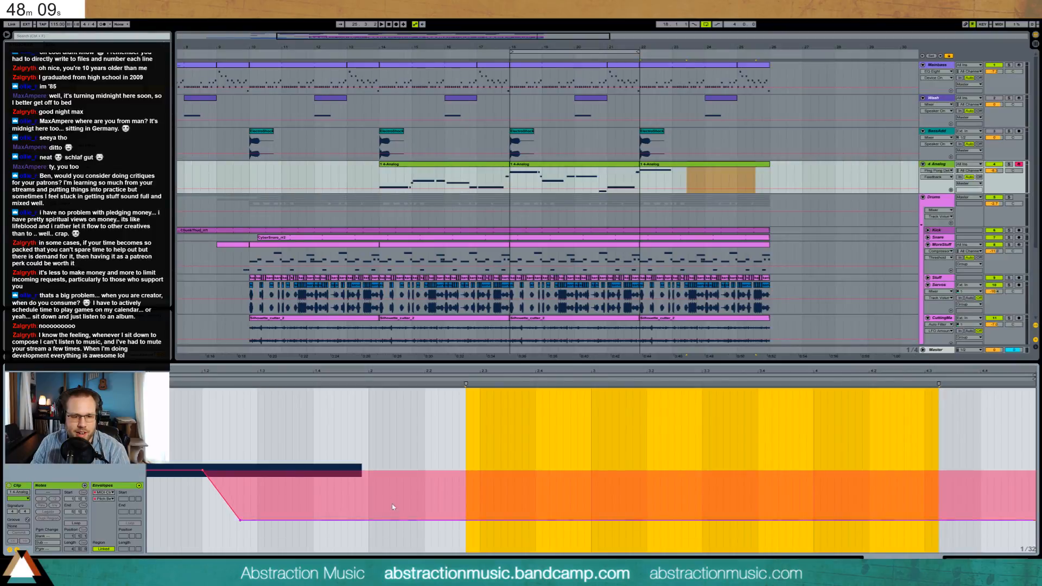
{"action": "left_click", "coordinate": [492, 495]}
{"action": "left_click_drag", "start_coordinate": [384, 510], "coordinate": [384, 470]}
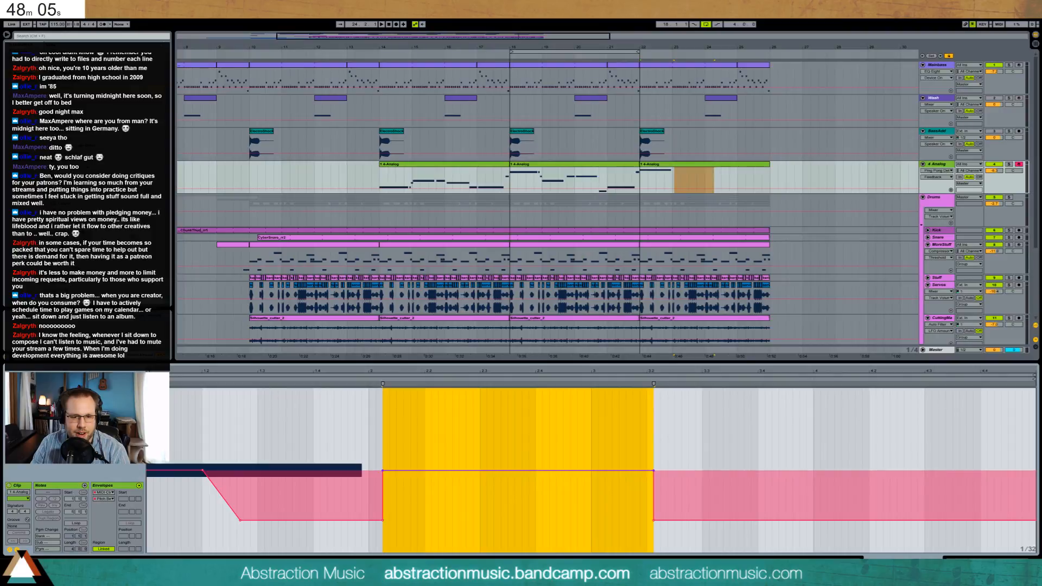
{"action": "left_click", "coordinate": [404, 471]}
{"action": "left_click_drag", "start_coordinate": [656, 521], "coordinate": [658, 474]}
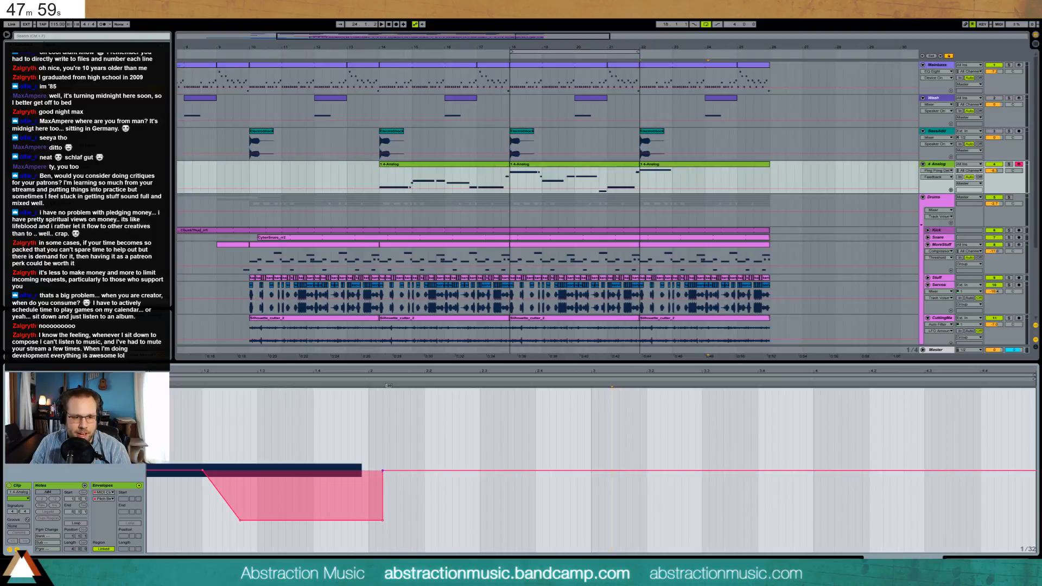
{"action": "left_click_drag", "start_coordinate": [383, 470], "coordinate": [383, 469]}
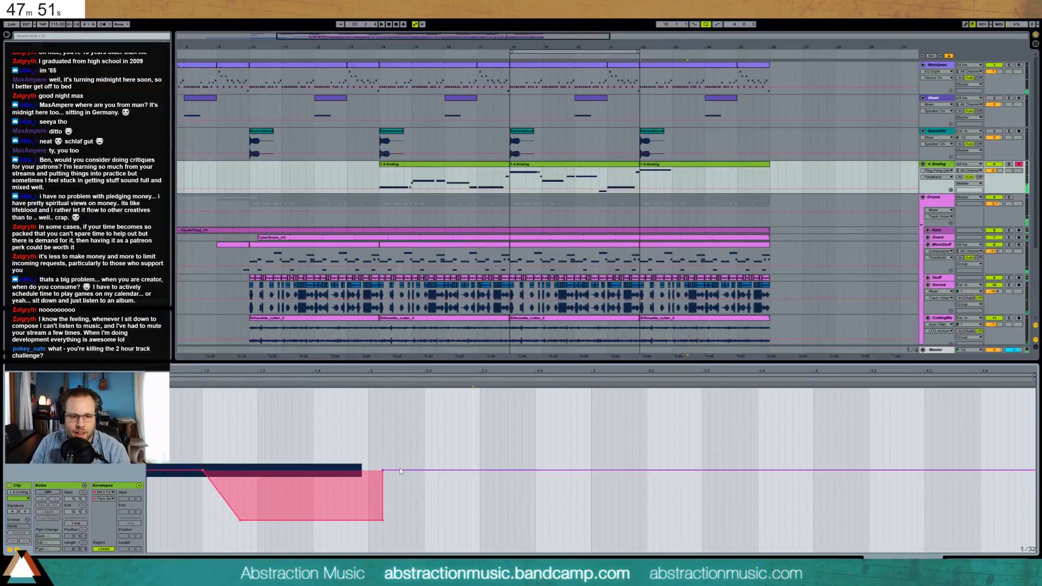
{"action": "left_click", "coordinate": [472, 472]}
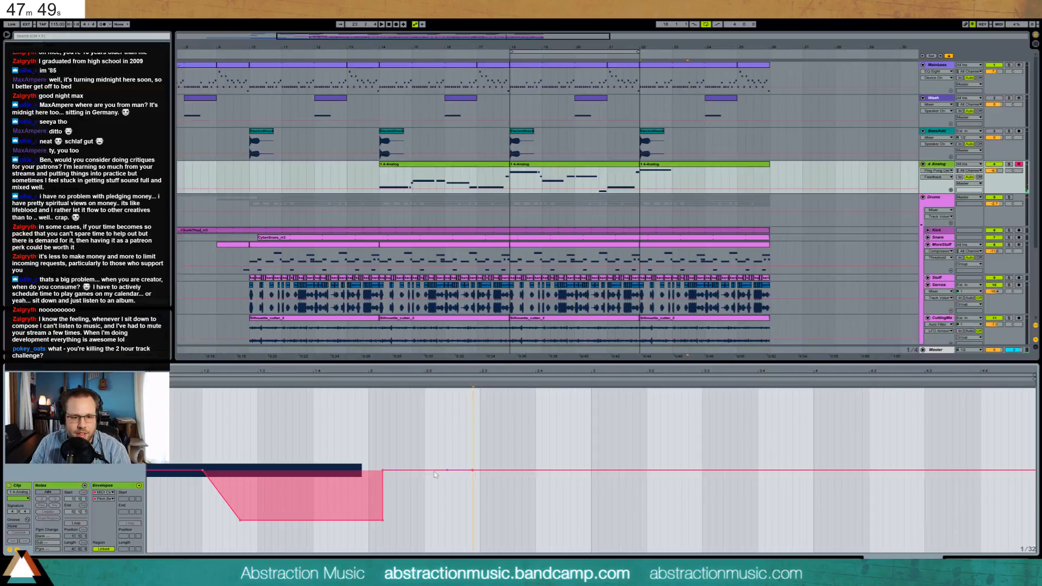
{"action": "left_click", "coordinate": [383, 470]}
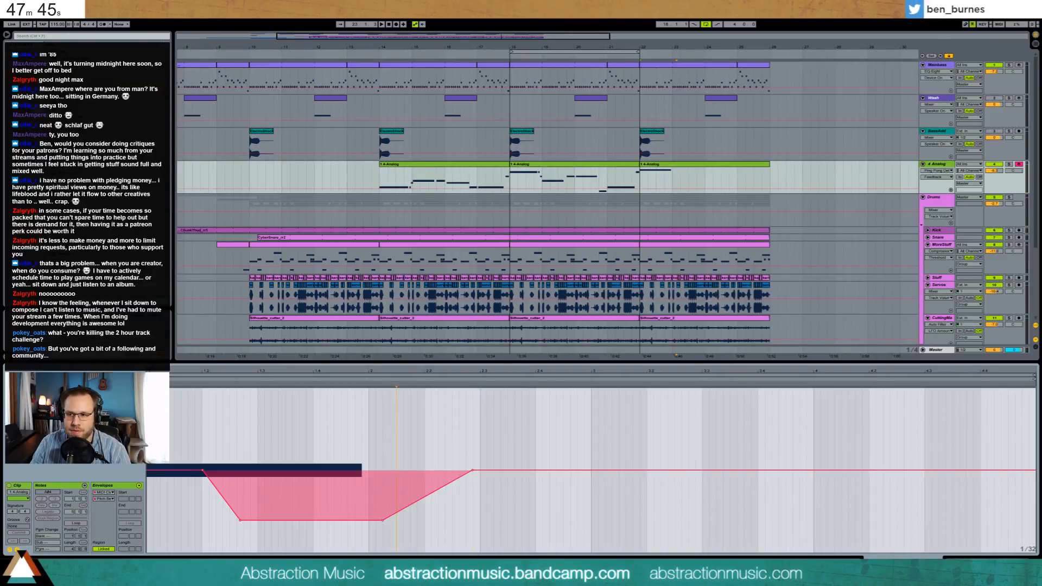
Duplicate the bars 22 to 26 section of the arrangement's first three tracks so it repeats from bar 26 to bar 30.
{"action": "key", "text": "shift+Tab"}
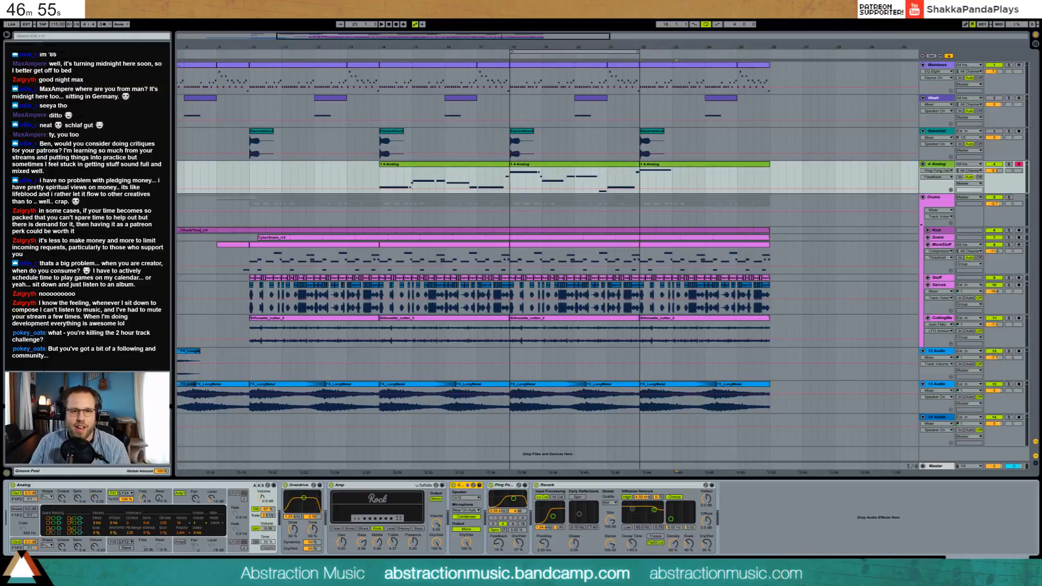
{"action": "left_click_drag", "start_coordinate": [496, 34], "coordinate": [505, 39]}
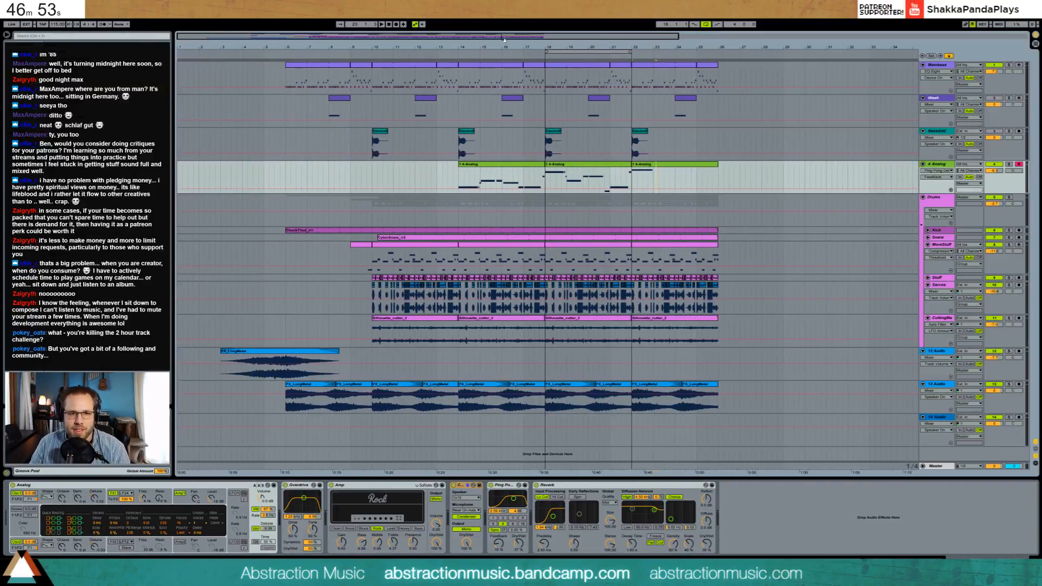
{"action": "left_click_drag", "start_coordinate": [632, 86], "coordinate": [717, 149]}
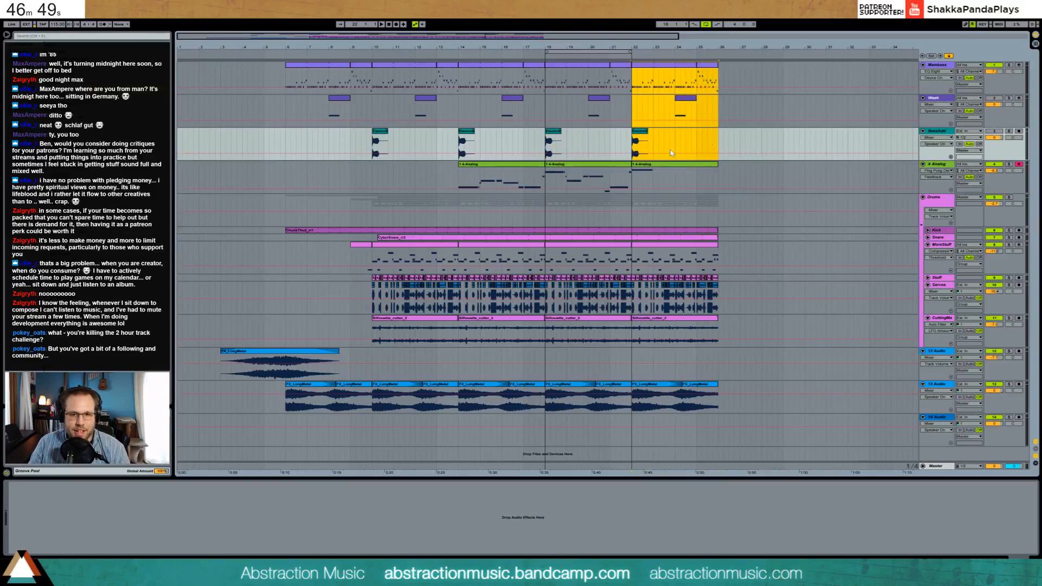
{"action": "key", "text": "ctrl+d"}
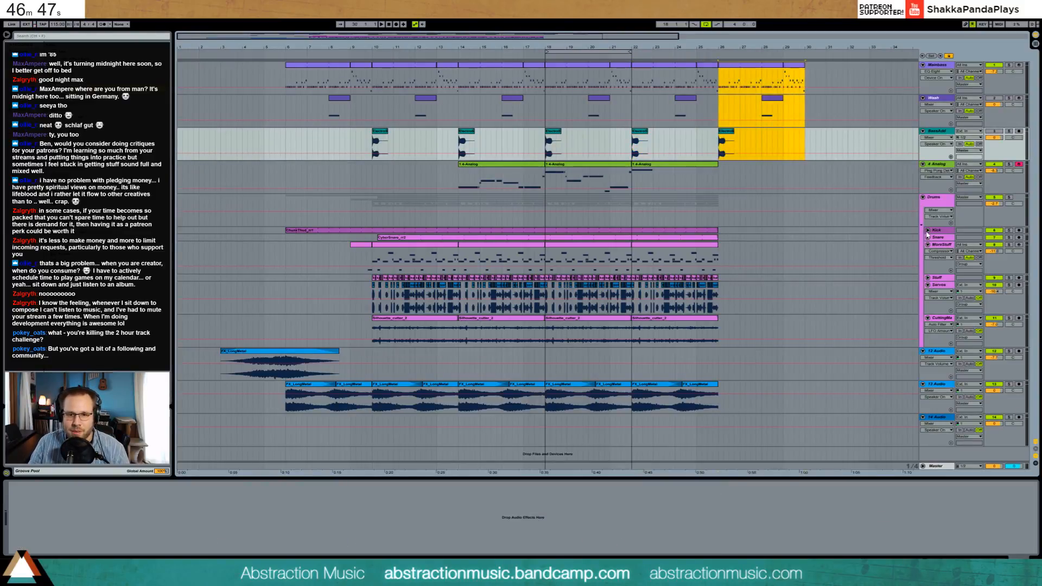
Expand the Kick track and delete the first half of bar 22 from its clip.
{"action": "left_click", "coordinate": [928, 230]}
{"action": "left_click", "coordinate": [640, 241]}
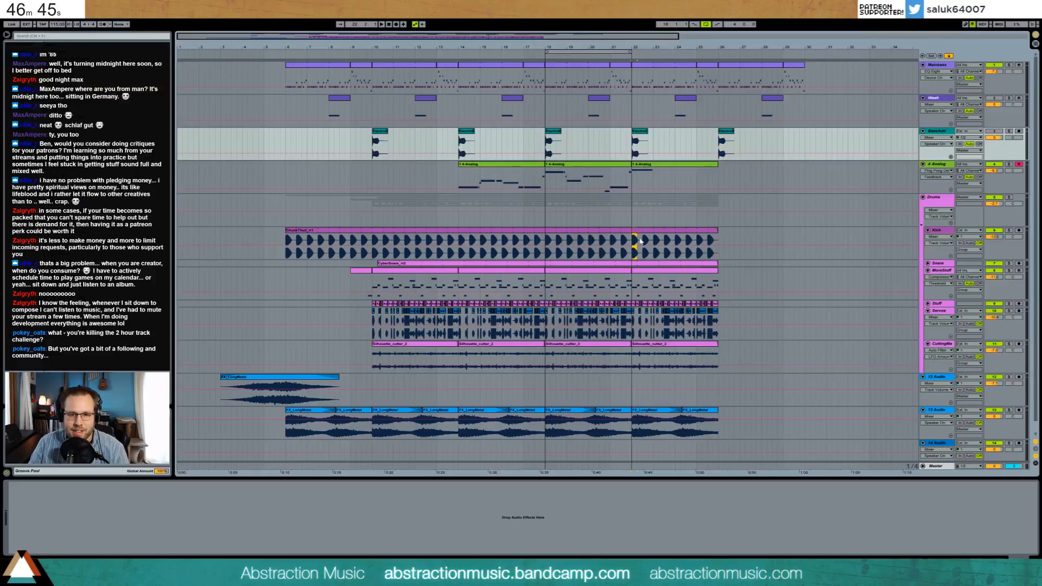
{"action": "left_click_drag", "start_coordinate": [640, 241], "coordinate": [641, 242]}
{"action": "key", "text": "Delete"}
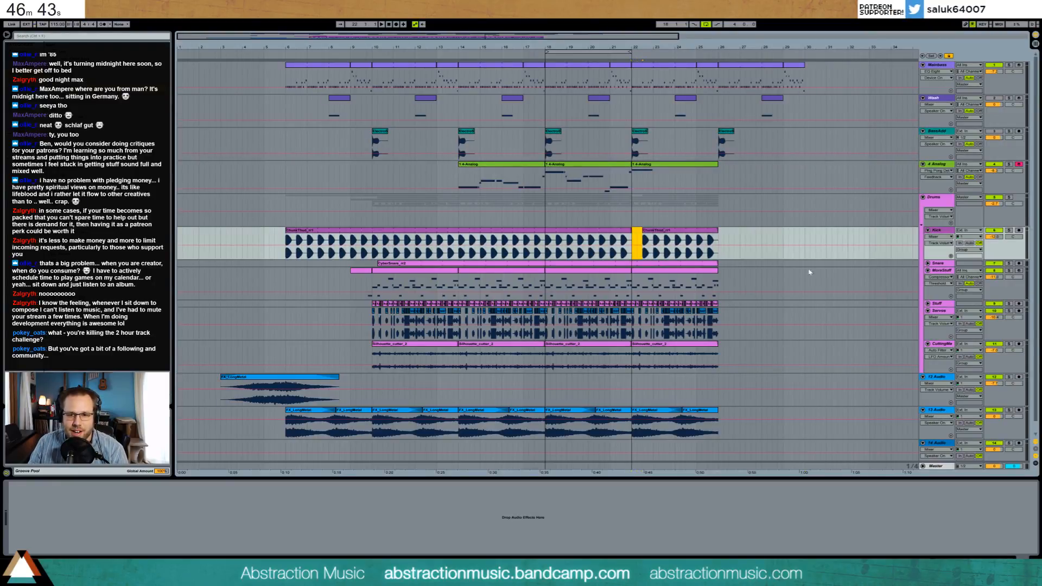
Expand the drum tracks below Kick and remove the first halves of bars 22 and 19 from the MoreStuff pattern.
{"action": "left_click", "coordinate": [927, 263]}
{"action": "left_click_drag", "start_coordinate": [633, 311], "coordinate": [642, 312]}
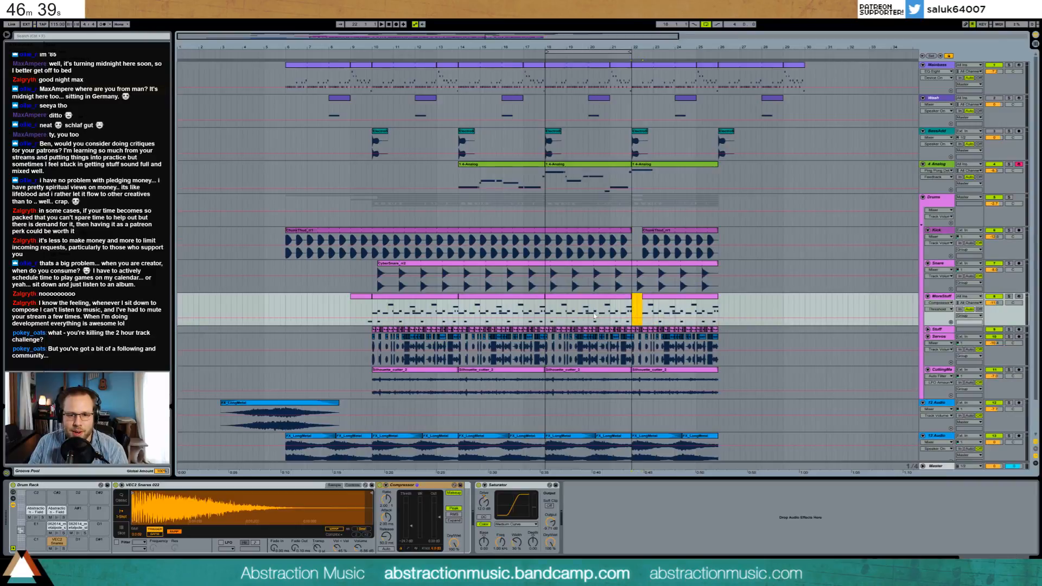
{"action": "key", "text": "Delete"}
{"action": "left_click", "coordinate": [589, 312]}
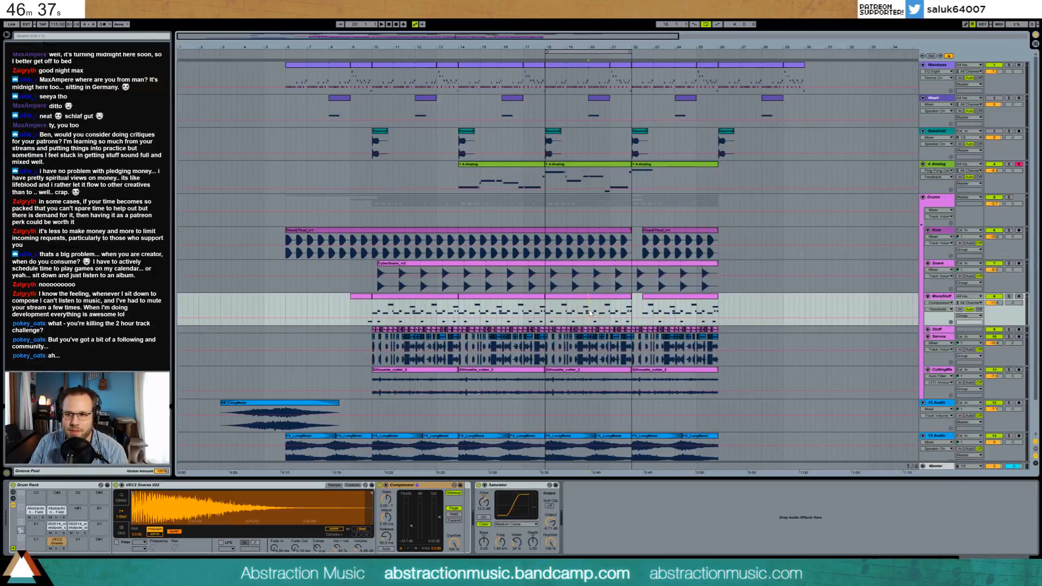
{"action": "left_click", "coordinate": [567, 314]}
{"action": "left_click_drag", "start_coordinate": [568, 317], "coordinate": [577, 320]}
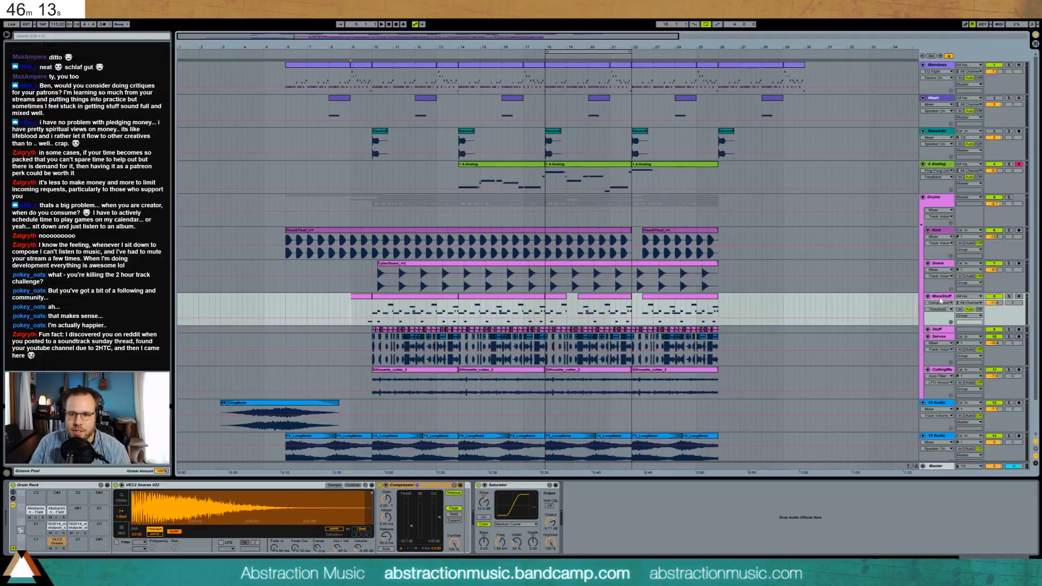
Collapse the MoreStuff and Snare tracks and leave the Kick track expanded.
{"action": "left_click", "coordinate": [927, 296]}
{"action": "left_click", "coordinate": [927, 264]}
{"action": "left_click", "coordinate": [928, 231]}
{"action": "left_click", "coordinate": [928, 231]}
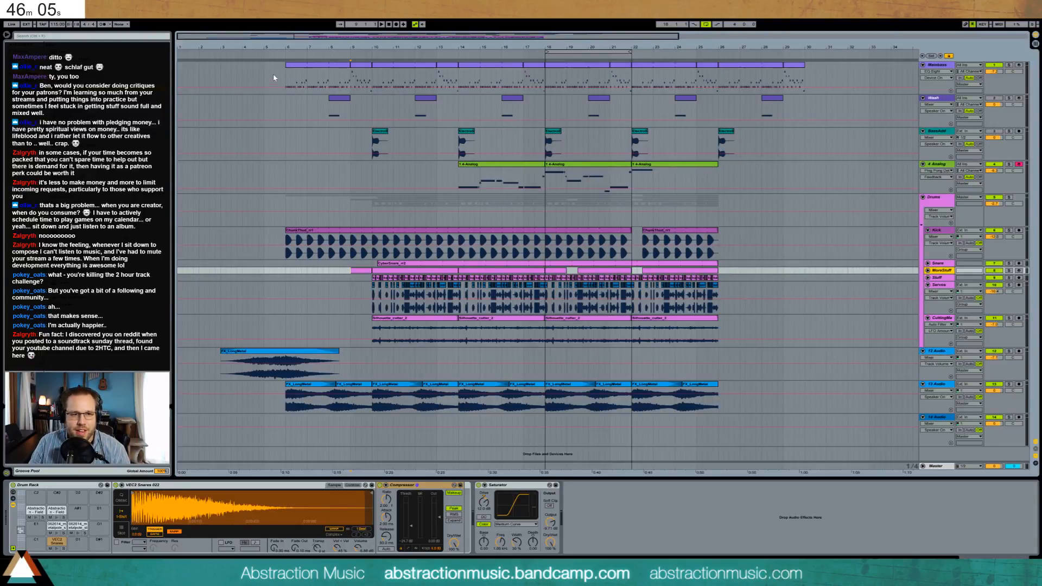
Play the arrangement back from about bar 3 to review the new sections.
{"action": "left_click", "coordinate": [219, 77]}
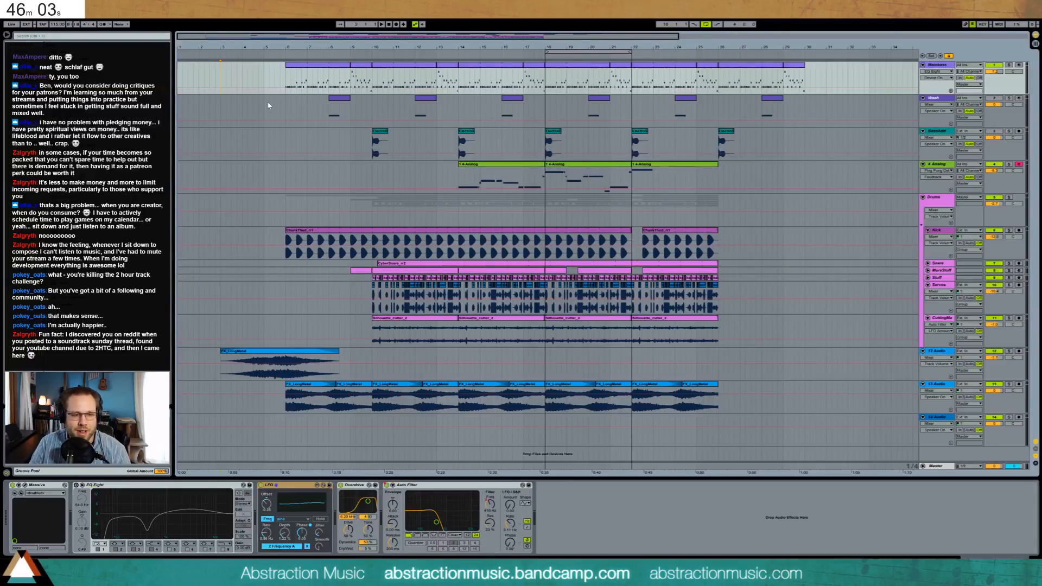
{"action": "key", "text": "space"}
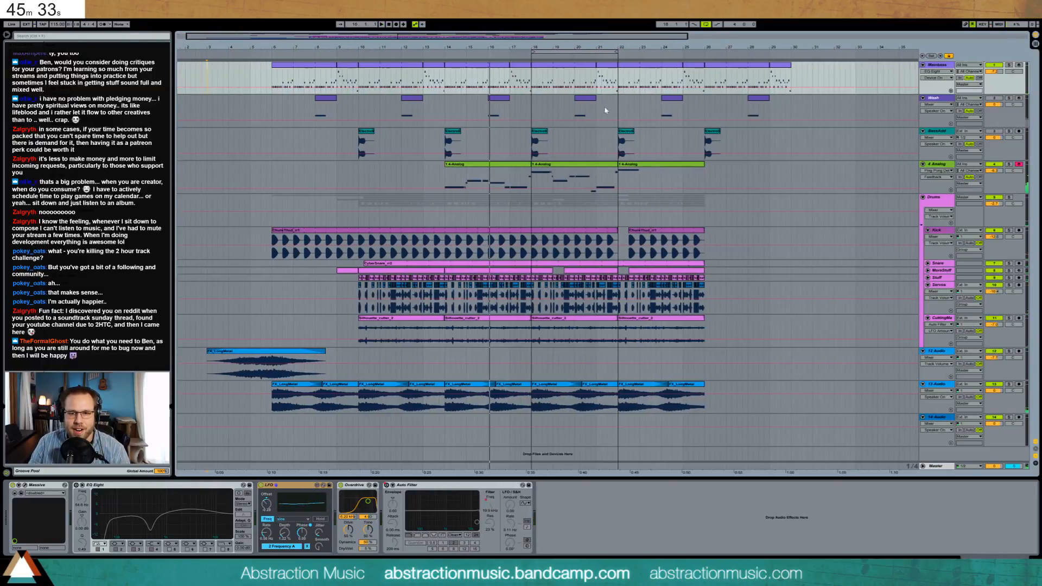
{"action": "left_click", "coordinate": [804, 105]}
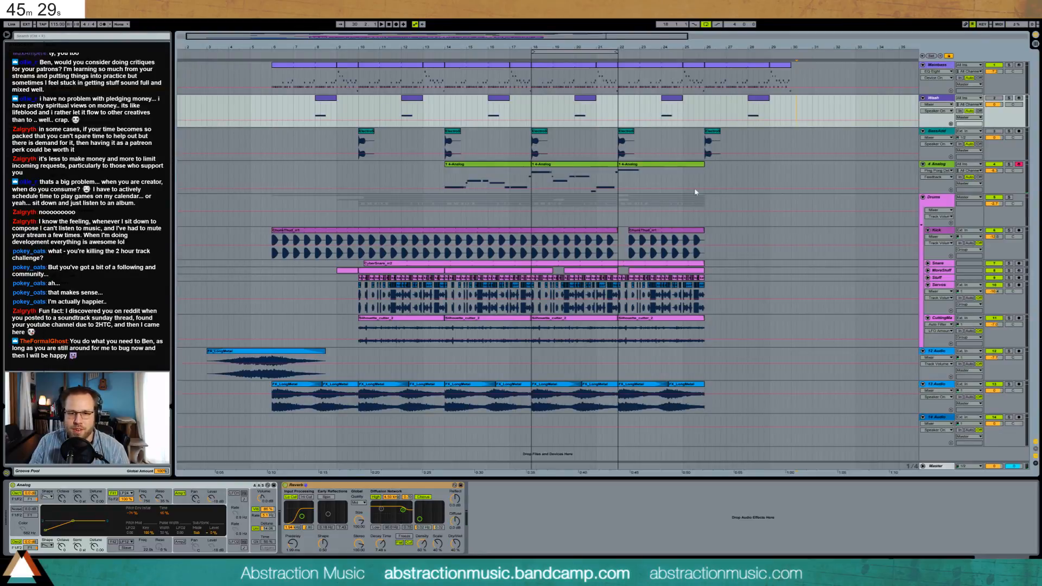
End the Kick pattern halfway through bar 22 and trim the Snare clip to end after that bar's first beat.
{"action": "left_click", "coordinate": [630, 233]}
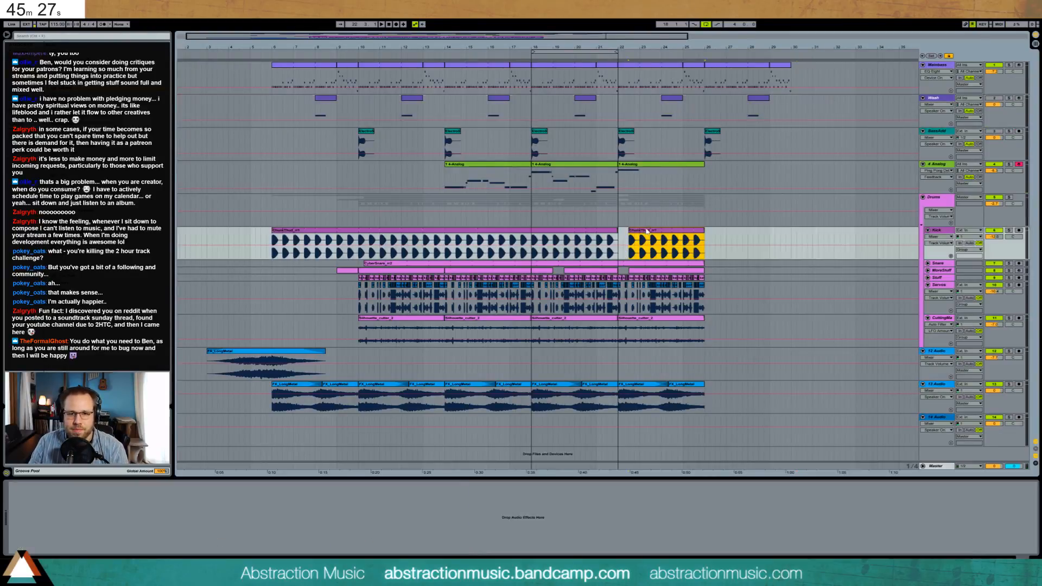
{"action": "left_click_drag", "start_coordinate": [629, 230], "coordinate": [627, 230]}
{"action": "left_click", "coordinate": [679, 245]}
{"action": "key", "text": "Delete"}
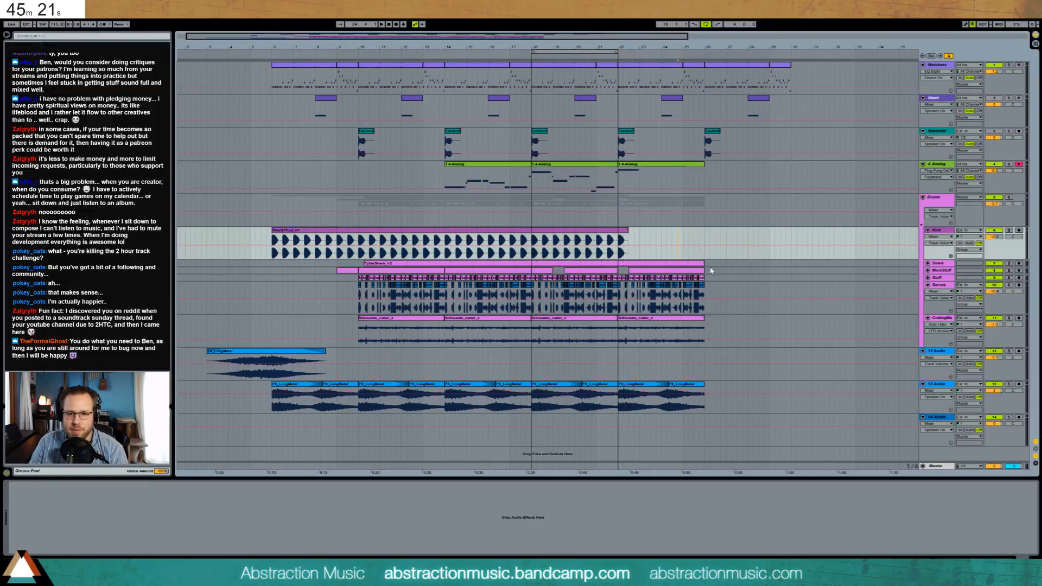
{"action": "left_click", "coordinate": [927, 263]}
{"action": "left_click_drag", "start_coordinate": [703, 277], "coordinate": [623, 277]}
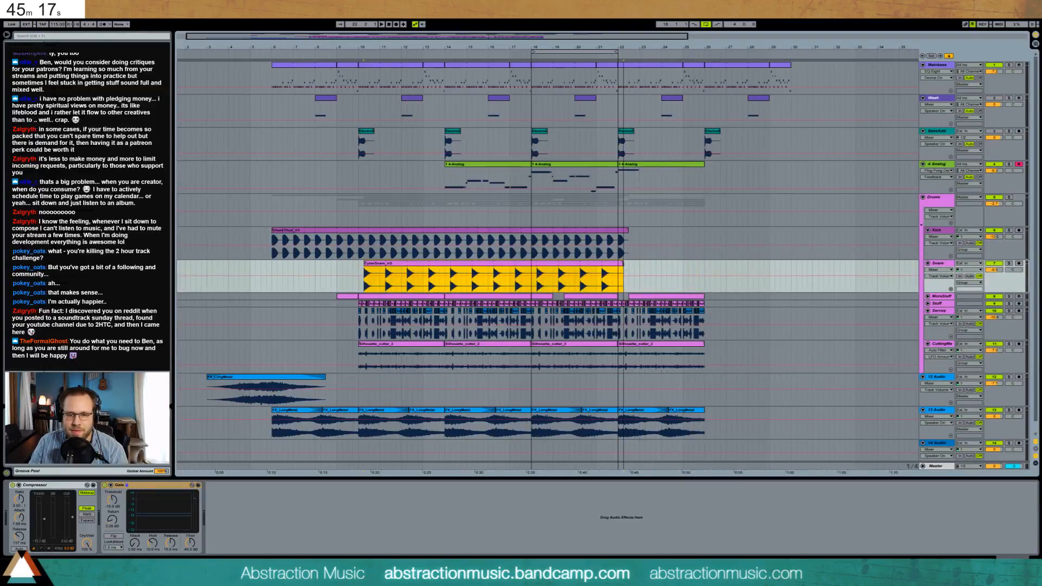
Expand the MoreStuff track and extend its last clip back to the start of bar 22.
{"action": "left_click", "coordinate": [927, 297]}
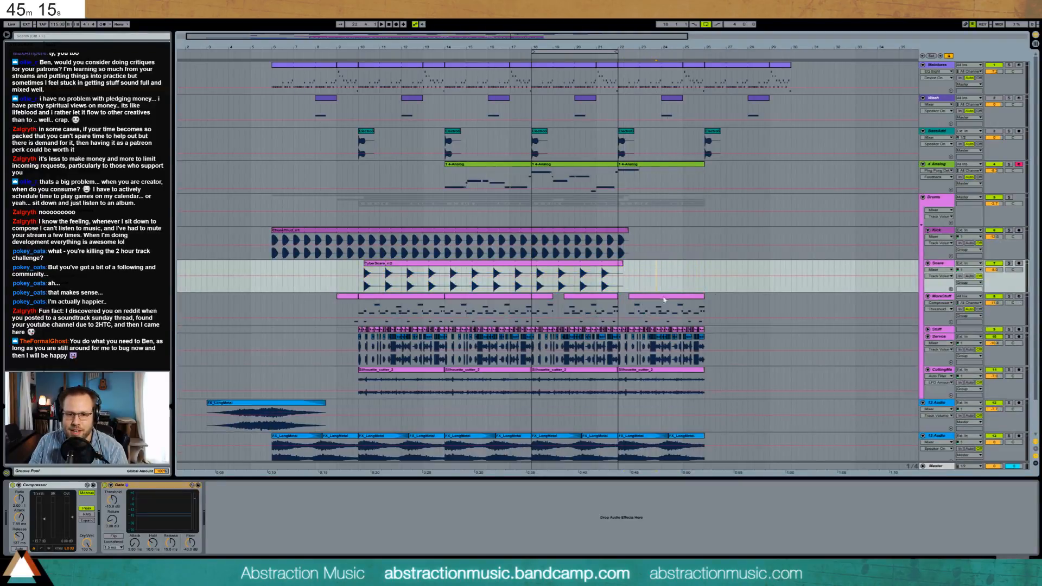
{"action": "left_click", "coordinate": [657, 299]}
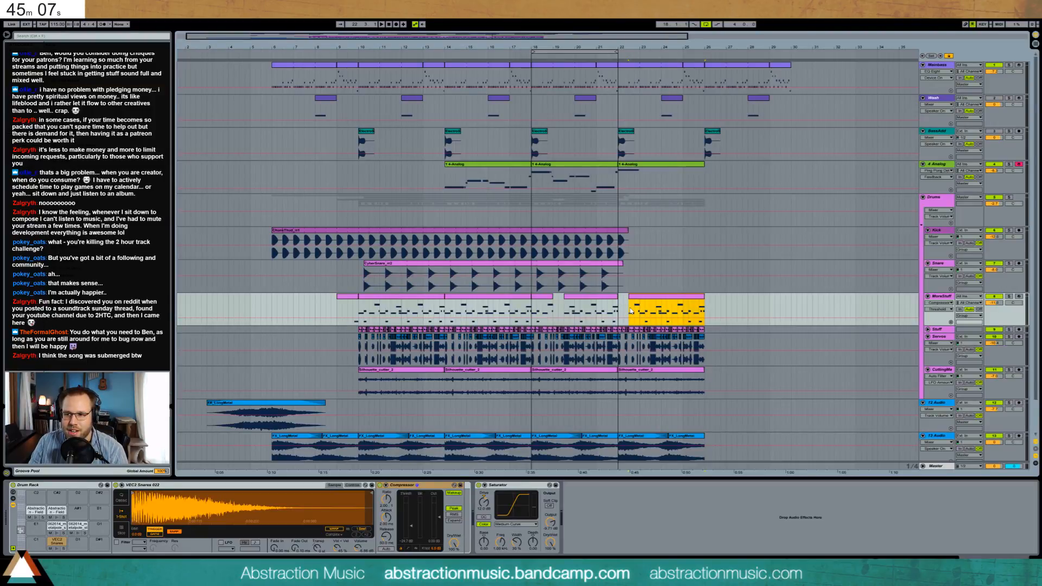
{"action": "left_click_drag", "start_coordinate": [629, 298], "coordinate": [619, 299]}
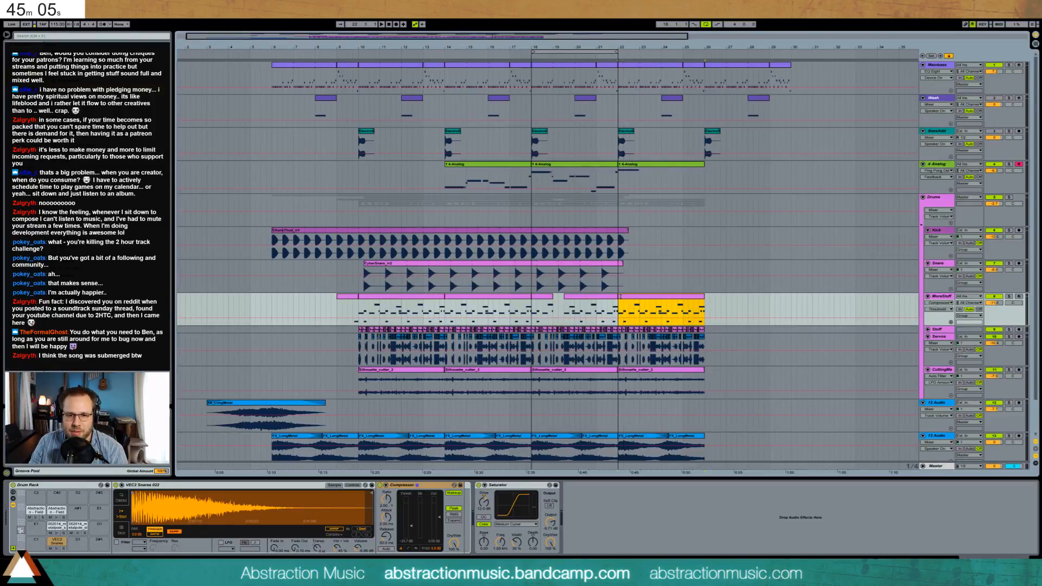
{"action": "left_click", "coordinate": [725, 314]}
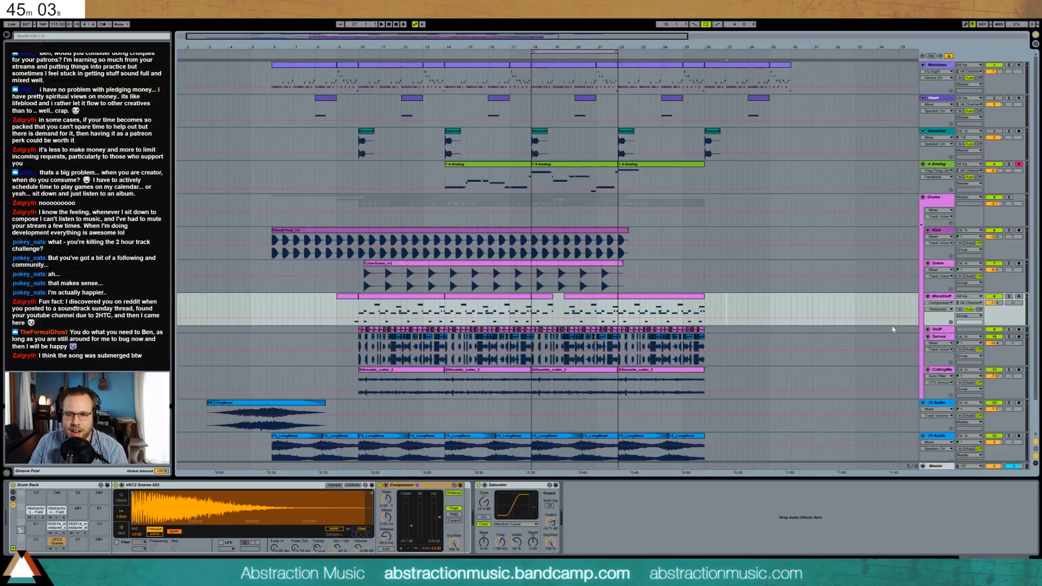
Play the section from bar 22 and remove the MoreStuff pattern from bar 22 onwards.
{"action": "left_click", "coordinate": [933, 337]}
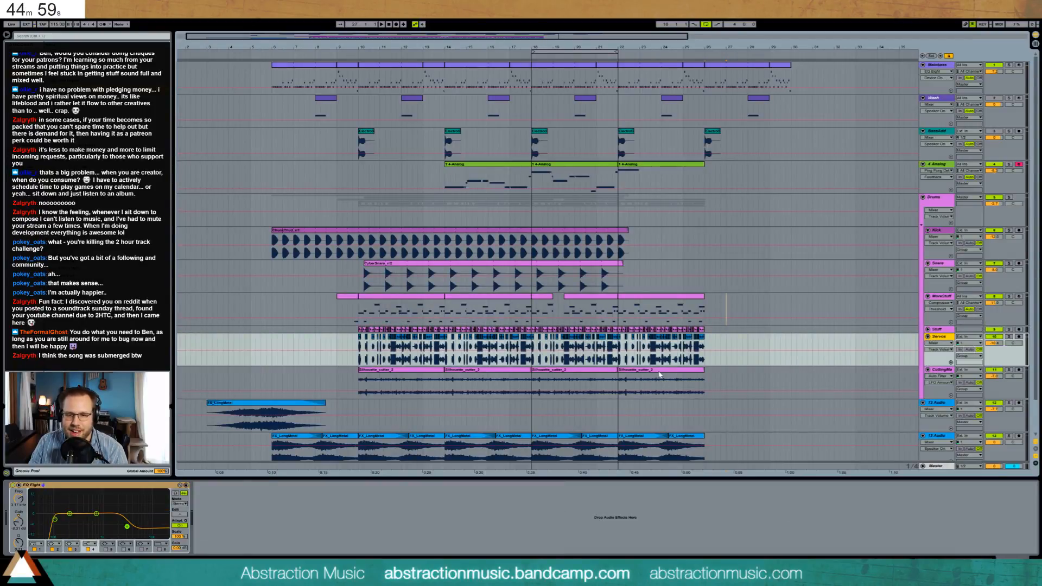
{"action": "left_click", "coordinate": [691, 387]}
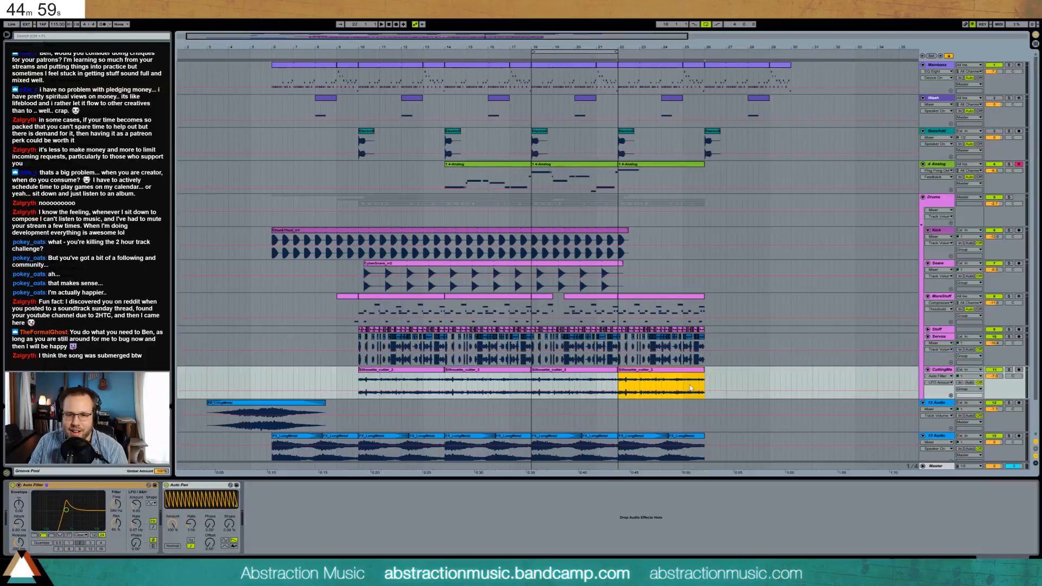
{"action": "left_click", "coordinate": [621, 184]}
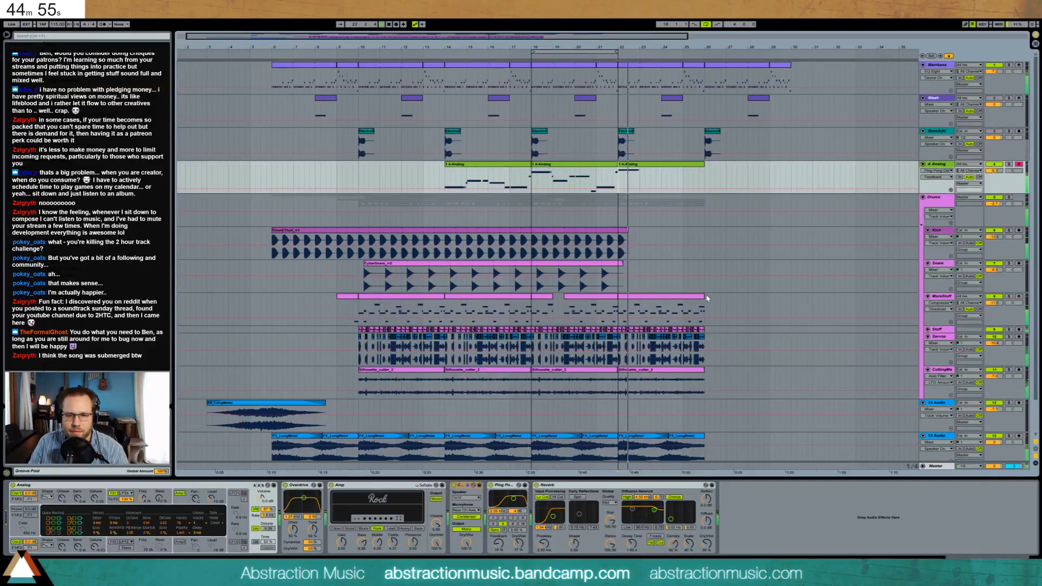
{"action": "left_click_drag", "start_coordinate": [702, 297], "coordinate": [693, 299]}
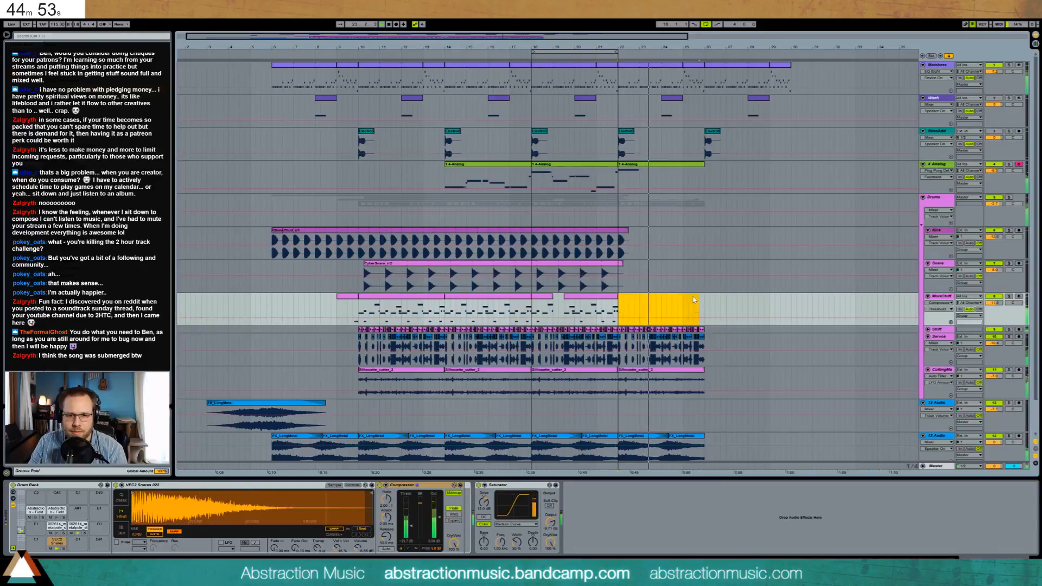
Show the main bass track's Auto Filter on/off automation and switch the filter on from bar 22 onwards.
{"action": "left_click", "coordinate": [660, 74]}
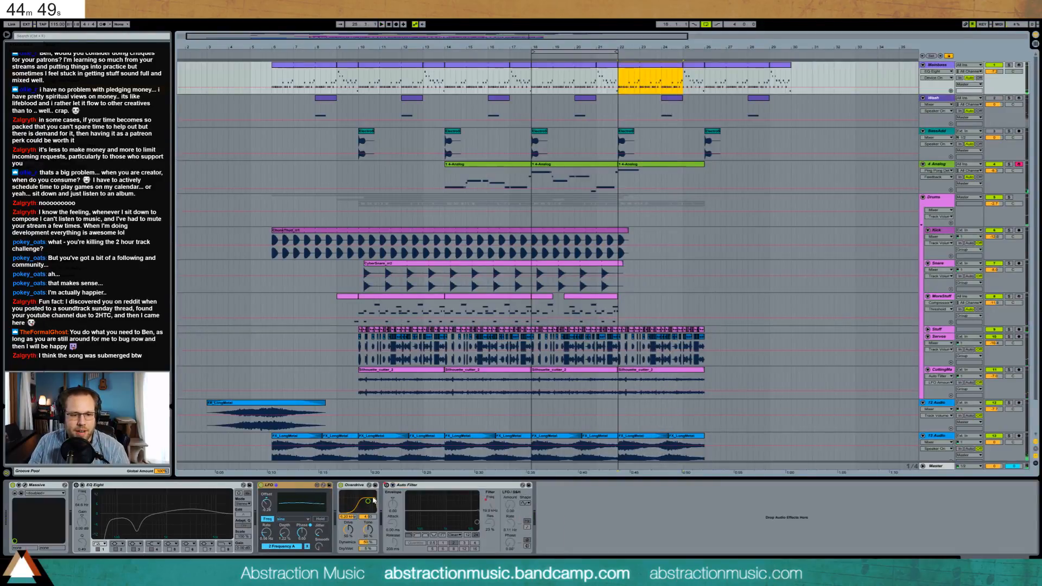
{"action": "left_click", "coordinate": [430, 490]}
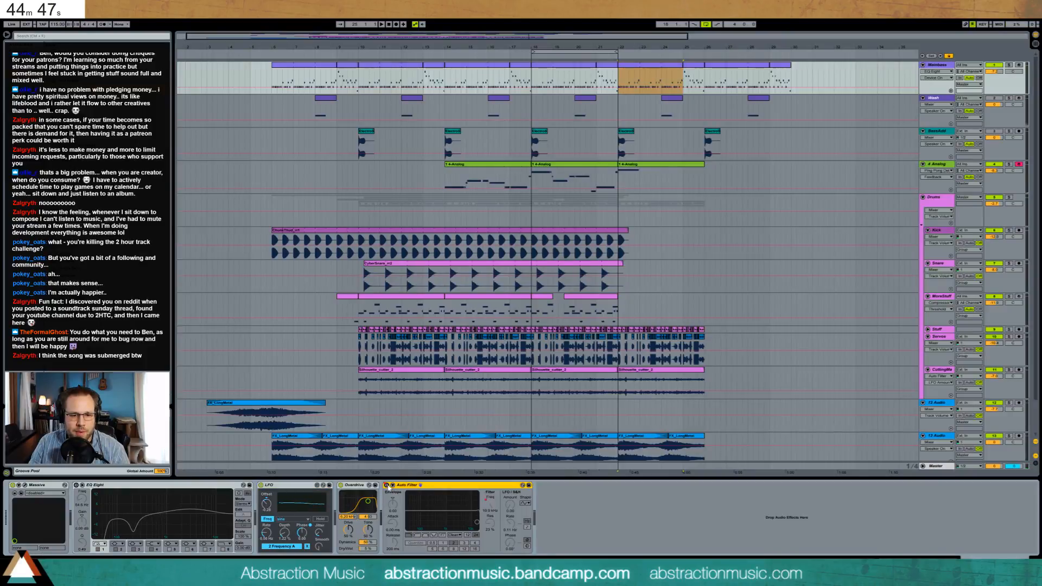
{"action": "right_click", "coordinate": [388, 485]}
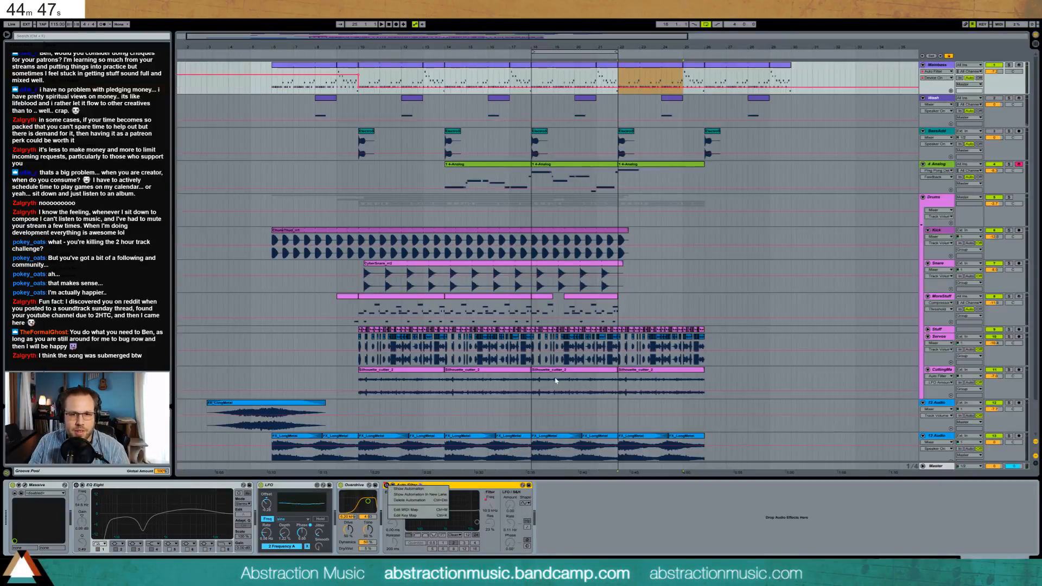
{"action": "left_click", "coordinate": [644, 80]}
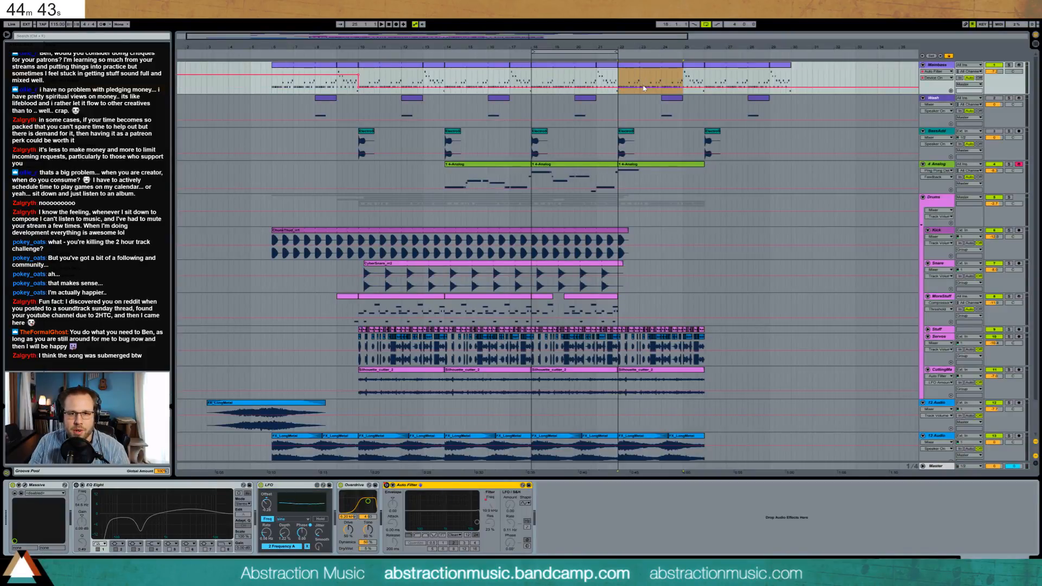
{"action": "left_click", "coordinate": [644, 87]}
{"action": "left_click", "coordinate": [685, 80]}
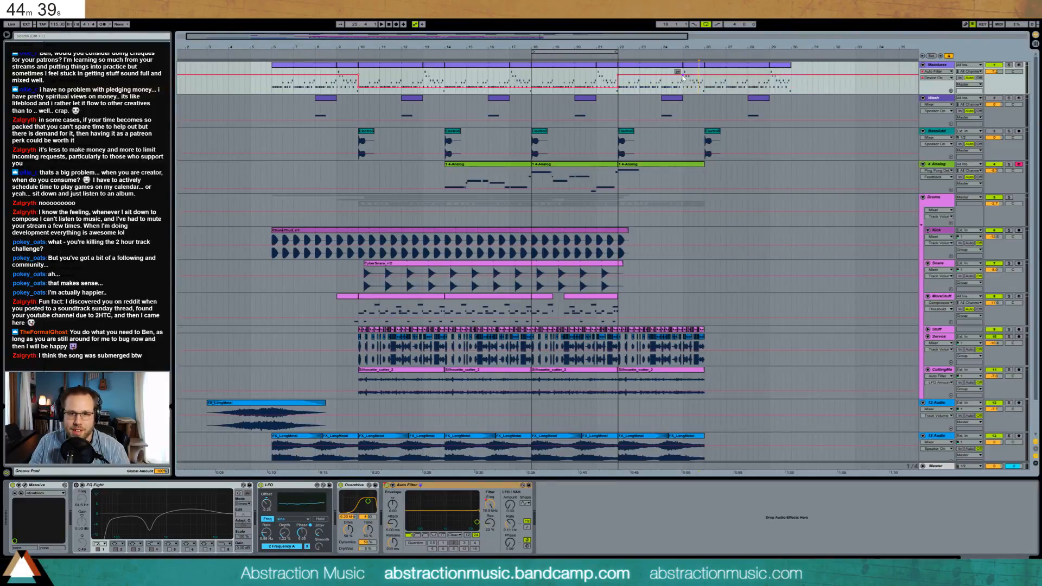
Shape a curved downward Auto Filter frequency sweep on the main bass from bar 22 to bar 24, lowering its end point after playback.
{"action": "left_click", "coordinate": [491, 507]}
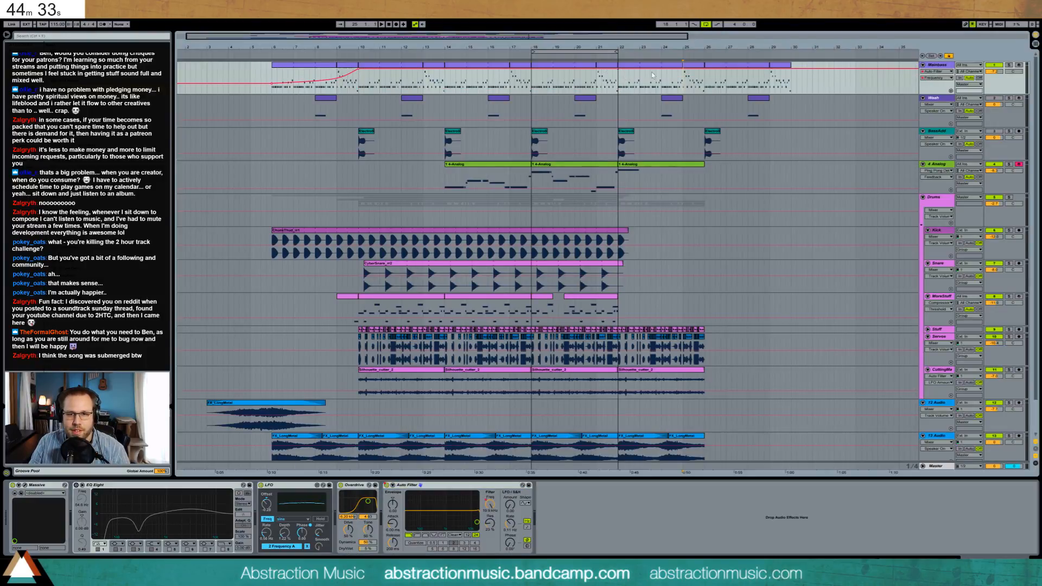
{"action": "left_click_drag", "start_coordinate": [662, 71], "coordinate": [639, 79]}
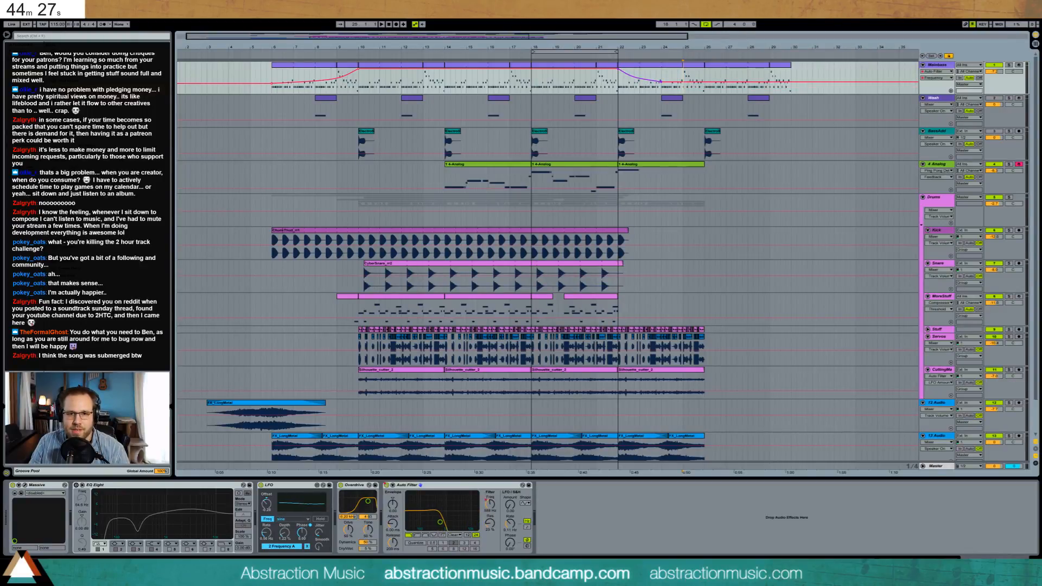
{"action": "left_click", "coordinate": [621, 85]}
{"action": "key", "text": "space"}
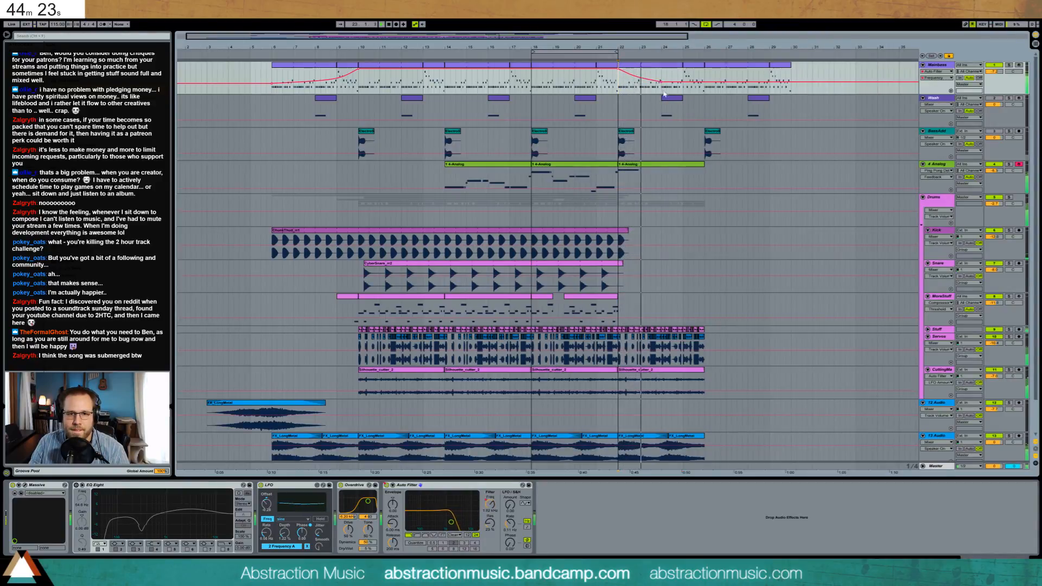
{"action": "left_click_drag", "start_coordinate": [660, 82], "coordinate": [661, 85]}
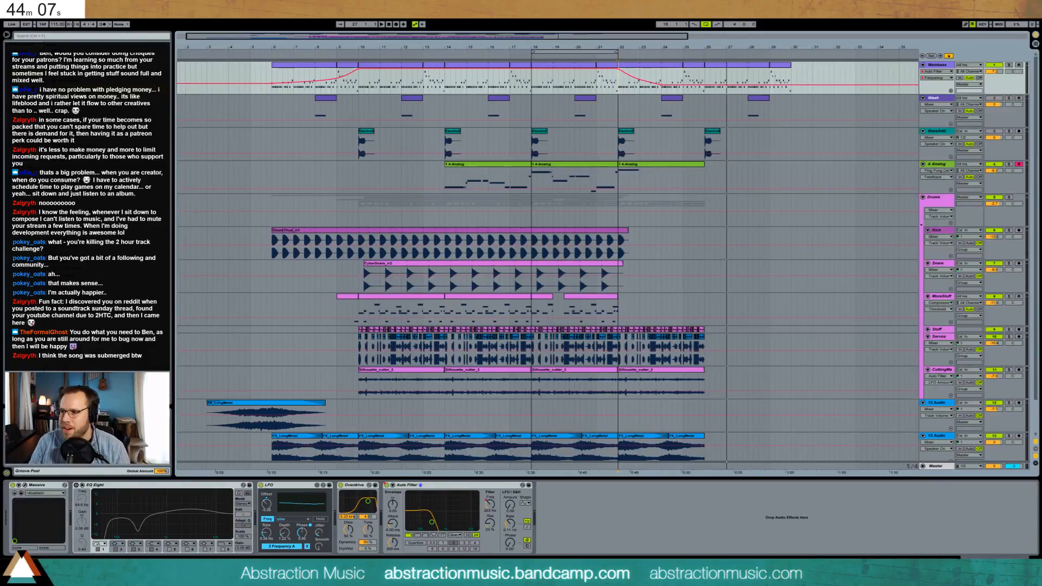
Bring the browser's Trello projects board into view, look through its Backlog list, and move the window away again.
{"action": "left_click_drag", "start_coordinate": [1041, 66], "coordinate": [681, 45]}
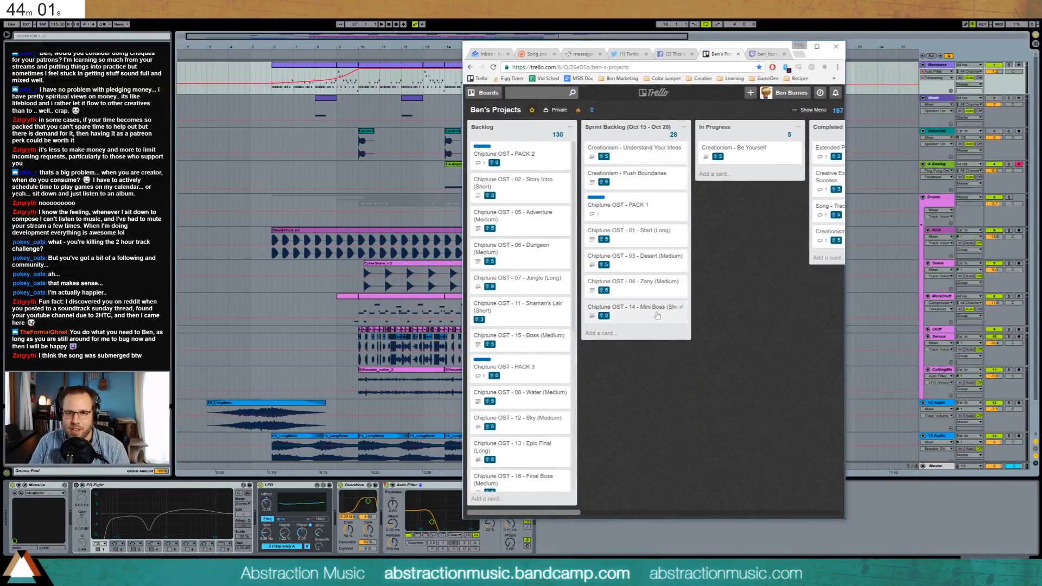
{"action": "mouse_move", "coordinate": [548, 513]}
{"action": "left_mouse_down"}
{"action": "mouse_move", "coordinate": [582, 512]}
{"action": "mouse_move", "coordinate": [547, 512]}
{"action": "left_mouse_up"}
{"action": "left_click_drag", "start_coordinate": [573, 156], "coordinate": [568, 370]}
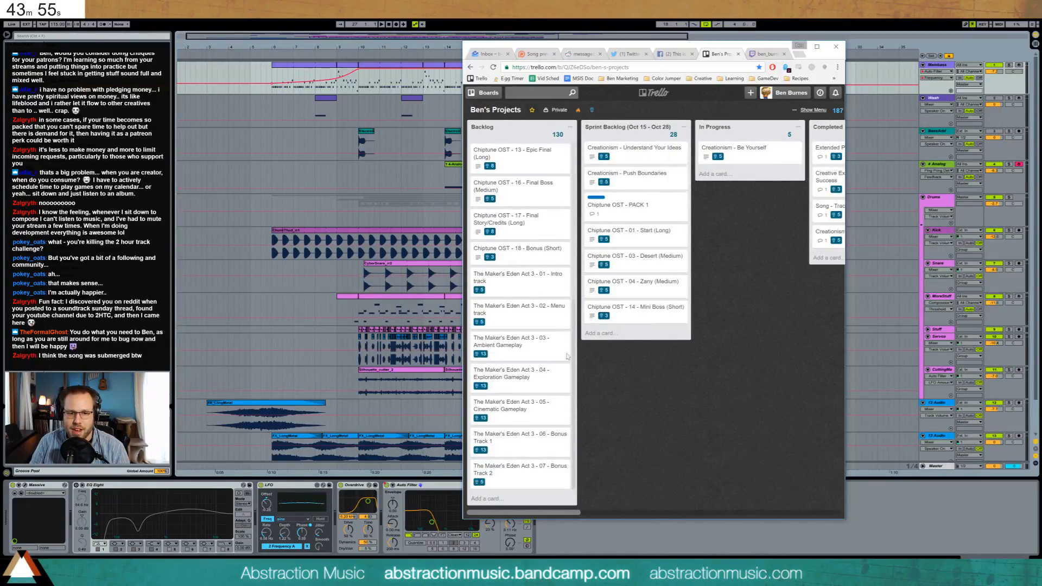
{"action": "scroll", "coordinate": [558, 413], "scroll_direction": "up", "scroll_amount": 6}
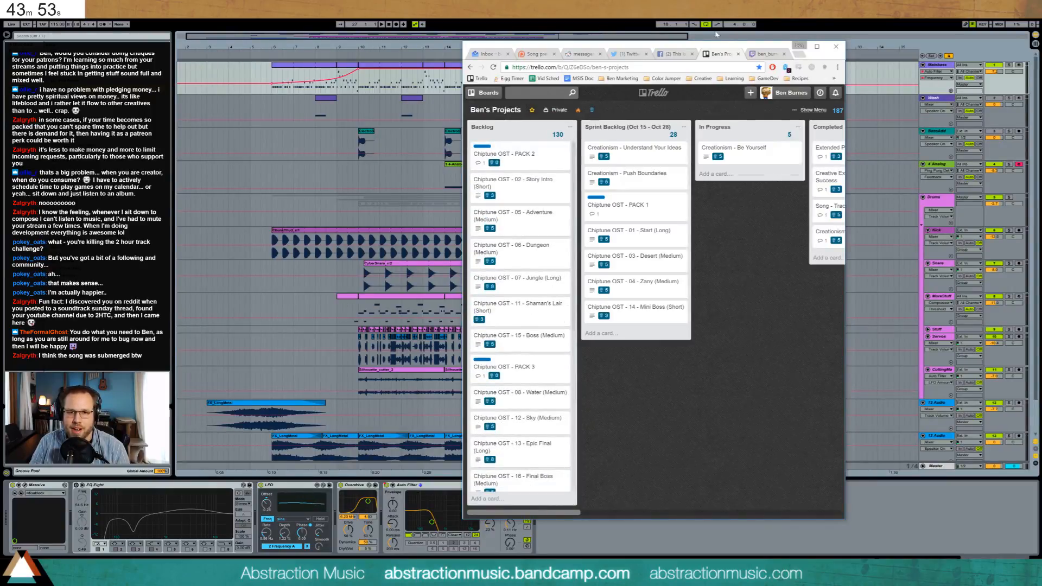
{"action": "left_click_drag", "start_coordinate": [718, 46], "coordinate": [1041, 33]}
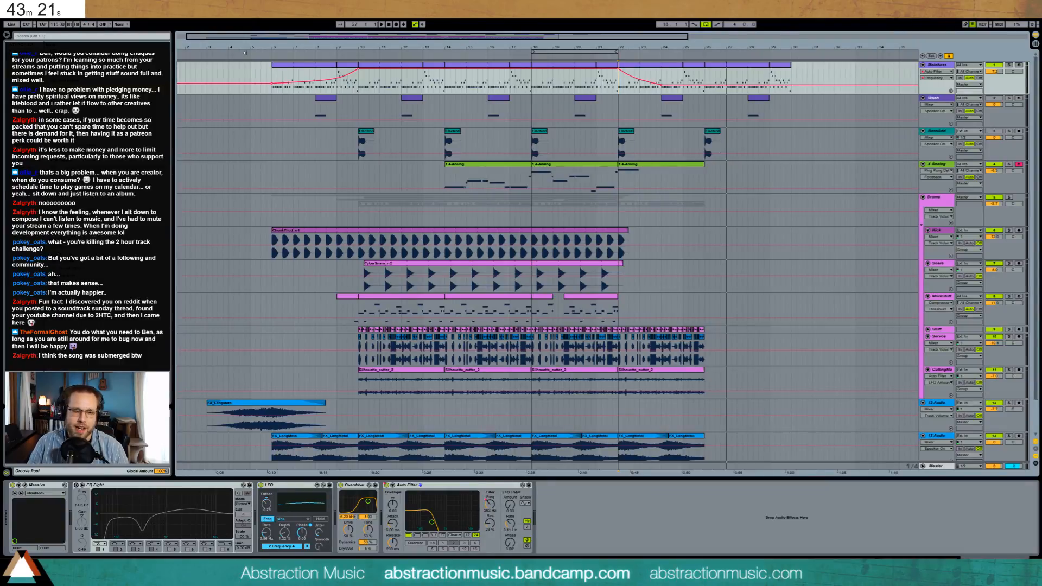
Play the whole arrangement from about bar 3.
{"action": "left_click", "coordinate": [503, 53]}
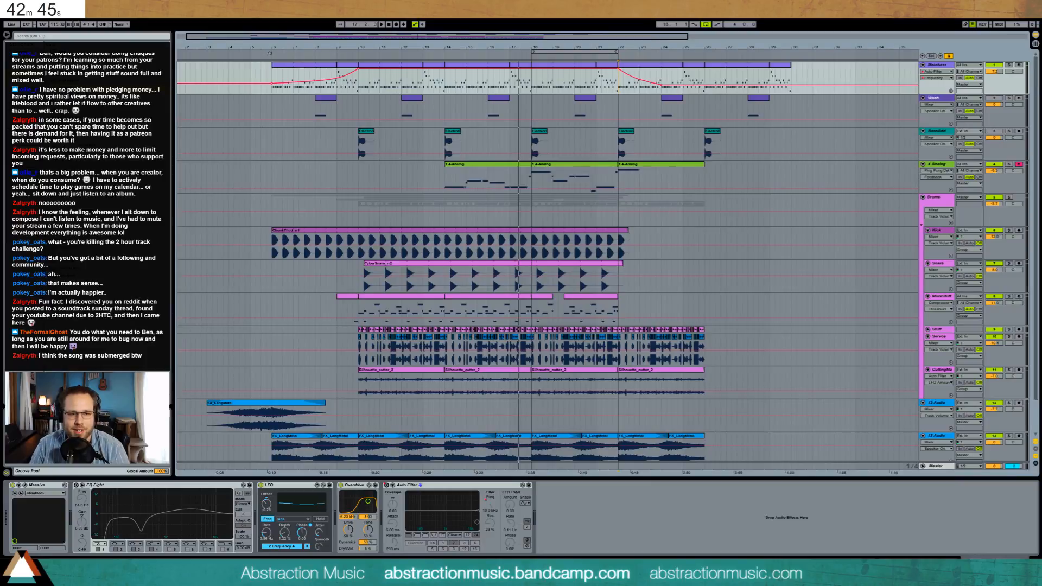
{"action": "left_click_drag", "start_coordinate": [630, 38], "coordinate": [885, 36]}
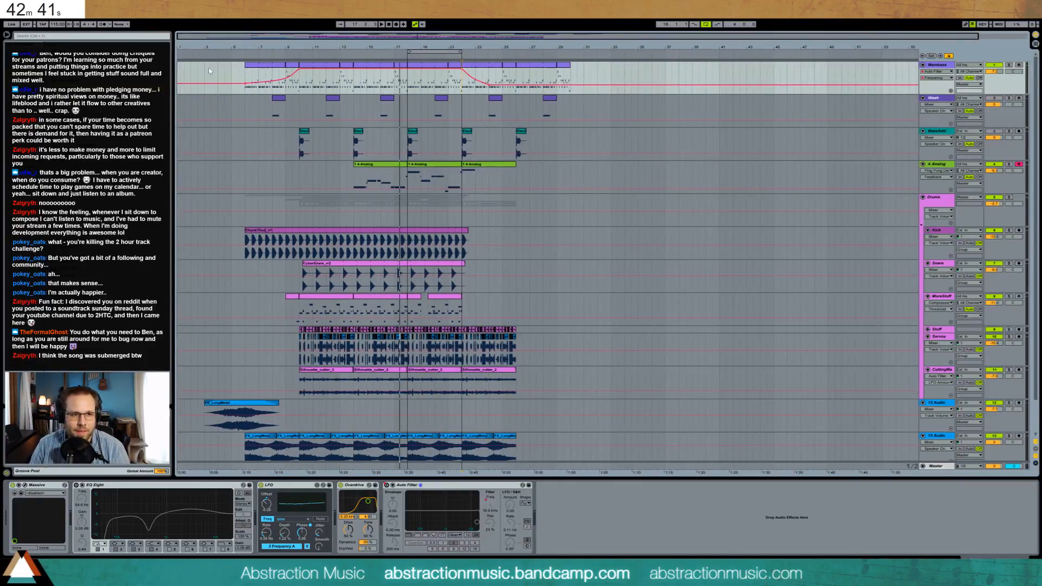
{"action": "left_click", "coordinate": [211, 53]}
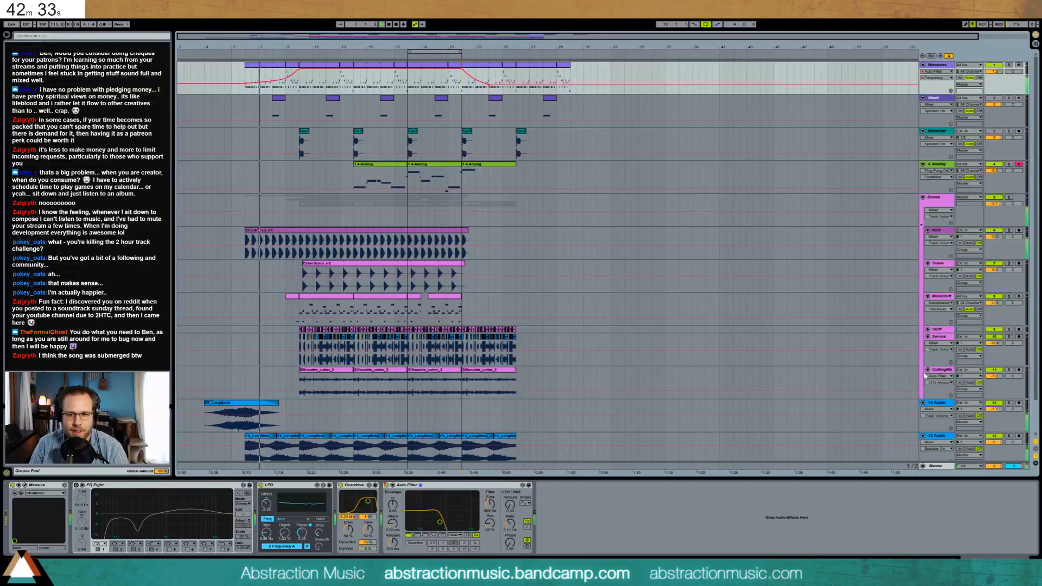
Collapse all the expanded tracks inside the Drums group, from Kick down to the last one.
{"action": "left_click", "coordinate": [927, 370]}
{"action": "left_click", "coordinate": [927, 336]}
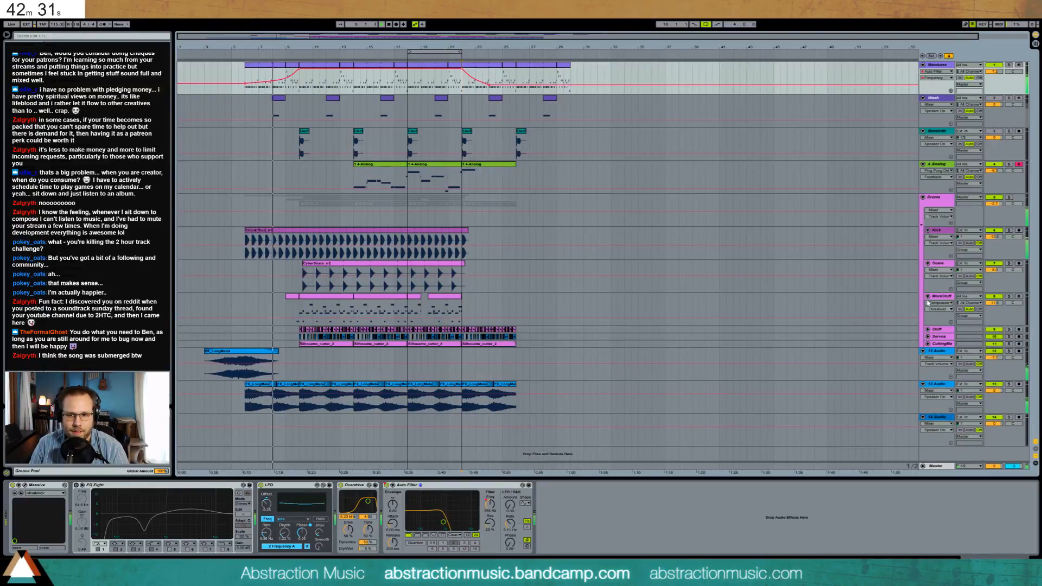
{"action": "left_click", "coordinate": [927, 296]}
{"action": "left_click", "coordinate": [927, 263]}
{"action": "left_click", "coordinate": [927, 230]}
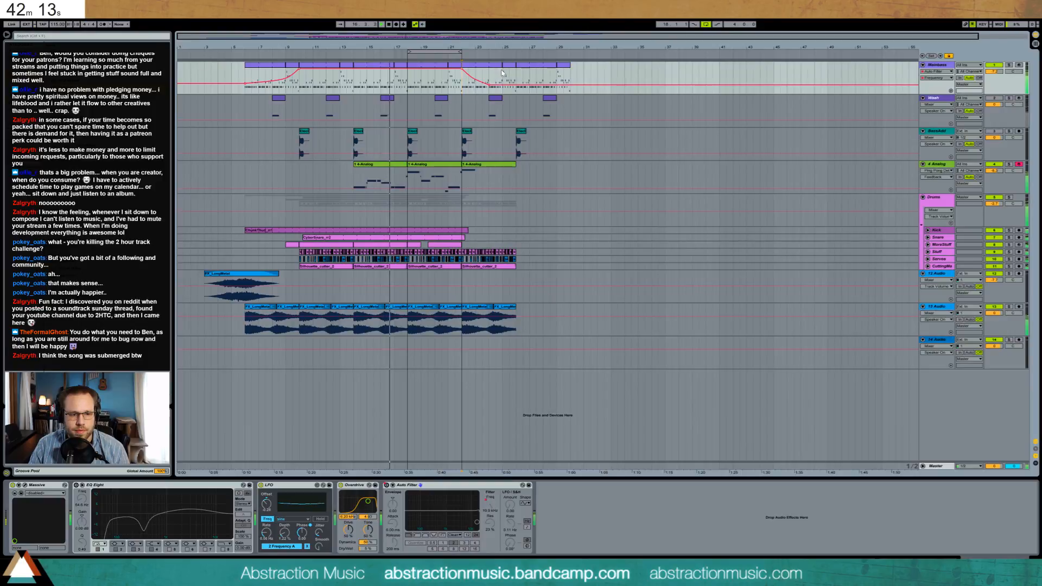
Bypass and re-enable the main bass track's EQ Eight during playback to compare the sound.
{"action": "left_click", "coordinate": [81, 494]}
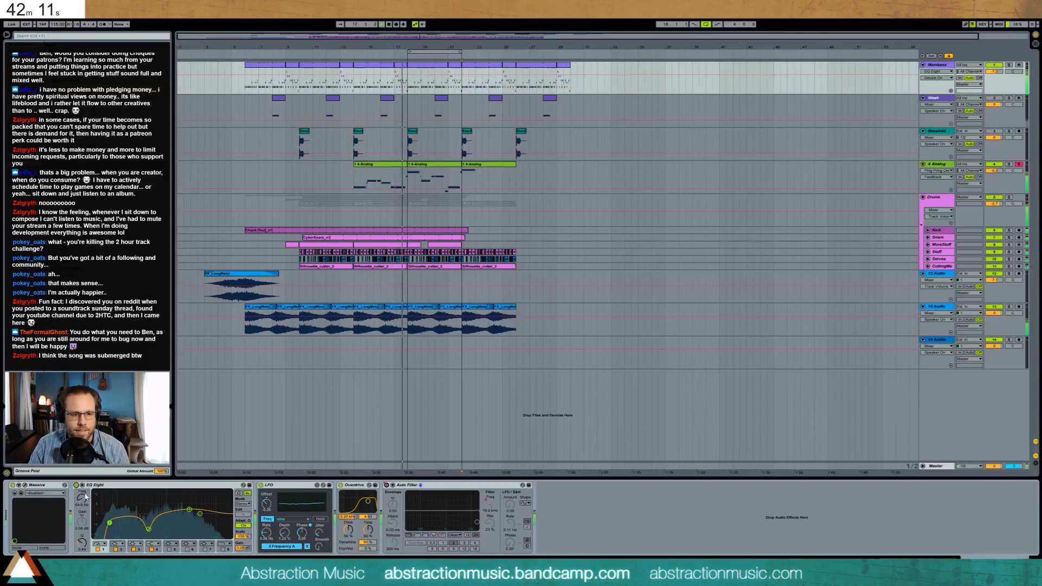
{"action": "left_click", "coordinate": [76, 485]}
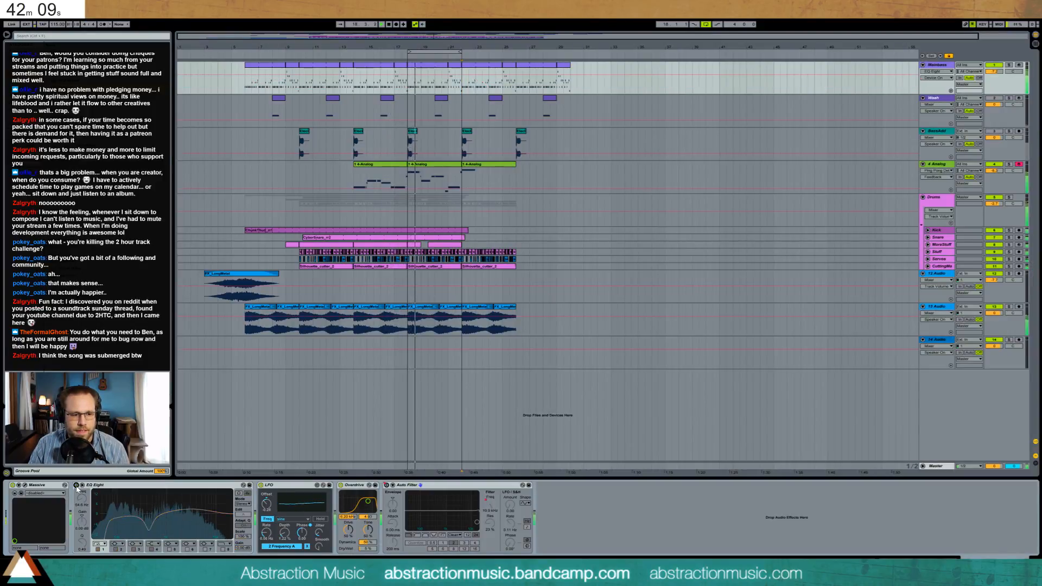
{"action": "left_click", "coordinate": [76, 485]}
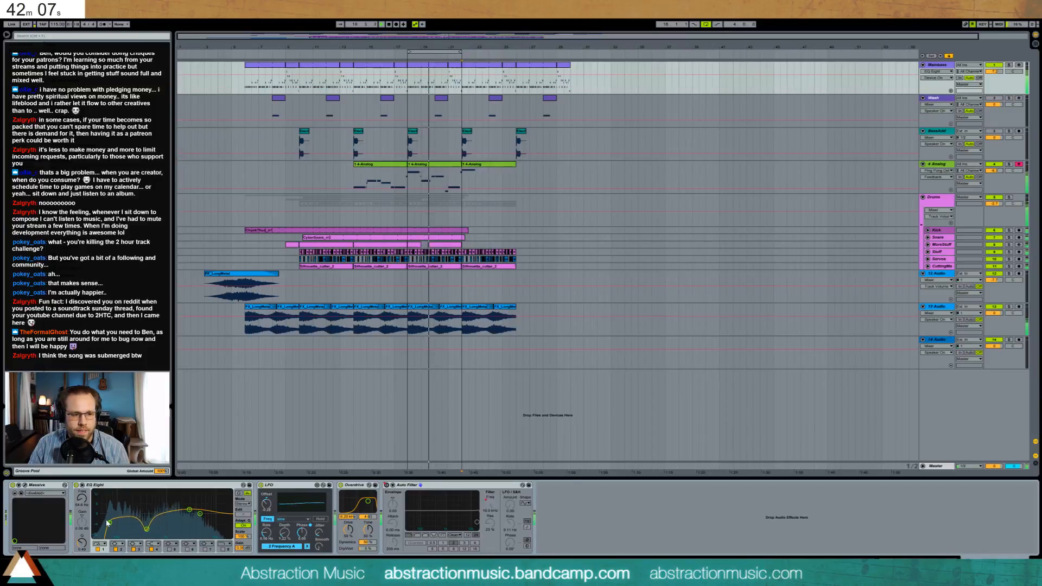
Fine-tune the low-end band of the main bass track's EQ Eight during playback.
{"action": "left_click_drag", "start_coordinate": [111, 523], "coordinate": [109, 519]}
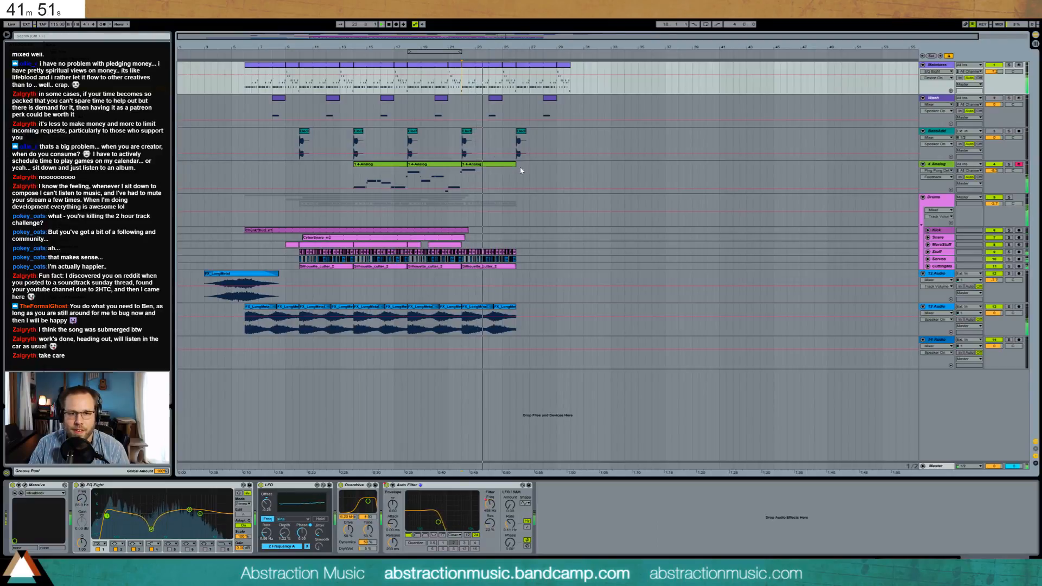
Duplicate the last four bars of the Silhouette_cutter clip, the 13 Audio track and the chopped percussion tracks to fill bars 26 to 30.
{"action": "left_click", "coordinate": [511, 268]}
{"action": "key", "text": "ctrl+d"}
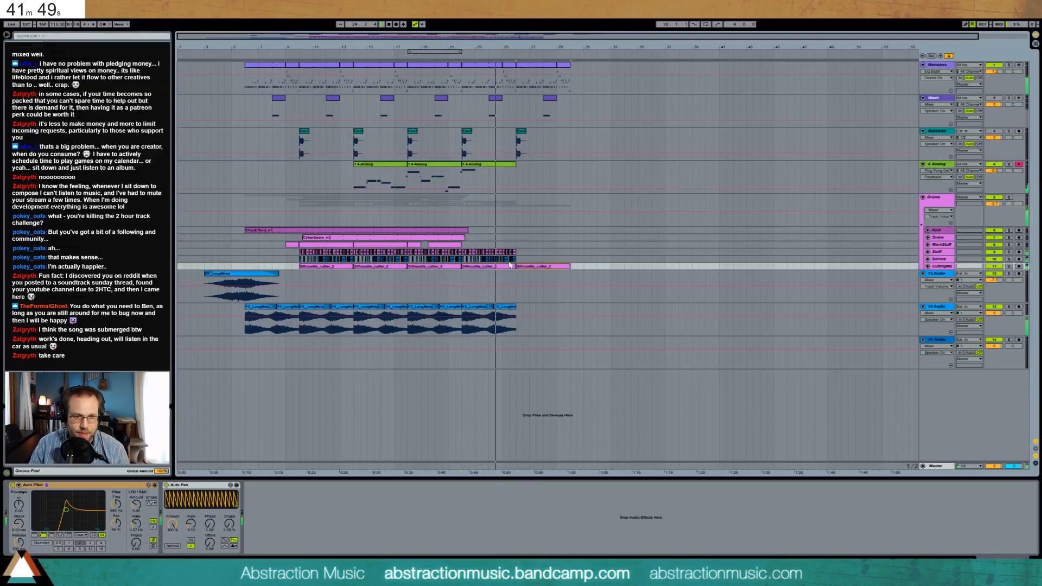
{"action": "left_click", "coordinate": [505, 320]}
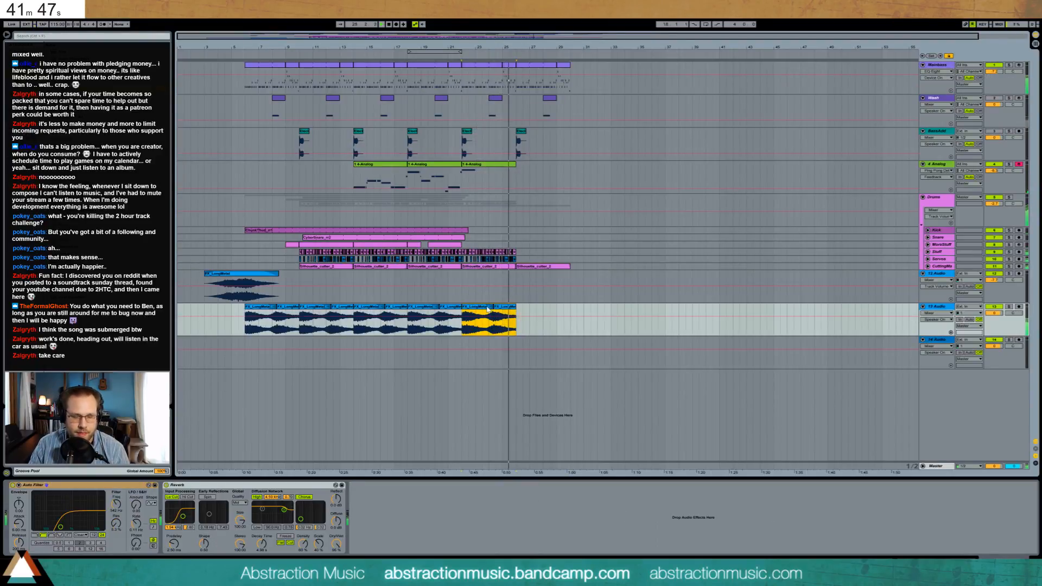
{"action": "key", "text": "ctrl+d"}
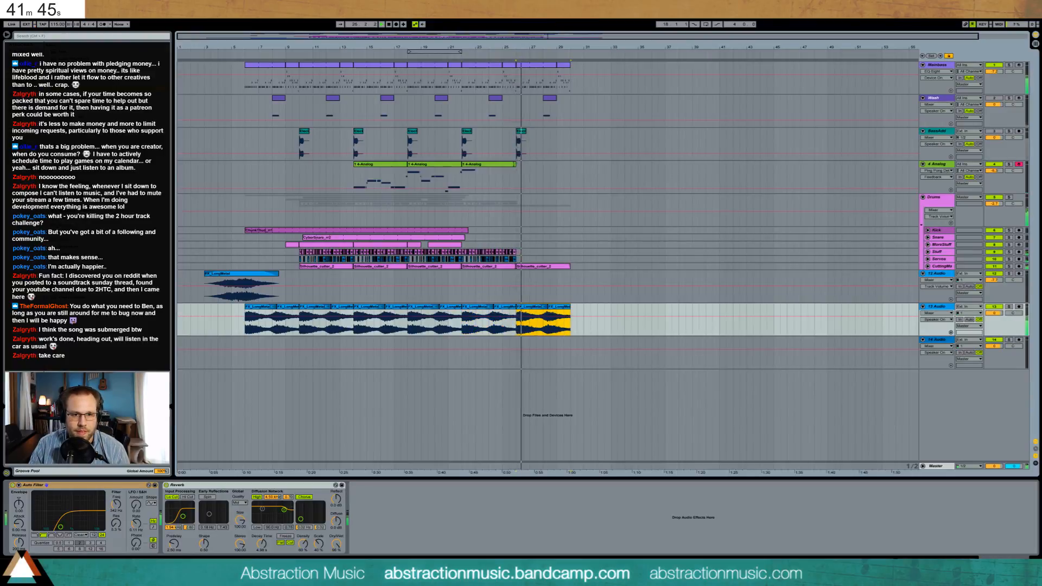
{"action": "left_click", "coordinate": [474, 260]}
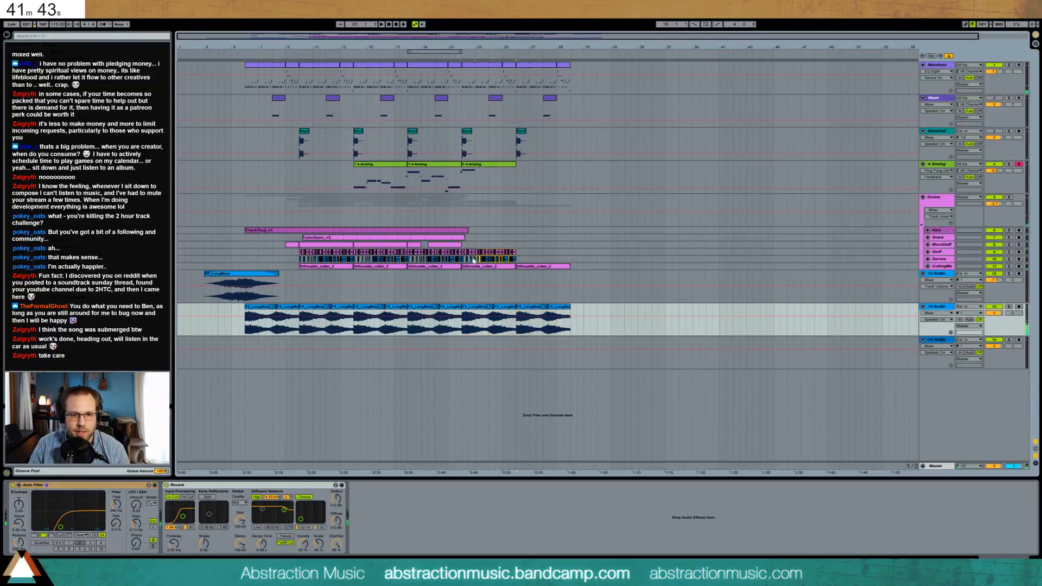
{"action": "key", "text": "ctrl+d"}
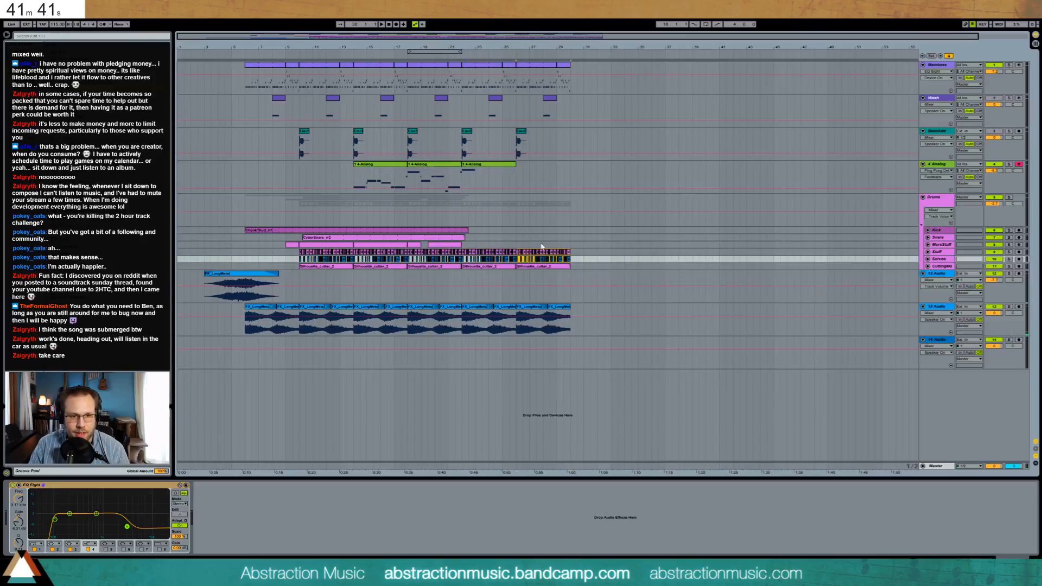
Insert a new MIDI track below the 4-Analog track and load an Analog instrument on it.
{"action": "left_click", "coordinate": [518, 105]}
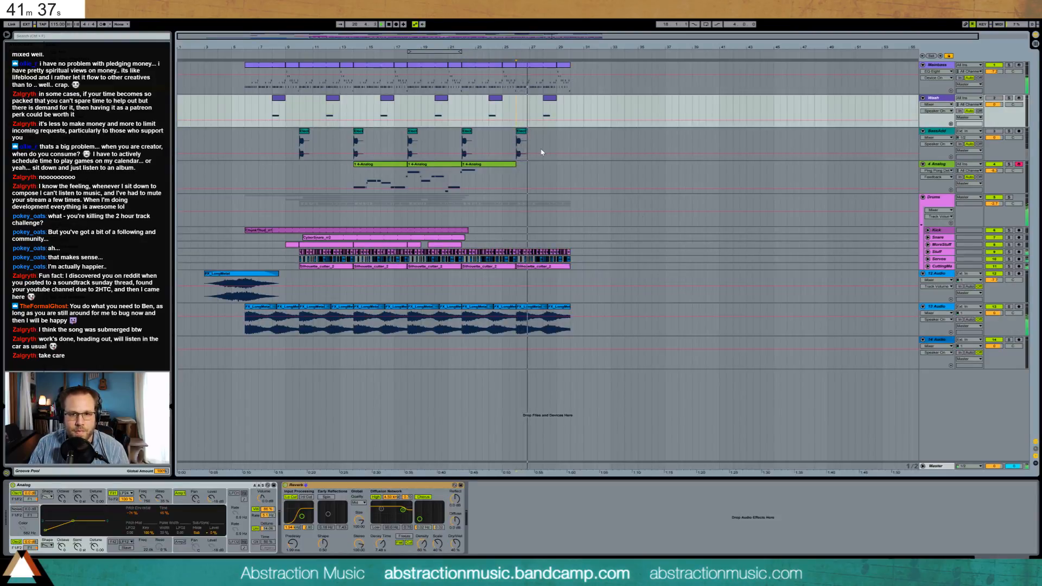
{"action": "left_click", "coordinate": [934, 167]}
{"action": "key", "text": "ctrl+shift+t"}
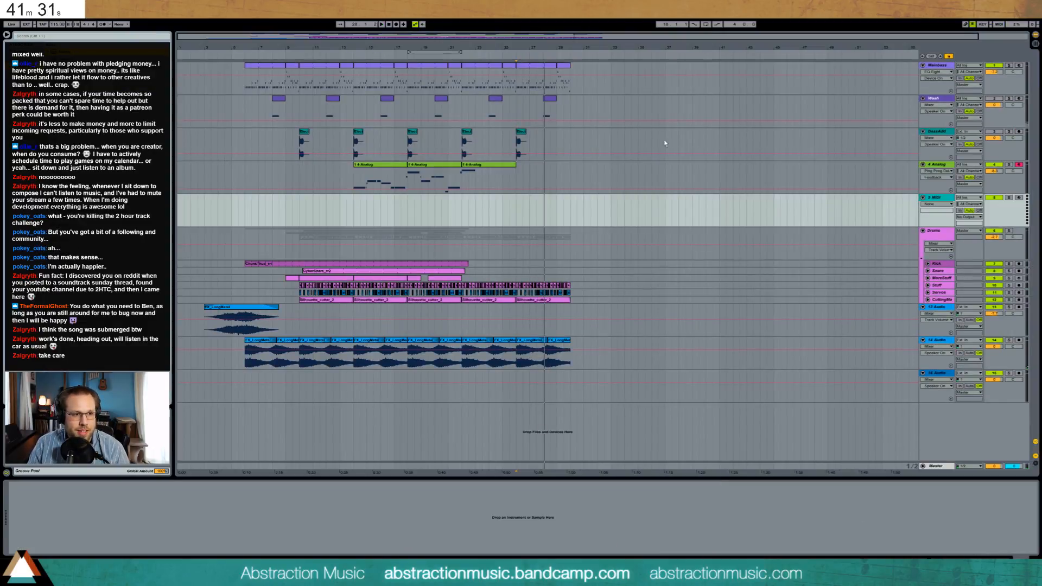
{"action": "left_click_drag", "start_coordinate": [533, 216], "coordinate": [613, 199]}
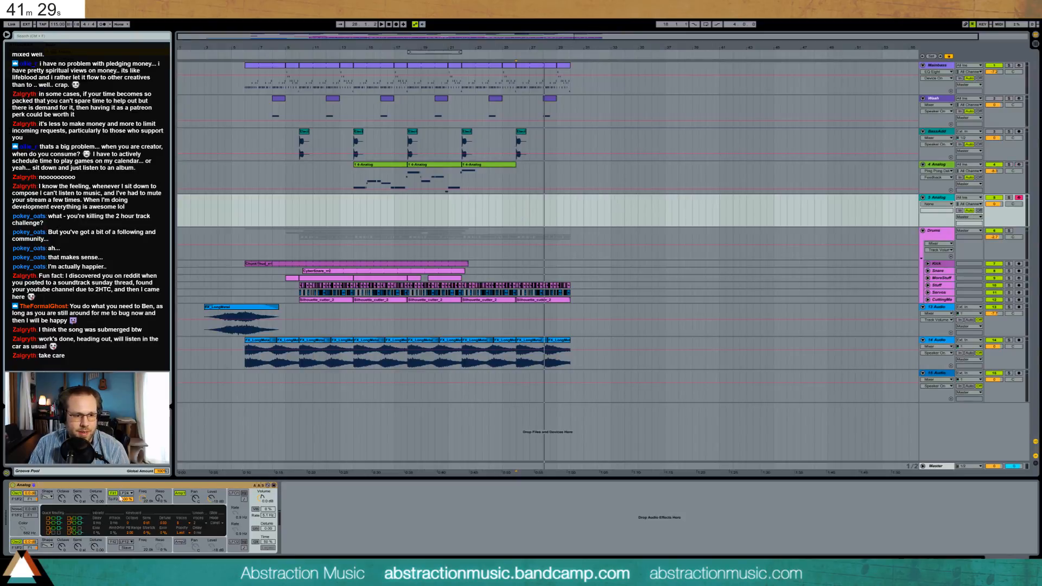
Enable unison on the new Analog, adjust its detune amount, and slightly detune oscillators 1 and 2.
{"action": "left_click", "coordinate": [255, 528]}
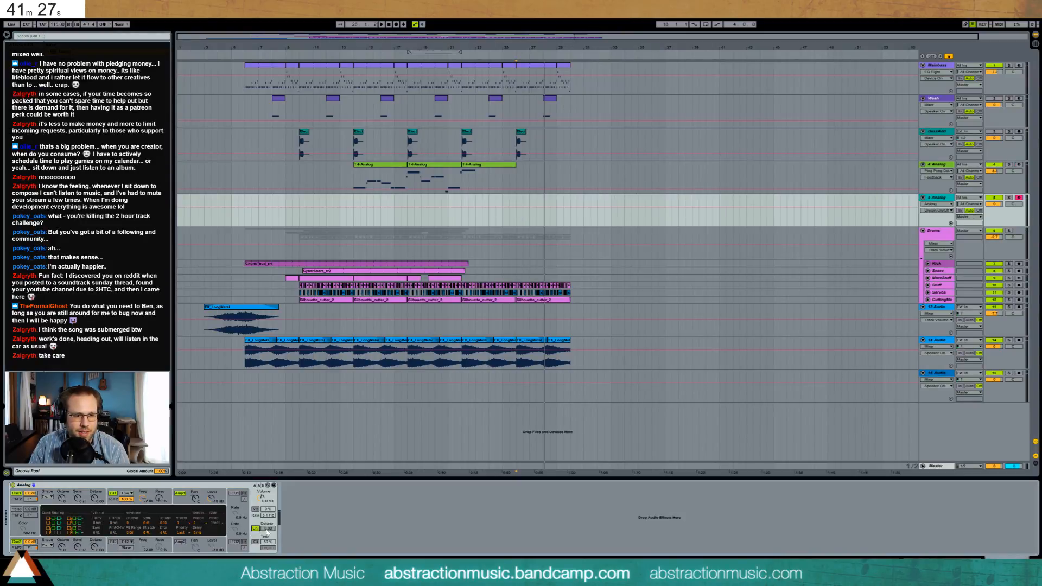
{"action": "left_click_drag", "start_coordinate": [266, 531], "coordinate": [265, 539]}
{"action": "left_click", "coordinate": [95, 498]}
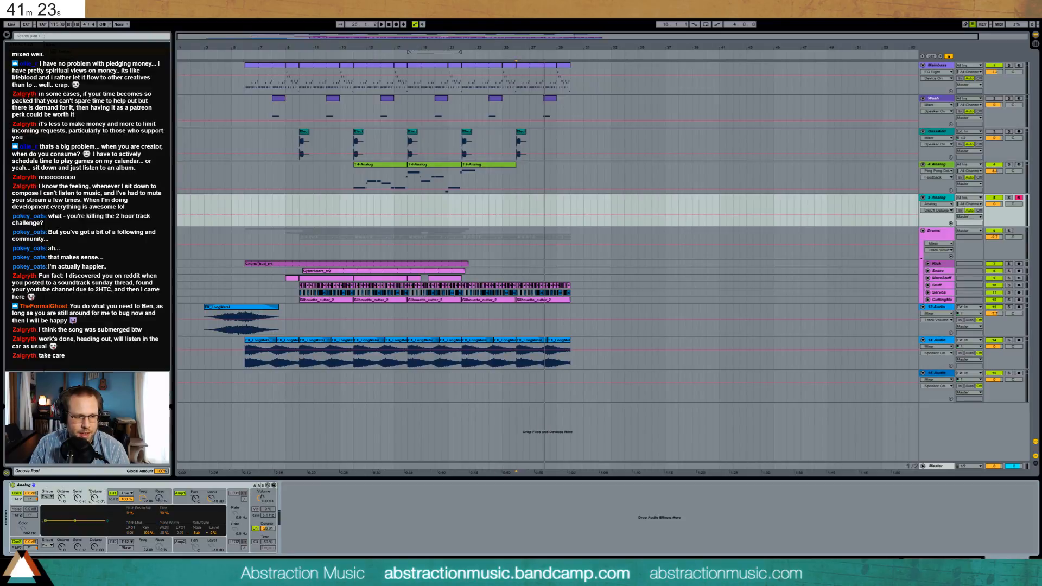
{"action": "left_click_drag", "start_coordinate": [95, 498], "coordinate": [94, 496]}
{"action": "left_click_drag", "start_coordinate": [98, 546], "coordinate": [97, 549]}
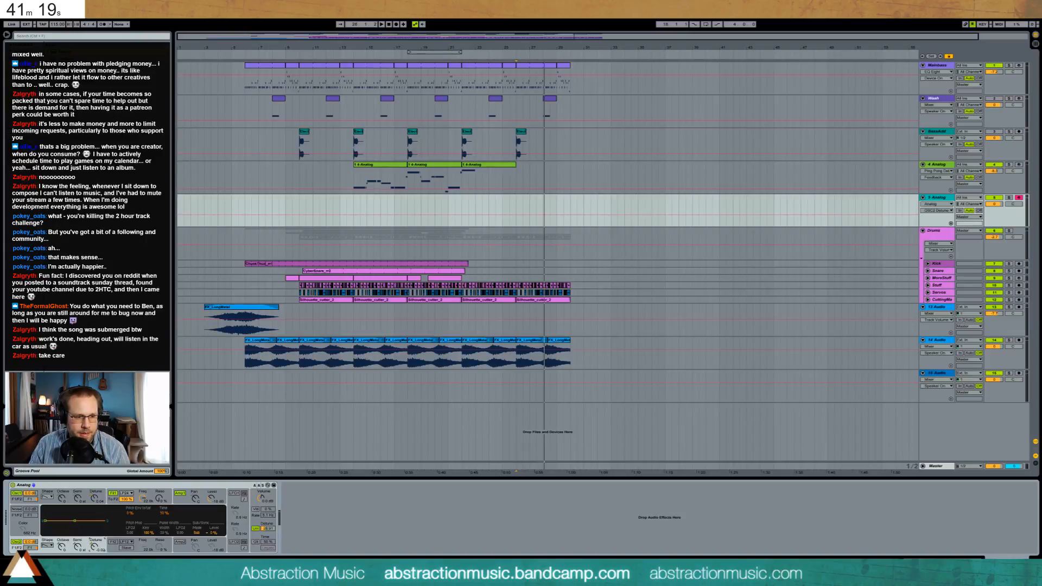
{"action": "left_click_drag", "start_coordinate": [96, 548], "coordinate": [96, 543]}
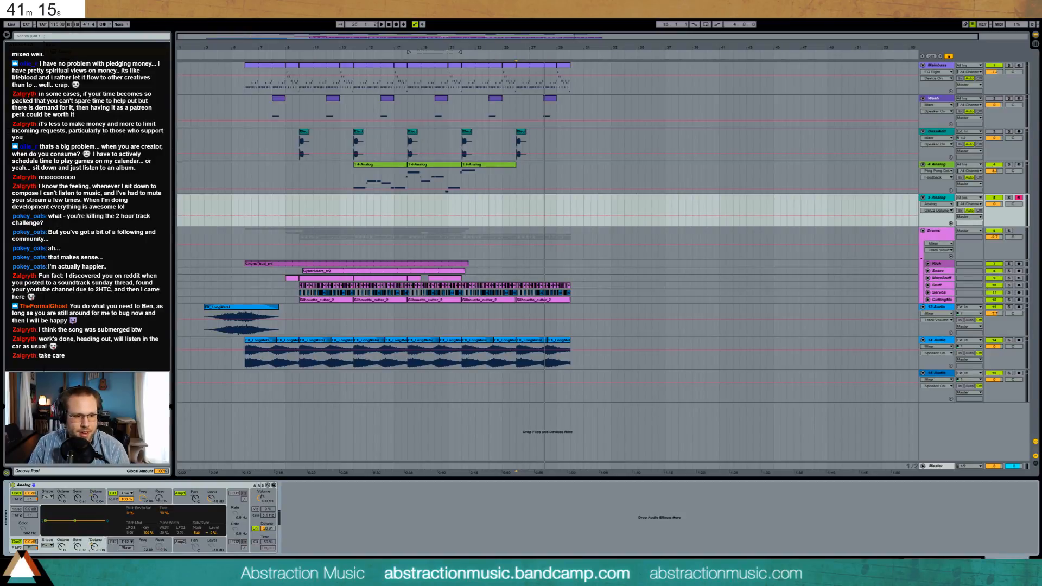
{"action": "left_click", "coordinate": [96, 497]}
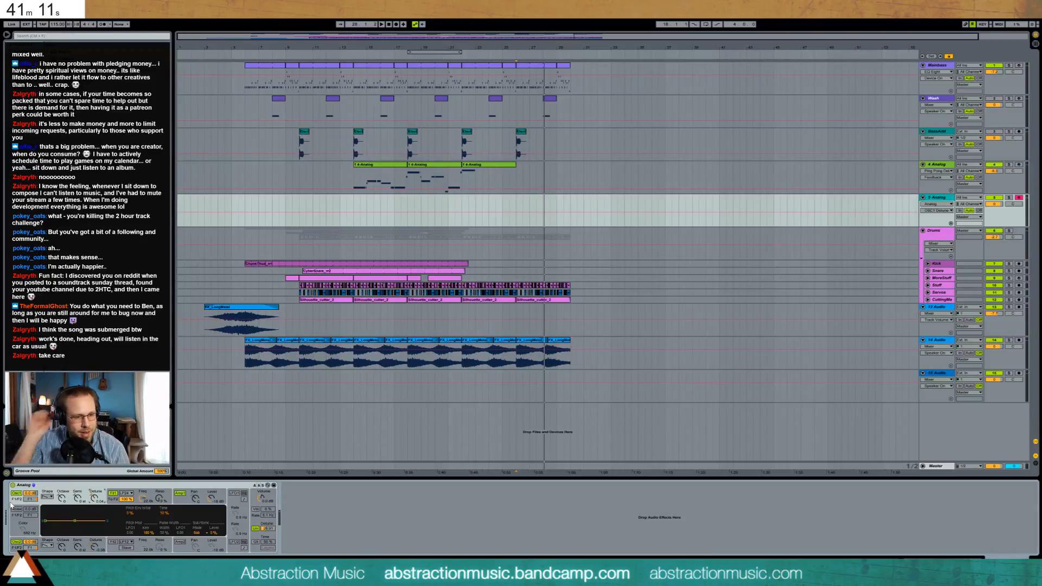
Lower the Analog's filter 1 frequency and shape the filter envelope with a slower attack and adjusted frequency modulation.
{"action": "left_click_drag", "start_coordinate": [143, 498], "coordinate": [143, 510]}
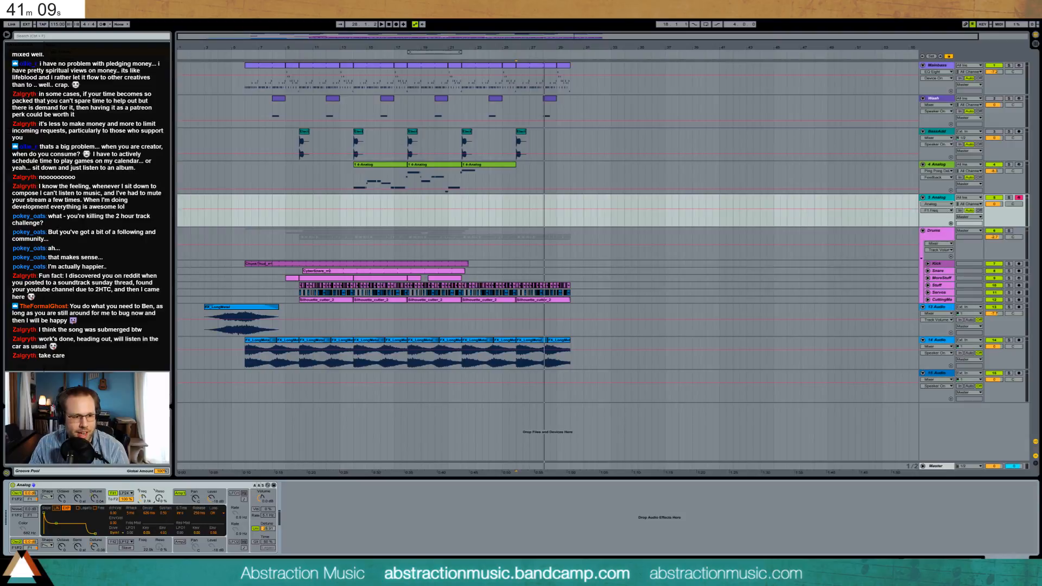
{"action": "left_click_drag", "start_coordinate": [44, 514], "coordinate": [69, 523]}
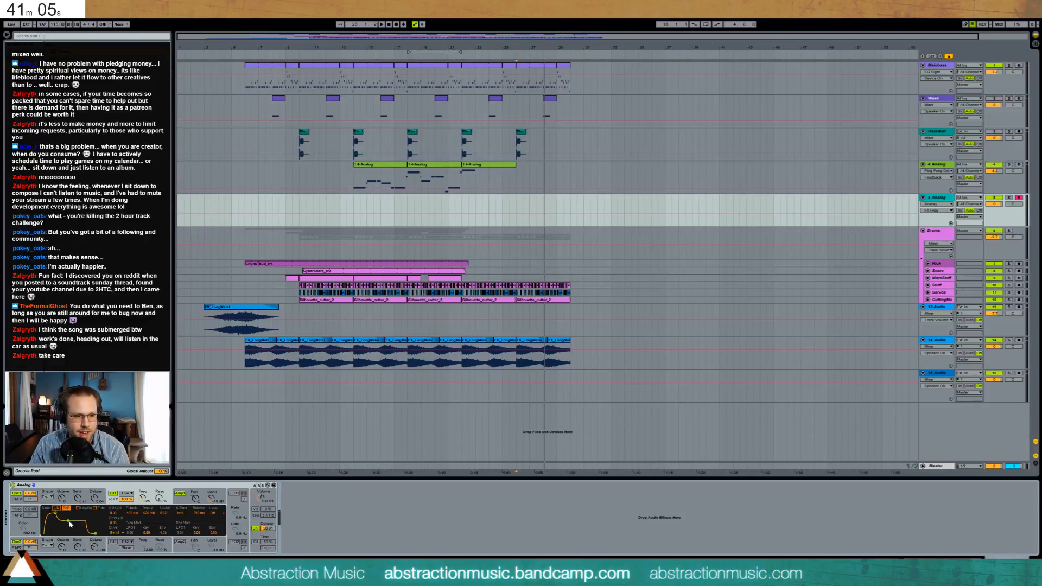
{"action": "left_click_drag", "start_coordinate": [164, 533], "coordinate": [164, 527]}
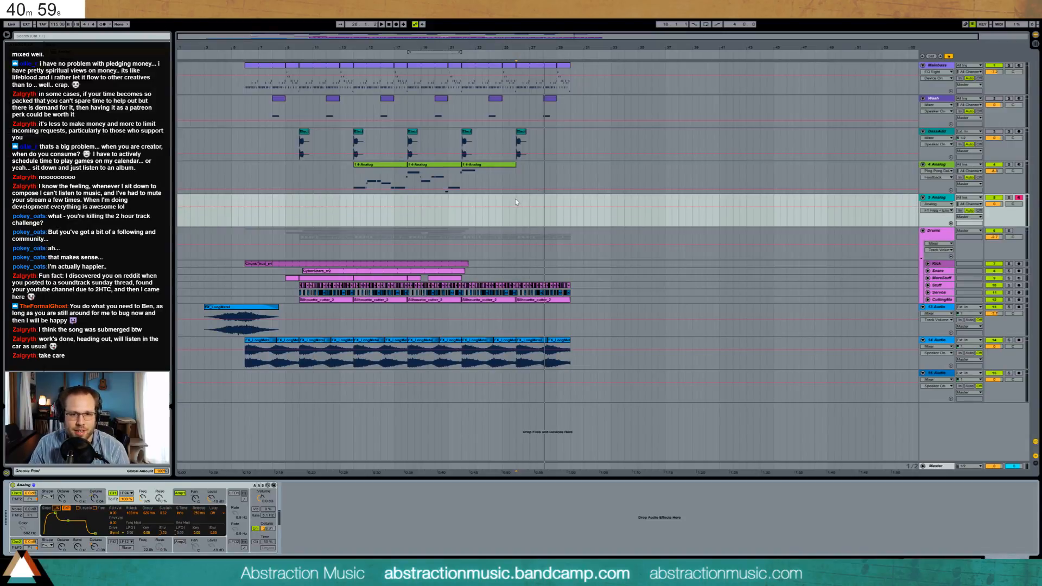
Insert an empty two-bar MIDI clip at bar 26 on the new Analog track.
{"action": "left_click_drag", "start_coordinate": [516, 210], "coordinate": [545, 210]}
{"action": "key", "text": "ctrl+shift+m"}
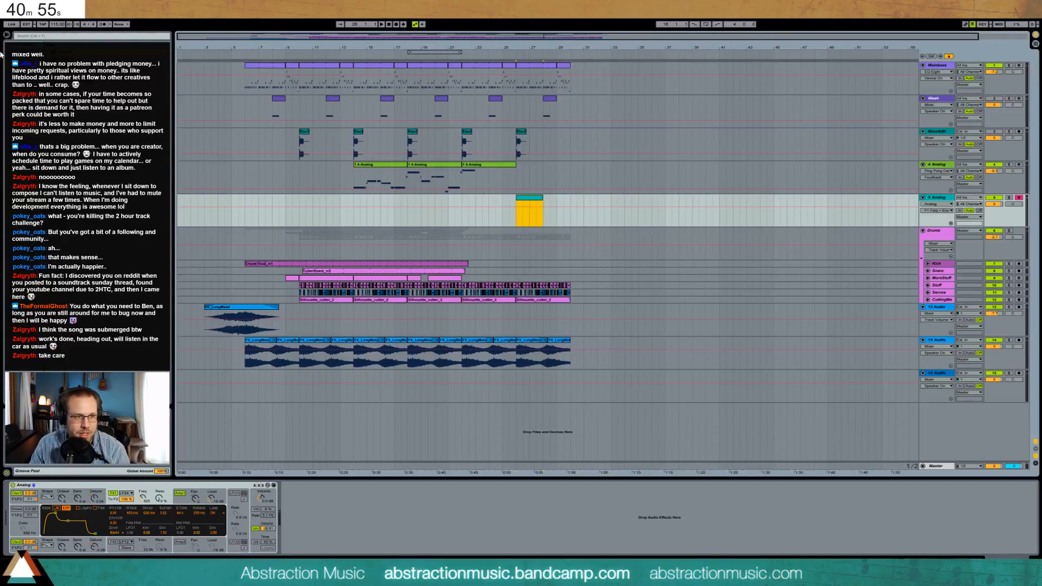
Increase the number of voices in the new Analog's global settings.
{"action": "left_click", "coordinate": [259, 523]}
{"action": "left_click", "coordinate": [201, 523]}
{"action": "left_click", "coordinate": [201, 532]}
{"action": "left_click", "coordinate": [183, 523]}
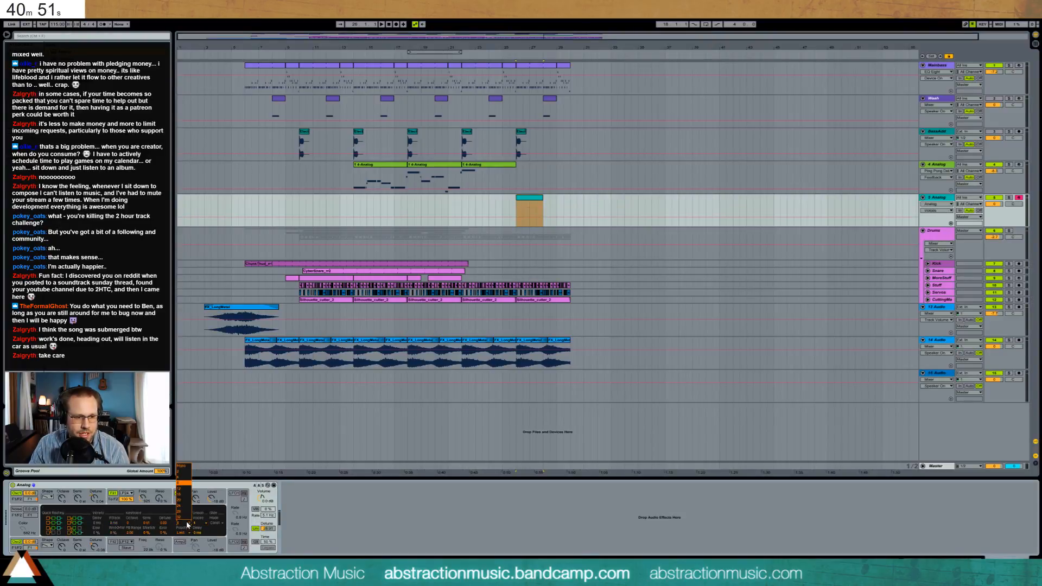
{"action": "left_click", "coordinate": [182, 494]}
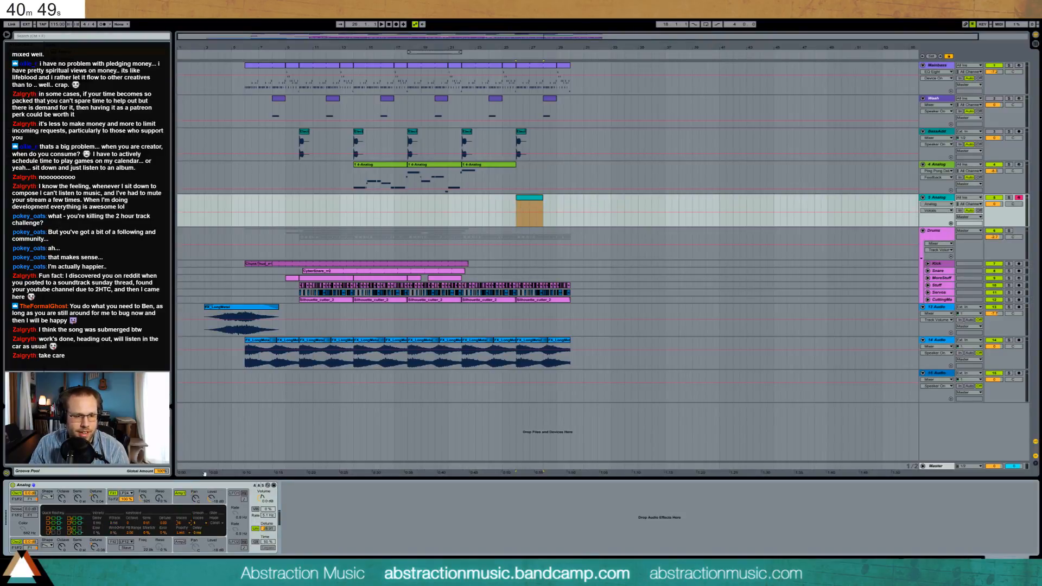
{"action": "left_click", "coordinate": [180, 522]}
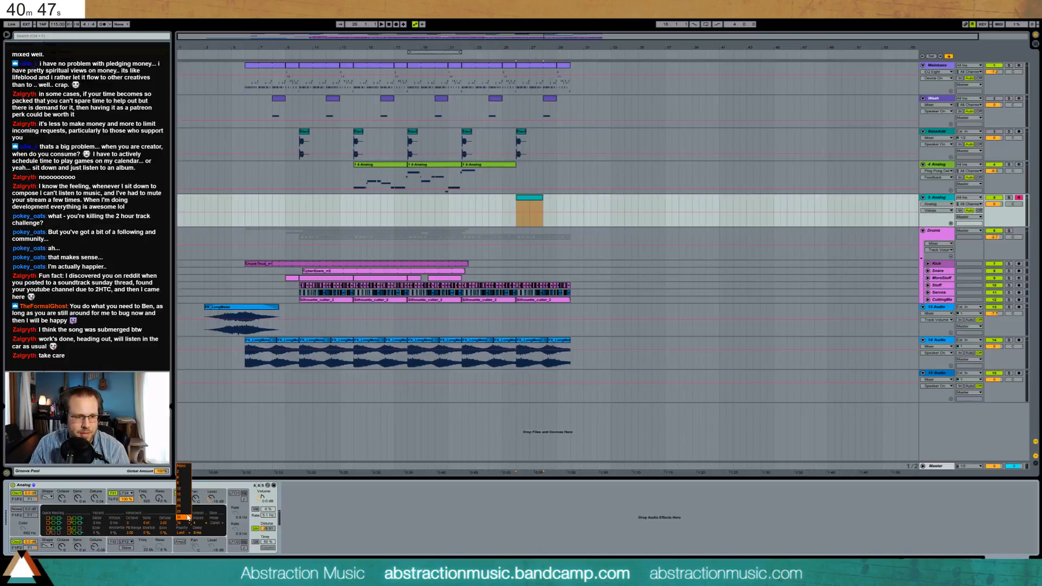
{"action": "left_click", "coordinate": [184, 517]}
Draw three widely spaced sustained notes, each spanning the full length of the new two-bar clip.
{"action": "left_click", "coordinate": [530, 199]}
{"action": "double_click", "coordinate": [530, 199]}
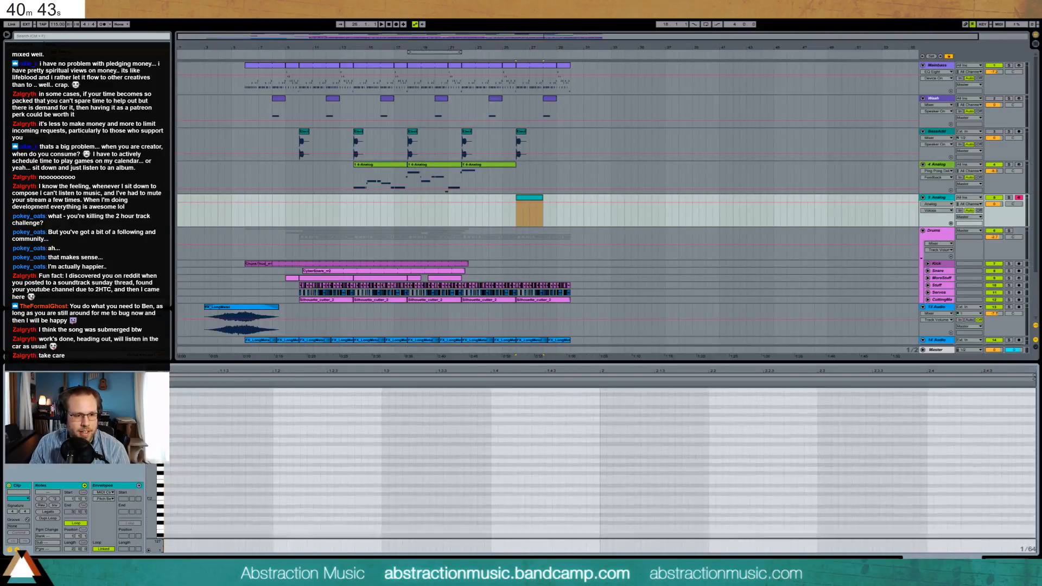
{"action": "double_click", "coordinate": [170, 436]}
{"action": "left_click_drag", "start_coordinate": [169, 437], "coordinate": [1035, 394]}
{"action": "key", "text": "ctrl+2"}
{"action": "key", "text": "ctrl+2"}
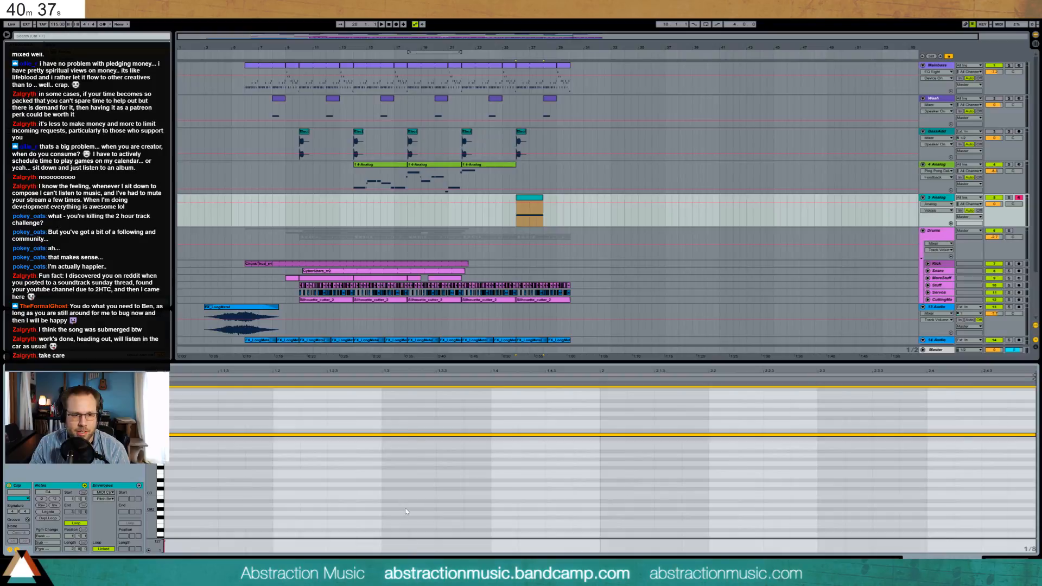
{"action": "double_click", "coordinate": [168, 483]}
{"action": "left_click_drag", "start_coordinate": [168, 484], "coordinate": [1034, 484]}
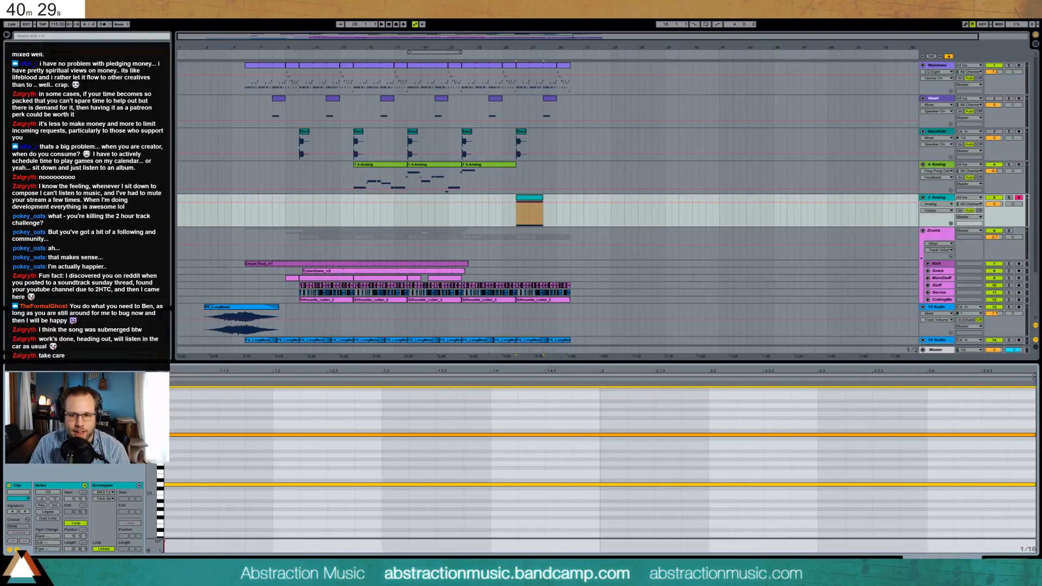
Adjust the Analog's filter 1 frequency, lower the new track's volume, and check the sound in playback from bar 26.
{"action": "key", "text": "shift+Tab"}
{"action": "left_click_drag", "start_coordinate": [142, 498], "coordinate": [143, 500]}
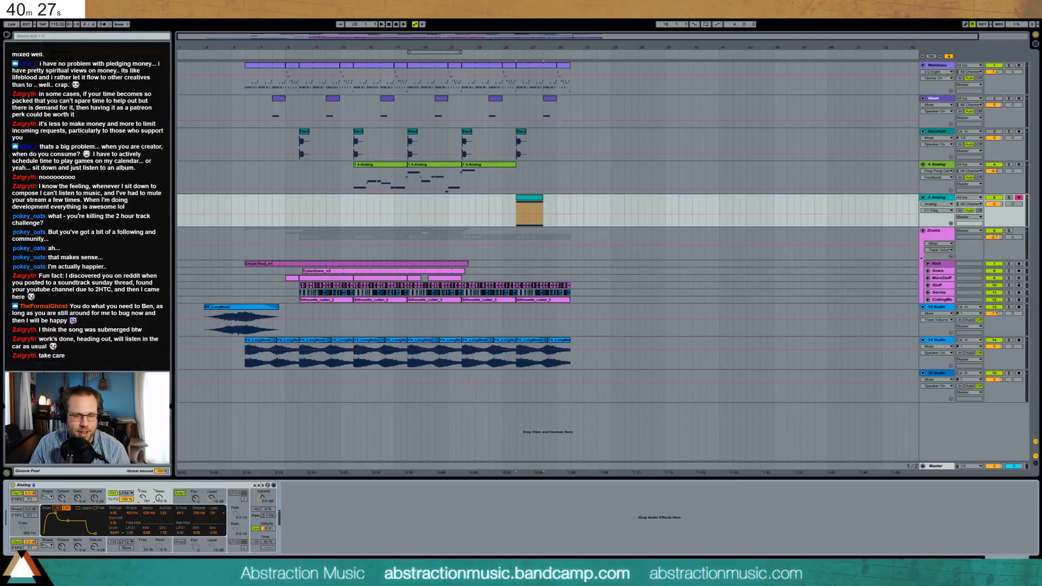
{"action": "left_click_drag", "start_coordinate": [993, 204], "coordinate": [993, 213]}
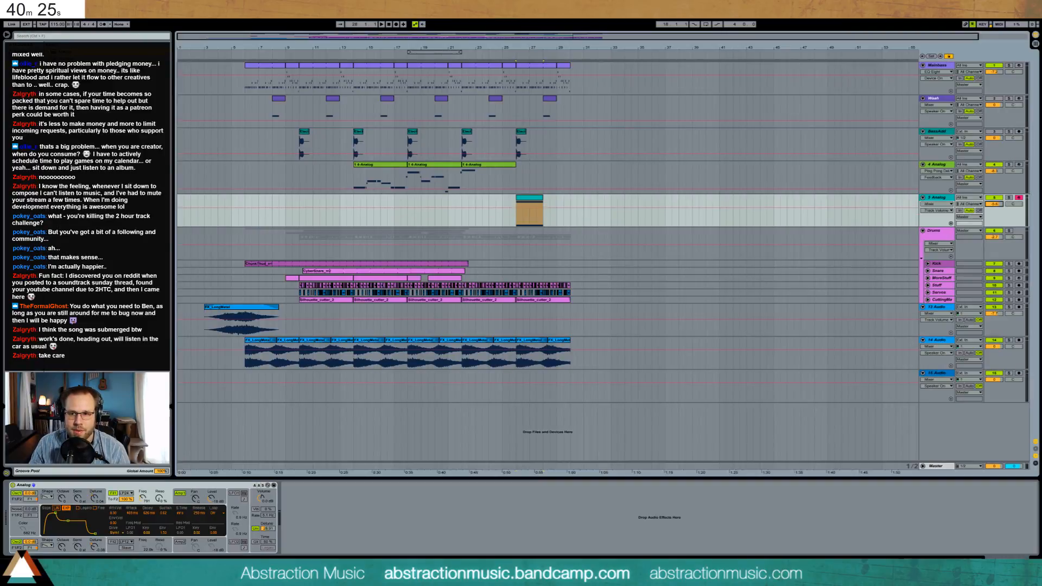
{"action": "key", "text": "space"}
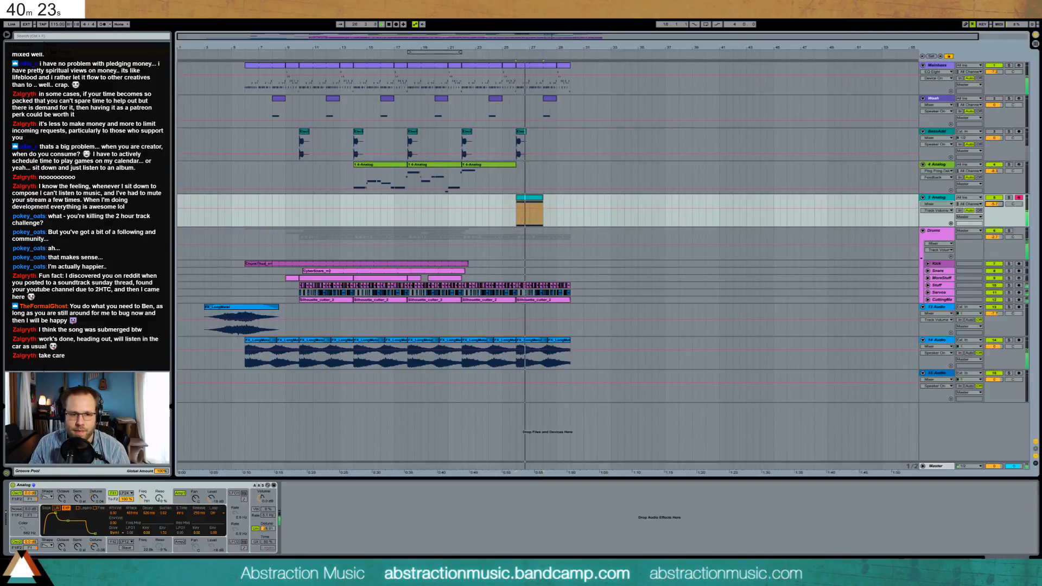
{"action": "key", "text": "space"}
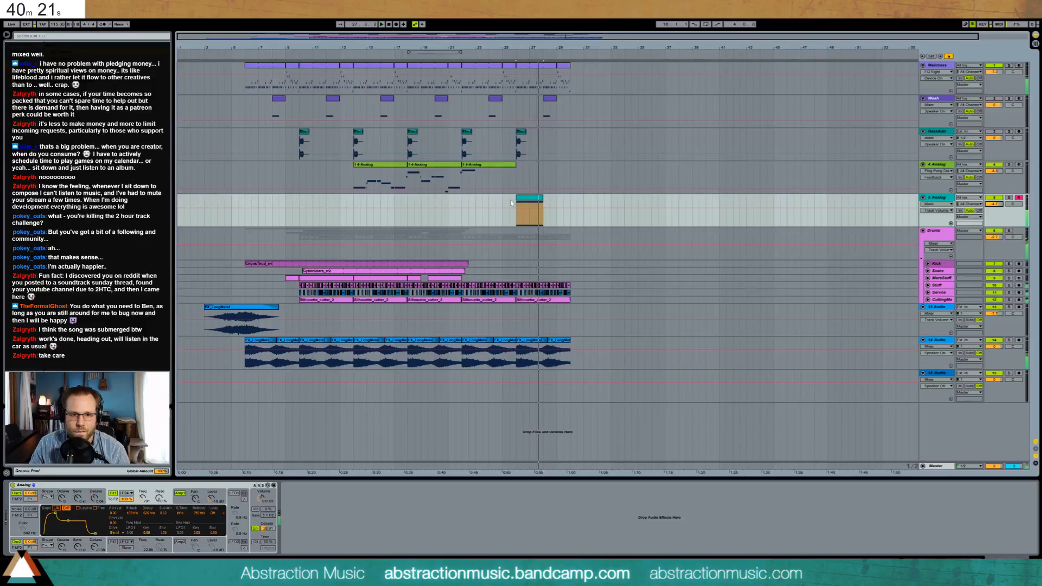
Lower the filter 1 frequency and automate it to rise to the middle of the new clip and fall back by its end.
{"action": "key", "text": "ctrl+z"}
{"action": "left_click_drag", "start_coordinate": [143, 498], "coordinate": [142, 503]}
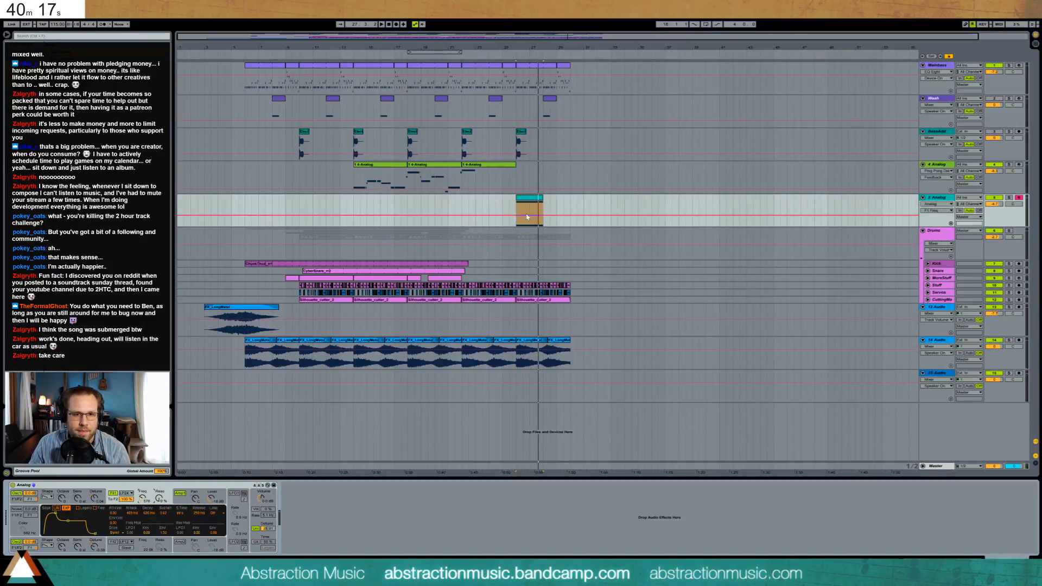
{"action": "left_click_drag", "start_coordinate": [527, 214], "coordinate": [527, 213]}
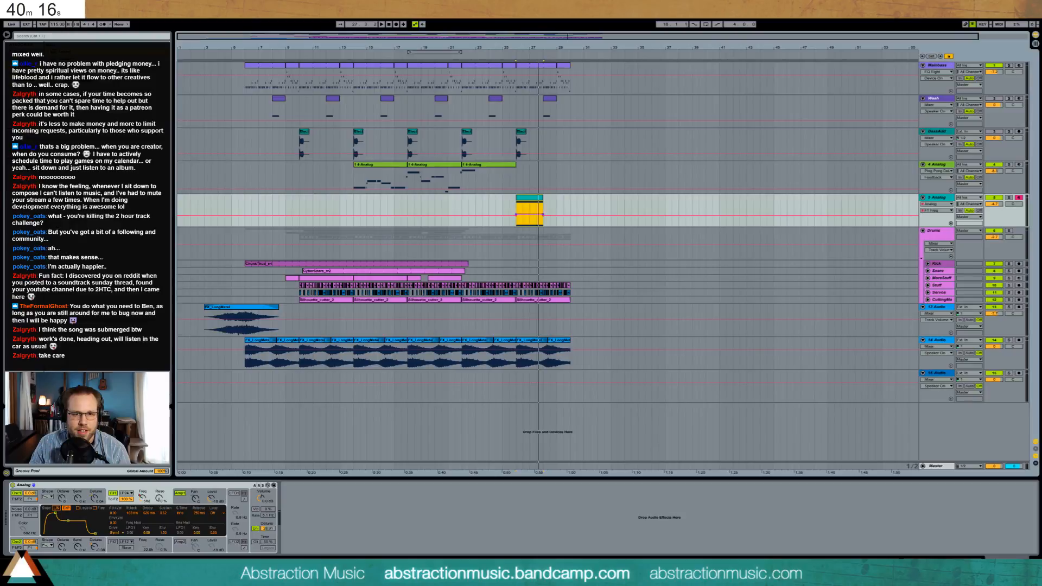
{"action": "left_click", "coordinate": [529, 210]}
{"action": "left_click", "coordinate": [516, 209]}
{"action": "left_click", "coordinate": [543, 209]}
{"action": "left_click", "coordinate": [549, 211]}
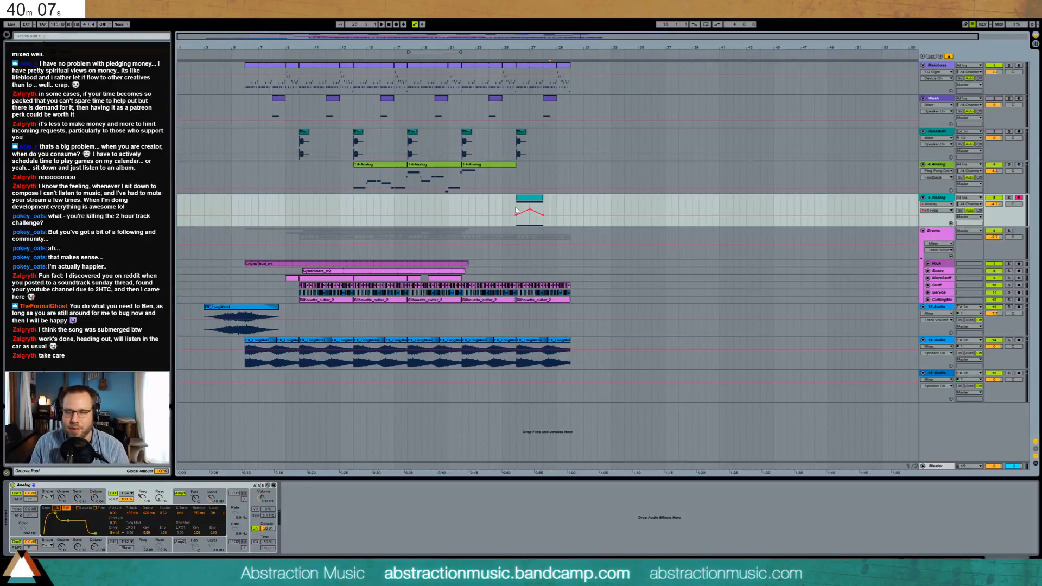
Duplicate the new Analog clip together with its filter automation so it runs to bar 30.
{"action": "left_click", "coordinate": [516, 210]}
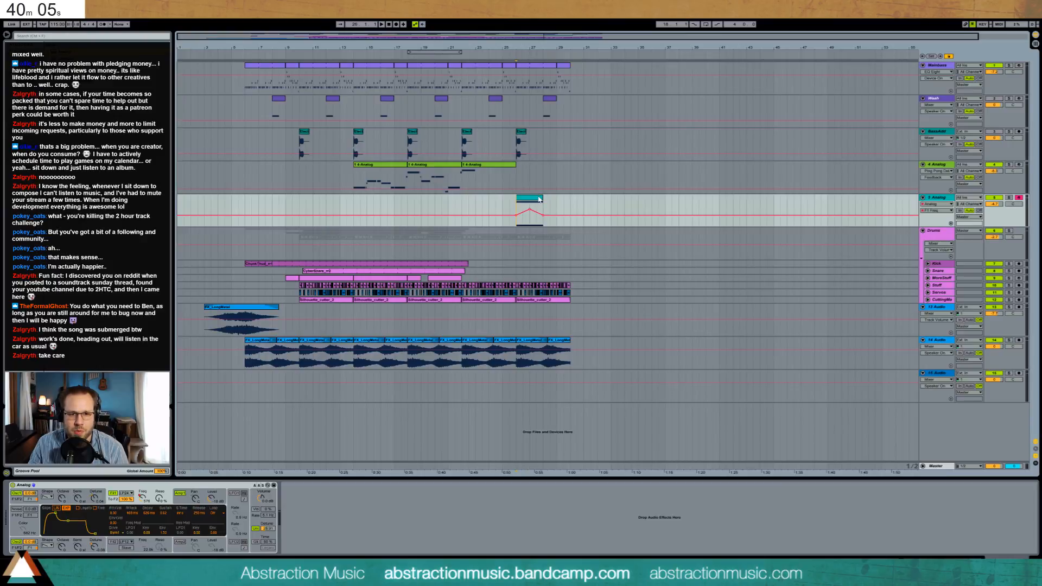
{"action": "key", "text": "ctrl+d"}
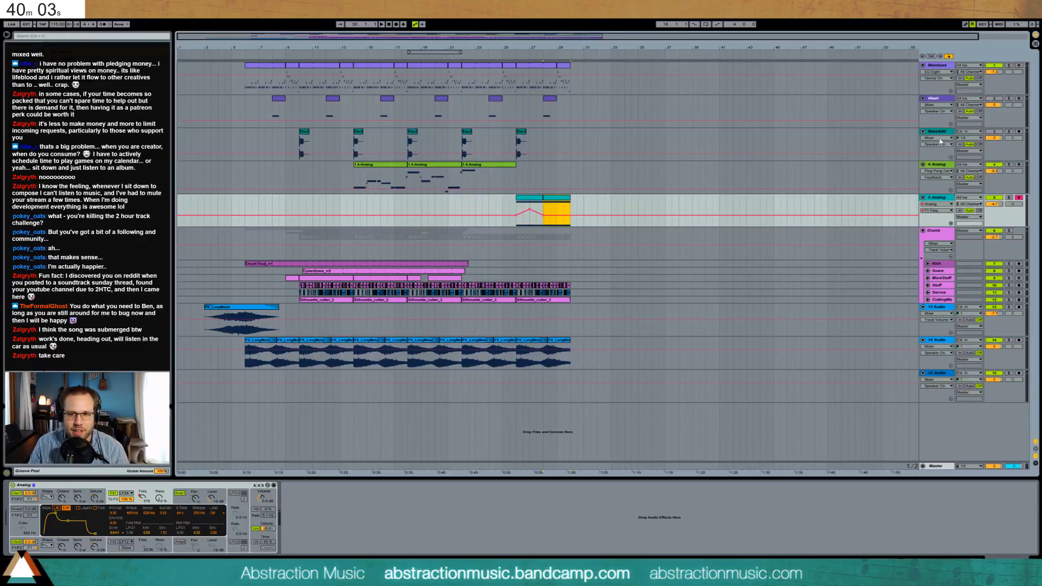
{"action": "key", "text": "ctrl+z"}
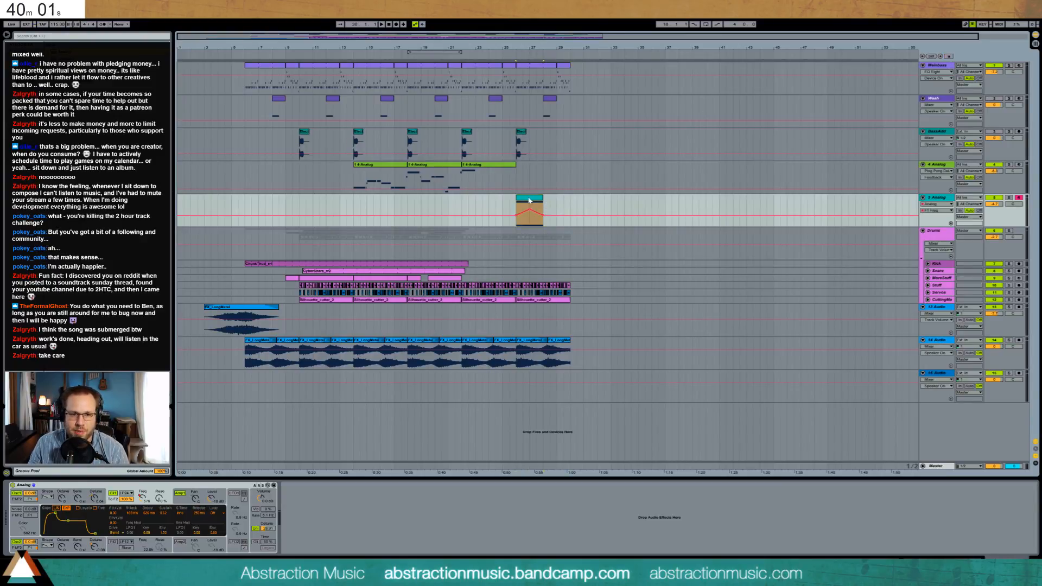
{"action": "left_click", "coordinate": [530, 200]}
{"action": "key", "text": "ctrl+d"}
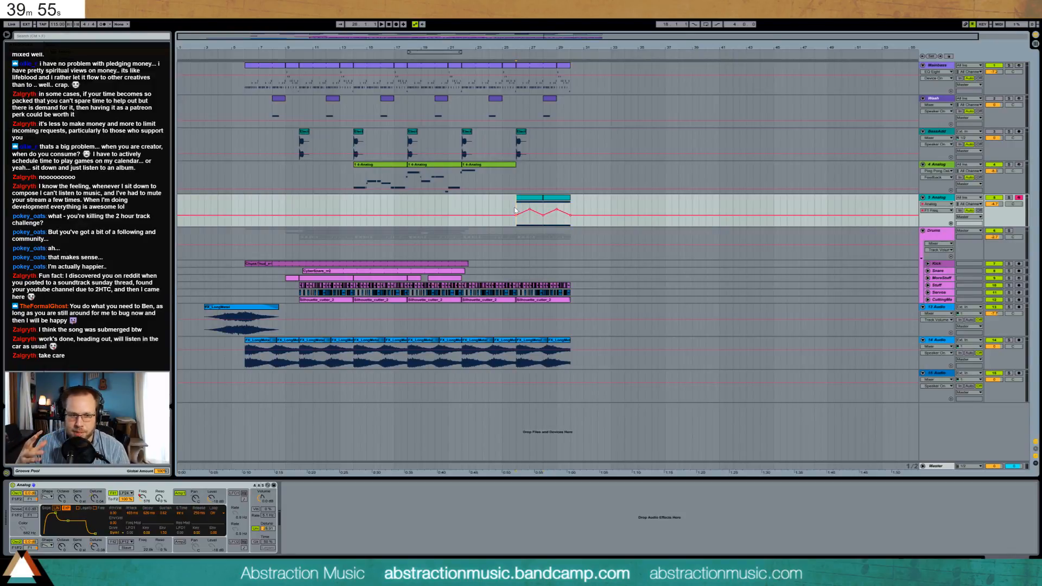
Play from bar 26 and raise both peaks of the filter 1 frequency automation across the new Analog clips.
{"action": "key", "text": "space"}
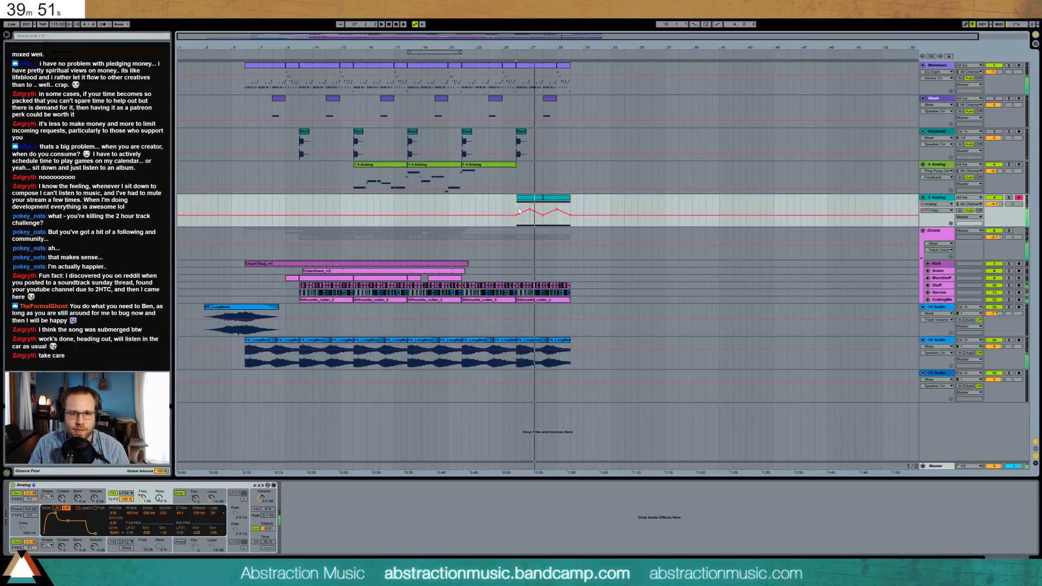
{"action": "left_click_drag", "start_coordinate": [516, 209], "coordinate": [557, 206]}
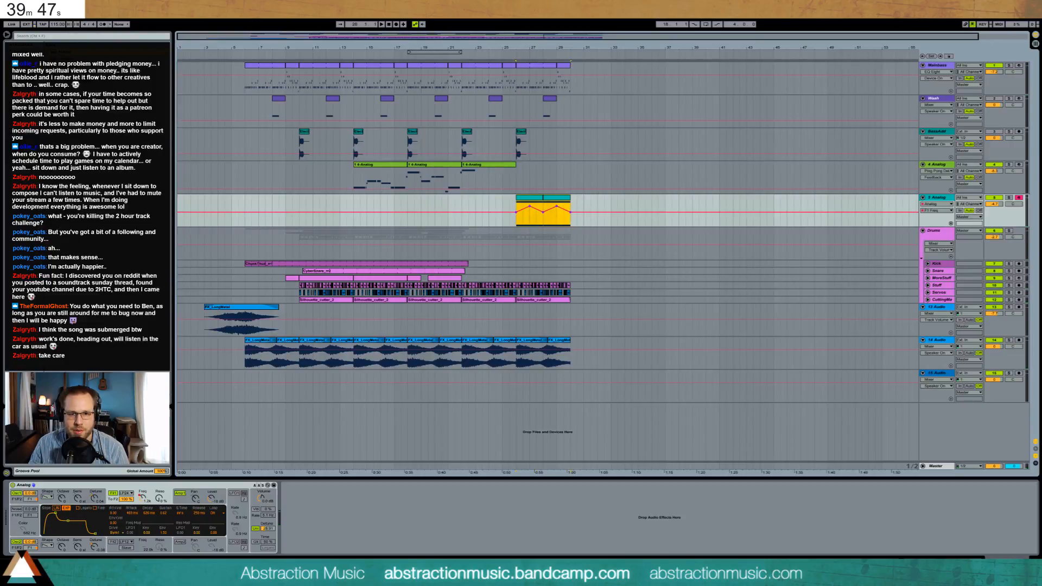
{"action": "key", "text": "space"}
{"action": "left_click", "coordinate": [509, 211]}
{"action": "left_click_drag", "start_coordinate": [508, 211], "coordinate": [569, 217]}
{"action": "left_click", "coordinate": [543, 211]}
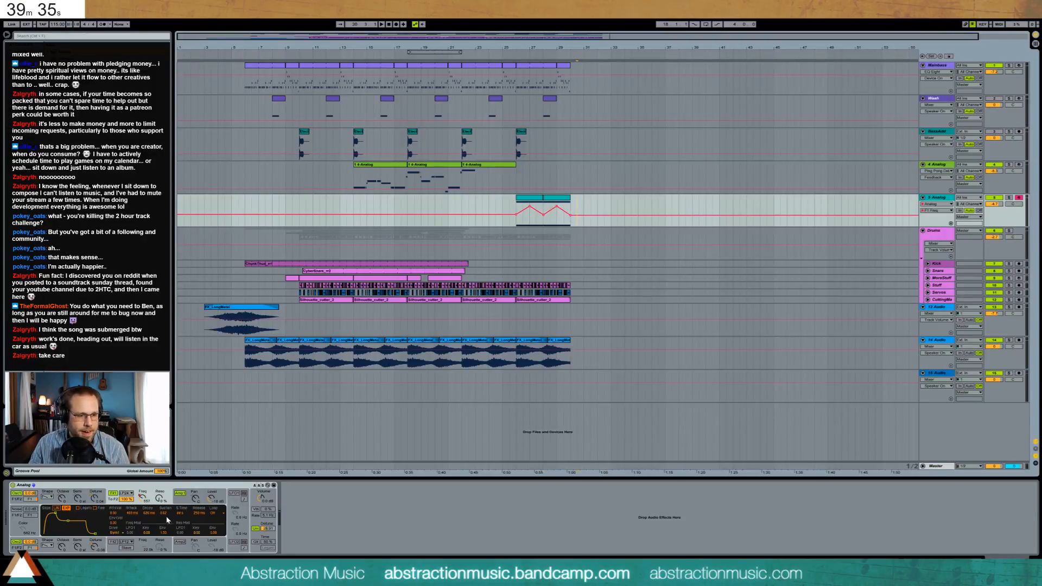
Adjust the Analog's filter 1 resonance and raise the filter envelope's sustain to its full level.
{"action": "left_click_drag", "start_coordinate": [159, 498], "coordinate": [158, 500]}
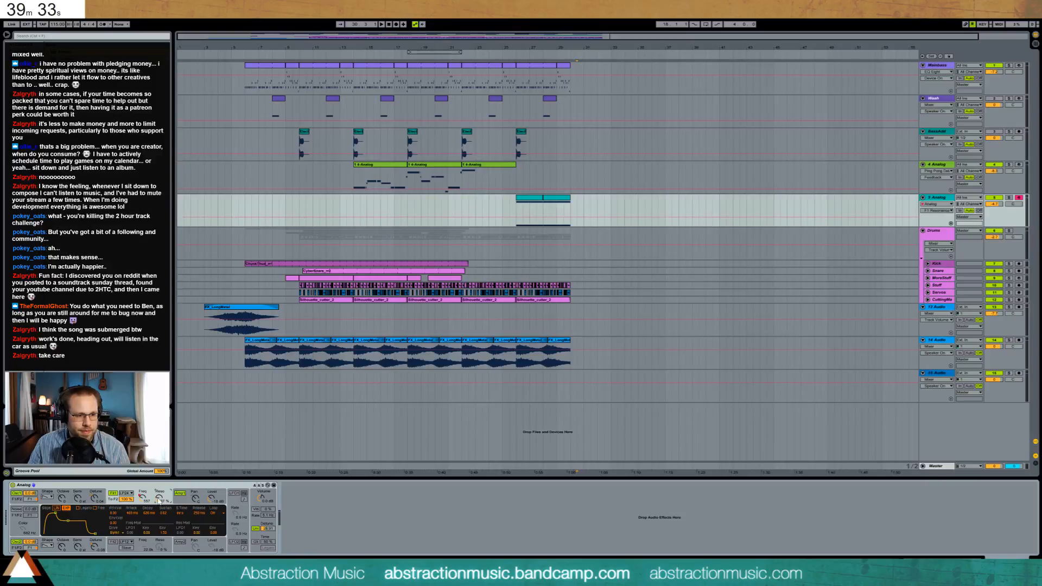
{"action": "left_click_drag", "start_coordinate": [68, 521], "coordinate": [68, 512]}
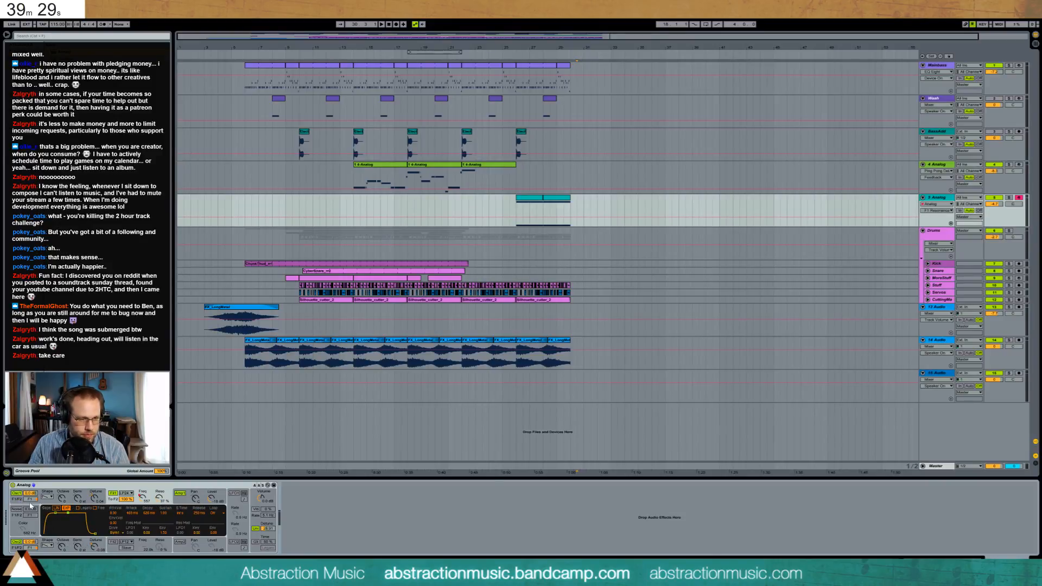
{"action": "left_click", "coordinate": [540, 197]}
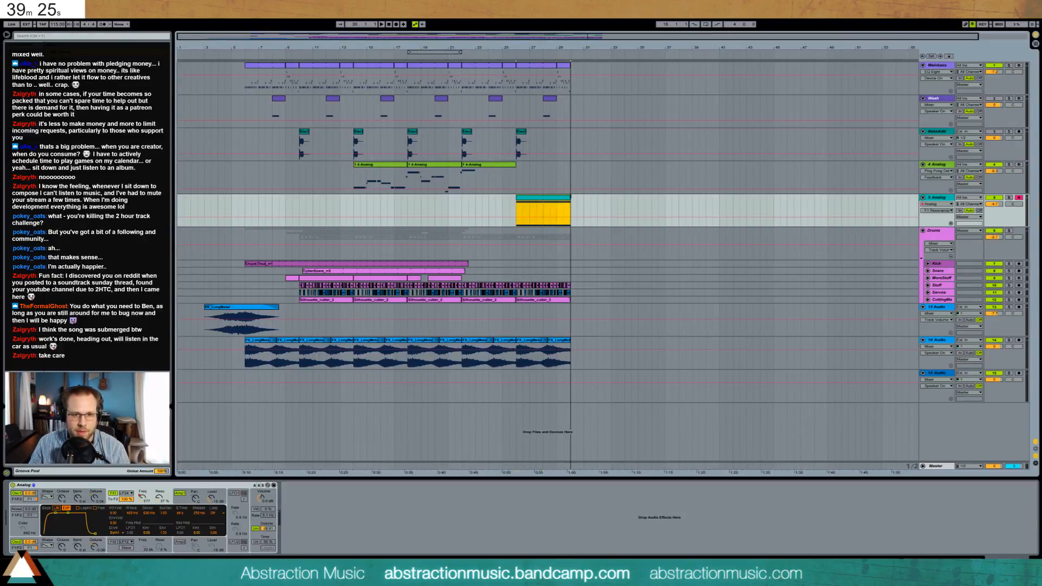
Move the first new clip's lowest note down an octave and add a full-length sustained note just below the middle one.
{"action": "double_click", "coordinate": [543, 197]}
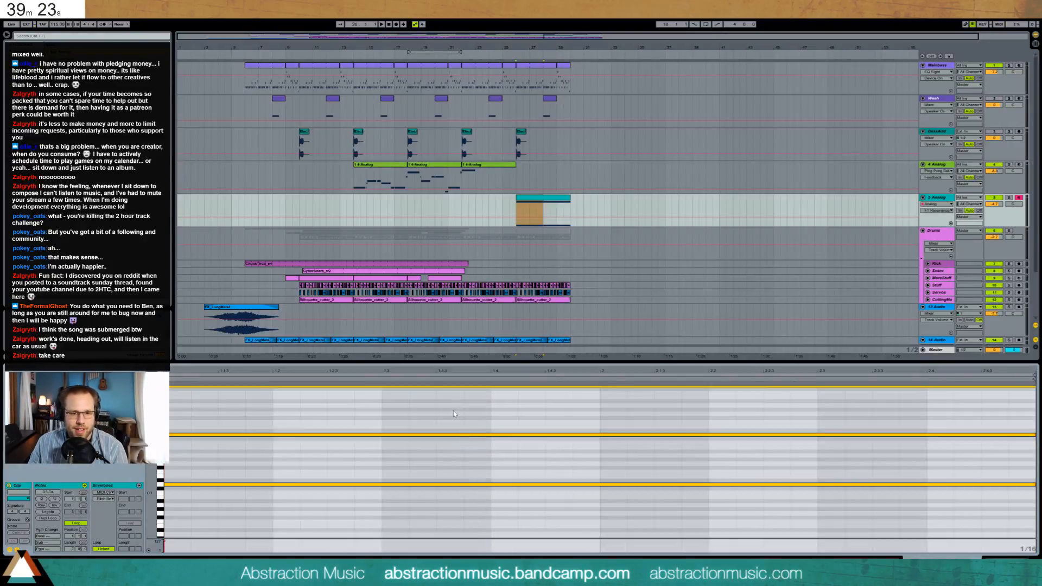
{"action": "key", "text": "shift+Down"}
{"action": "key", "text": "space"}
{"action": "key", "text": "space"}
{"action": "left_click", "coordinate": [770, 485]}
{"action": "key", "text": "shift+Up"}
{"action": "left_click", "coordinate": [171, 455]}
{"action": "left_click_drag", "start_coordinate": [170, 455], "coordinate": [1019, 443]}
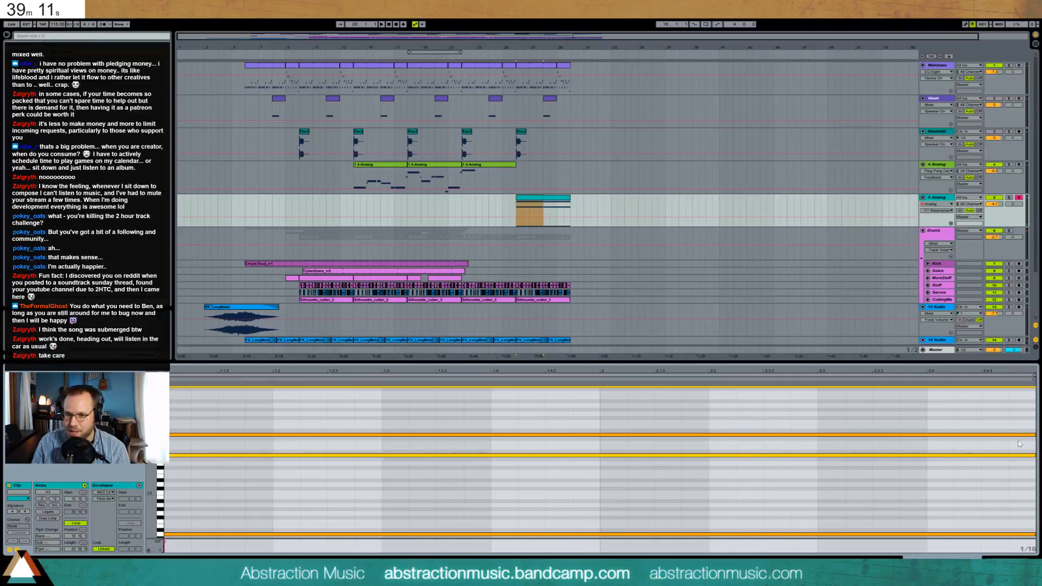
{"action": "key", "text": "shift+Tab"}
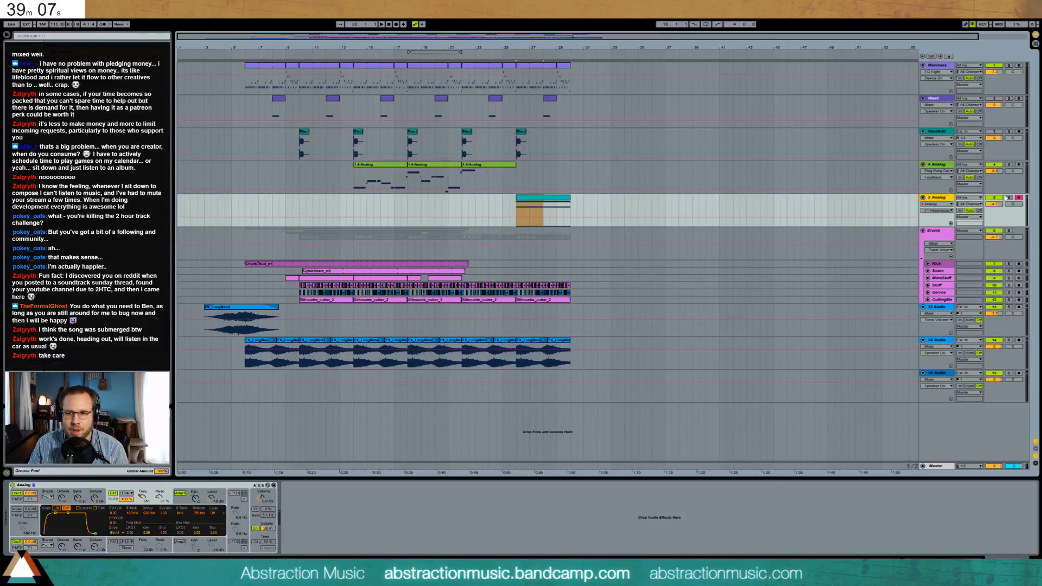
Adjust the new Analog track's volume and add an Overdrive after the synth, tuning its drive and tone.
{"action": "left_click_drag", "start_coordinate": [999, 204], "coordinate": [1000, 202]}
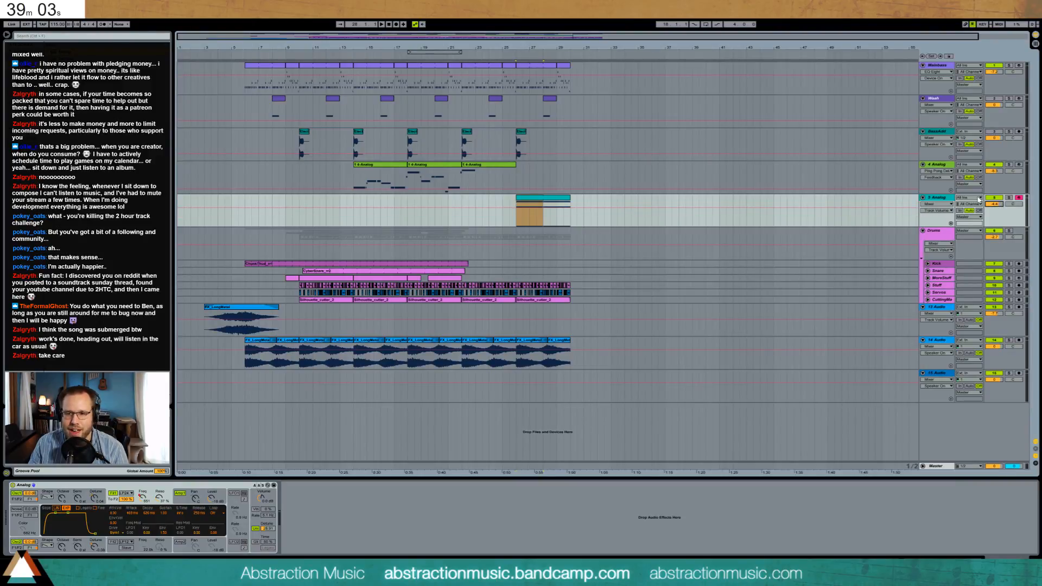
{"action": "left_click", "coordinate": [539, 199]}
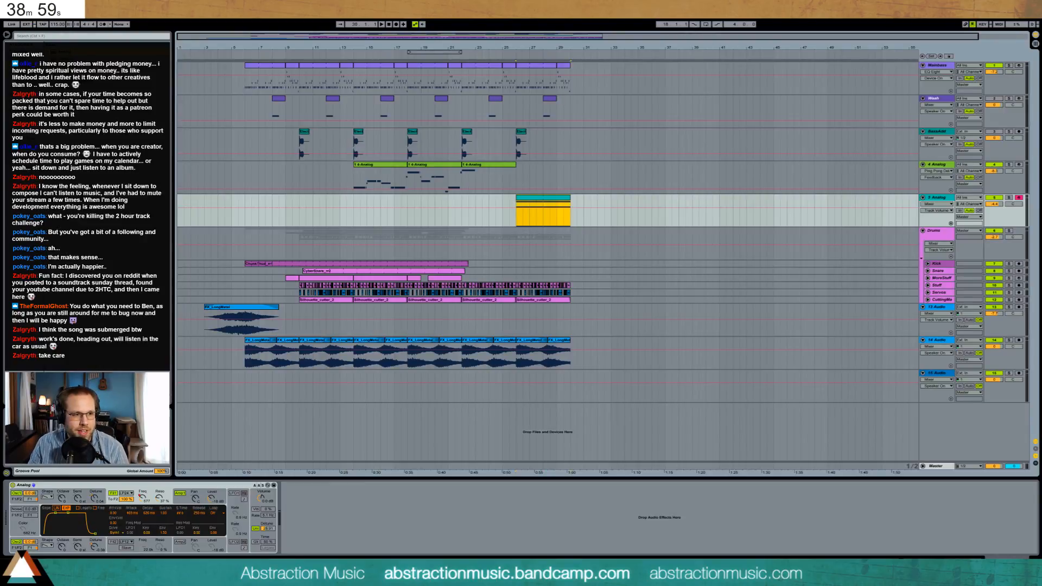
{"action": "key", "text": "ctrl+f"}
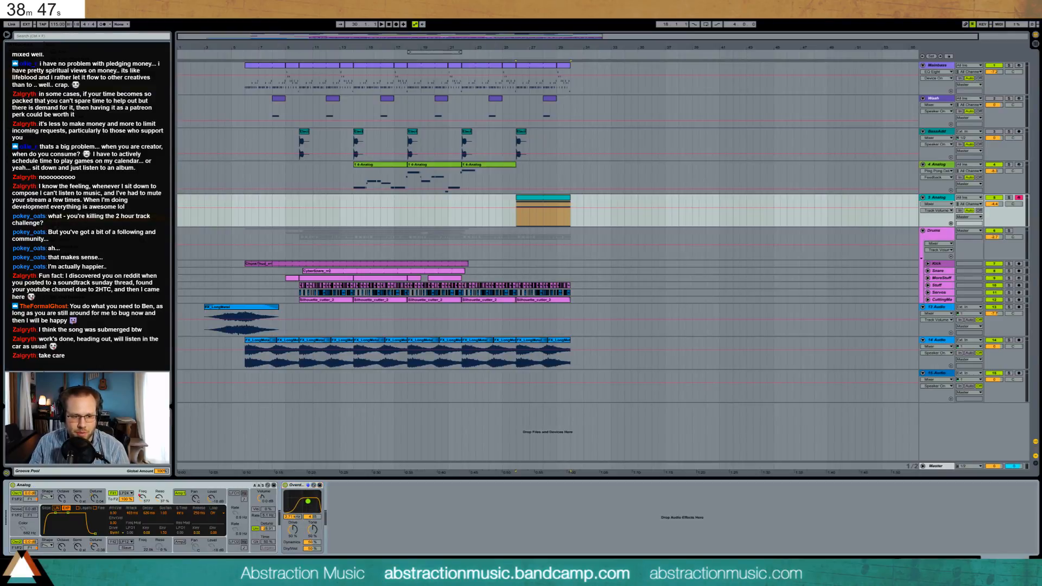
{"action": "left_click_drag", "start_coordinate": [300, 525], "coordinate": [301, 530]}
{"action": "left_click_drag", "start_coordinate": [312, 547], "coordinate": [313, 529]}
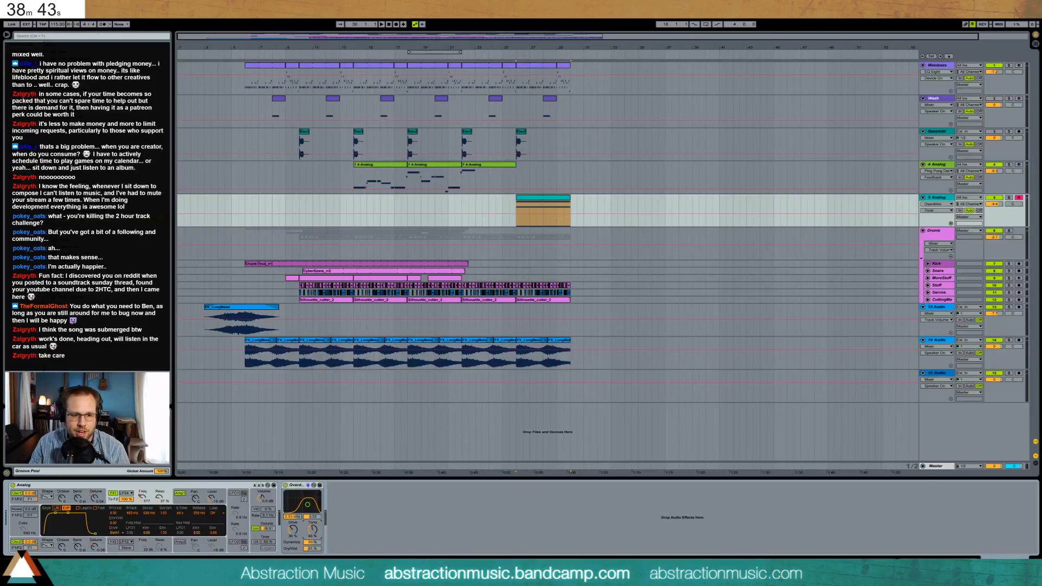
Solo the new Analog track, play it from bar 26, and raise the Overdrive's filter frequency.
{"action": "left_click", "coordinate": [686, 194]}
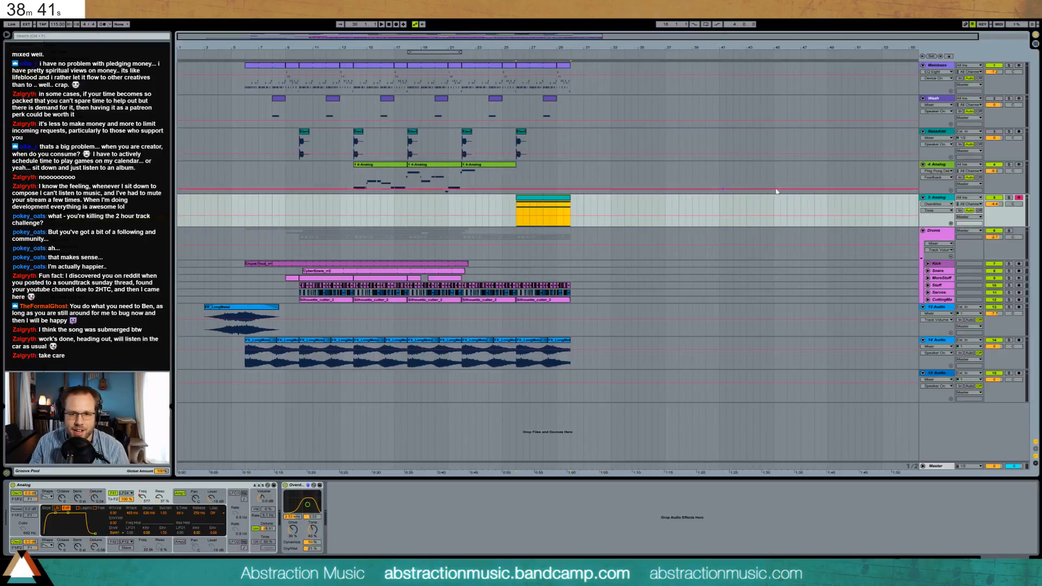
{"action": "left_click", "coordinate": [1008, 198]}
{"action": "key", "text": "space"}
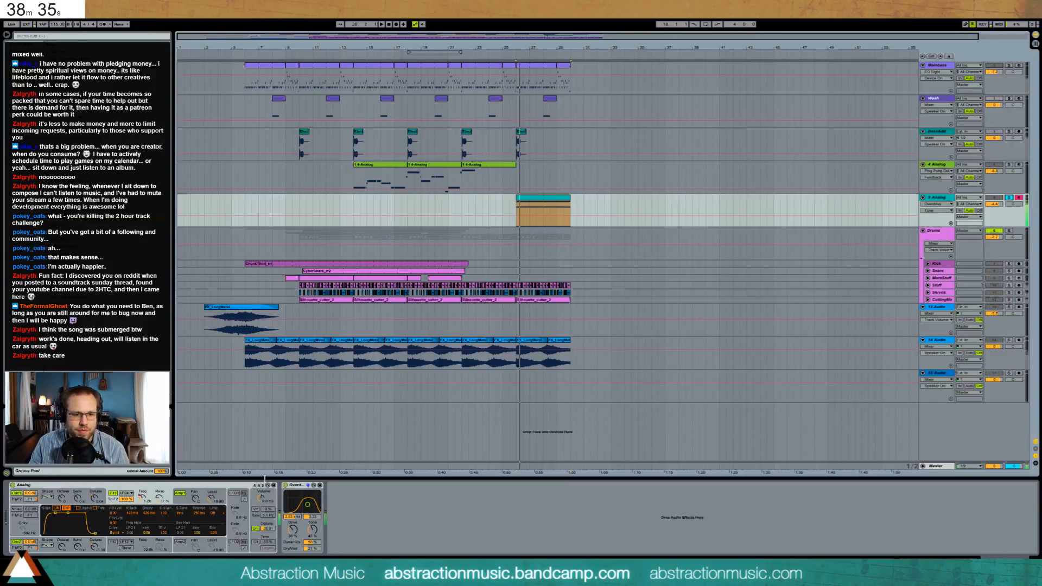
{"action": "left_click_drag", "start_coordinate": [312, 513], "coordinate": [311, 509]}
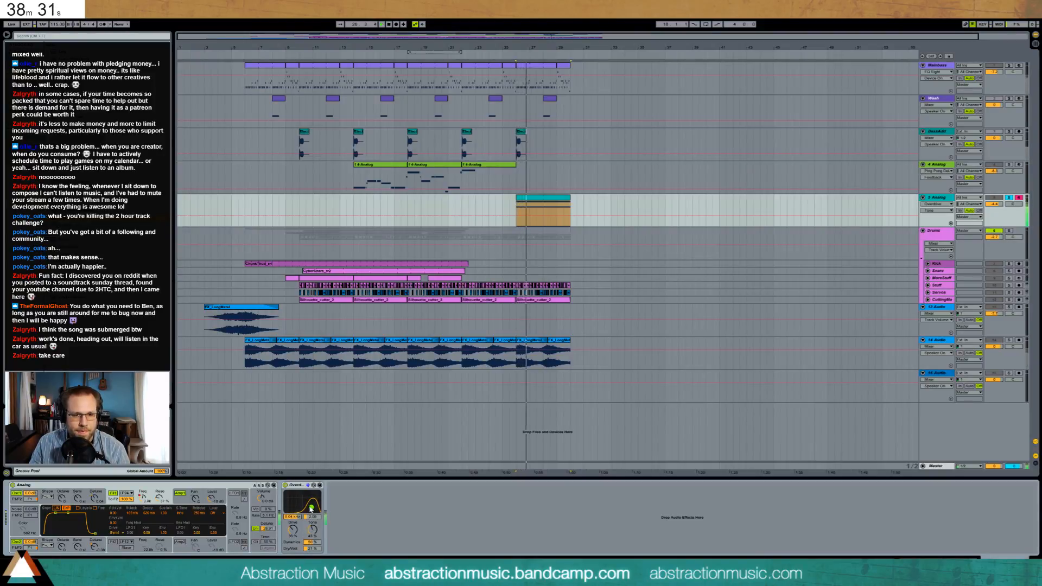
Add a Reverb after the Overdrive with a longer decay time and lower dry/wet, and lower the track's volume.
{"action": "left_click_drag", "start_coordinate": [71, 256], "coordinate": [380, 513]}
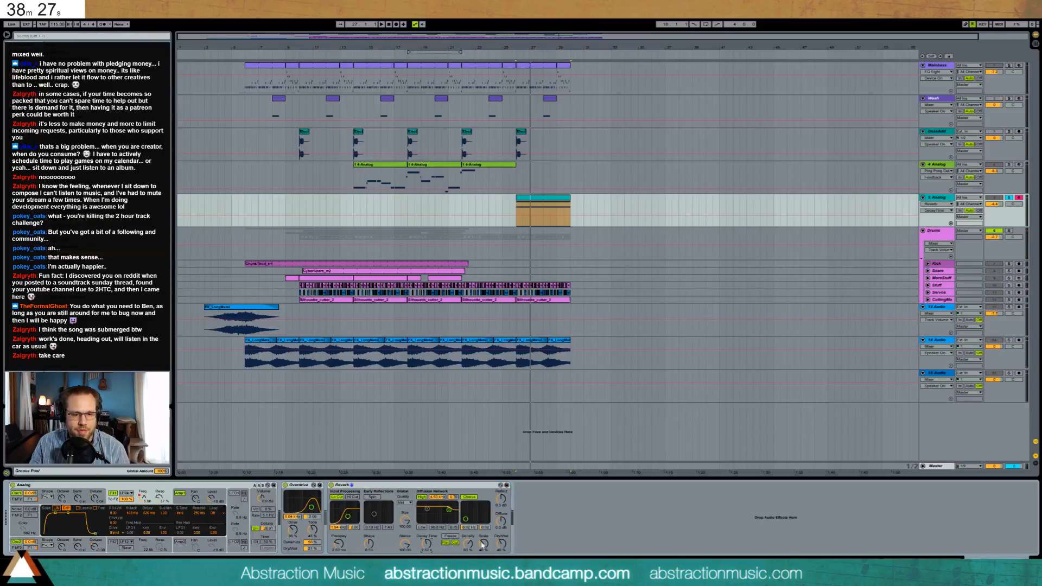
{"action": "left_click_drag", "start_coordinate": [500, 543], "coordinate": [501, 547]}
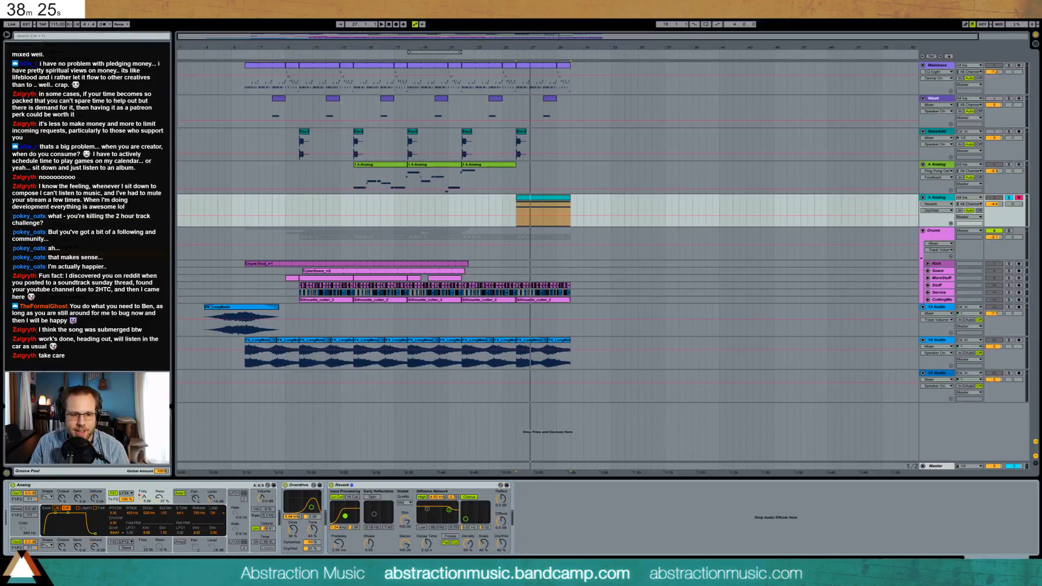
{"action": "left_click_drag", "start_coordinate": [426, 549], "coordinate": [425, 548]}
{"action": "left_click_drag", "start_coordinate": [503, 543], "coordinate": [503, 548]}
{"action": "left_click_drag", "start_coordinate": [1001, 206], "coordinate": [1001, 212]}
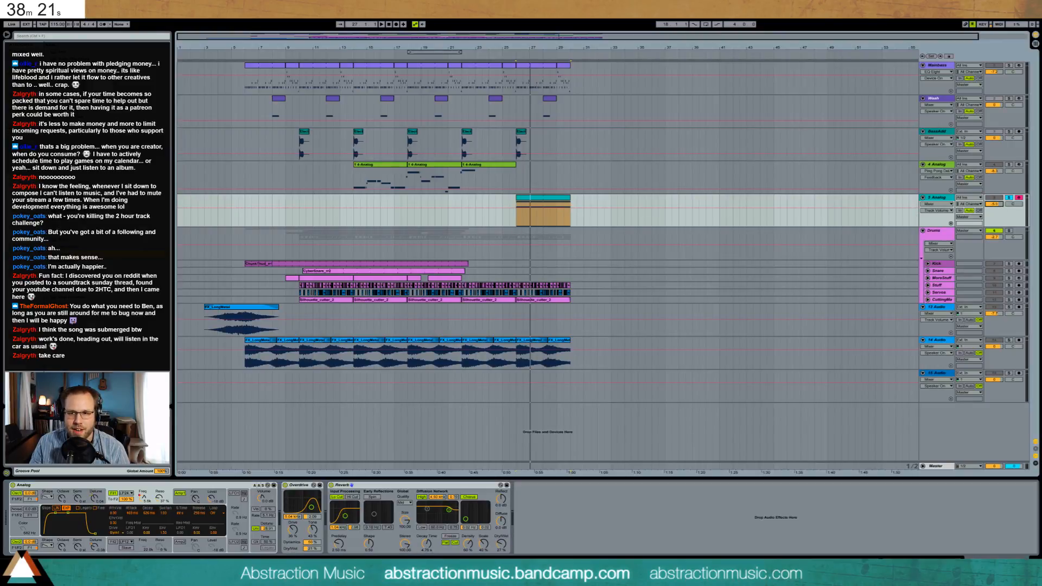
Insert an EQ Eight between the Overdrive and Reverb, cutting the lows, boosting the mids and switching off the second band.
{"action": "left_click_drag", "start_coordinate": [65, 126], "coordinate": [378, 530]}
{"action": "left_click_drag", "start_coordinate": [458, 516], "coordinate": [417, 510]}
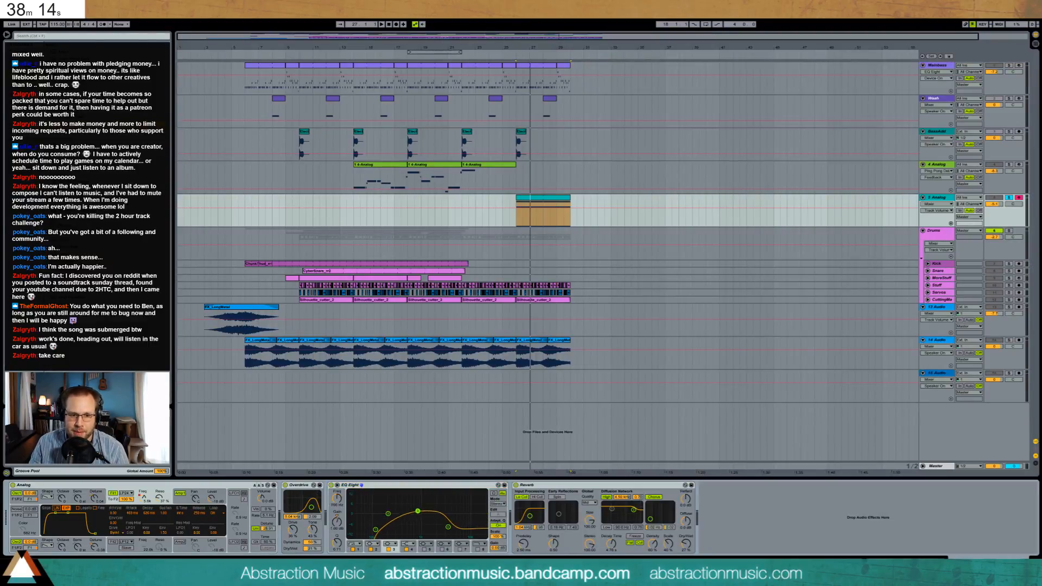
{"action": "left_click", "coordinate": [377, 530]}
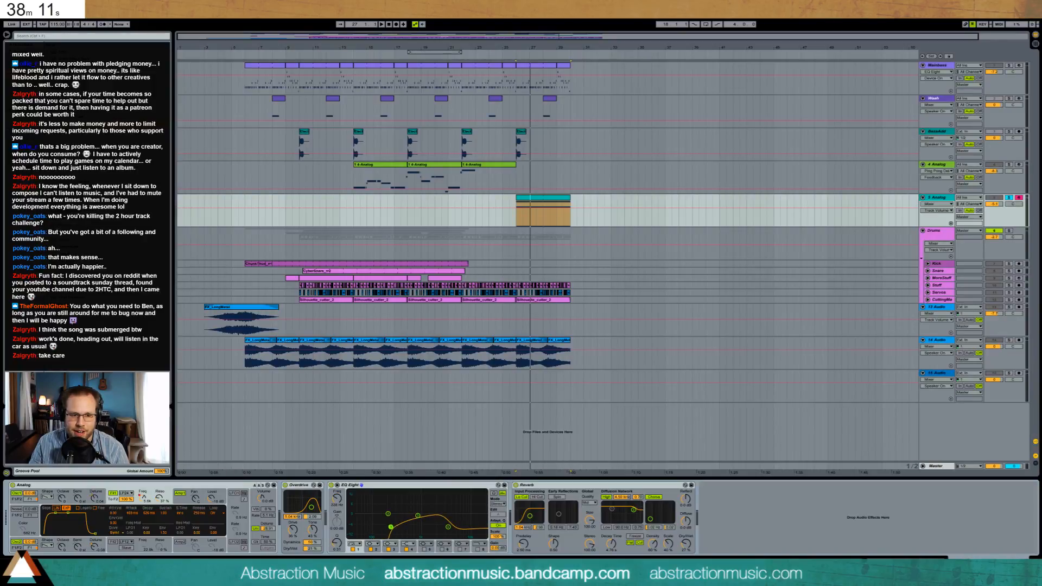
{"action": "left_click_drag", "start_coordinate": [417, 516], "coordinate": [393, 526]}
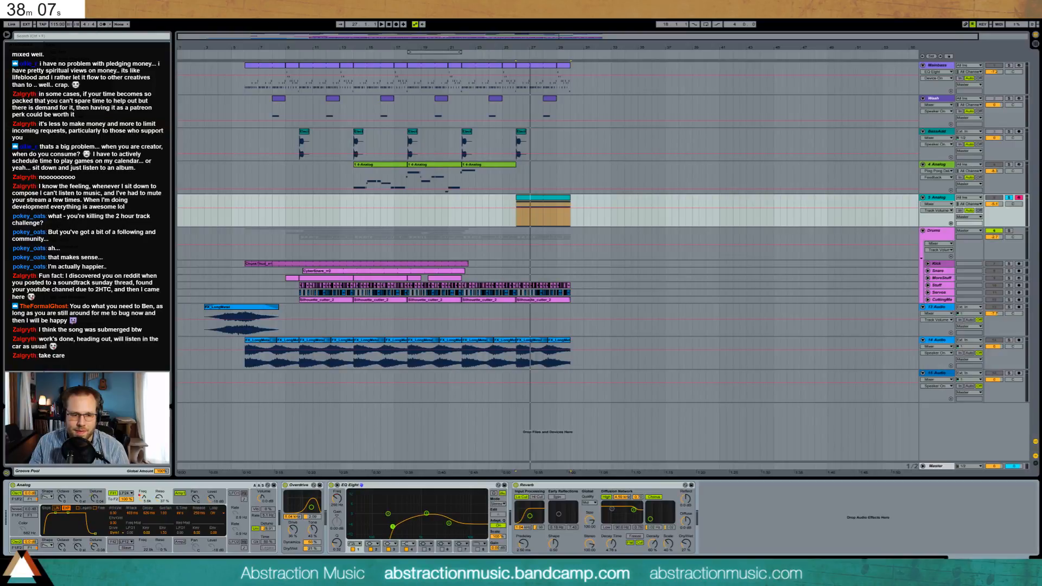
{"action": "left_click", "coordinate": [388, 549]}
{"action": "left_click", "coordinate": [371, 549]}
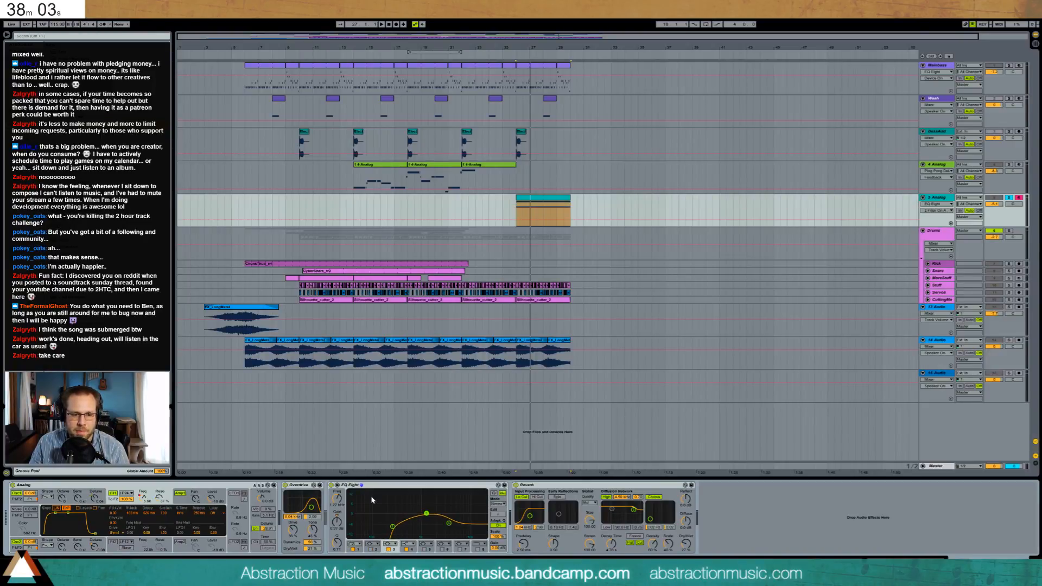
Unsolo the new Analog track during playback and loop the arrangement over its clips from bar 26 to 30.
{"action": "left_click", "coordinate": [532, 199]}
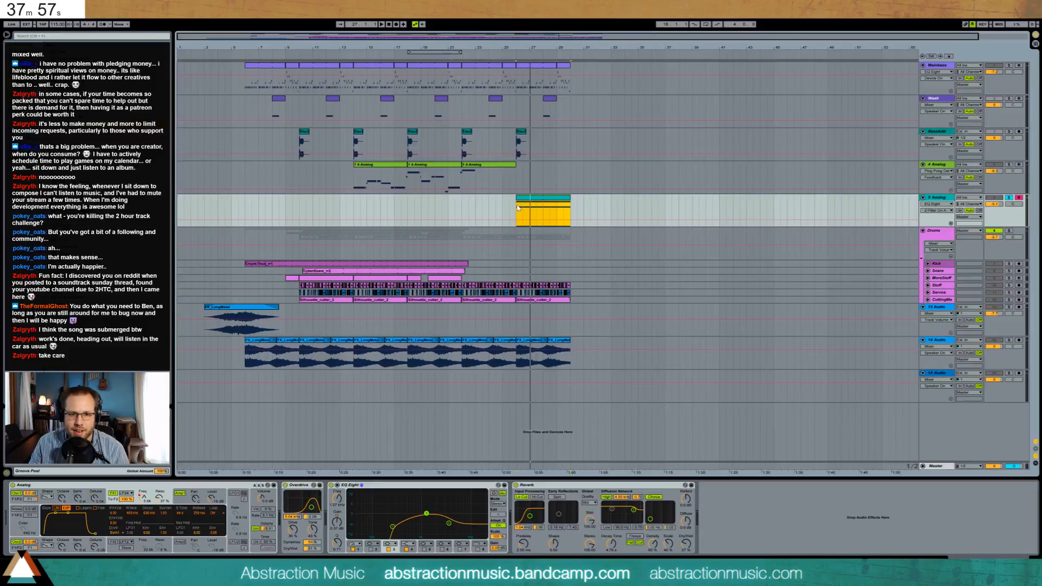
{"action": "key", "text": "space"}
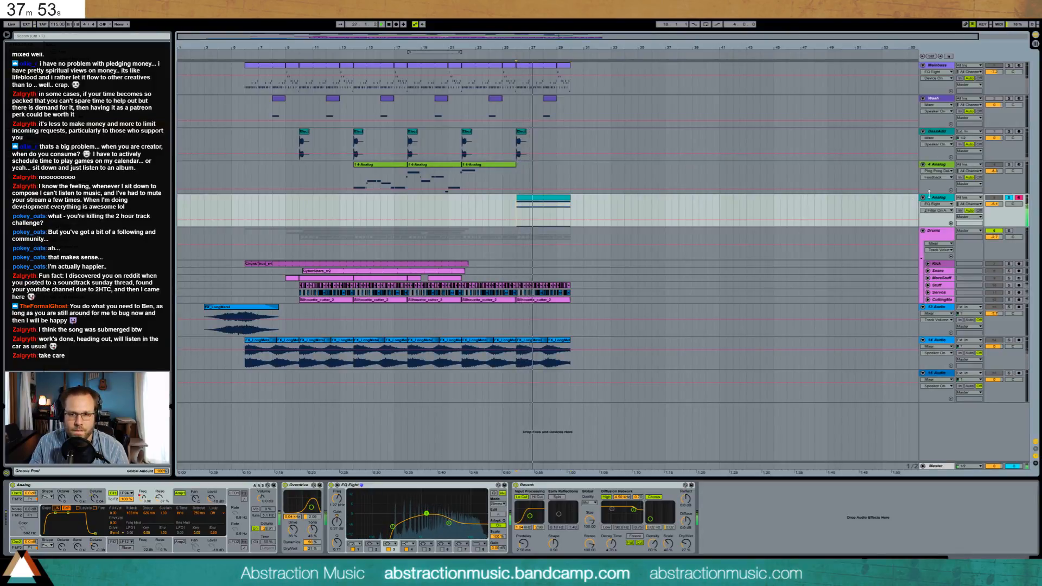
{"action": "left_click", "coordinate": [540, 202]}
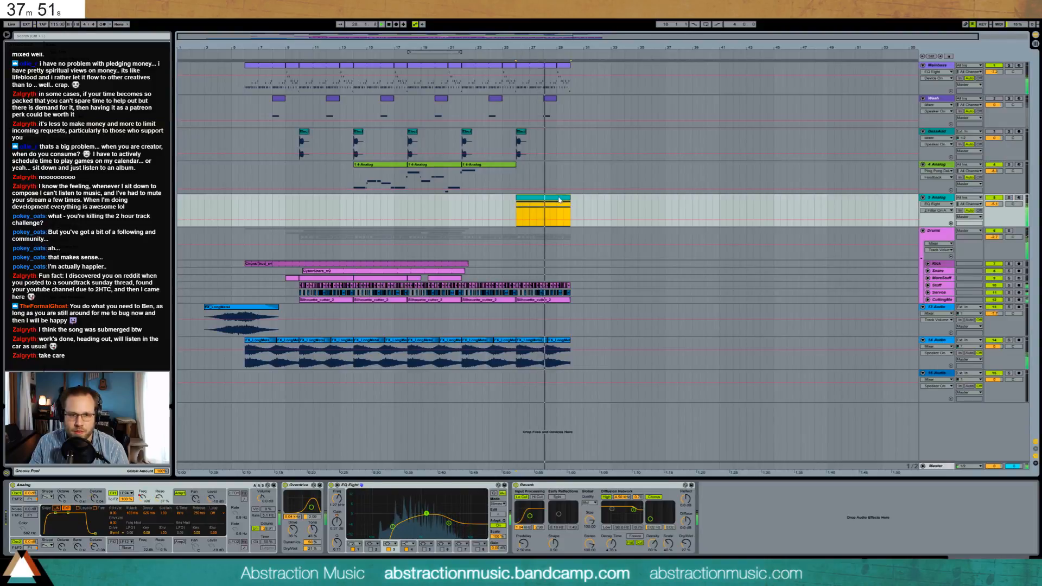
{"action": "key", "text": "ctrl+l"}
{"action": "key", "text": "shift+Tab"}
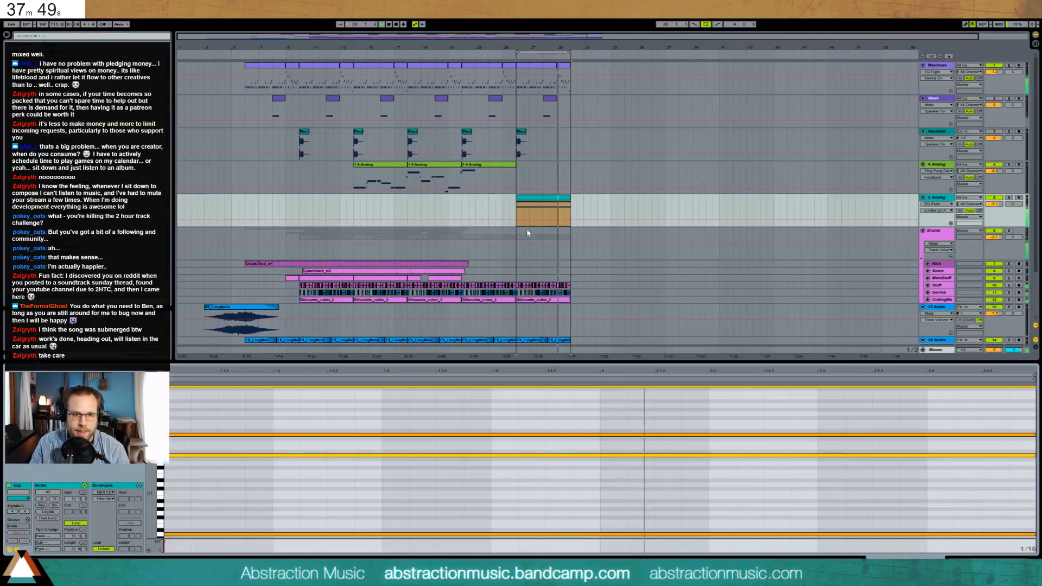
{"action": "key", "text": "shift+Tab"}
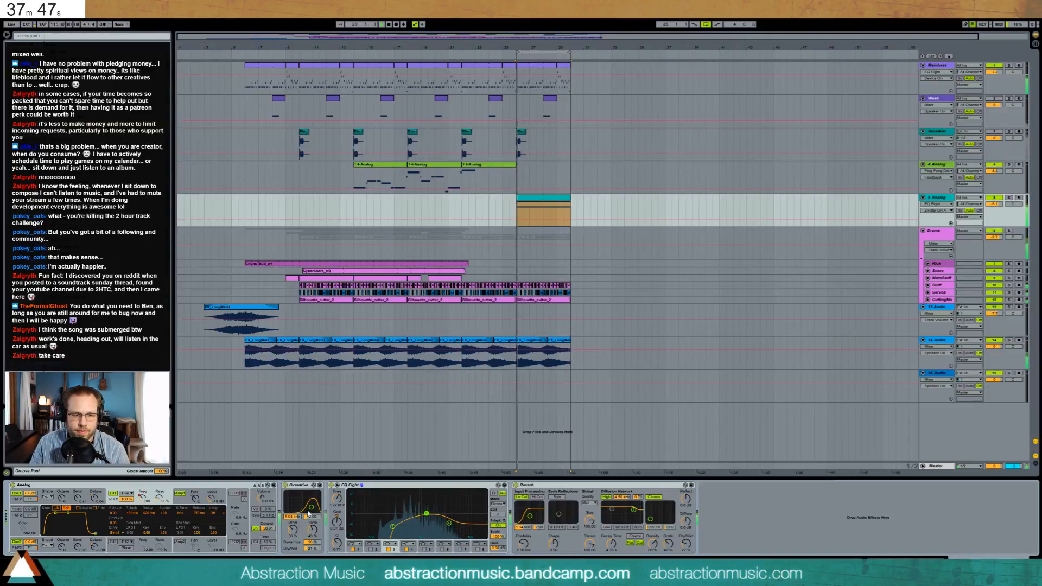
Lower the peaks of the Analog's filter 1 frequency automation, keeping the second peak below the first.
{"action": "left_click", "coordinate": [142, 497]}
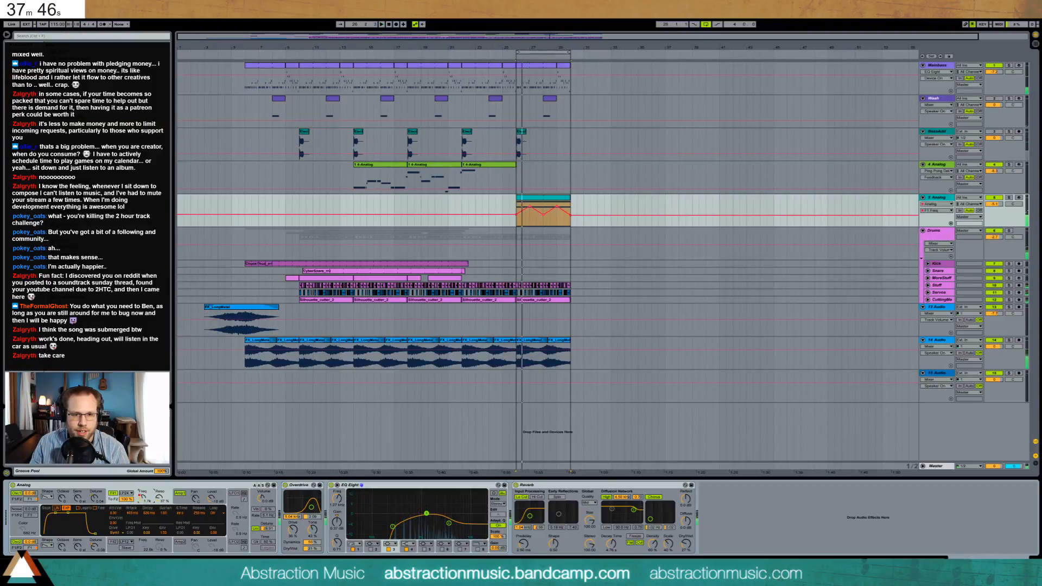
{"action": "left_click", "coordinate": [530, 222]}
{"action": "left_click", "coordinate": [559, 207]}
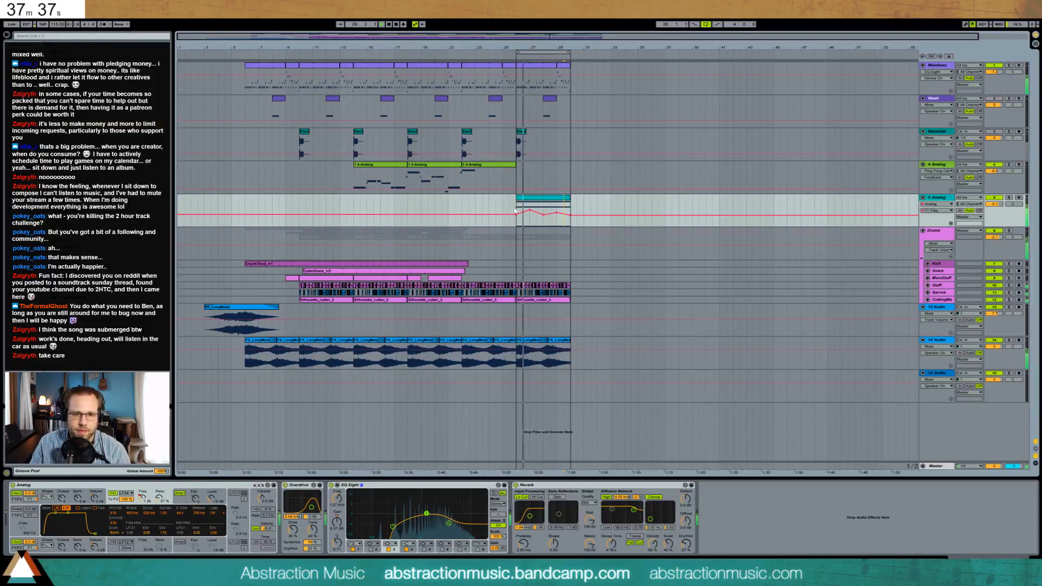
Transpose all notes in the first new Analog clip down two octaves.
{"action": "double_click", "coordinate": [537, 198]}
{"action": "left_click_drag", "start_coordinate": [383, 413], "coordinate": [380, 426]}
{"action": "key", "text": "ctrl+a"}
{"action": "key", "text": "shift+Down"}
{"action": "key", "text": "shift+Down"}
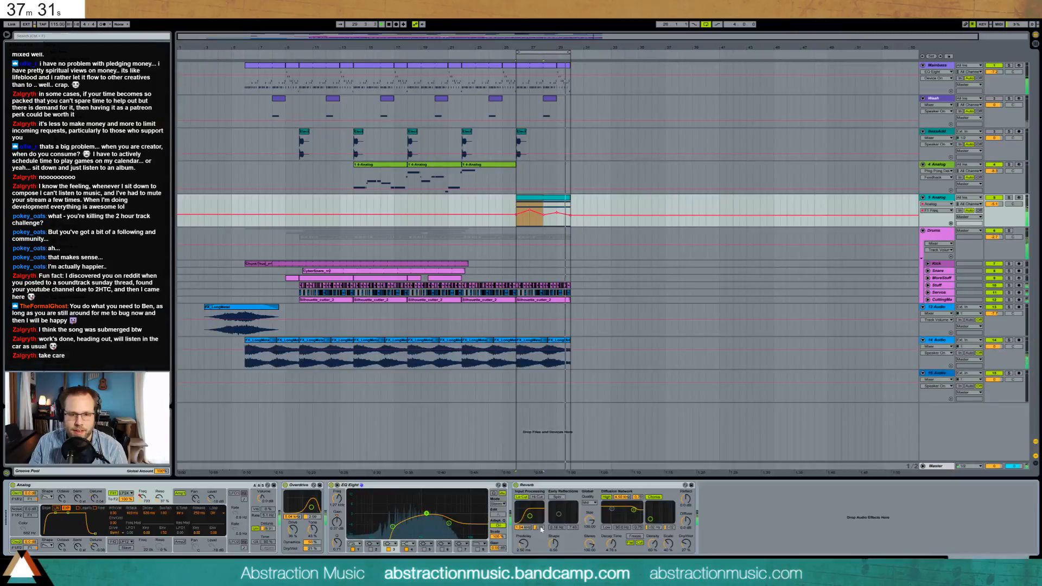
{"action": "key", "text": "shift+Tab"}
Reshape the EQ Eight with a lower low cut and an upper-mid dip, and play the arrangement from around bar 6.
{"action": "left_click_drag", "start_coordinate": [393, 531], "coordinate": [445, 509]}
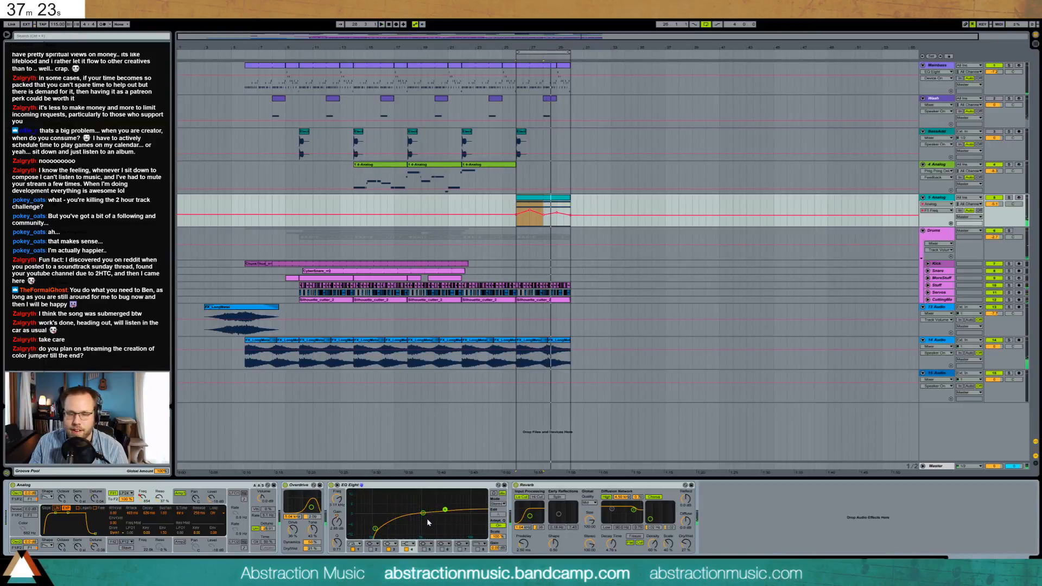
{"action": "left_click", "coordinate": [374, 527]}
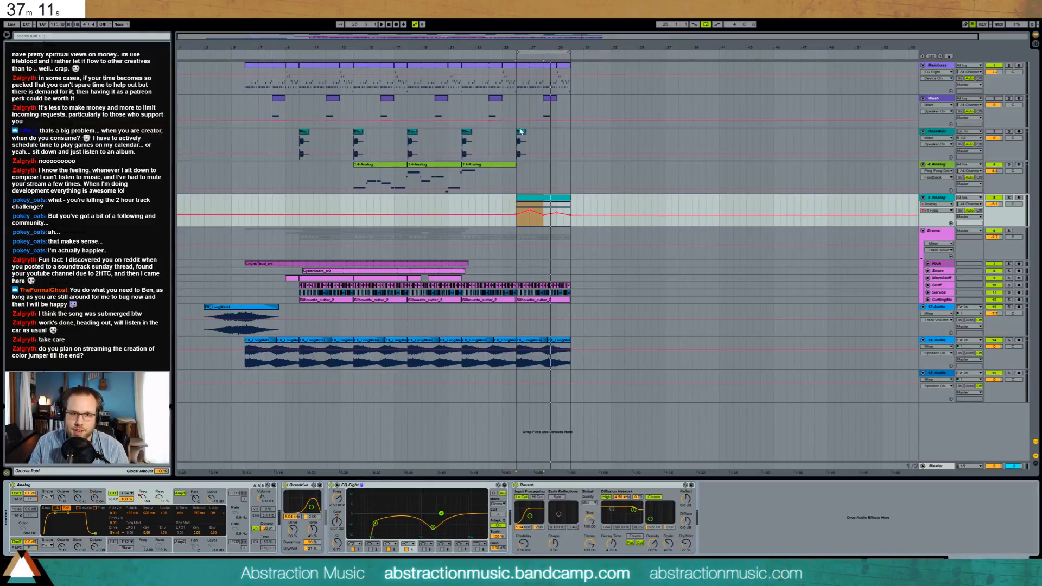
{"action": "left_click", "coordinate": [514, 210]}
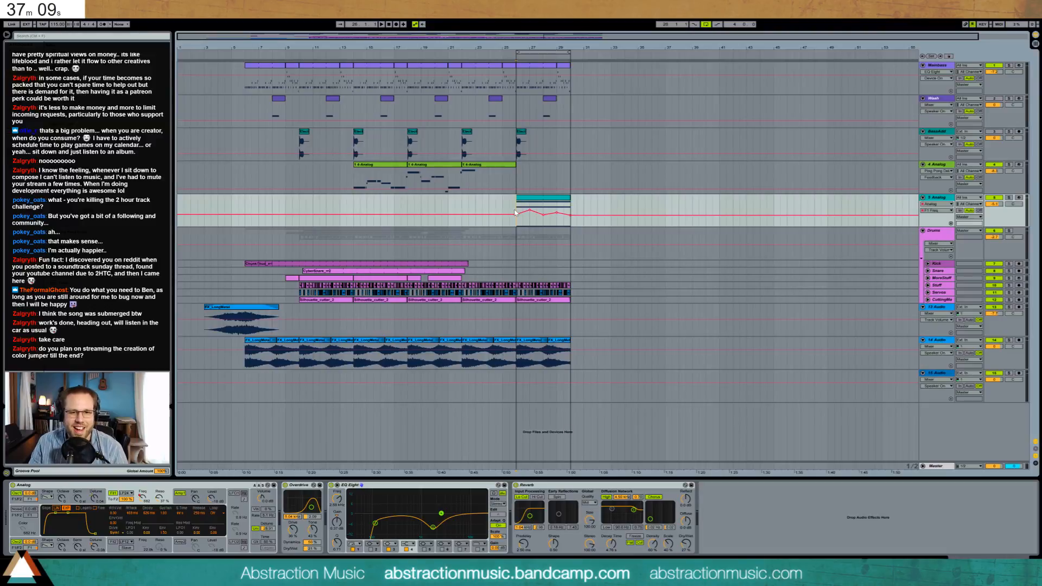
{"action": "left_click", "coordinate": [241, 202]}
{"action": "key", "text": "space"}
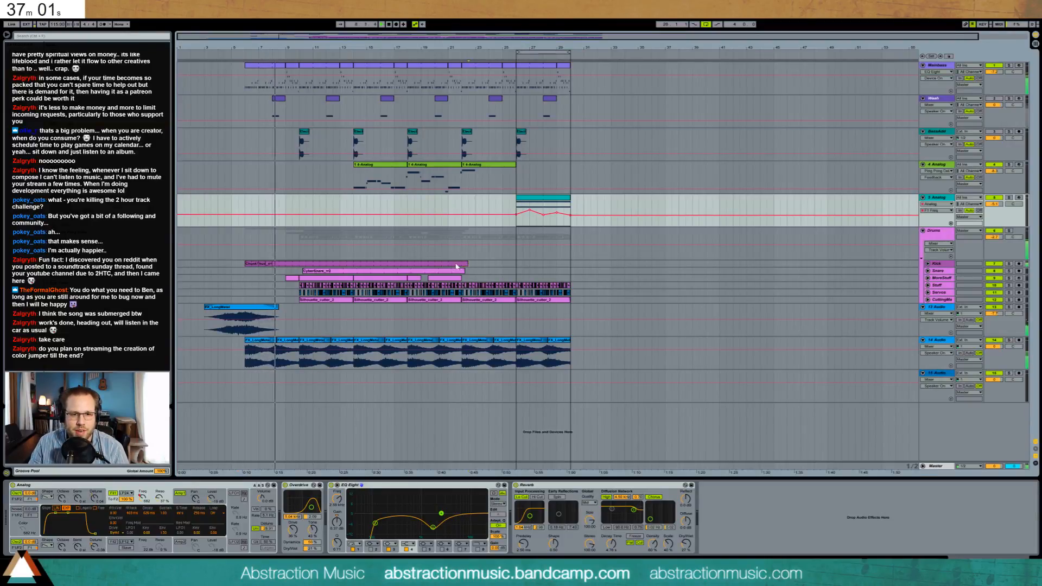
Copy the long kick clip into the Kick track so it fills bars 26 to 30.
{"action": "left_click", "coordinate": [463, 268]}
{"action": "key", "text": "ctrl+c"}
{"action": "left_click", "coordinate": [516, 265]}
{"action": "key", "text": "ctrl+v"}
{"action": "left_click_drag", "start_coordinate": [522, 263], "coordinate": [570, 264]}
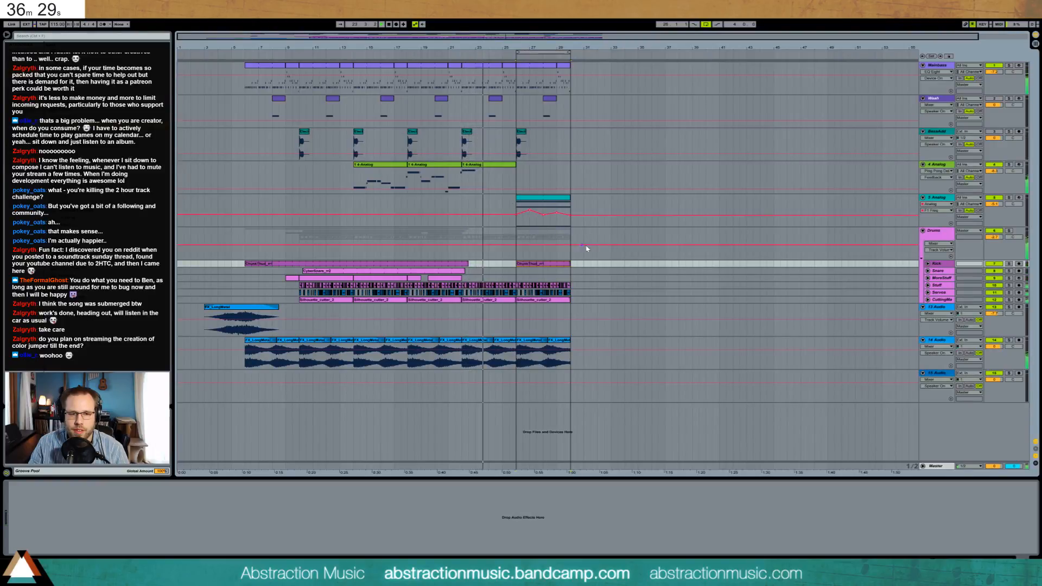
Move the clips of bars 26 to 30 two bars earlier and copy the short MoreStuff fill clip to bar 23.
{"action": "left_click_drag", "start_coordinate": [518, 84], "coordinate": [568, 353]}
{"action": "left_click_drag", "start_coordinate": [527, 66], "coordinate": [499, 69]}
{"action": "left_click", "coordinate": [292, 280]}
{"action": "left_click", "coordinate": [453, 277]}
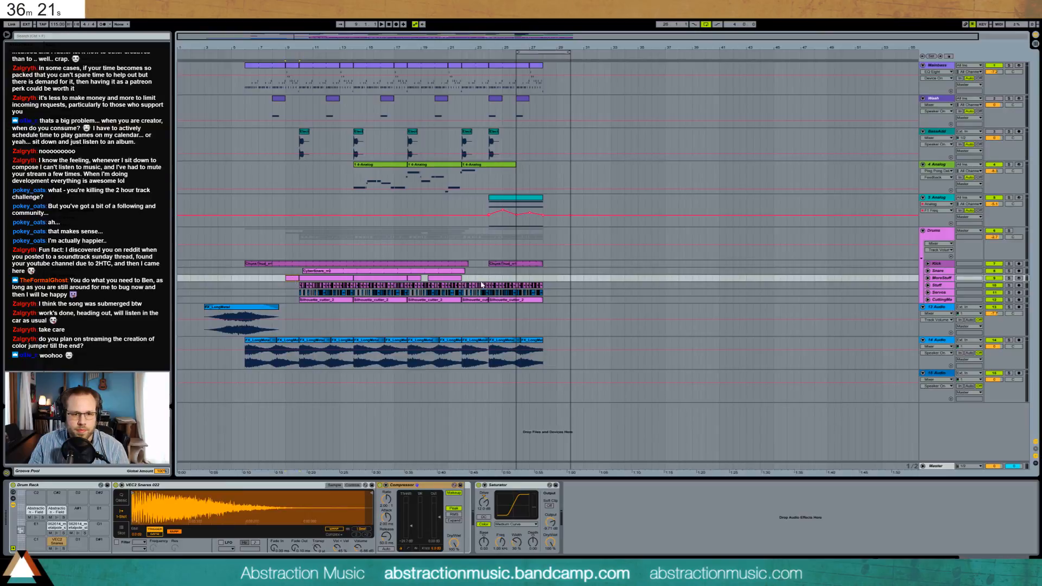
{"action": "key", "text": "ctrl+v"}
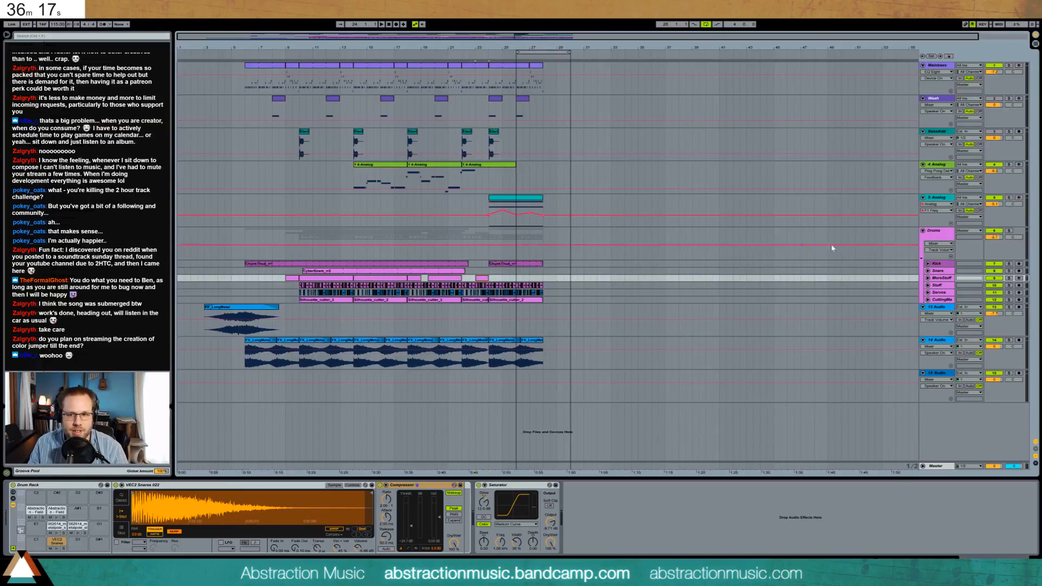
Move the loop to bars 24 to 28 and play the arrangement from around bar 23.
{"action": "left_click_drag", "start_coordinate": [535, 52], "coordinate": [507, 71]}
{"action": "key", "text": "space"}
{"action": "left_click", "coordinate": [476, 81]}
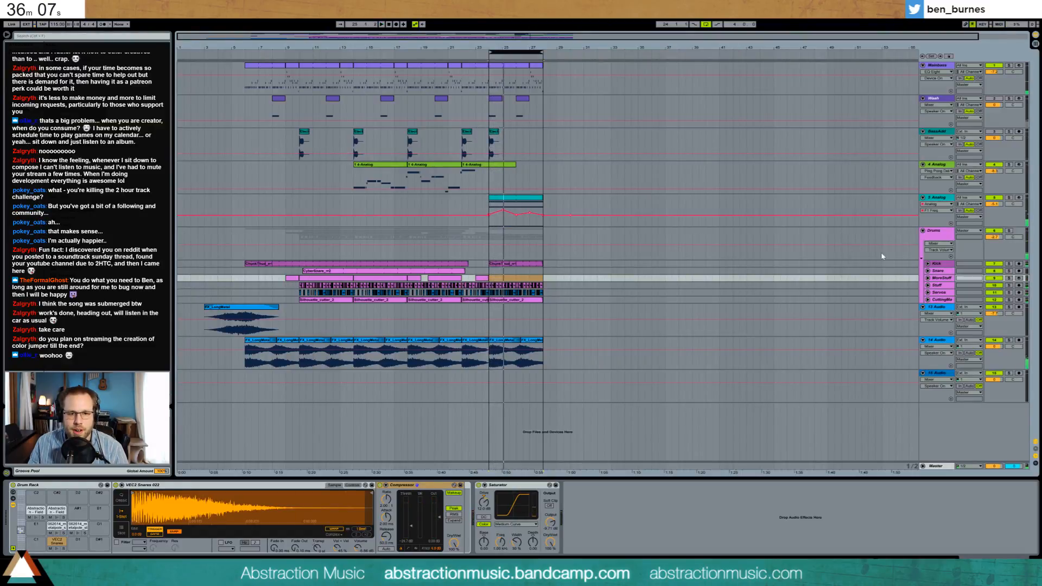
Rename the 13 Audio track as Intro and the 14 Audio track as BGPad, and fold both tracks.
{"action": "left_click", "coordinate": [940, 307]}
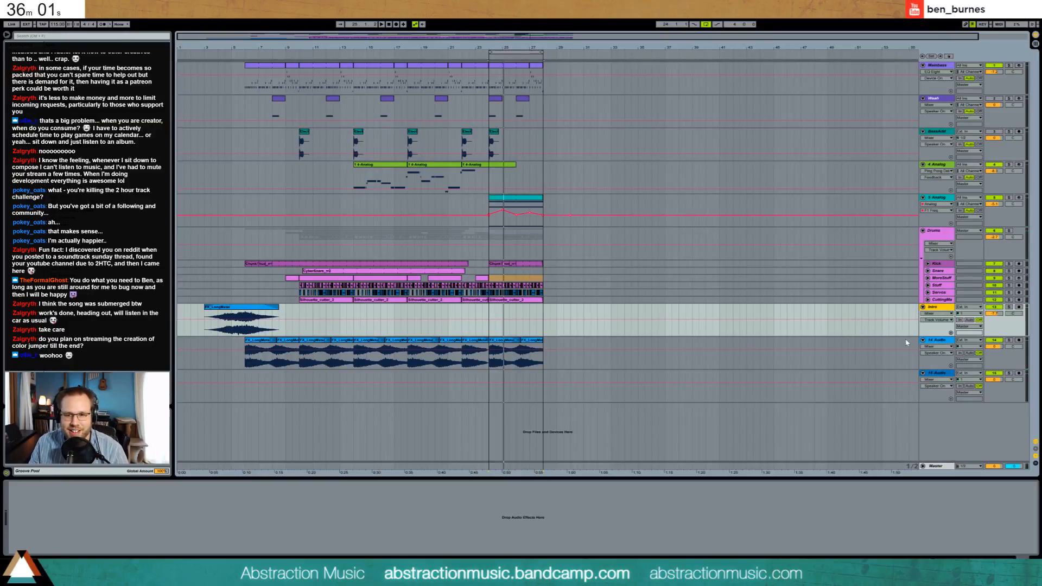
{"action": "left_click", "coordinate": [936, 341]}
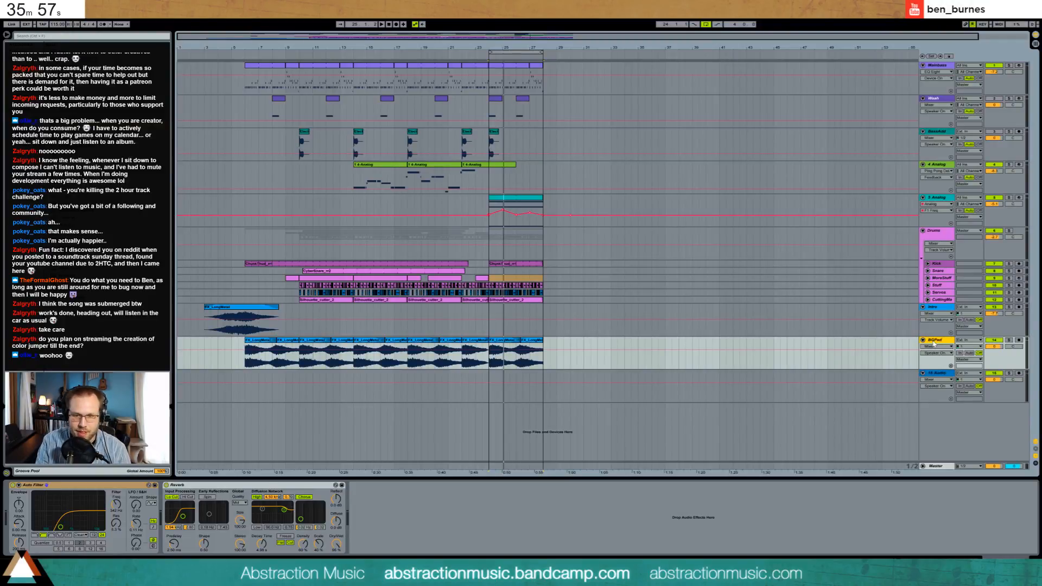
{"action": "left_click", "coordinate": [922, 307]}
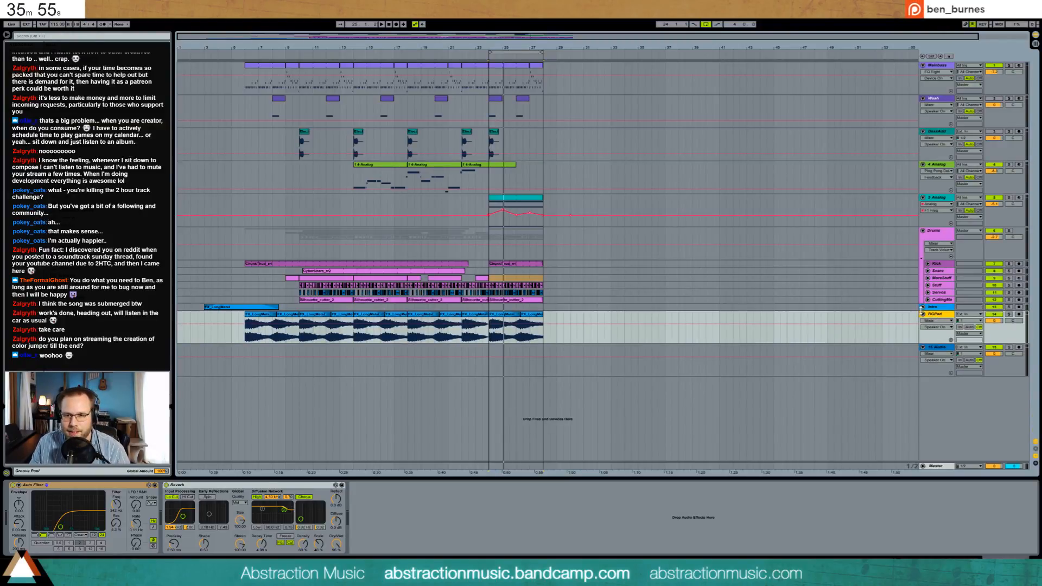
{"action": "left_click", "coordinate": [923, 314]}
Delete the empty 15 Audio track and rename the new sustained Analog track as SawPad.
{"action": "left_click", "coordinate": [936, 322]}
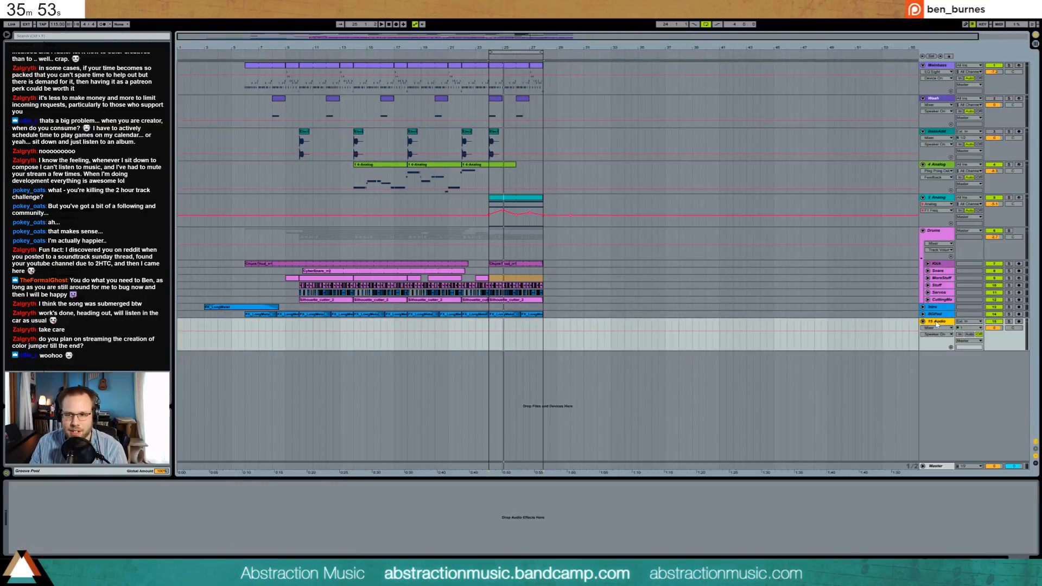
{"action": "key", "text": "Delete"}
{"action": "left_click", "coordinate": [938, 202]}
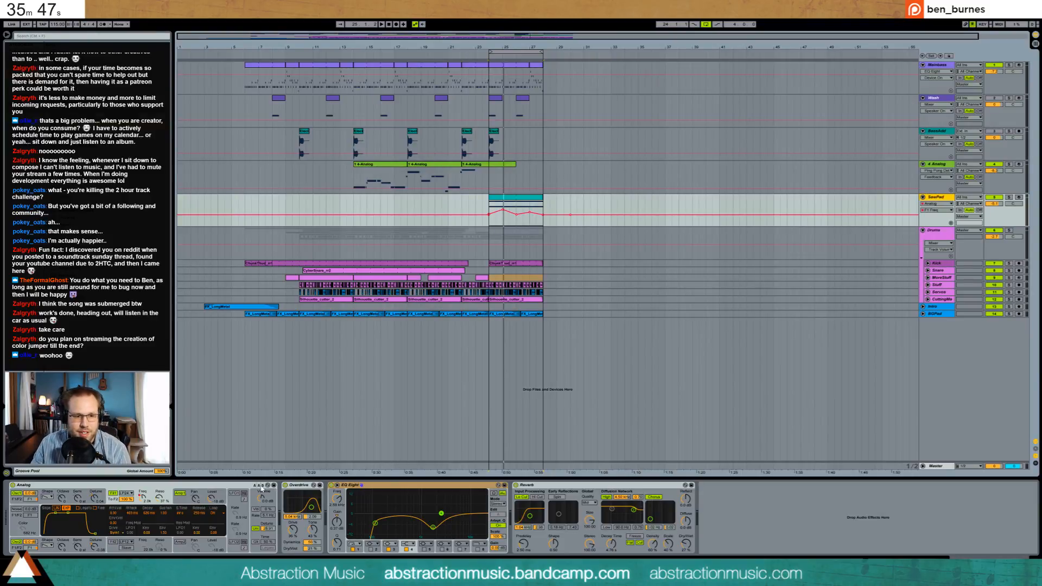
Adjust the unison detune of the SawPad's Analog, and play the track soloed.
{"action": "left_click", "coordinate": [272, 528]}
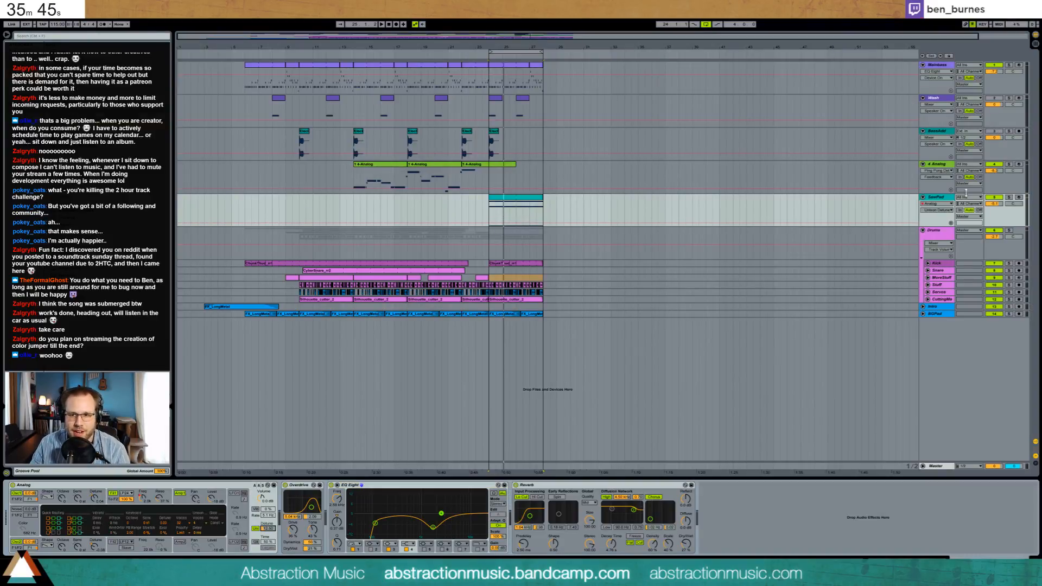
{"action": "left_click", "coordinate": [1009, 197]}
{"action": "key", "text": "space"}
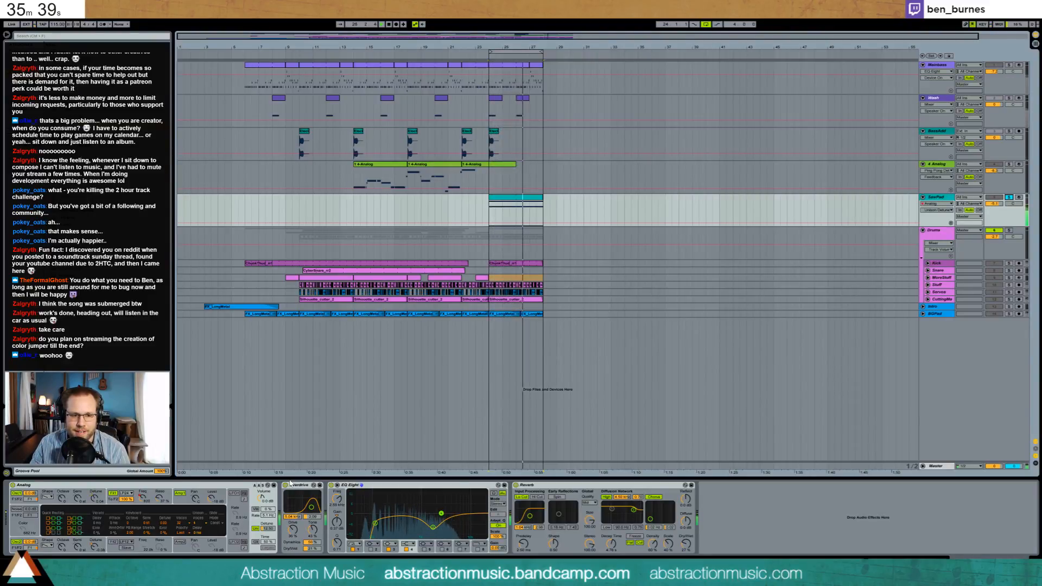
Lengthen the envelope releases in the SawPad's Analog and lower its filter 1 frequency slightly during playback.
{"action": "left_click", "coordinate": [180, 494]}
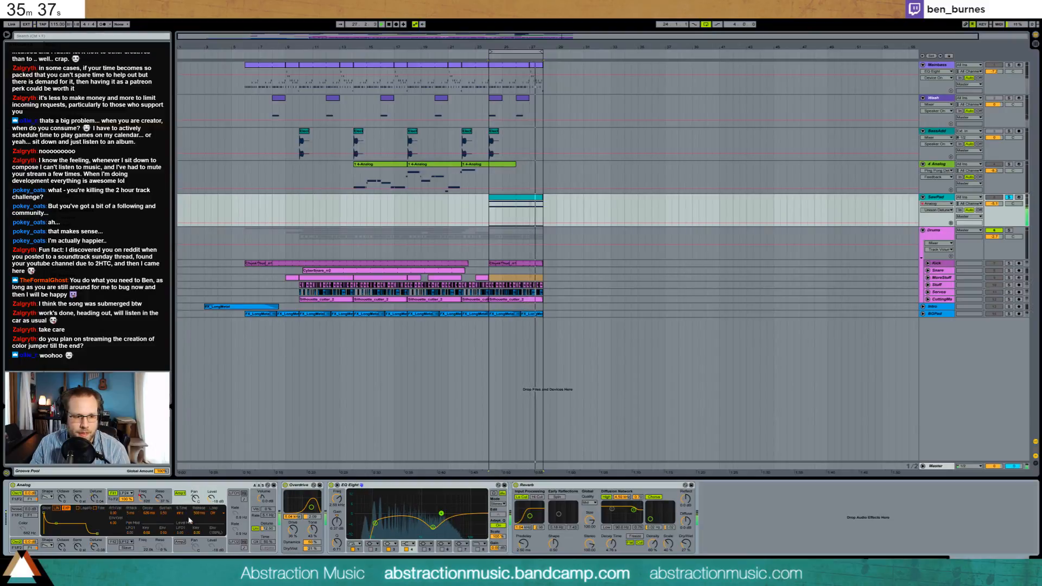
{"action": "left_click_drag", "start_coordinate": [84, 536], "coordinate": [90, 534]}
{"action": "left_click_drag", "start_coordinate": [143, 497], "coordinate": [142, 506]}
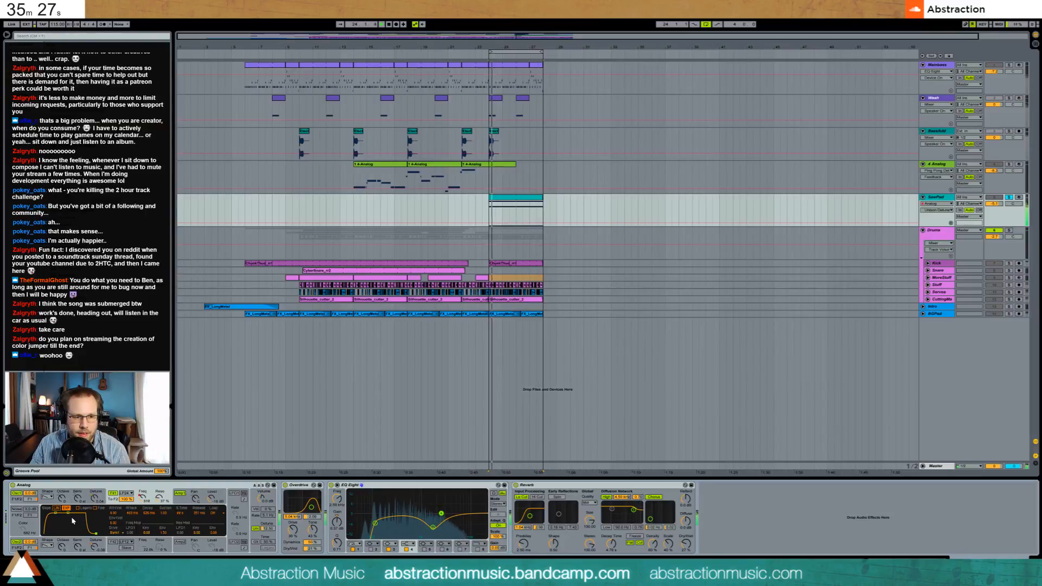
{"action": "left_click_drag", "start_coordinate": [96, 533], "coordinate": [102, 534]}
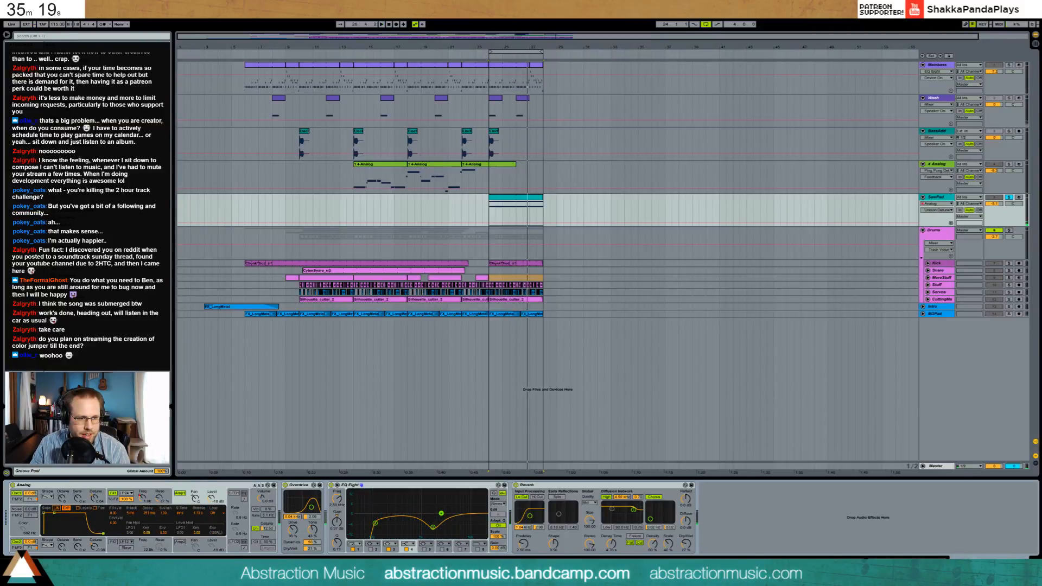
Replay the soloed SawPad, shorten its filter 1 envelope attack and raise the filter 1 frequency slightly.
{"action": "key", "text": "space"}
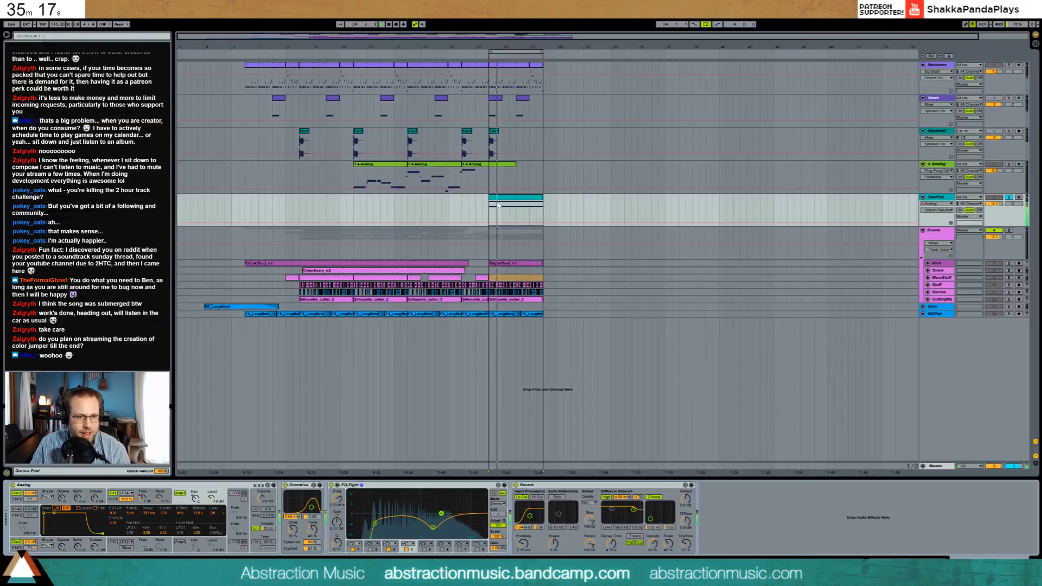
{"action": "left_click", "coordinate": [136, 494]}
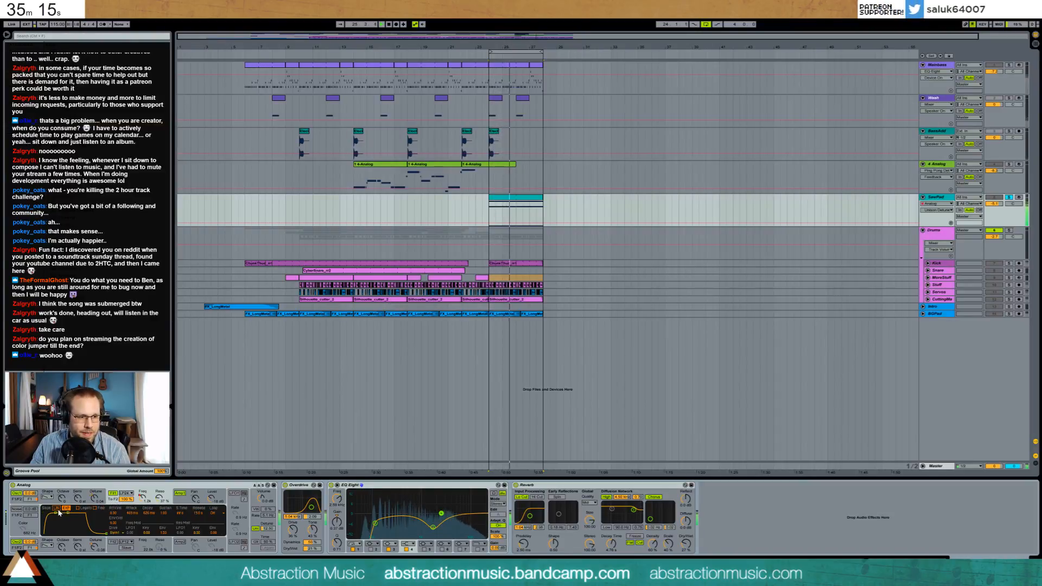
{"action": "left_click_drag", "start_coordinate": [55, 514], "coordinate": [47, 513]}
{"action": "left_click_drag", "start_coordinate": [142, 496], "coordinate": [143, 491]}
{"action": "key", "text": "space"}
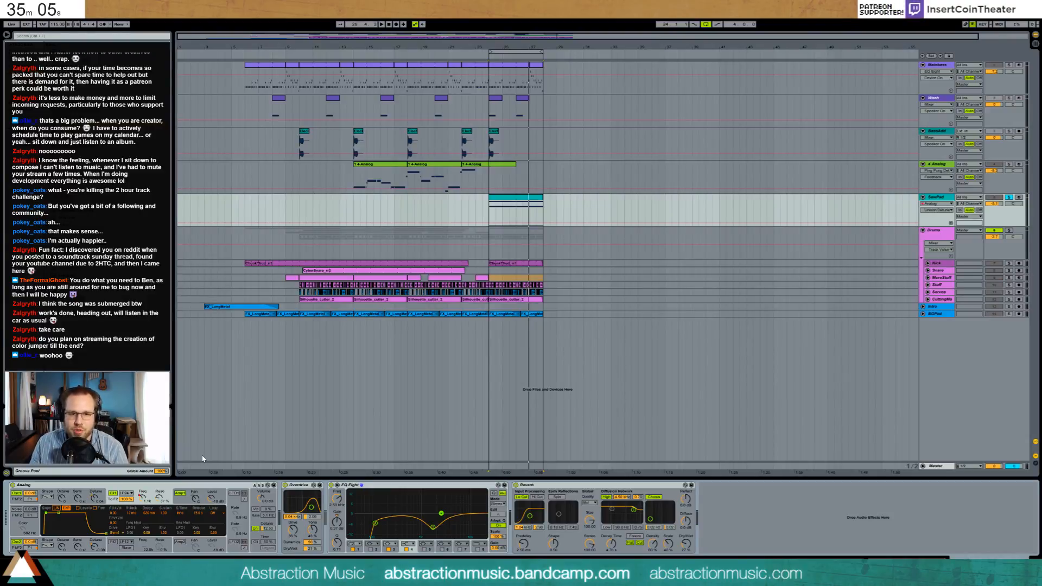
Play the full arrangement from bar 6 and again from around bar 21 into the SawPad section.
{"action": "left_click", "coordinate": [243, 55]}
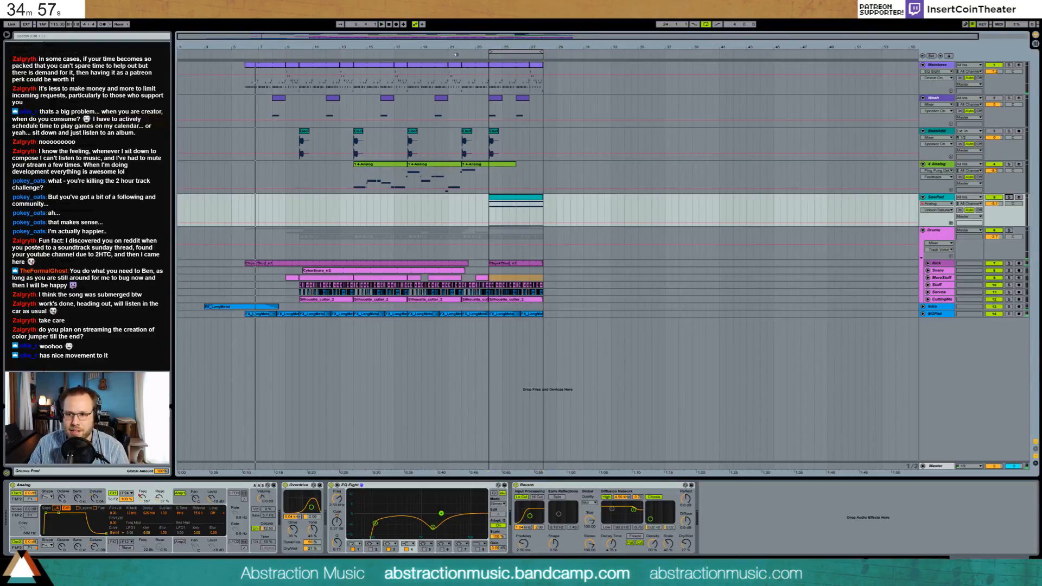
{"action": "left_click", "coordinate": [455, 53]}
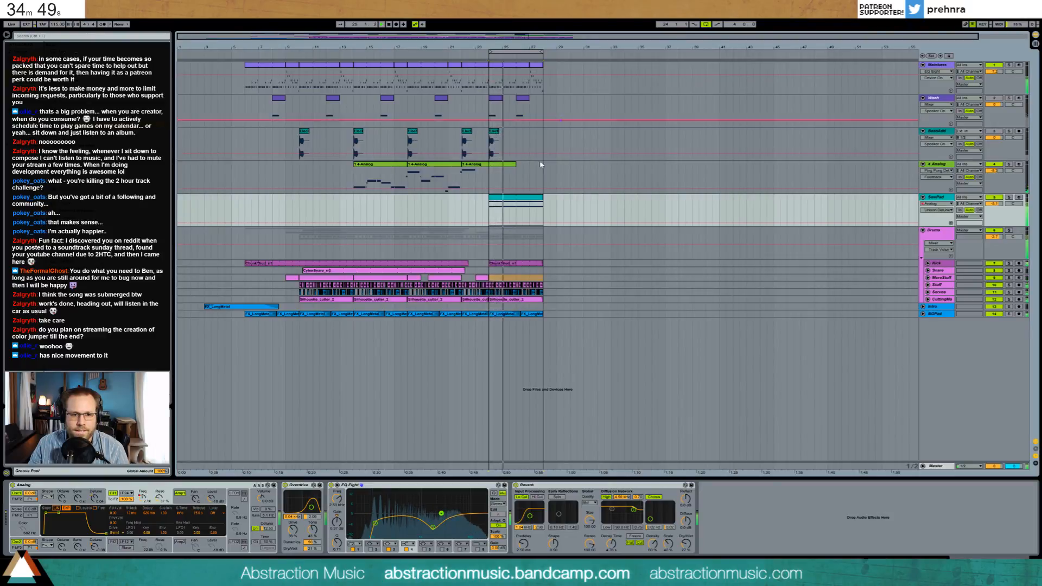
{"action": "left_click", "coordinate": [529, 199]}
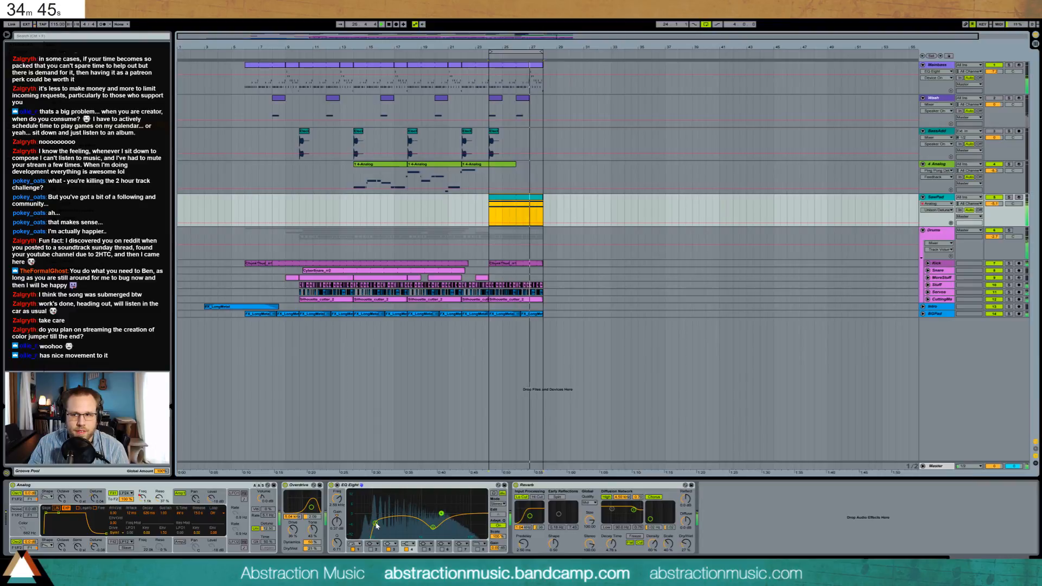
Shape the Mainbass Auto Filter frequency automation to rise from around bar 26 to bar 28.
{"action": "left_click", "coordinate": [516, 65]}
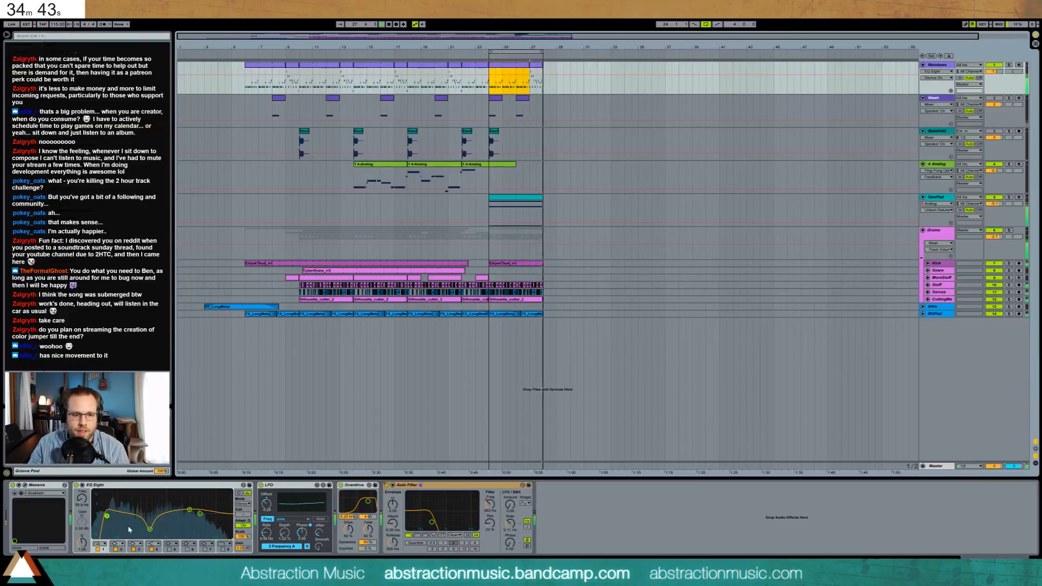
{"action": "key", "text": "a"}
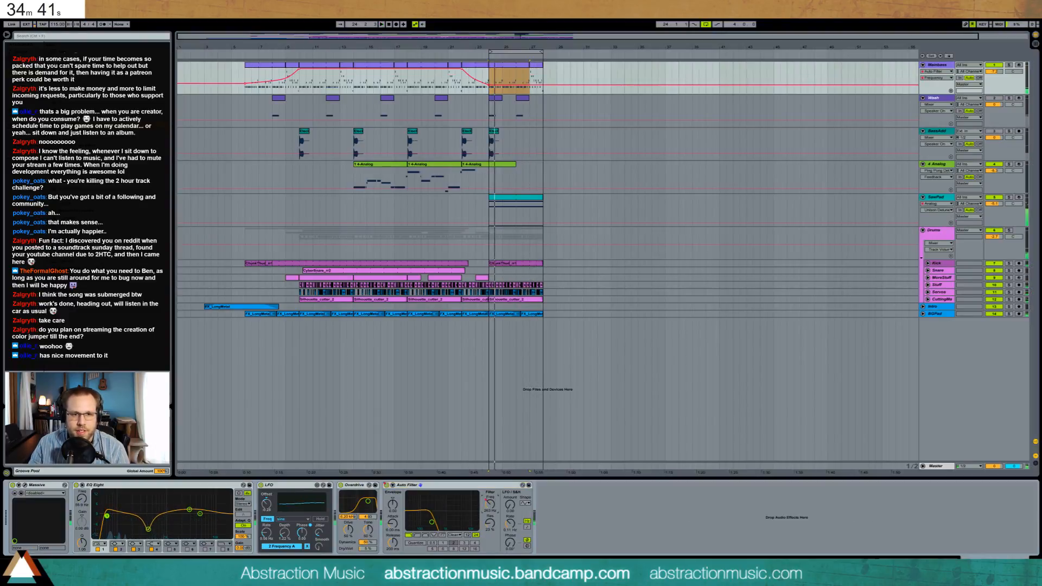
{"action": "left_click", "coordinate": [577, 79]}
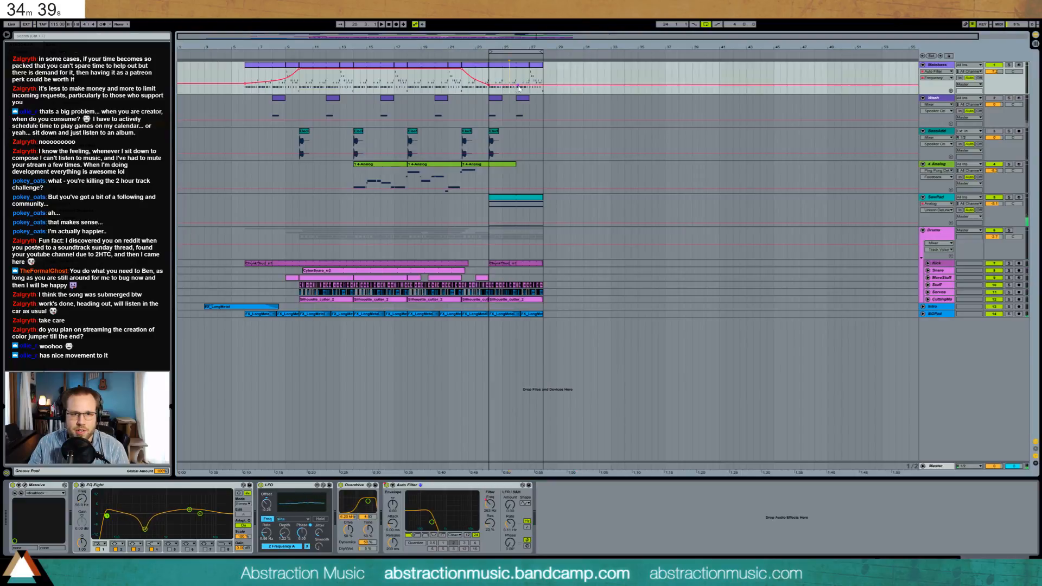
{"action": "mouse_move", "coordinate": [522, 84]}
{"action": "left_mouse_down"}
{"action": "mouse_move", "coordinate": [542, 76]}
{"action": "mouse_move", "coordinate": [535, 84]}
{"action": "left_mouse_up"}
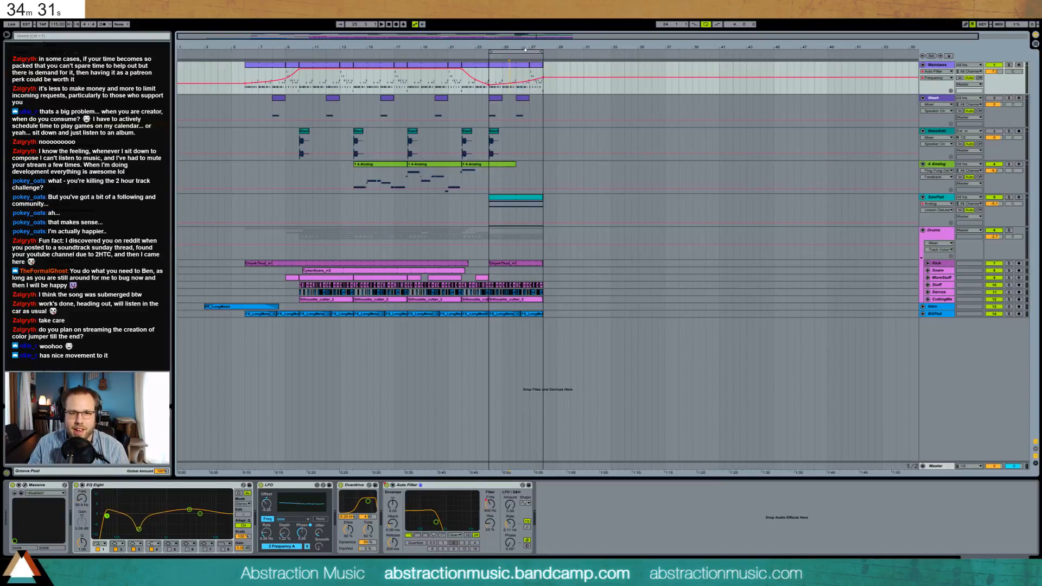
Duplicate the Mainbass clips into a new loop over bars 28 to 32 and move the second track's last clip to bar 28.
{"action": "left_click_drag", "start_coordinate": [518, 53], "coordinate": [491, 65]}
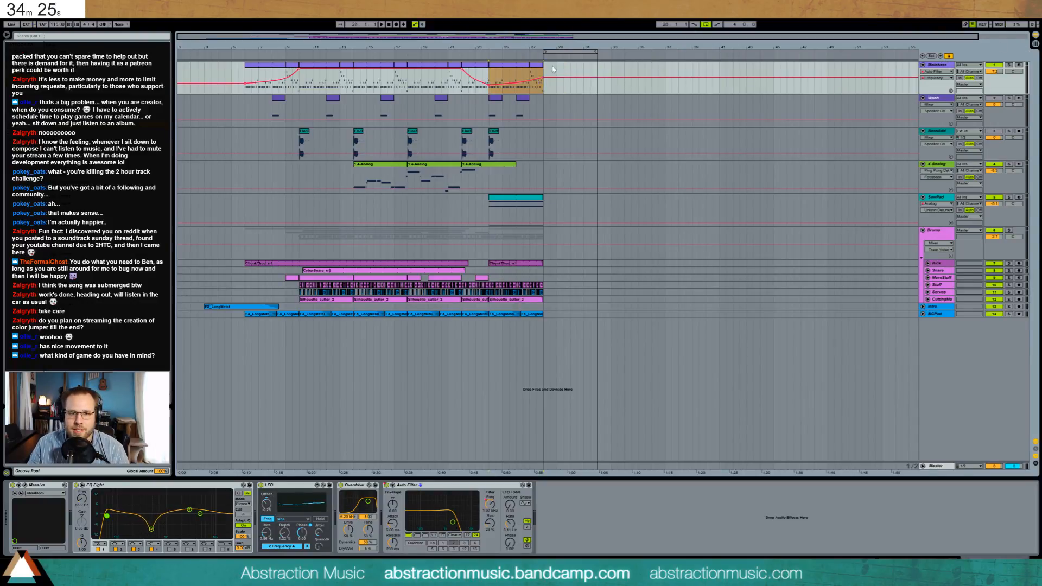
{"action": "key", "text": "ctrl+d"}
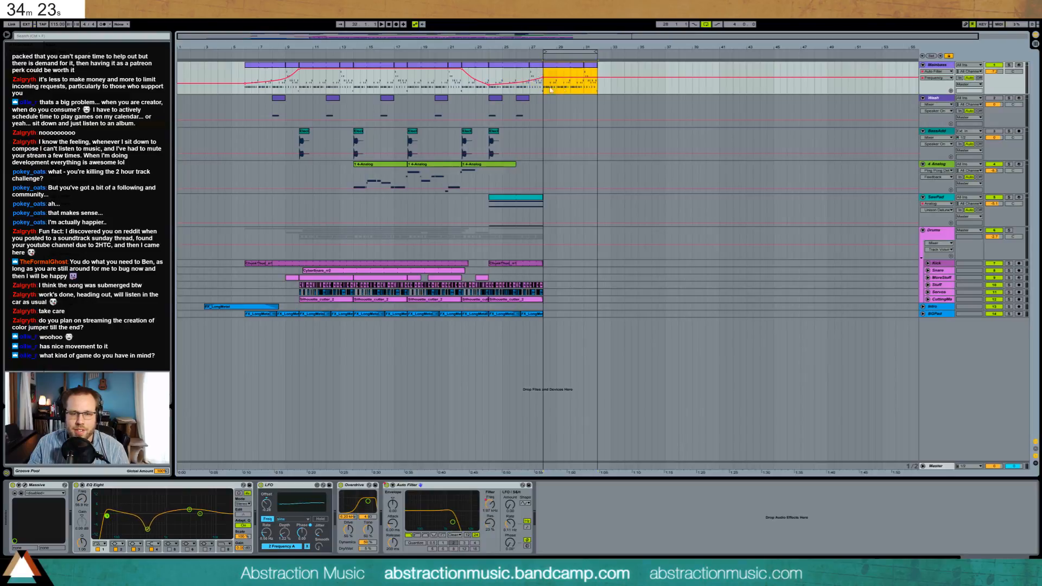
{"action": "left_click", "coordinate": [522, 111]}
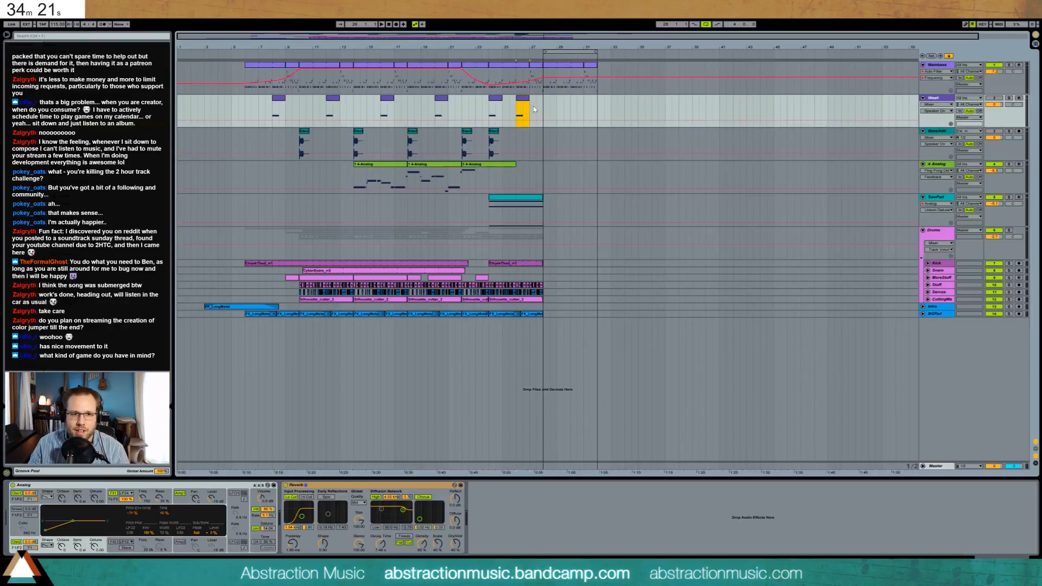
{"action": "left_click_drag", "start_coordinate": [523, 102], "coordinate": [548, 101]}
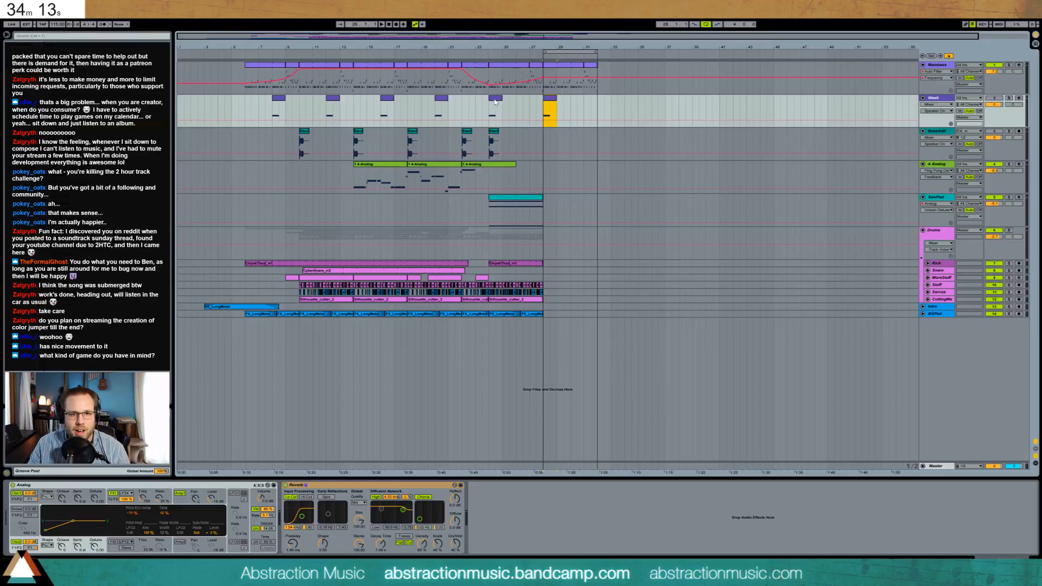
Copy the third track's short audio hit to bar 30 and duplicate the SawPad clip into bars 28 to 32.
{"action": "left_click", "coordinate": [467, 142]}
{"action": "left_click", "coordinate": [570, 145]}
{"action": "key", "text": "ctrl+v"}
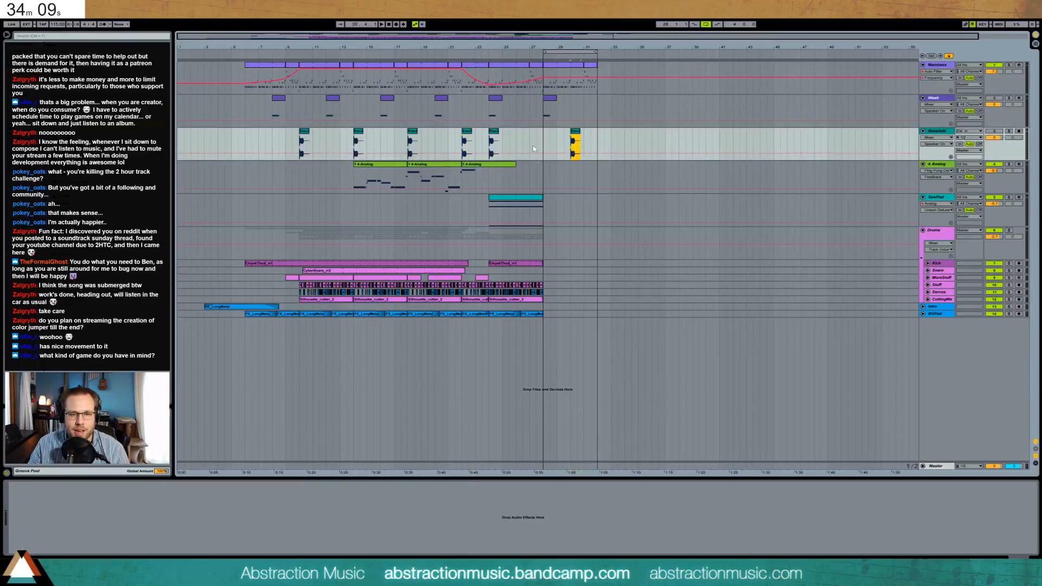
{"action": "left_click", "coordinate": [516, 198]}
{"action": "left_click_drag", "start_coordinate": [543, 198], "coordinate": [597, 198]}
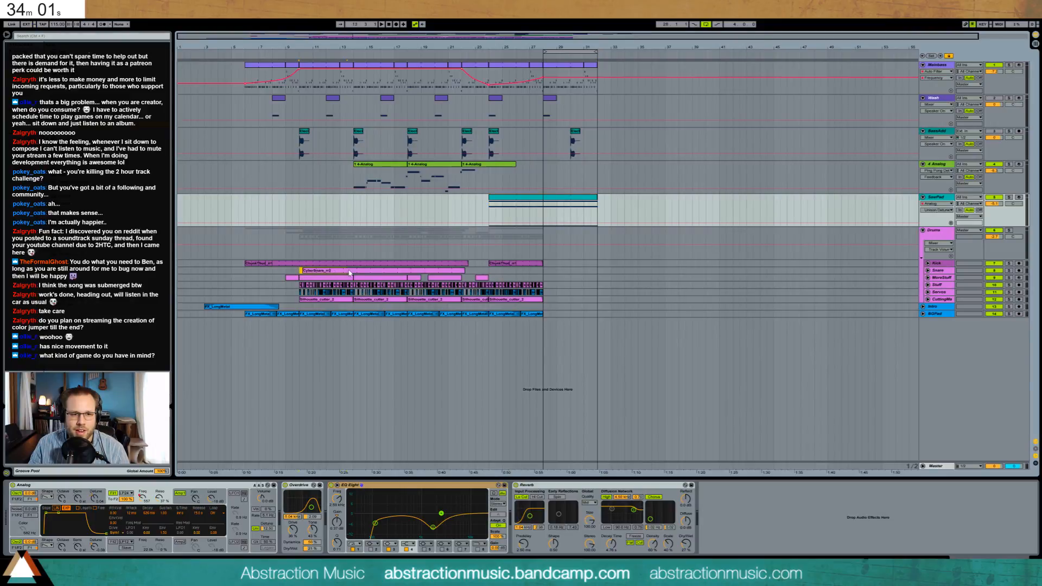
Try a copy of the snare clip in bars 28 to 32, listen to it, and remove it.
{"action": "left_click", "coordinate": [547, 273]}
{"action": "key", "text": "ctrl+v"}
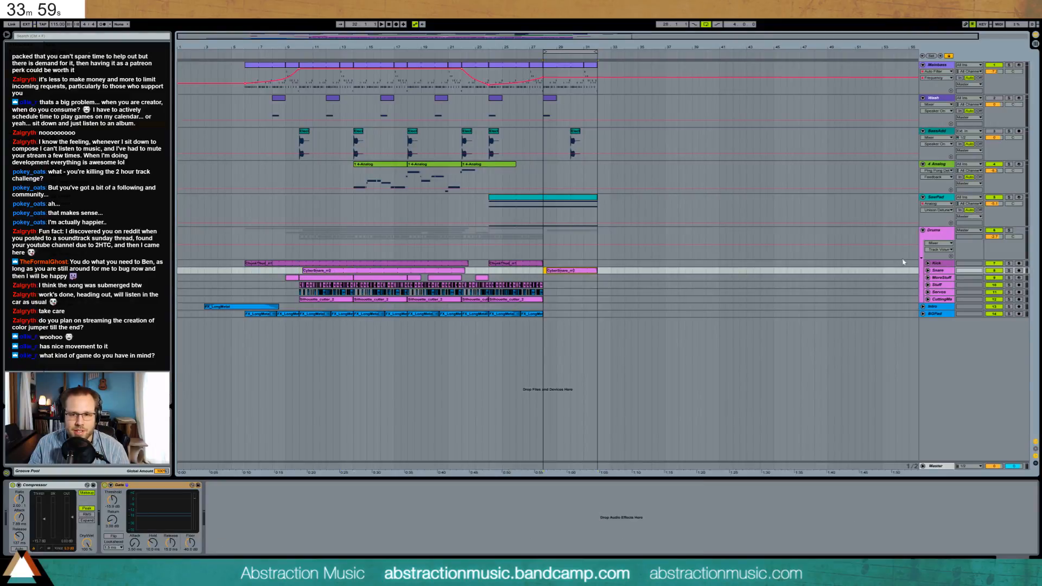
{"action": "left_click", "coordinate": [928, 270]}
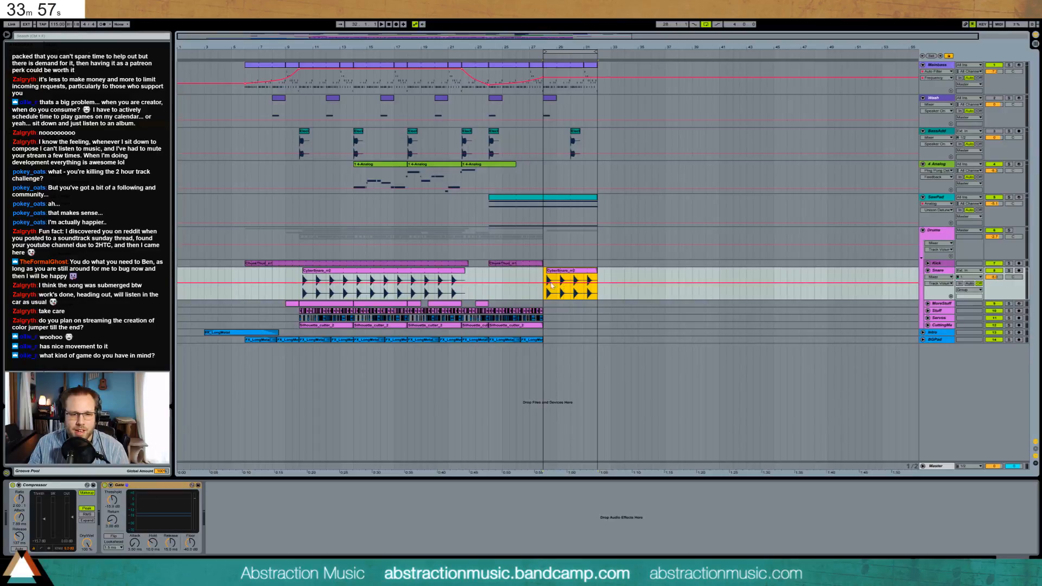
{"action": "key", "text": "space"}
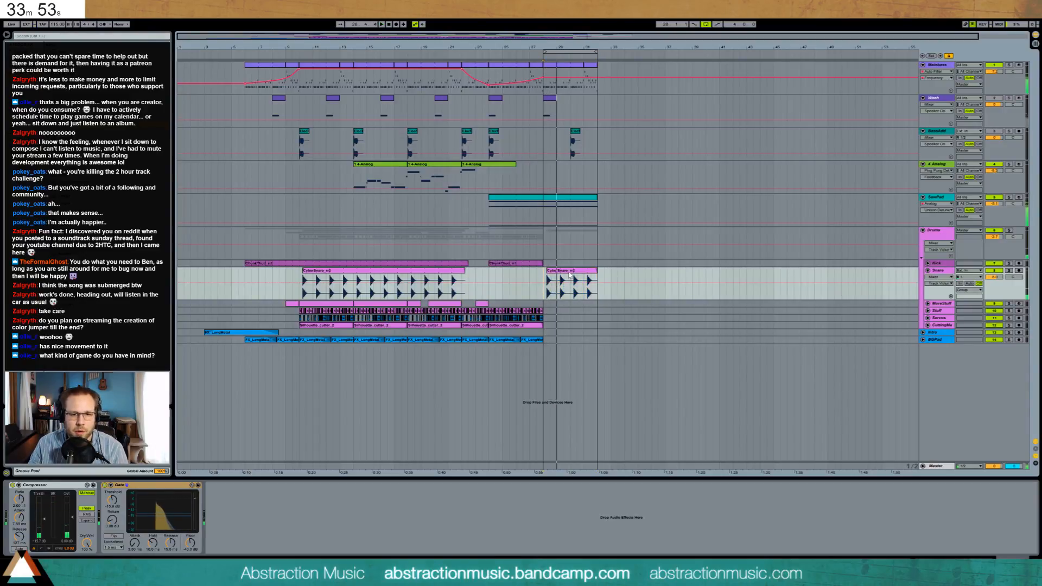
{"action": "key", "text": "space"}
{"action": "key", "text": "Delete"}
Unfold the MoreStuff track and copy one of its four-bar drum clips to bar 28.
{"action": "left_click", "coordinate": [927, 304]}
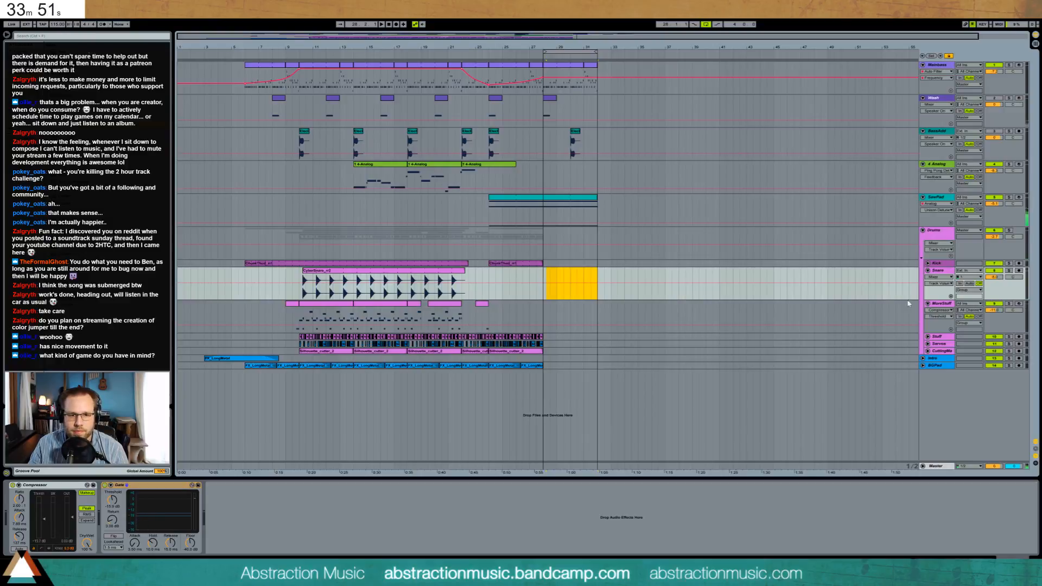
{"action": "left_click", "coordinate": [380, 307]}
{"action": "left_click", "coordinate": [543, 313]}
{"action": "key", "text": "ctrl+v"}
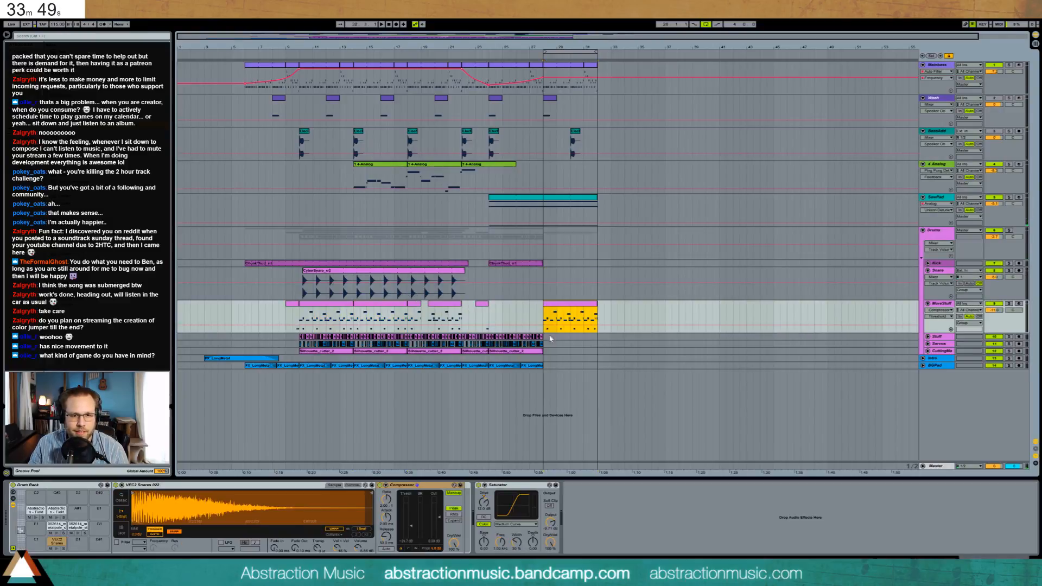
Reverse the Servos track's audio in bars 24 to 28 and play it back.
{"action": "left_click_drag", "start_coordinate": [508, 345], "coordinate": [489, 346]}
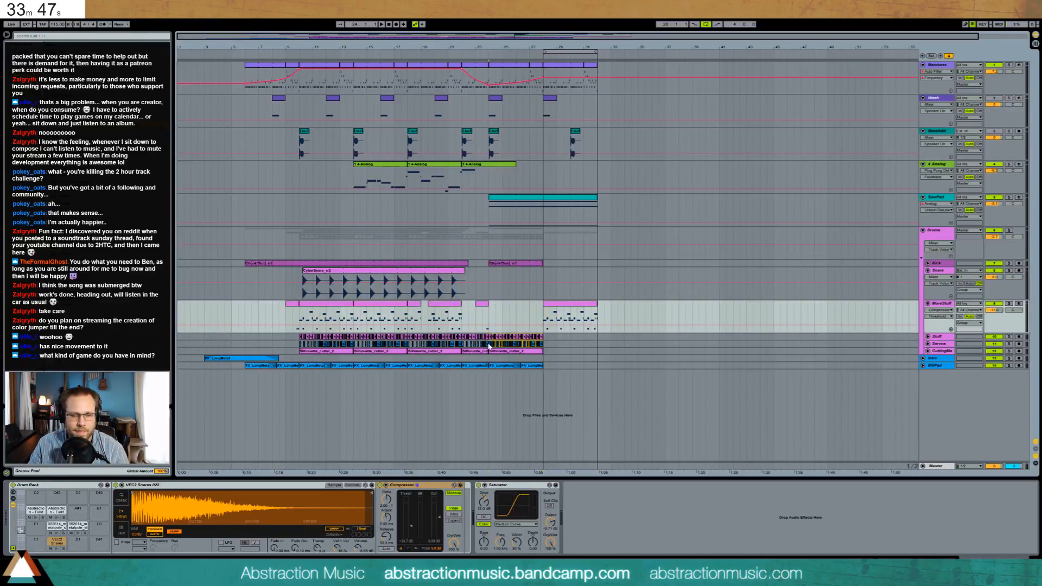
{"action": "left_click", "coordinate": [570, 346]}
{"action": "left_click", "coordinate": [928, 344]}
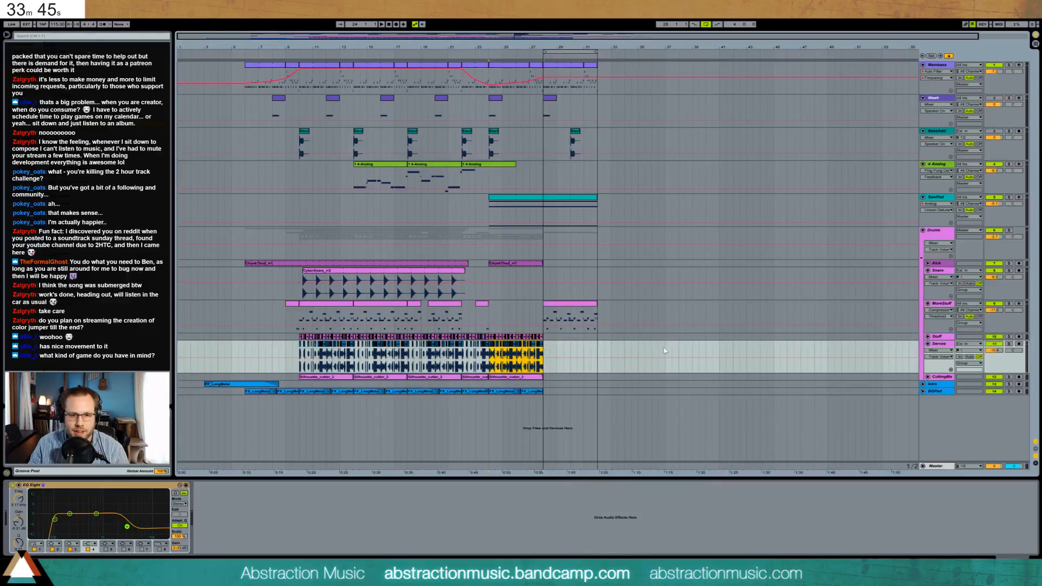
{"action": "left_click", "coordinate": [548, 350]}
{"action": "key", "text": "r"}
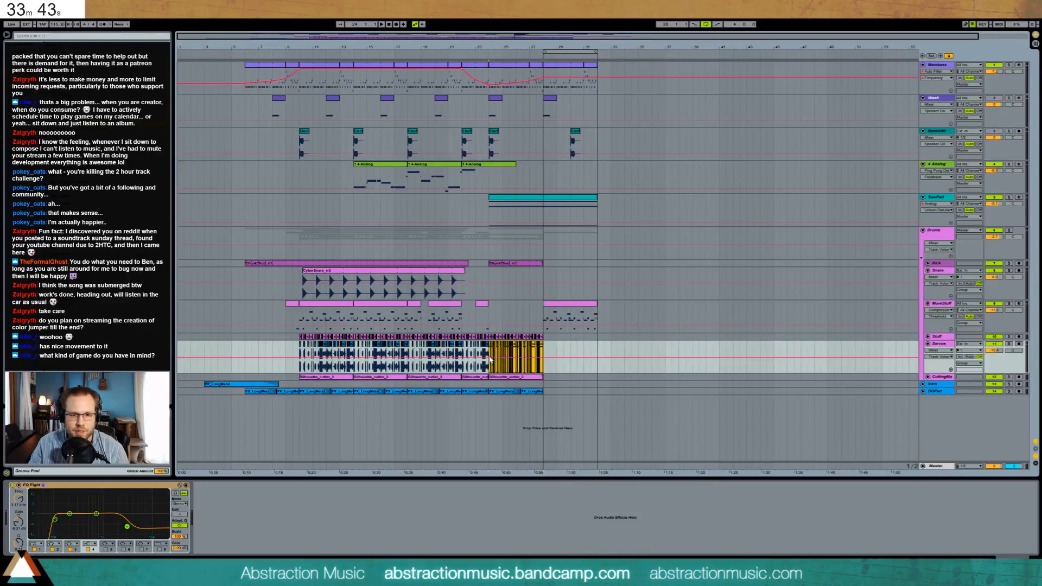
{"action": "key", "text": "space"}
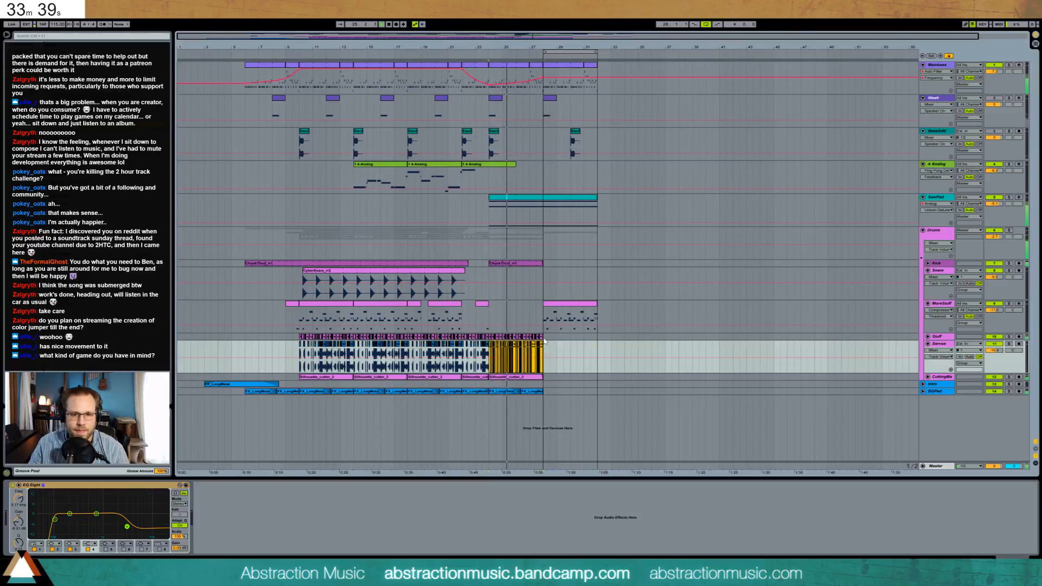
Unfold the Stuff track and duplicate its audio from bars 24 to 28 into bars 28 to 32.
{"action": "left_click", "coordinate": [927, 336]}
{"action": "left_click_drag", "start_coordinate": [543, 346], "coordinate": [488, 341]}
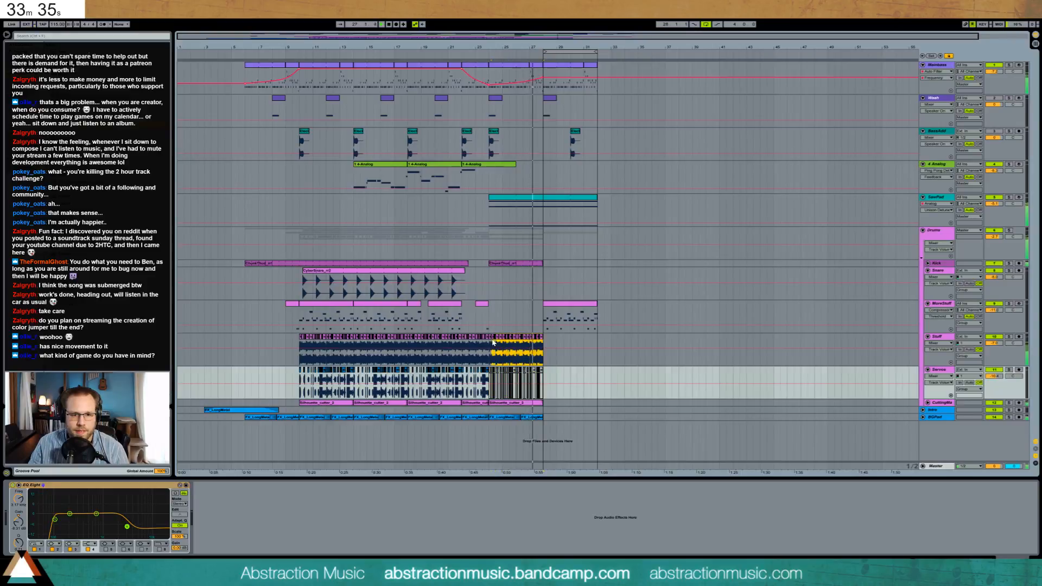
{"action": "key", "text": "ctrl+d"}
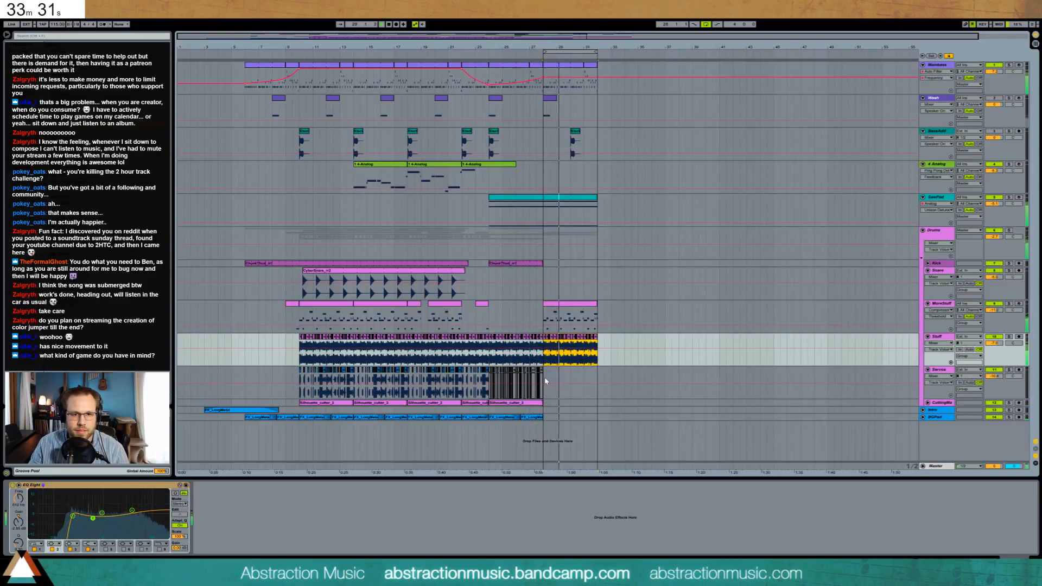
Shift the second track's last two clips two bars later and duplicate the last Silhouette_cutter clip into bars 28 to 32.
{"action": "left_click_drag", "start_coordinate": [497, 98], "coordinate": [586, 100]}
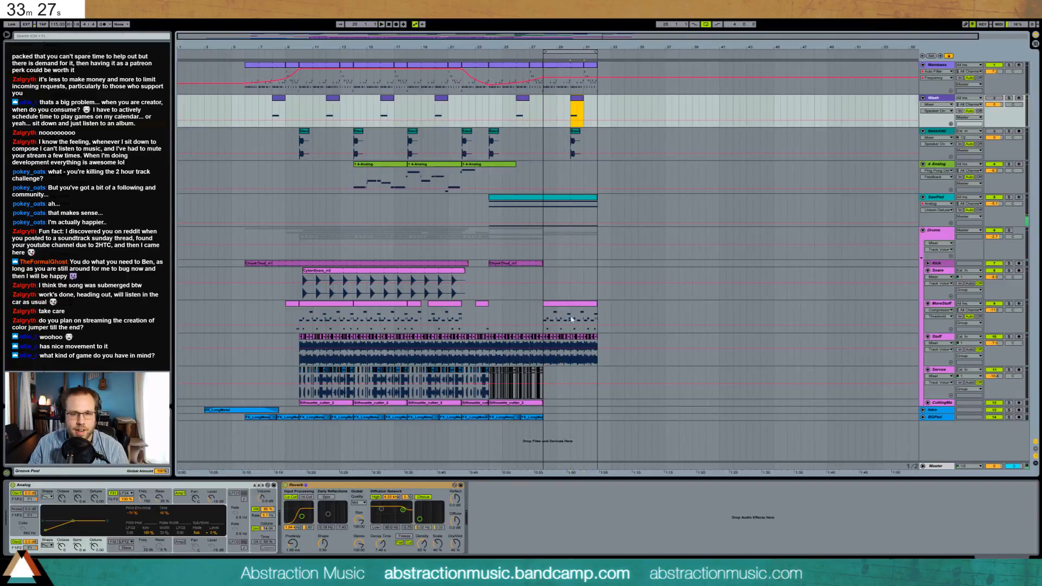
{"action": "left_click", "coordinate": [535, 403]}
{"action": "key", "text": "ctrl+d"}
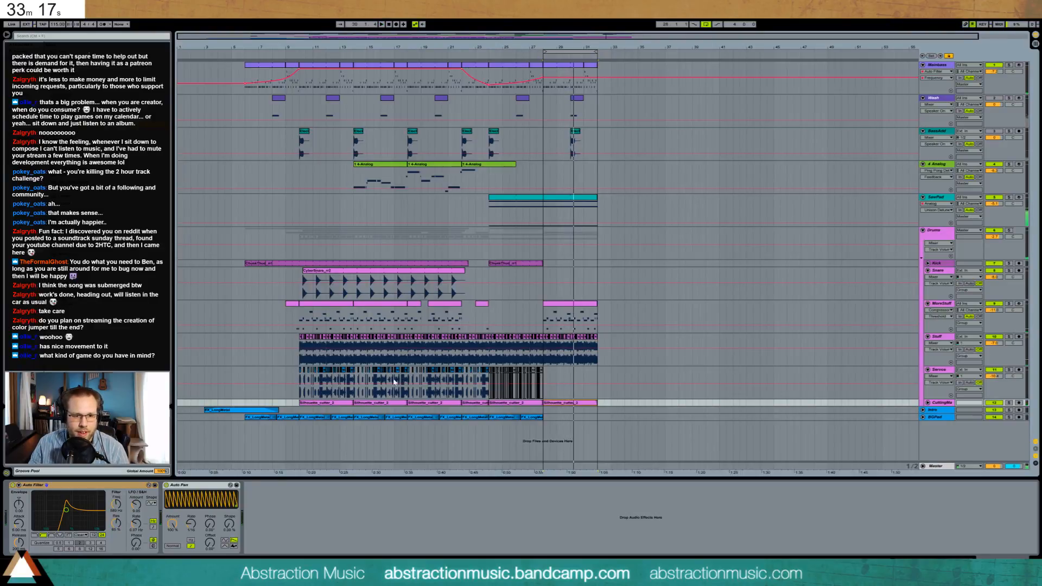
Copy the Servos track's audio from bars 10 to 14 to bar 28 and play the loop.
{"action": "left_click_drag", "start_coordinate": [300, 377], "coordinate": [353, 380]}
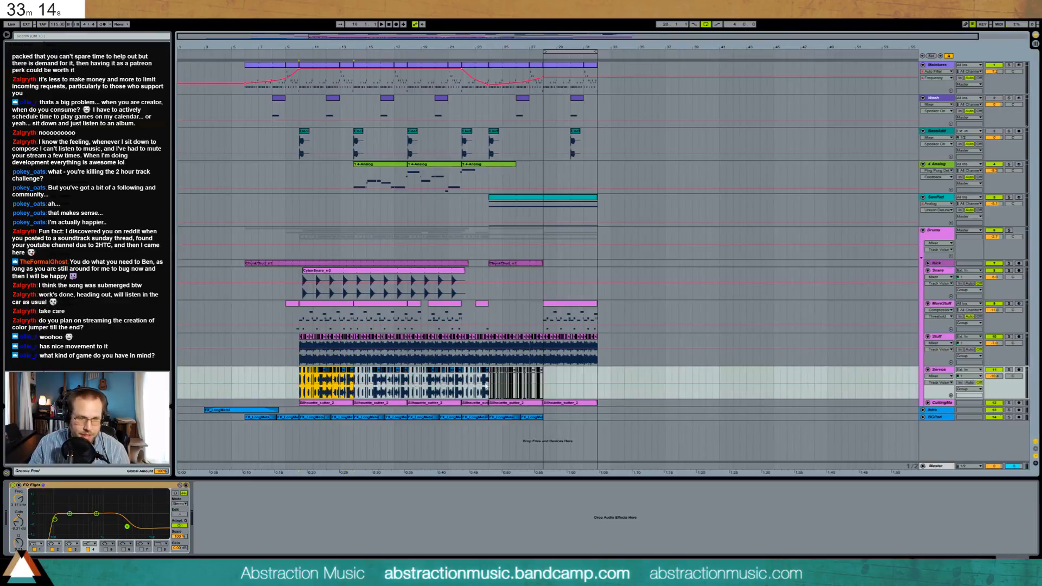
{"action": "left_click", "coordinate": [544, 378]}
{"action": "key", "text": "ctrl+v"}
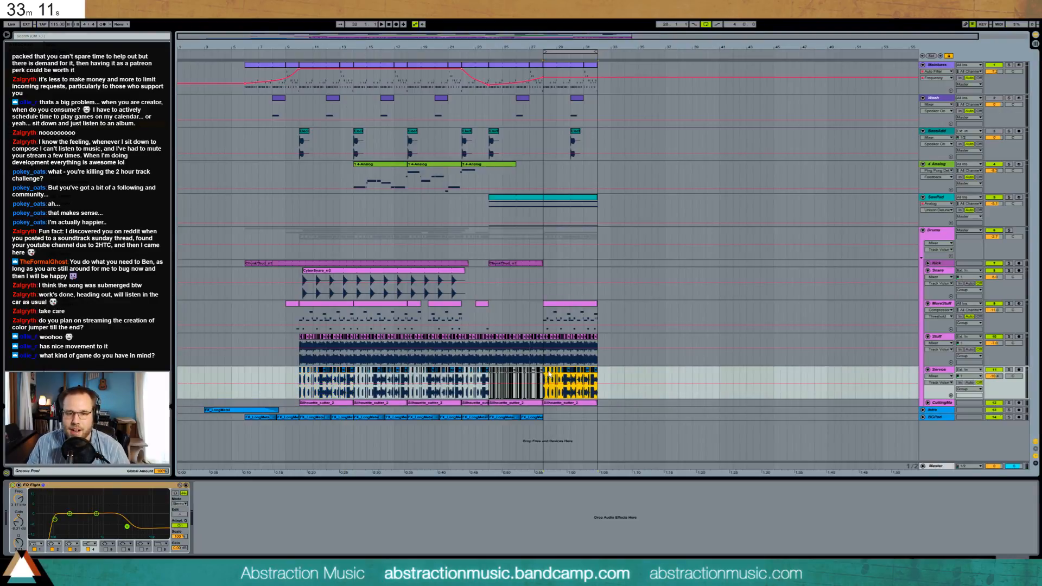
{"action": "key", "text": "space"}
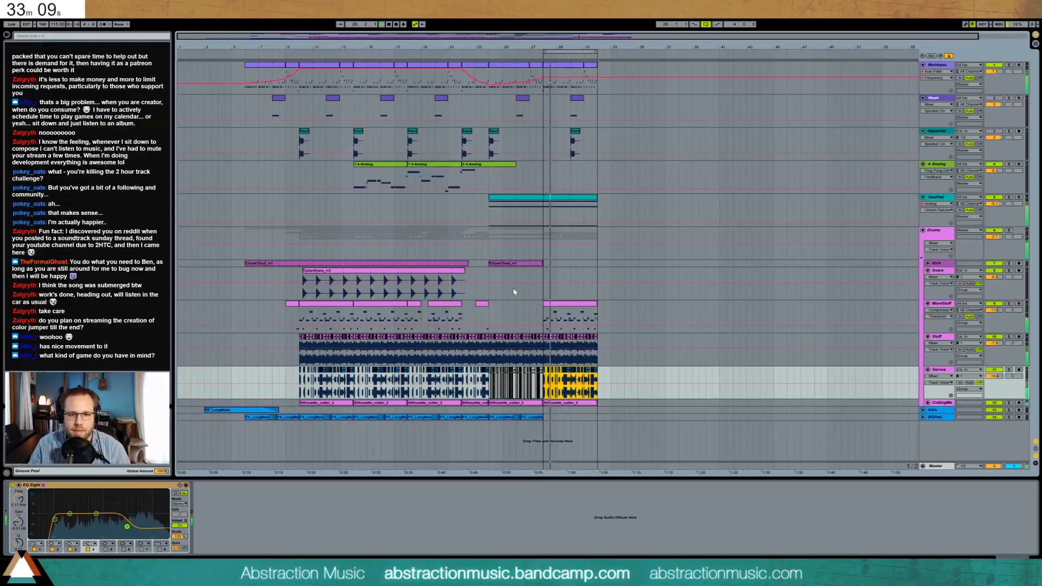
Extend the kick clip to bar 32 and fill bars 28 to 32 with four copies of the last one-bar snare hit.
{"action": "left_click_drag", "start_coordinate": [542, 263], "coordinate": [597, 264]}
{"action": "key", "text": "space"}
{"action": "left_click", "coordinate": [450, 287]}
{"action": "left_click", "coordinate": [463, 288], "text": "shift"}
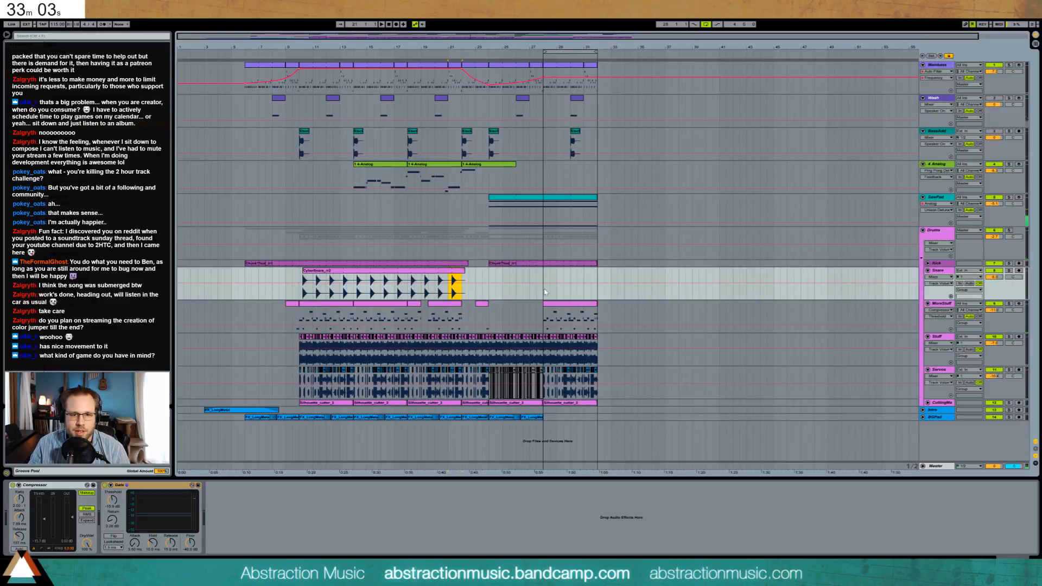
{"action": "key", "text": "ctrl+v"}
{"action": "key", "text": "ctrl+v"}
{"action": "key", "text": "ctrl+v"}
{"action": "key", "text": "ctrl+v"}
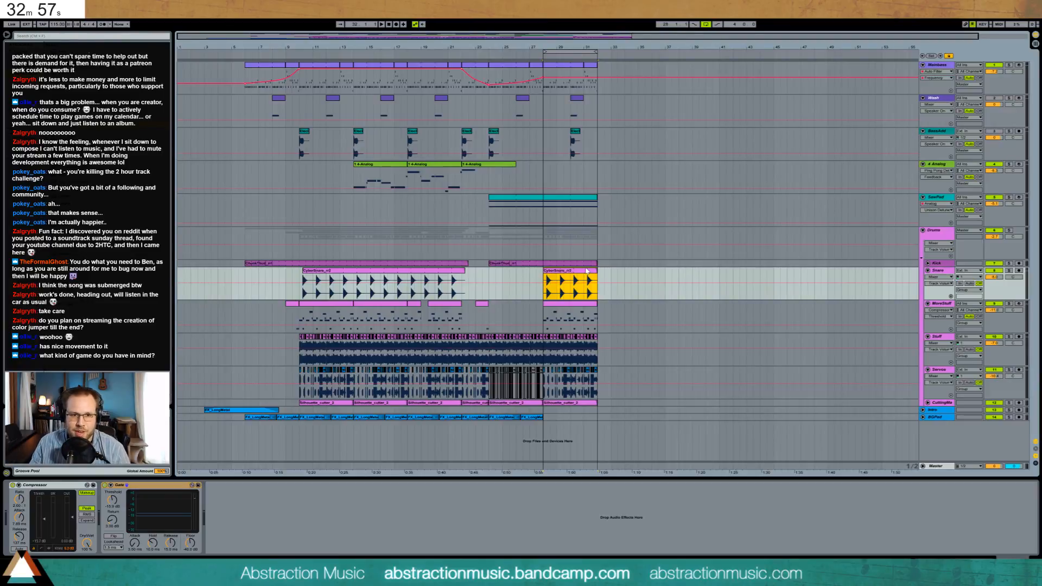
Fold the Snare, MoreStuff, Stuff and Servos tracks.
{"action": "left_click", "coordinate": [928, 270]}
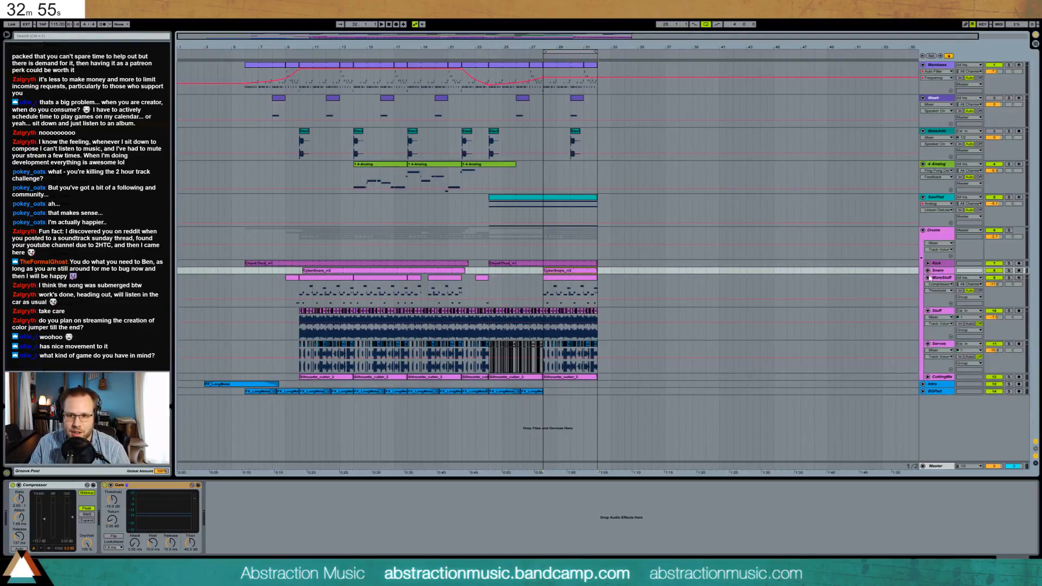
{"action": "left_click", "coordinate": [927, 277]}
{"action": "left_click", "coordinate": [927, 284]}
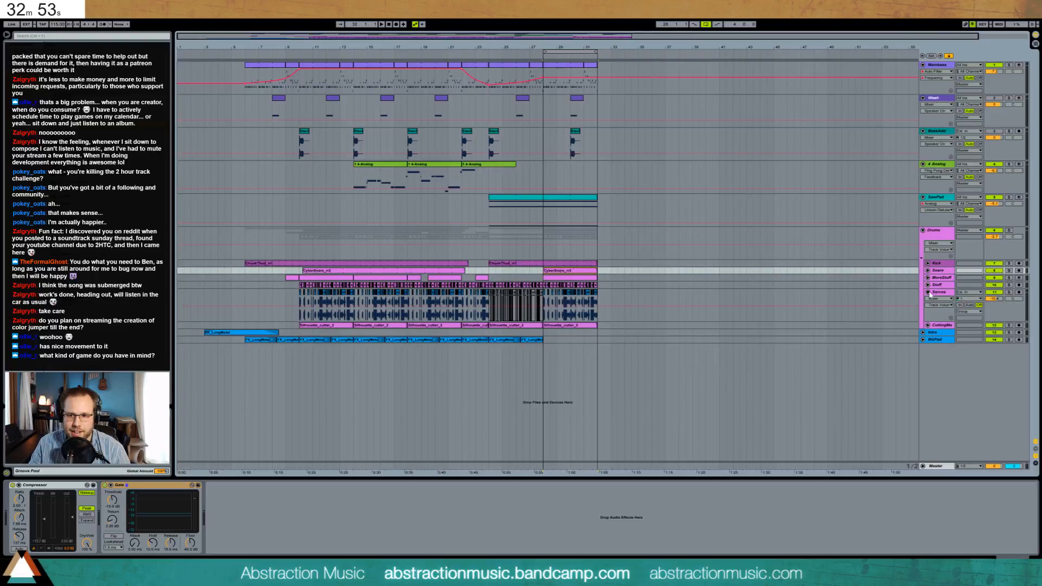
{"action": "left_click", "coordinate": [928, 292]}
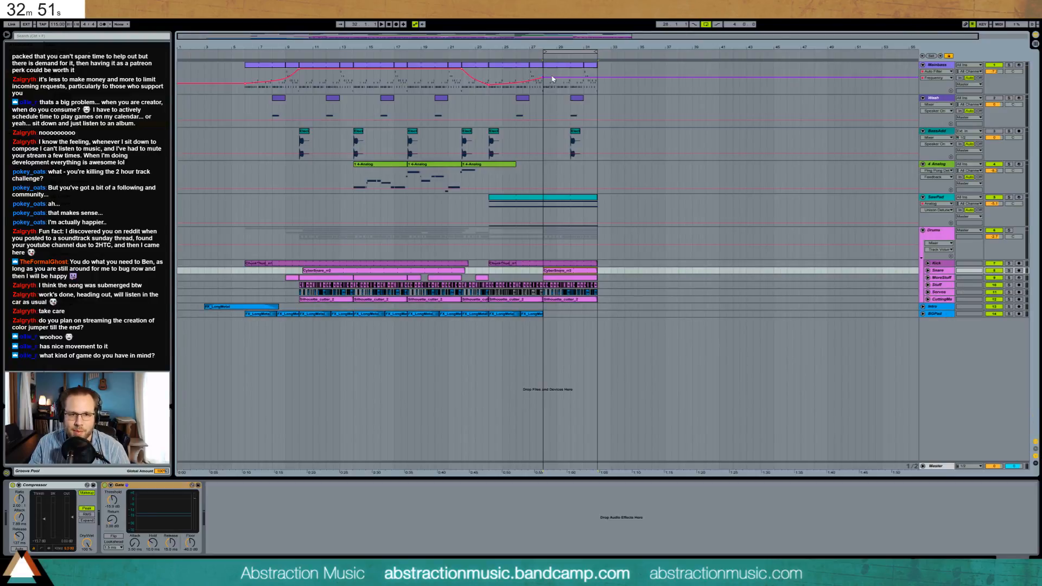
Raise the Mainbass filter frequency automation after bar 28, automate its Auto Filter off from there, and listen to the loop.
{"action": "left_click_drag", "start_coordinate": [551, 77], "coordinate": [551, 69]}
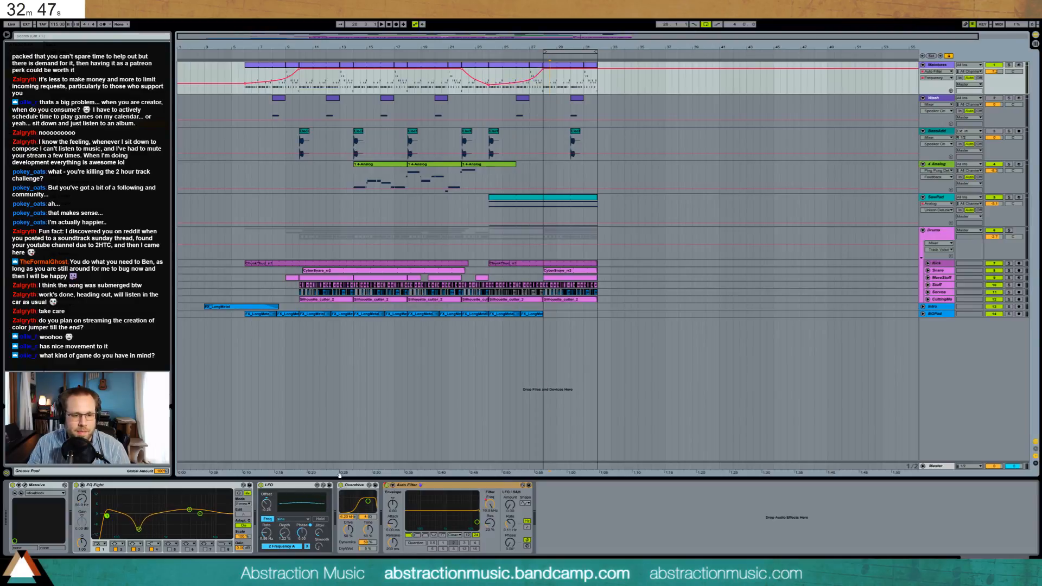
{"action": "right_click", "coordinate": [387, 487]}
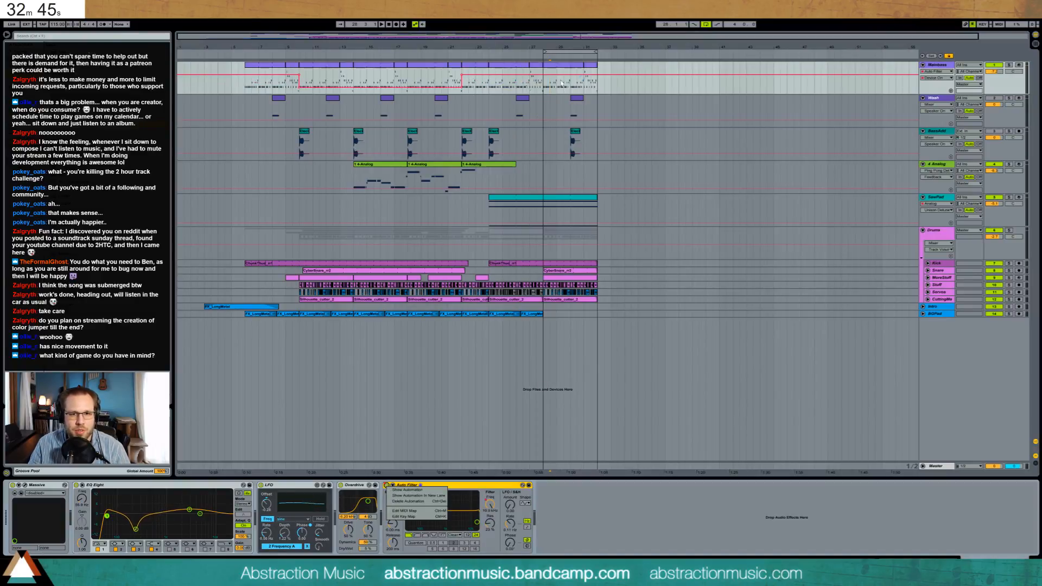
{"action": "left_click", "coordinate": [544, 85]}
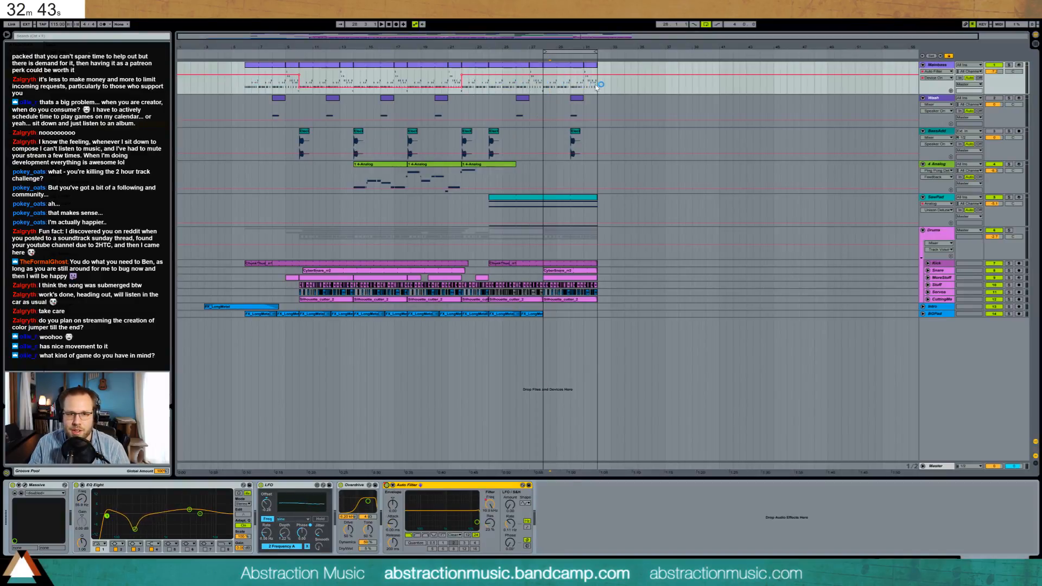
{"action": "mouse_move", "coordinate": [599, 86]}
{"action": "left_mouse_down"}
{"action": "mouse_move", "coordinate": [555, 87]}
{"action": "mouse_move", "coordinate": [596, 87]}
{"action": "left_mouse_up"}
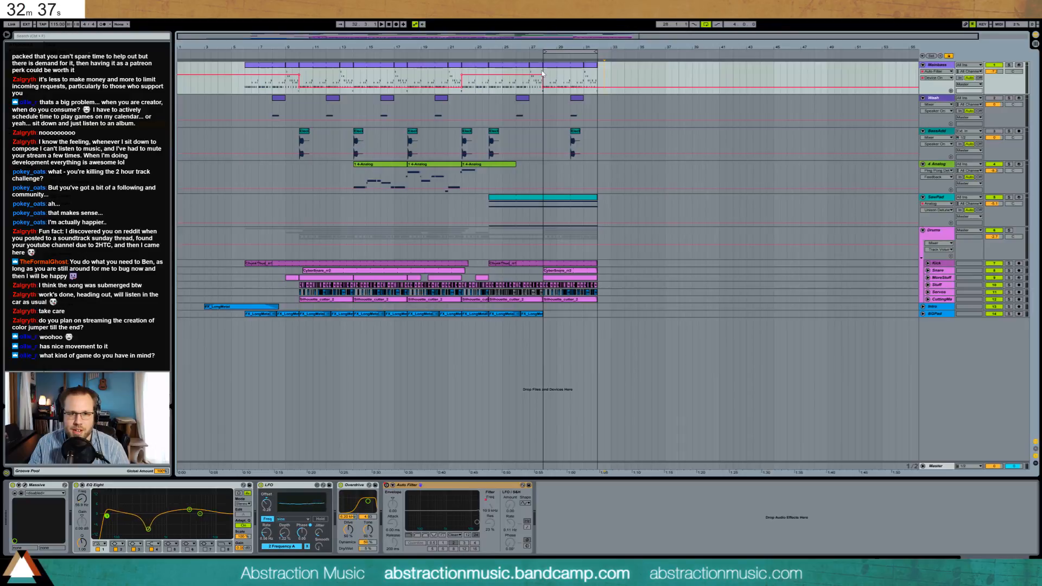
{"action": "key", "text": "space"}
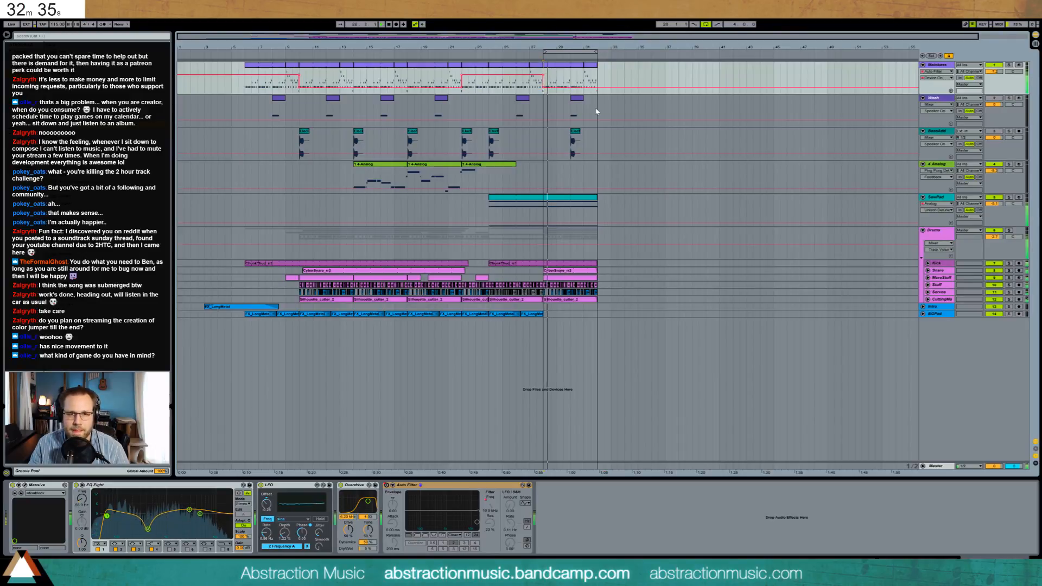
{"action": "key", "text": "space"}
Duplicate the BGPad clips into bars 28 to 32 and play the song from about bar 6.
{"action": "left_click", "coordinate": [492, 315]}
{"action": "key", "text": "ctrl+d"}
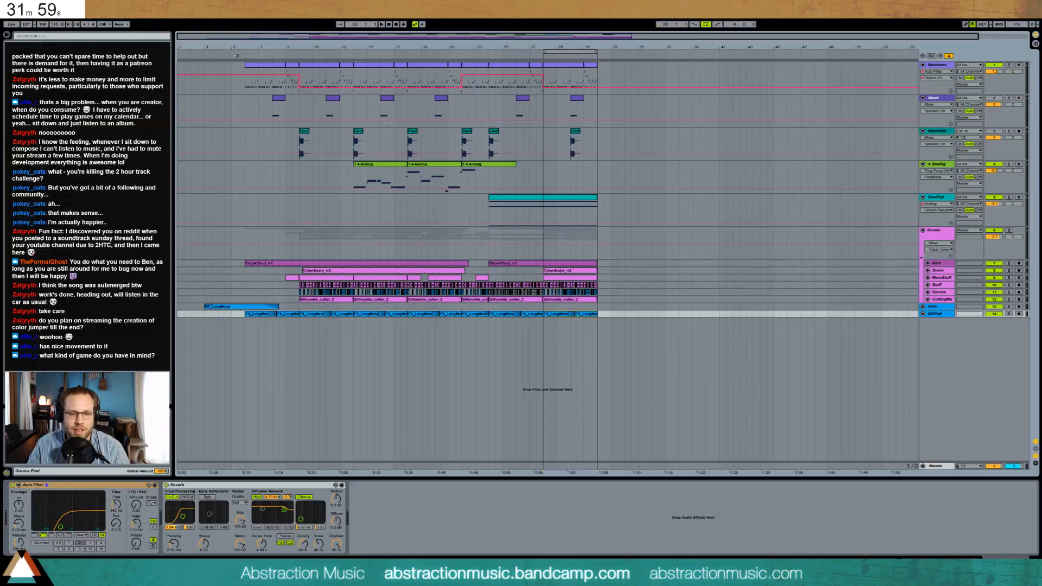
{"action": "left_click", "coordinate": [239, 55]}
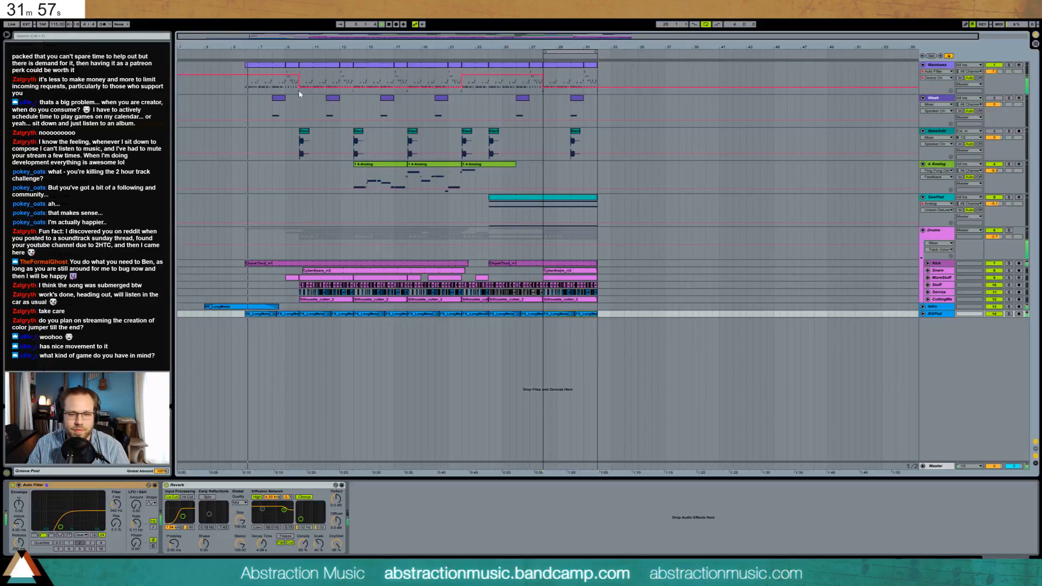
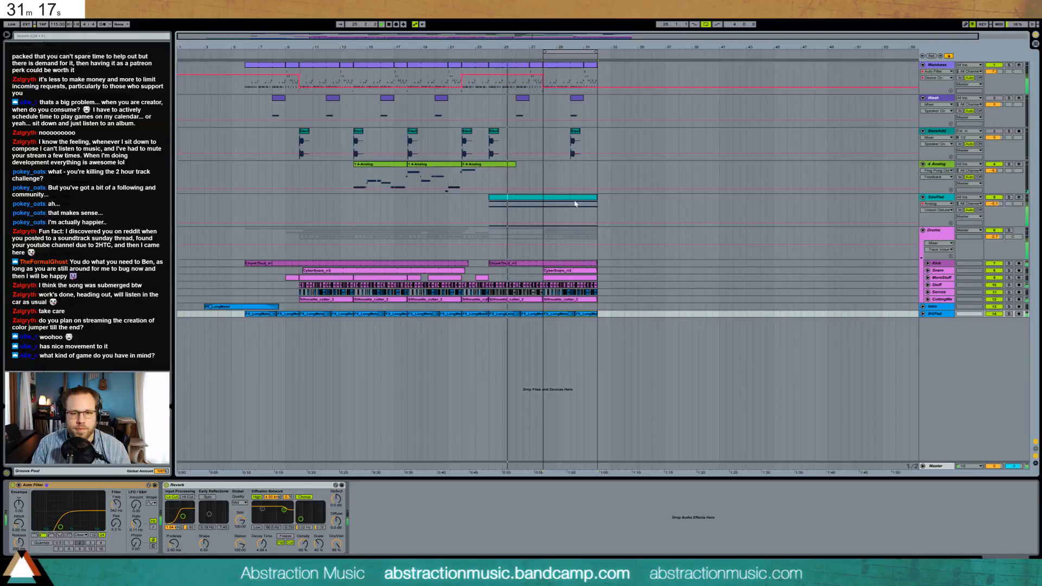
Trim the SawPad clip back to bar 28 and copy the Mainbass clips of bars 28 to 32 onto a new MIDI track.
{"action": "left_click_drag", "start_coordinate": [596, 198], "coordinate": [544, 201]}
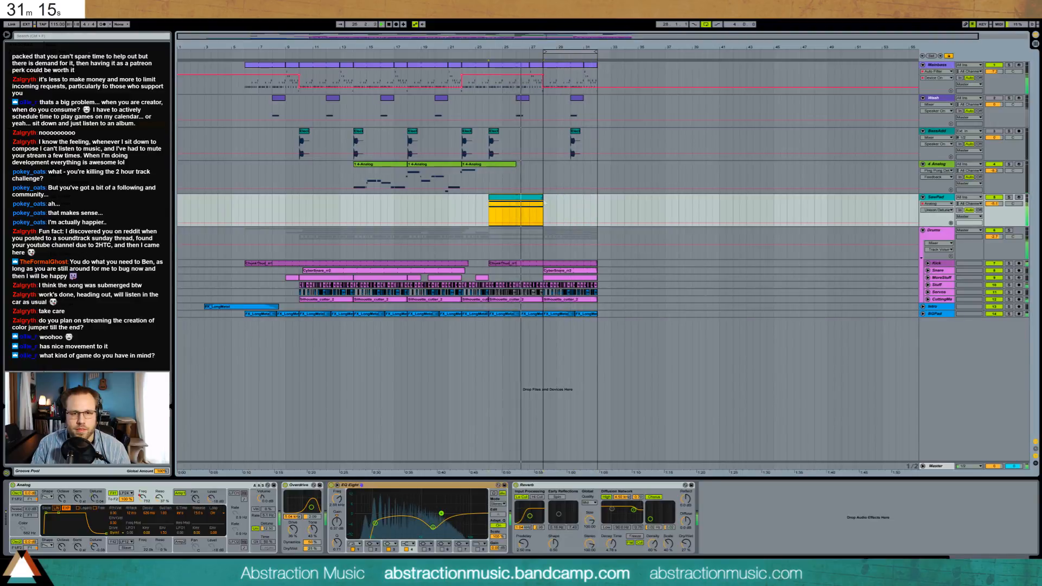
{"action": "left_click", "coordinate": [943, 70]}
{"action": "key", "text": "ctrl+shift+t"}
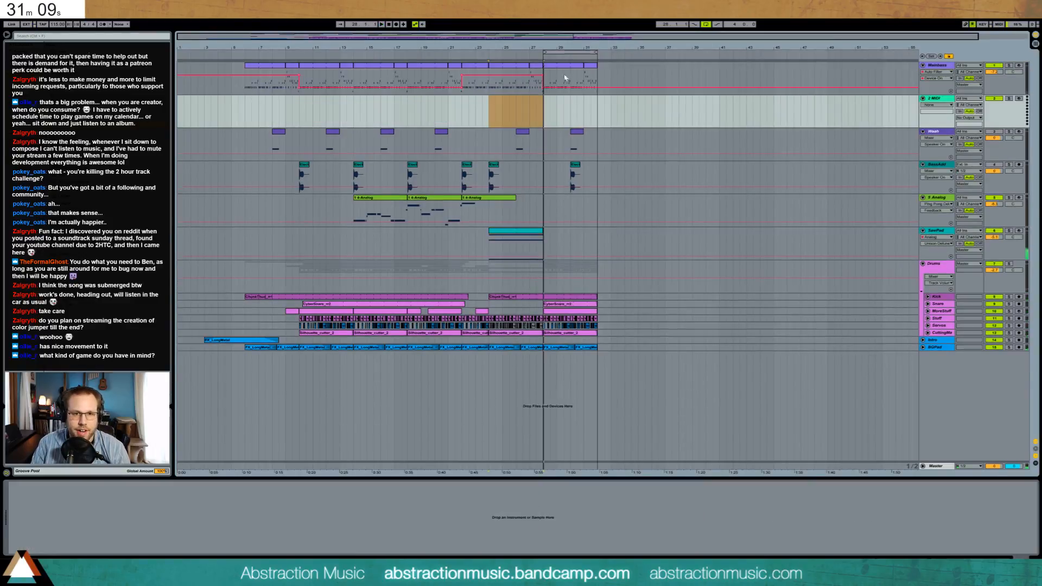
{"action": "left_click", "coordinate": [542, 111]}
{"action": "key", "text": "ctrl+v"}
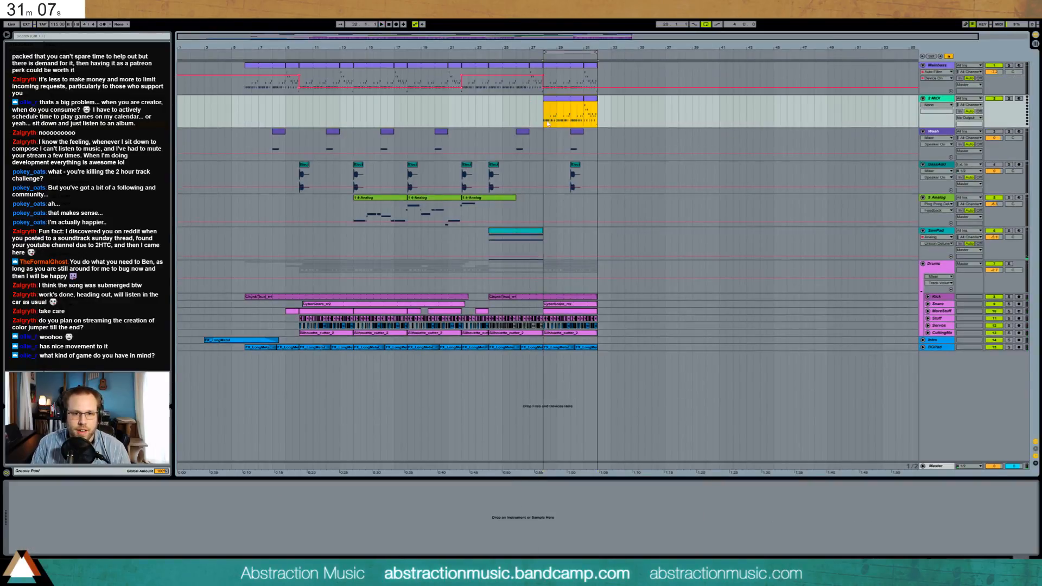
Load the Massive synth onto the new MIDI track and reposition its plug-in window.
{"action": "key", "text": "ctrl+f"}
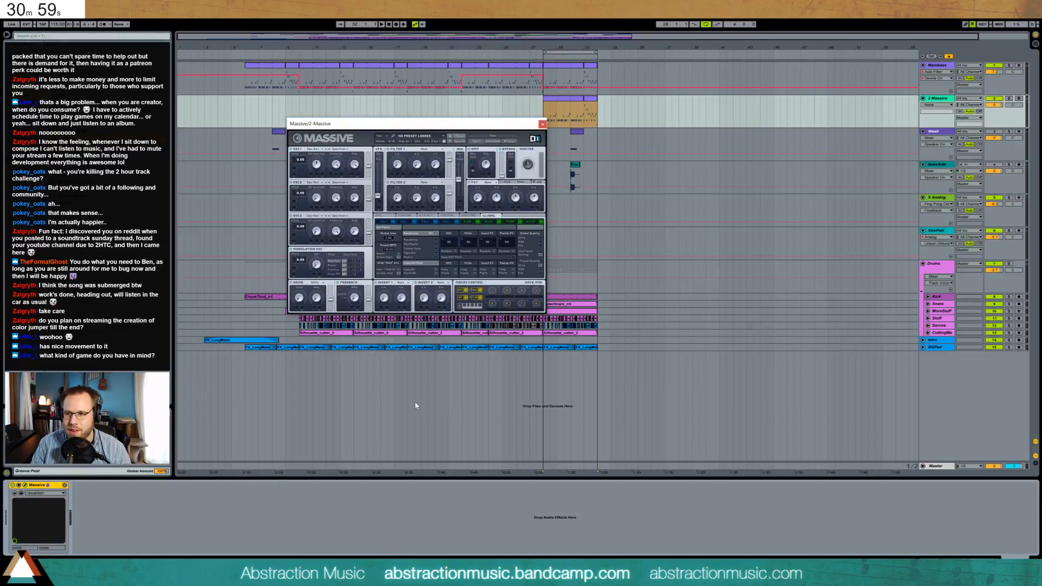
{"action": "left_click_drag", "start_coordinate": [408, 131], "coordinate": [334, 251]}
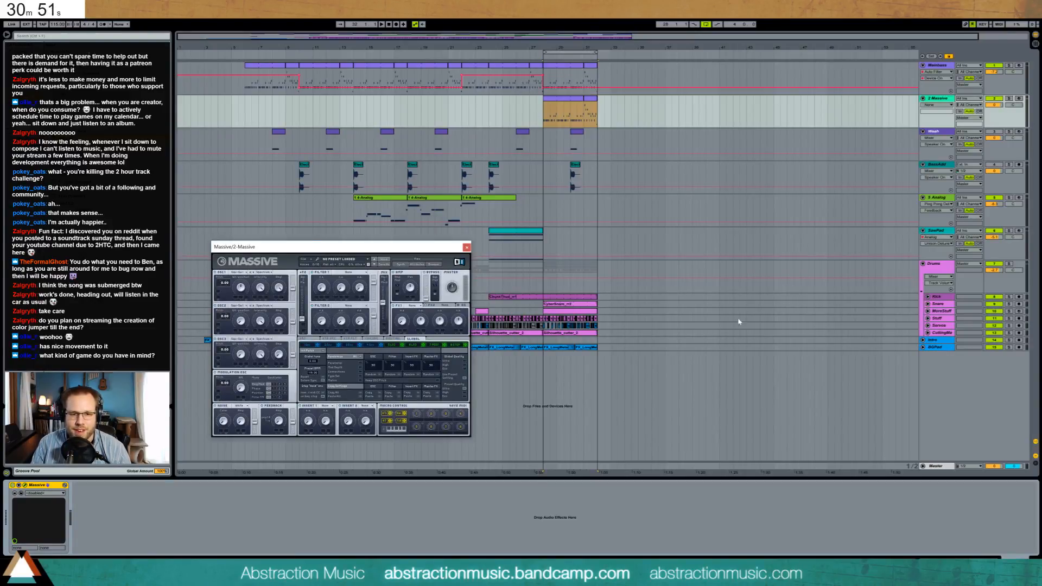
{"action": "left_click_drag", "start_coordinate": [383, 252], "coordinate": [431, 145]}
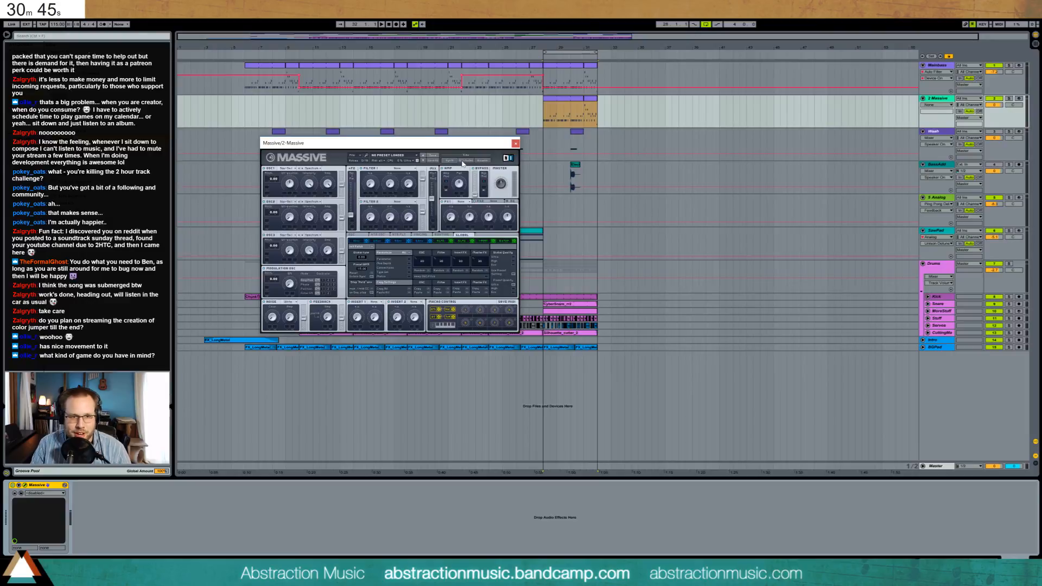
Adjust the wavetable settings of oscillator 1 in Massive.
{"action": "left_click", "coordinate": [288, 170]}
{"action": "left_click", "coordinate": [288, 170]}
{"action": "left_click", "coordinate": [290, 185]}
{"action": "left_click_drag", "start_coordinate": [292, 187], "coordinate": [288, 182]}
{"action": "left_click", "coordinate": [309, 188]}
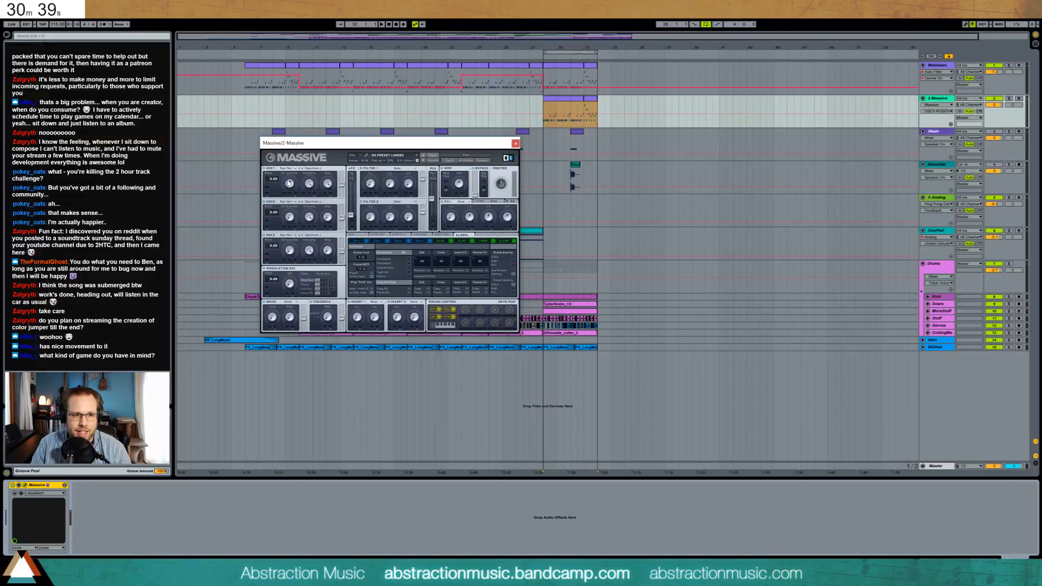
Adjust the intensity of oscillators 1 and 2 and the wavetable position of oscillator 3 in the Massive synth.
{"action": "left_click_drag", "start_coordinate": [311, 185], "coordinate": [311, 196]}
{"action": "left_click", "coordinate": [308, 215]}
{"action": "left_click", "coordinate": [290, 250]}
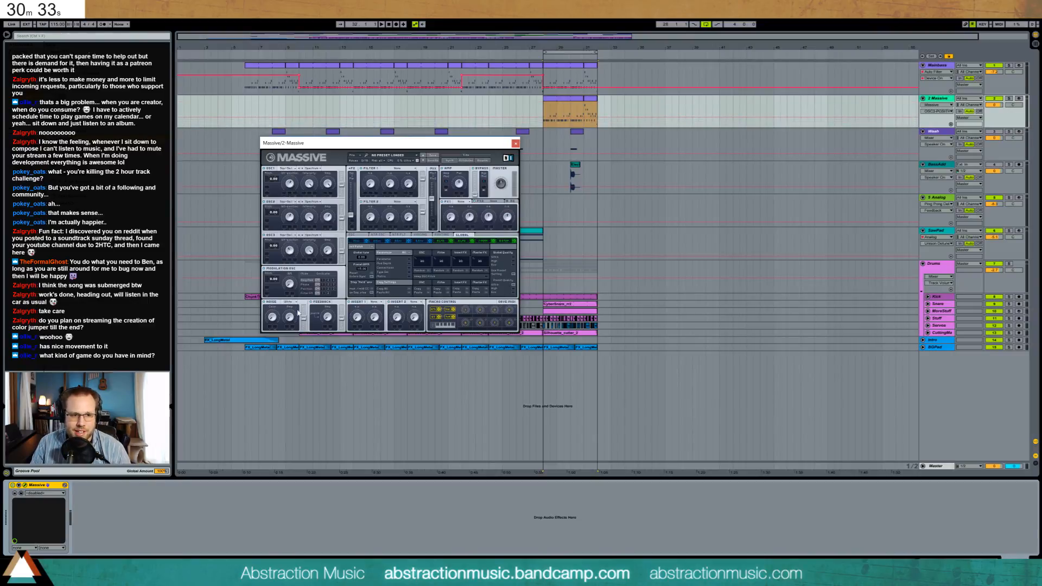
Adjust the noise and feedback controls and raise the level of oscillator 3.
{"action": "left_click", "coordinate": [277, 318]}
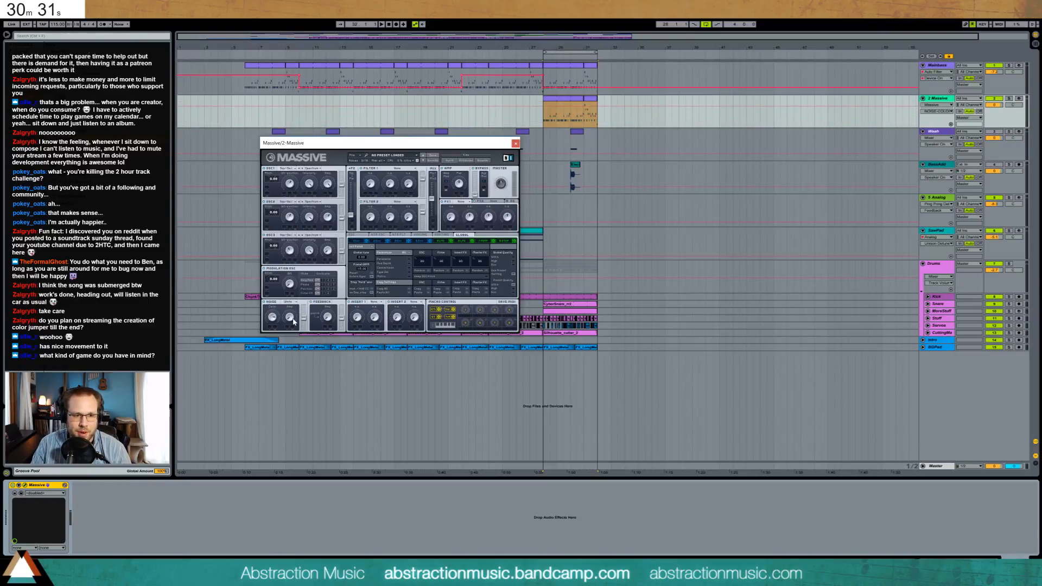
{"action": "left_click_drag", "start_coordinate": [292, 316], "coordinate": [293, 321]}
{"action": "left_click", "coordinate": [325, 320]}
{"action": "left_click_drag", "start_coordinate": [328, 251], "coordinate": [341, 173]}
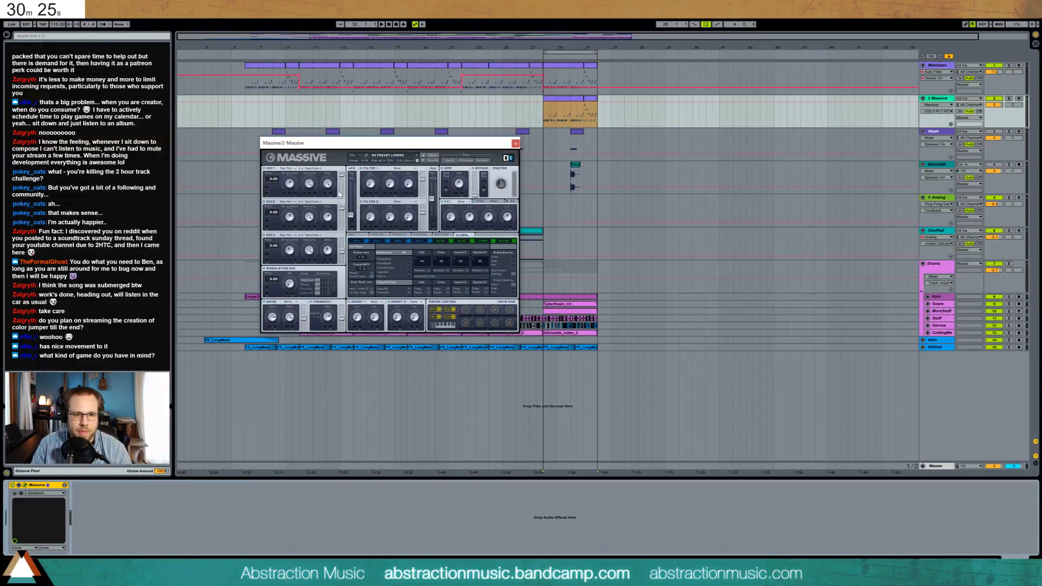
Adjust filter 1's resonance and cutoff, soloing the 2-Massive track to hear its part from bar 28.
{"action": "left_click", "coordinate": [397, 178]}
{"action": "left_click_drag", "start_coordinate": [410, 184], "coordinate": [402, 180]}
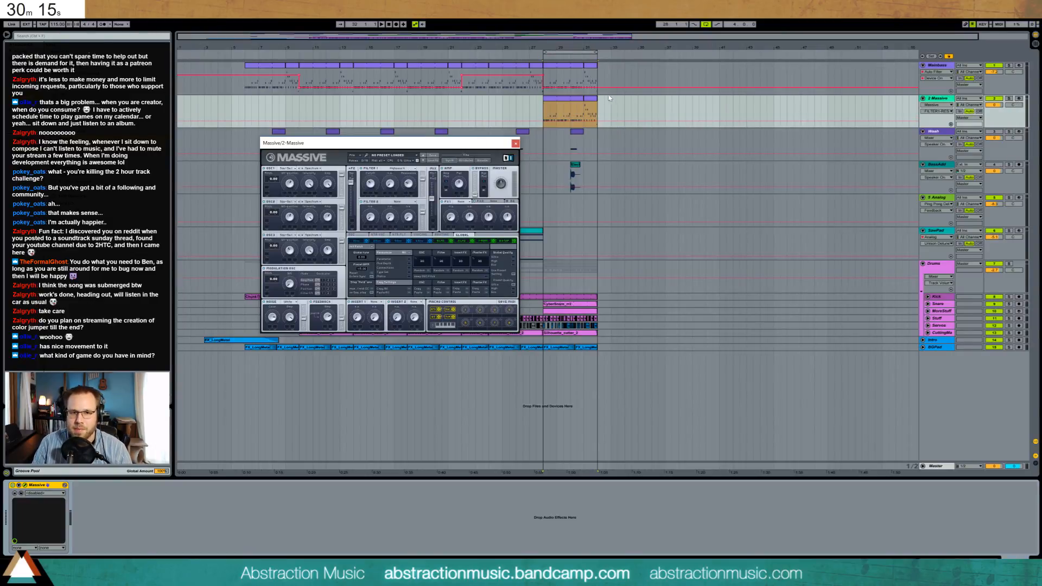
{"action": "left_click", "coordinate": [547, 113]}
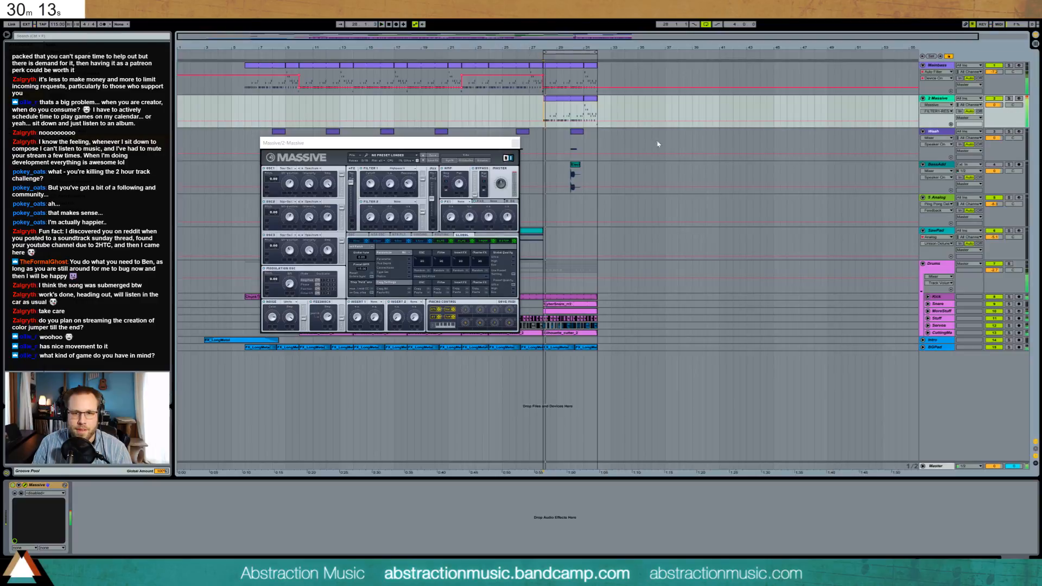
{"action": "left_click", "coordinate": [1008, 98]}
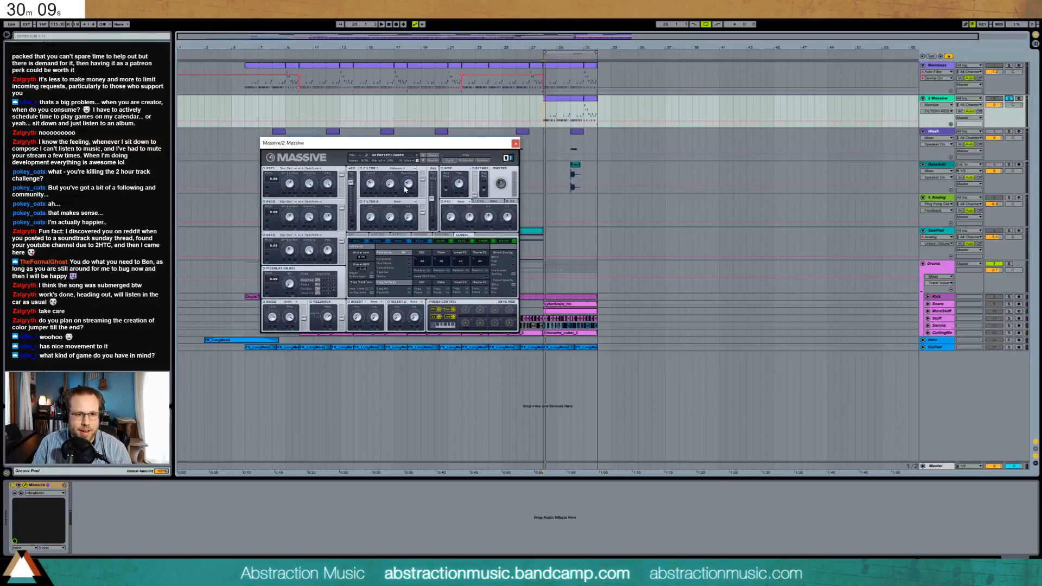
{"action": "left_click", "coordinate": [374, 190]}
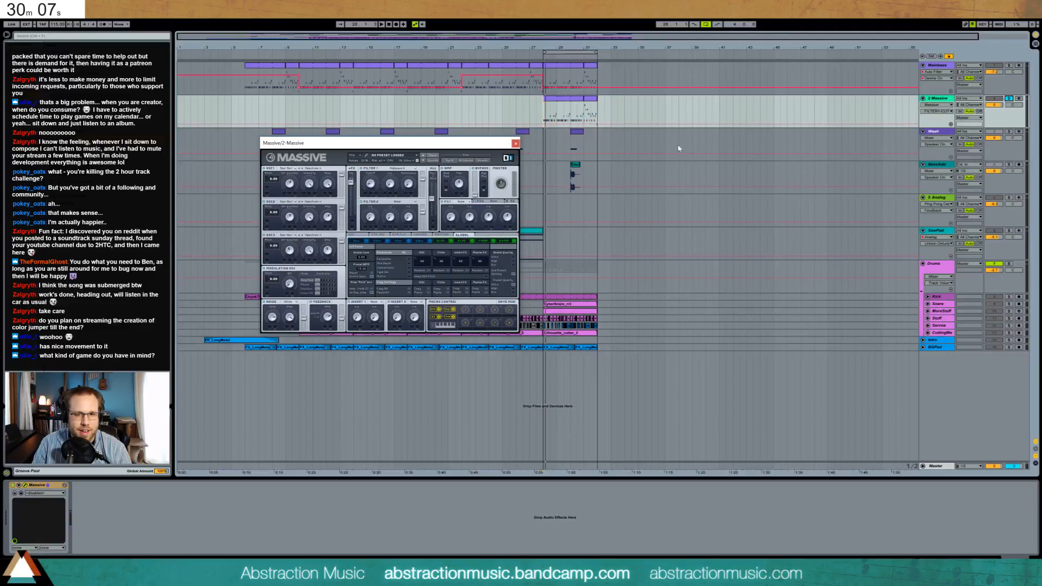
Lower the volume of the 2-Massive track and play the looped section.
{"action": "left_click", "coordinate": [991, 106]}
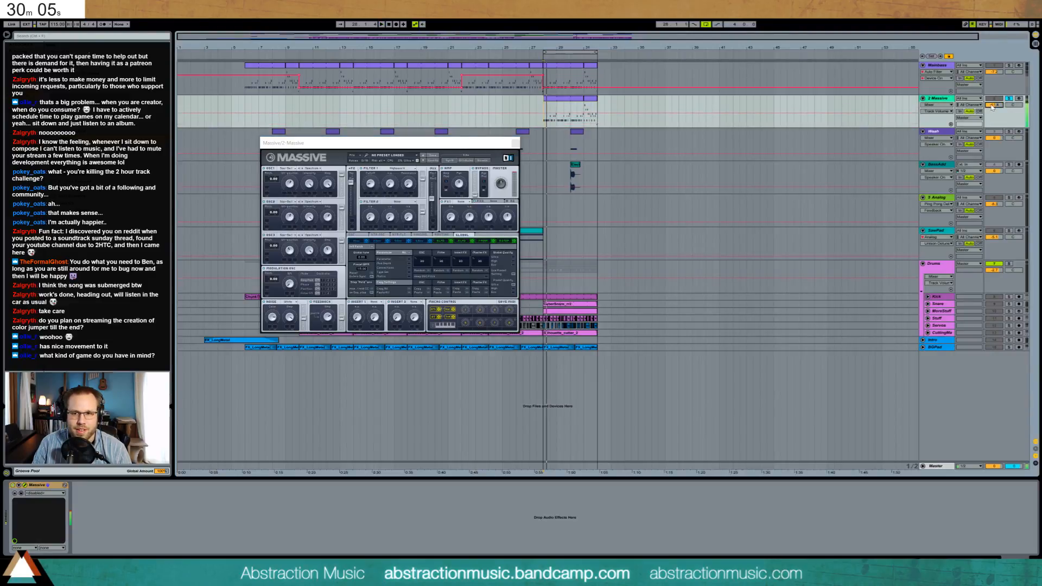
{"action": "left_click_drag", "start_coordinate": [993, 105], "coordinate": [993, 116]}
{"action": "key", "text": "space"}
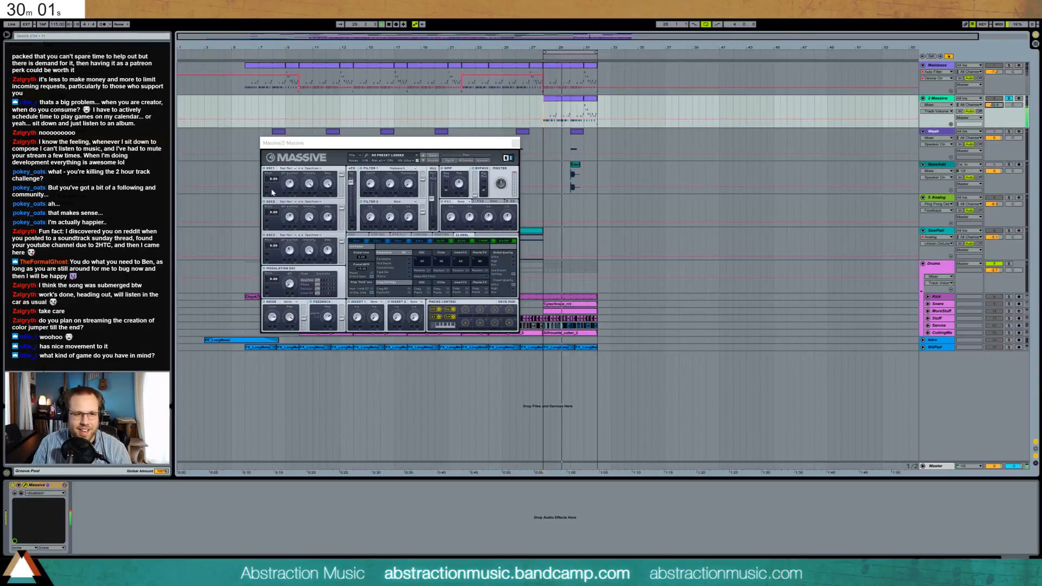
Raise filter 1's cutoff in Massive while auditioning the soloed track.
{"action": "left_click", "coordinate": [371, 185]}
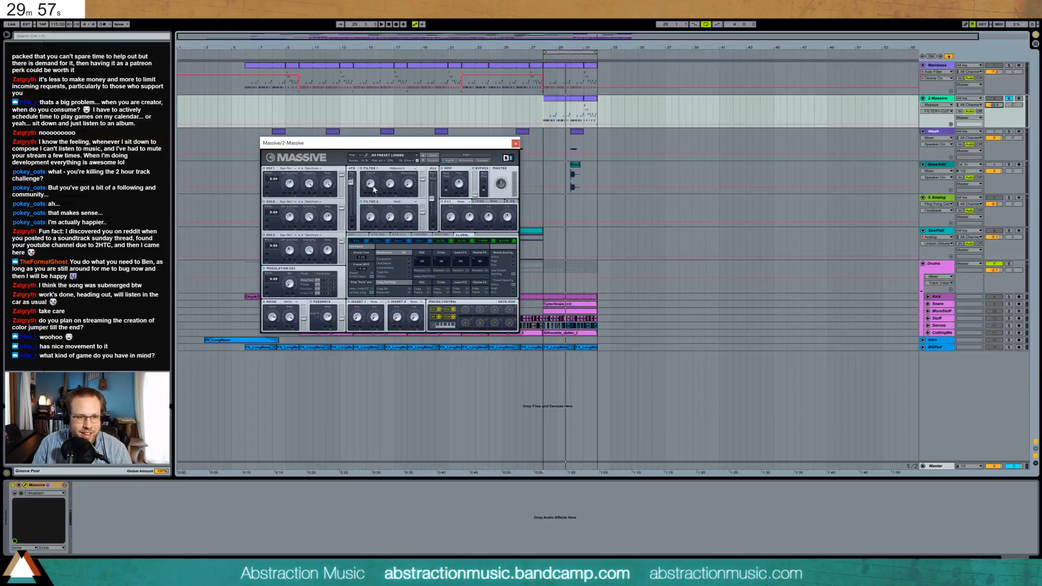
{"action": "key", "text": "space"}
{"action": "left_click_drag", "start_coordinate": [373, 190], "coordinate": [373, 182]}
Try two different filter types on filter 1.
{"action": "left_click", "coordinate": [390, 169]}
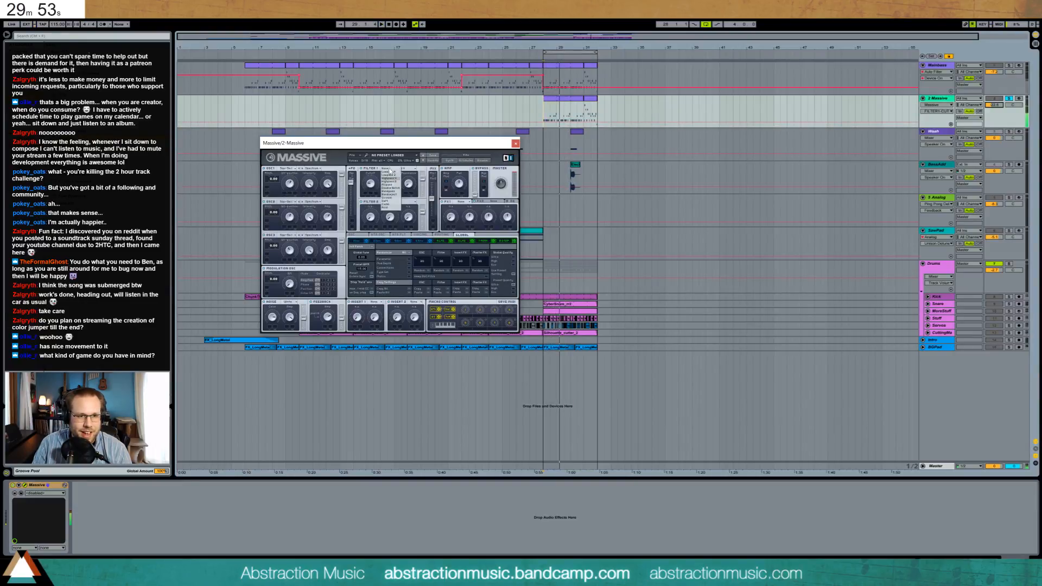
{"action": "left_click", "coordinate": [395, 182]}
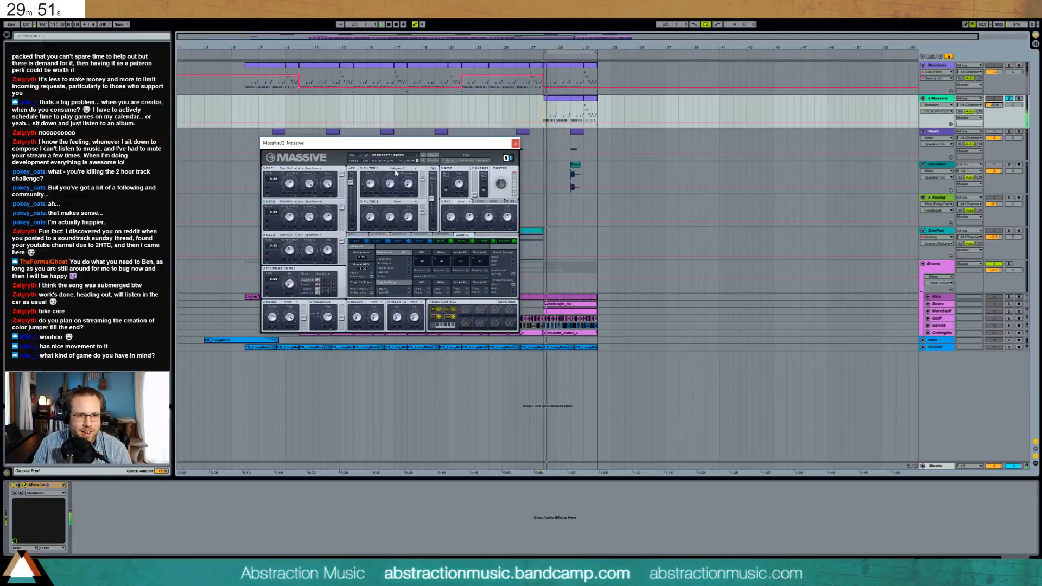
{"action": "left_click", "coordinate": [395, 171]}
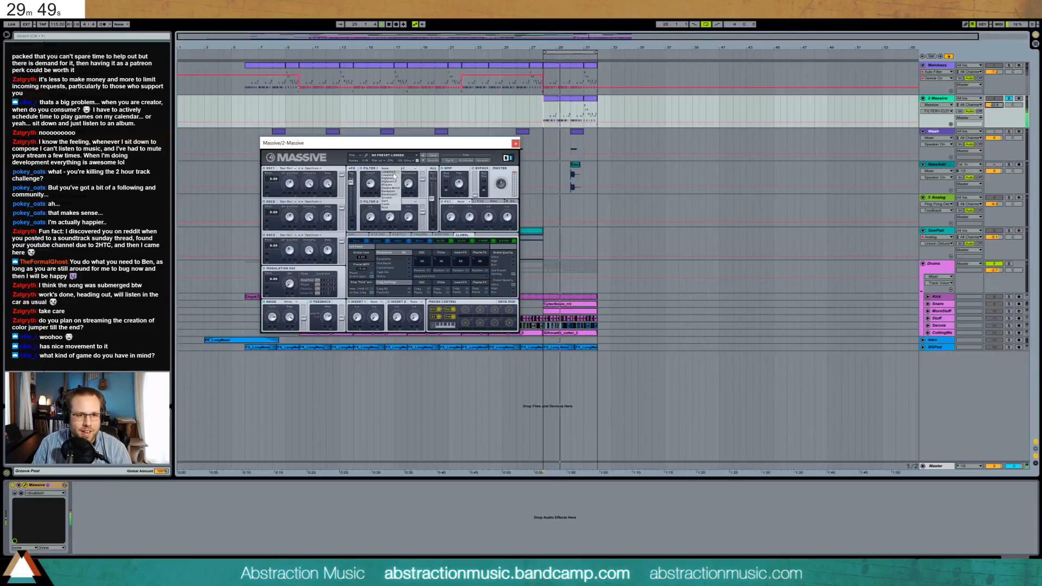
{"action": "left_click", "coordinate": [391, 177]}
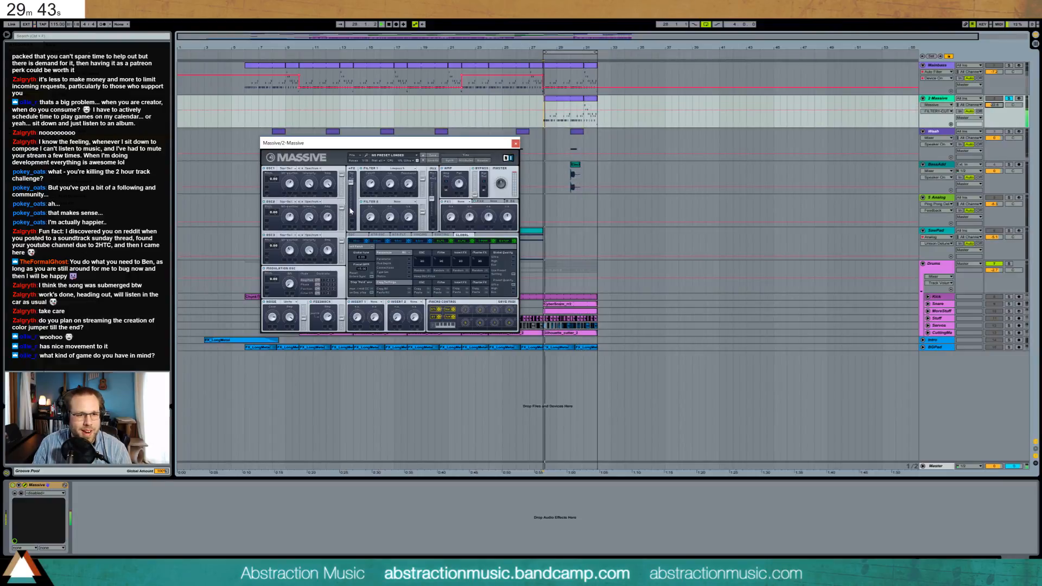
Consolidate the 2-Massive track's MIDI clips in the looped section into one clip.
{"action": "double_click", "coordinate": [565, 100]}
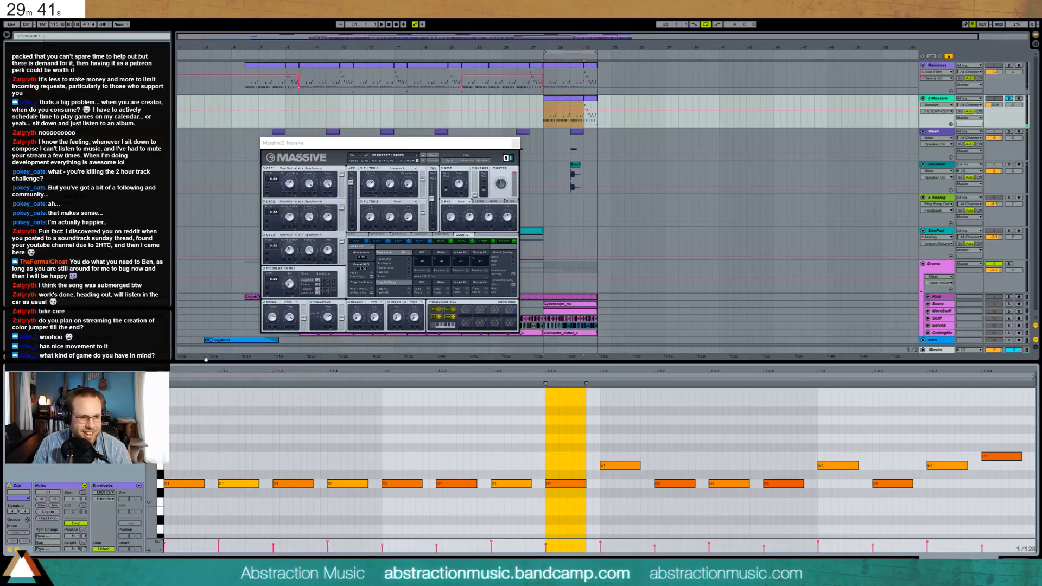
{"action": "left_click_drag", "start_coordinate": [180, 400], "coordinate": [975, 514]}
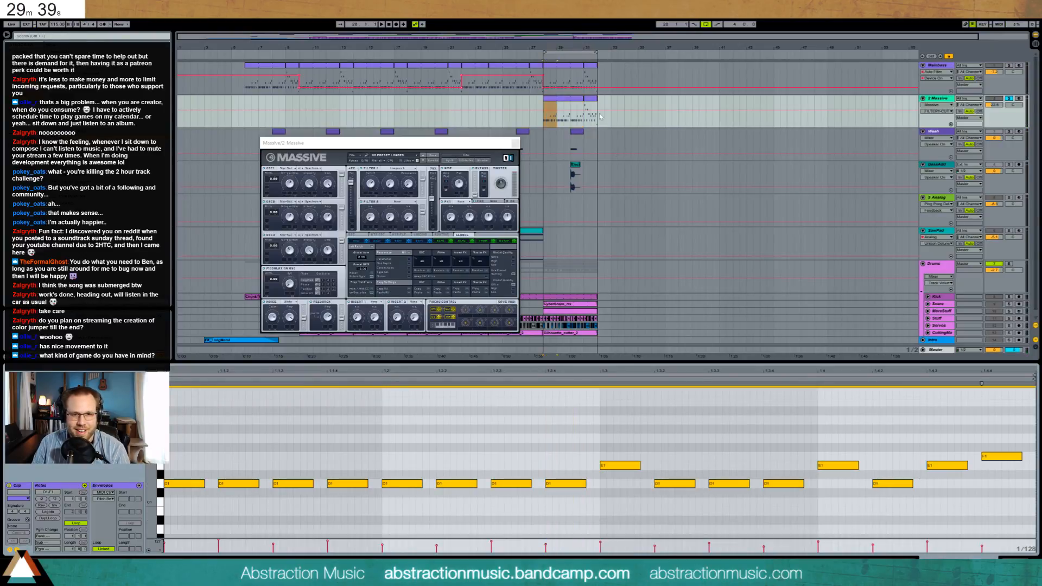
{"action": "left_click", "coordinate": [595, 117]}
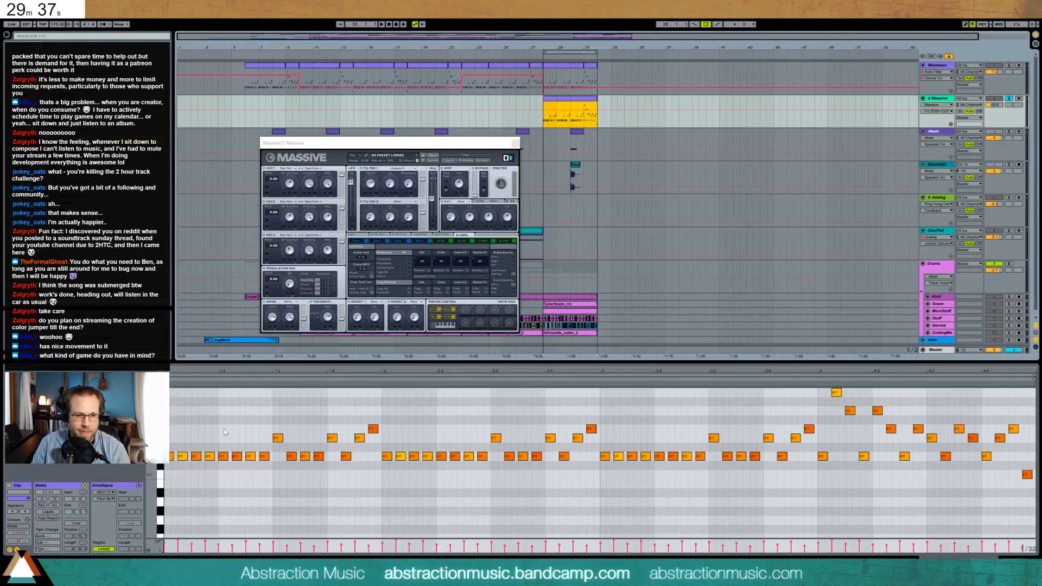
Transpose all notes in the consolidated Massive clip up one octave and play it.
{"action": "key", "text": "ctrl+a"}
{"action": "key", "text": "shift+Up"}
{"action": "key", "text": "space"}
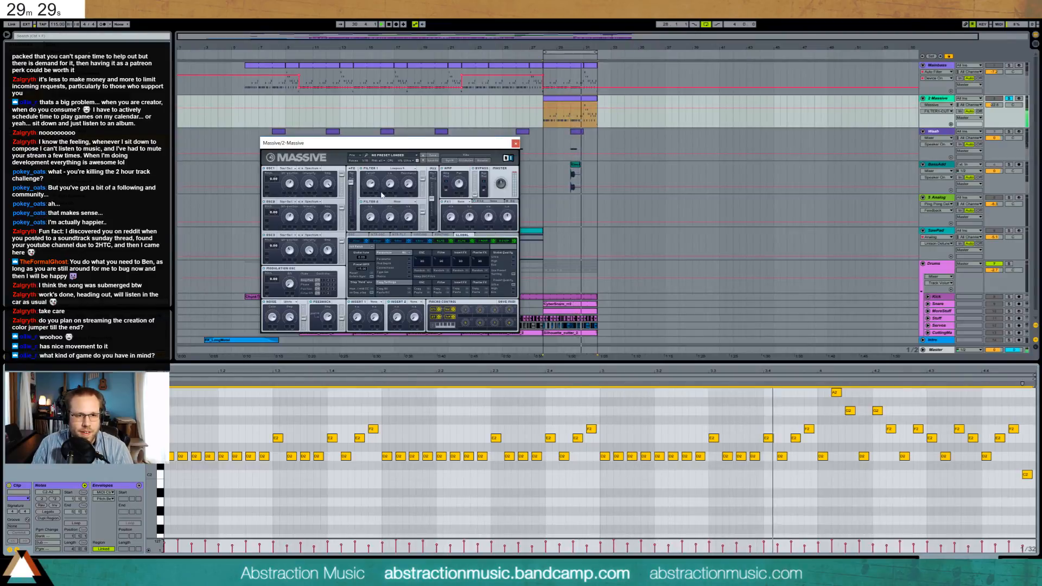
Choose another filter type for Massive's filter 1.
{"action": "left_click", "coordinate": [393, 169]}
{"action": "left_click", "coordinate": [386, 187]}
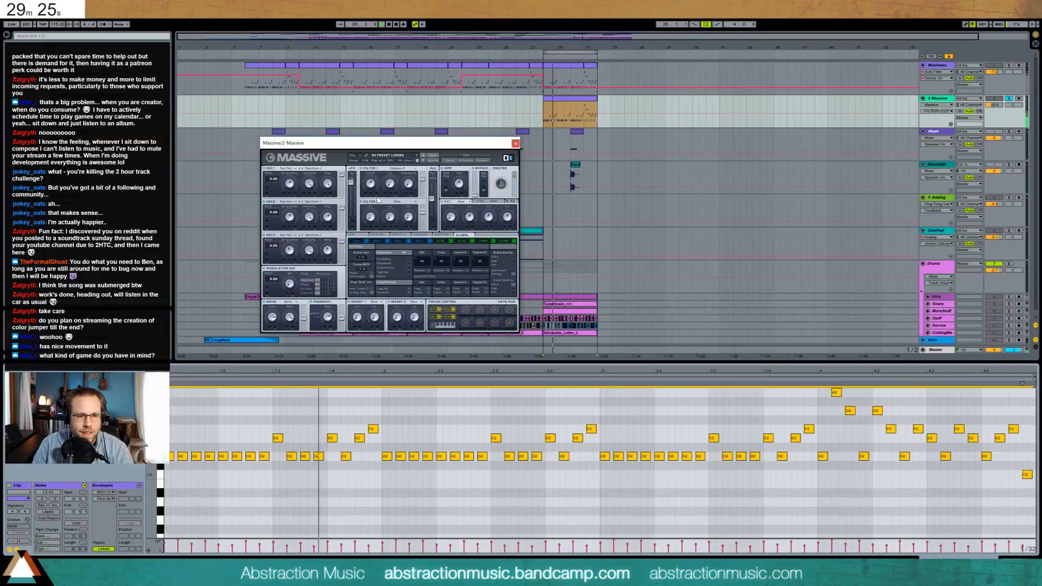
Adjust the feedback level, bring up an envelope's settings and lower the noise level.
{"action": "left_click", "coordinate": [312, 317]}
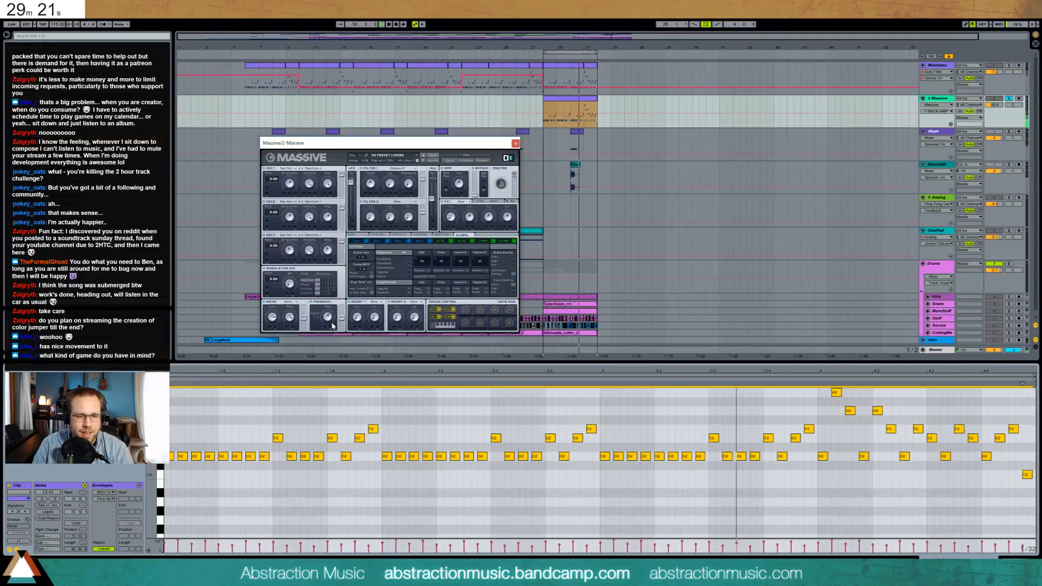
{"action": "left_click", "coordinate": [422, 242]}
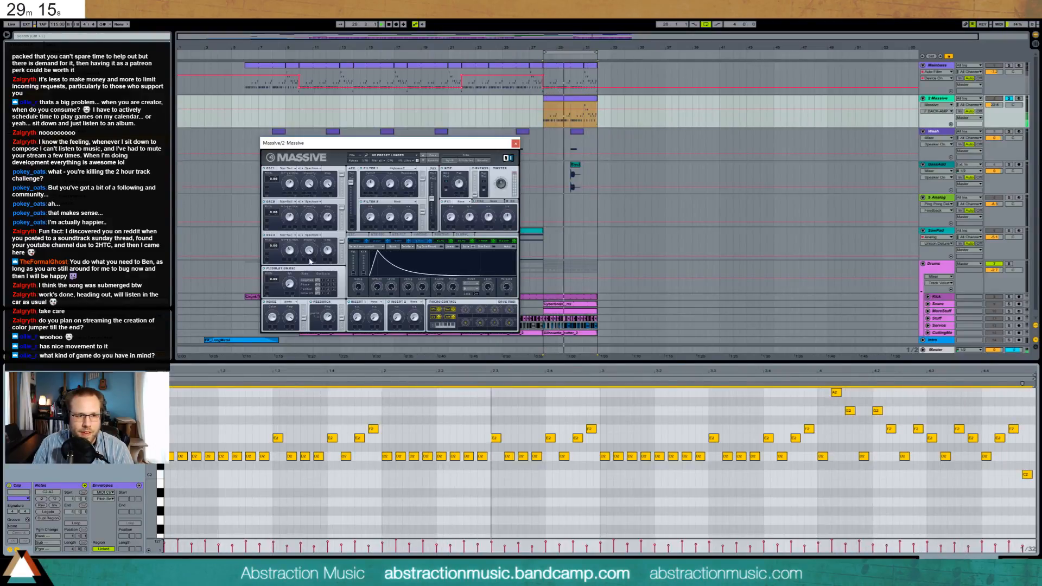
{"action": "left_click_drag", "start_coordinate": [290, 317], "coordinate": [302, 338]}
Lower filter 1's cutoff, fine-tune its resonance and adjust the level of oscillator 2.
{"action": "left_click_drag", "start_coordinate": [371, 183], "coordinate": [378, 203]}
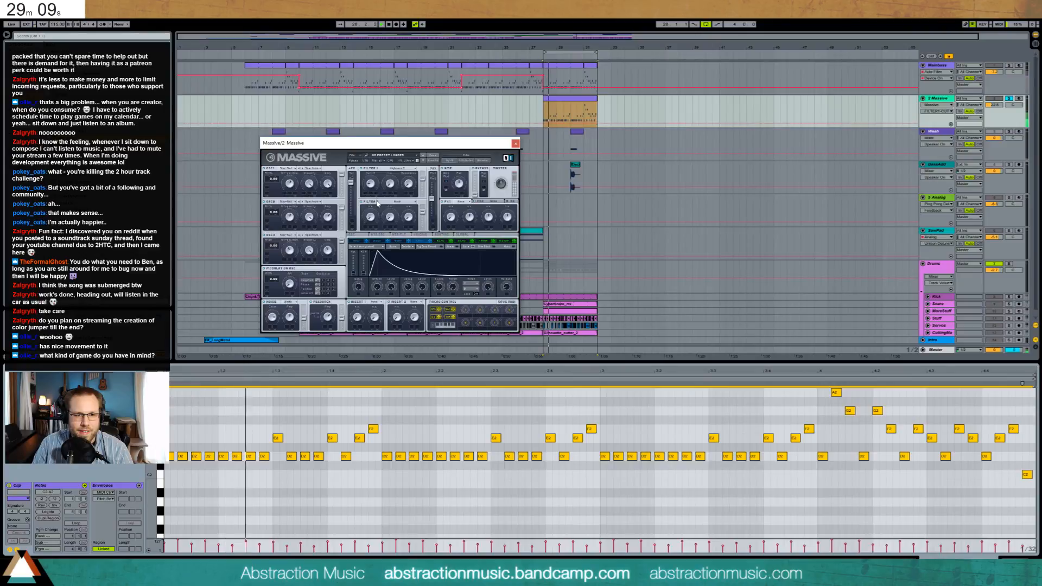
{"action": "left_click", "coordinate": [408, 184]}
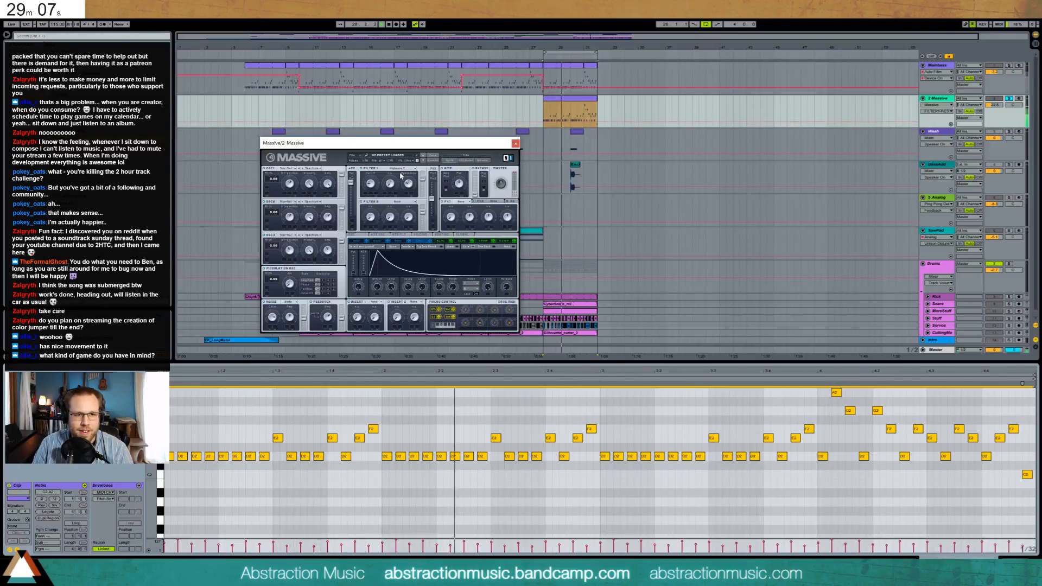
{"action": "left_click", "coordinate": [371, 185]}
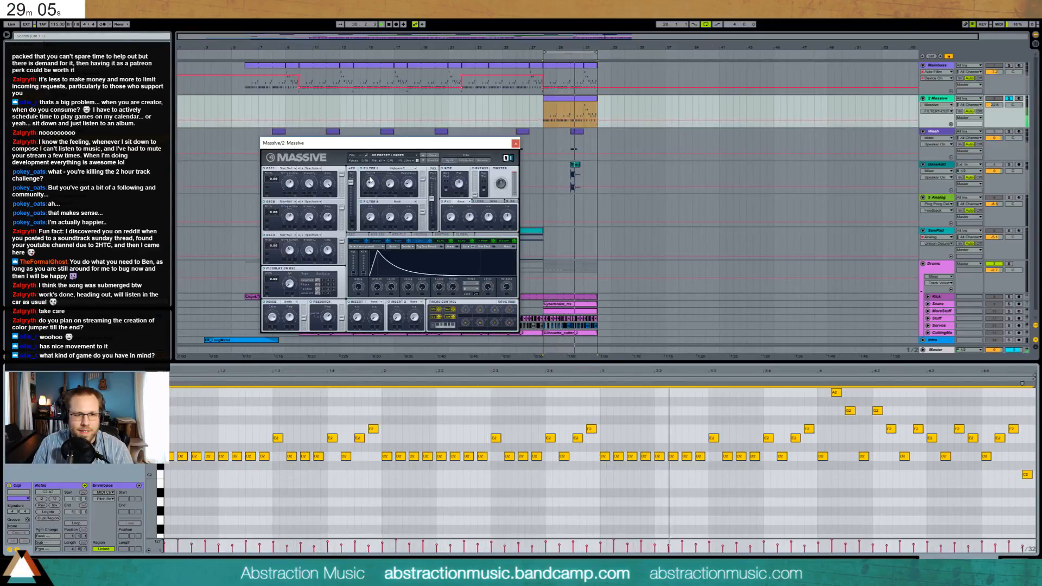
{"action": "left_click", "coordinate": [327, 216]}
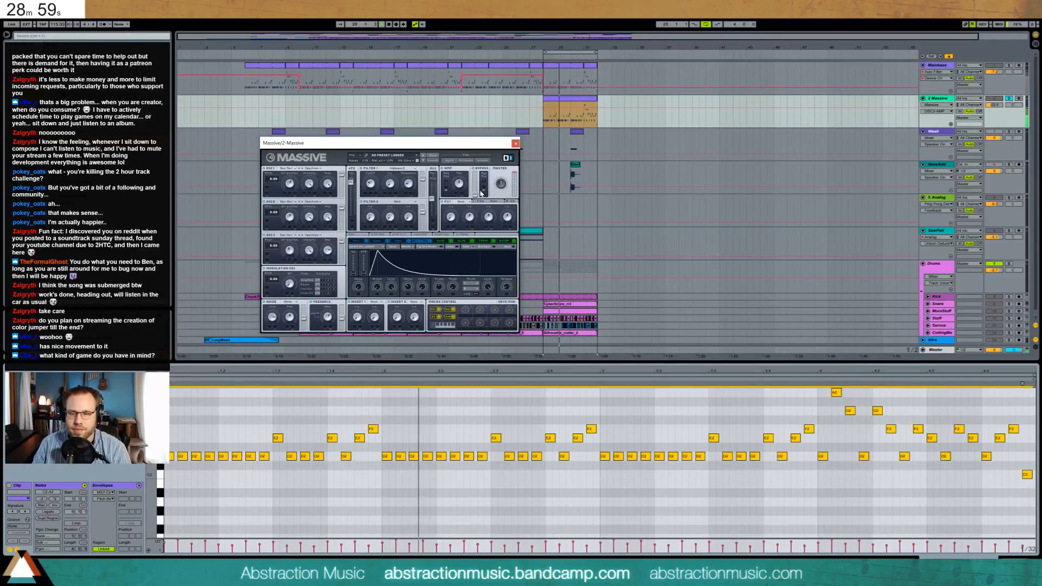
Assign an effect to Massive's FX1 slot.
{"action": "left_click", "coordinate": [462, 201]}
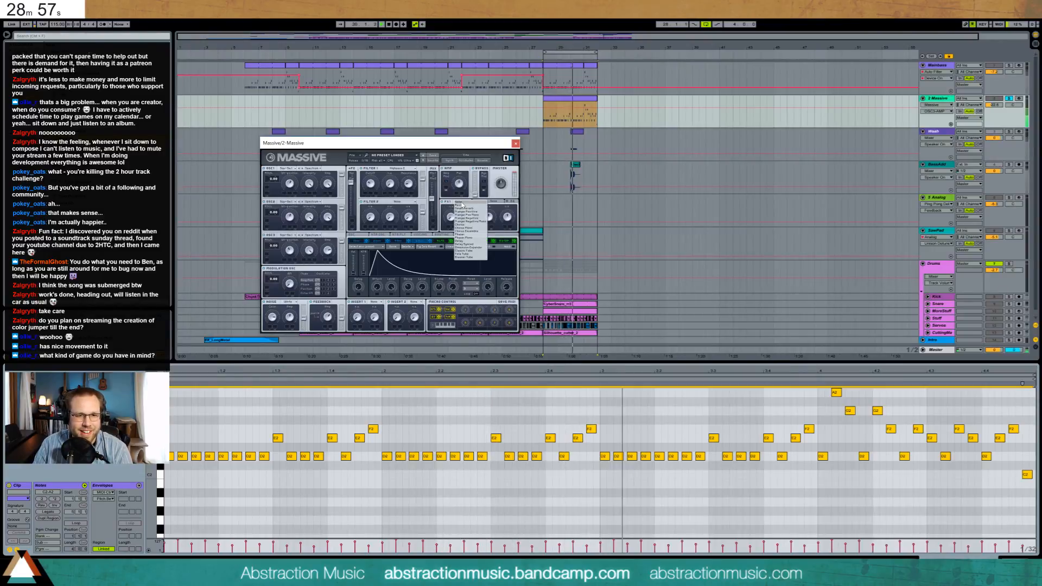
{"action": "left_click", "coordinate": [464, 224]}
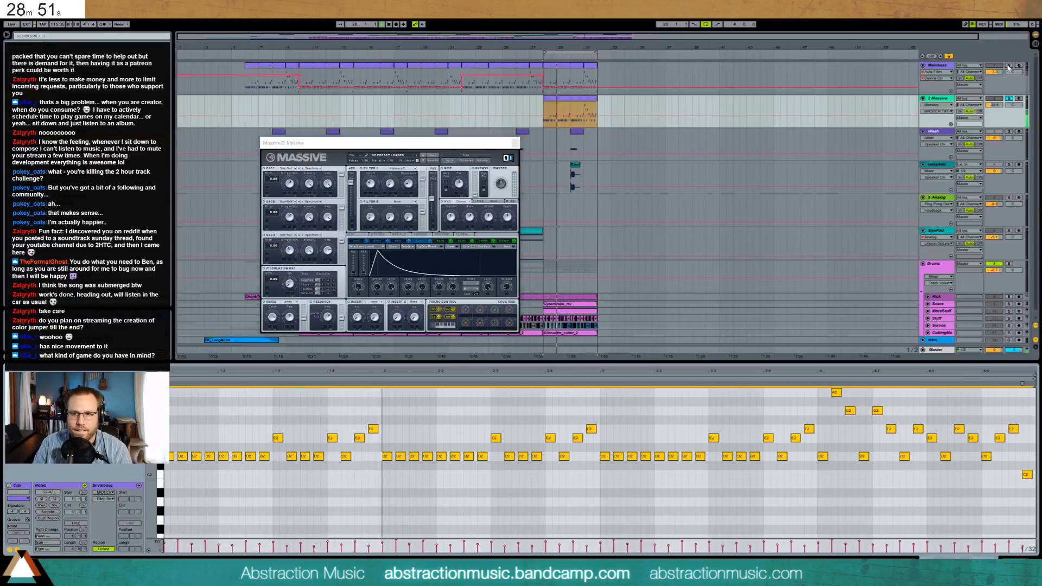
Solo the Mainbass track together with 2-Massive and lower the cutoff of Massive's filter 1.
{"action": "left_click", "coordinate": [1008, 66]}
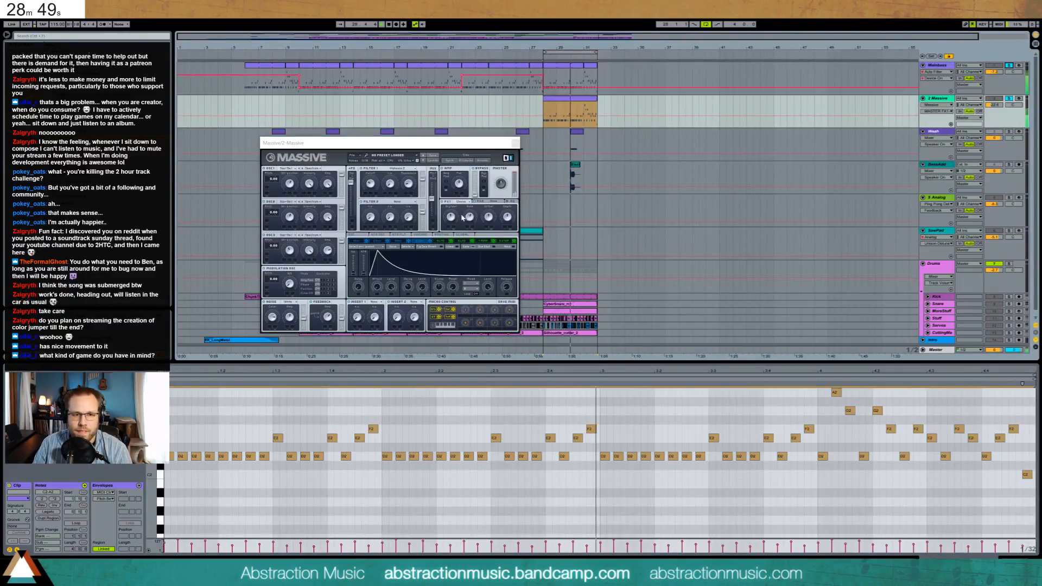
{"action": "left_click_drag", "start_coordinate": [371, 184], "coordinate": [375, 194]}
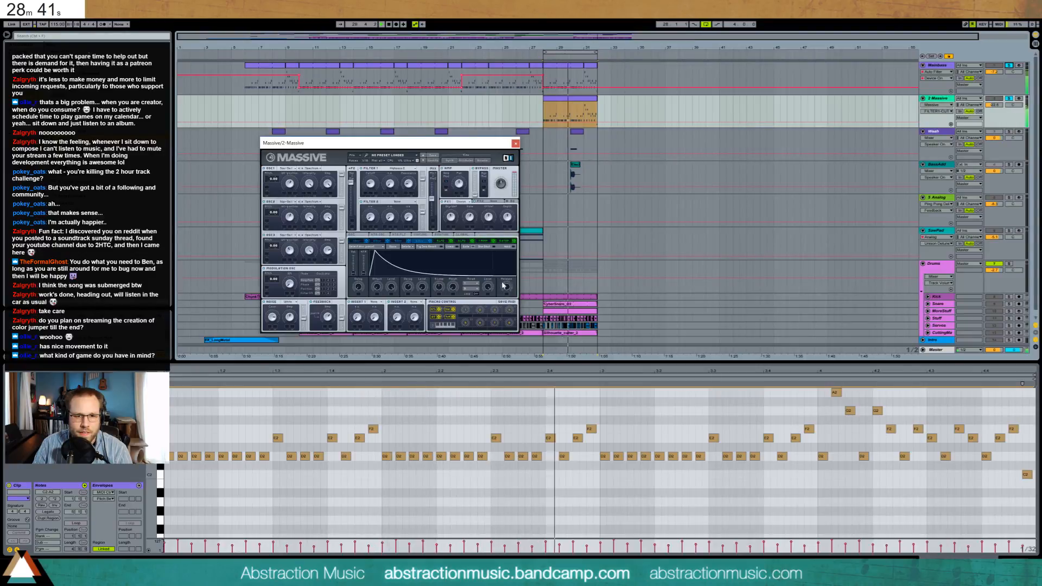
Pick a different wavetable for oscillator 1 and lower its wavetable position.
{"action": "left_click", "coordinate": [286, 168]}
{"action": "left_click", "coordinate": [331, 218]}
{"action": "left_click_drag", "start_coordinate": [296, 185], "coordinate": [302, 218]}
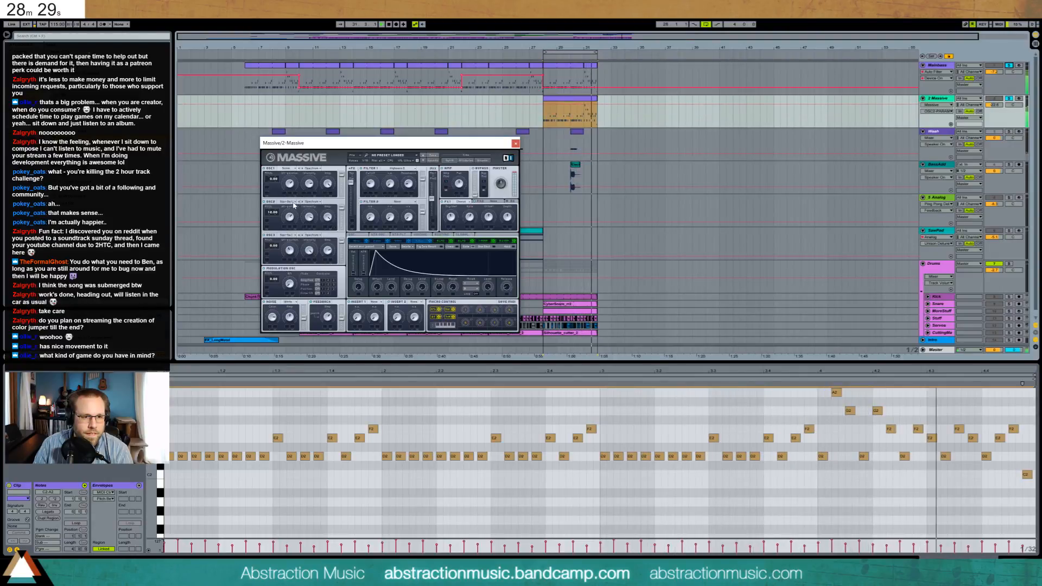
Audition other wavetables for oscillator 2 and keep the second one picked.
{"action": "left_click", "coordinate": [286, 201]}
{"action": "left_click", "coordinate": [341, 248]}
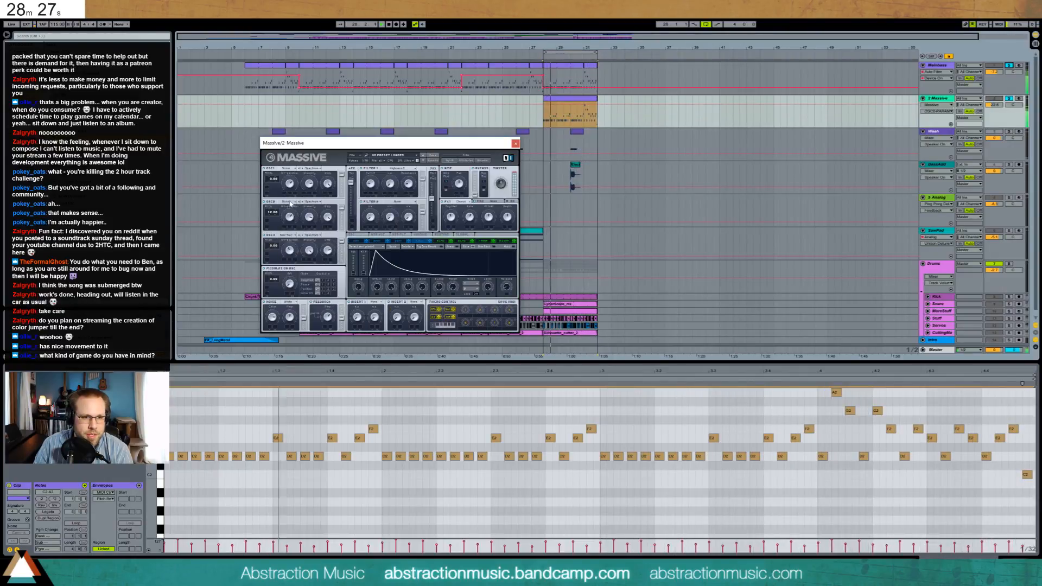
{"action": "left_click", "coordinate": [286, 201]}
{"action": "left_click", "coordinate": [333, 253]}
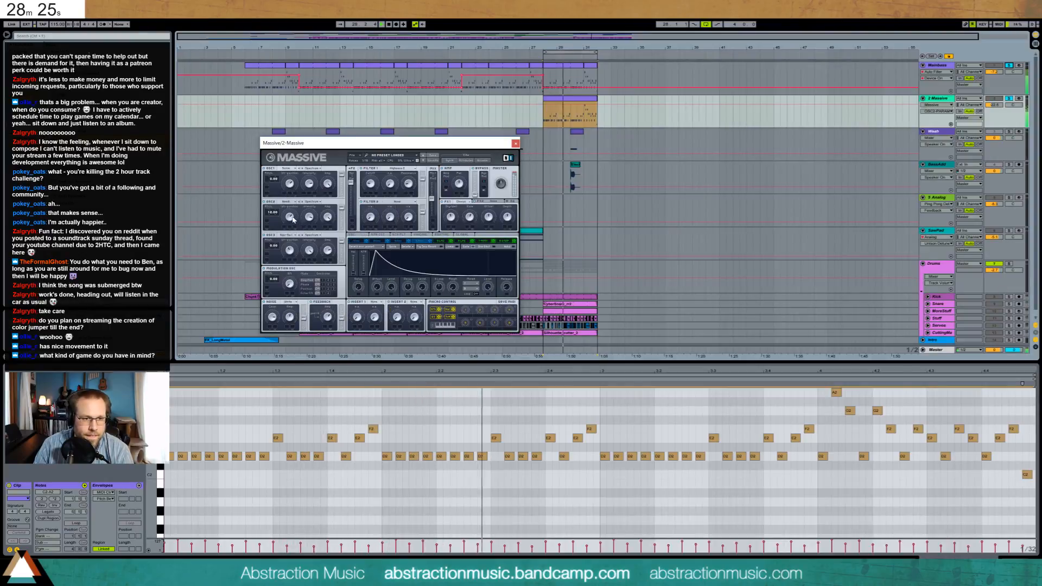
Copy the Overdrive effect from the Mainbass track's device chain and paste it after Massive on the 2-Massive track.
{"action": "left_click", "coordinate": [937, 65]}
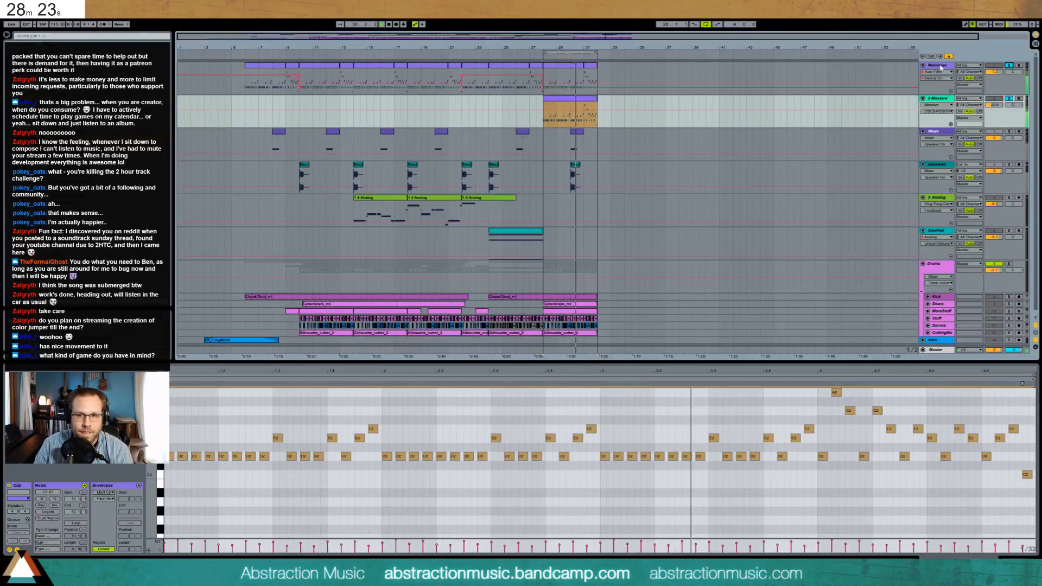
{"action": "key", "text": "shift+Tab"}
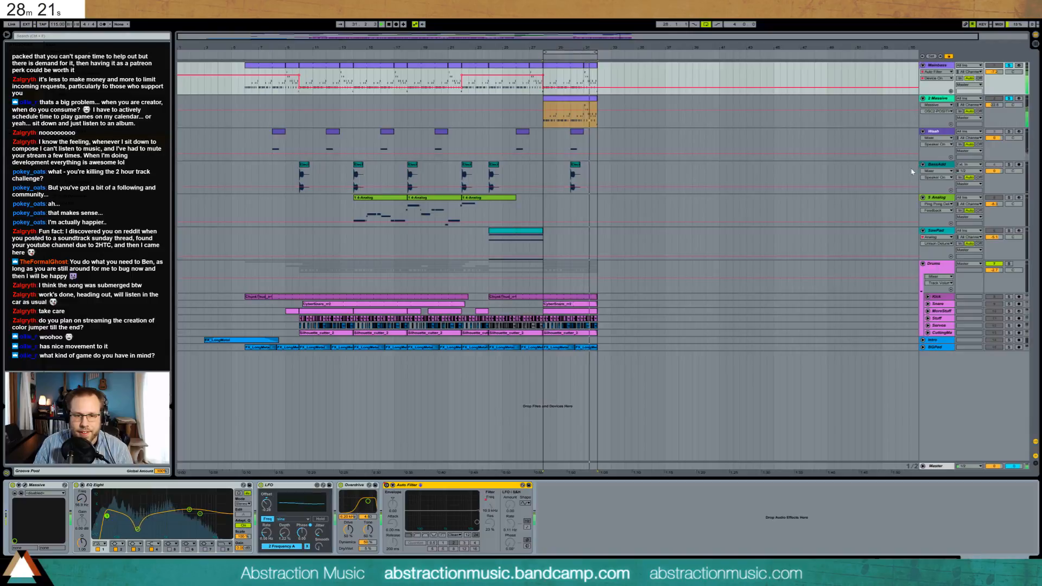
{"action": "left_click", "coordinate": [353, 488]}
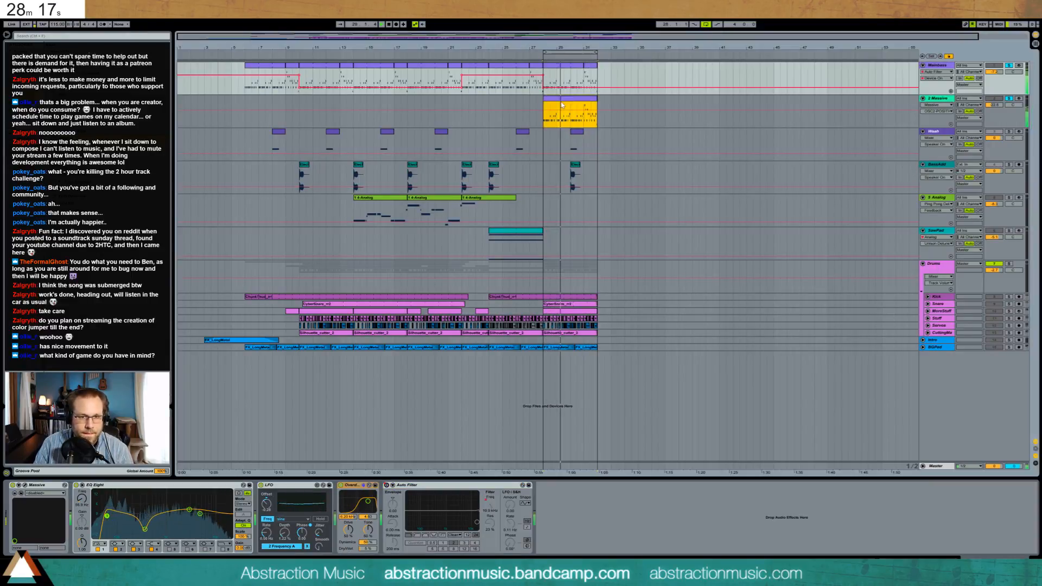
{"action": "left_click", "coordinate": [609, 111]}
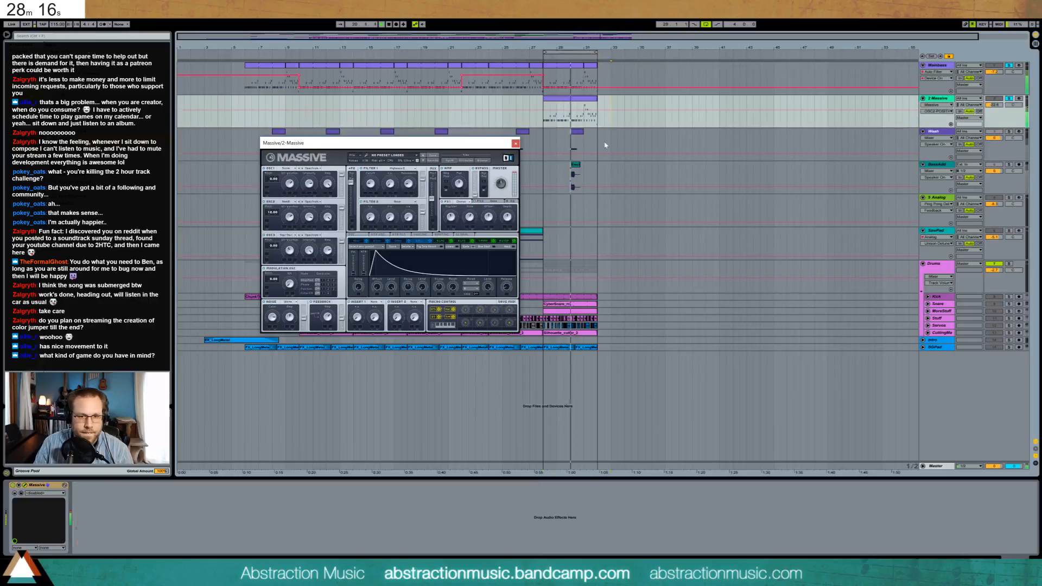
{"action": "left_click", "coordinate": [420, 513]}
{"action": "key", "text": "ctrl+v"}
Adjust the pasted Overdrive's filter band and the volume of the 2-Massive track.
{"action": "left_click_drag", "start_coordinate": [107, 506], "coordinate": [105, 504]}
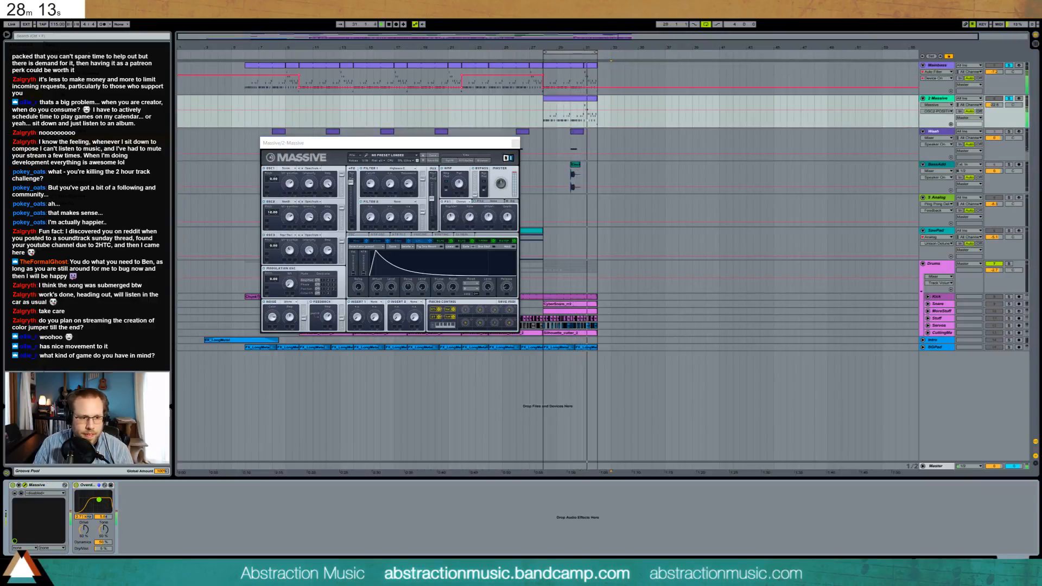
{"action": "left_click_drag", "start_coordinate": [994, 105], "coordinate": [994, 101]}
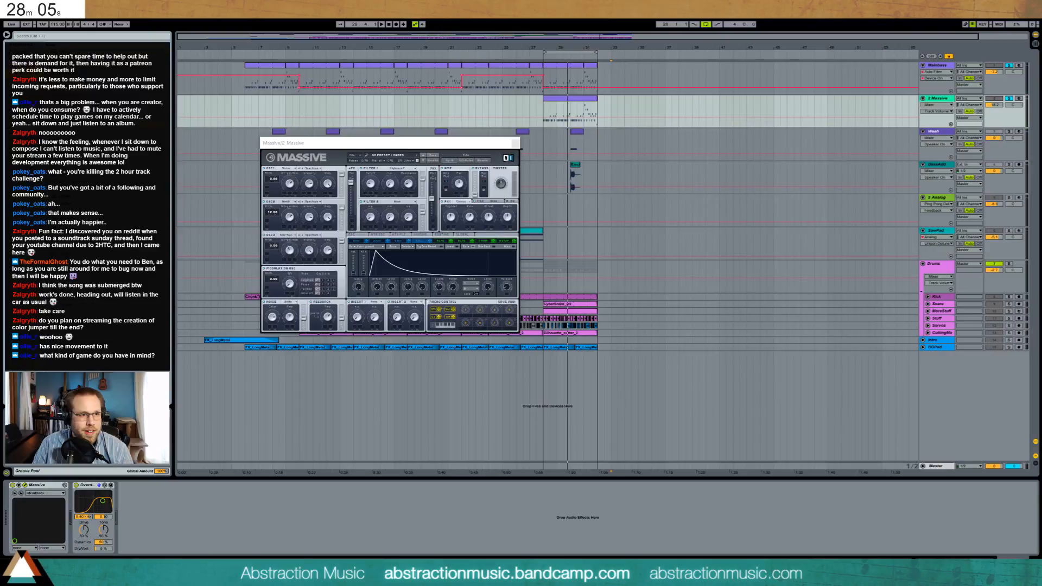
Insert an EQ Eight before the Overdrive and shape it during playback with a low cut and a mid boost.
{"action": "left_click", "coordinate": [84, 517]}
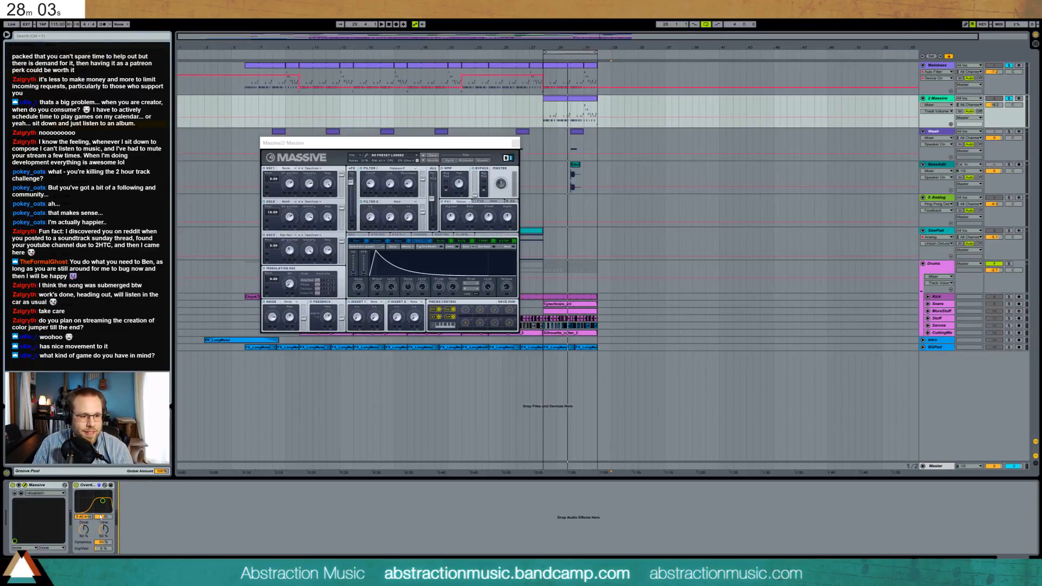
{"action": "left_click_drag", "start_coordinate": [84, 516], "coordinate": [85, 517]}
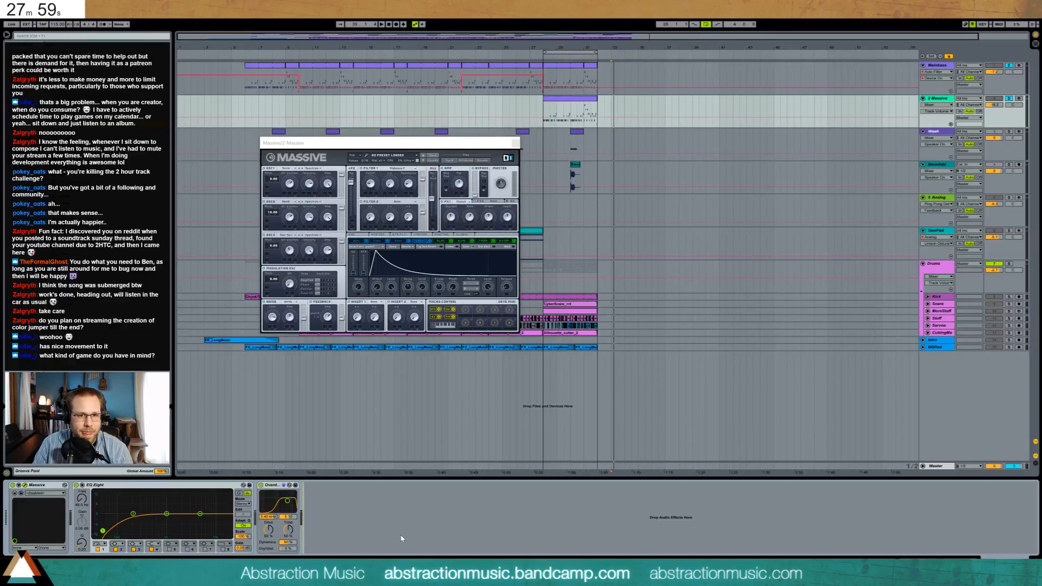
{"action": "left_click", "coordinate": [547, 98]}
{"action": "key", "text": "space"}
{"action": "left_click_drag", "start_coordinate": [103, 530], "coordinate": [199, 515]}
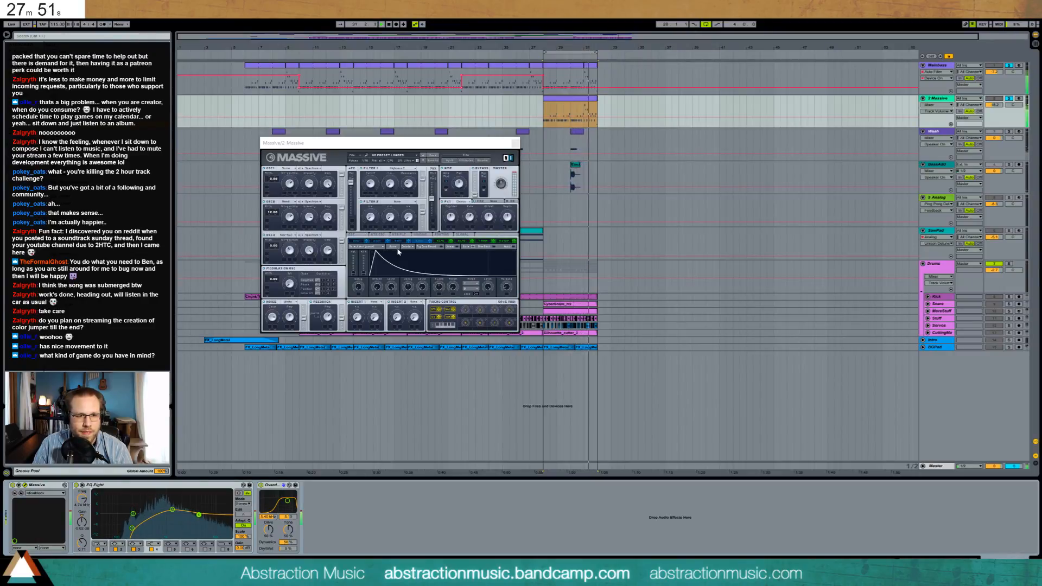
Adjust Massive's filter 1 and reshape the envelope to hold some level after its decay.
{"action": "left_click", "coordinate": [366, 180]}
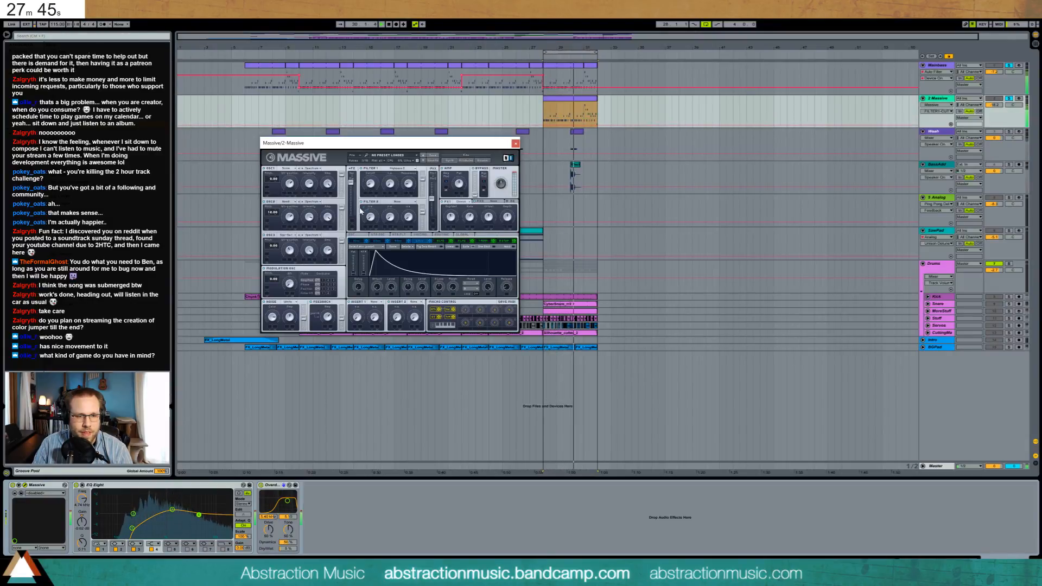
{"action": "left_click", "coordinate": [242, 226]}
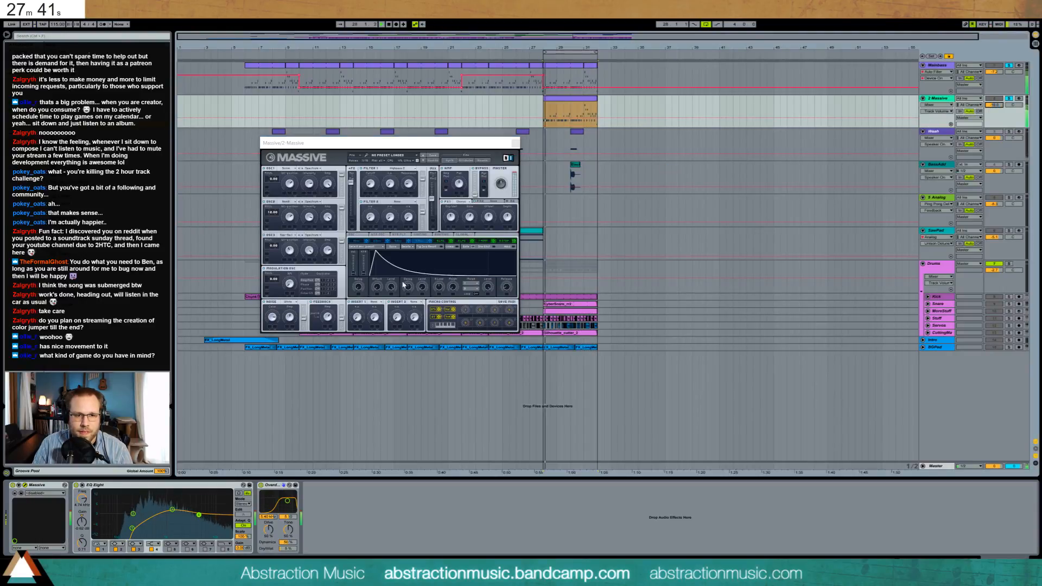
{"action": "mouse_move", "coordinate": [402, 289]}
{"action": "left_mouse_down"}
{"action": "mouse_move", "coordinate": [419, 263]}
{"action": "mouse_move", "coordinate": [420, 281]}
{"action": "left_mouse_up"}
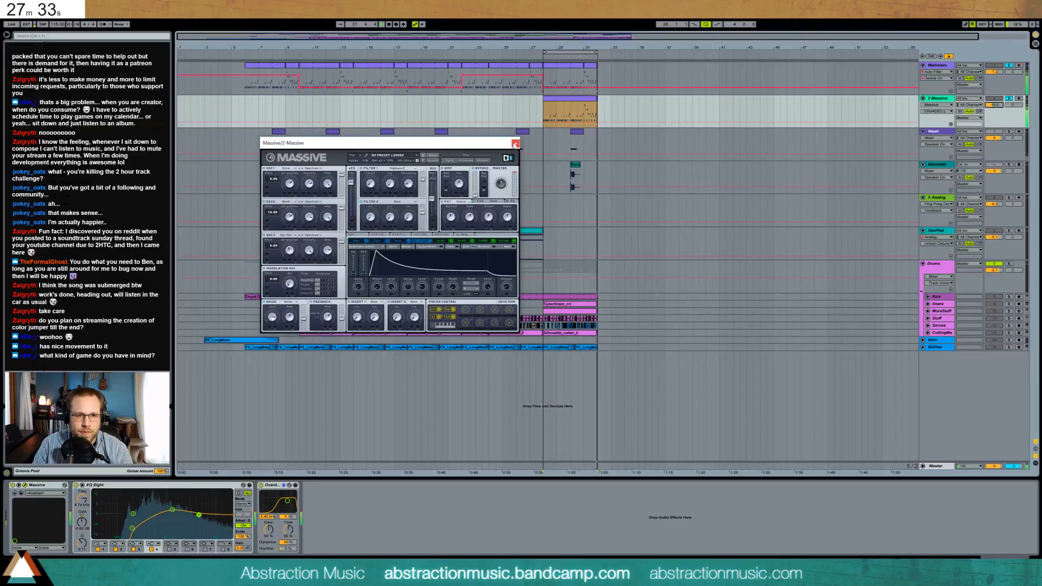
Open Massive's preset browser, filter it to a synth lead subtype and load a preset to hear in the loop.
{"action": "left_click", "coordinate": [482, 161]}
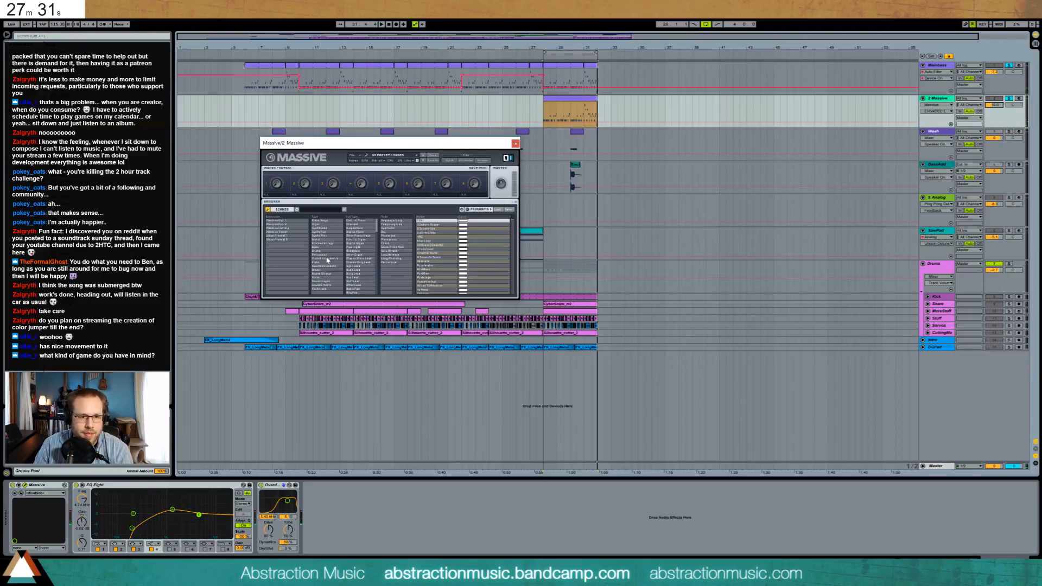
{"action": "left_click", "coordinate": [332, 229]}
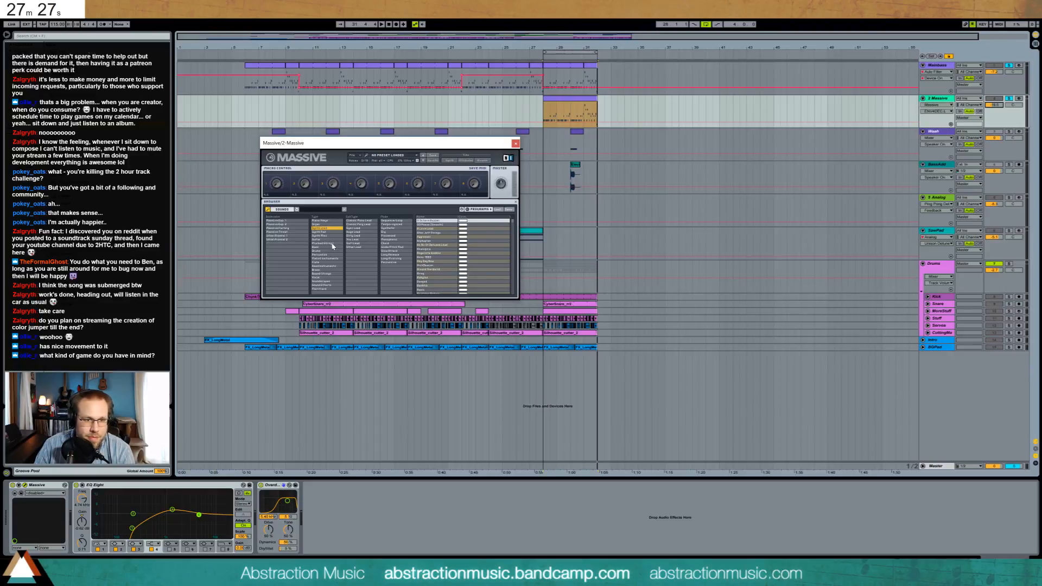
{"action": "left_click", "coordinate": [333, 244]}
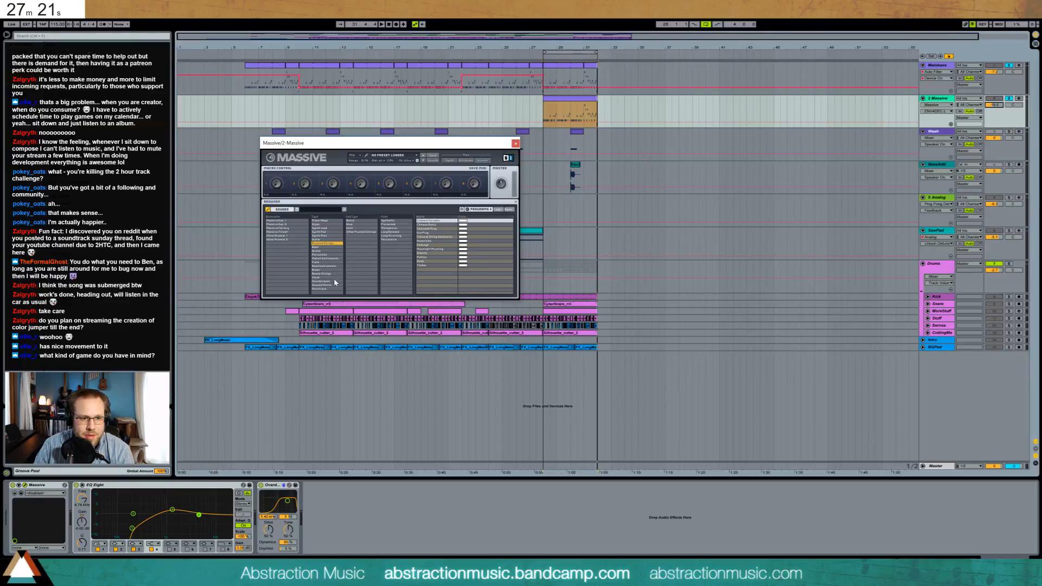
{"action": "left_click", "coordinate": [331, 229]}
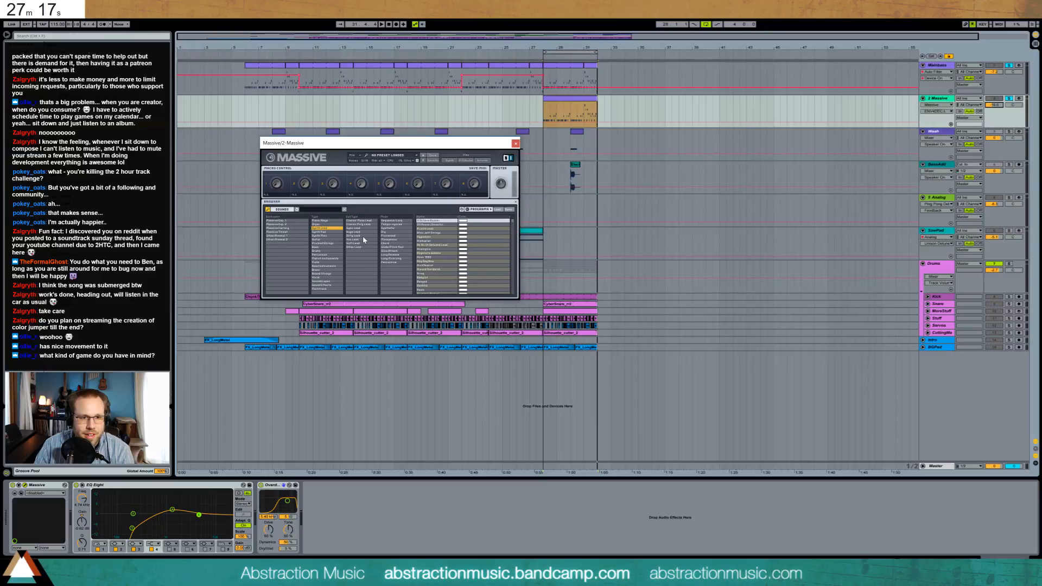
{"action": "left_click", "coordinate": [437, 262]}
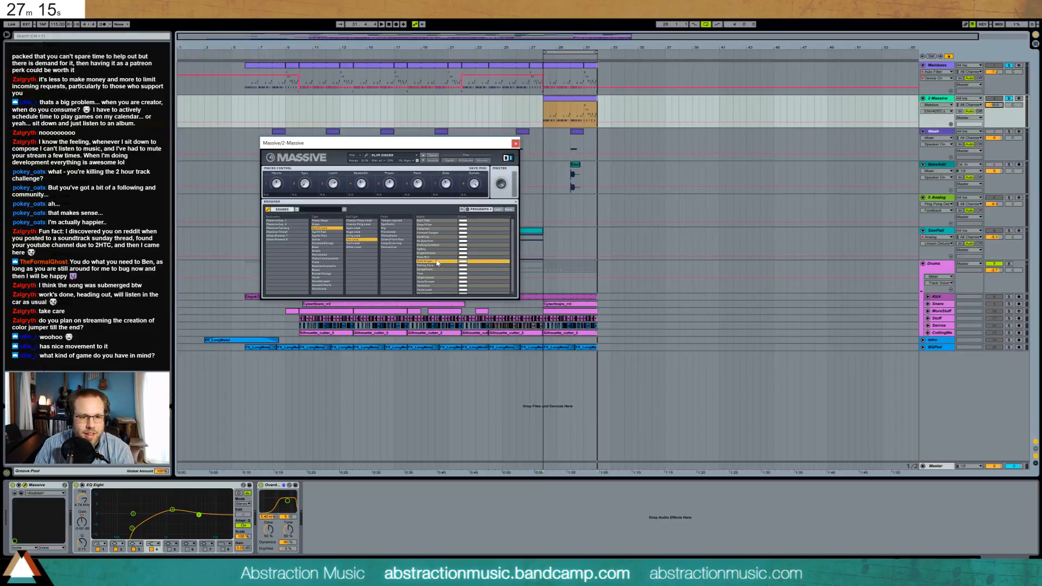
{"action": "key", "text": "space"}
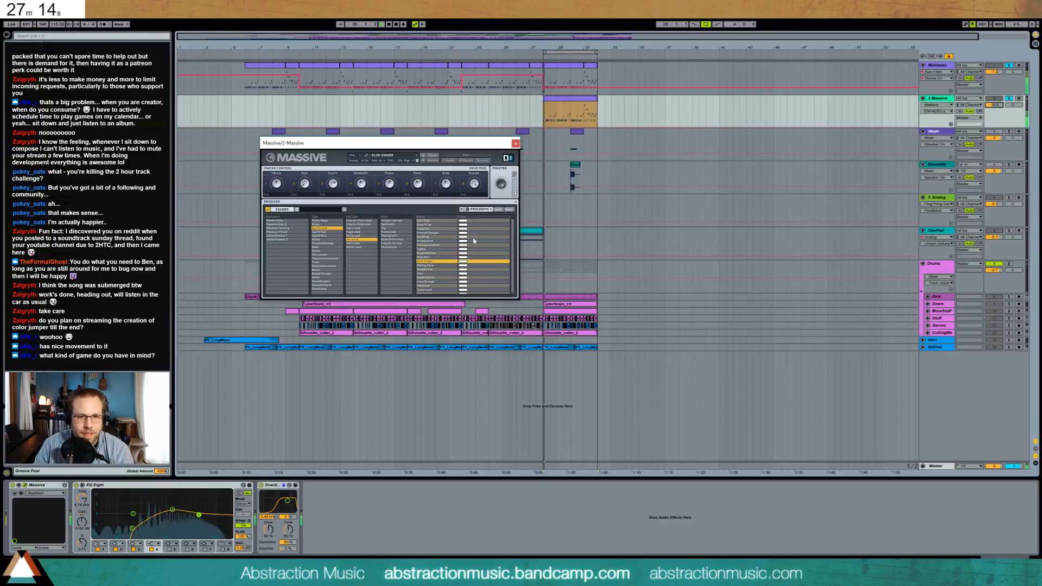
Unsolo the tracks to compare with the full mix, adjust 2-Massive's volume and solo only 2-Massive.
{"action": "left_click", "coordinate": [1008, 99]}
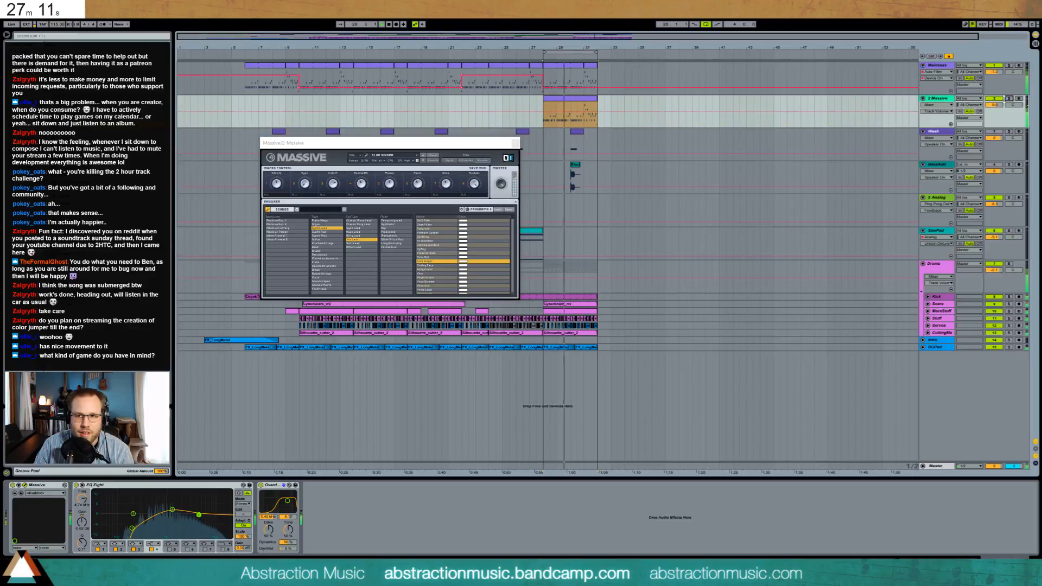
{"action": "left_click_drag", "start_coordinate": [997, 105], "coordinate": [997, 99]}
{"action": "left_click", "coordinate": [1008, 99]}
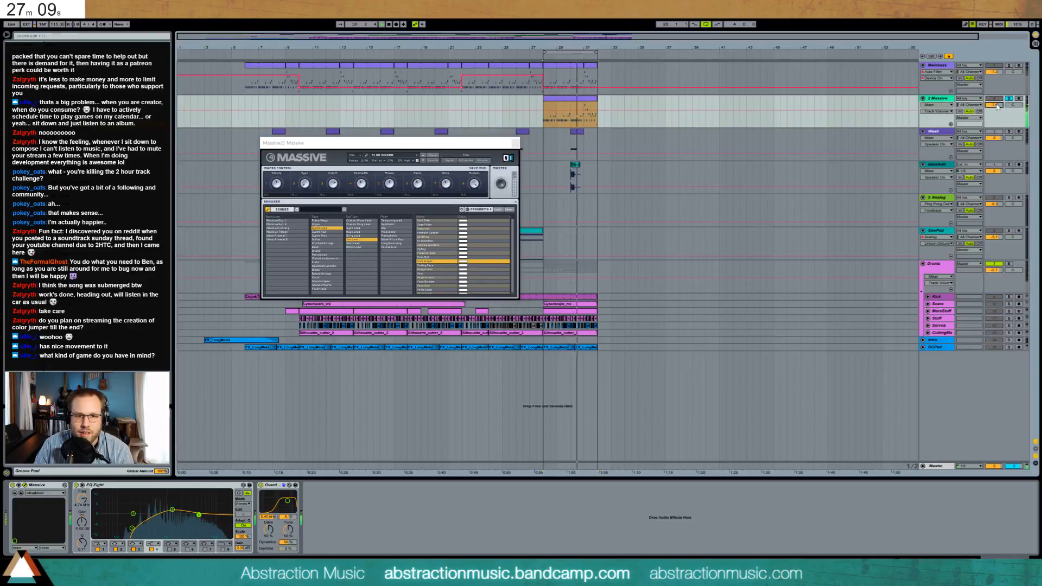
Audition several other lead presets of the same subtype while the loop plays.
{"action": "left_click", "coordinate": [429, 237]}
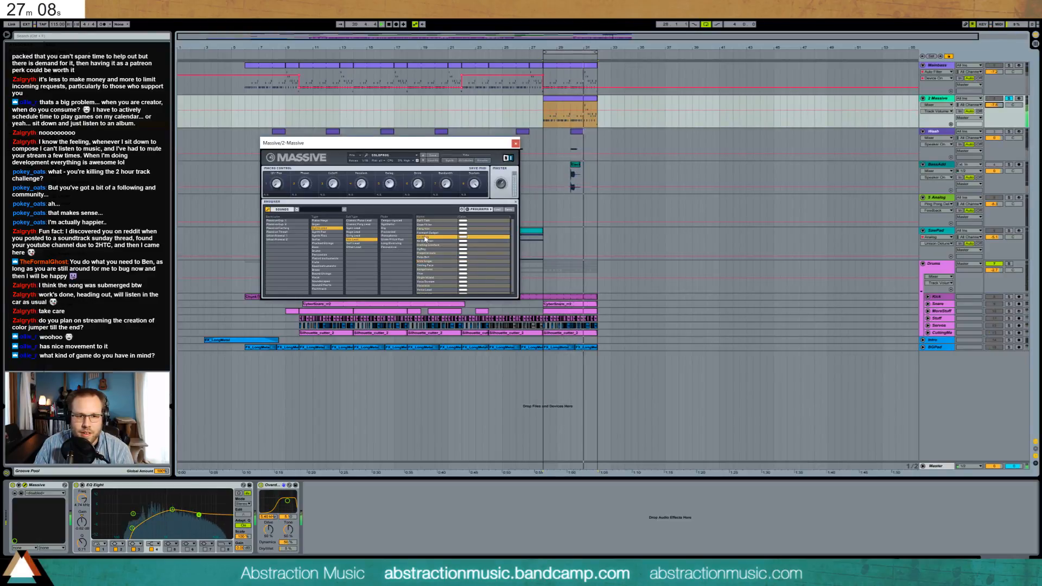
{"action": "left_click", "coordinate": [432, 282]}
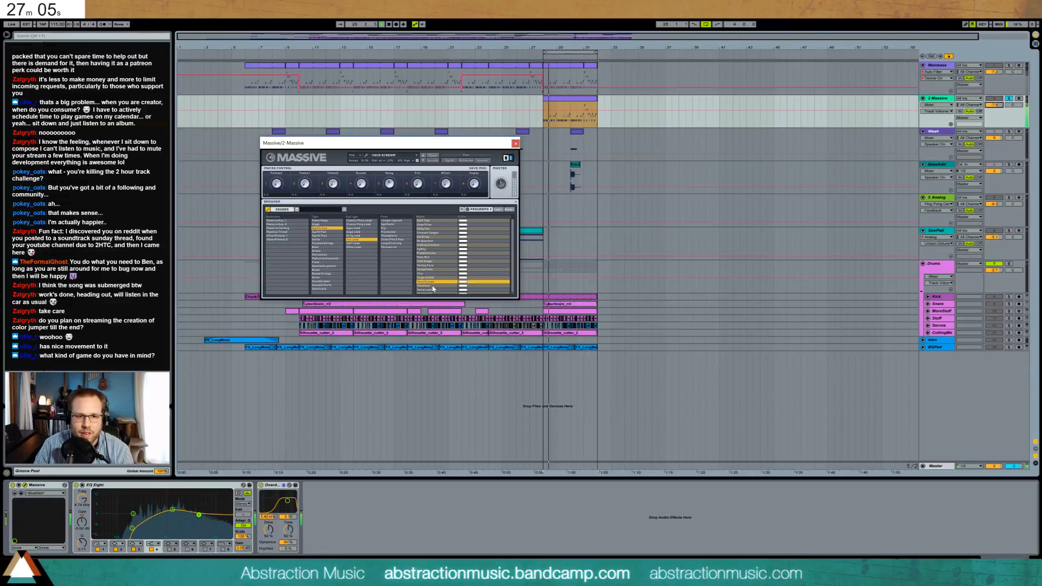
{"action": "left_click", "coordinate": [430, 222]}
{"action": "left_click", "coordinate": [432, 224]}
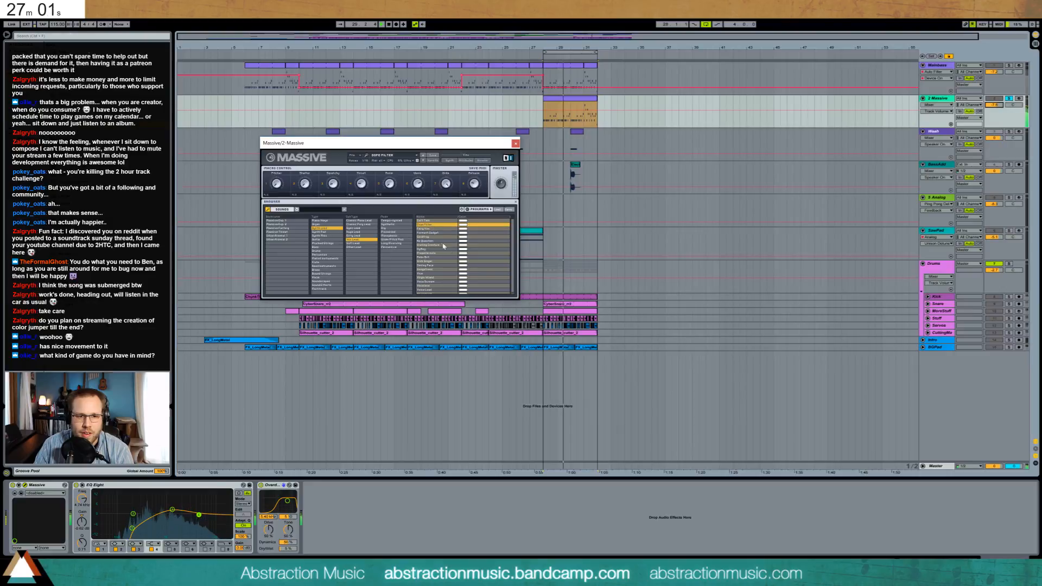
{"action": "left_click", "coordinate": [428, 229]}
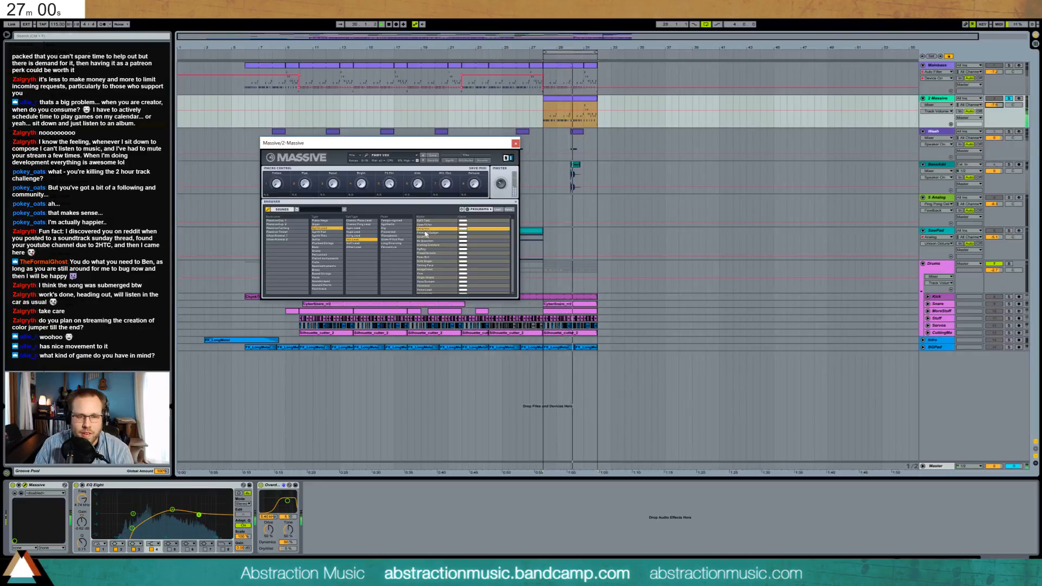
Switch the preset browser to the neighbouring lead subtype, audition its presets and load one from further down the list.
{"action": "left_click", "coordinate": [368, 235]}
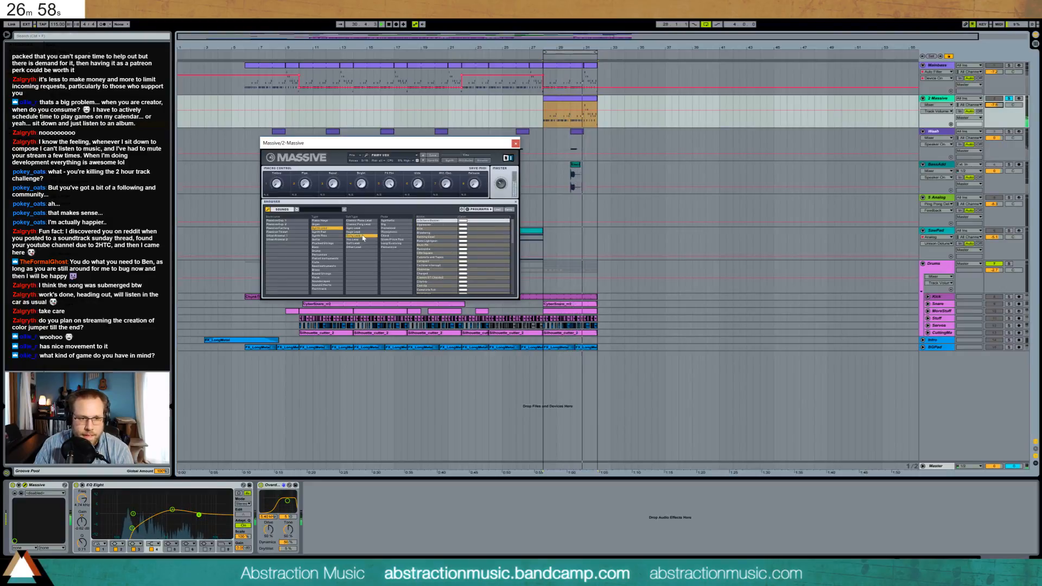
{"action": "left_click", "coordinate": [442, 249]}
{"action": "left_click", "coordinate": [437, 274]}
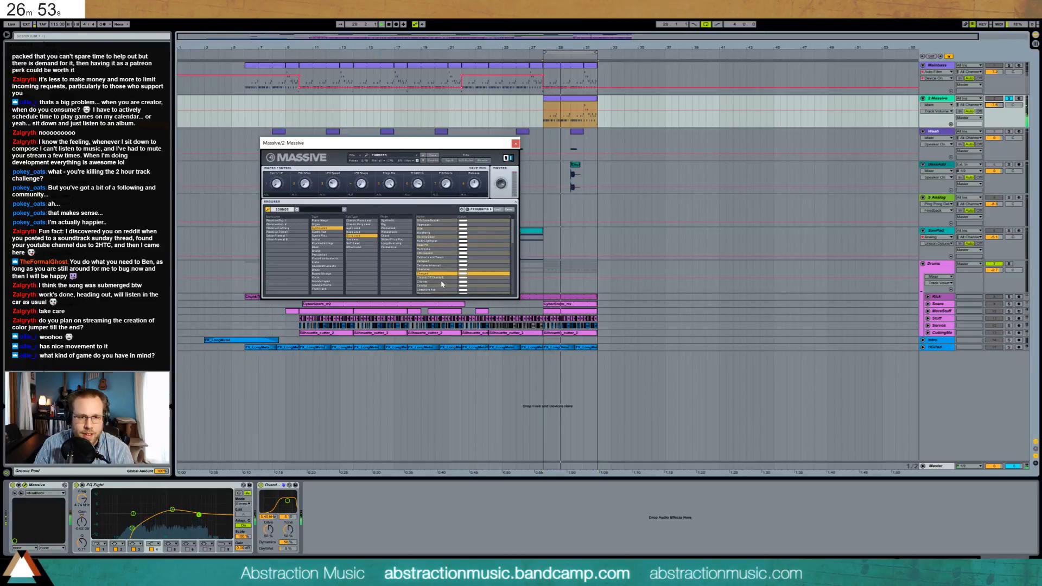
{"action": "scroll", "coordinate": [442, 284], "scroll_direction": "down", "scroll_amount": 2}
{"action": "left_click", "coordinate": [438, 270]}
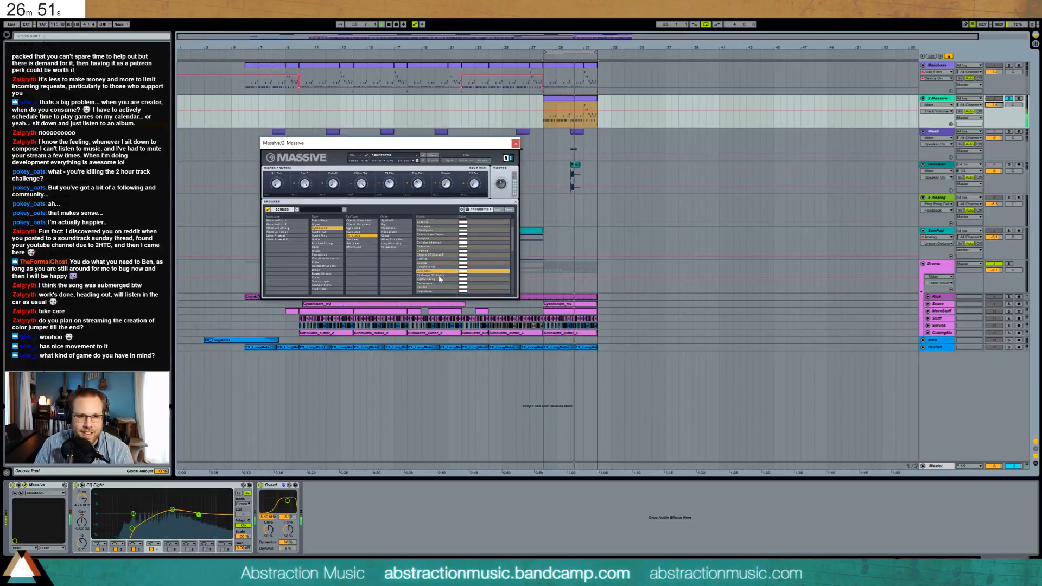
{"action": "scroll", "coordinate": [440, 290], "scroll_direction": "down", "scroll_amount": 2}
{"action": "left_click", "coordinate": [439, 285]}
{"action": "scroll", "coordinate": [441, 284], "scroll_direction": "down", "scroll_amount": 2}
{"action": "left_click", "coordinate": [442, 283]}
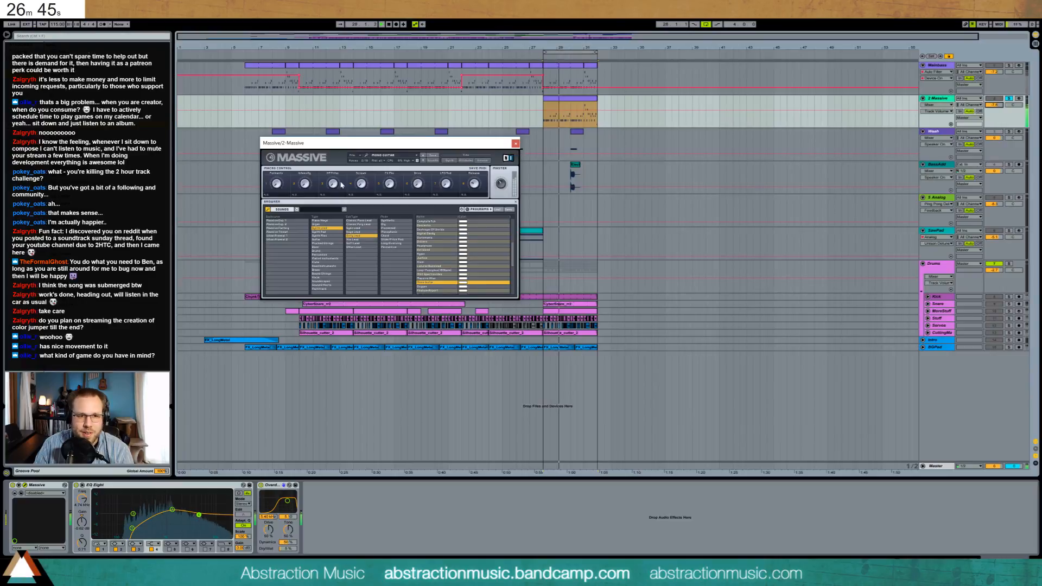
Adjust several of the loaded preset's macro controls, including Drive and Intensity.
{"action": "left_click_drag", "start_coordinate": [330, 187], "coordinate": [355, 175]}
{"action": "left_click_drag", "start_coordinate": [417, 184], "coordinate": [419, 151]}
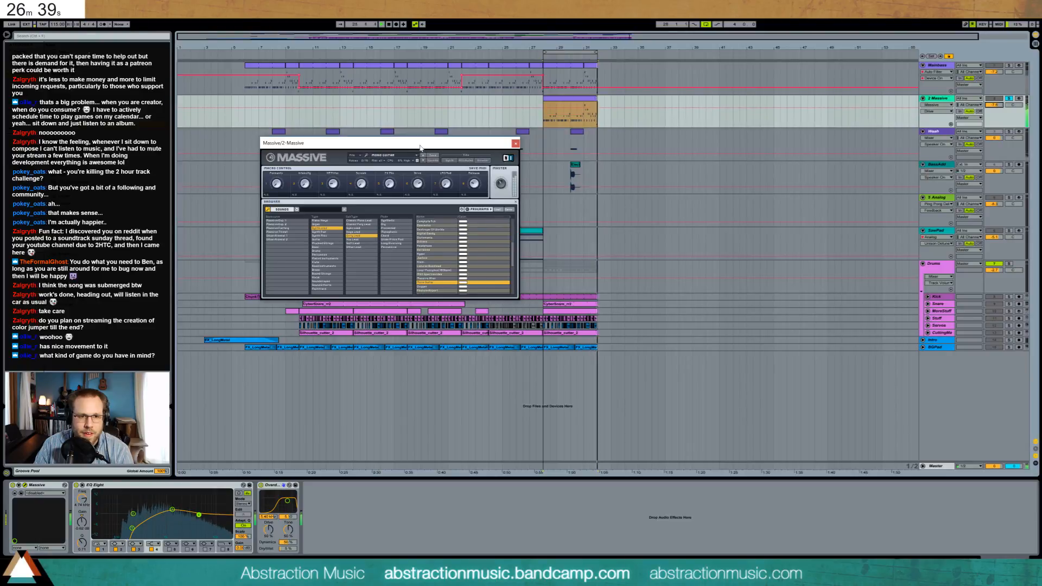
{"action": "left_click", "coordinate": [476, 184]}
{"action": "left_click_drag", "start_coordinate": [476, 190], "coordinate": [473, 183]}
{"action": "left_click_drag", "start_coordinate": [274, 189], "coordinate": [274, 160]}
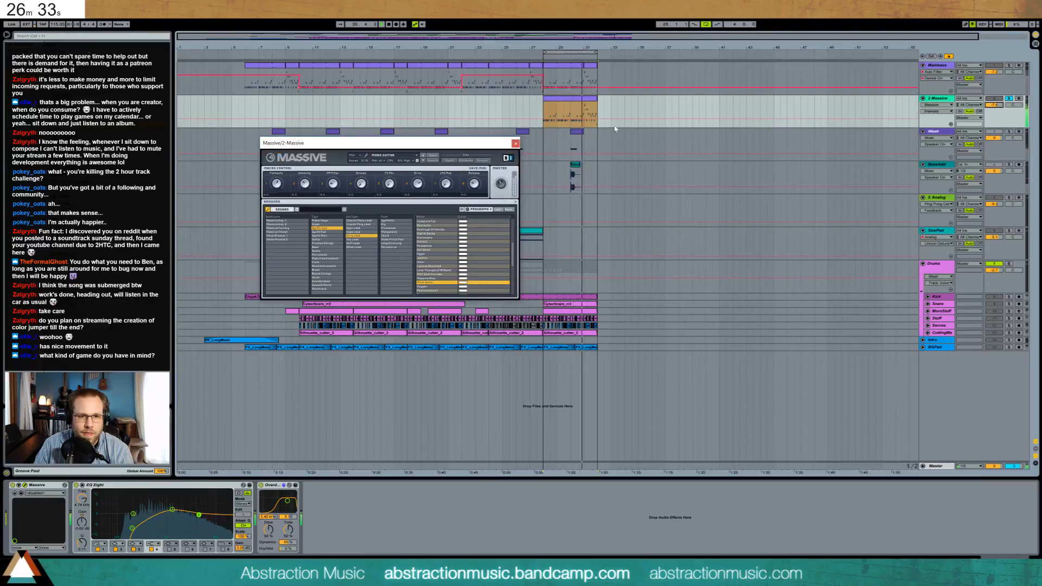
Solo Mainbass together with 2-Massive and adjust the filter 1 cutoff in Massive's synth view.
{"action": "left_click", "coordinate": [1009, 65]}
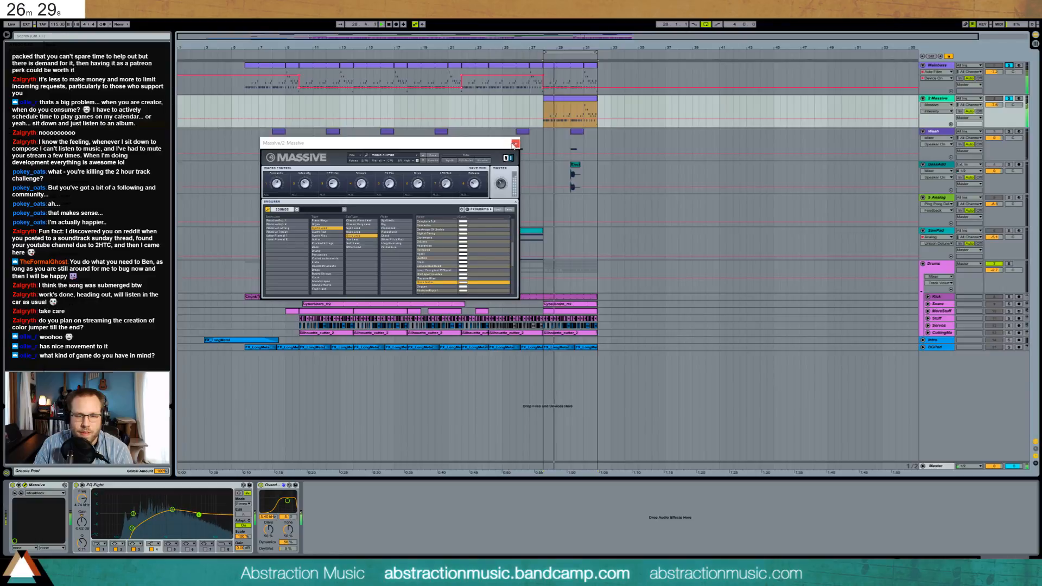
{"action": "left_click", "coordinate": [449, 161]}
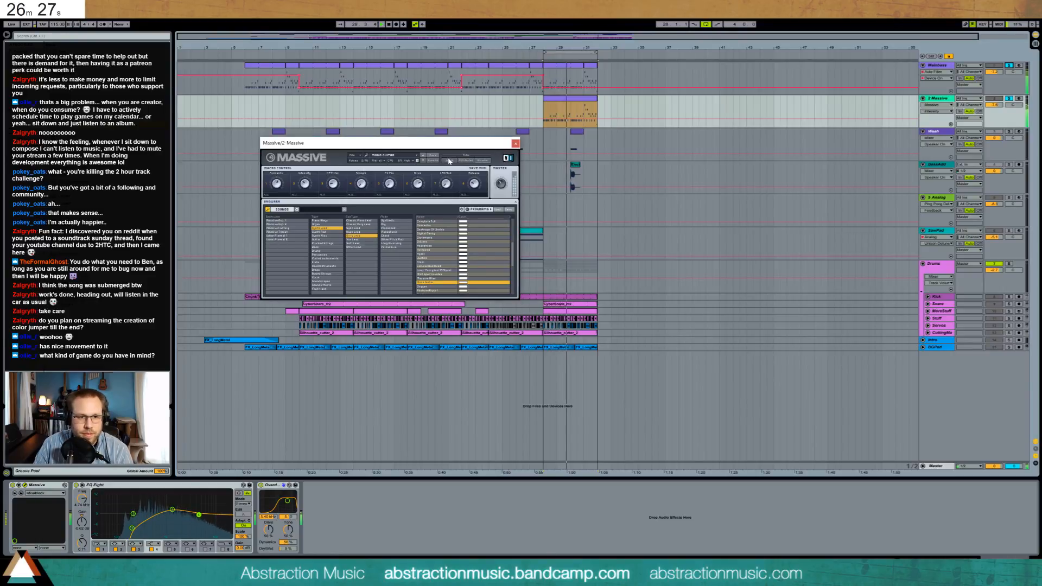
{"action": "left_click_drag", "start_coordinate": [371, 183], "coordinate": [370, 183]}
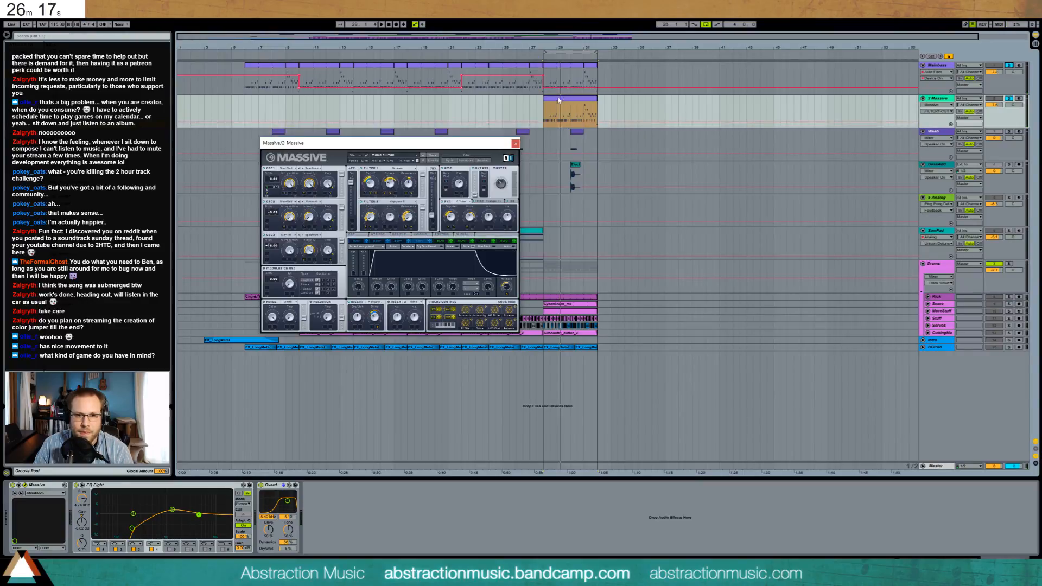
Move the 2-Massive clip to bar 24, duplicate it into bar 28 and raise the filter 1 cutoff automation there.
{"action": "left_click_drag", "start_coordinate": [559, 106], "coordinate": [505, 108]}
{"action": "key", "text": "ctrl+d"}
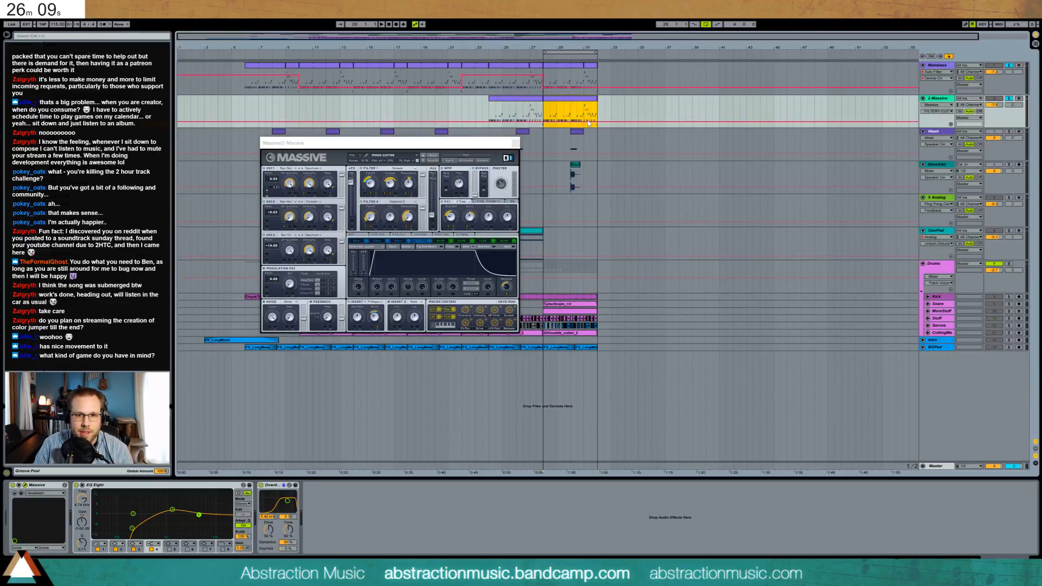
{"action": "left_click_drag", "start_coordinate": [588, 122], "coordinate": [588, 119]}
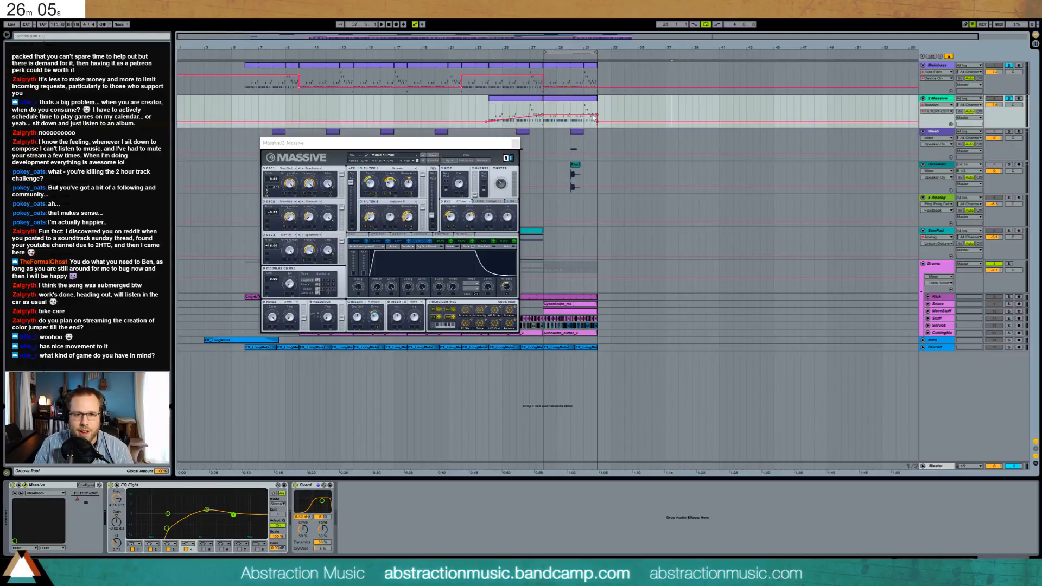
Automate Massive's master volume on 2-Massive so it ramps up from bar 24 to bar 28, and close the plug-in window.
{"action": "left_click_drag", "start_coordinate": [598, 124], "coordinate": [599, 116]}
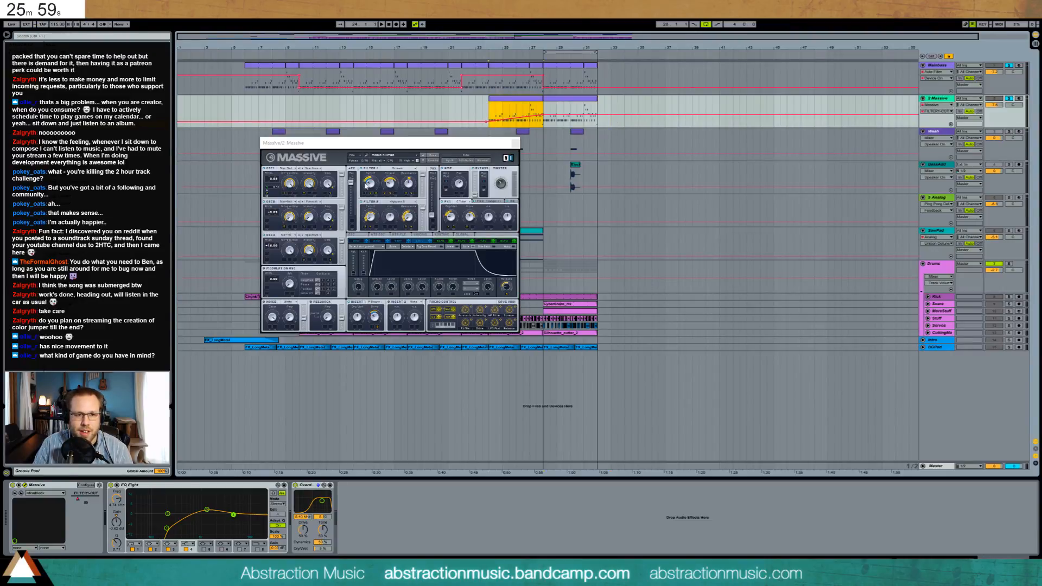
{"action": "left_click", "coordinate": [499, 185]}
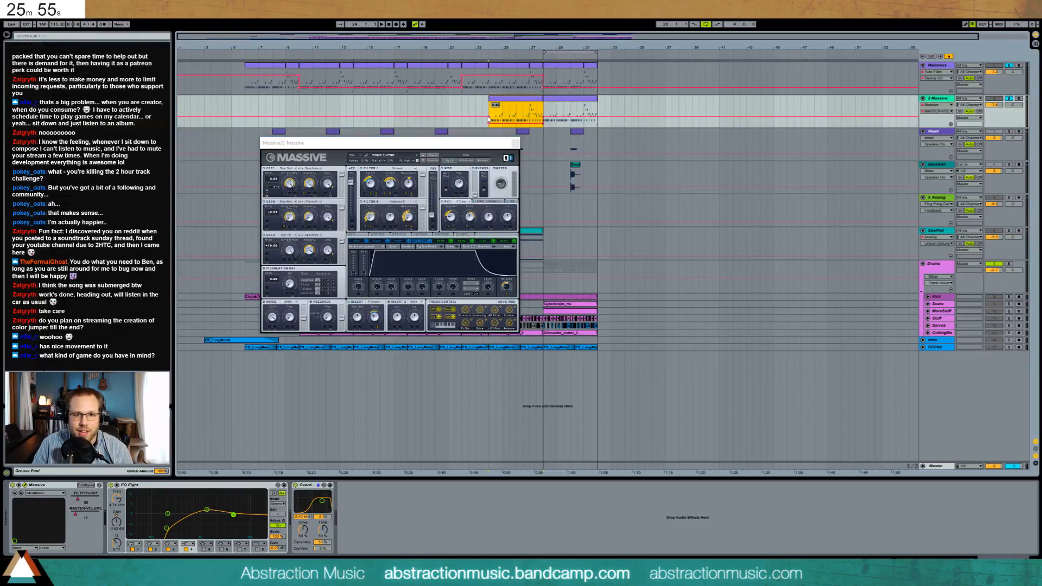
{"action": "left_click_drag", "start_coordinate": [488, 121], "coordinate": [545, 128]}
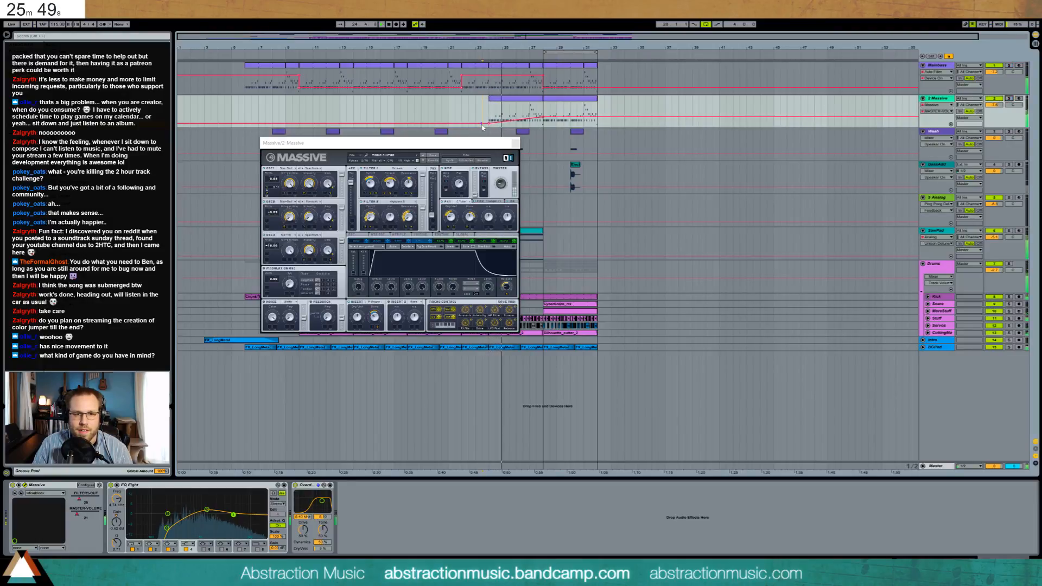
{"action": "left_click_drag", "start_coordinate": [482, 126], "coordinate": [483, 130]}
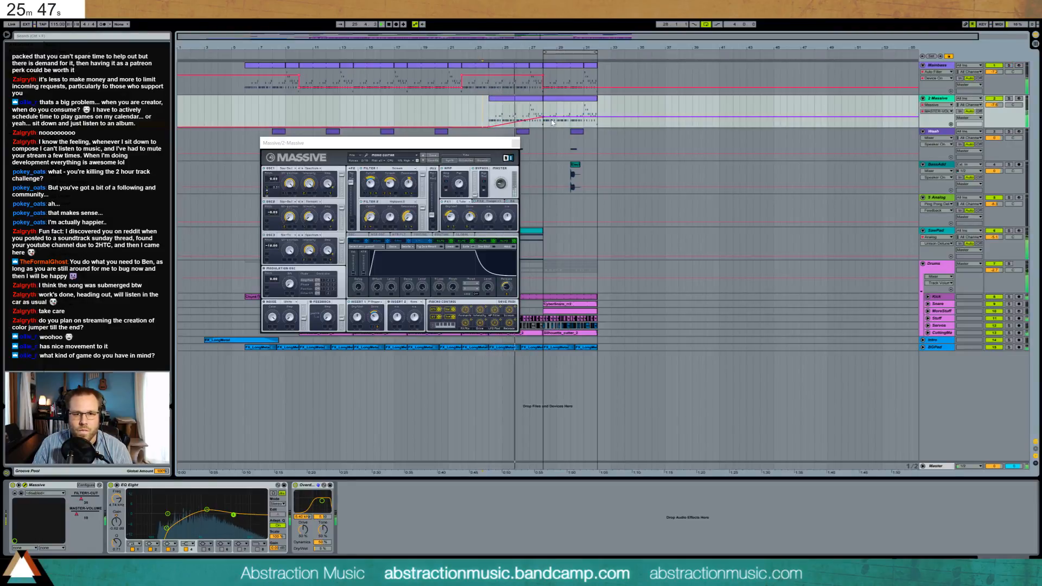
{"action": "left_click", "coordinate": [515, 143]}
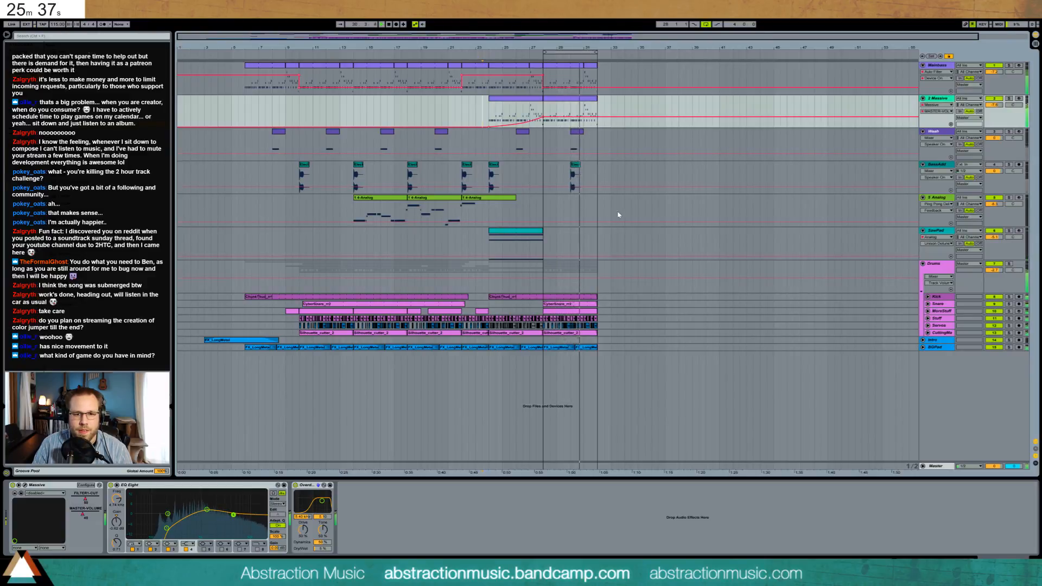
Delete the BGPad audio in the last two bars of the loop, from bar 30 to bar 32.
{"action": "left_click", "coordinate": [594, 347]}
{"action": "left_click", "coordinate": [586, 347]}
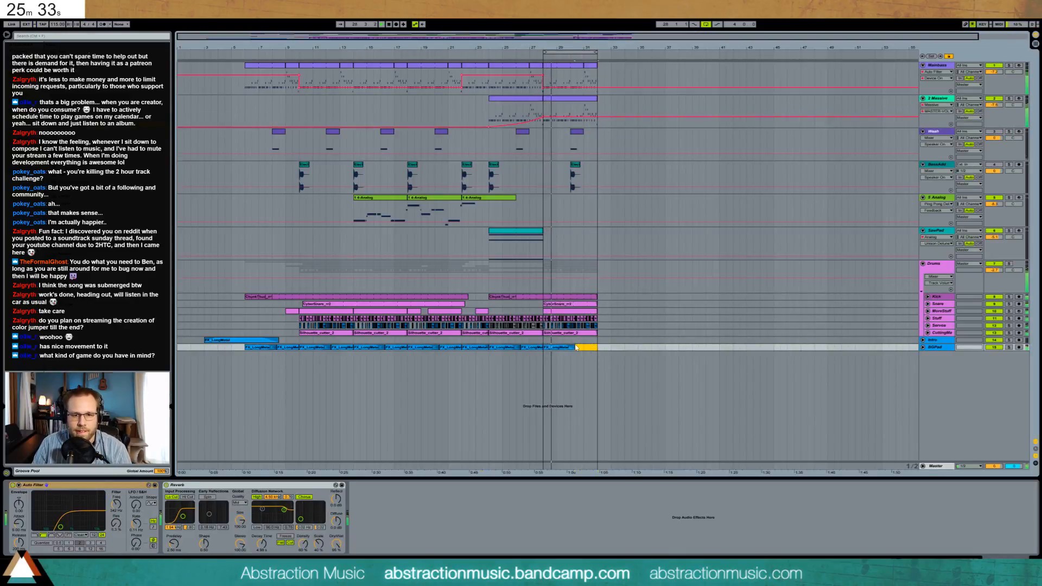
{"action": "left_click_drag", "start_coordinate": [576, 347], "coordinate": [571, 347]}
{"action": "key", "text": "Delete"}
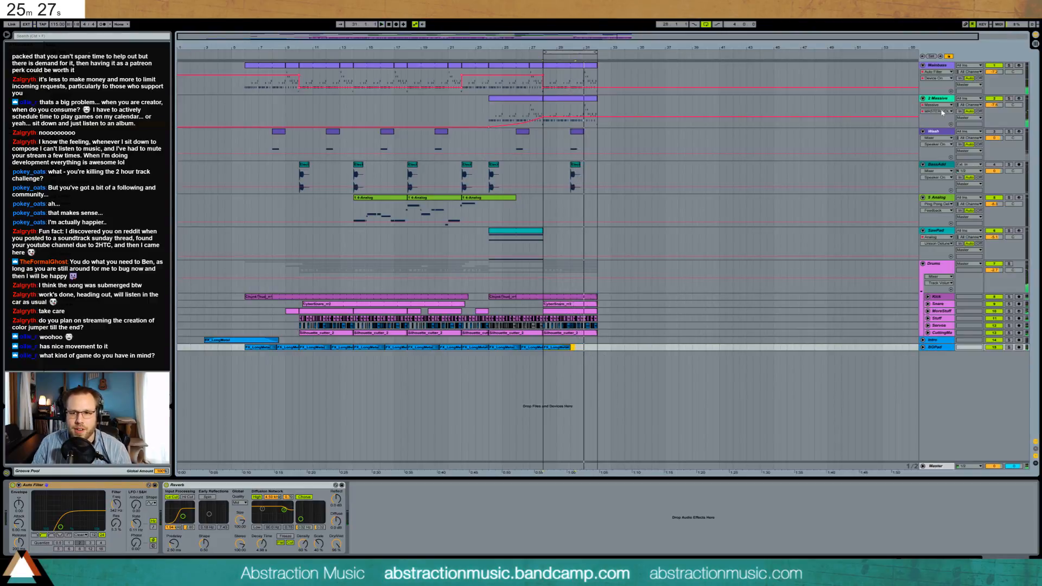
Insert a new MIDI track directly below 2-Massive and load the Analog instrument onto it.
{"action": "left_click", "coordinate": [531, 235]}
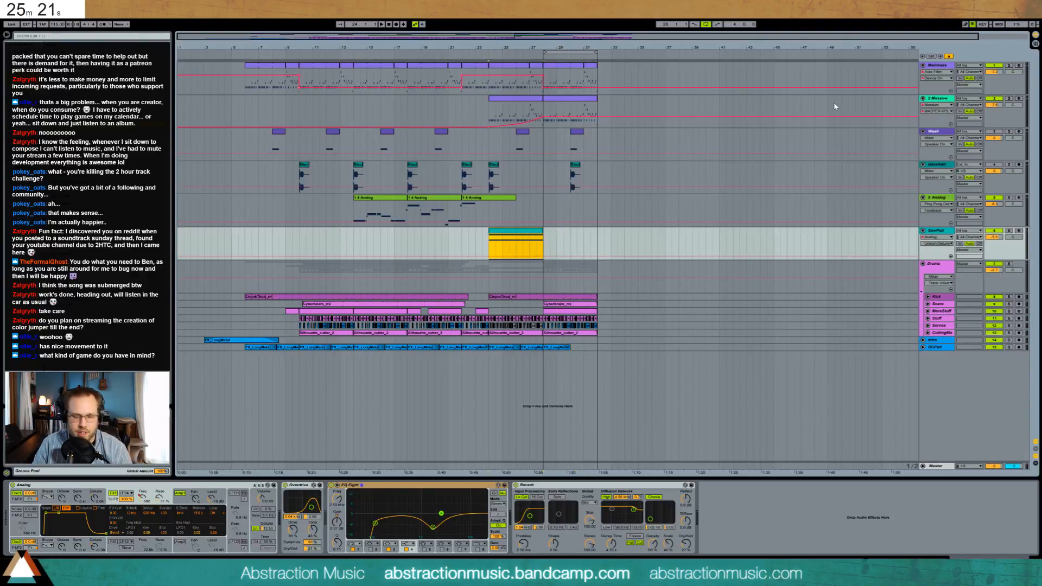
{"action": "left_click", "coordinate": [932, 132]}
{"action": "left_click", "coordinate": [994, 131]}
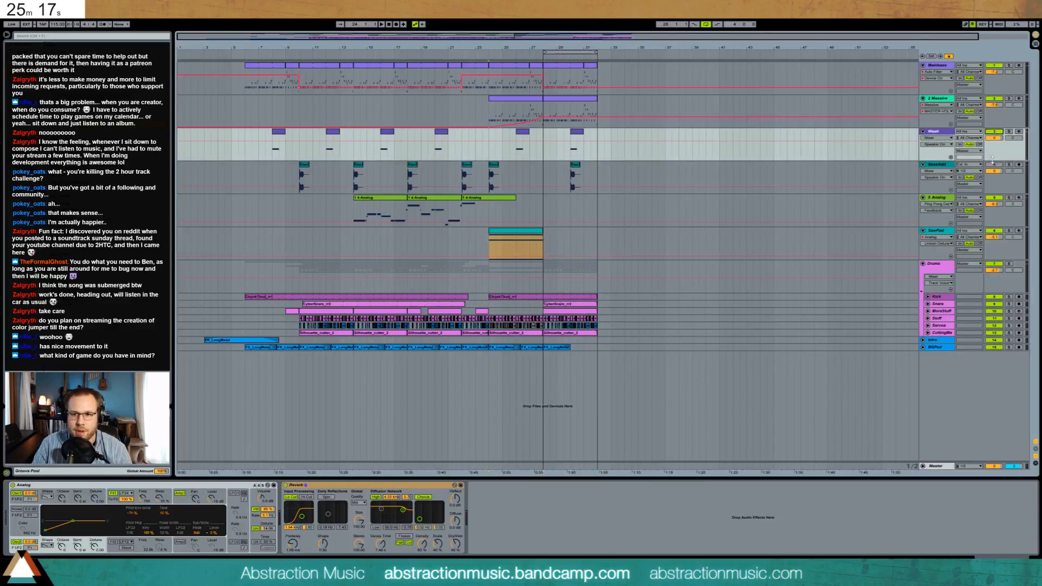
{"action": "left_click", "coordinate": [995, 166]}
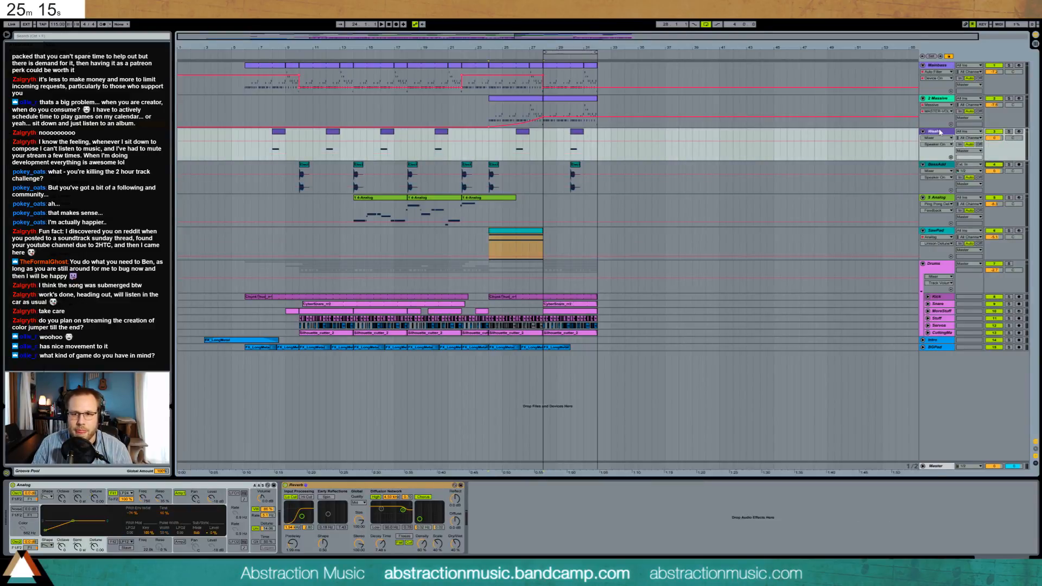
{"action": "left_click", "coordinate": [938, 99]}
{"action": "key", "text": "ctrl+shift+t"}
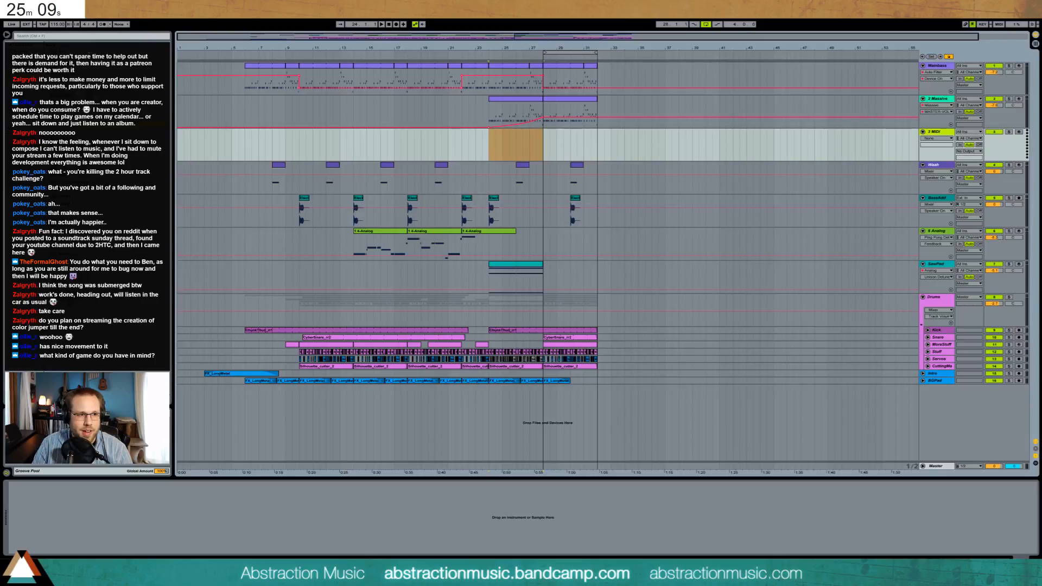
{"action": "left_click_drag", "start_coordinate": [581, 143], "coordinate": [581, 144]}
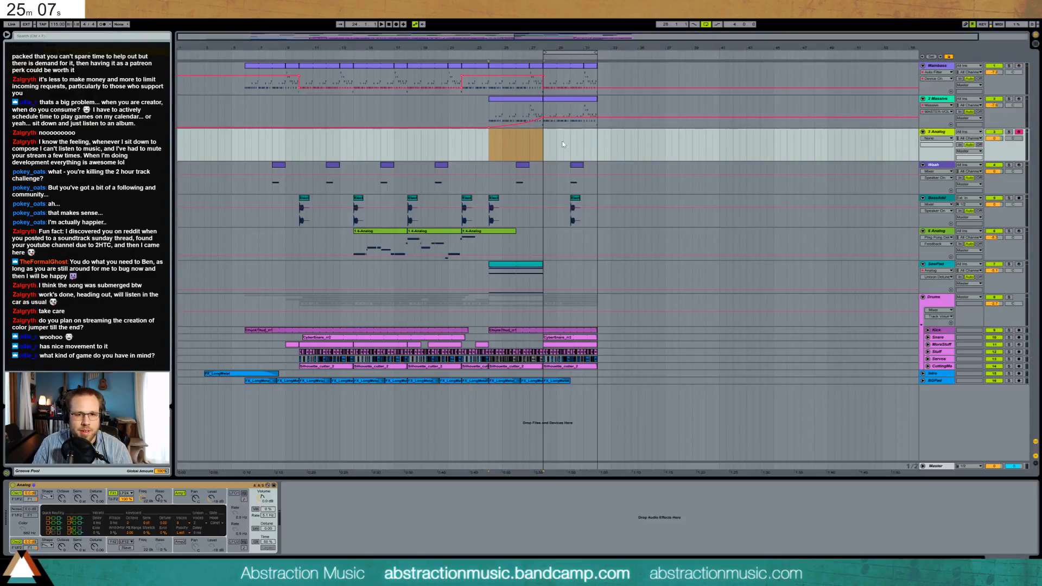
Shape a plucky sound in Analog by adjusting filter 1's frequency and giving its envelope a short decay.
{"action": "left_click_drag", "start_coordinate": [141, 499], "coordinate": [142, 548]}
{"action": "left_click_drag", "start_coordinate": [55, 530], "coordinate": [57, 534]}
{"action": "left_click_drag", "start_coordinate": [157, 499], "coordinate": [142, 491]}
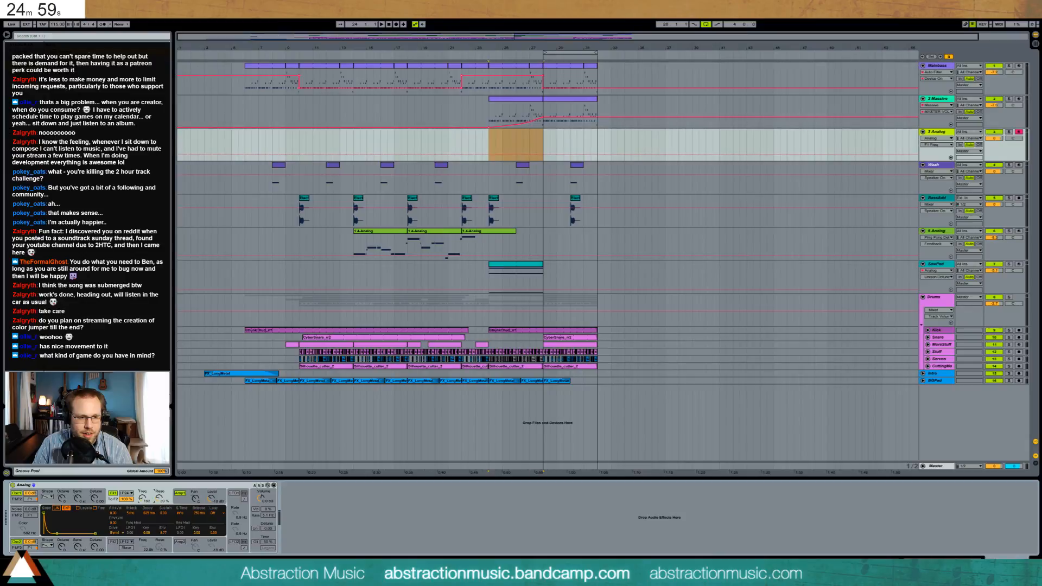
Create a one-bar MIDI clip at bar 28 on 3-Analog and draw a short first note at its start.
{"action": "left_click", "coordinate": [542, 142]}
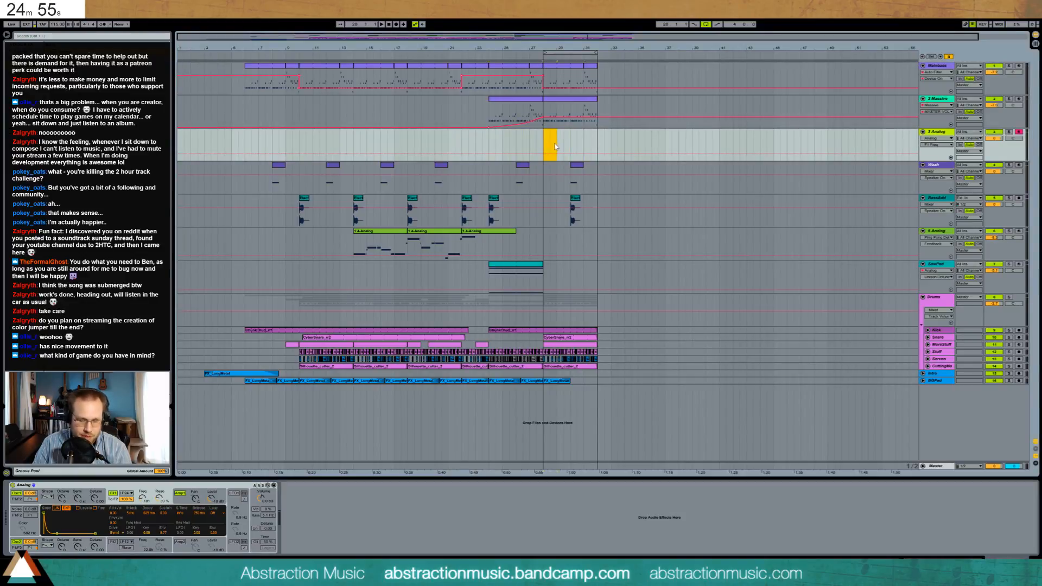
{"action": "key", "text": "ctrl+shift+m"}
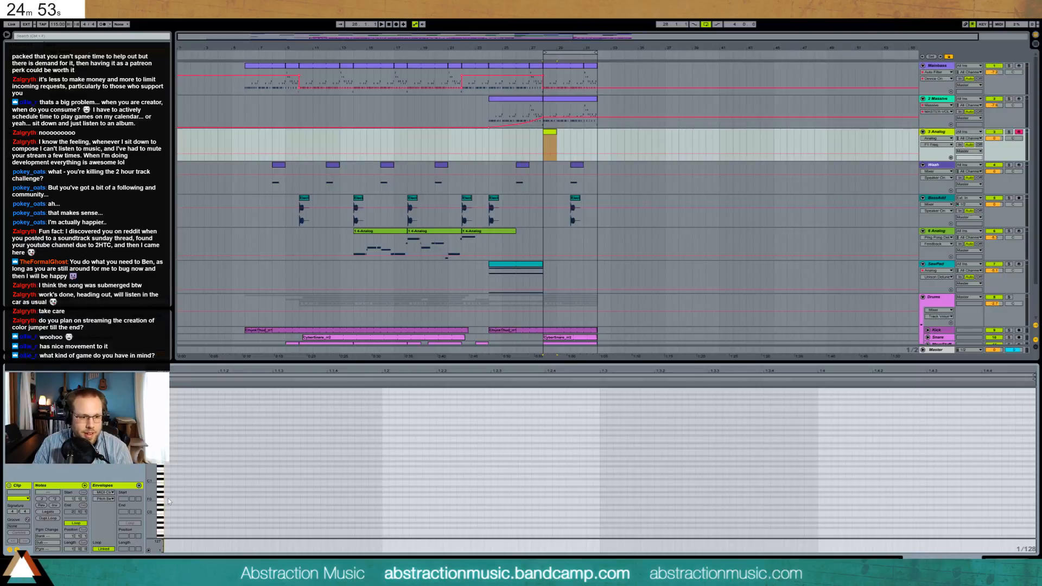
{"action": "double_click", "coordinate": [166, 476]}
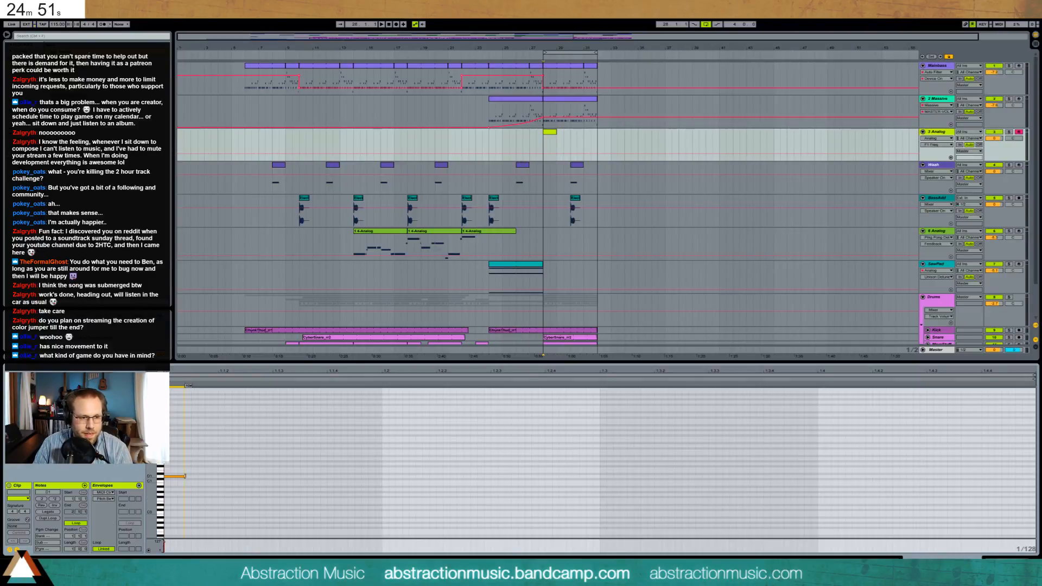
{"action": "left_click_drag", "start_coordinate": [194, 476], "coordinate": [213, 464]}
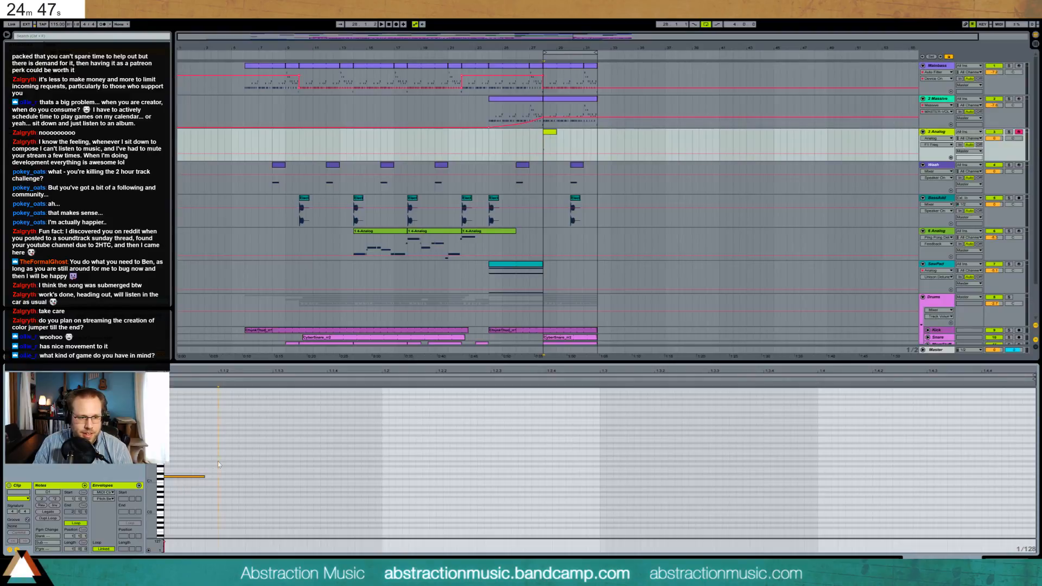
Duplicate the note until the bar holds repeated sixteenth notes on the same pitch.
{"action": "key", "text": "ctrl+d"}
{"action": "key", "text": "ctrl+d"}
{"action": "key", "text": "ctrl+d"}
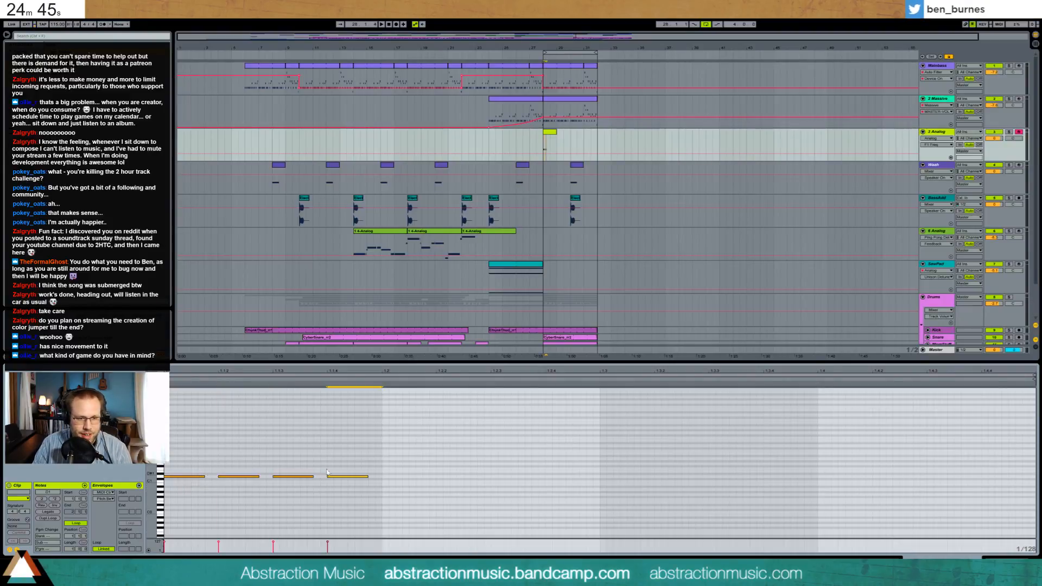
{"action": "left_click_drag", "start_coordinate": [381, 457], "coordinate": [166, 511]}
{"action": "key", "text": "ctrl+d"}
{"action": "key", "text": "ctrl+d"}
{"action": "key", "text": "ctrl+d"}
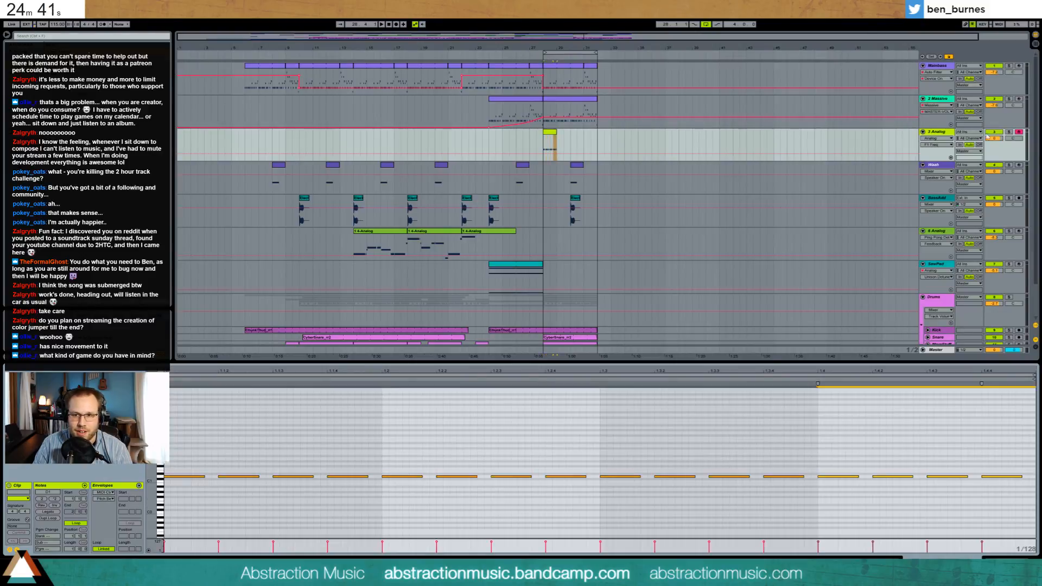
Solo 3-Analog, play the pattern, then select all its notes and shorten them slightly.
{"action": "left_click", "coordinate": [1008, 132]}
{"action": "key", "text": "space"}
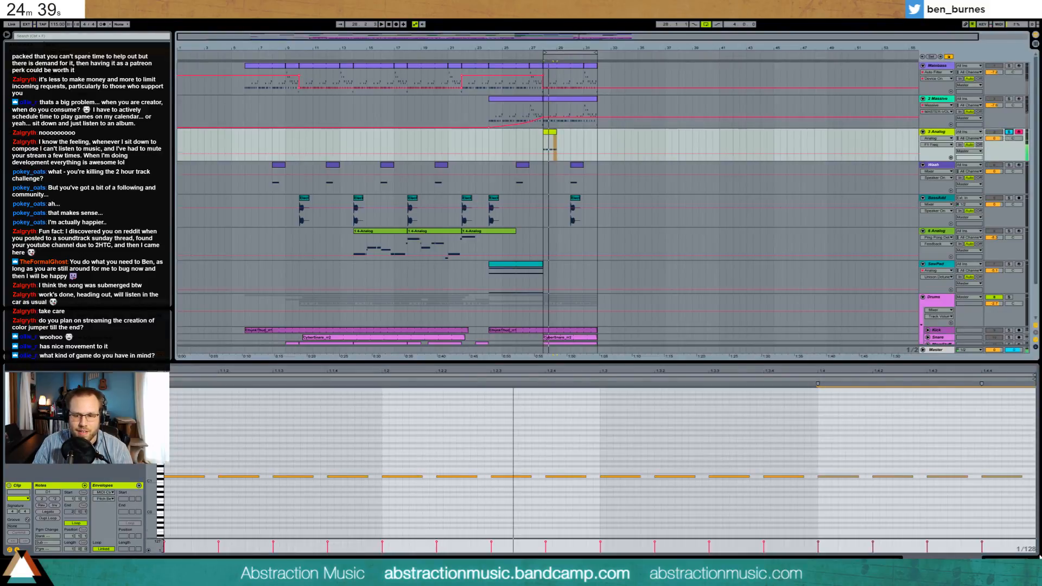
{"action": "left_click_drag", "start_coordinate": [983, 449], "coordinate": [168, 524]}
{"action": "key", "text": "space"}
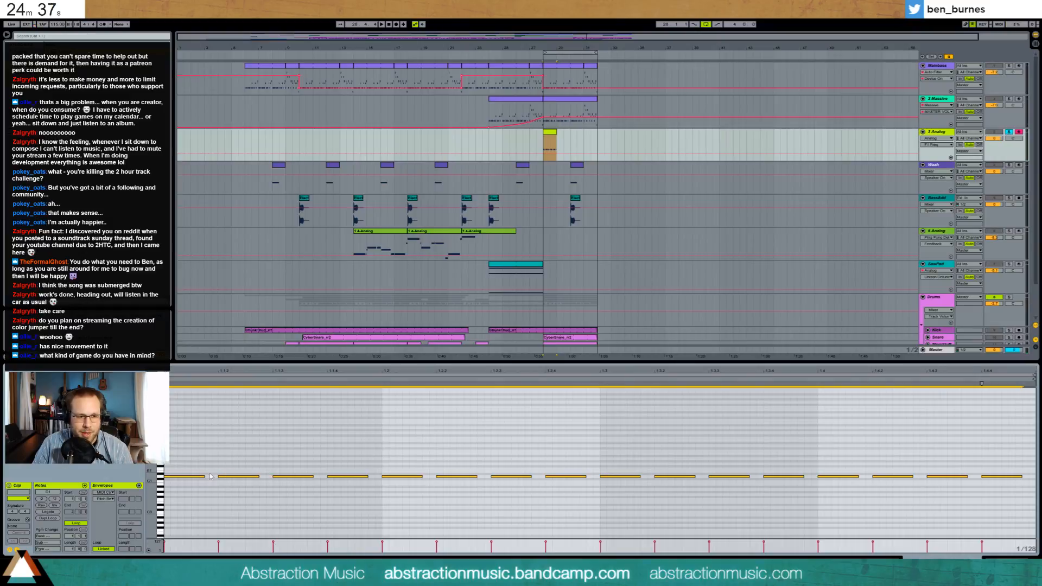
{"action": "left_click_drag", "start_coordinate": [203, 477], "coordinate": [199, 477]}
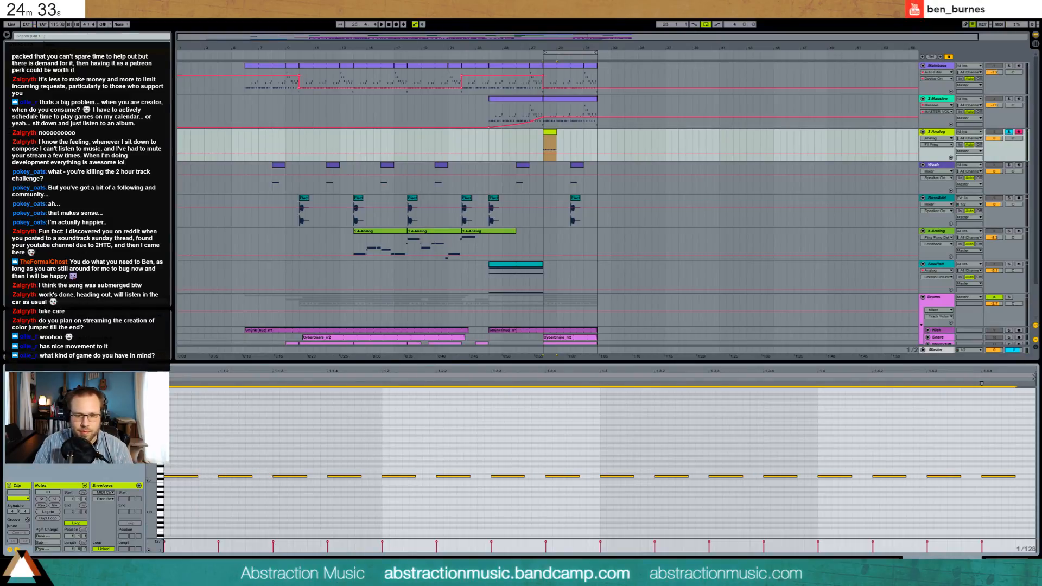
Adjust Analog's filter 1 resonance, tighten the amp envelope's decay and audition the pattern.
{"action": "key", "text": "shift+Tab"}
{"action": "left_click_drag", "start_coordinate": [157, 498], "coordinate": [158, 502]}
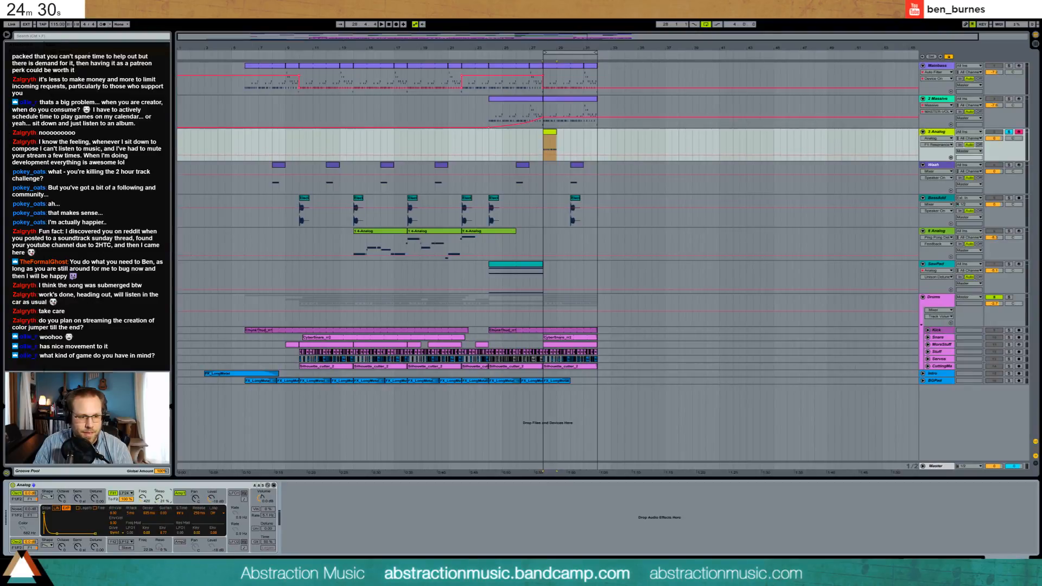
{"action": "left_click", "coordinate": [177, 506]}
{"action": "left_click_drag", "start_coordinate": [58, 525], "coordinate": [55, 533]}
{"action": "key", "text": "space"}
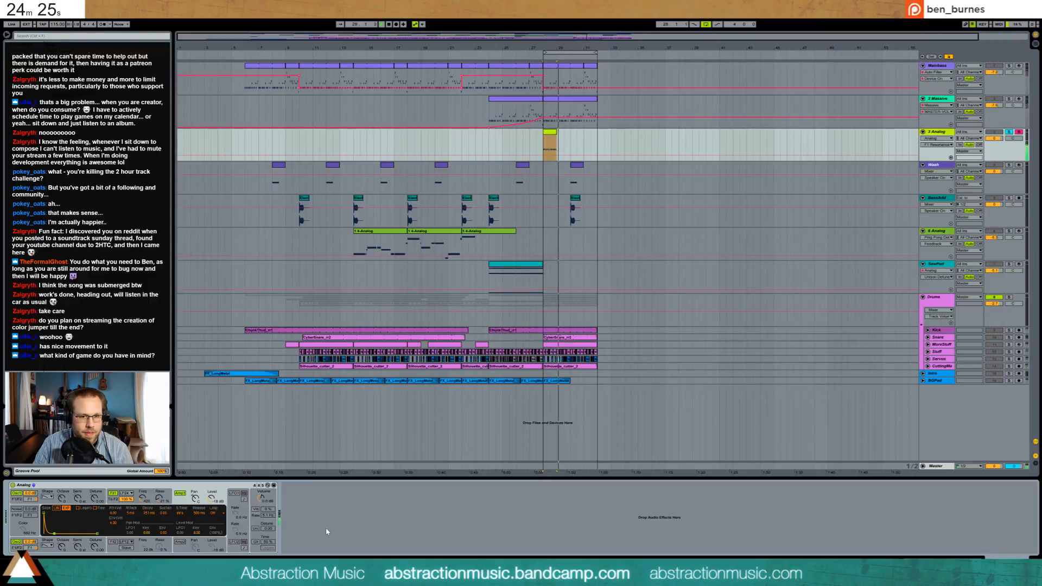
Extend the 3-Analog clip to bar 32 and add an EQ Eight with a low cut after Analog.
{"action": "left_click", "coordinate": [559, 143]}
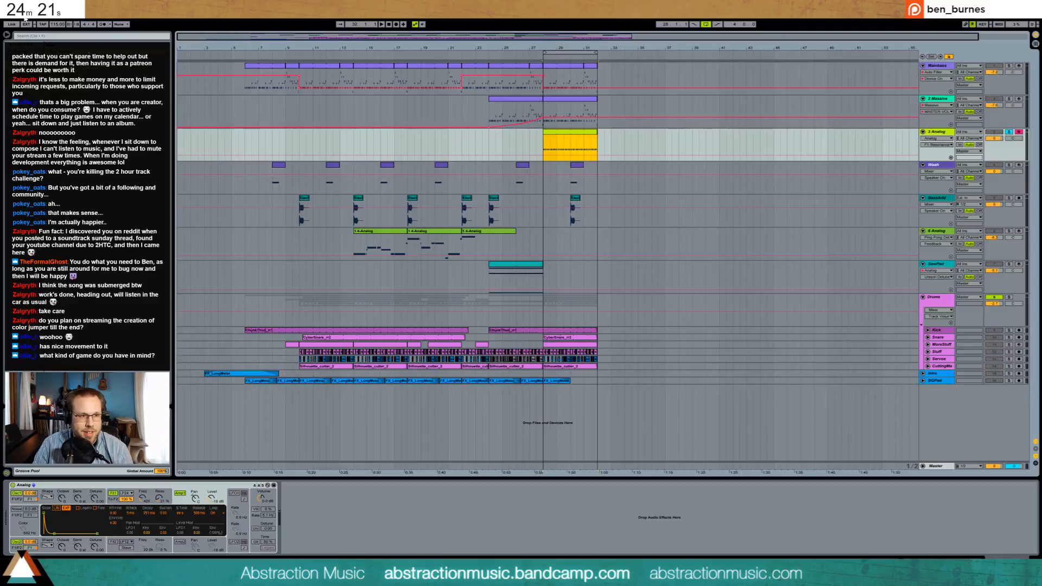
{"action": "key", "text": "ctrl+f"}
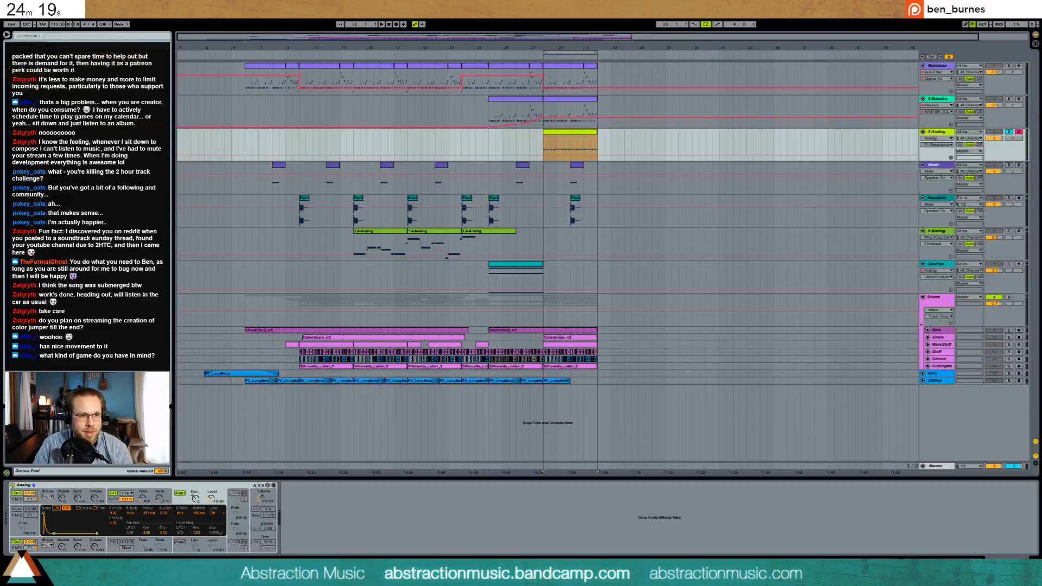
{"action": "left_click_drag", "start_coordinate": [288, 510], "coordinate": [288, 510]}
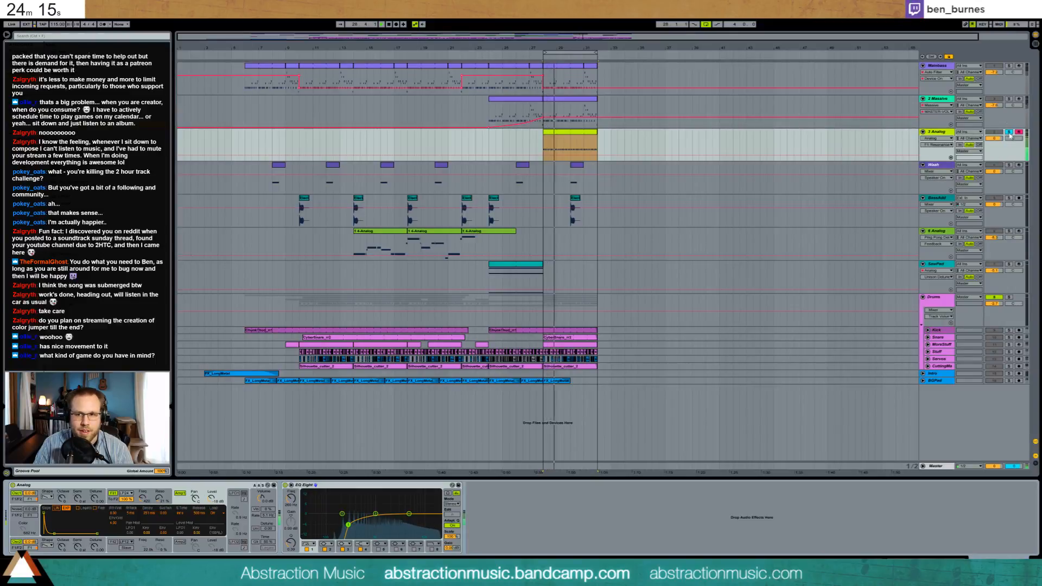
Audition 3-Analog with 2-Massive and Mainbass soloed, and clear the solos to hear the full mix.
{"action": "left_click", "coordinate": [1009, 99], "text": "ctrl"}
{"action": "left_click", "coordinate": [1008, 66], "text": "ctrl"}
{"action": "left_click", "coordinate": [1009, 66]}
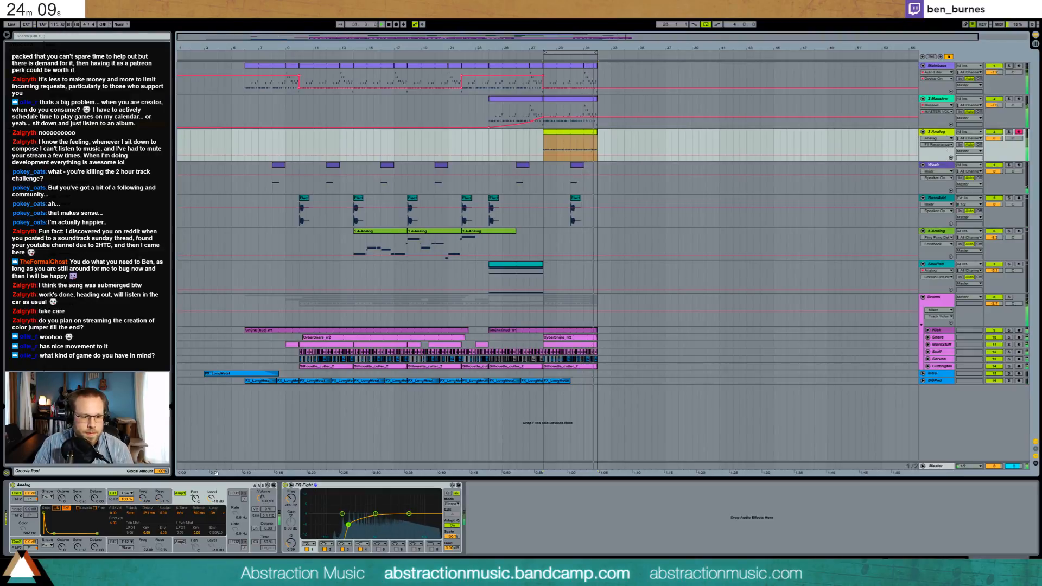
Enable Analog's LFO 1, set its speed to about 0.7 Hz and return to filter 1's modulation settings.
{"action": "left_click", "coordinate": [140, 499]}
{"action": "left_click", "coordinate": [234, 492]}
{"action": "left_click_drag", "start_coordinate": [234, 516], "coordinate": [234, 529]}
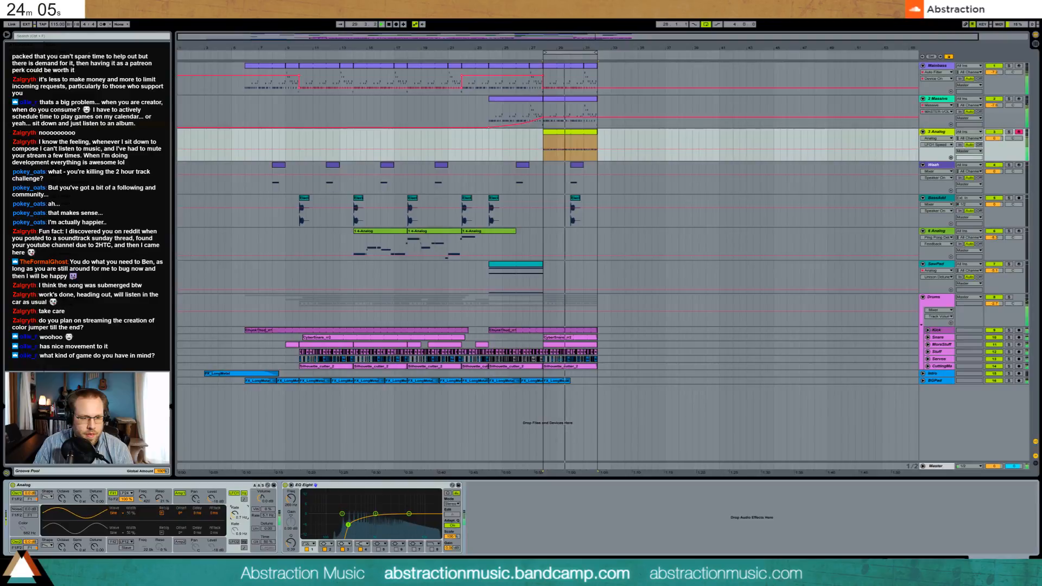
{"action": "left_click", "coordinate": [119, 501]}
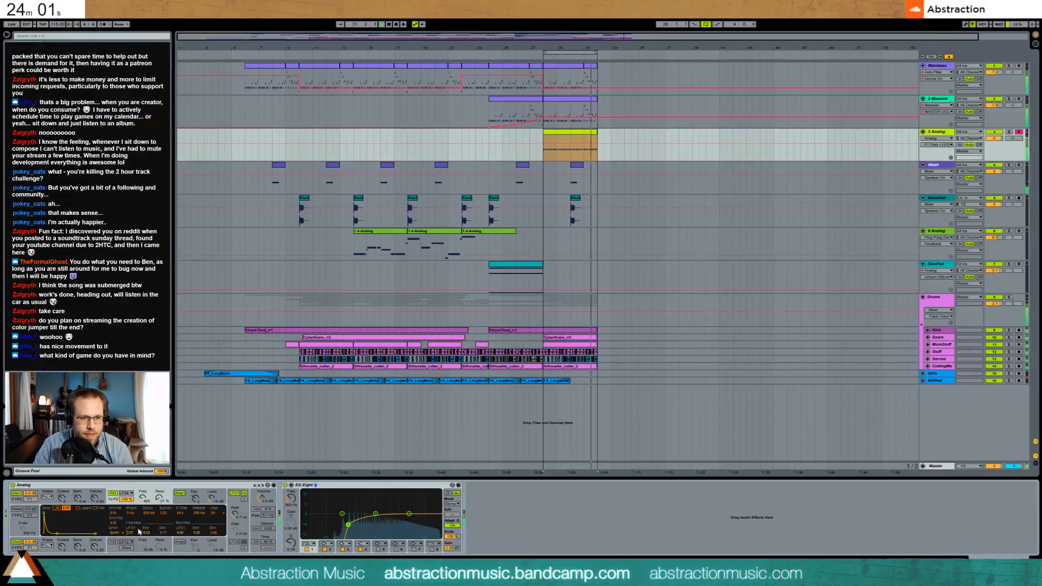
Solo 3-Analog, adjust filter 1's modulation and frequency, and slow LFO 1 to about 0.4 Hz.
{"action": "left_click", "coordinate": [1009, 132]}
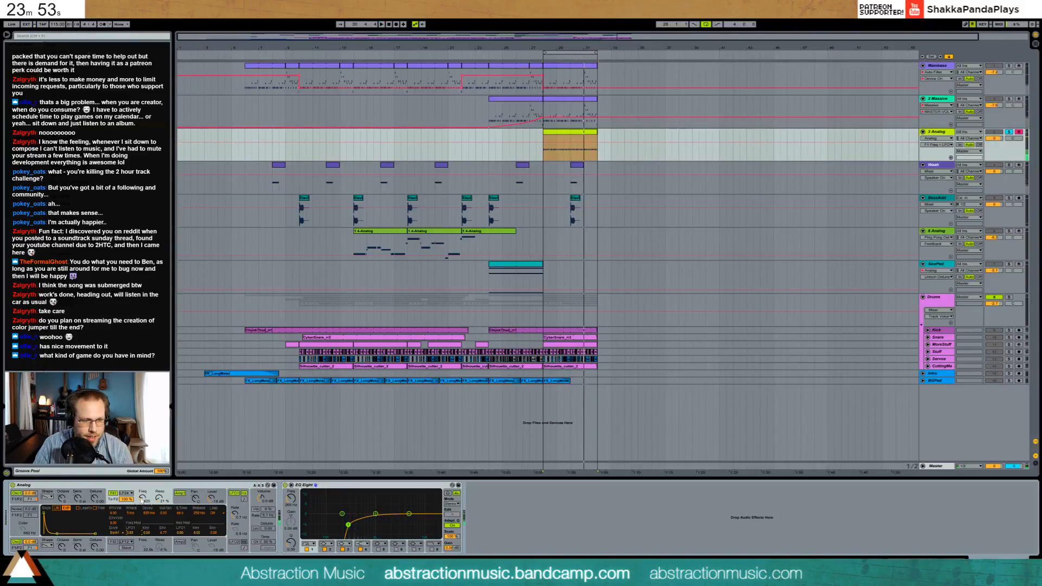
{"action": "left_click", "coordinate": [164, 533]}
{"action": "left_click_drag", "start_coordinate": [143, 498], "coordinate": [142, 490]}
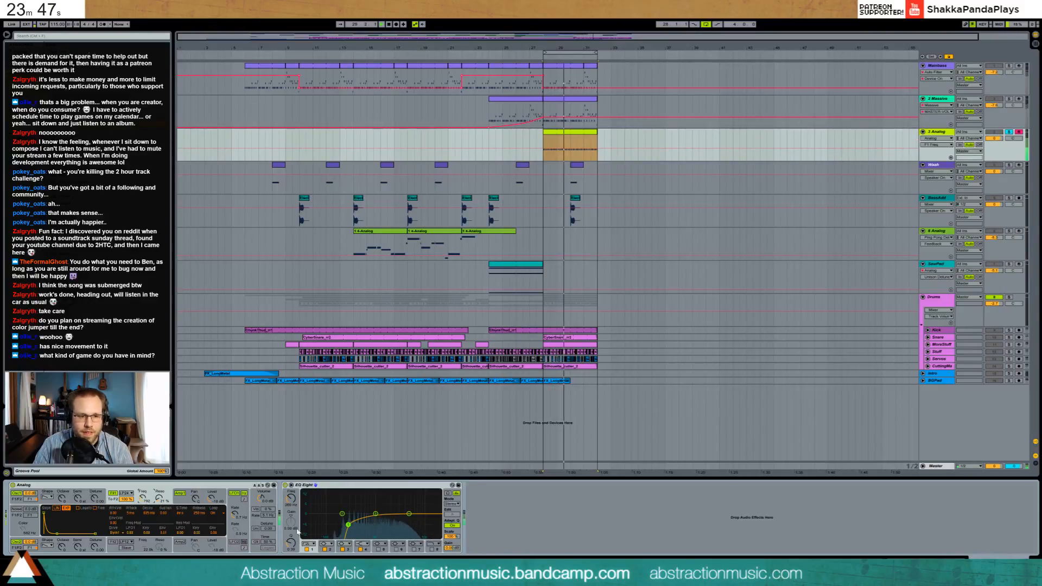
{"action": "left_click_drag", "start_coordinate": [234, 514], "coordinate": [235, 517]}
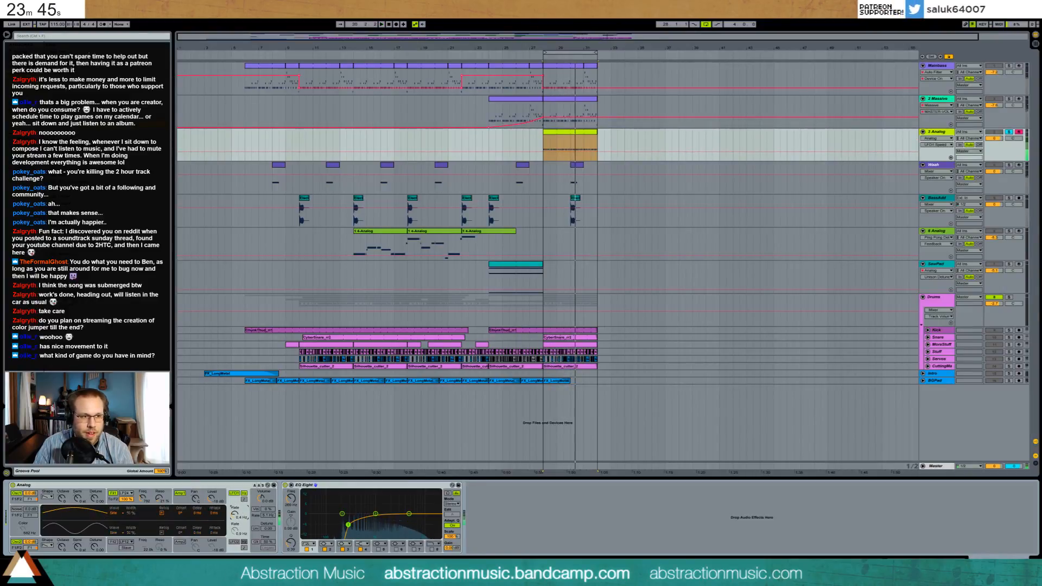
Insert a Chorus between Analog and EQ Eight on 3-Analog and play the loop with the full mix.
{"action": "left_click_drag", "start_coordinate": [312, 470], "coordinate": [293, 504]}
{"action": "key", "text": "space"}
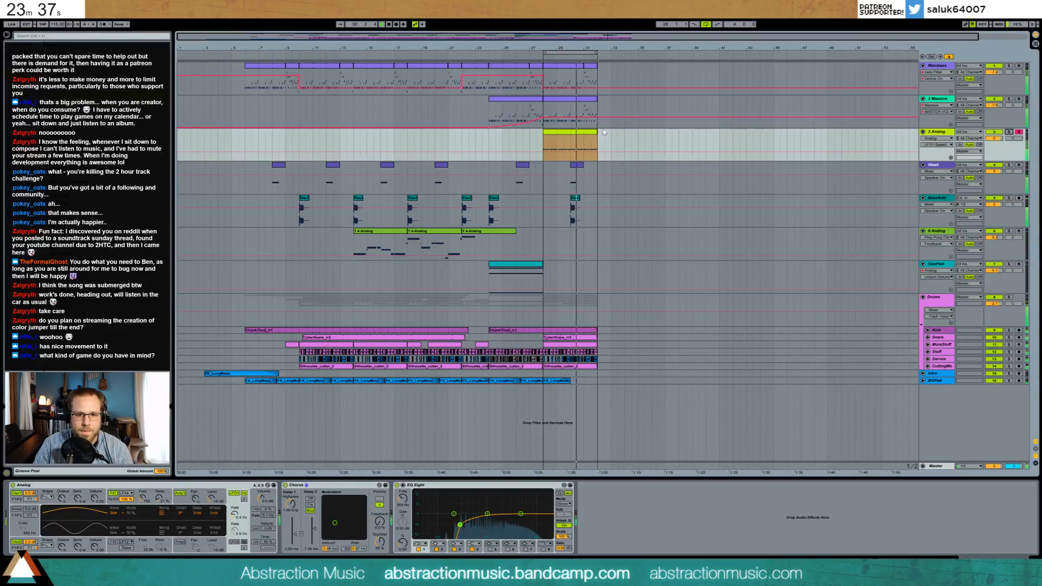
Move the last short BassAdd audio clip to the loop start at bar 28.
{"action": "left_click", "coordinate": [570, 210]}
{"action": "left_click_drag", "start_coordinate": [566, 204], "coordinate": [544, 204]}
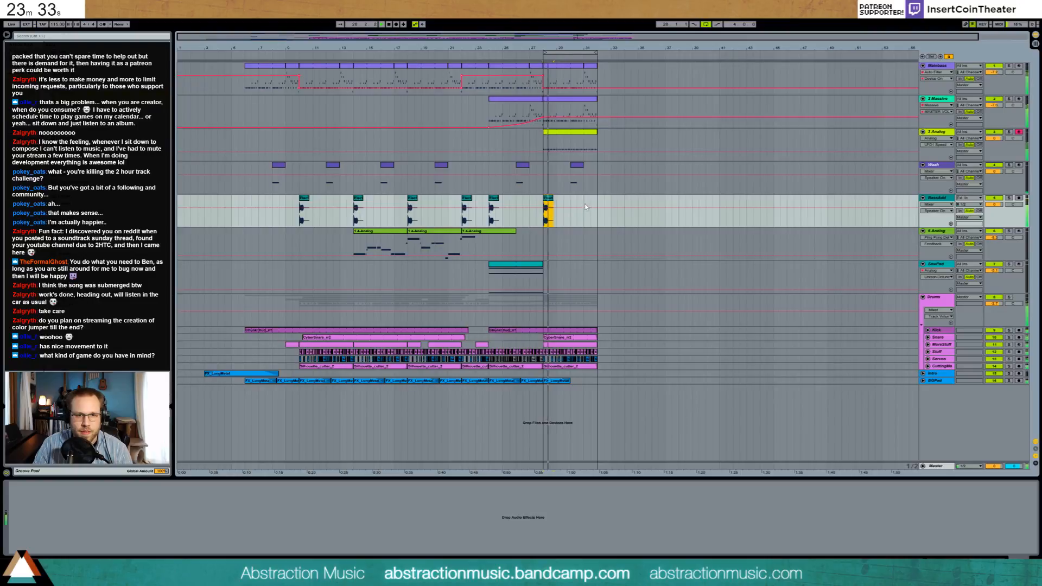
Duplicate the looped bars of the Mainbass, 2-Massive, 3-Analog, Wash and BassAdd tracks directly after the loop, at bar 32.
{"action": "left_click_drag", "start_coordinate": [556, 69], "coordinate": [592, 139]}
{"action": "key", "text": "ctrl+d"}
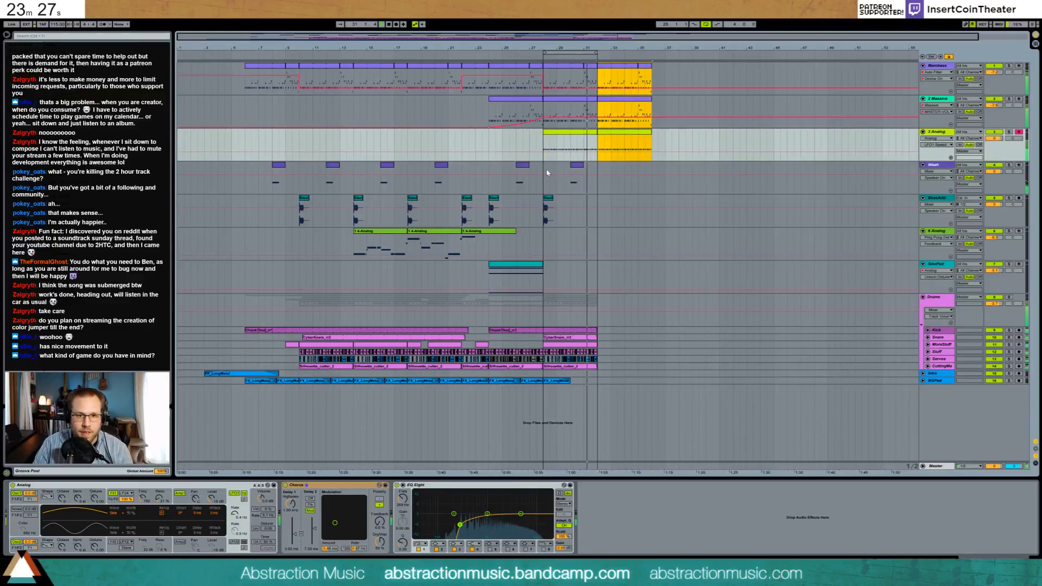
{"action": "left_click_drag", "start_coordinate": [545, 169], "coordinate": [603, 218]}
{"action": "left_click", "coordinate": [602, 218]}
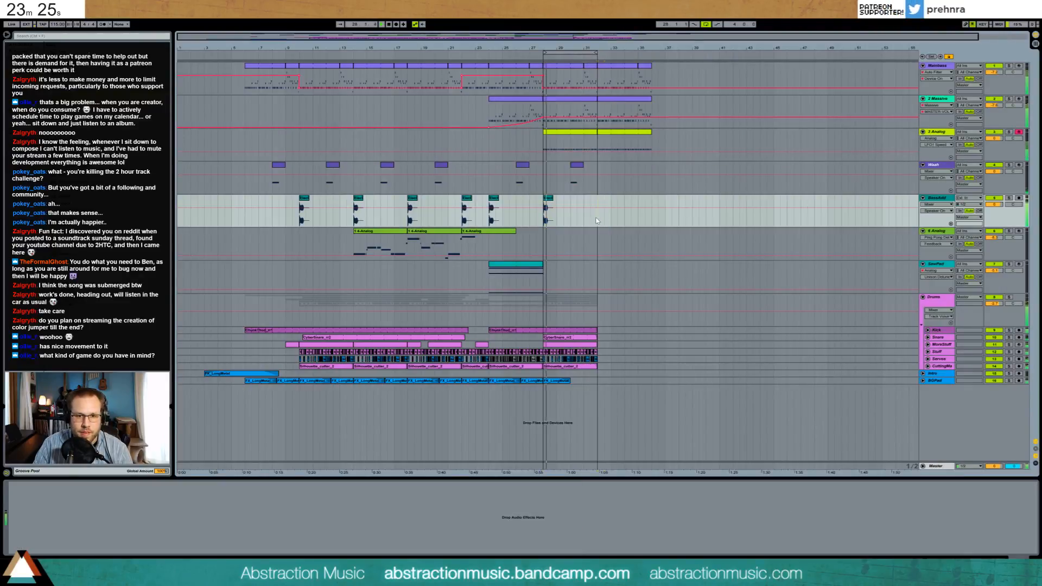
{"action": "left_click_drag", "start_coordinate": [545, 168], "coordinate": [597, 220]}
{"action": "key", "text": "ctrl+d"}
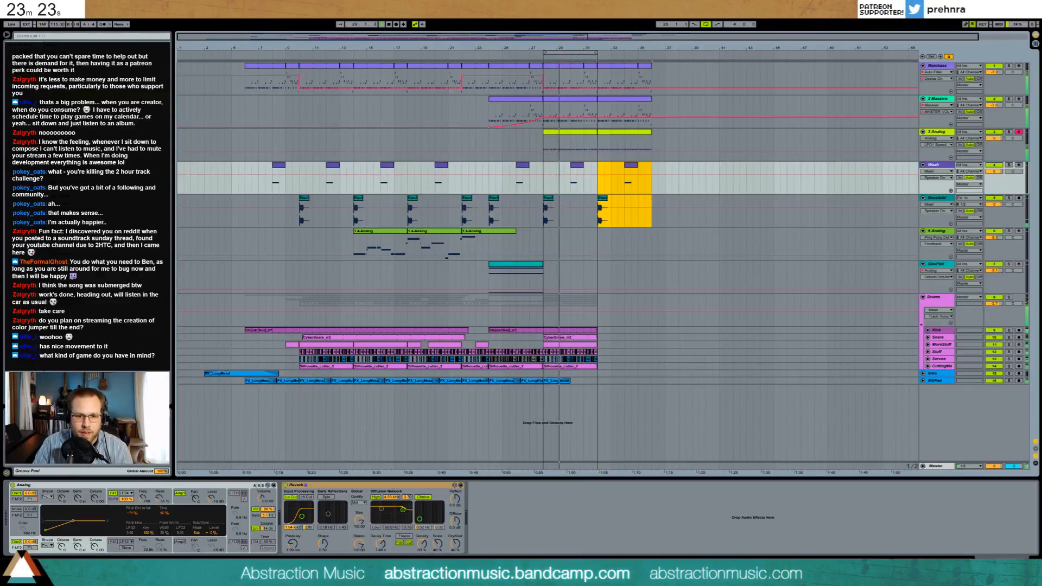
Delete the BGPad clips that run into the loop and paste a row of the earlier BGPad clips at bar 32.
{"action": "left_click", "coordinate": [533, 381]}
{"action": "left_click", "coordinate": [554, 381], "text": "shift"}
{"action": "key", "text": "Delete"}
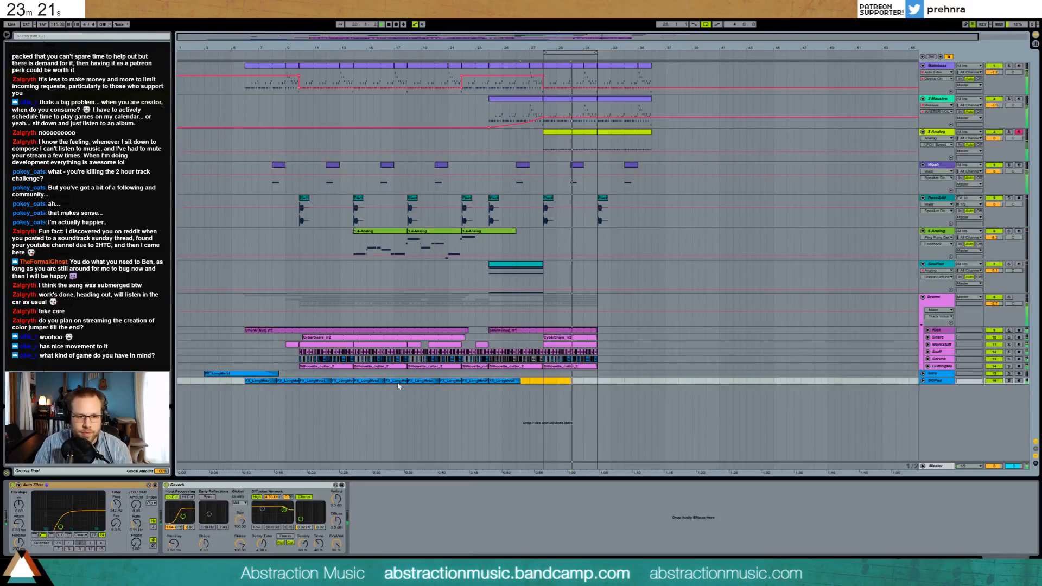
{"action": "left_click", "coordinate": [429, 384]}
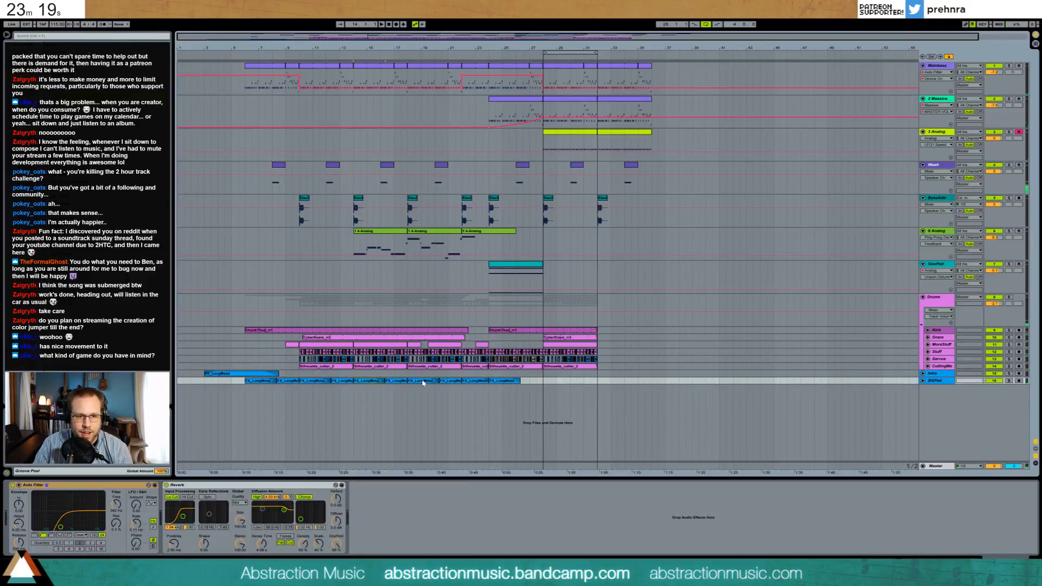
{"action": "left_click", "coordinate": [598, 384]}
{"action": "key", "text": "ctrl+v"}
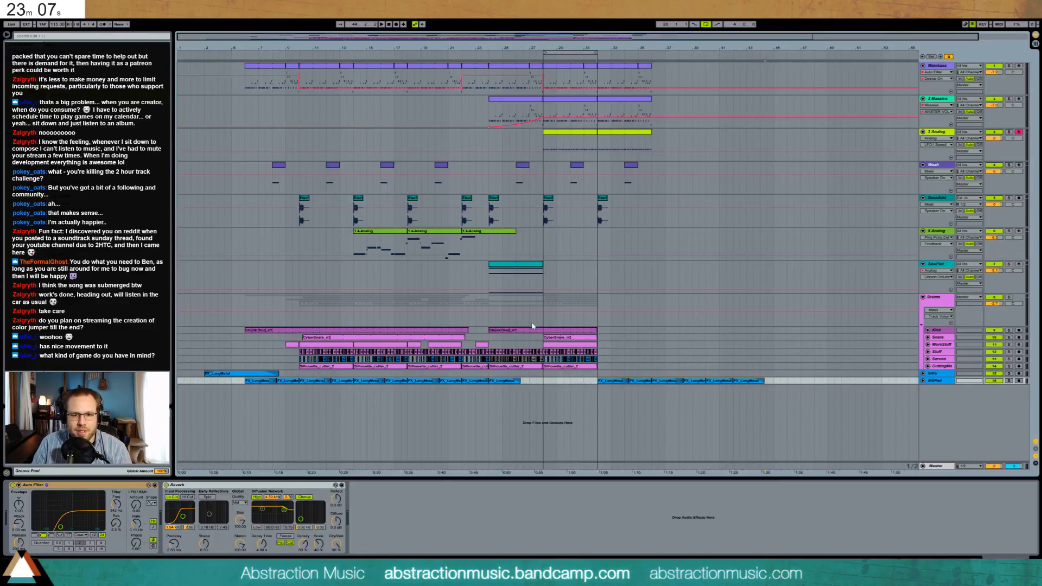
Extend the last Kick and Snare clips to bar 45 and repeat the looped clips of the four remaining drum tracks up to bar 44.
{"action": "left_click_drag", "start_coordinate": [595, 329], "coordinate": [776, 338]}
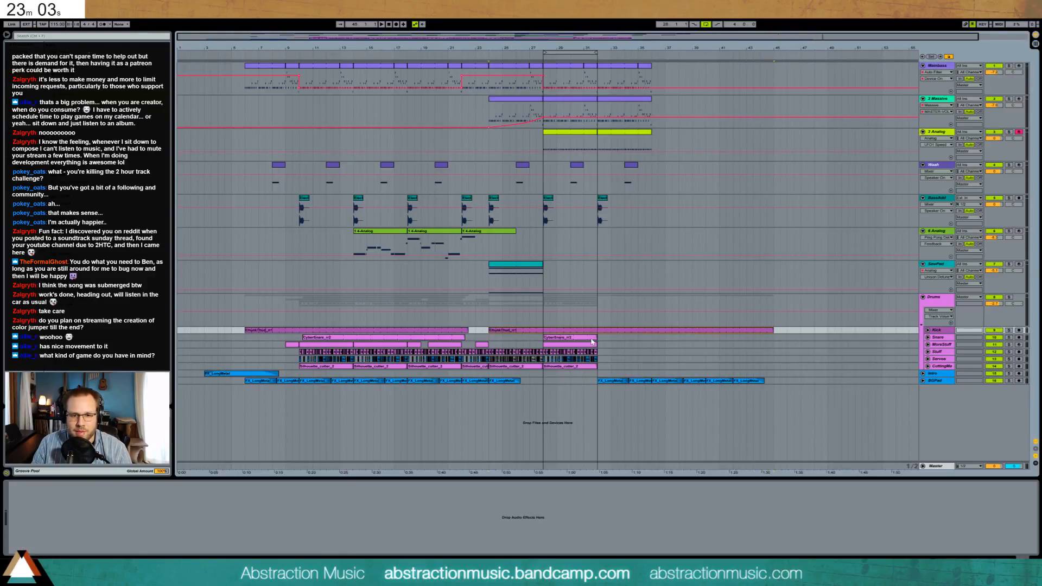
{"action": "left_click_drag", "start_coordinate": [596, 337], "coordinate": [773, 337]}
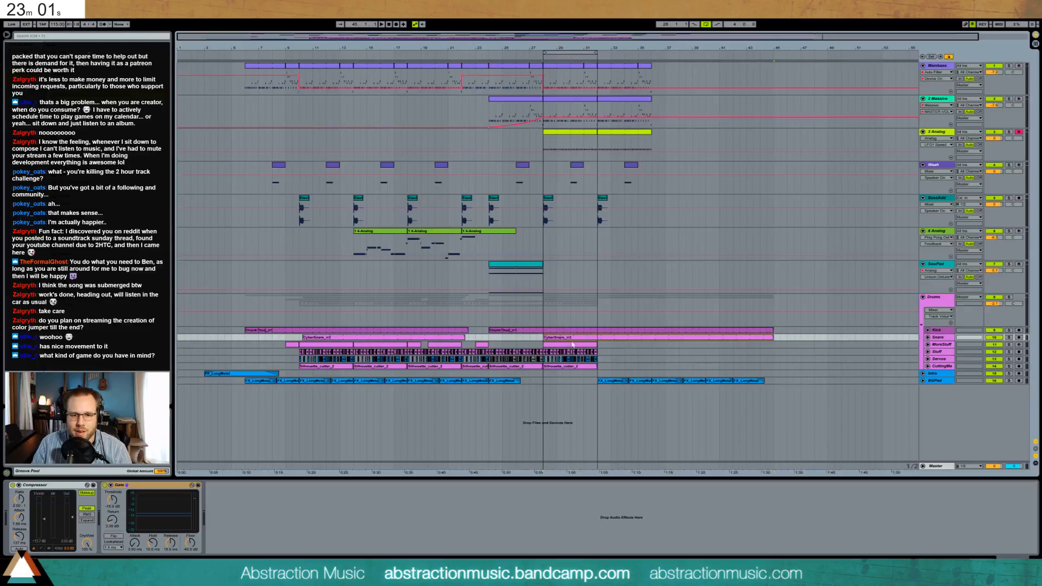
{"action": "left_click", "coordinate": [927, 344]}
{"action": "left_click_drag", "start_coordinate": [559, 373], "coordinate": [599, 390]}
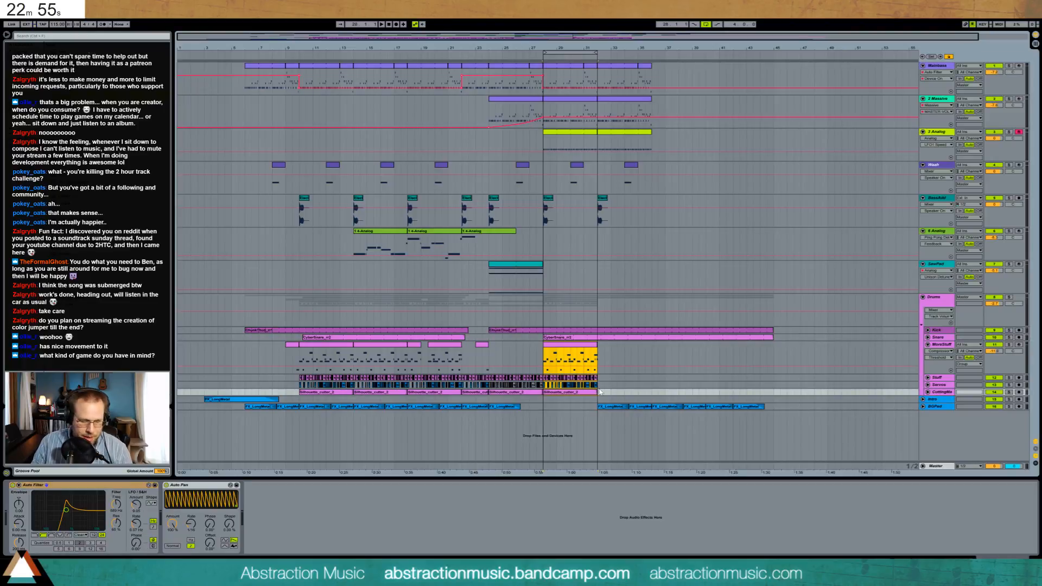
{"action": "key", "text": "ctrl+d"}
{"action": "key", "text": "ctrl+d"}
{"action": "key", "text": "ctrl+d"}
{"action": "key", "text": "ctrl+d"}
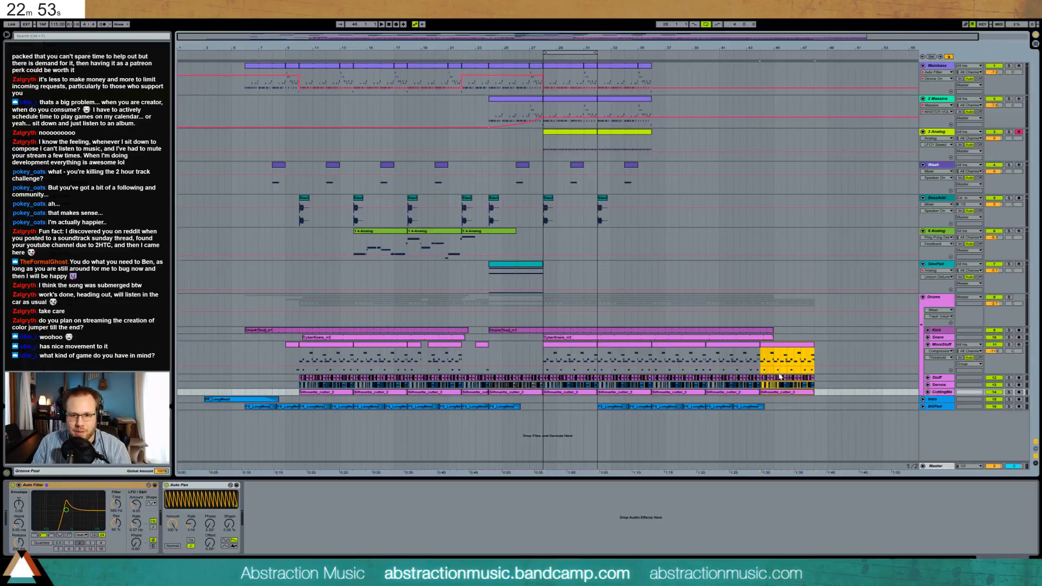
{"action": "key", "text": "Delete"}
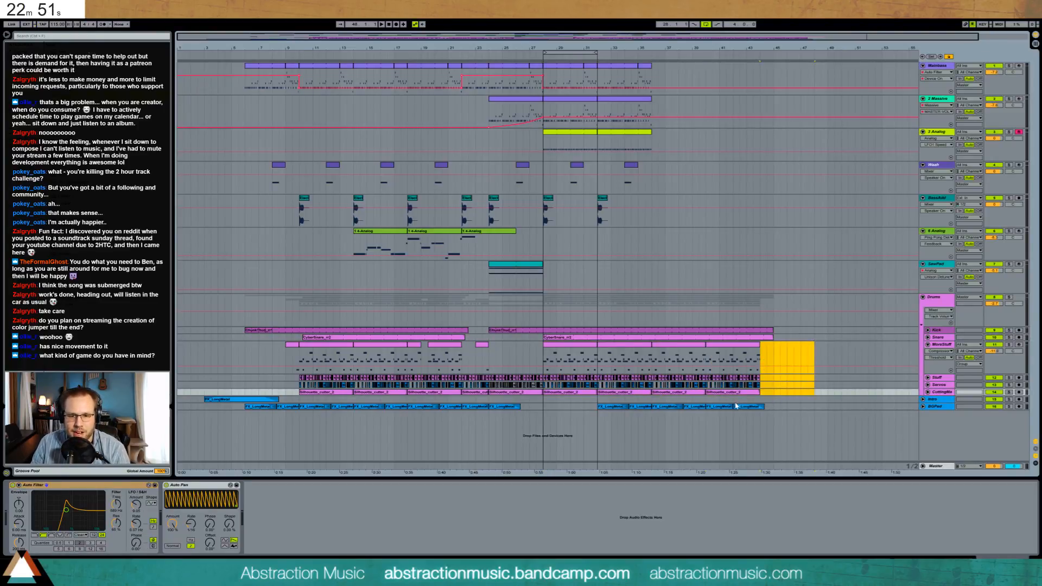
Continue the BGPad clips to bar 48 and duplicate the Mainbass, 2-Massive and 3-Analog parts up to bar 44.
{"action": "left_click", "coordinate": [618, 408]}
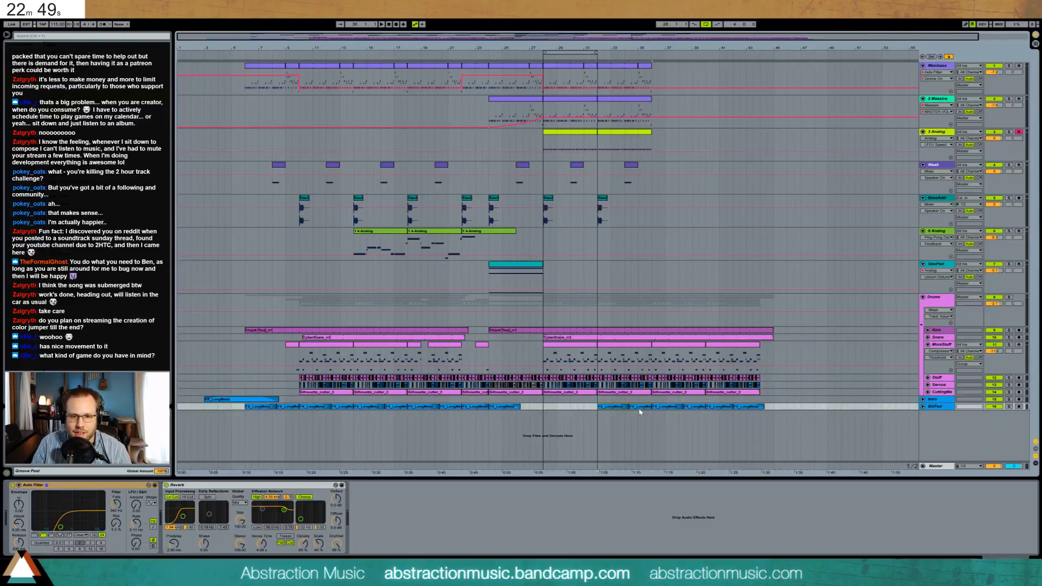
{"action": "key", "text": "ctrl+d"}
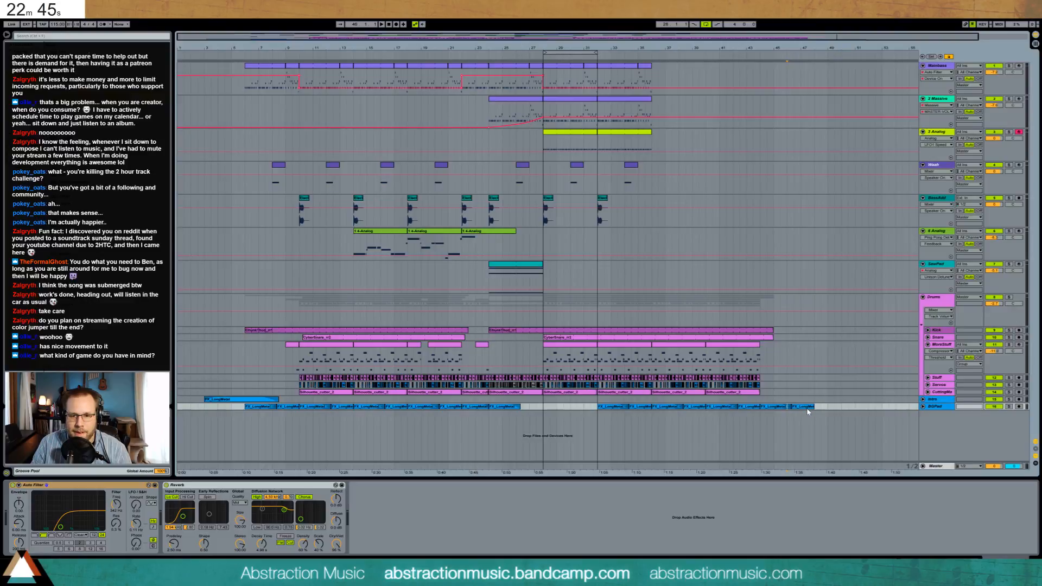
{"action": "left_click", "coordinate": [564, 71]}
{"action": "left_click", "coordinate": [644, 103], "text": "shift"}
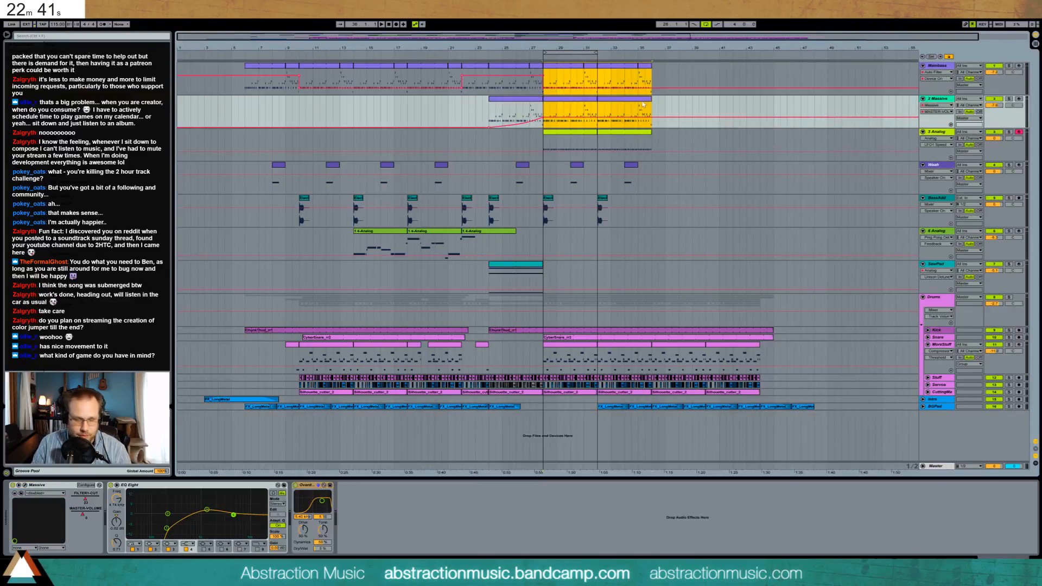
{"action": "key", "text": "ctrl+d"}
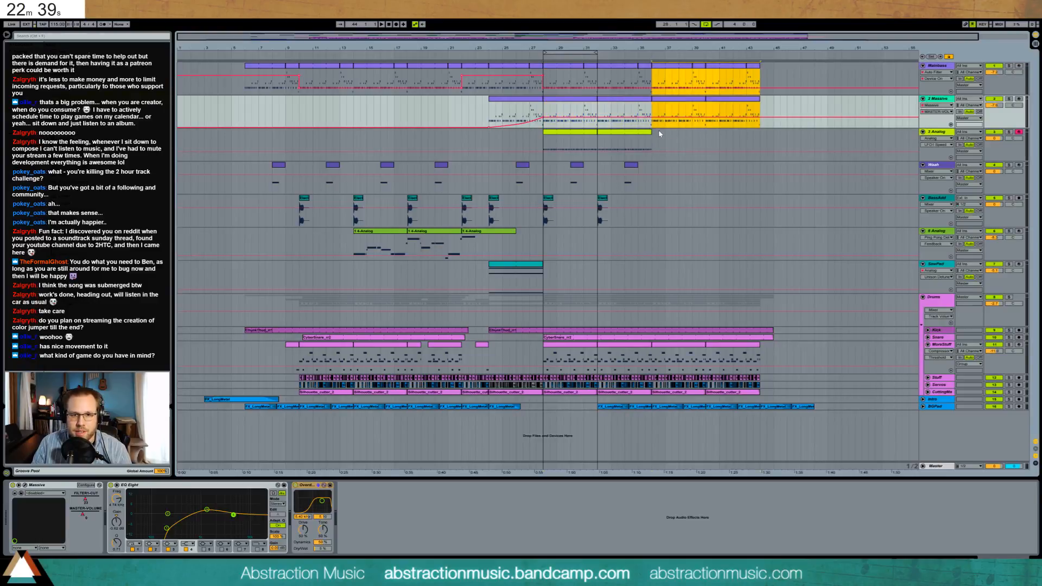
{"action": "left_click", "coordinate": [624, 132]}
{"action": "left_click_drag", "start_coordinate": [687, 137], "coordinate": [761, 138]}
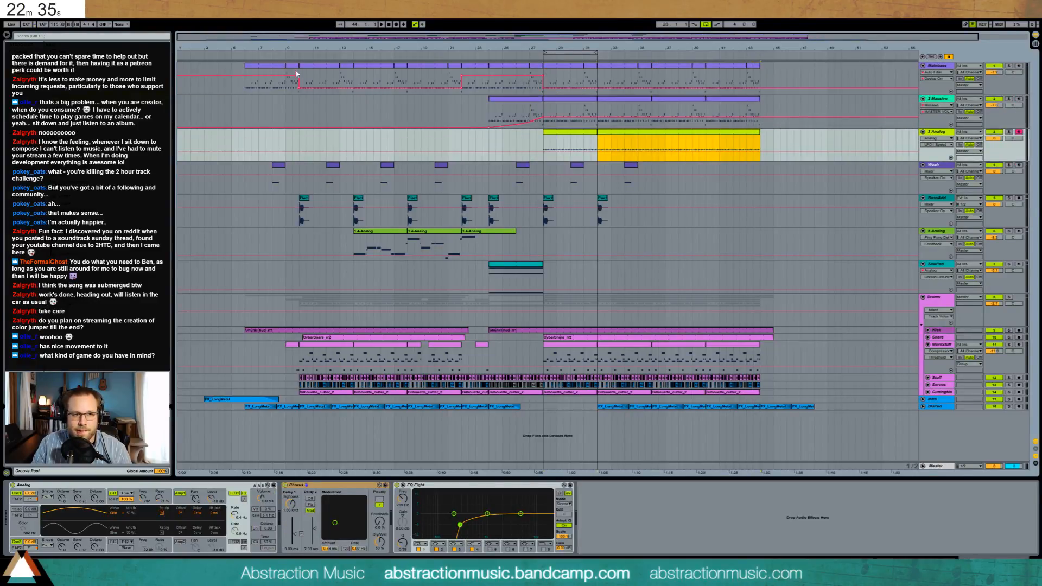
Extend Mainbass with copied clips to bar 48 and raise its Auto Filter Device On automation from bar 44.
{"action": "left_click", "coordinate": [731, 66]}
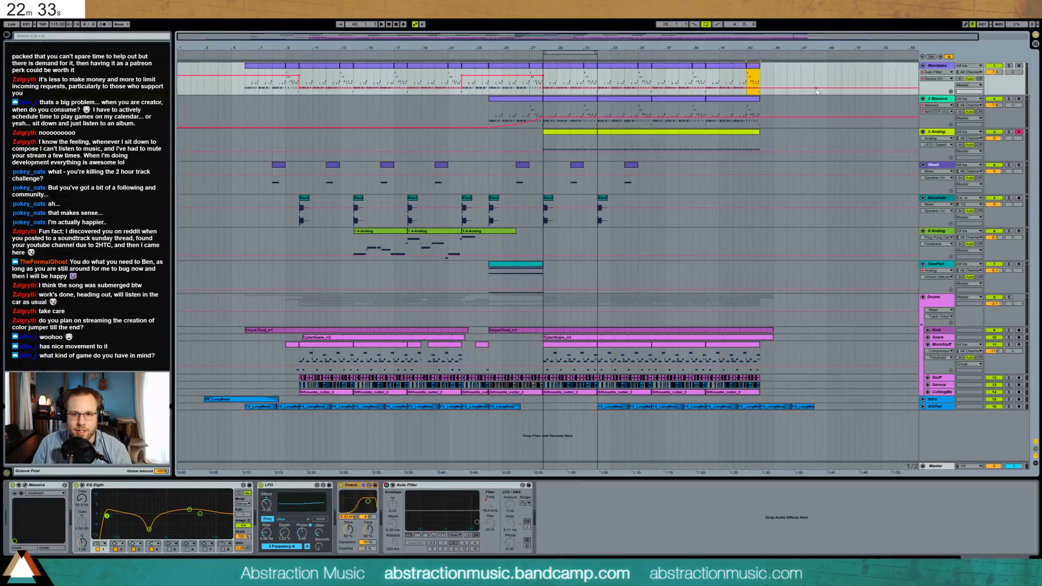
{"action": "key", "text": "ctrl+d"}
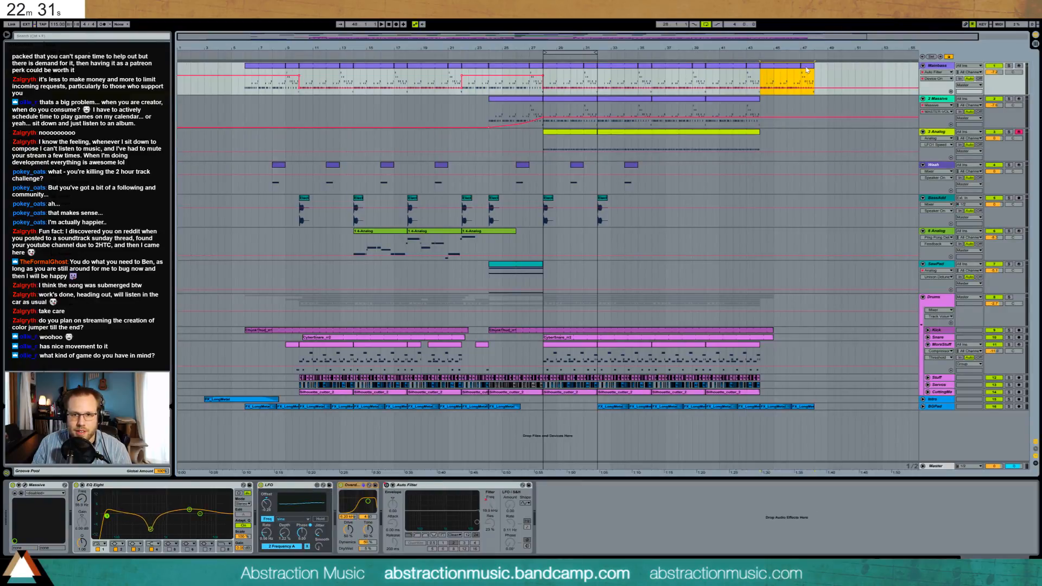
{"action": "left_click_drag", "start_coordinate": [806, 66], "coordinate": [809, 67]}
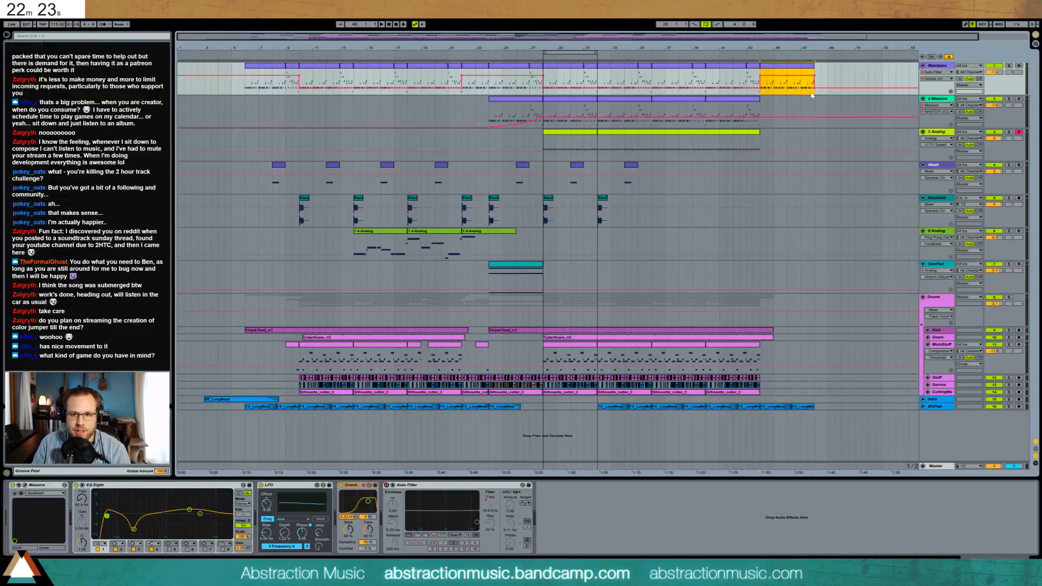
{"action": "left_click", "coordinate": [826, 90]}
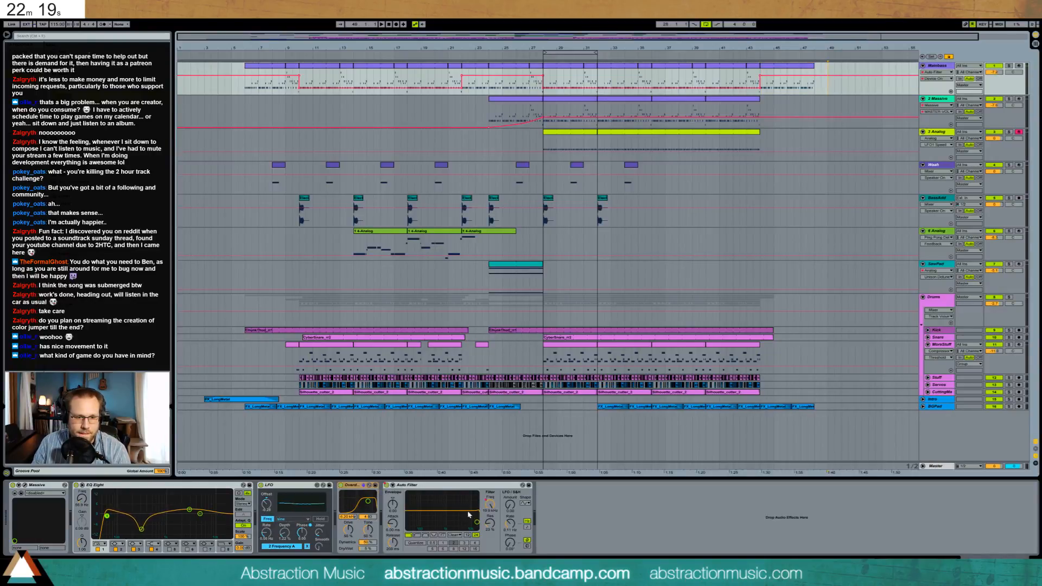
Automate Mainbass's Auto Filter frequency with a curved sweep down to the minimum between bars 44 and 48.
{"action": "left_click", "coordinate": [491, 508]}
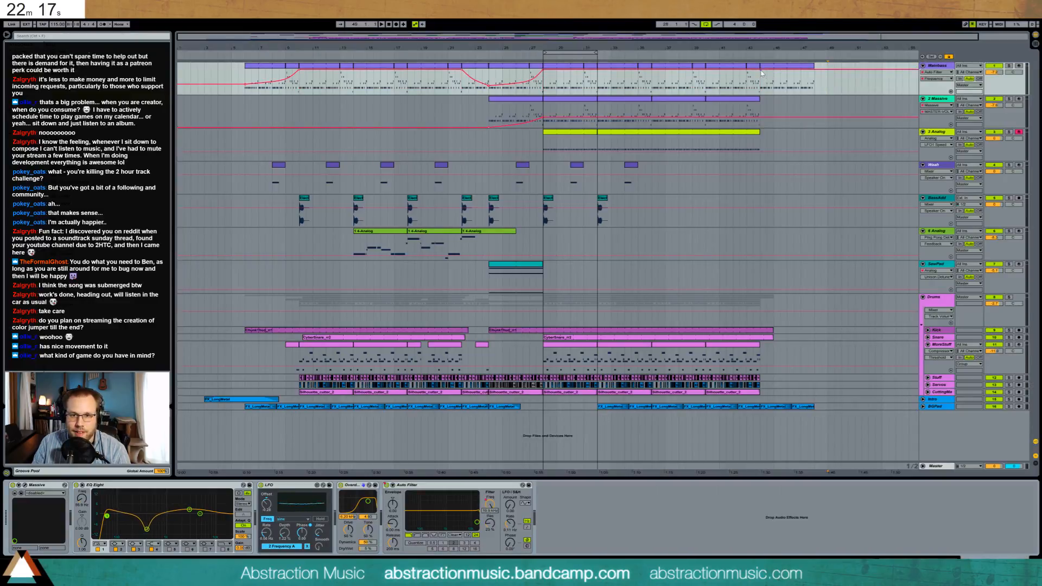
{"action": "left_click", "coordinate": [793, 75]}
{"action": "left_click_drag", "start_coordinate": [812, 73], "coordinate": [814, 95]}
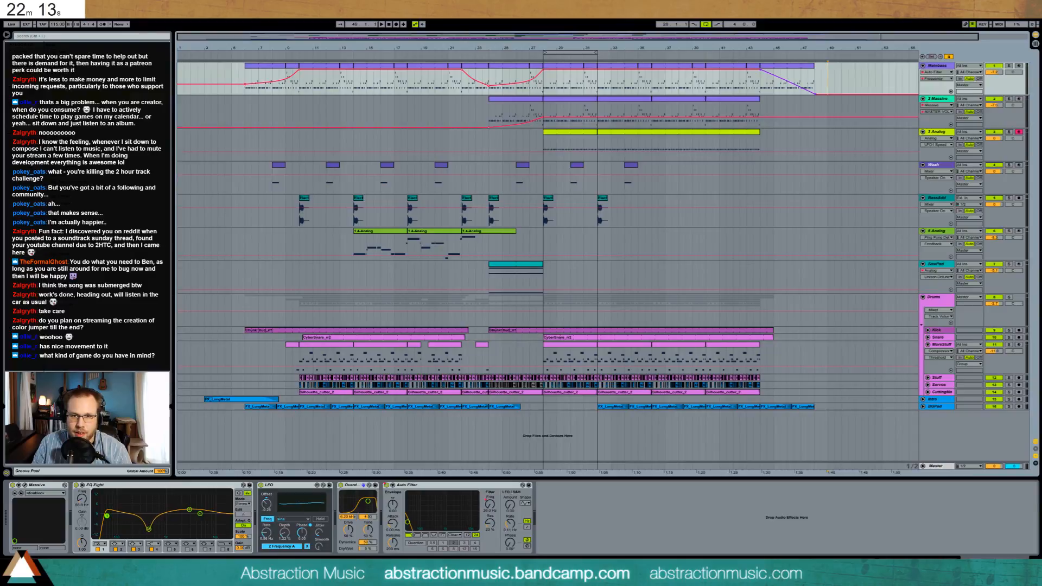
{"action": "double_click", "coordinate": [803, 82]}
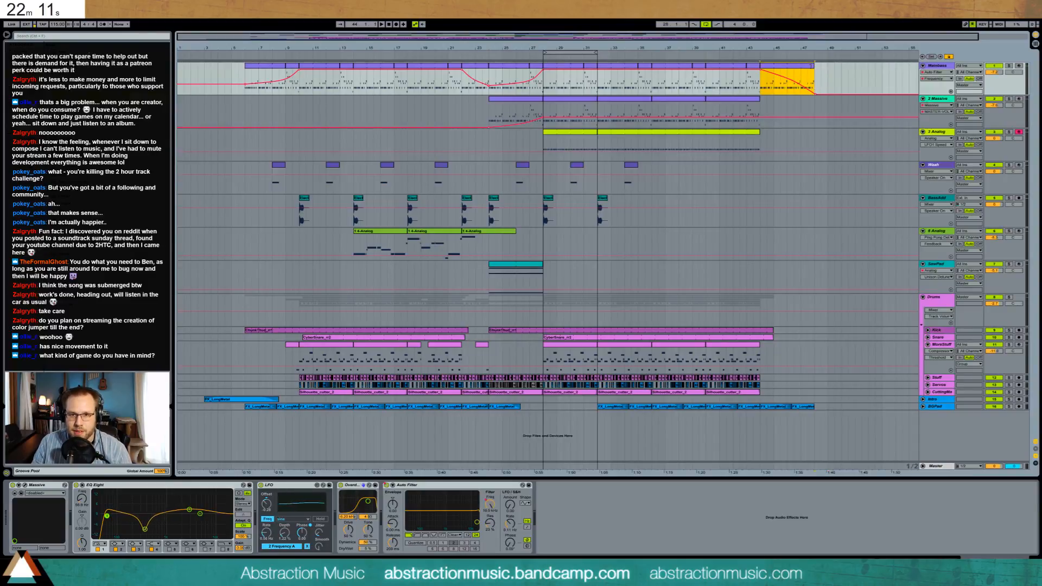
Lower the last three raised notes of the final Mainbass clip to the base note row and play the ending.
{"action": "left_click", "coordinate": [779, 66]}
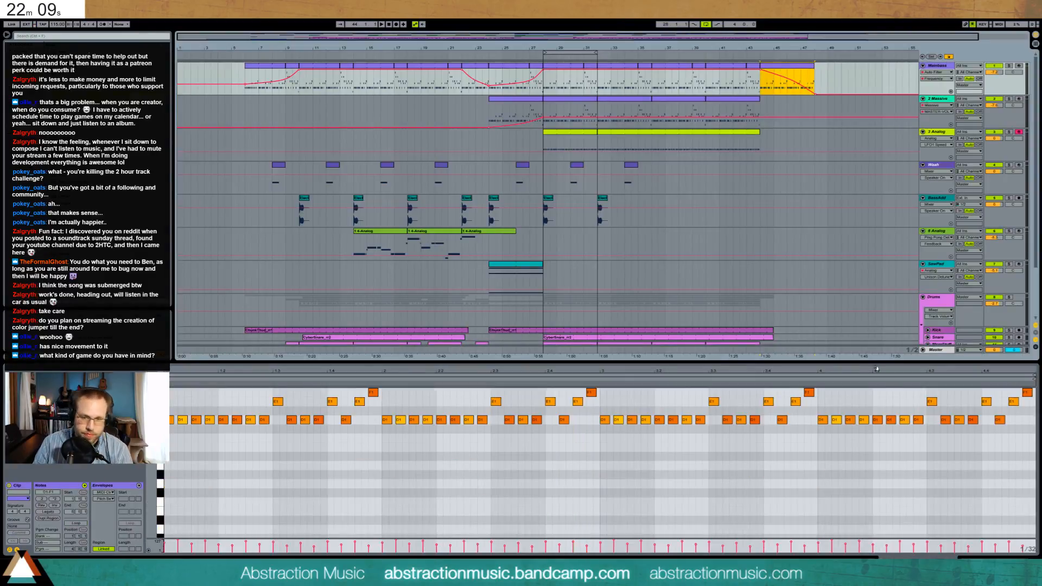
{"action": "left_click_drag", "start_coordinate": [987, 403], "coordinate": [986, 419]}
{"action": "left_click", "coordinate": [1011, 402]}
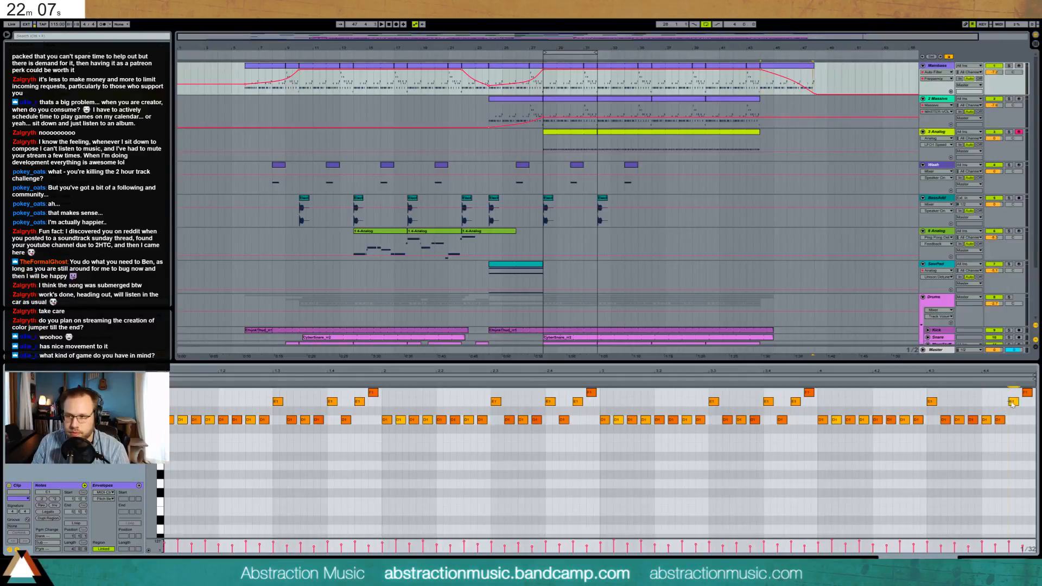
{"action": "key", "text": "Down"}
{"action": "key", "text": "Down"}
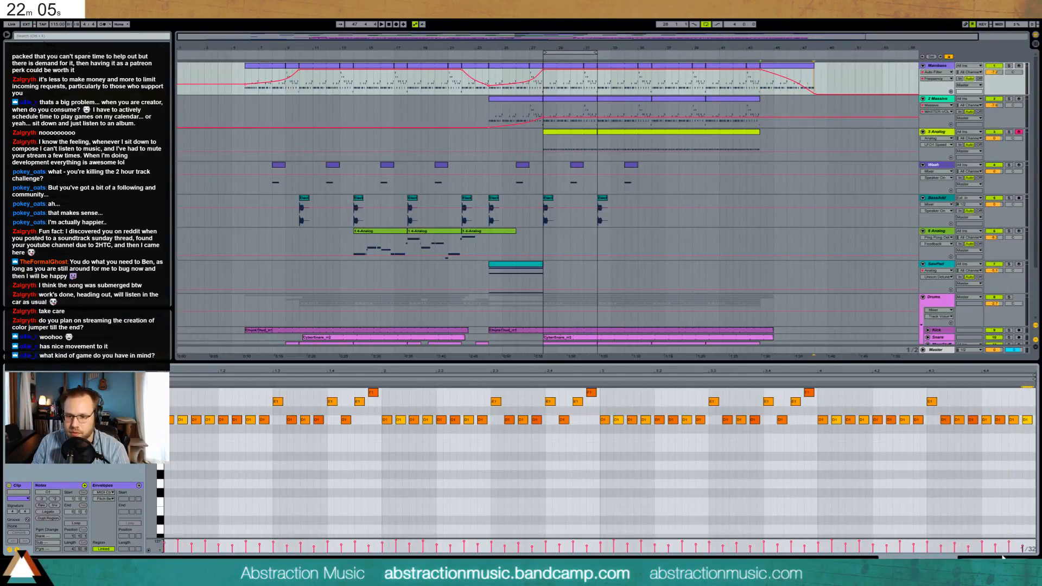
{"action": "left_click", "coordinate": [785, 121]}
{"action": "key", "text": "space"}
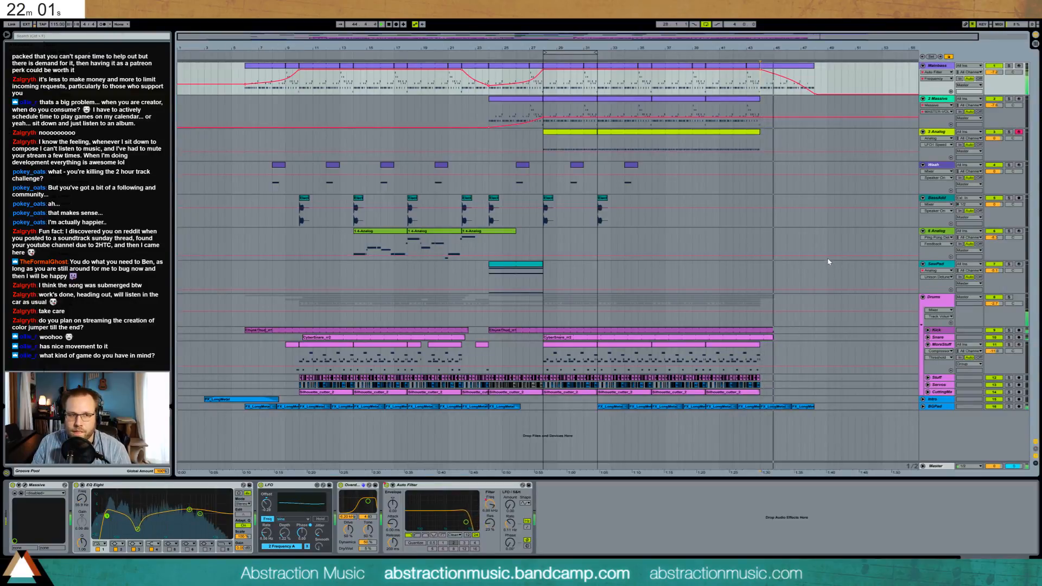
Lower the remaining raised notes in the final Mainbass clip to the base note row and play the filtered ending.
{"action": "left_click", "coordinate": [798, 69]}
{"action": "double_click", "coordinate": [799, 69]}
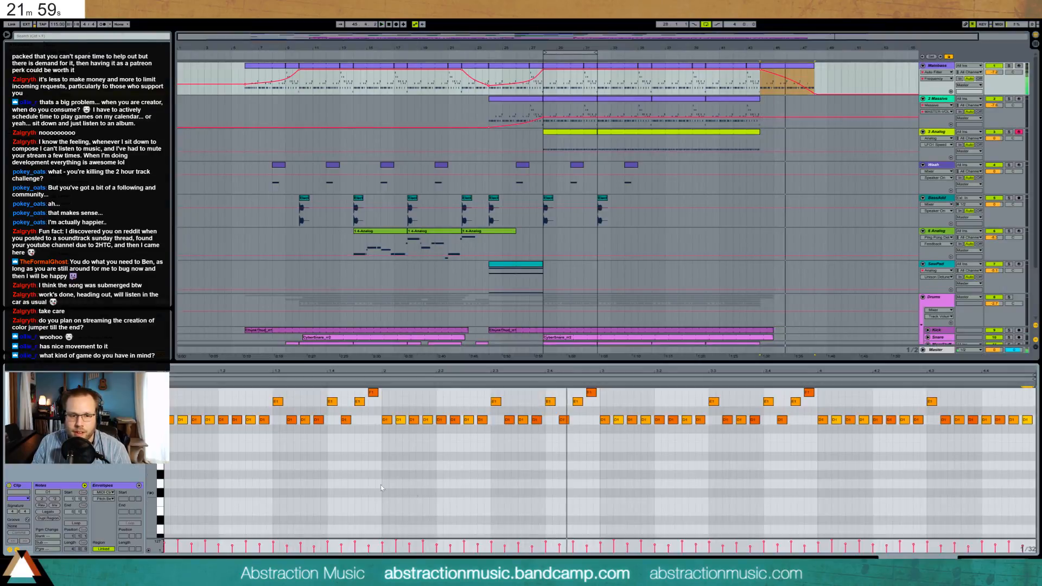
{"action": "scroll", "coordinate": [173, 433], "scroll_direction": "up", "scroll_amount": 2}
{"action": "left_click_drag", "start_coordinate": [1034, 416], "coordinate": [170, 433]}
{"action": "key", "text": "Down"}
{"action": "key", "text": "Down"}
{"action": "left_click", "coordinate": [160, 438]}
{"action": "key", "text": "Down"}
{"action": "key", "text": "space"}
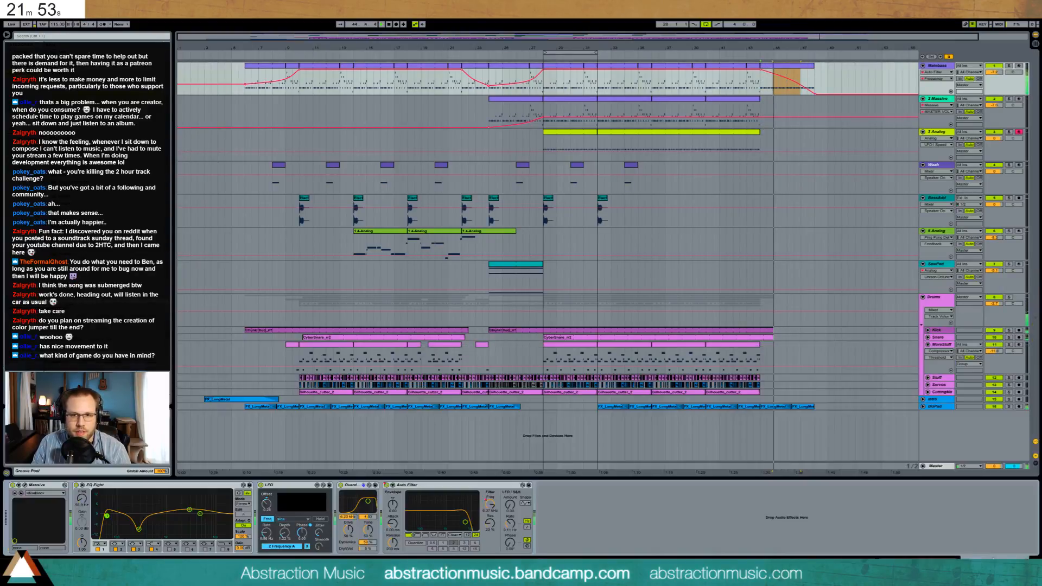
{"action": "left_click", "coordinate": [762, 93]}
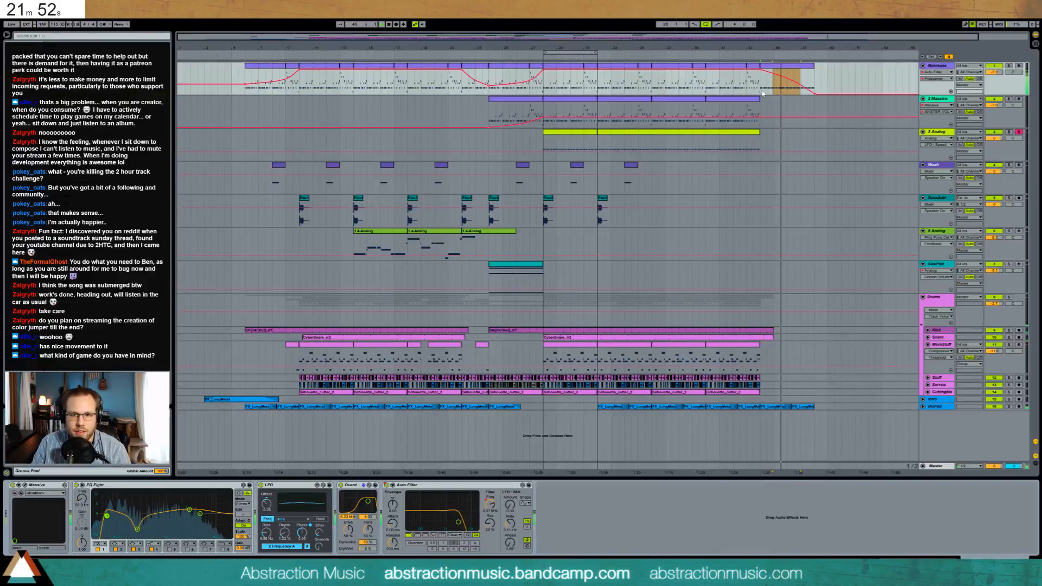
{"action": "left_click", "coordinate": [781, 68]}
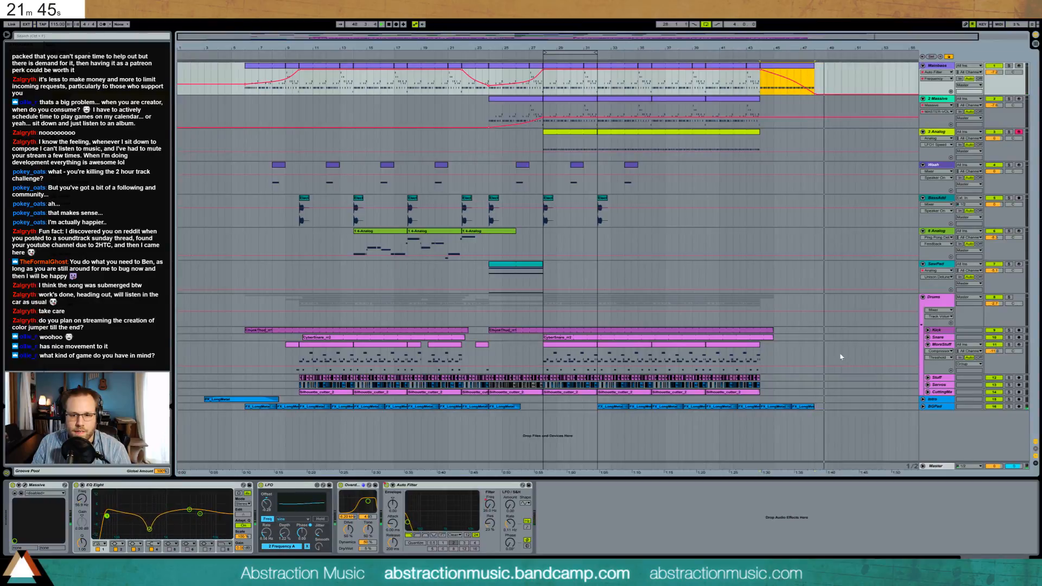
Lengthen the last BGPad clip to about bar 49, unfold the track to show its clip fades and play the ending.
{"action": "left_click", "coordinate": [815, 407]}
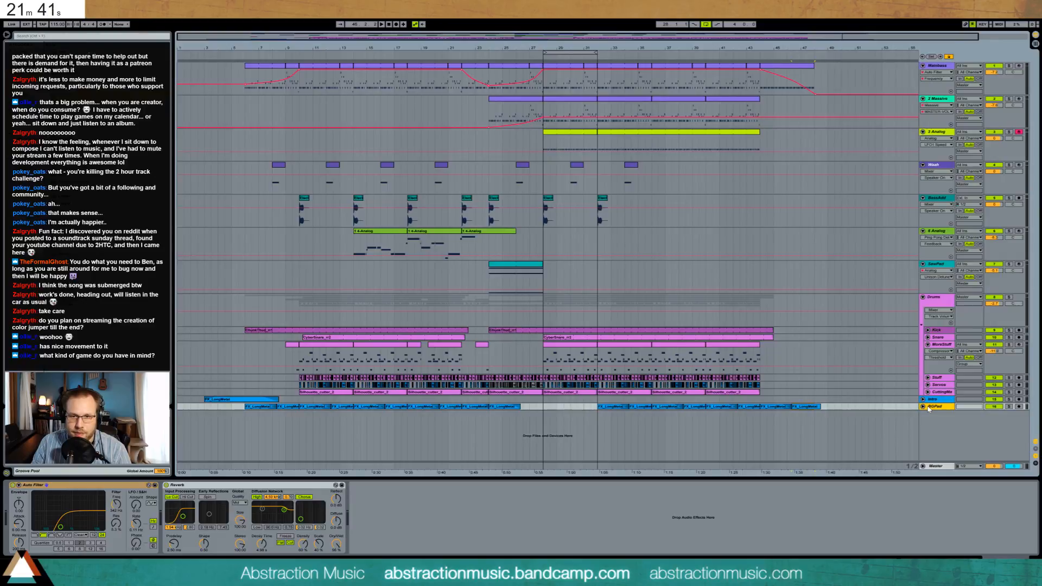
{"action": "left_click", "coordinate": [923, 407]}
{"action": "left_click_drag", "start_coordinate": [820, 408], "coordinate": [824, 410]}
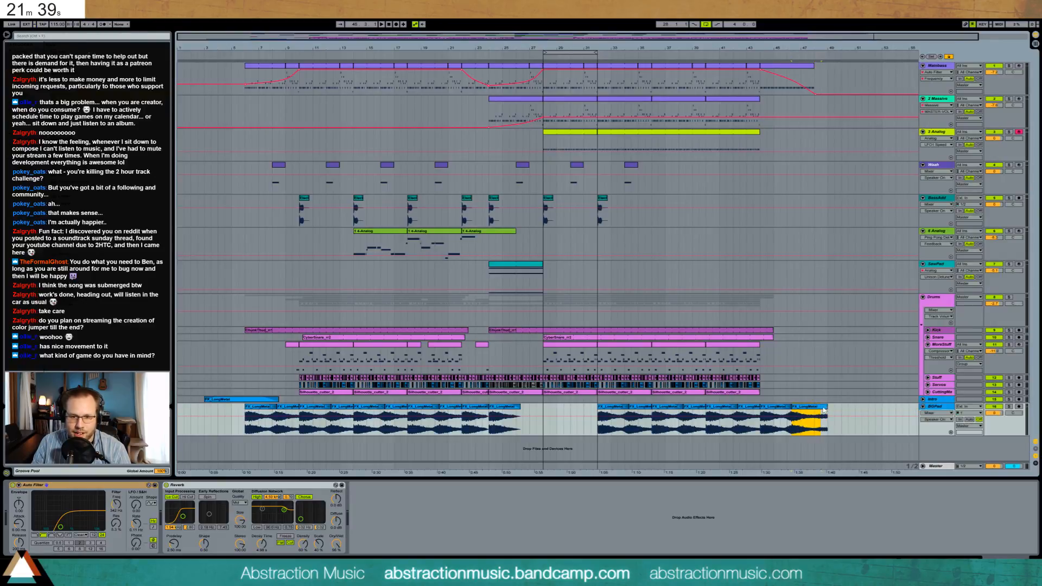
{"action": "key", "text": "ctrl+alt+f"}
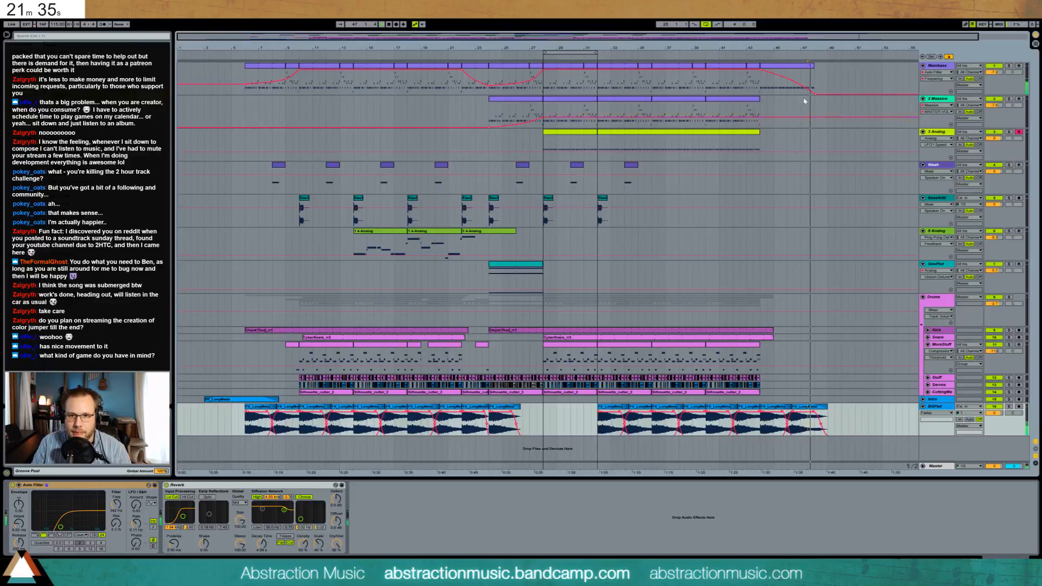
{"action": "left_click", "coordinate": [803, 66]}
{"action": "key", "text": "space"}
{"action": "key", "text": "space"}
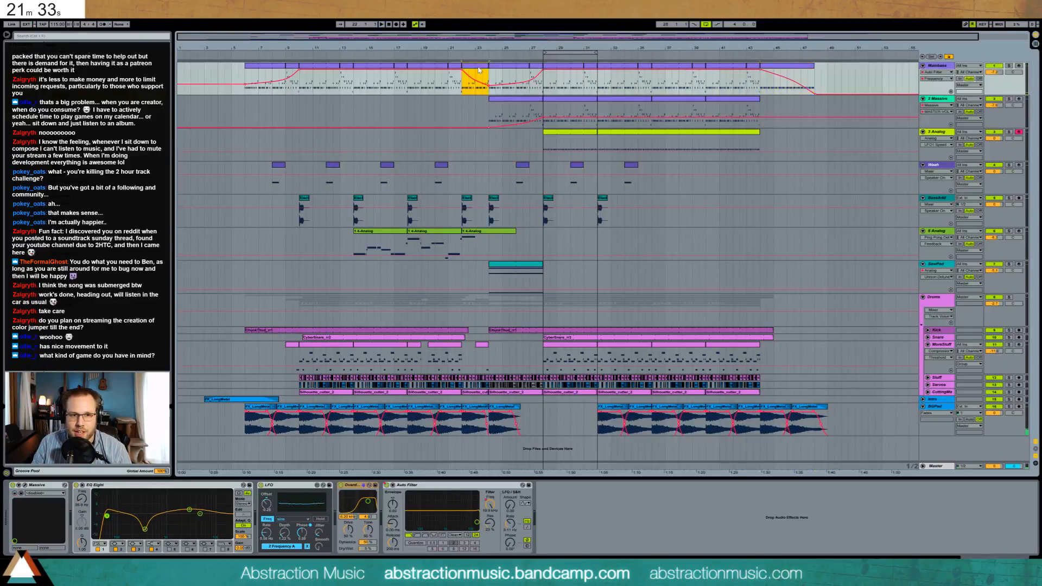
Lower the raised notes near the end of the Mainbass clip before bar 24 to the base note row and play it.
{"action": "key", "text": "shift+Tab"}
{"action": "left_click_drag", "start_coordinate": [565, 423], "coordinate": [1010, 471]}
{"action": "key", "text": "Down"}
{"action": "key", "text": "Down"}
{"action": "left_click_drag", "start_coordinate": [998, 427], "coordinate": [1006, 481]}
{"action": "key", "text": "Down"}
{"action": "key", "text": "space"}
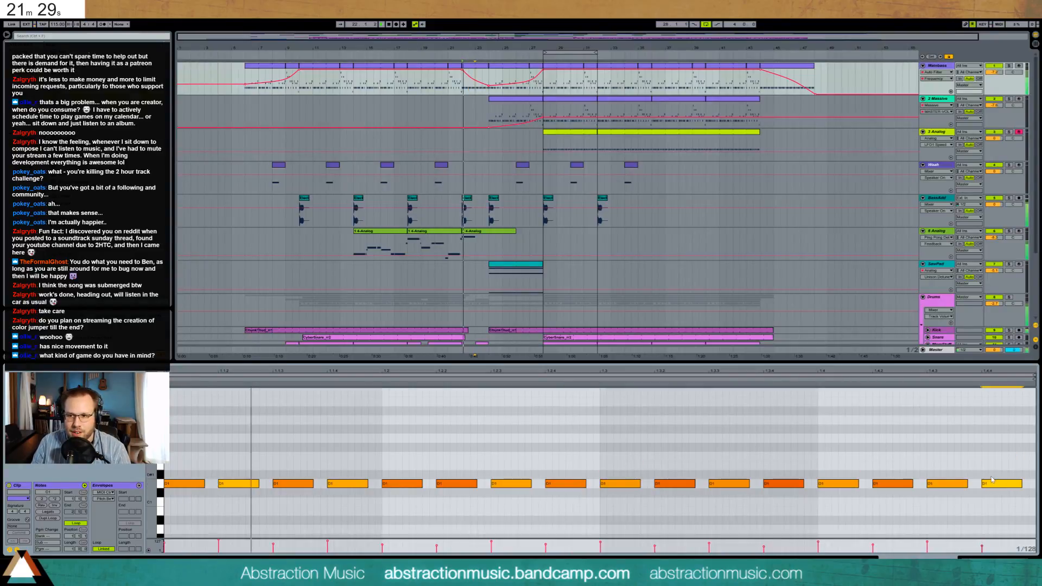
{"action": "key", "text": "shift+Tab"}
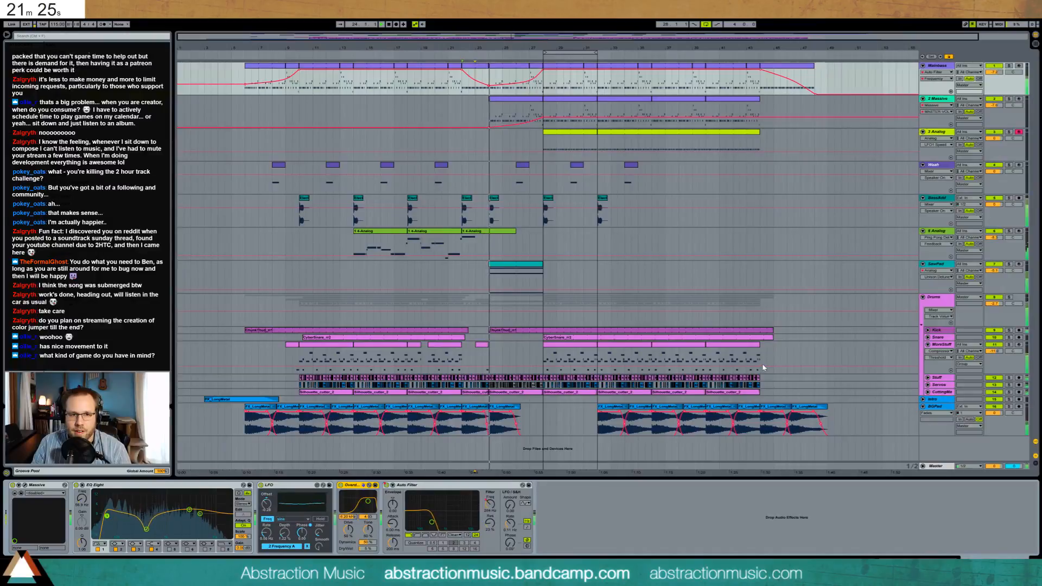
Move the Wash clip at bar 26 one bar later, ending at bar 28, and deactivate it.
{"action": "left_click", "coordinate": [522, 268]}
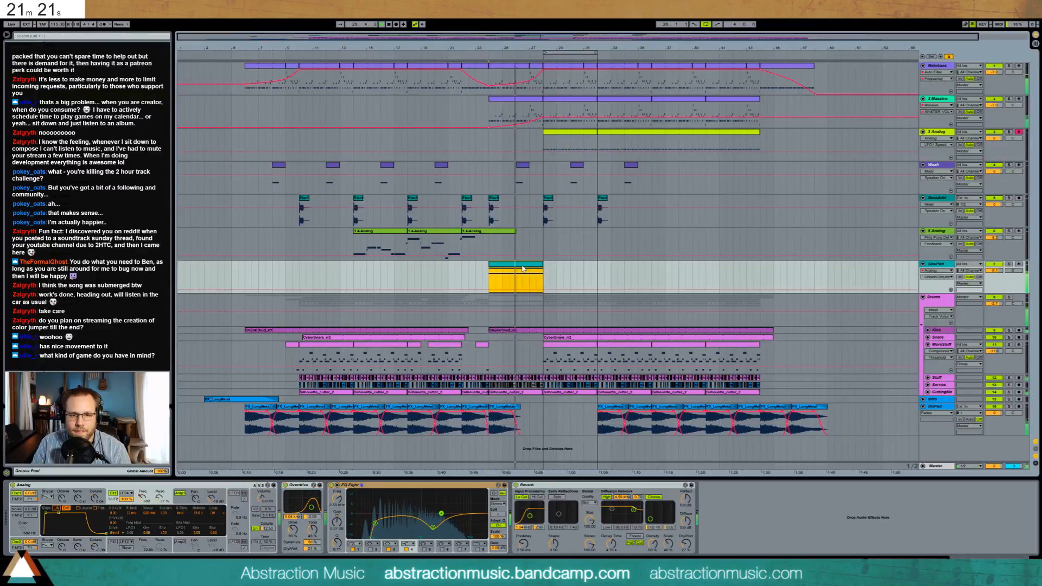
{"action": "left_click", "coordinate": [522, 166]}
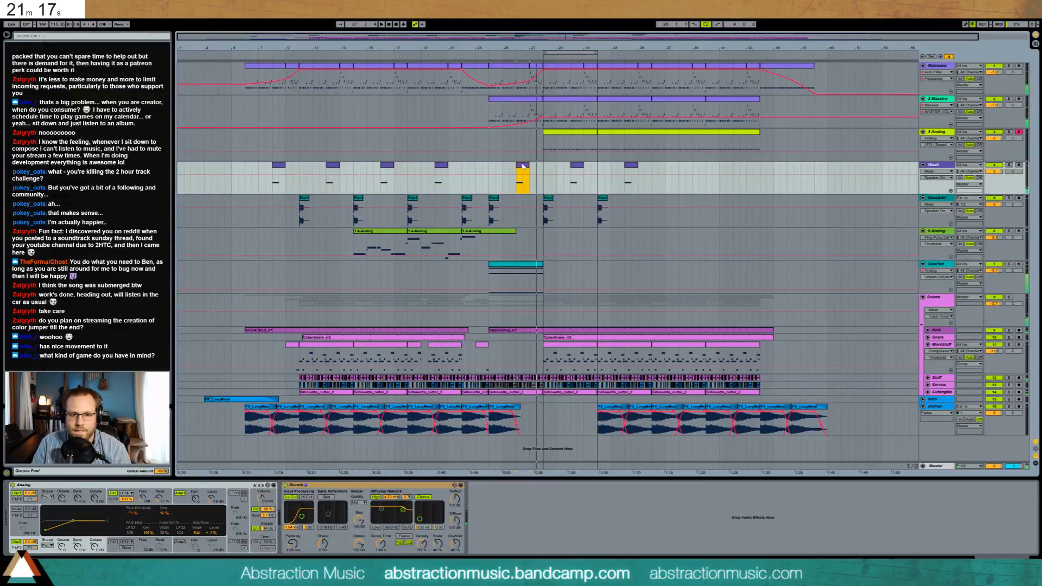
{"action": "left_click", "coordinate": [538, 169]}
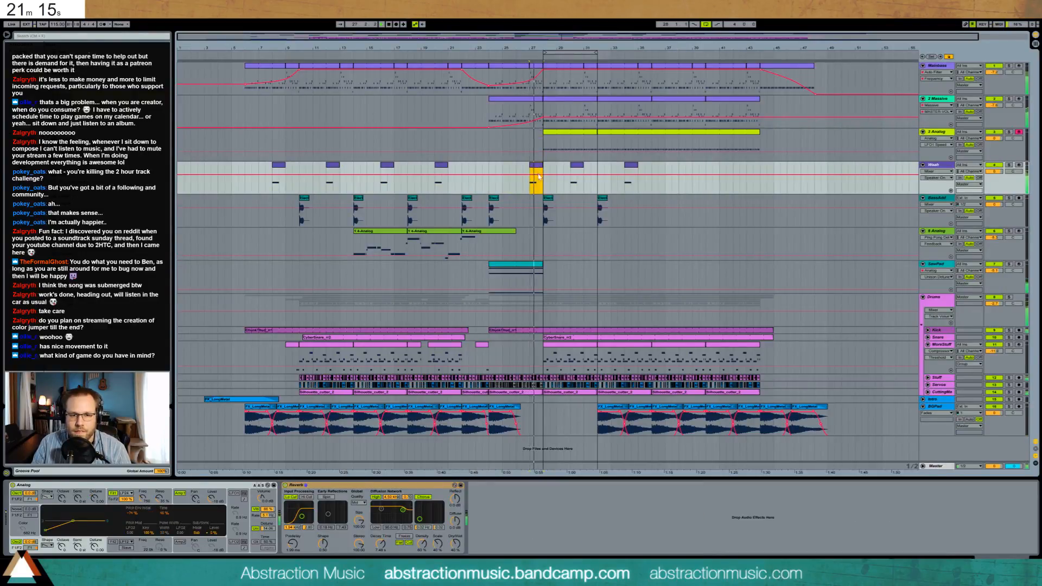
{"action": "key", "text": "0"}
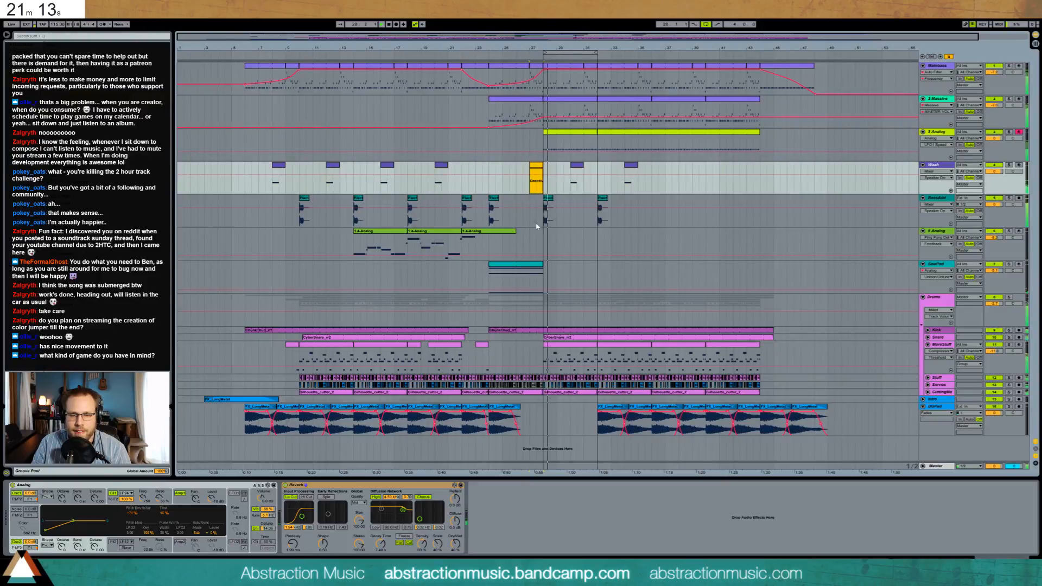
Insert an Amp and a Cabinet after the Overdrive in the SawPad chain and play the SawPad clip.
{"action": "left_click", "coordinate": [526, 267]}
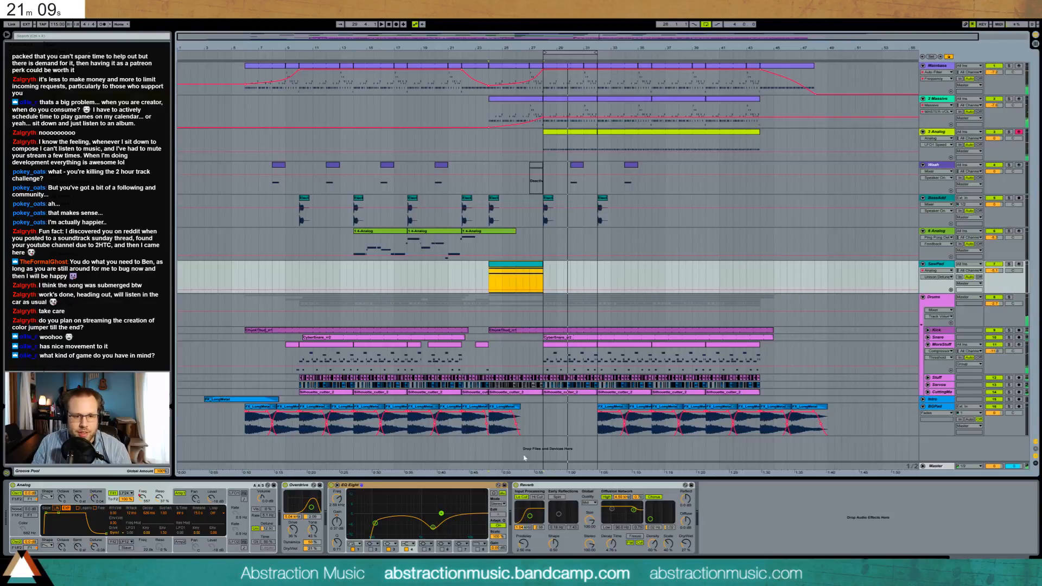
{"action": "left_click", "coordinate": [818, 502]}
{"action": "mouse_move", "coordinate": [87, 53]}
{"action": "left_mouse_down"}
{"action": "mouse_move", "coordinate": [313, 513]}
{"action": "mouse_move", "coordinate": [328, 513]}
{"action": "left_mouse_up"}
{"action": "left_click_drag", "start_coordinate": [98, 79], "coordinate": [448, 512]}
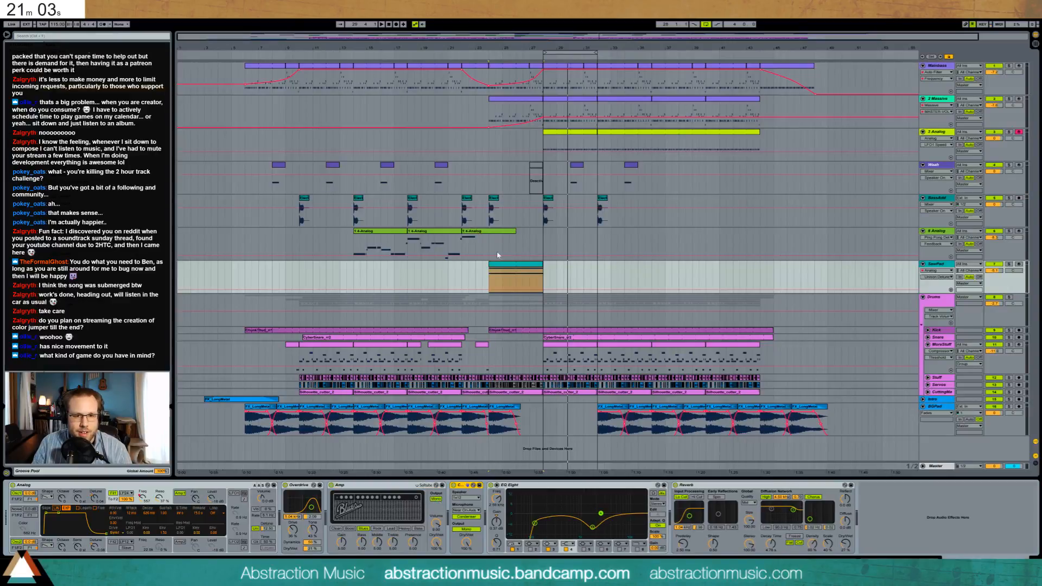
{"action": "left_click", "coordinate": [502, 265]}
{"action": "key", "text": "space"}
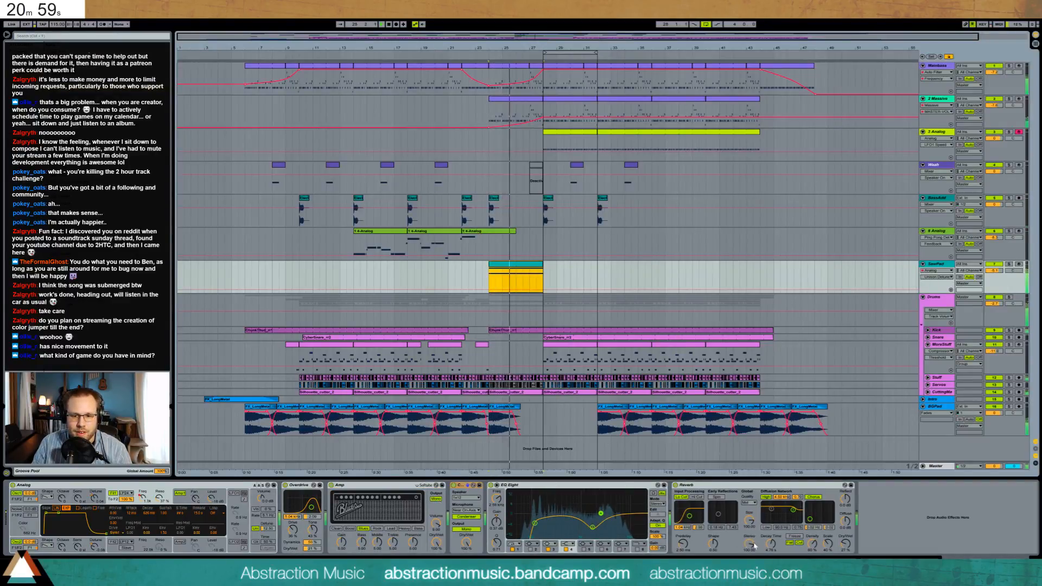
Adjust the decay time of SawPad's Reverb and lengthen the SawPad clip to bar 32.
{"action": "left_click_drag", "start_coordinate": [771, 544], "coordinate": [771, 546]}
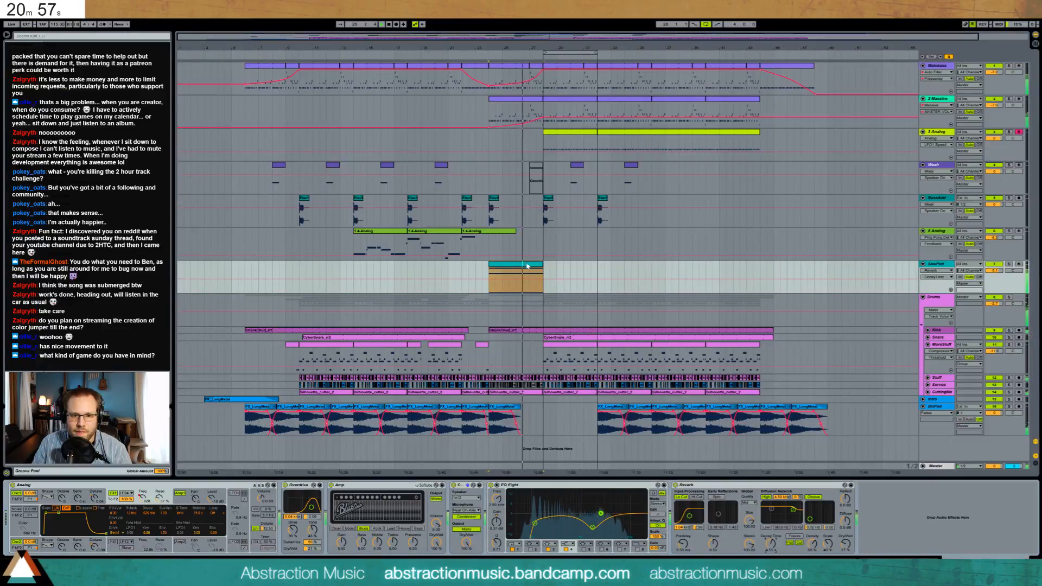
{"action": "left_click", "coordinate": [524, 264]}
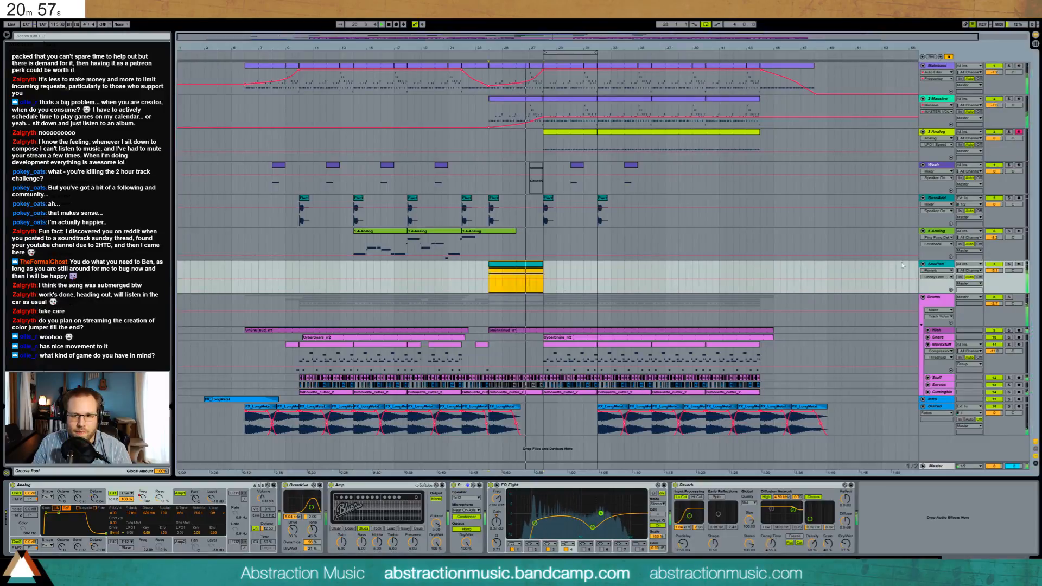
{"action": "left_click", "coordinate": [597, 284]}
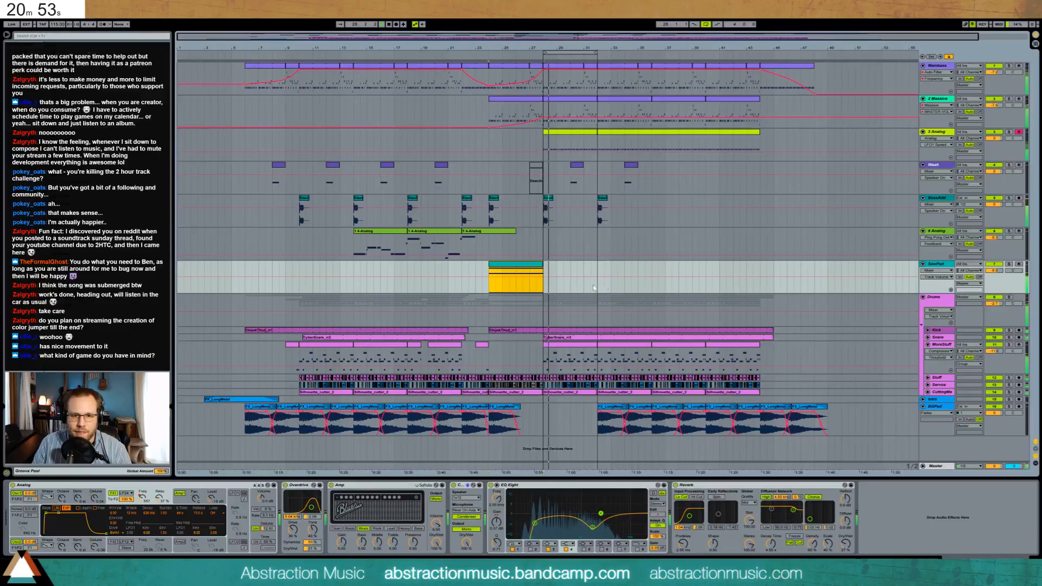
{"action": "left_click_drag", "start_coordinate": [545, 264], "coordinate": [597, 264]}
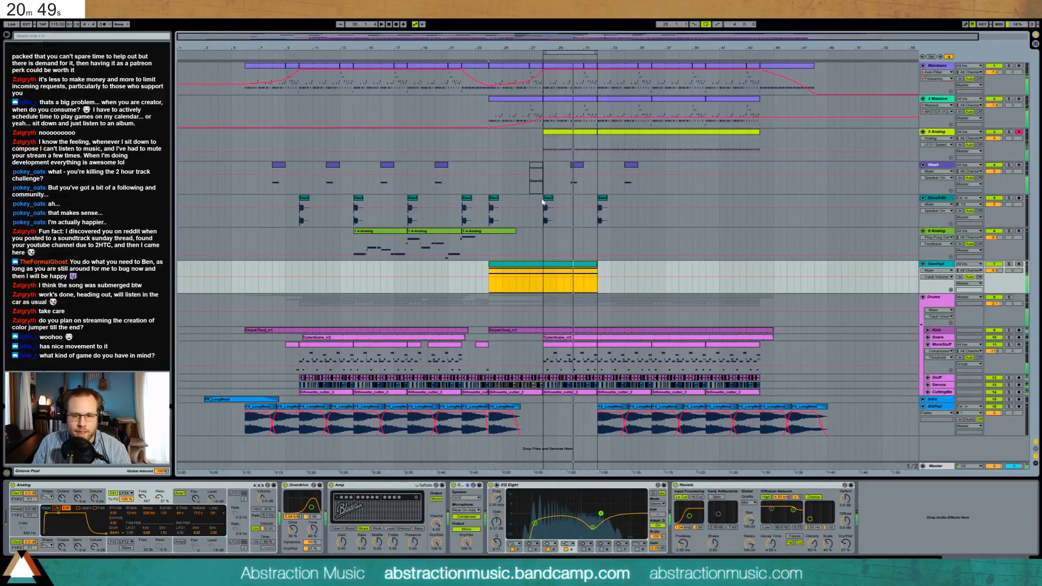
Add an Auto Pan at the end of SawPad's chain with a squared-off shape, tempo-synced rate and adjusted phase, and play it.
{"action": "left_click", "coordinate": [597, 527]}
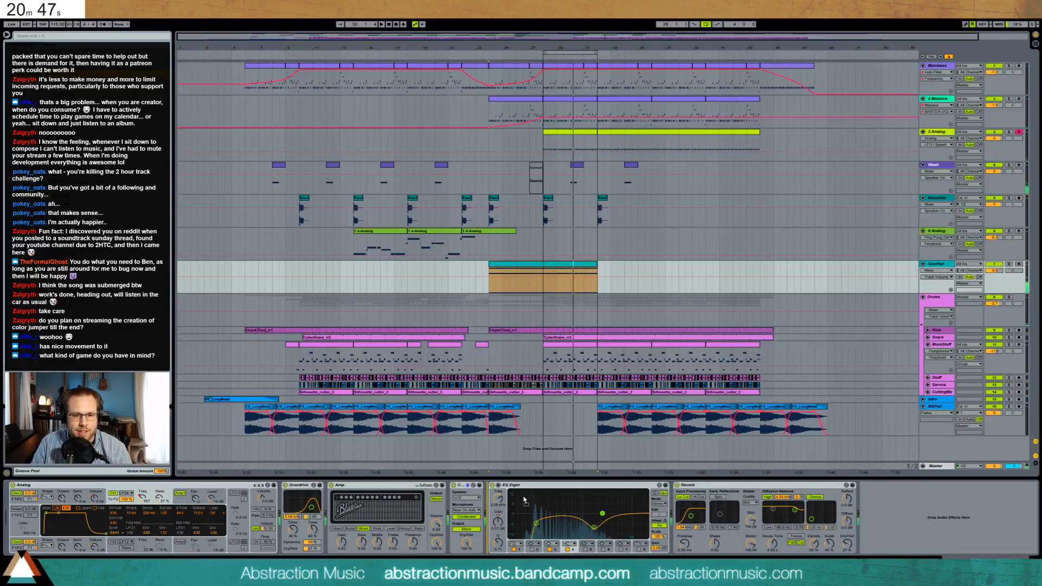
{"action": "mouse_move", "coordinate": [544, 506]}
{"action": "left_mouse_down"}
{"action": "mouse_move", "coordinate": [875, 497]}
{"action": "mouse_move", "coordinate": [868, 510]}
{"action": "left_mouse_up"}
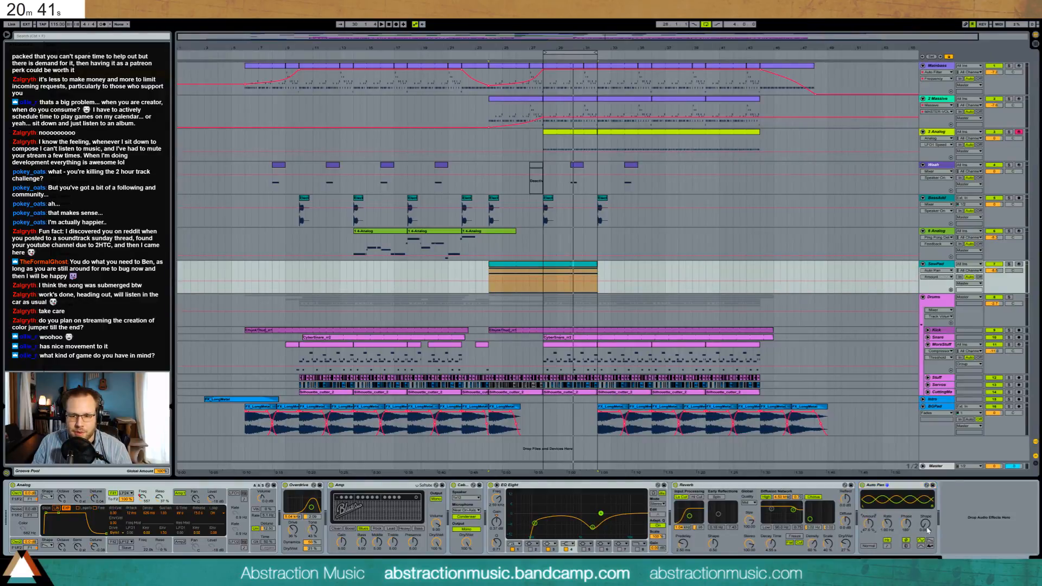
{"action": "left_click_drag", "start_coordinate": [927, 529], "coordinate": [927, 512]}
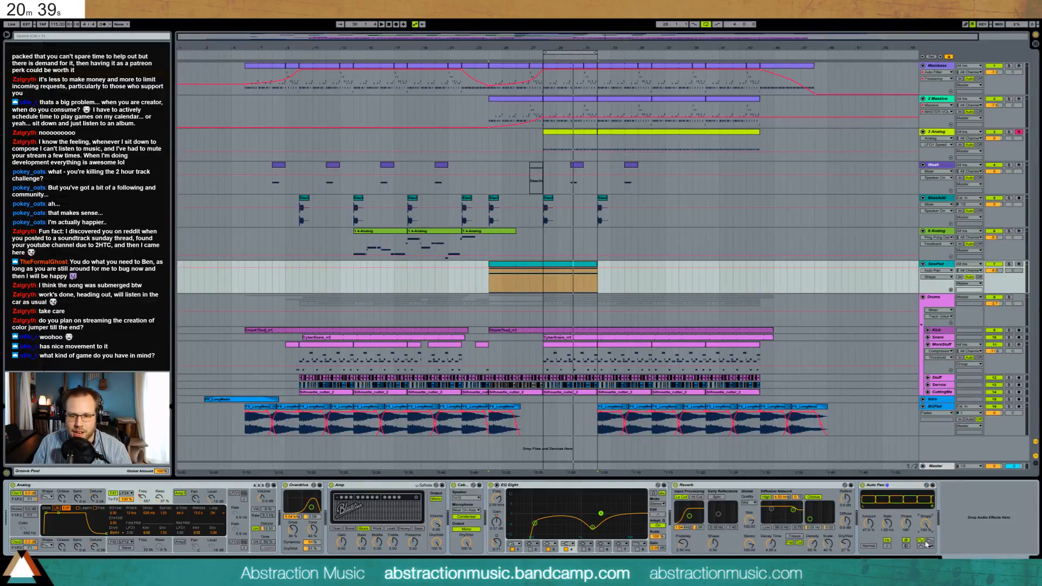
{"action": "left_click", "coordinate": [928, 541]}
{"action": "left_click_drag", "start_coordinate": [885, 524], "coordinate": [885, 529]}
{"action": "left_click", "coordinate": [887, 546]}
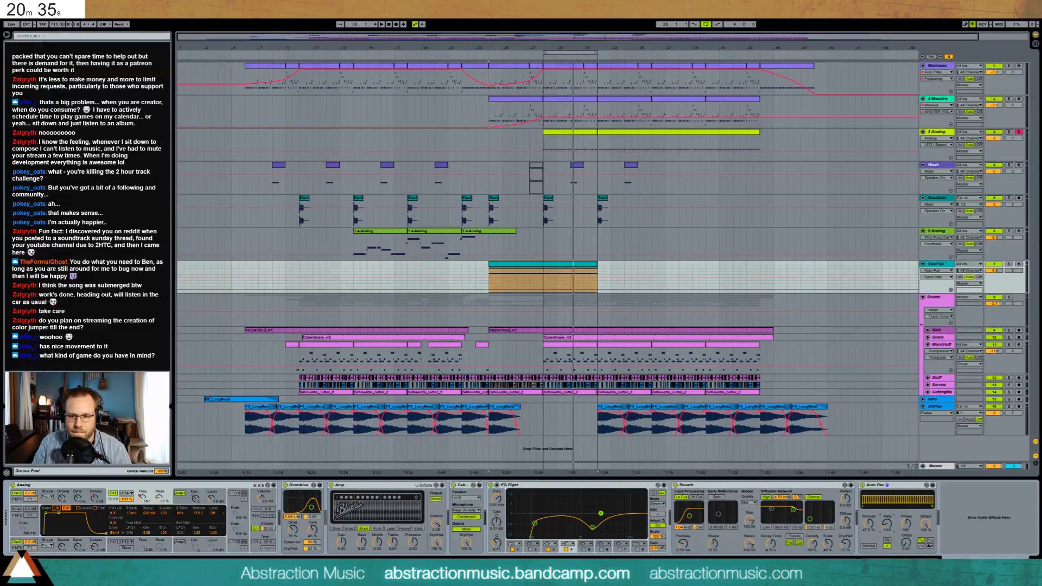
{"action": "left_click_drag", "start_coordinate": [909, 527], "coordinate": [909, 521]}
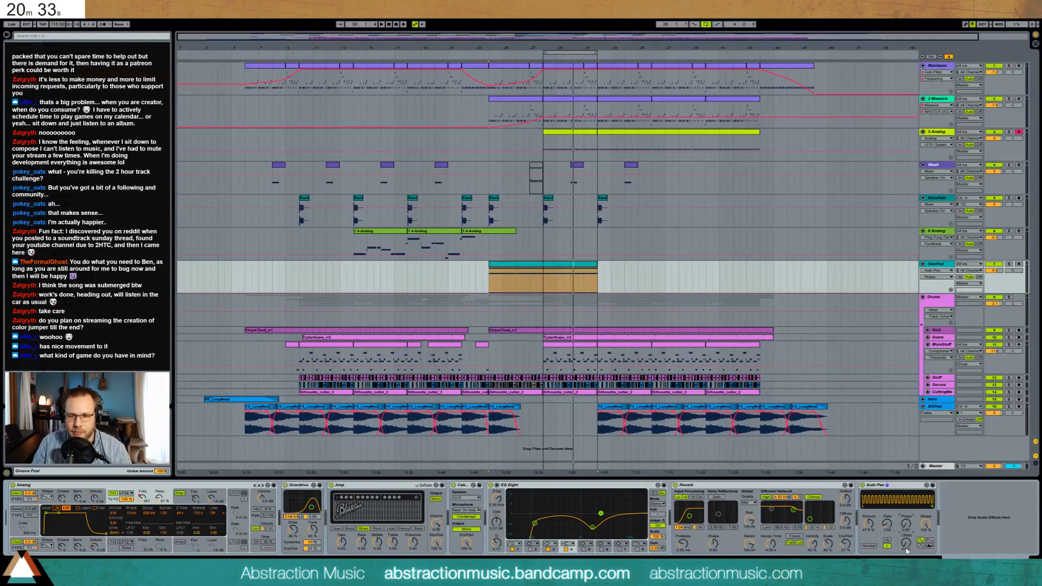
{"action": "key", "text": "space"}
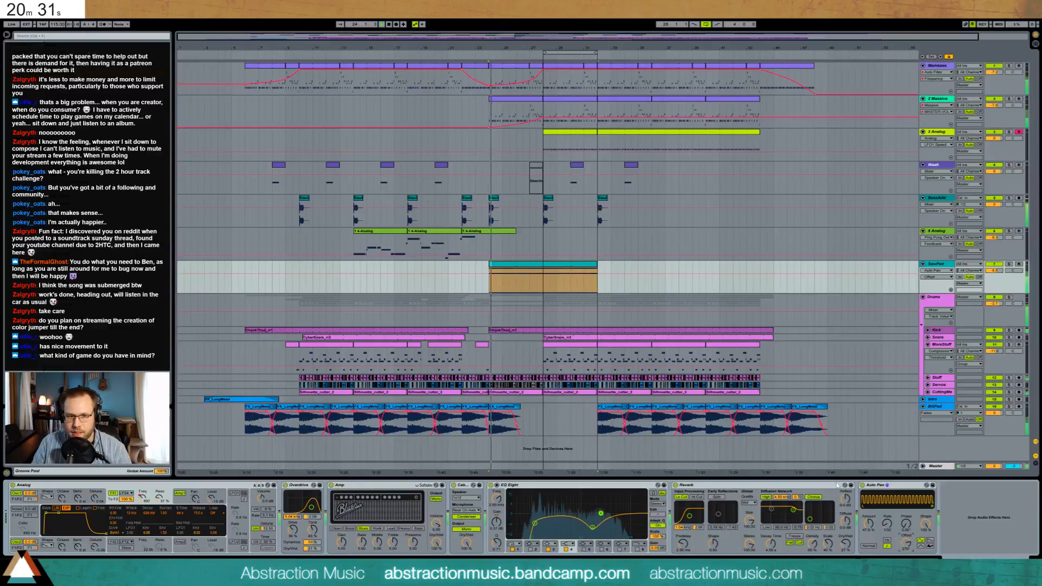
Change the SawPad Auto Pan's synced rate, switch its waveform to a sawtooth and adjust its offset.
{"action": "left_click", "coordinate": [889, 525]}
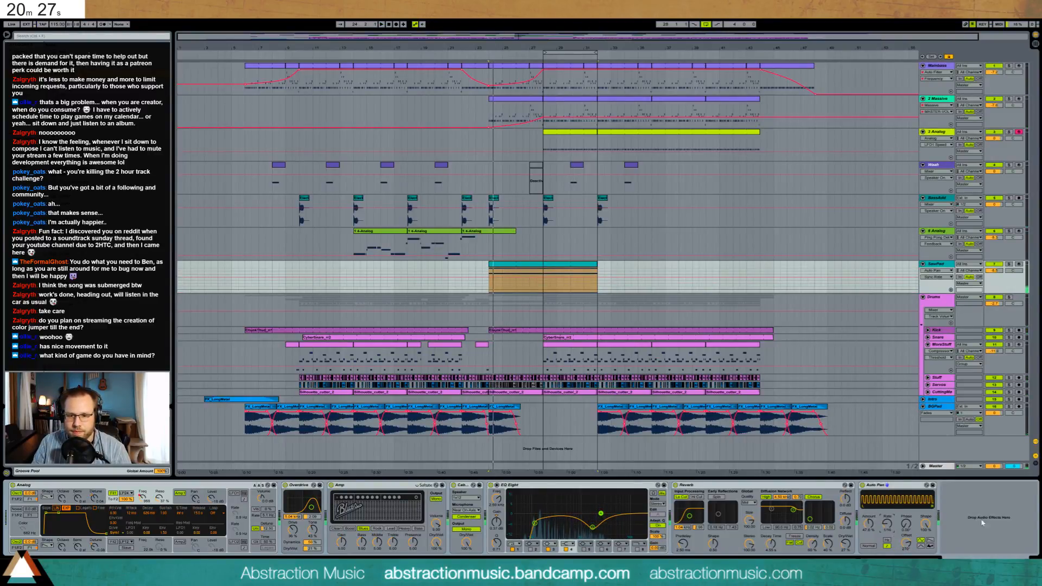
{"action": "left_click", "coordinate": [930, 541]}
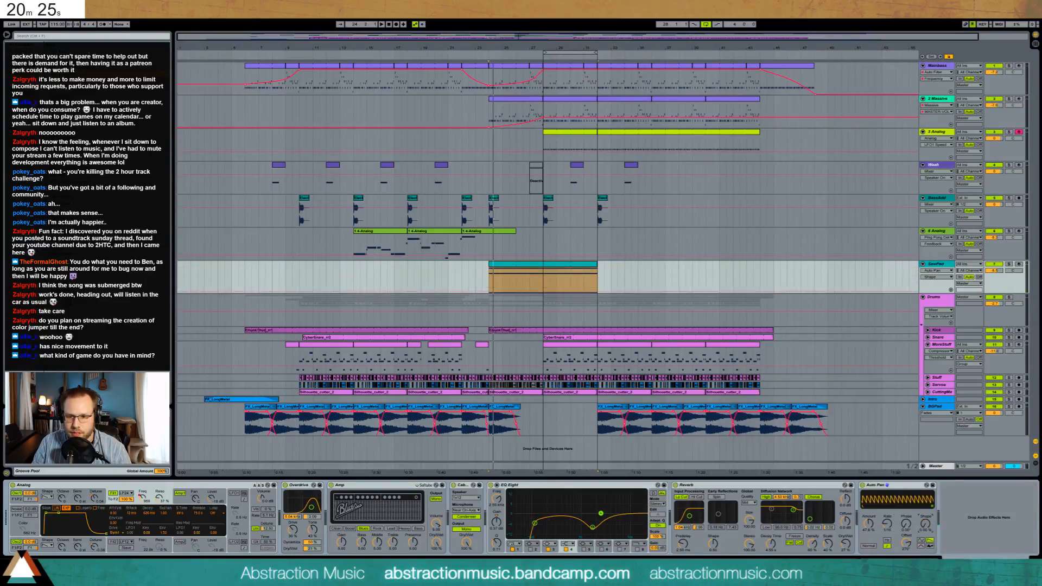
{"action": "left_click", "coordinate": [905, 543]}
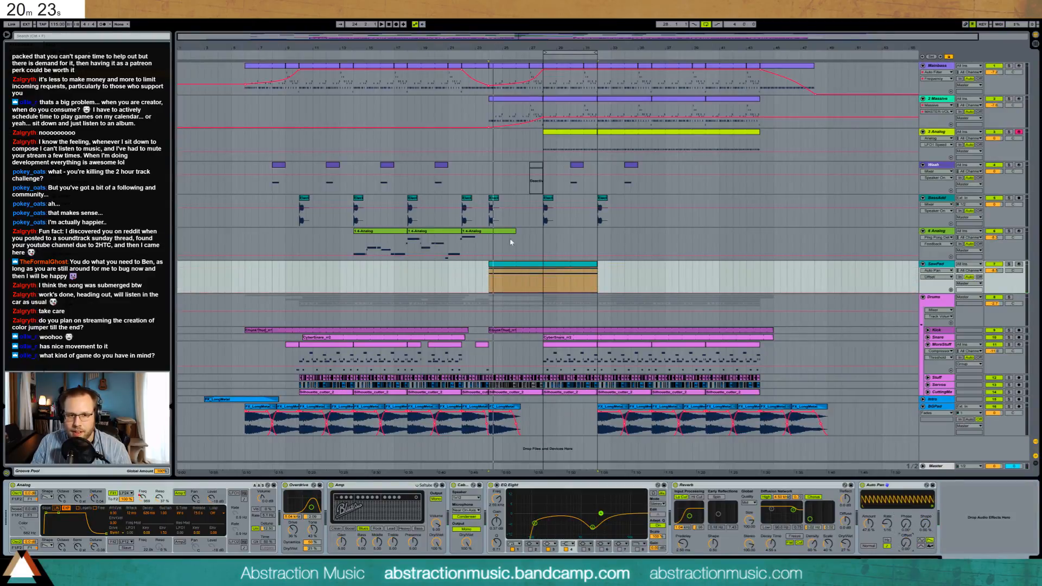
Automate SawPad's Auto Pan to switch on from bar 28 and lengthen the SawPad clip to bar 44.
{"action": "left_click", "coordinate": [862, 485]}
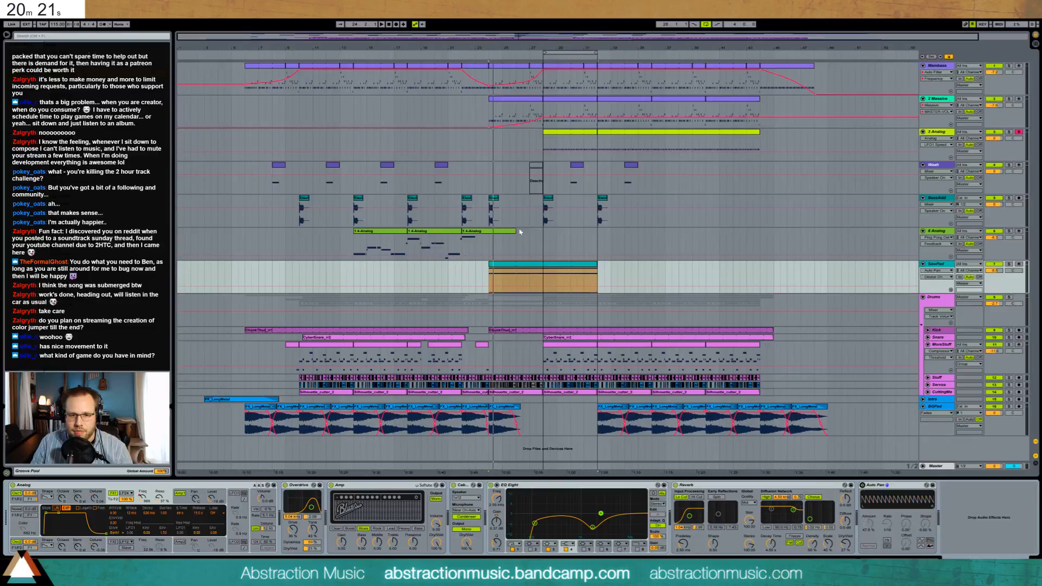
{"action": "left_click", "coordinate": [548, 283]}
{"action": "left_click", "coordinate": [594, 286]}
{"action": "left_click_drag", "start_coordinate": [597, 264], "coordinate": [761, 270]}
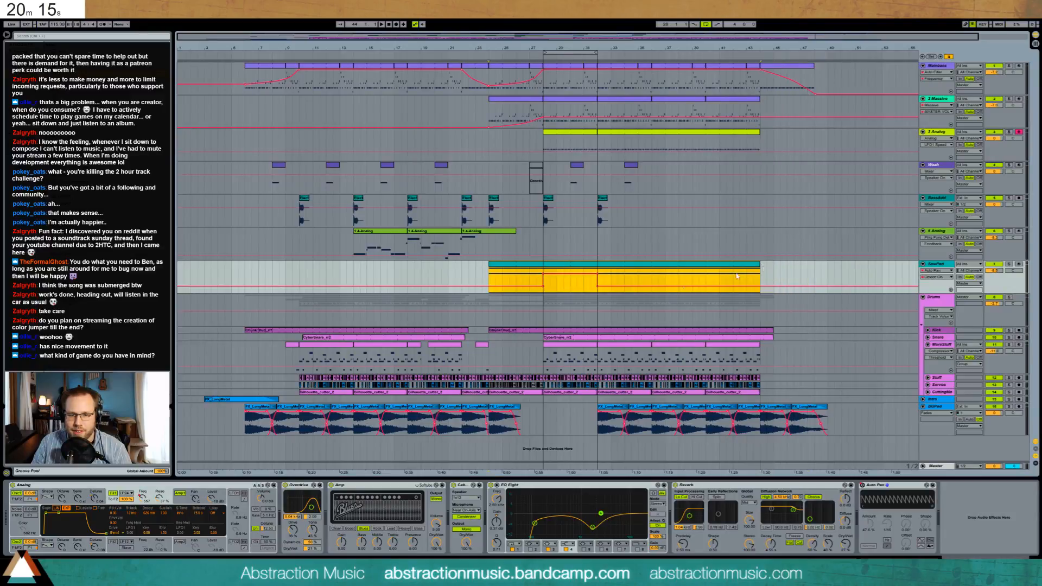
{"action": "left_click_drag", "start_coordinate": [597, 288], "coordinate": [598, 277]}
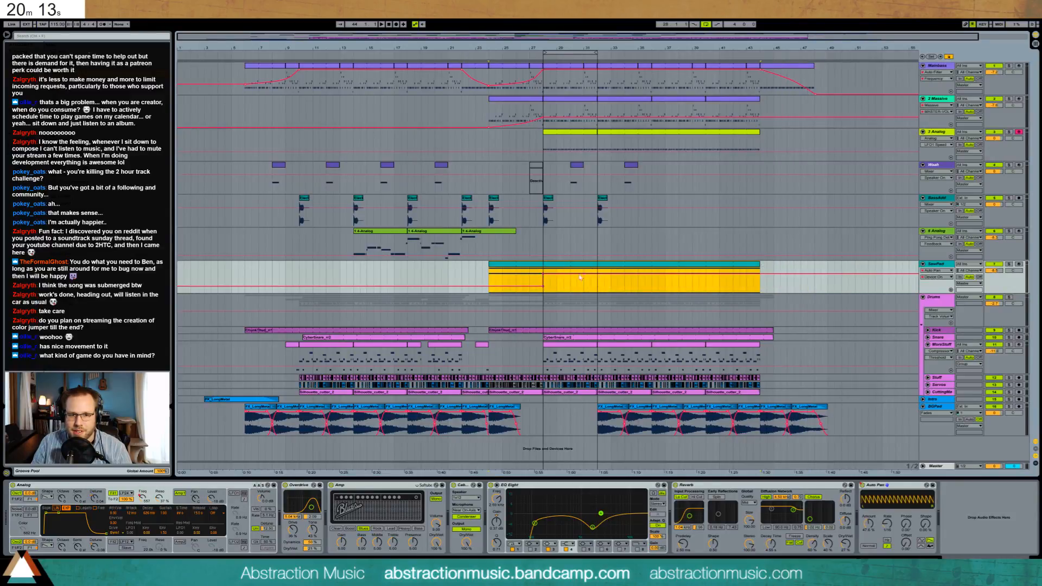
Play the extended SawPad section and arm the green Analog track above SawPad for recording.
{"action": "key", "text": "space"}
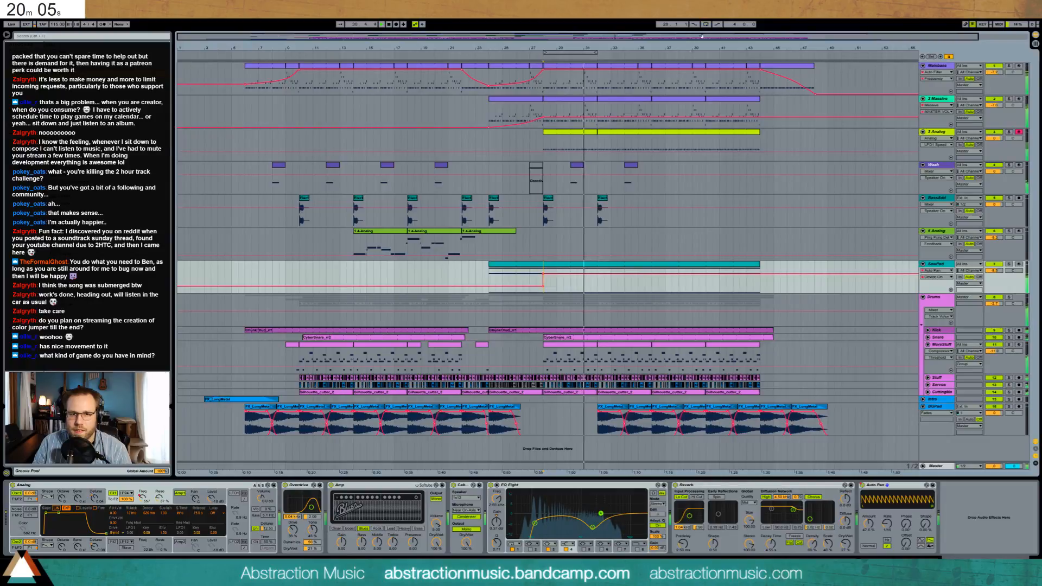
{"action": "left_click", "coordinate": [1018, 231]}
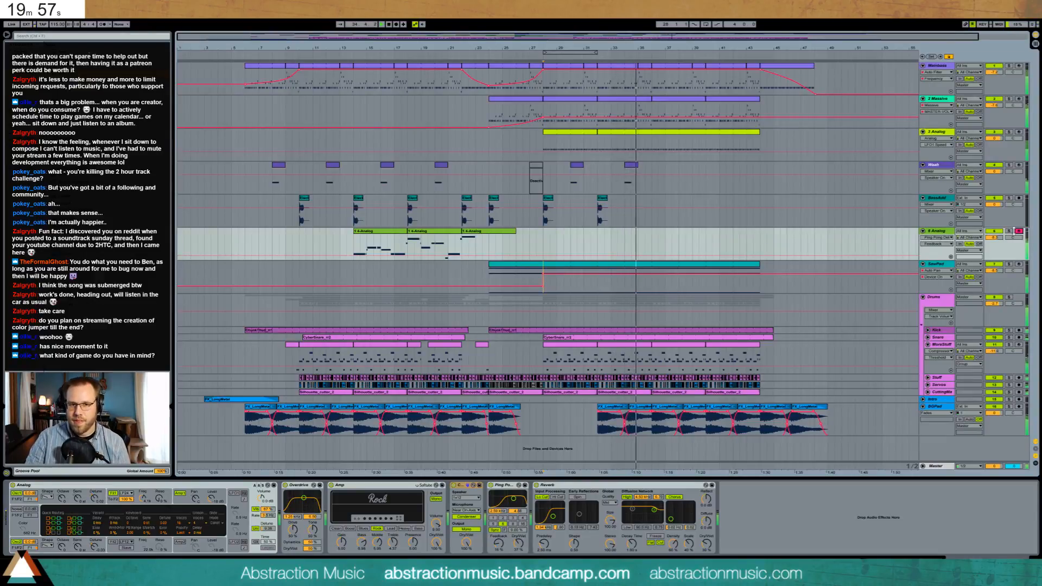
Restore the Wash clips between bars 27 and 35 and lower the Wash track's volume.
{"action": "left_click", "coordinate": [537, 174]}
{"action": "key", "text": "space"}
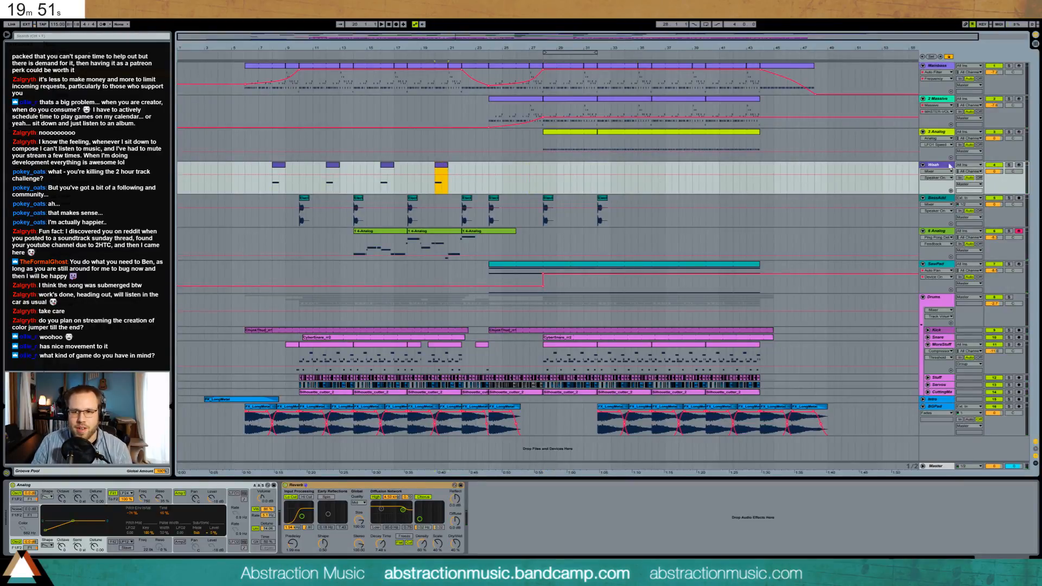
{"action": "left_click_drag", "start_coordinate": [997, 171], "coordinate": [997, 185]}
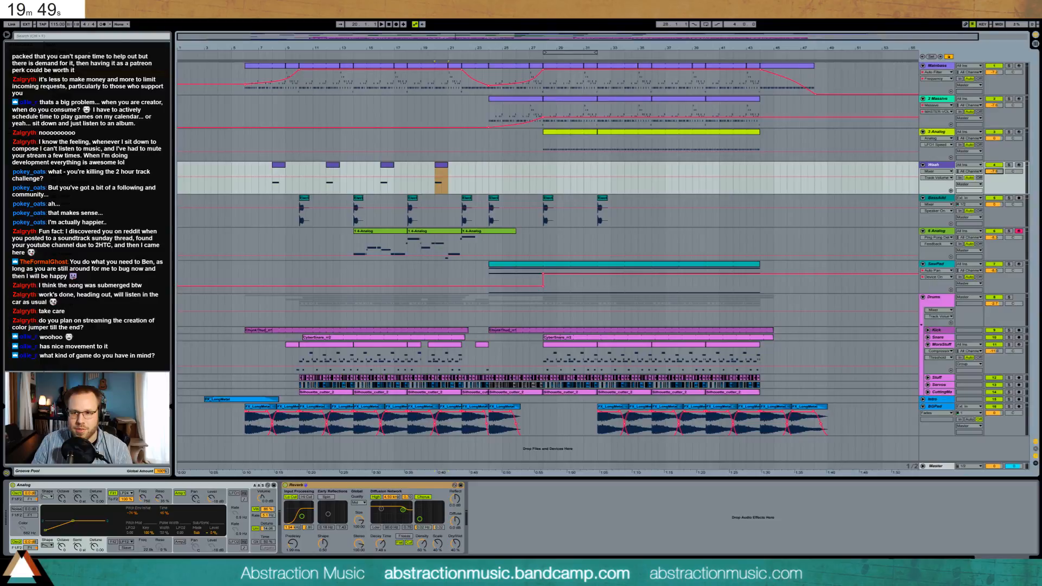
{"action": "key", "text": "ctrl+v"}
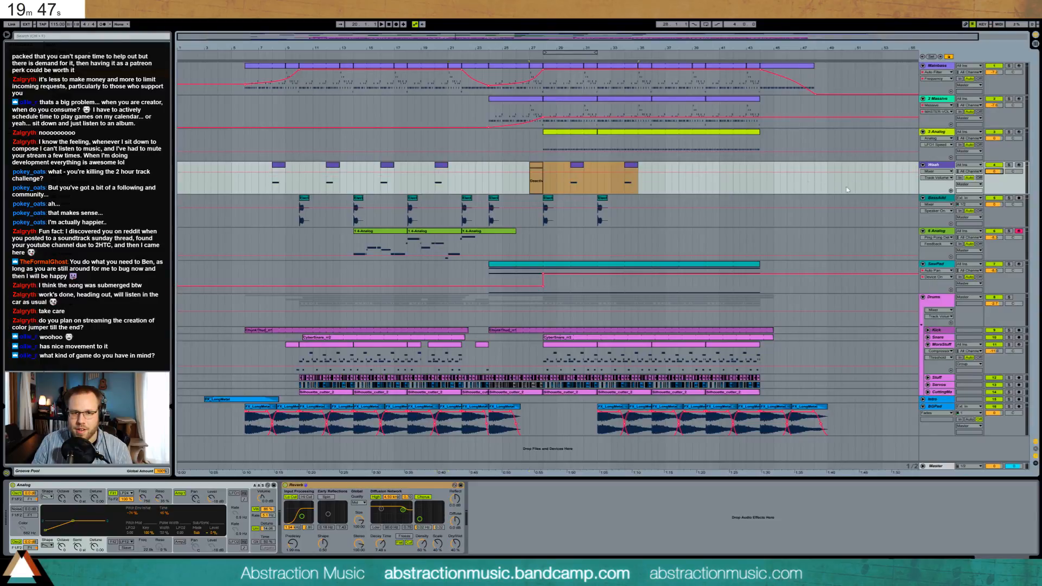
{"action": "left_click_drag", "start_coordinate": [995, 172], "coordinate": [995, 179]}
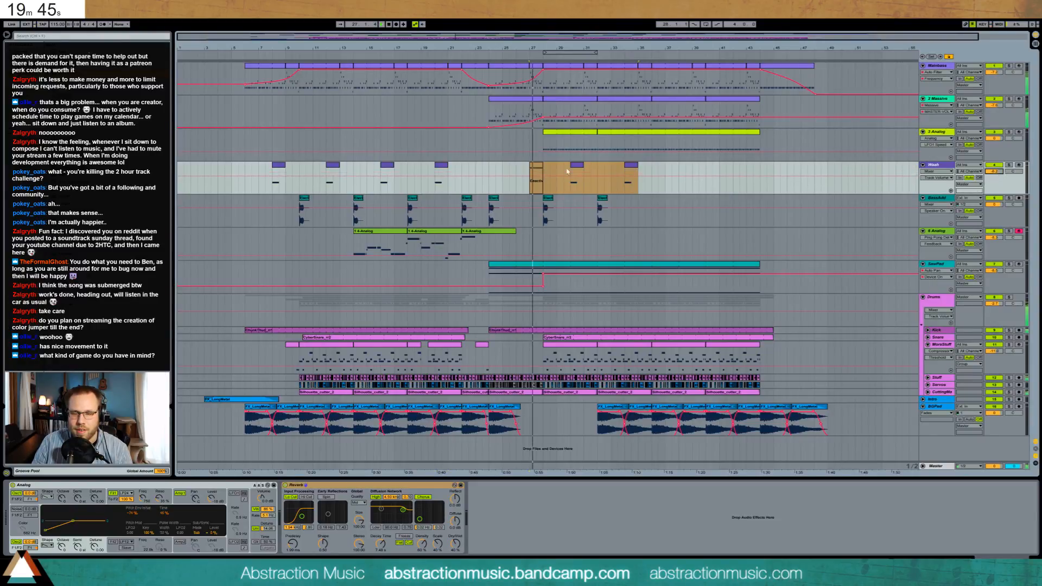
Reactivate the muted Wash clip, move it one bar earlier to bar 26 and raise the Wash track's volume during playback.
{"action": "left_click", "coordinate": [537, 169]}
{"action": "left_click_drag", "start_coordinate": [539, 170], "coordinate": [526, 170]}
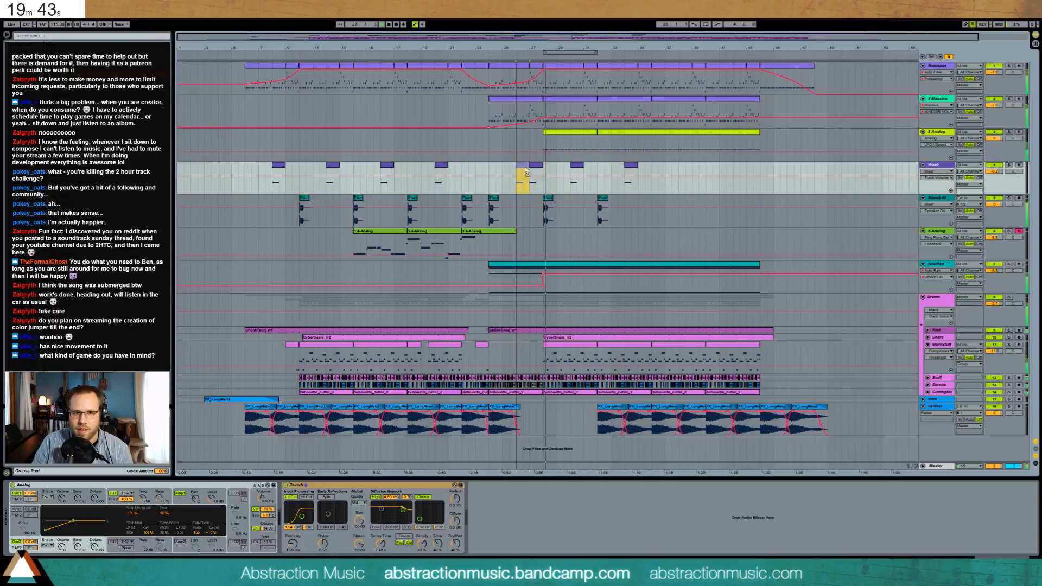
{"action": "left_click_drag", "start_coordinate": [997, 176], "coordinate": [997, 171]}
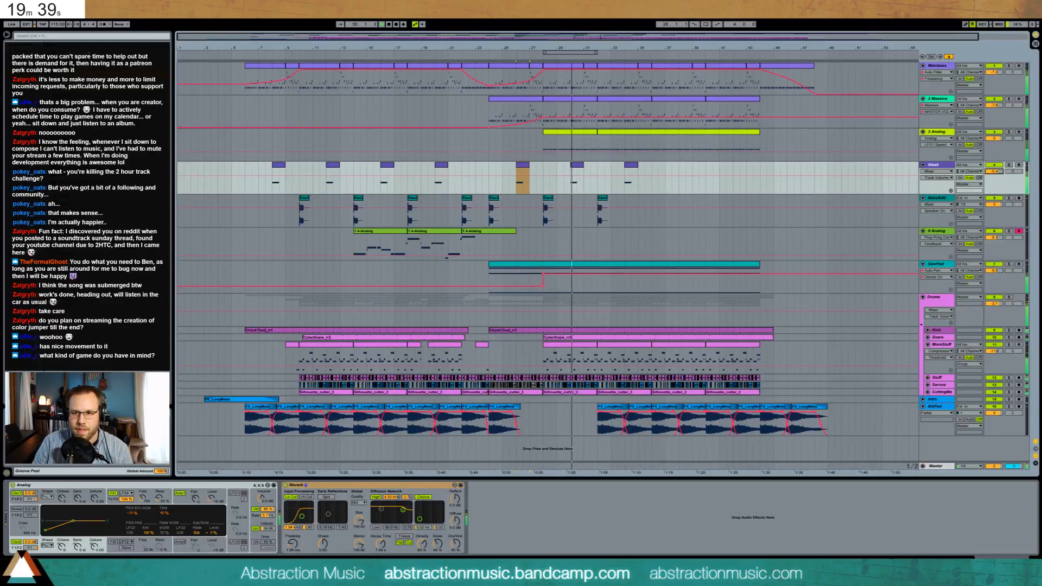
{"action": "left_click_drag", "start_coordinate": [994, 171], "coordinate": [995, 164]}
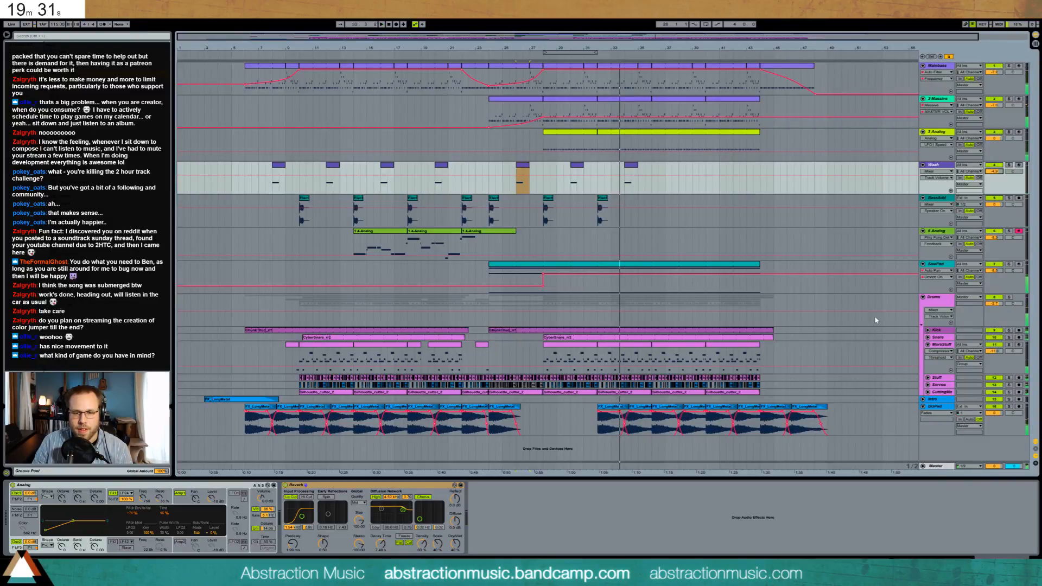
Unfold the Snare track and trim the start of its second CyberSnare clip to bar 33.
{"action": "left_click", "coordinate": [928, 337]}
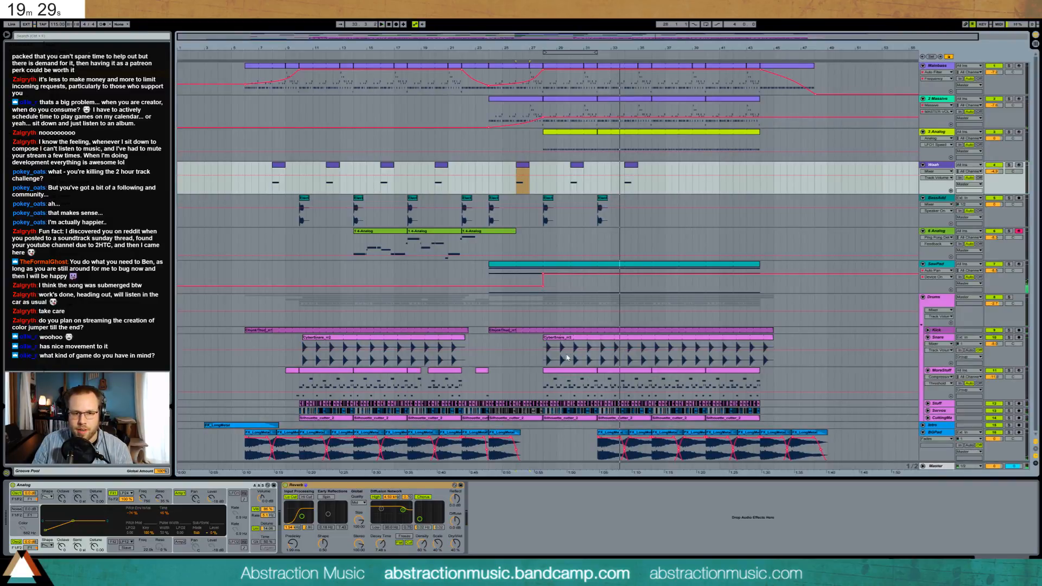
{"action": "left_click_drag", "start_coordinate": [544, 337], "coordinate": [612, 345]}
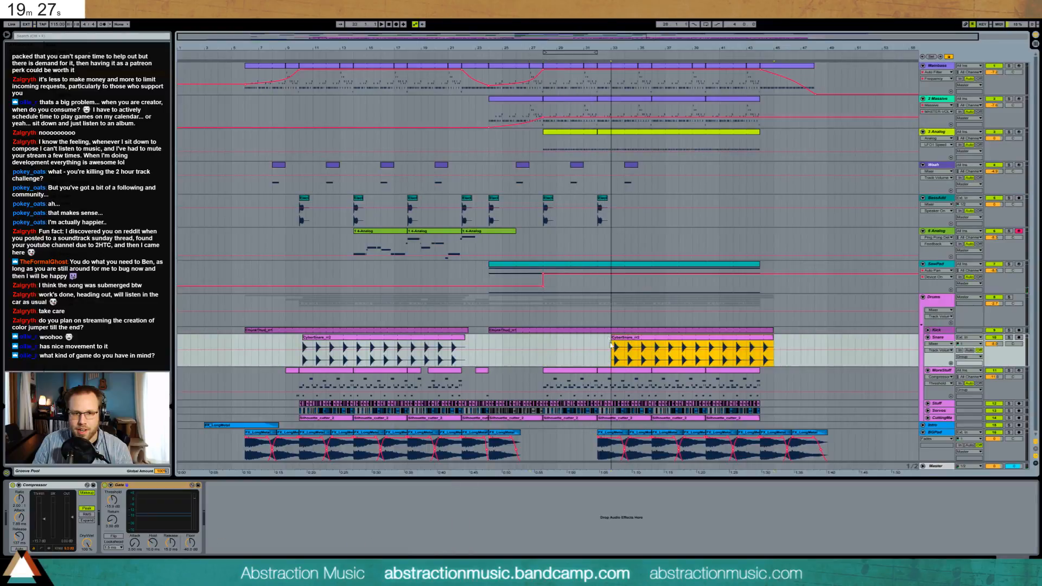
Record a new melody clip on the green Analog track from bar 32 to bar 49.
{"action": "left_click", "coordinate": [600, 240]}
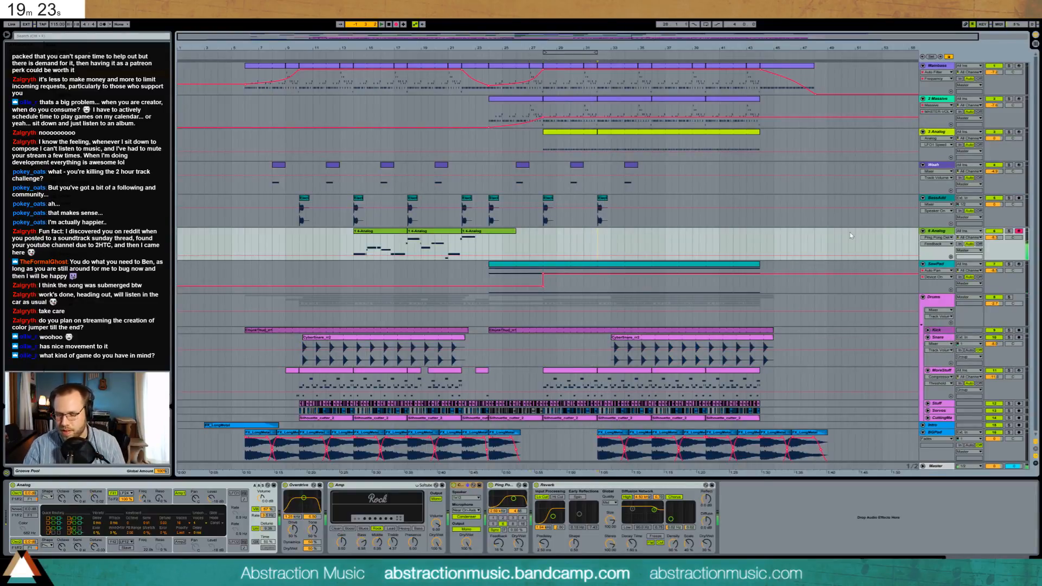
{"action": "key", "text": "F9"}
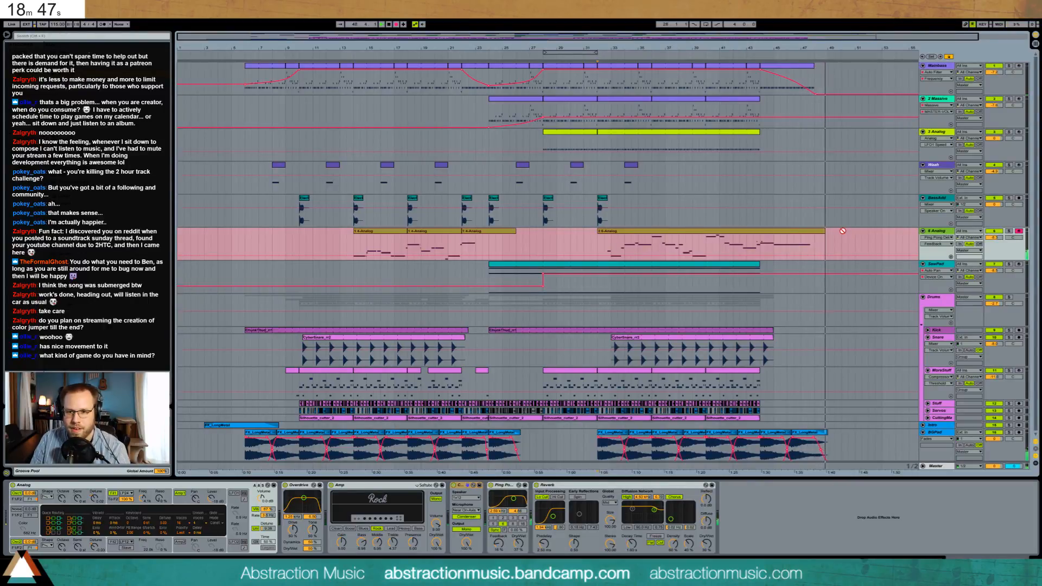
{"action": "left_click_drag", "start_coordinate": [843, 240], "coordinate": [828, 231]}
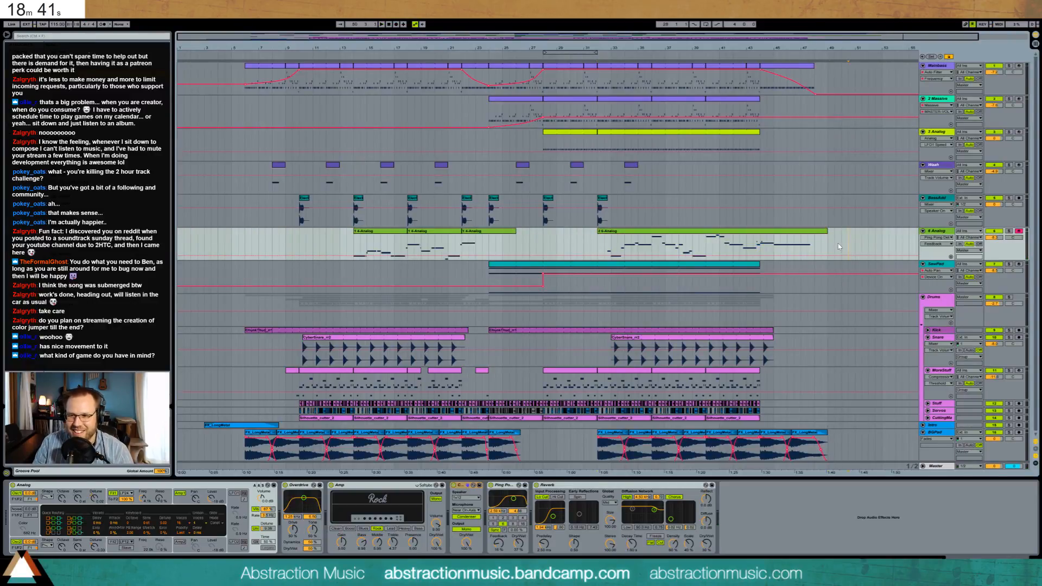
Delete the two short stray notes above the A4 and A#4 notes in the recorded Analog clip and raise the final note's velocity.
{"action": "double_click", "coordinate": [792, 234]}
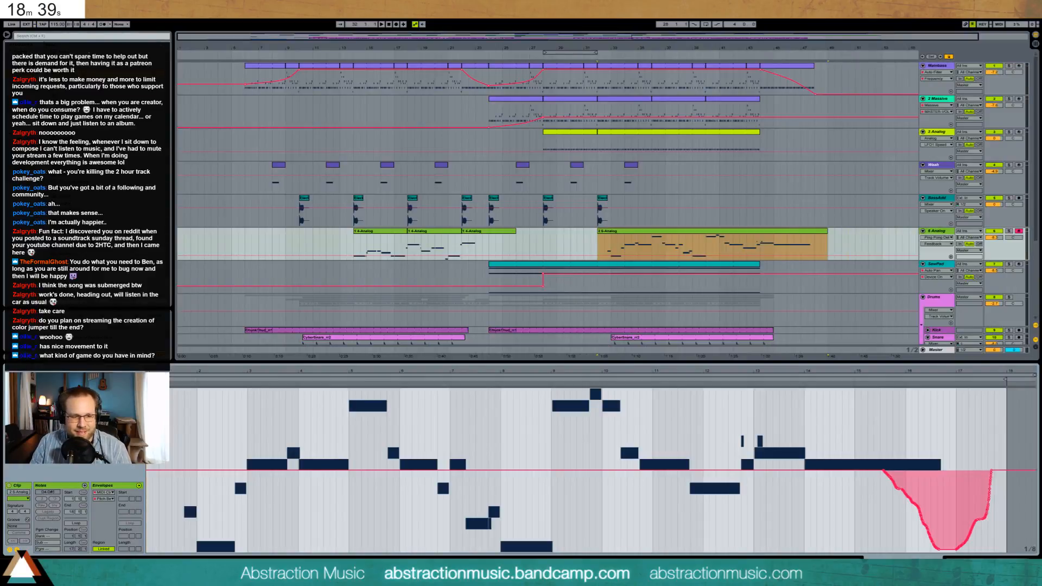
{"action": "left_click", "coordinate": [17, 550]}
{"action": "left_click_drag", "start_coordinate": [718, 418], "coordinate": [760, 429]}
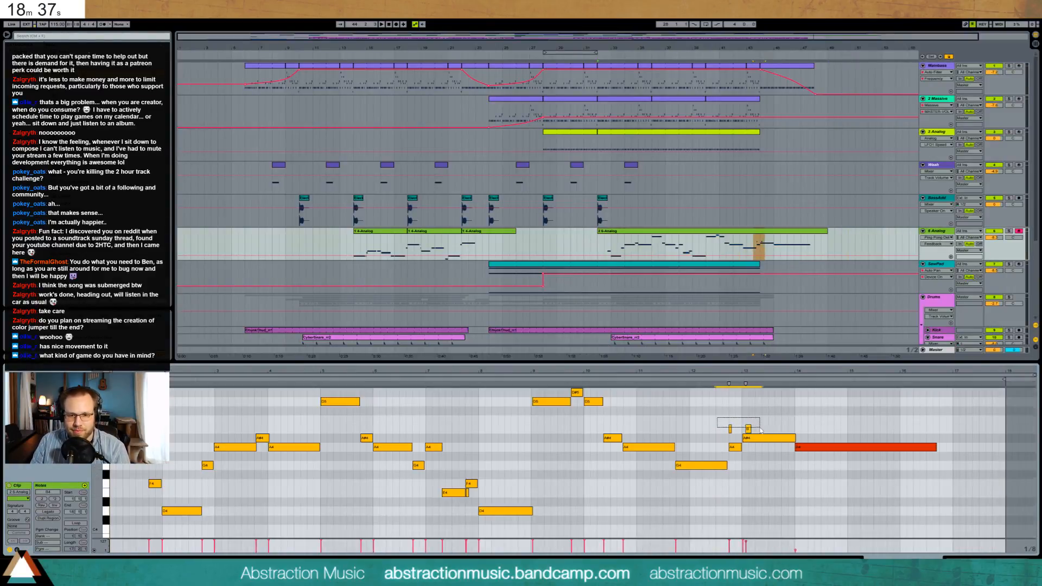
{"action": "left_click_drag", "start_coordinate": [795, 551], "coordinate": [795, 540]}
{"action": "left_click", "coordinate": [810, 462]}
{"action": "left_click", "coordinate": [973, 557]}
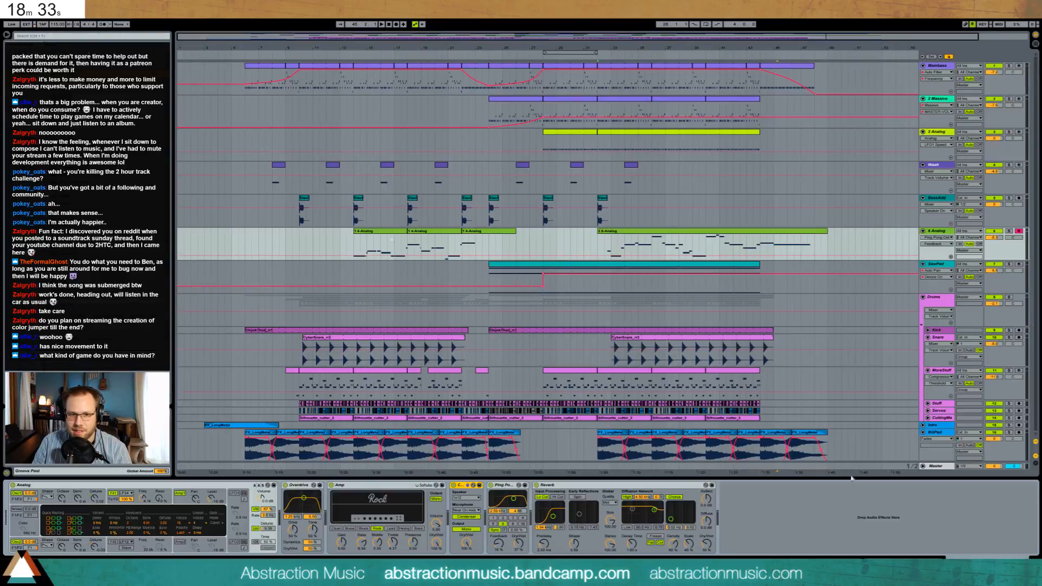
Play from bar 14 and automate the SawPad EQ Eight's first band frequency to curve upward between bars 24 and 28.
{"action": "left_click", "coordinate": [355, 248]}
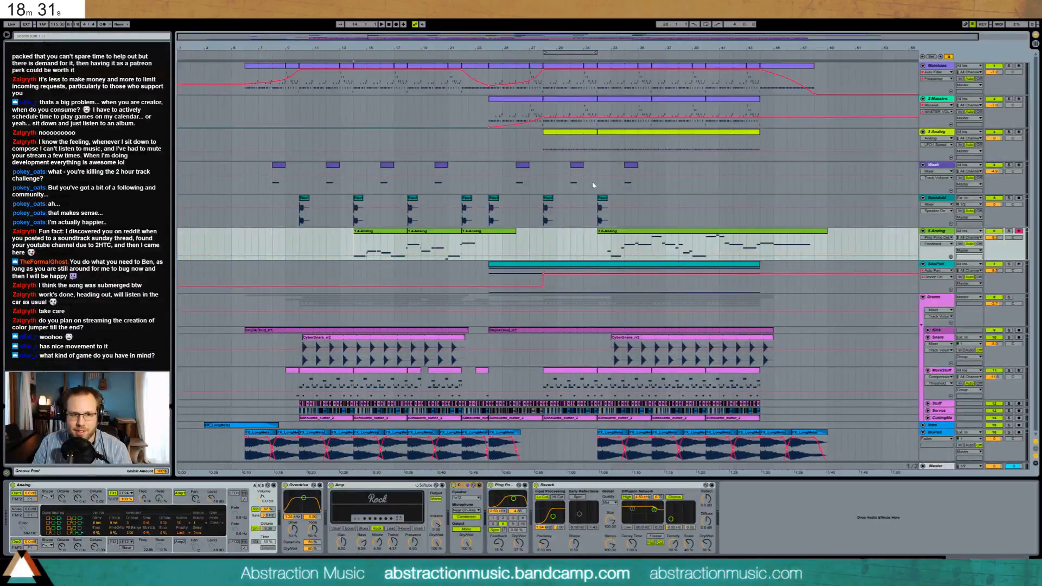
{"action": "key", "text": "space"}
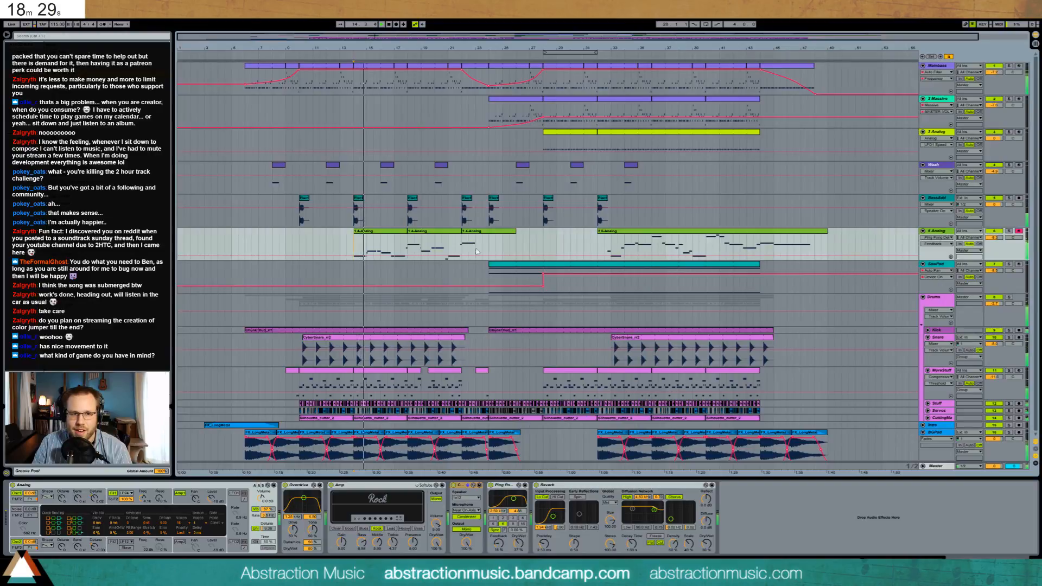
{"action": "left_click", "coordinate": [571, 274]}
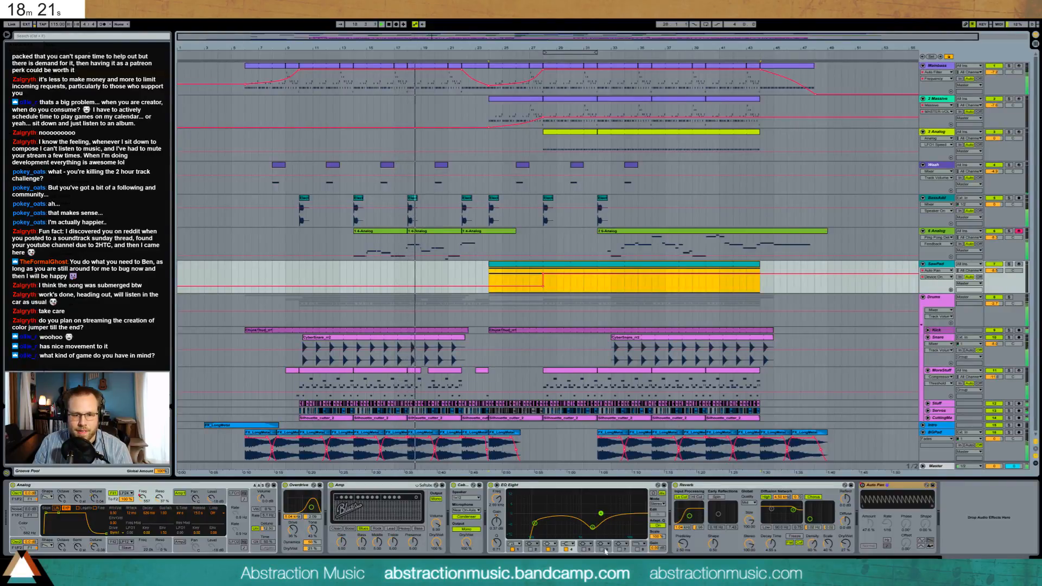
{"action": "left_click", "coordinate": [638, 549]}
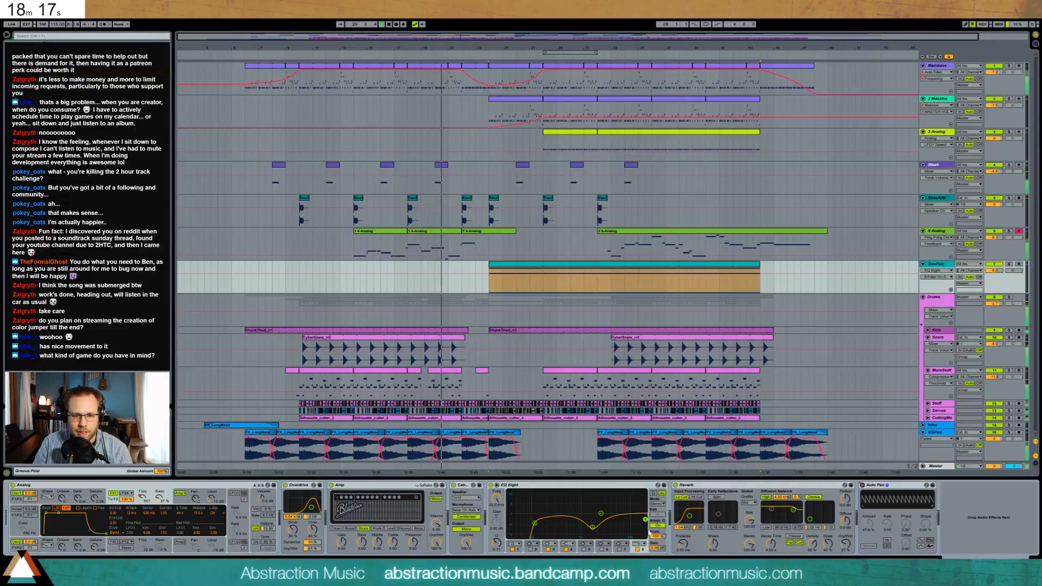
{"action": "left_click", "coordinate": [638, 549]}
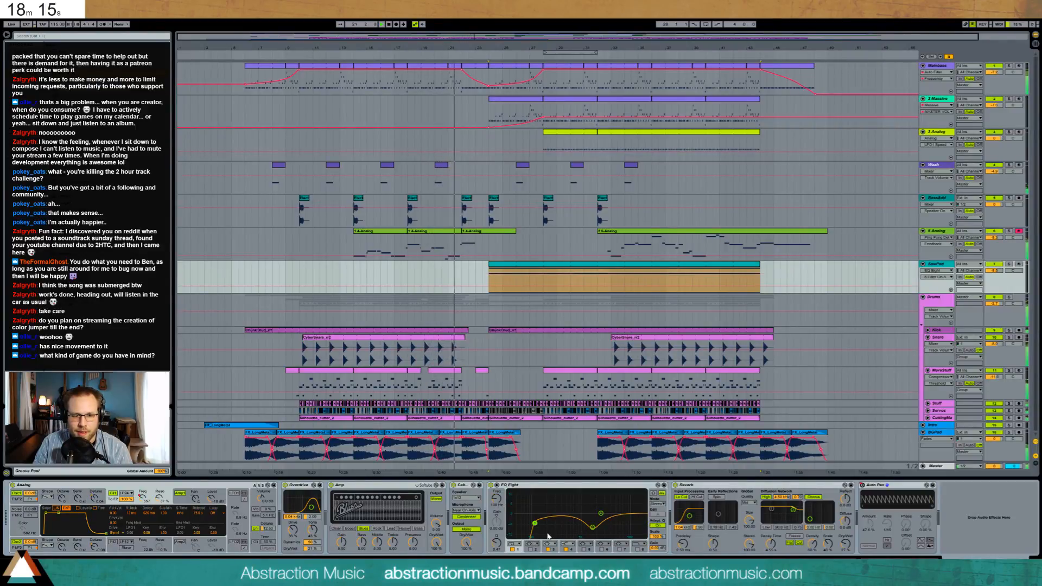
{"action": "left_click", "coordinate": [497, 499]}
{"action": "left_click_drag", "start_coordinate": [544, 278], "coordinate": [732, 275]}
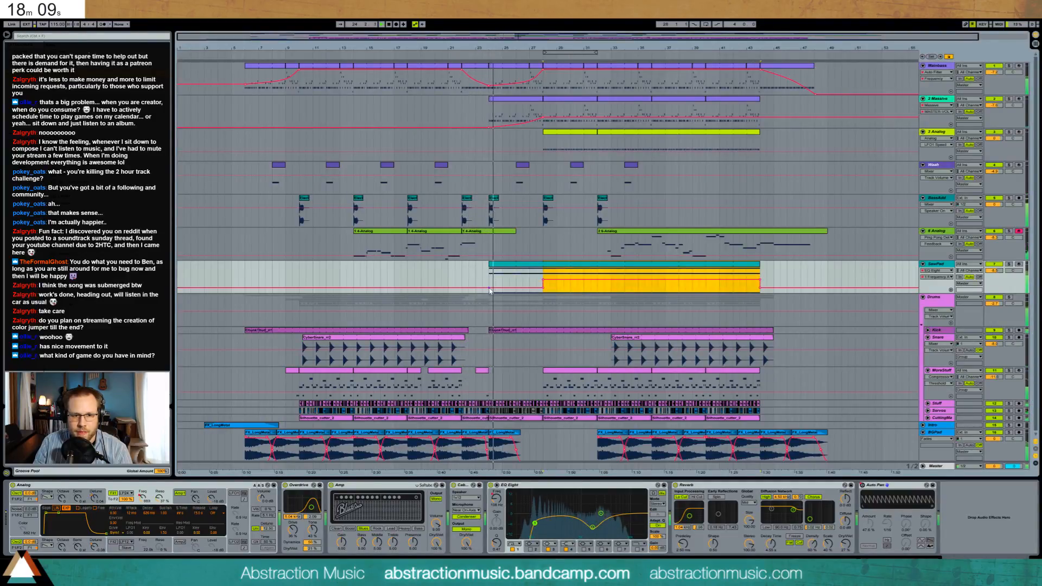
{"action": "left_click", "coordinate": [543, 288]}
{"action": "left_click", "coordinate": [554, 287]}
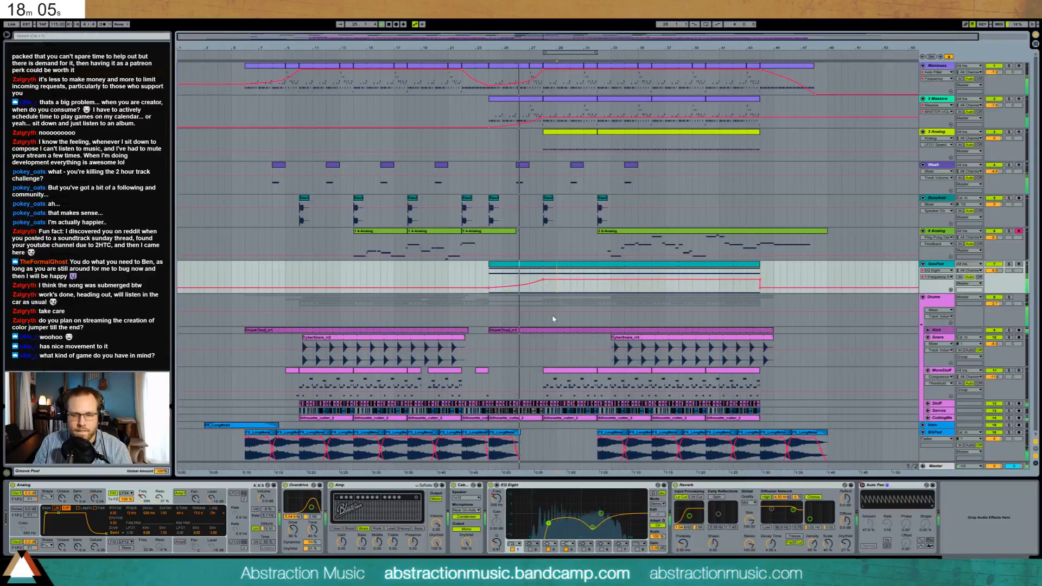
Add a second SawPad EQ frequency rise from bar 40 to bar 44 and slightly lower the level held before it.
{"action": "left_click", "coordinate": [760, 287]}
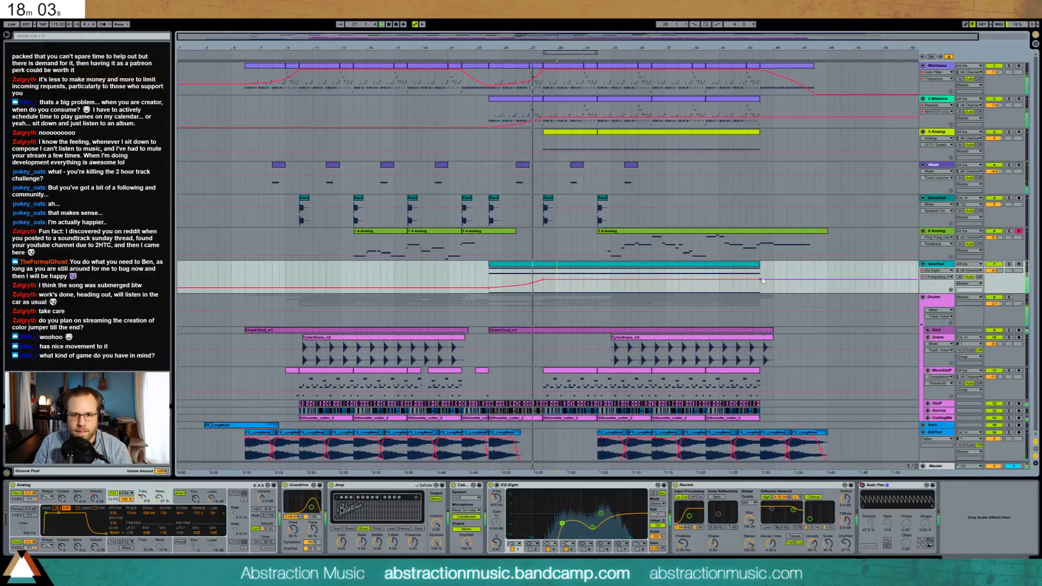
{"action": "left_click", "coordinate": [706, 281]}
{"action": "left_click_drag", "start_coordinate": [759, 279], "coordinate": [759, 267]}
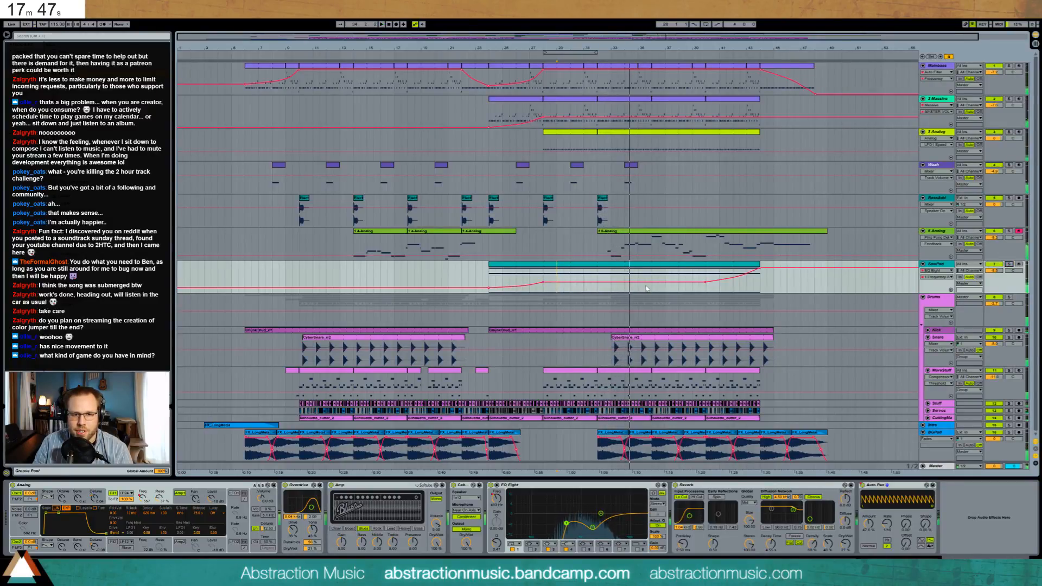
{"action": "left_click_drag", "start_coordinate": [644, 287], "coordinate": [645, 289]}
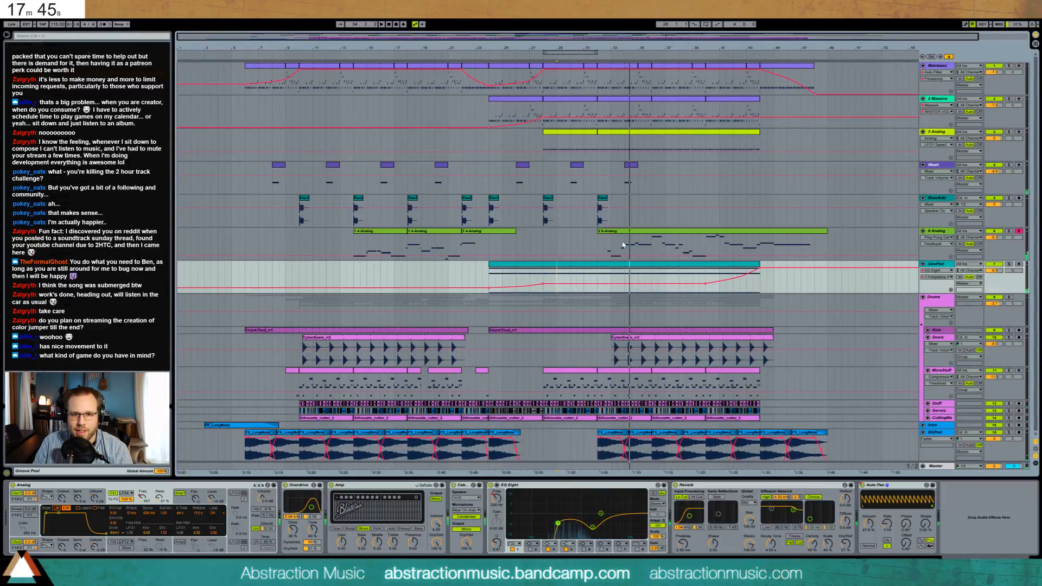
Move the new Analog melody clip one bar earlier to start at bar 31 and play it.
{"action": "left_click_drag", "start_coordinate": [633, 235], "coordinate": [593, 245]}
{"action": "key", "text": "space"}
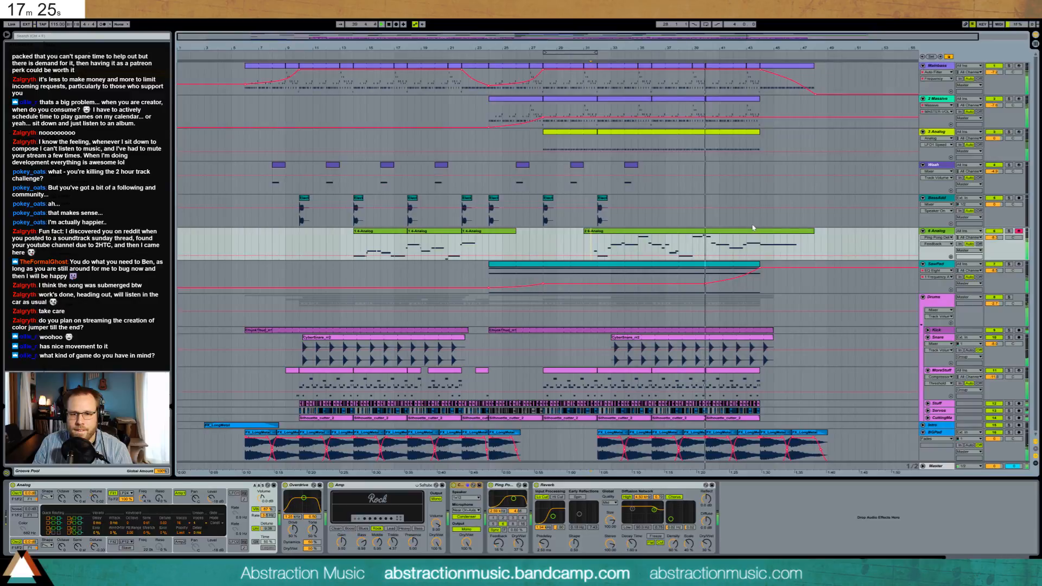
Delete the A#4, A4 and G4 notes after clip bar 10 in the Analog melody and lengthen the preceding D5 note to bar 12.
{"action": "double_click", "coordinate": [714, 232]}
{"action": "key", "text": "space"}
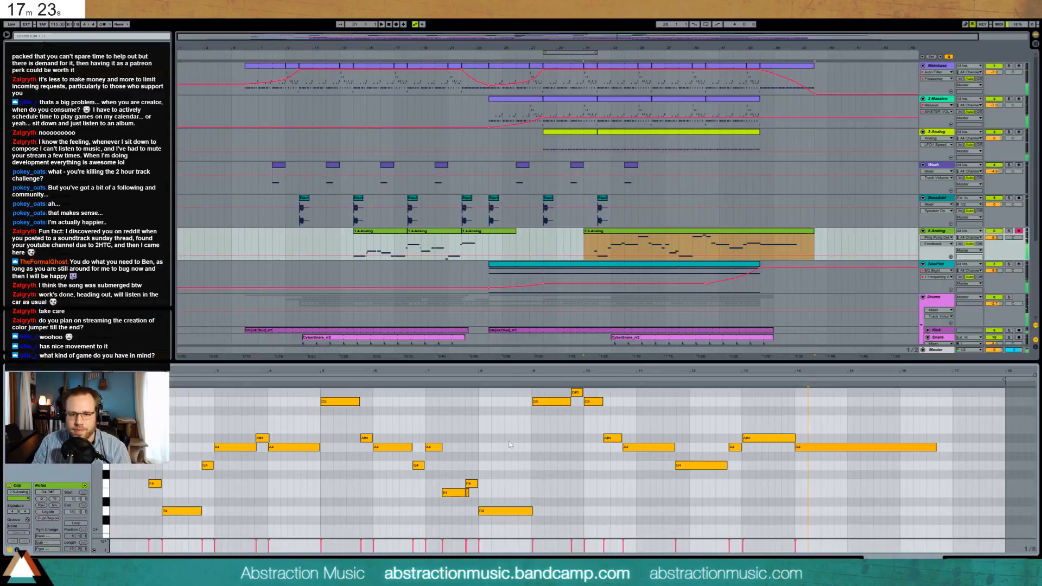
{"action": "mouse_move", "coordinate": [609, 420]}
{"action": "left_mouse_down"}
{"action": "mouse_move", "coordinate": [692, 473]}
{"action": "mouse_move", "coordinate": [665, 458]}
{"action": "left_mouse_up"}
{"action": "key", "text": "Delete"}
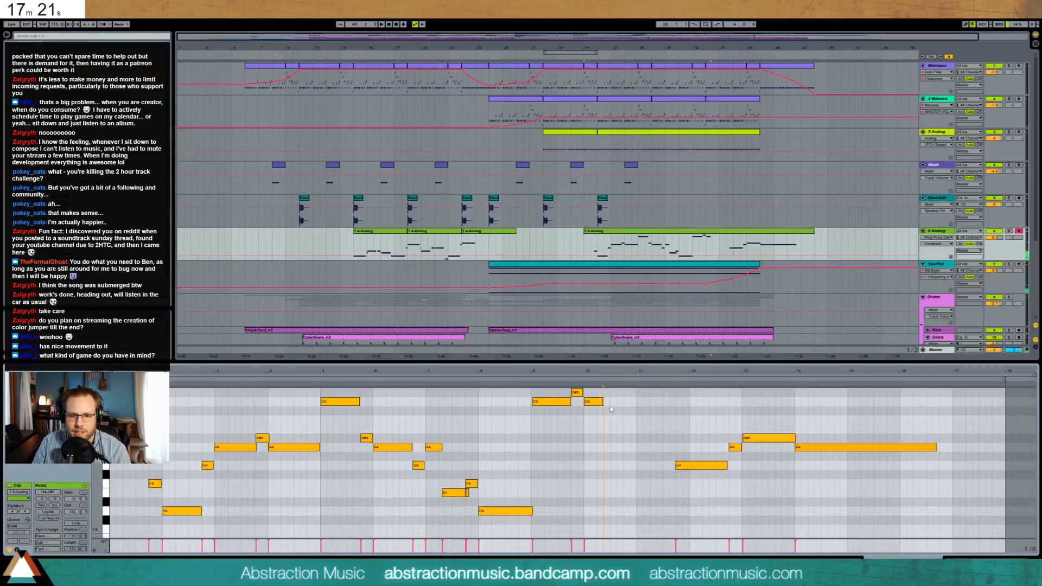
{"action": "left_click_drag", "start_coordinate": [602, 401], "coordinate": [850, 490]}
{"action": "left_click", "coordinate": [698, 471]}
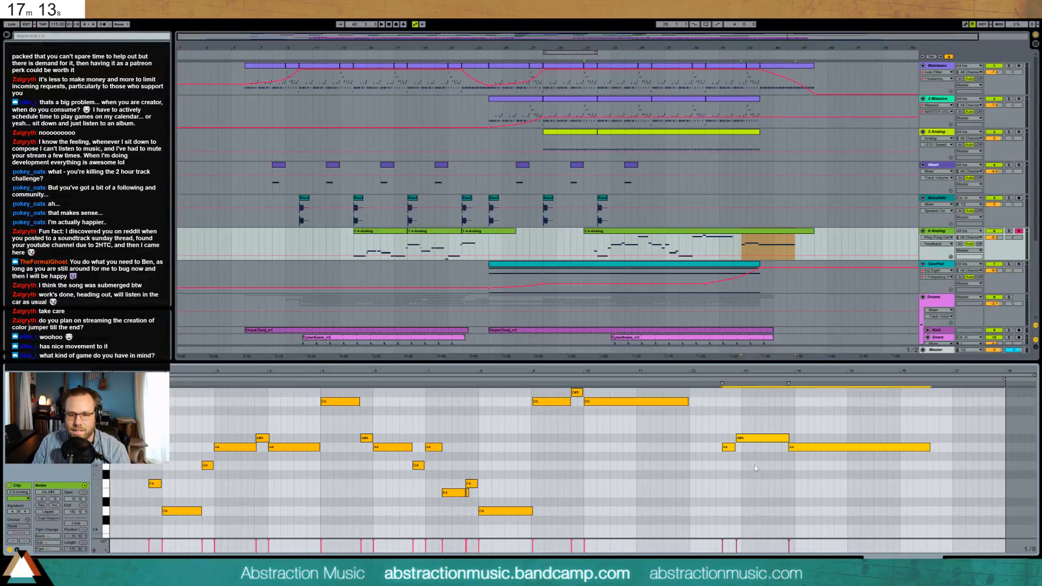
Shift the A4 and A#4 pair earlier to begin at clip bar 12, lengthen the A#4 note and close the clip.
{"action": "left_click", "coordinate": [719, 435]}
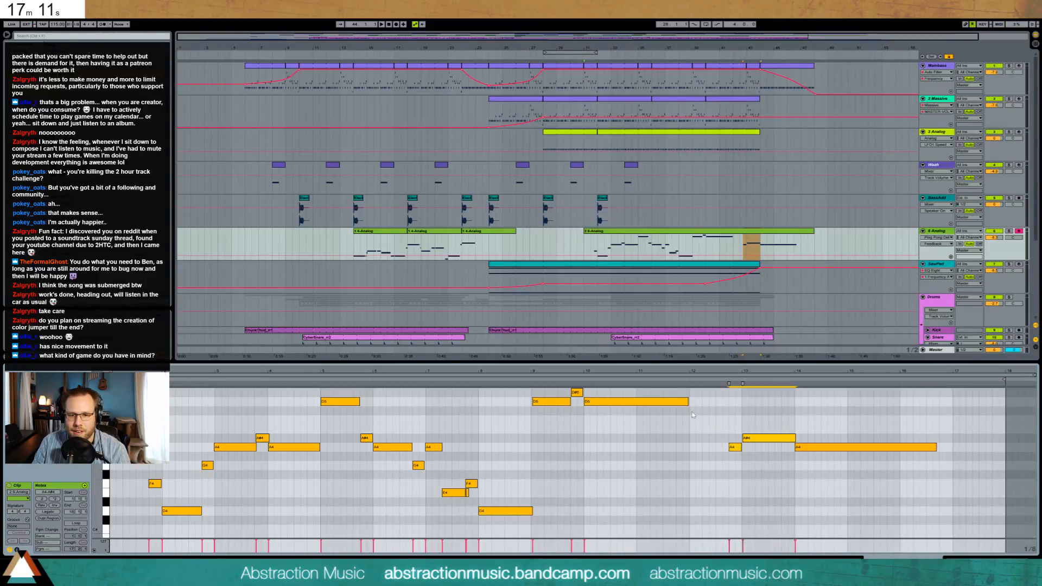
{"action": "key", "text": "Left"}
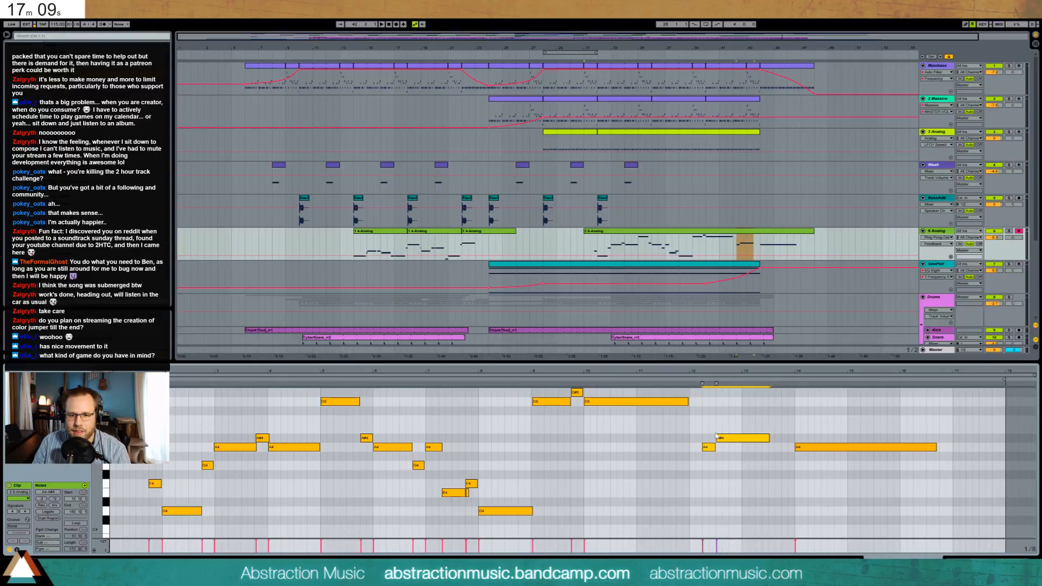
{"action": "key", "text": "Left"}
{"action": "left_click", "coordinate": [742, 456]}
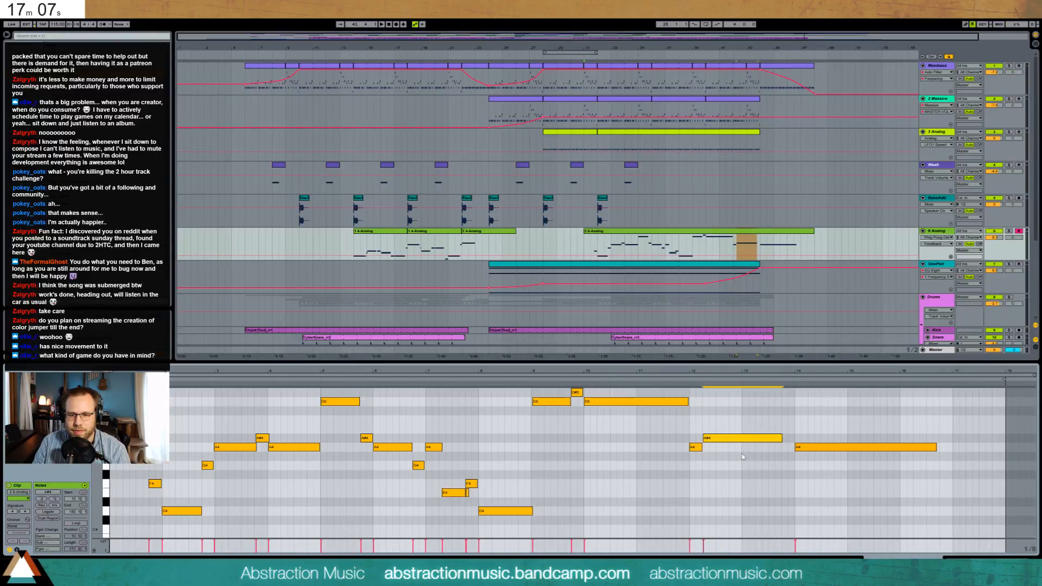
{"action": "key", "text": "shift+Tab"}
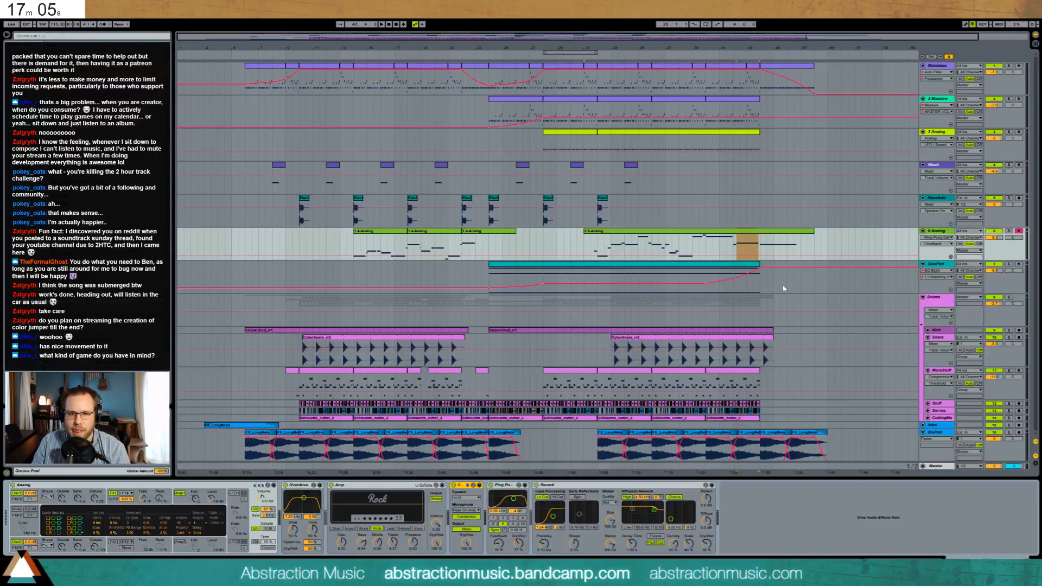
{"action": "left_click", "coordinate": [683, 242]}
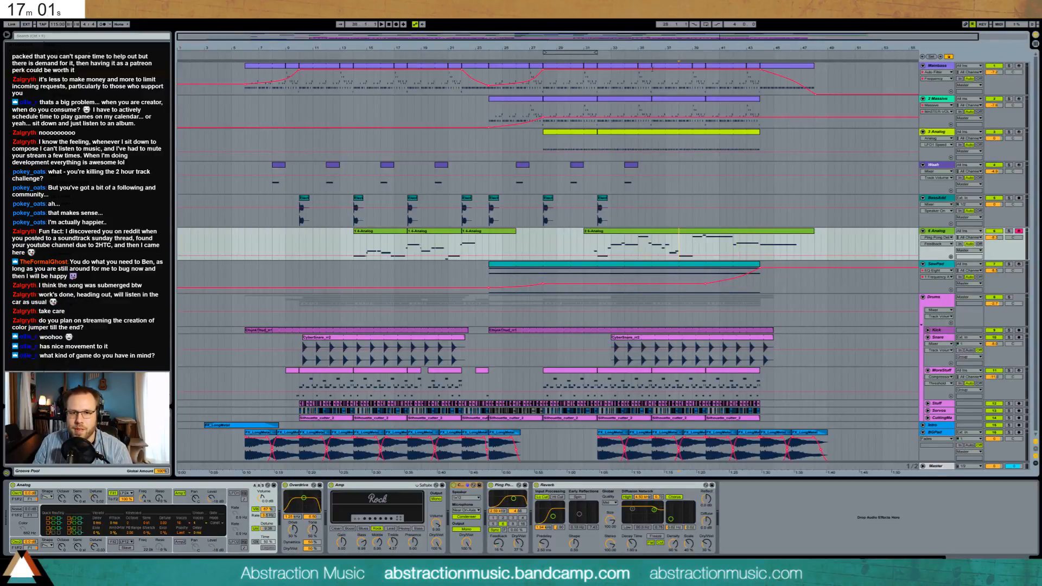
Move the Mainbass Auto Filter frequency fade-out earlier so it falls between bars 36 and 40.
{"action": "left_click", "coordinate": [713, 77]}
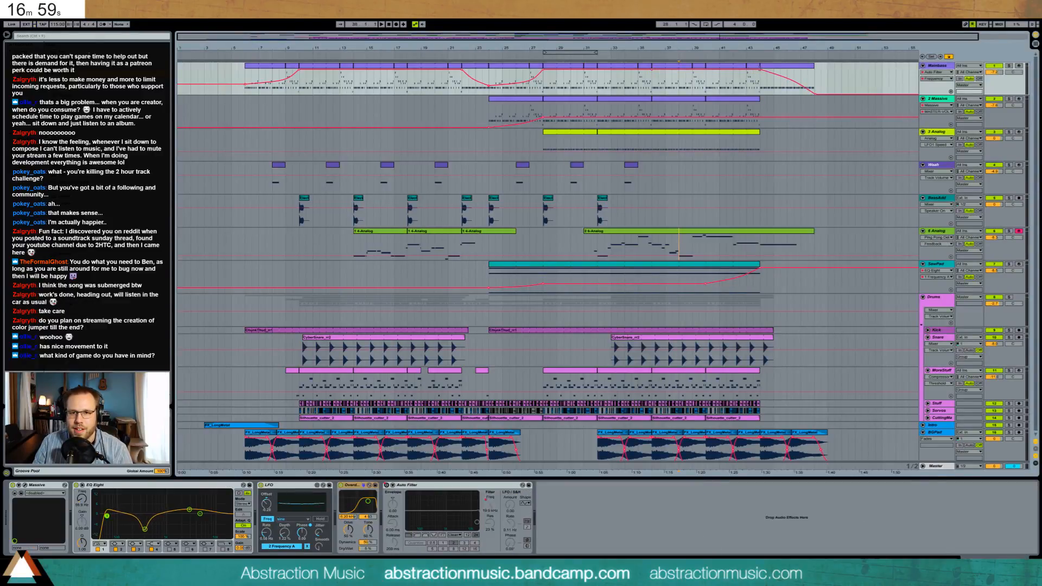
{"action": "left_click_drag", "start_coordinate": [817, 97], "coordinate": [779, 94]}
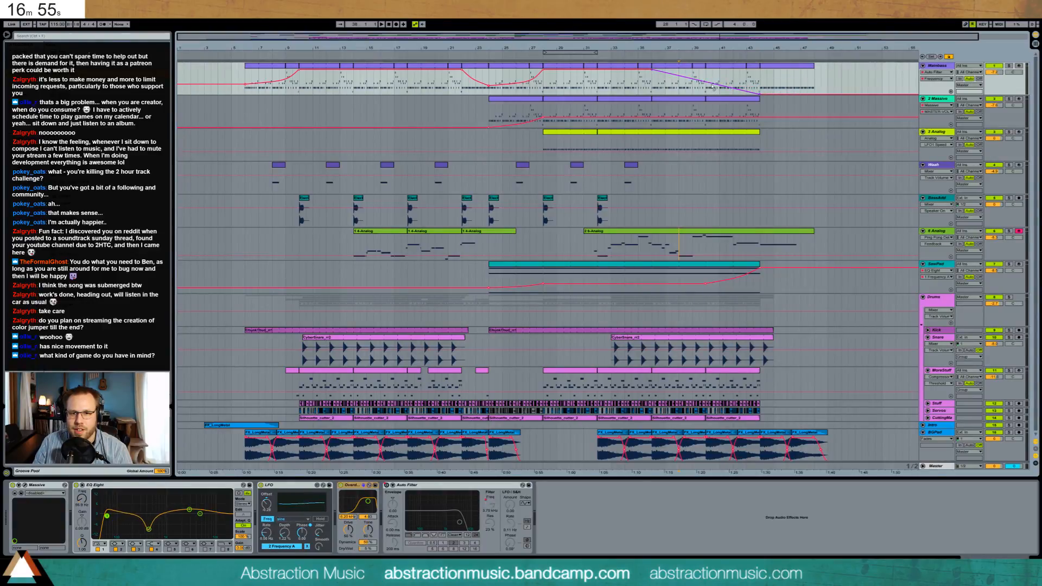
{"action": "left_click", "coordinate": [761, 99]}
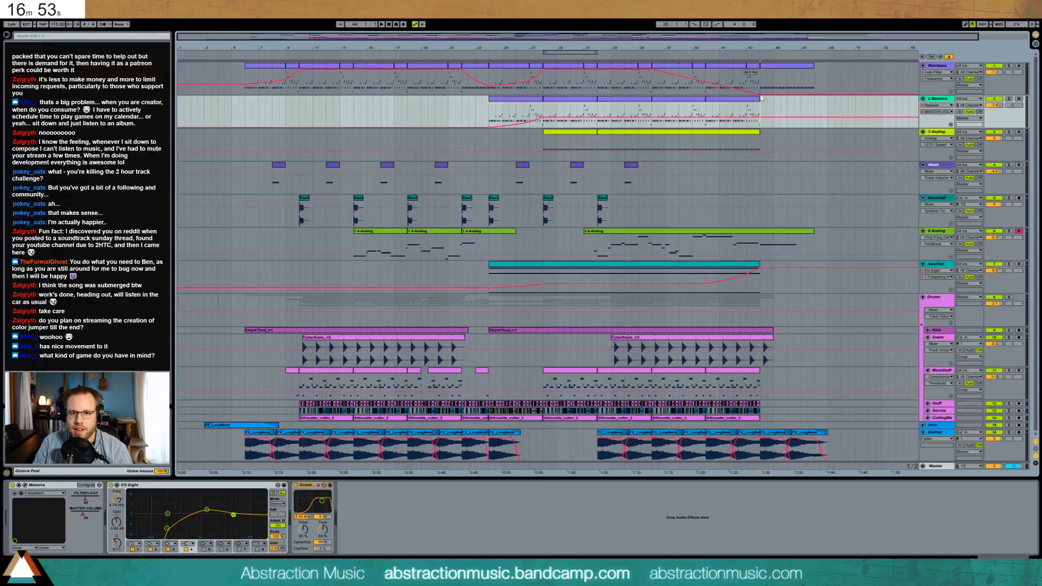
{"action": "left_click_drag", "start_coordinate": [760, 95], "coordinate": [712, 95]}
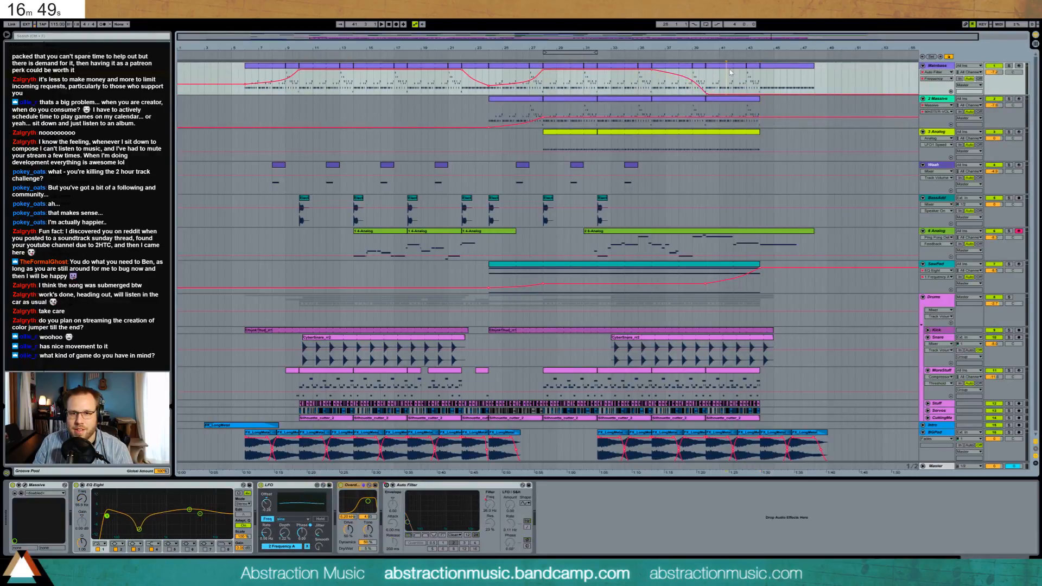
Clear Mainbass after bar 40, moving its bar 44 clip to the 2-Massive track with all notes transposed up an octave.
{"action": "left_click_drag", "start_coordinate": [768, 76], "coordinate": [769, 100]}
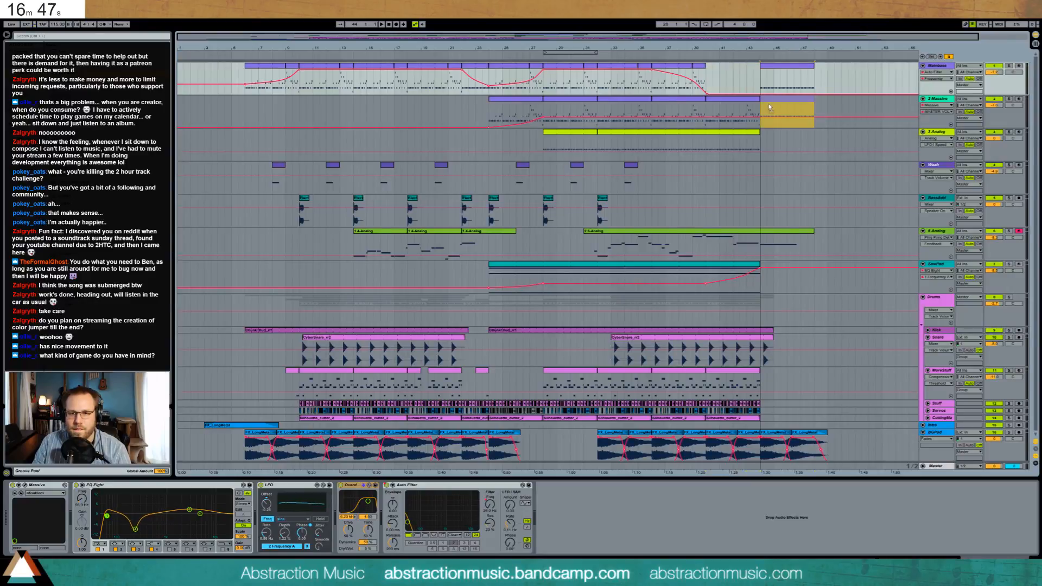
{"action": "double_click", "coordinate": [772, 100]}
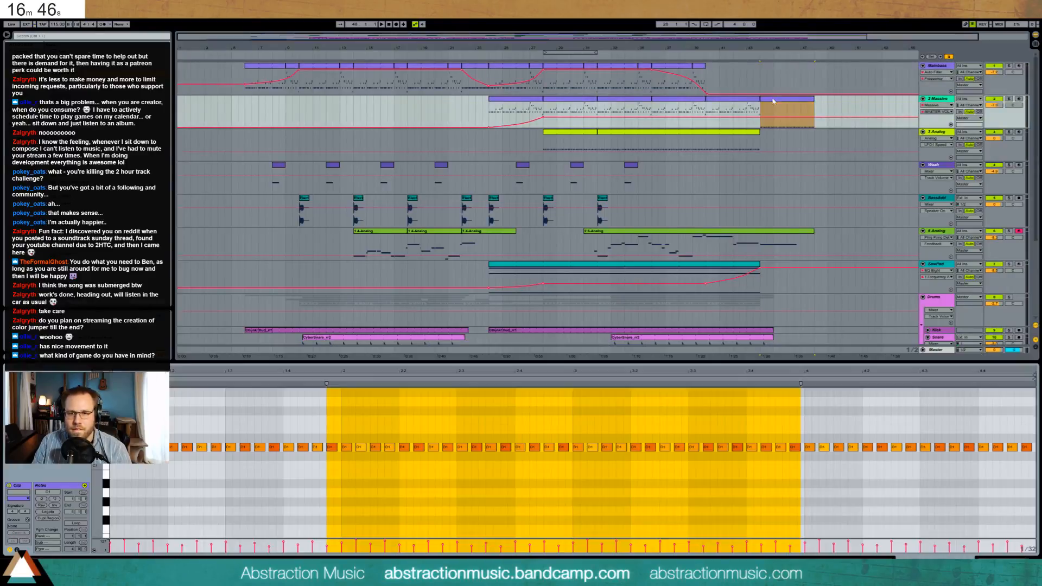
{"action": "left_click", "coordinate": [749, 506]}
{"action": "key", "text": "ctrl+a"}
{"action": "key", "text": "shift+Up"}
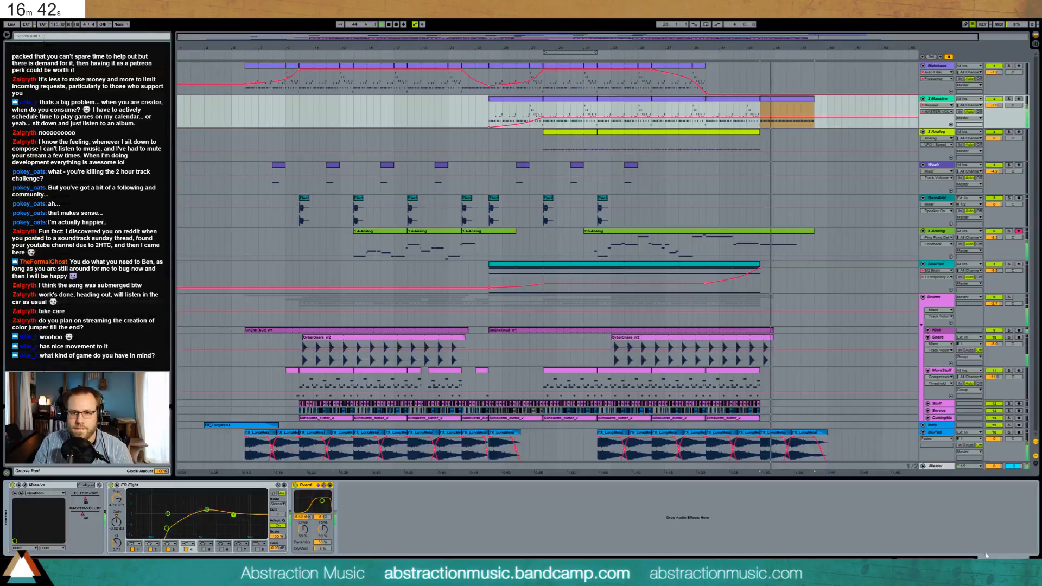
{"action": "key", "text": "shift+Tab"}
{"action": "left_click", "coordinate": [638, 70]}
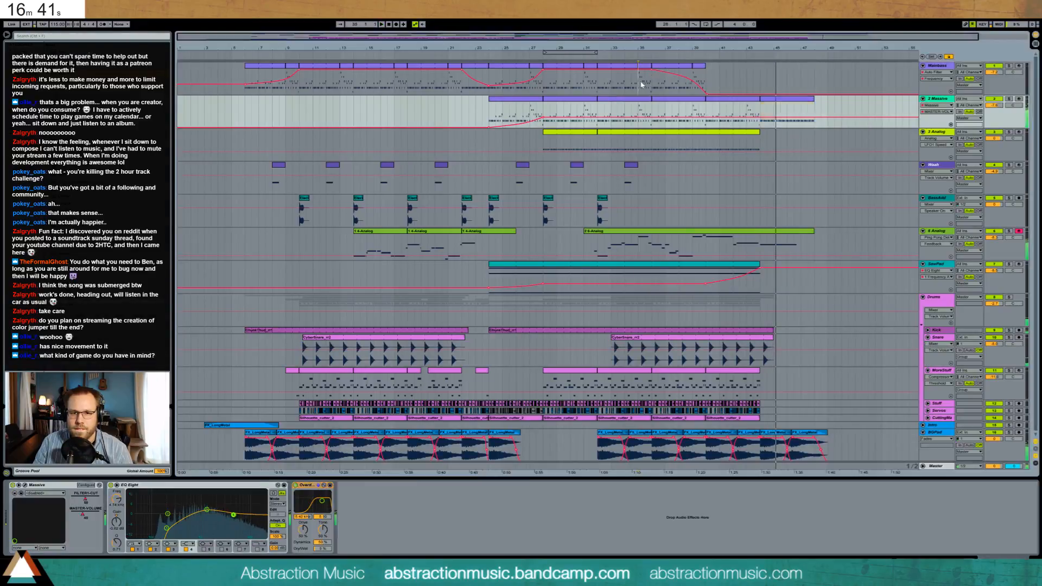
Draw a fade-out in the 2-Massive track's Master Volume automation between bars 44 and 48.
{"action": "mouse_move", "coordinate": [707, 96]}
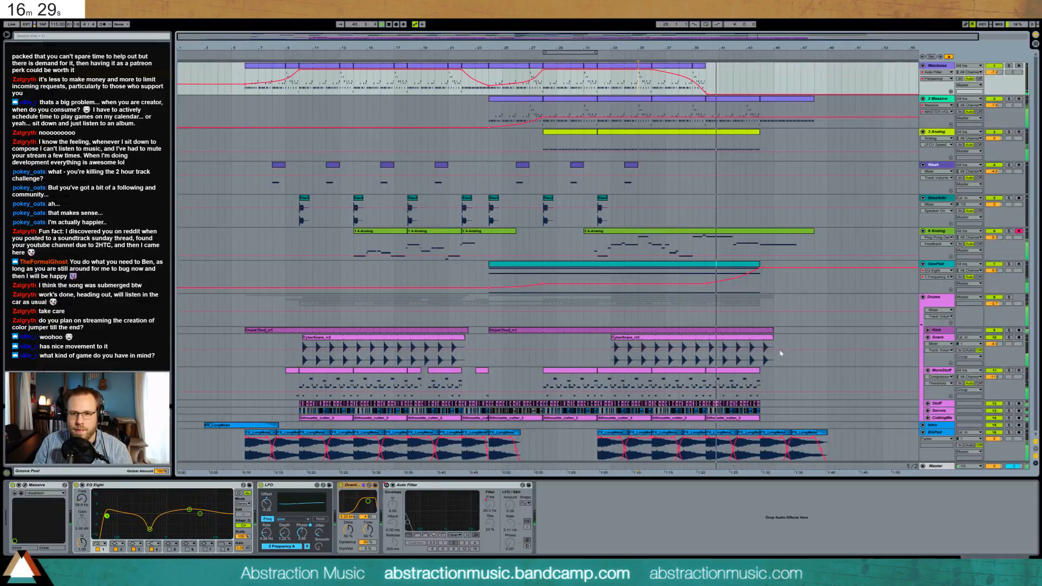
{"action": "left_click", "coordinate": [743, 103]}
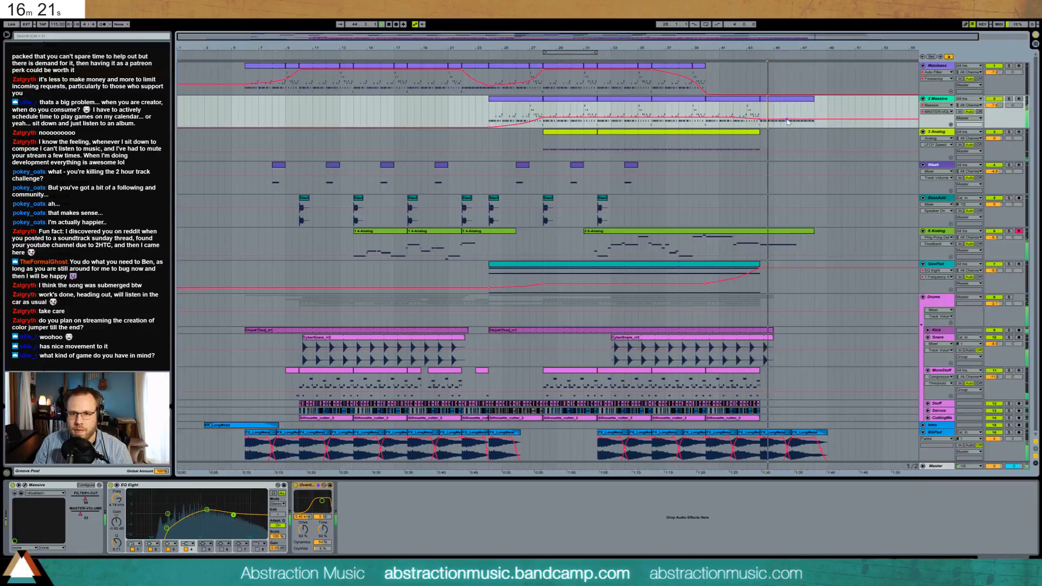
{"action": "left_click_drag", "start_coordinate": [783, 120], "coordinate": [814, 125]}
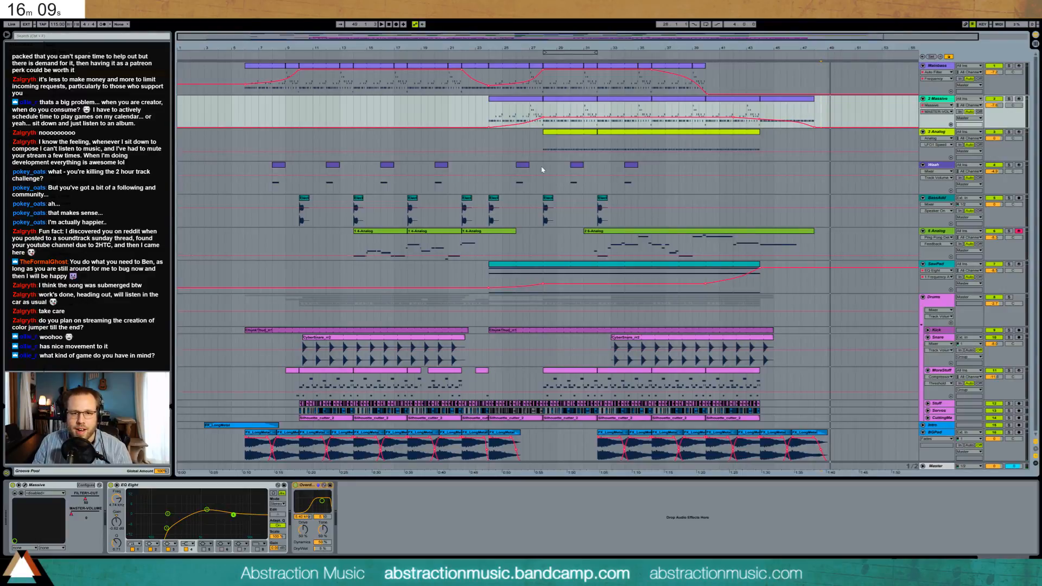
Duplicate the Wash and one-shot audio clips of bars 28 to 36 into bars 36 to 44, and copy the last one-shot to bar 44.
{"action": "left_click_drag", "start_coordinate": [543, 170], "coordinate": [649, 215]}
{"action": "key", "text": "ctrl+d"}
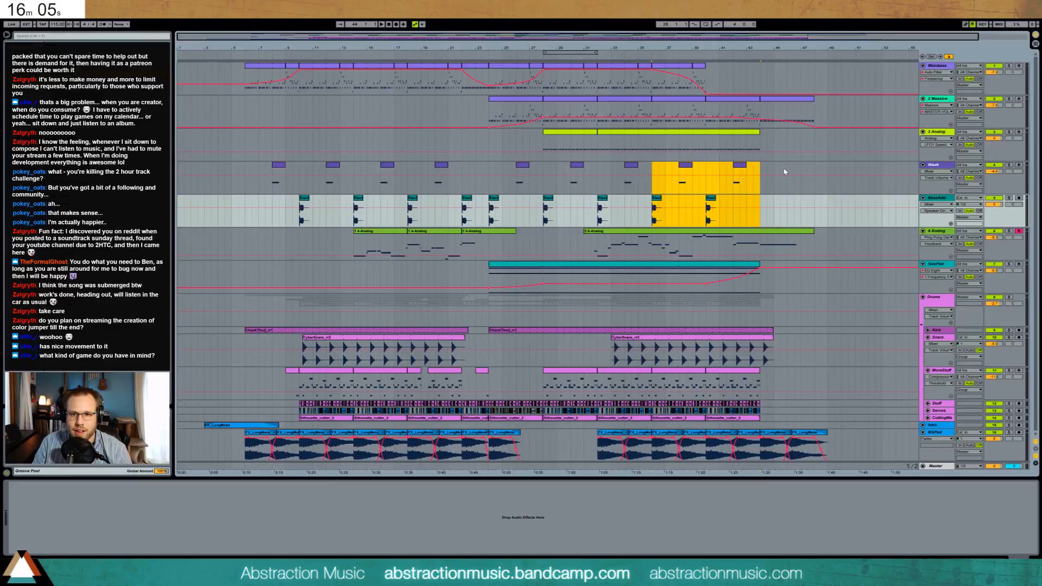
{"action": "double_click", "coordinate": [741, 168]}
{"action": "left_click_drag", "start_coordinate": [421, 424], "coordinate": [439, 470]}
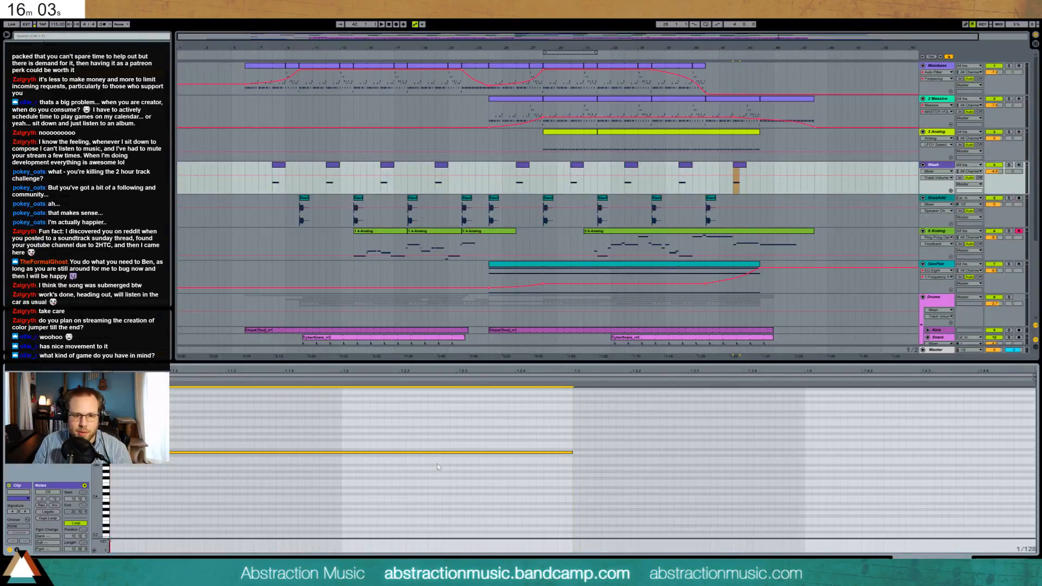
{"action": "left_click", "coordinate": [747, 381]}
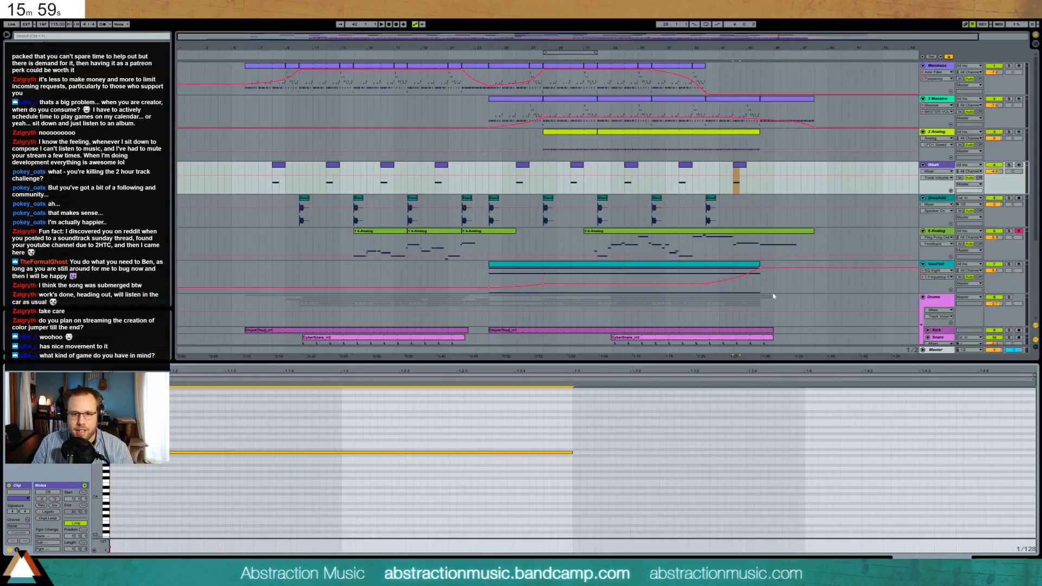
{"action": "left_click_drag", "start_coordinate": [708, 201], "coordinate": [763, 206]}
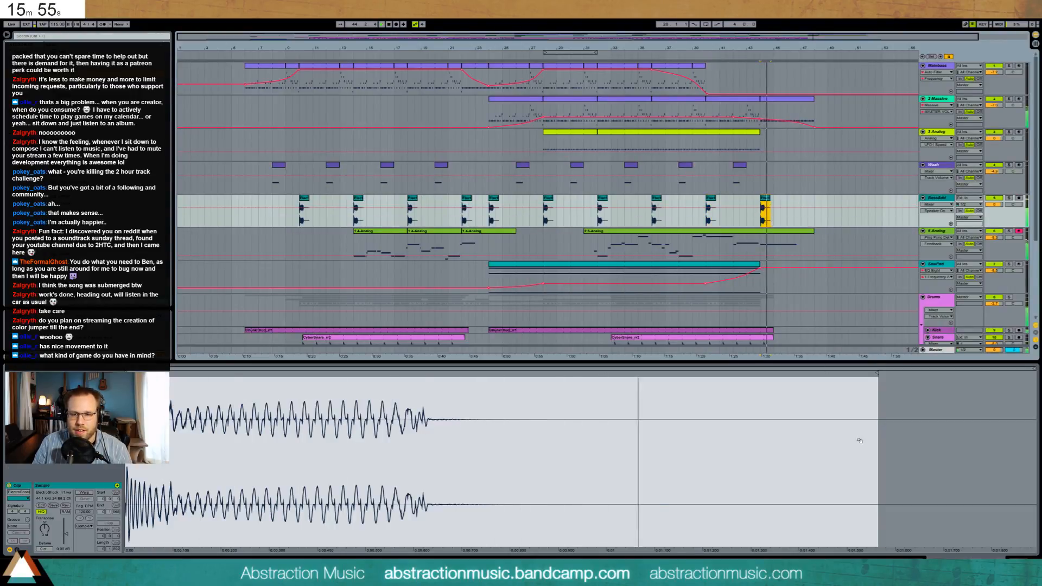
{"action": "key", "text": "shift+Tab"}
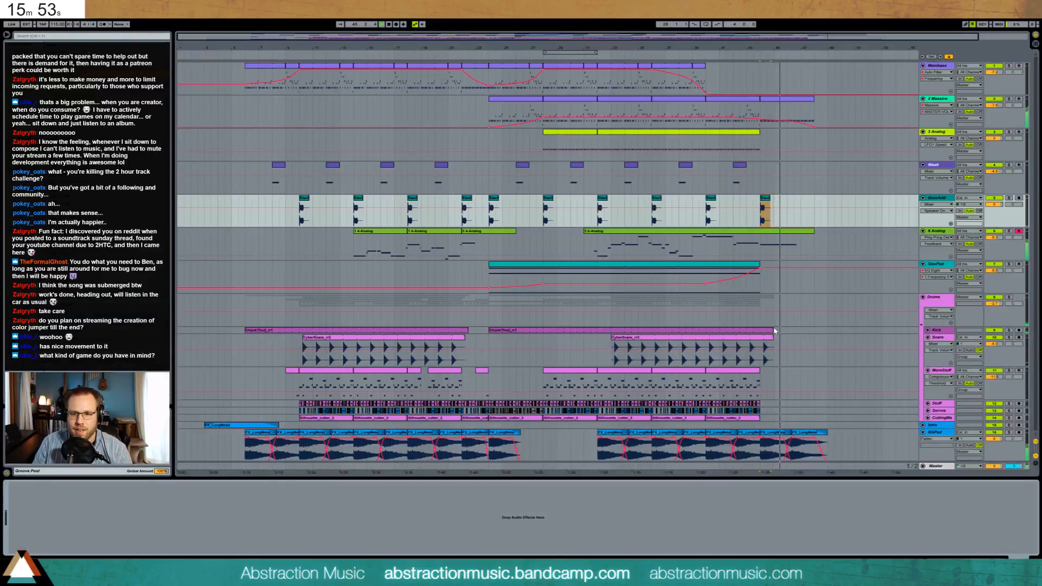
Trim the end of the second Kick clip slightly and shorten the second Snare clip to finish at bar 44.
{"action": "left_click", "coordinate": [775, 332]}
{"action": "left_click", "coordinate": [776, 341]}
{"action": "left_click", "coordinate": [771, 341]}
{"action": "left_click_drag", "start_coordinate": [771, 340], "coordinate": [760, 341]}
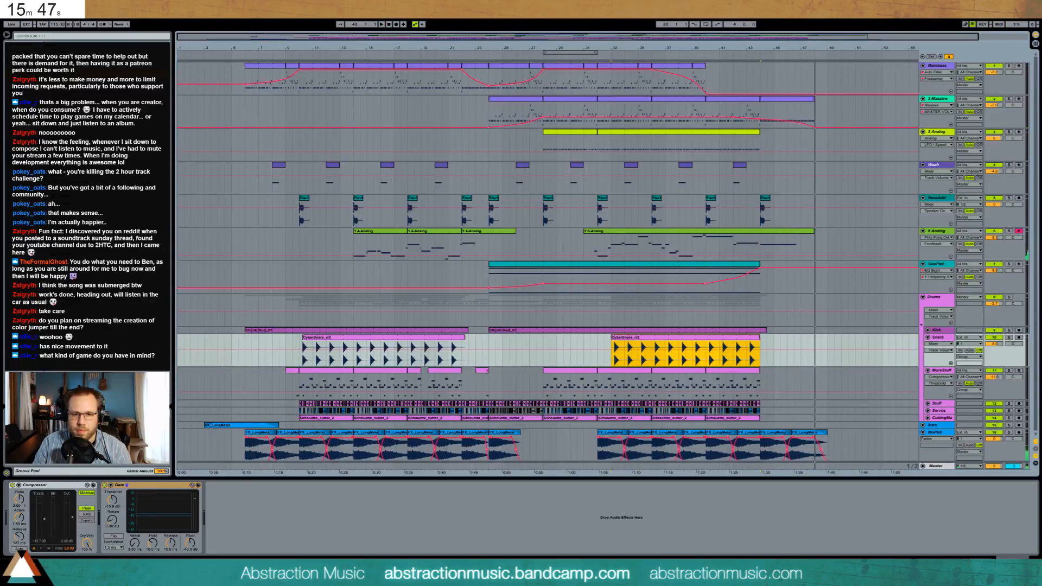
Check the final VEC2 Snares hit in the MoreStuff clip at bar 40 and play the arrangement from near its start.
{"action": "double_click", "coordinate": [753, 371]}
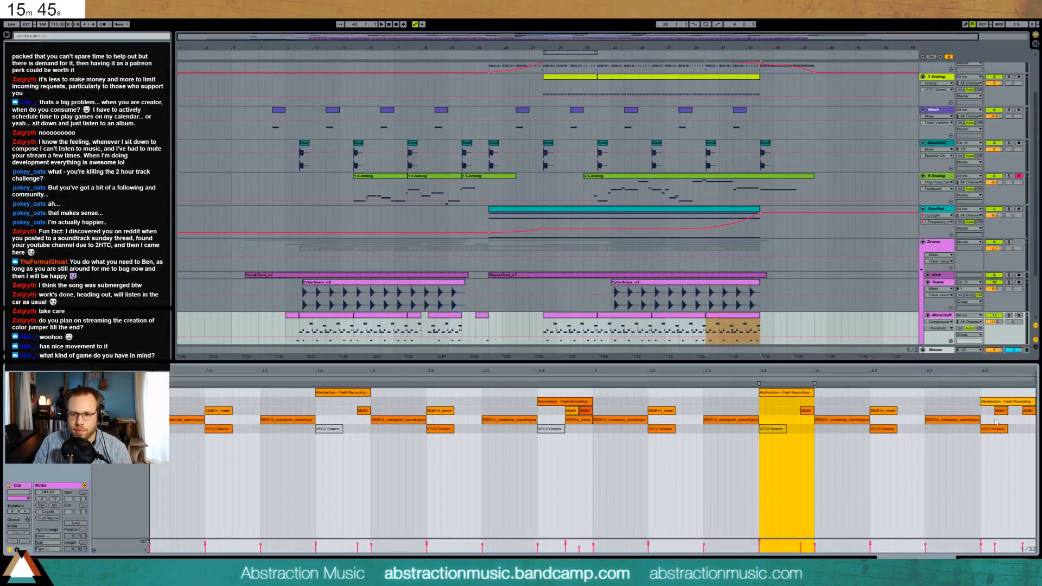
{"action": "left_click", "coordinate": [1004, 429]}
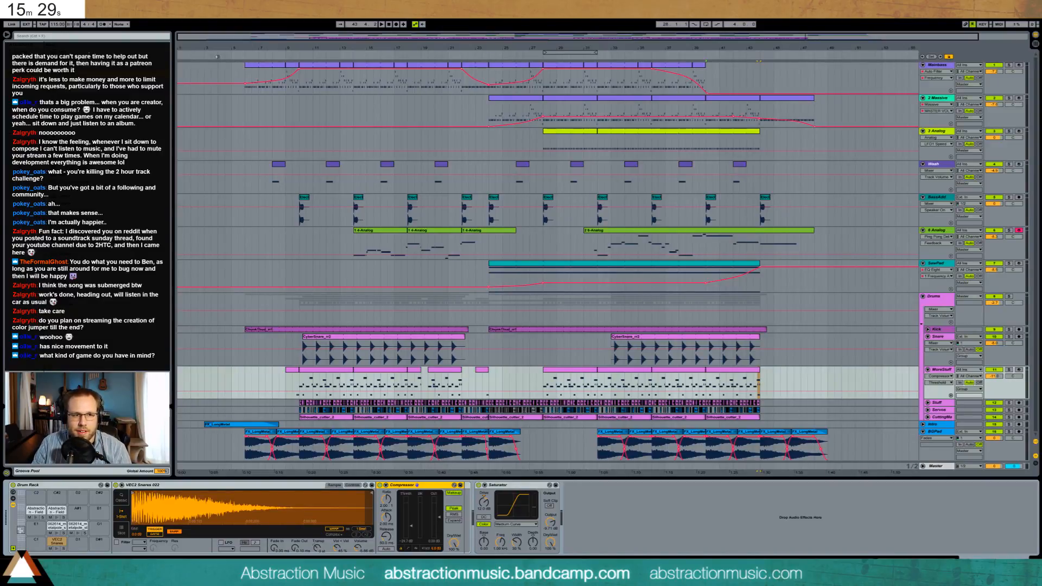
{"action": "left_click", "coordinate": [198, 56]}
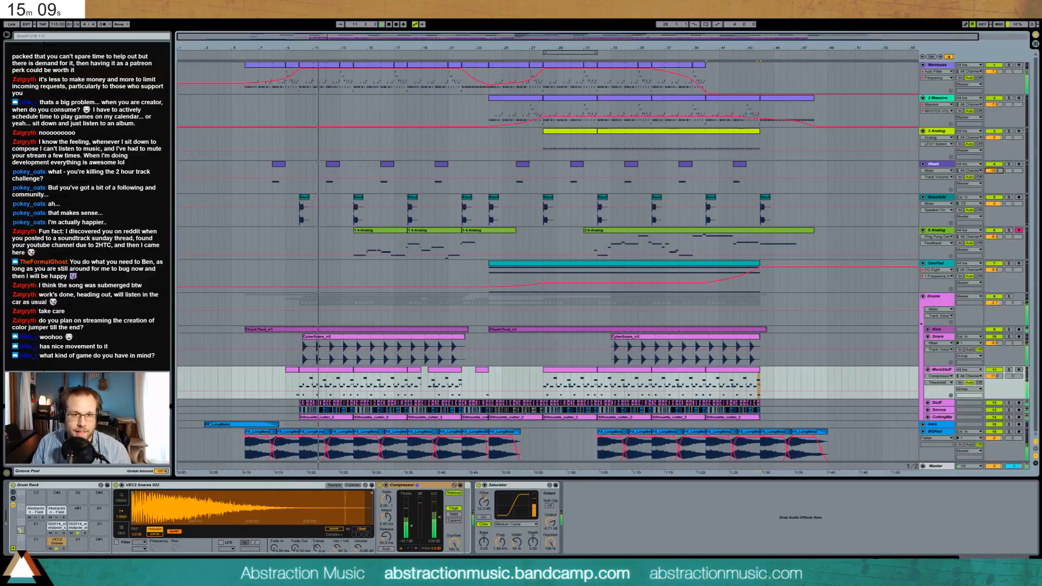
Add an EQ Eight to the one-shot audio track below Wash and shape its first band as a low cut.
{"action": "left_click", "coordinate": [358, 212]}
{"action": "left_click_drag", "start_coordinate": [108, 255], "coordinate": [163, 515]}
{"action": "left_click_drag", "start_coordinate": [56, 517], "coordinate": [42, 522]}
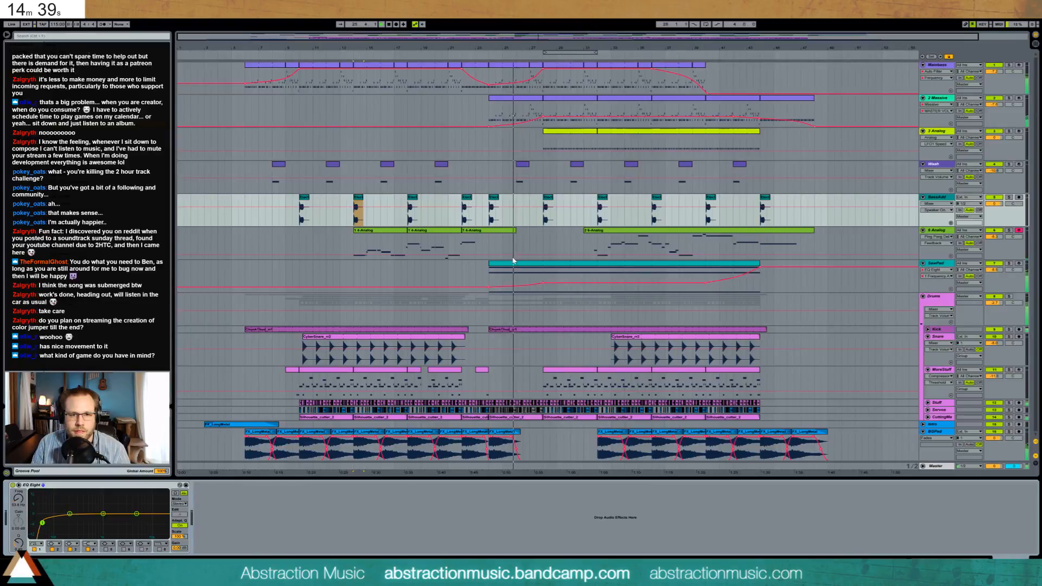
Fold the Snare track and review the device chains of MoreStuff, the Drums group and Snare, leaving MoreStuff unfolded.
{"action": "left_click", "coordinate": [928, 336]}
{"action": "left_click", "coordinate": [927, 344]}
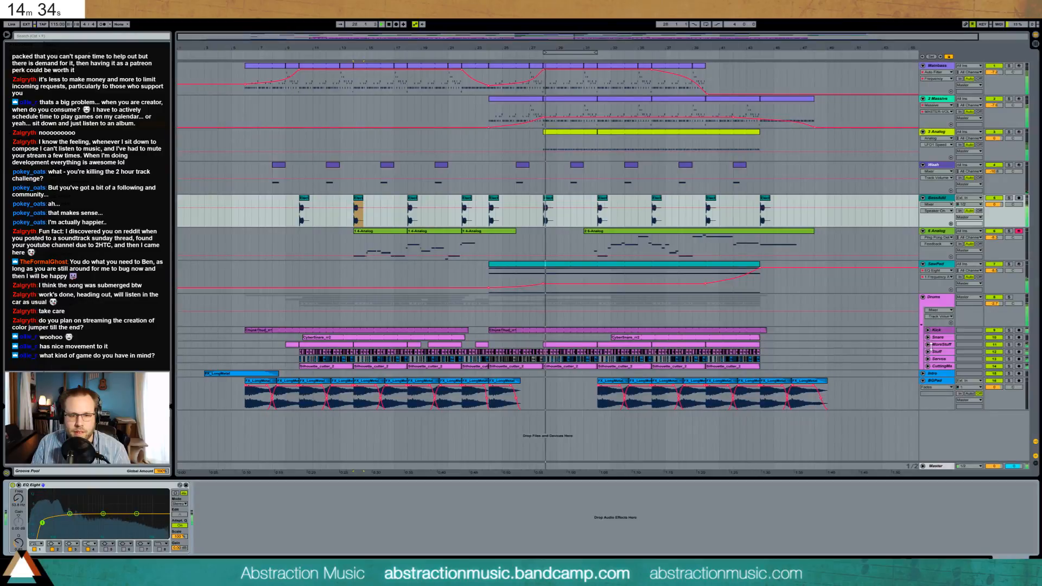
{"action": "left_click", "coordinate": [934, 346]}
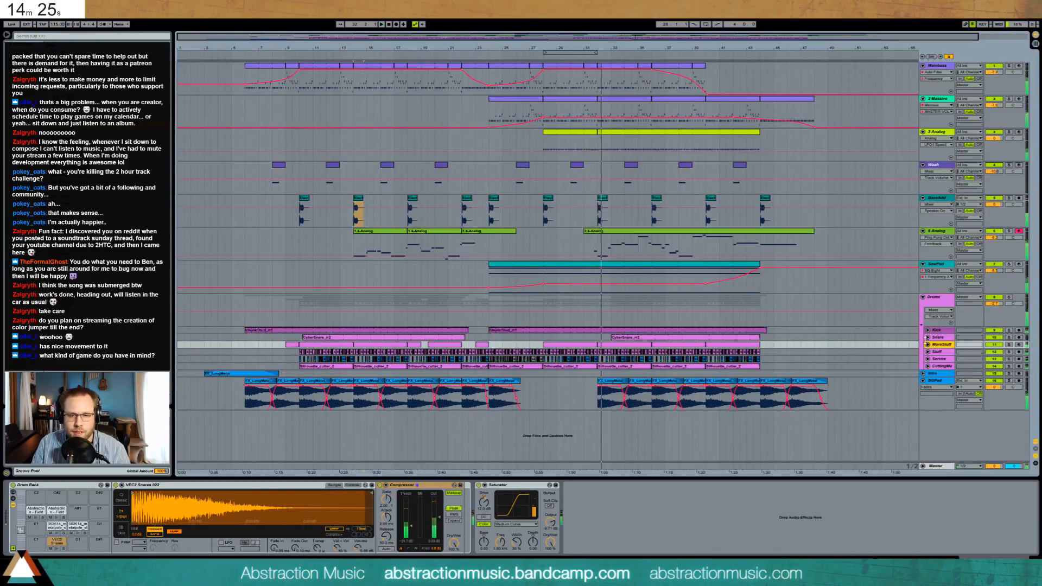
{"action": "left_click", "coordinate": [934, 299]}
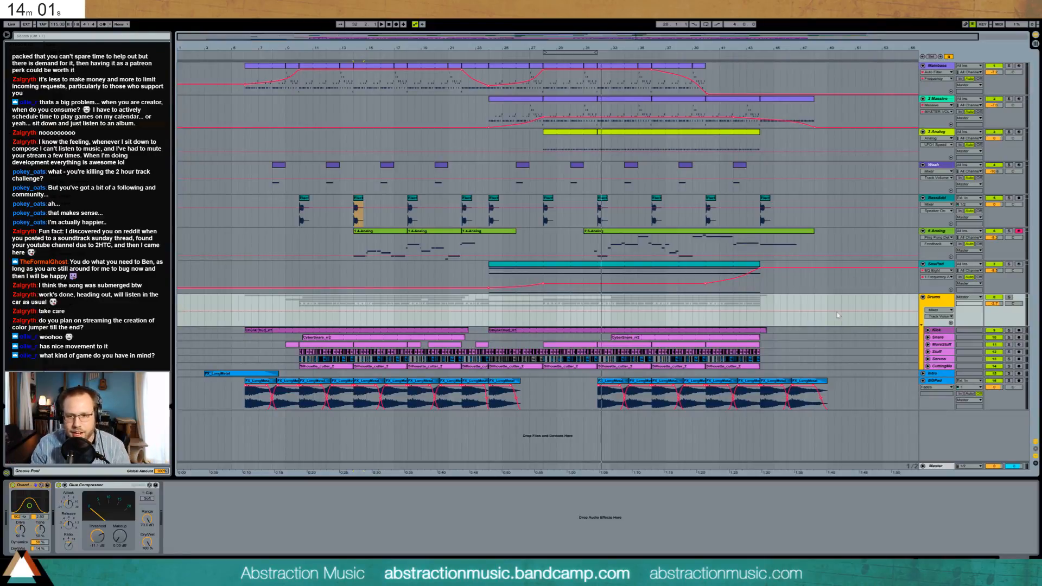
{"action": "left_click", "coordinate": [937, 337]}
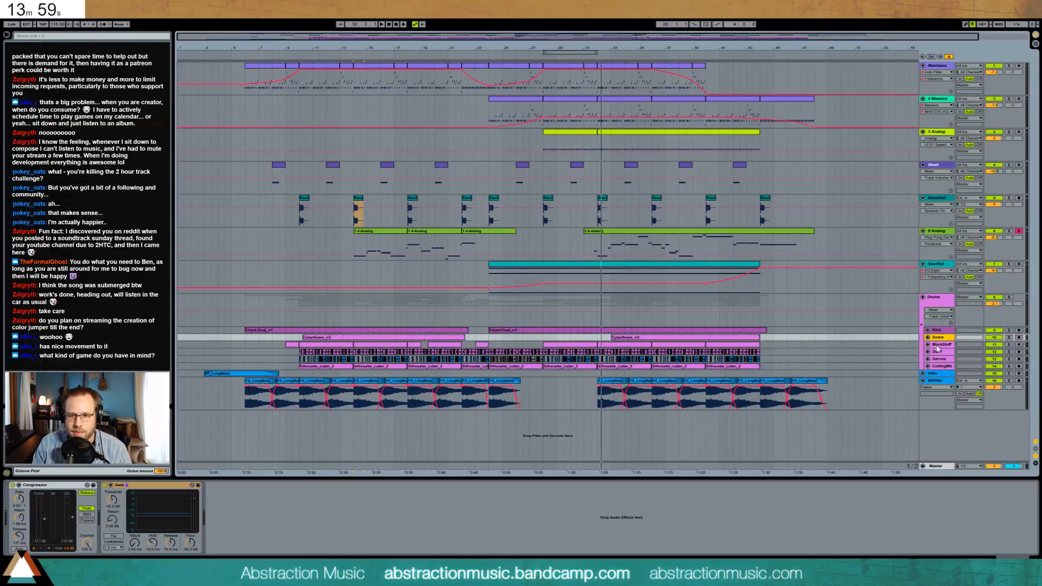
{"action": "left_click", "coordinate": [927, 344]}
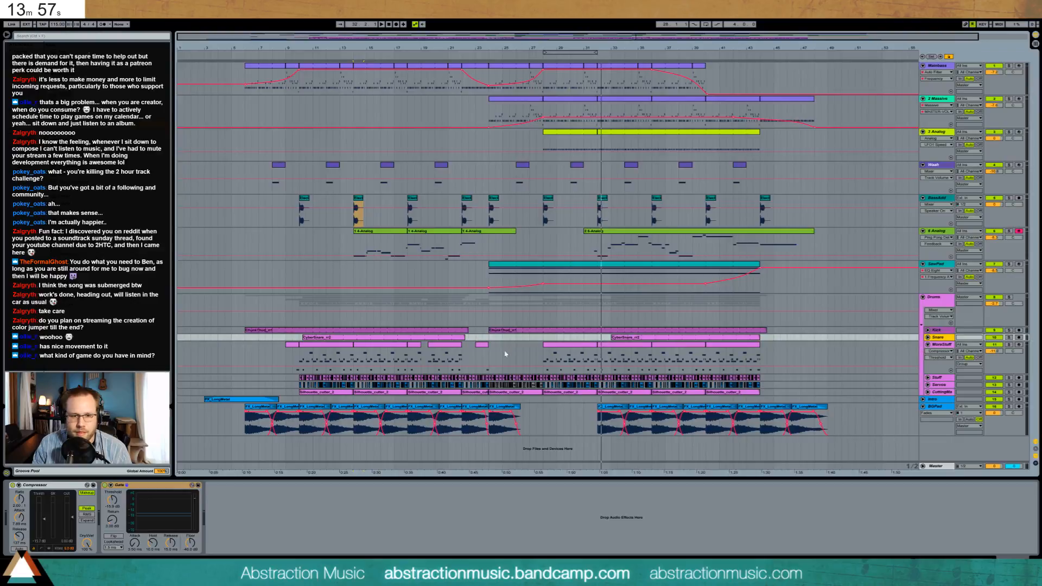
Load a closed hi-hat sample onto an empty pad of the MoreStuff Drum Rack.
{"action": "left_click", "coordinate": [545, 345]}
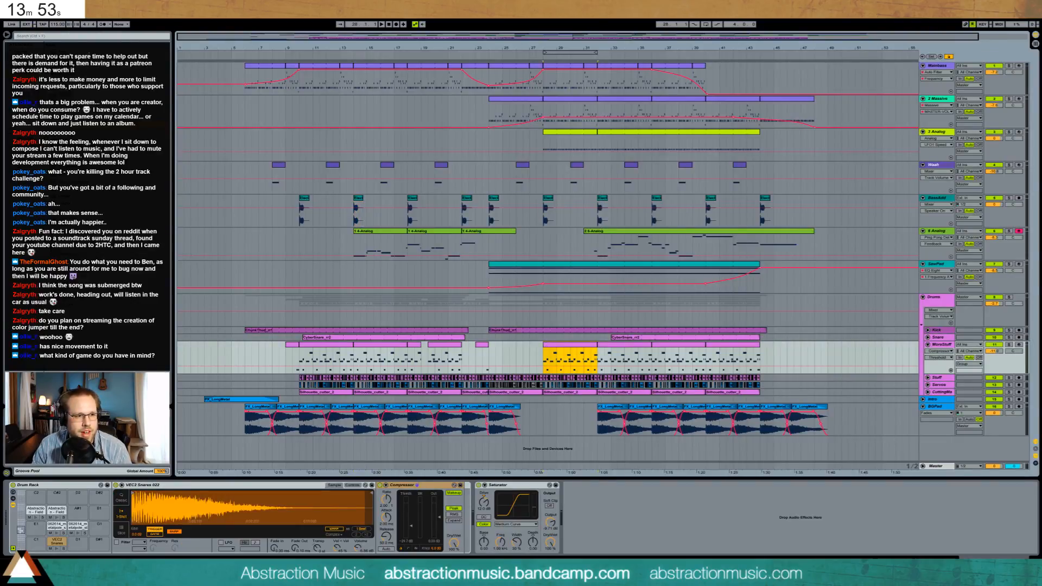
{"action": "left_click", "coordinate": [89, 54]}
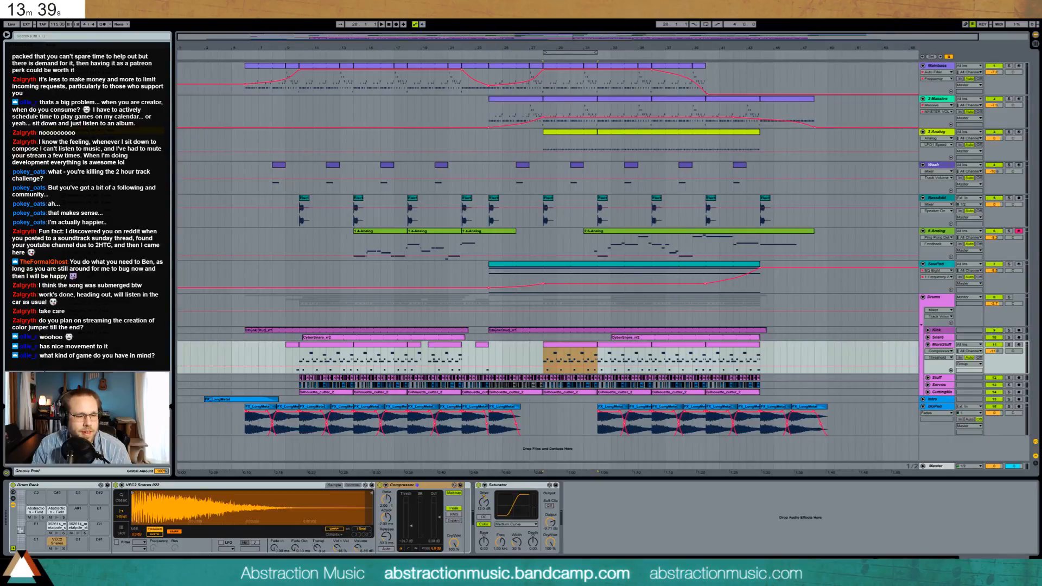
{"action": "left_click", "coordinate": [22, 494]}
{"action": "left_click", "coordinate": [21, 531]}
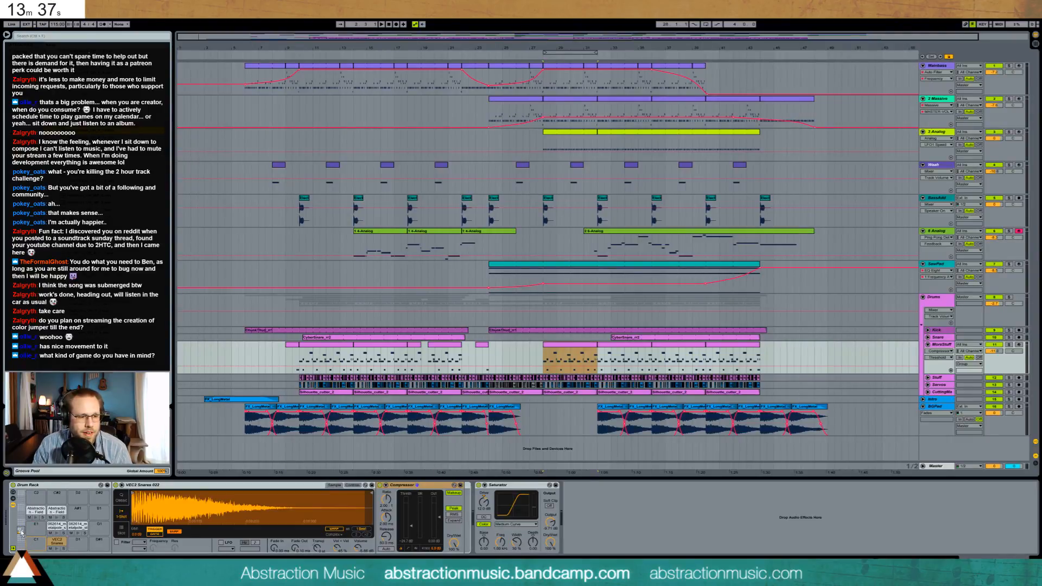
{"action": "left_click_drag", "start_coordinate": [36, 495], "coordinate": [36, 496]}
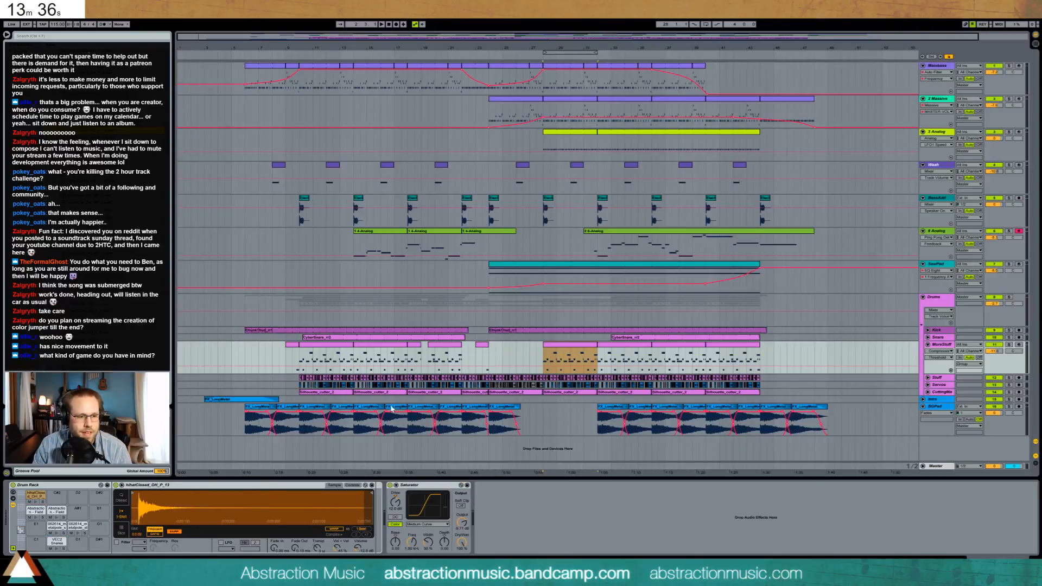
Add two eighth-note closed hi-hats at the start of the bar 28 MoreStuff clip, duplicate the pair four times and play it.
{"action": "double_click", "coordinate": [576, 348]}
{"action": "left_click", "coordinate": [155, 392]}
{"action": "left_click_drag", "start_coordinate": [154, 391], "coordinate": [203, 390]}
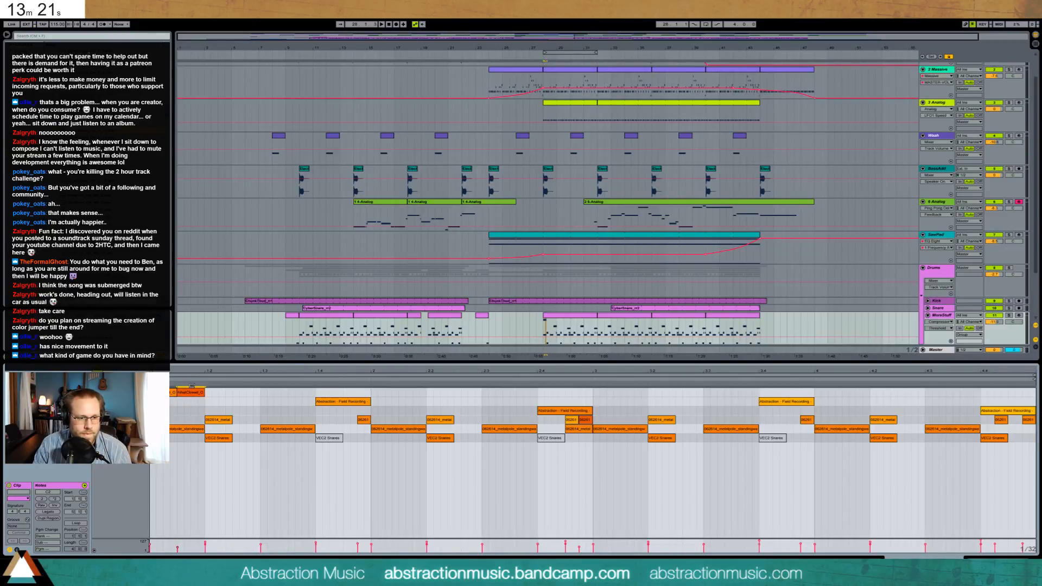
{"action": "key", "text": "ctrl+d"}
{"action": "key", "text": "ctrl+d"}
{"action": "key", "text": "ctrl+d"}
{"action": "key", "text": "ctrl+d"}
{"action": "key", "text": "space"}
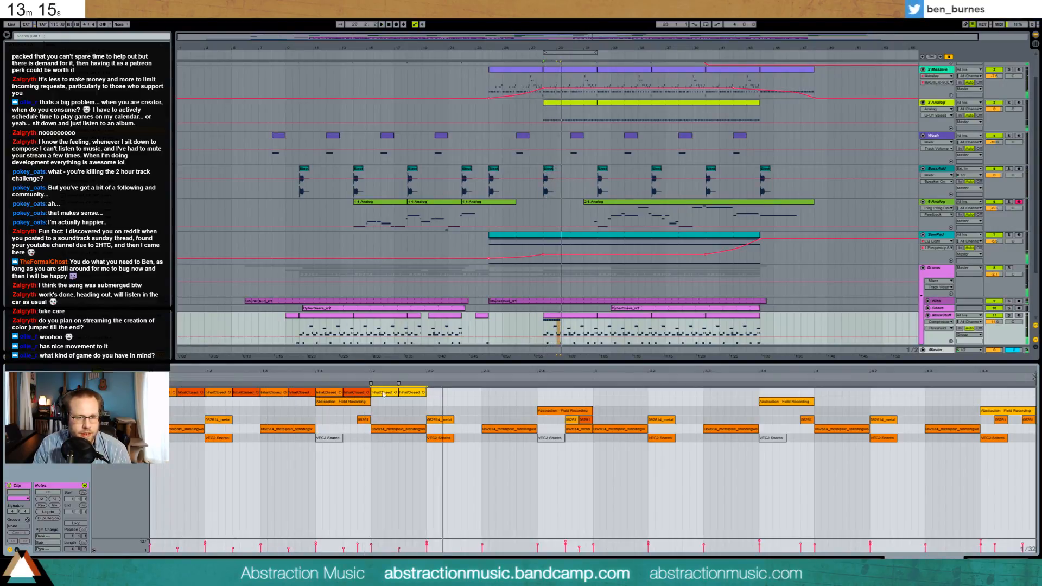
Adjust the off-beat closed hi-hat velocity in the bar 28 clip and play it with MoreStuff soloed.
{"action": "left_click", "coordinate": [131, 392]}
{"action": "left_click_drag", "start_coordinate": [176, 549], "coordinate": [177, 546]}
{"action": "key", "text": "space"}
{"action": "key", "text": "space"}
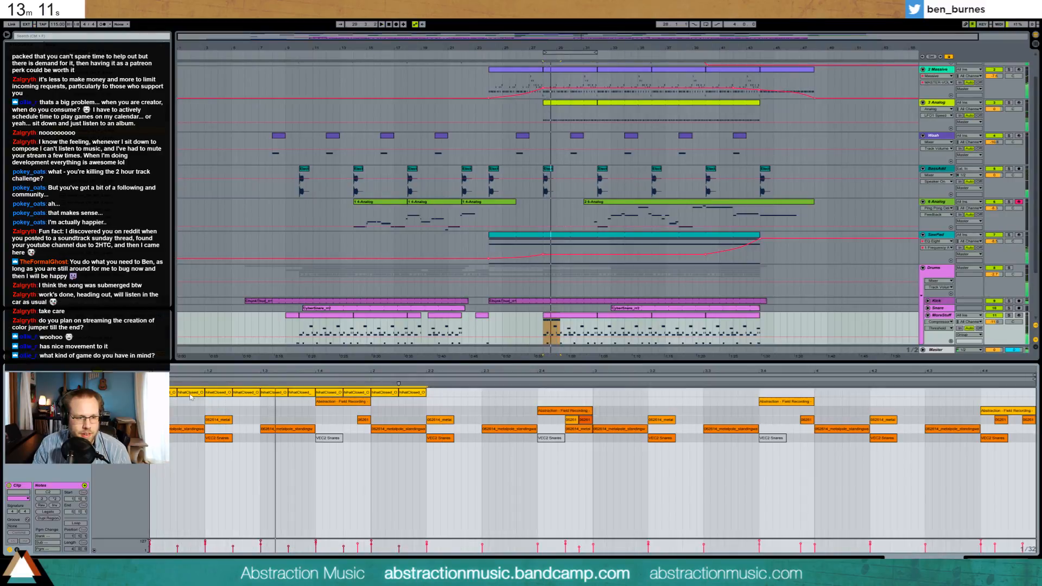
{"action": "left_click", "coordinate": [187, 392]}
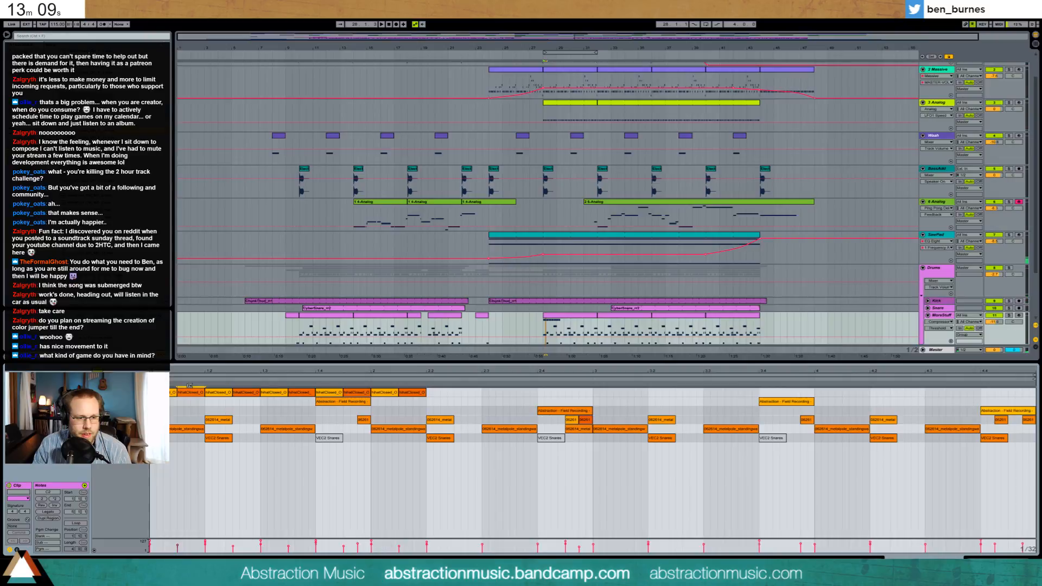
{"action": "left_click", "coordinate": [1008, 314]}
{"action": "key", "text": "space"}
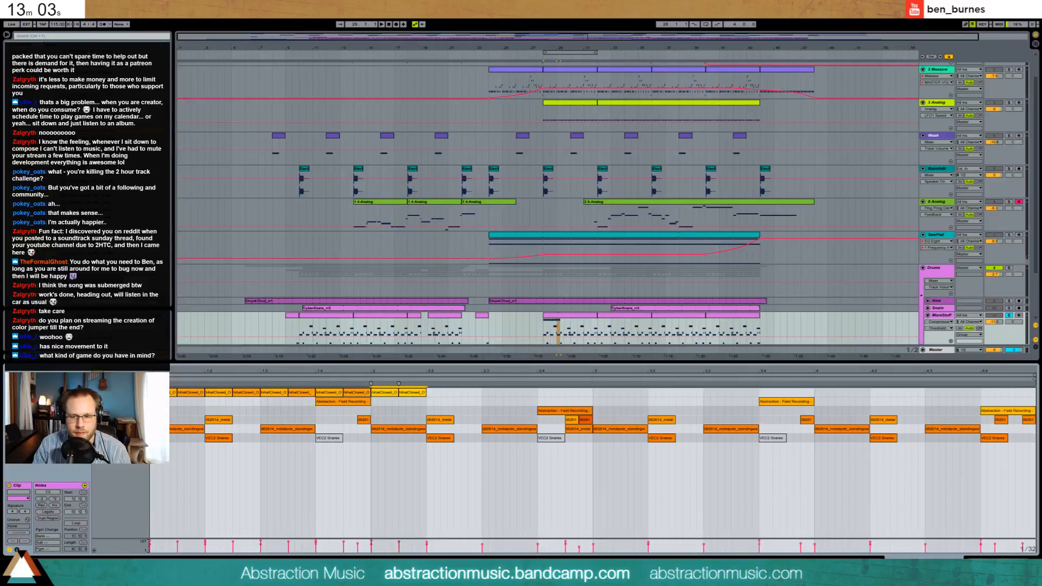
Reopen the bar 28 MoreStuff clip and duplicate its whole opening run of closed hi-hat notes twice.
{"action": "key", "text": "shift+Tab"}
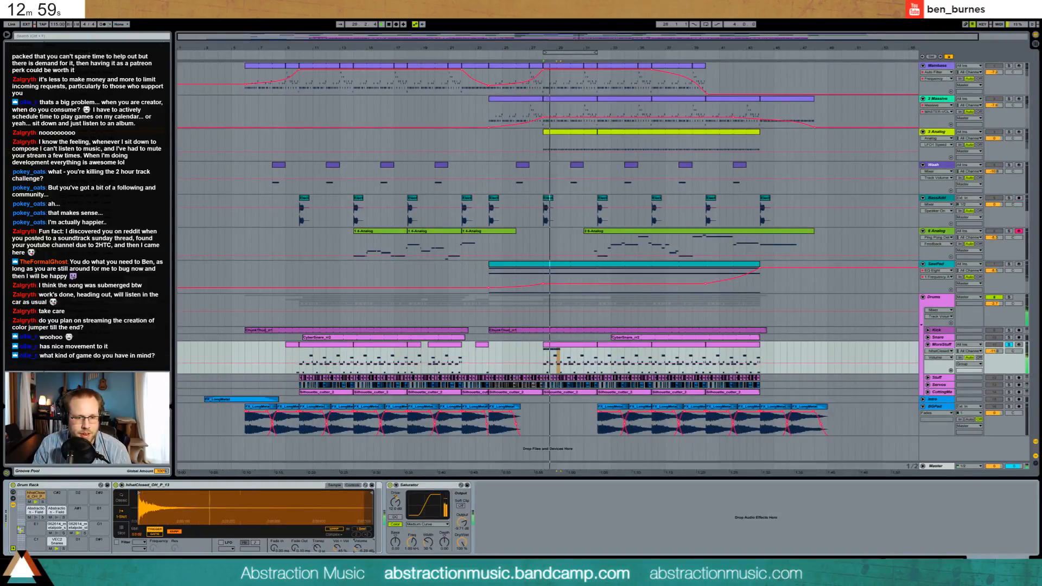
{"action": "double_click", "coordinate": [563, 357]}
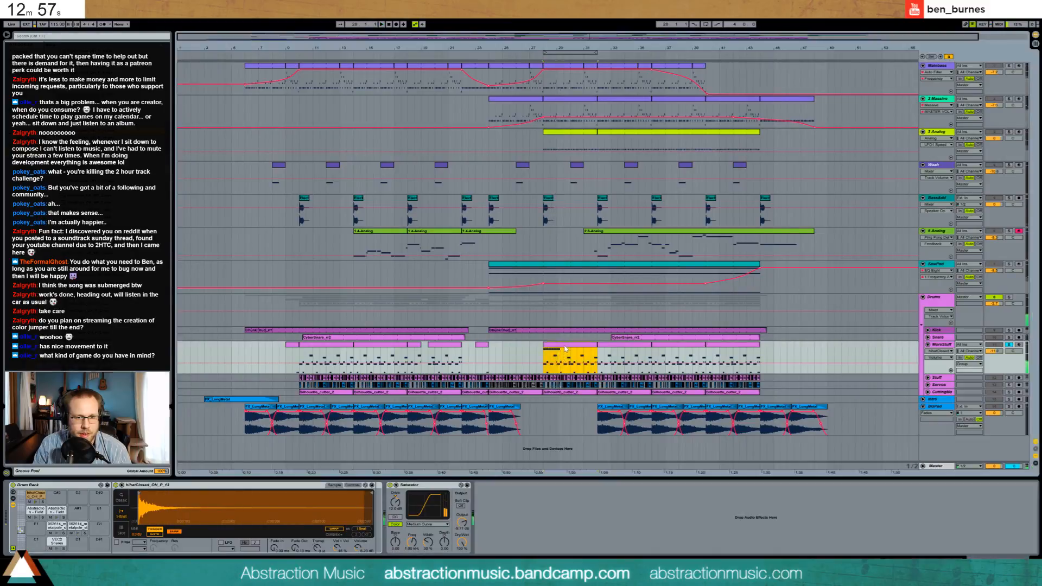
{"action": "left_click", "coordinate": [408, 395]}
{"action": "left_click", "coordinate": [174, 394], "text": "shift"}
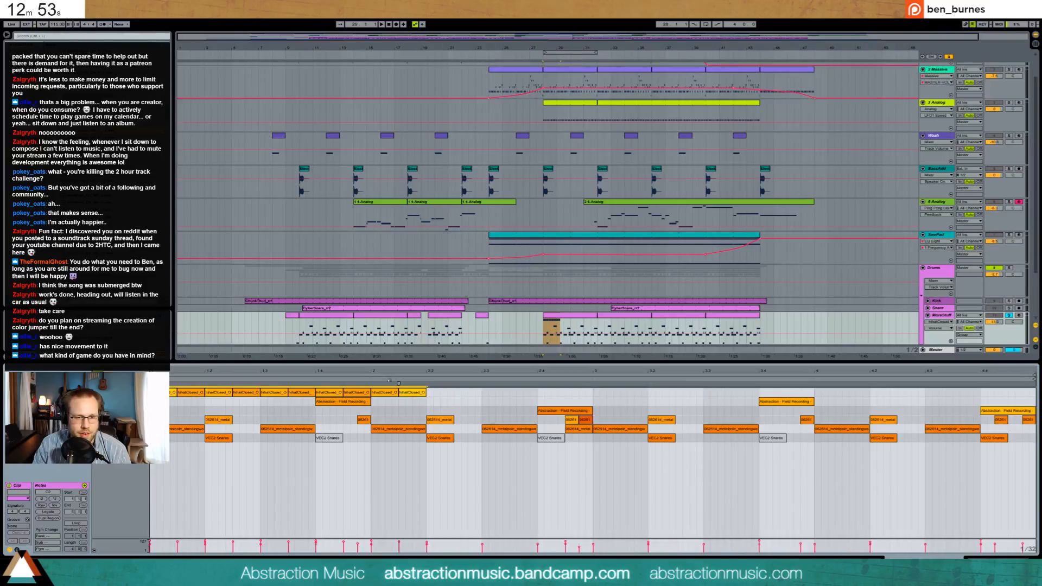
{"action": "left_click_drag", "start_coordinate": [435, 394], "coordinate": [154, 393]}
{"action": "key", "text": "ctrl+d"}
{"action": "key", "text": "ctrl+z"}
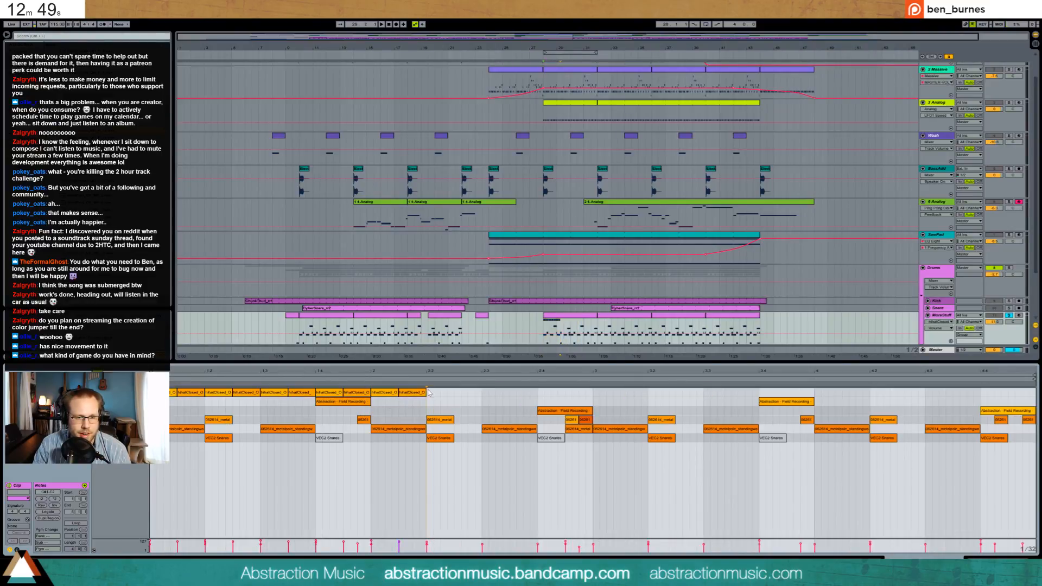
{"action": "key", "text": "ctrl+d"}
{"action": "key", "text": "ctrl+d"}
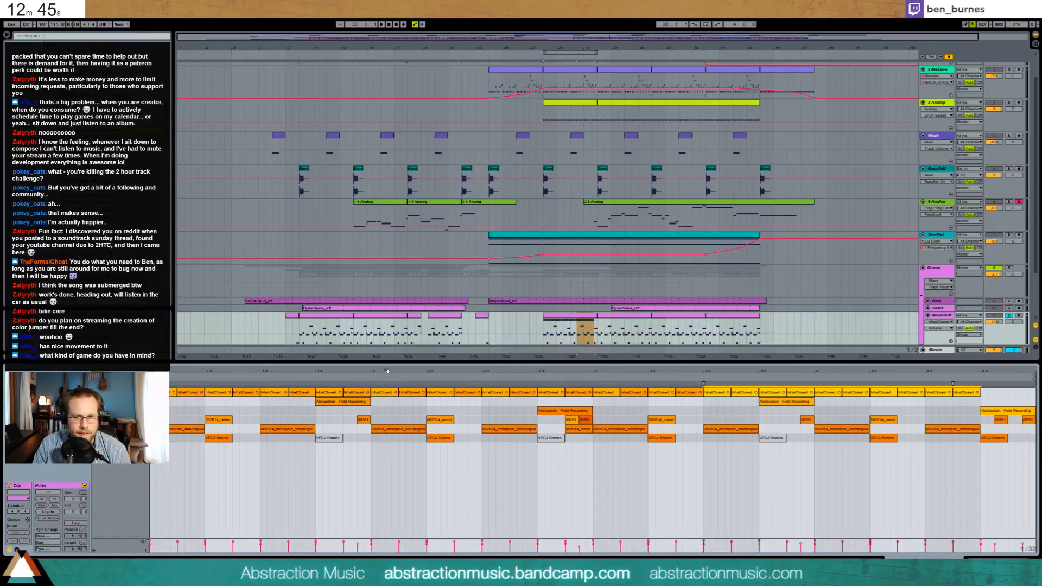
Duplicate the closed hi-hat run once more and delete the notes that extend past the end of the clip.
{"action": "left_click_drag", "start_coordinate": [387, 370], "coordinate": [165, 370]}
{"action": "key", "text": "ctrl+d"}
{"action": "left_click_drag", "start_coordinate": [1028, 405], "coordinate": [827, 392]}
{"action": "key", "text": "Delete"}
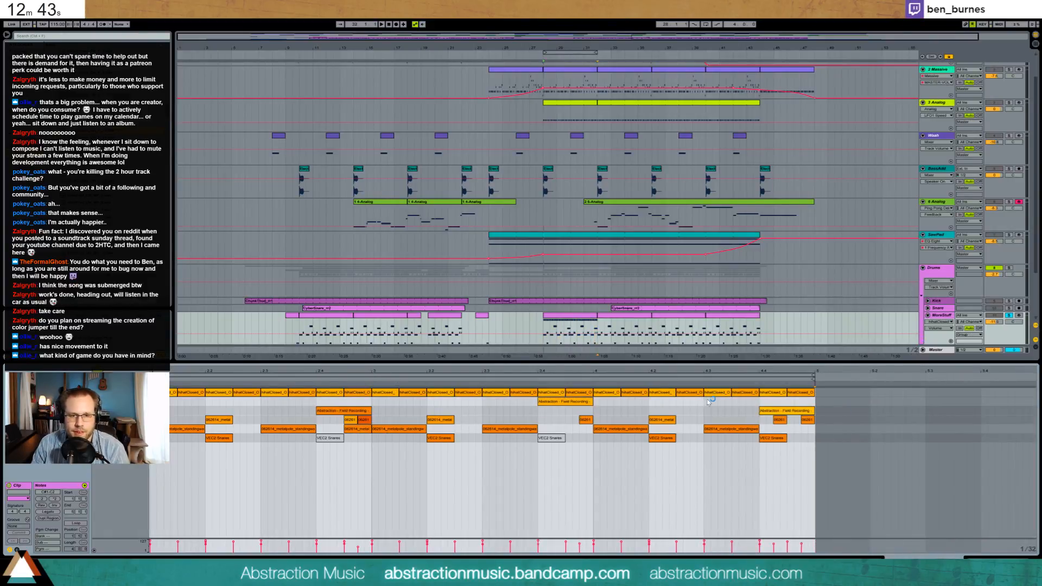
Play the new hi-hat pattern with the whole Drums group soloed.
{"action": "key", "text": "space"}
{"action": "left_click", "coordinate": [1007, 268]}
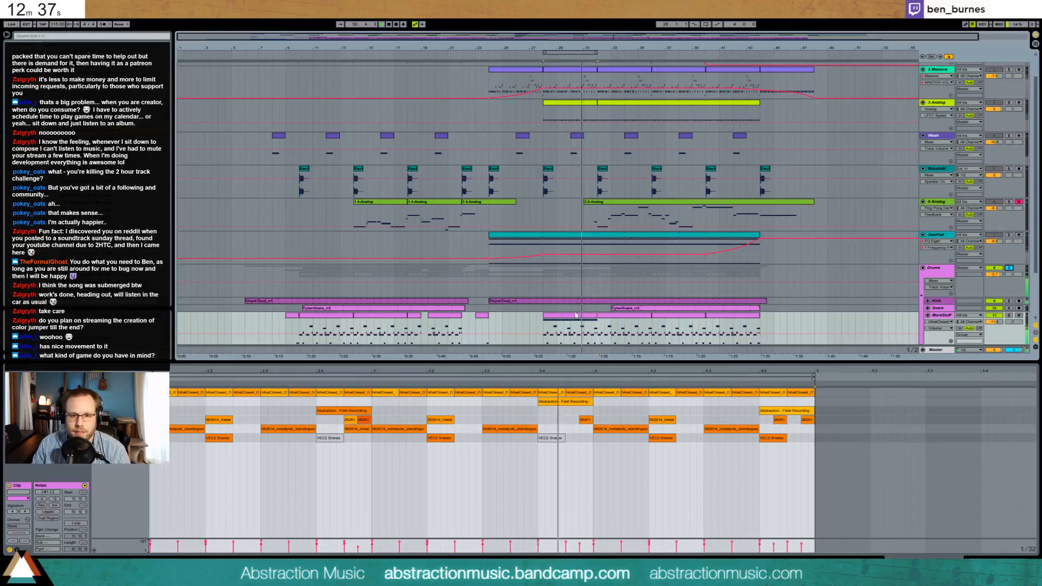
{"action": "scroll", "coordinate": [944, 263], "scroll_direction": "down", "scroll_amount": 2}
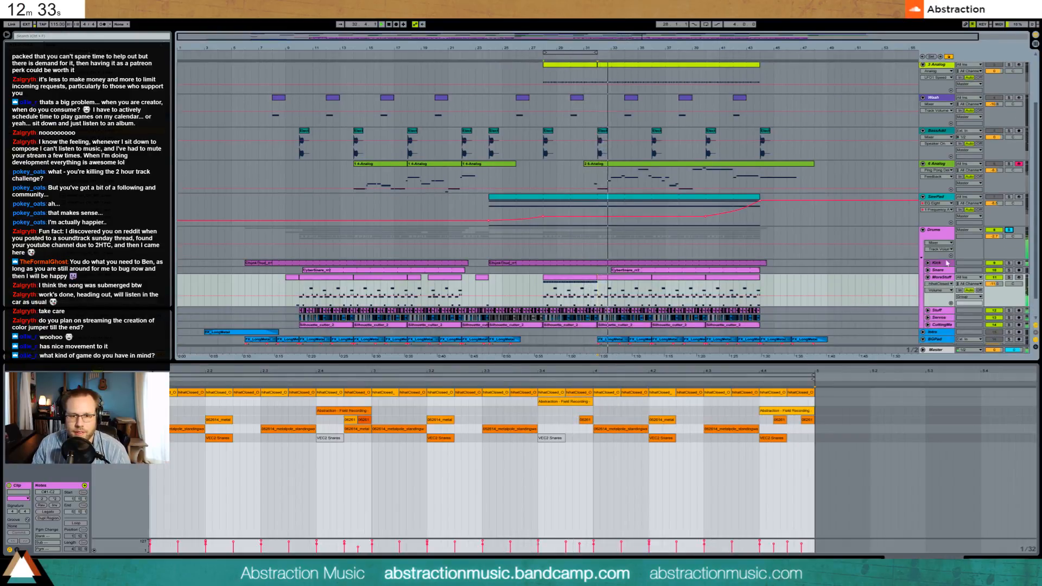
Duplicate the bar 28 MoreStuff clip with the new hi-hat pattern twice over the following clips.
{"action": "left_click", "coordinate": [591, 277]}
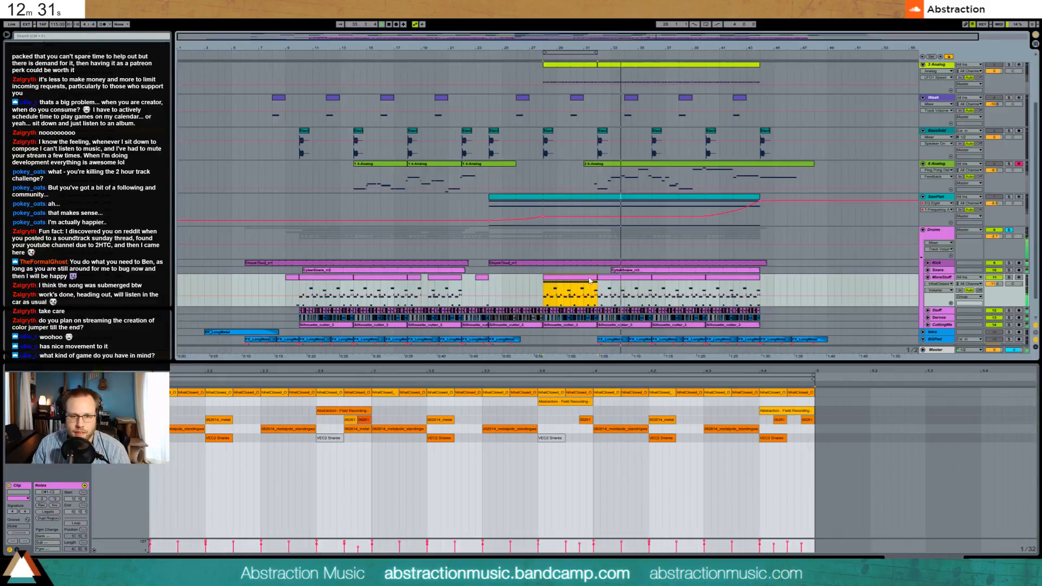
{"action": "key", "text": "ctrl+d"}
{"action": "key", "text": "ctrl+d"}
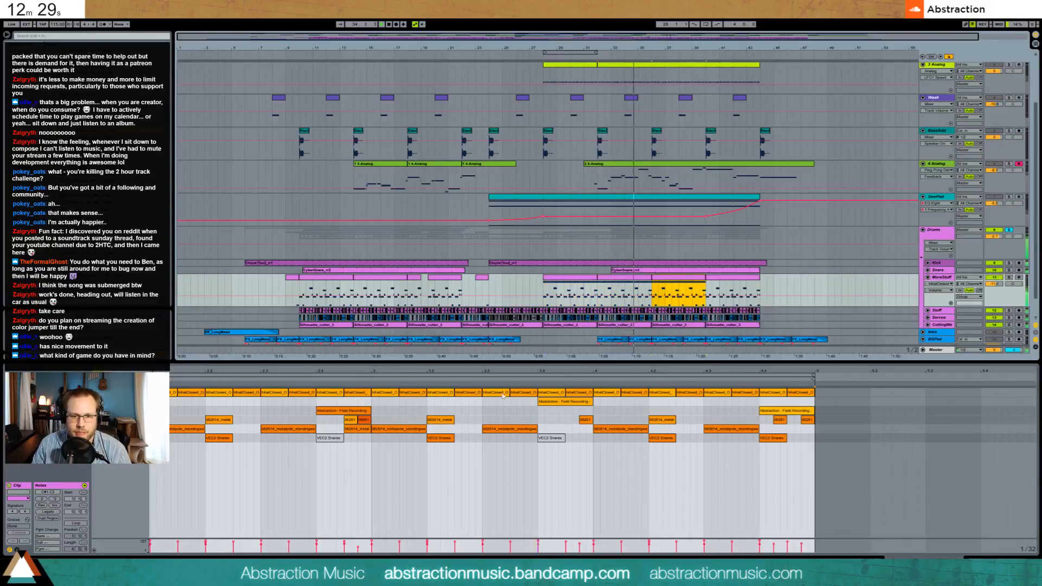
{"action": "key", "text": "minus"}
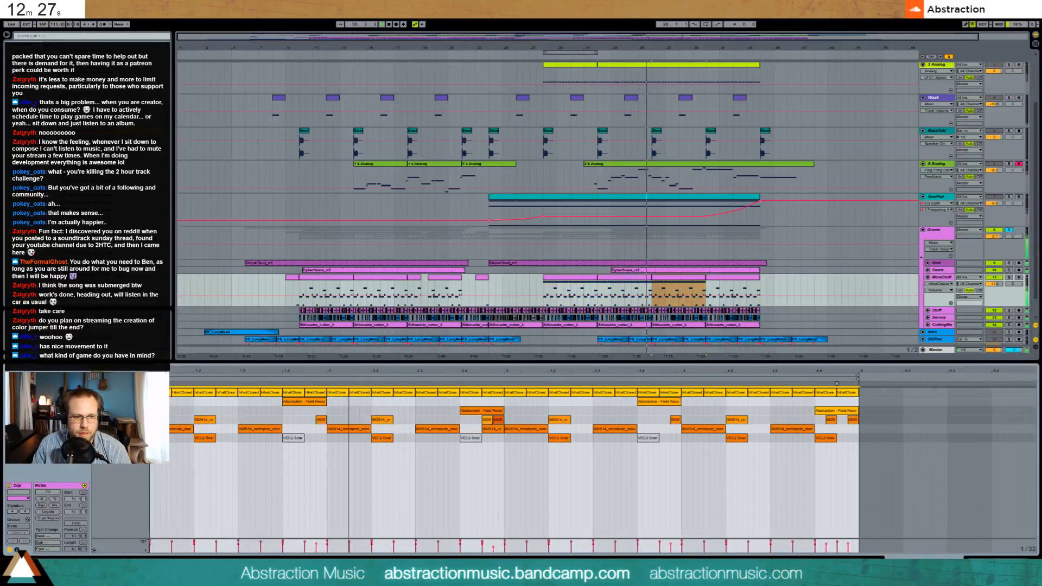
Paste the closed hi-hat notes into the last MoreStuff clip and play the full mix through the ending.
{"action": "left_click", "coordinate": [743, 280]}
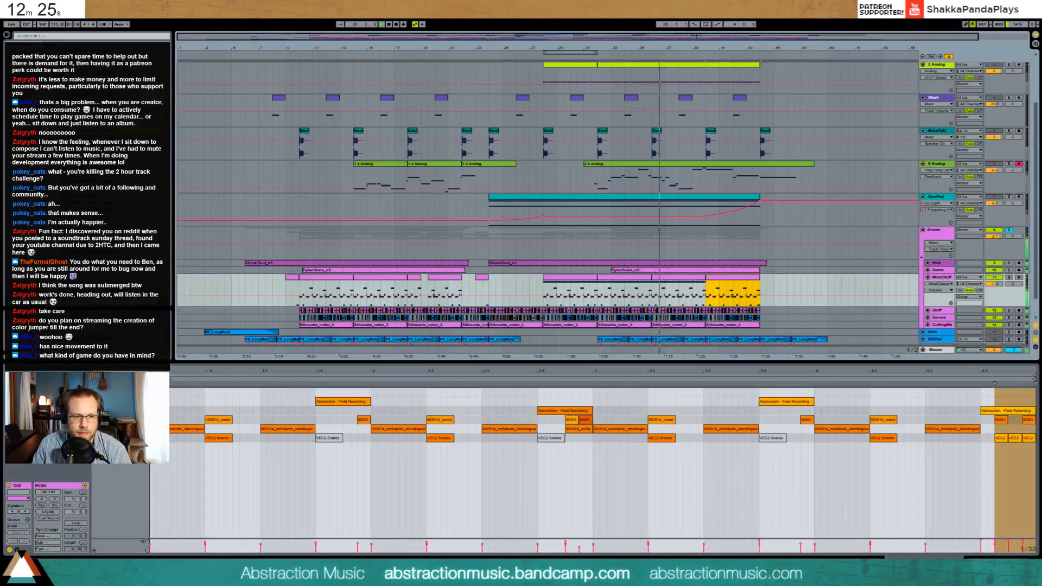
{"action": "key", "text": "ctrl+v"}
{"action": "key", "text": "space"}
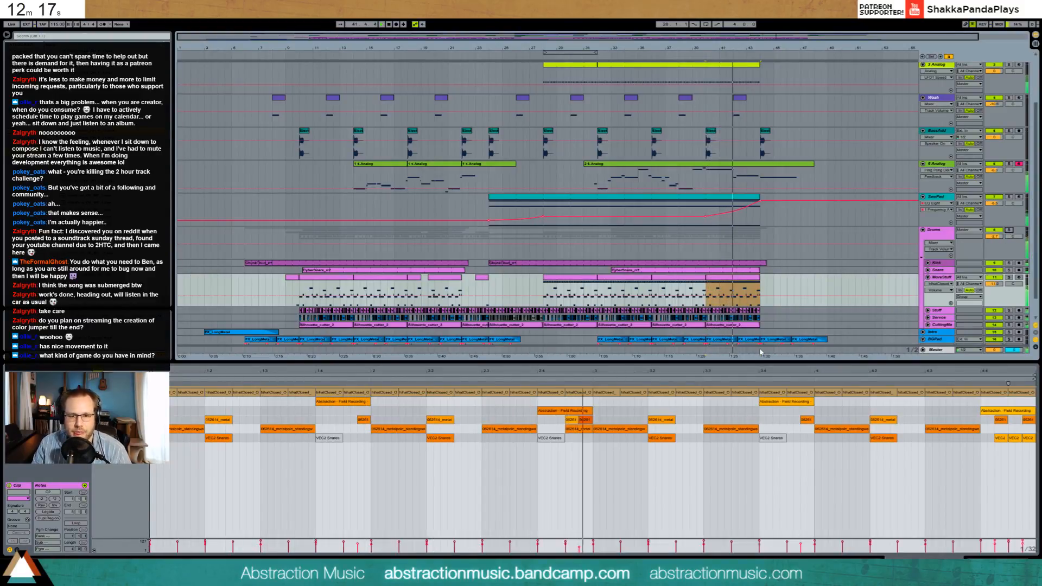
{"action": "left_click", "coordinate": [725, 463]}
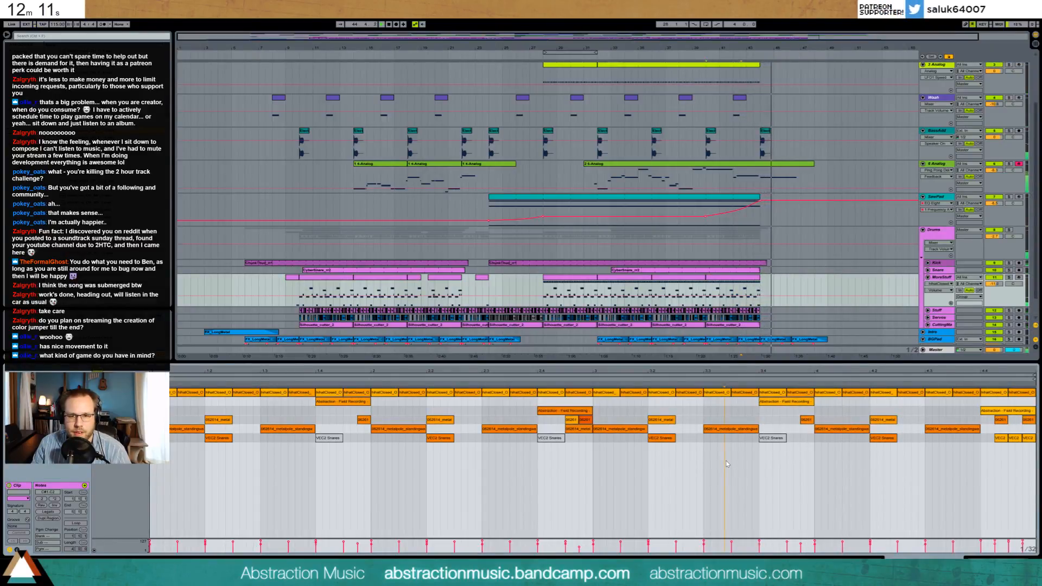
{"action": "key", "text": "shift+Tab"}
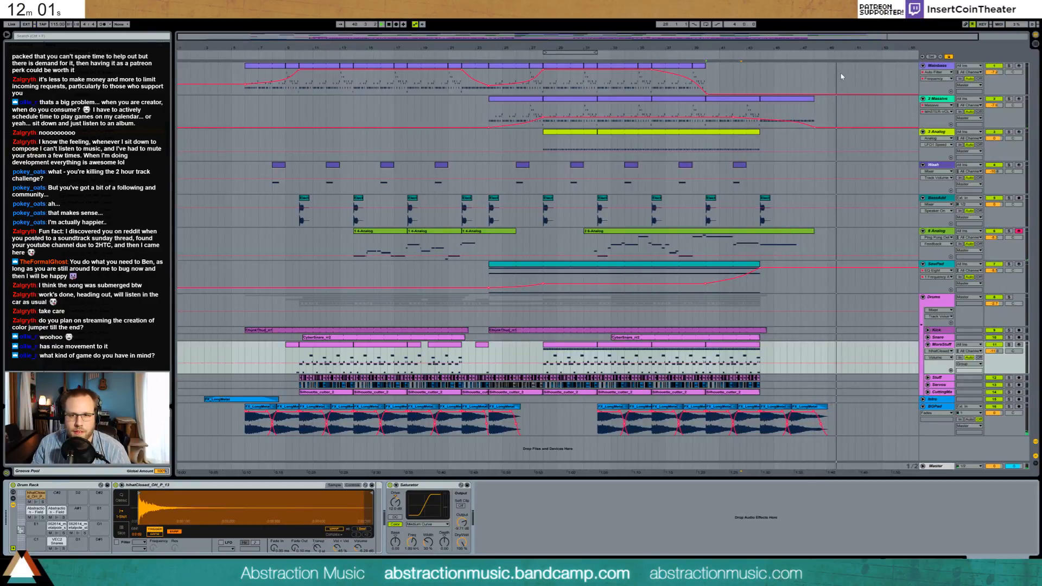
Loop four bars from bar 32 and play them with Mainbass soloed, adding 2 Massive to the solo in the session mixer.
{"action": "left_click_drag", "start_coordinate": [842, 85], "coordinate": [206, 85]}
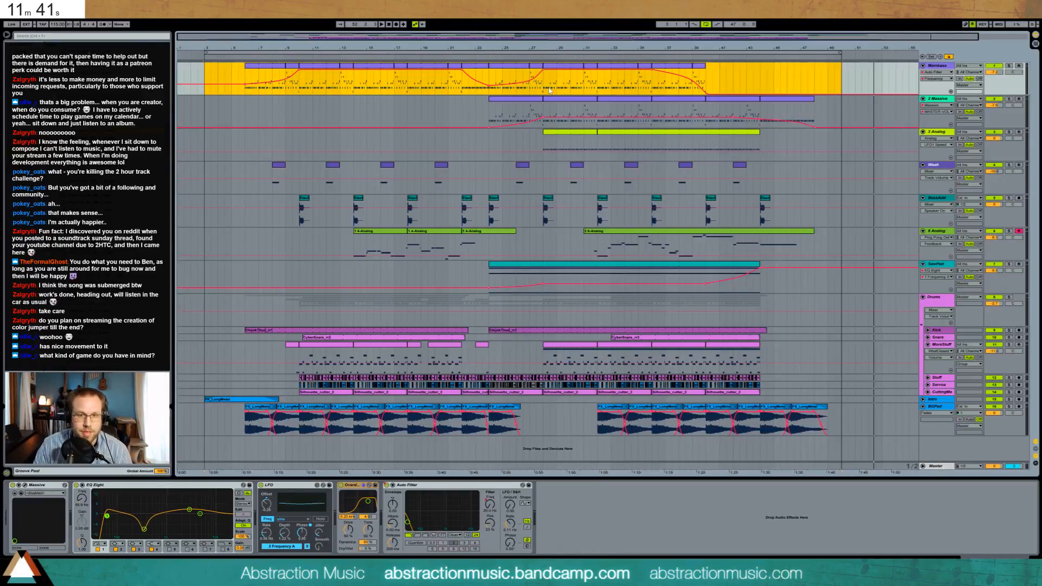
{"action": "left_click_drag", "start_coordinate": [598, 89], "coordinate": [653, 92]}
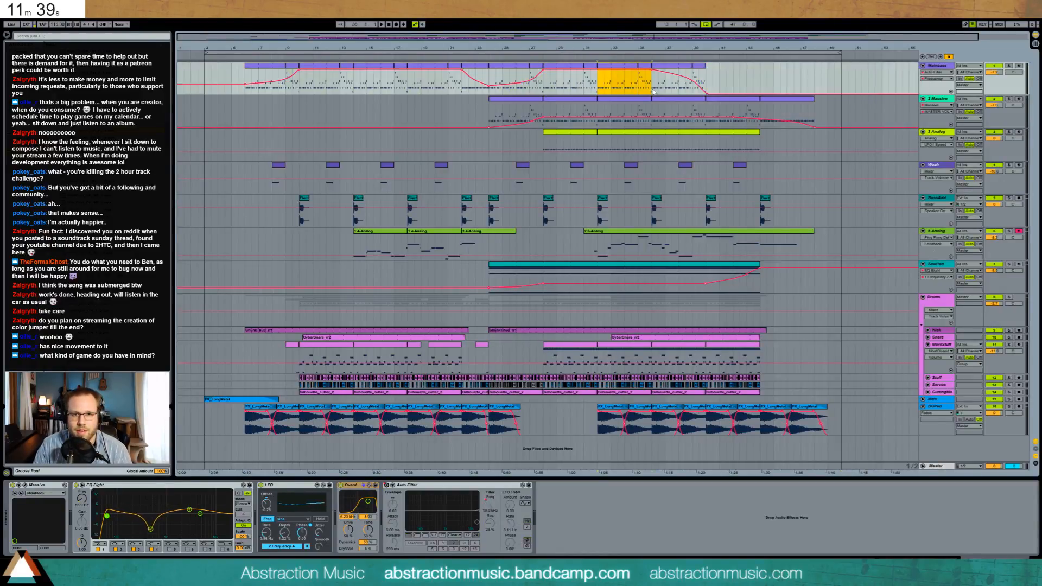
{"action": "key", "text": "ctrl+l"}
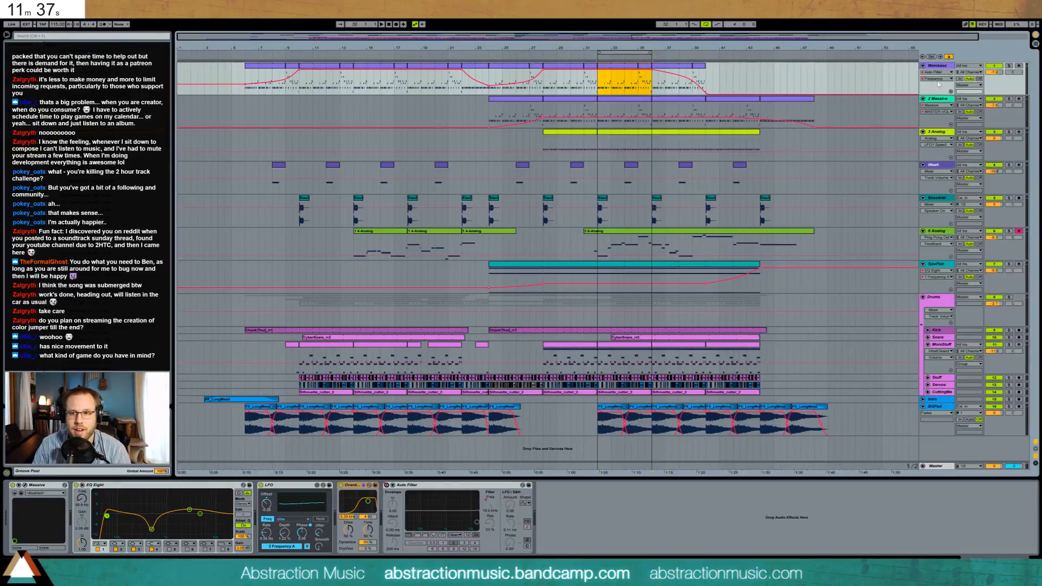
{"action": "left_click", "coordinate": [1007, 66]}
{"action": "key", "text": "space"}
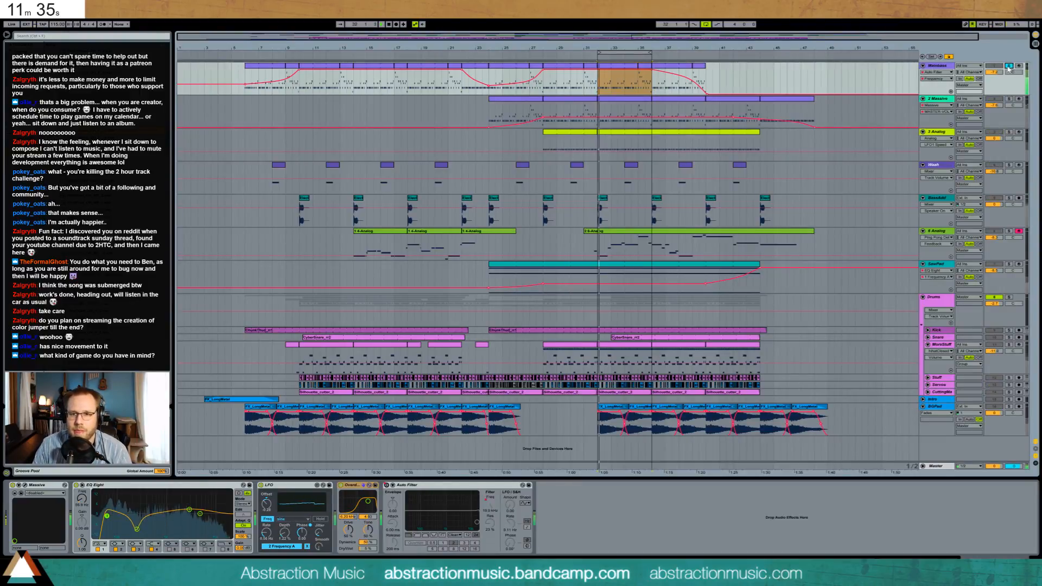
{"action": "key", "text": "Tab"}
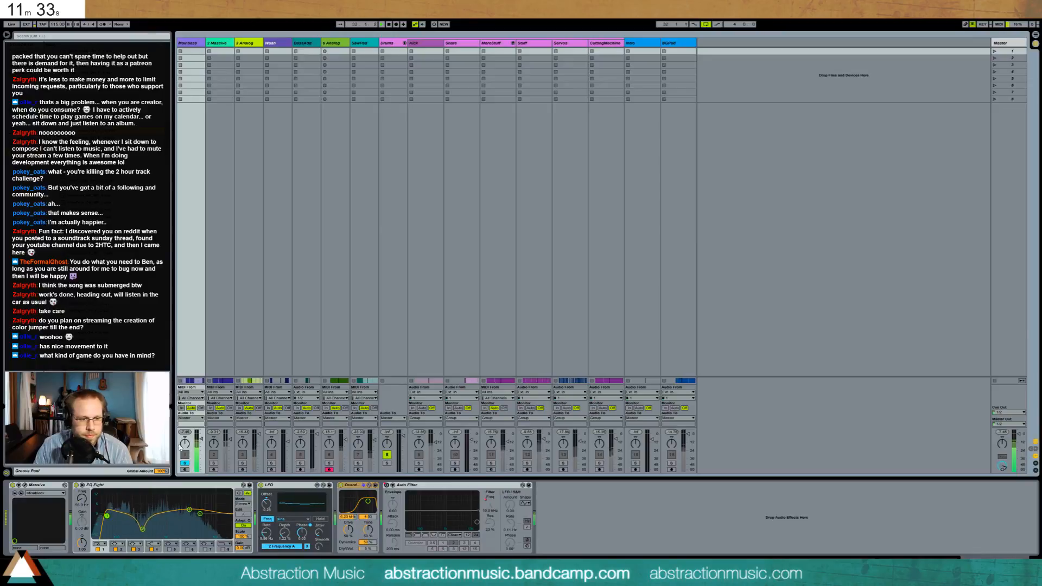
{"action": "left_click", "coordinate": [214, 463]}
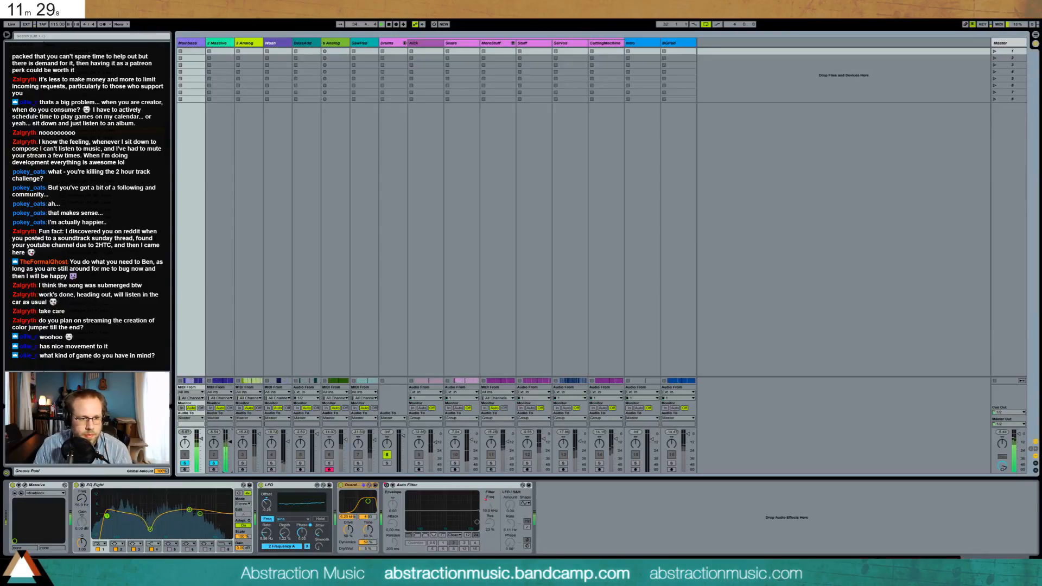
Solo only 3 Analog and move its EQ Eight low-cut band to a lower frequency.
{"action": "left_click", "coordinate": [242, 463]}
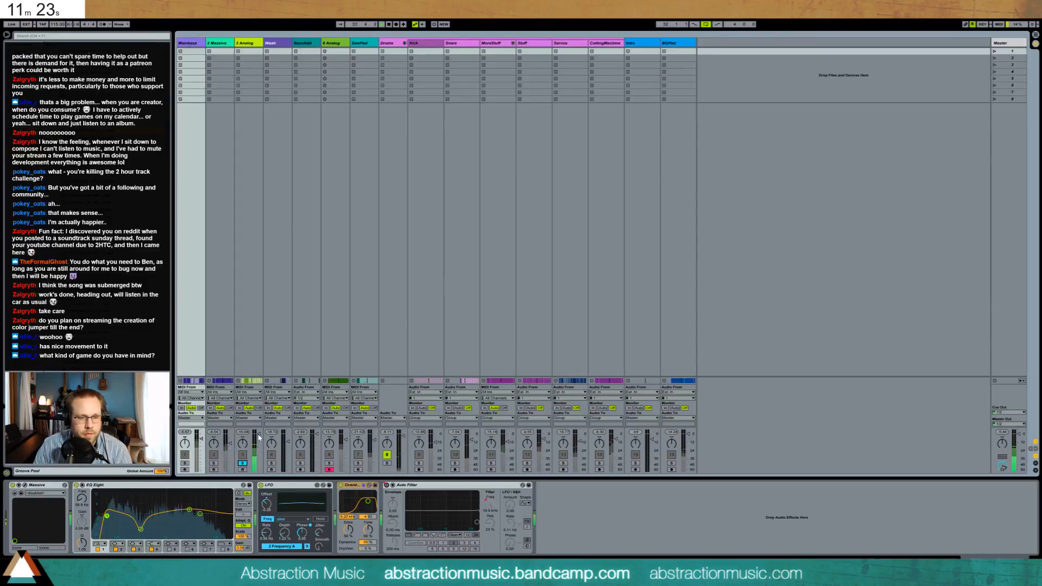
{"action": "left_click", "coordinate": [248, 331]}
{"action": "mouse_move", "coordinate": [461, 525]}
{"action": "left_mouse_down"}
{"action": "mouse_move", "coordinate": [451, 512]}
{"action": "mouse_move", "coordinate": [430, 512]}
{"action": "mouse_move", "coordinate": [461, 516]}
{"action": "mouse_move", "coordinate": [452, 523]}
{"action": "left_mouse_up"}
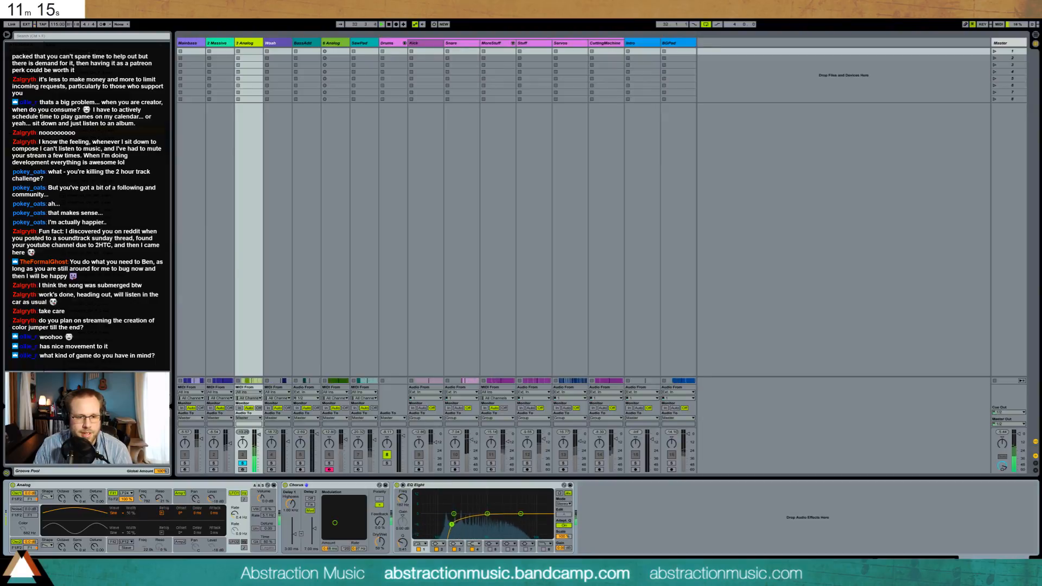
Add 2 Massive, Mainbass, Wash, the fifth track and 6 Analog to the solo one by one to check the balance.
{"action": "left_click", "coordinate": [213, 463], "text": "ctrl"}
{"action": "left_click", "coordinate": [185, 463], "text": "ctrl"}
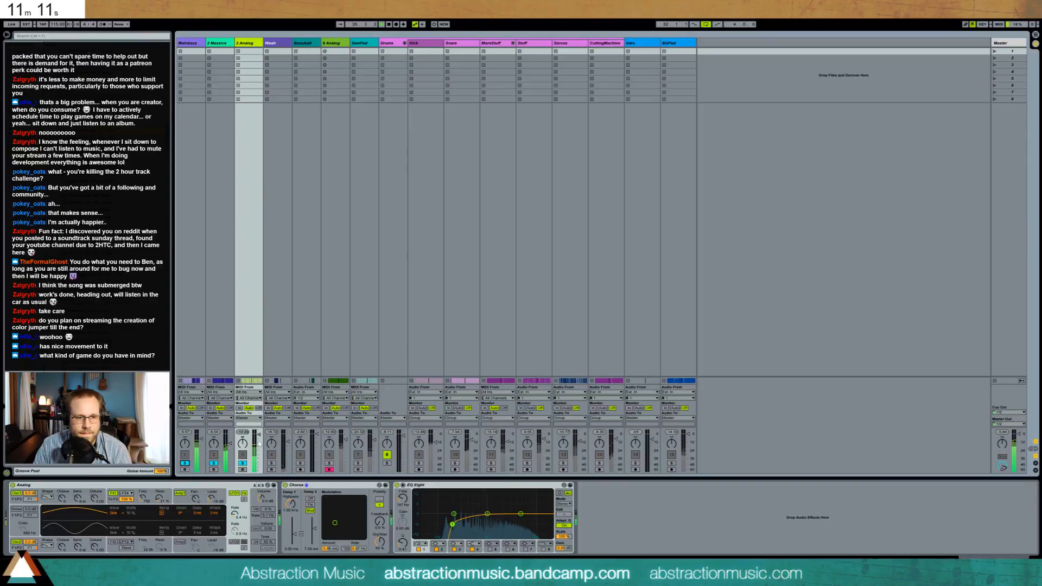
{"action": "left_click", "coordinate": [271, 463], "text": "ctrl"}
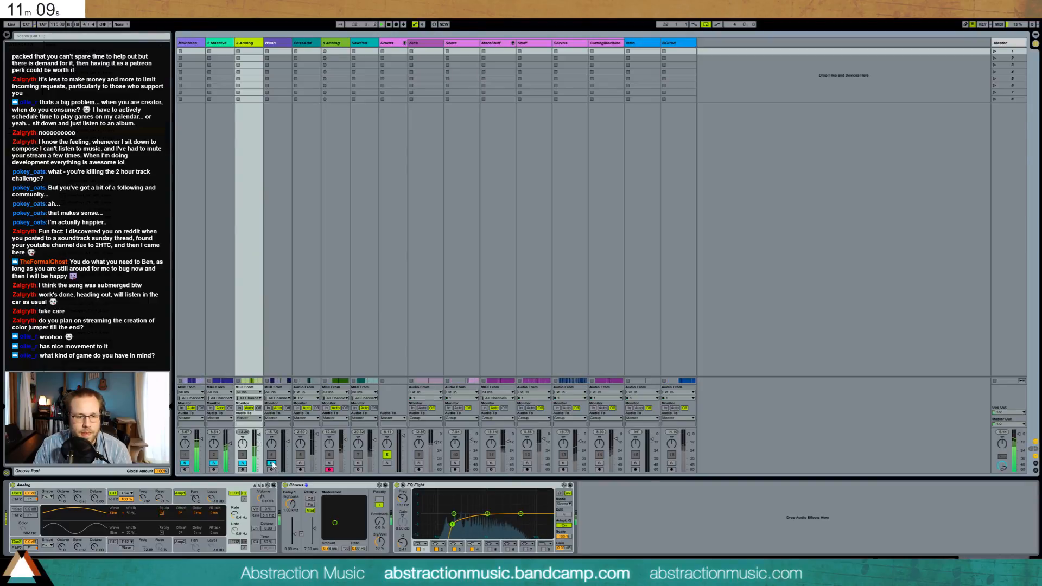
{"action": "left_click", "coordinate": [300, 462], "text": "ctrl"}
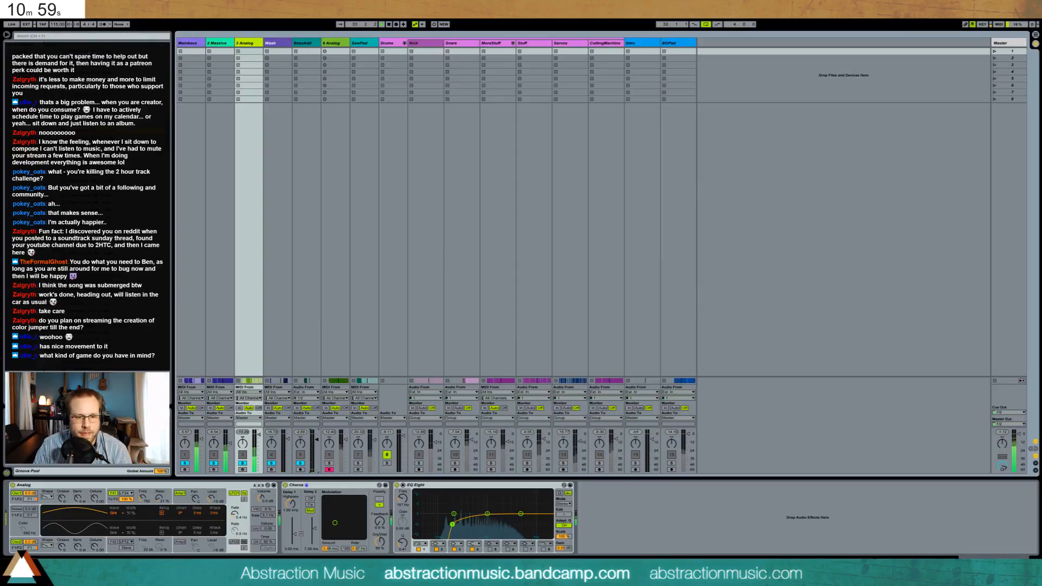
{"action": "left_click", "coordinate": [329, 464]}
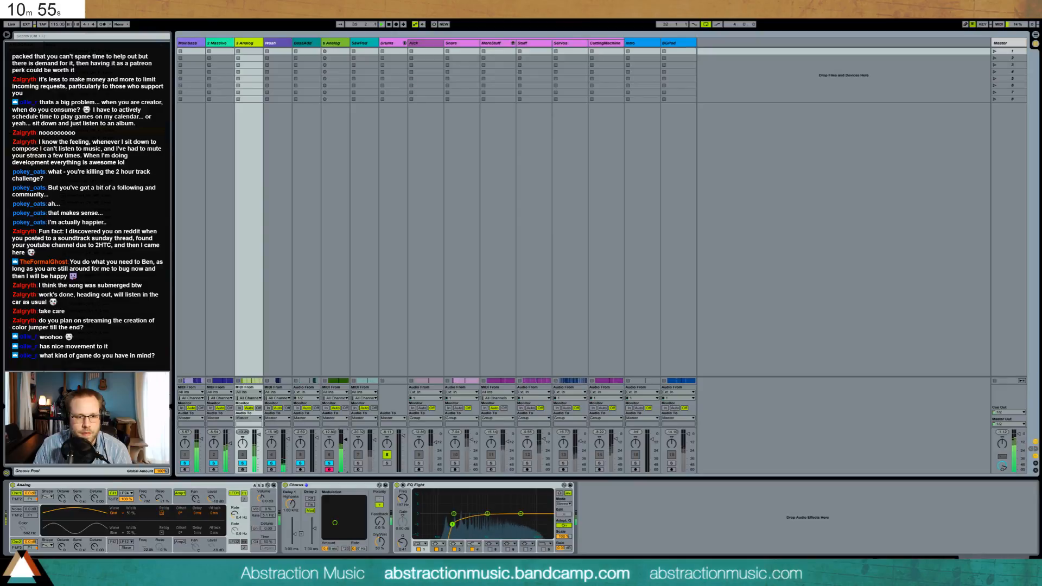
Lower the Reverb Dry/Wet on 6 Analog and audition other Amp models before returning to Rock.
{"action": "left_click", "coordinate": [333, 334]}
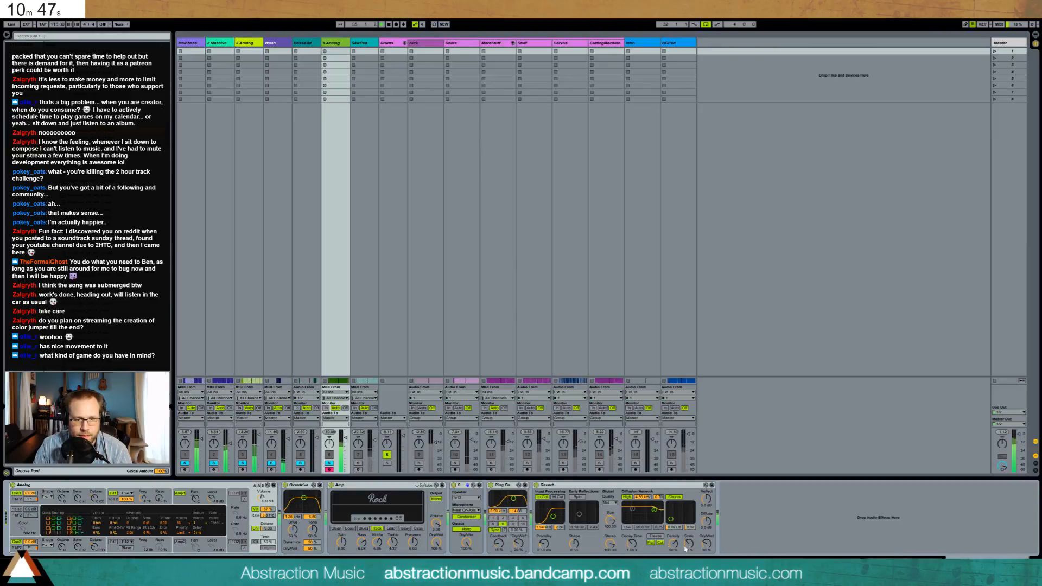
{"action": "left_click_drag", "start_coordinate": [706, 543], "coordinate": [706, 551]}
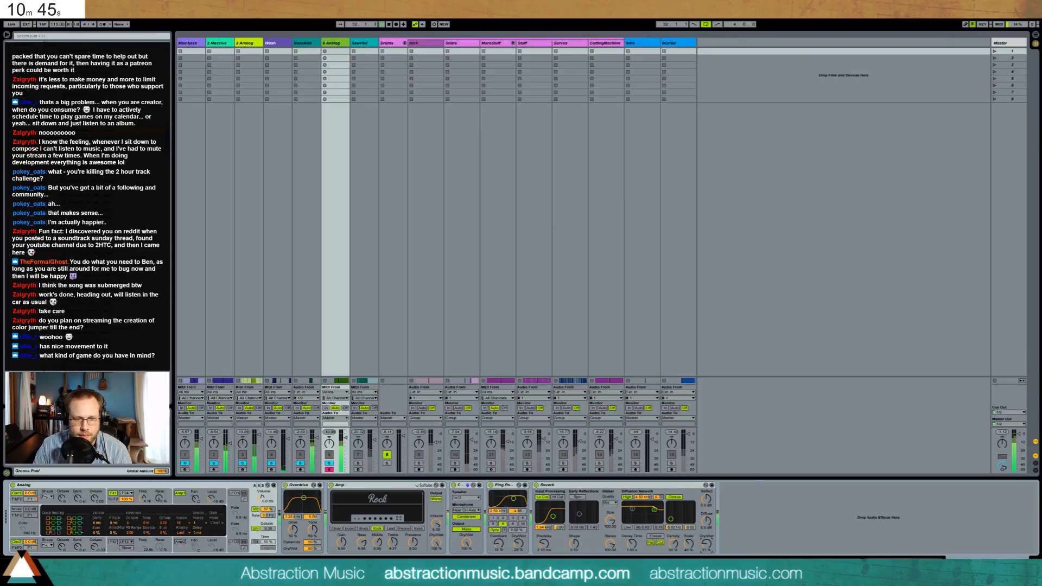
{"action": "left_click", "coordinate": [390, 529]}
{"action": "scroll", "coordinate": [382, 530], "scroll_direction": "down", "scroll_amount": 4}
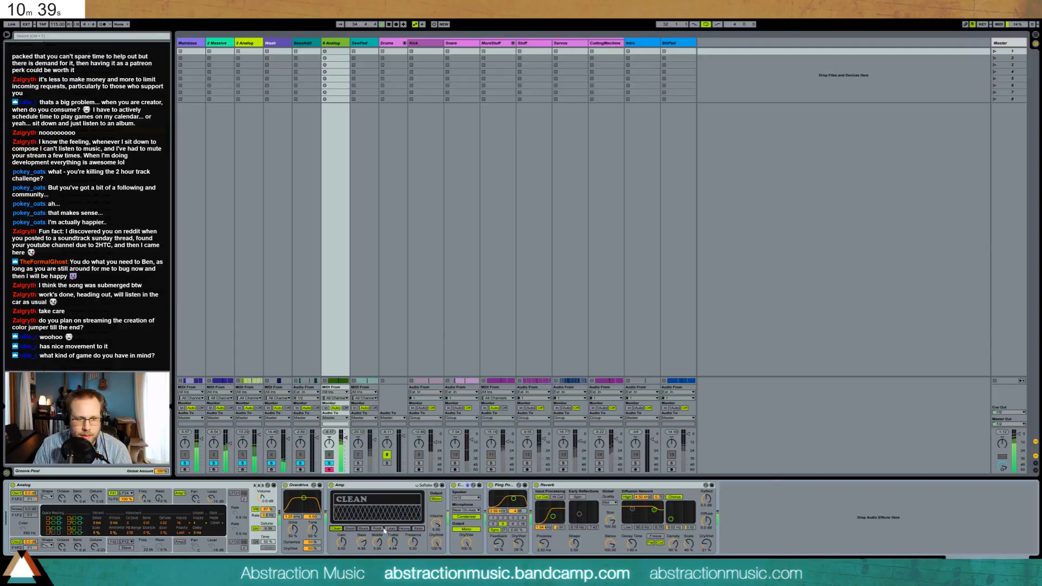
{"action": "scroll", "coordinate": [391, 531], "scroll_direction": "up", "scroll_amount": 3}
{"action": "left_click_drag", "start_coordinate": [413, 542], "coordinate": [413, 510]}
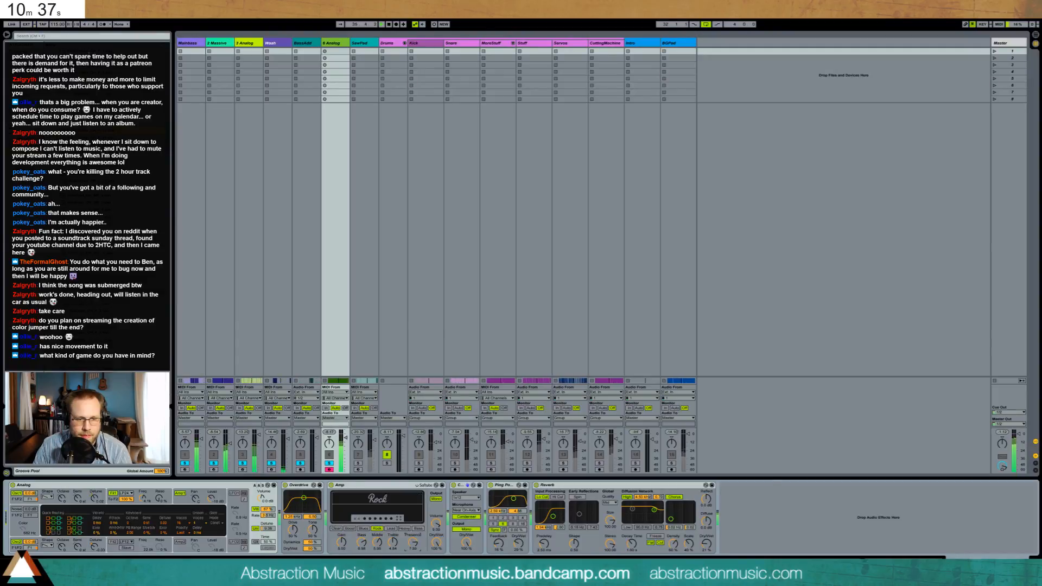
{"action": "left_click", "coordinate": [341, 543]}
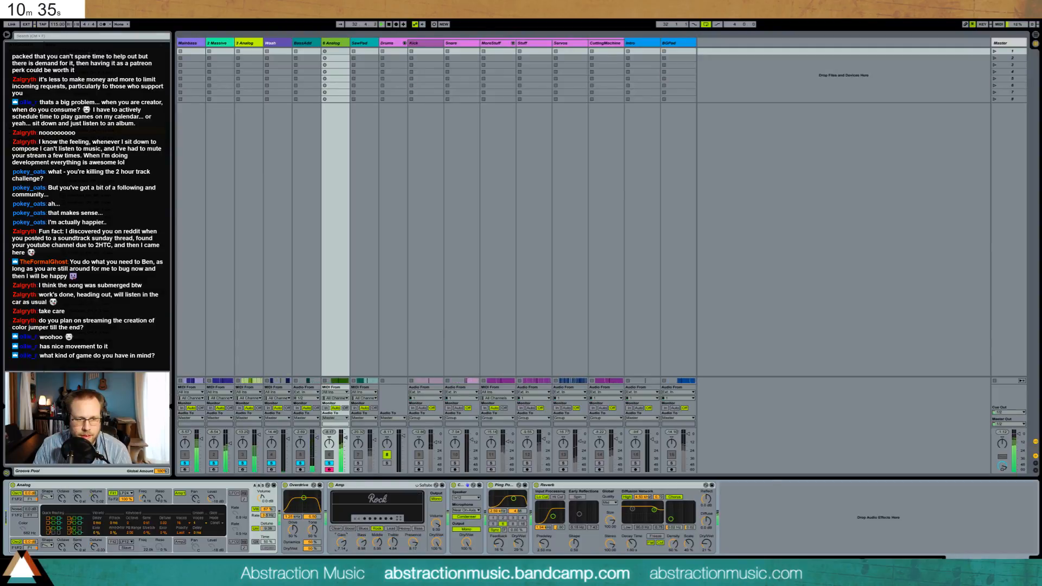
Solo only SawPad and adjust the mid bands of its EQ Eight.
{"action": "left_click", "coordinate": [358, 463]}
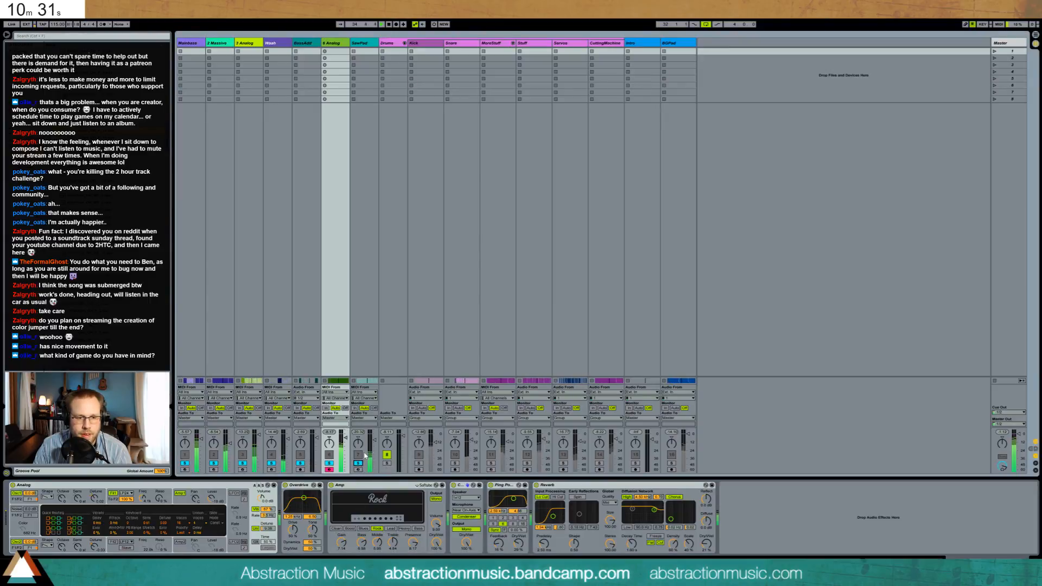
{"action": "left_click", "coordinate": [361, 463]}
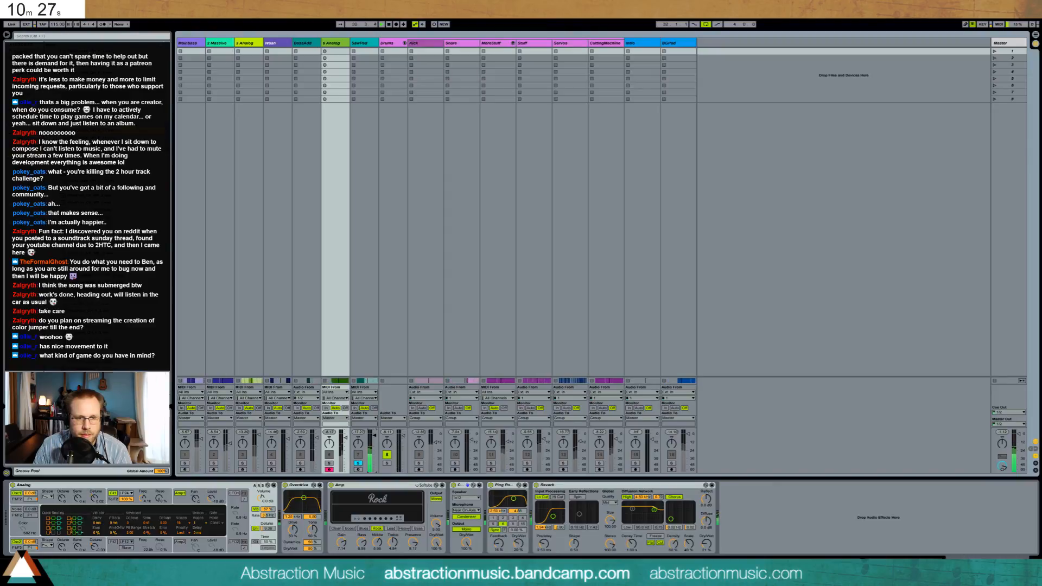
{"action": "left_click", "coordinate": [373, 360]}
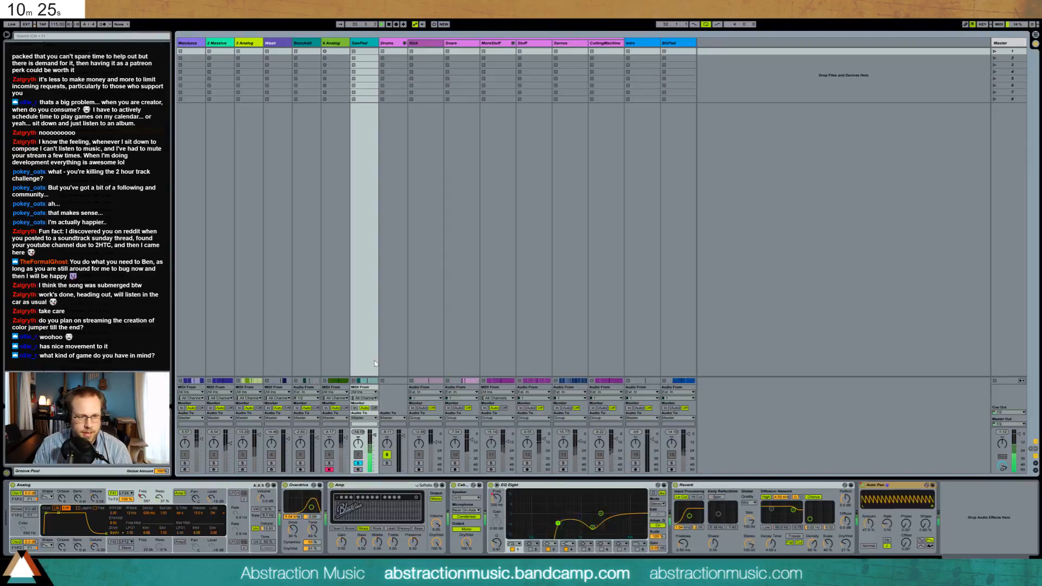
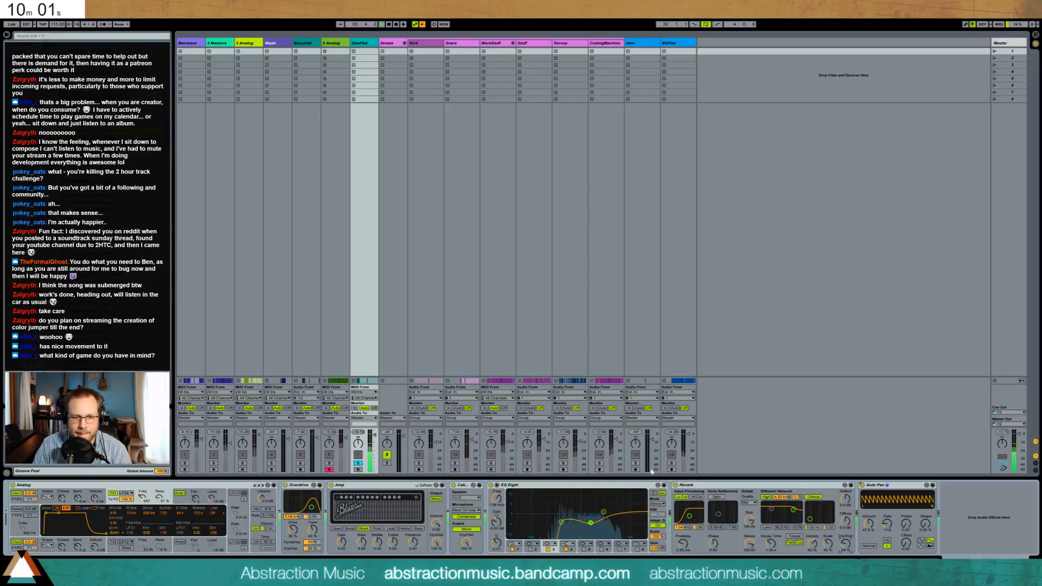
Add the other synth tracks back to the solo alongside SawPad to hear it in context.
{"action": "left_click", "coordinate": [328, 463]}
{"action": "left_click", "coordinate": [300, 462]}
{"action": "left_click", "coordinate": [271, 462]}
{"action": "left_click", "coordinate": [213, 463]}
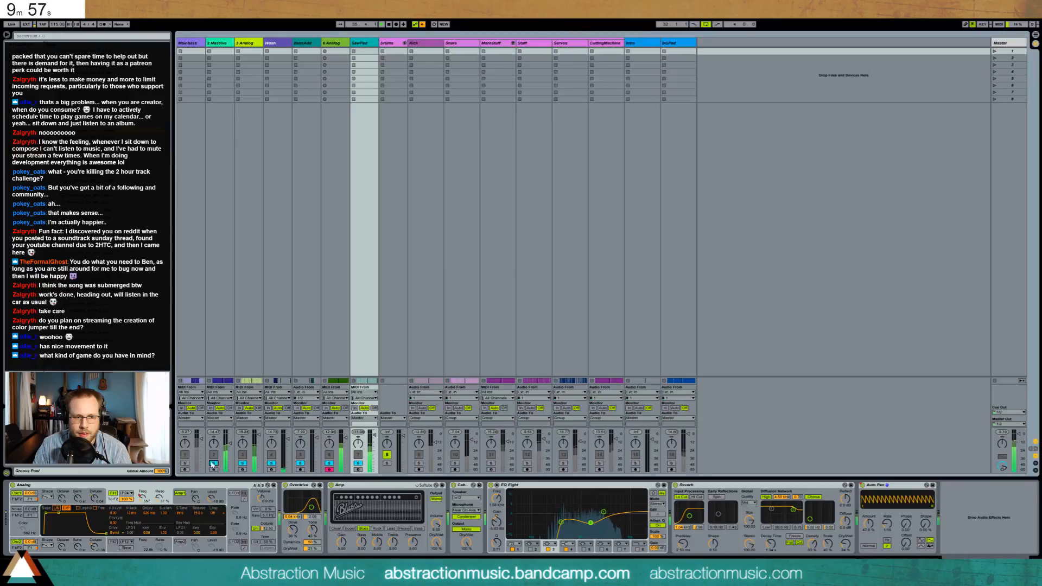
{"action": "left_click", "coordinate": [184, 463]}
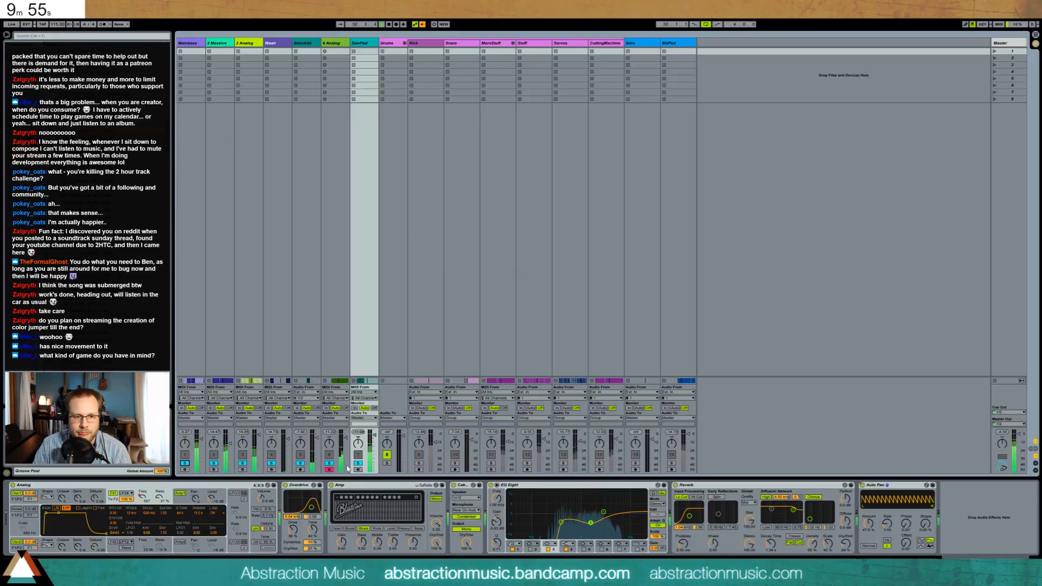
Add the drum tracks from Kick through Servos to the solo and cut the highs in Servos' EQ Eight.
{"action": "left_click", "coordinate": [418, 463]}
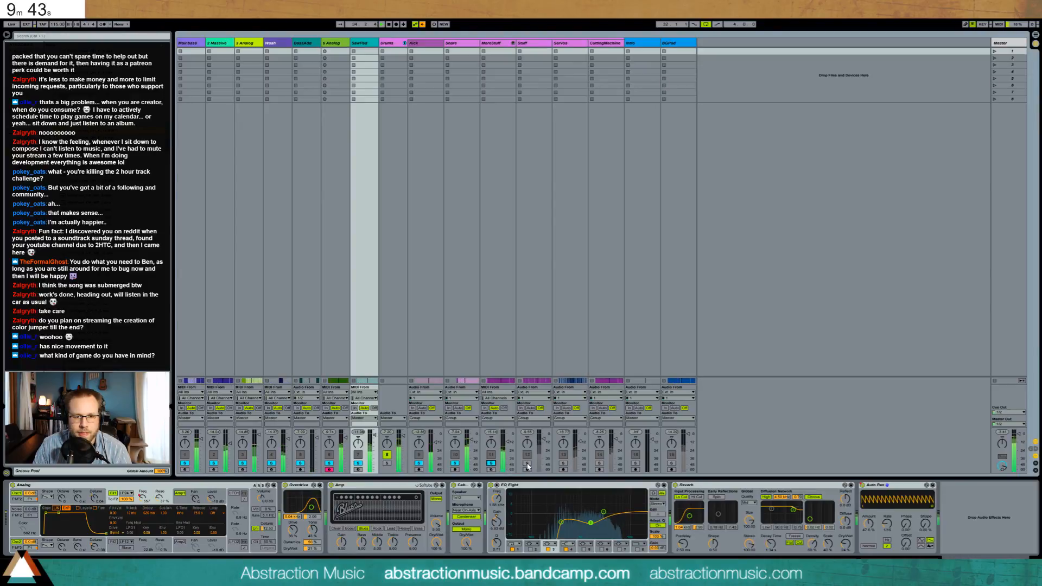
{"action": "left_click", "coordinate": [563, 464]}
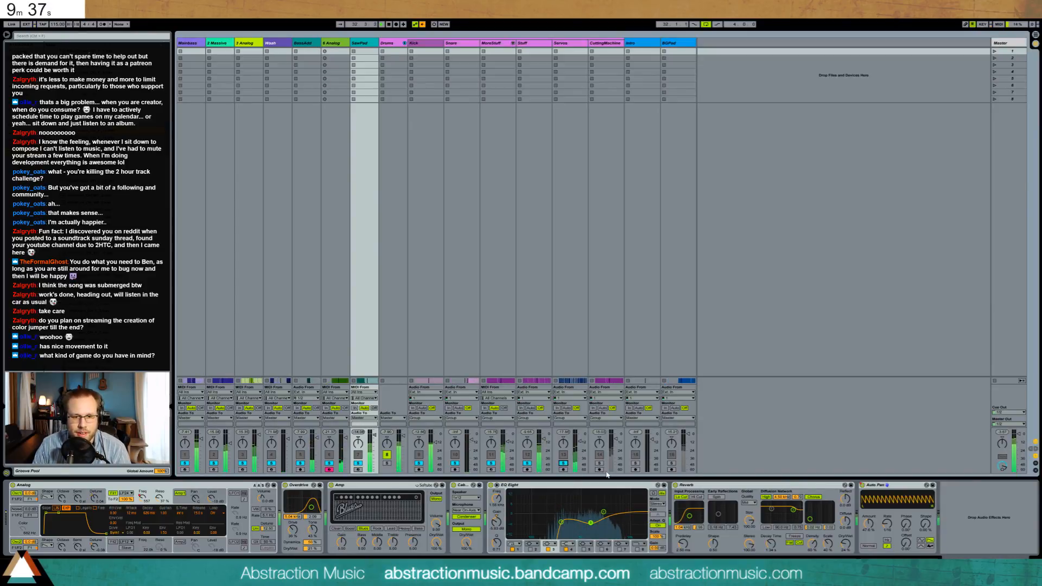
{"action": "left_click", "coordinate": [575, 362]}
{"action": "left_click_drag", "start_coordinate": [61, 518], "coordinate": [134, 524]}
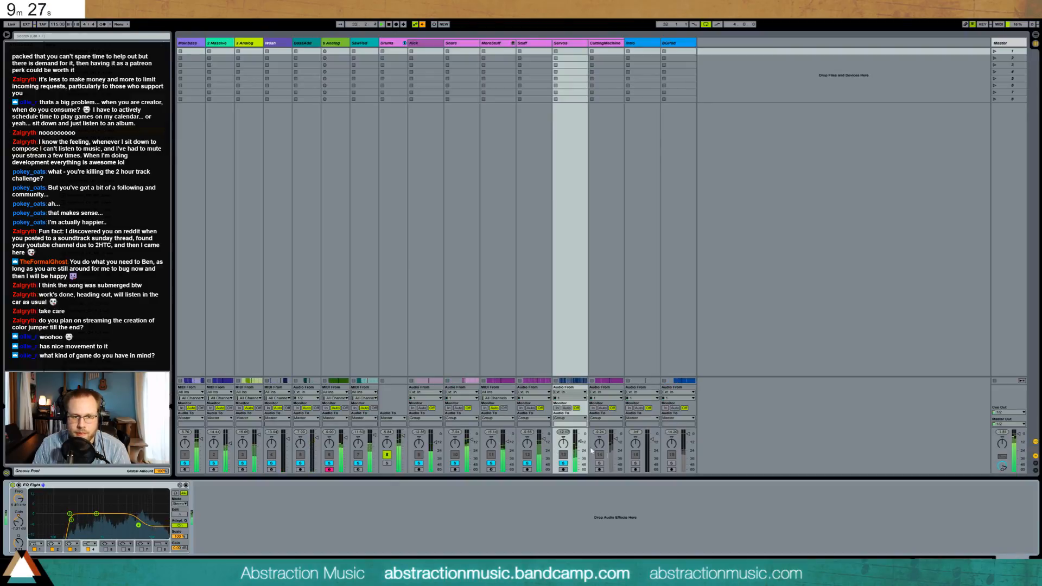
Add CuttingMachine to the soloed mix and isolate it to listen to it alone.
{"action": "left_click", "coordinate": [600, 463]}
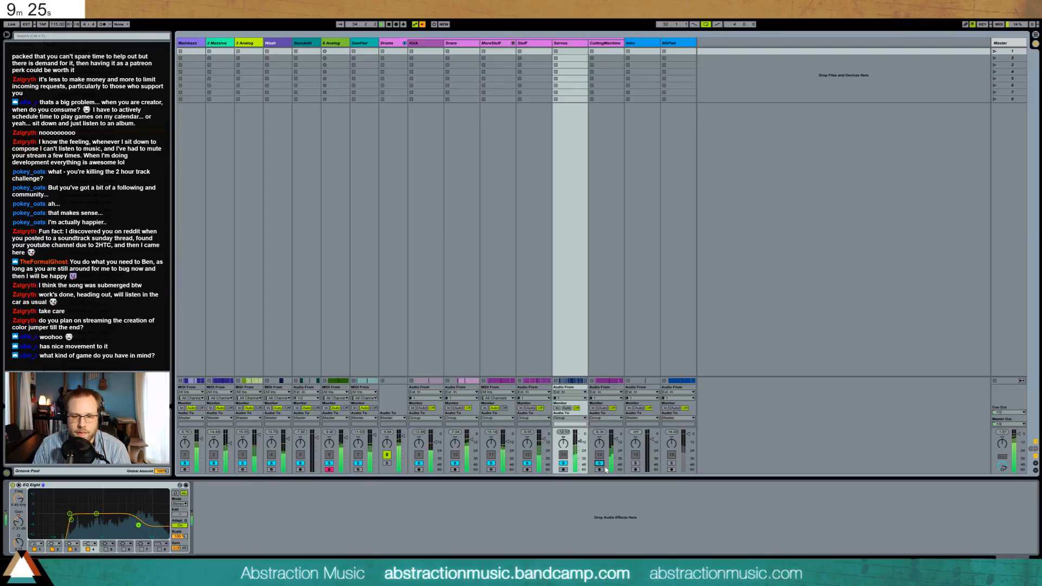
{"action": "left_click", "coordinate": [599, 463]}
{"action": "left_click", "coordinate": [599, 463]}
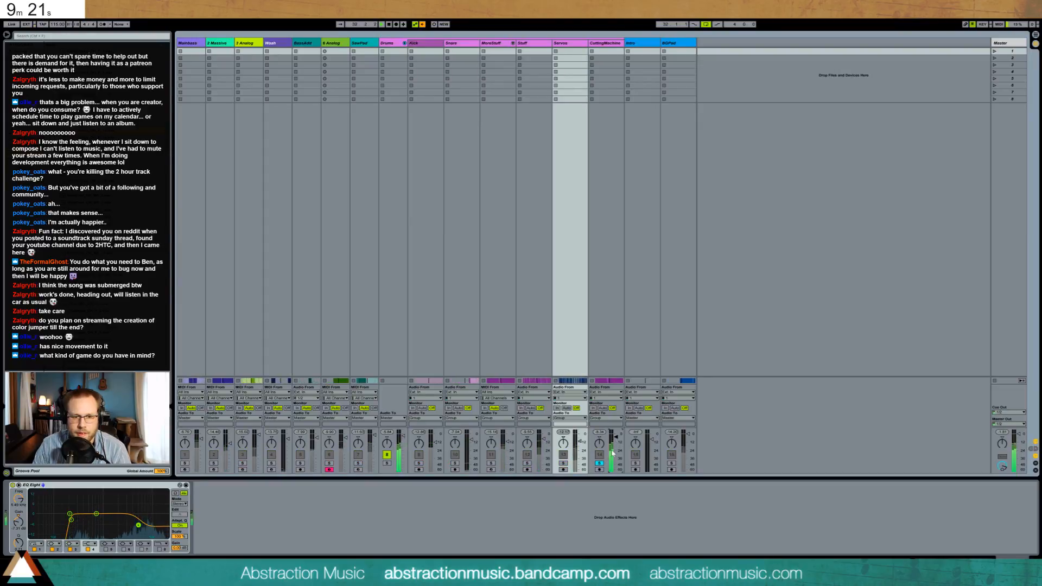
Unsolo CuttingMachine, turn looping off in the arrangement and stretch the loop region across the whole song.
{"action": "left_click", "coordinate": [599, 462]}
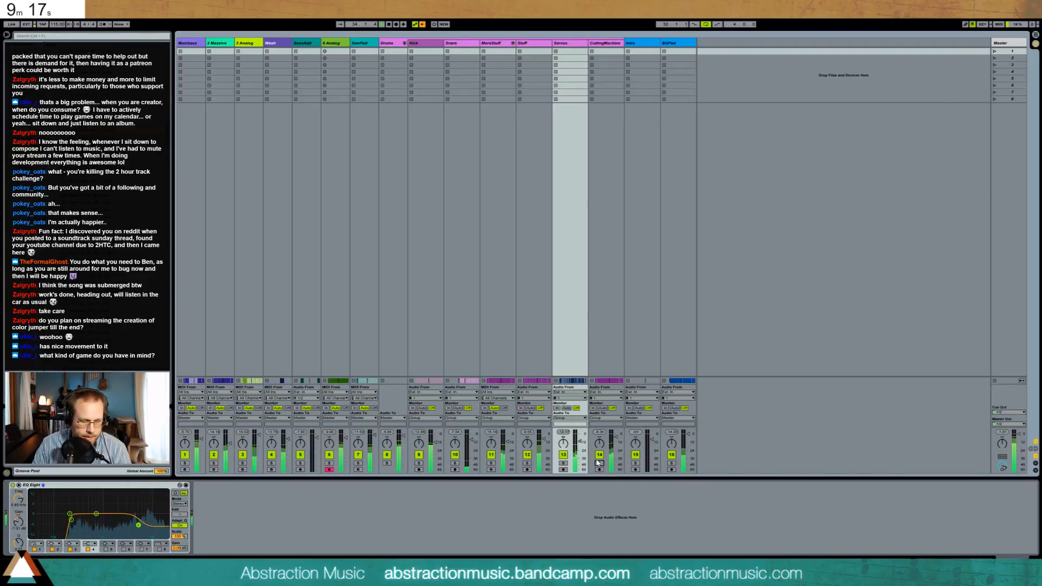
{"action": "key", "text": "Tab"}
{"action": "left_click", "coordinate": [705, 24]}
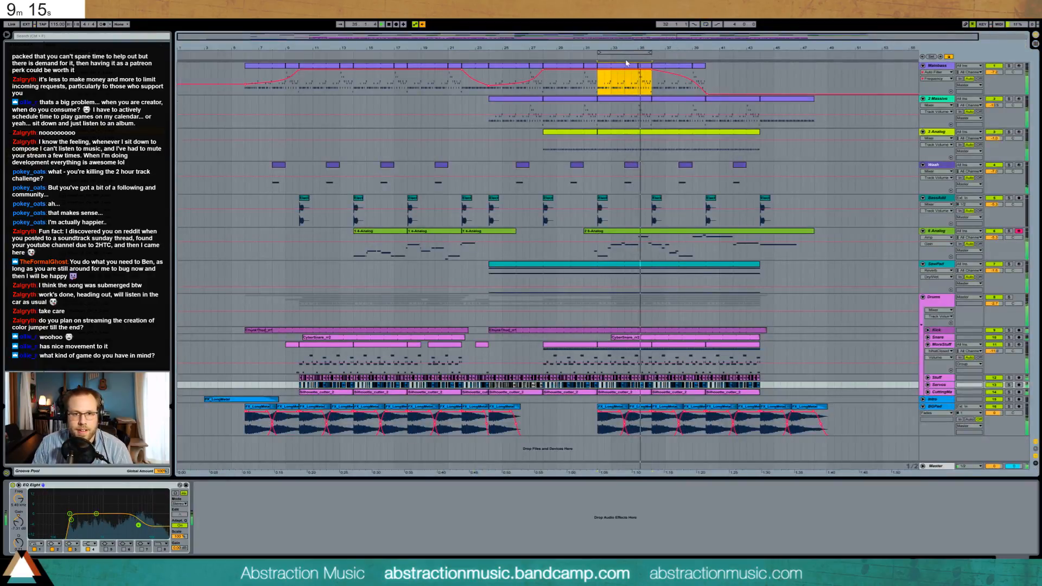
{"action": "left_click_drag", "start_coordinate": [653, 54], "coordinate": [841, 53]}
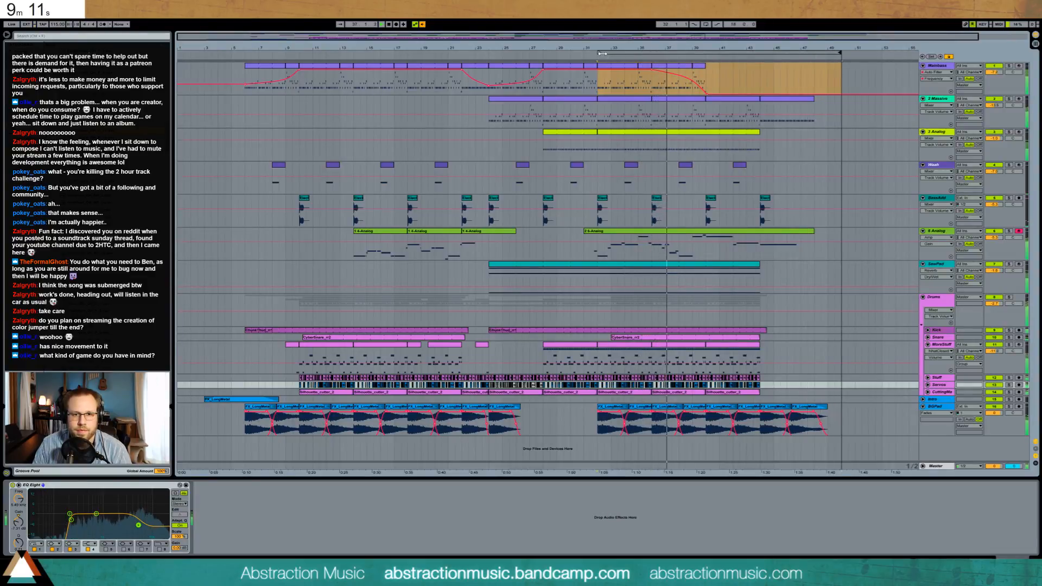
{"action": "left_click_drag", "start_coordinate": [596, 53], "coordinate": [199, 52]}
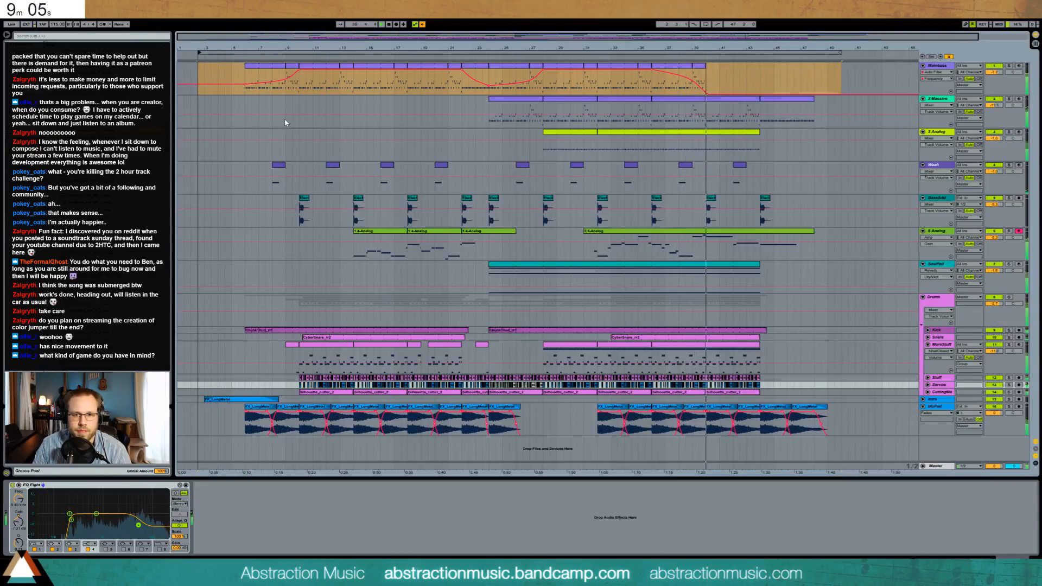
Open the long last clip on the 6 Analog track and lengthen the D5 note in bar 9, shortening the D#5 after it.
{"action": "double_click", "coordinate": [707, 235]}
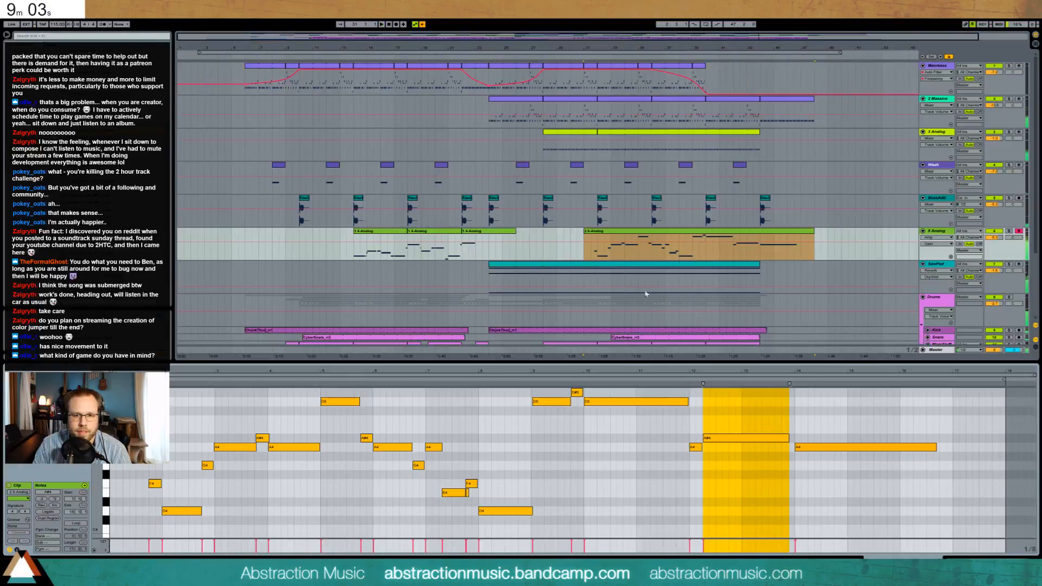
{"action": "left_click", "coordinate": [704, 236]}
{"action": "left_click_drag", "start_coordinate": [569, 401], "coordinate": [576, 403]}
{"action": "key", "text": "space"}
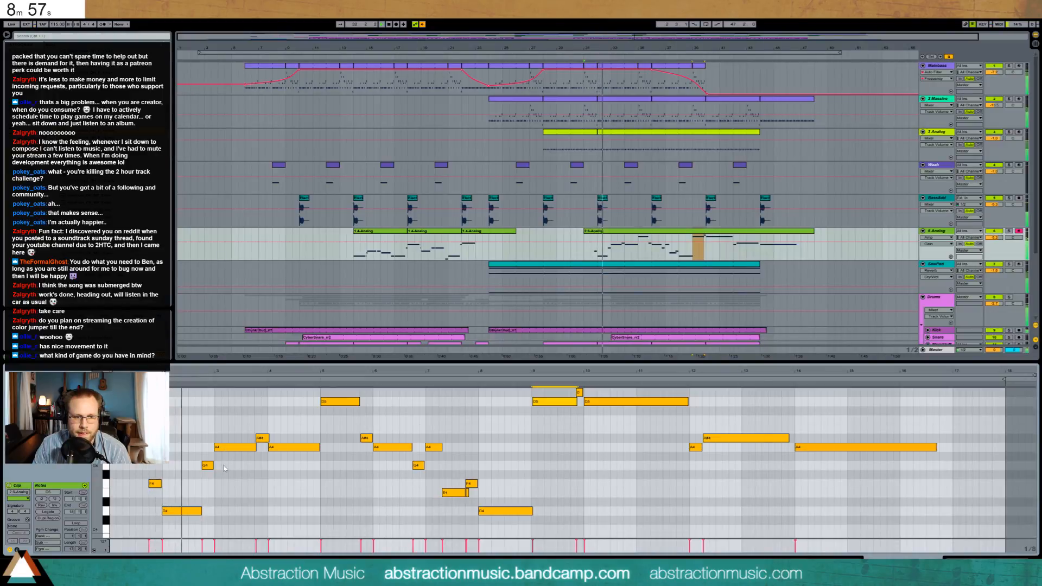
Shorten the G4 at the end of bar 2, extend the D4 to meet it, and start the A#4 in bar 3 earlier.
{"action": "key", "text": "space"}
{"action": "left_click_drag", "start_coordinate": [204, 465], "coordinate": [210, 465]}
{"action": "left_click_drag", "start_coordinate": [200, 512], "coordinate": [211, 515]}
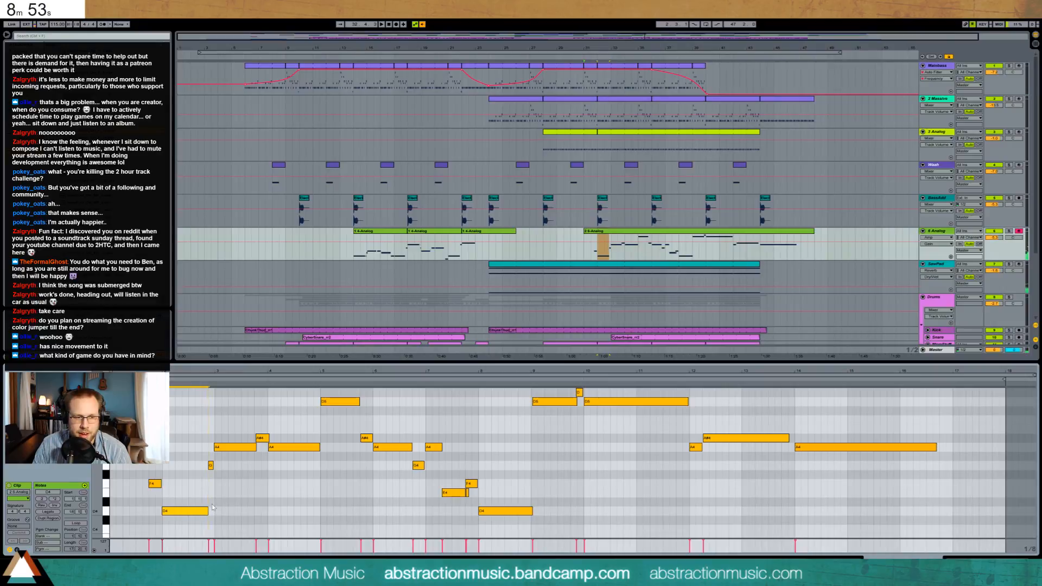
{"action": "left_click_drag", "start_coordinate": [266, 439], "coordinate": [249, 447]}
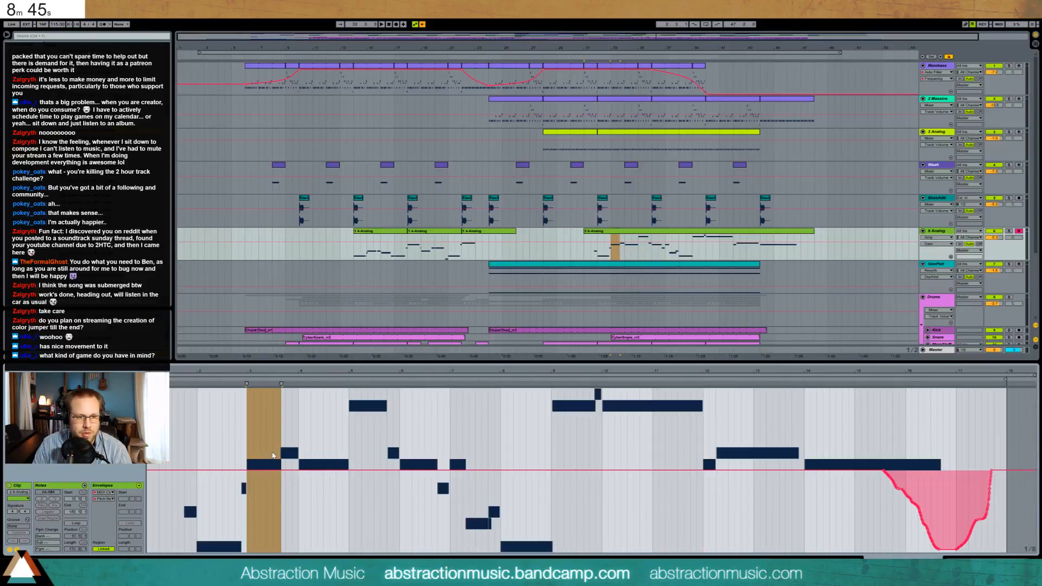
Draw an upward pitch bend over the A#4 note in bar 3, trim that note's end and play the passage.
{"action": "left_click", "coordinate": [286, 468]}
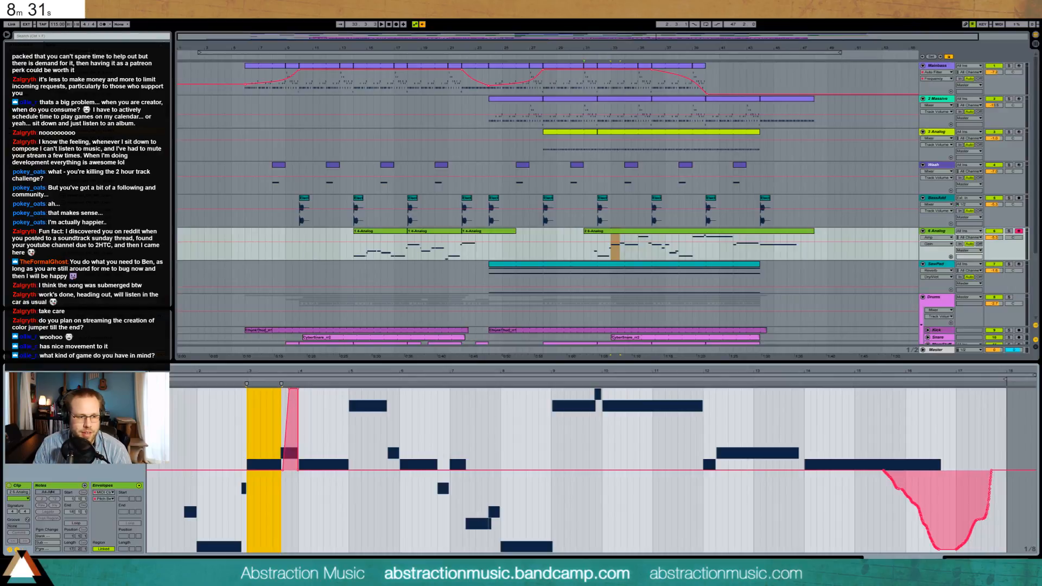
{"action": "left_click", "coordinate": [17, 550]}
{"action": "left_click", "coordinate": [265, 464]}
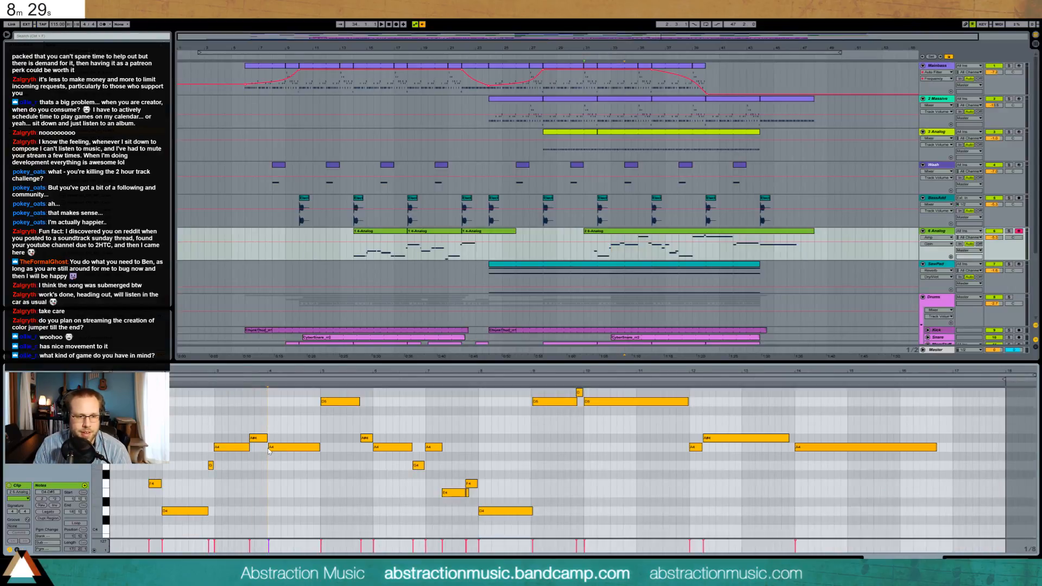
{"action": "left_click", "coordinate": [283, 447]}
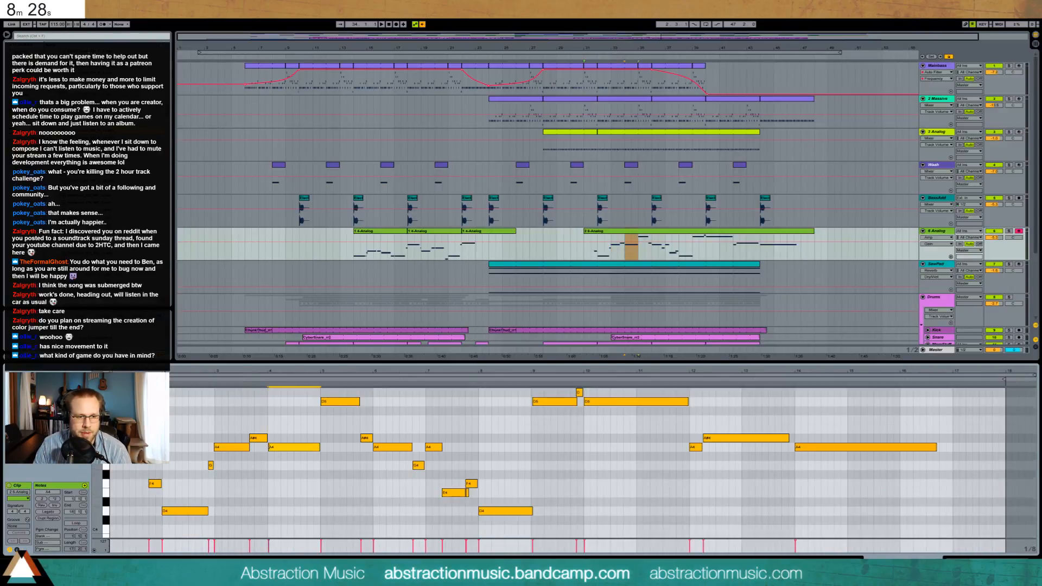
{"action": "left_click", "coordinate": [264, 439]}
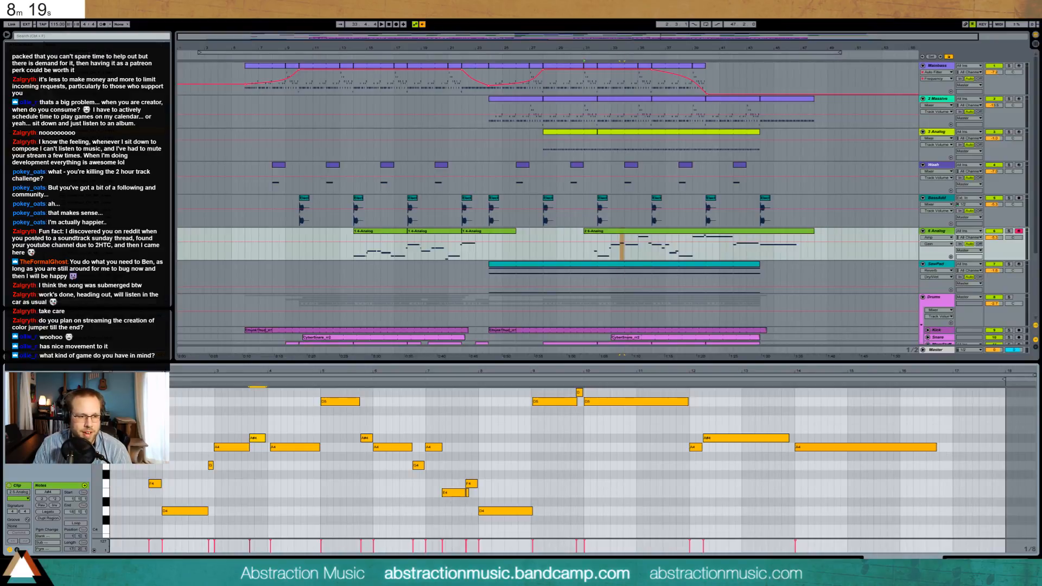
{"action": "key", "text": "space"}
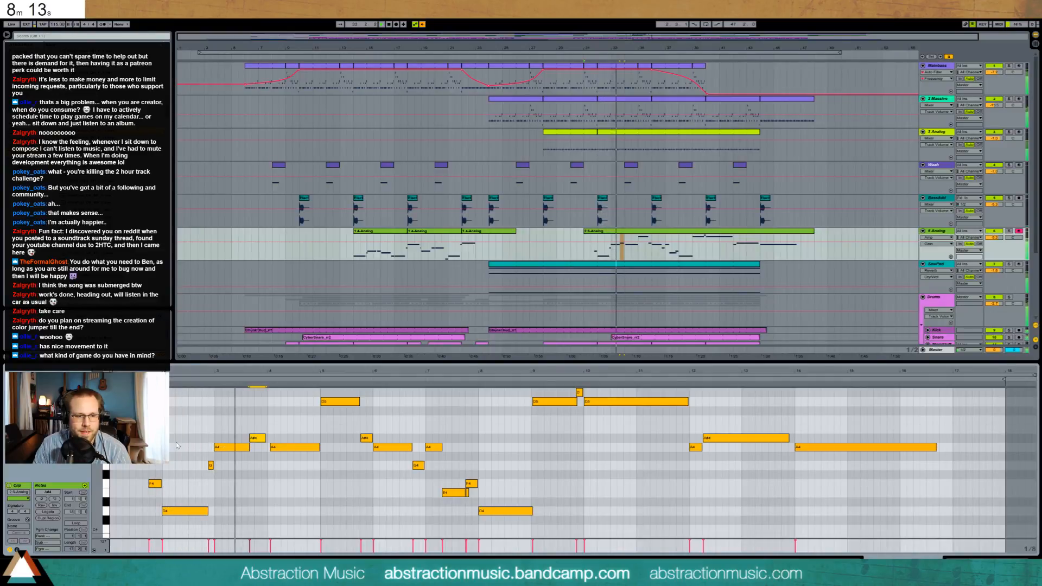
Add a short A#4 grace note at bar 4 ahead of the long A4 and play the result.
{"action": "left_click", "coordinate": [276, 449]}
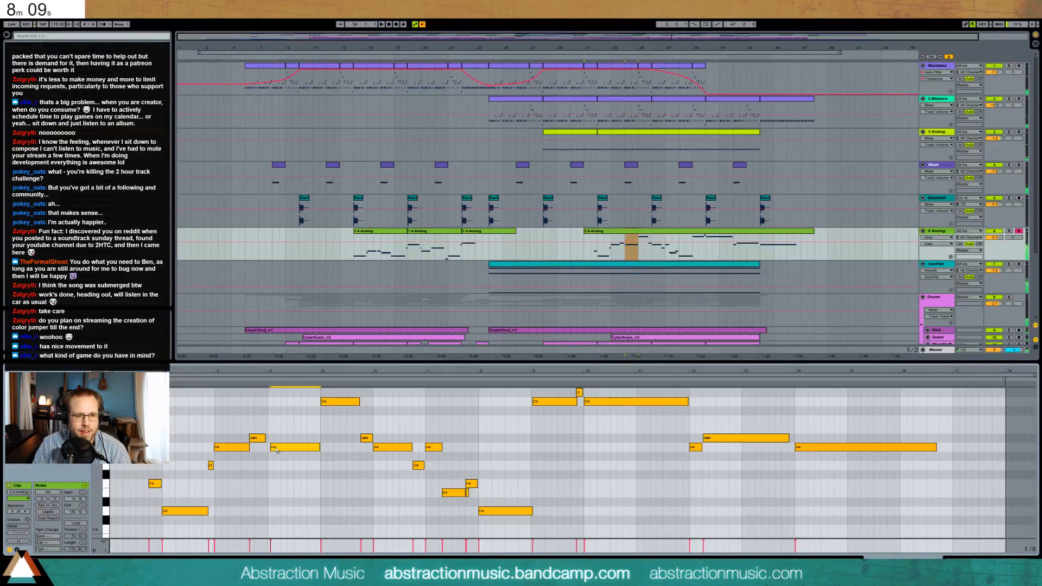
{"action": "left_click_drag", "start_coordinate": [275, 450], "coordinate": [277, 441]}
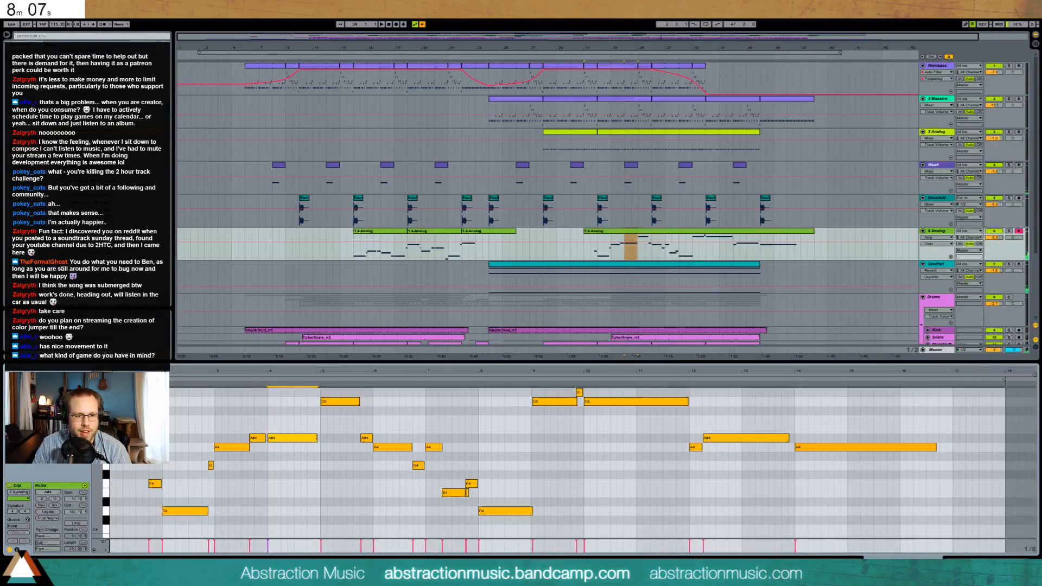
{"action": "left_click_drag", "start_coordinate": [306, 446], "coordinate": [320, 440]}
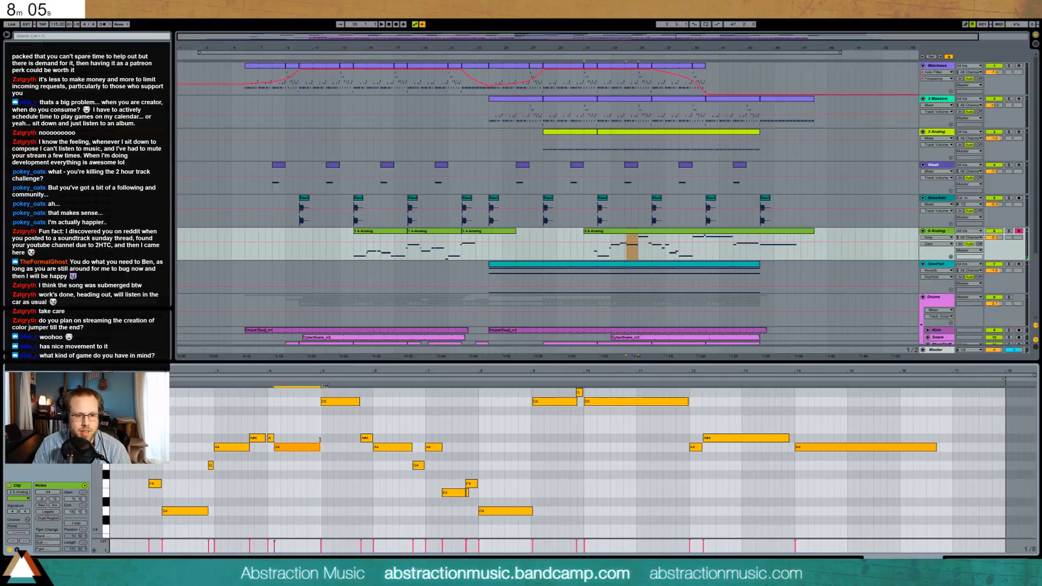
{"action": "left_click", "coordinate": [323, 438]}
{"action": "key", "text": "space"}
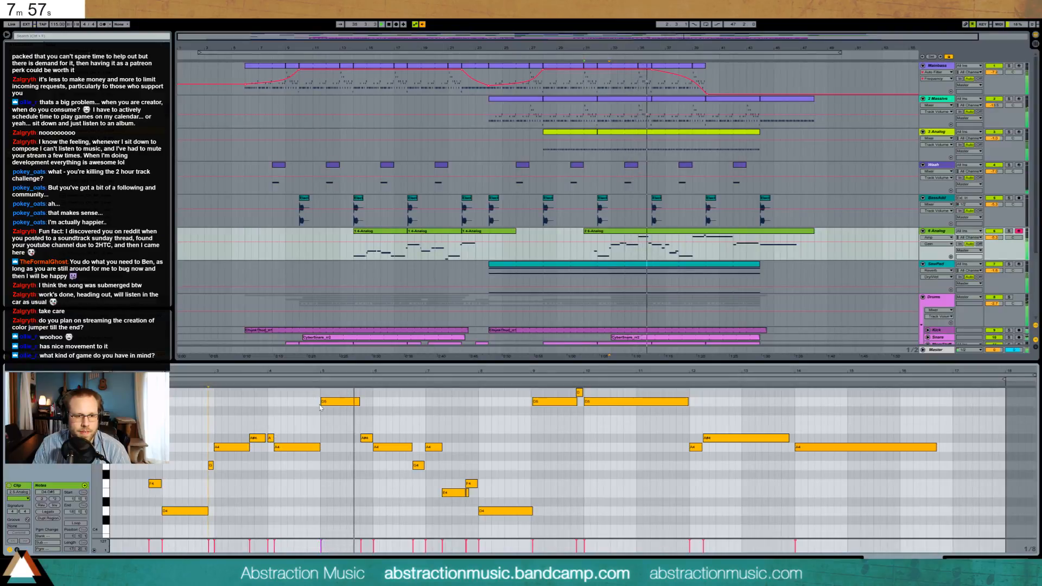
Start the D5 in bar 5 later and rework the end of bar 6 into a short descending A4, G4, F4 run.
{"action": "left_click_drag", "start_coordinate": [322, 401], "coordinate": [334, 402]}
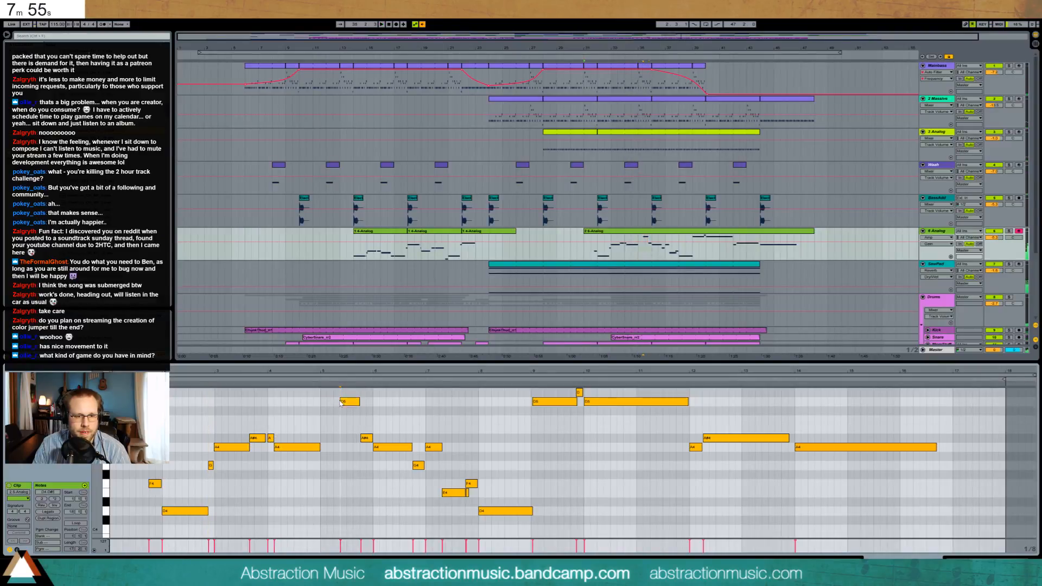
{"action": "left_click", "coordinate": [305, 380]}
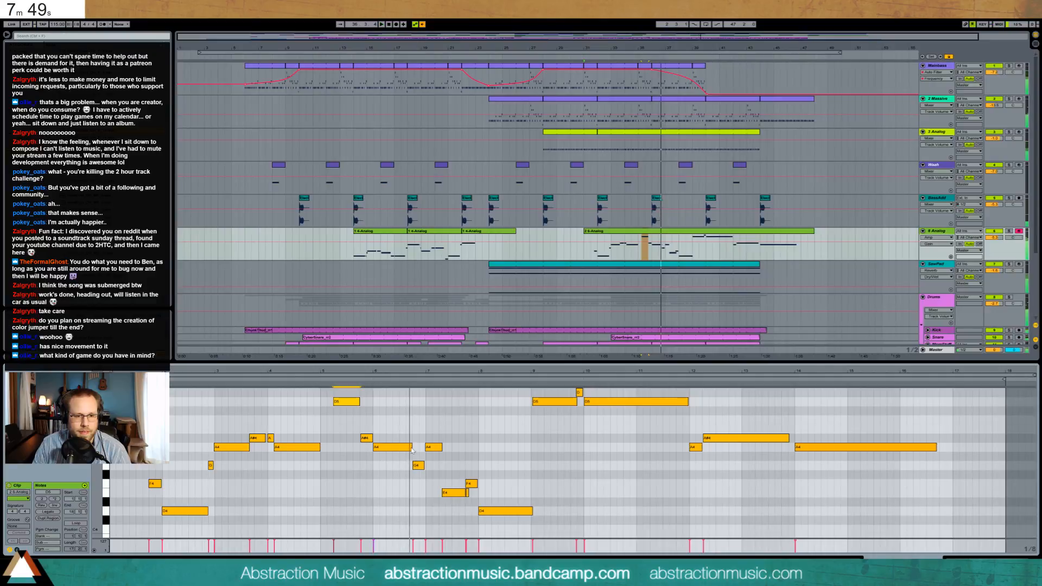
{"action": "left_click_drag", "start_coordinate": [410, 446], "coordinate": [405, 447]}
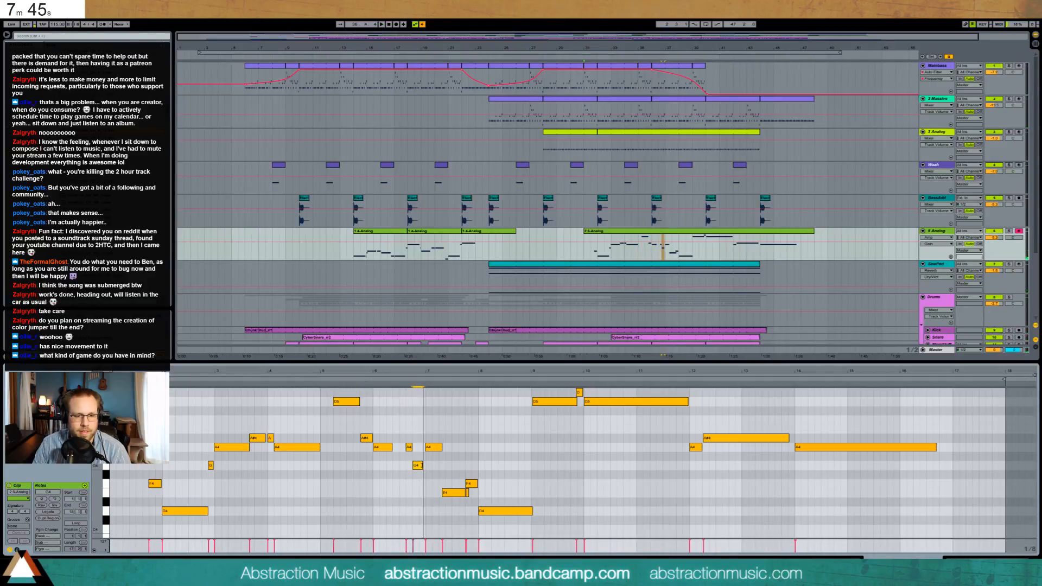
{"action": "left_click_drag", "start_coordinate": [402, 434], "coordinate": [419, 472]}
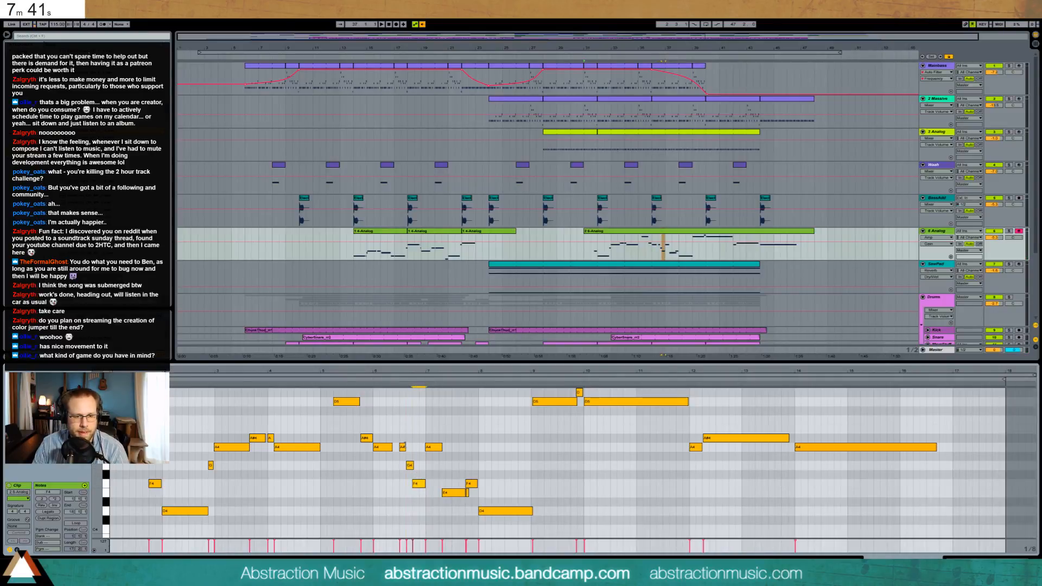
{"action": "left_click", "coordinate": [365, 380]}
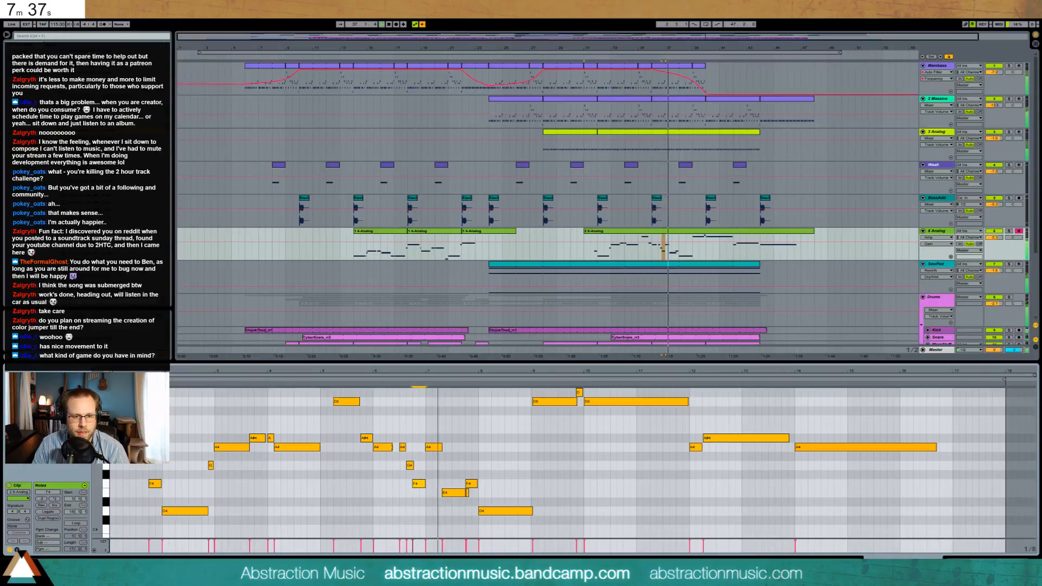
{"action": "key", "text": "space"}
Draw a pitch bend rising from below into the A4 note at bar 7 and play the passage.
{"action": "left_click_drag", "start_coordinate": [429, 427], "coordinate": [442, 469]}
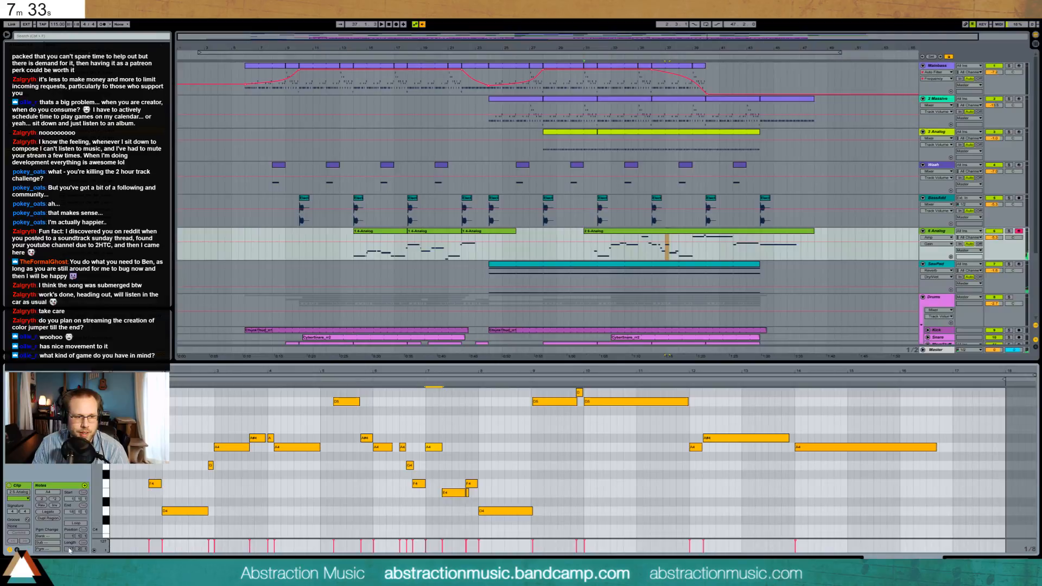
{"action": "left_click", "coordinate": [17, 549]}
{"action": "left_click_drag", "start_coordinate": [458, 470], "coordinate": [460, 479]}
{"action": "key", "text": "ctrl+z"}
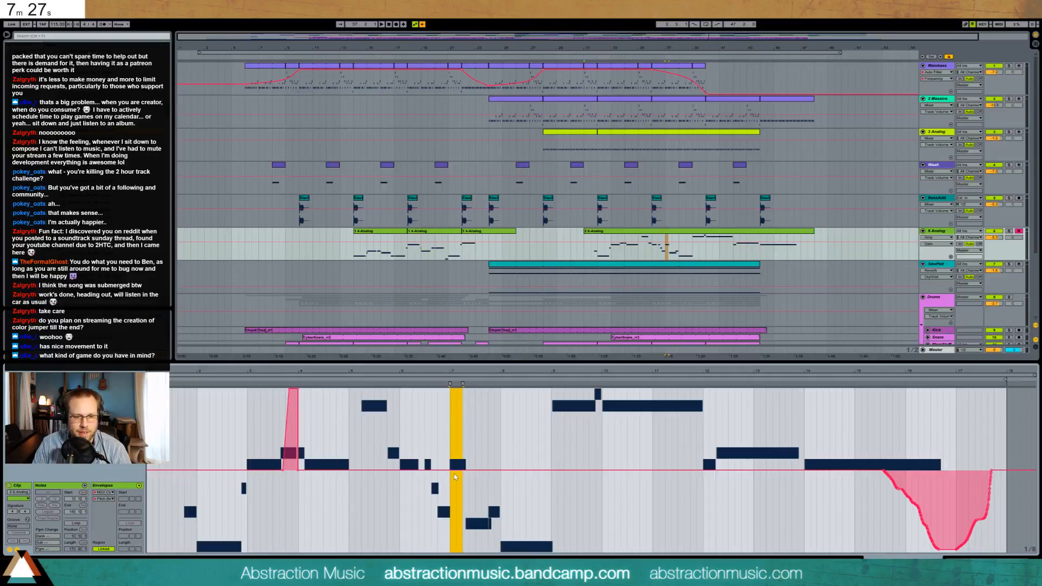
{"action": "left_click", "coordinate": [463, 552]}
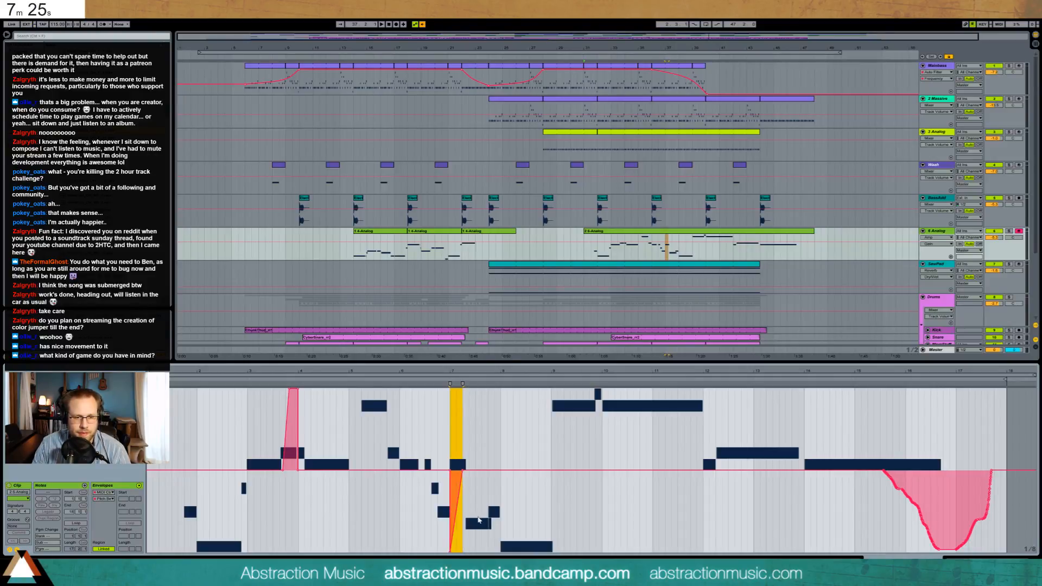
{"action": "left_click", "coordinate": [479, 522]}
{"action": "left_click", "coordinate": [441, 379]}
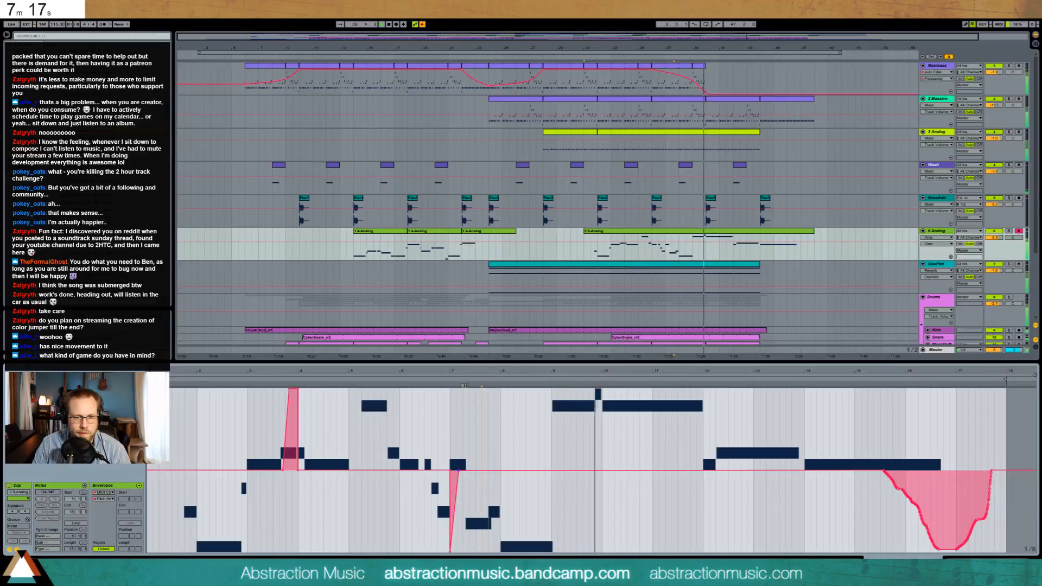
Shorten the end of the D4 note in bar 8 of the 6 Analog clip.
{"action": "key", "text": "Tab"}
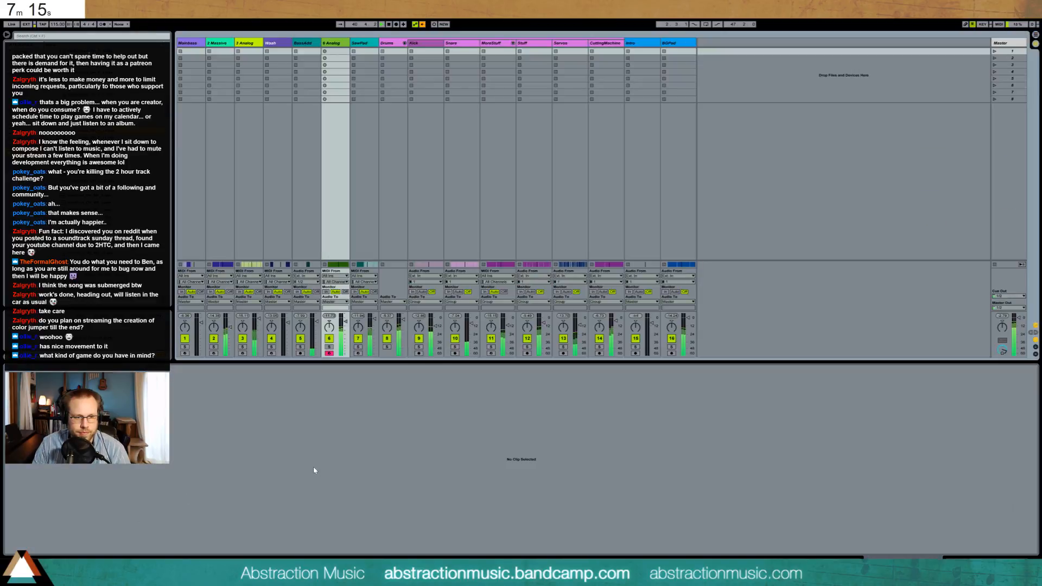
{"action": "key", "text": "Tab"}
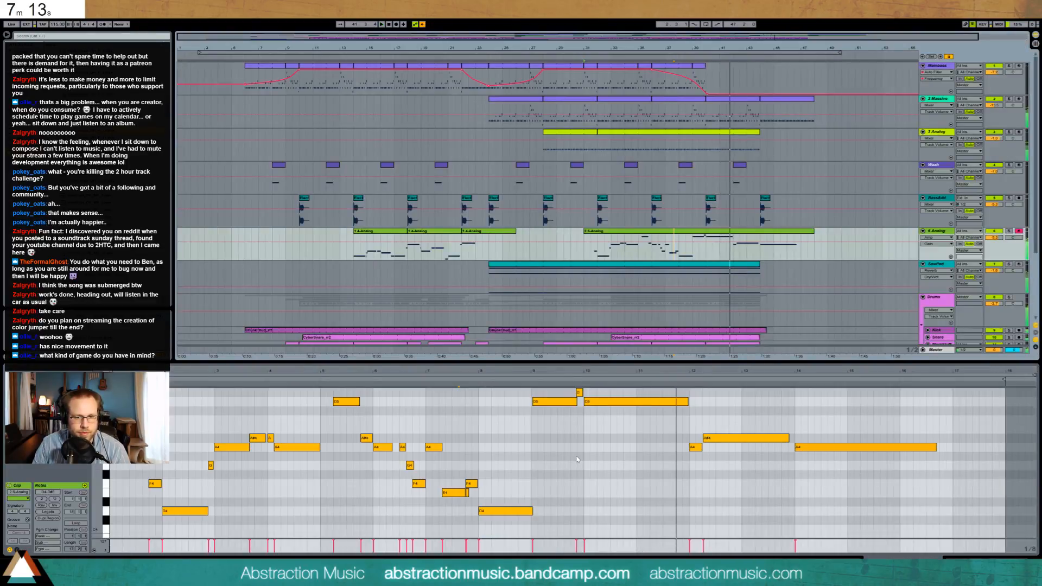
{"action": "left_click", "coordinate": [590, 454]}
{"action": "key", "text": "space"}
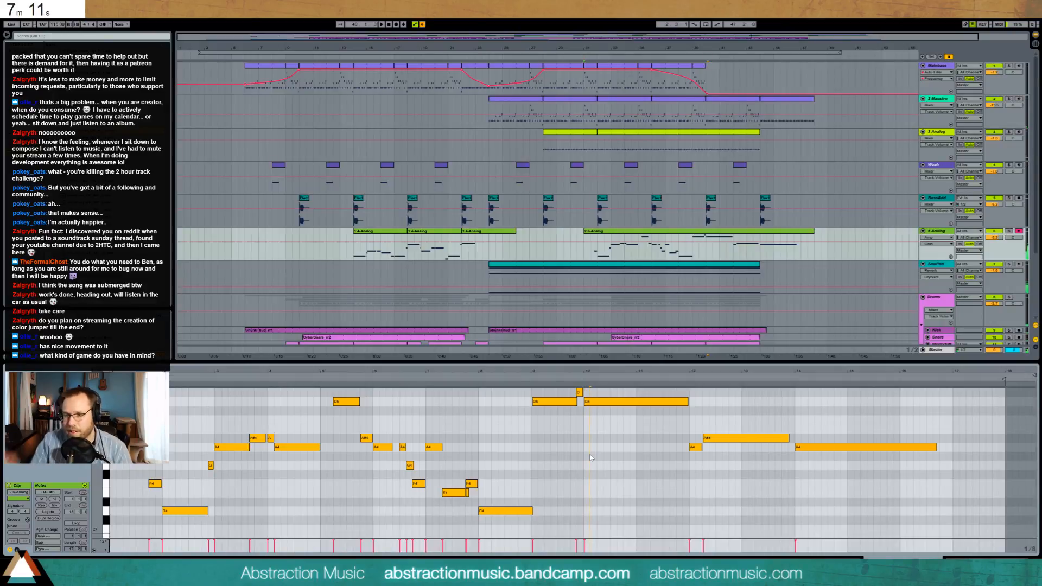
{"action": "left_click", "coordinate": [575, 448]}
{"action": "left_click_drag", "start_coordinate": [532, 510], "coordinate": [521, 511]}
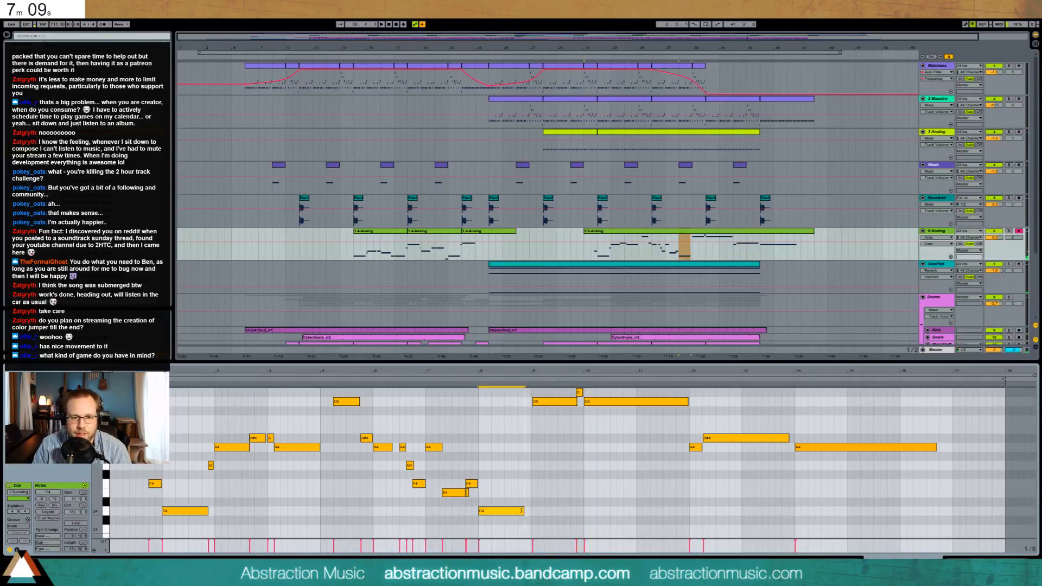
Start the D5 in bar 9 later with a shorter length, and trim the end of the long D5 starting in bar 10.
{"action": "left_click_drag", "start_coordinate": [549, 408], "coordinate": [543, 405]}
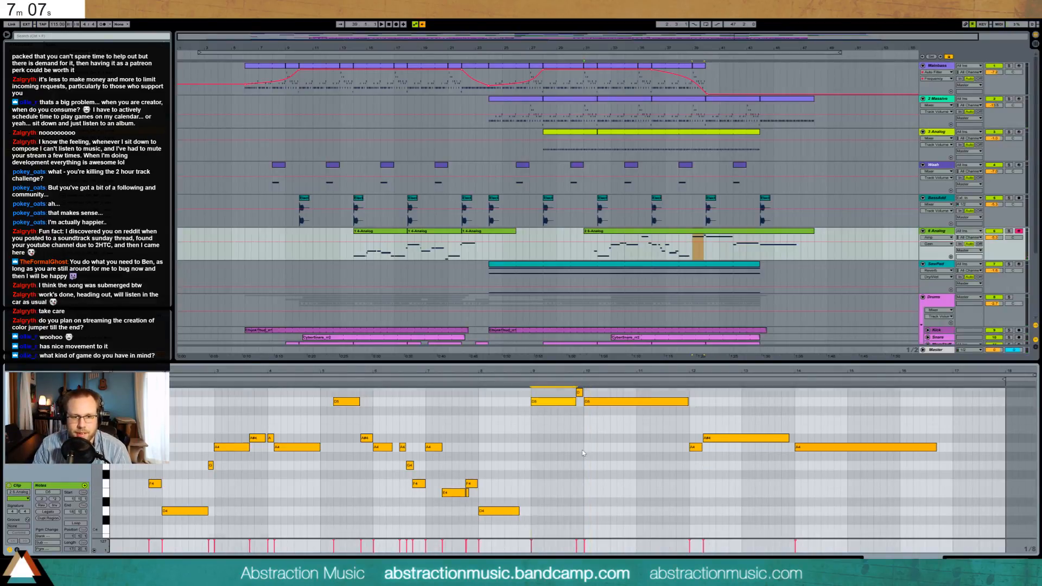
{"action": "scroll", "coordinate": [583, 451], "scroll_direction": "up", "scroll_amount": 2}
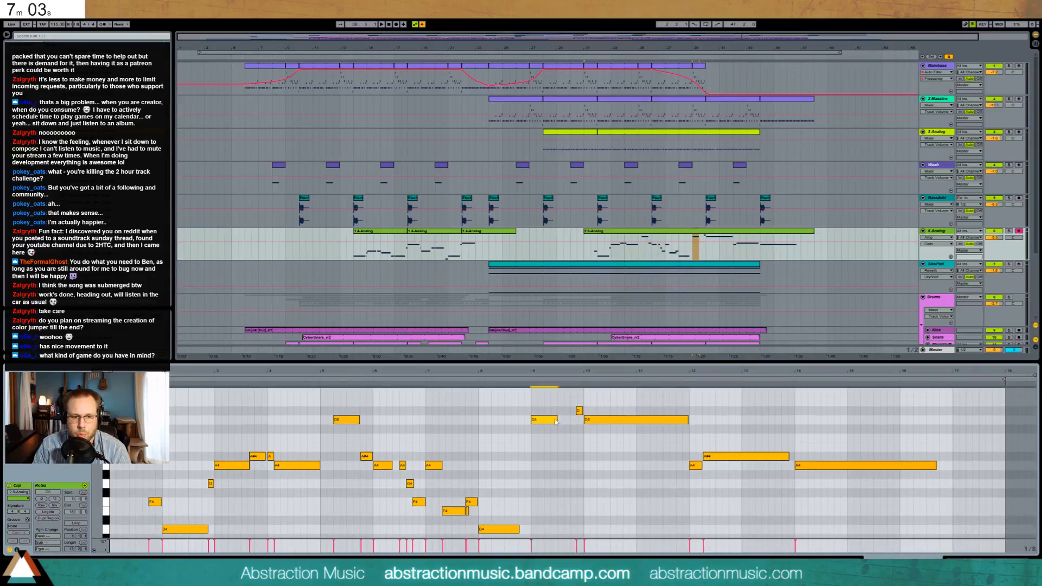
{"action": "left_click_drag", "start_coordinate": [536, 422], "coordinate": [549, 423]}
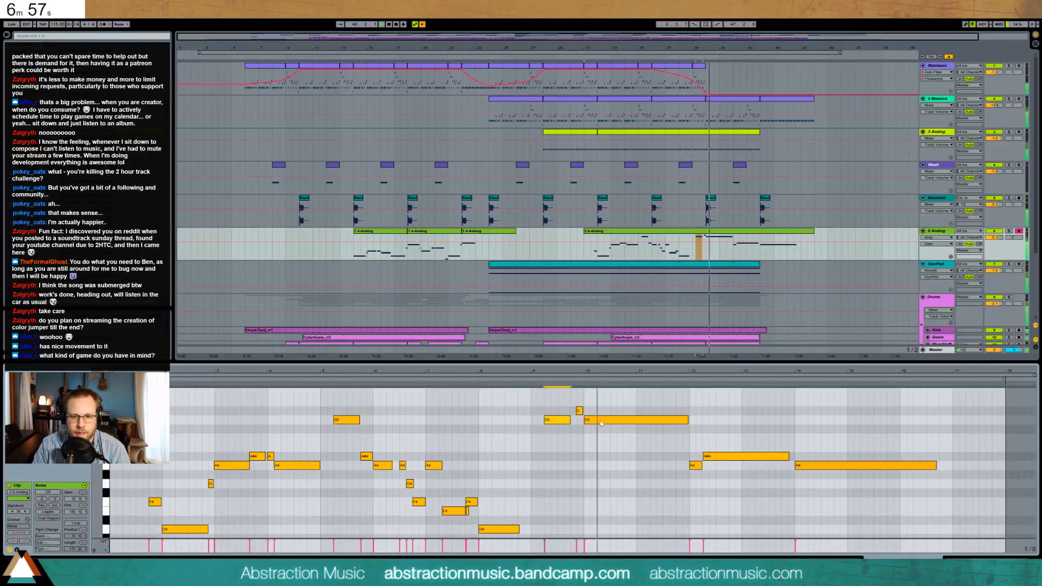
{"action": "left_click_drag", "start_coordinate": [688, 419], "coordinate": [662, 420]}
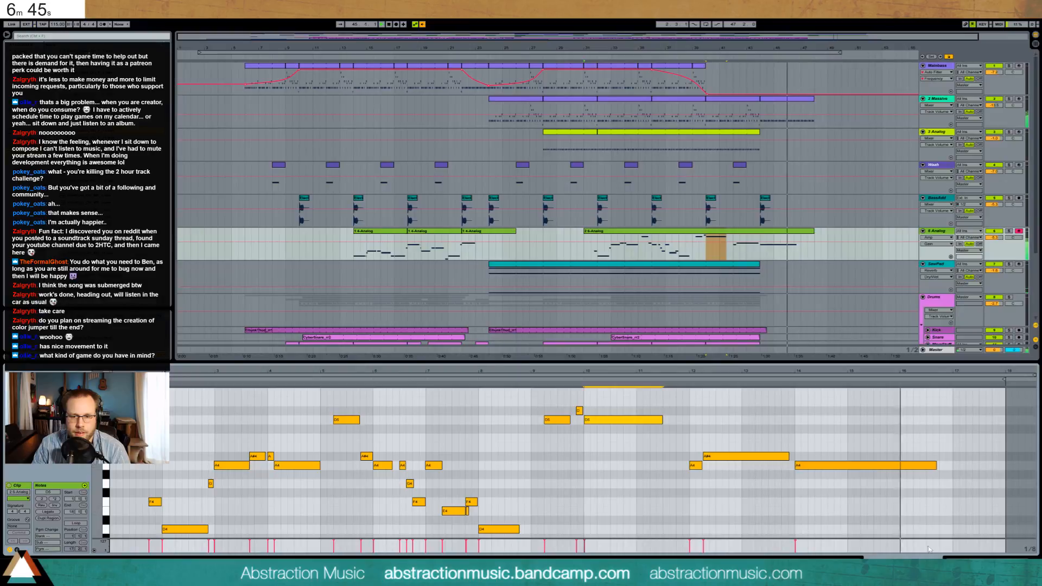
{"action": "left_click", "coordinate": [695, 465]}
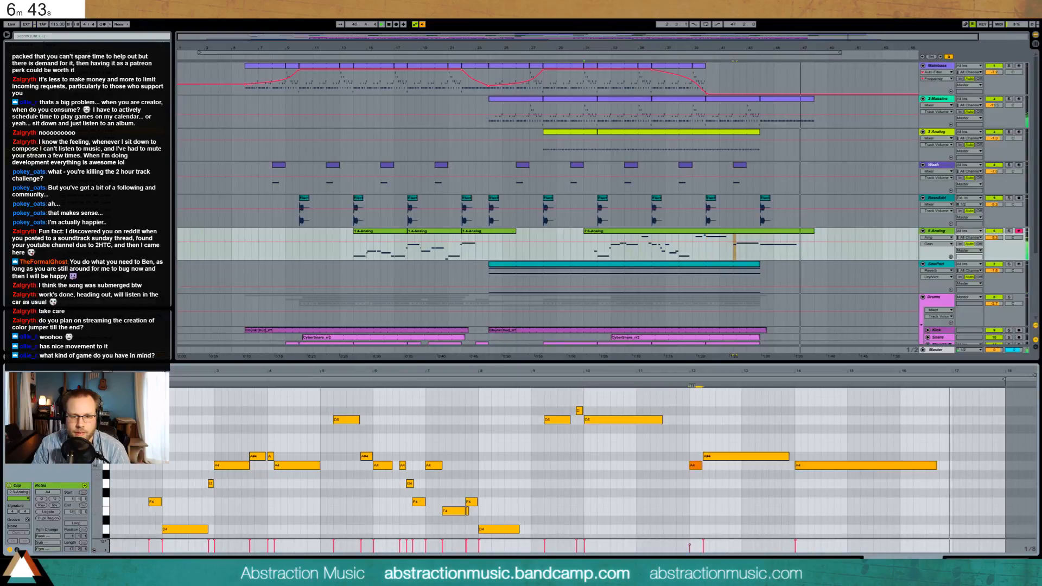
{"action": "left_click", "coordinate": [720, 456]}
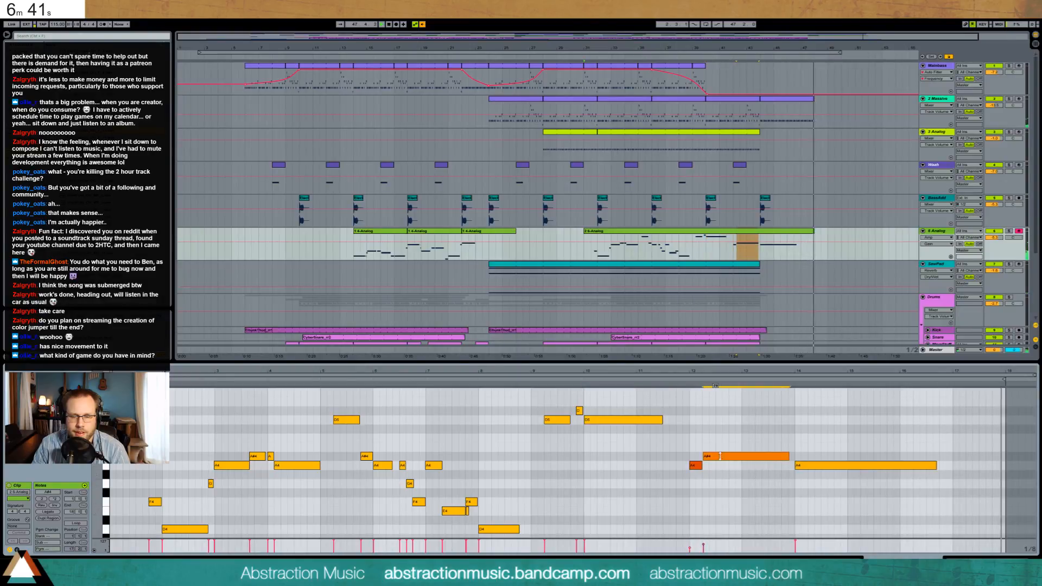
Replace the EQ Eight on the Master track with the Simple Mastering rack, EQ Eight, Multiband Dynamics and Glue Compressor ahead of the Limiter.
{"action": "key", "text": "shift+Tab"}
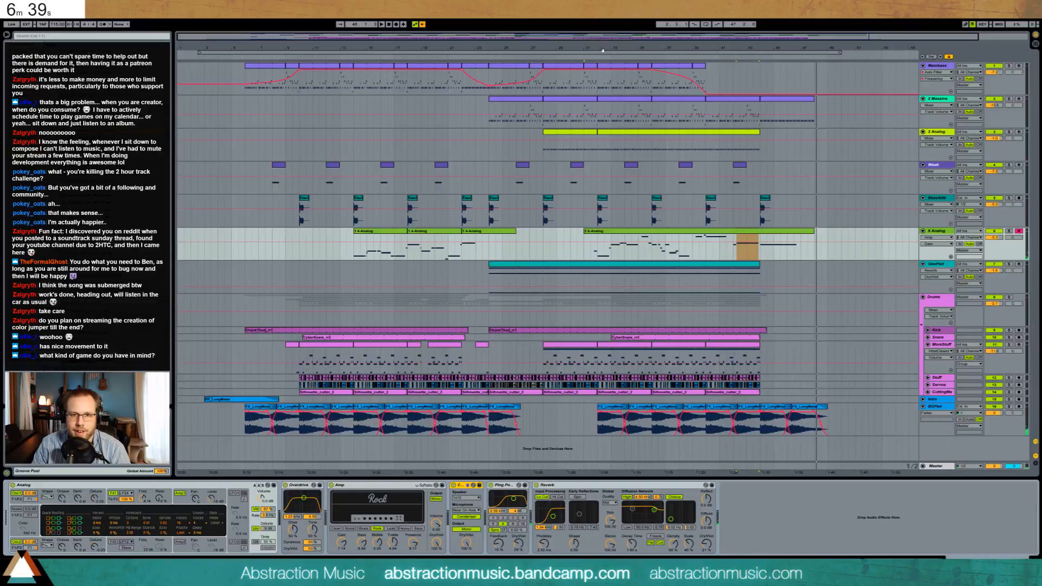
{"action": "key", "text": "minus"}
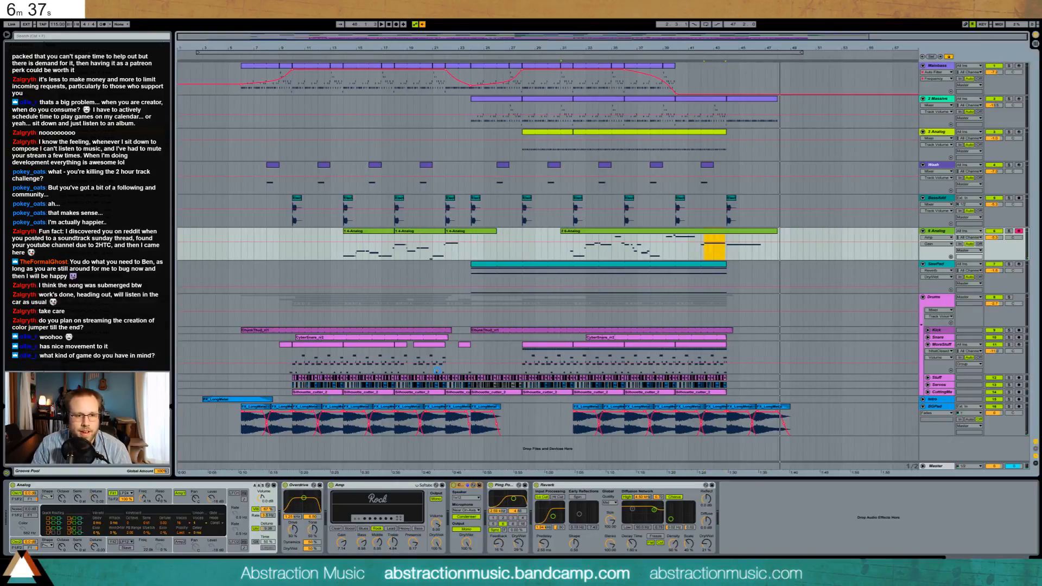
{"action": "left_click", "coordinate": [939, 466]}
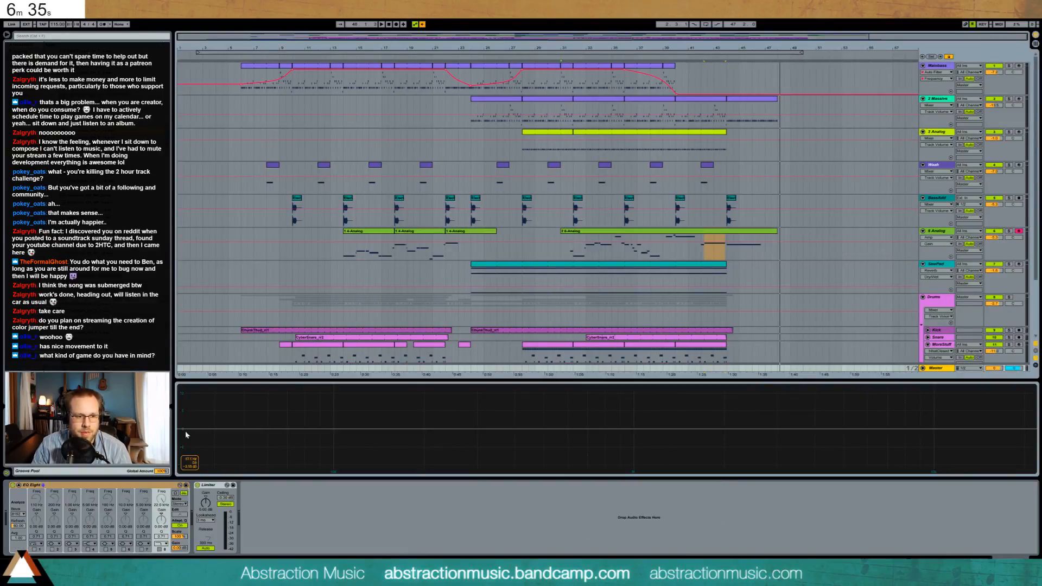
{"action": "left_click", "coordinate": [123, 487]}
{"action": "key", "text": "Delete"}
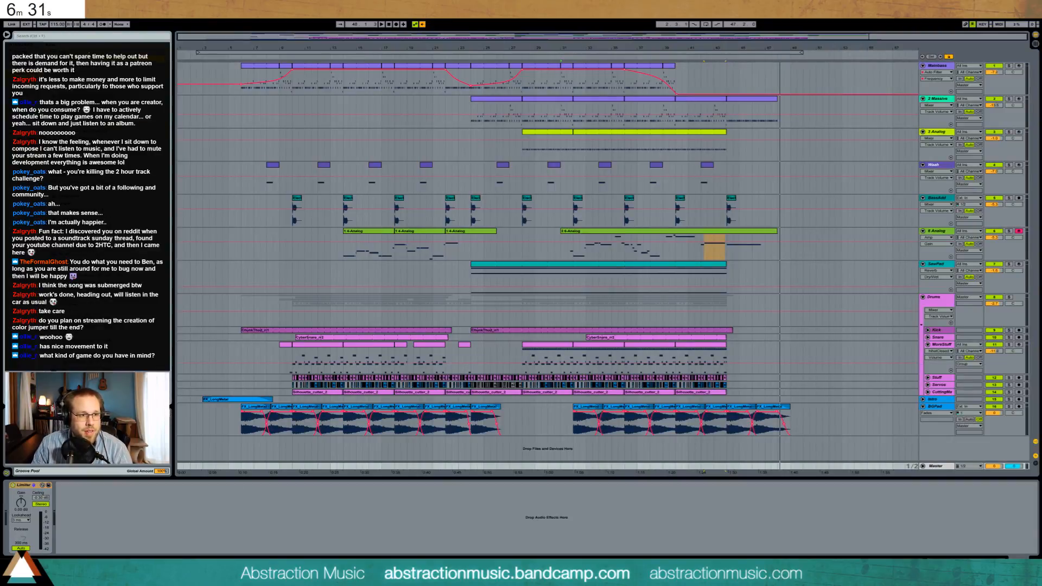
{"action": "mouse_move", "coordinate": [11, 485]}
{"action": "left_mouse_down"}
{"action": "mouse_move", "coordinate": [6, 504]}
{"action": "mouse_move", "coordinate": [16, 505]}
{"action": "left_mouse_up"}
{"action": "left_click", "coordinate": [154, 520]}
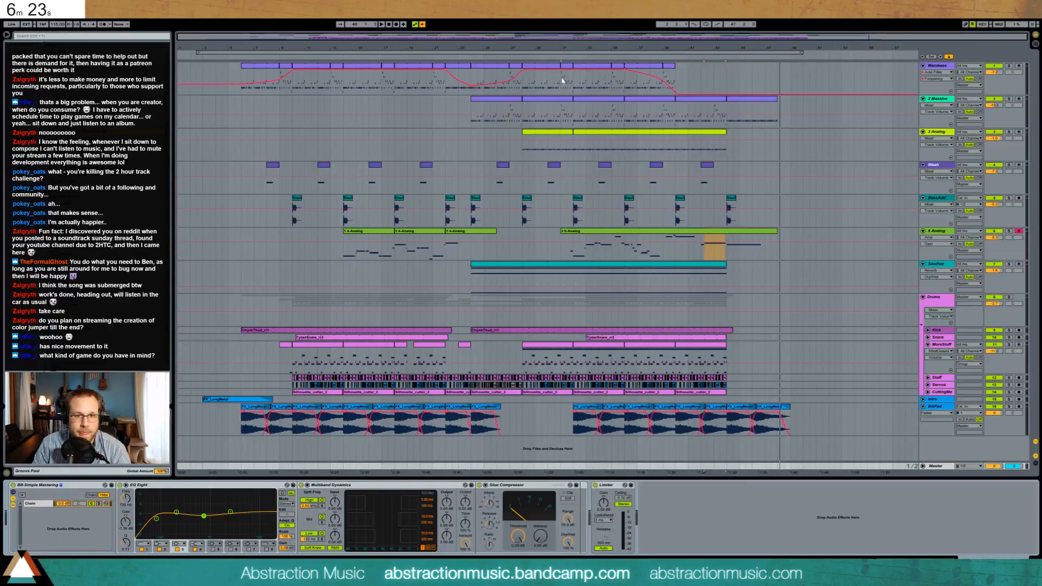
Loop the four bars from bar 32 on the bass track and start playback.
{"action": "left_click", "coordinate": [584, 71]}
{"action": "left_click", "coordinate": [616, 67], "text": "shift"}
{"action": "key", "text": "ctrl+l"}
{"action": "key", "text": "space"}
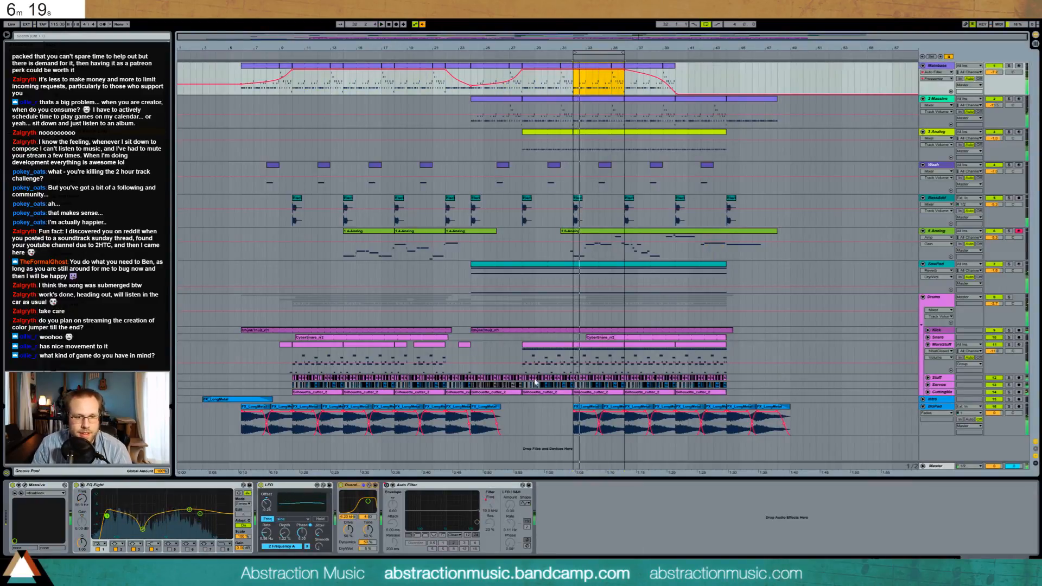
Adjust the threshold and makeup gain of the Master track's Glue Compressor while the loop plays.
{"action": "left_click", "coordinate": [894, 463]}
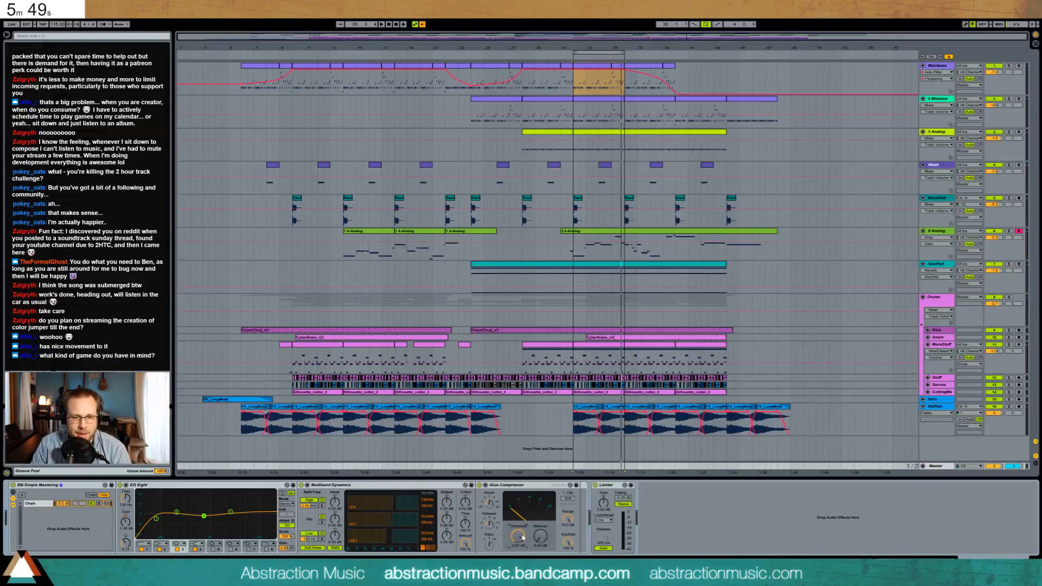
{"action": "mouse_move", "coordinate": [521, 537]}
{"action": "left_mouse_down"}
{"action": "mouse_move", "coordinate": [522, 552]}
{"action": "mouse_move", "coordinate": [522, 543]}
{"action": "left_mouse_up"}
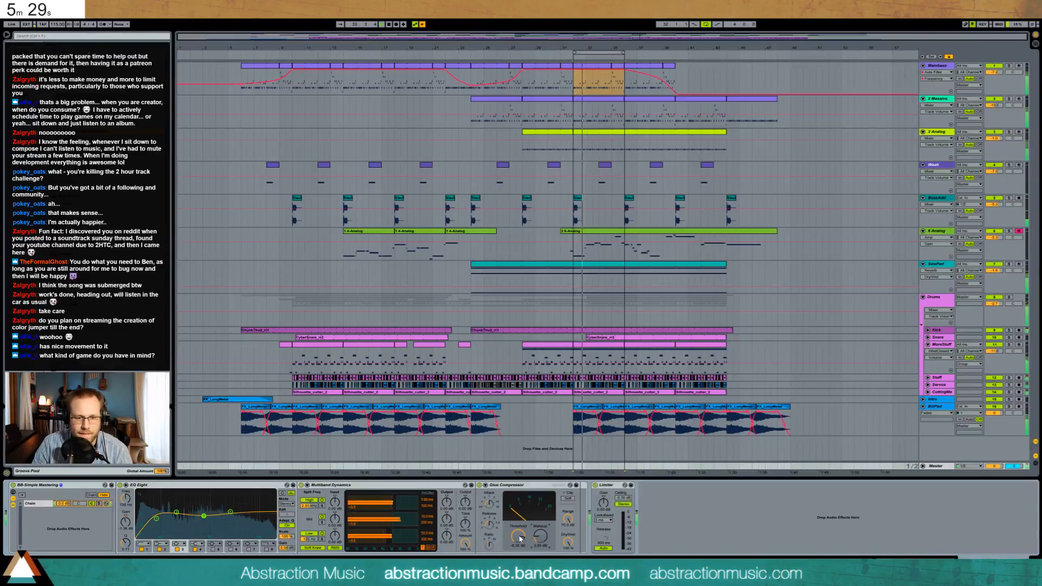
{"action": "left_click_drag", "start_coordinate": [518, 534], "coordinate": [530, 540]}
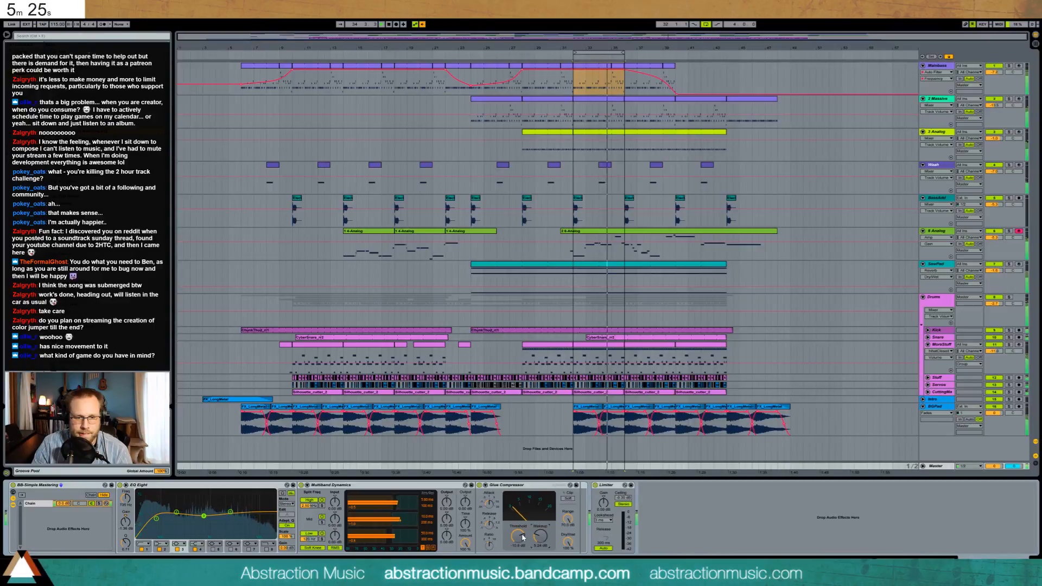
{"action": "mouse_move", "coordinate": [540, 536]}
{"action": "left_mouse_down"}
{"action": "mouse_move", "coordinate": [518, 540]}
{"action": "mouse_move", "coordinate": [535, 541]}
{"action": "left_mouse_up"}
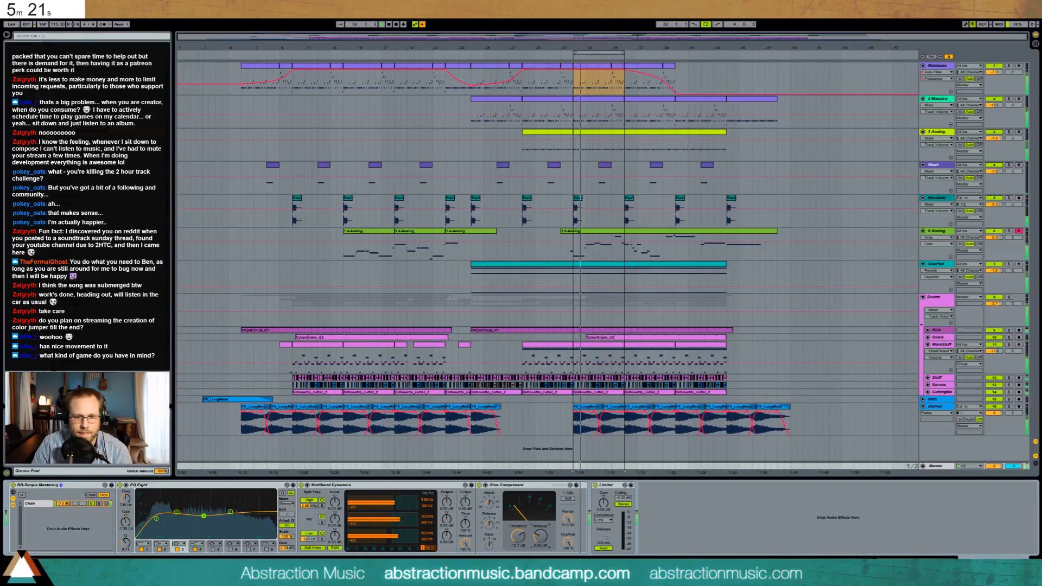
Turn off looping, stretch the loop range back over the whole song, and play from the beginning.
{"action": "left_click", "coordinate": [705, 24]}
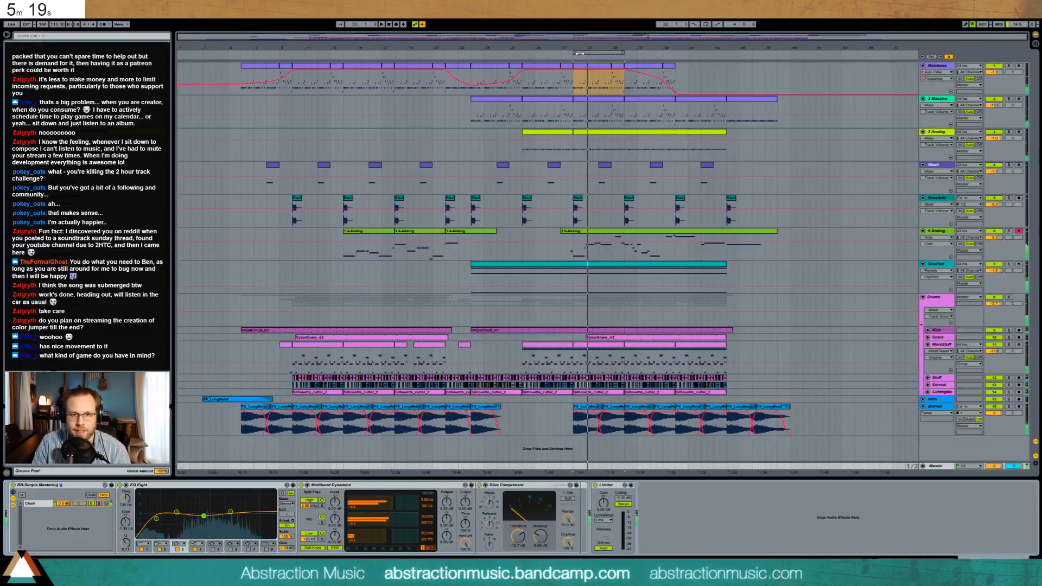
{"action": "left_click_drag", "start_coordinate": [575, 52], "coordinate": [198, 88]}
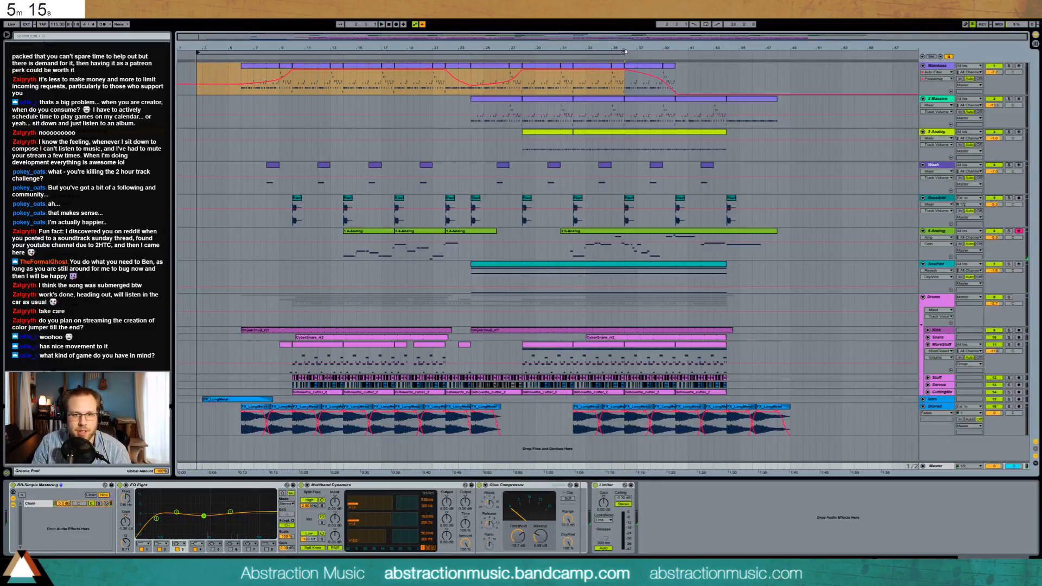
{"action": "left_click_drag", "start_coordinate": [623, 52], "coordinate": [801, 53]}
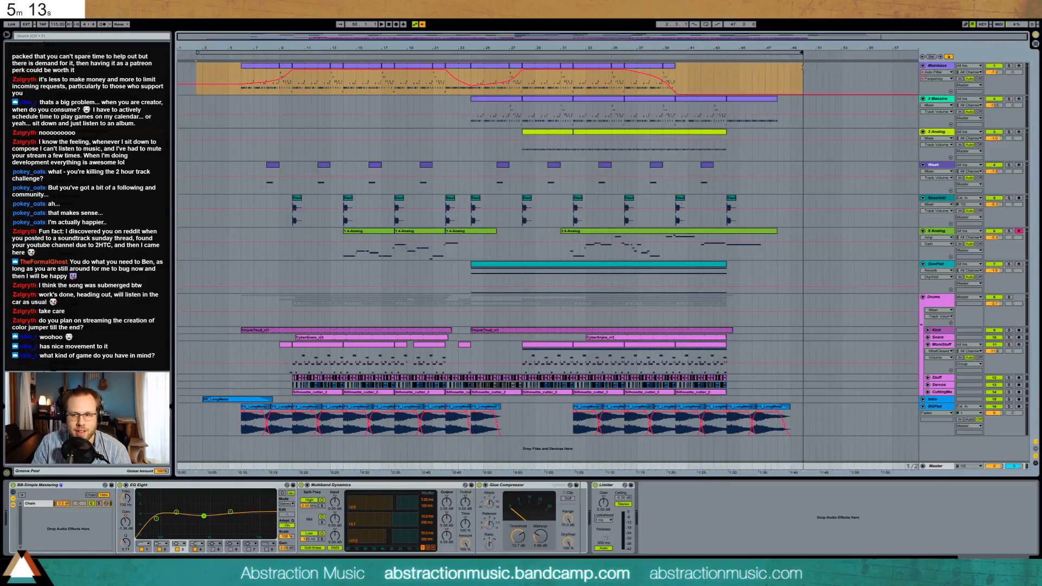
{"action": "left_click", "coordinate": [199, 53]}
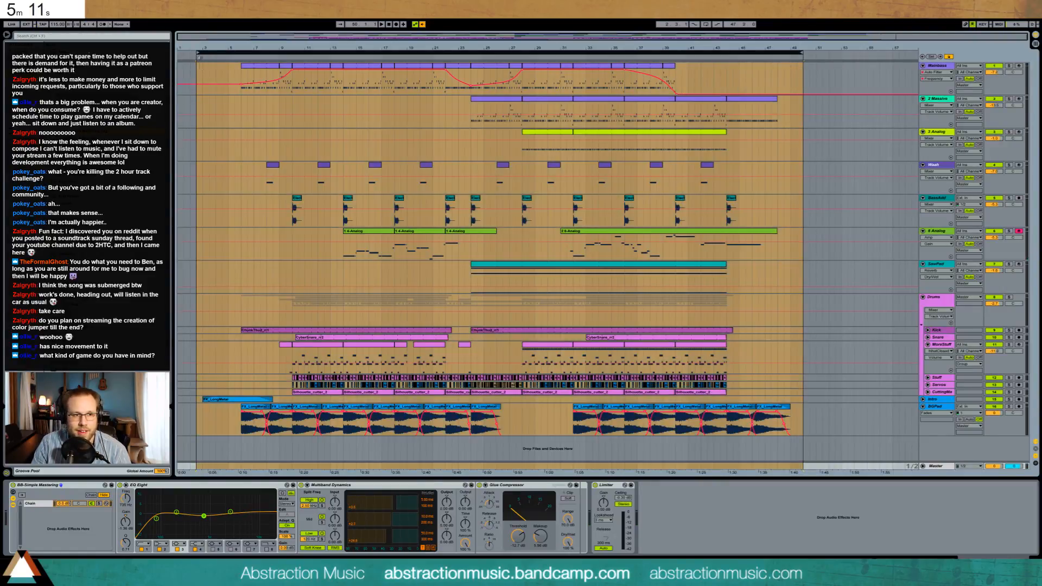
{"action": "left_click", "coordinate": [197, 66]}
{"action": "key", "text": "space"}
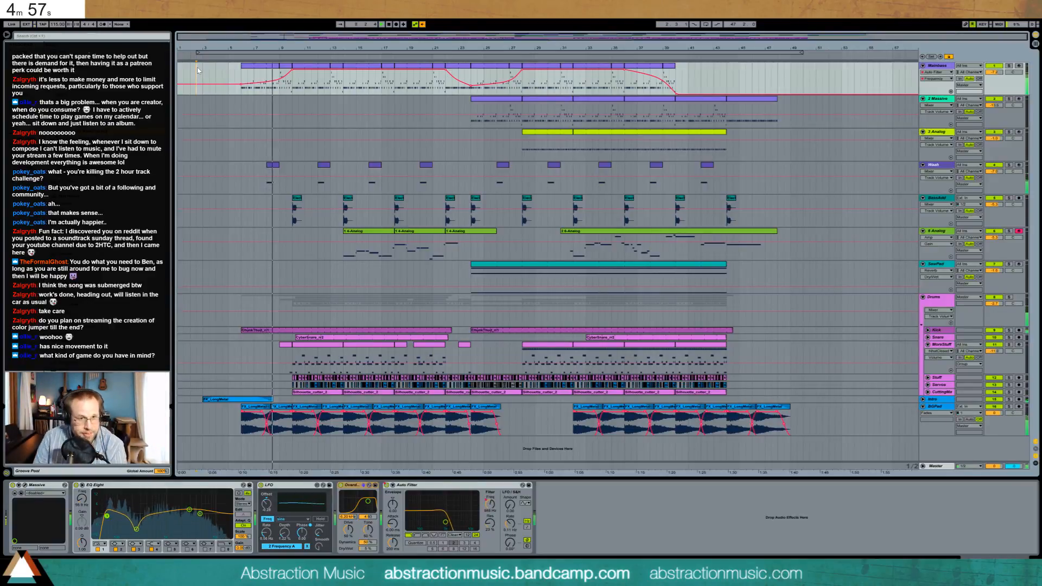
Open the first Wash clip and inspect its sustained note while the song plays.
{"action": "left_click", "coordinate": [273, 170]}
{"action": "double_click", "coordinate": [272, 170]}
{"action": "left_click", "coordinate": [192, 451]}
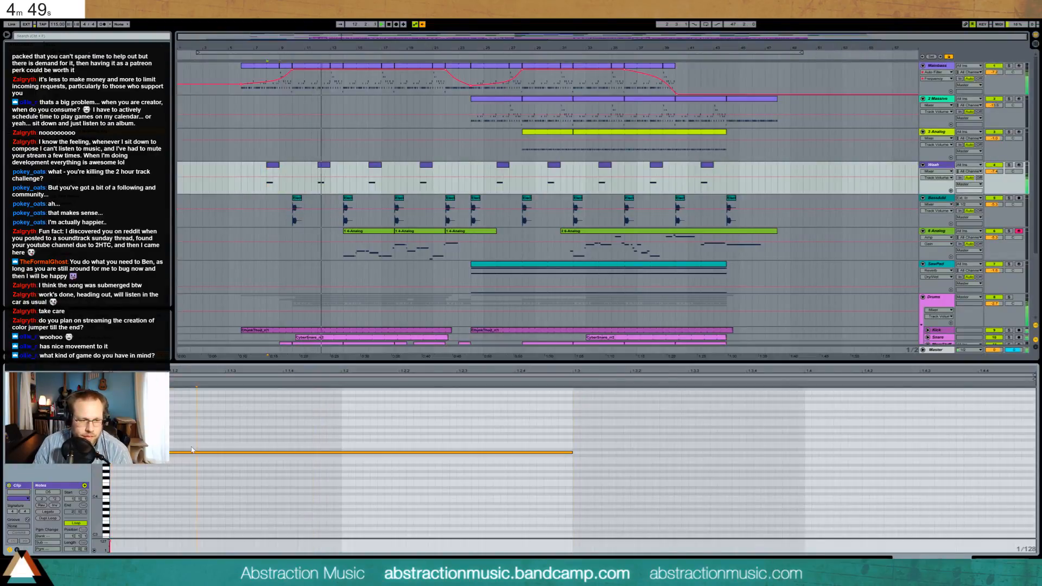
{"action": "left_click_drag", "start_coordinate": [196, 452], "coordinate": [196, 480]}
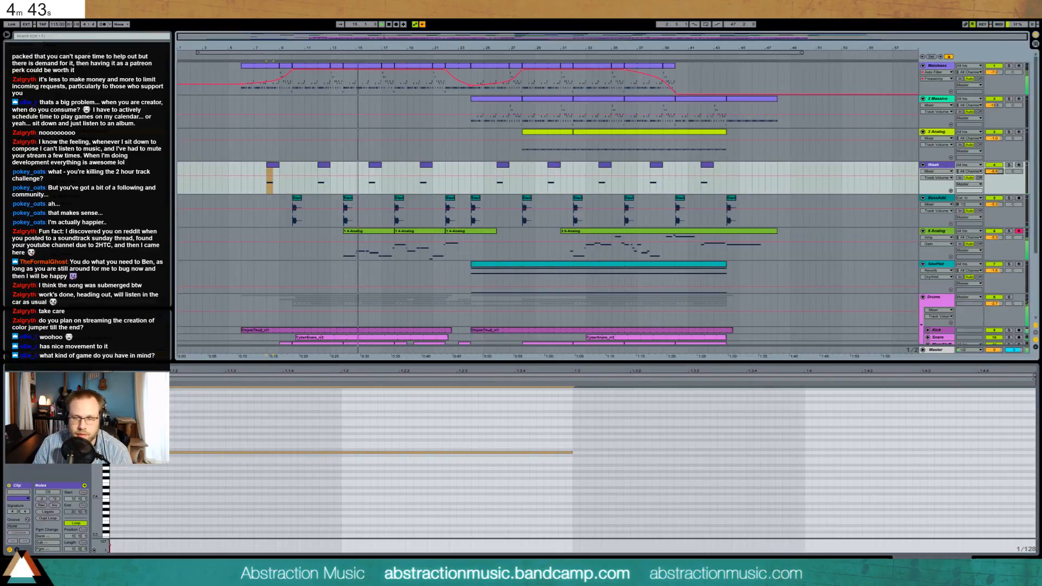
{"action": "key", "text": "shift+Tab"}
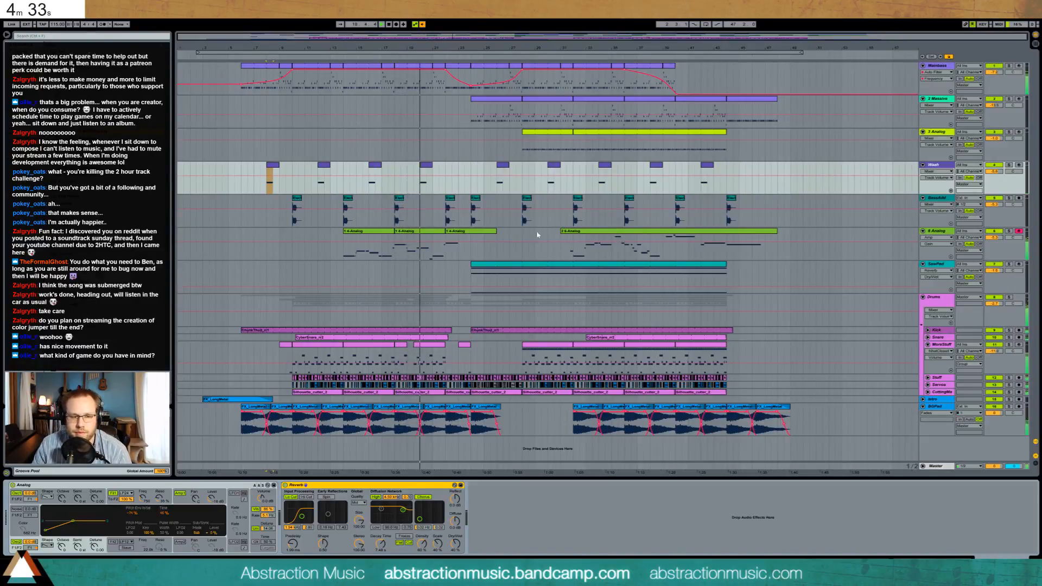
Switch to the browser, close the countdown timer window, and return to Ableton Live.
{"action": "key", "text": "alt+Tab"}
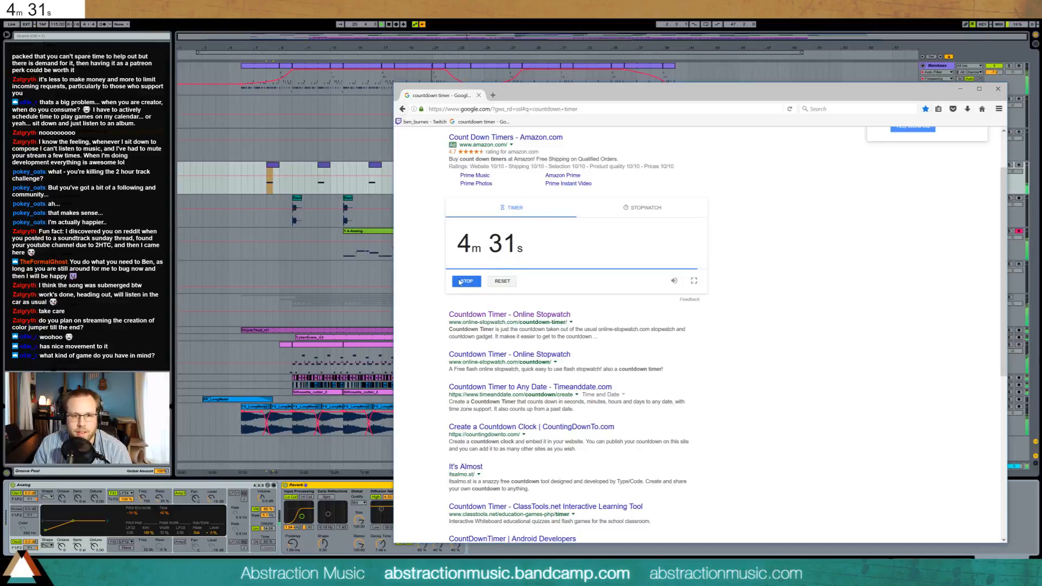
{"action": "left_click", "coordinate": [993, 93]}
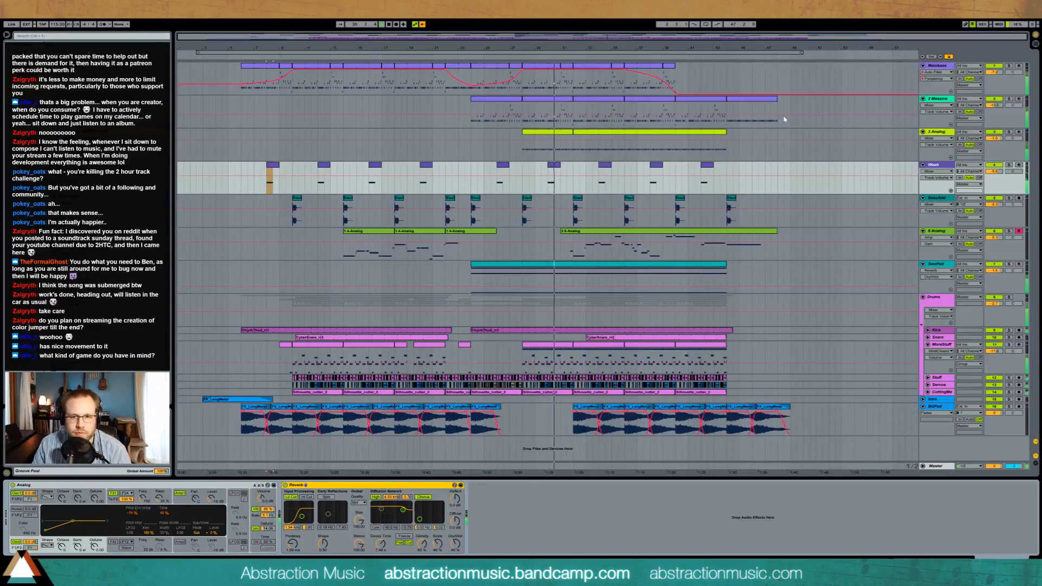
Add an EQ Eight ahead of the Reverb on the 6 Analog track, cutting the lows and slightly lowering the highs.
{"action": "left_click", "coordinate": [760, 237]}
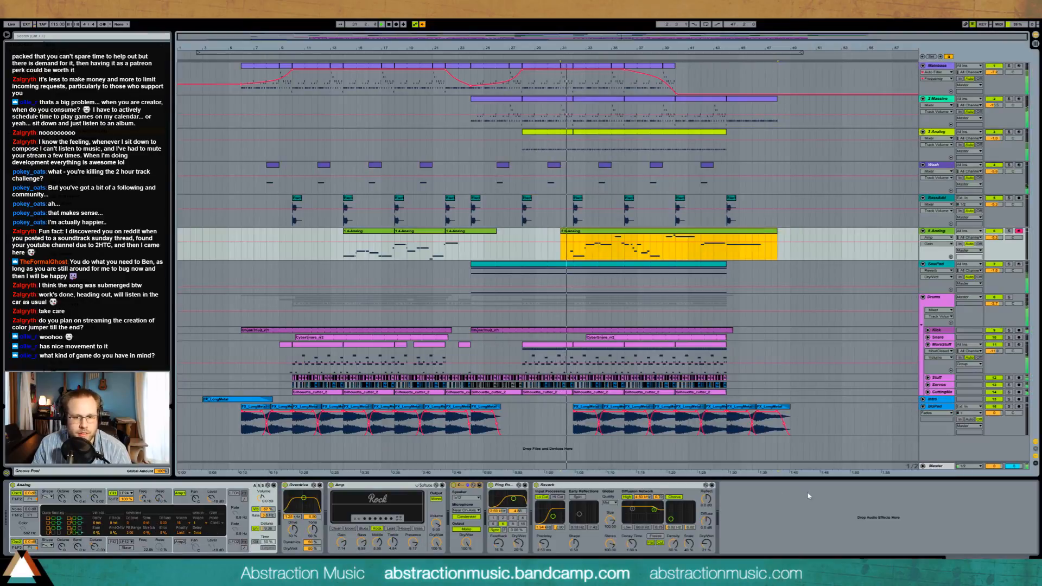
{"action": "left_click", "coordinate": [556, 485]}
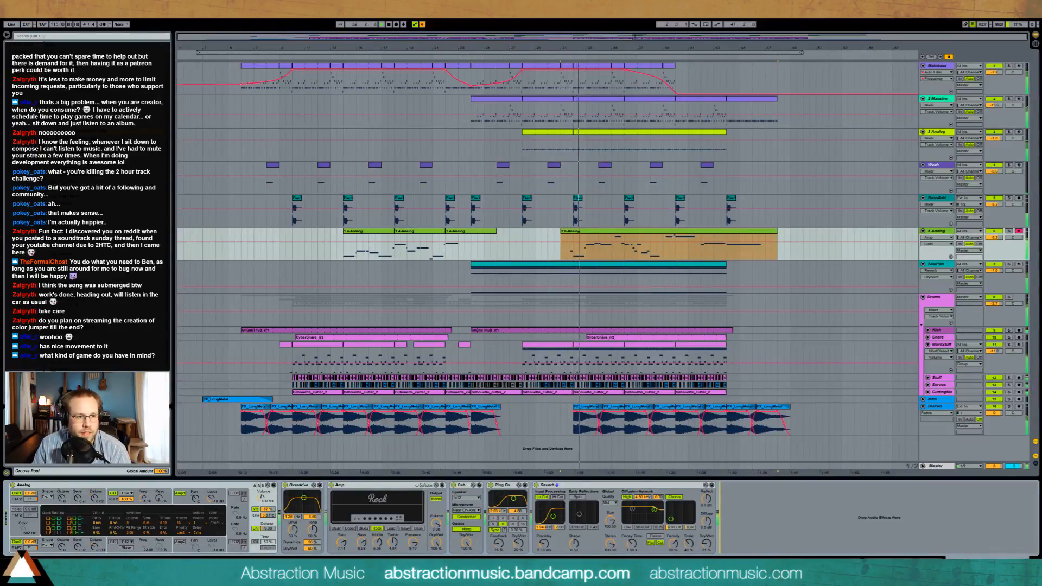
{"action": "left_click_drag", "start_coordinate": [351, 307], "coordinate": [653, 520]}
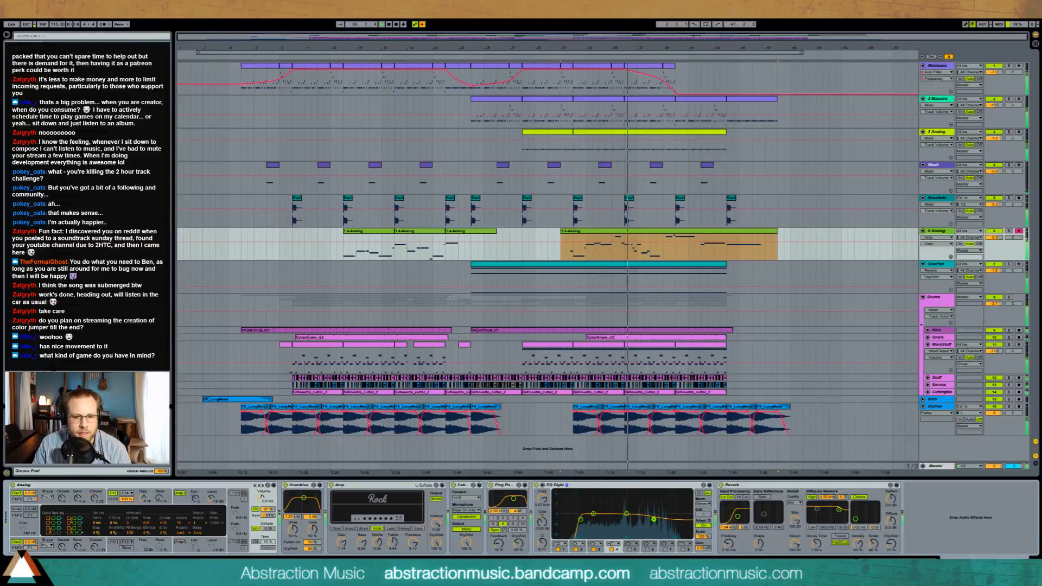
Delete the long A#4 in bar 12 of the last 6 Analog clip and extend the preceding short A4 to late in bar 13.
{"action": "double_click", "coordinate": [619, 237]}
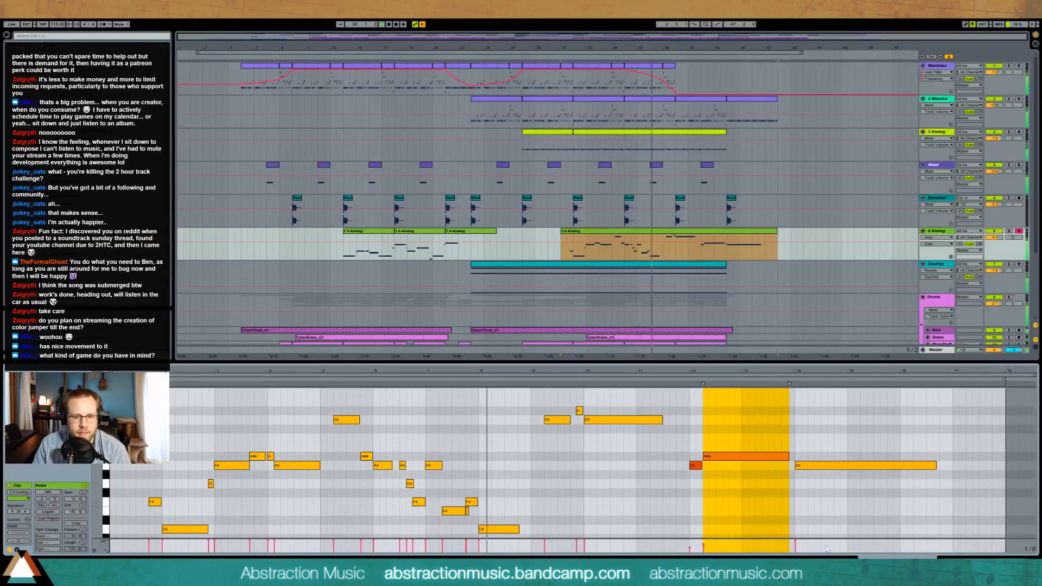
{"action": "key", "text": "shift+Tab"}
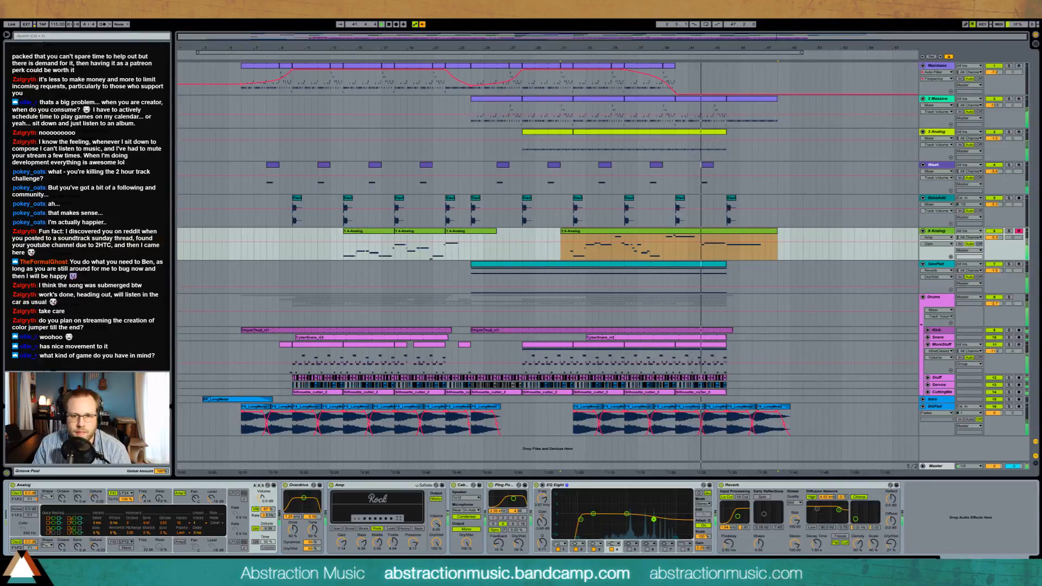
{"action": "left_click", "coordinate": [713, 232]}
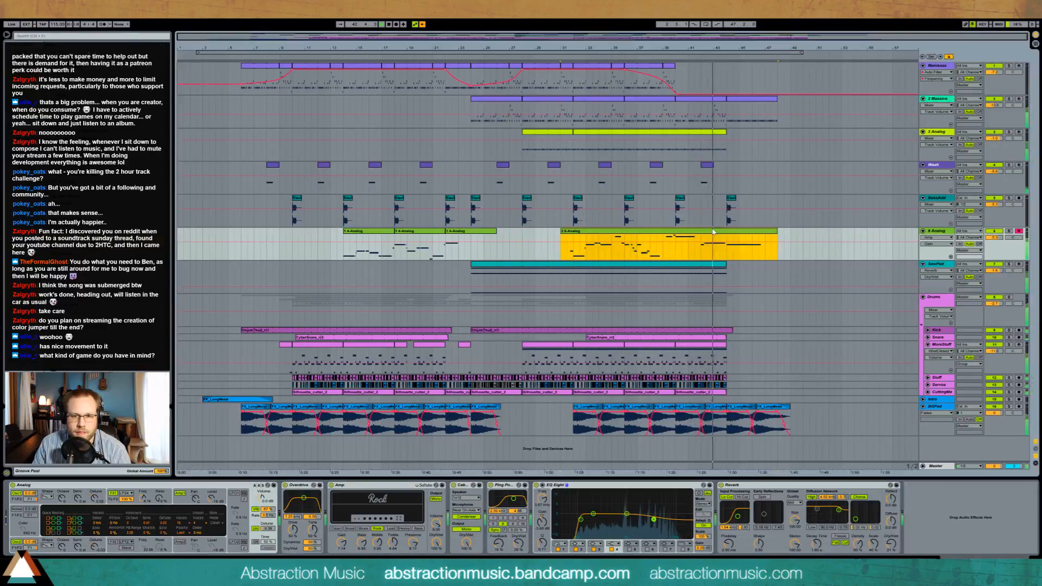
{"action": "double_click", "coordinate": [713, 232]}
{"action": "key", "text": "Delete"}
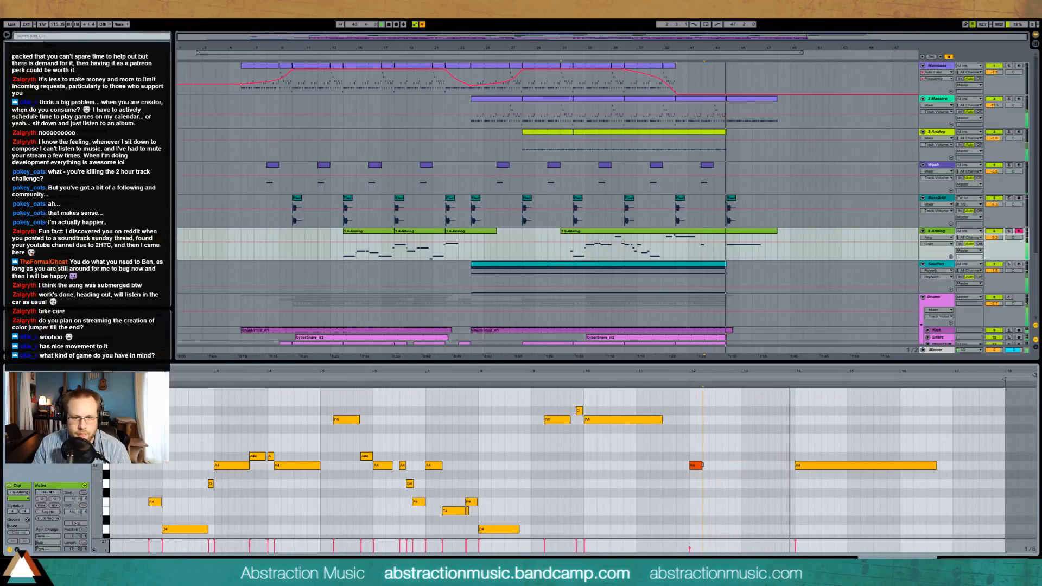
{"action": "left_click_drag", "start_coordinate": [702, 465], "coordinate": [780, 465]}
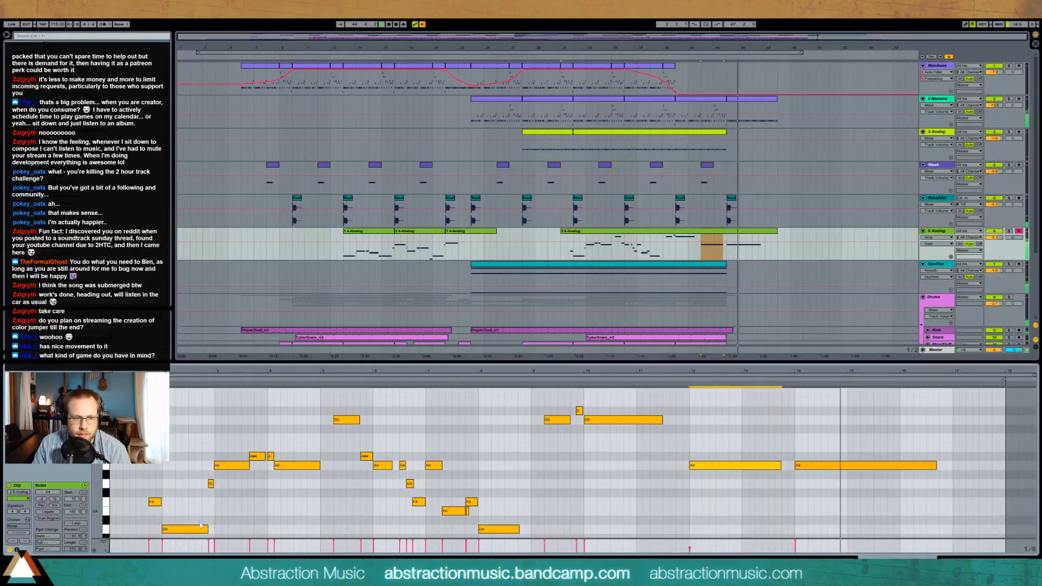
Draw a pitch bend over the bar 12 A4 that rises after its start, holds, and falls back to zero at bar 14.
{"action": "left_click", "coordinate": [17, 549]}
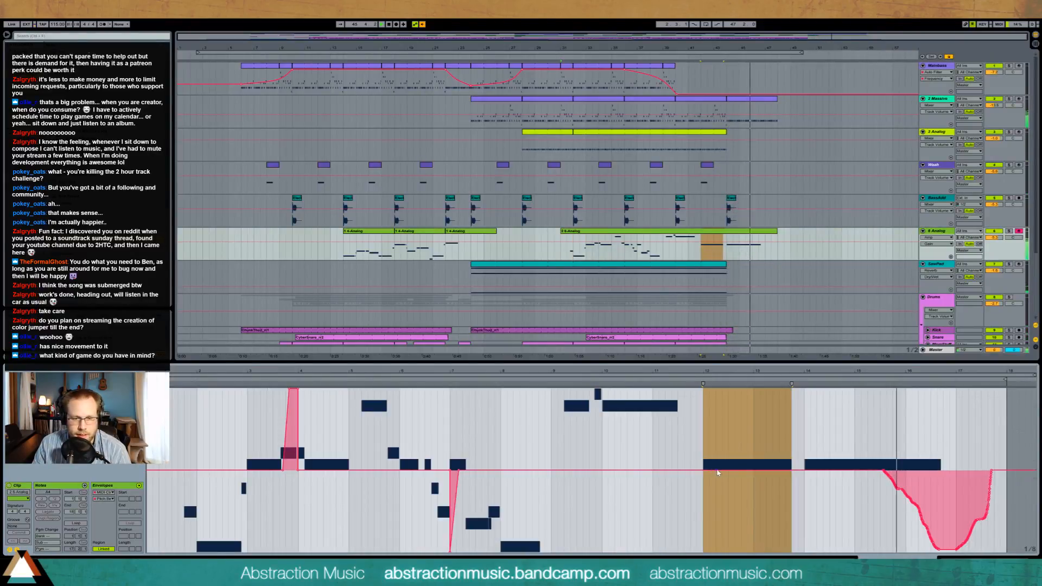
{"action": "left_click", "coordinate": [715, 470]}
{"action": "left_click", "coordinate": [803, 470]}
{"action": "left_click_drag", "start_coordinate": [791, 470], "coordinate": [791, 430]}
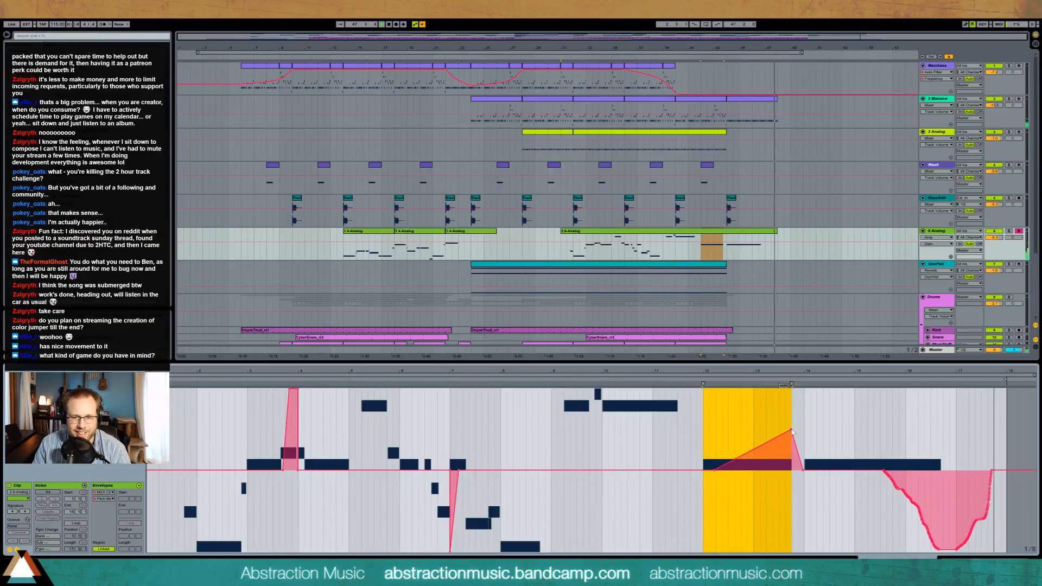
{"action": "left_click_drag", "start_coordinate": [740, 456], "coordinate": [741, 429]}
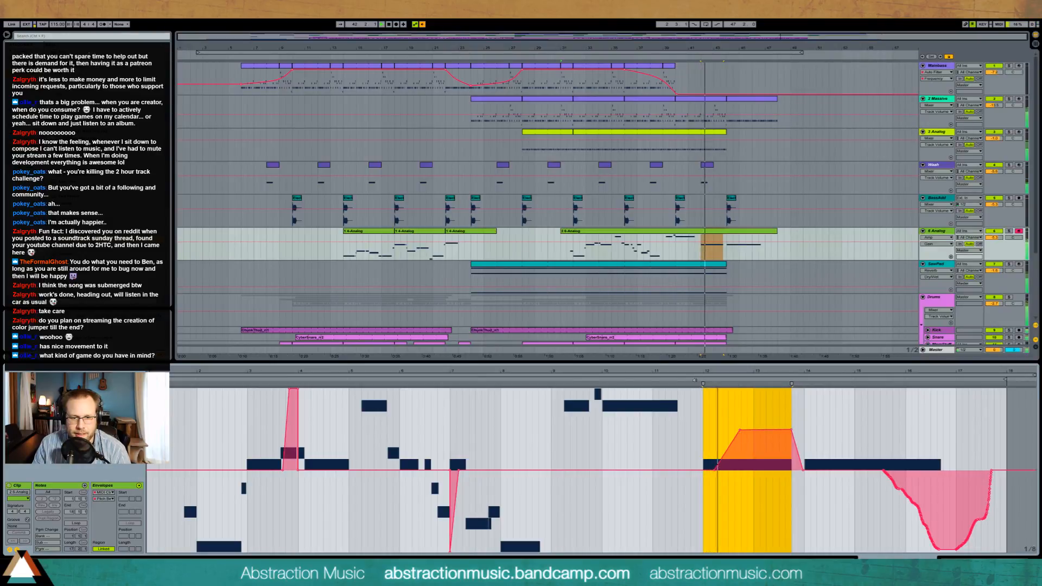
Raise the held level of the bar 12 pitch bend, make its rise steeper and start slightly earlier, and play the passage.
{"action": "left_click", "coordinate": [764, 429]}
{"action": "left_click_drag", "start_coordinate": [764, 429], "coordinate": [722, 422]}
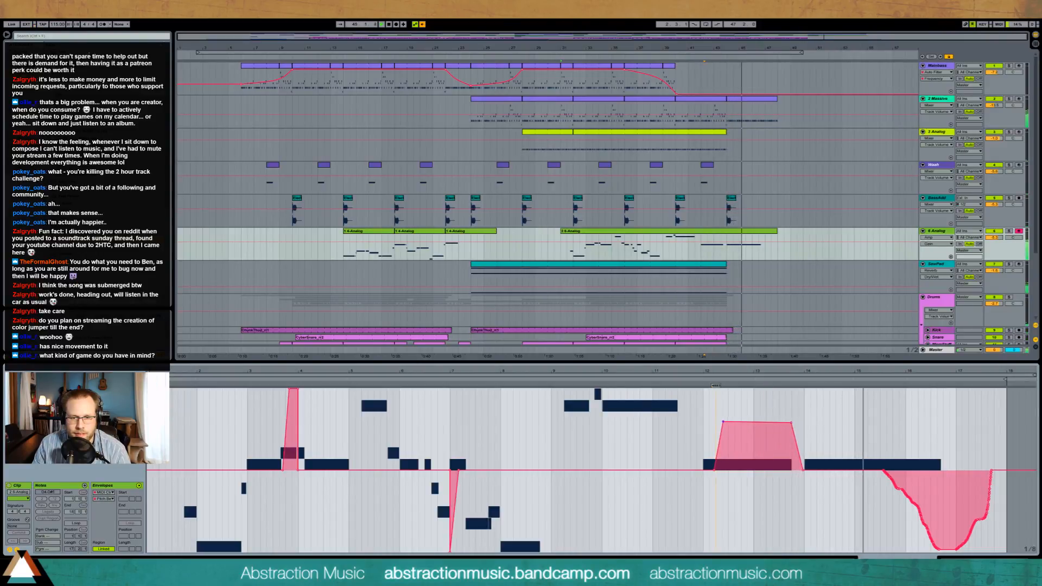
{"action": "left_click", "coordinate": [711, 469]}
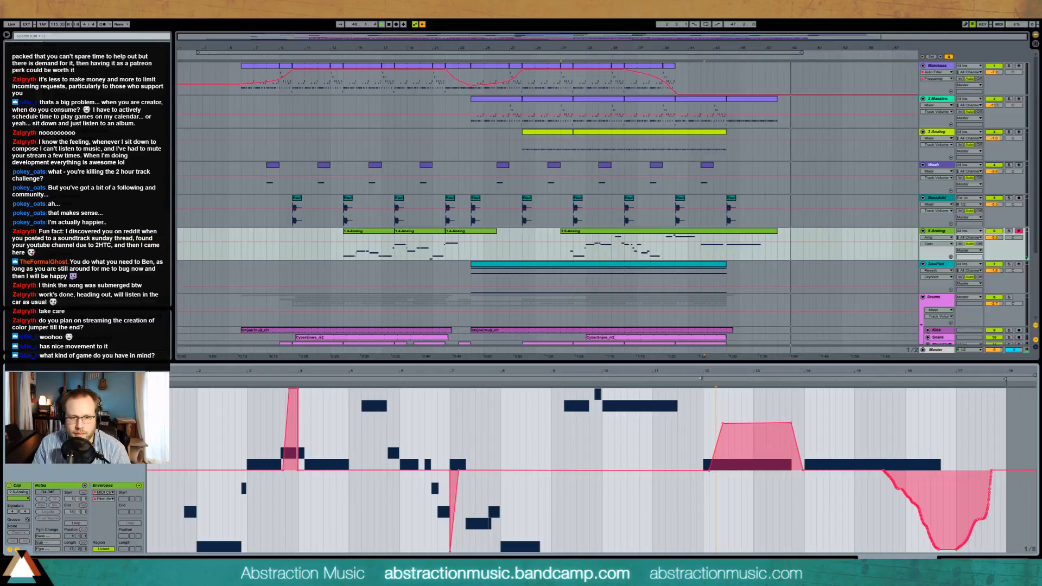
{"action": "key", "text": "space"}
{"action": "key", "text": "space"}
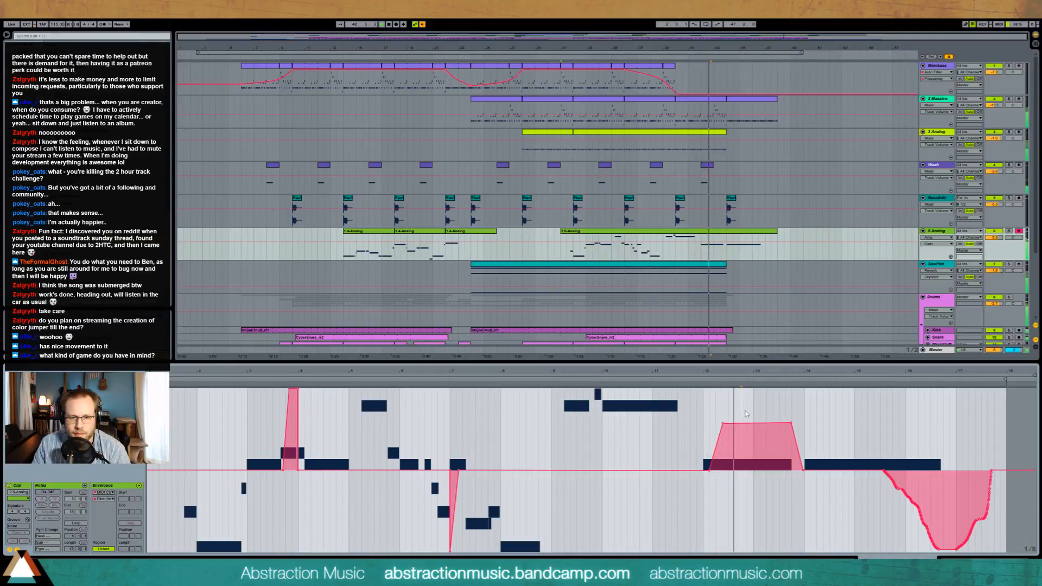